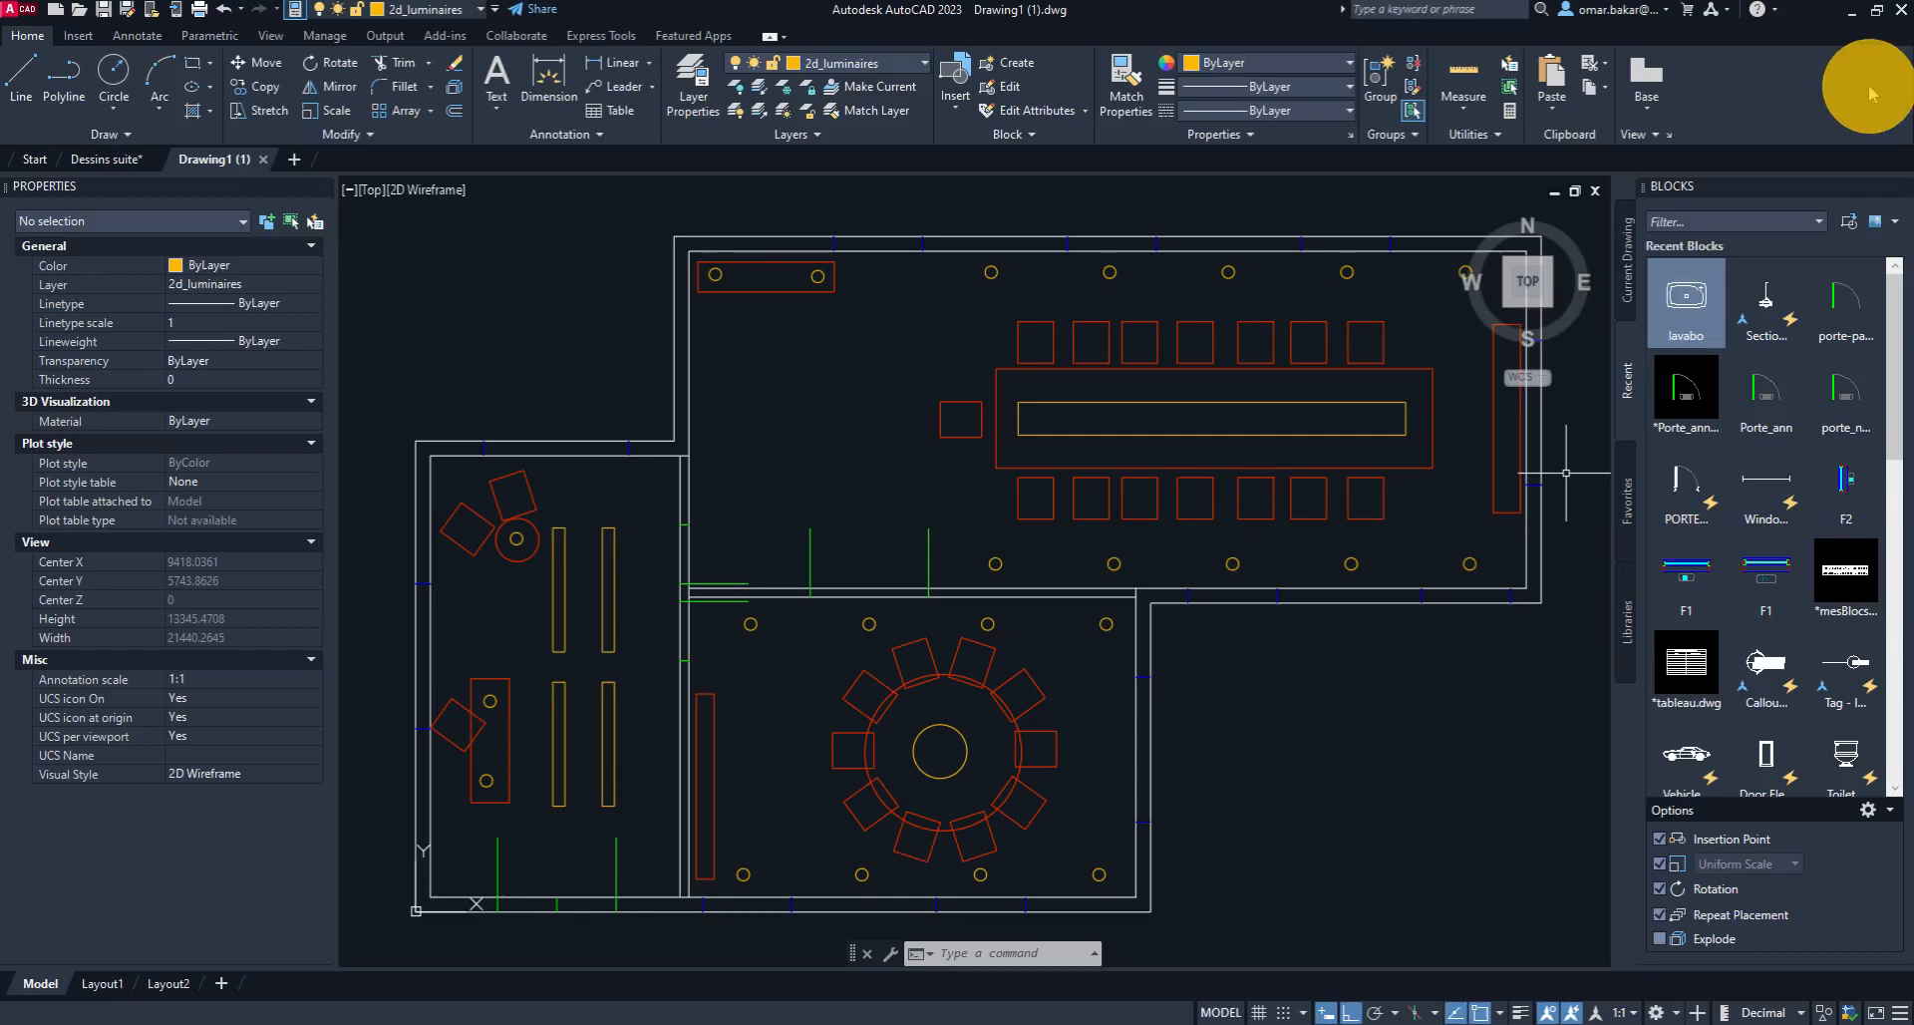
# Switch to Revit and create a new project from the Architectural Template.
pyautogui.click(1848, 10)
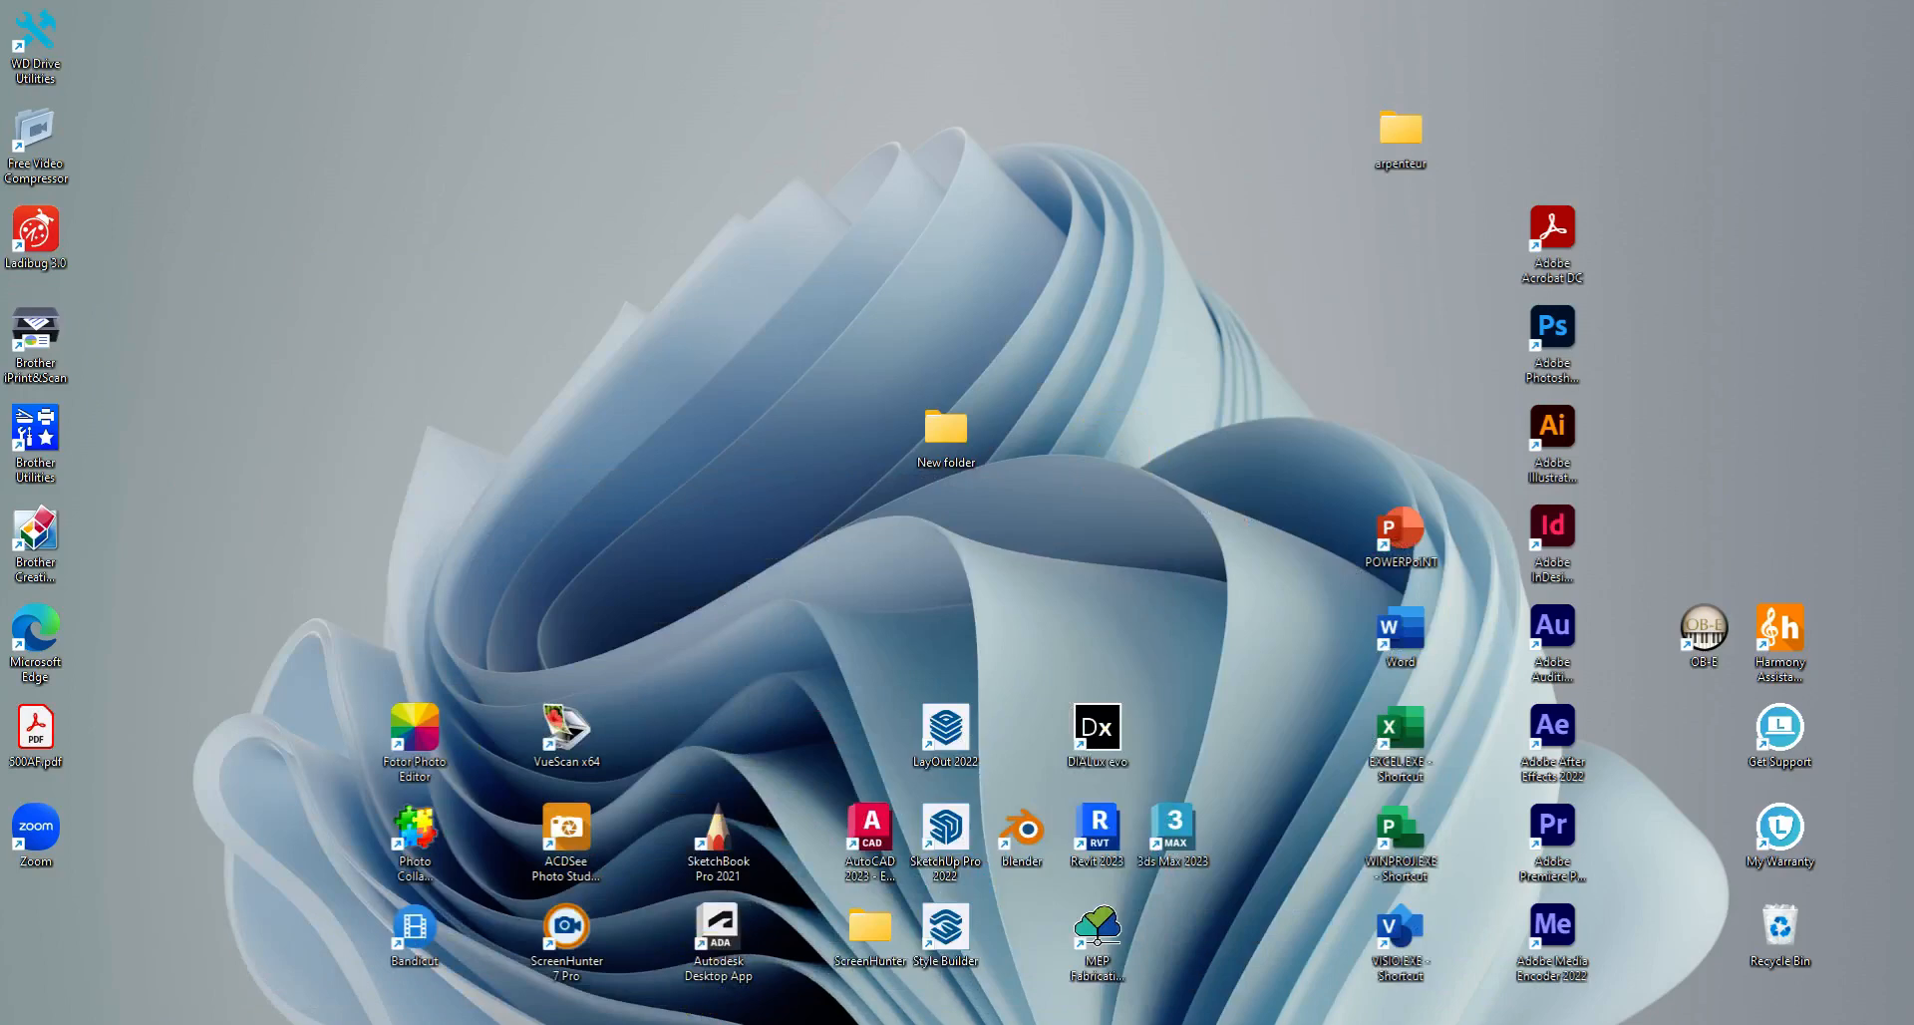
pyautogui.click(638, 1023)
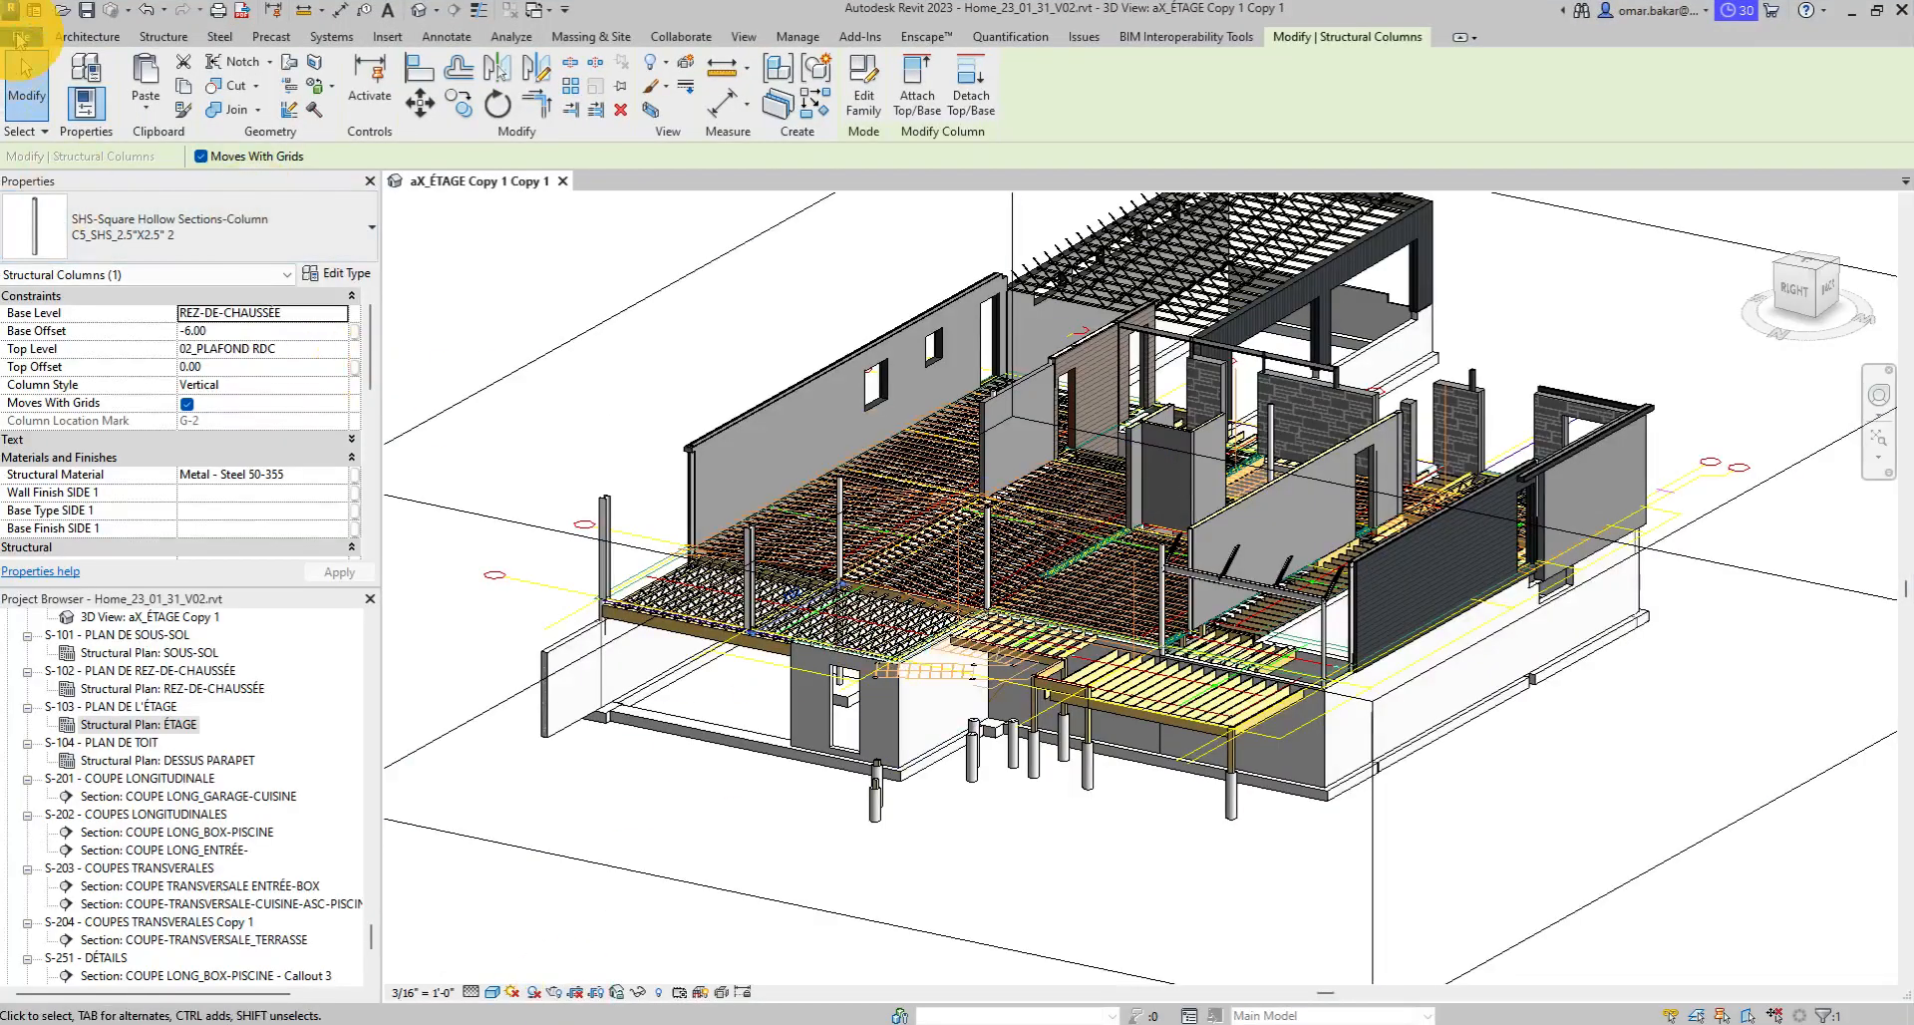
pyautogui.click(22, 36)
pyautogui.moveTo(64, 115)
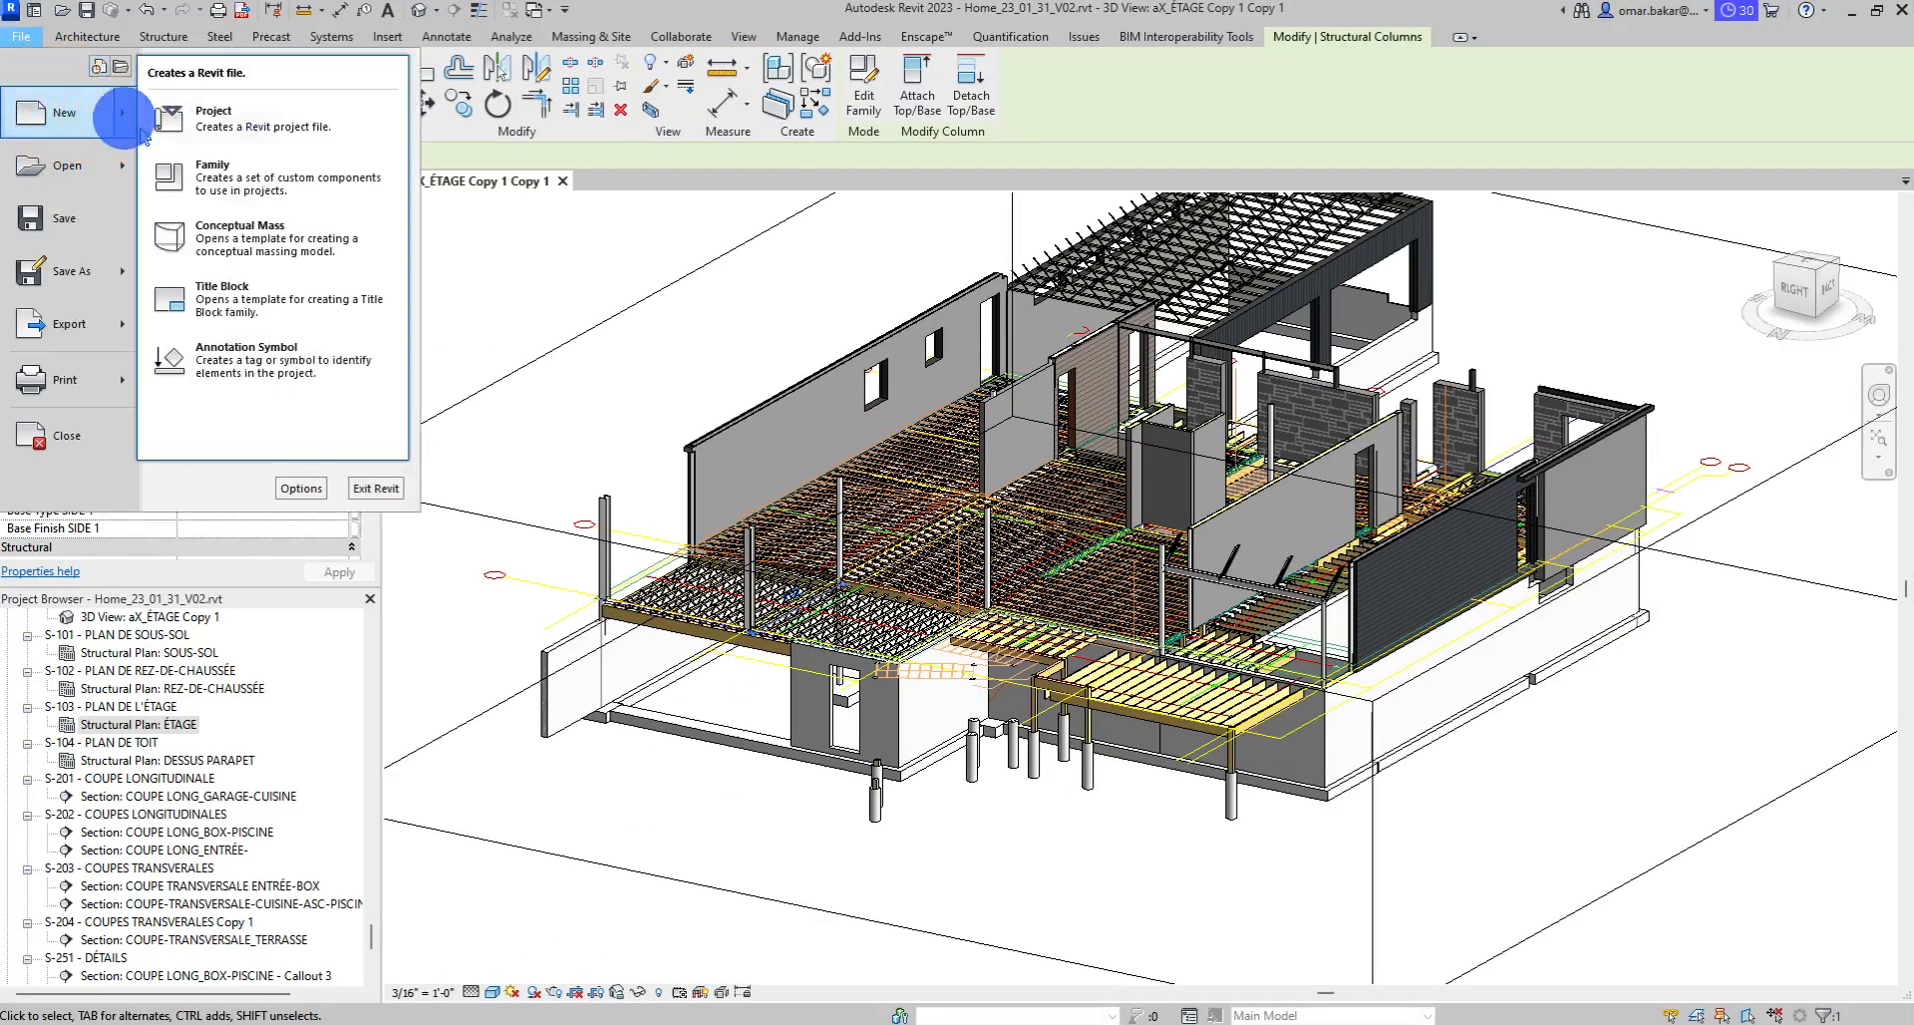
pyautogui.click(250, 119)
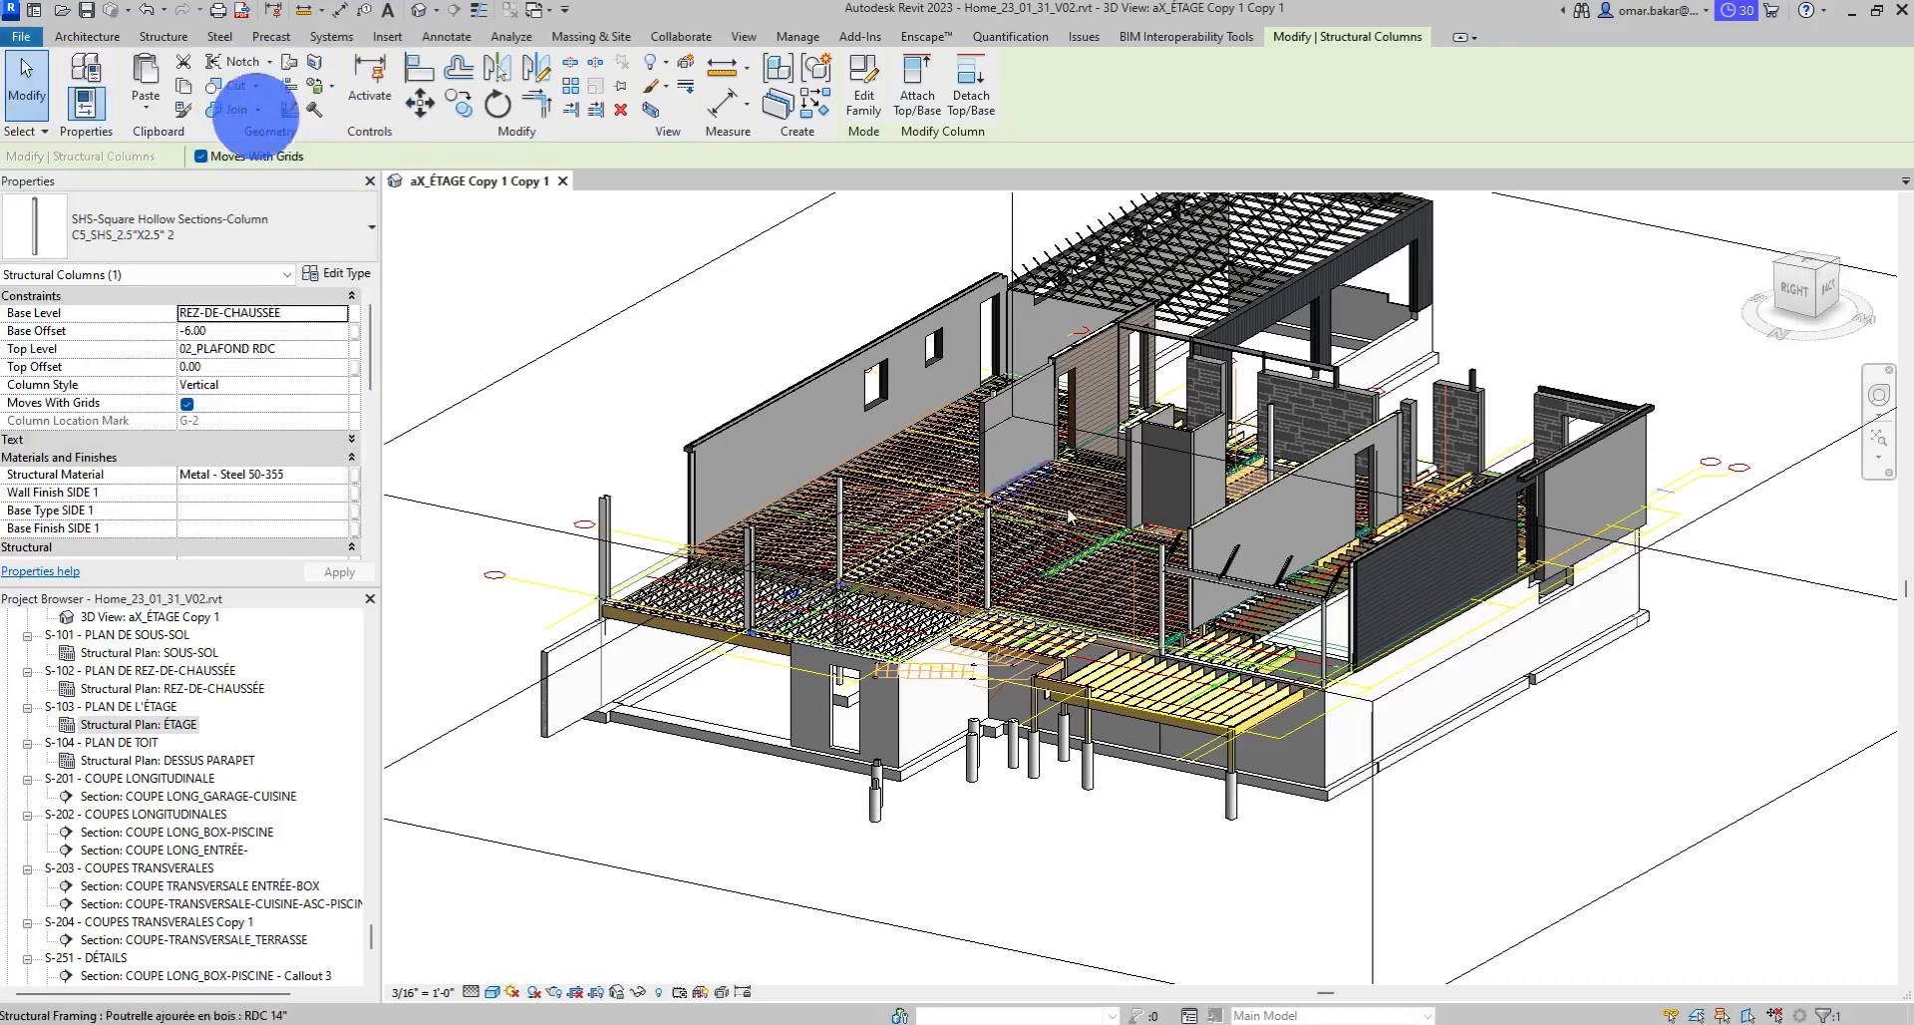
pyautogui.click(857, 481)
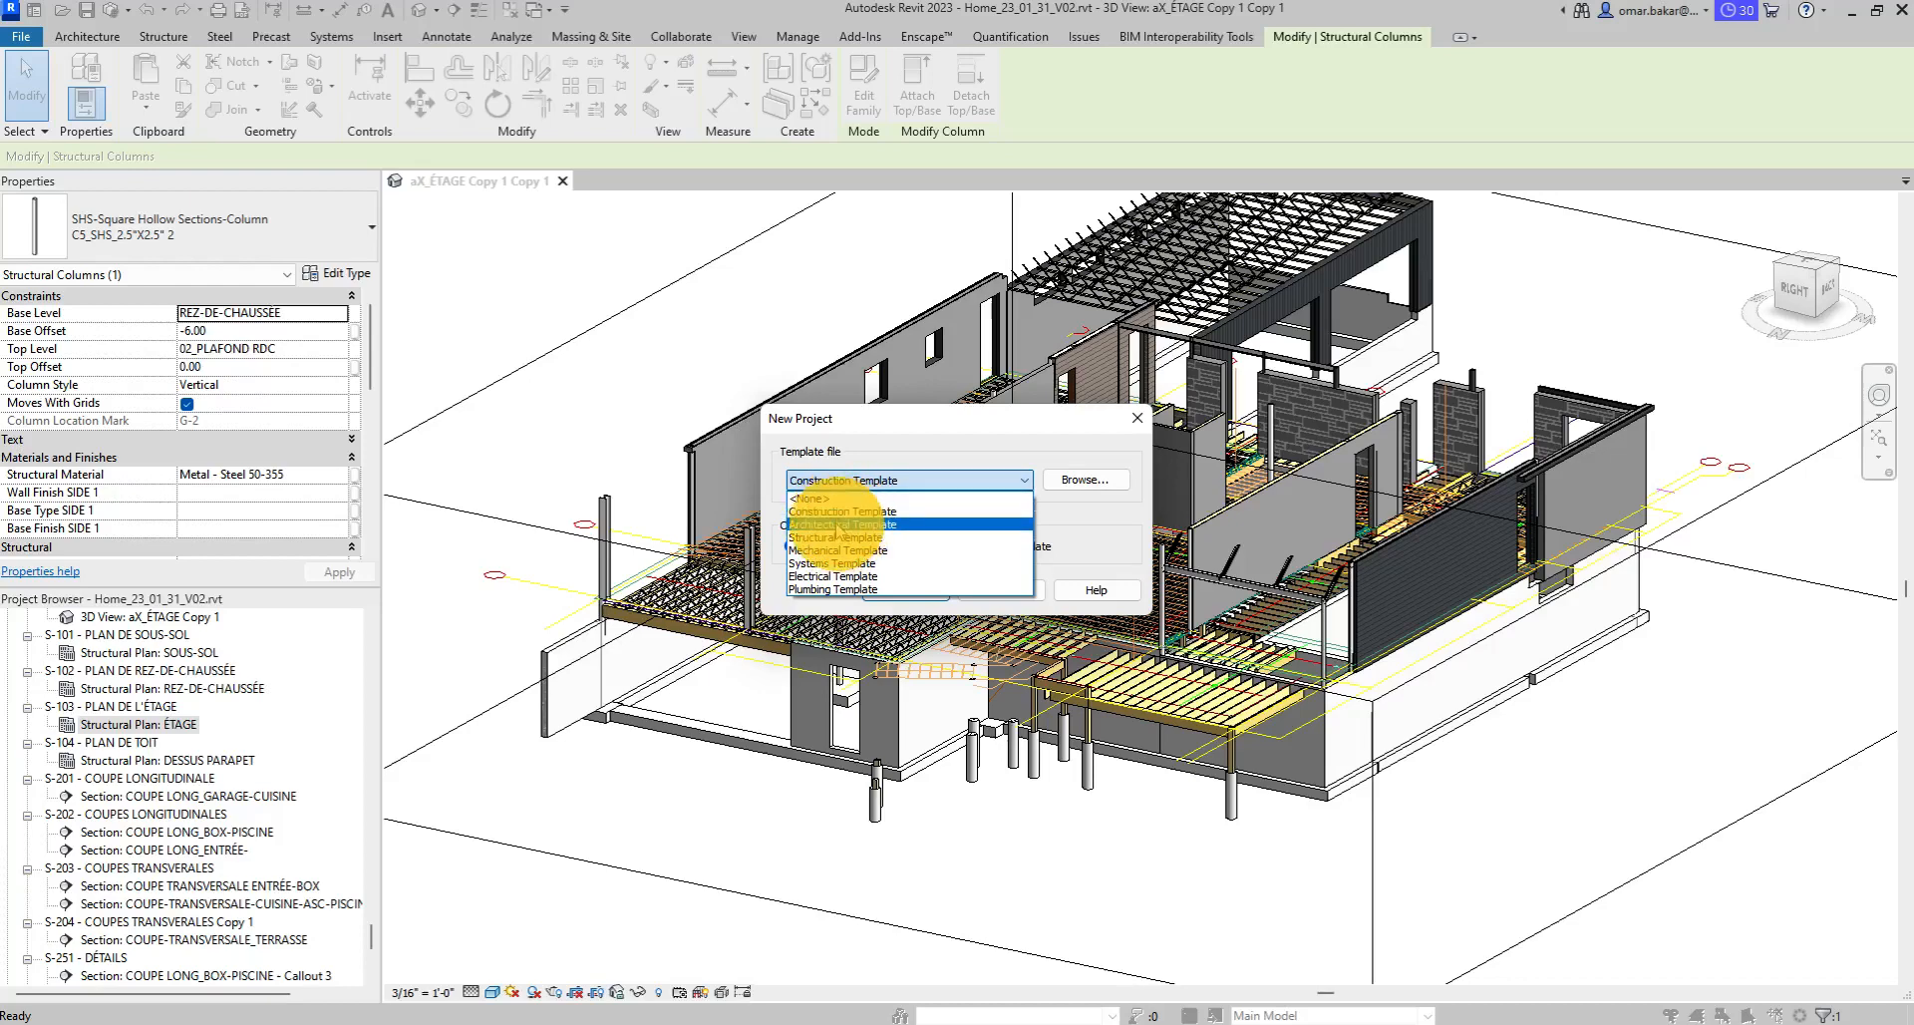
pyautogui.click(837, 524)
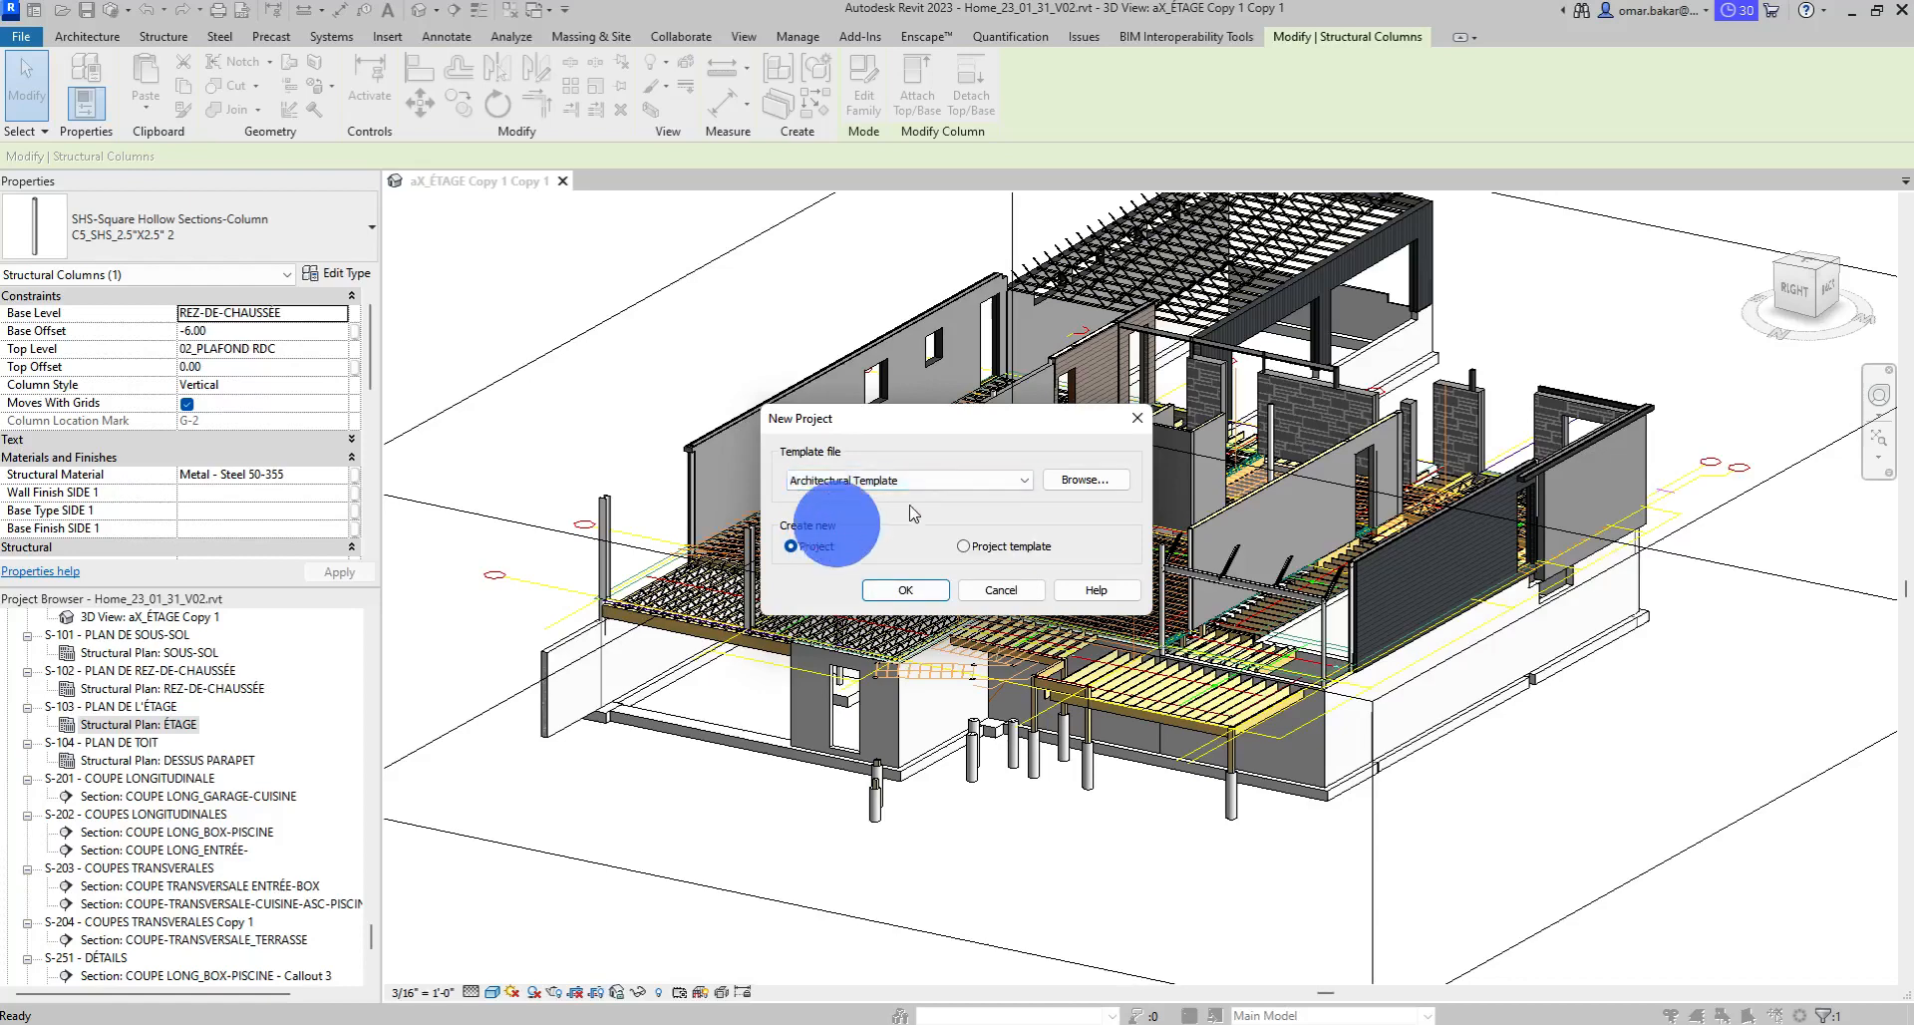
pyautogui.click(892, 594)
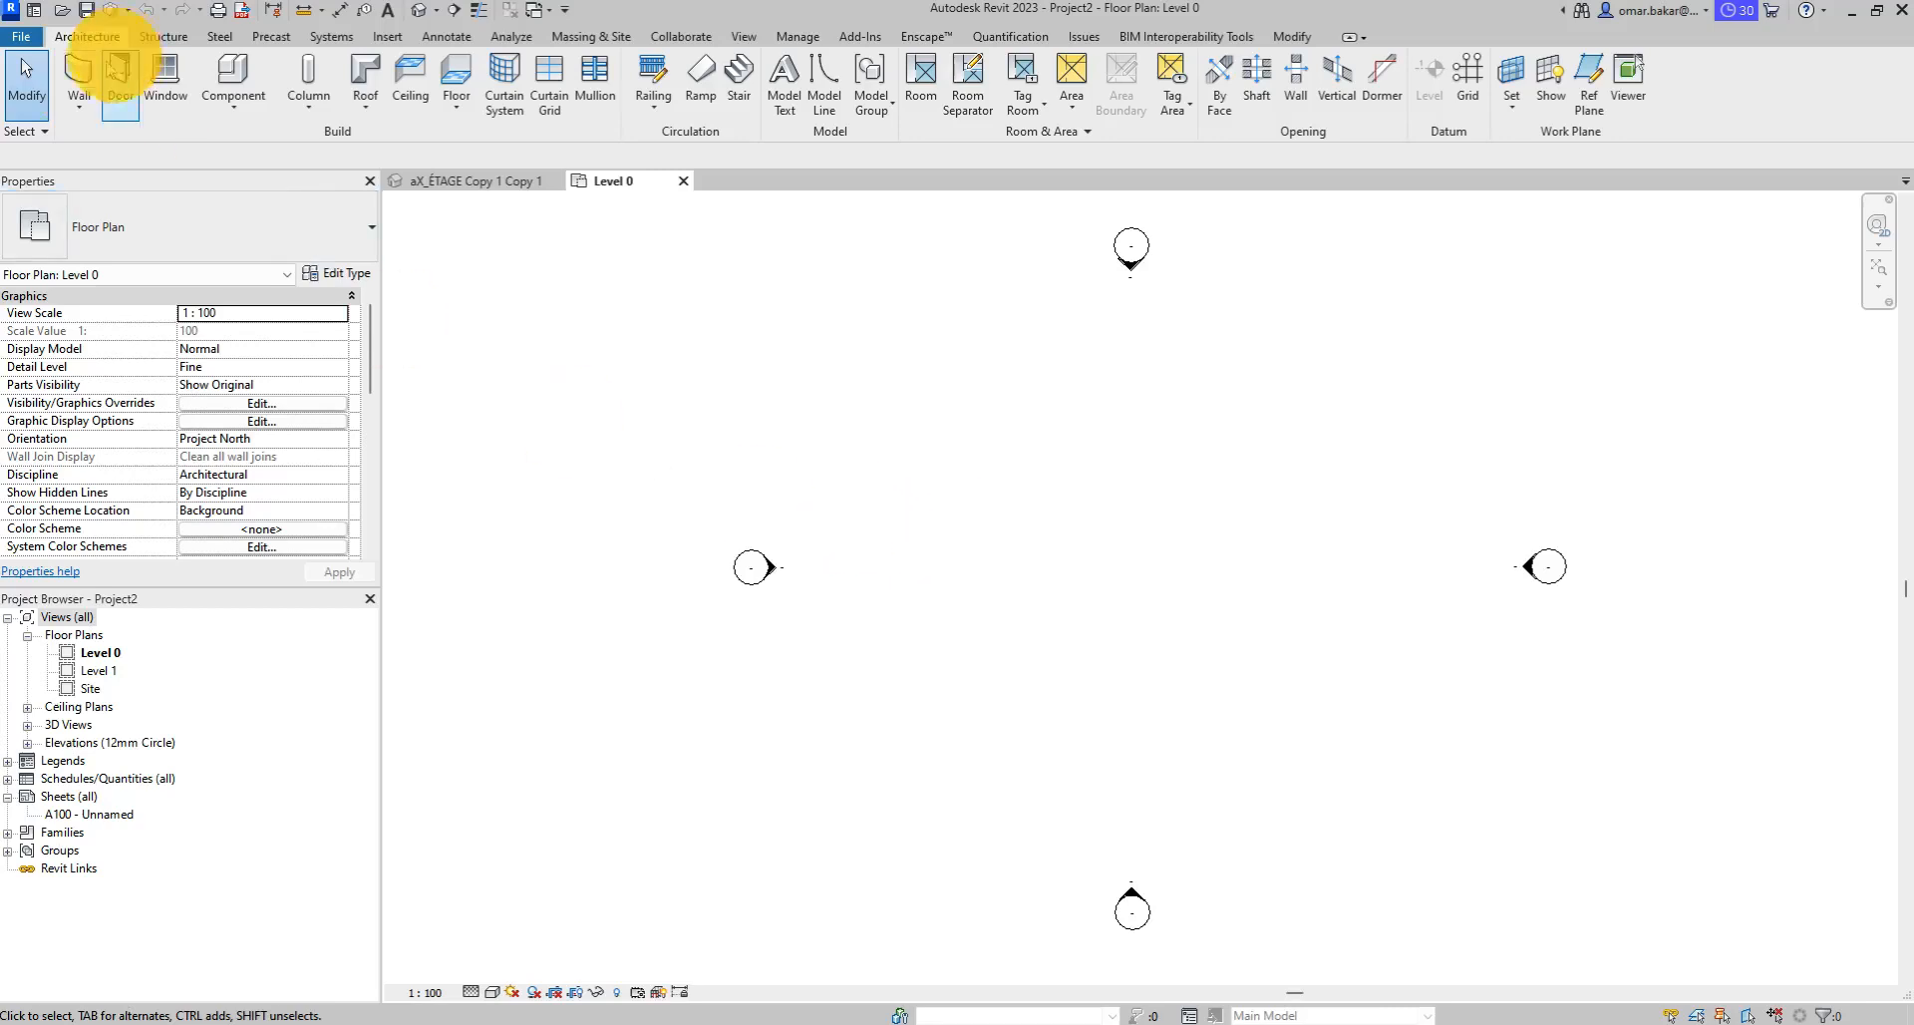
# Import the CAD drawing Office.dwg from the Cad folder inside the tutorials' Revit folder into the Level 0 floor plan.
pyautogui.click(378, 37)
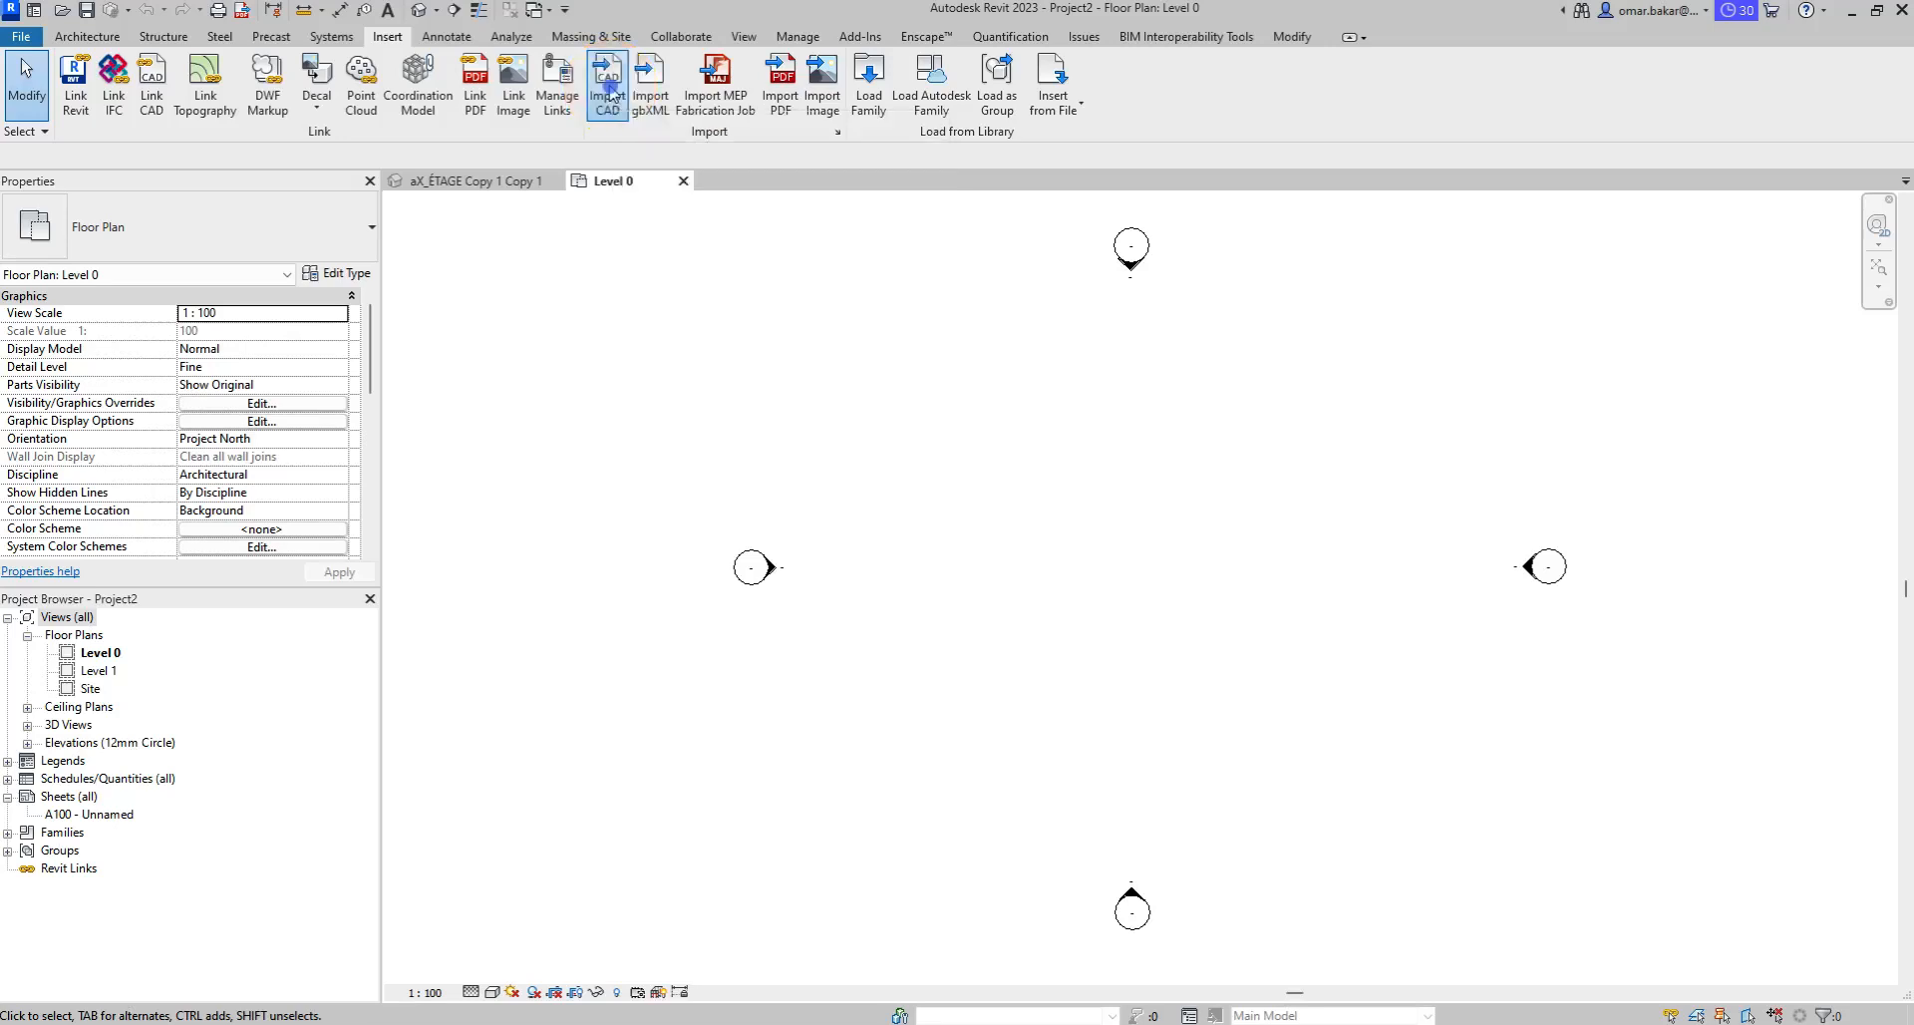
pyautogui.click(608, 87)
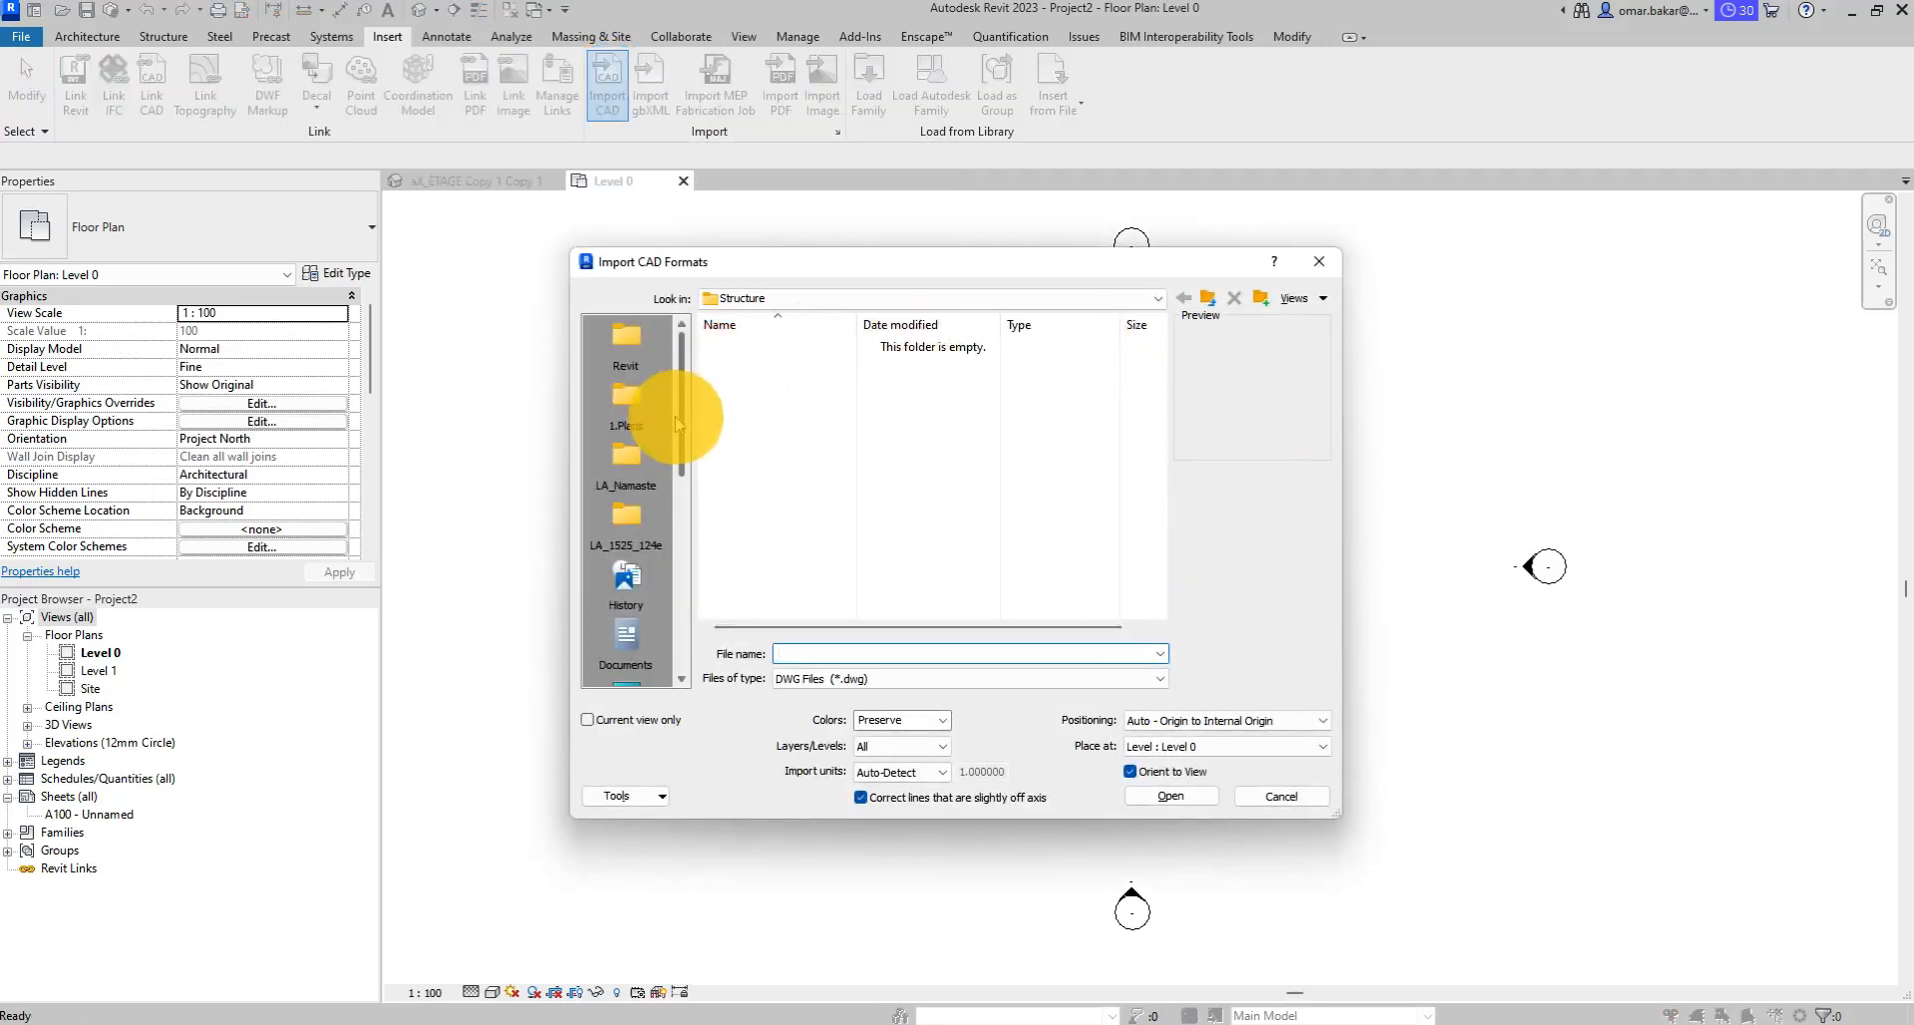
pyautogui.click(781, 298)
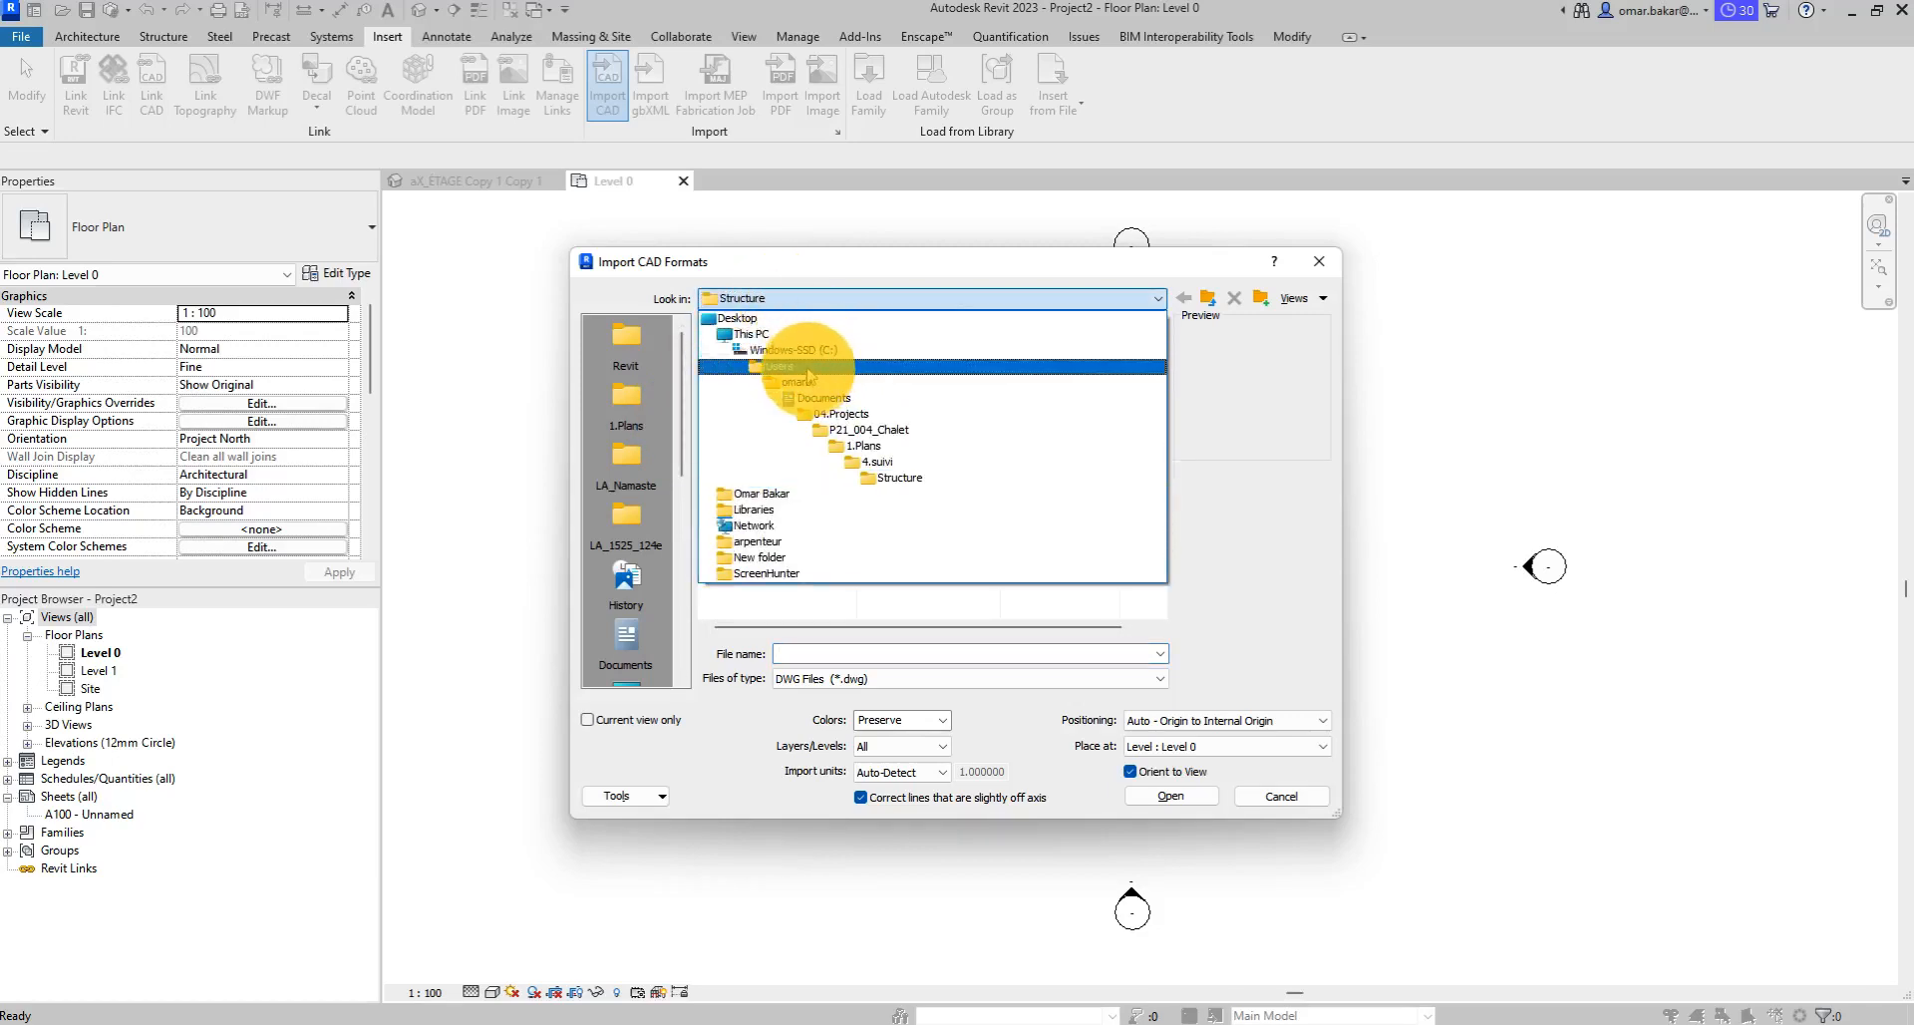
pyautogui.click(787, 334)
pyautogui.doubleClick(760, 387)
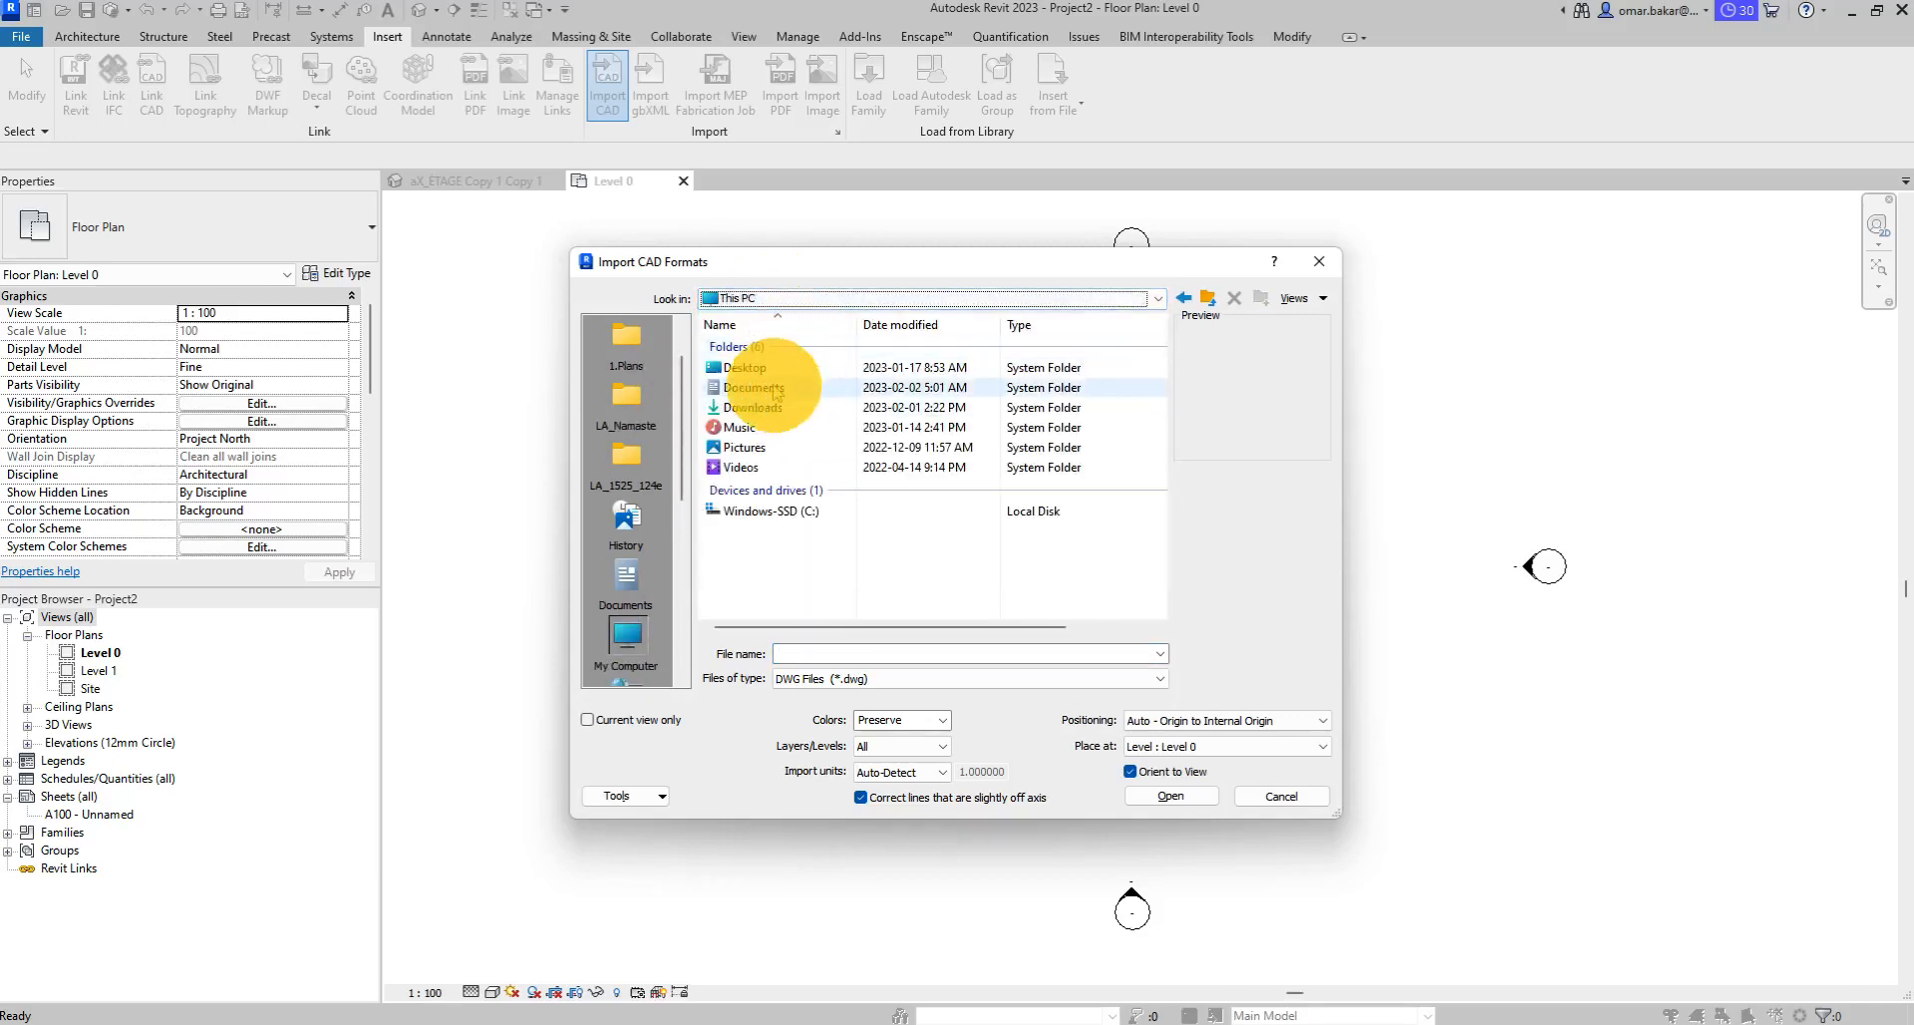
pyautogui.doubleClick(750, 347)
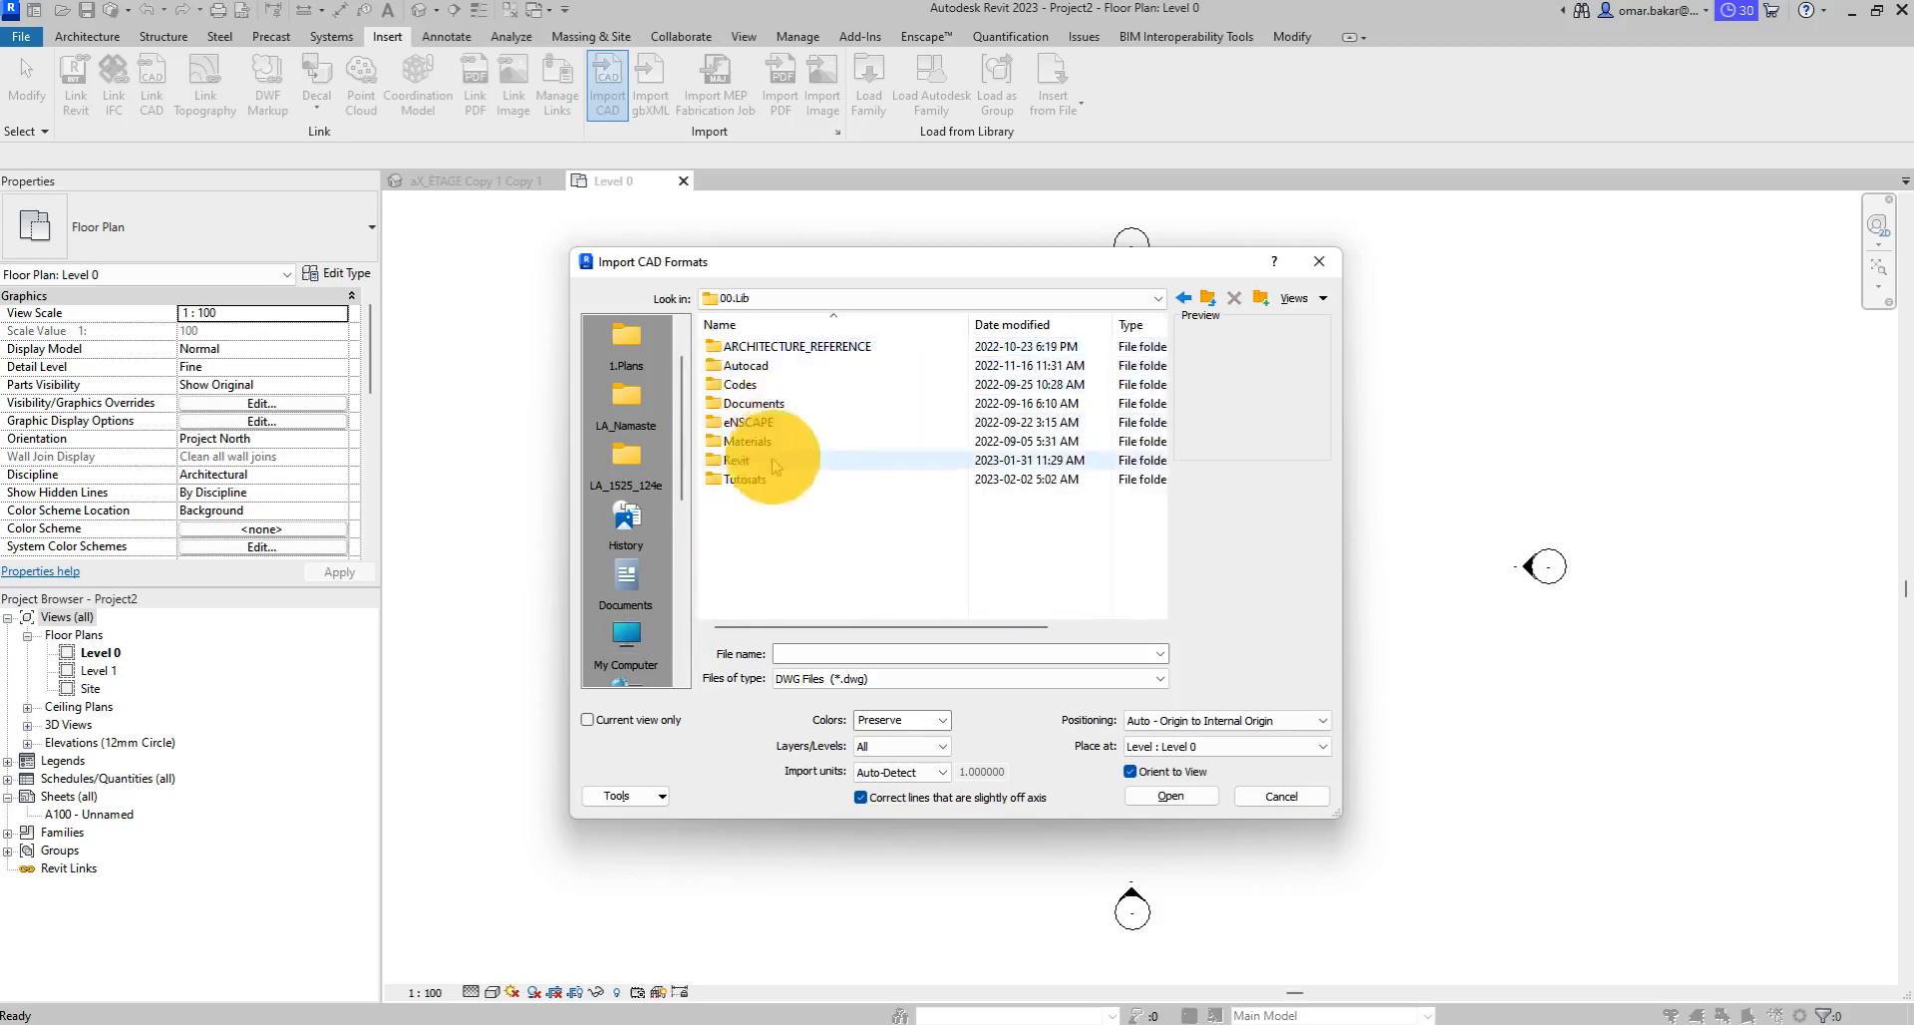
pyautogui.doubleClick(739, 596)
pyautogui.doubleClick(736, 347)
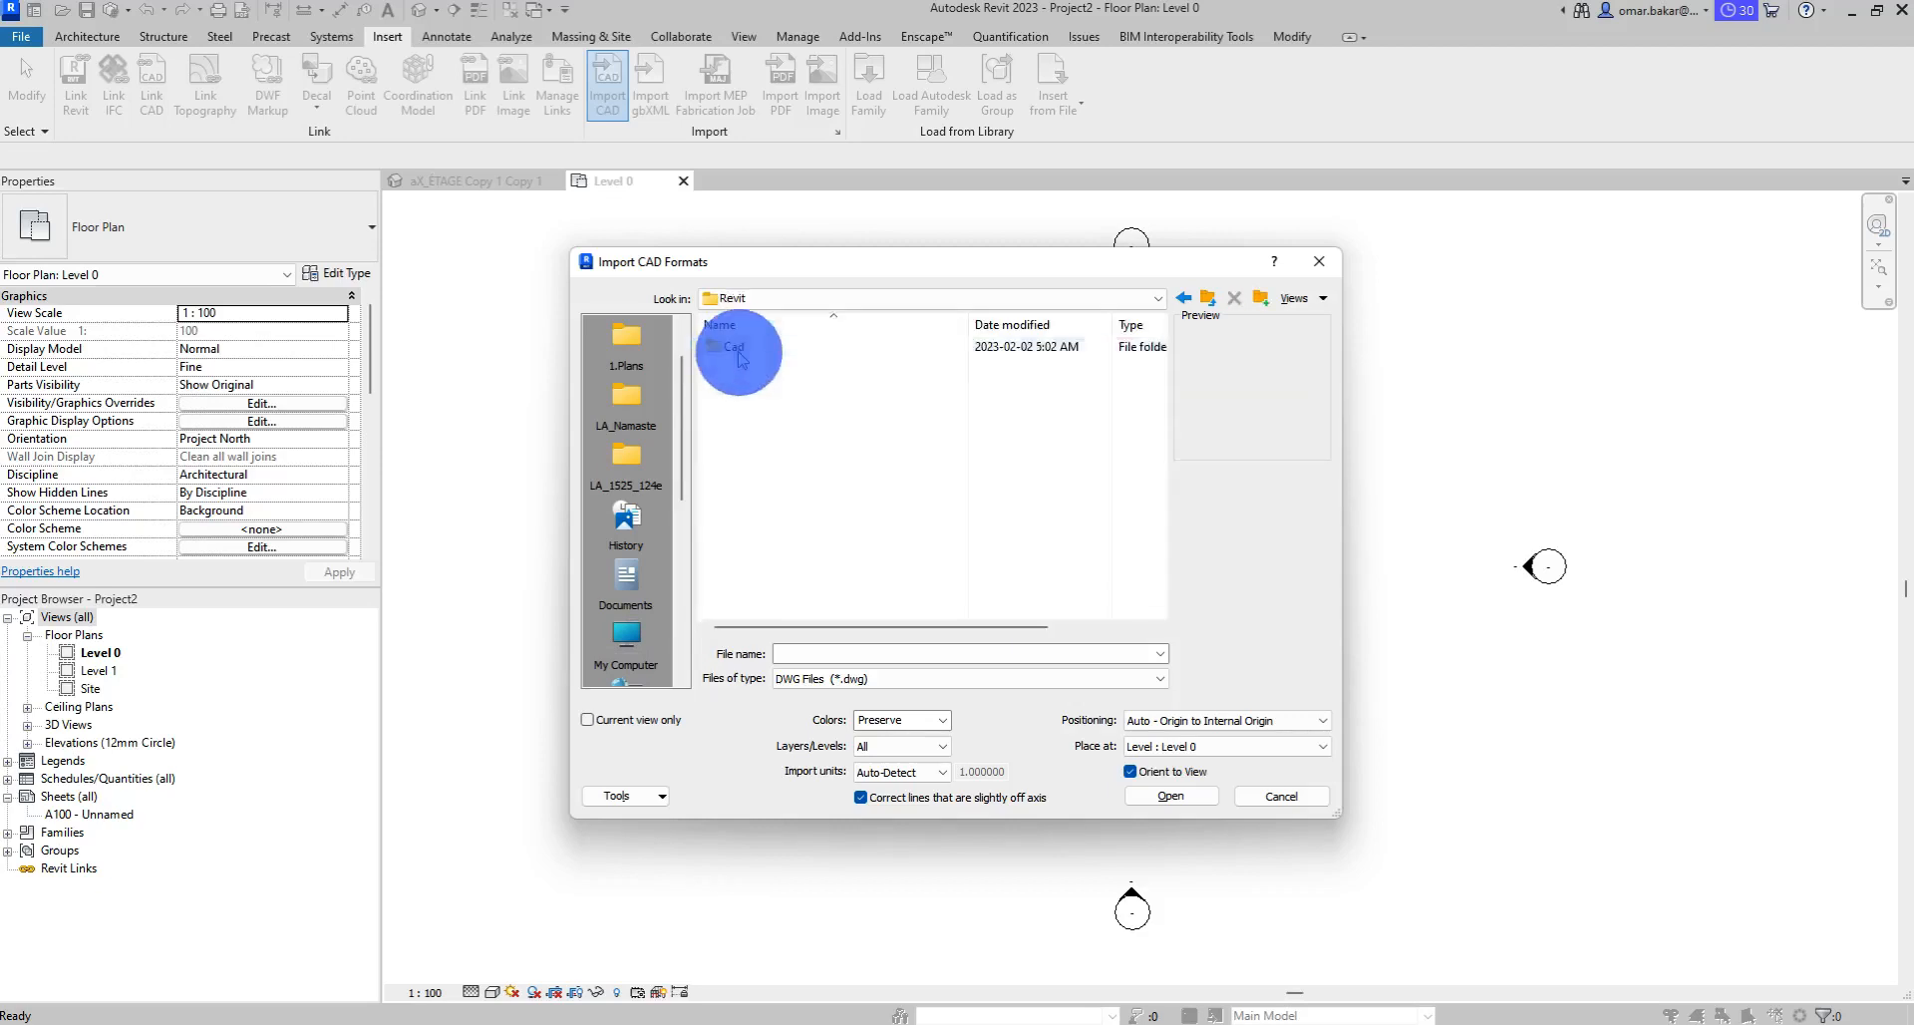
pyautogui.doubleClick(742, 347)
pyautogui.click(762, 349)
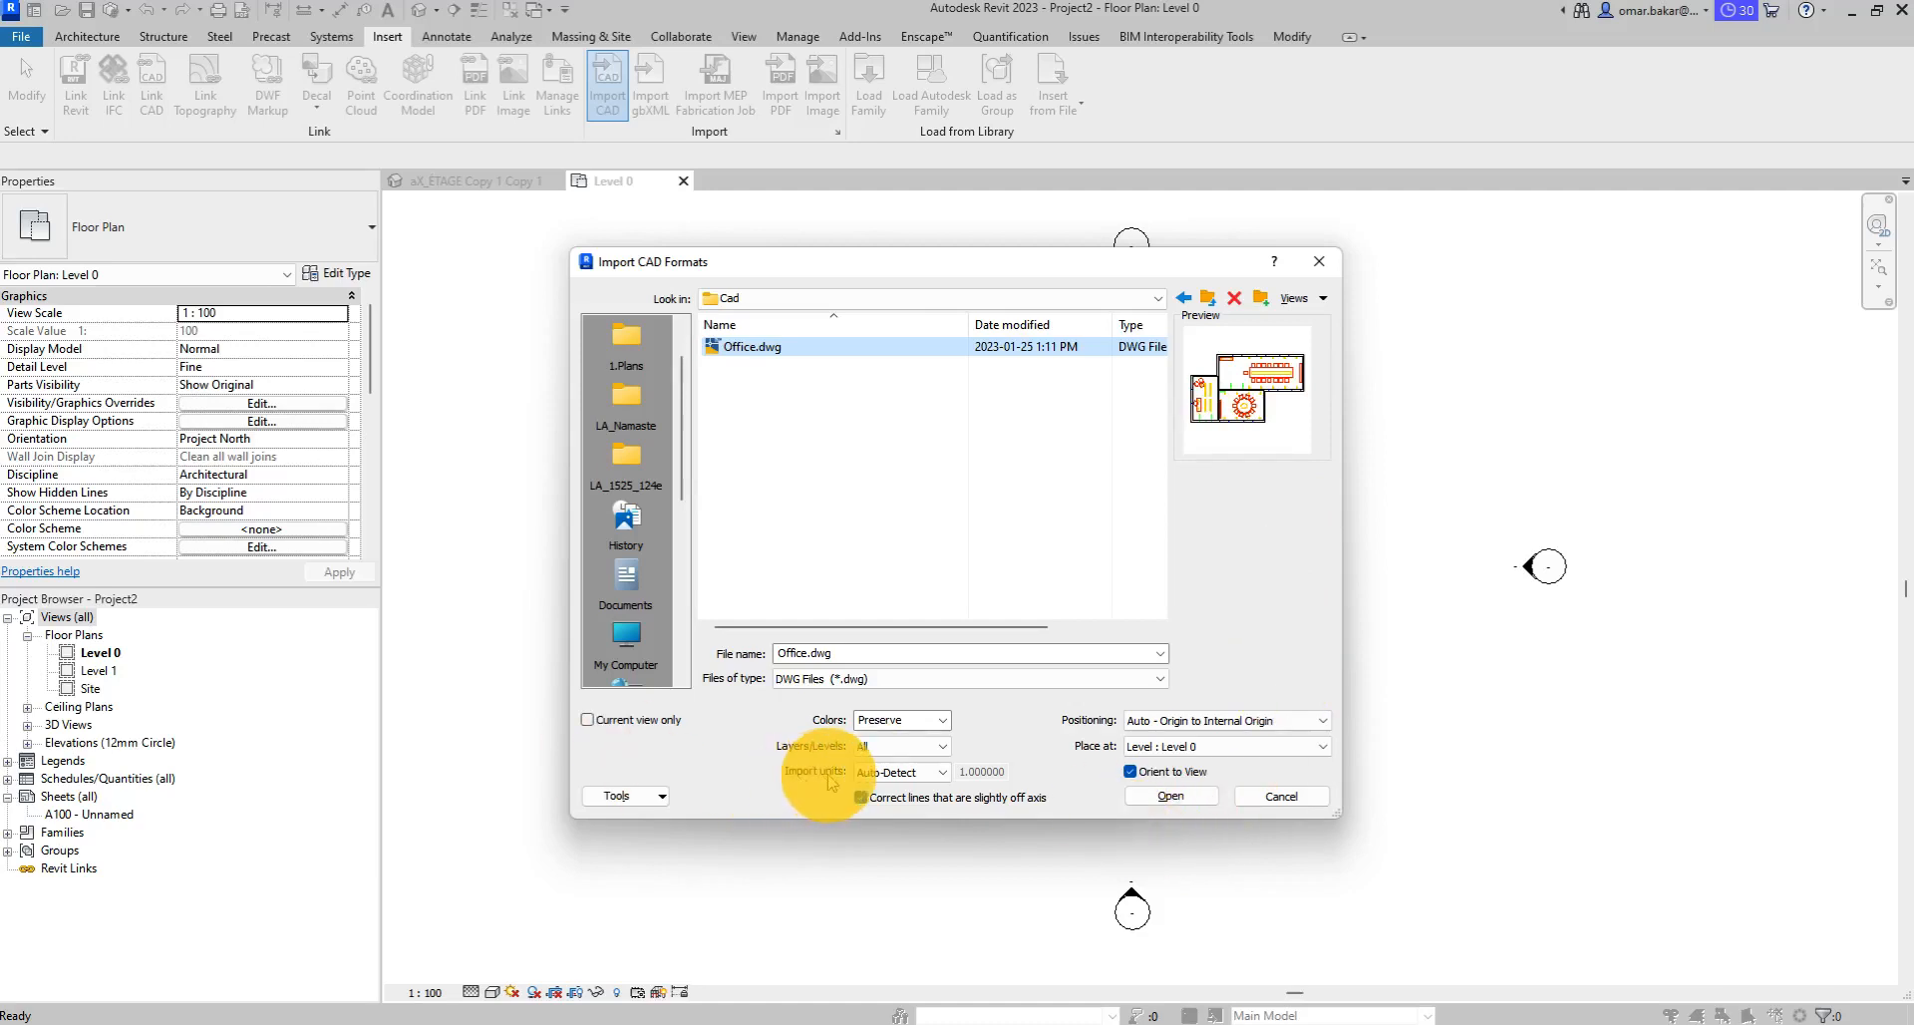
pyautogui.click(1182, 799)
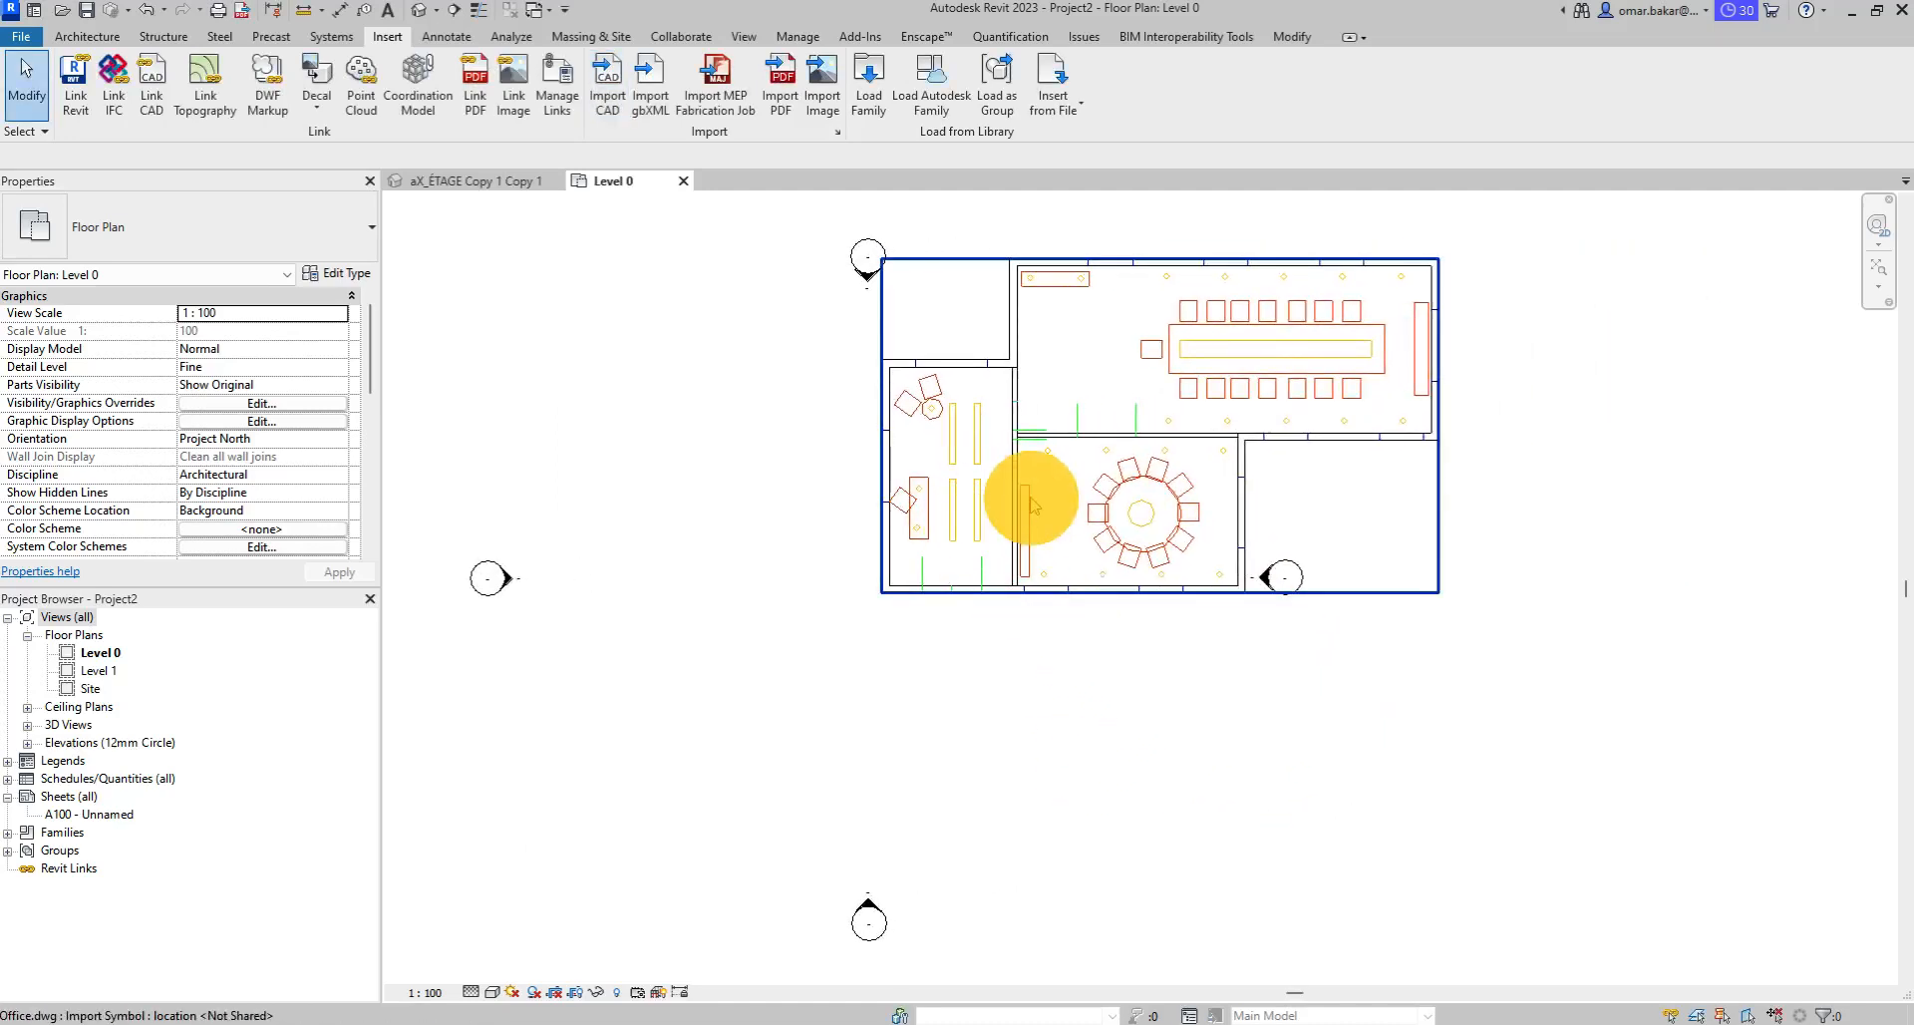
# Reposition the four elevation markers so they surround the imported office plan, one outside each side.
pyautogui.scroll(-4, 1171, 668)
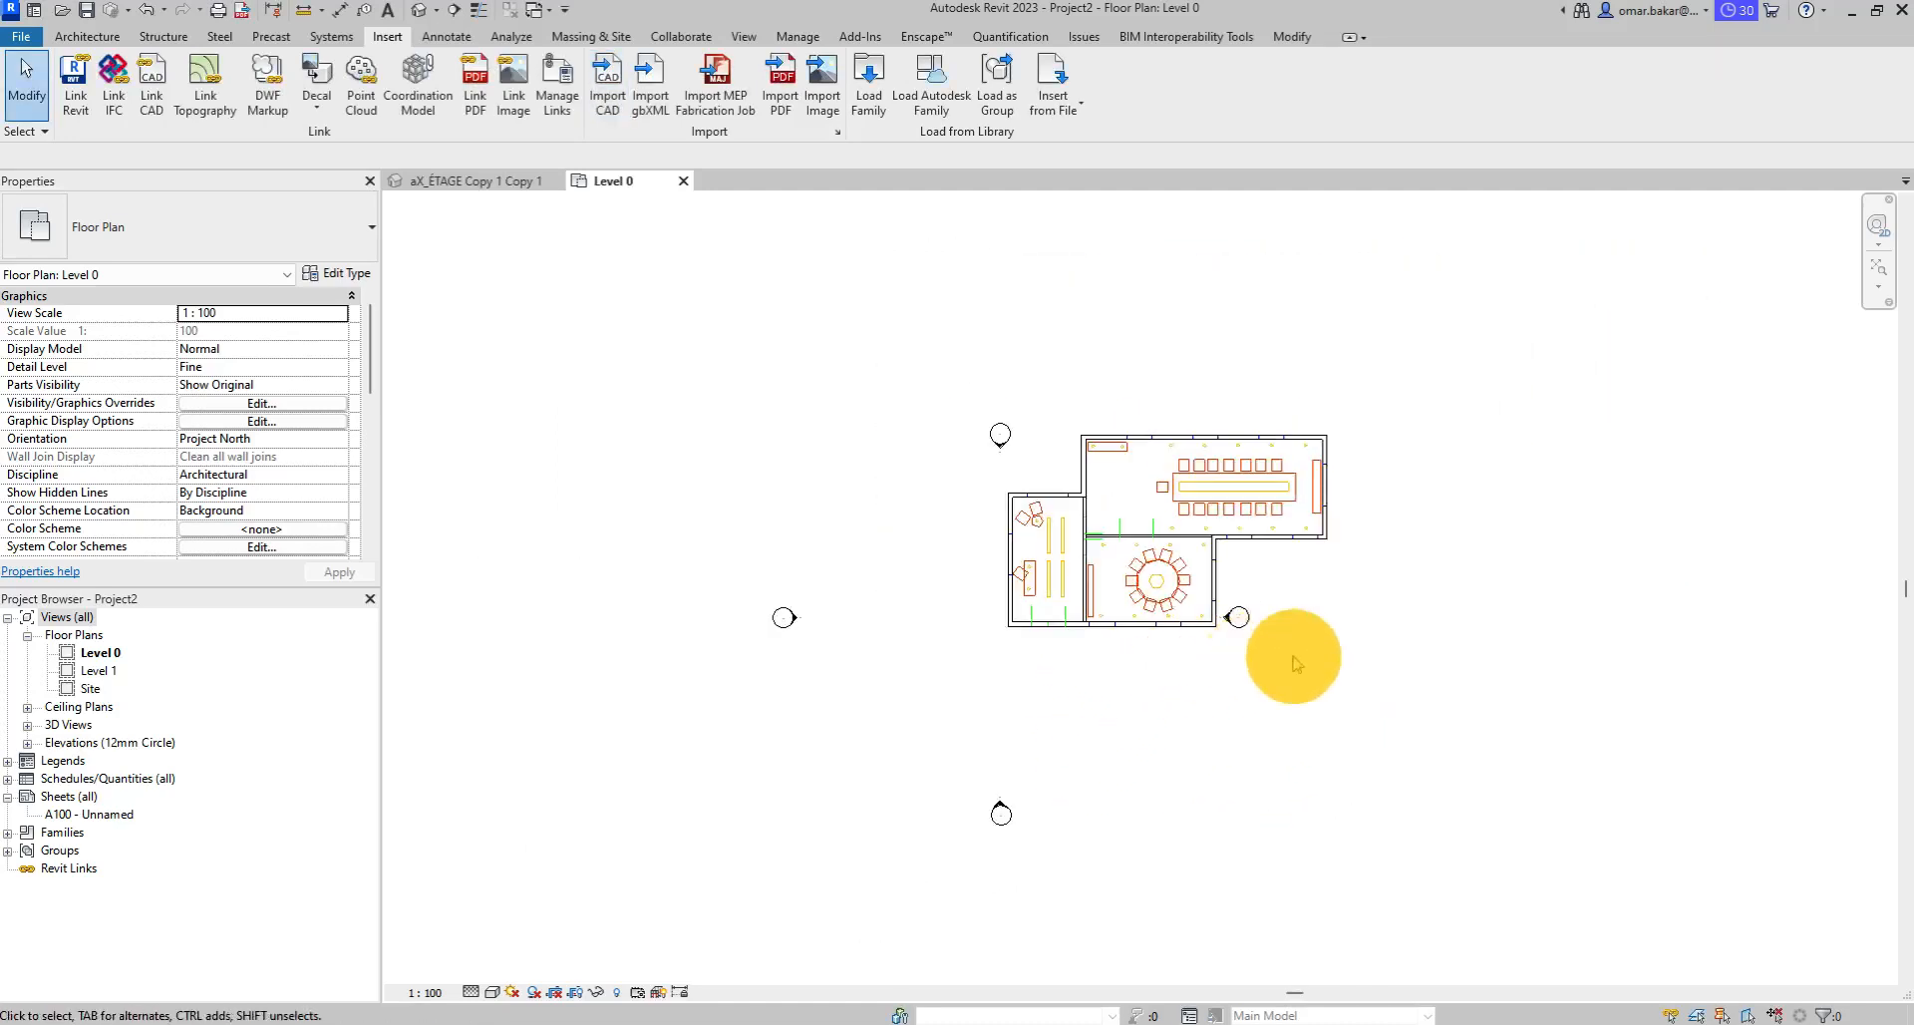
pyautogui.click(1246, 625)
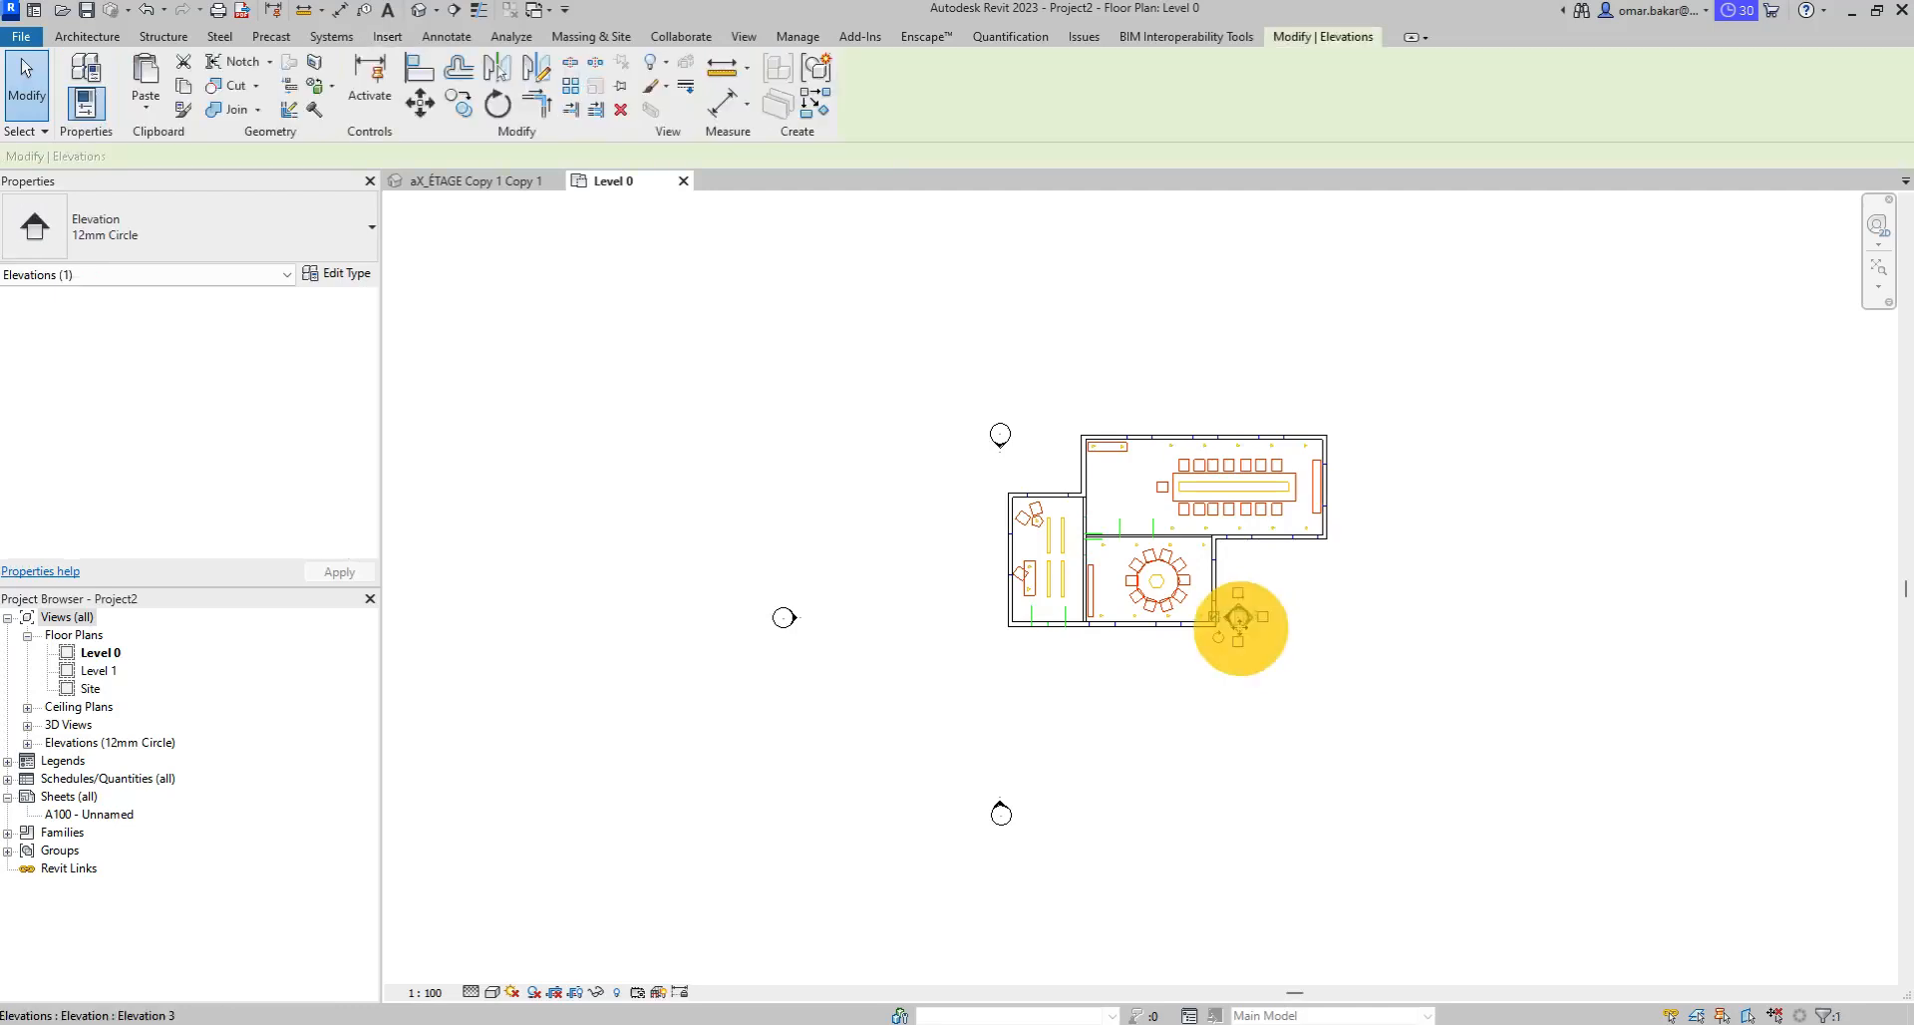
pyautogui.moveTo(1452, 546); pyautogui.dragTo(1422, 543)
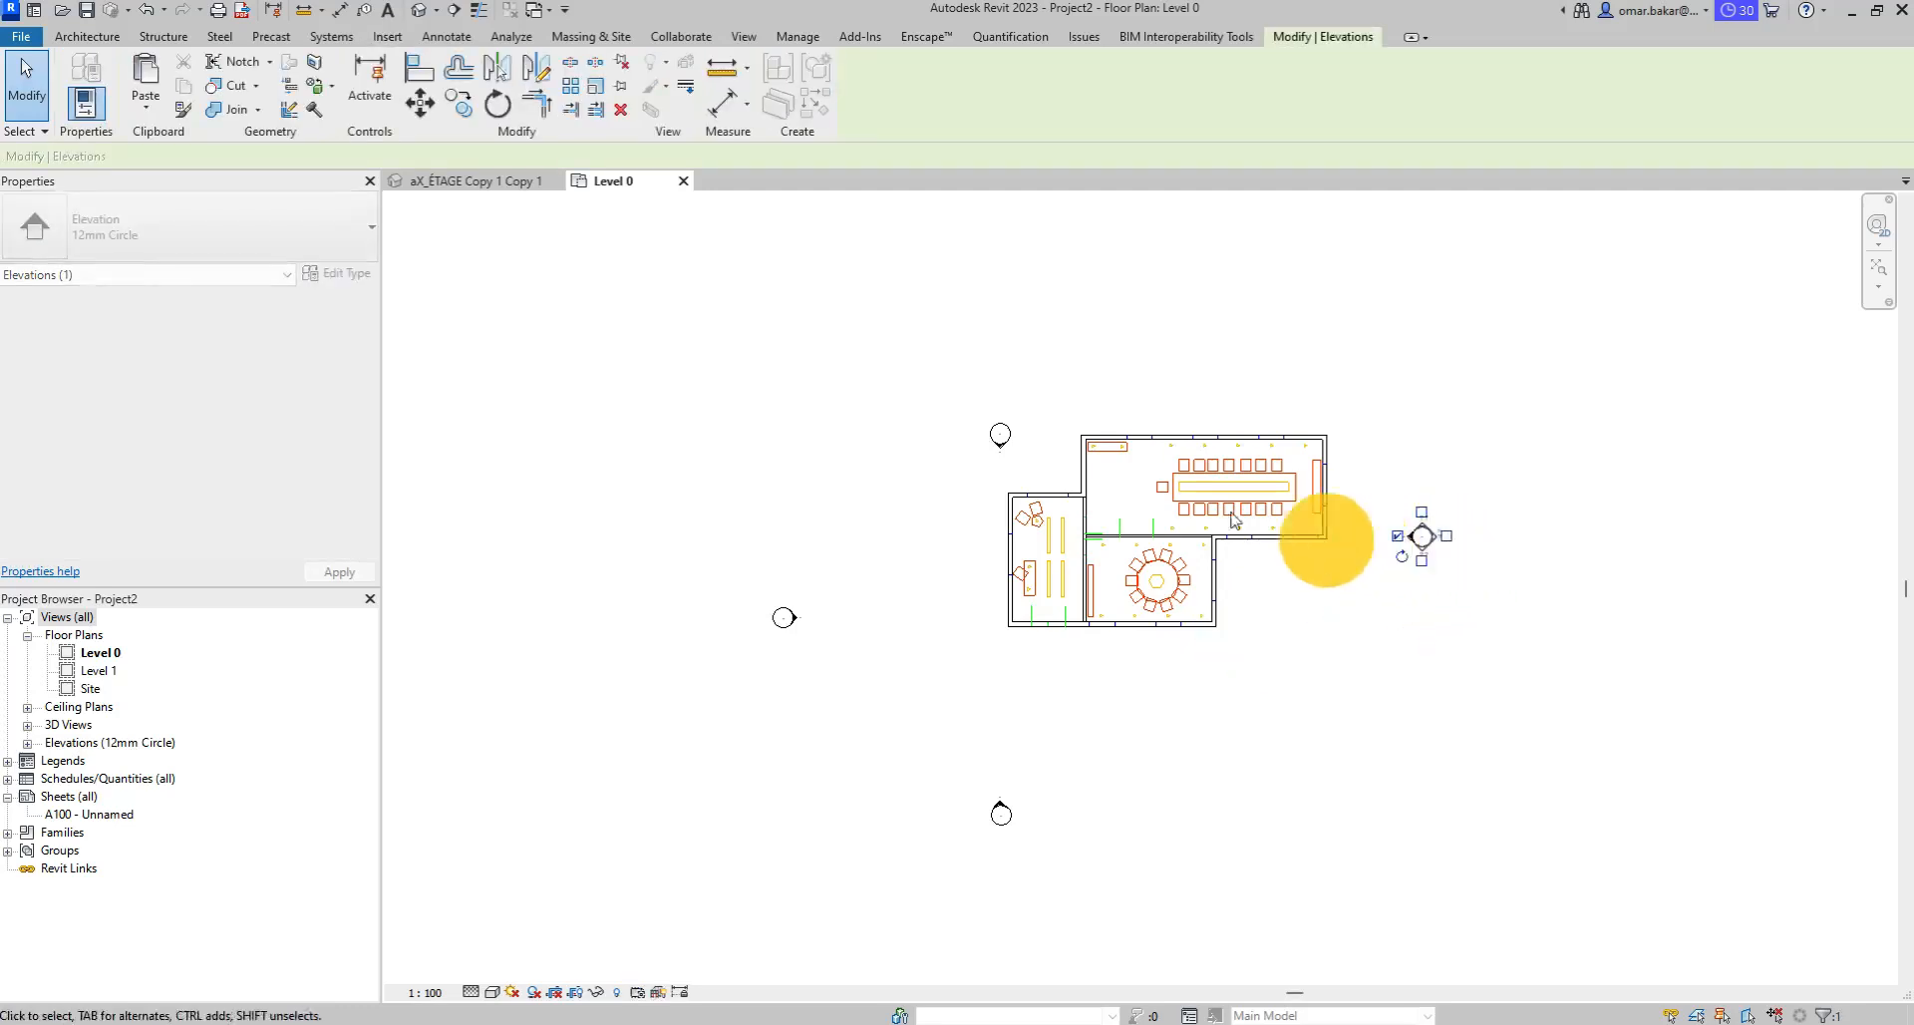
pyautogui.moveTo(952, 386)
pyautogui.mouseDown()
pyautogui.moveTo(1034, 461)
pyautogui.moveTo(1013, 435)
pyautogui.moveTo(1170, 348)
pyautogui.mouseUp()
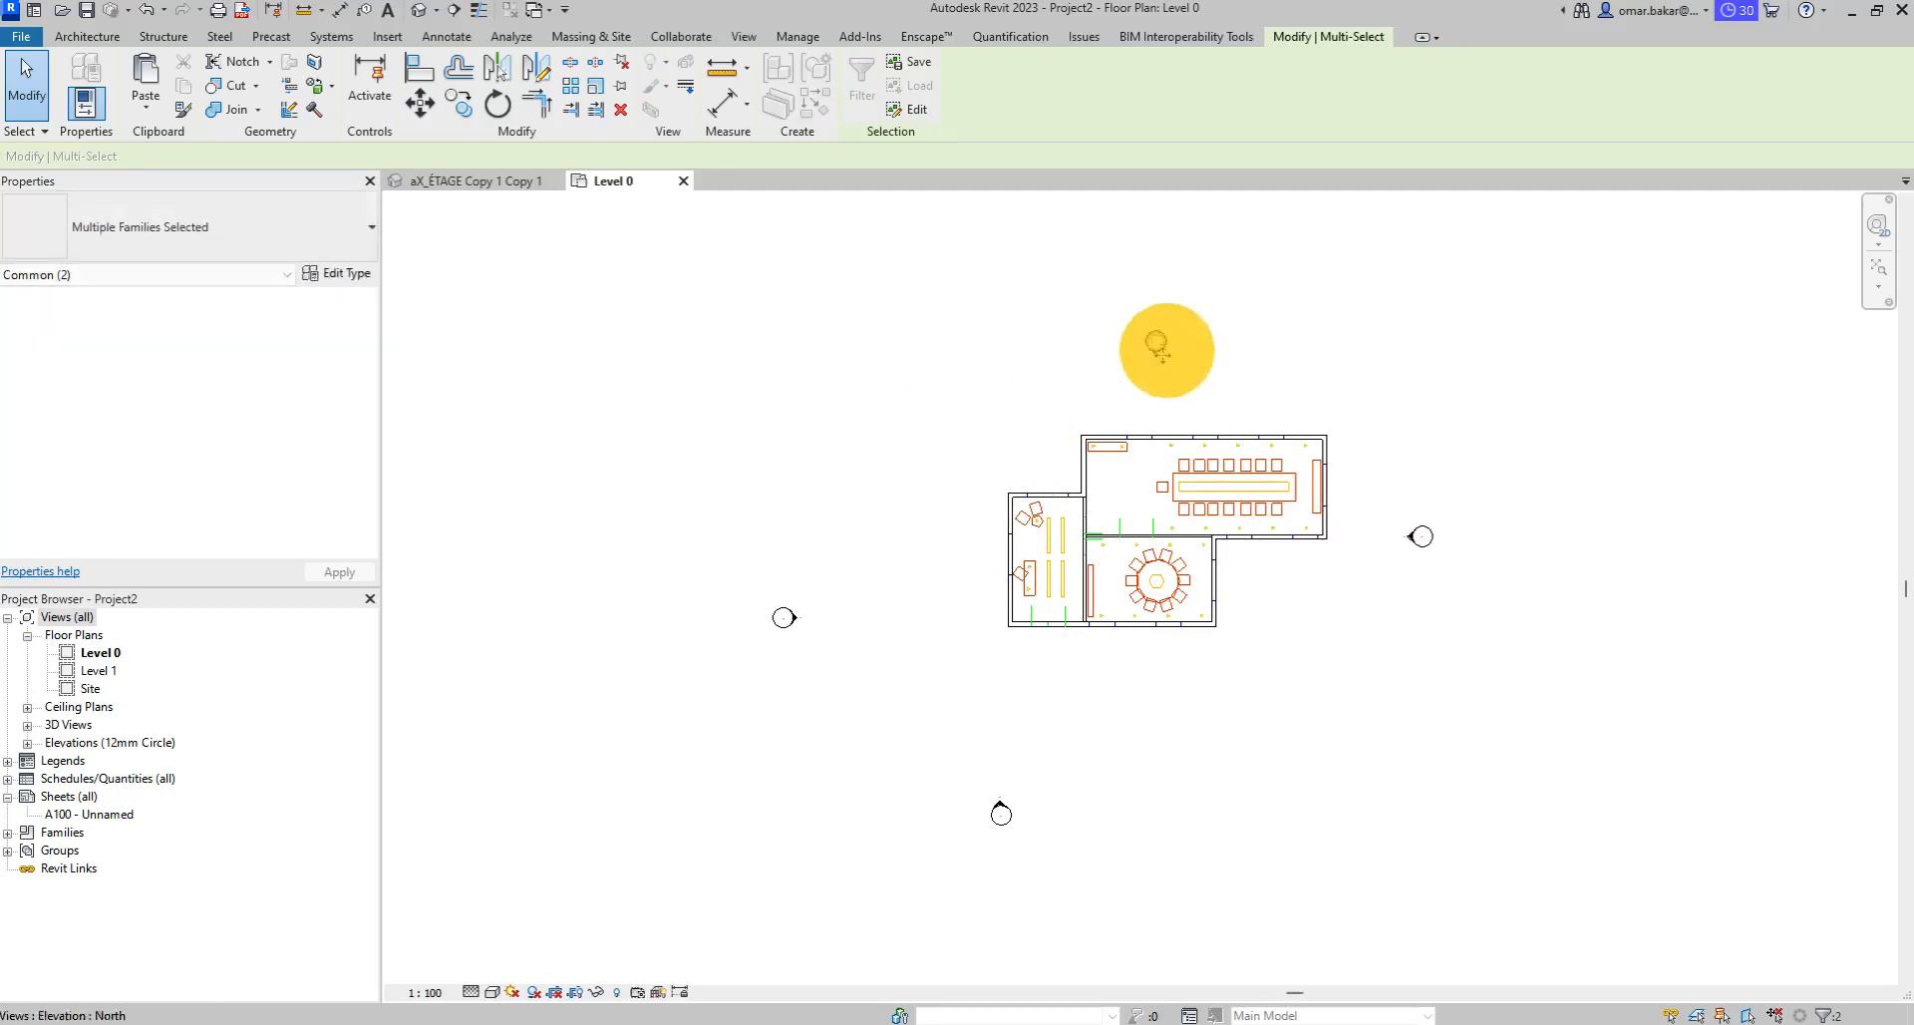
pyautogui.moveTo(708, 539); pyautogui.dragTo(842, 681)
pyautogui.moveTo(793, 624); pyautogui.dragTo(904, 571)
pyautogui.moveTo(944, 756)
pyautogui.mouseDown()
pyautogui.moveTo(1107, 853)
pyautogui.moveTo(1117, 884)
pyautogui.mouseUp()
pyautogui.moveTo(1009, 819)
pyautogui.mouseDown()
pyautogui.moveTo(1215, 803)
pyautogui.moveTo(1206, 740)
pyautogui.moveTo(1192, 748)
pyautogui.mouseUp()
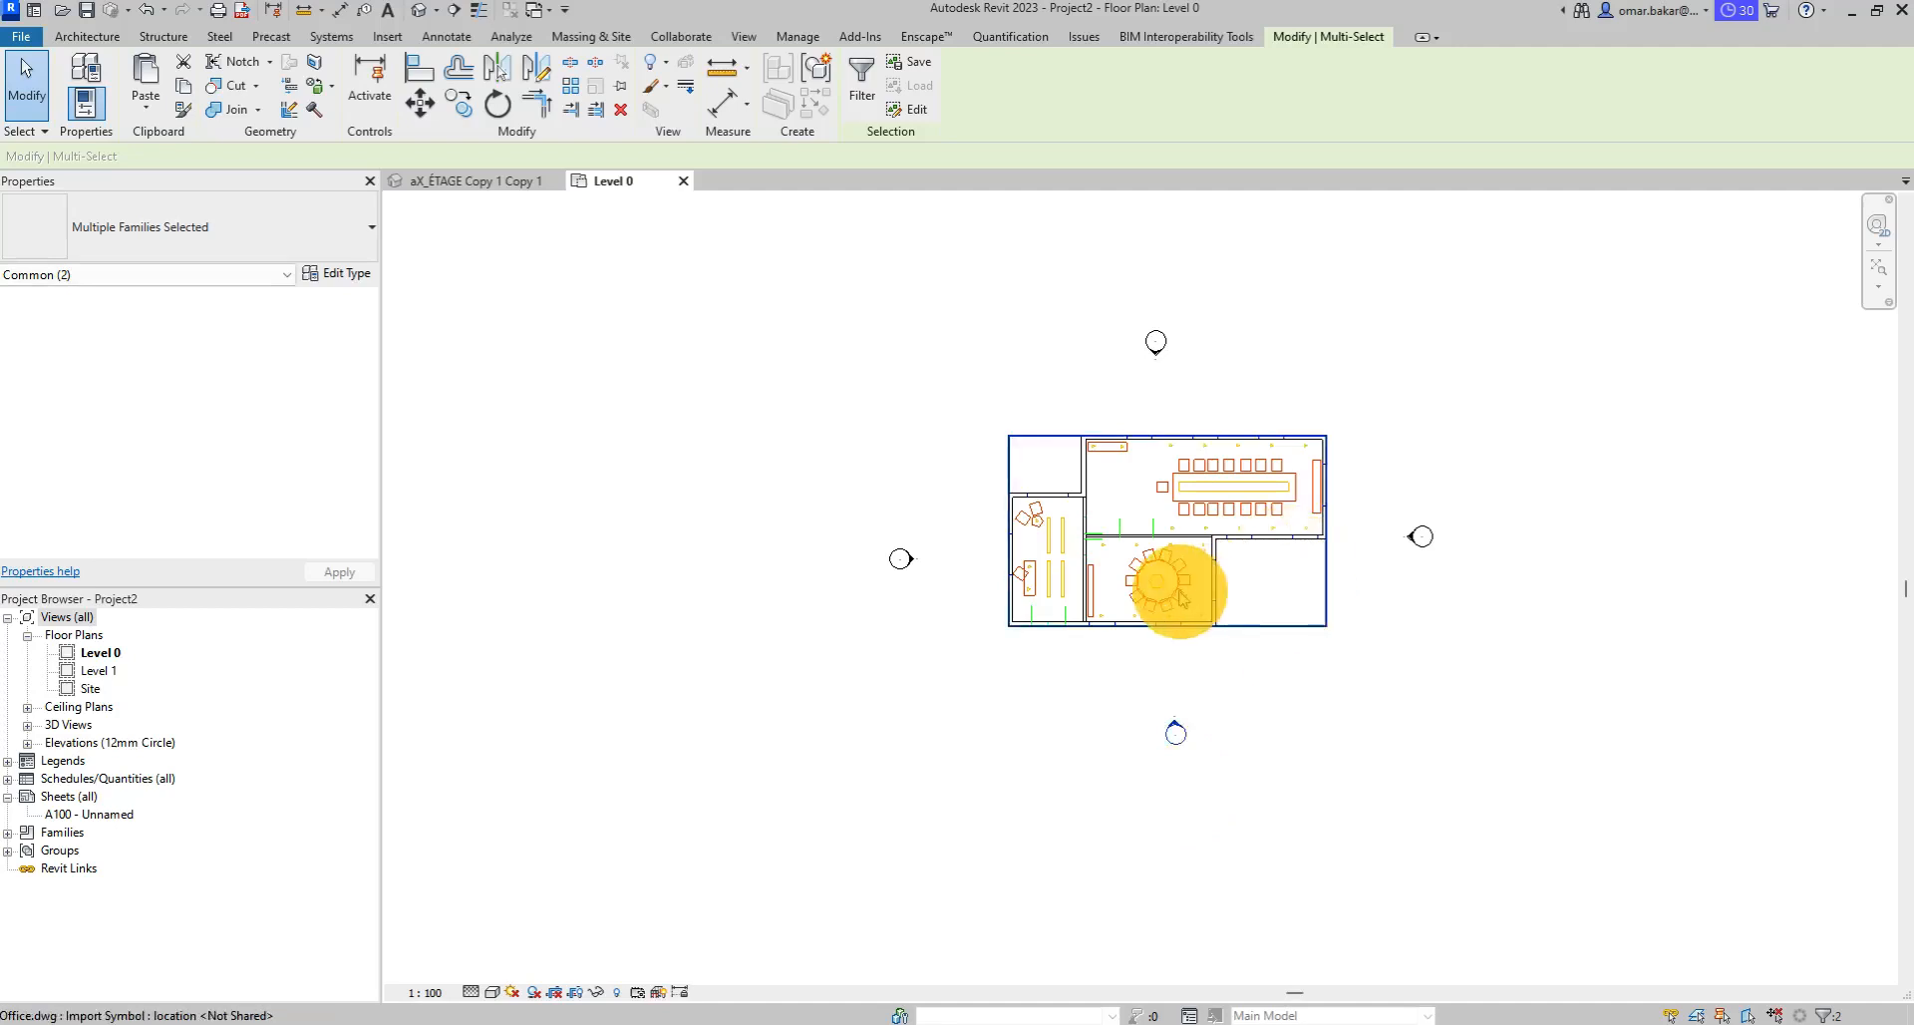
pyautogui.scroll(3, 1216, 518)
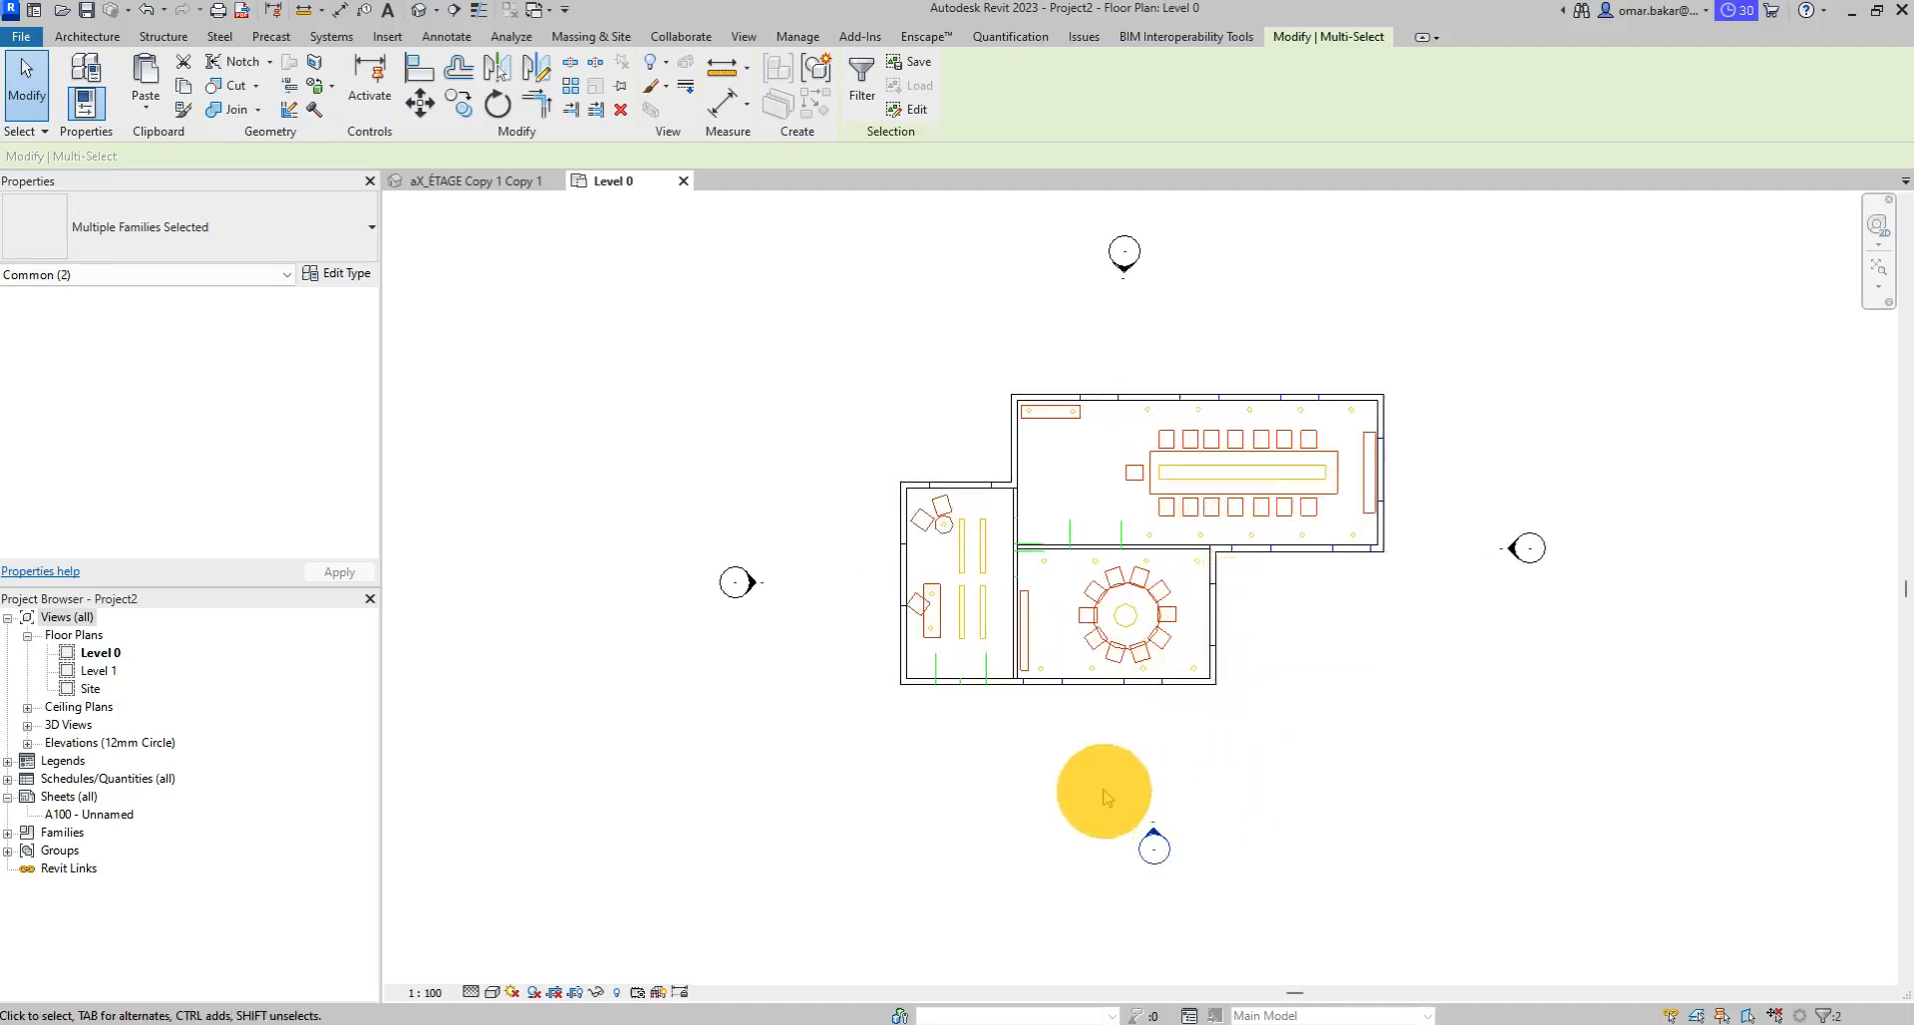
pyautogui.moveTo(1156, 847); pyautogui.dragTo(1154, 842)
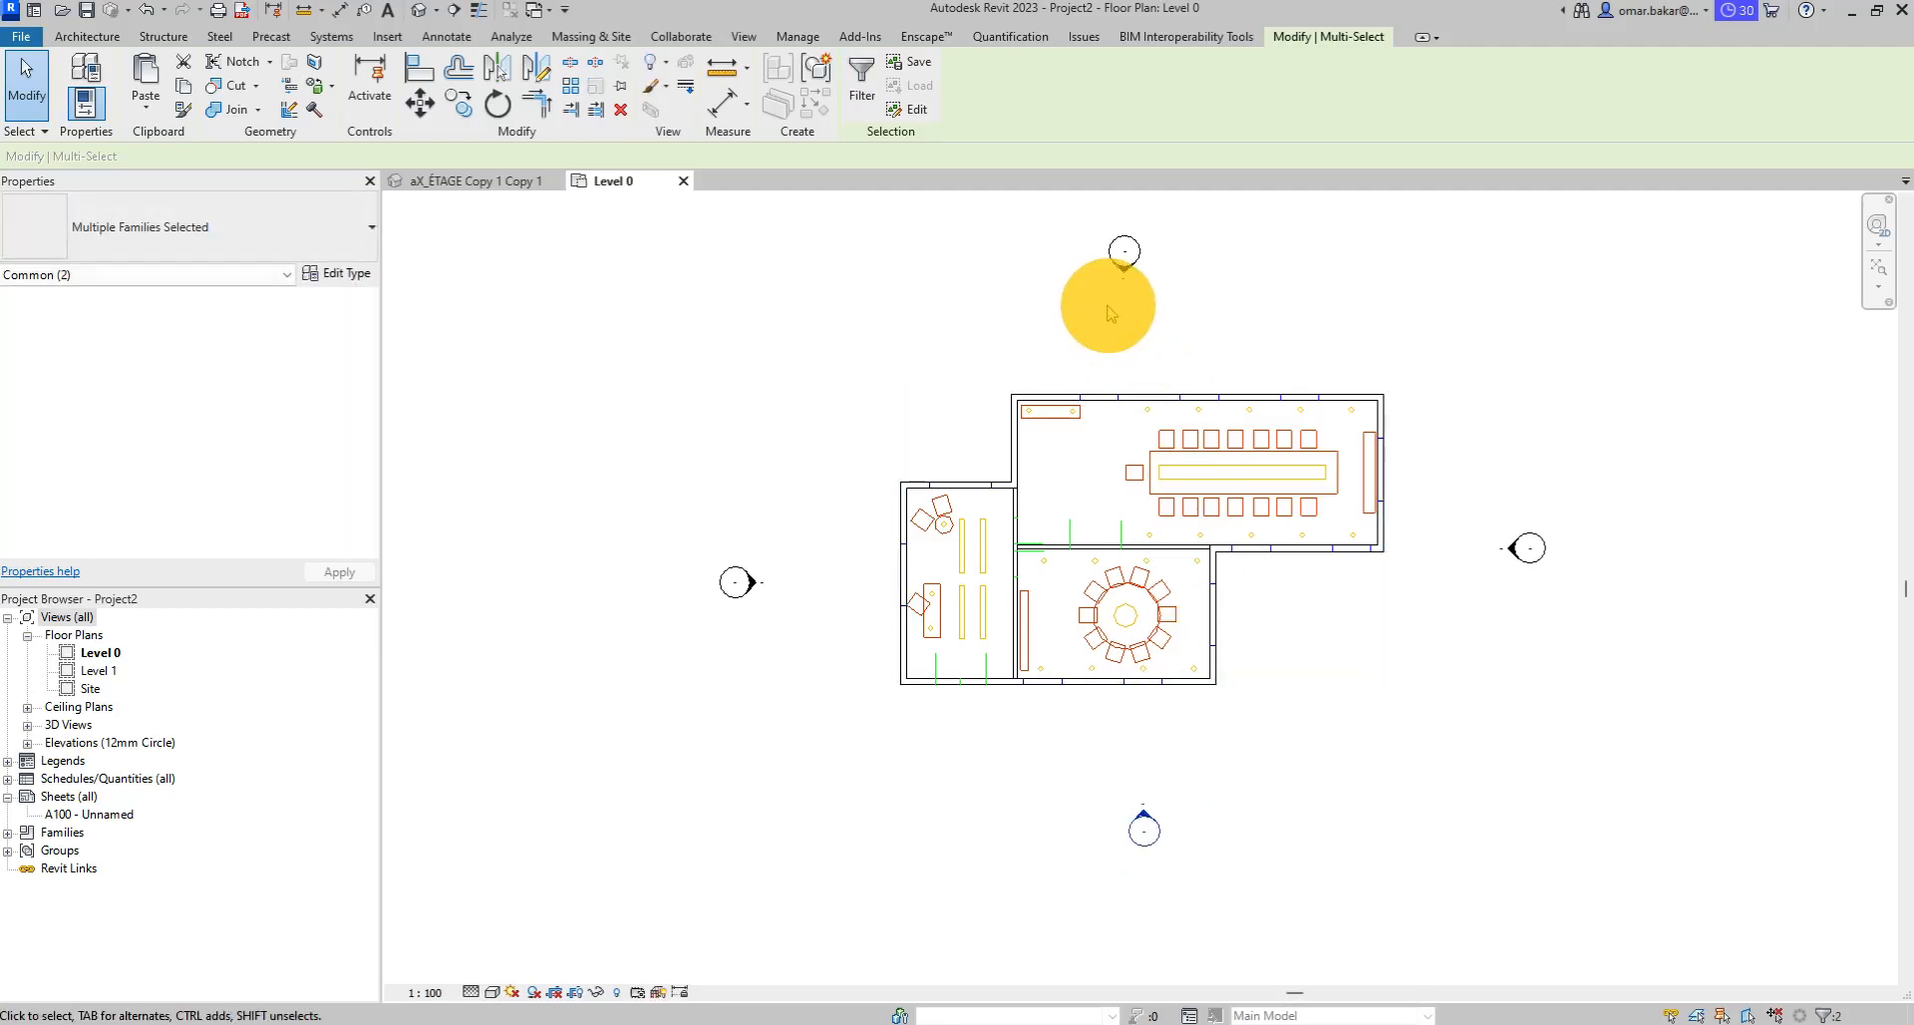
# Measure the thickness of the upper exterior wall of the small office in the imported plan.
pyautogui.moveTo(1406, 671); pyautogui.dragTo(1225, 725, button='middle')
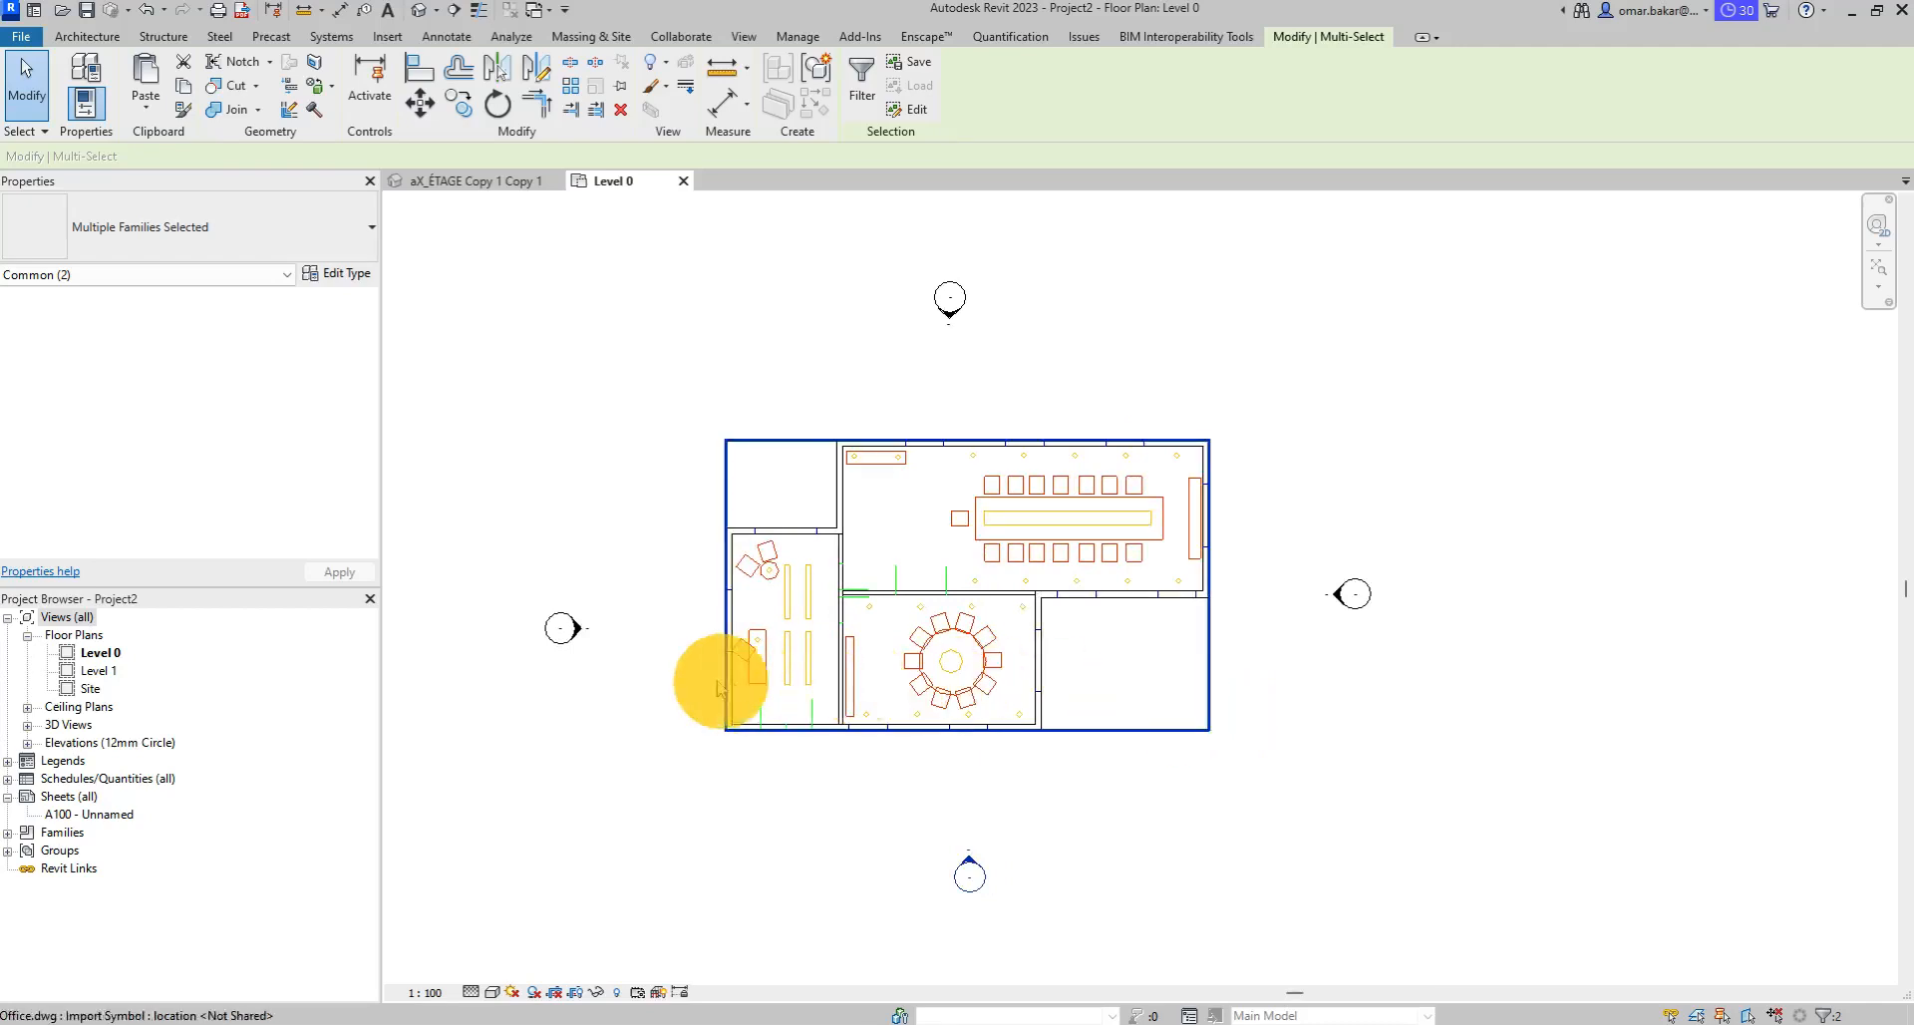
pyautogui.click(709, 73)
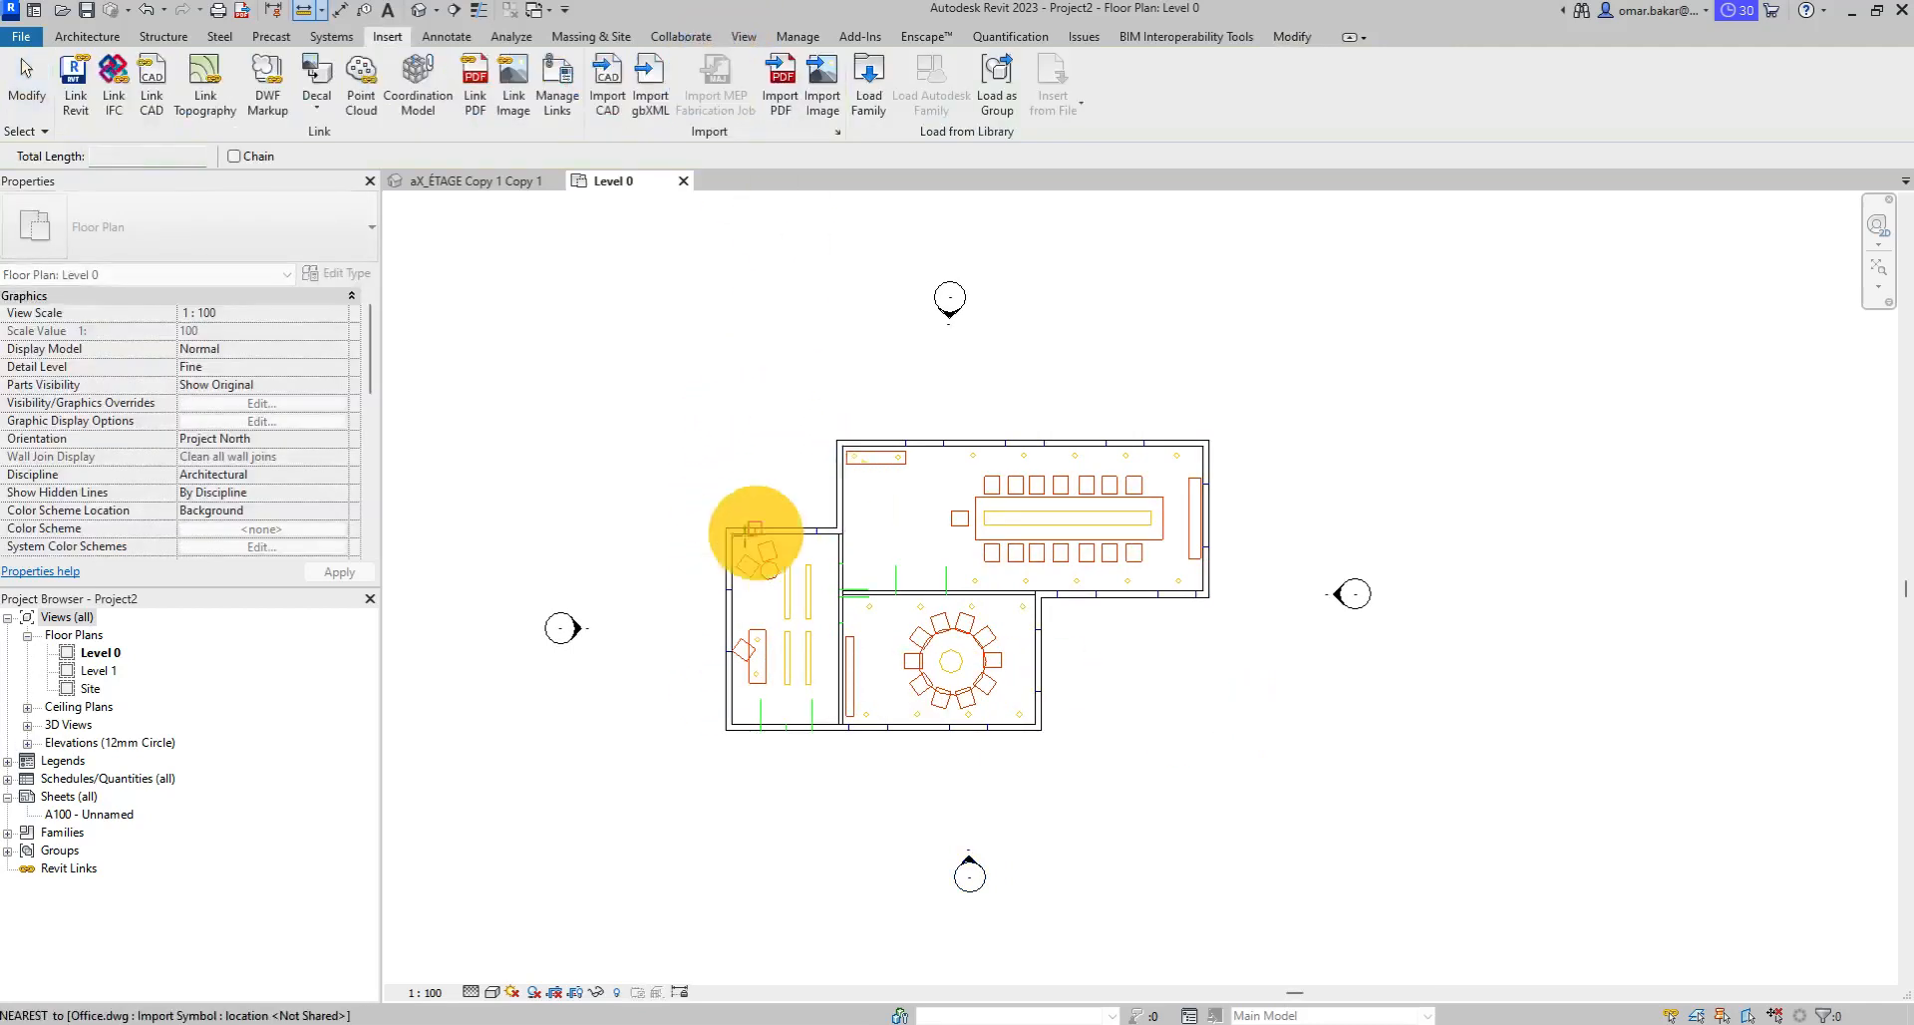
pyautogui.scroll(6, 755, 532)
pyautogui.click(758, 529)
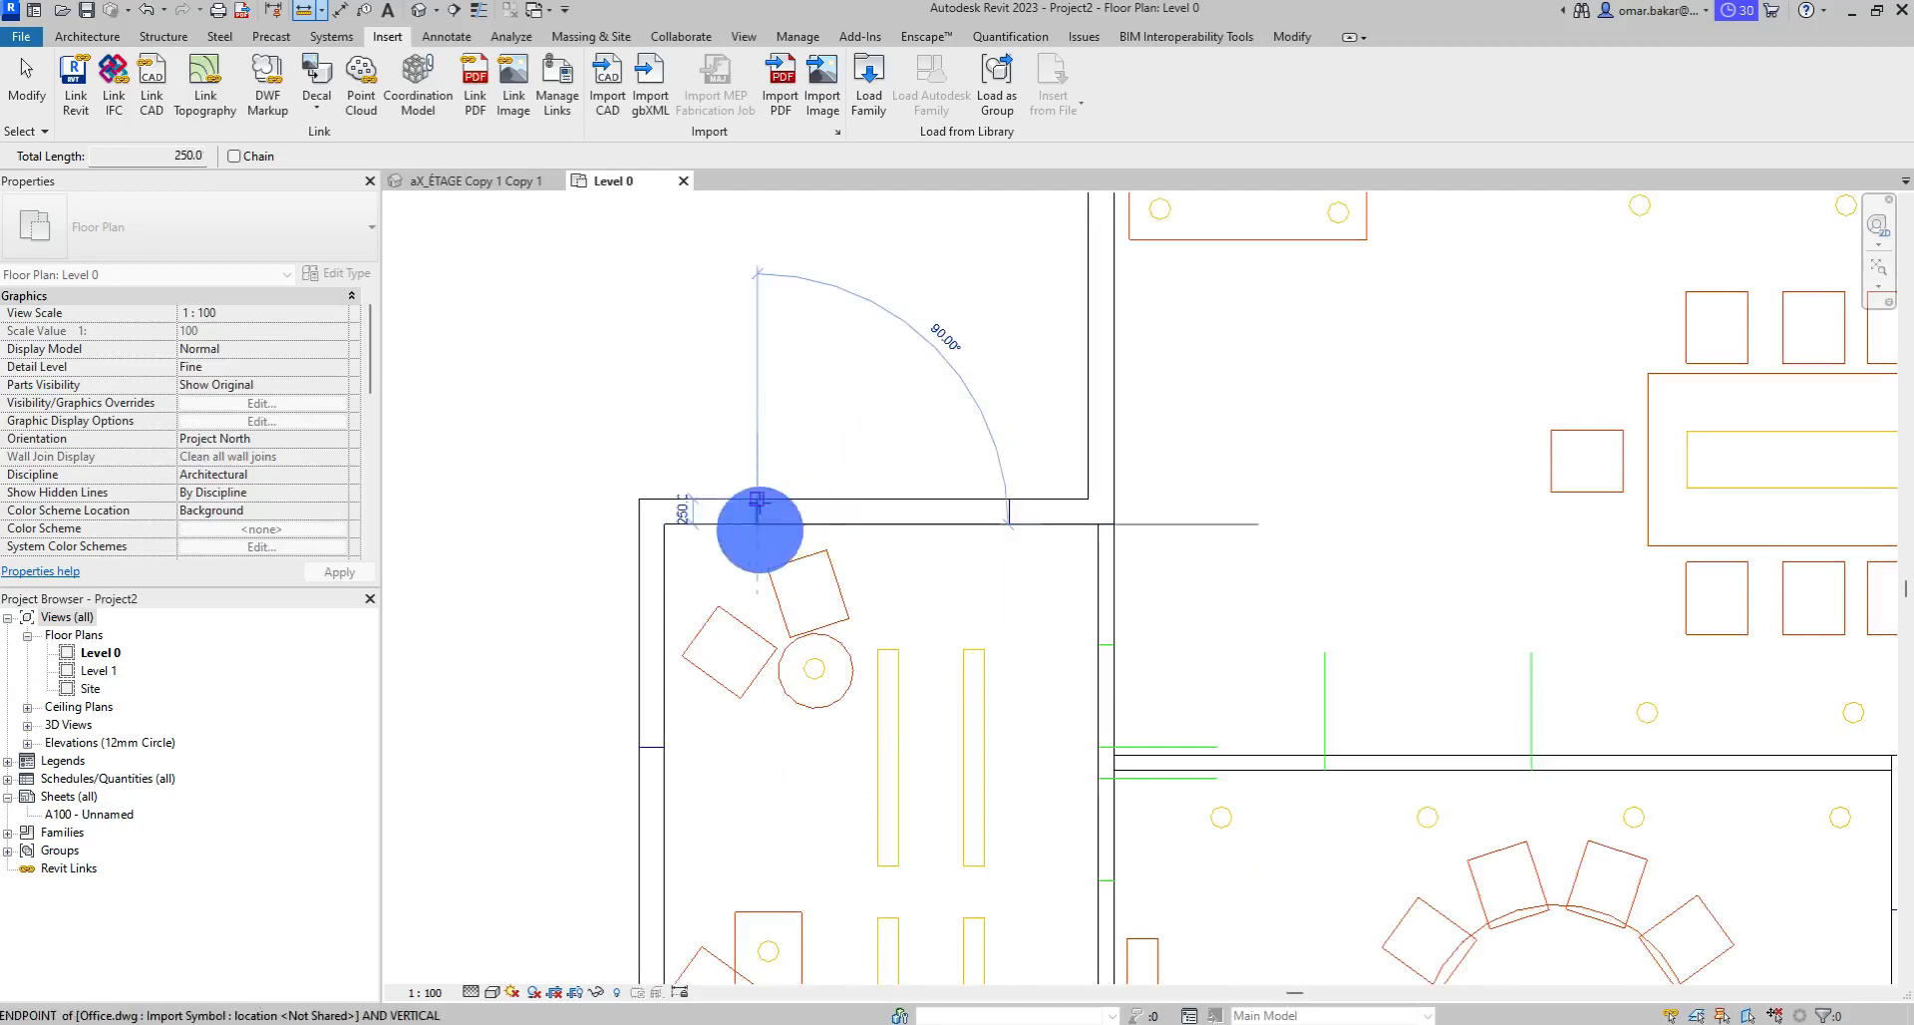
pyautogui.click(757, 499)
pyautogui.scroll(4, 757, 499)
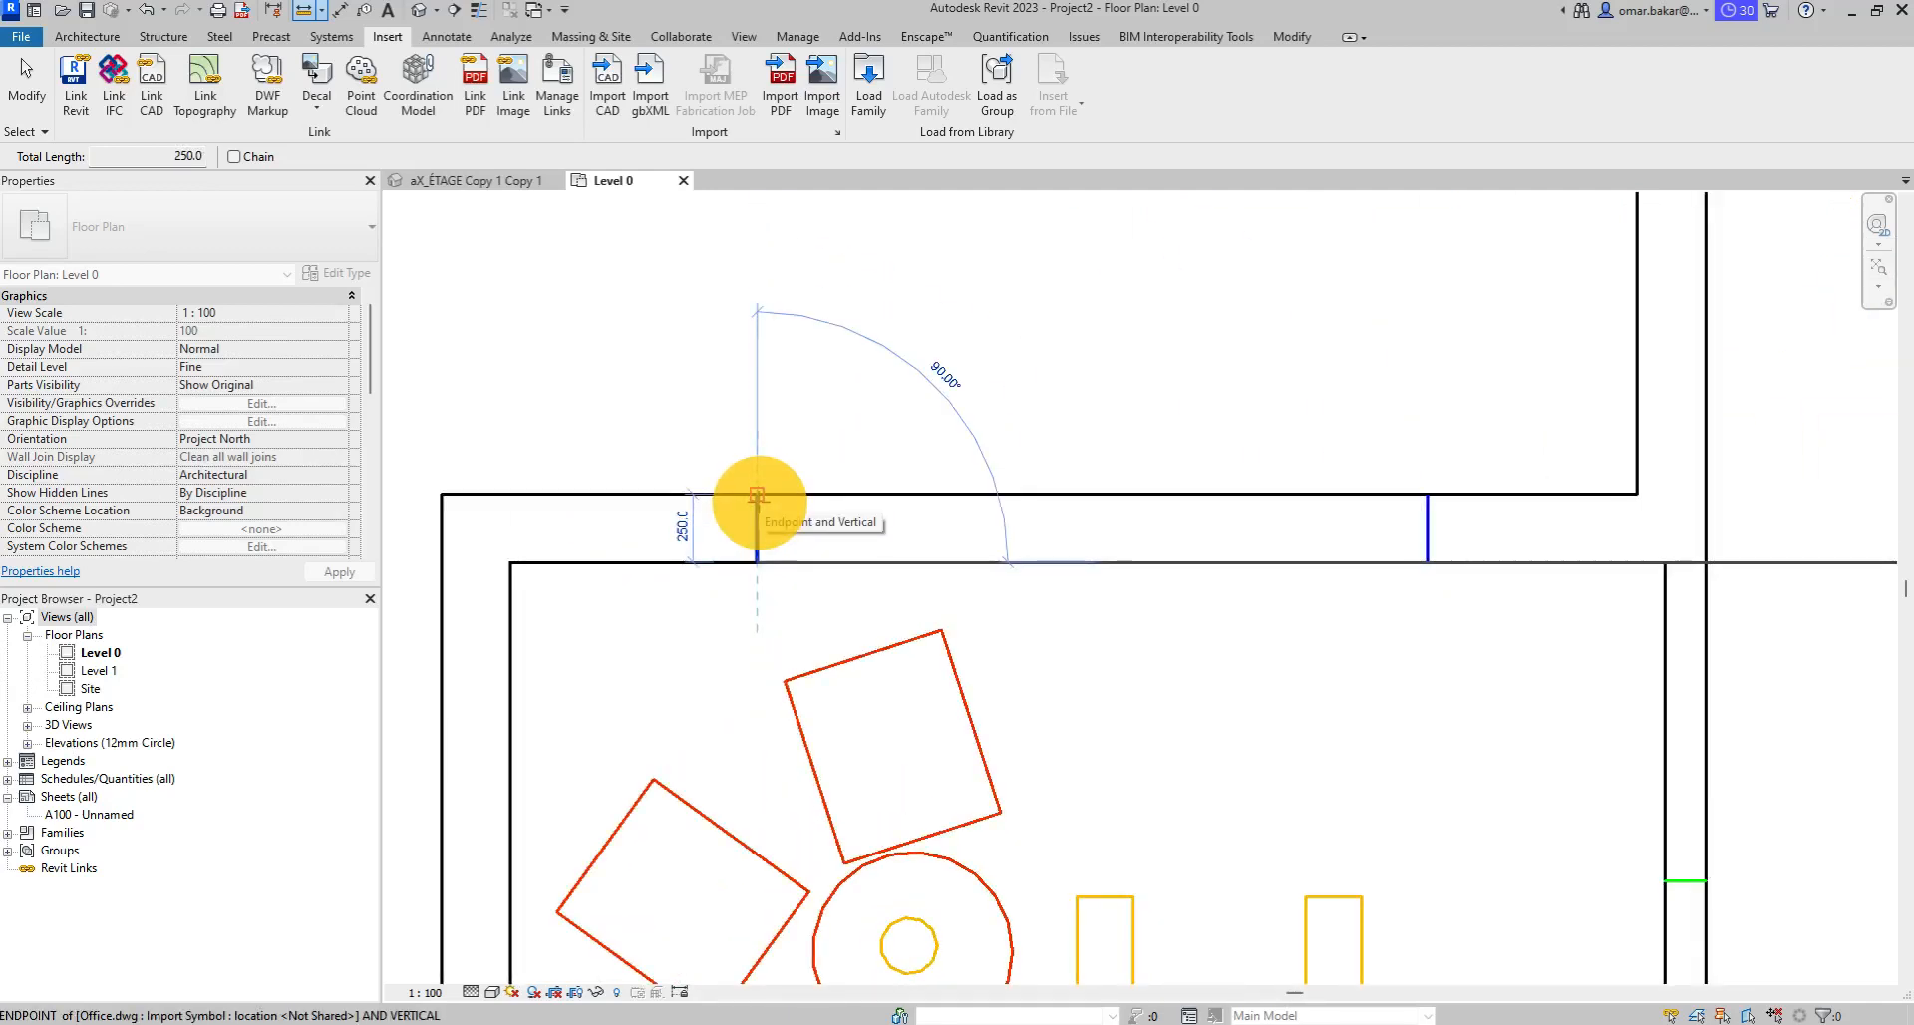
pyautogui.click(758, 495)
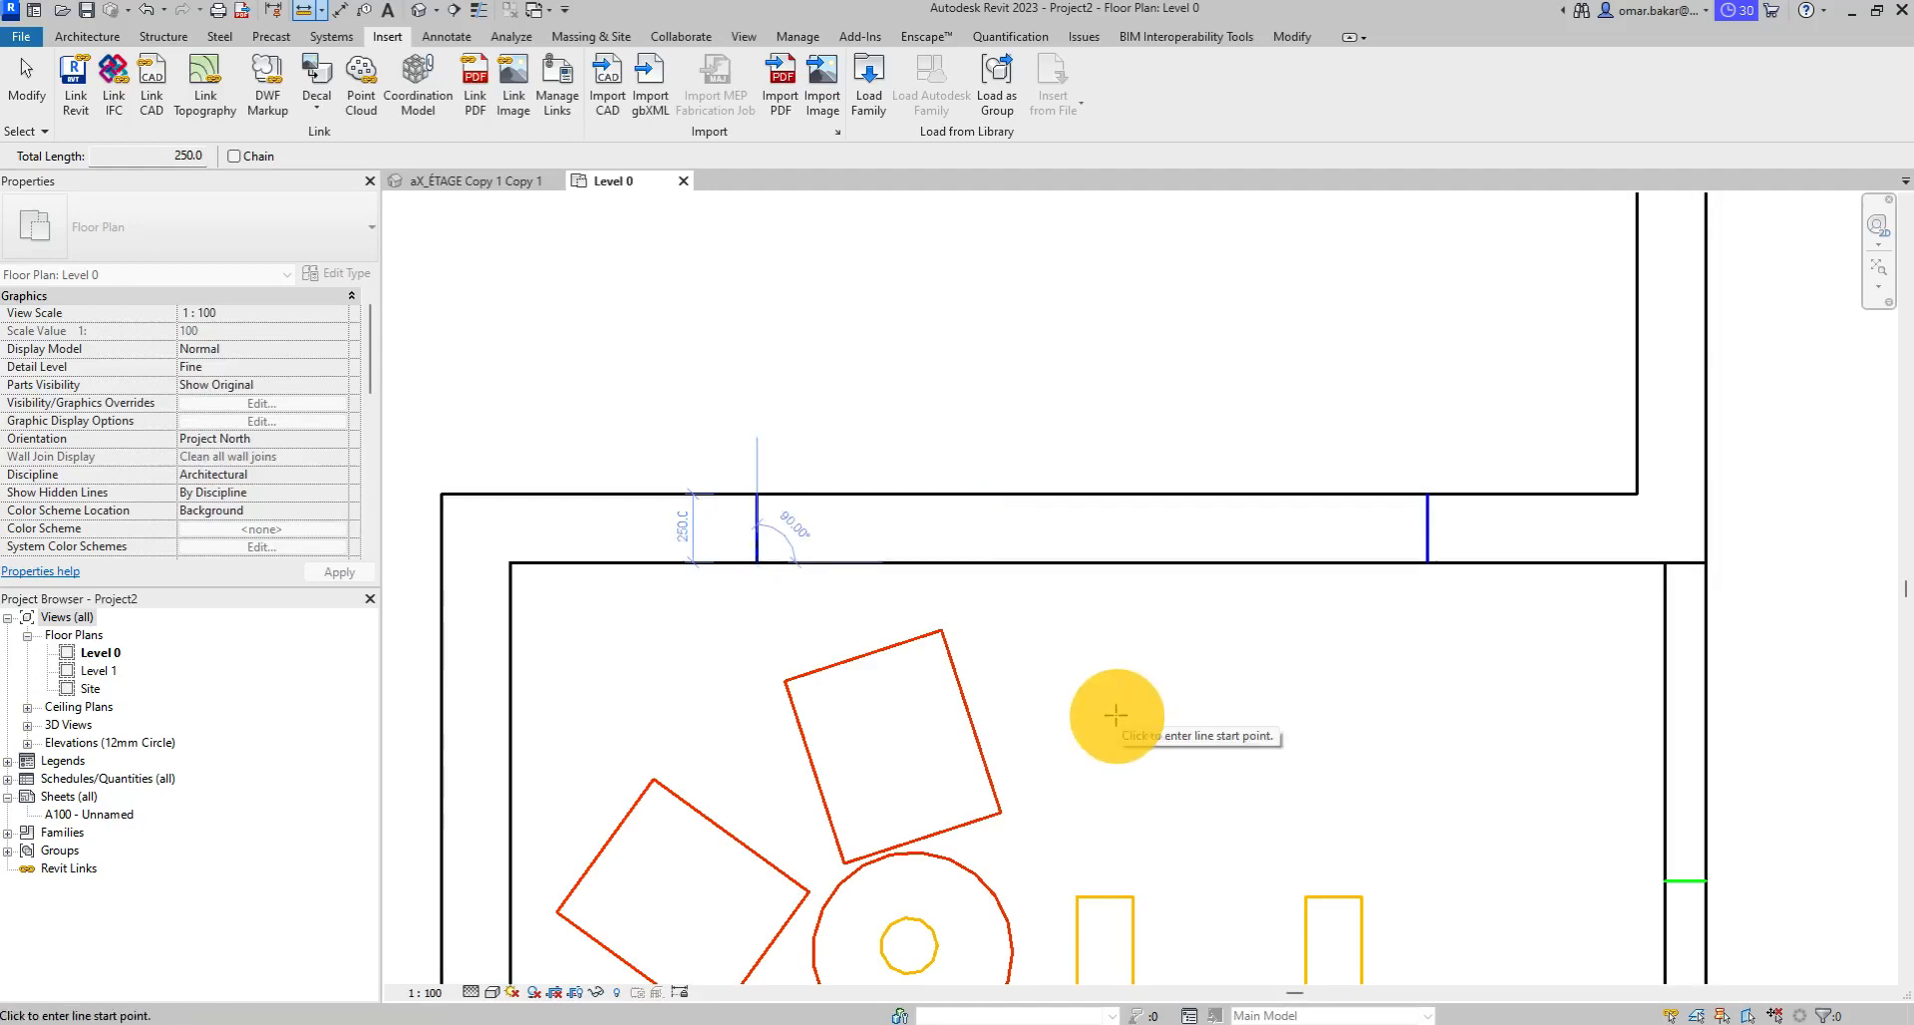
pyautogui.press('Escape')
# Review the project units for the Common discipline, including the length format.
pyautogui.press('u')
pyautogui.press('n')
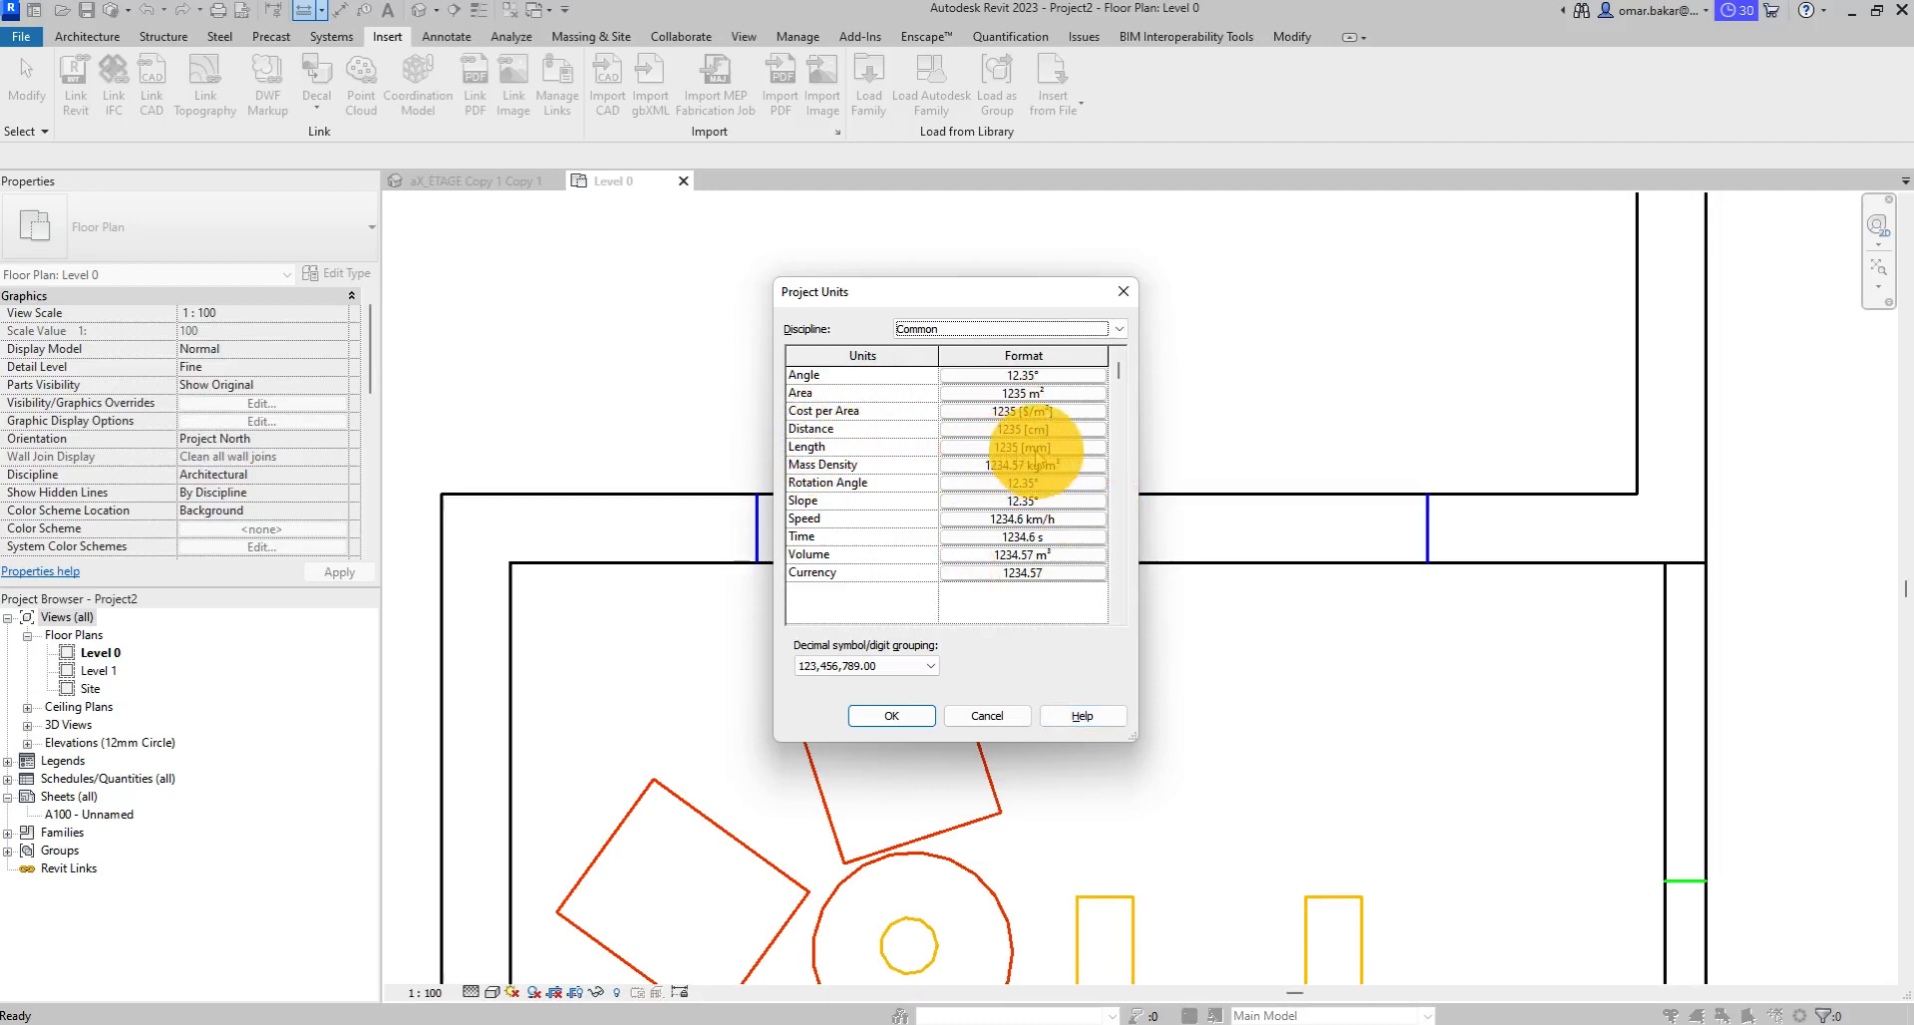
pyautogui.click(892, 716)
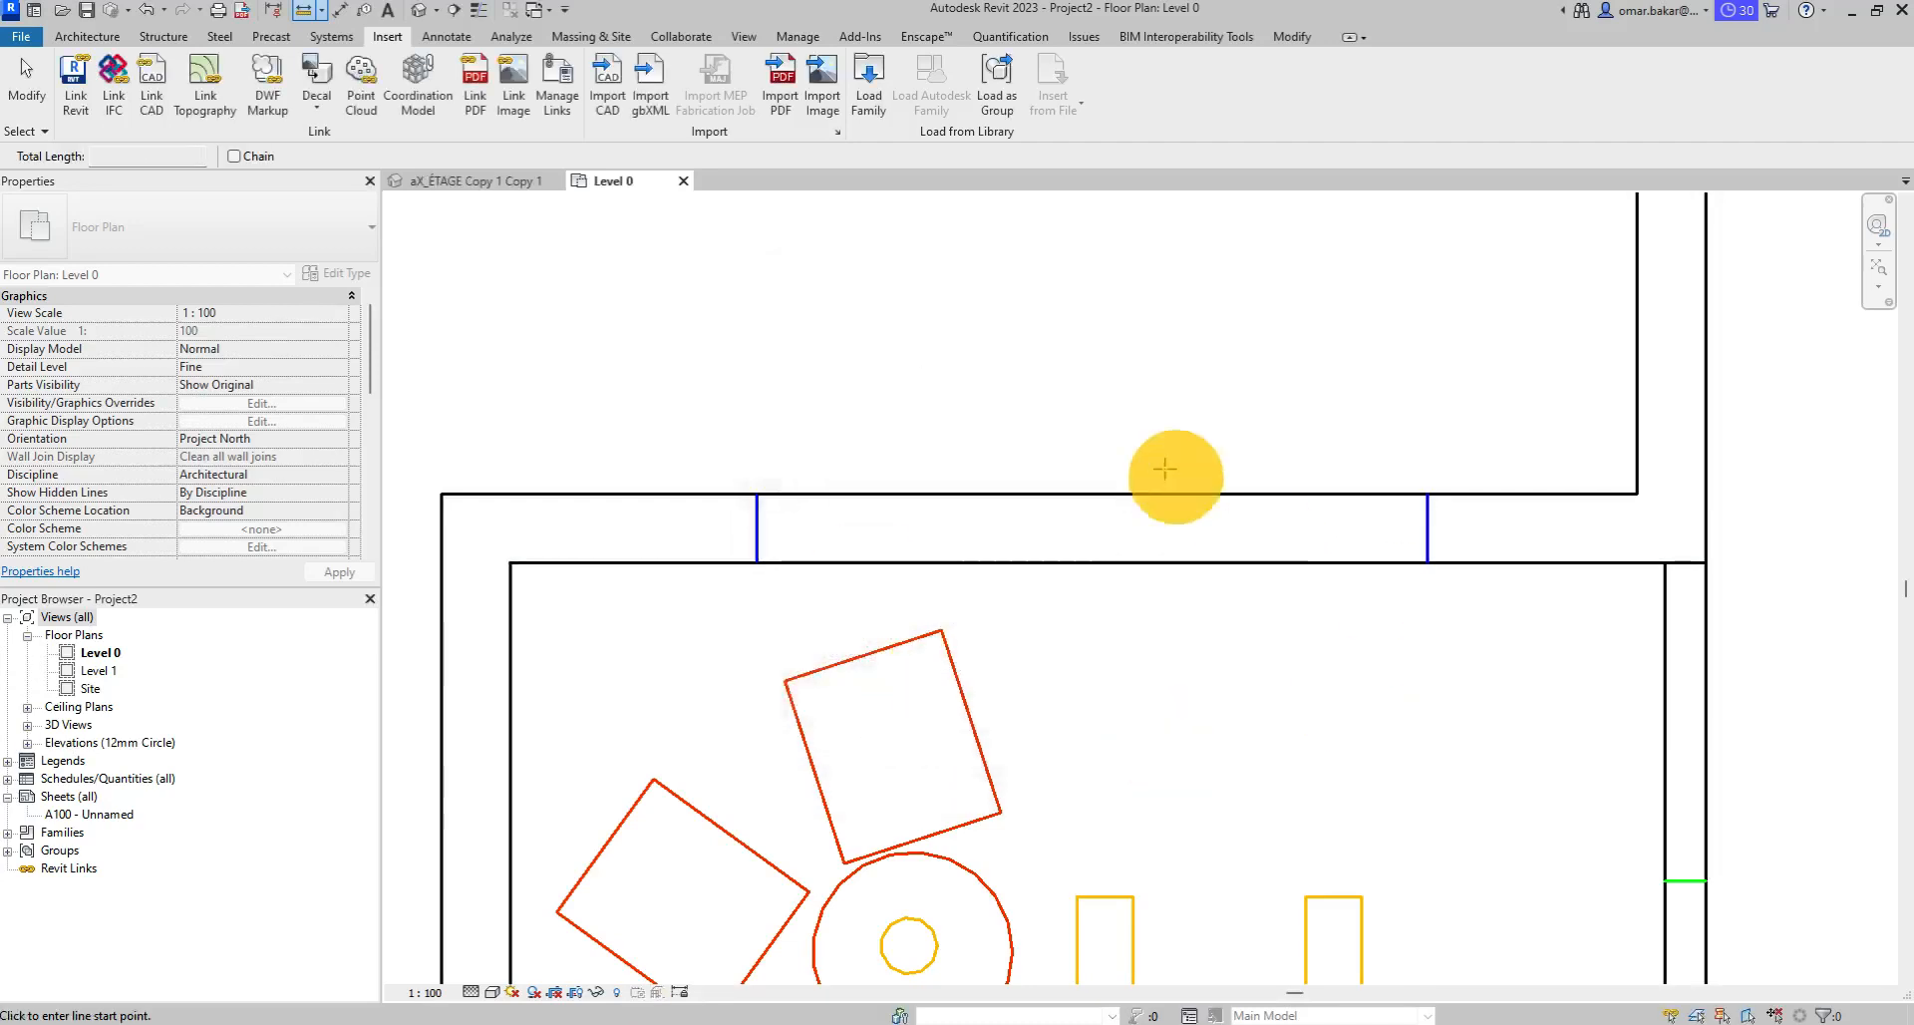
# Start the Wall command and choose the basic wall type Wall-Fnd_440Blk for the new walls.
pyautogui.scroll(-3, 1166, 479)
pyautogui.scroll(-5, 1186, 493)
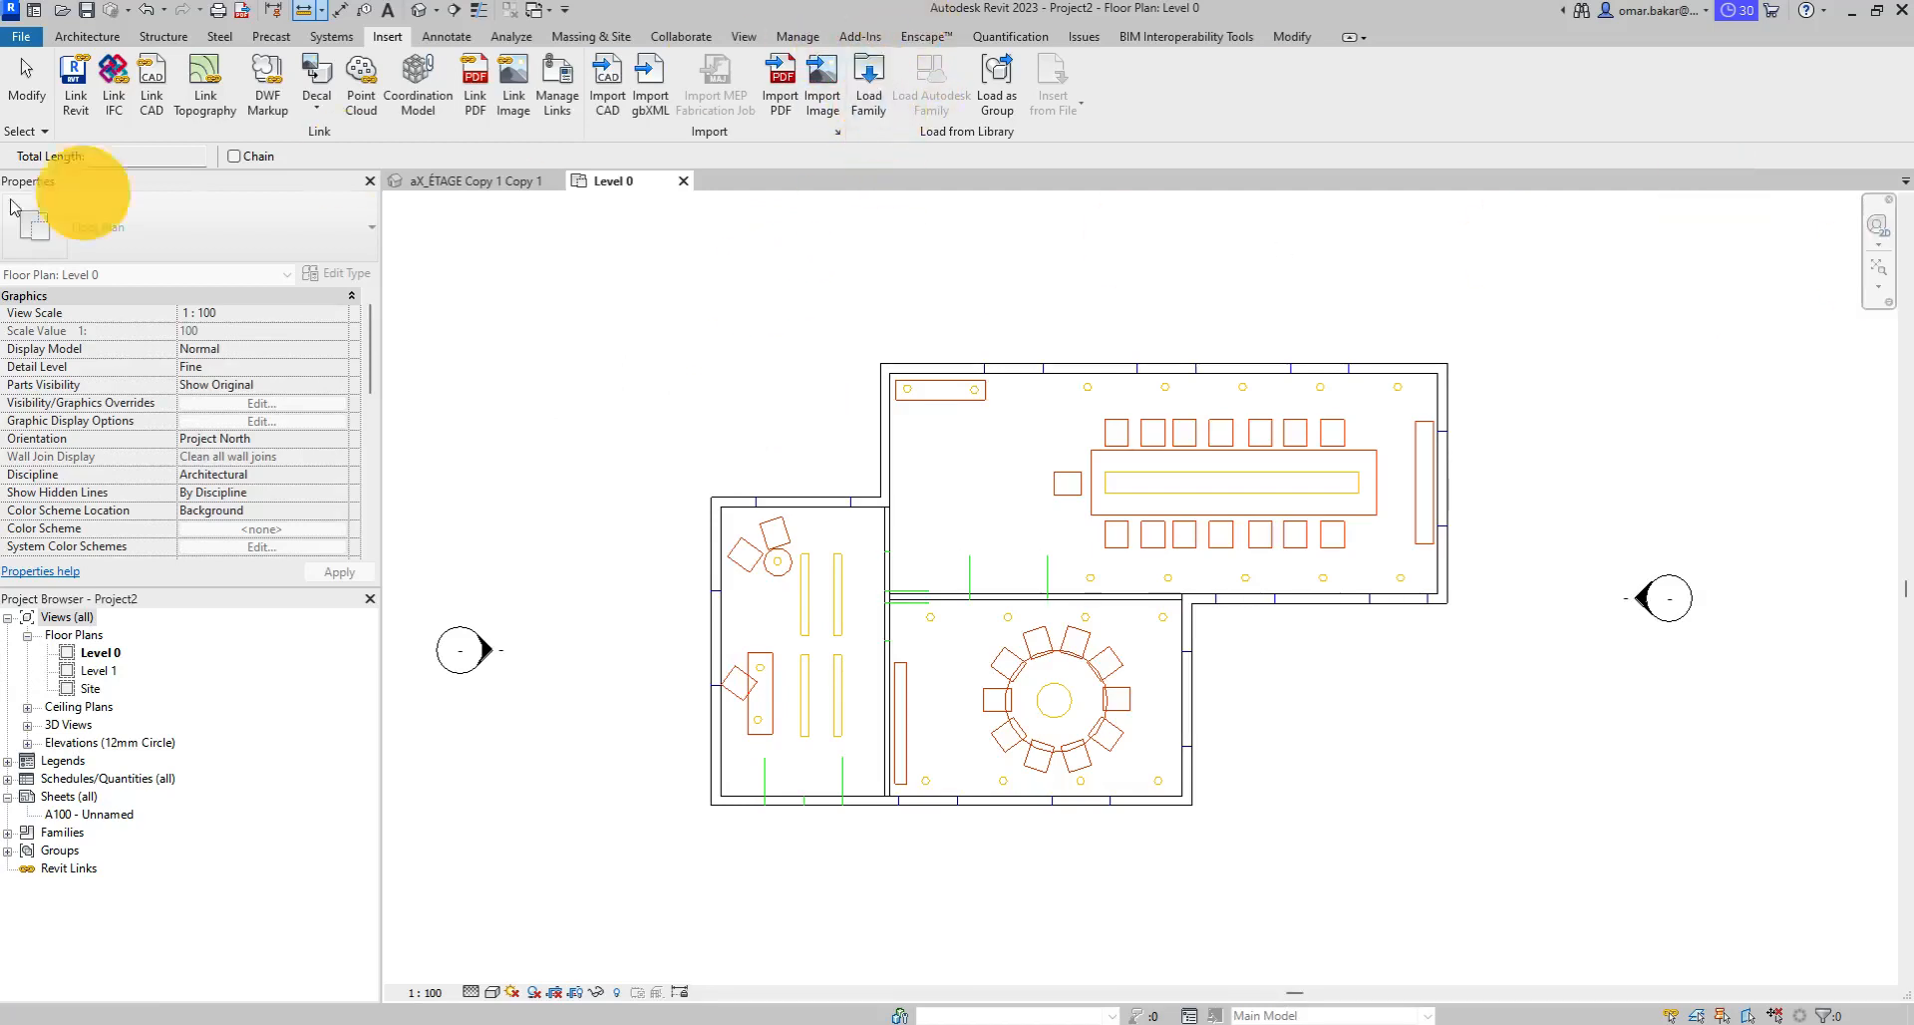
pyautogui.click(88, 36)
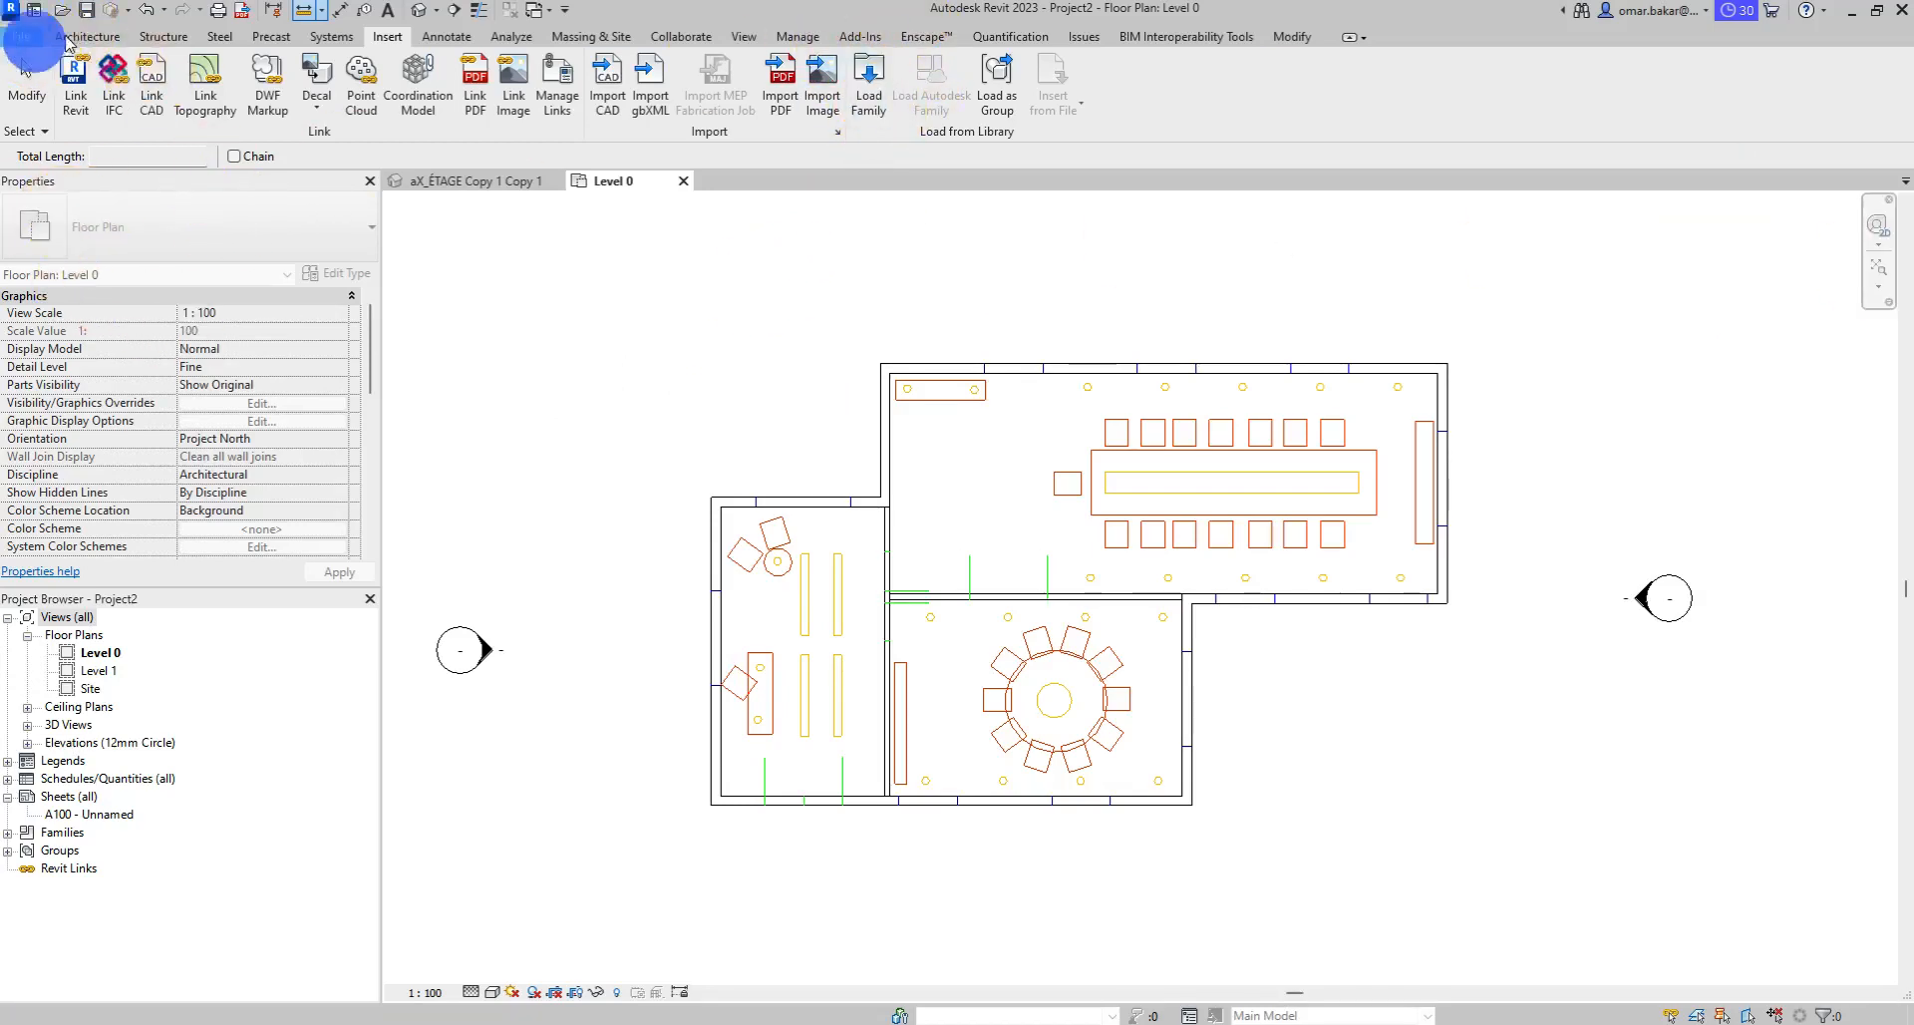
pyautogui.click(79, 72)
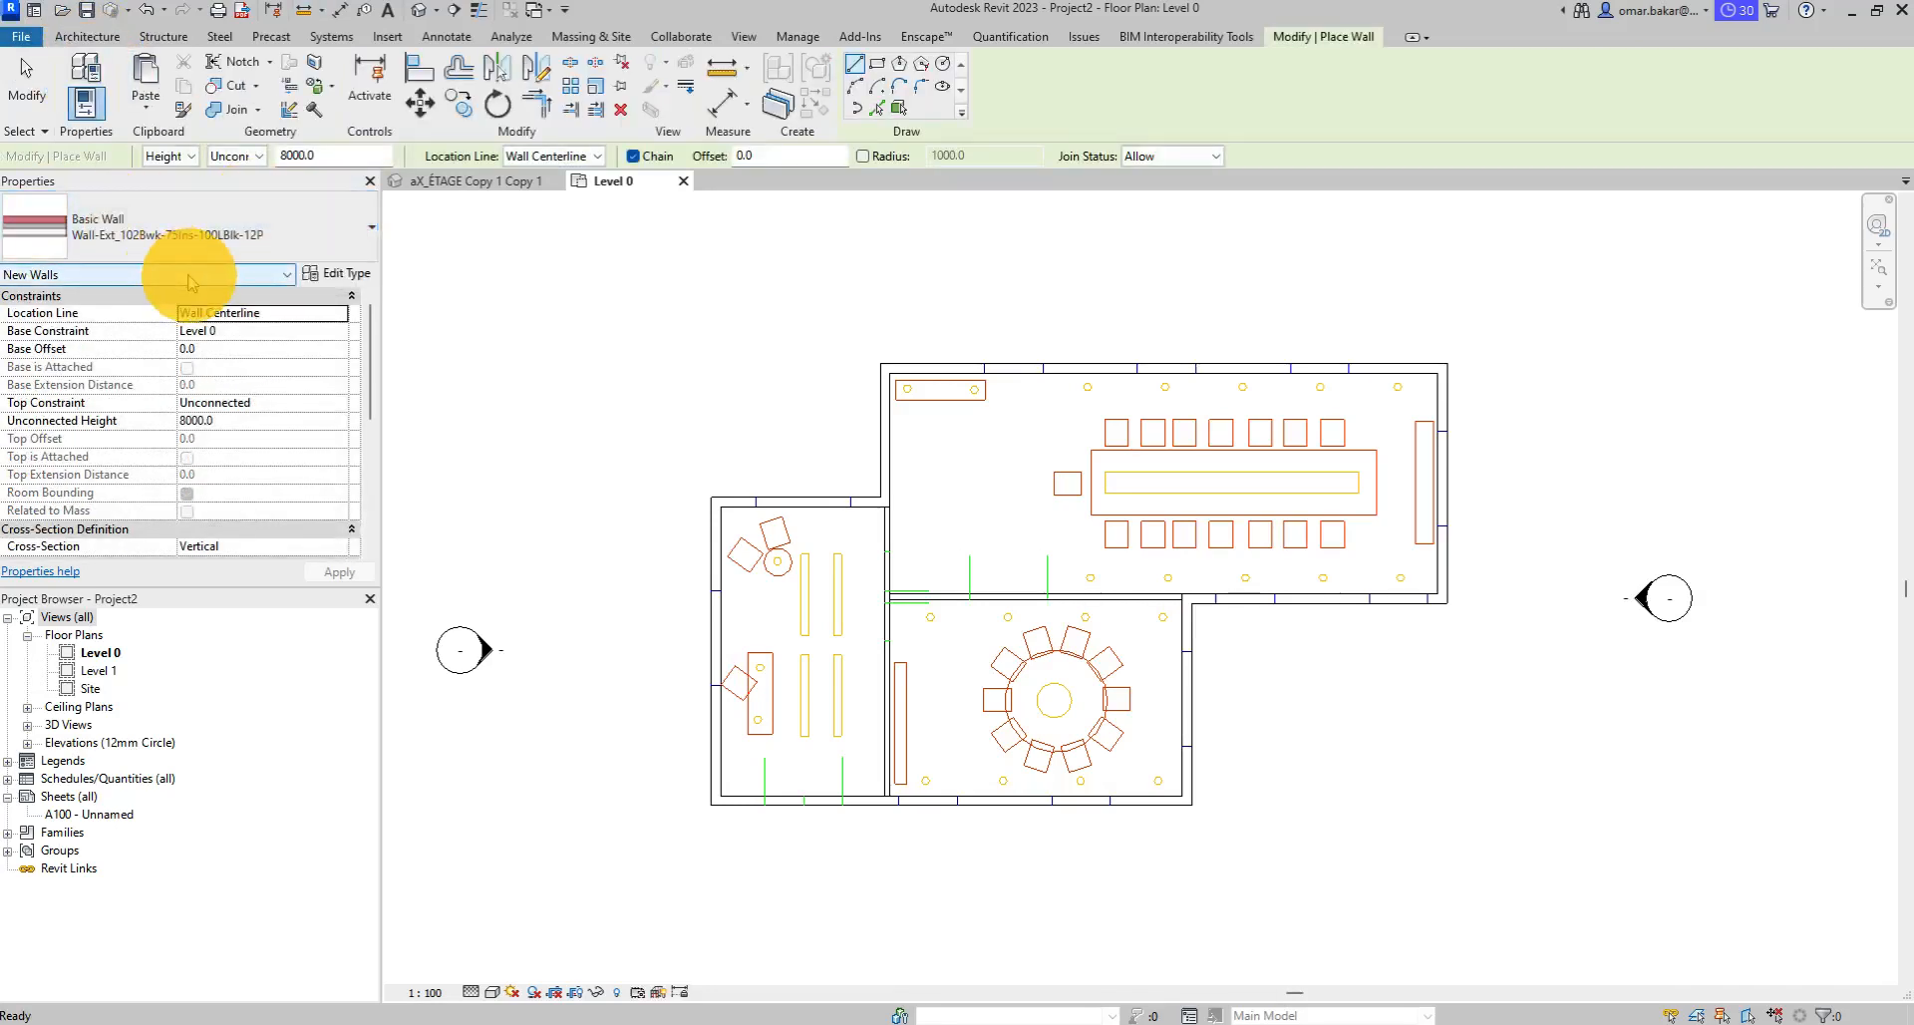
pyautogui.click(249, 221)
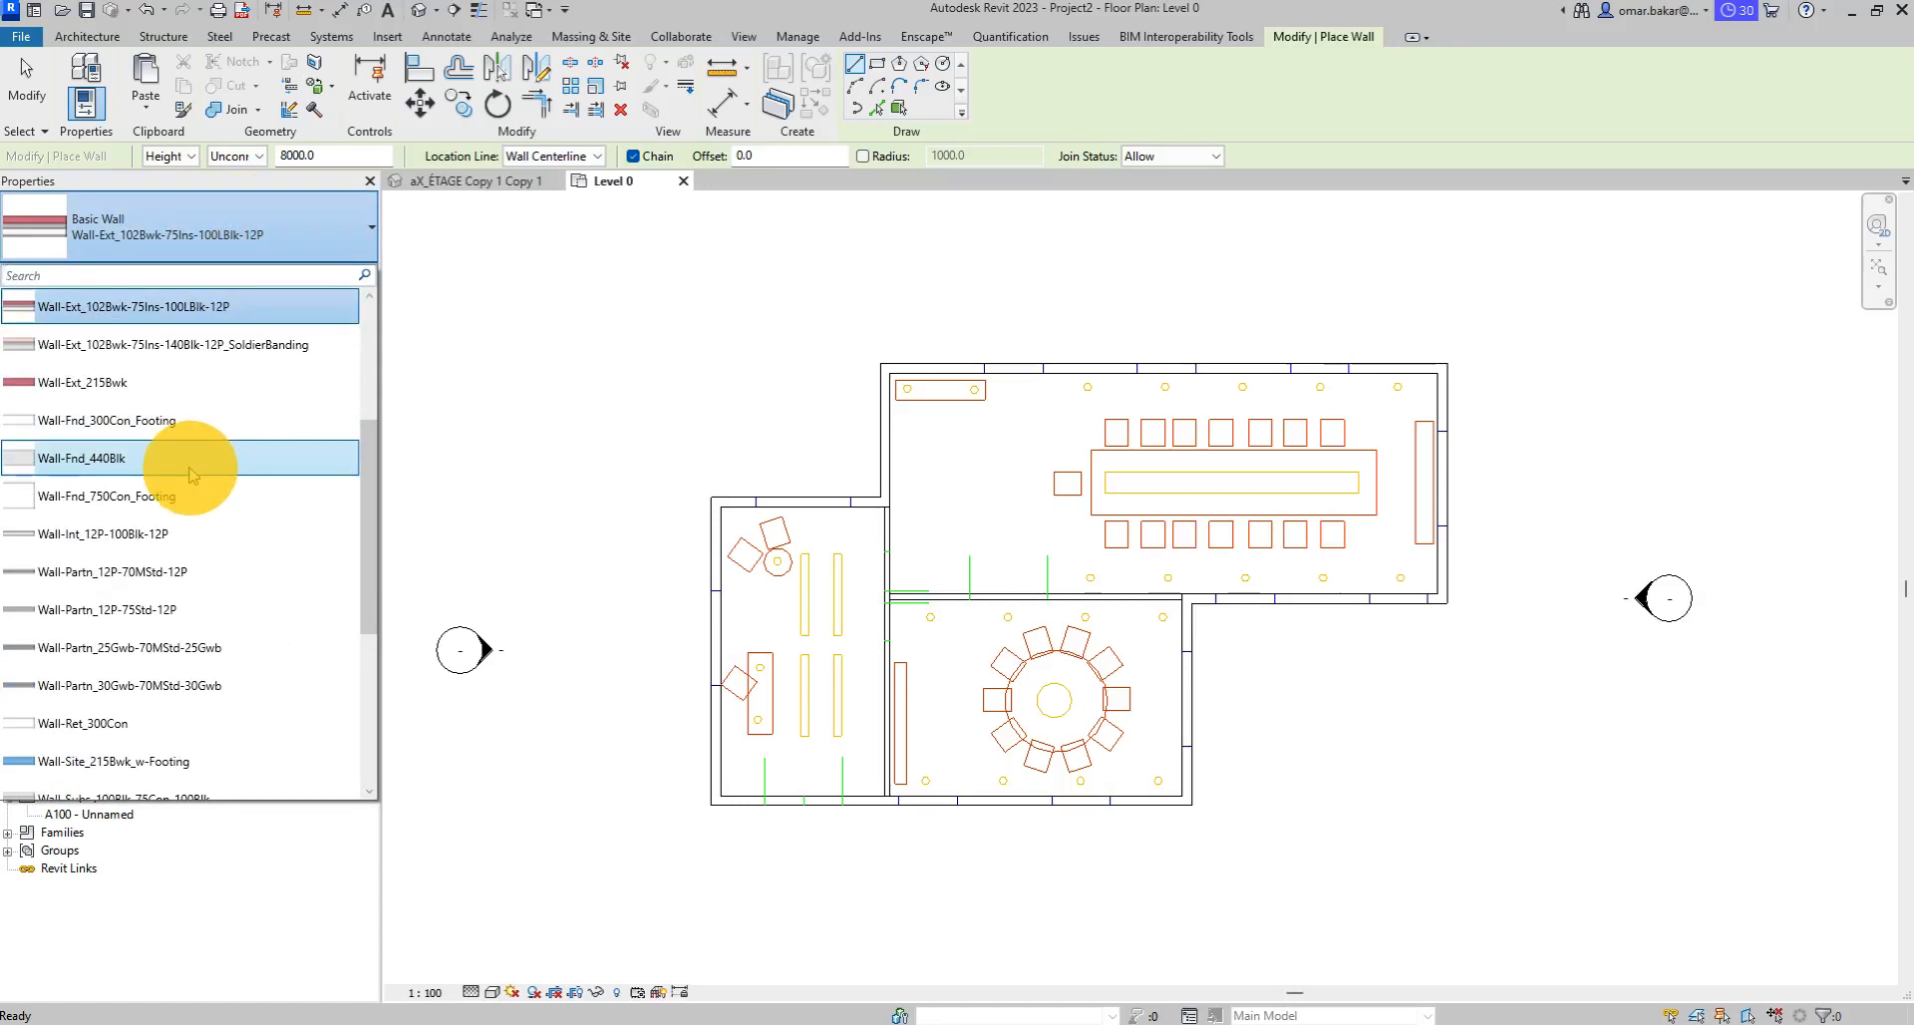
pyautogui.scroll(-3, 196, 485)
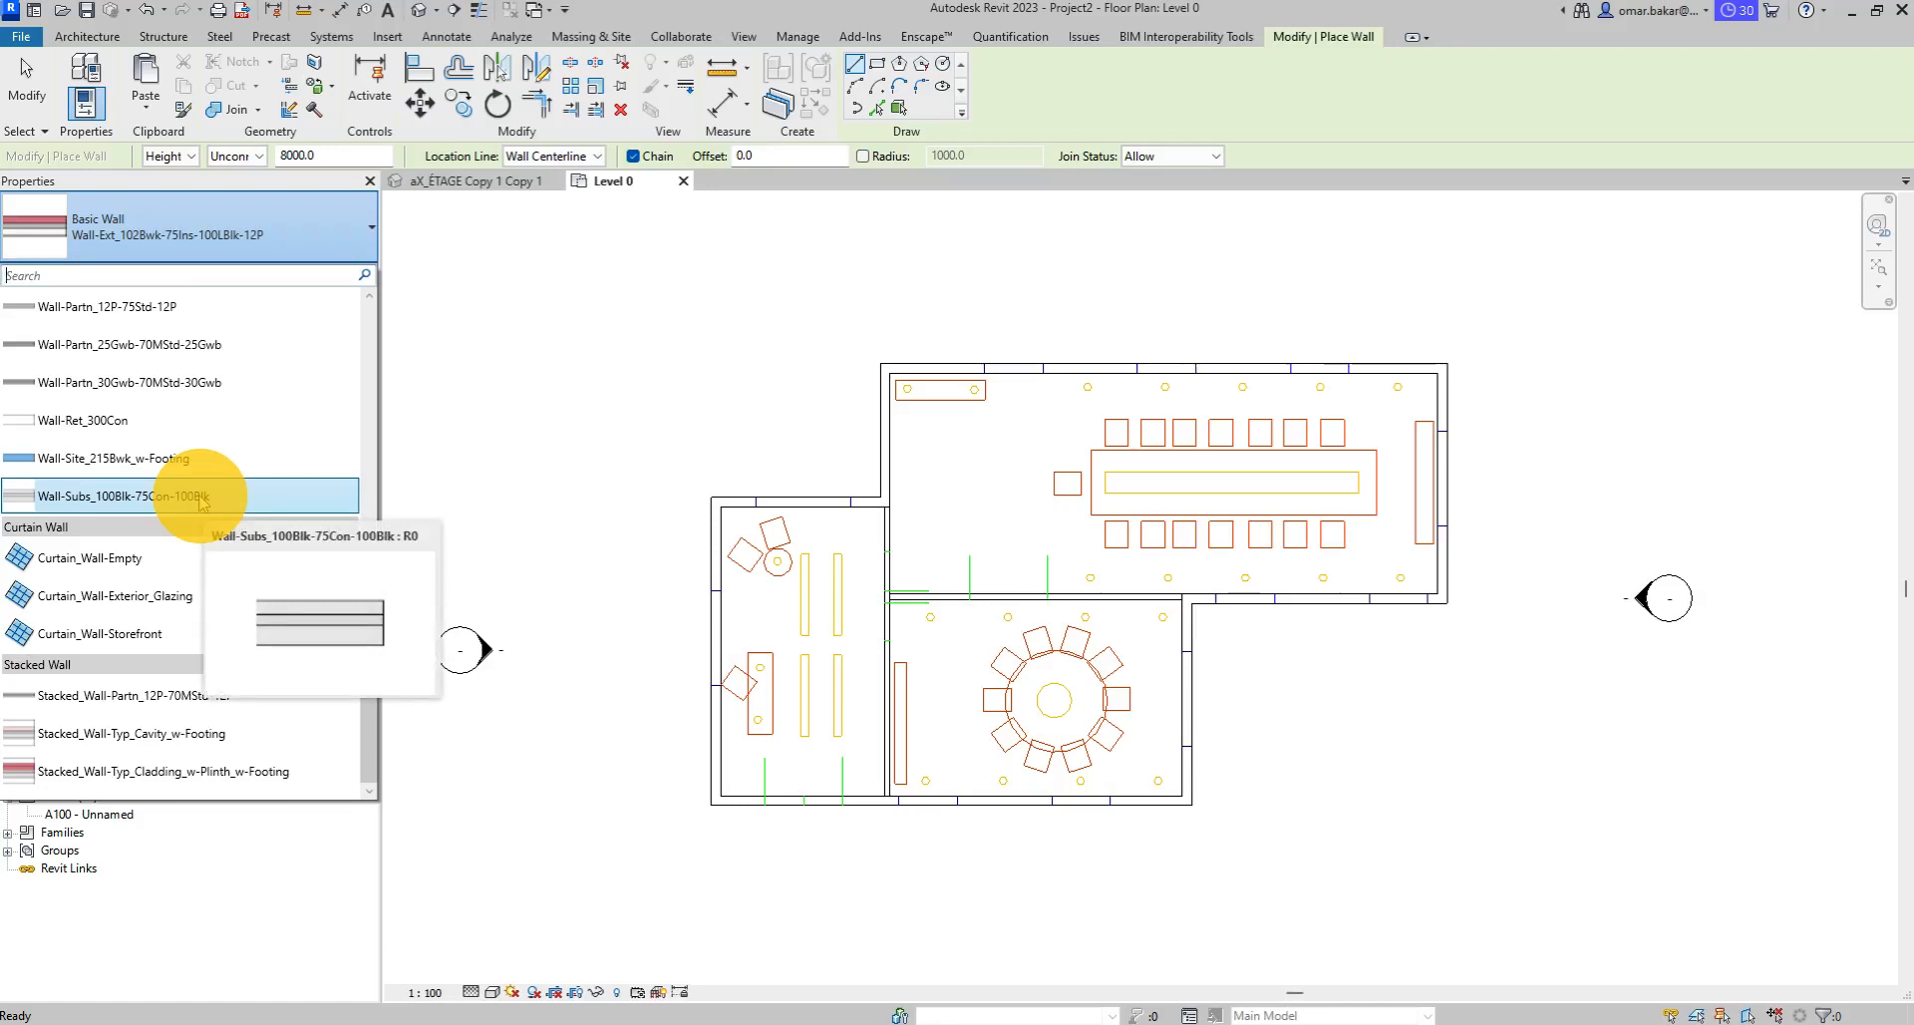
pyautogui.scroll(3, 185, 479)
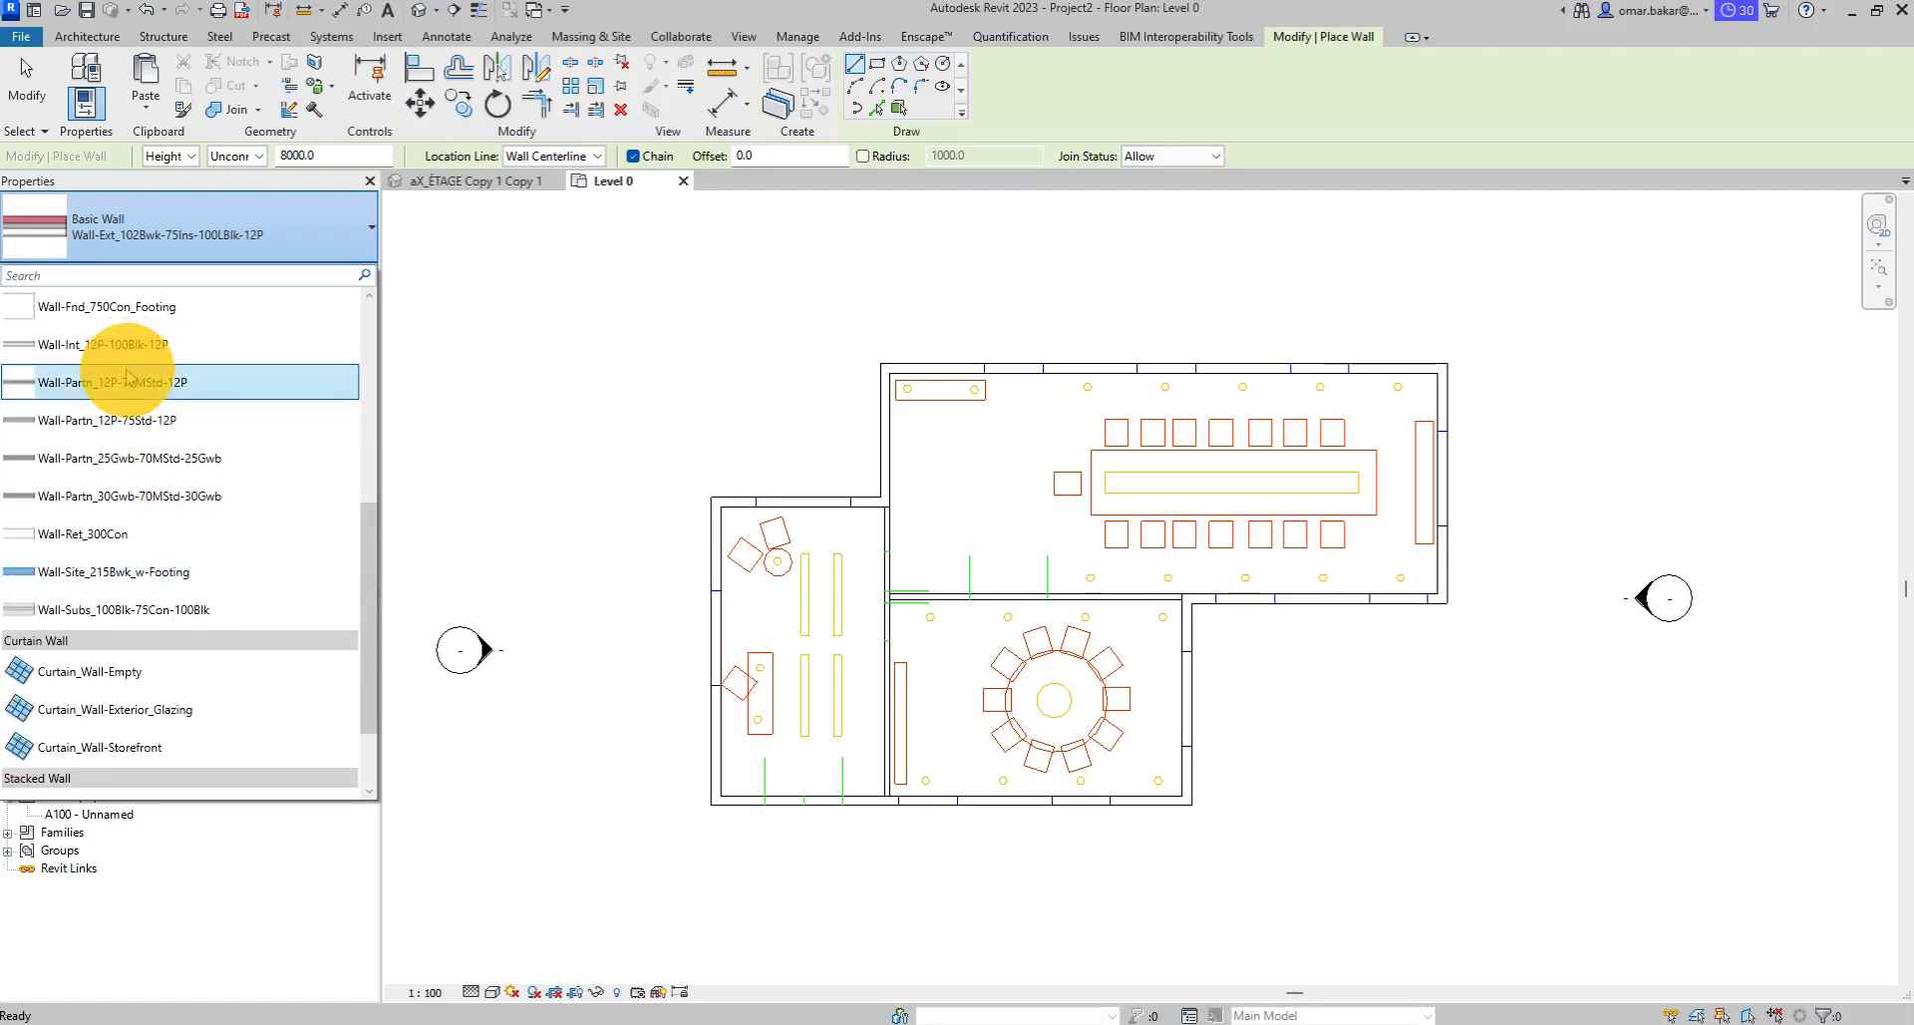
pyautogui.scroll(2, 129, 369)
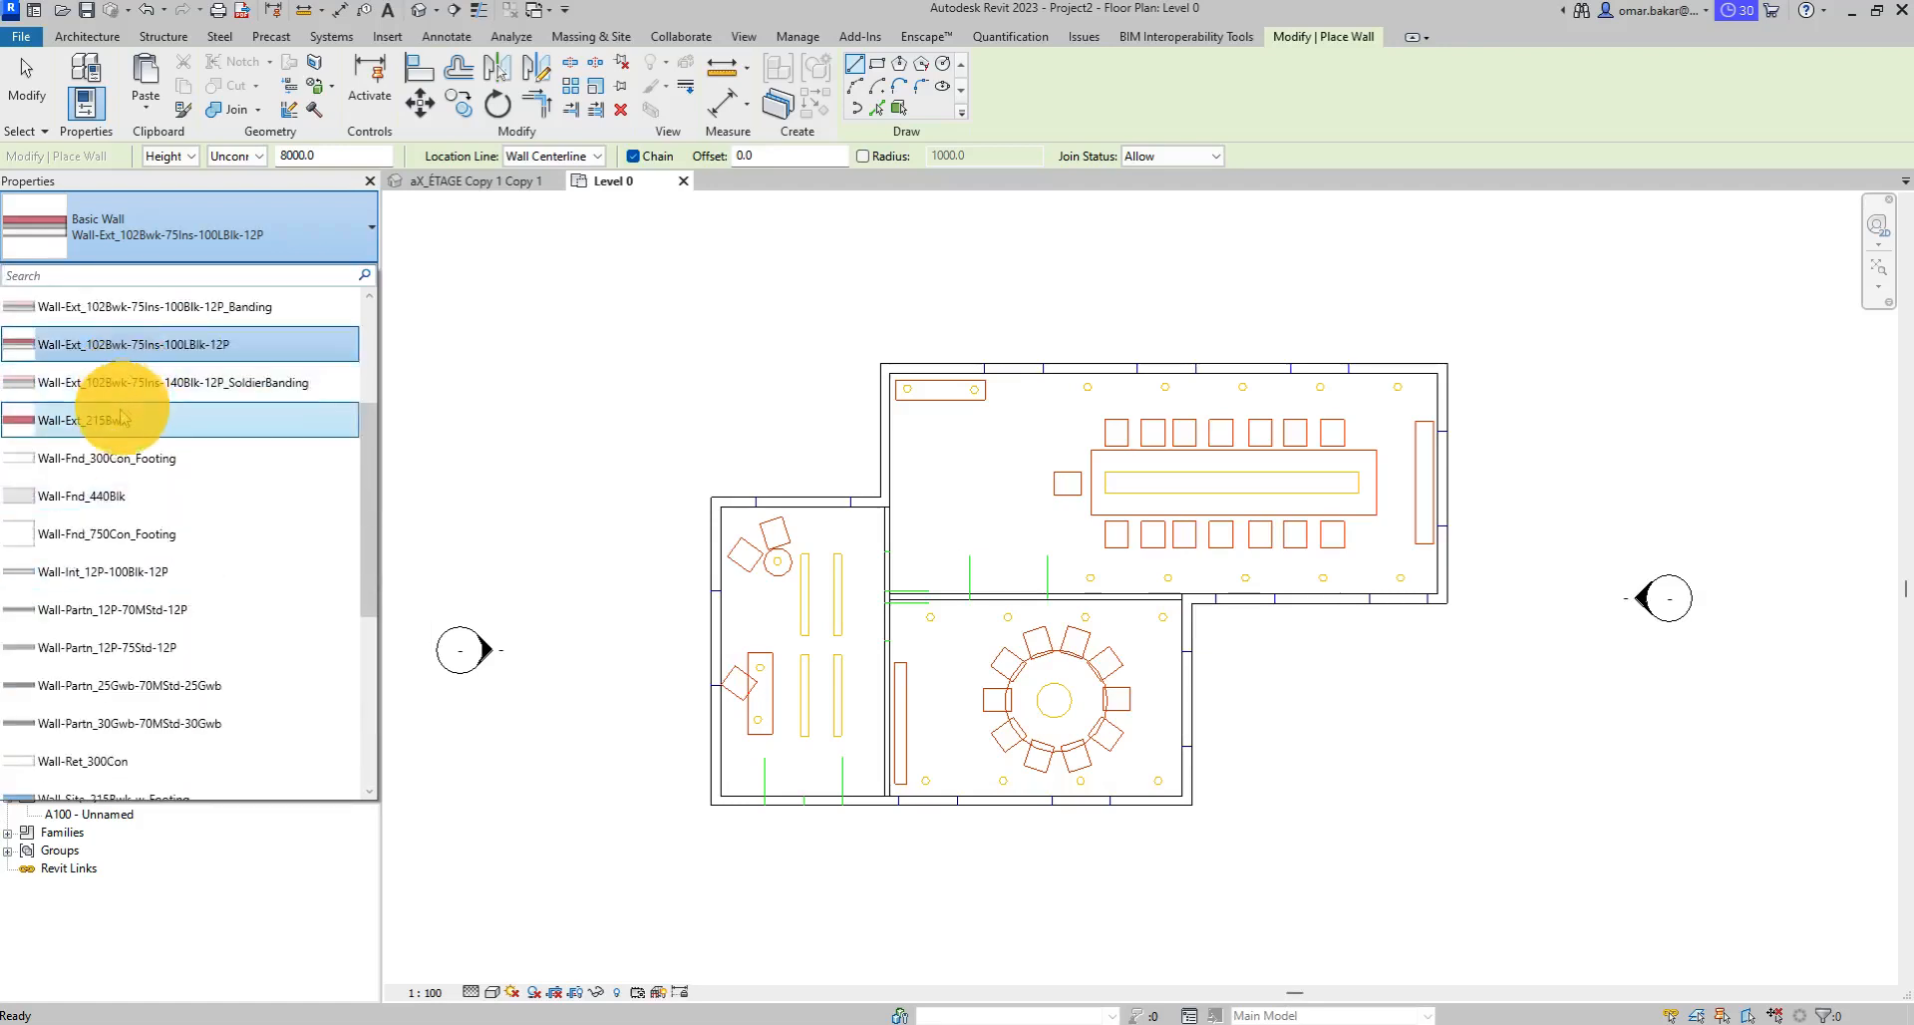
pyautogui.click(91, 503)
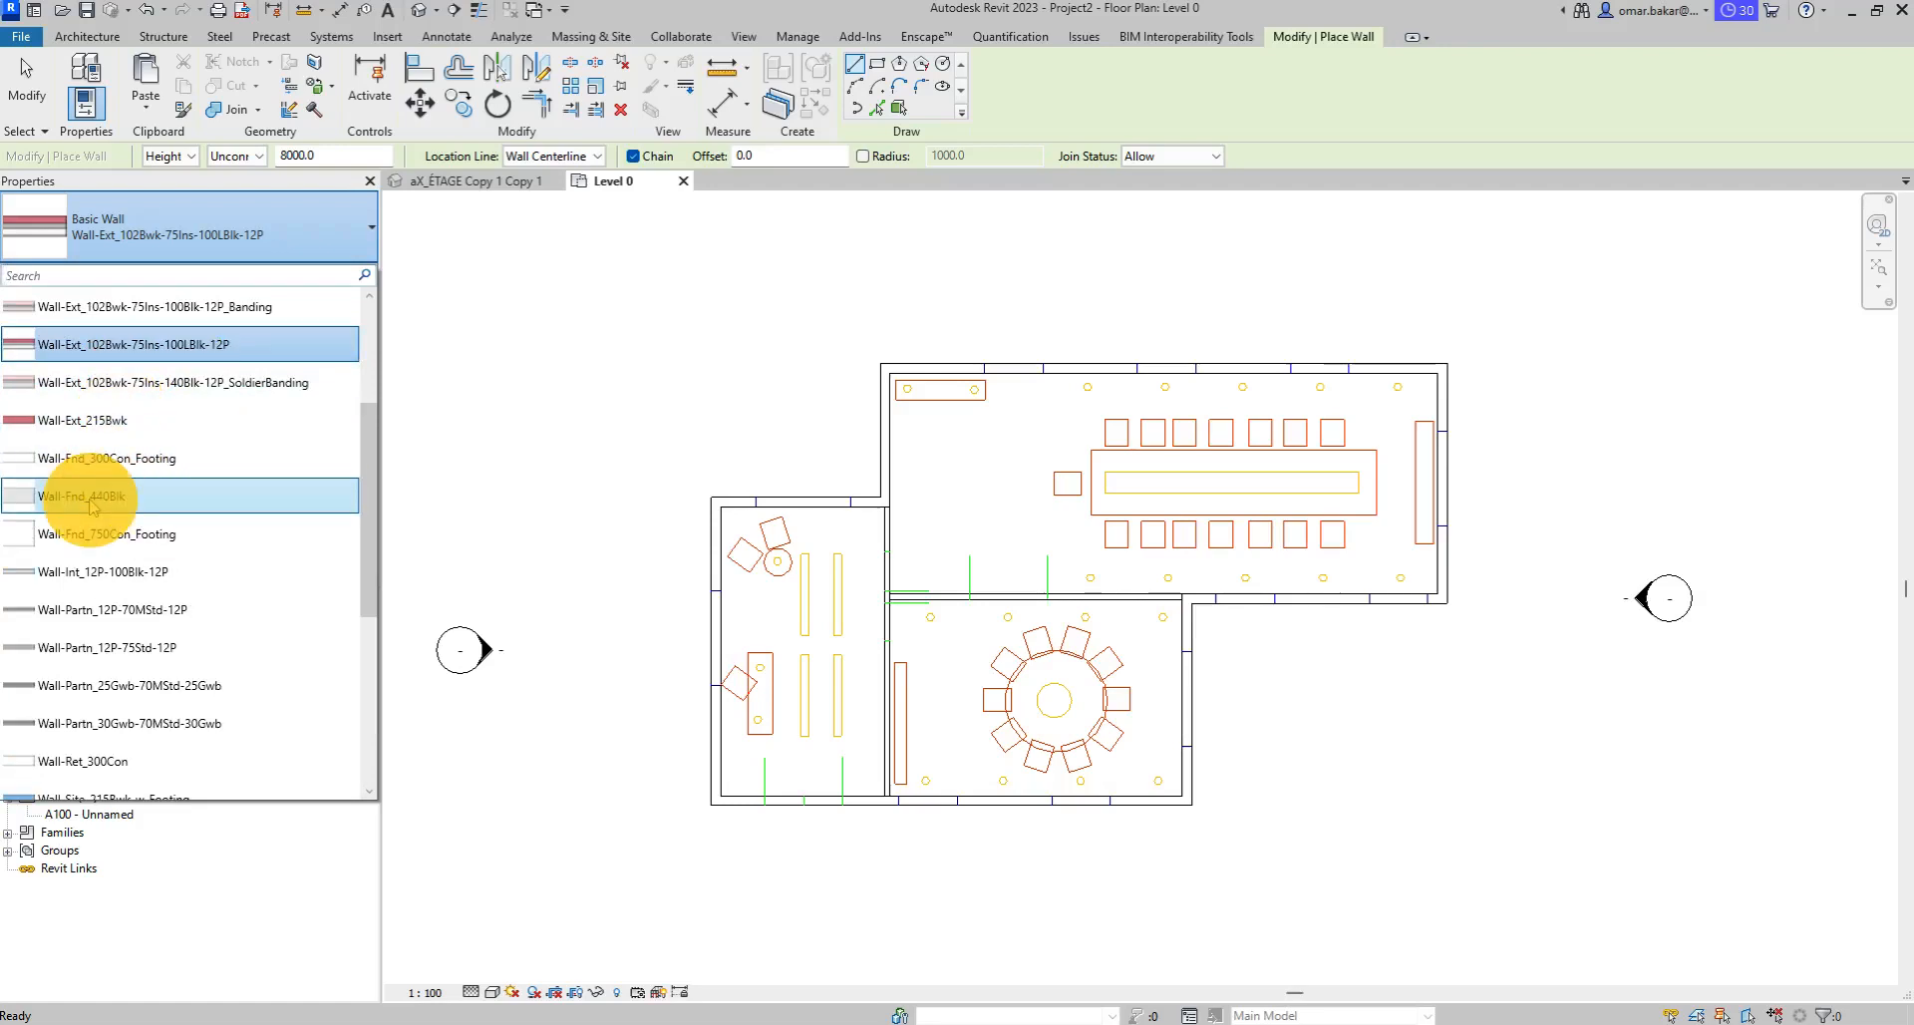
pyautogui.click(90, 502)
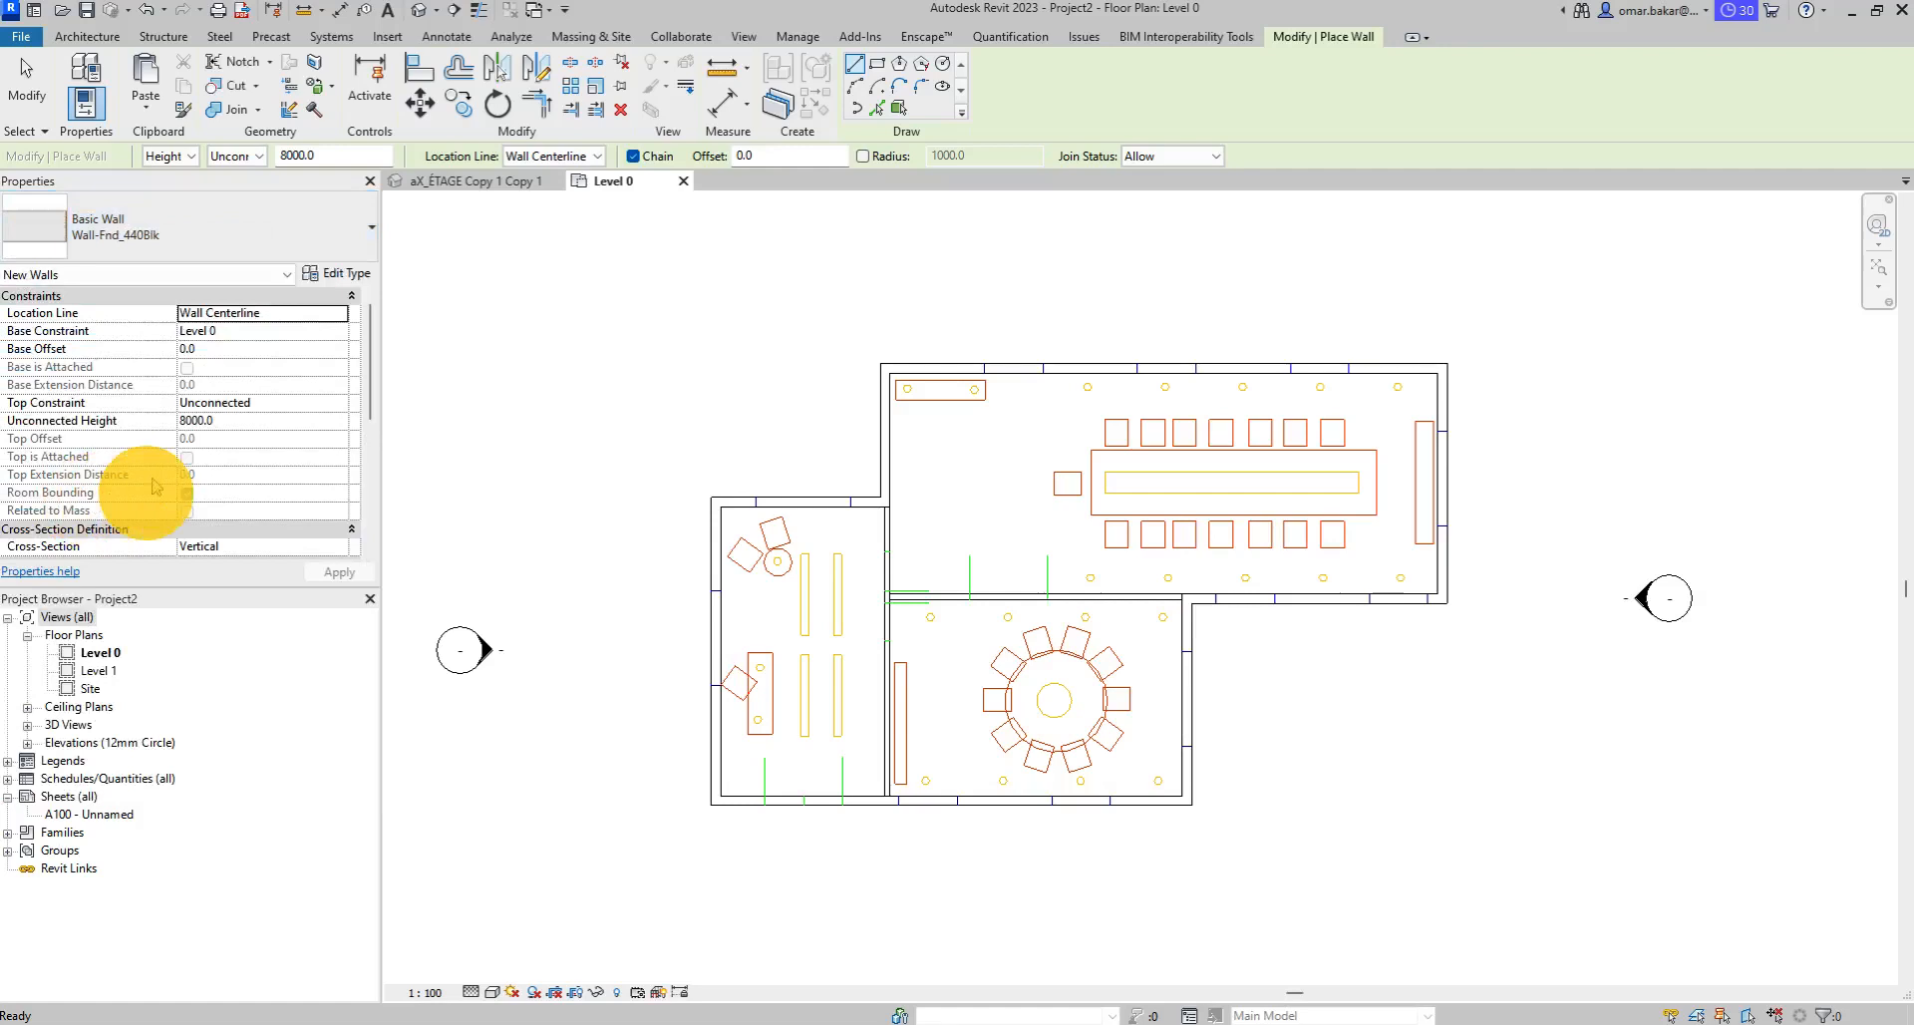
# Open the layer structure of the Wall-Fnd_440Blk type and set its structure layer thickness to 250 mm.
pyautogui.click(321, 267)
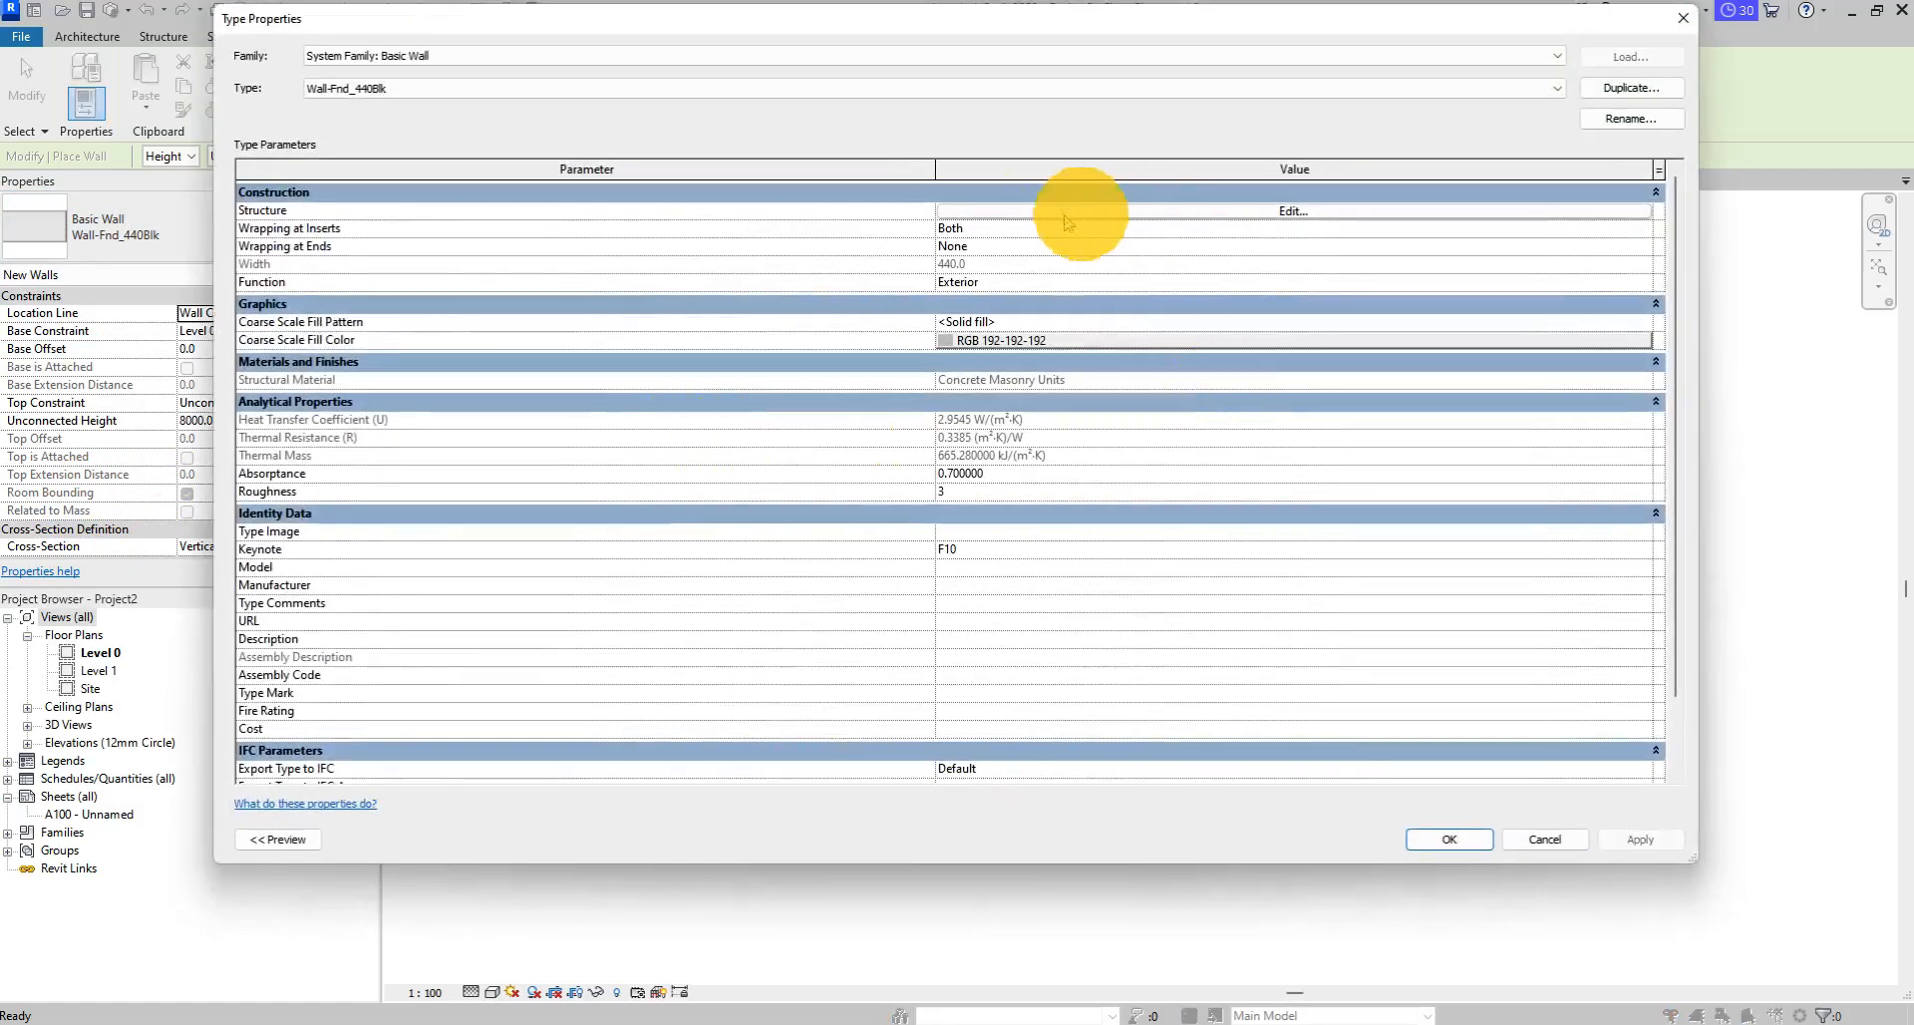
pyautogui.click(1069, 210)
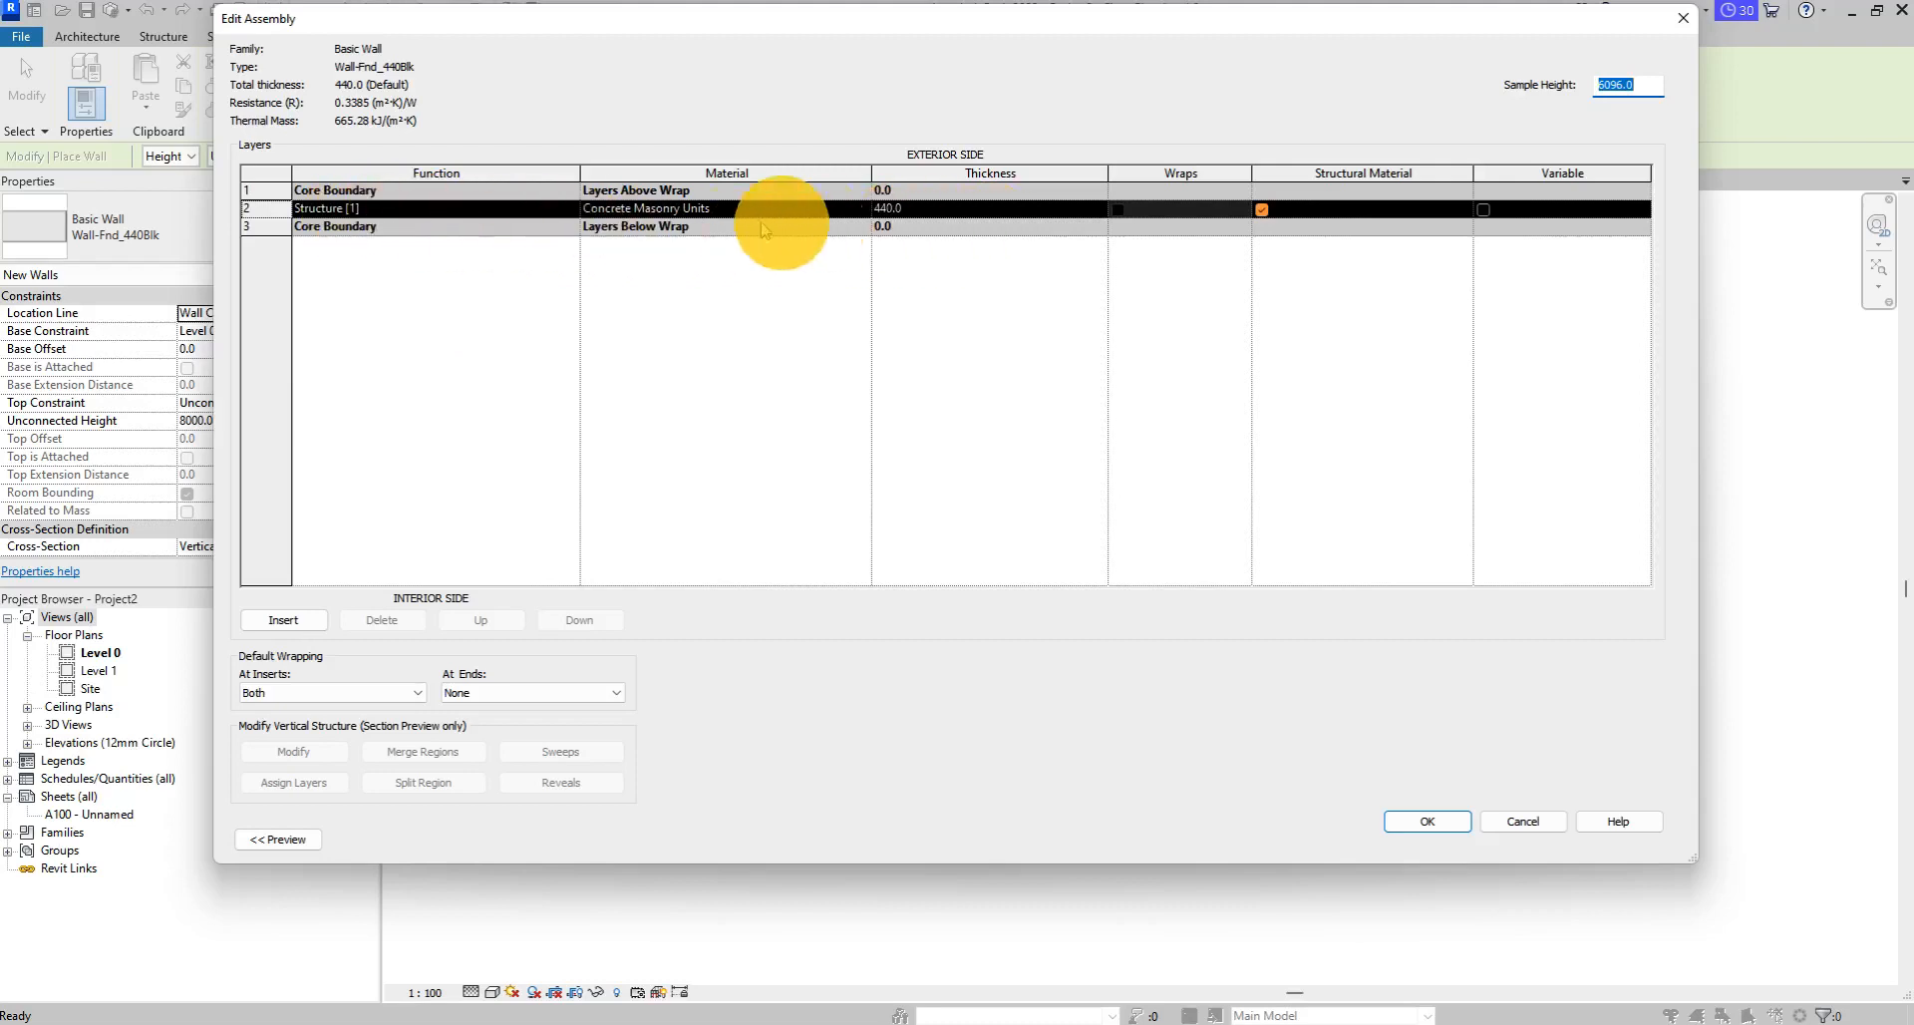
pyautogui.click(903, 213)
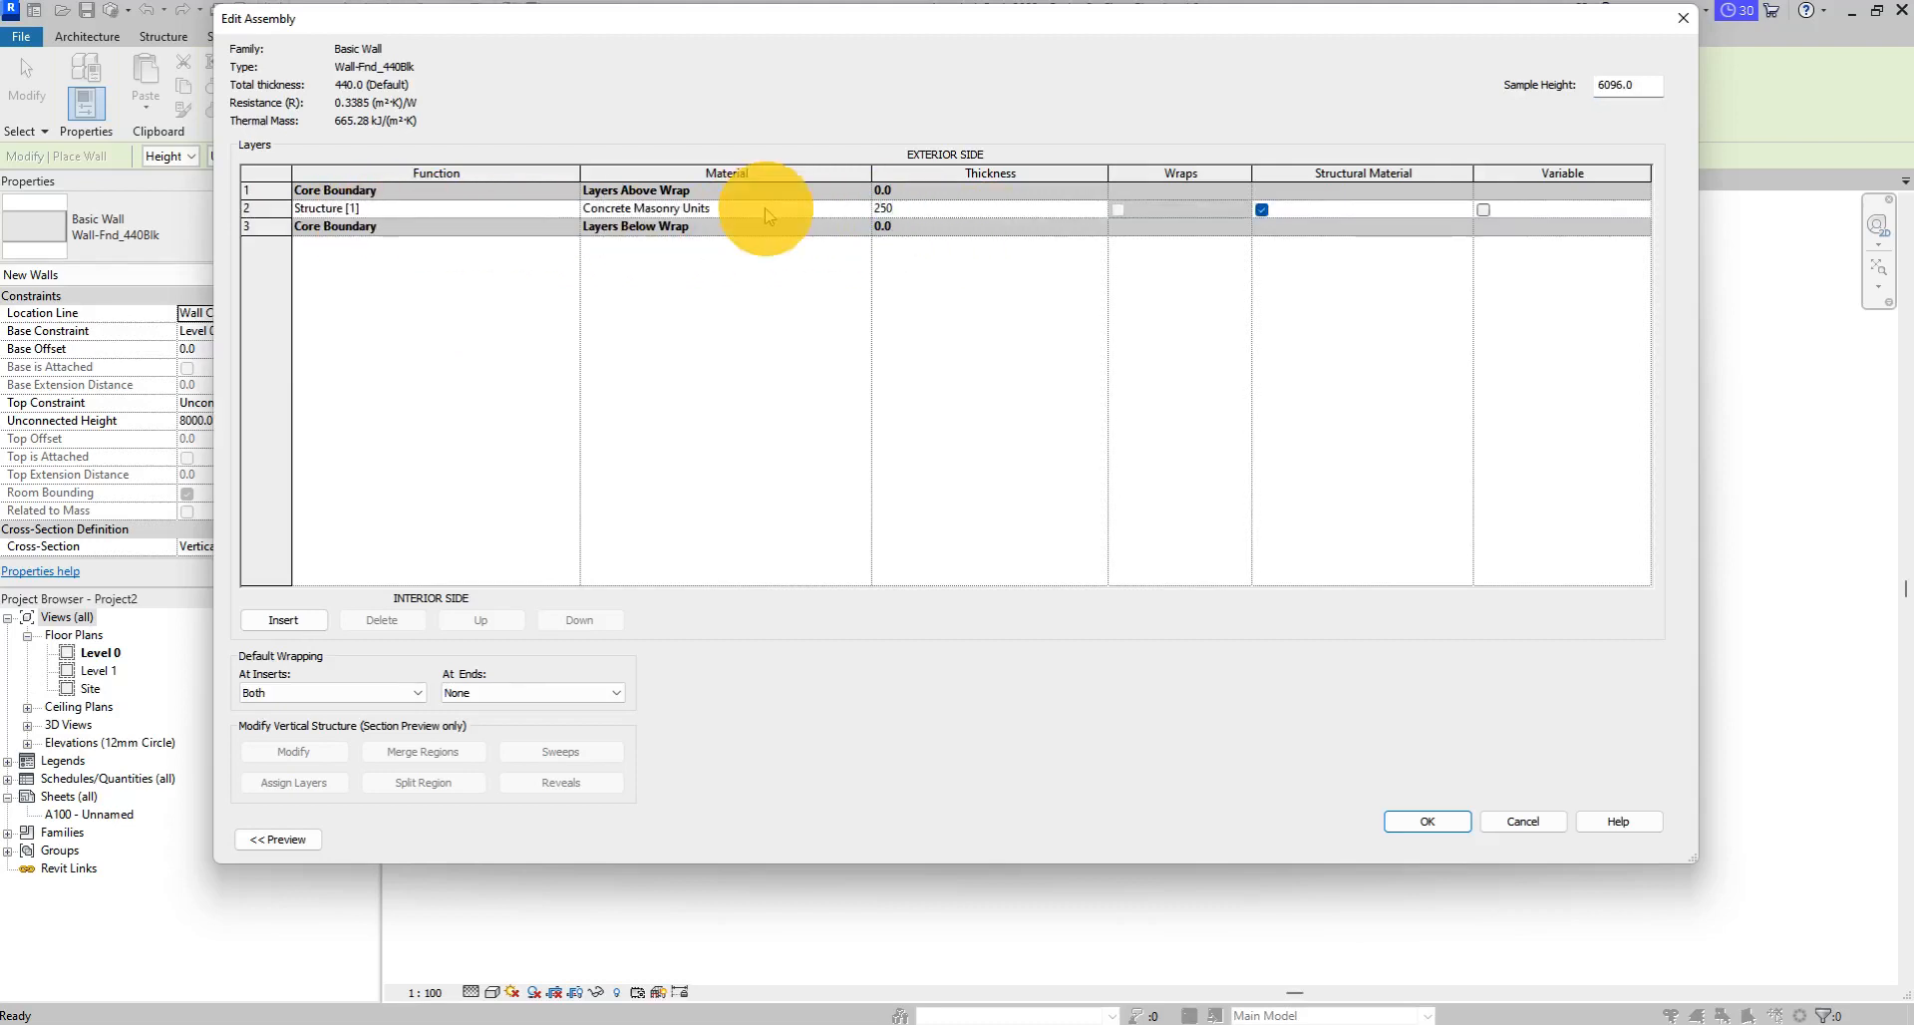
# Assign the Default material to the wall's structure layer, show the assembly preview, and accept the layer structure.
pyautogui.click(662, 208)
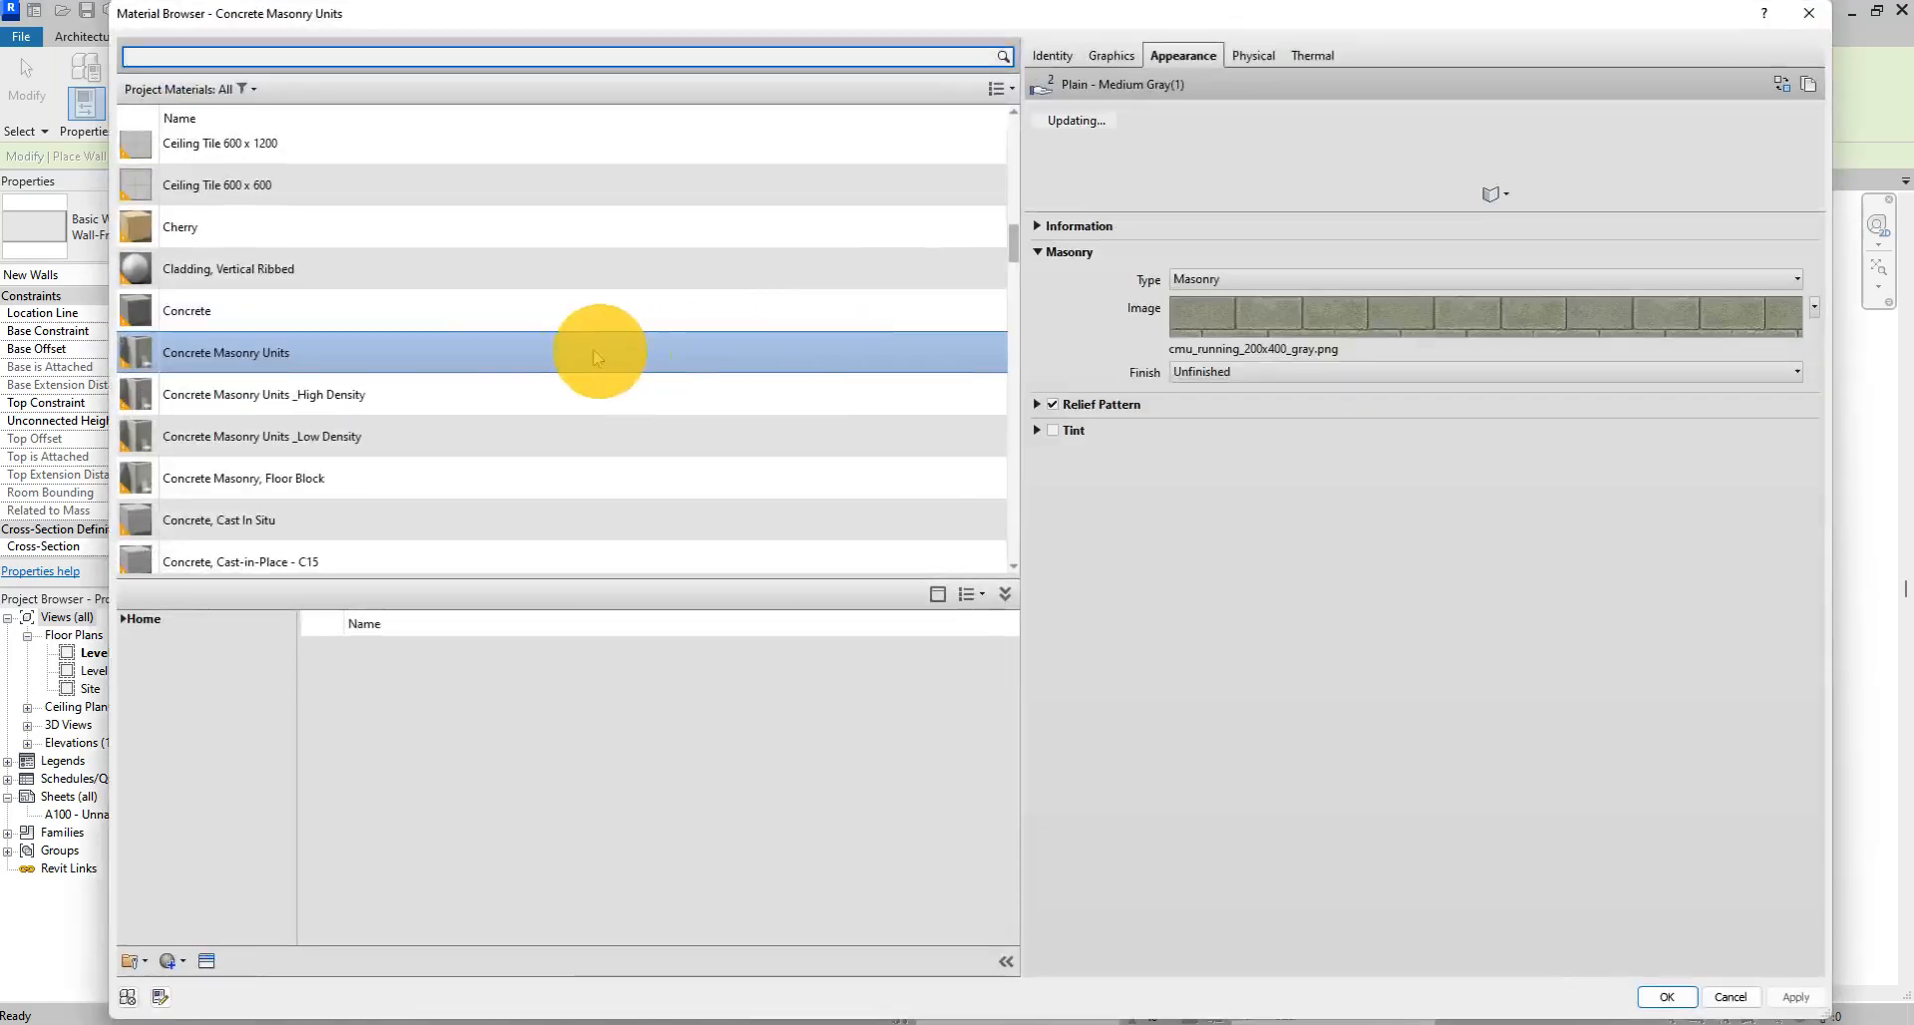
pyautogui.click(242, 55)
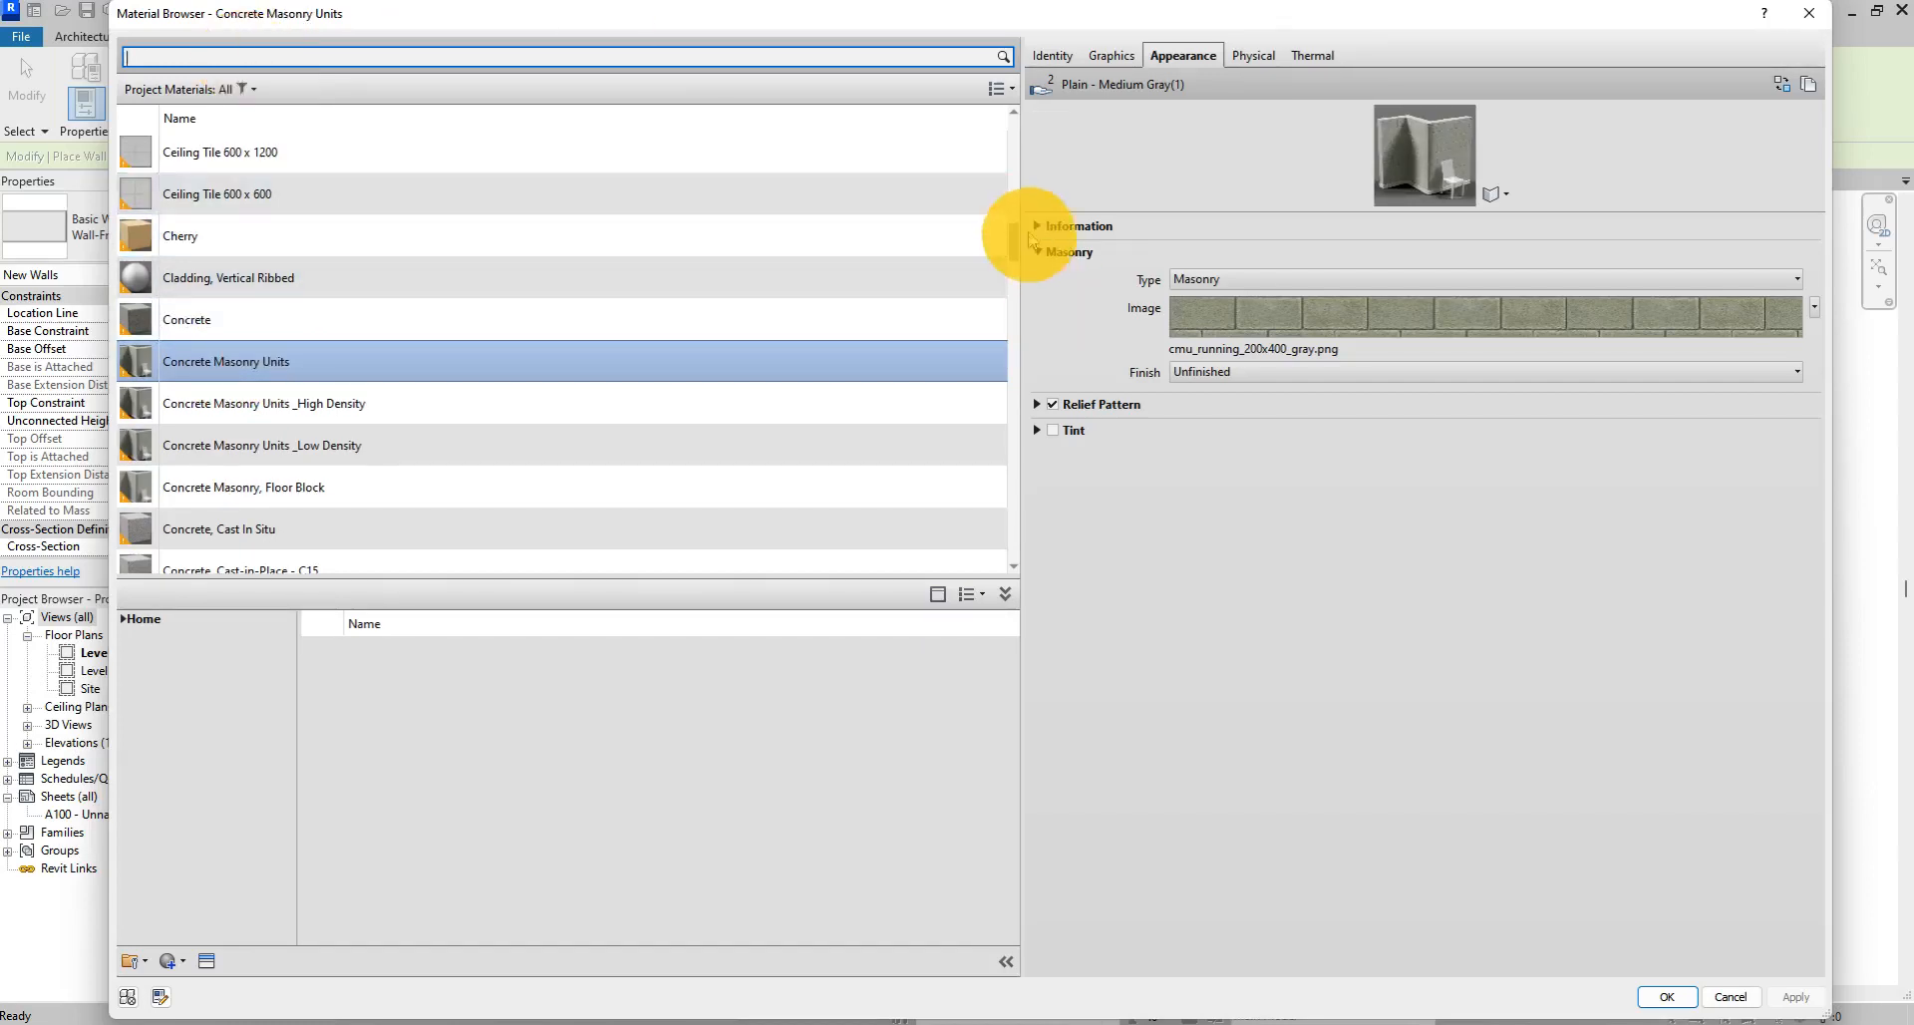
pyautogui.moveTo(1011, 243); pyautogui.dragTo(1013, 282)
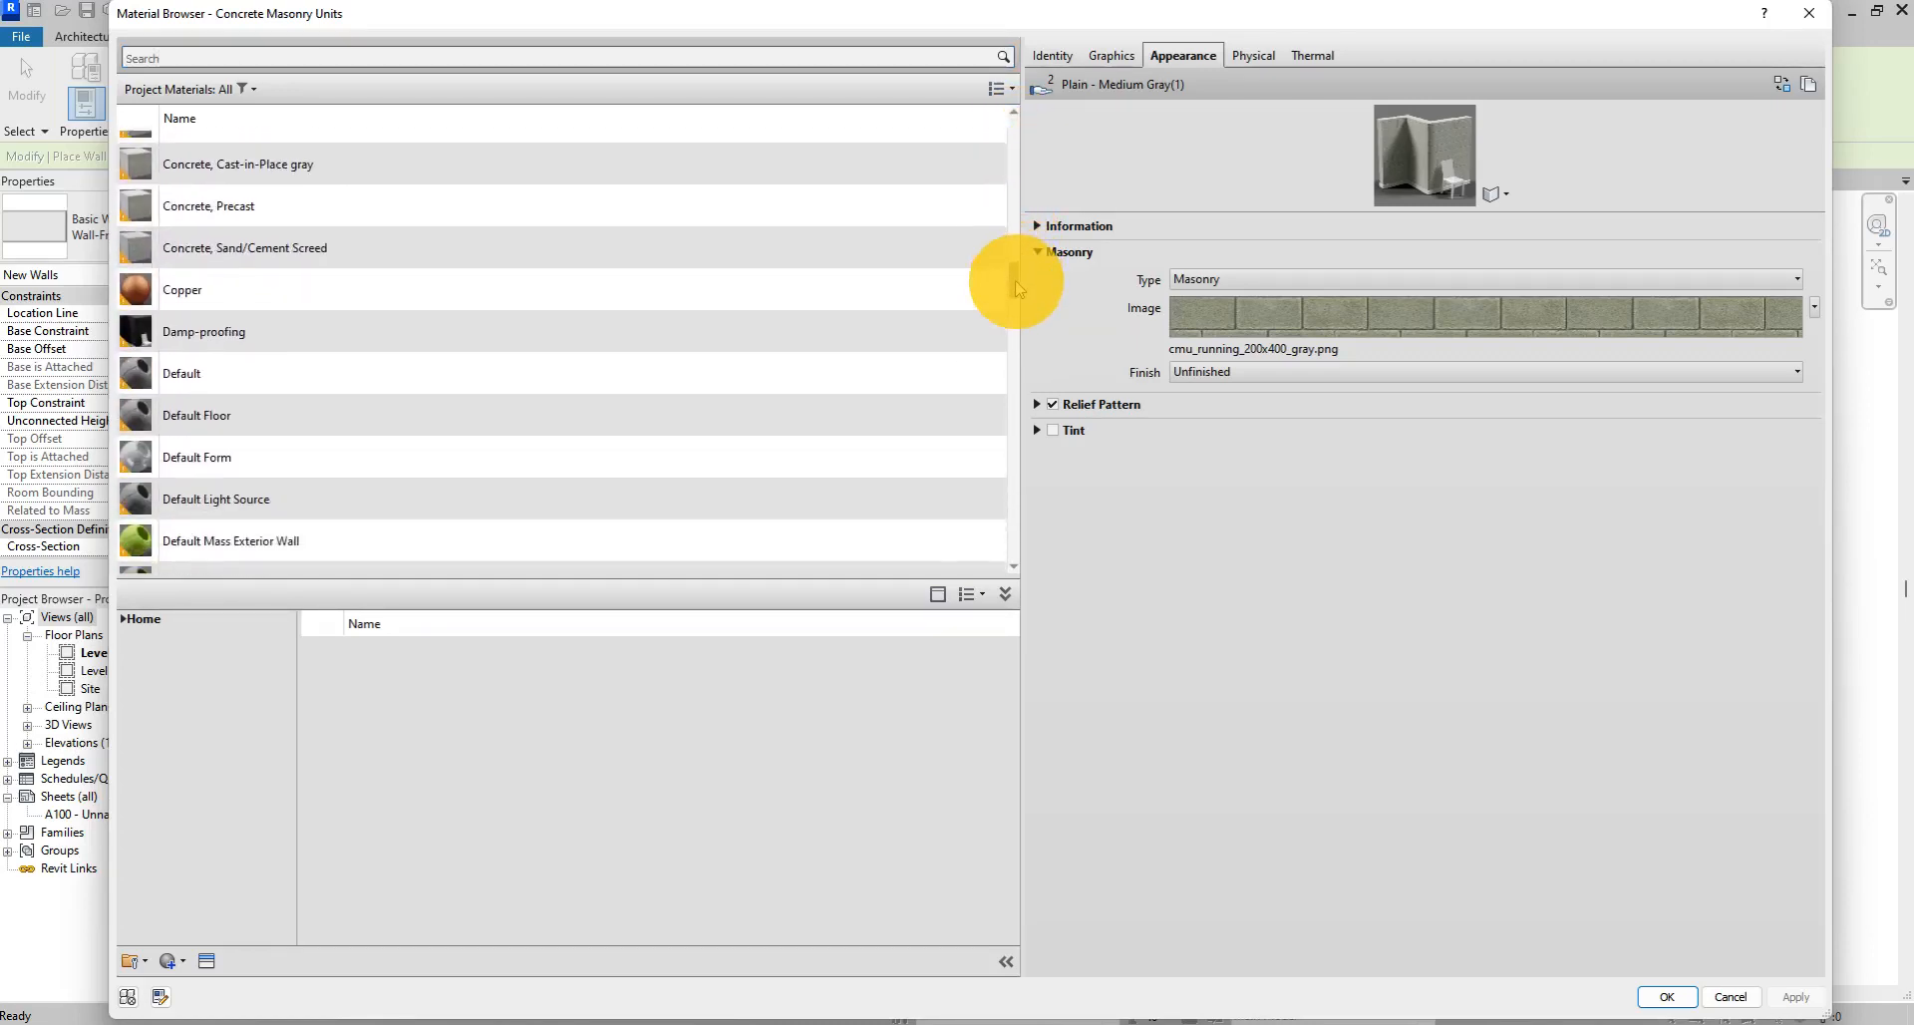
pyautogui.click(217, 378)
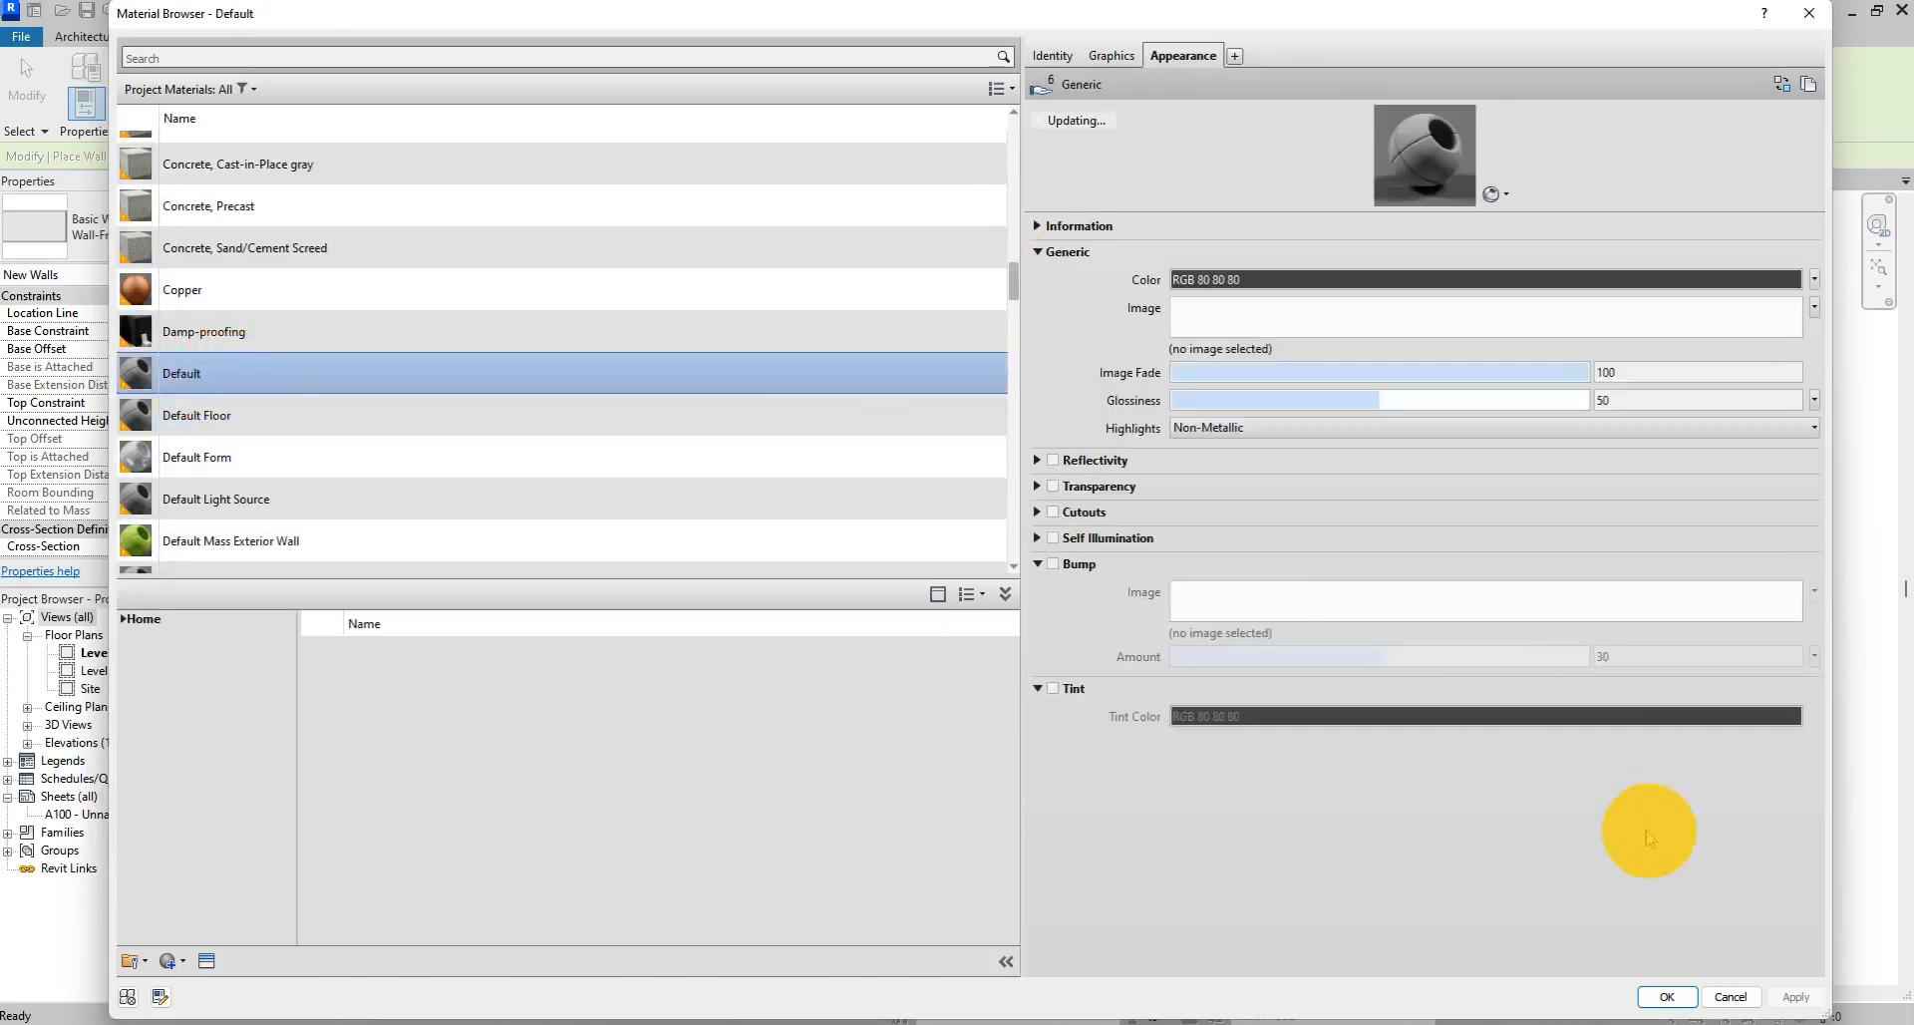
pyautogui.click(1665, 996)
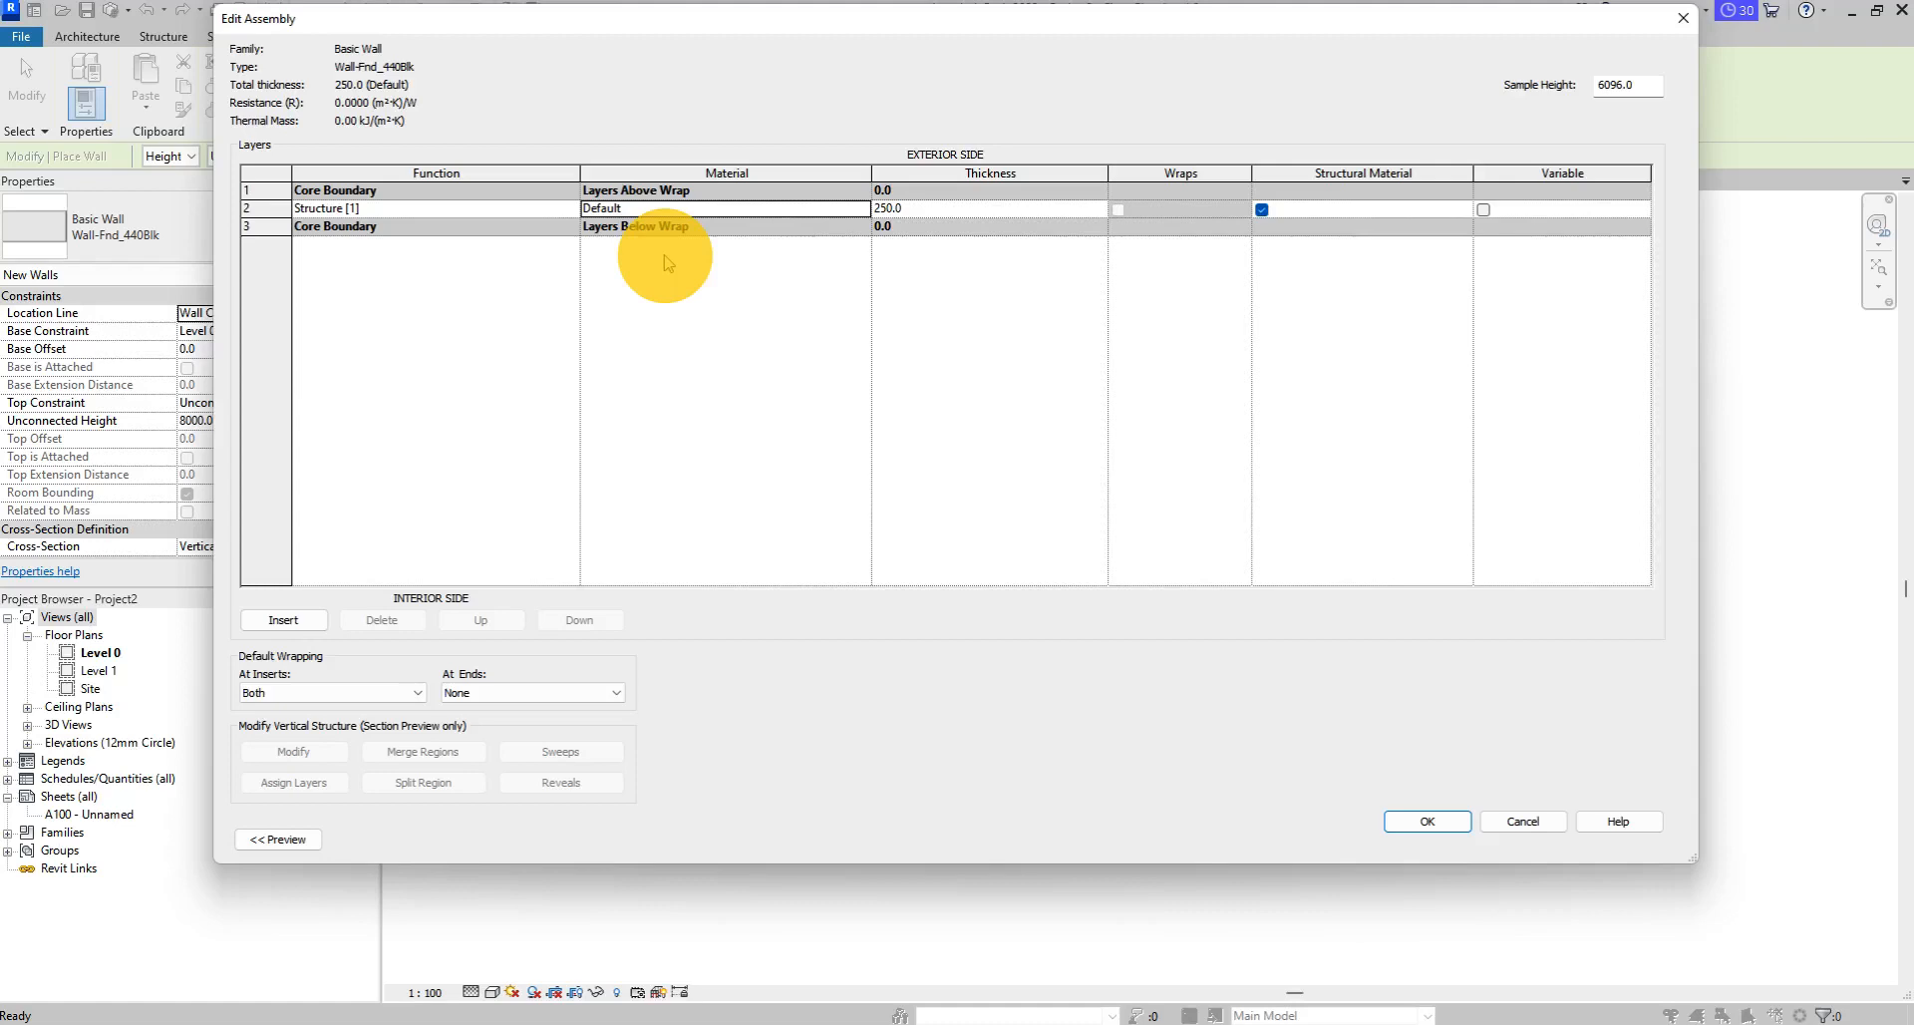
pyautogui.click(279, 838)
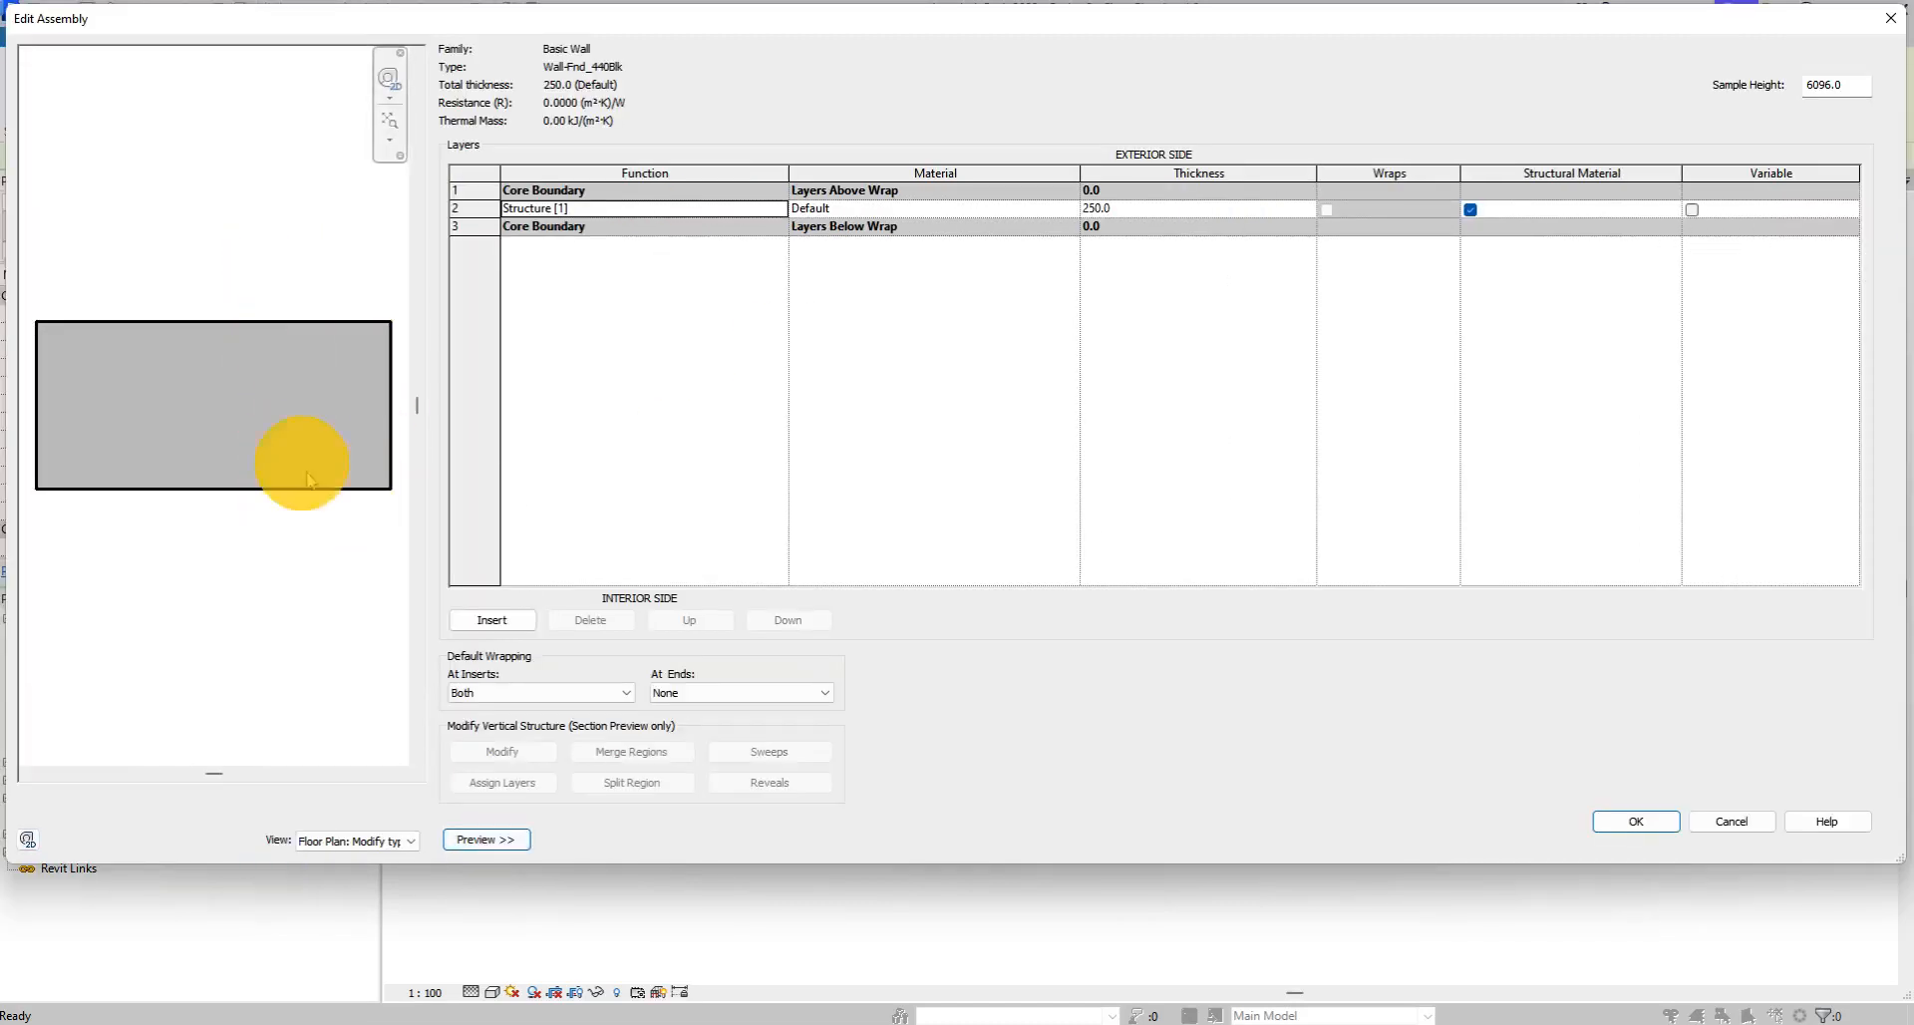
pyautogui.click(1636, 820)
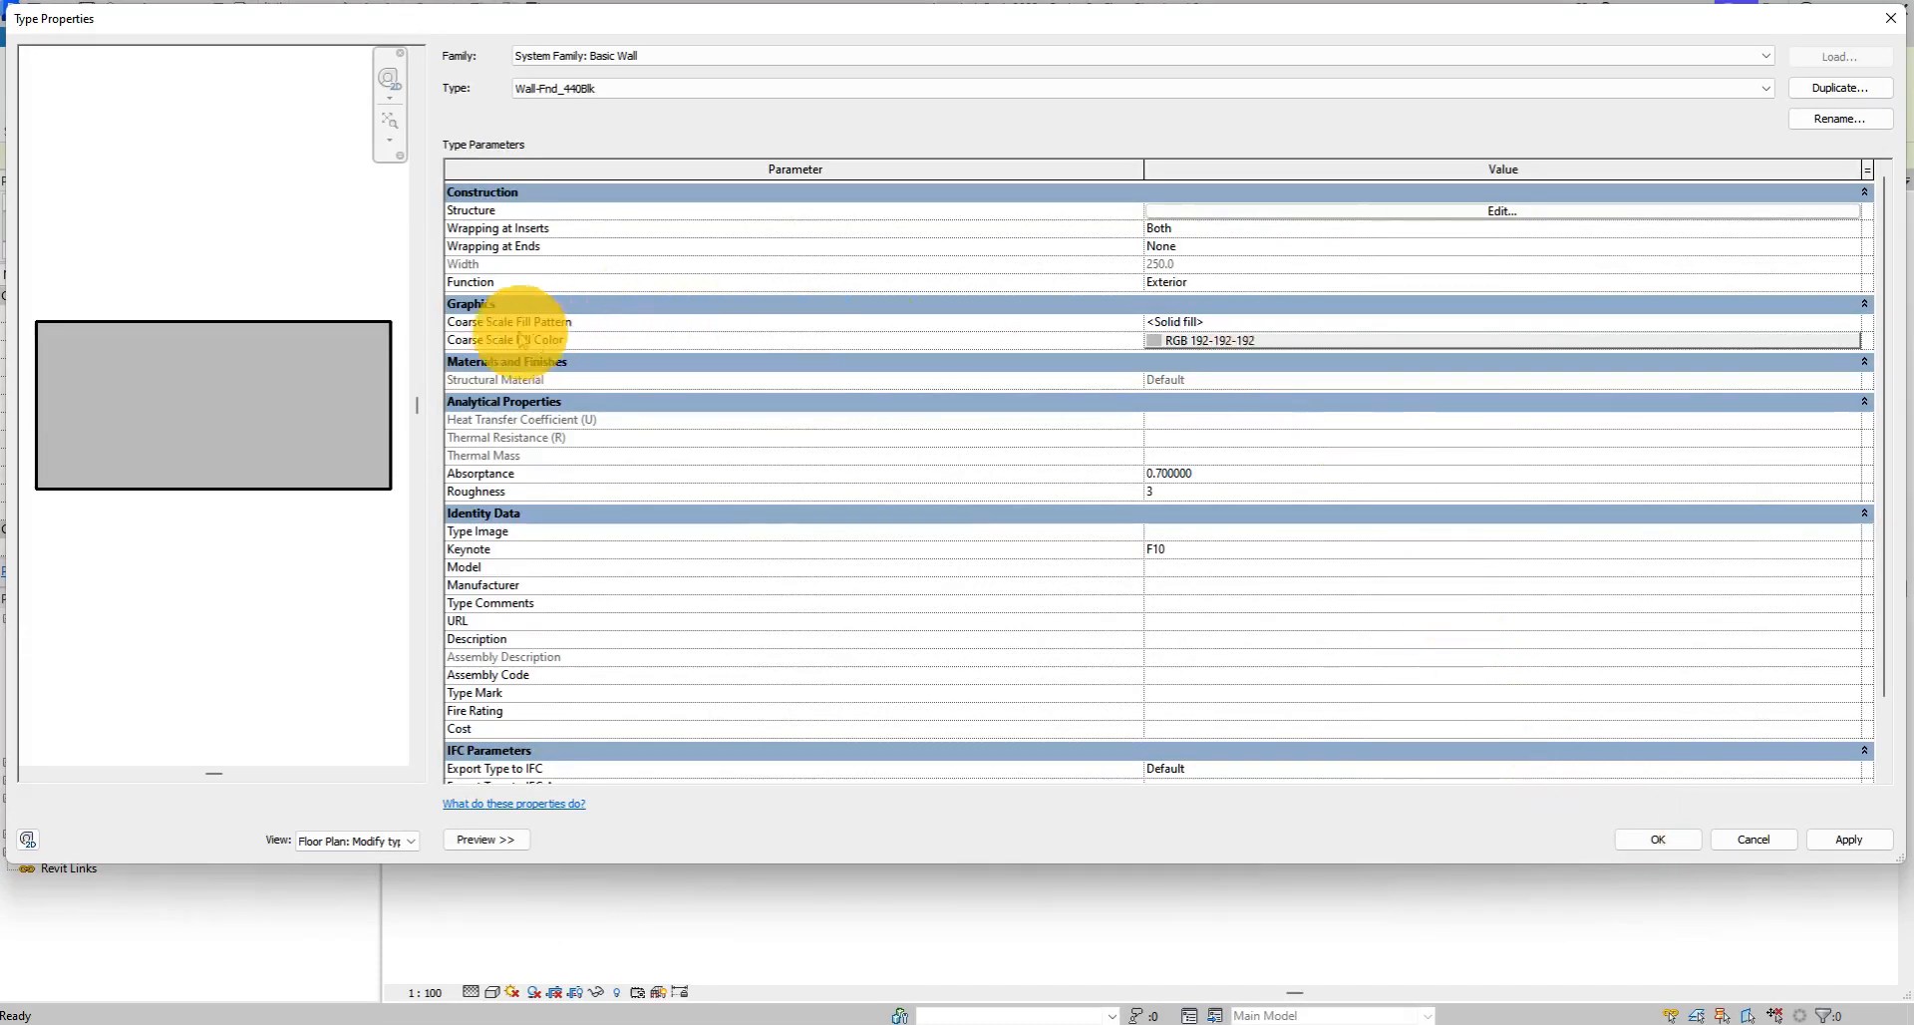
# Set the wall type's coarse scale fill color to Black and accept the type properties.
pyautogui.moveTo(493, 329)
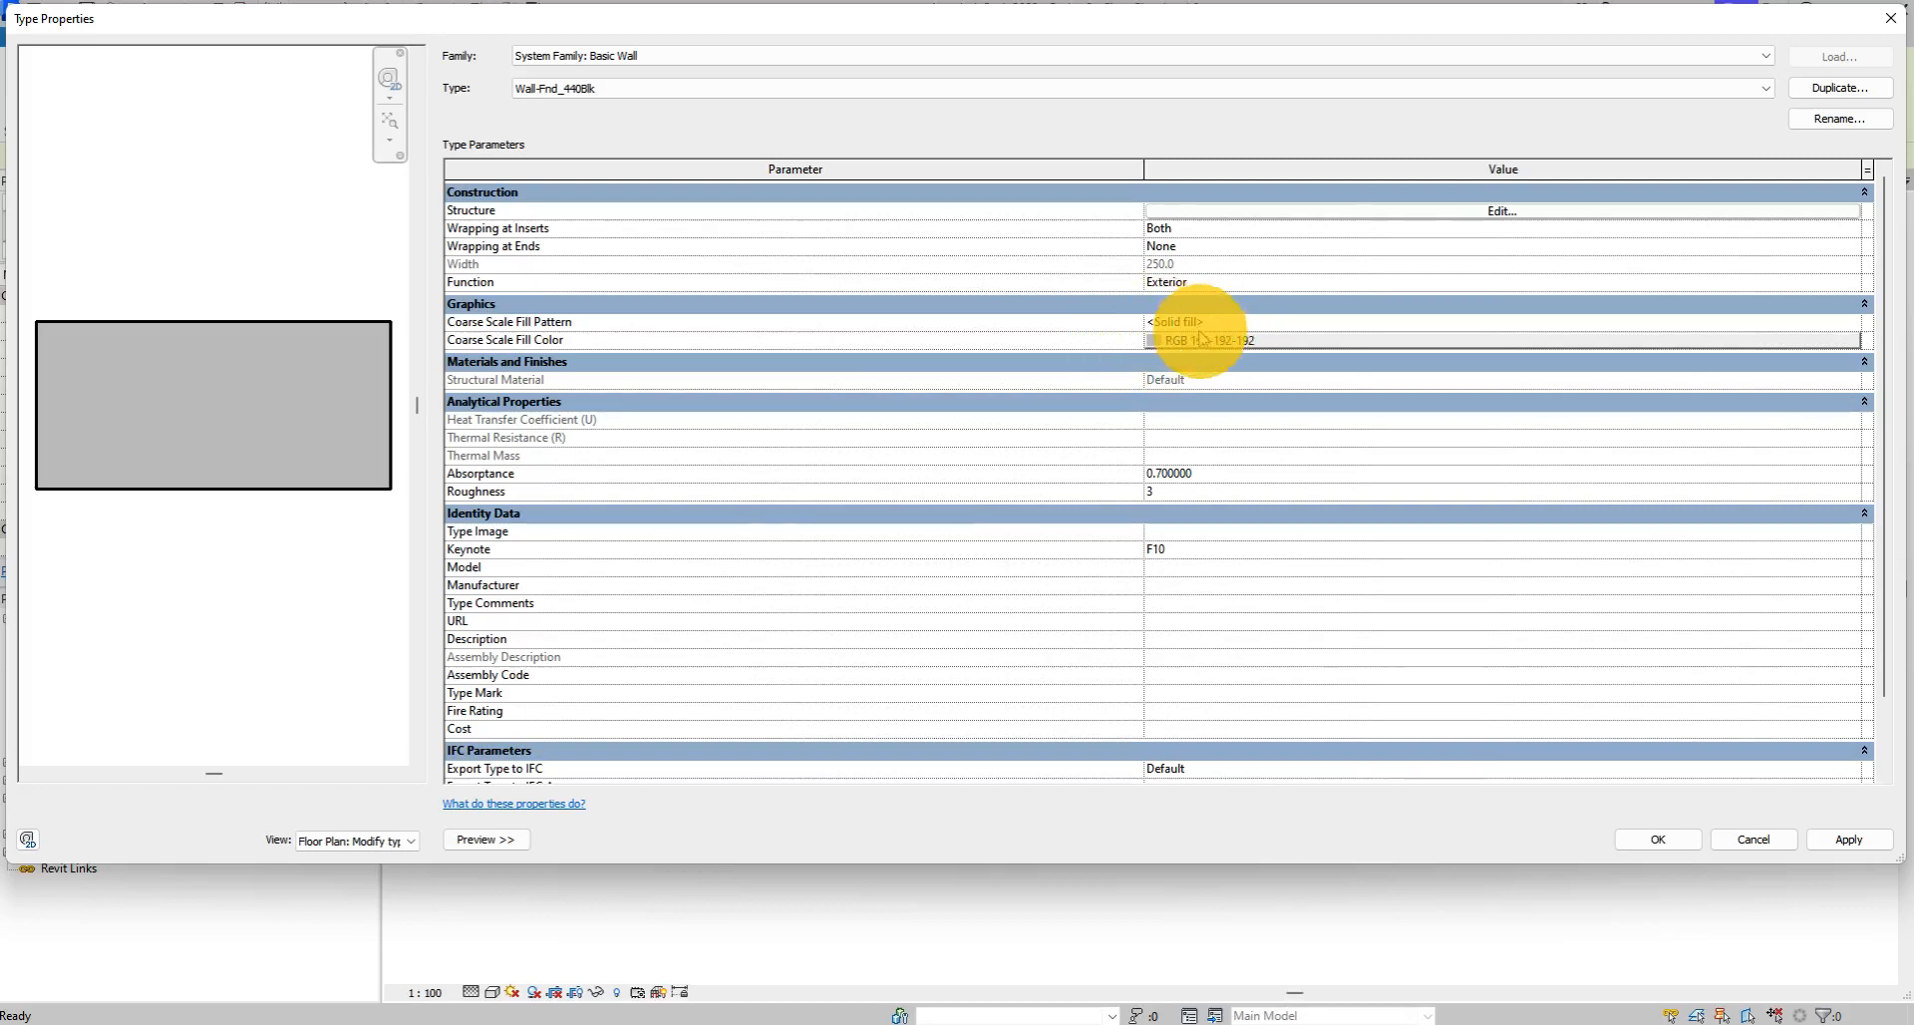
pyautogui.click(1171, 347)
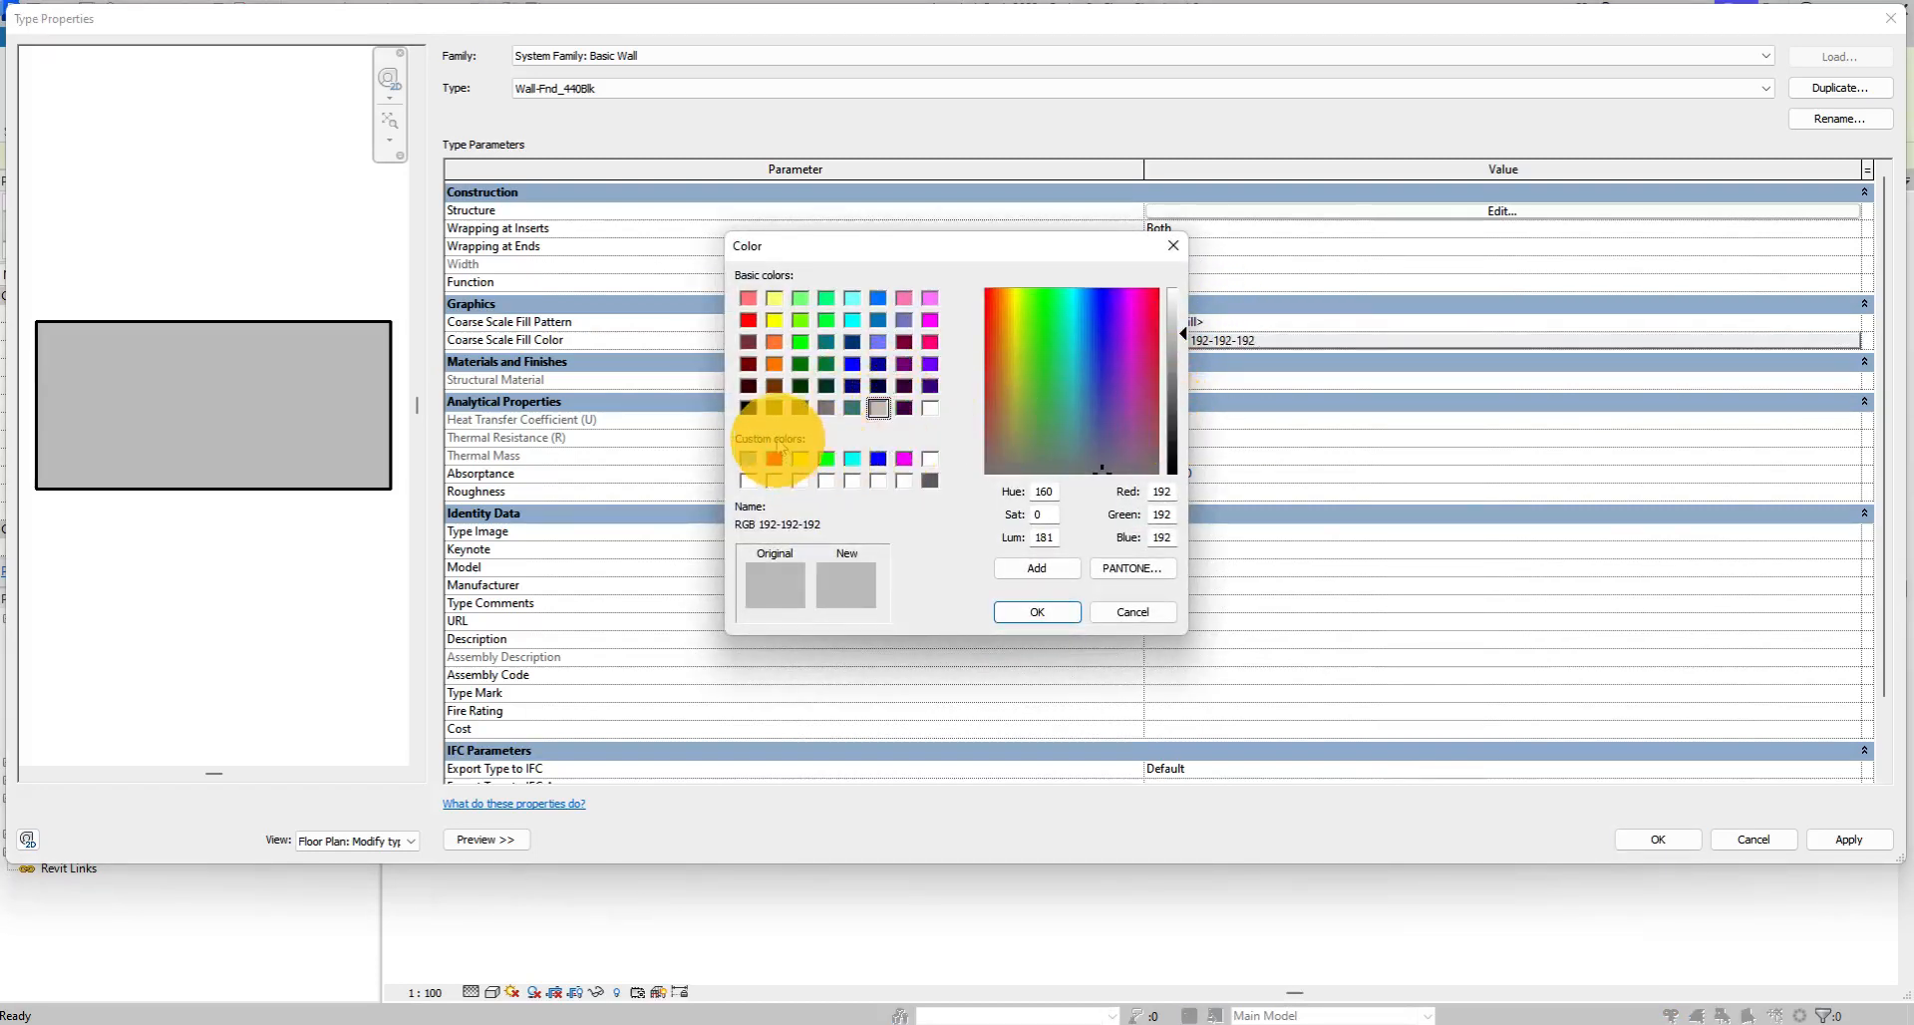
pyautogui.click(748, 408)
pyautogui.click(1036, 611)
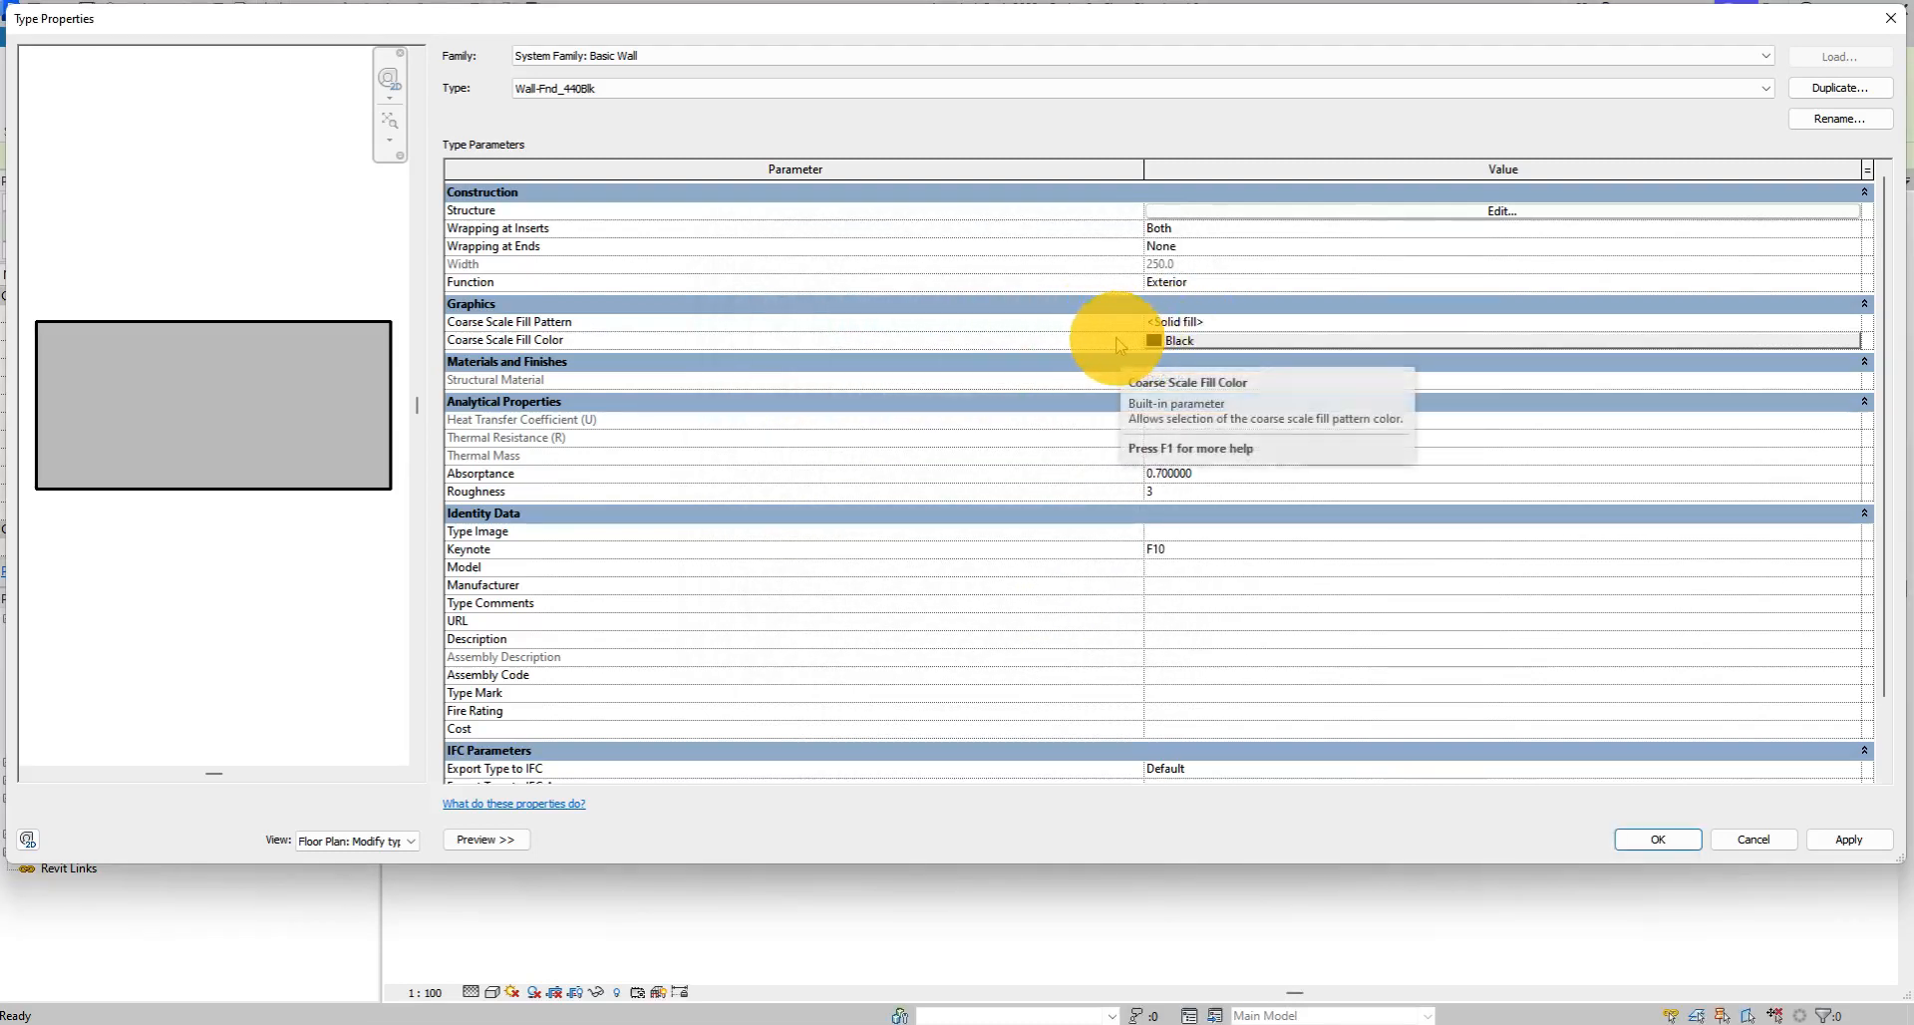
pyautogui.click(1658, 840)
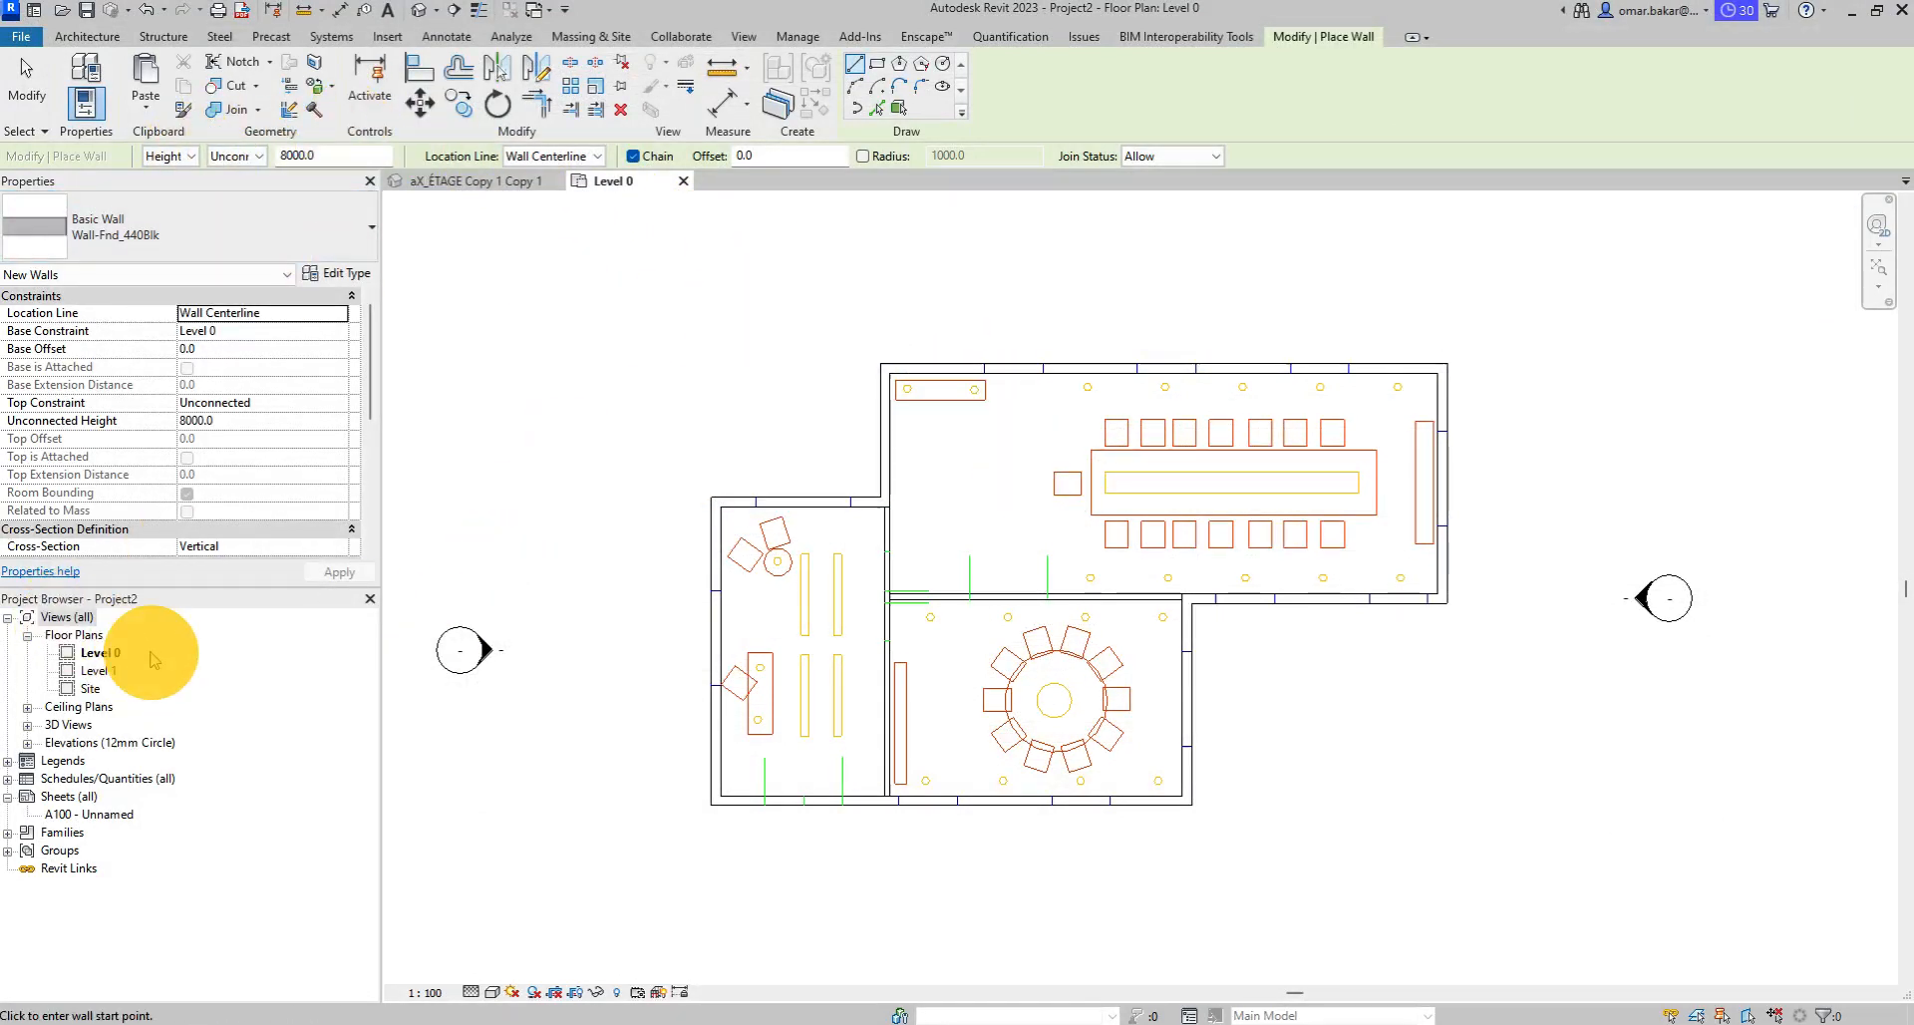
# Open the East elevation view to bring up the project levels.
pyautogui.doubleClick(78, 744)
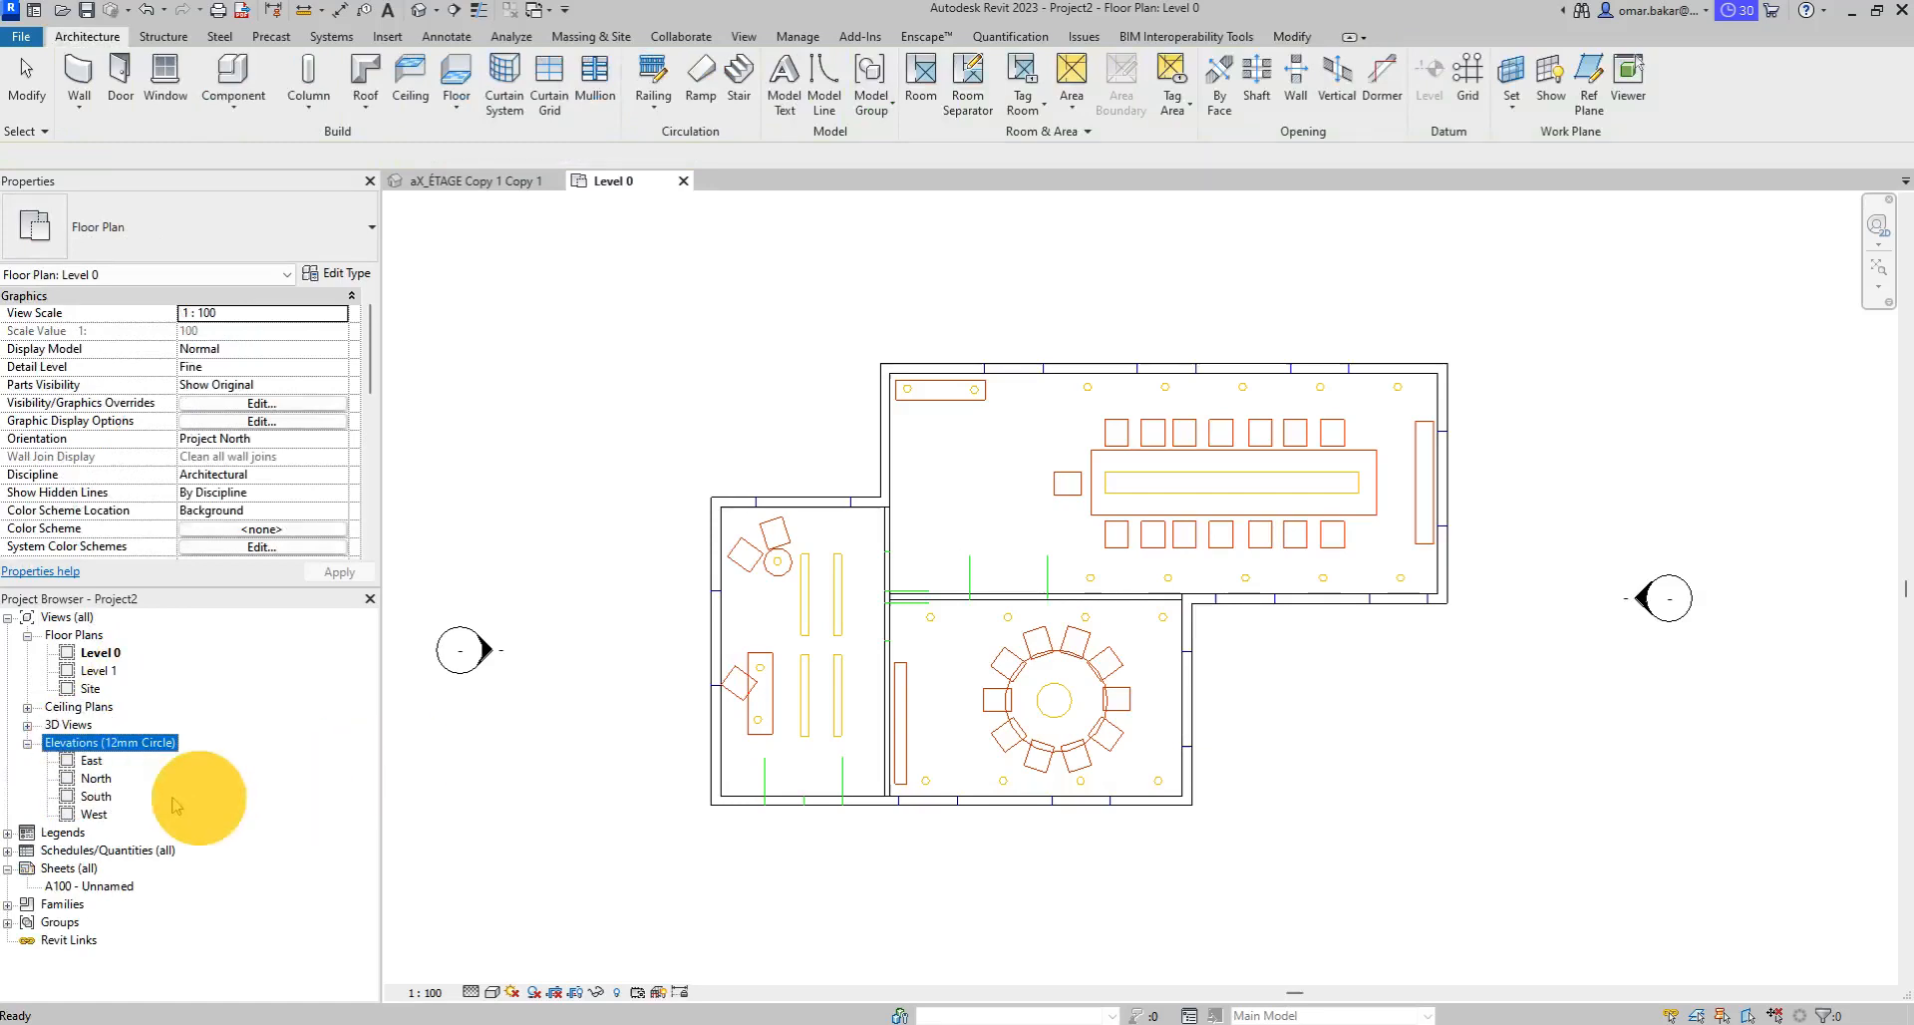
pyautogui.click(91, 761)
pyautogui.doubleClick(94, 763)
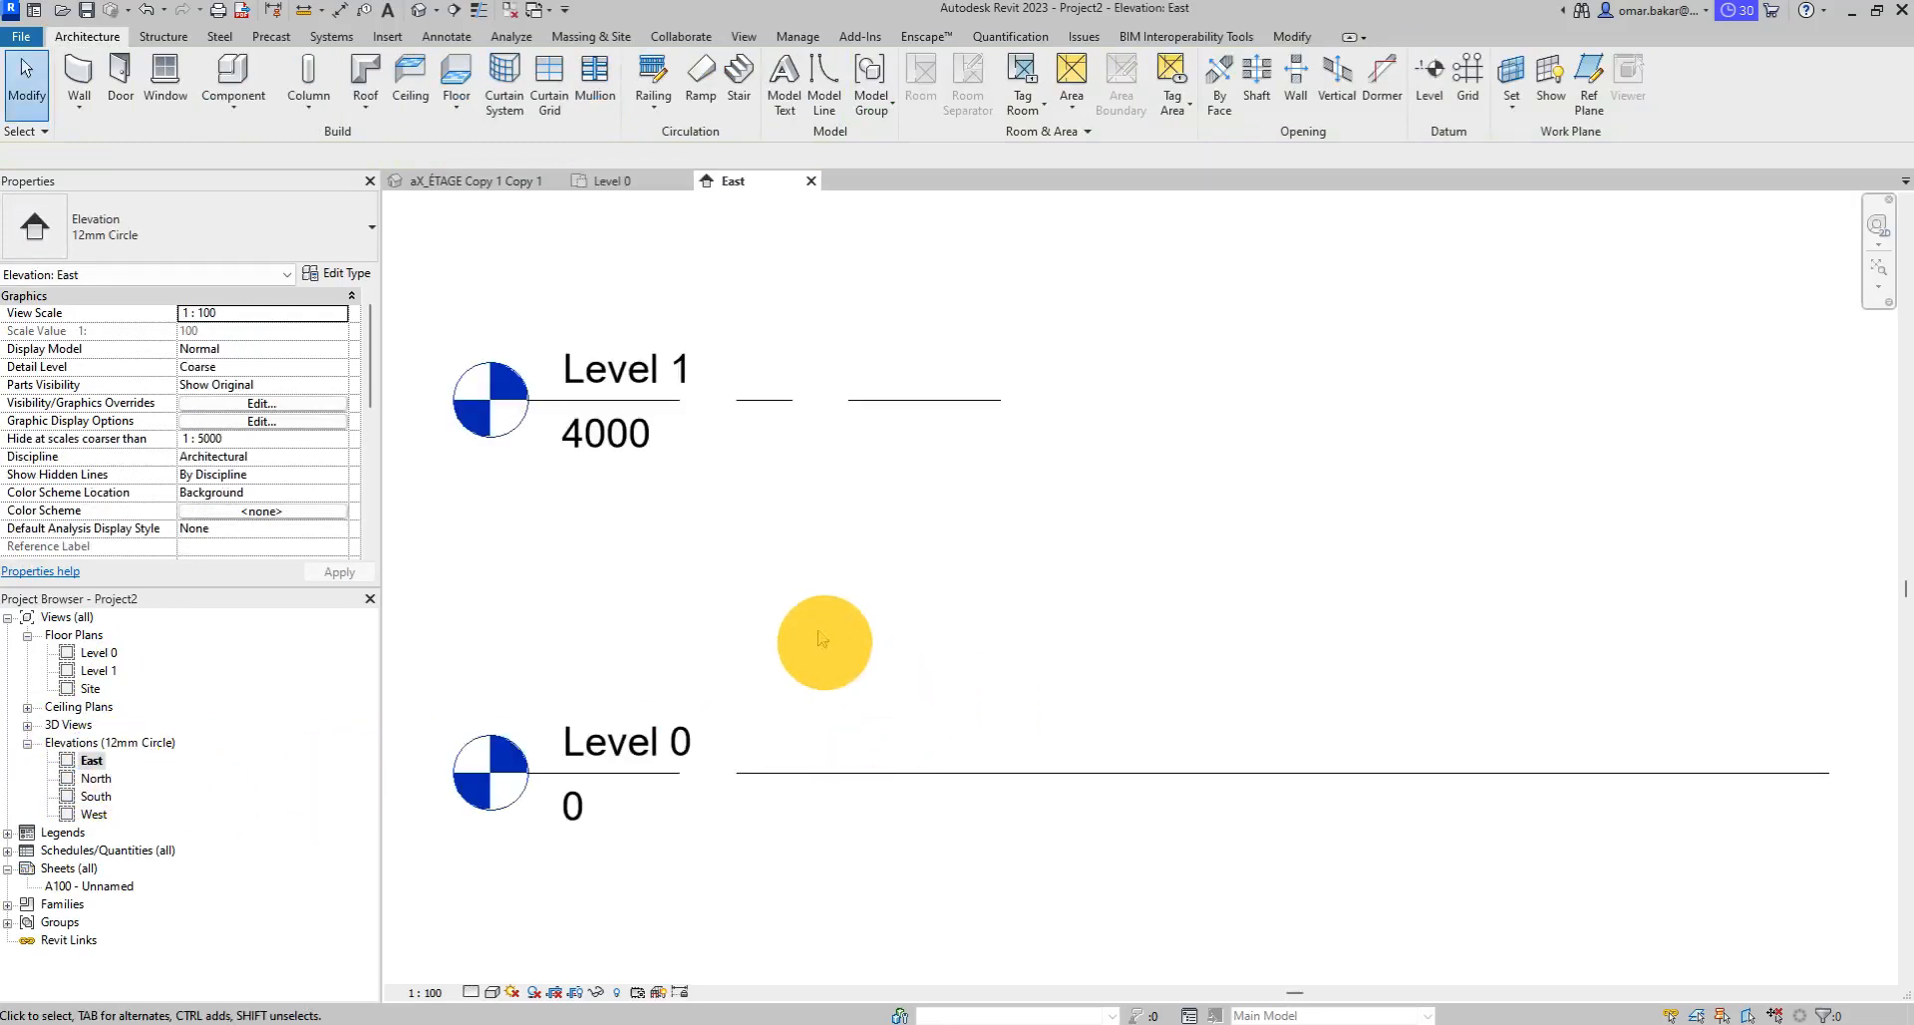
pyautogui.scroll(-5, 820, 636)
pyautogui.moveTo(958, 658); pyautogui.dragTo(844, 638, button='middle')
pyautogui.scroll(2, 788, 607)
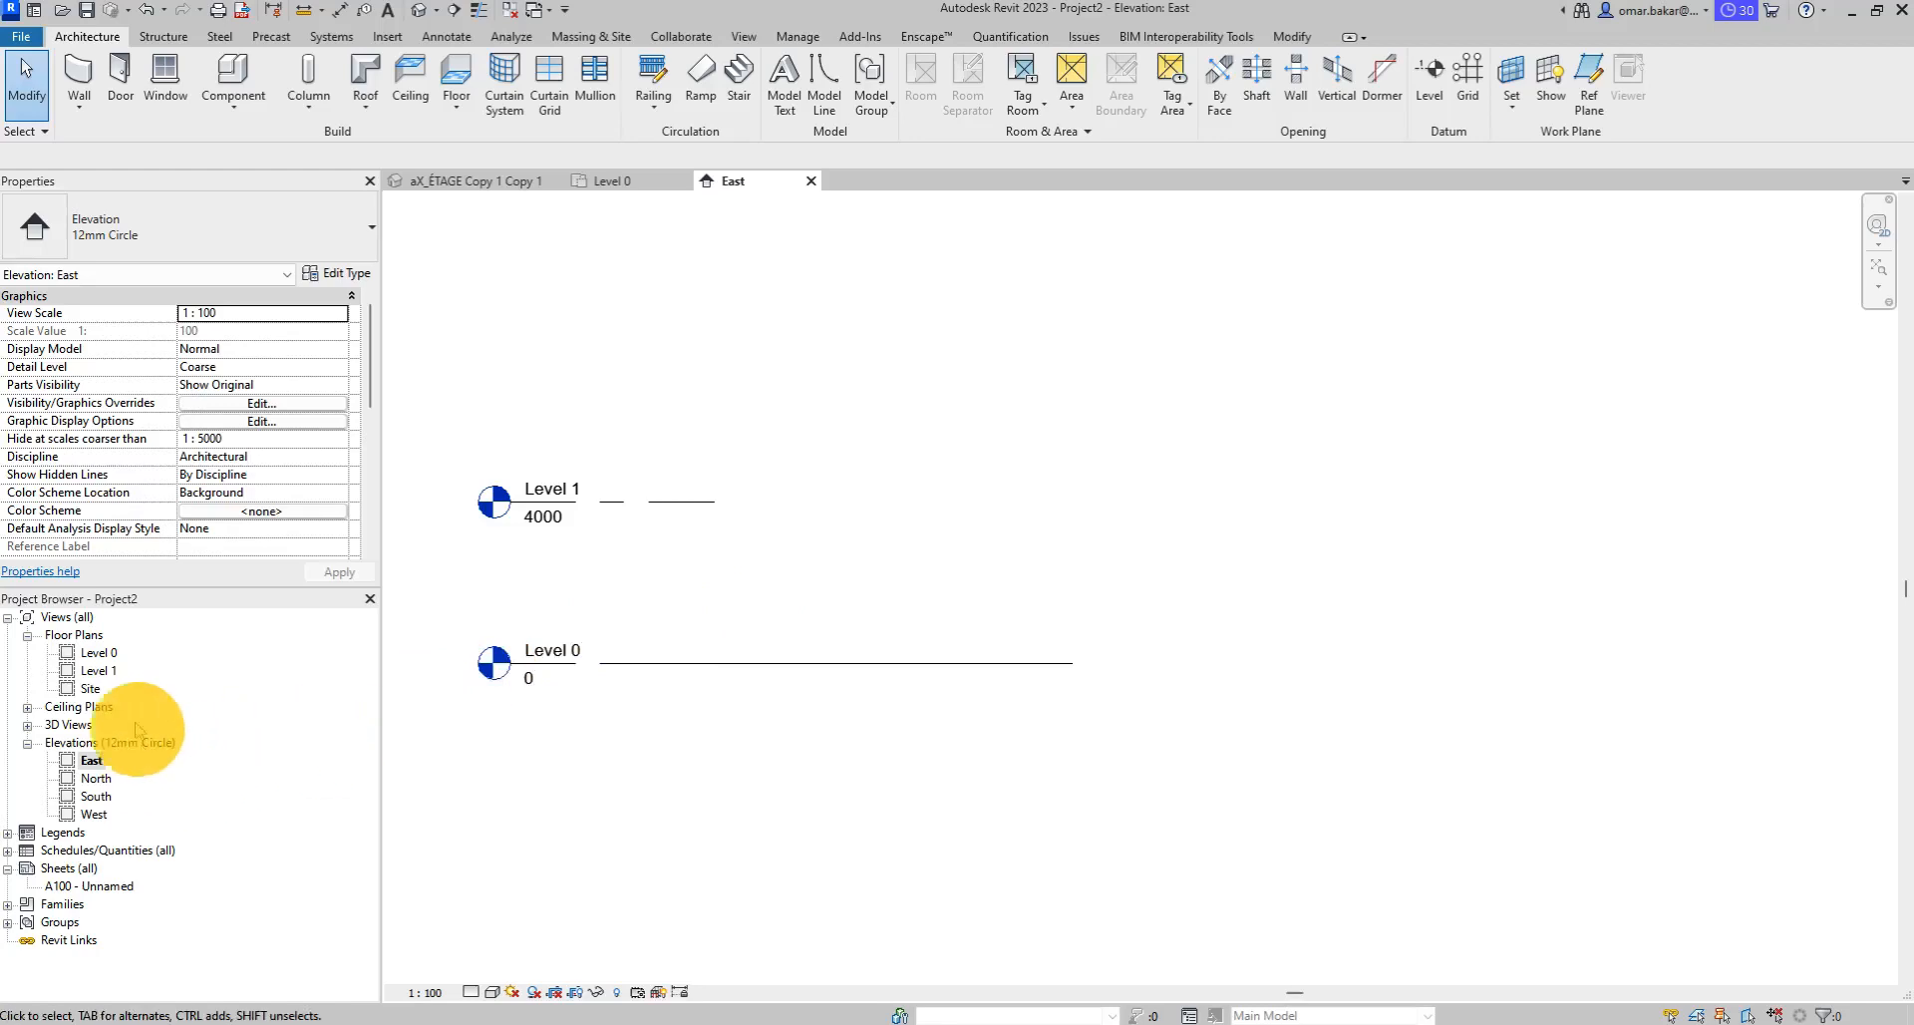
# Set the elevation of Level 1 to 3650 mm.
pyautogui.click(538, 520)
pyautogui.click(538, 520)
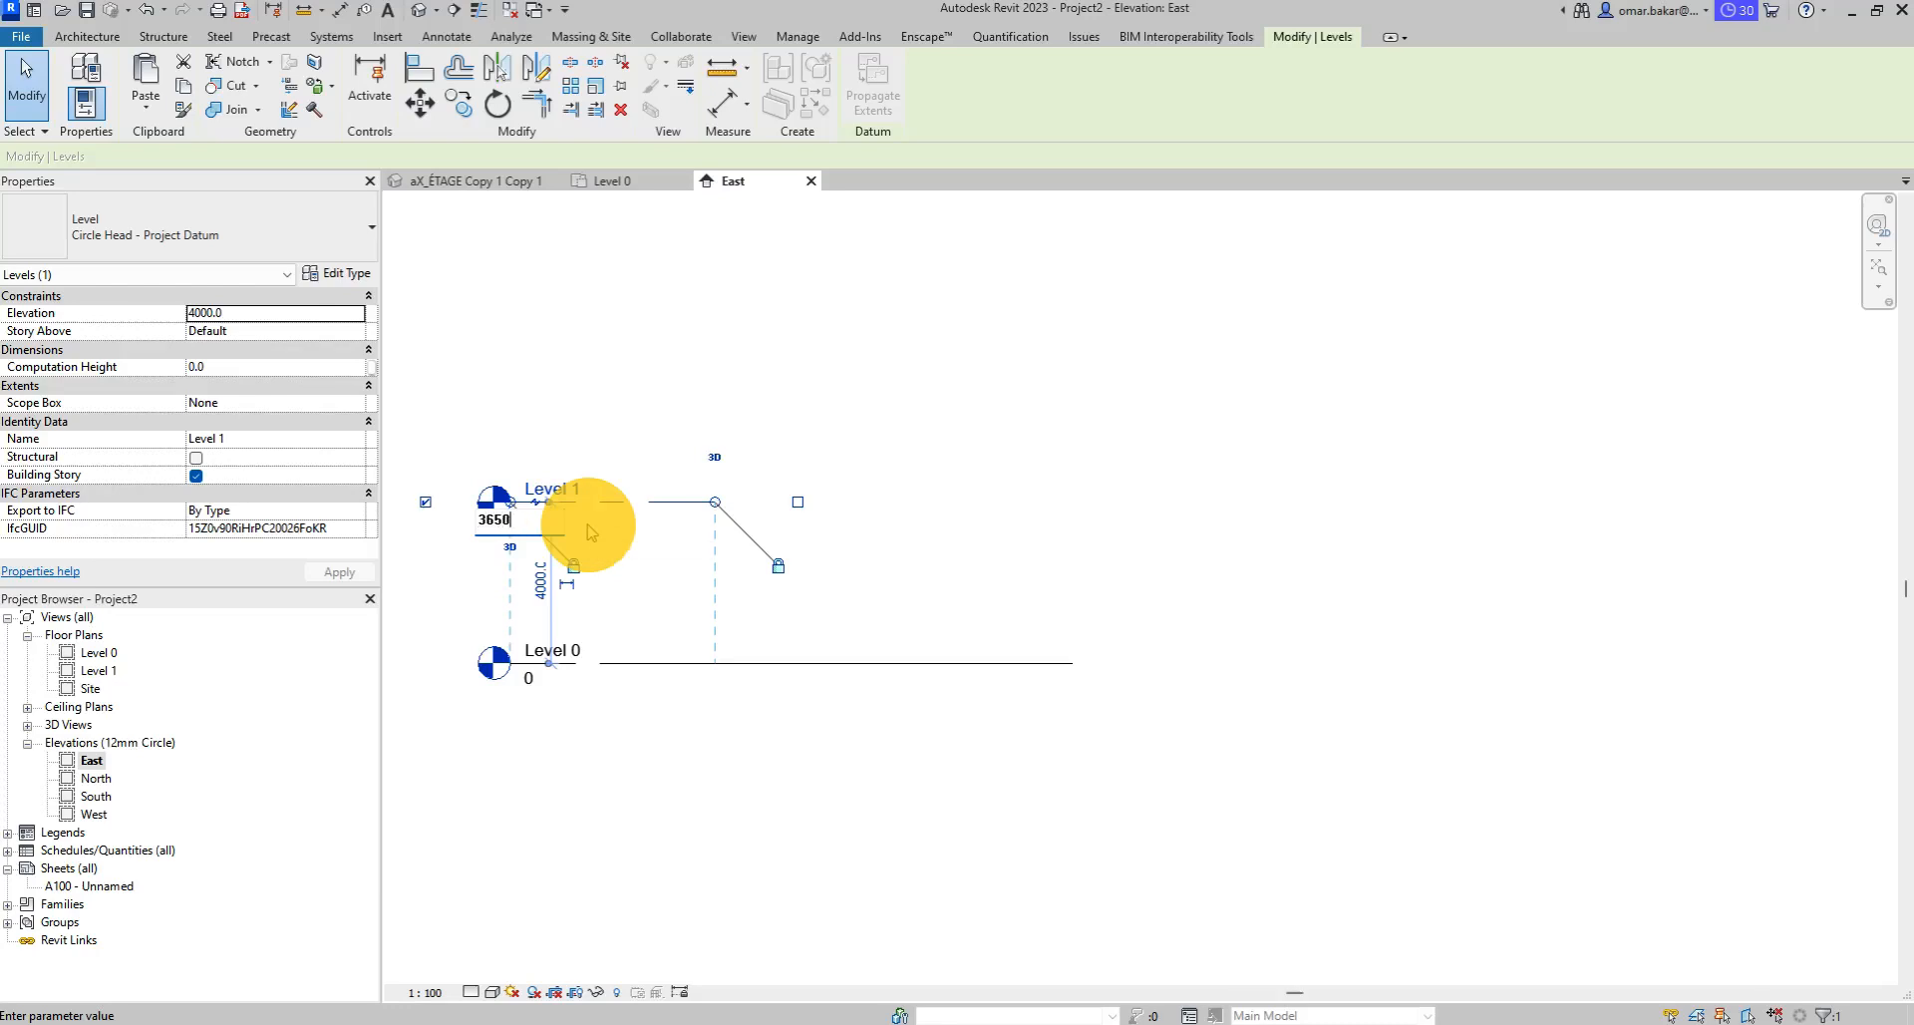
pyautogui.press('Return')
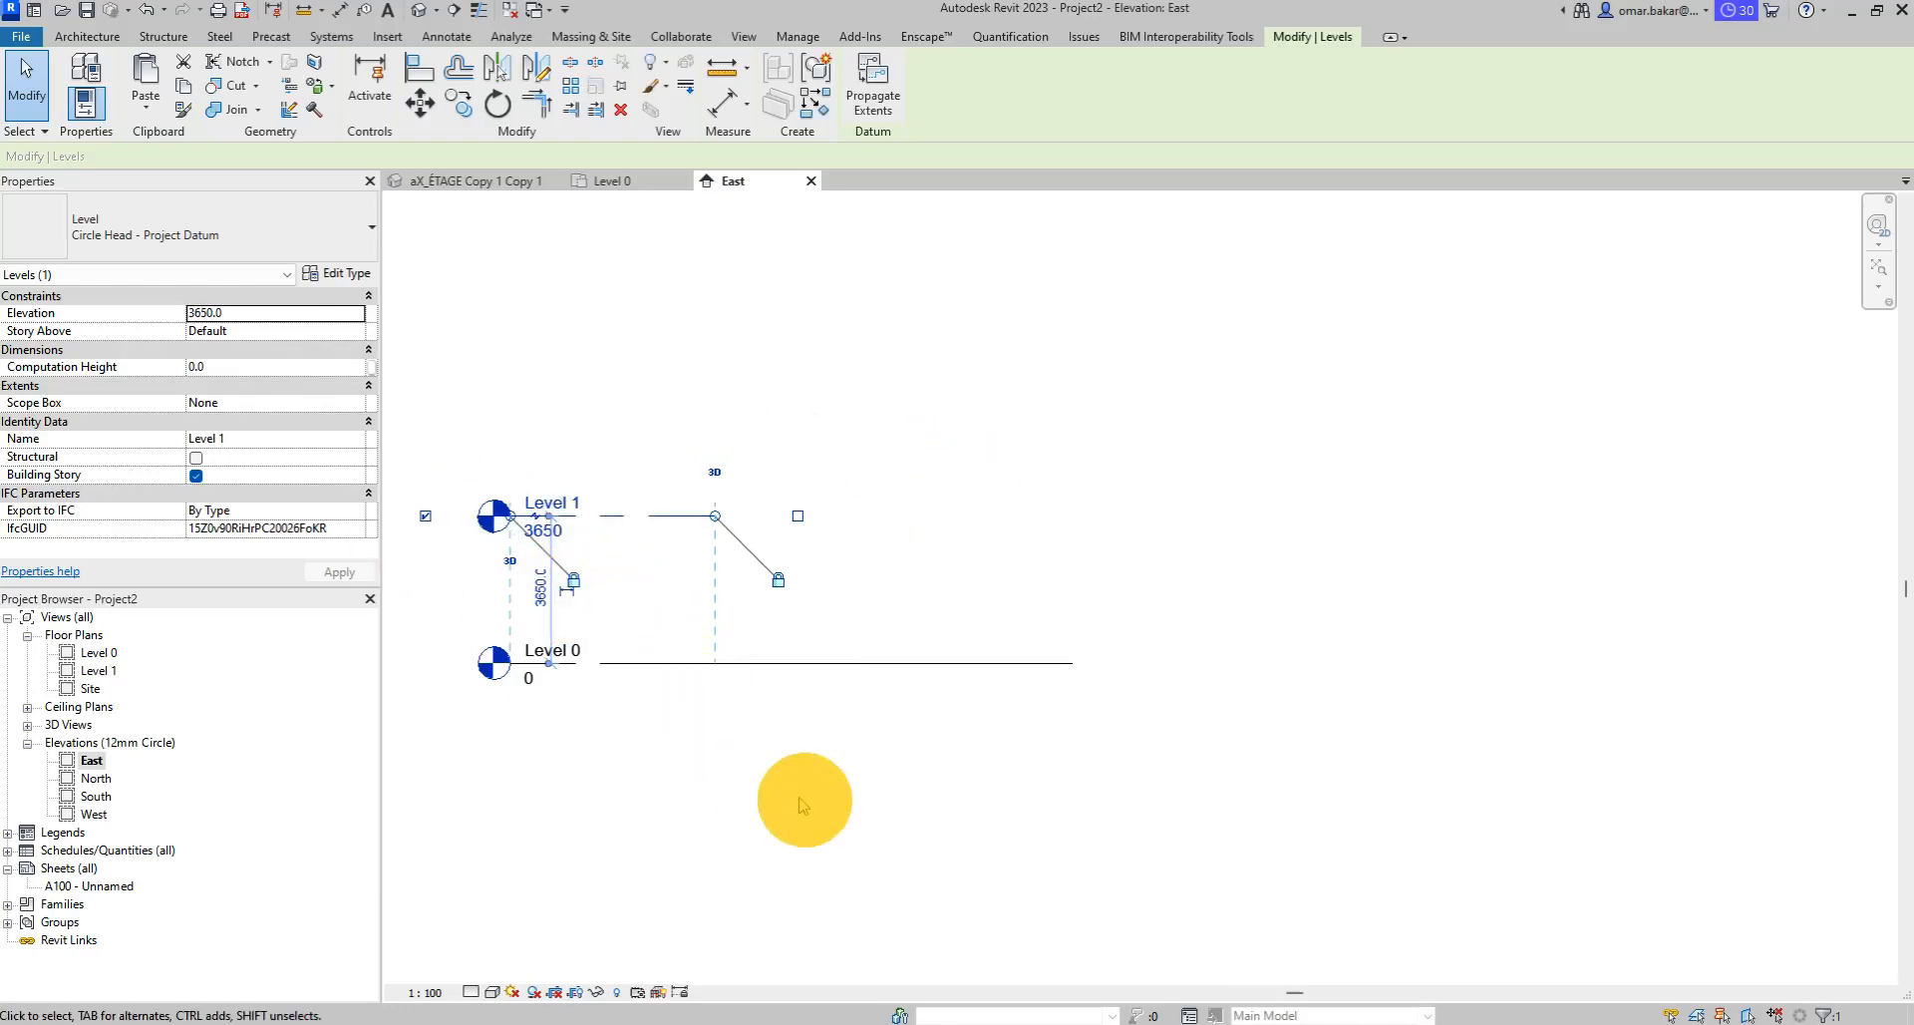
pyautogui.click(803, 803)
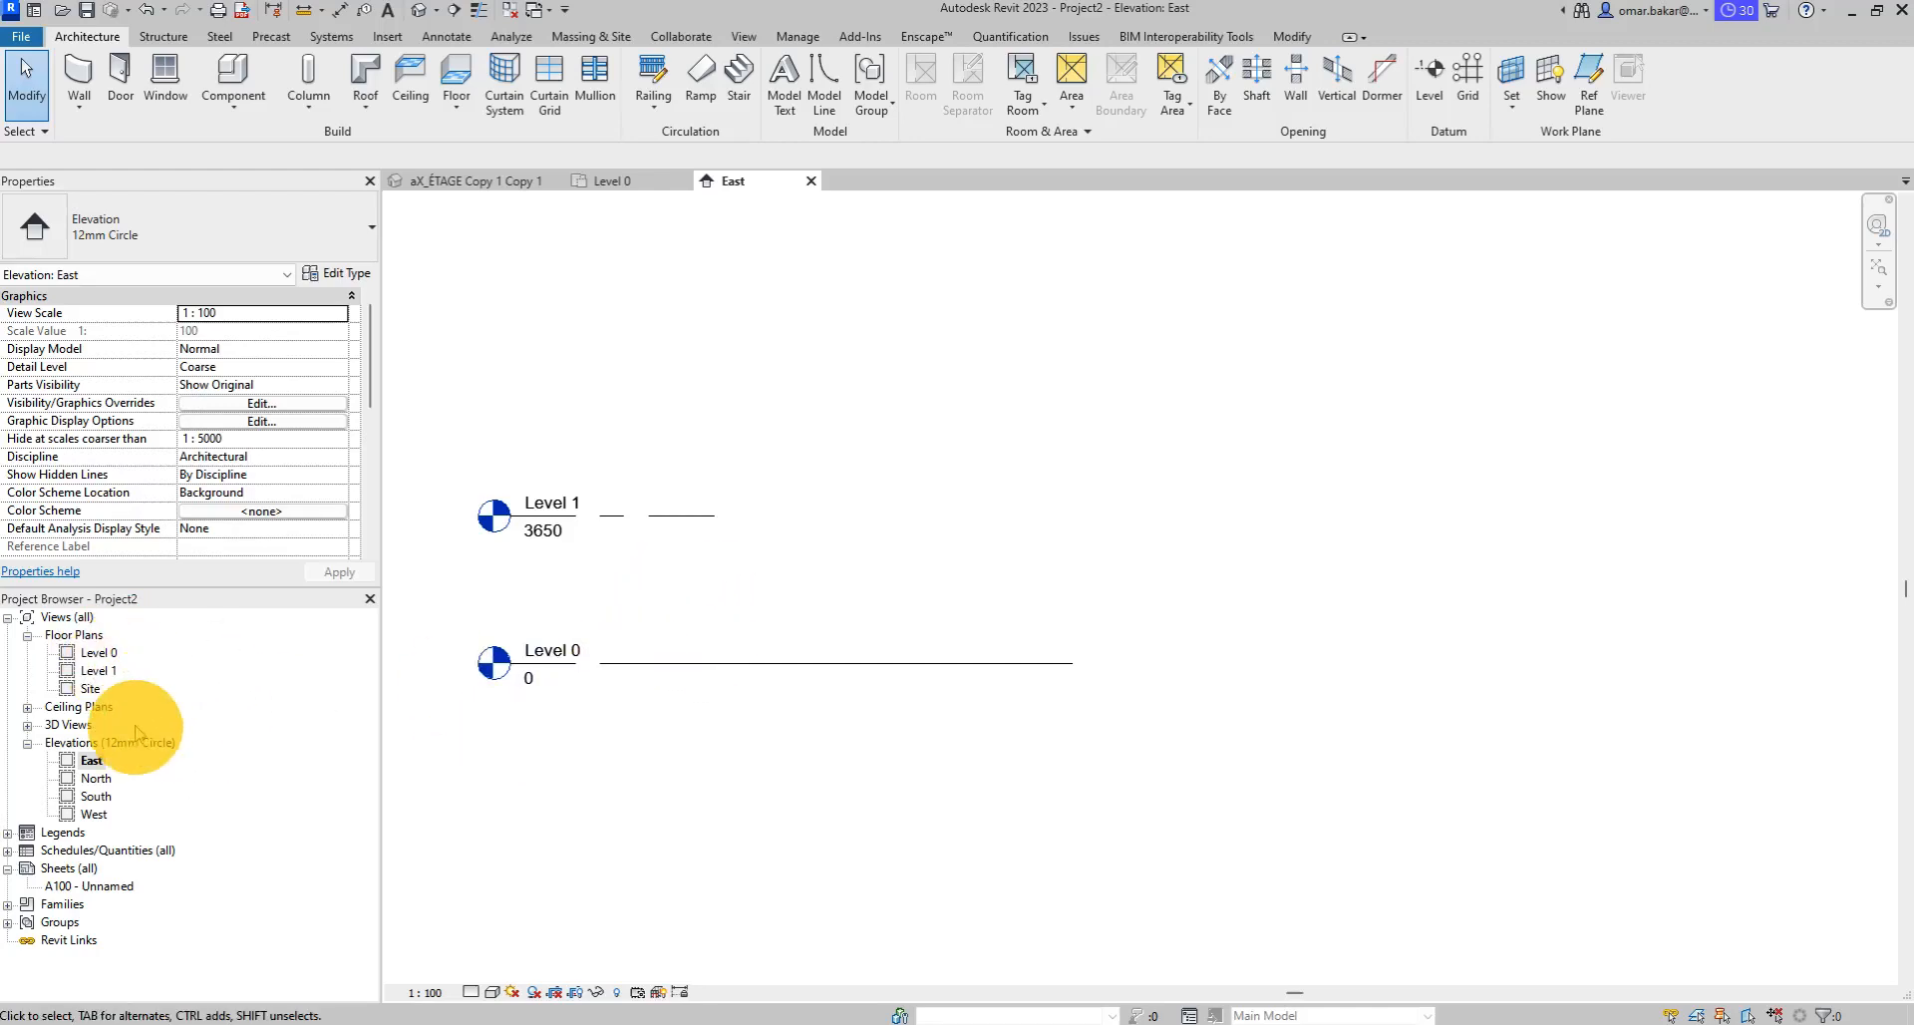
# Return to the Level 0 floor plan and start a wall with its location line set to Finish Face: Interior.
pyautogui.doubleClick(99, 652)
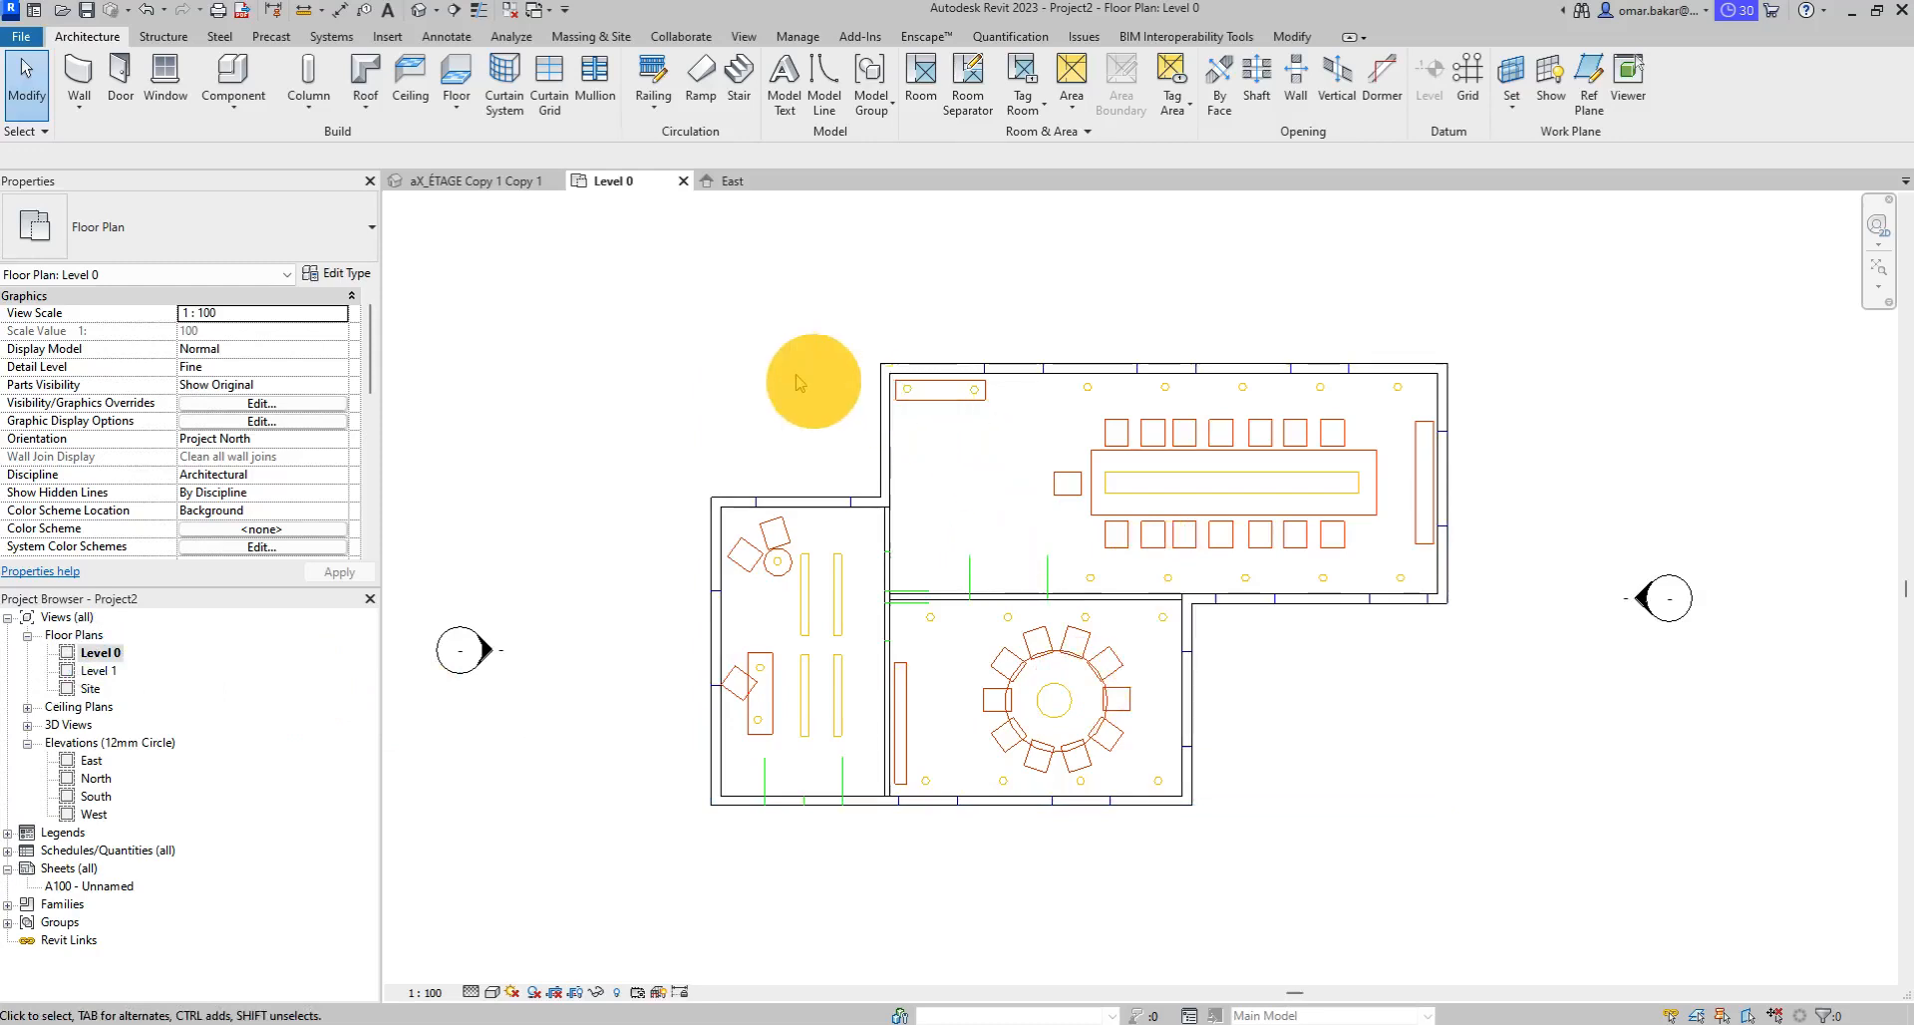
pyautogui.click(81, 74)
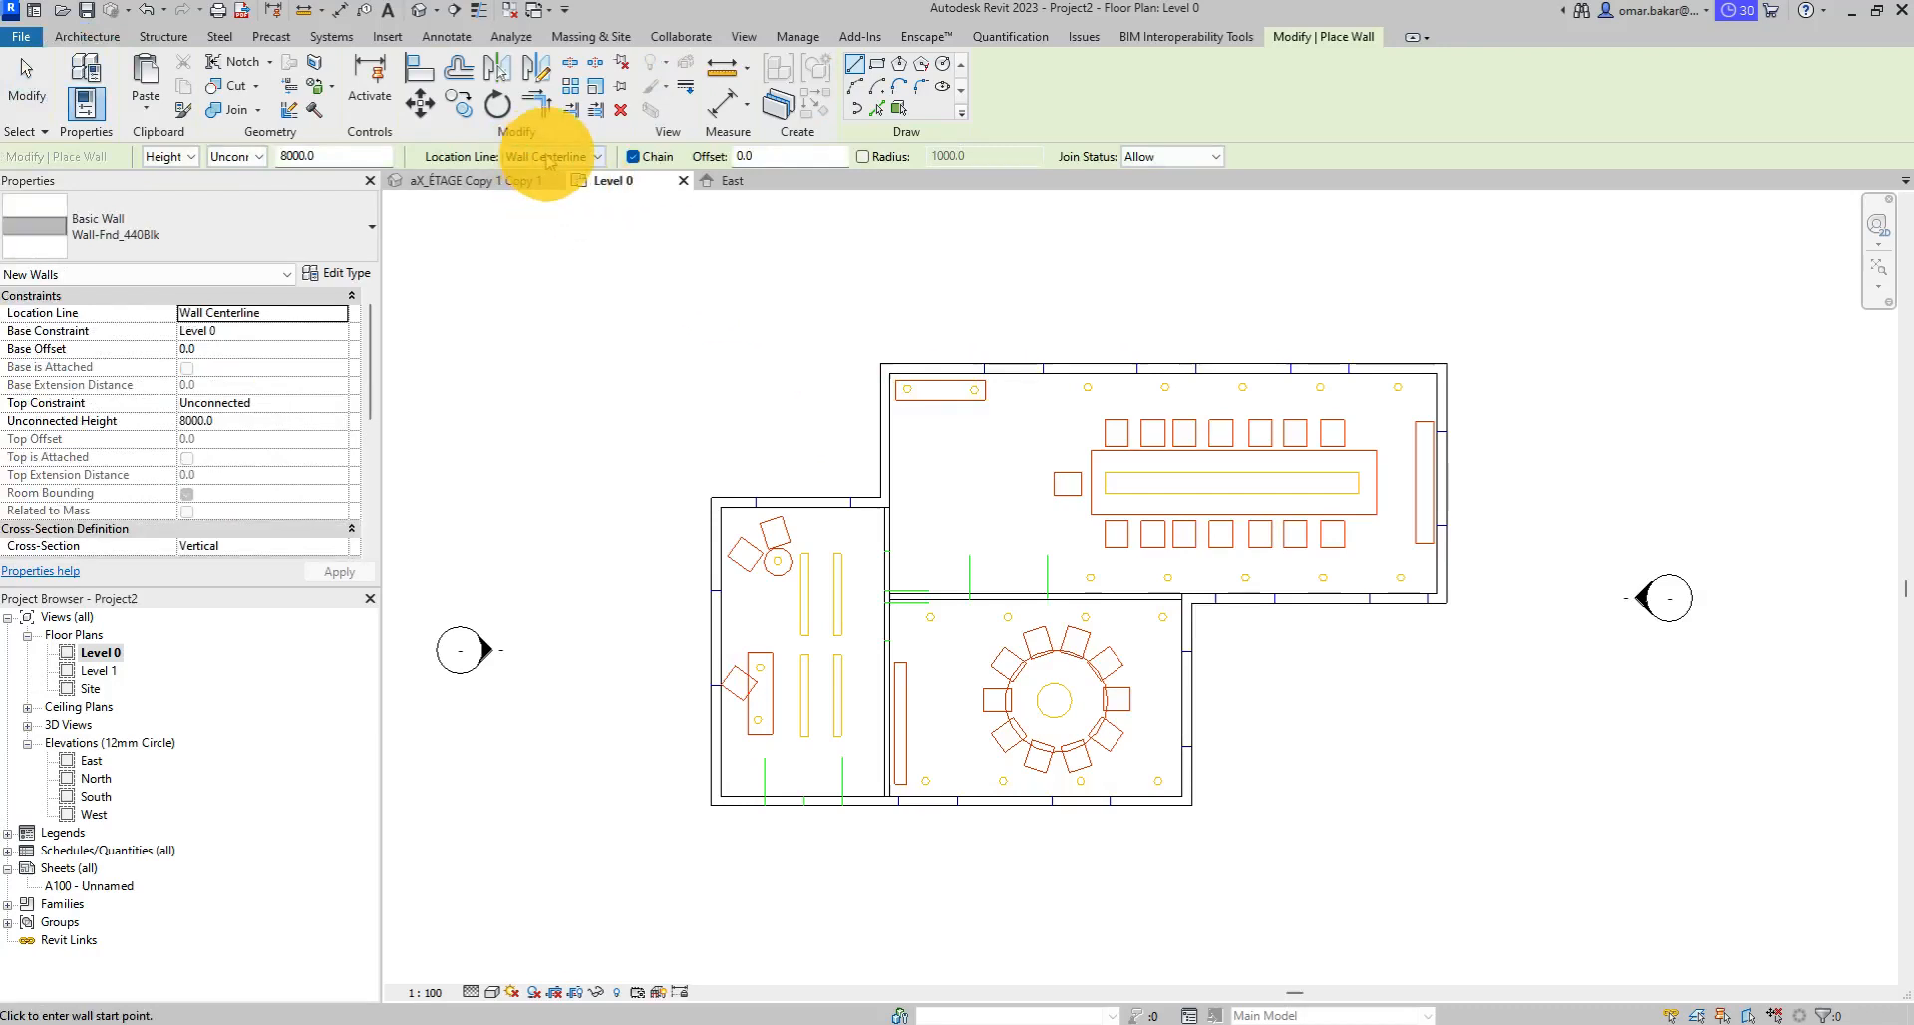
pyautogui.click(586, 158)
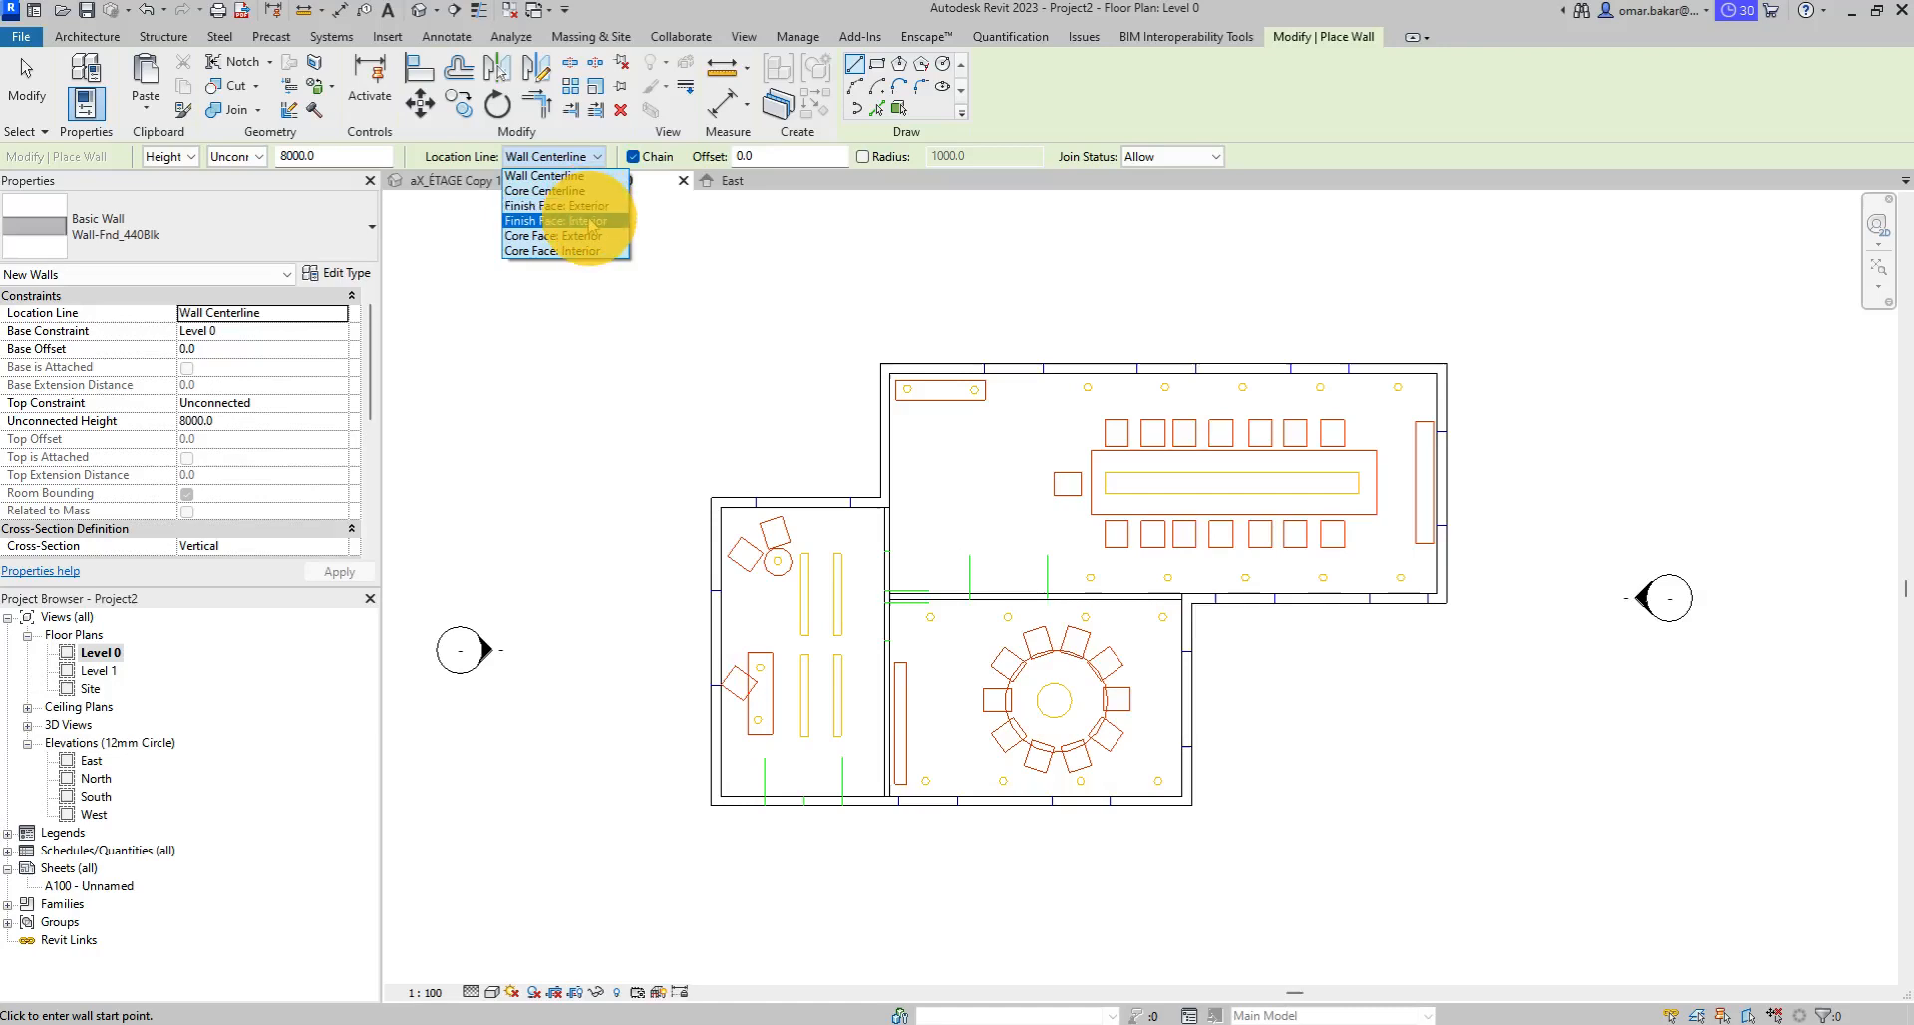
pyautogui.click(590, 221)
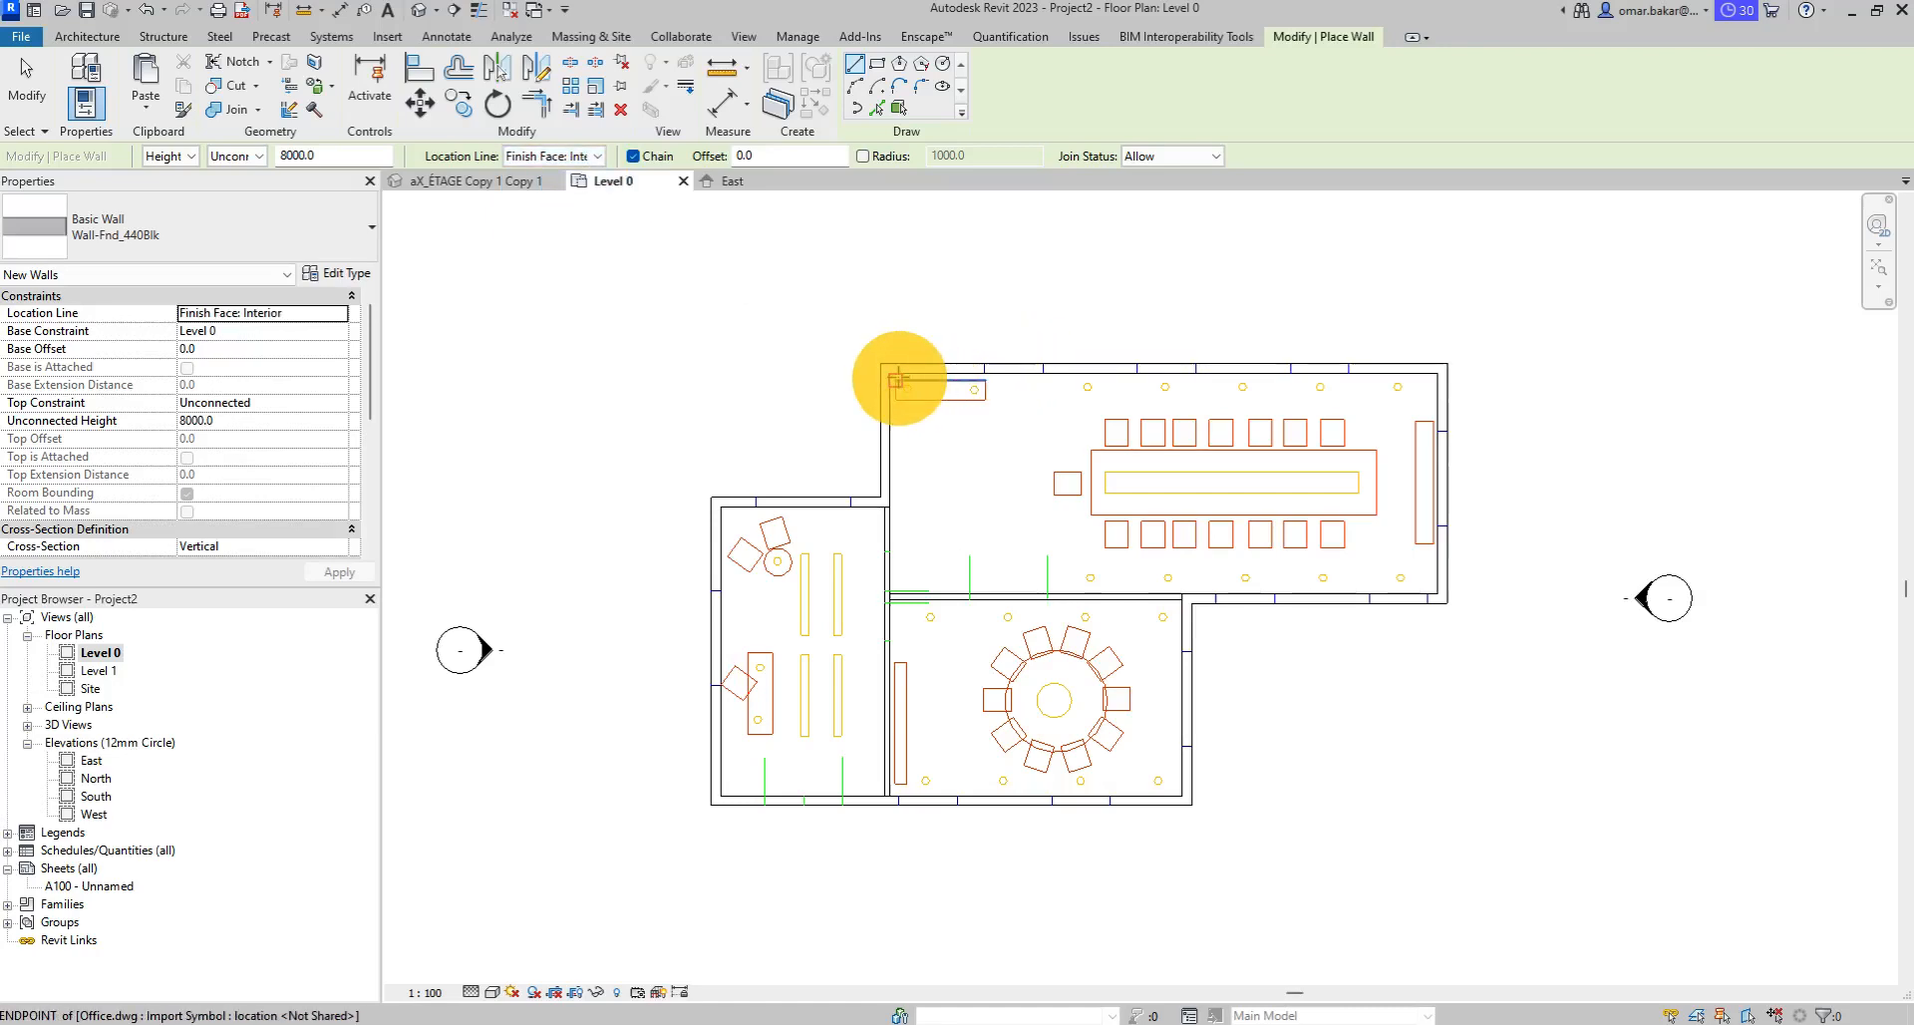
pyautogui.scroll(5, 887, 374)
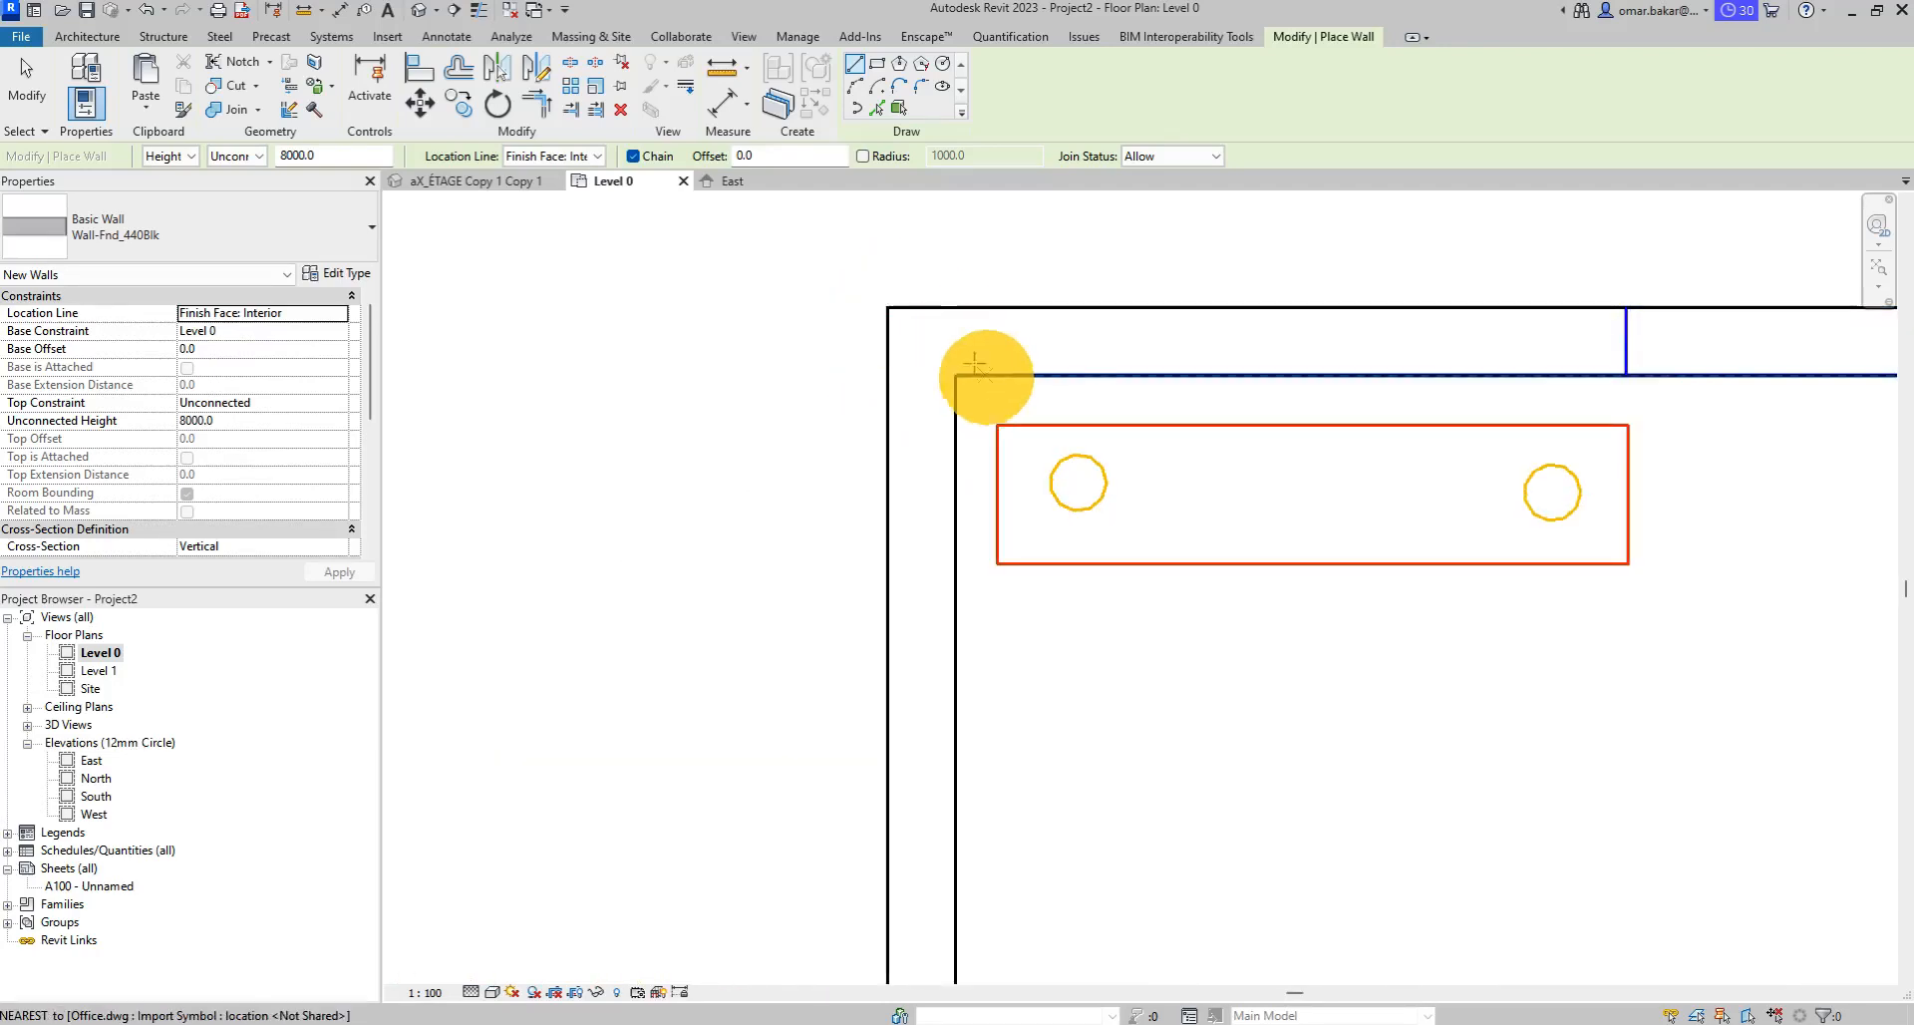
pyautogui.scroll(-5, 982, 377)
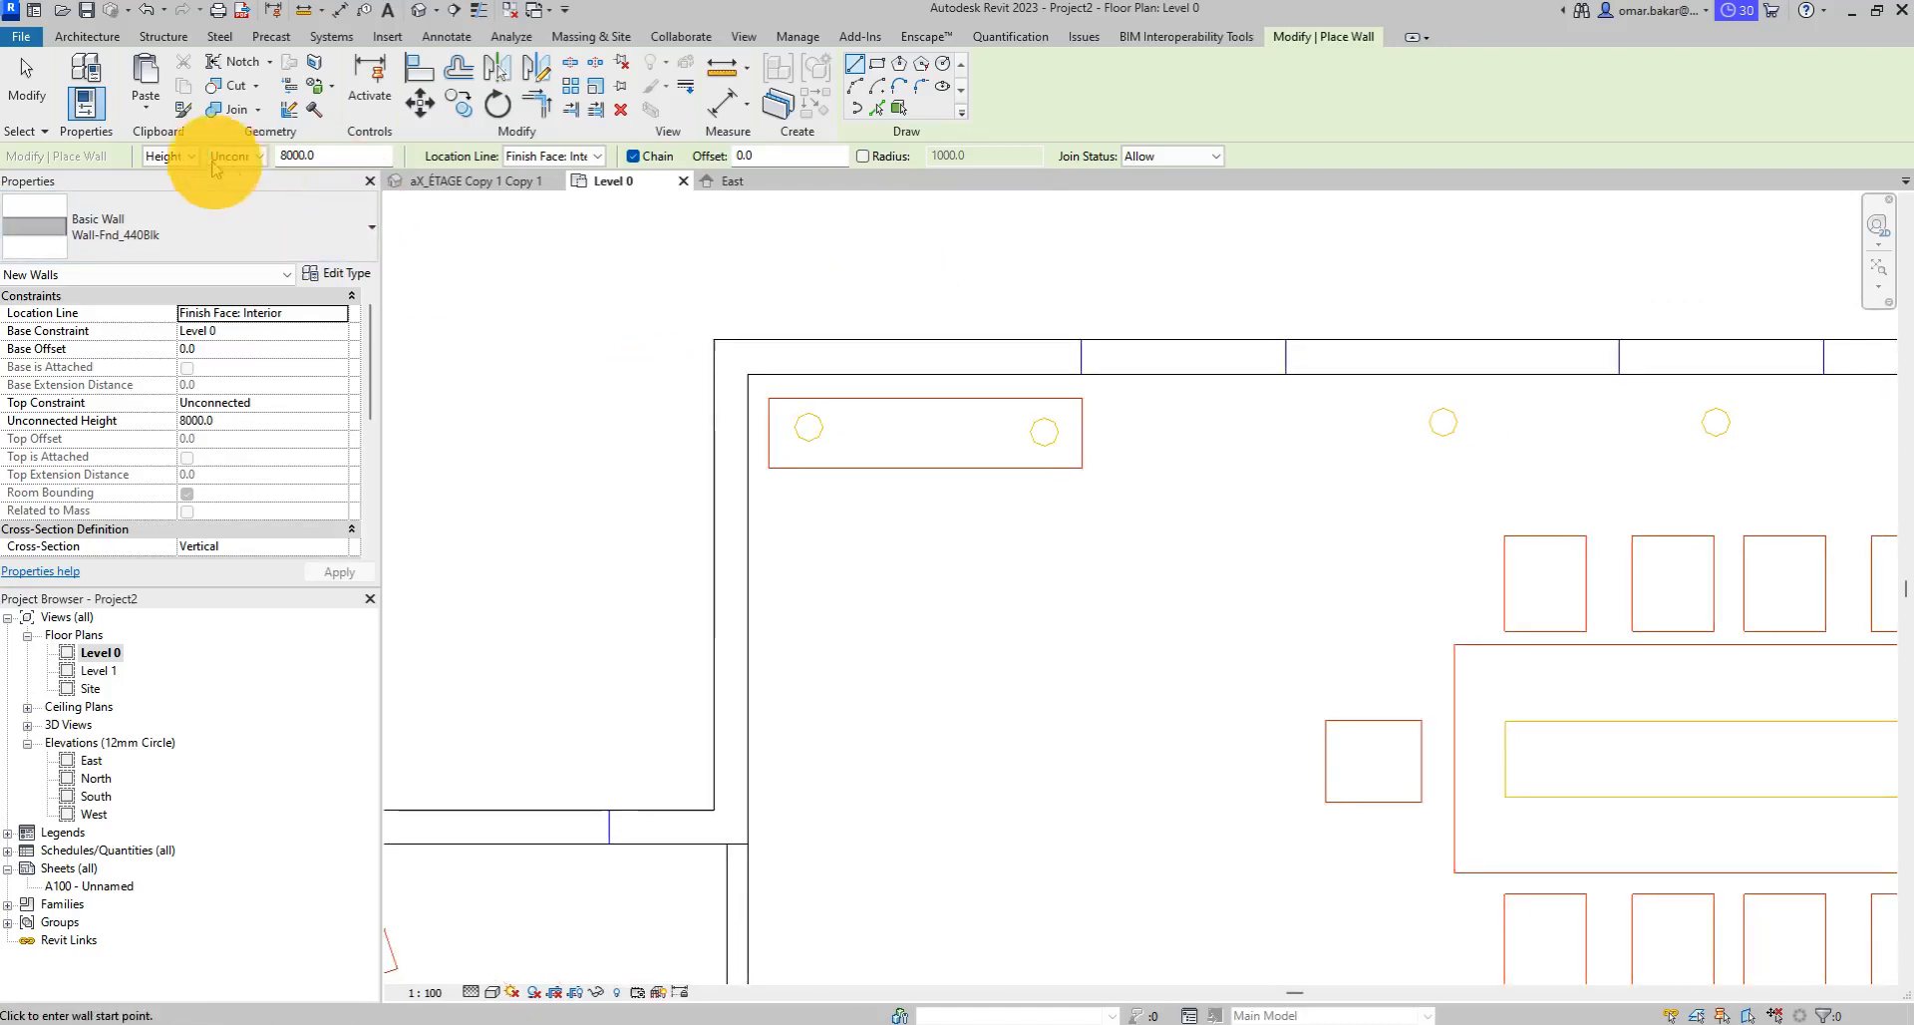
# Set the wall height up to Level 1 and trace the north, east and south exterior walls around the long meeting-table room.
pyautogui.click(249, 156)
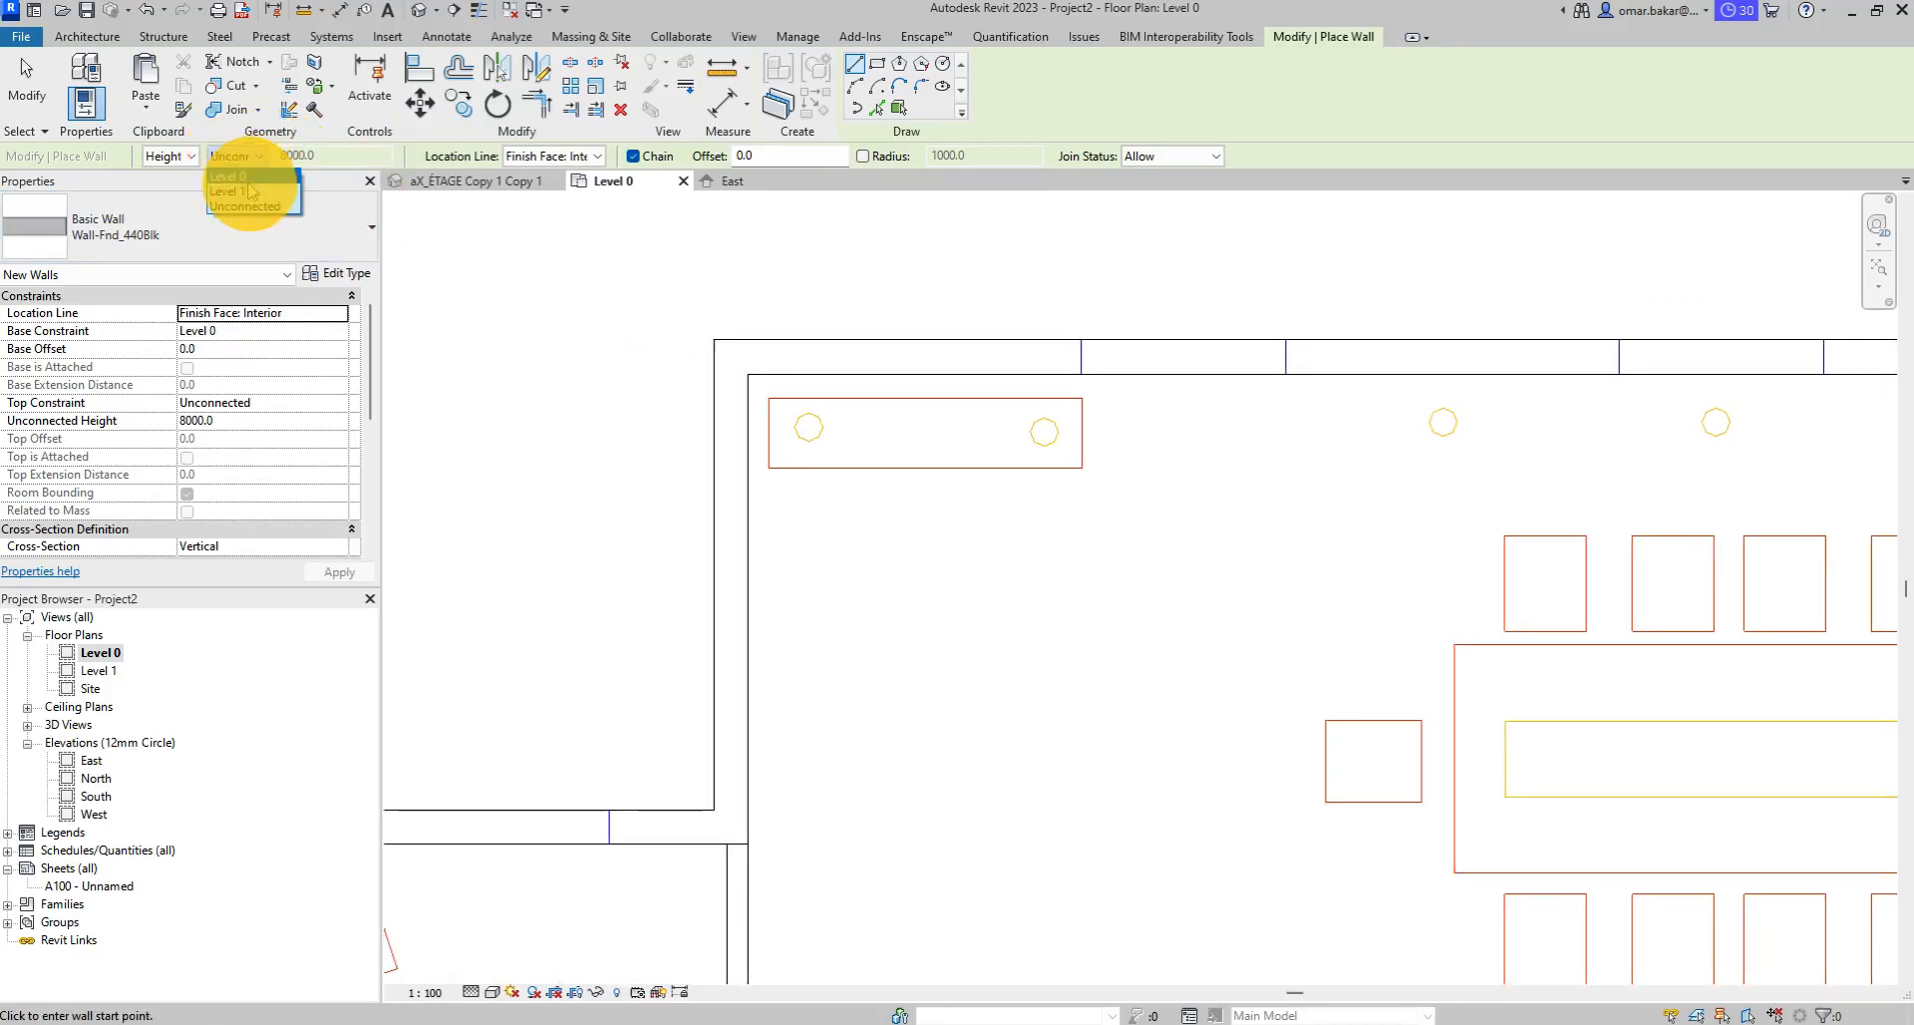
pyautogui.click(235, 189)
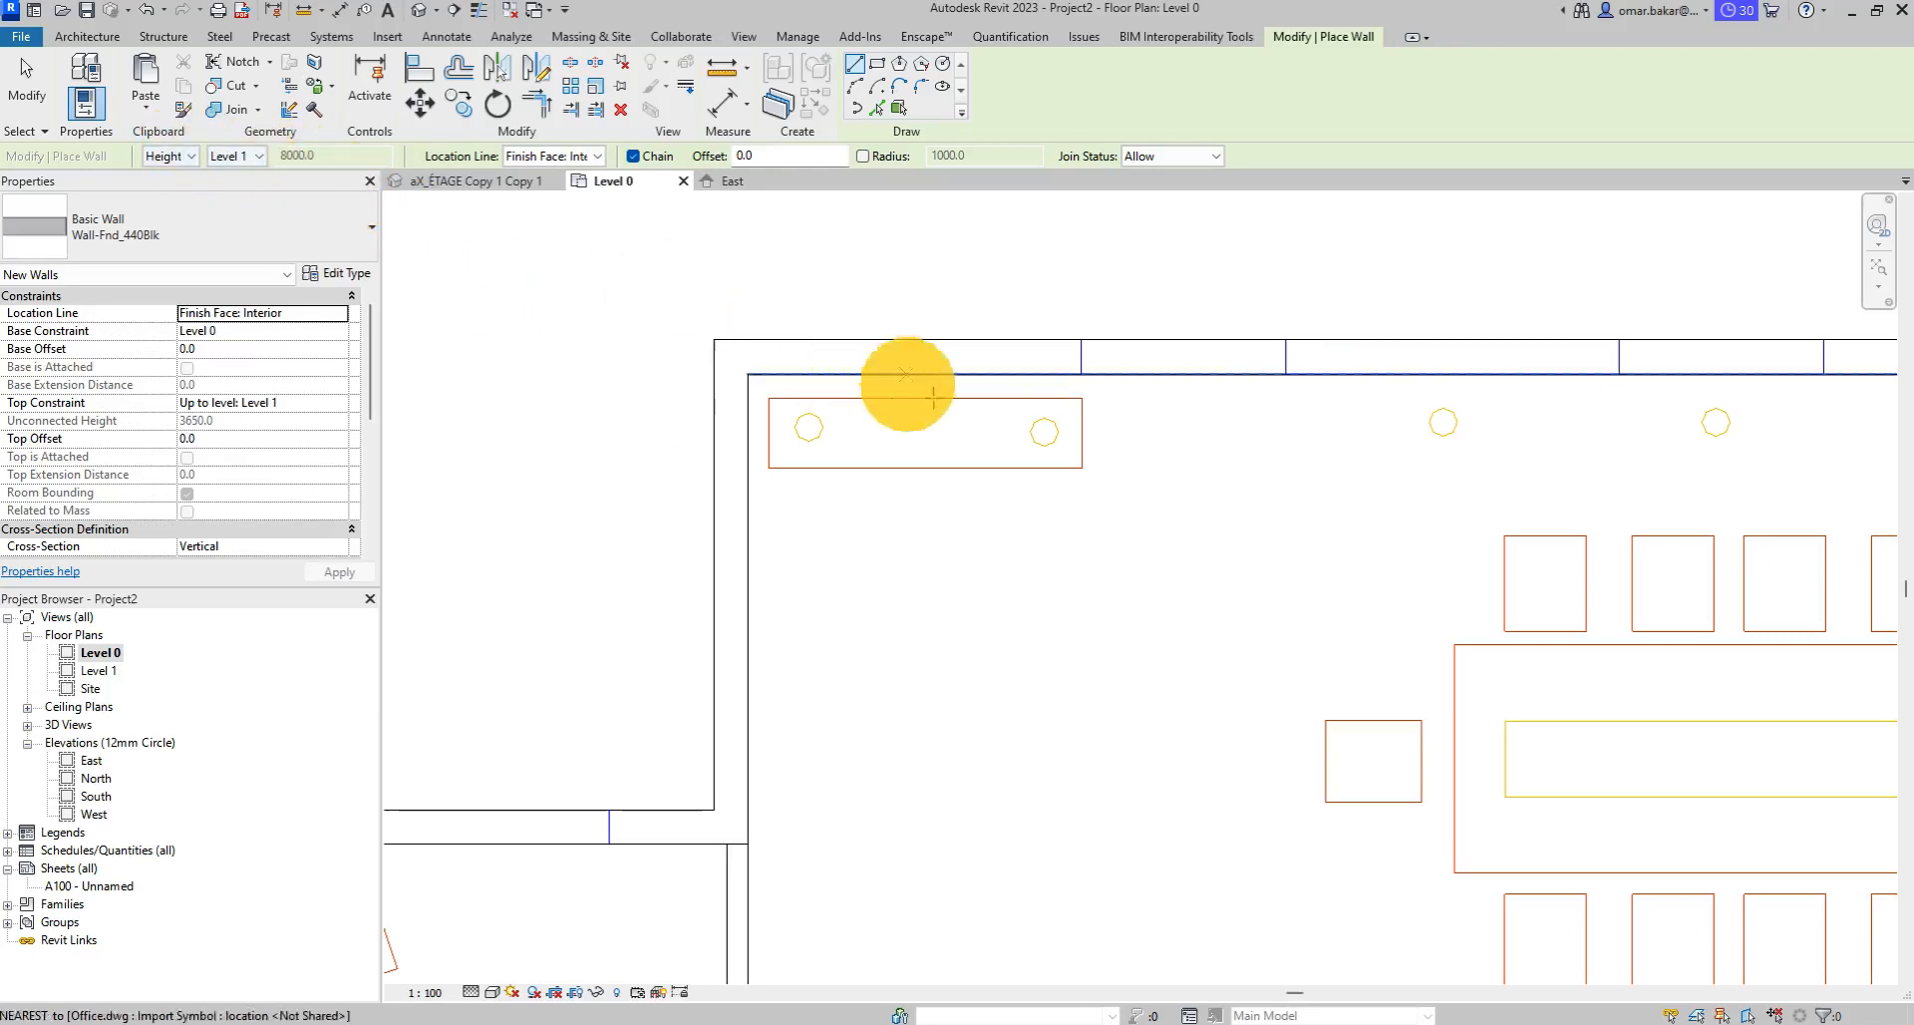
pyautogui.scroll(-2, 968, 421)
pyautogui.moveTo(1153, 449); pyautogui.dragTo(921, 375, button='middle')
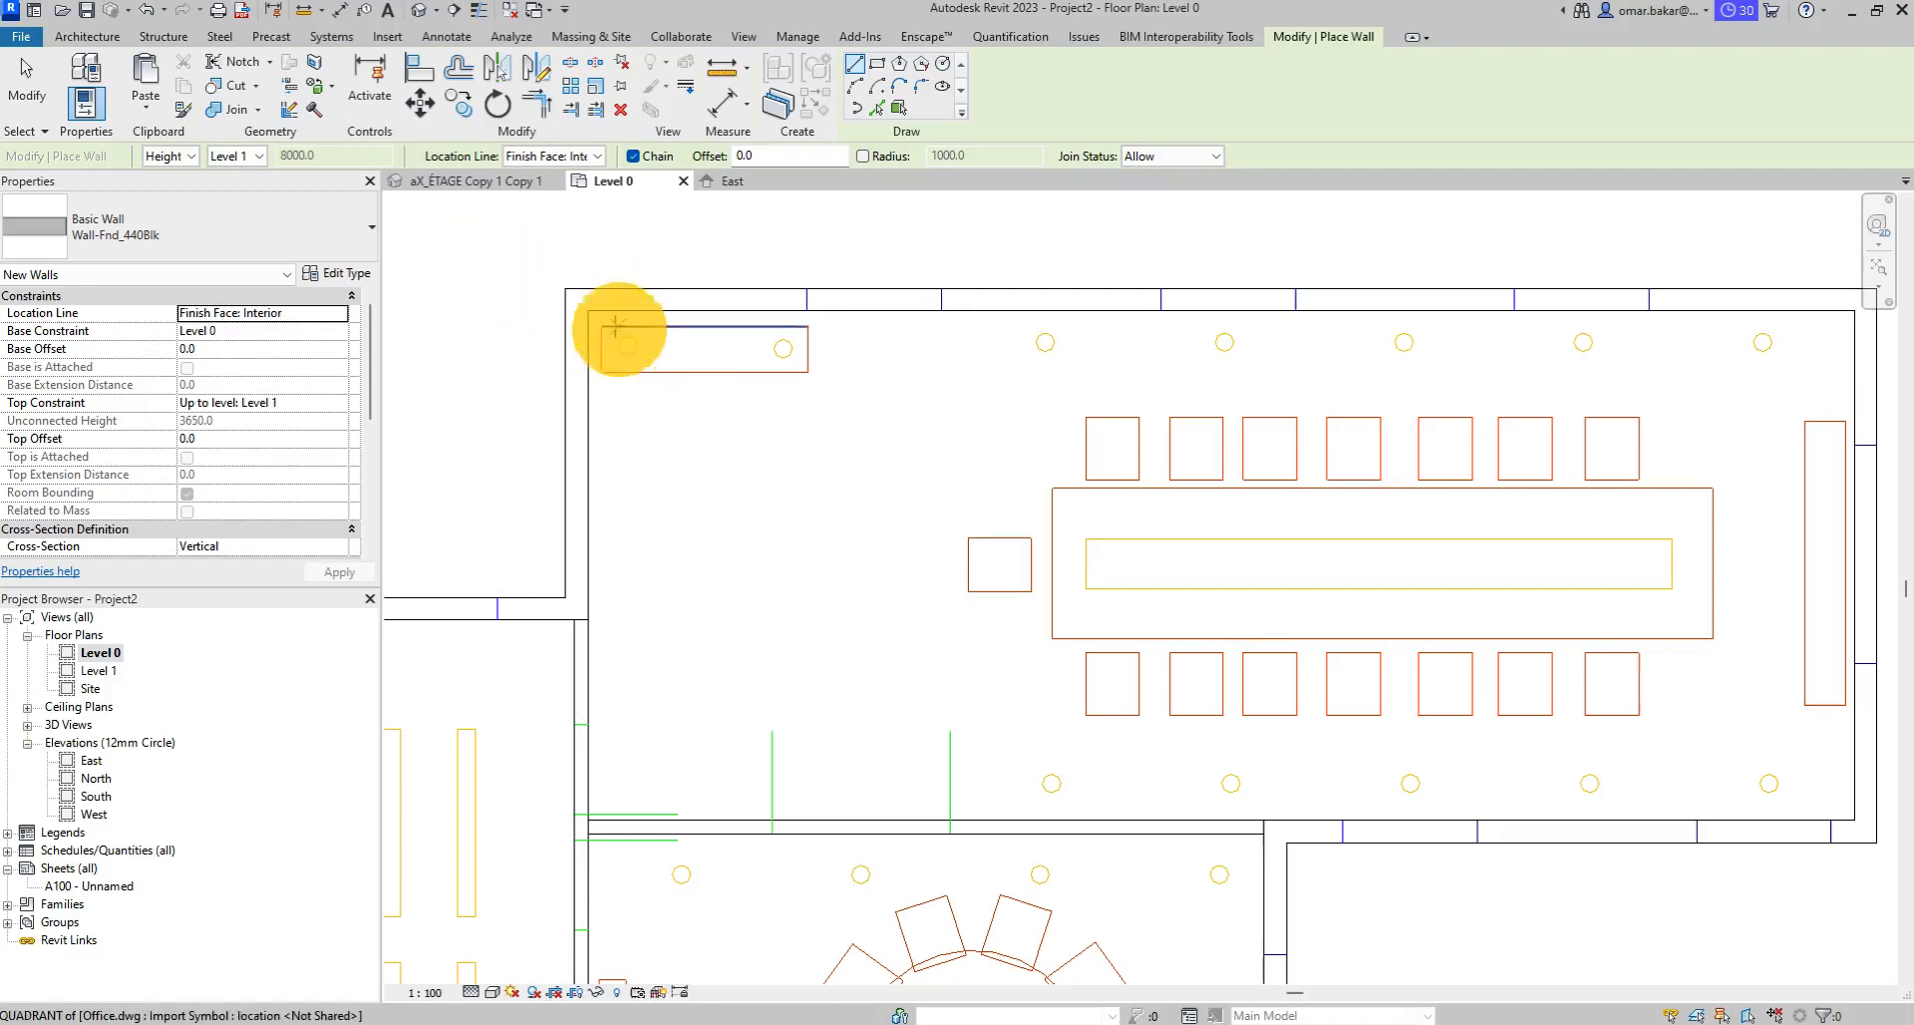
pyautogui.click(589, 309)
pyautogui.scroll(-3, 1415, 372)
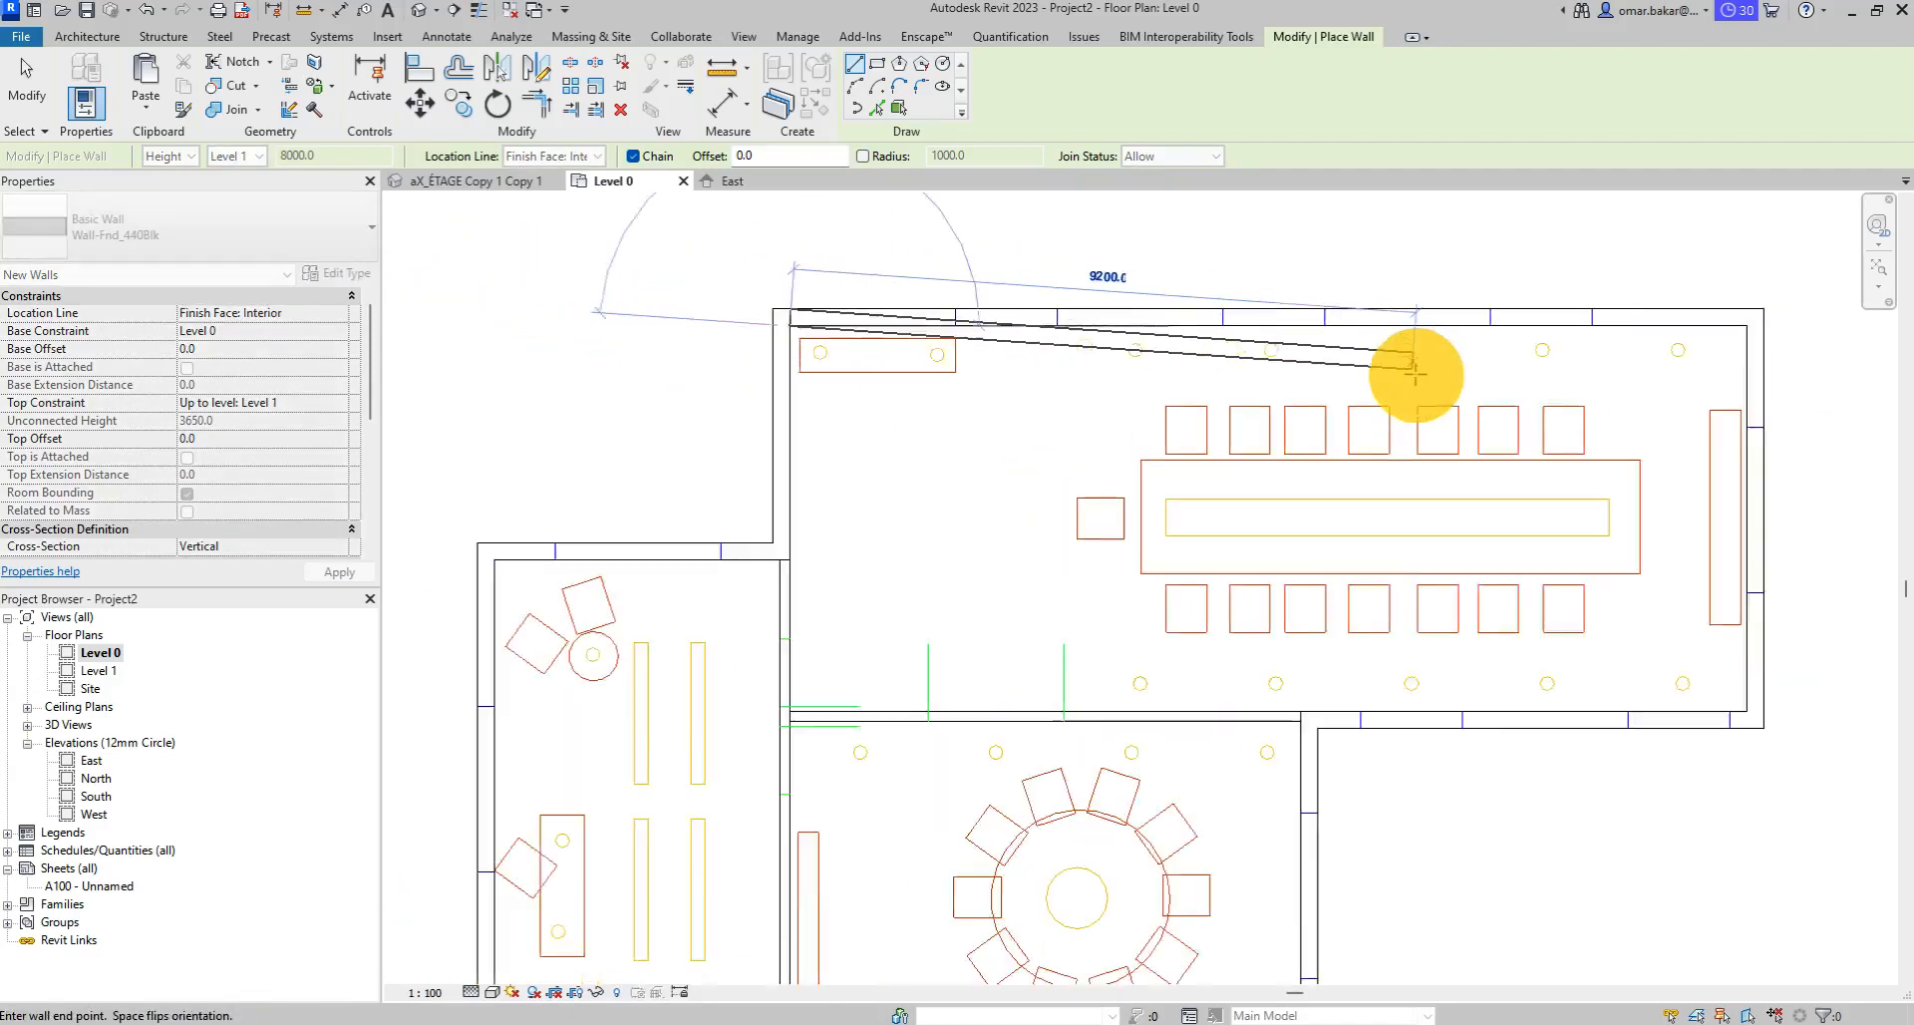
pyautogui.moveTo(1441, 372); pyautogui.dragTo(1229, 368, button='middle')
pyautogui.click(1485, 327)
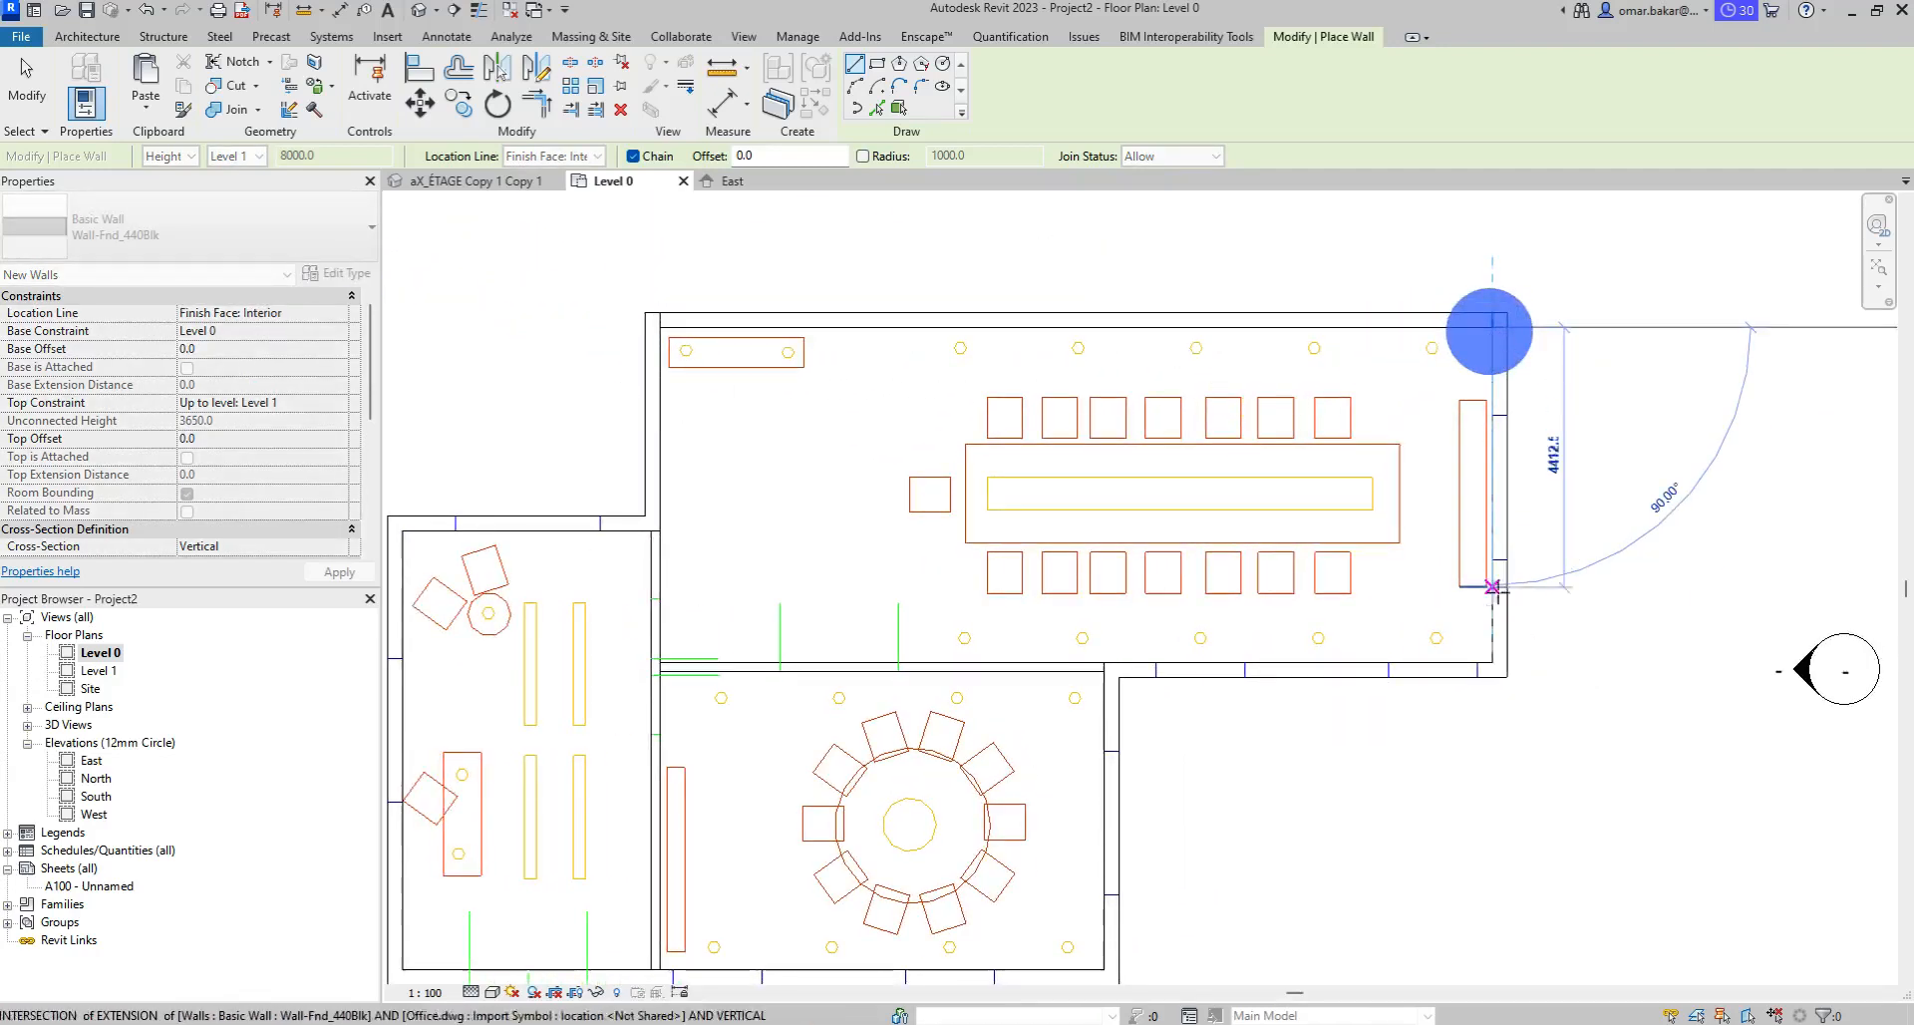
pyautogui.click(1494, 660)
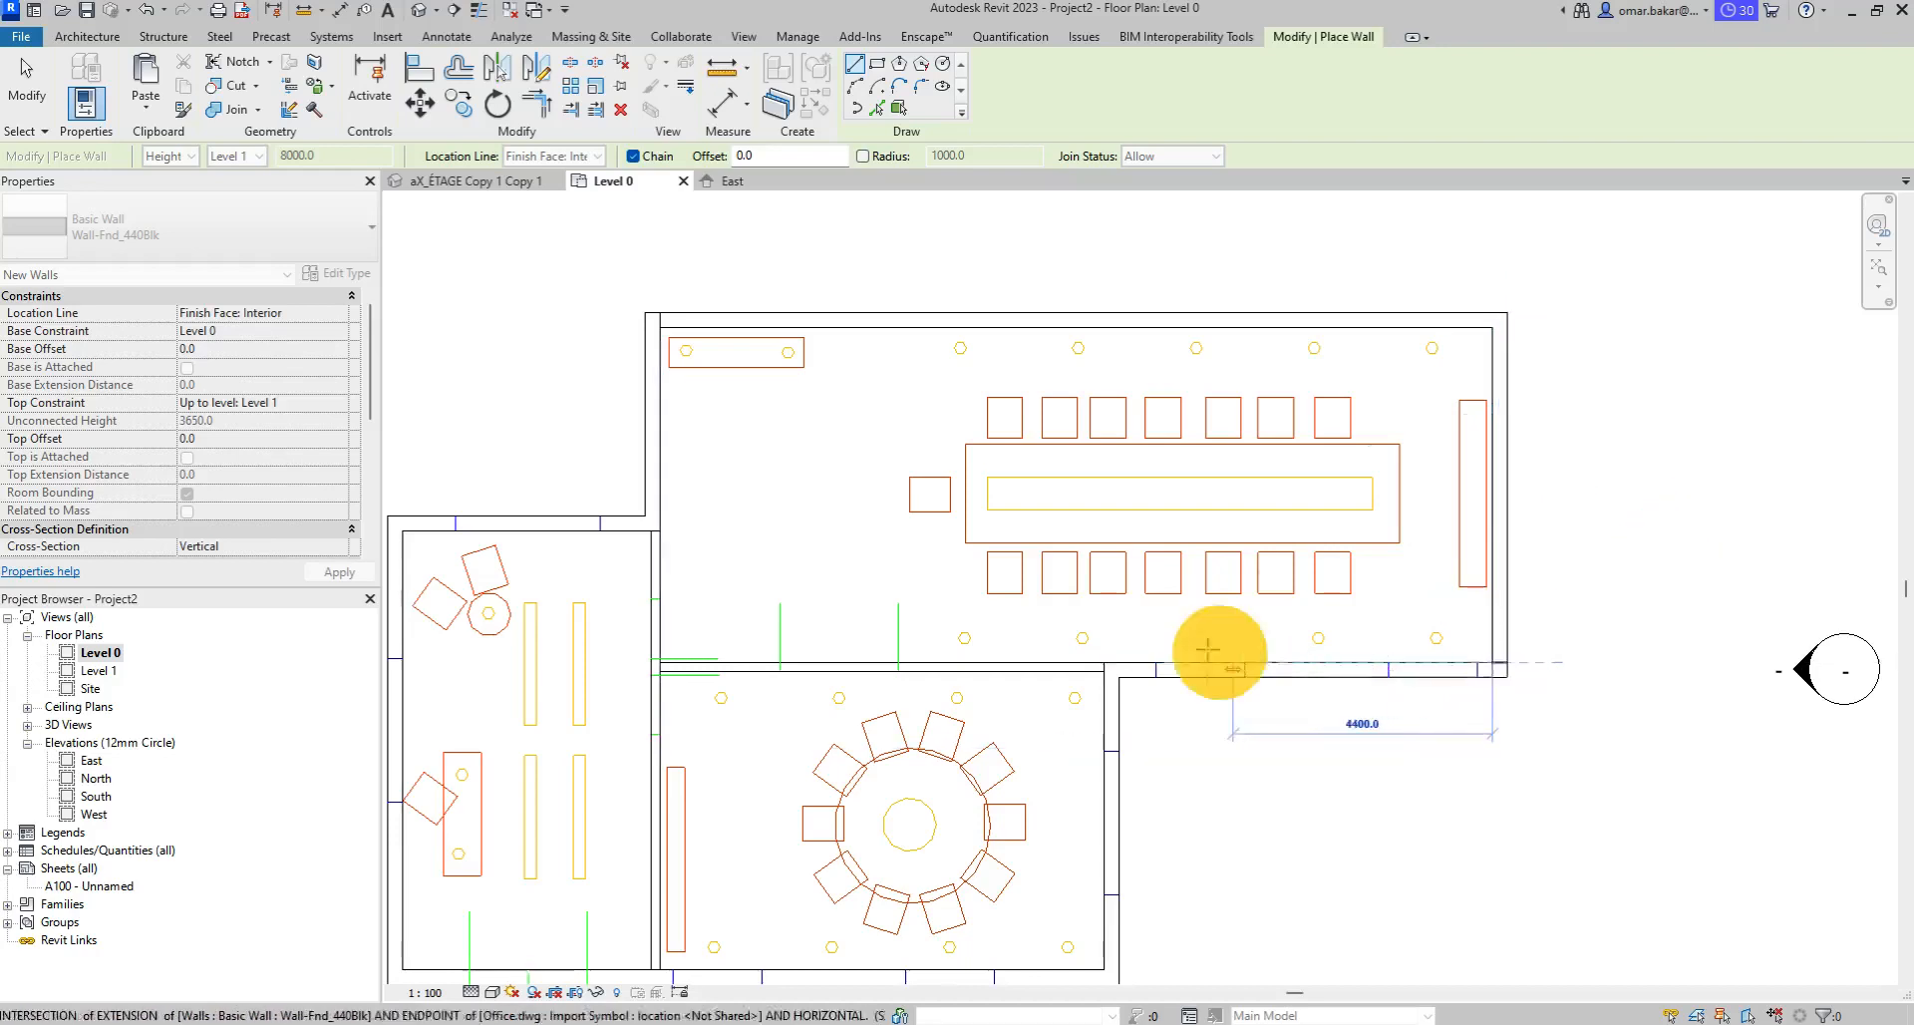
pyautogui.click(1103, 660)
# Continue the exterior wall chain around the round-table room and the west office, closing it at the starting corner.
pyautogui.moveTo(1224, 703); pyautogui.dragTo(1267, 384, button='middle')
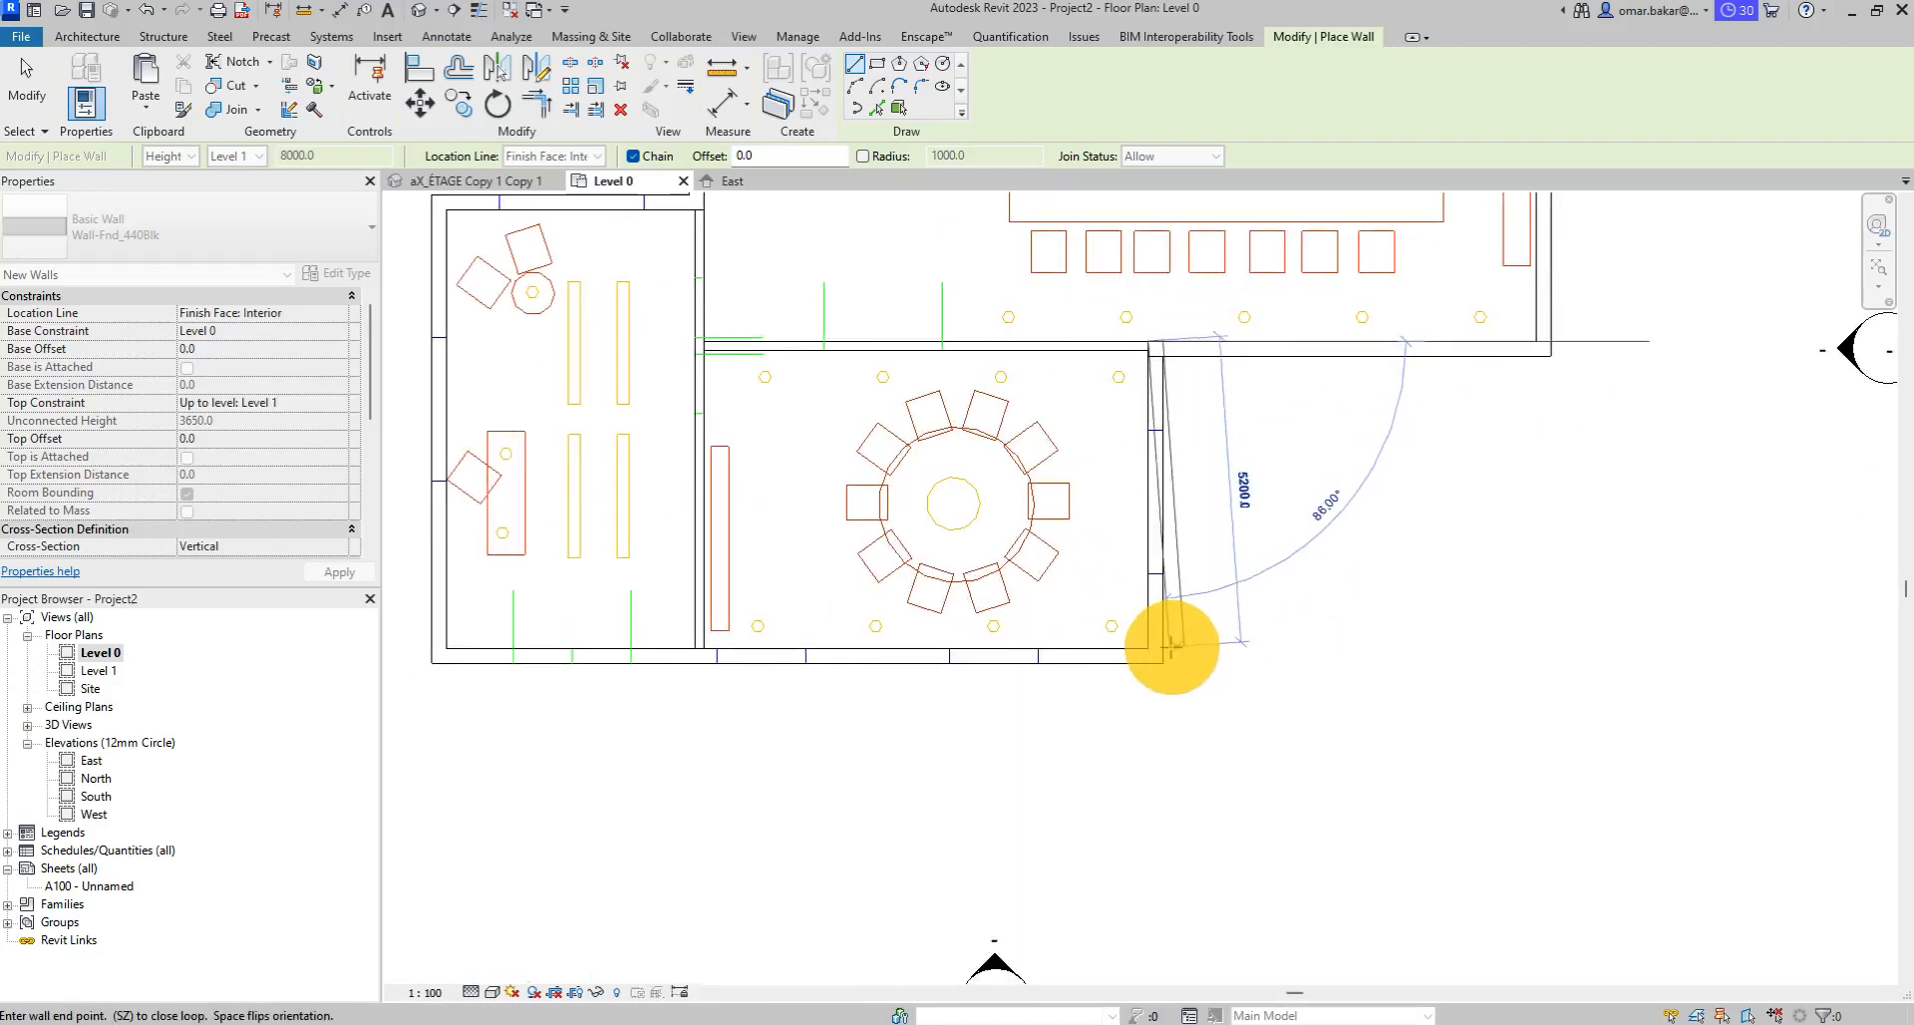
pyautogui.click(1151, 647)
pyautogui.click(447, 647)
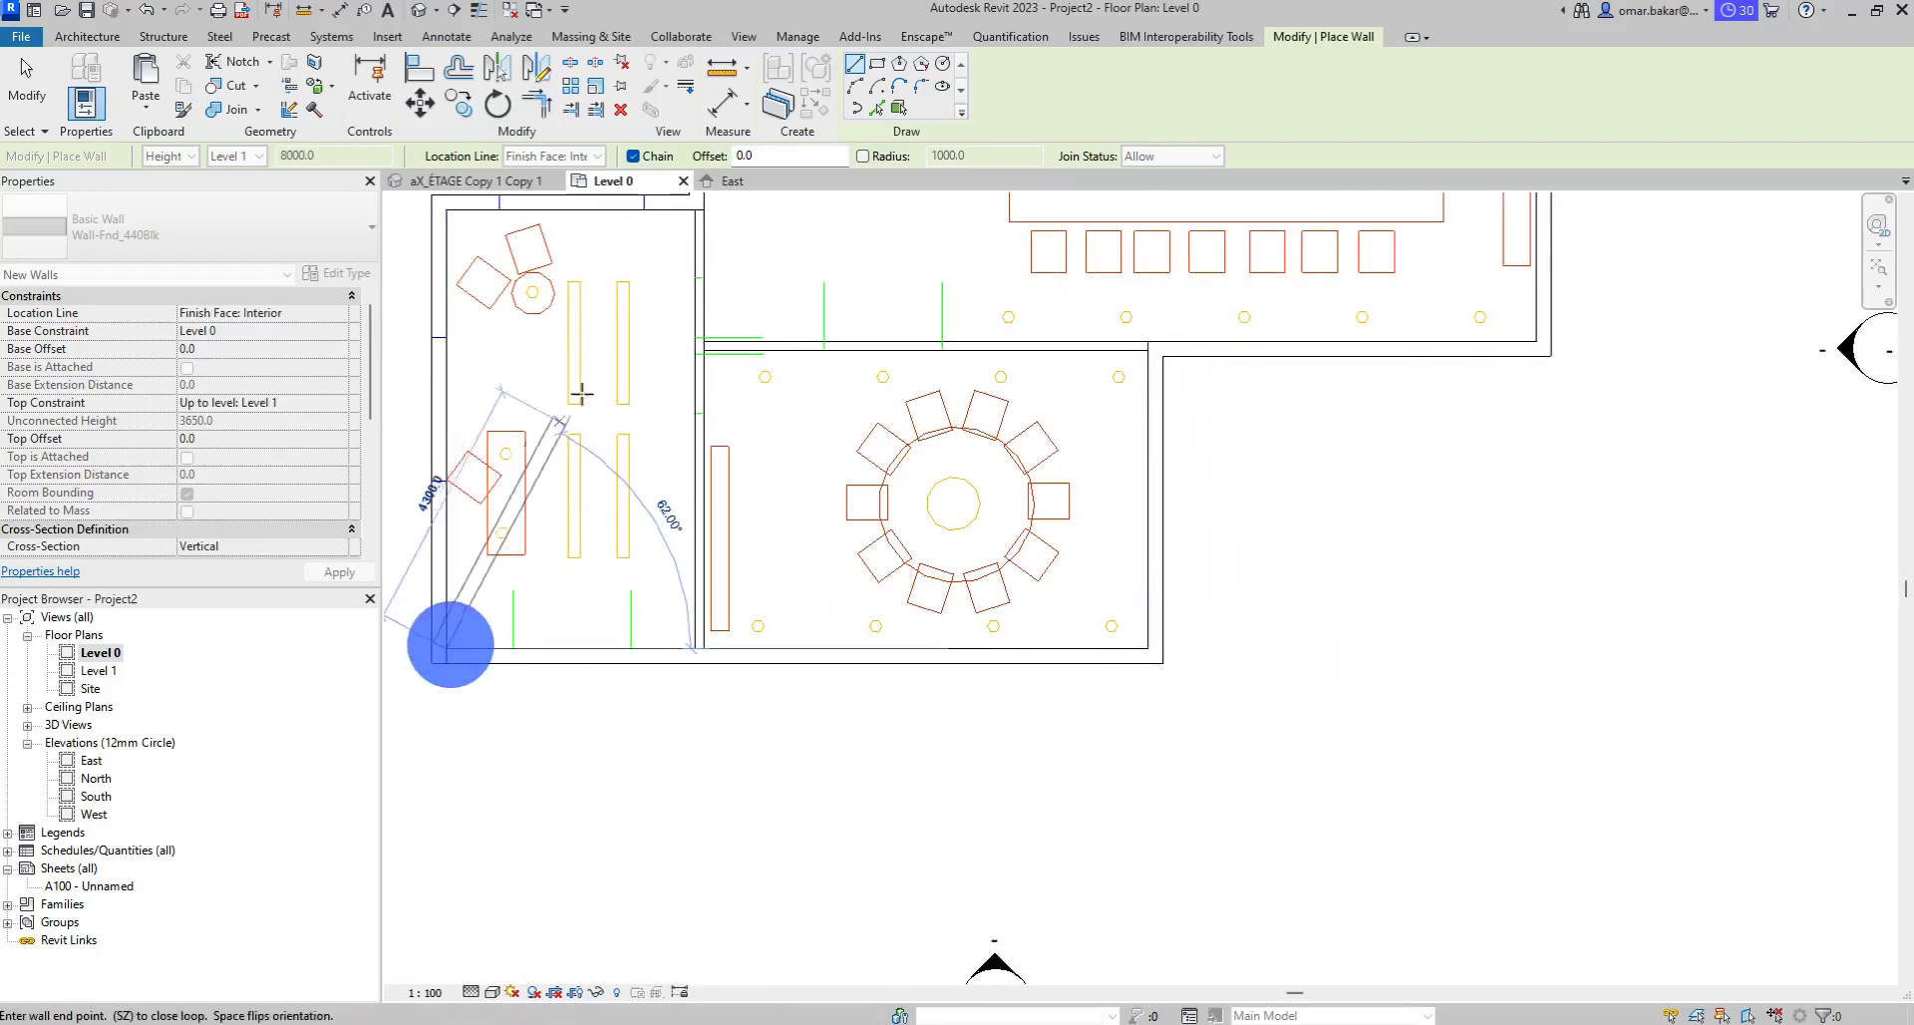
pyautogui.moveTo(580, 386); pyautogui.dragTo(660, 676, button='middle')
pyautogui.click(534, 501)
pyautogui.click(783, 500)
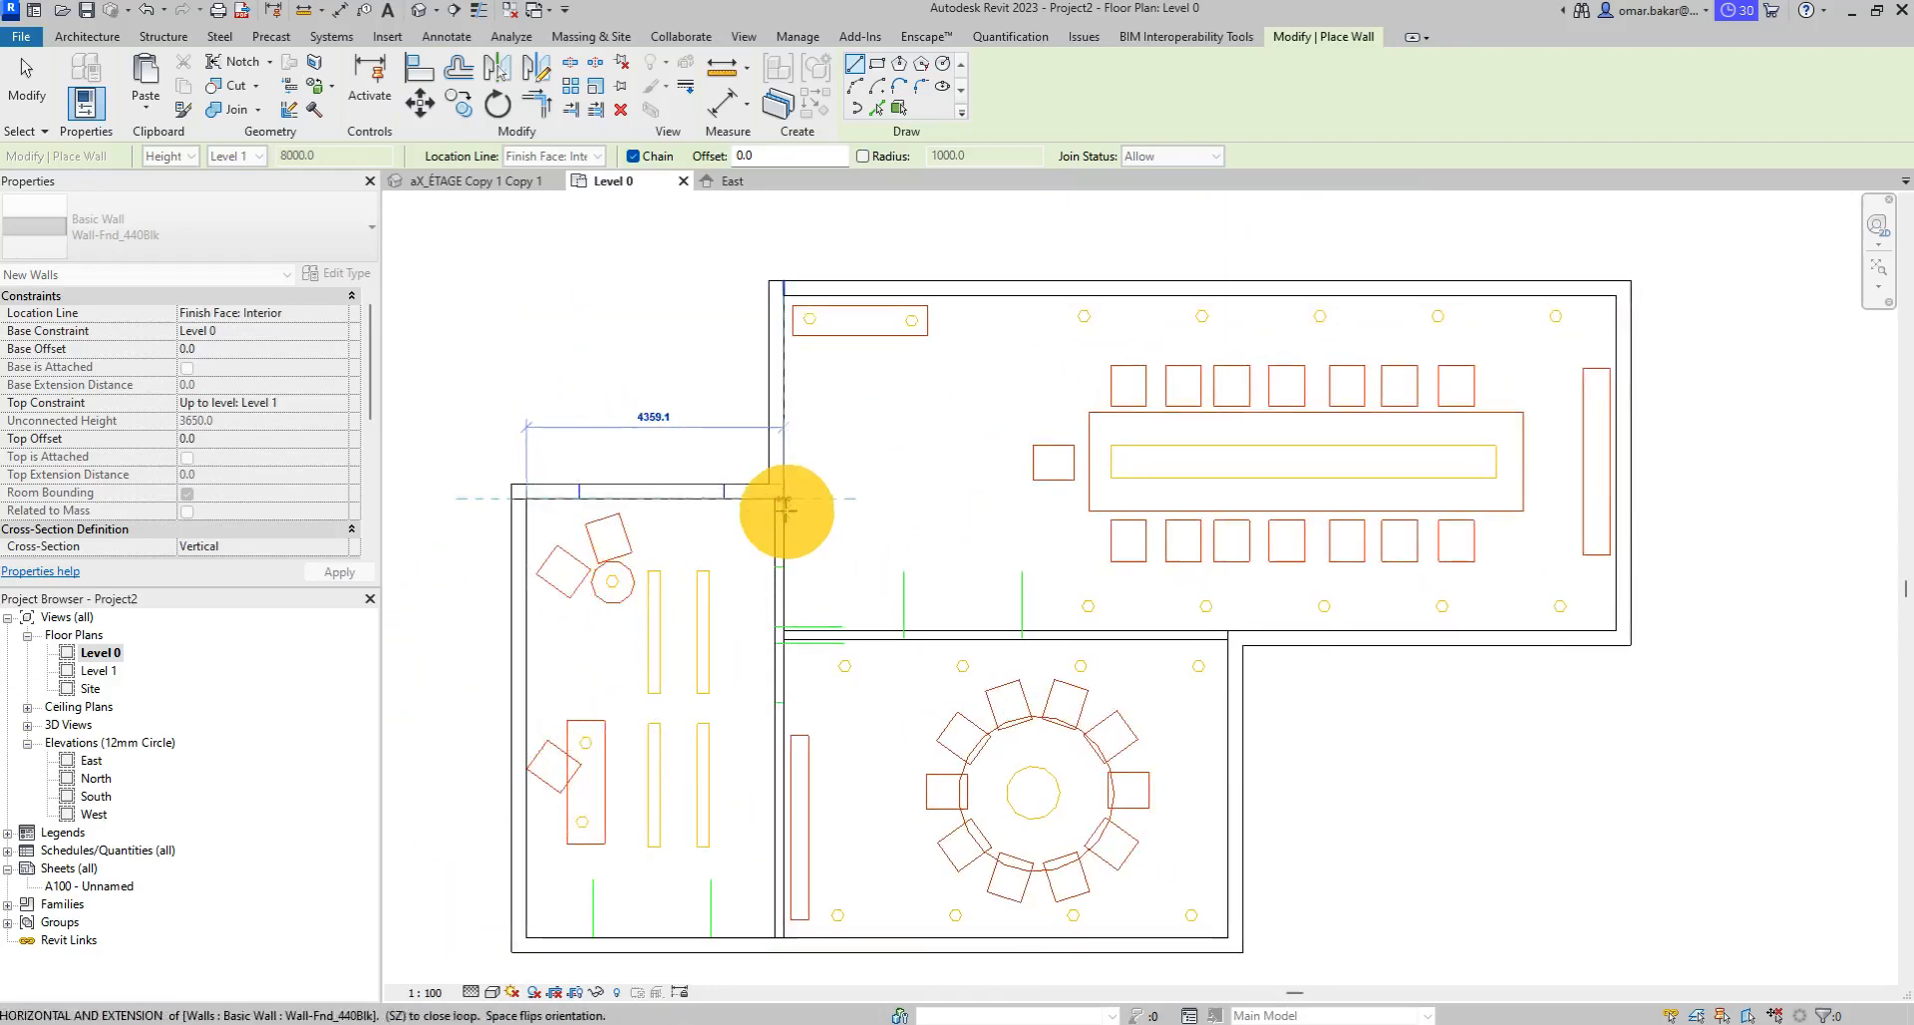
pyautogui.click(785, 296)
pyautogui.click(785, 296)
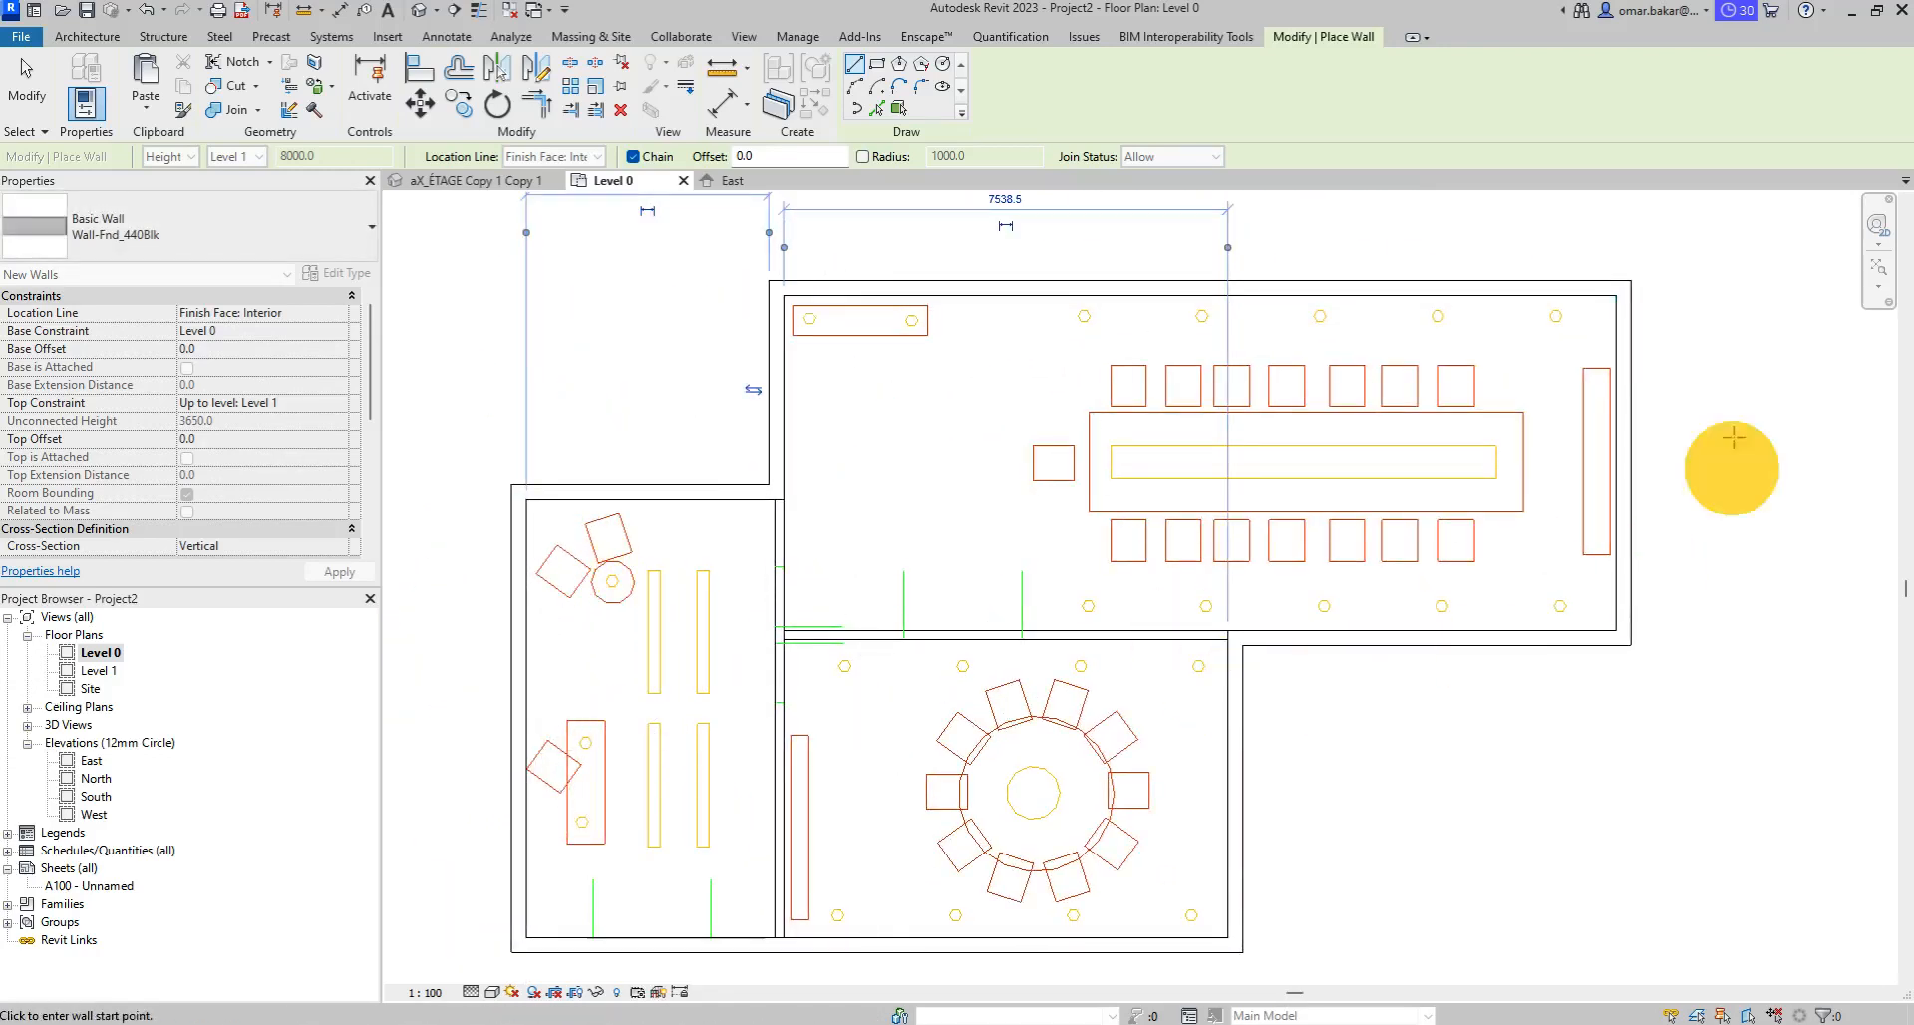
# Measure the thickness of the interior partition between the two meeting rooms on the imported plan.
pyautogui.scroll(-1, 1431, 483)
pyautogui.scroll(1, 1311, 568)
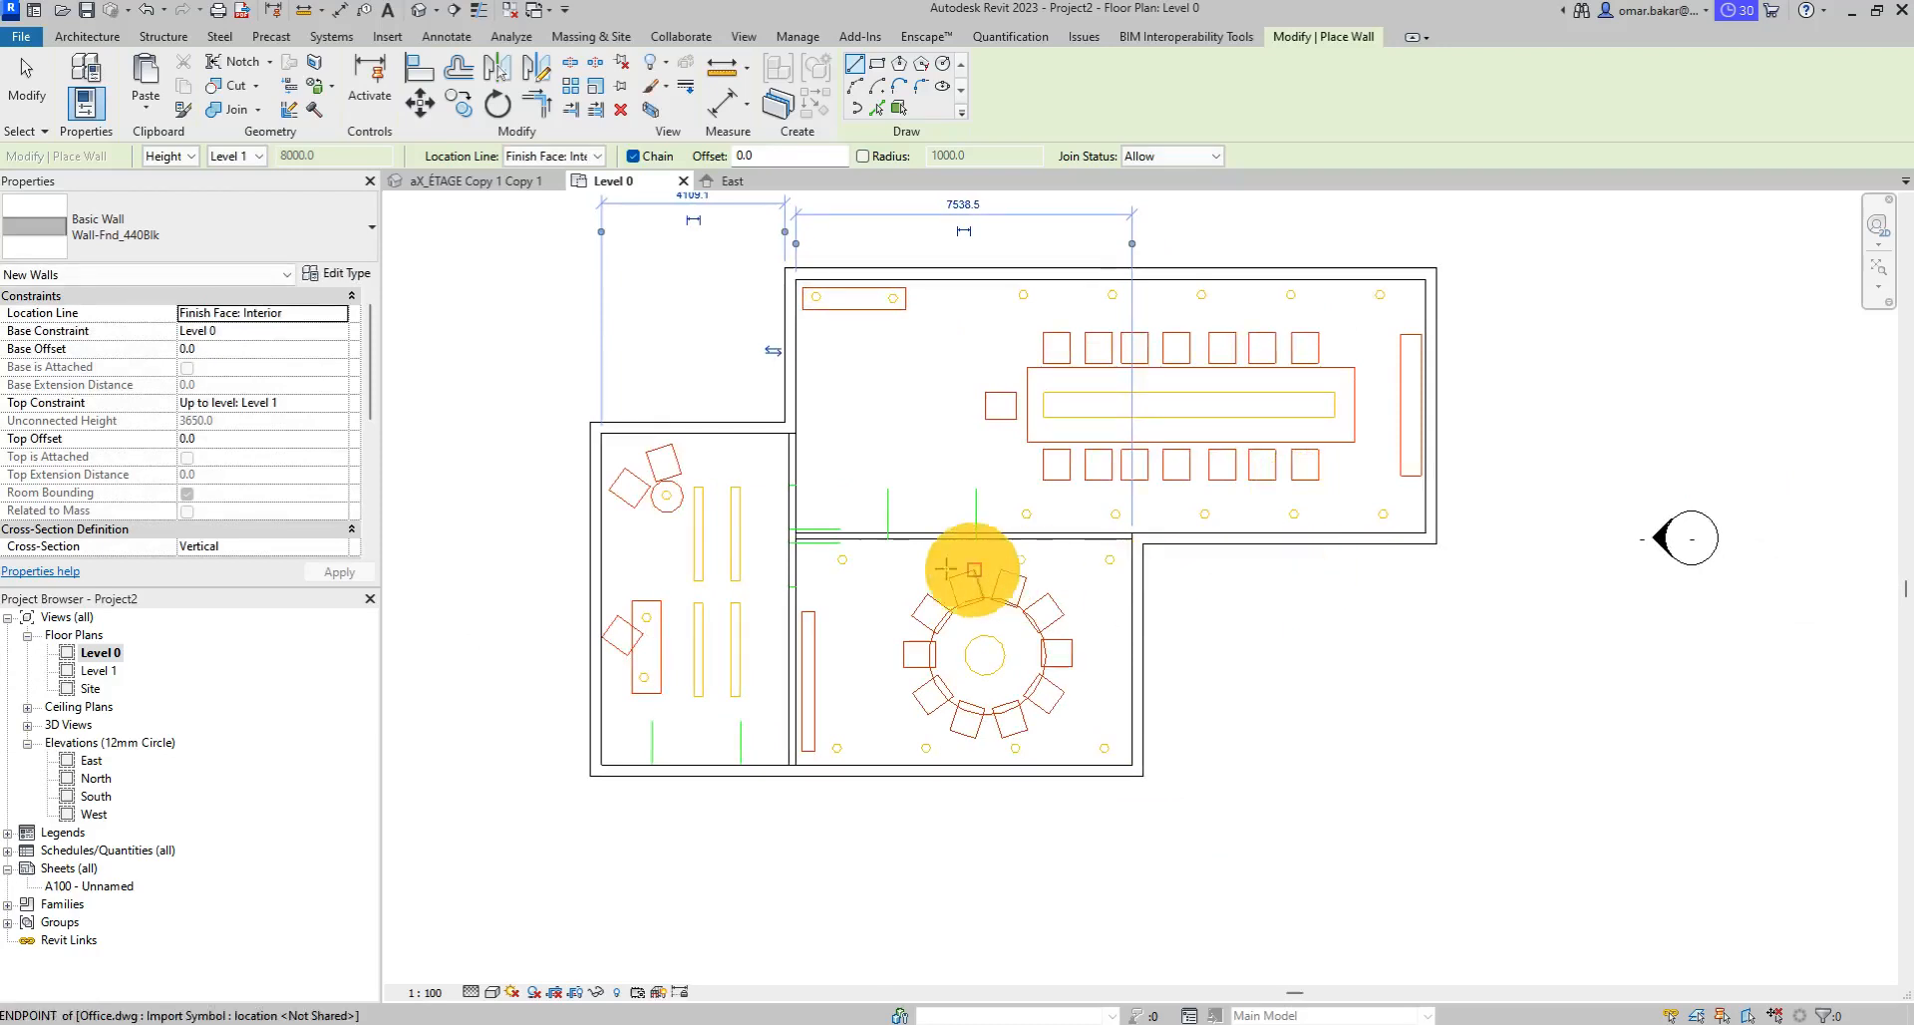
pyautogui.scroll(4, 768, 513)
pyautogui.scroll(1, 804, 521)
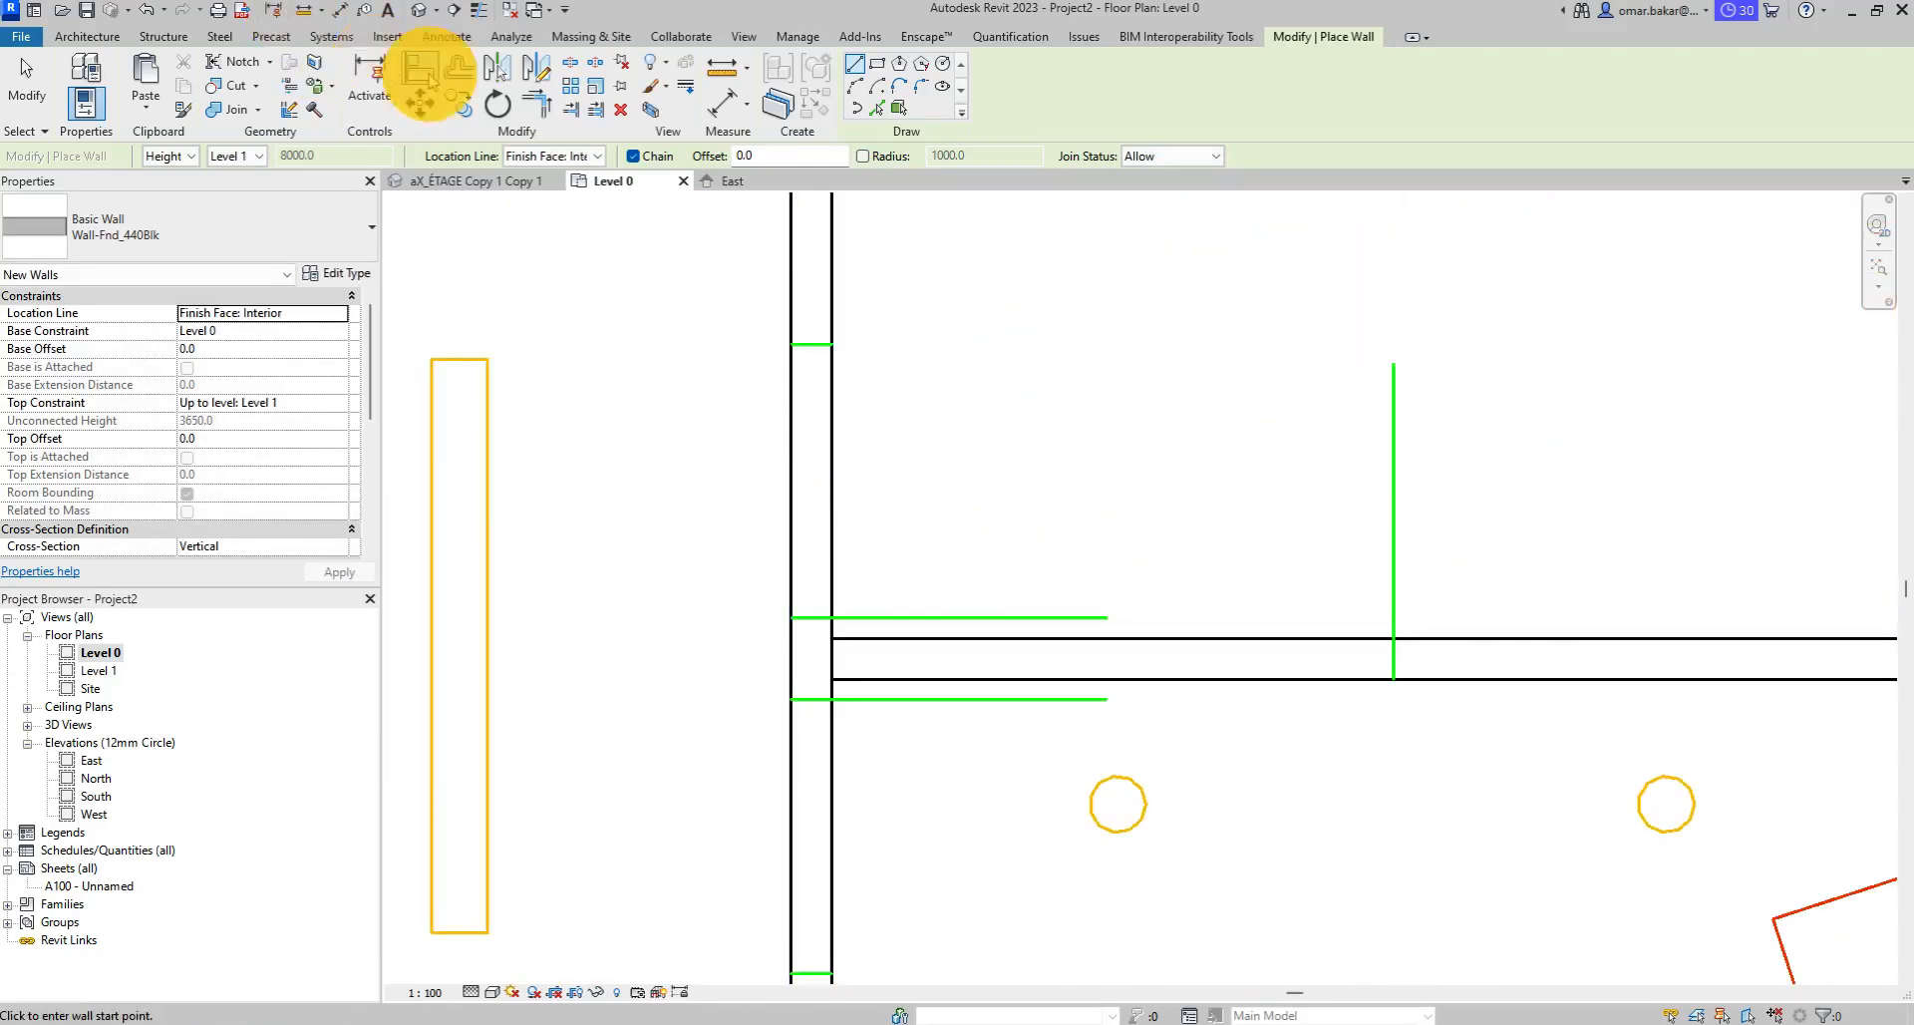
pyautogui.click(720, 75)
pyautogui.click(833, 639)
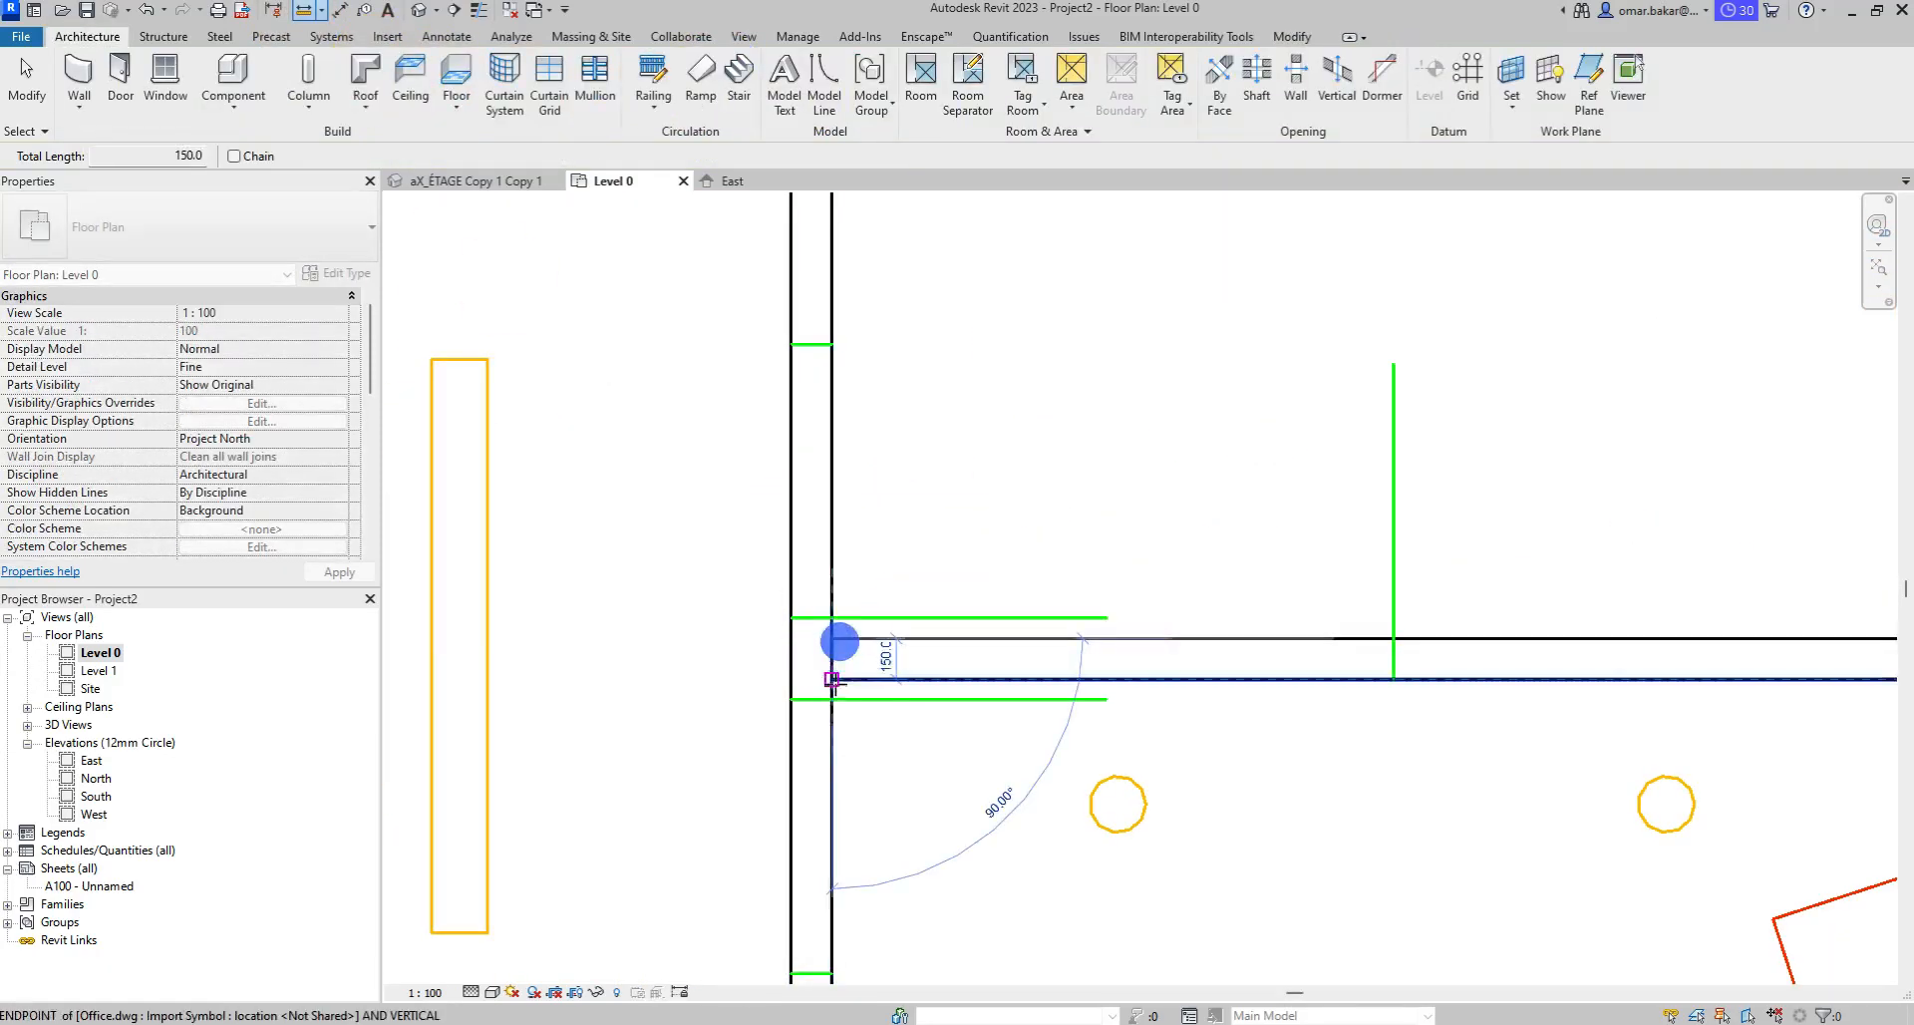
pyautogui.click(832, 681)
pyautogui.press('Escape')
pyautogui.press('Escape')
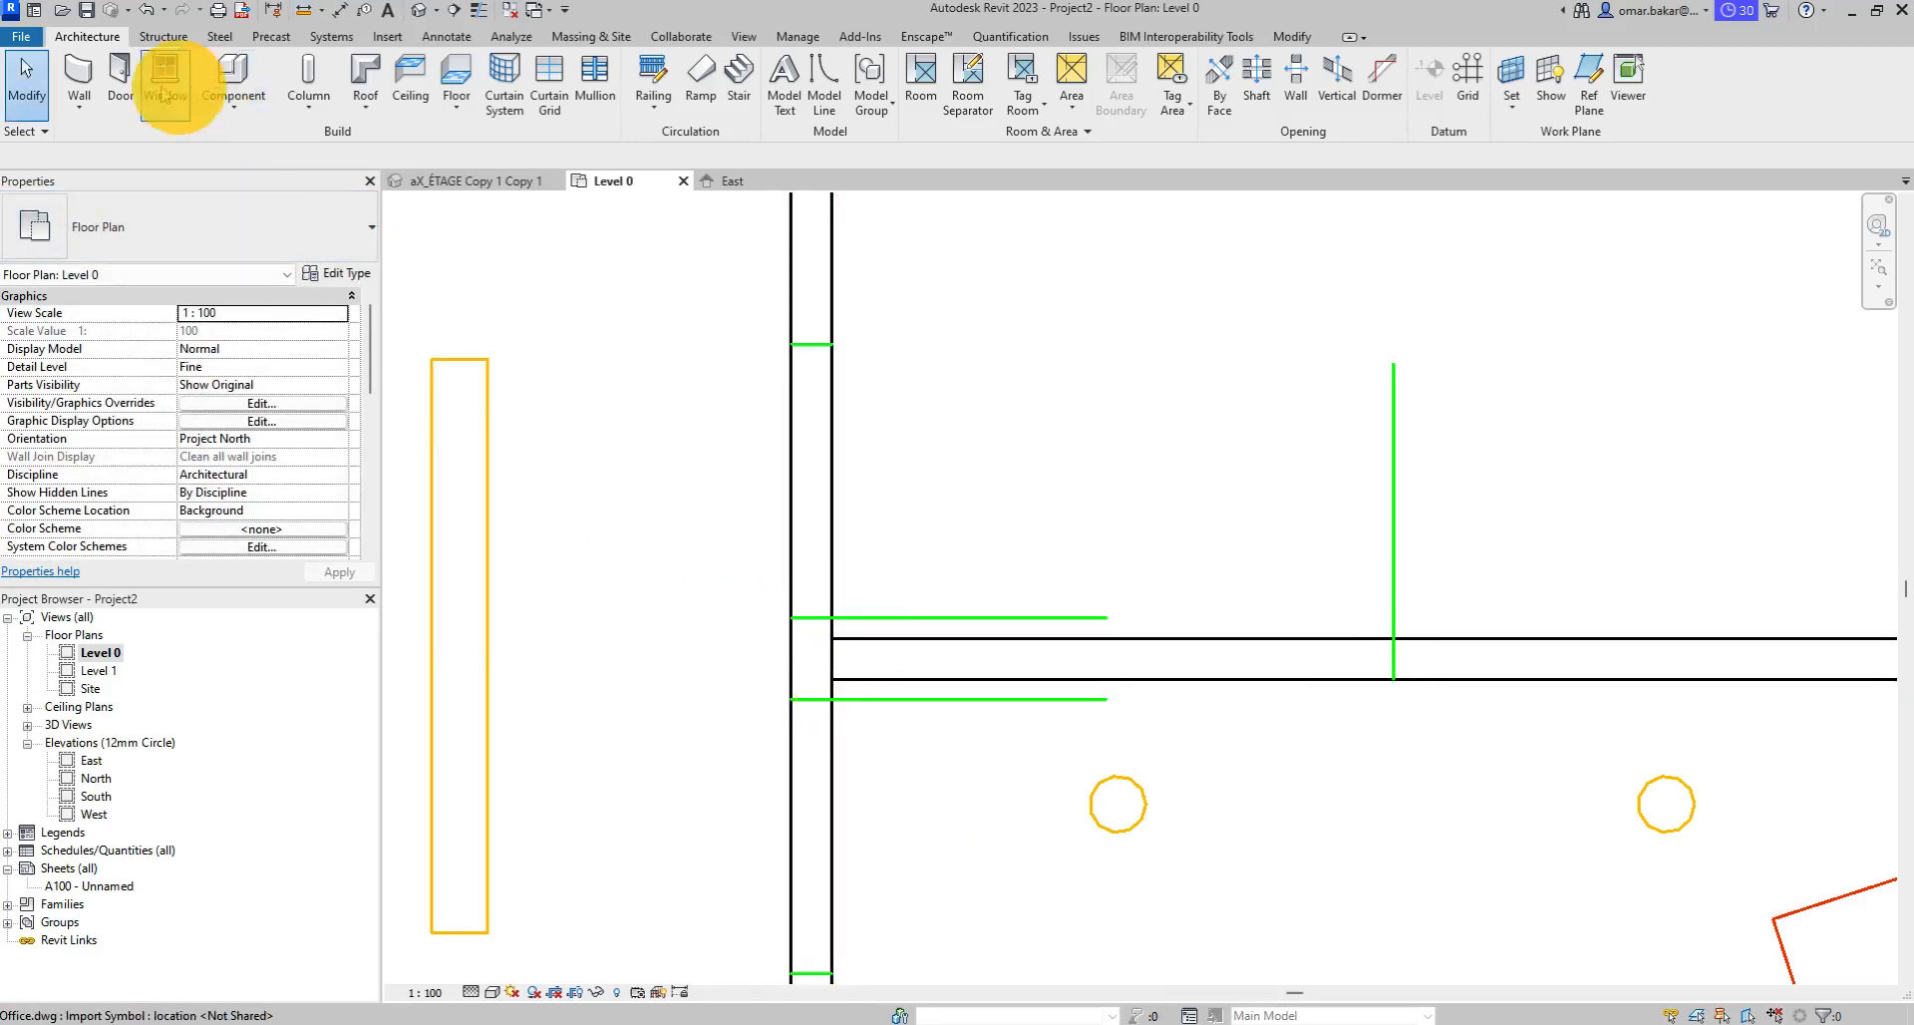
# Try to rename the Wall-Fnd_440Blk wall type as T01_Mur ext.
pyautogui.click(79, 75)
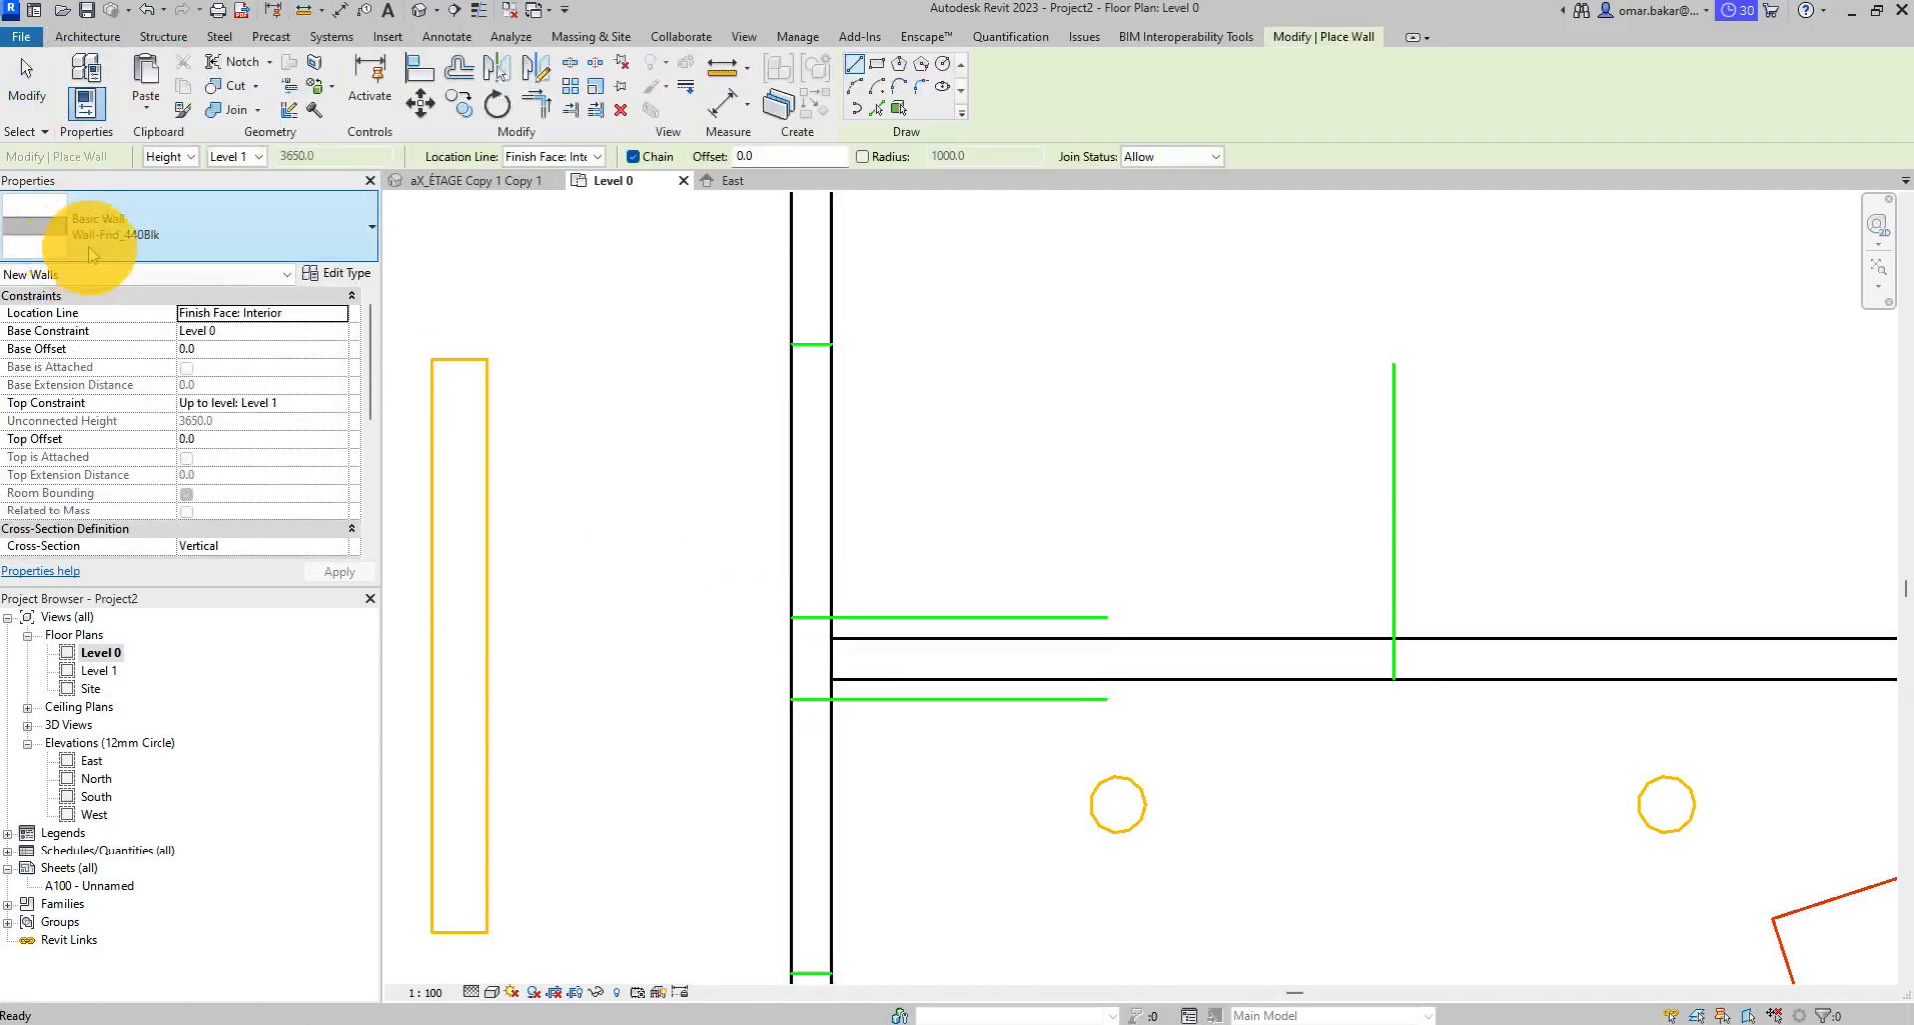
pyautogui.click(348, 279)
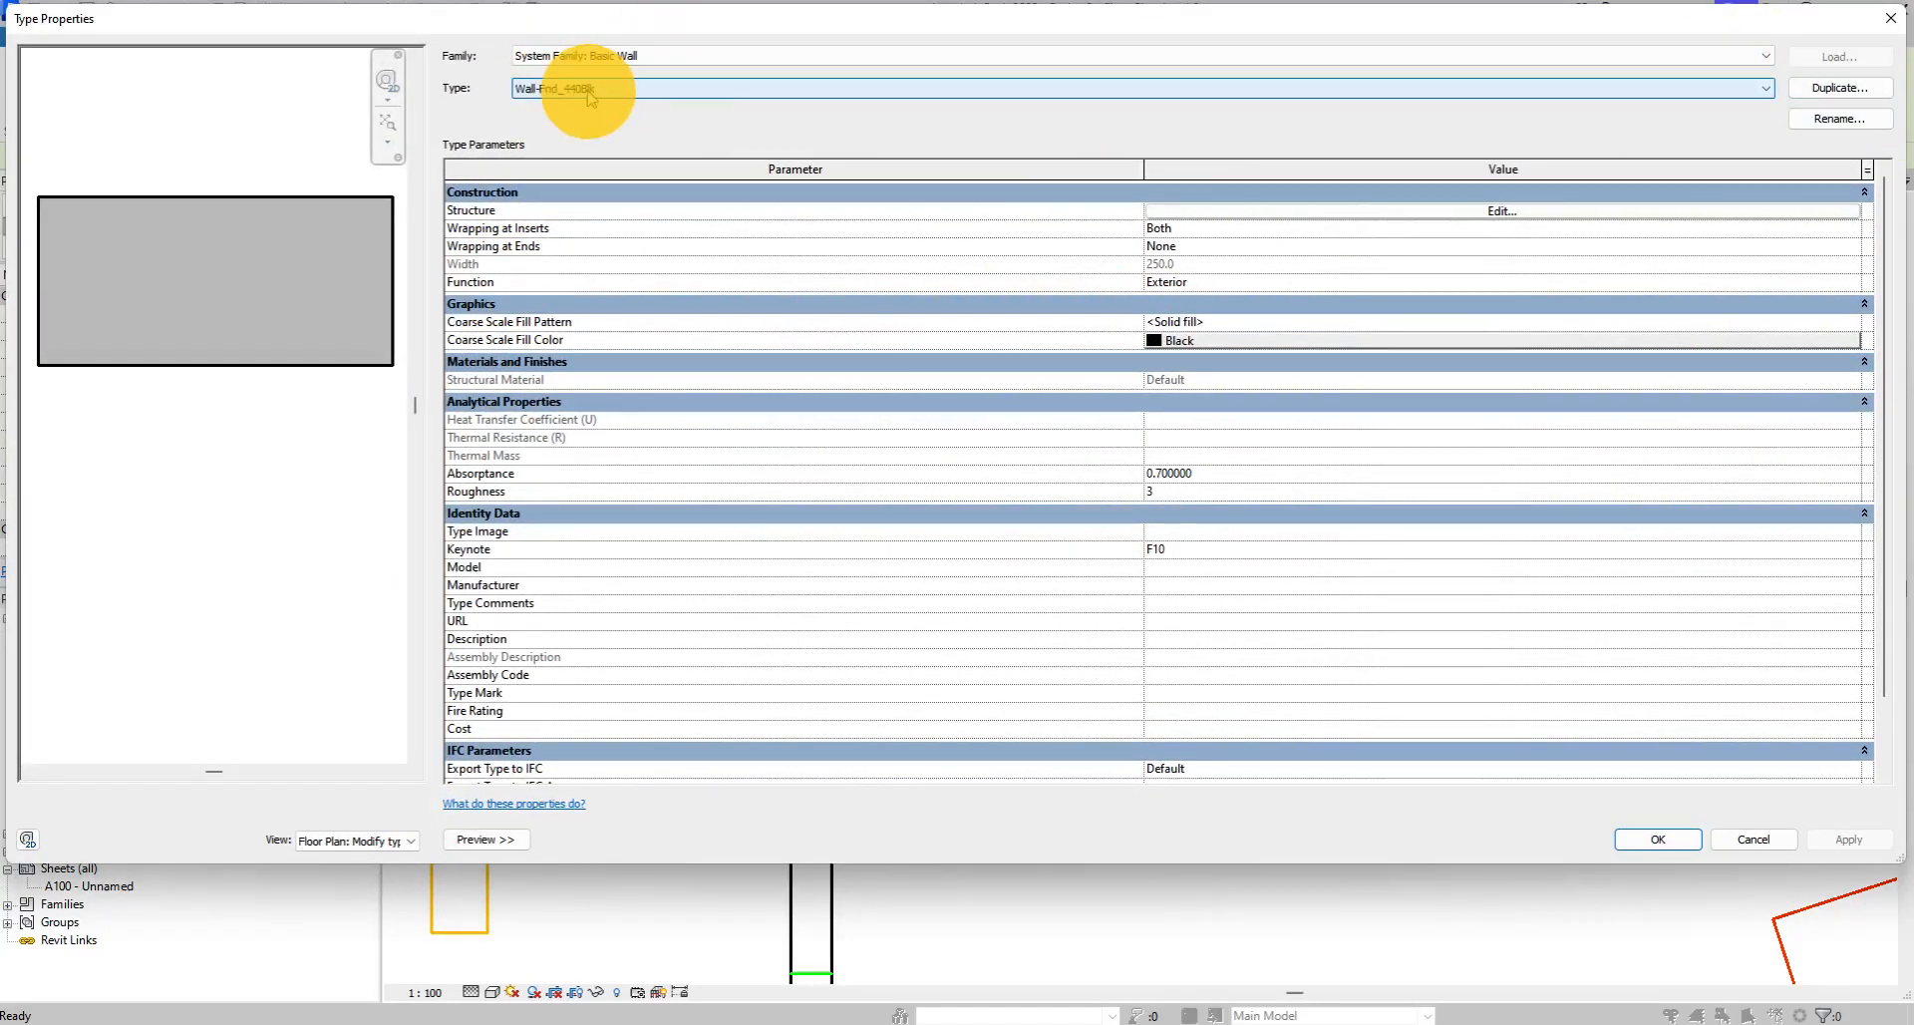
pyautogui.click(1837, 118)
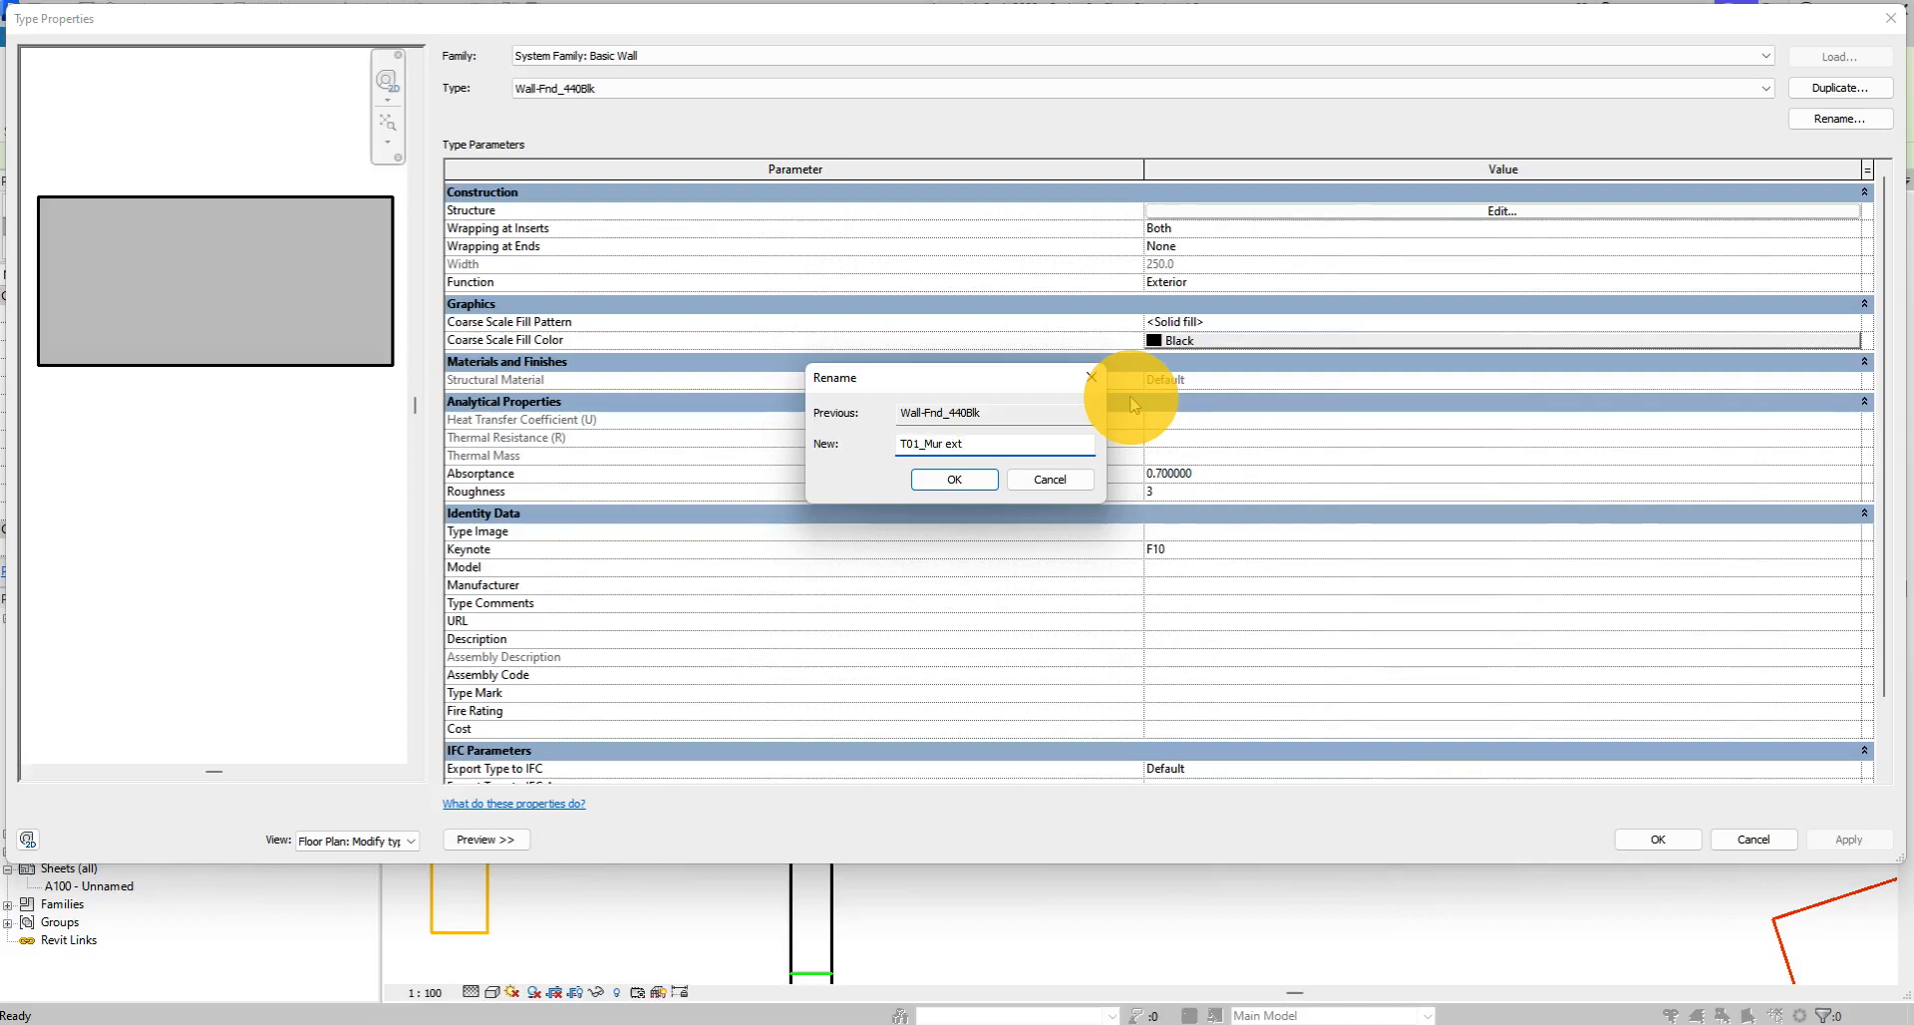
pyautogui.press('Return')
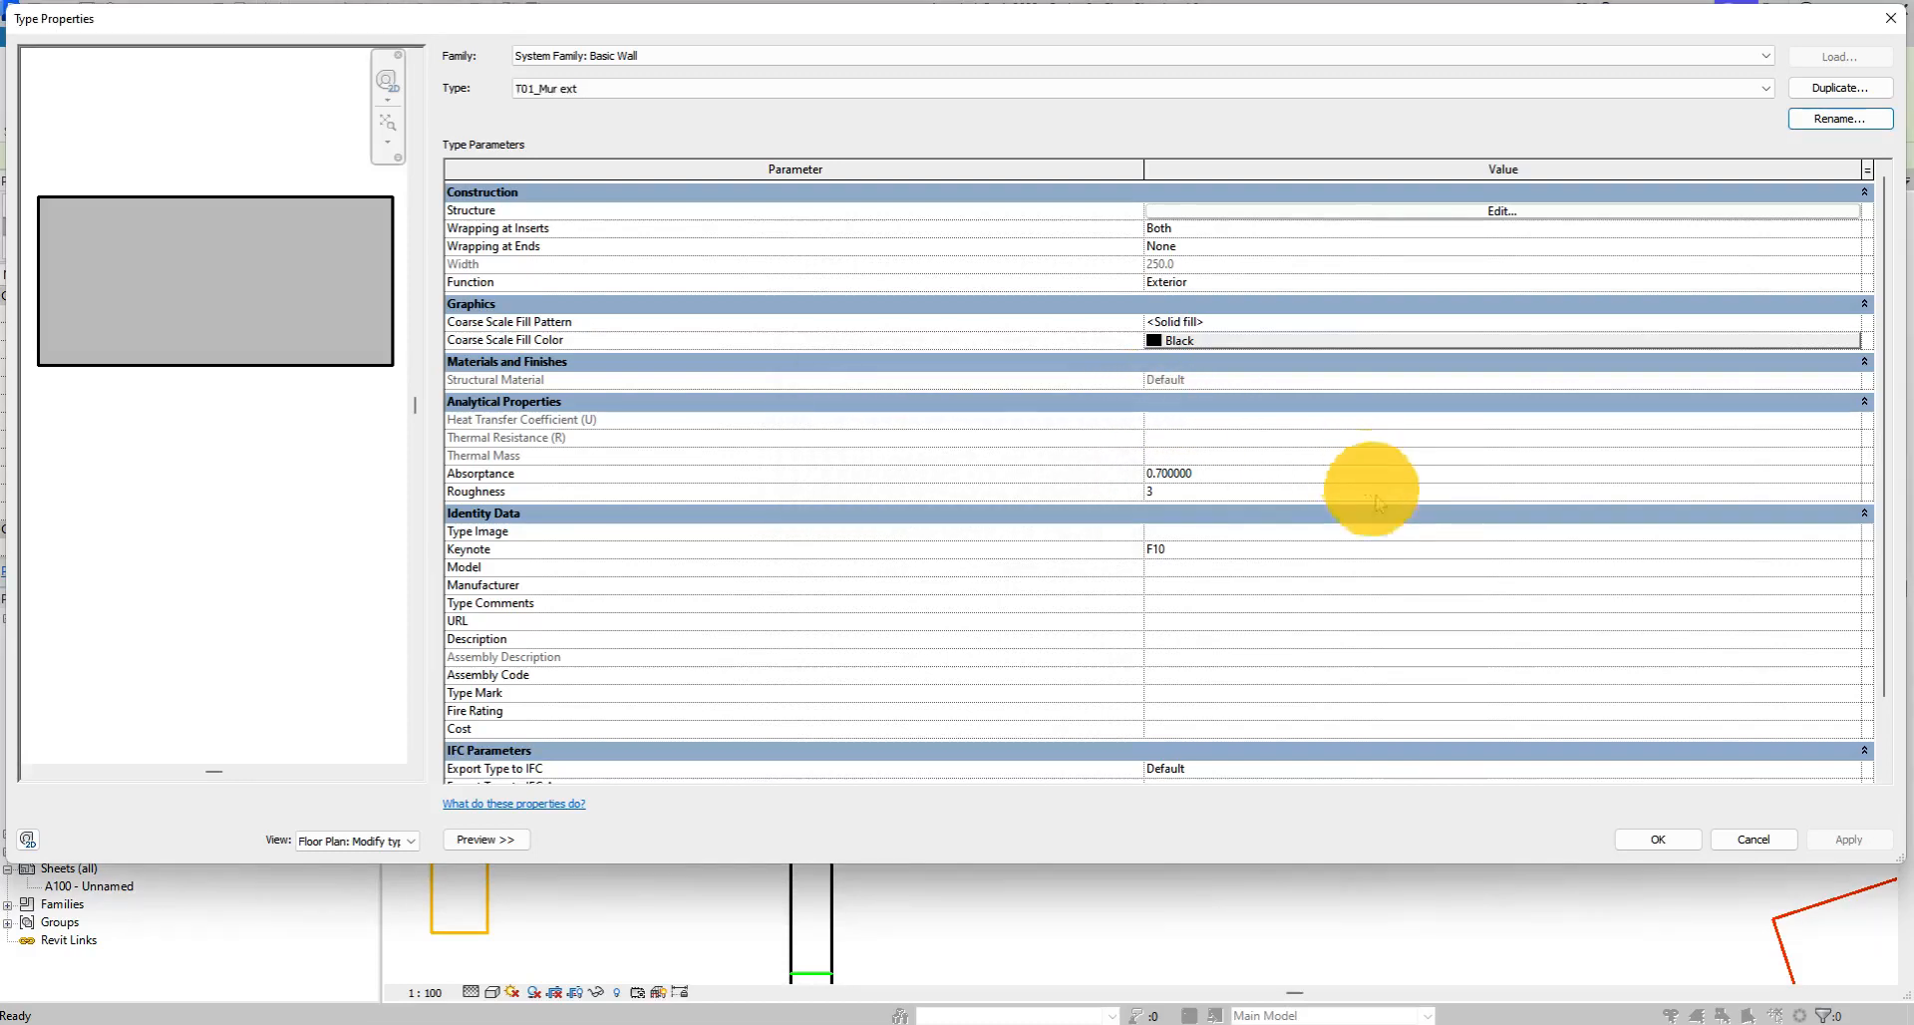
pyautogui.click(1753, 841)
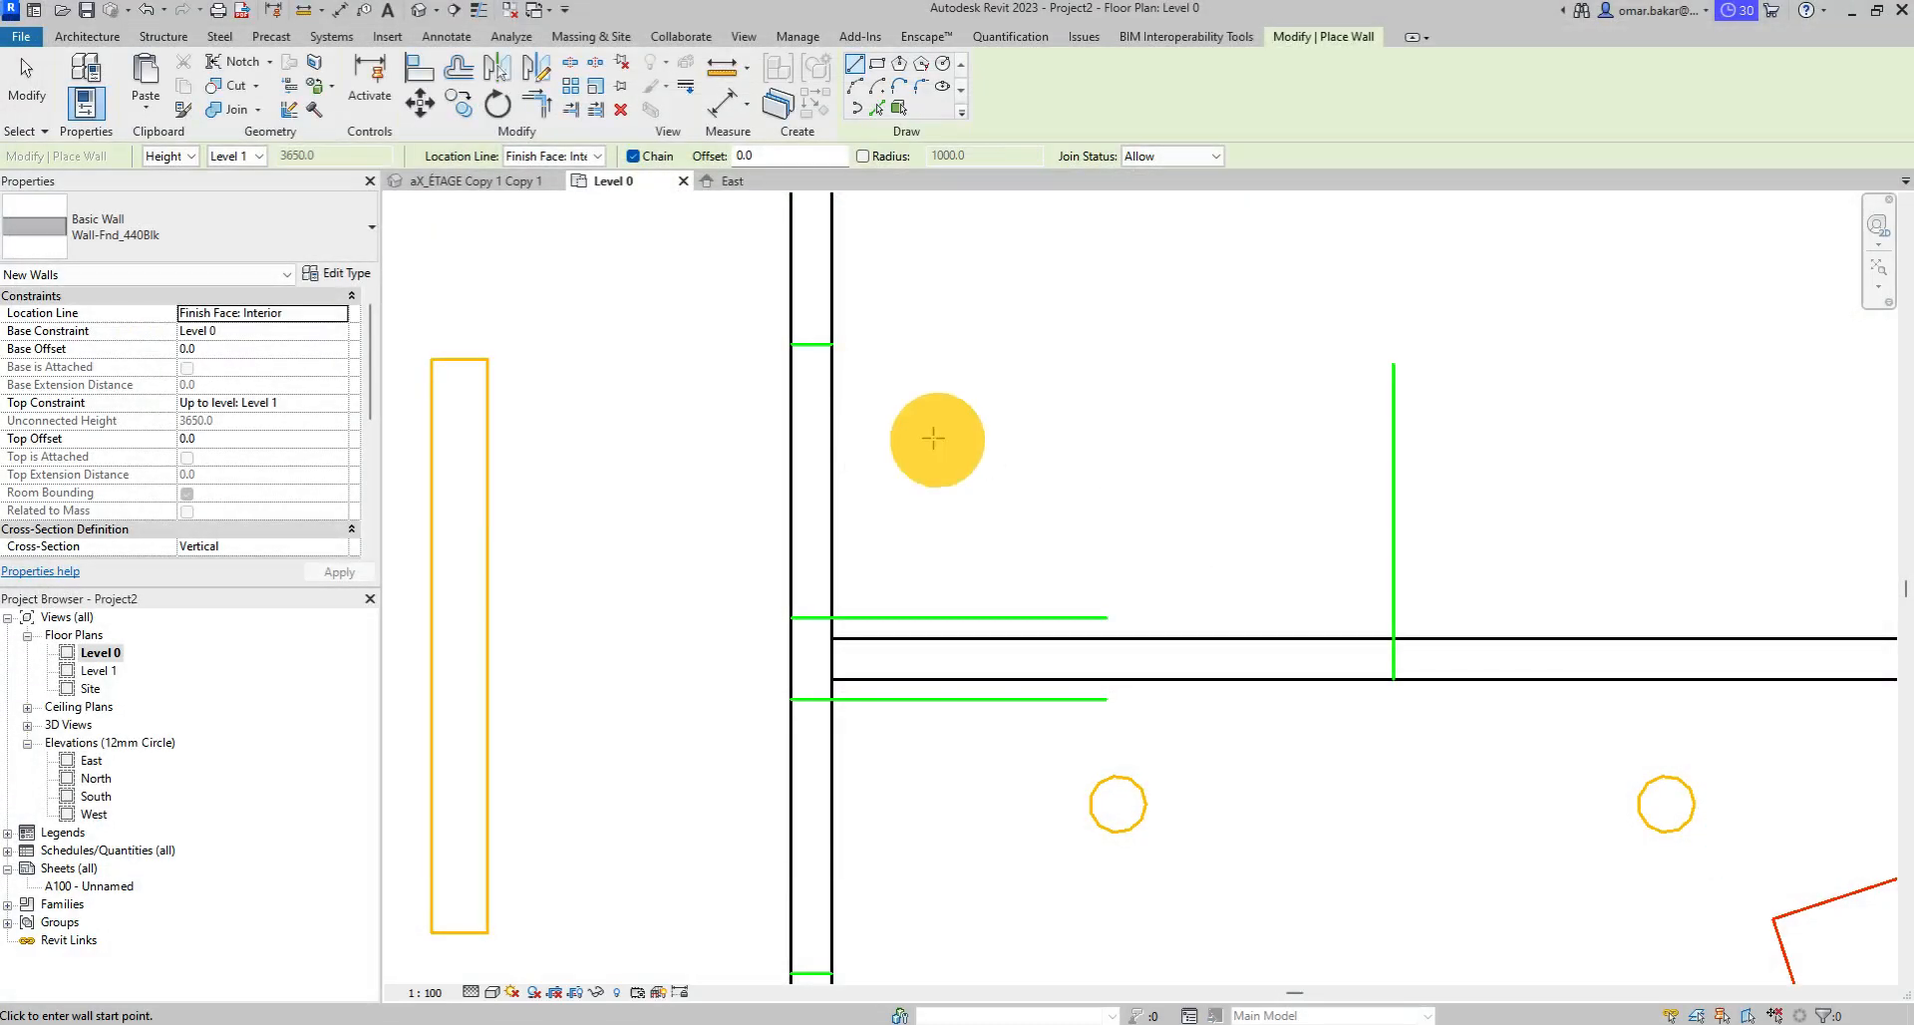
pyautogui.click(27, 84)
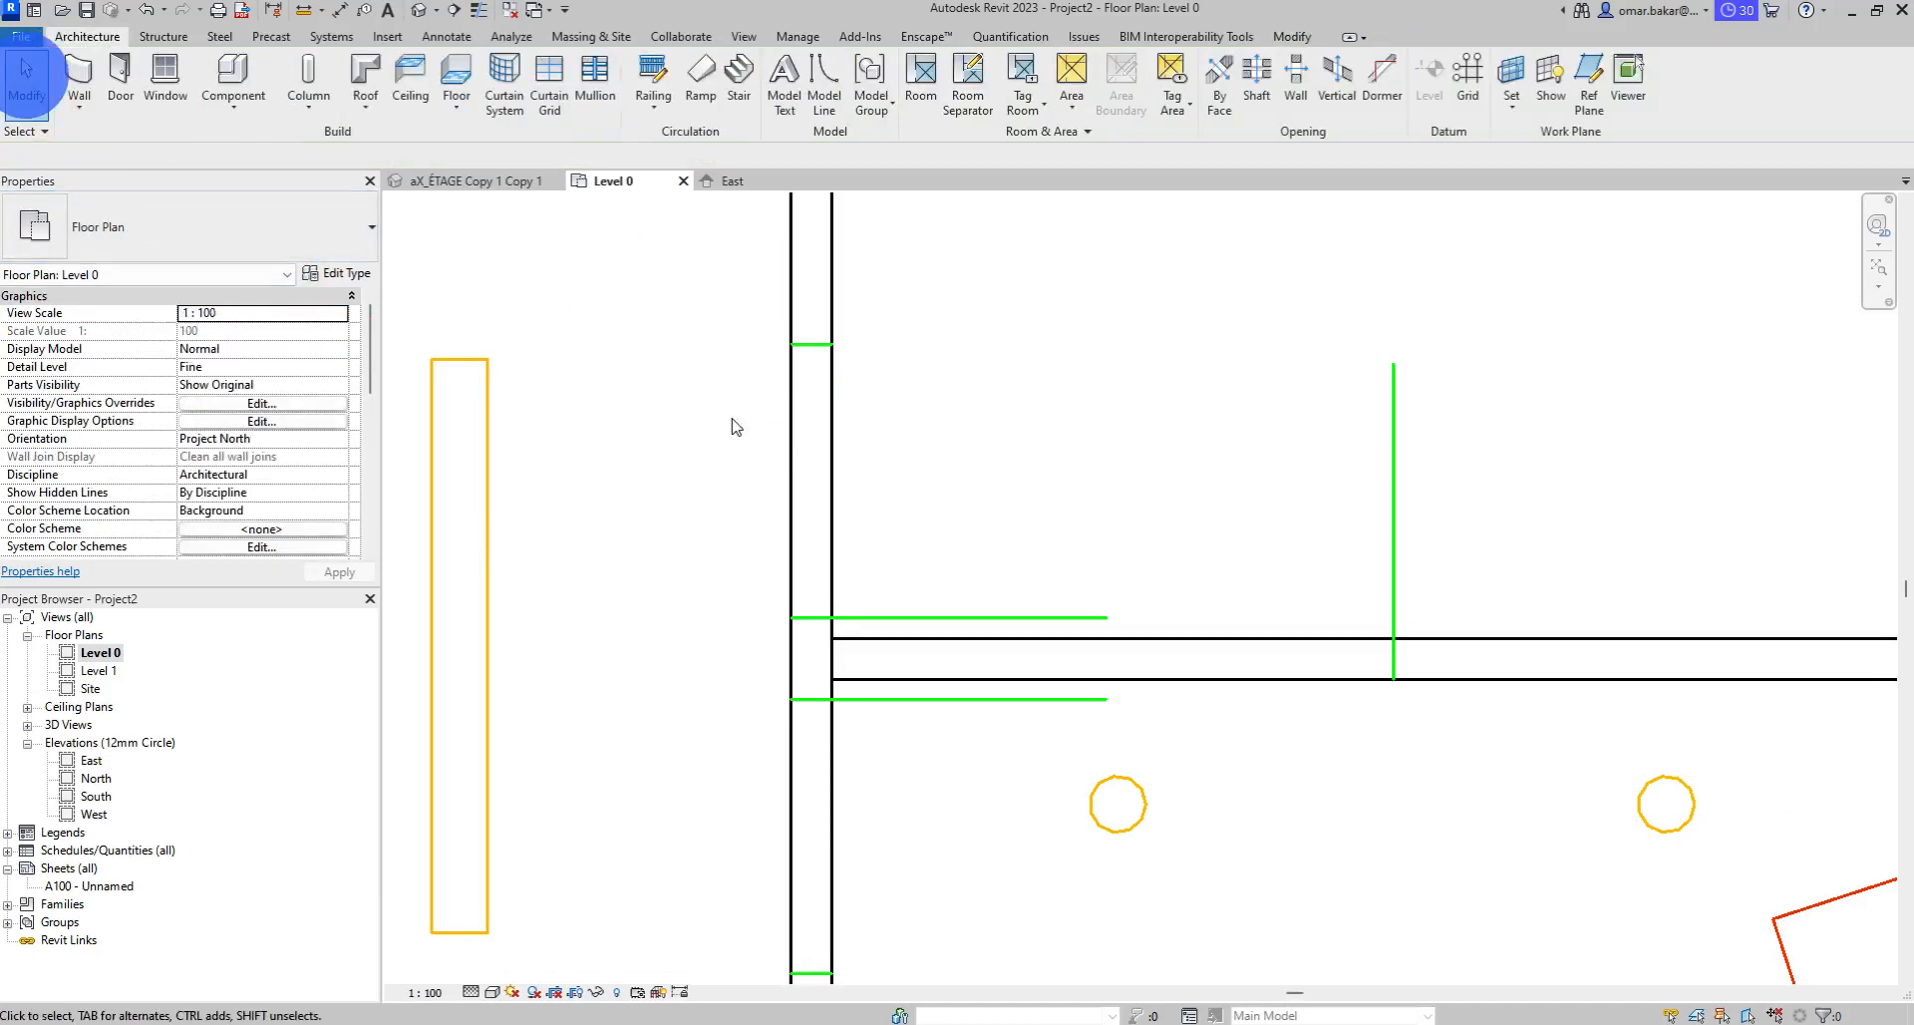
pyautogui.scroll(-5, 731, 423)
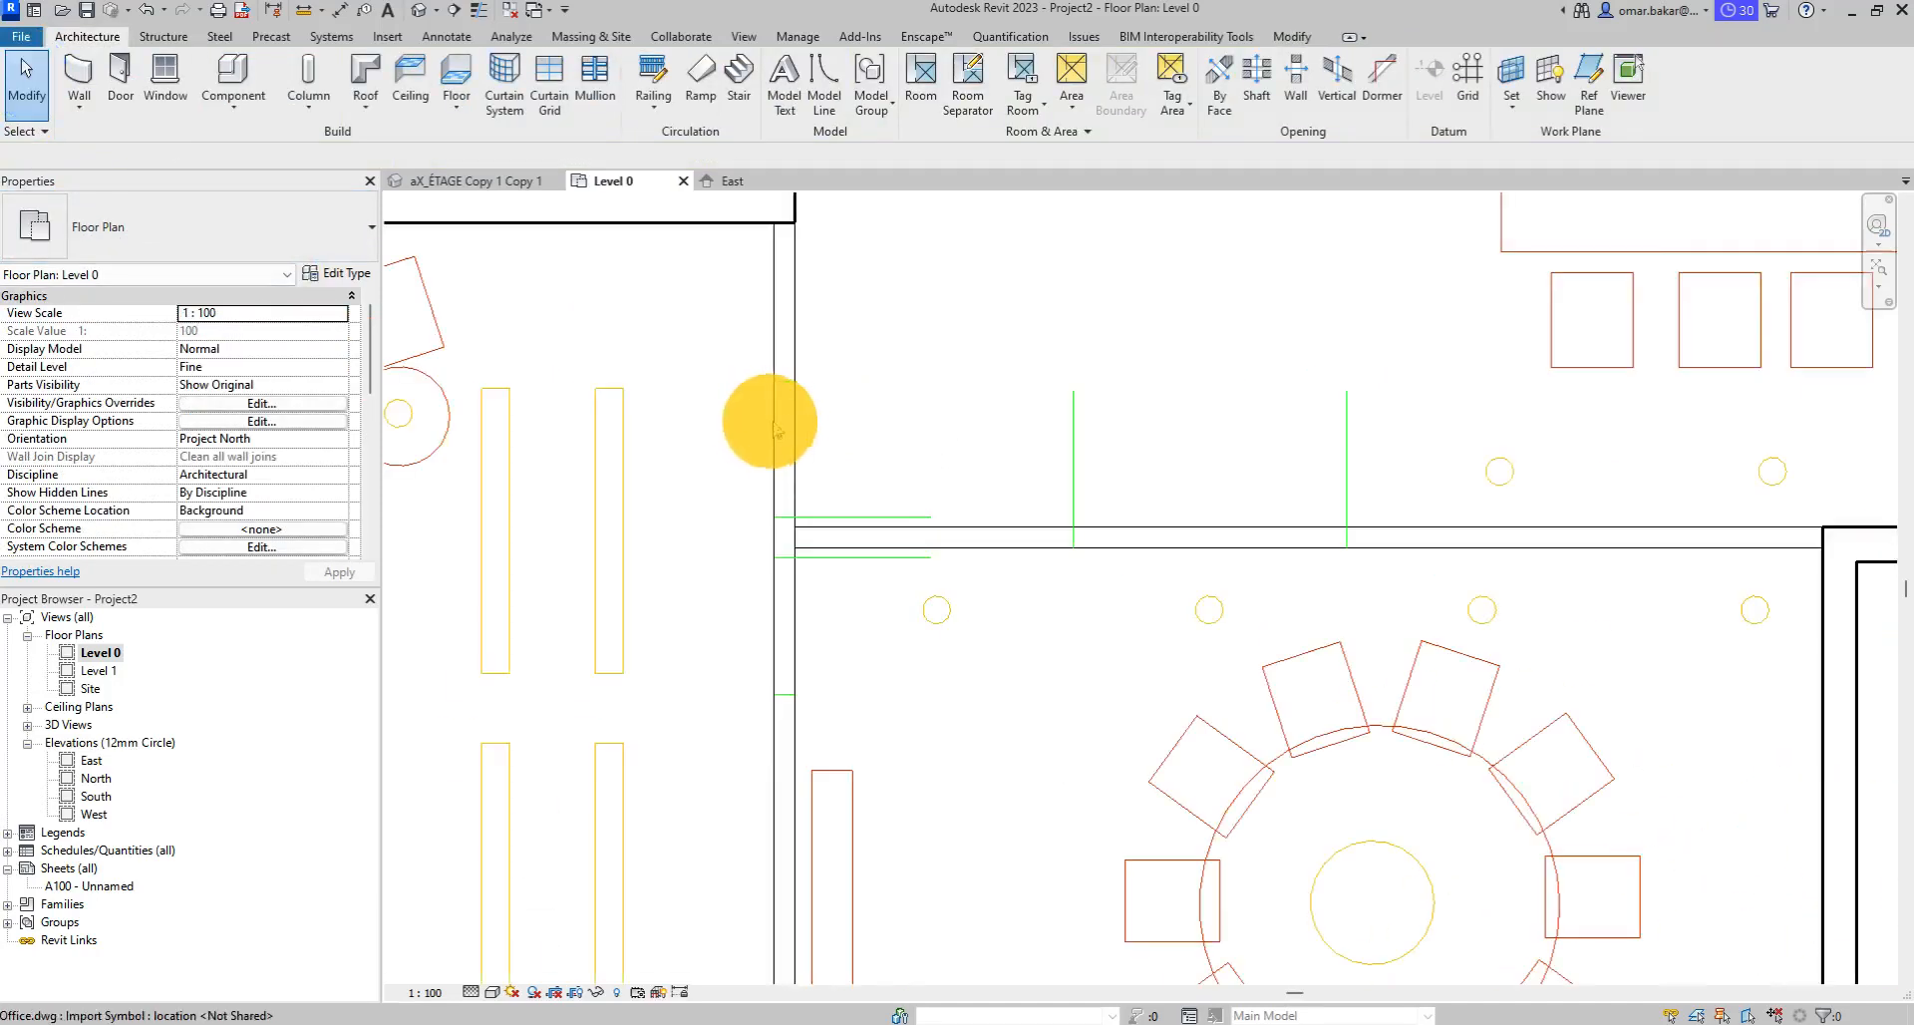
pyautogui.click(791, 275)
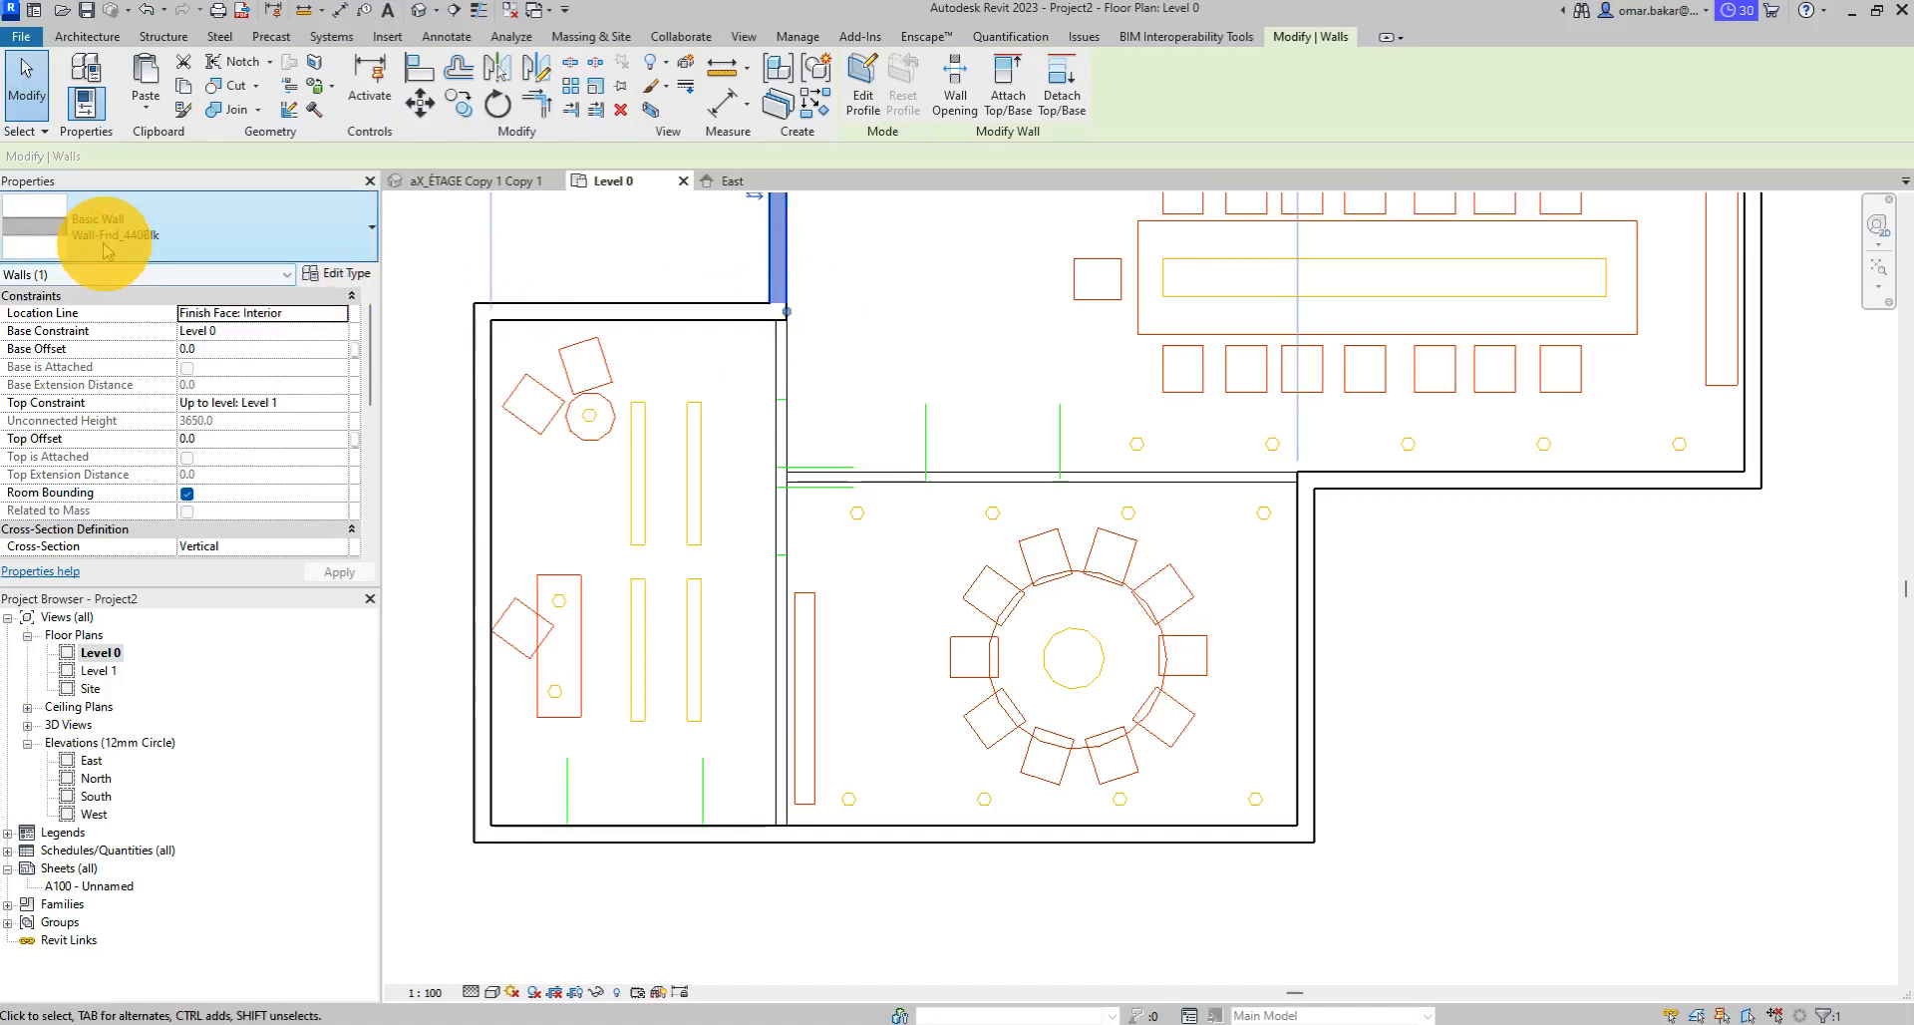
pyautogui.keyDown('ctrl'); pyautogui.click(662, 311); pyautogui.keyUp('ctrl')
pyautogui.keyDown('ctrl'); pyautogui.click(489, 371); pyautogui.keyUp('ctrl')
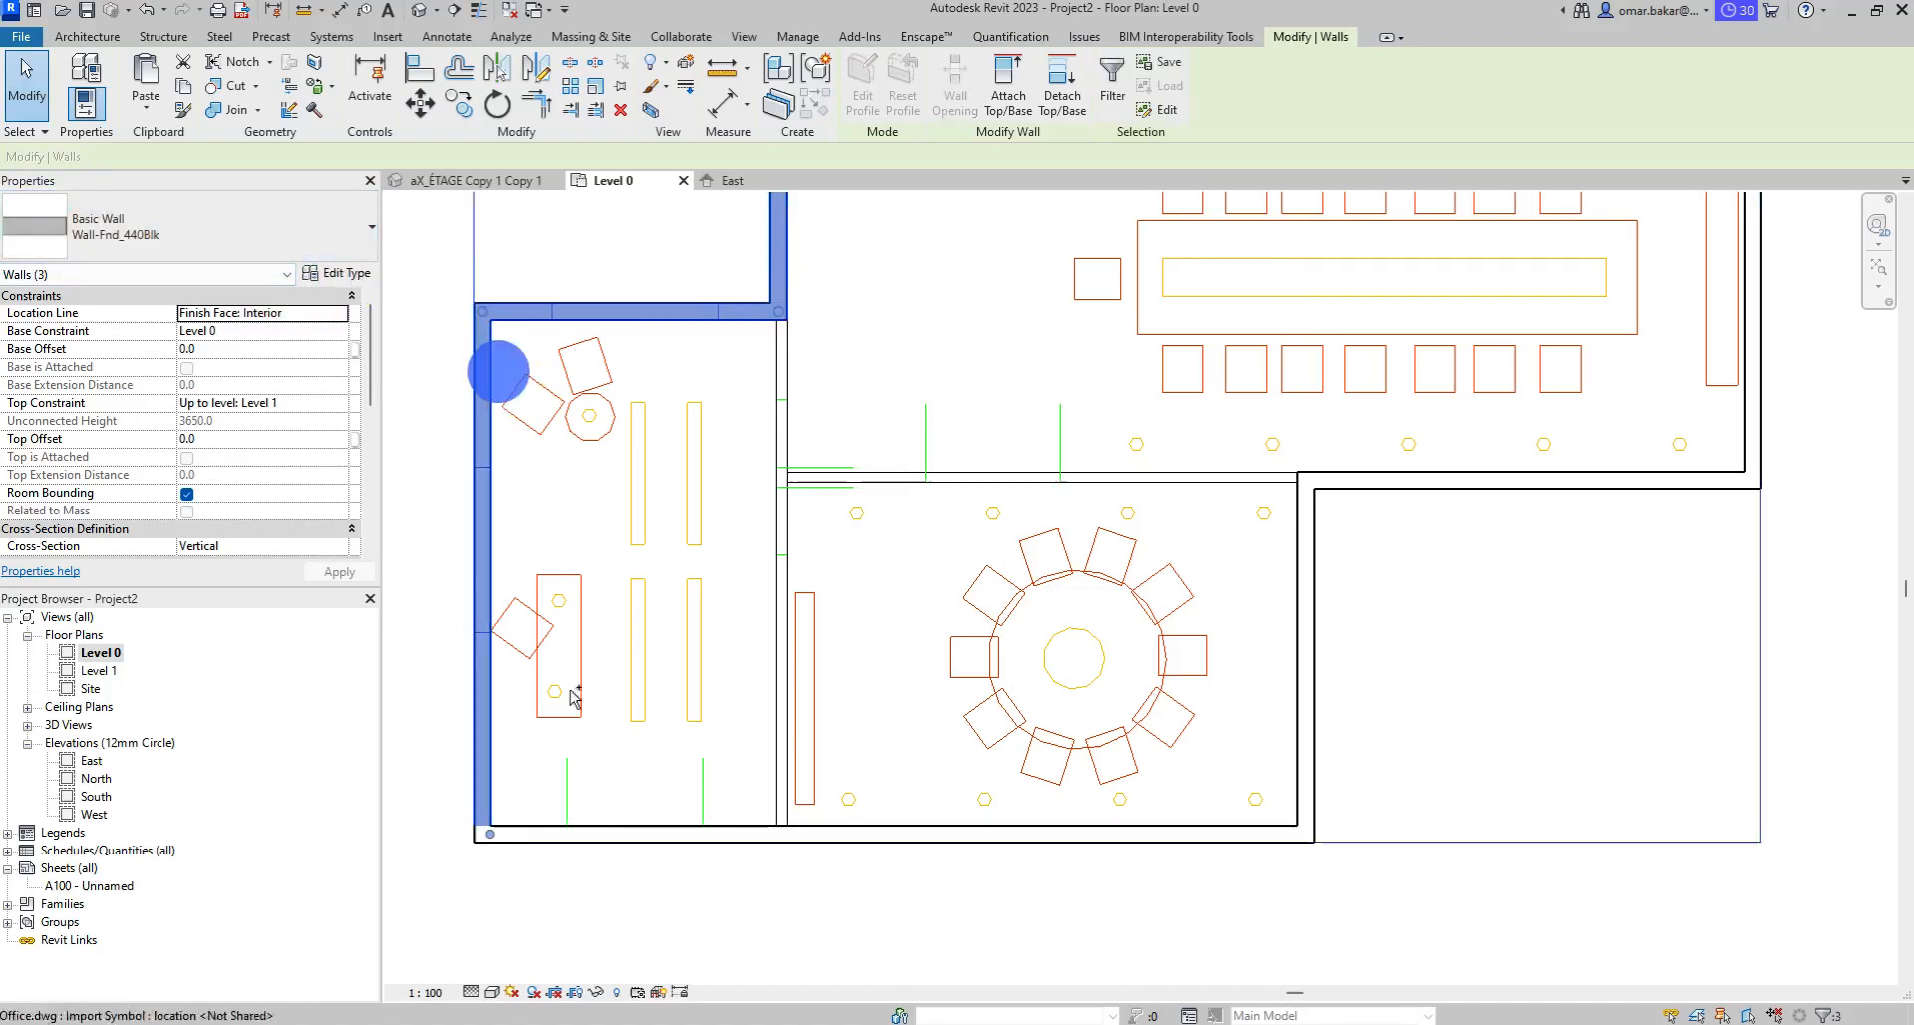
pyautogui.click(703, 864)
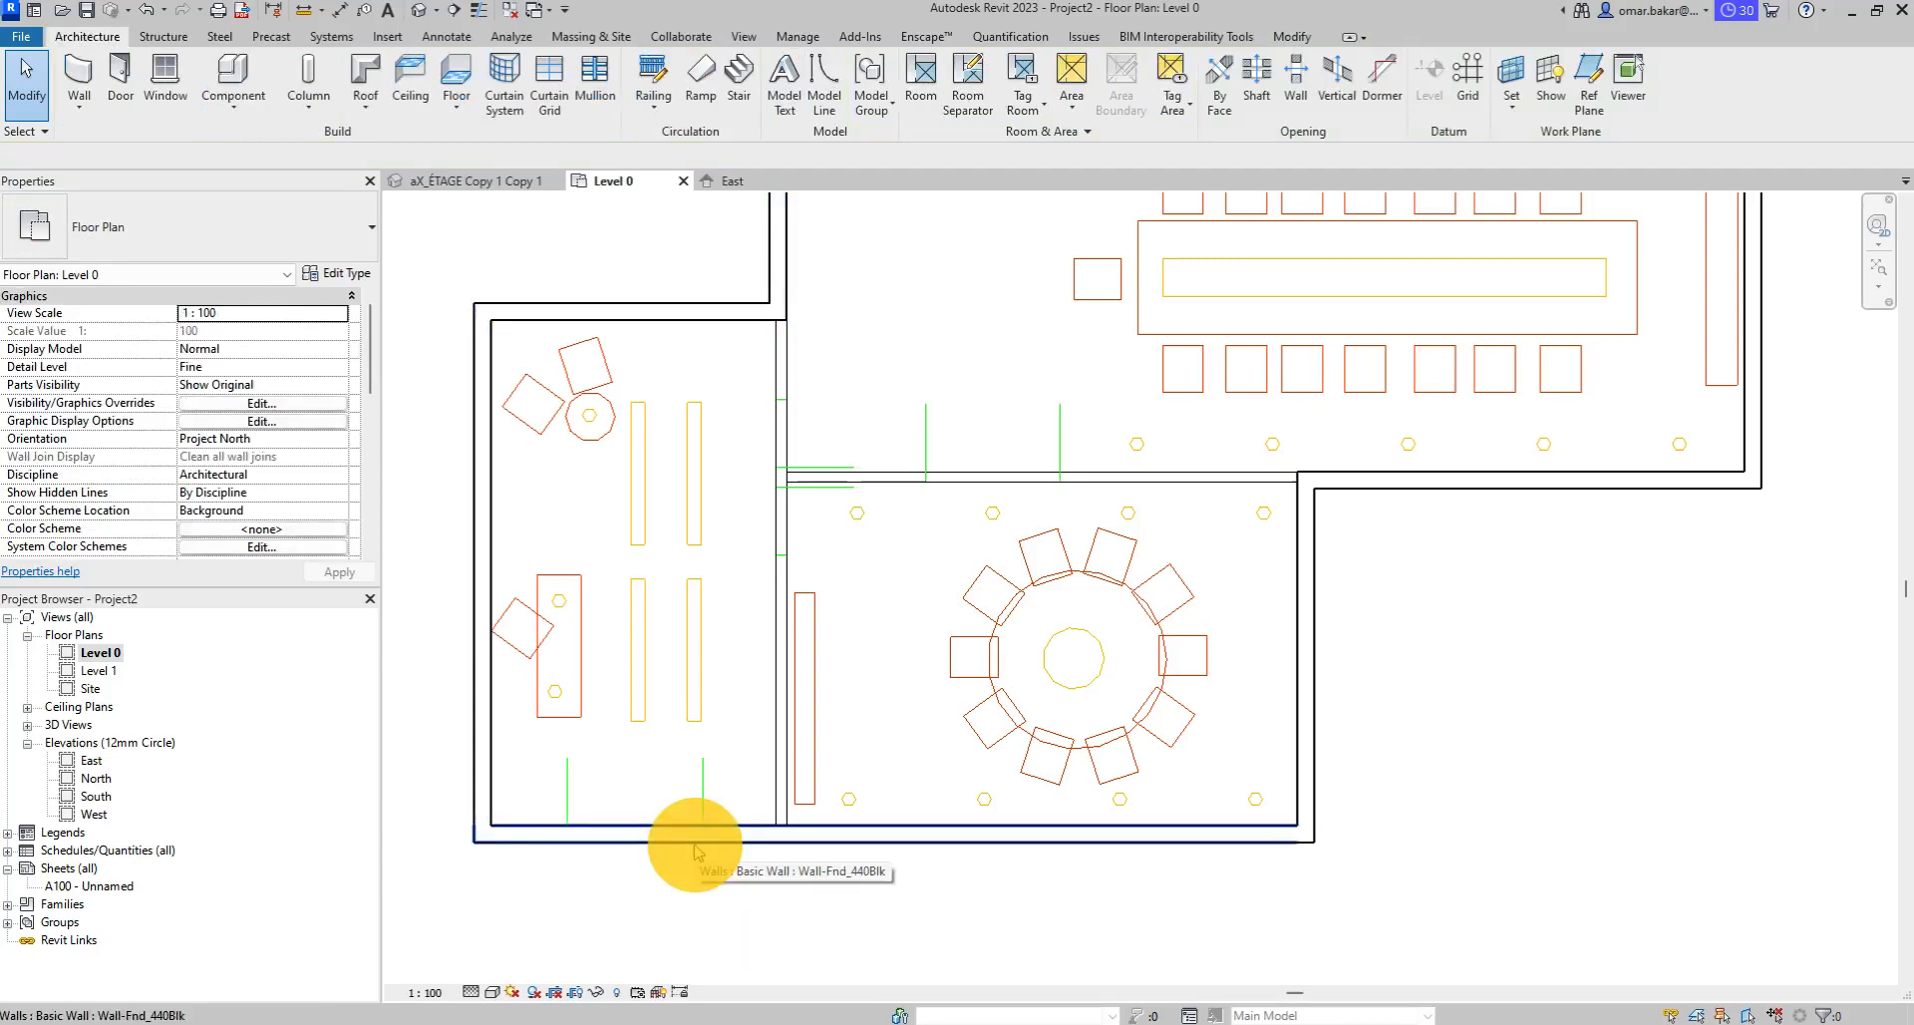
# Select the whole chain of exterior walls and rename their wall type as T01_Mur exterieur.
pyautogui.press('Tab')
pyautogui.click(694, 849)
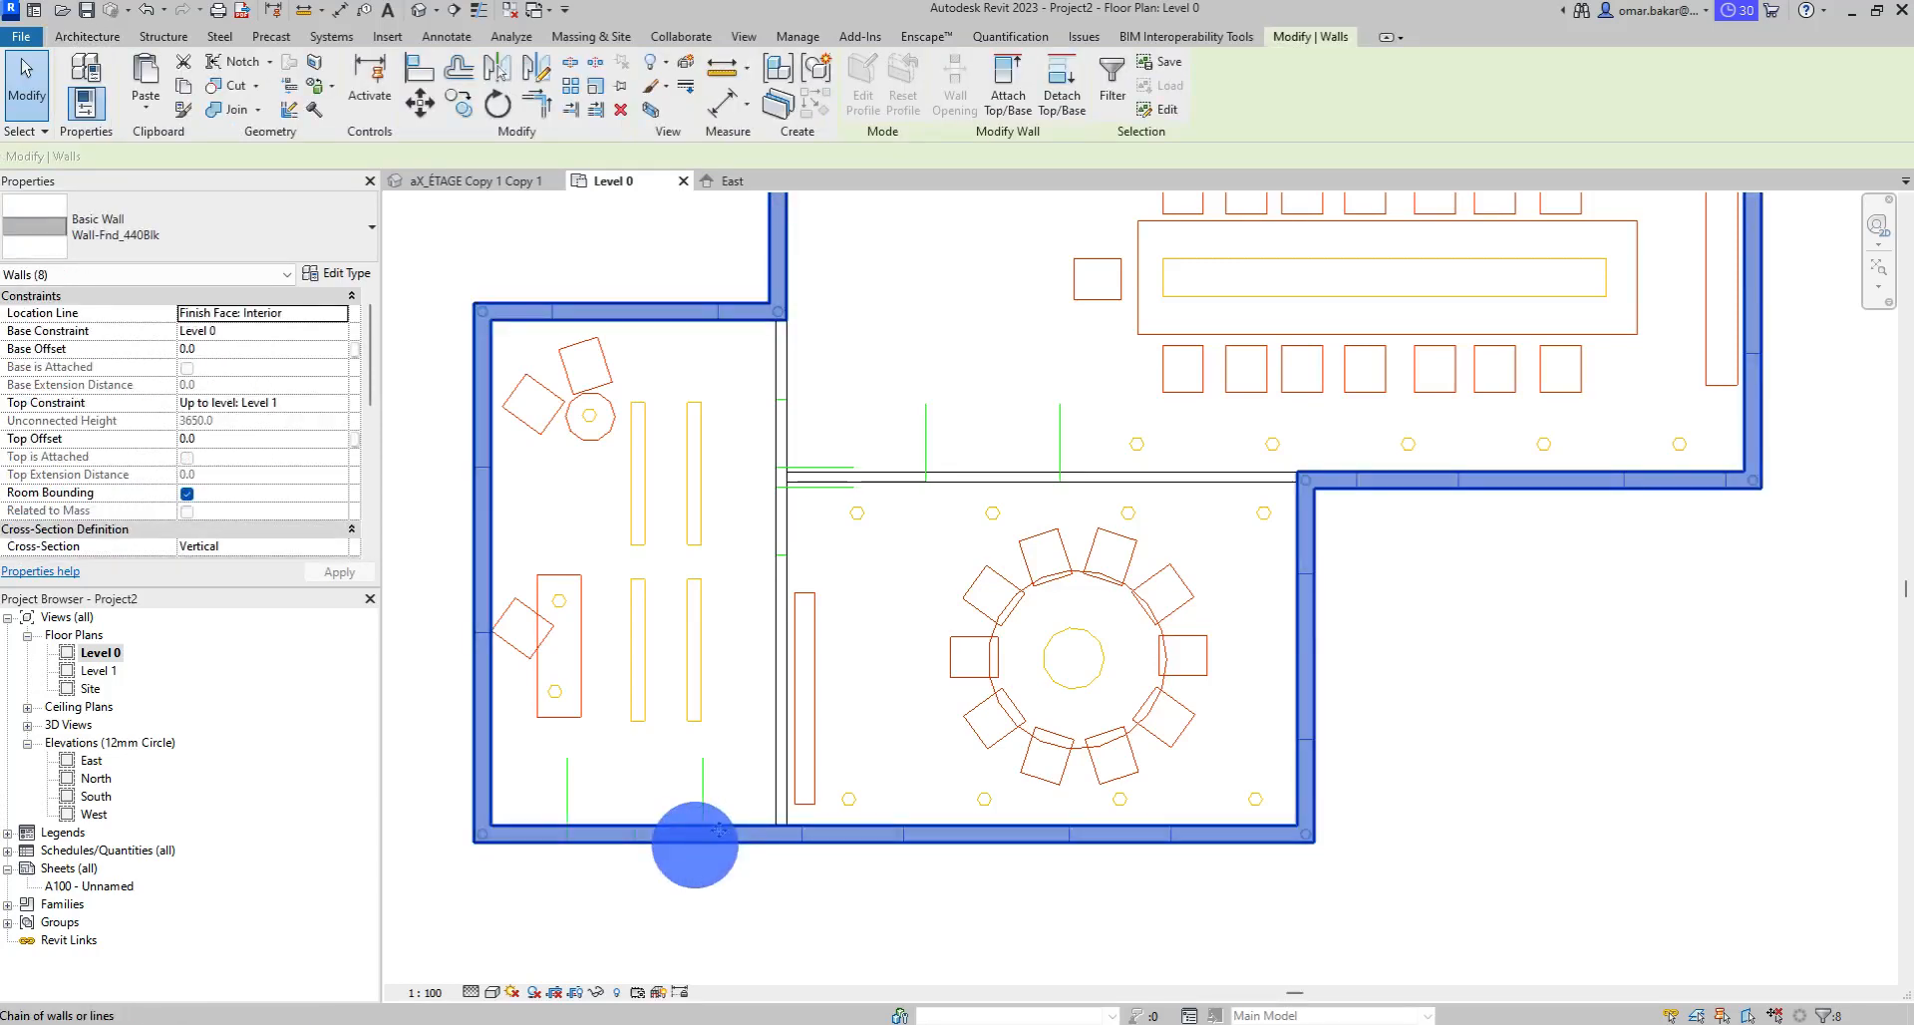
pyautogui.click(304, 238)
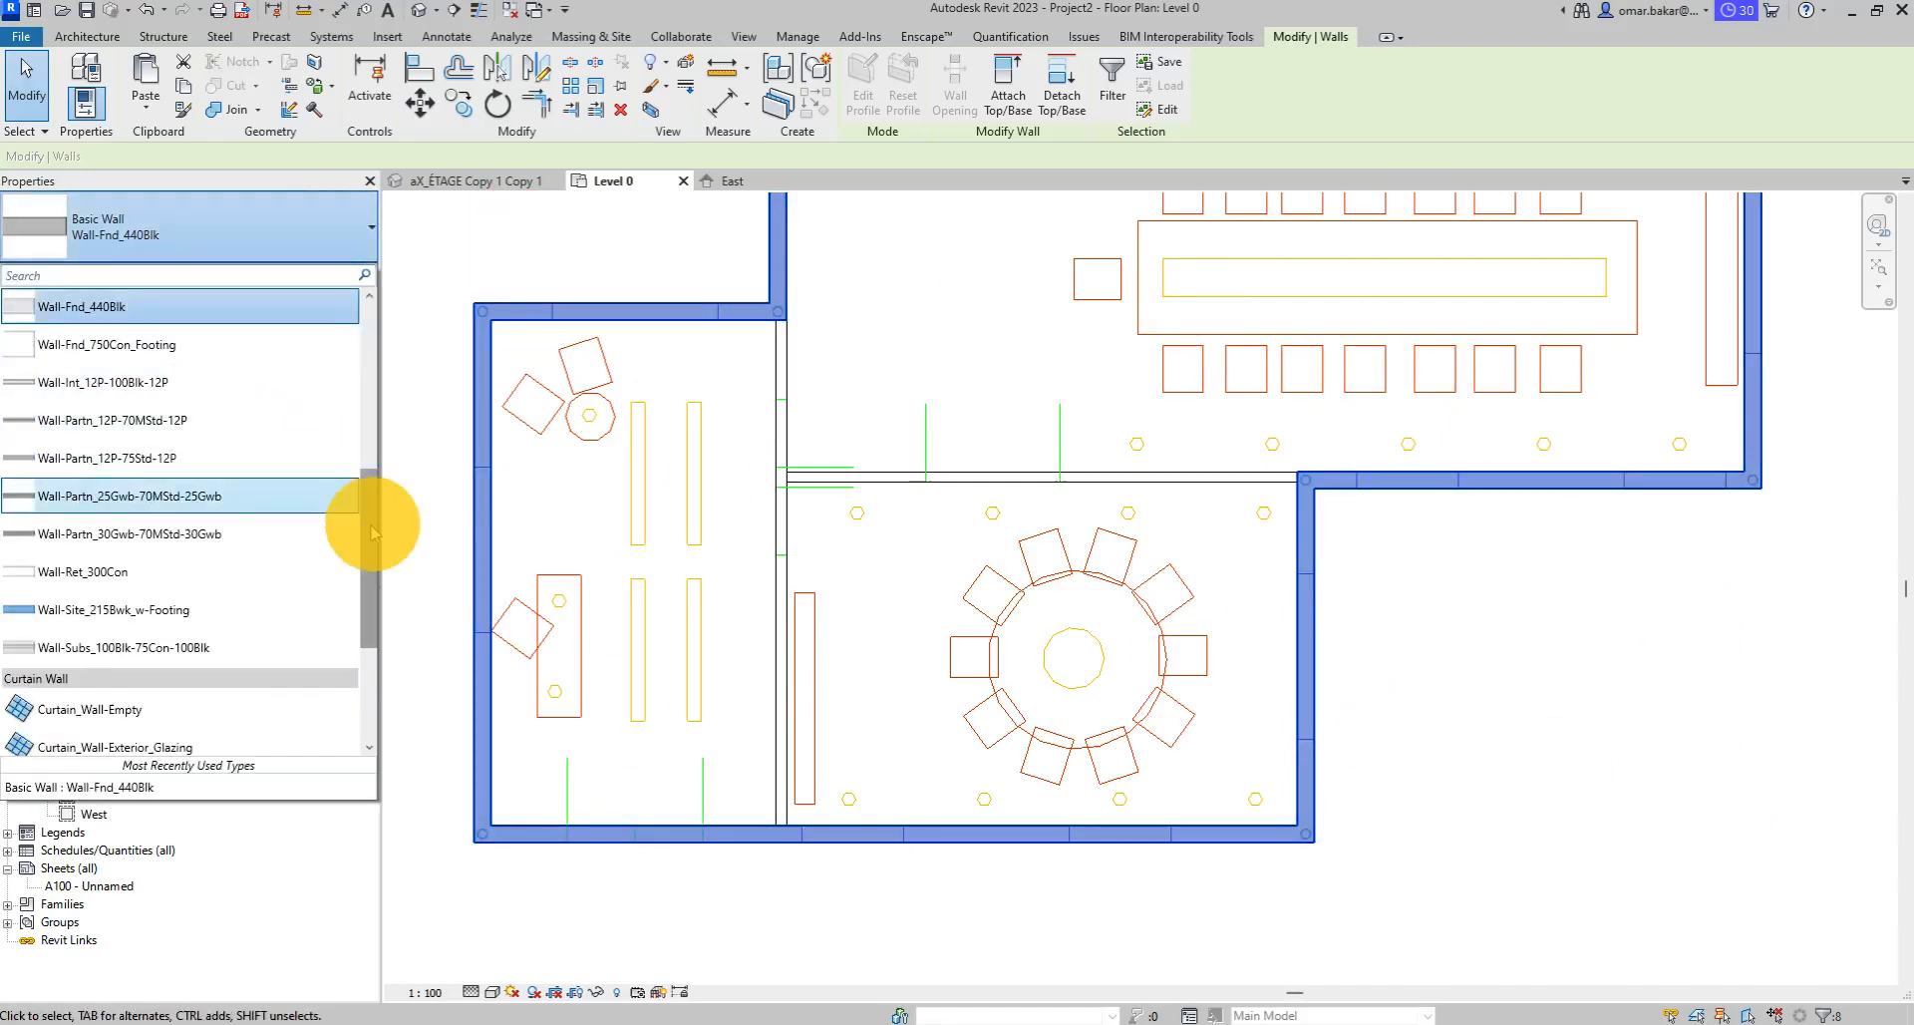
pyautogui.moveTo(376, 522); pyautogui.dragTo(390, 426)
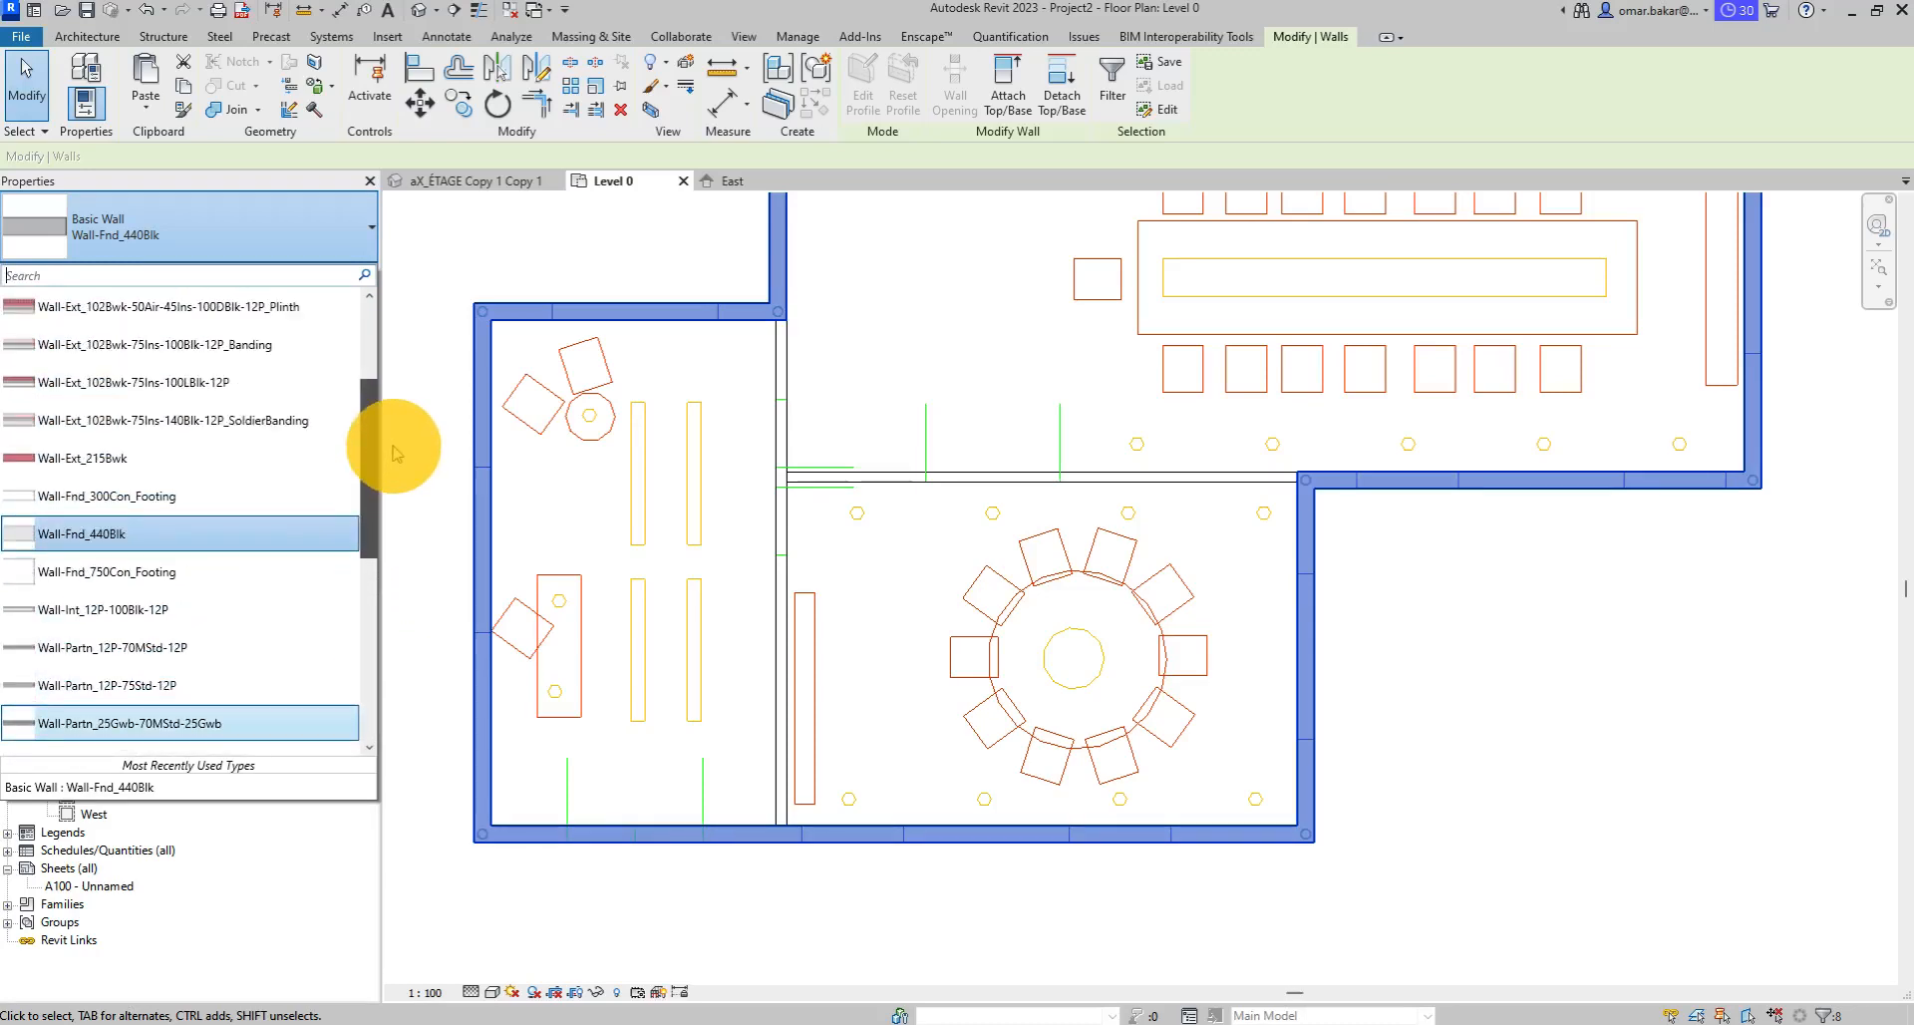
pyautogui.click(333, 208)
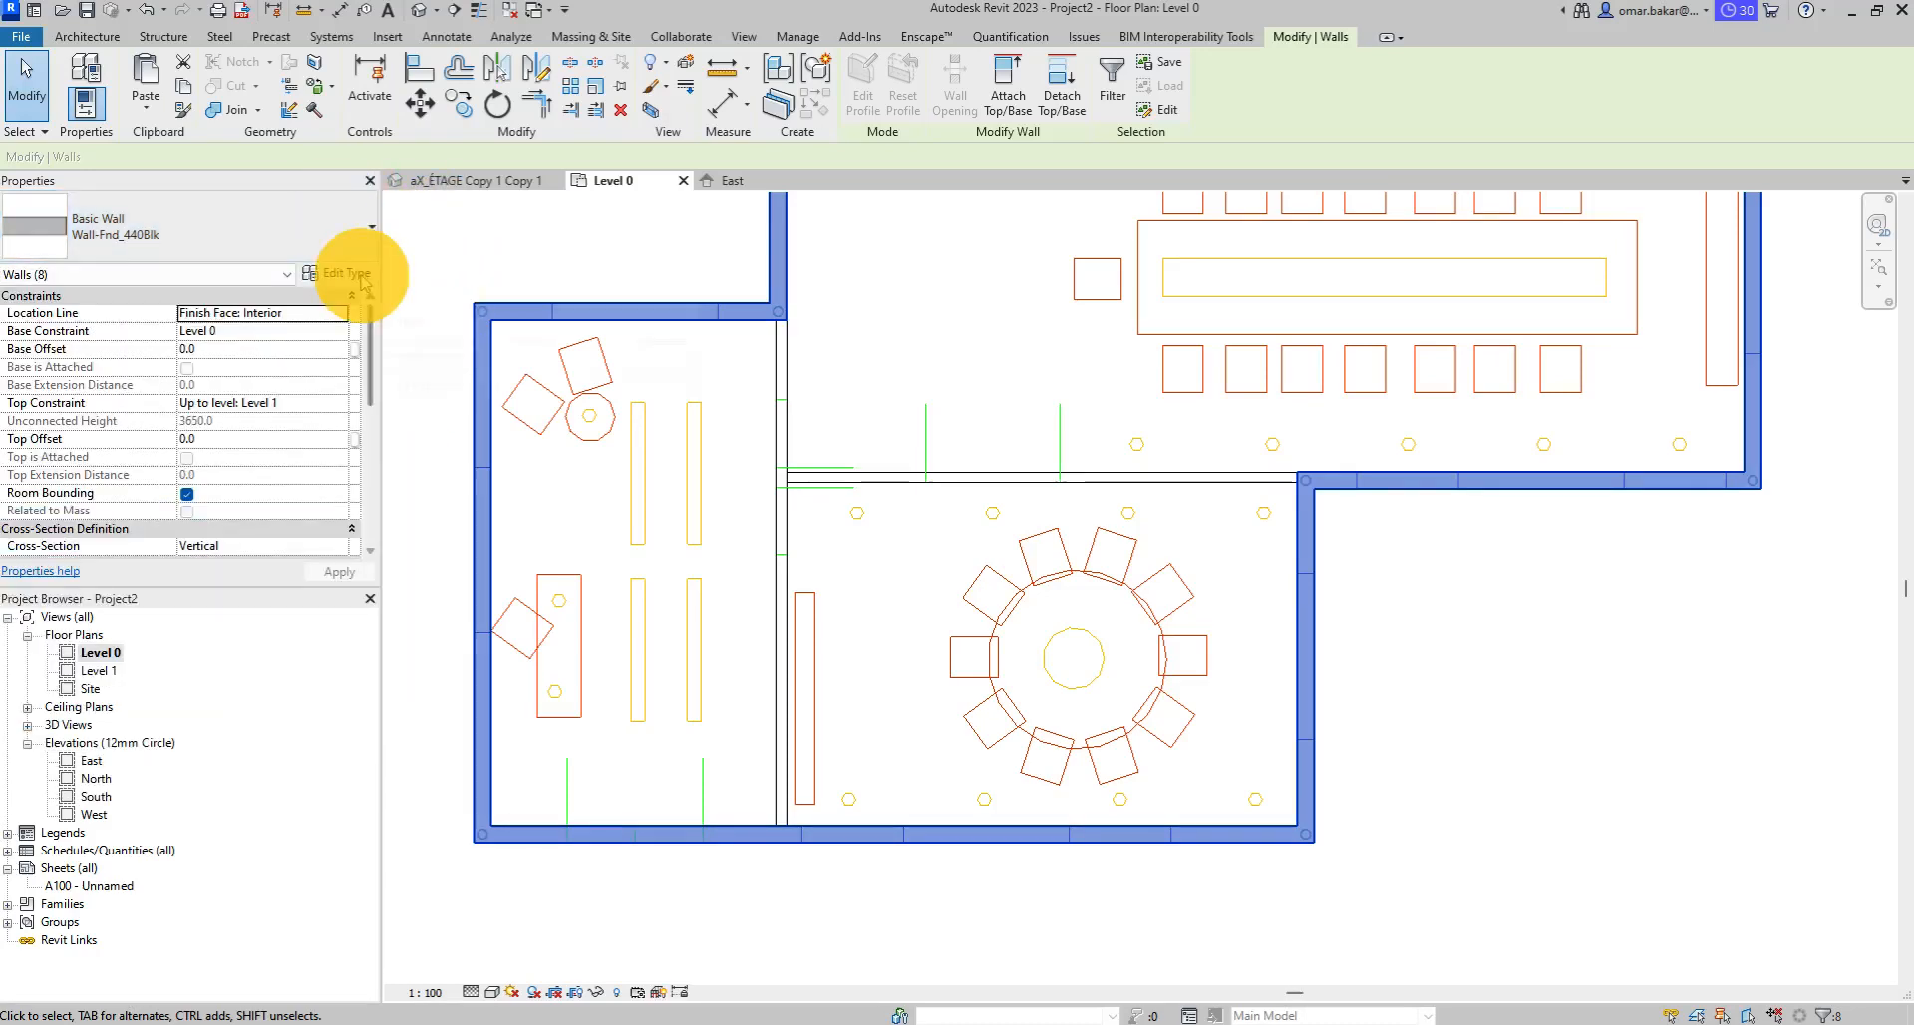
pyautogui.click(357, 273)
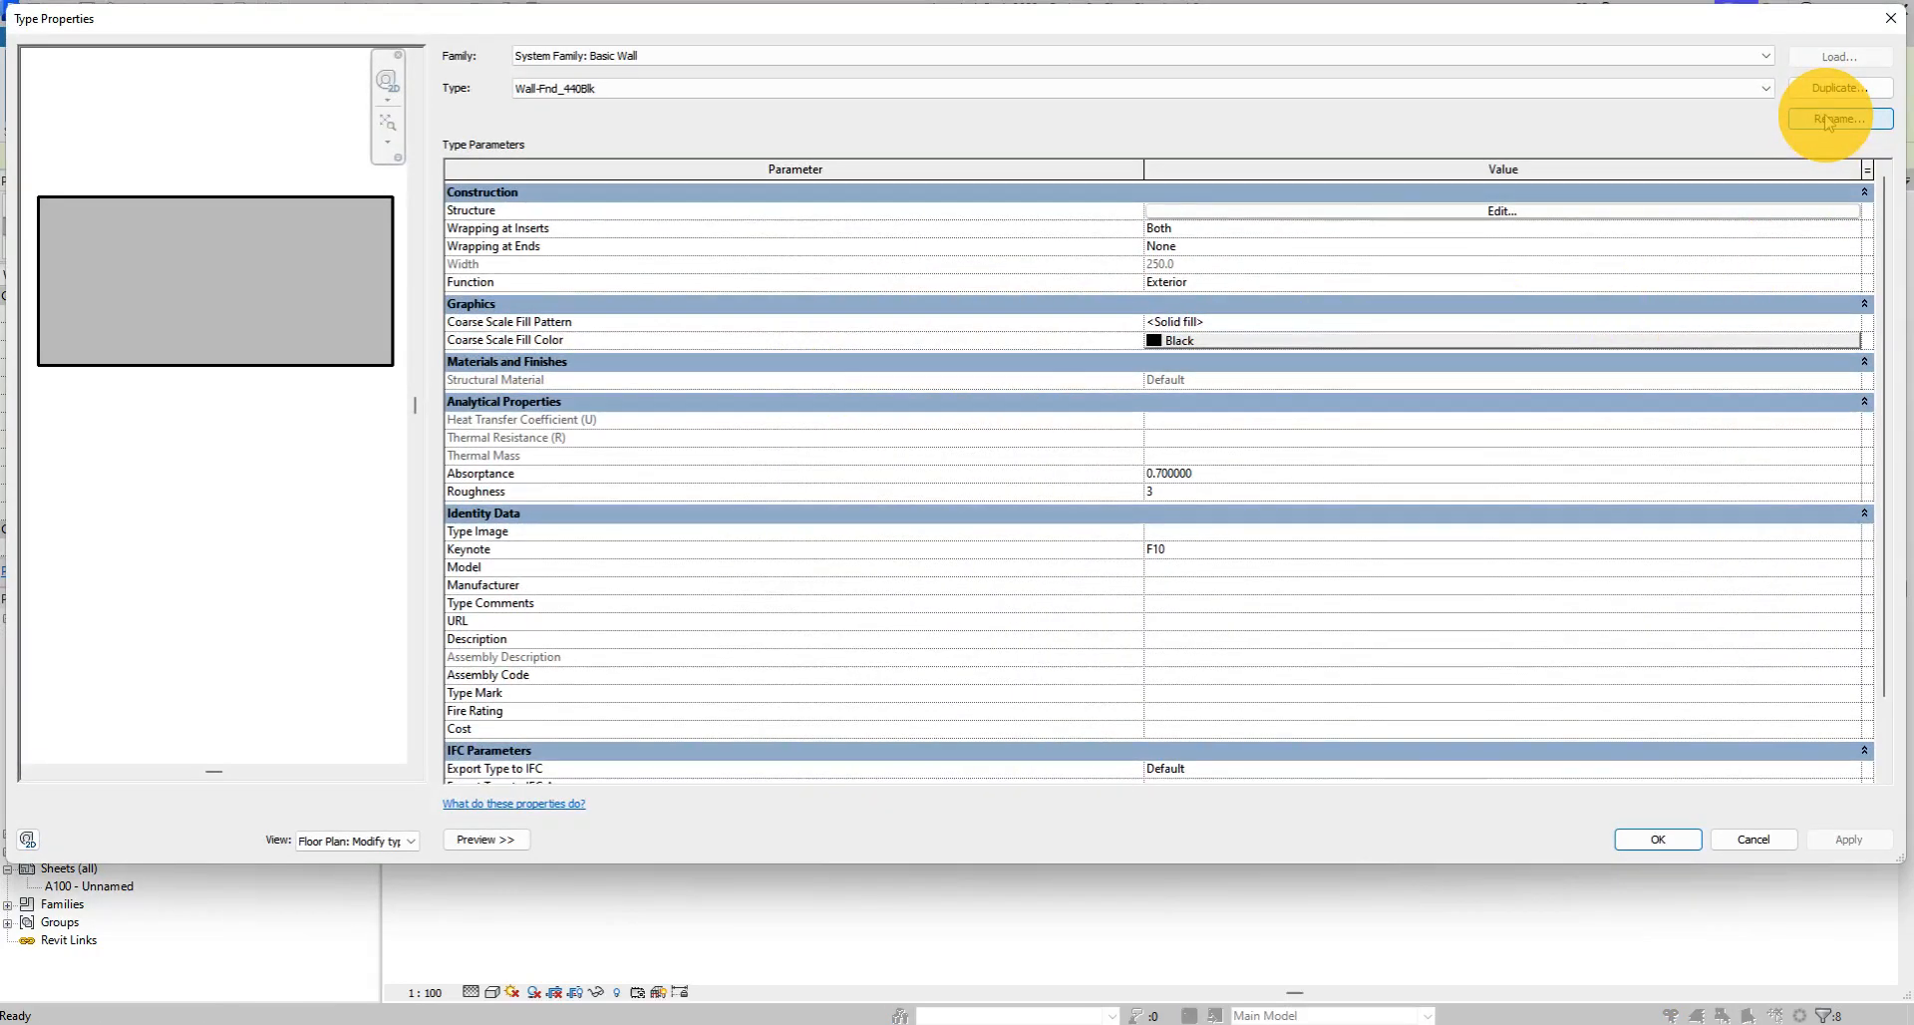
pyautogui.click(1827, 120)
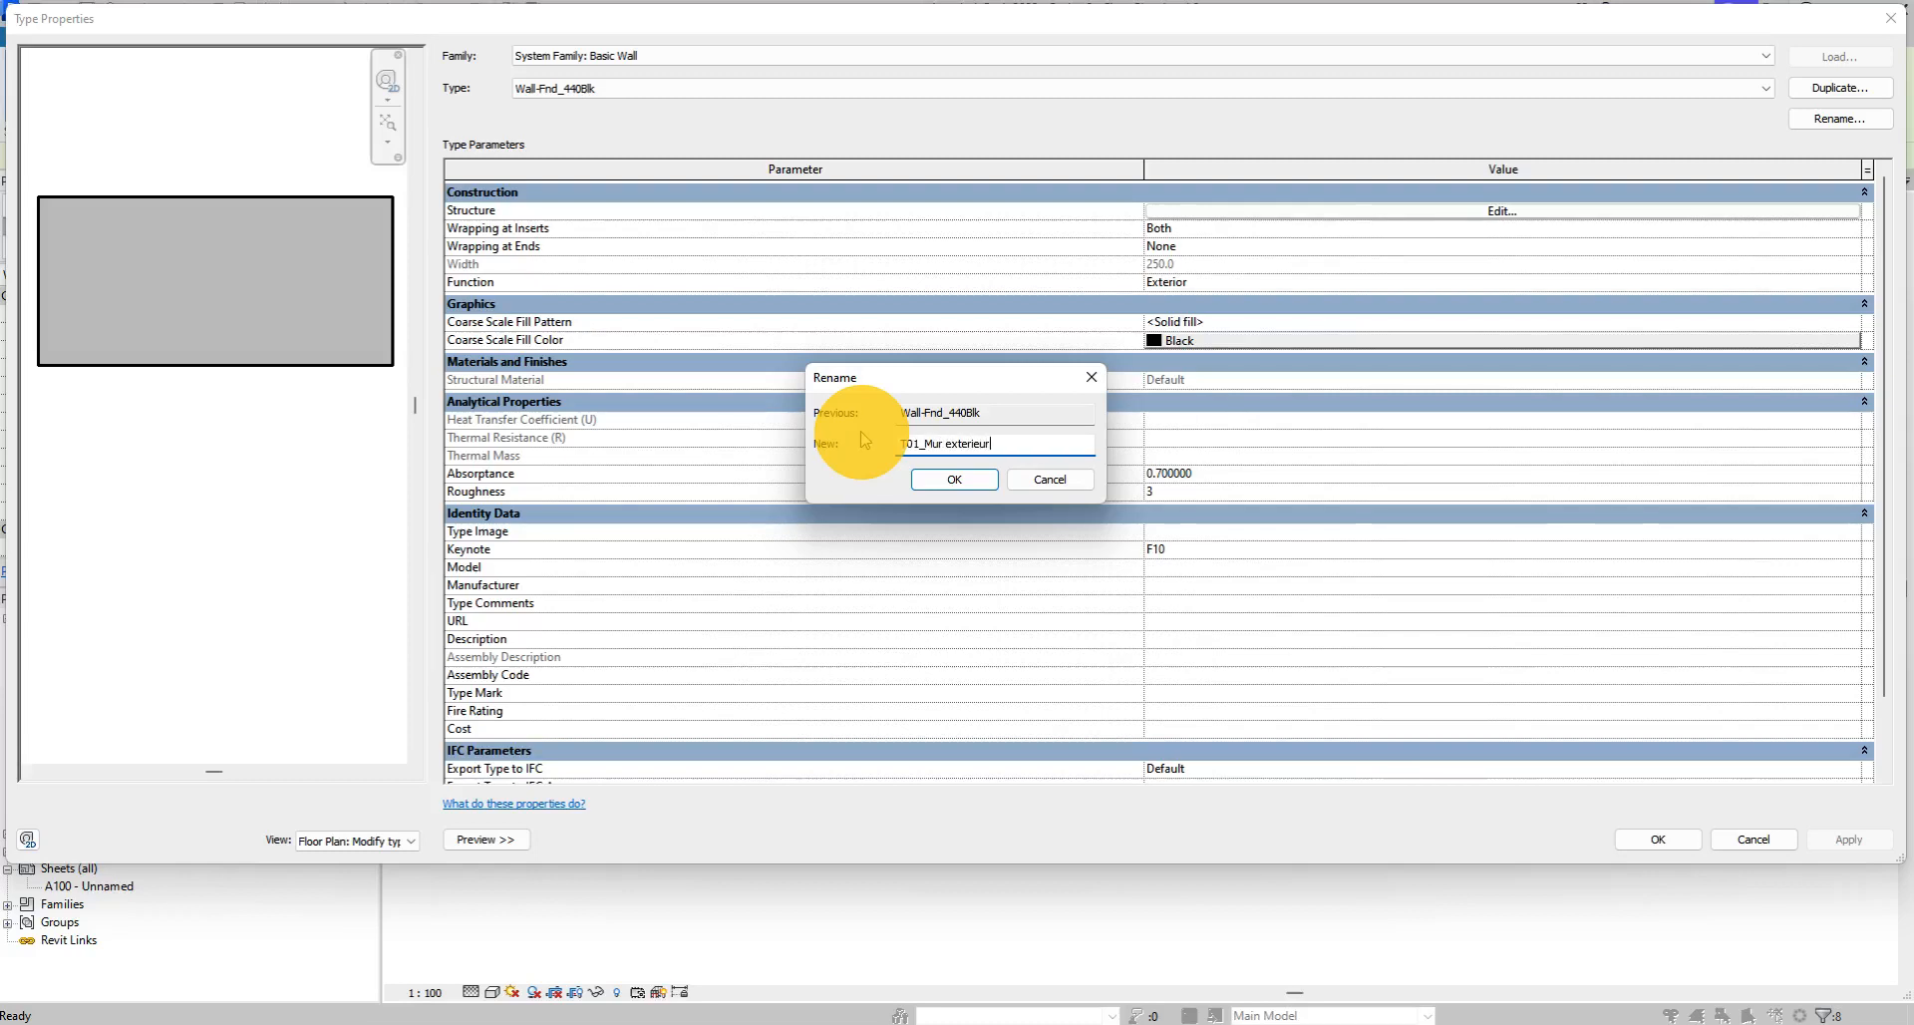
pyautogui.click(953, 478)
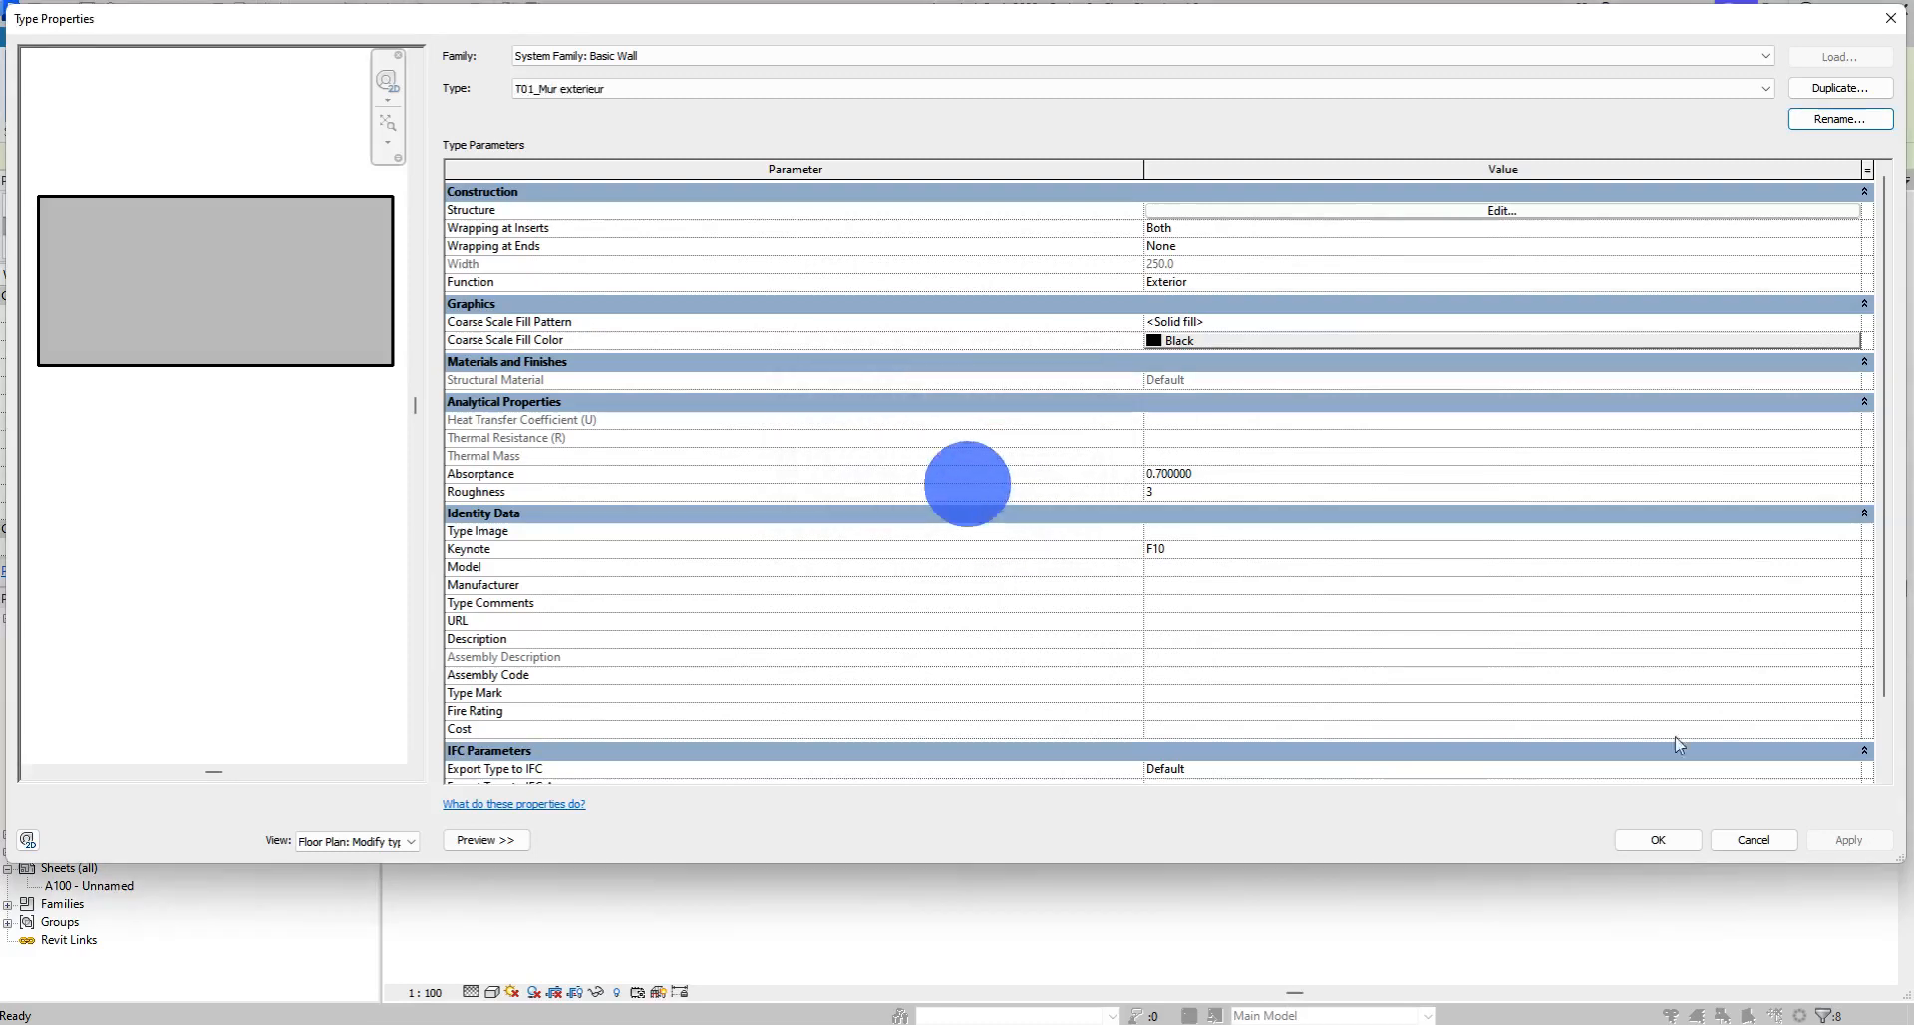
pyautogui.click(1659, 840)
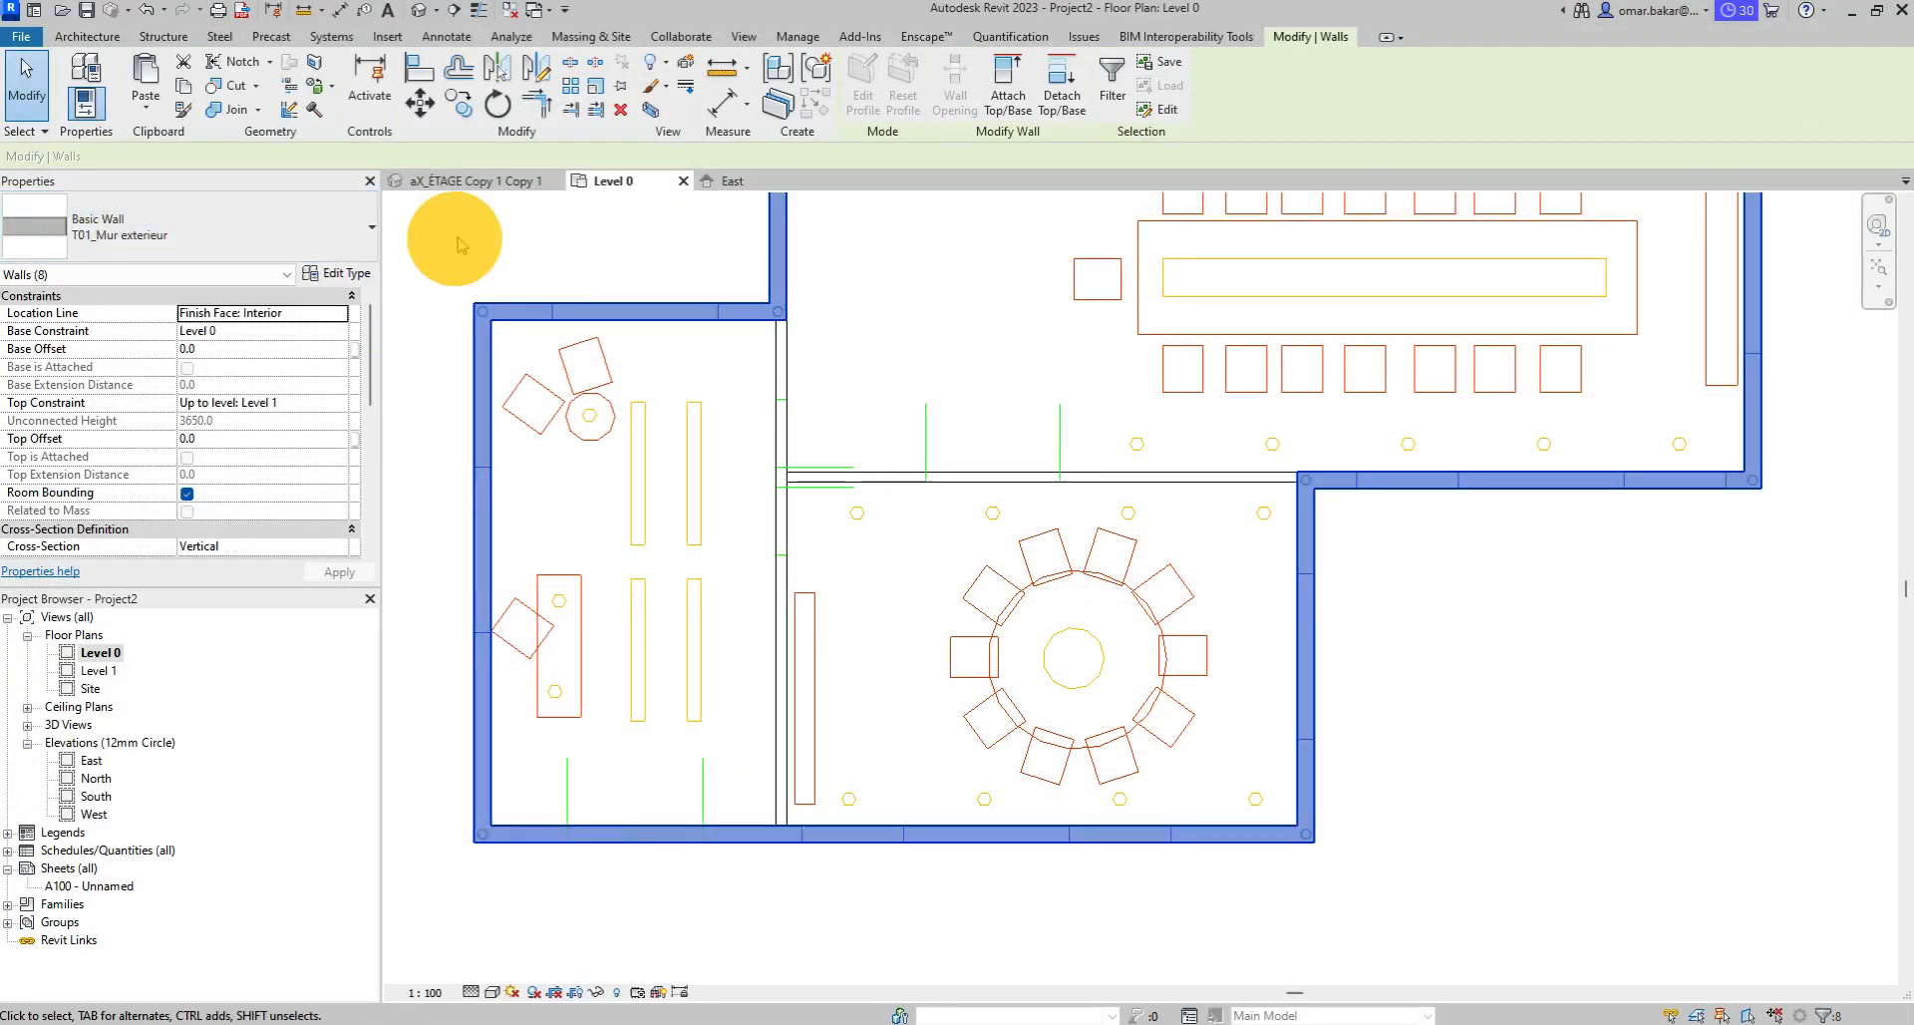
pyautogui.click(556, 243)
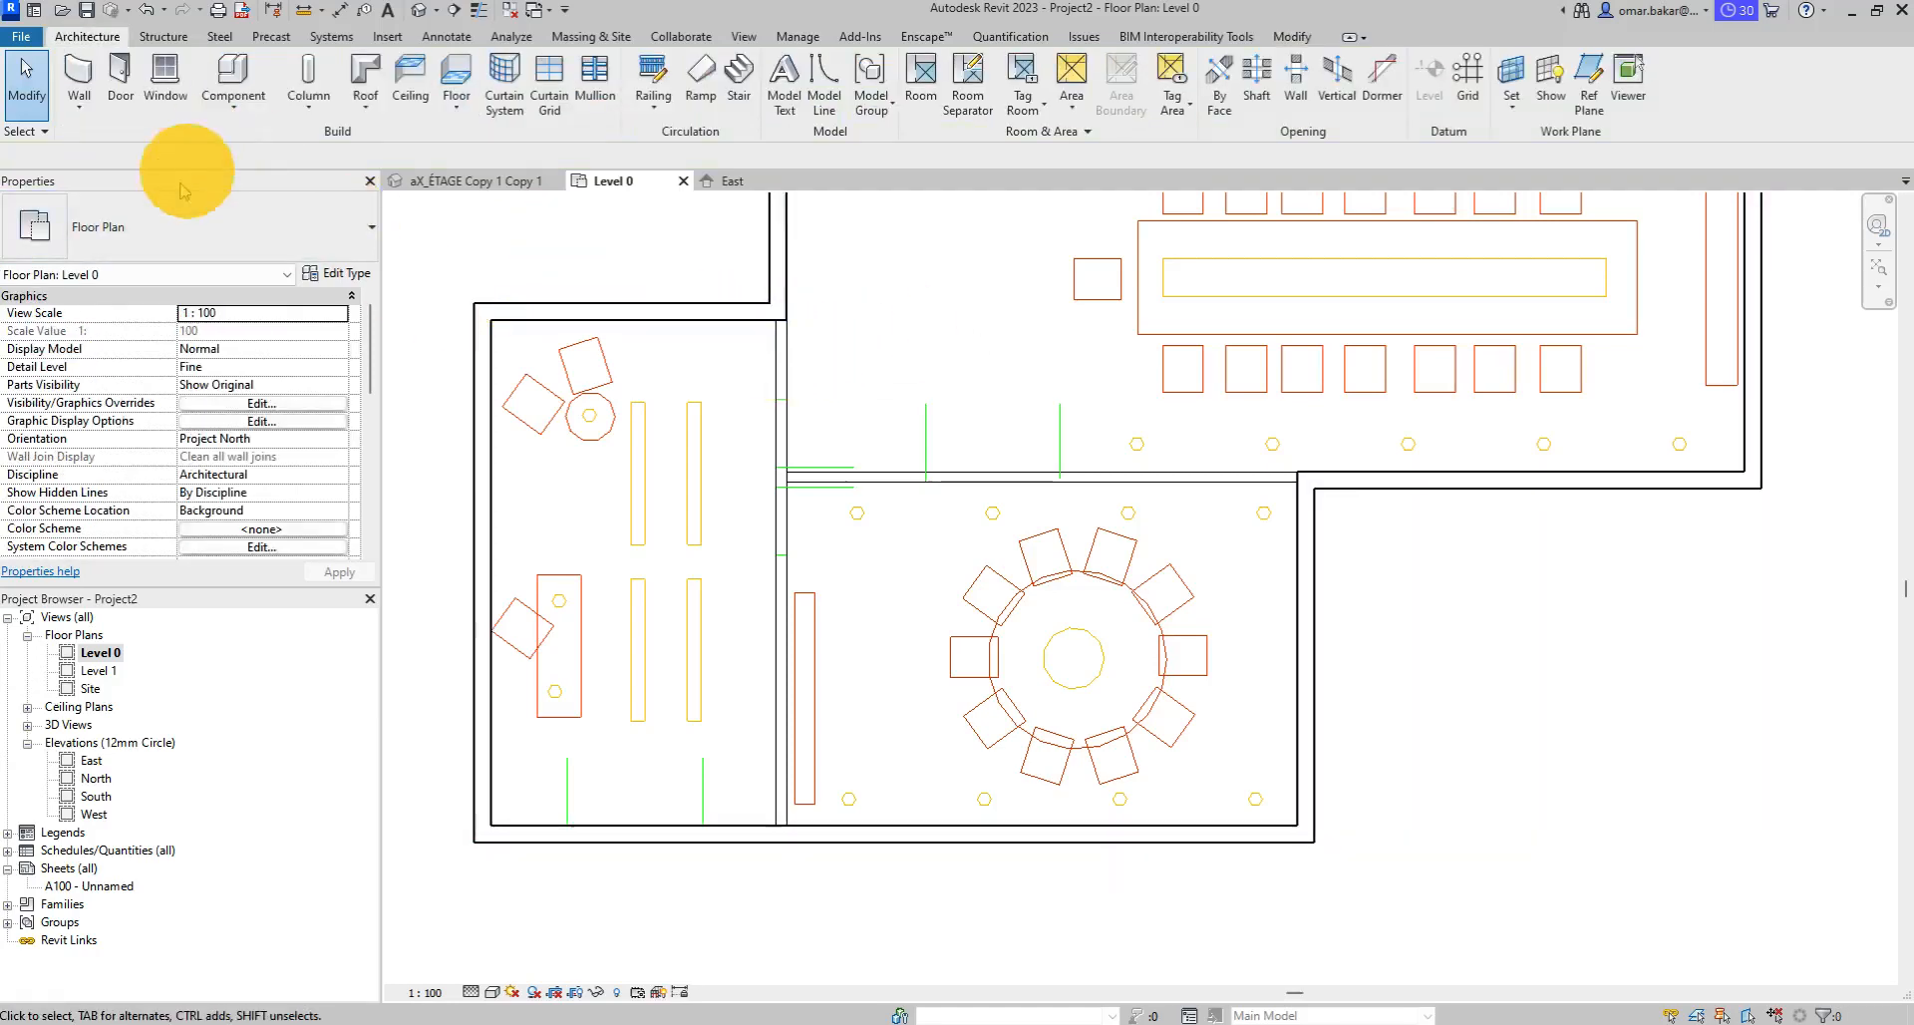
# Duplicate the T01_Mur exterieur wall type of the west office's upper wall as T01_Cloisons.
pyautogui.click(588, 317)
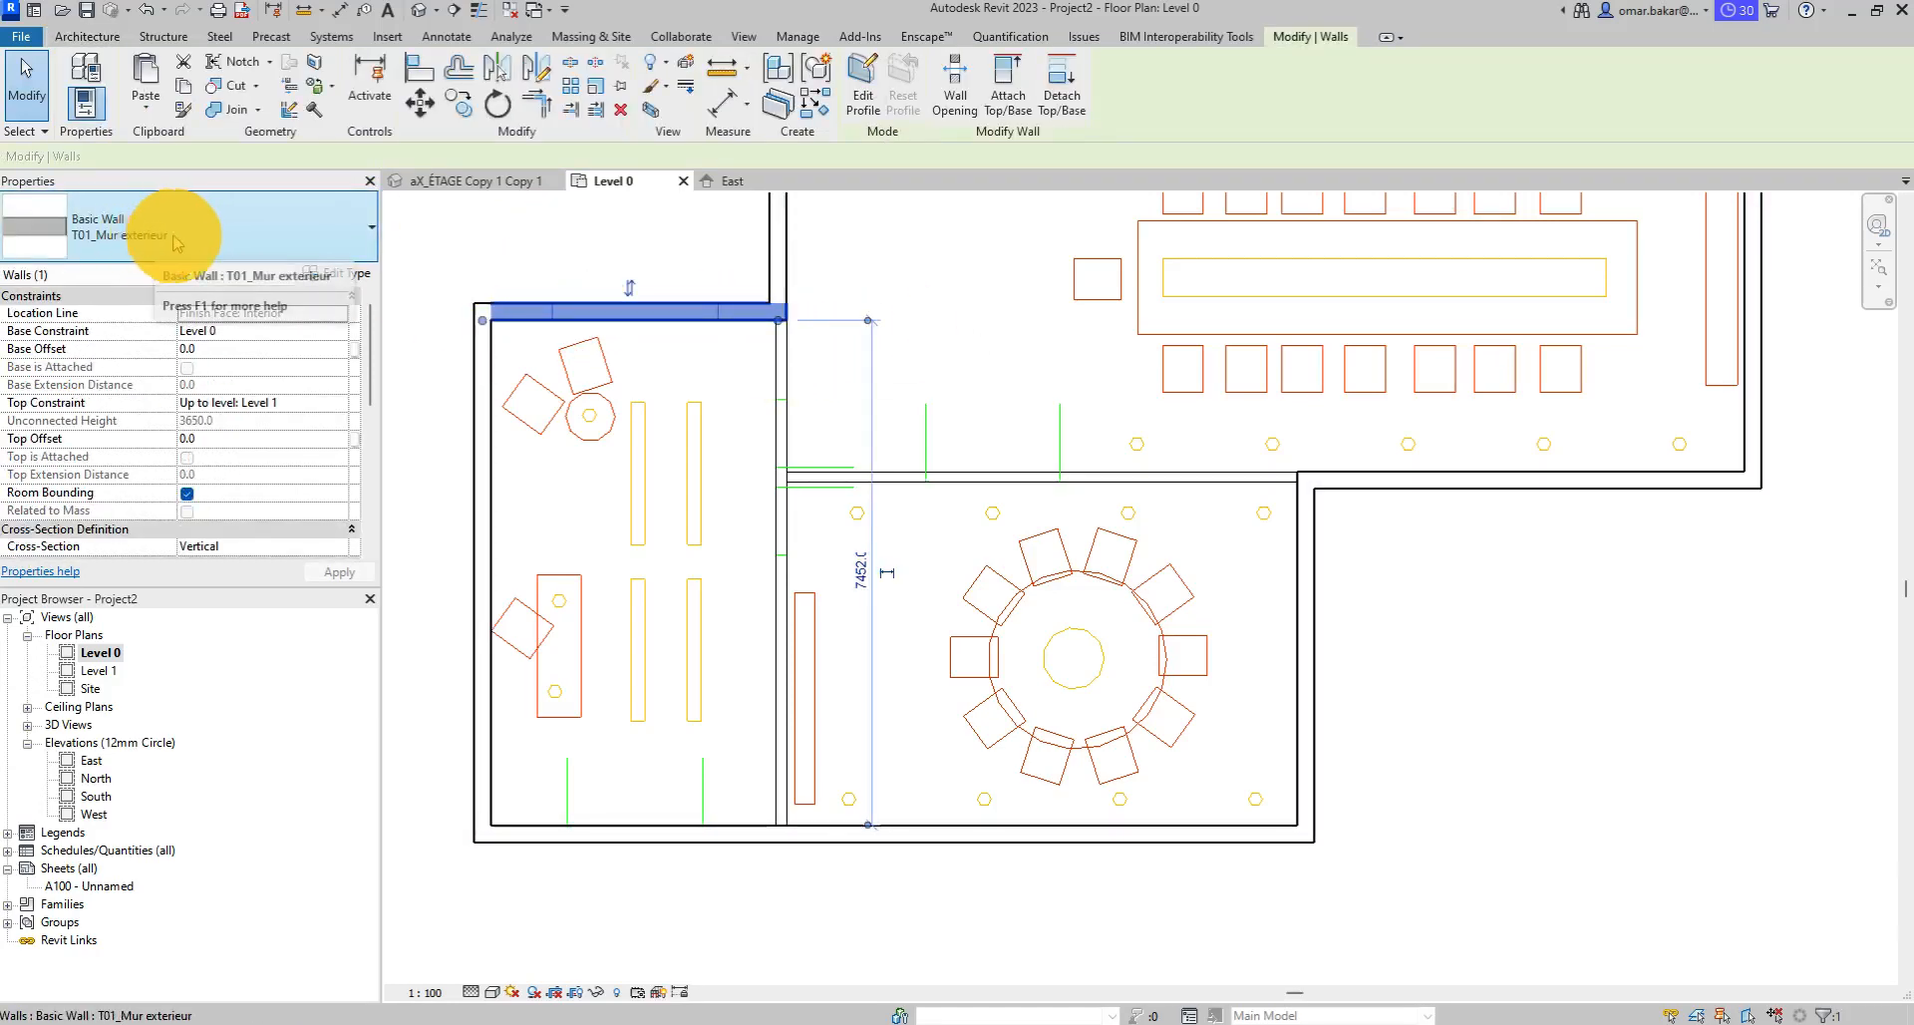
pyautogui.click(337, 273)
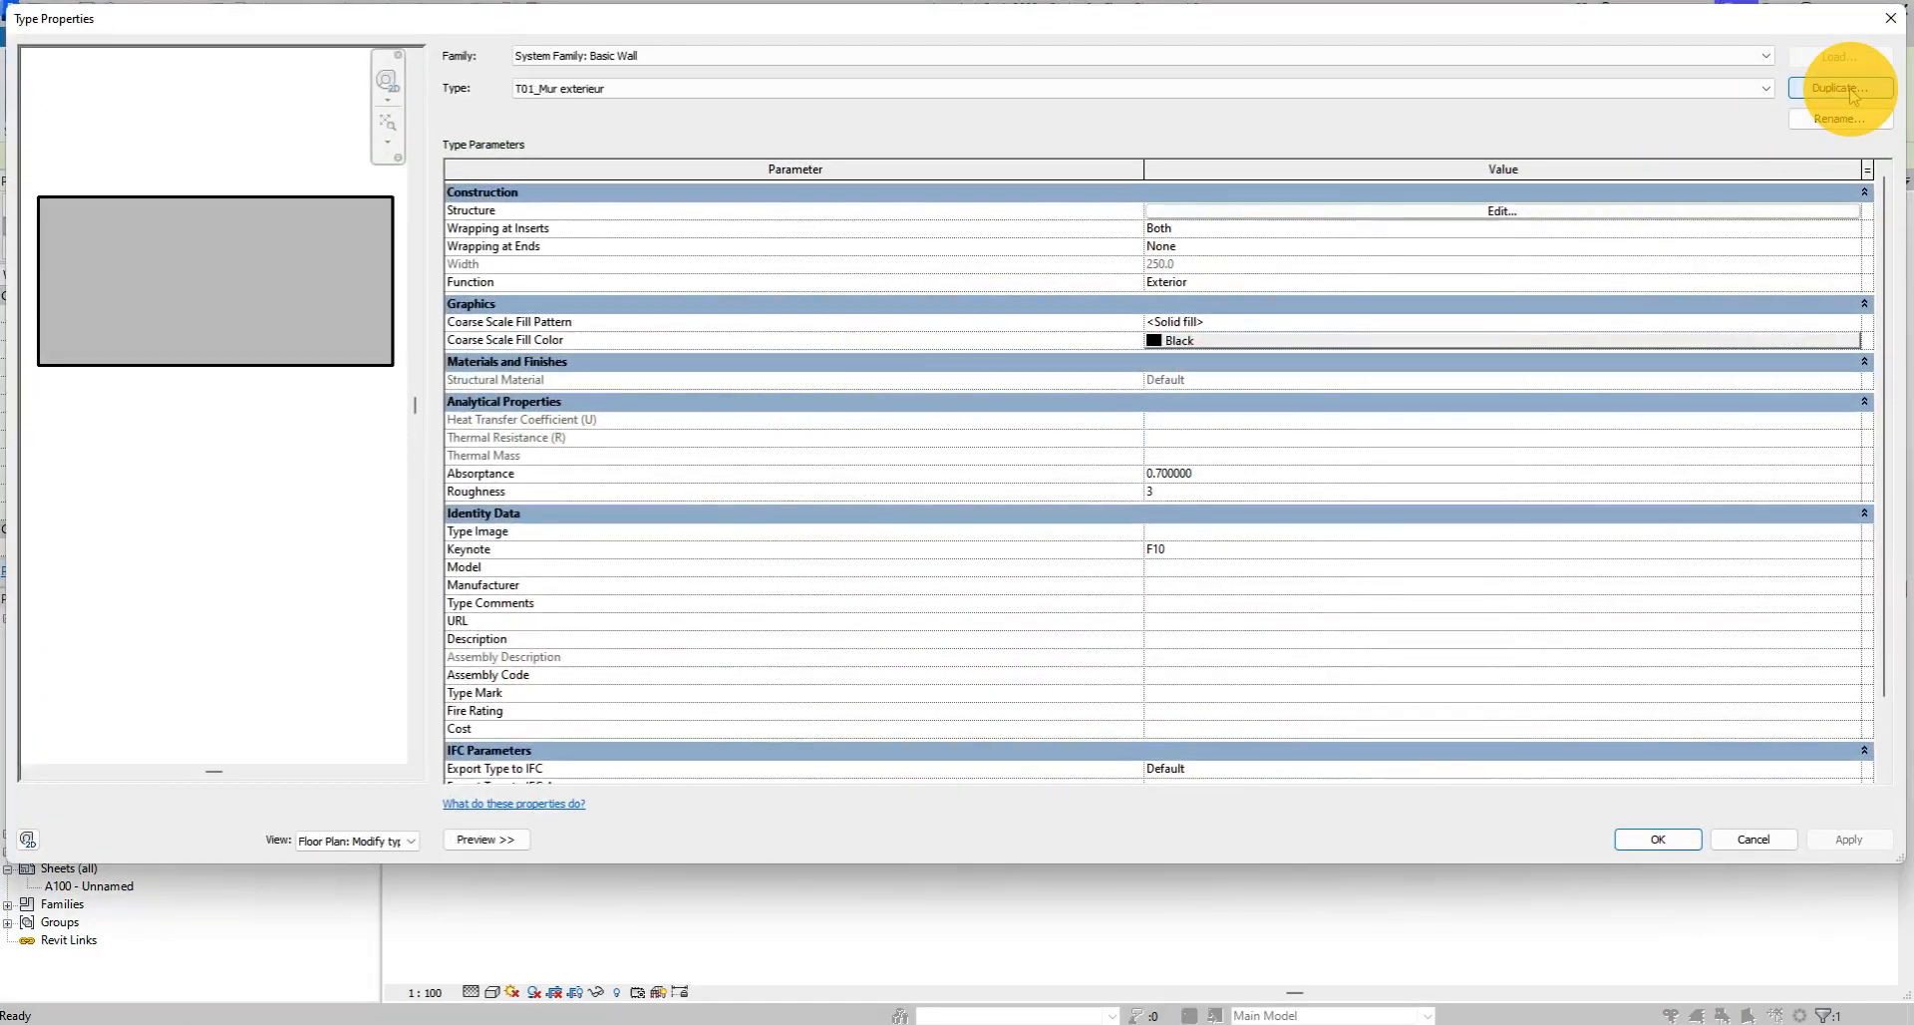
pyautogui.click(1849, 91)
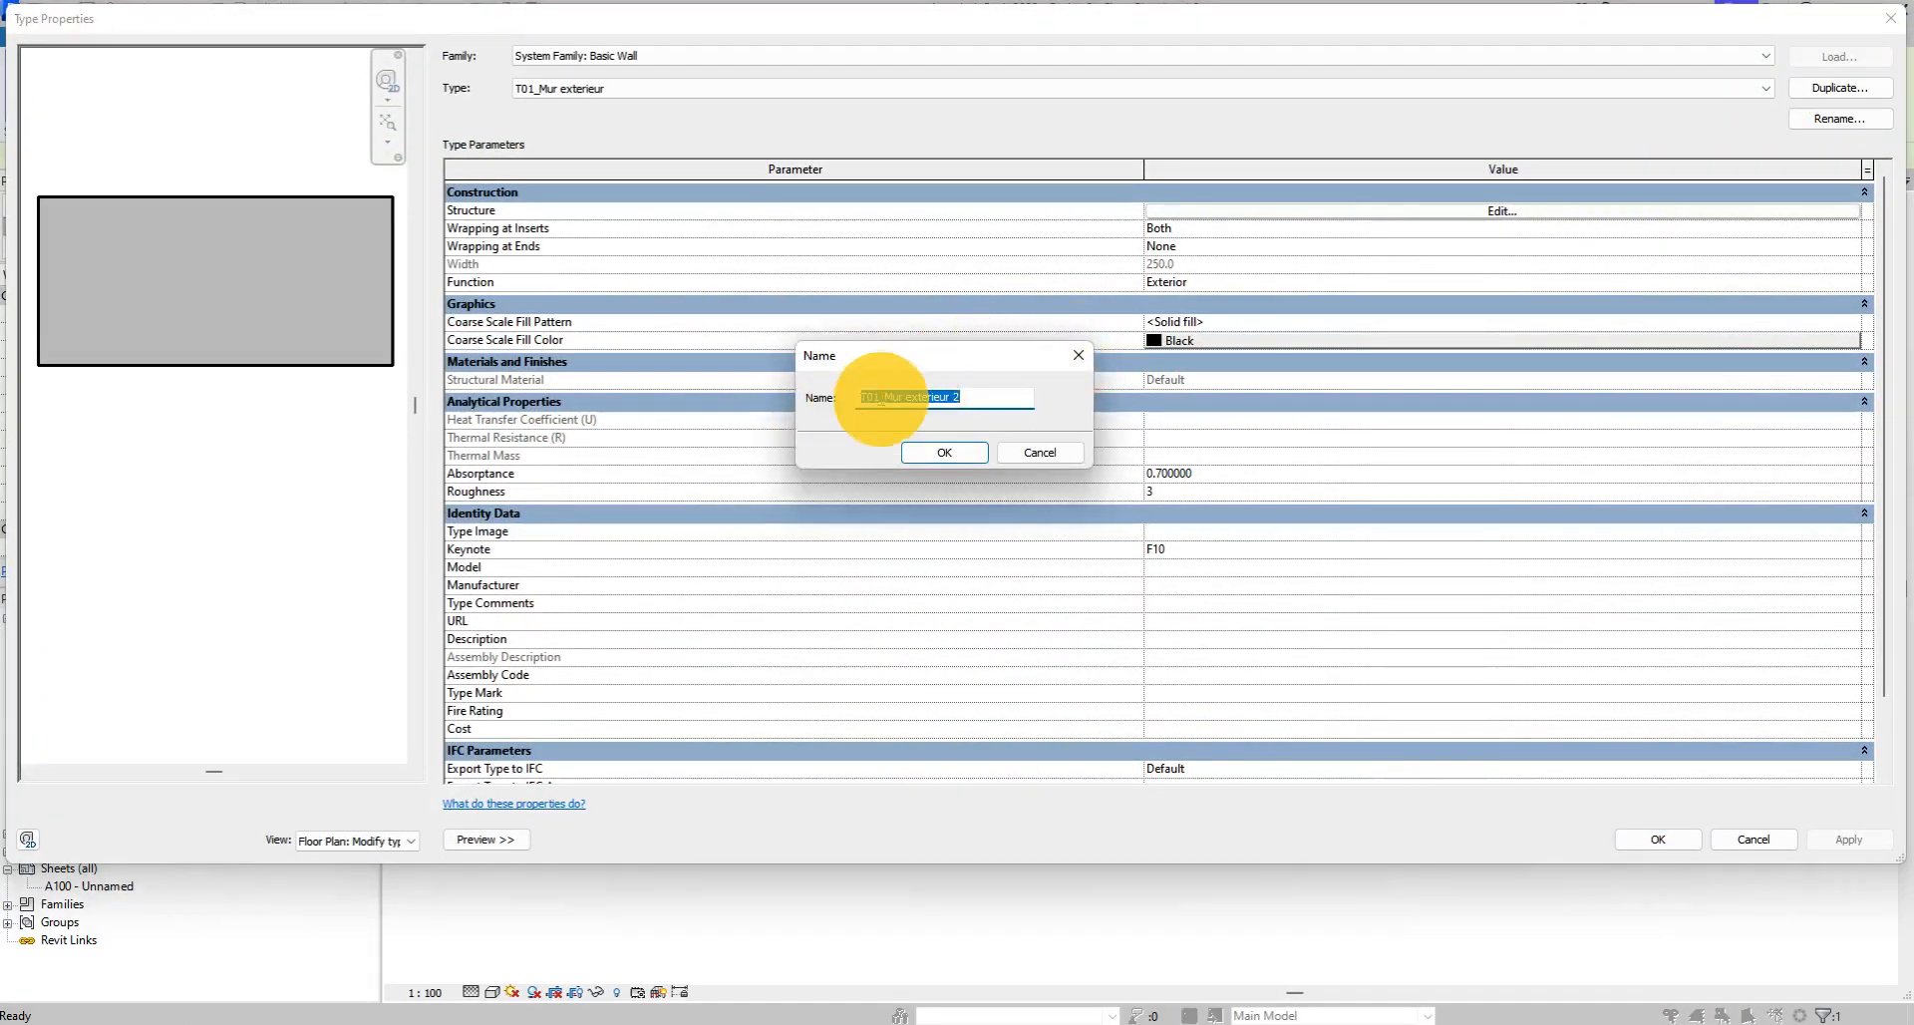
pyautogui.click(867, 394)
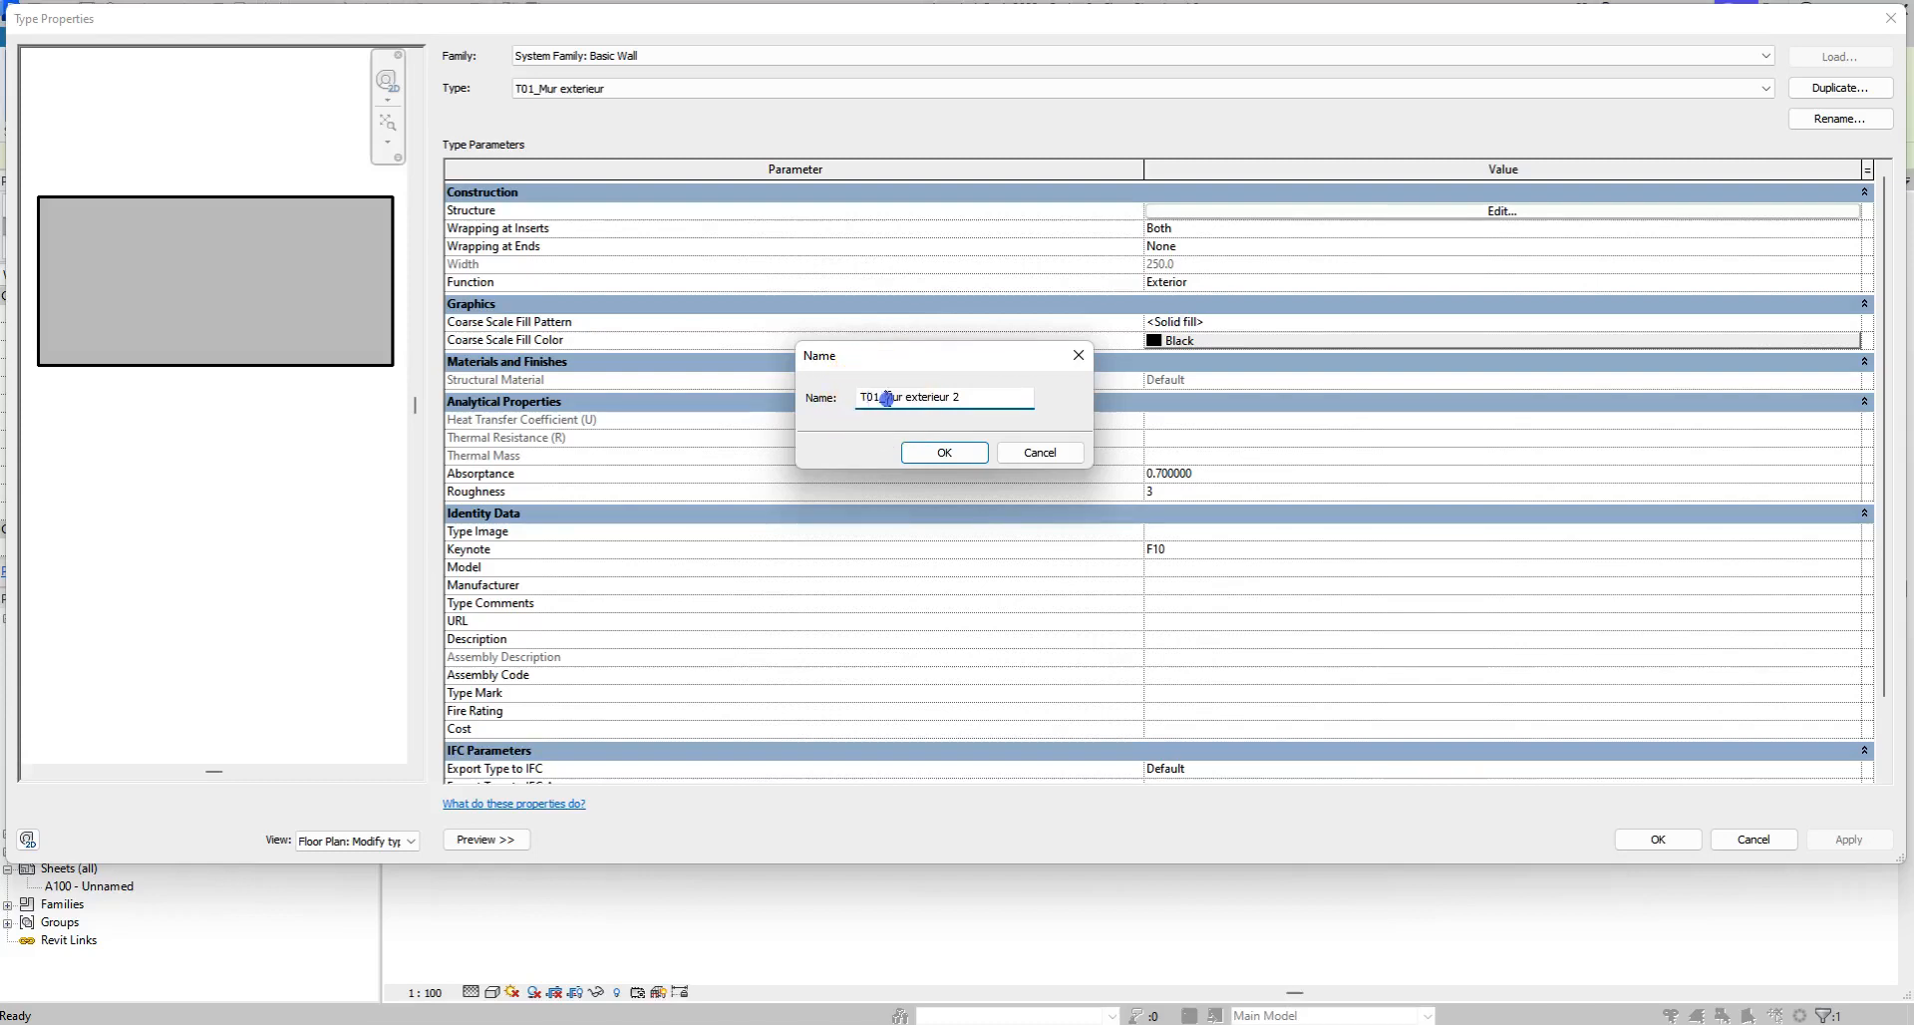
pyautogui.moveTo(884, 397); pyautogui.dragTo(994, 399)
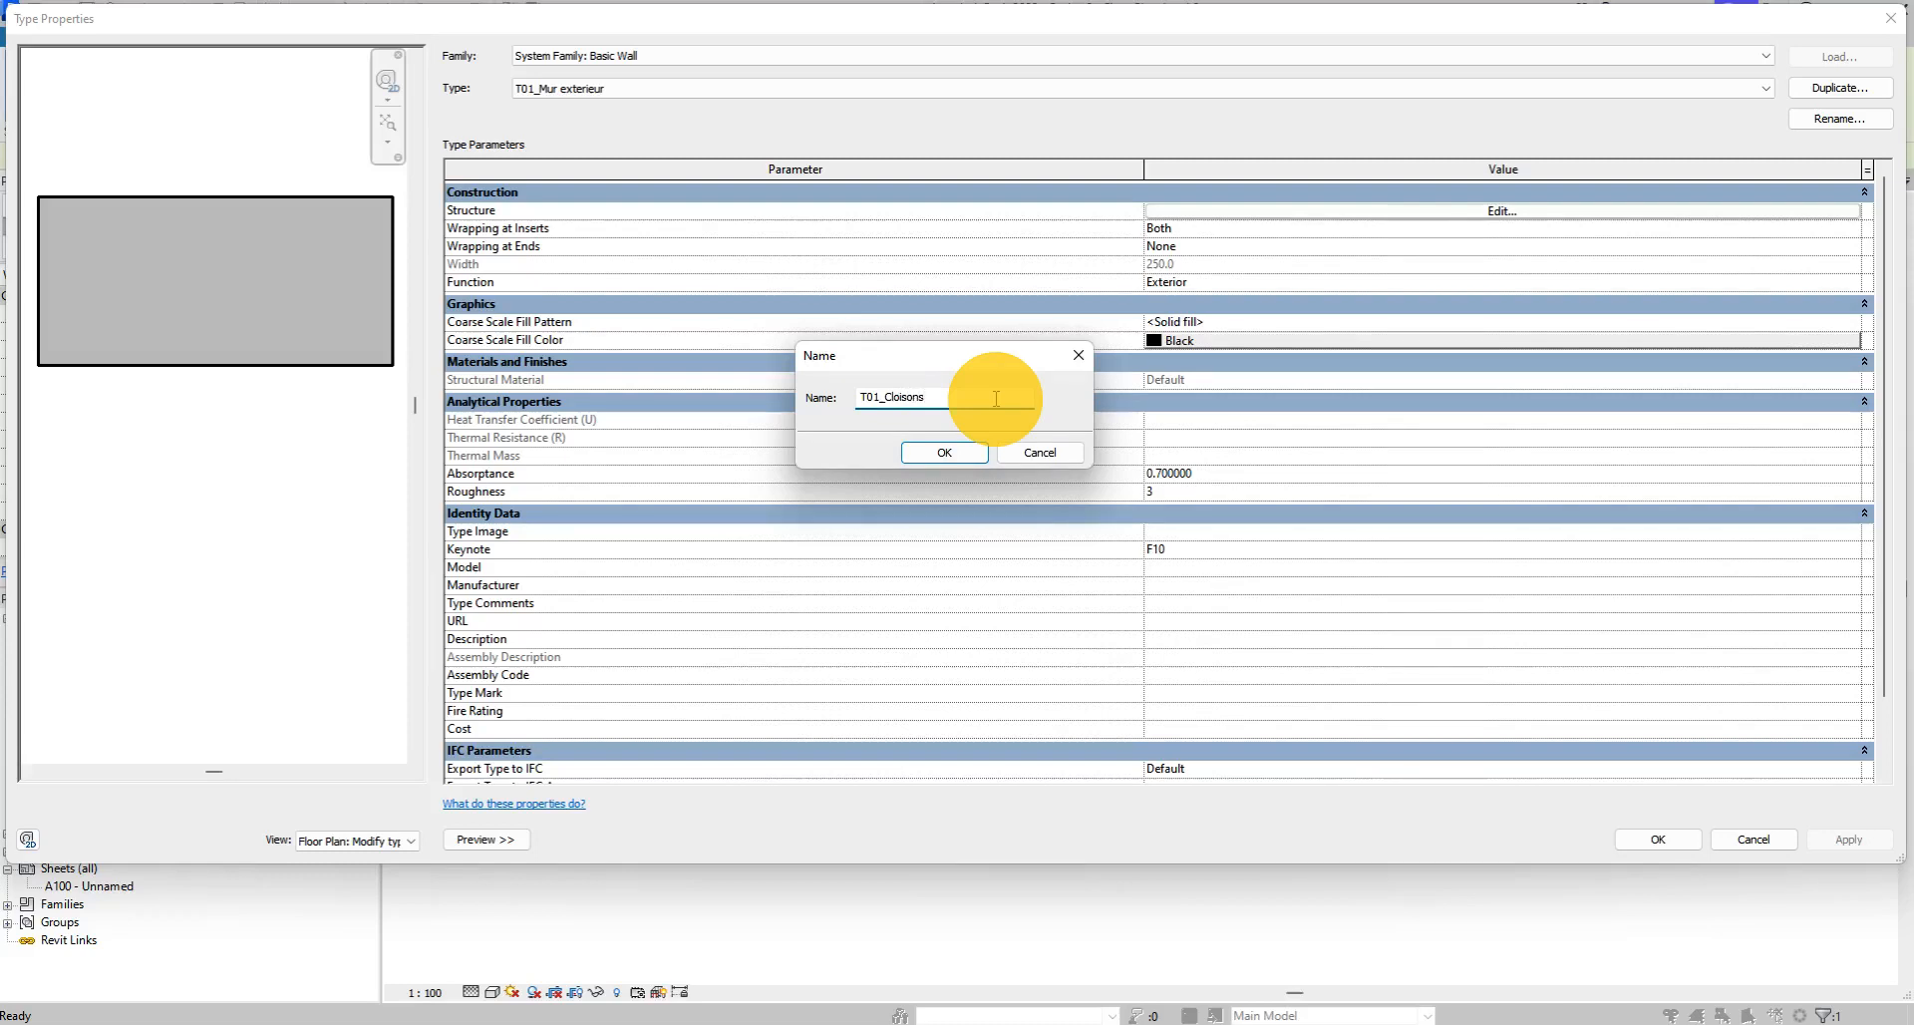
pyautogui.press('Return')
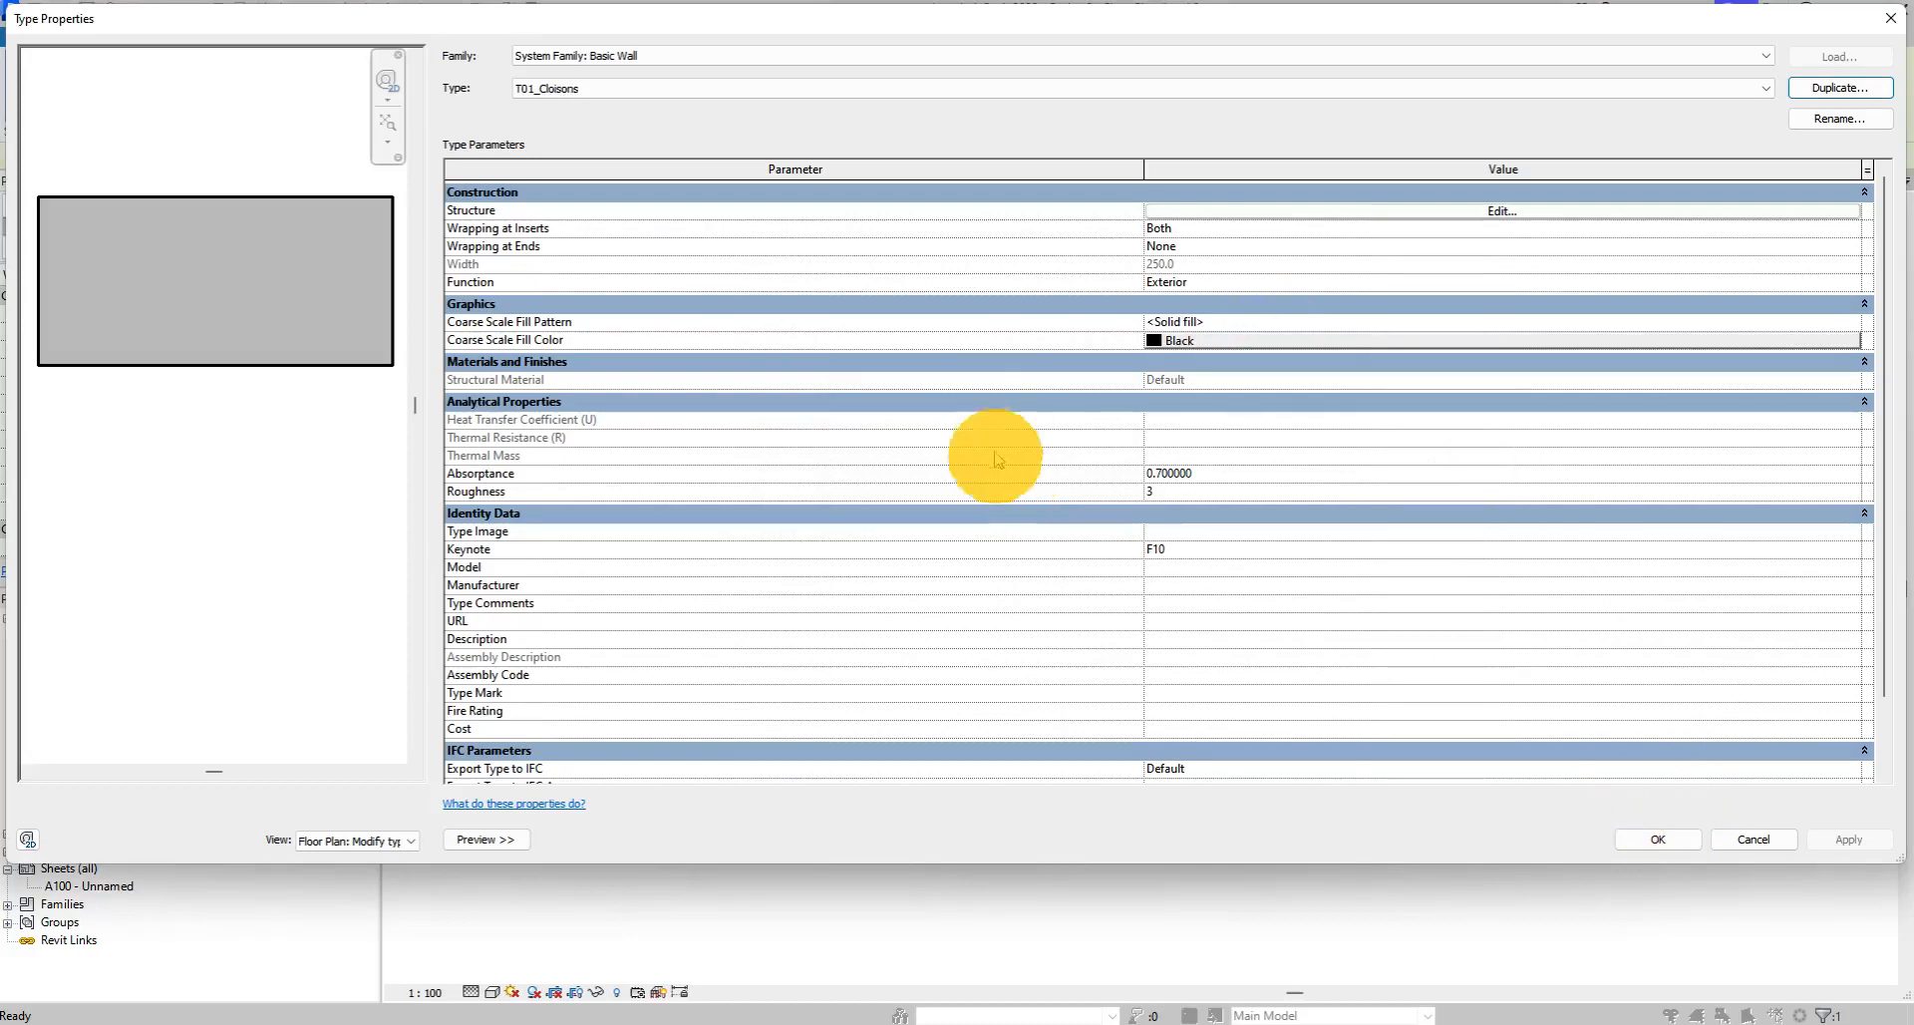
# Set the structure layer of the T01_Cloisons wall type to a thickness of 150.
pyautogui.click(1284, 210)
pyautogui.click(1104, 208)
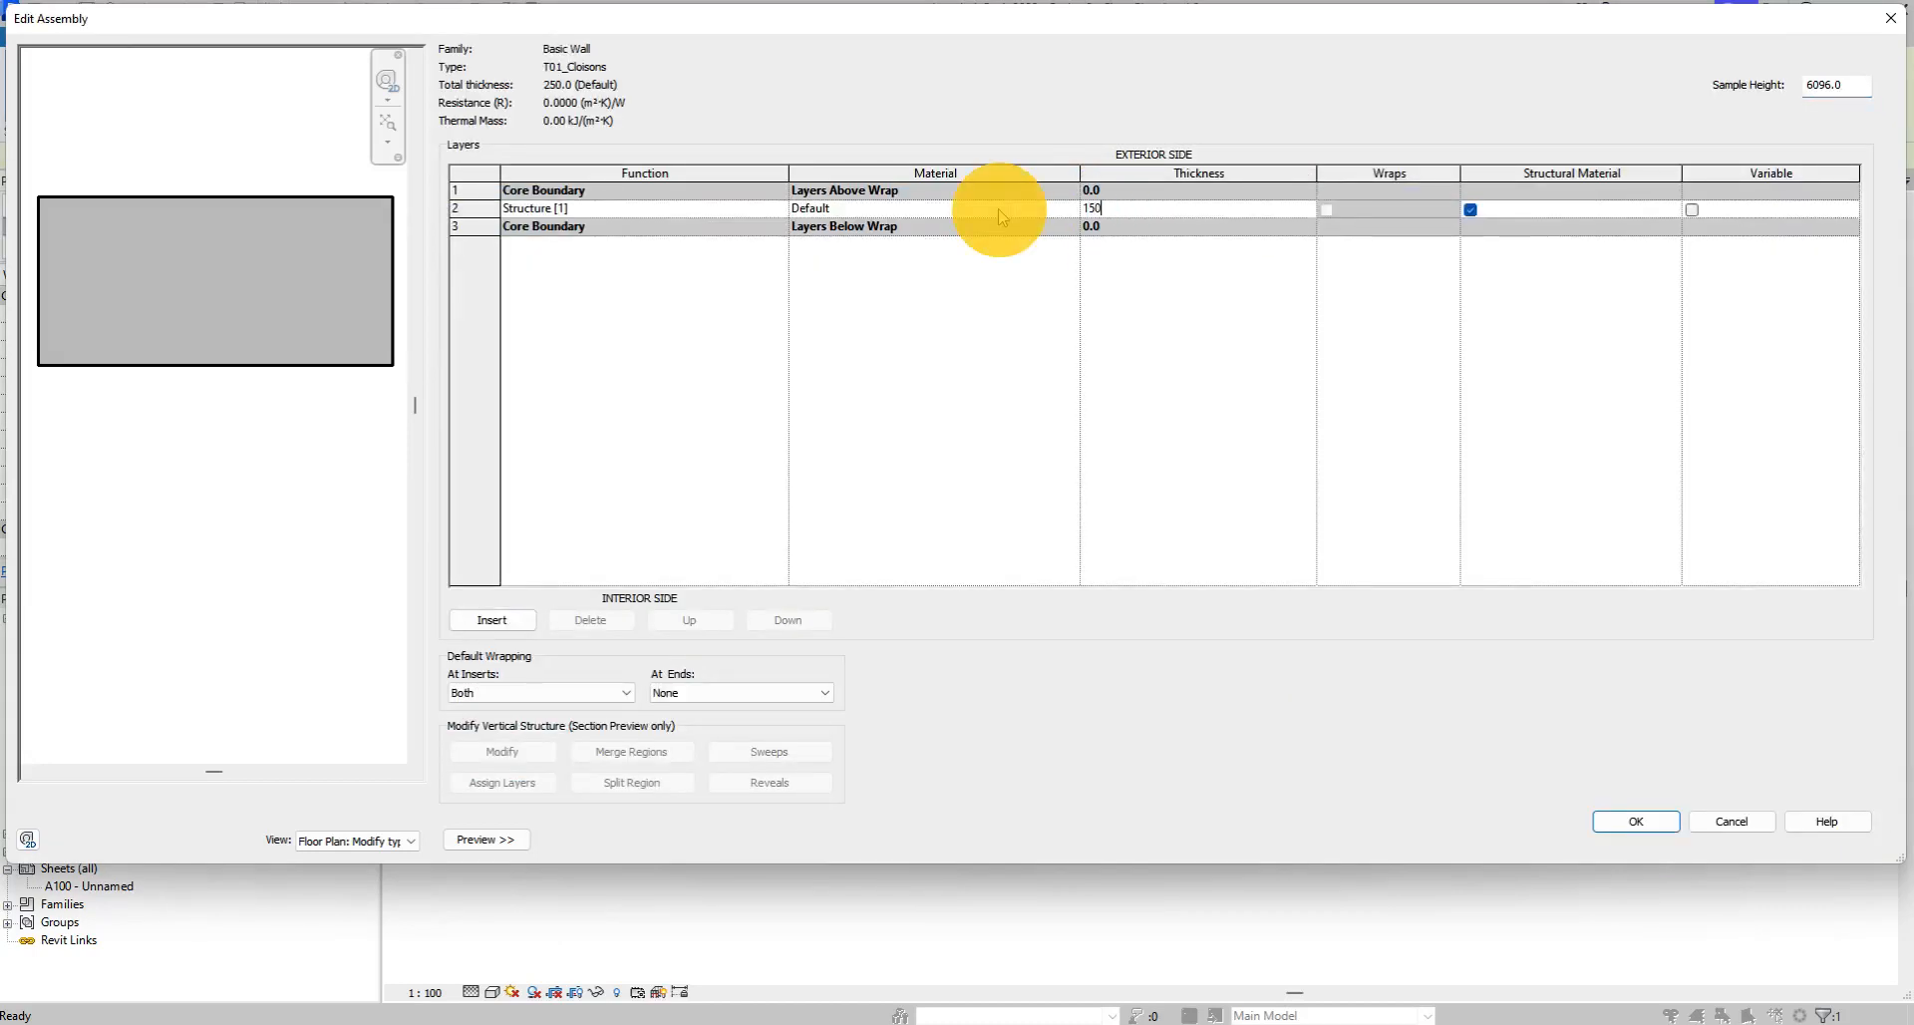
pyautogui.click(1635, 821)
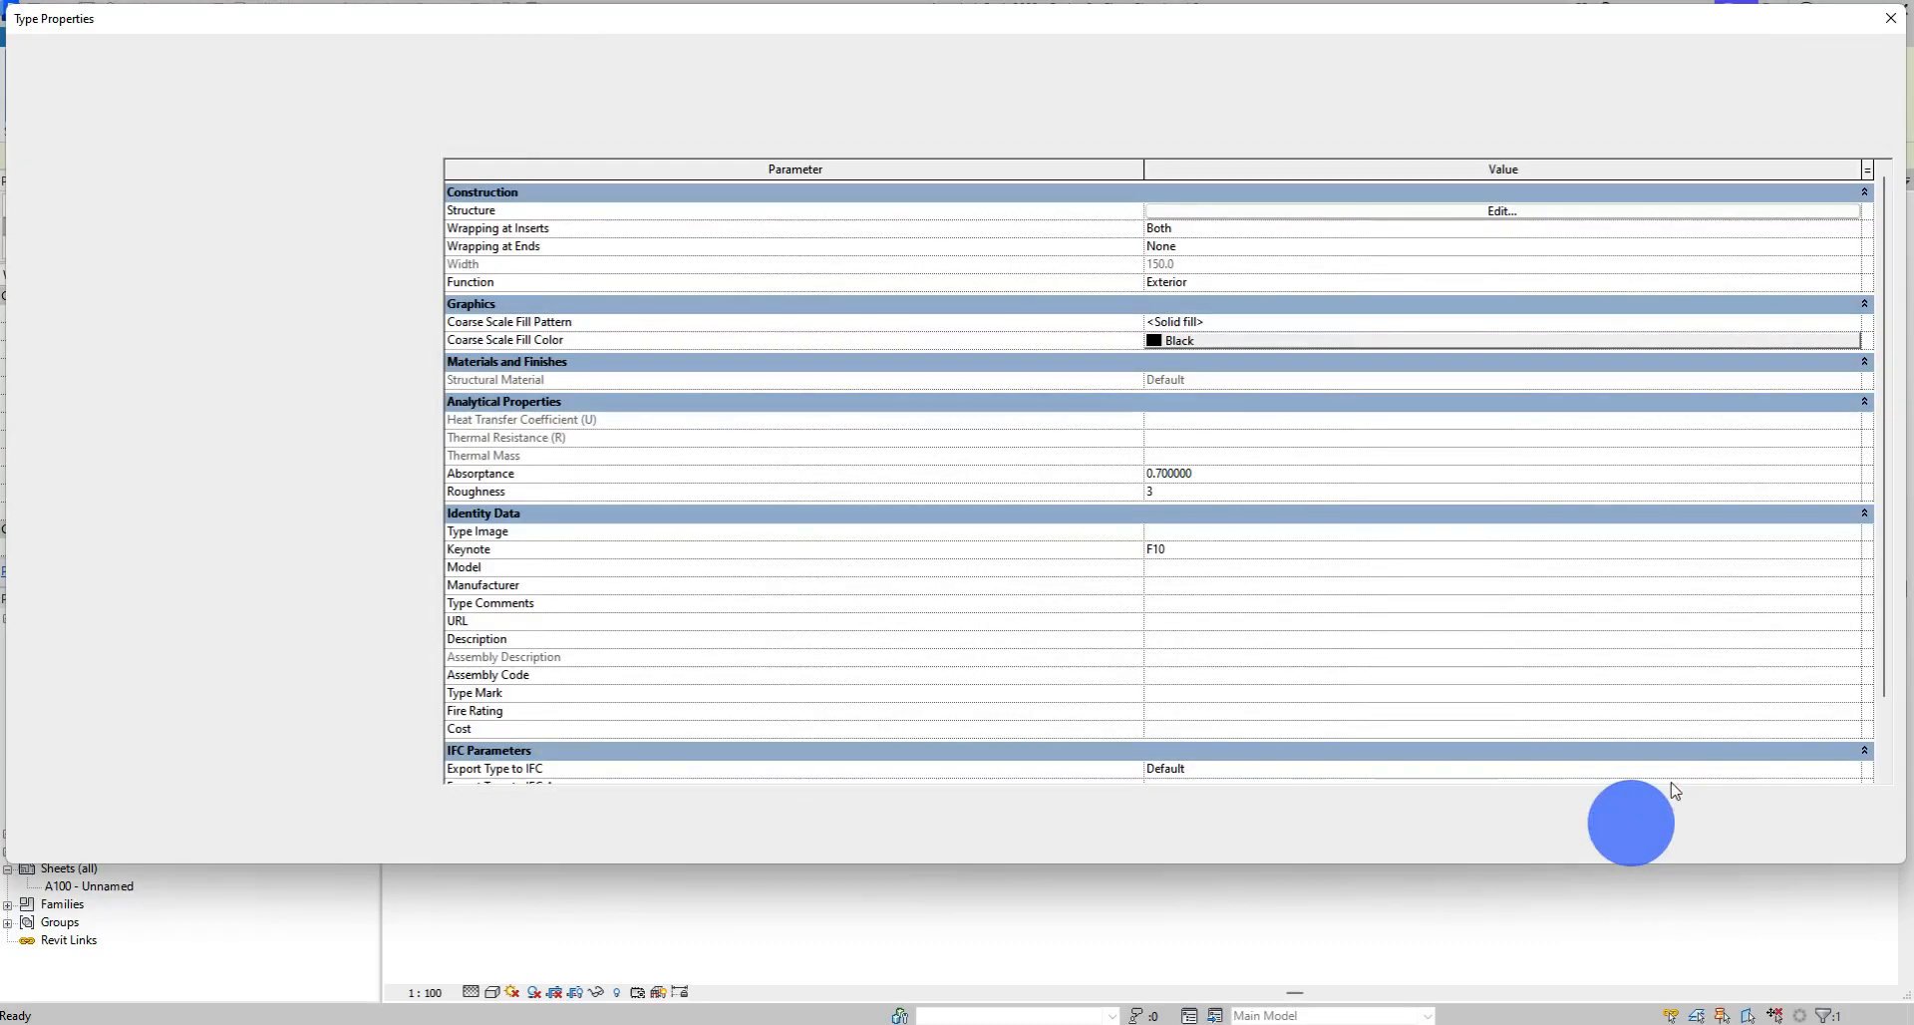
pyautogui.click(1666, 841)
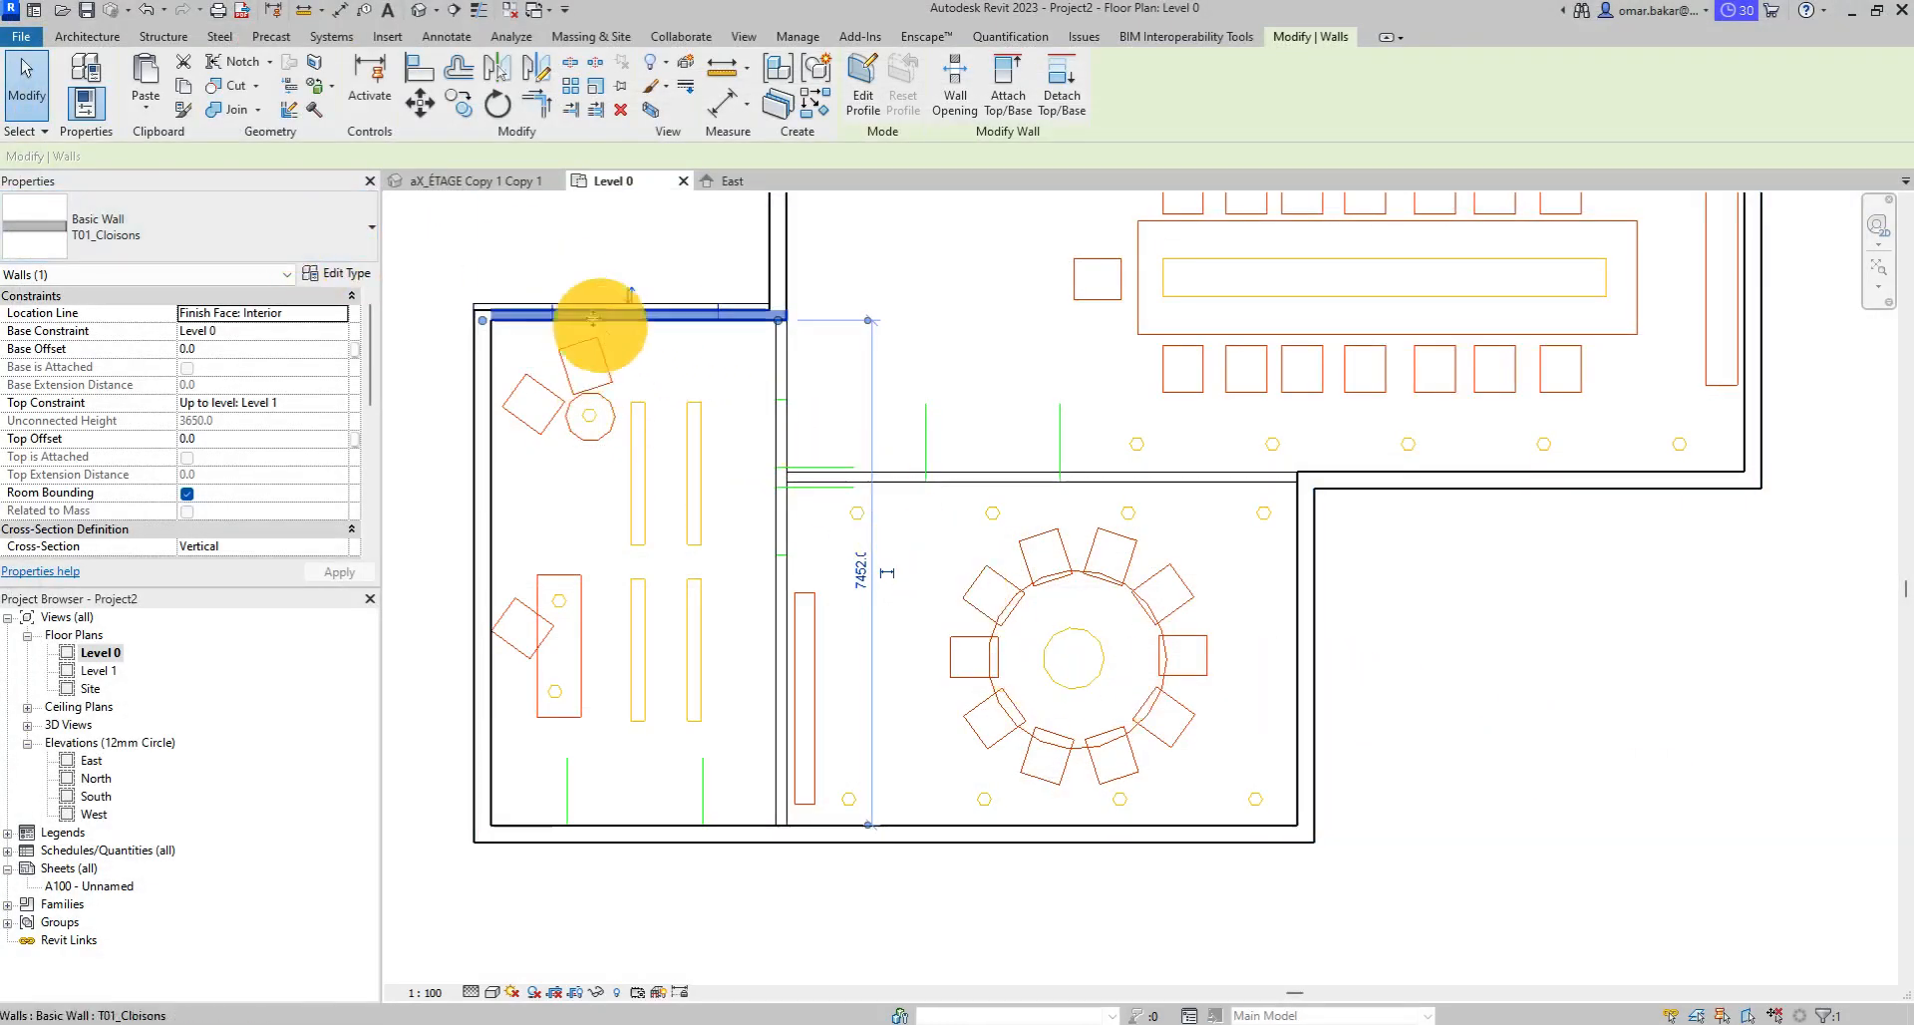
# Change the west office's upper wall back to the T01_Mur exterieur type and deselect it.
pyautogui.click(222, 226)
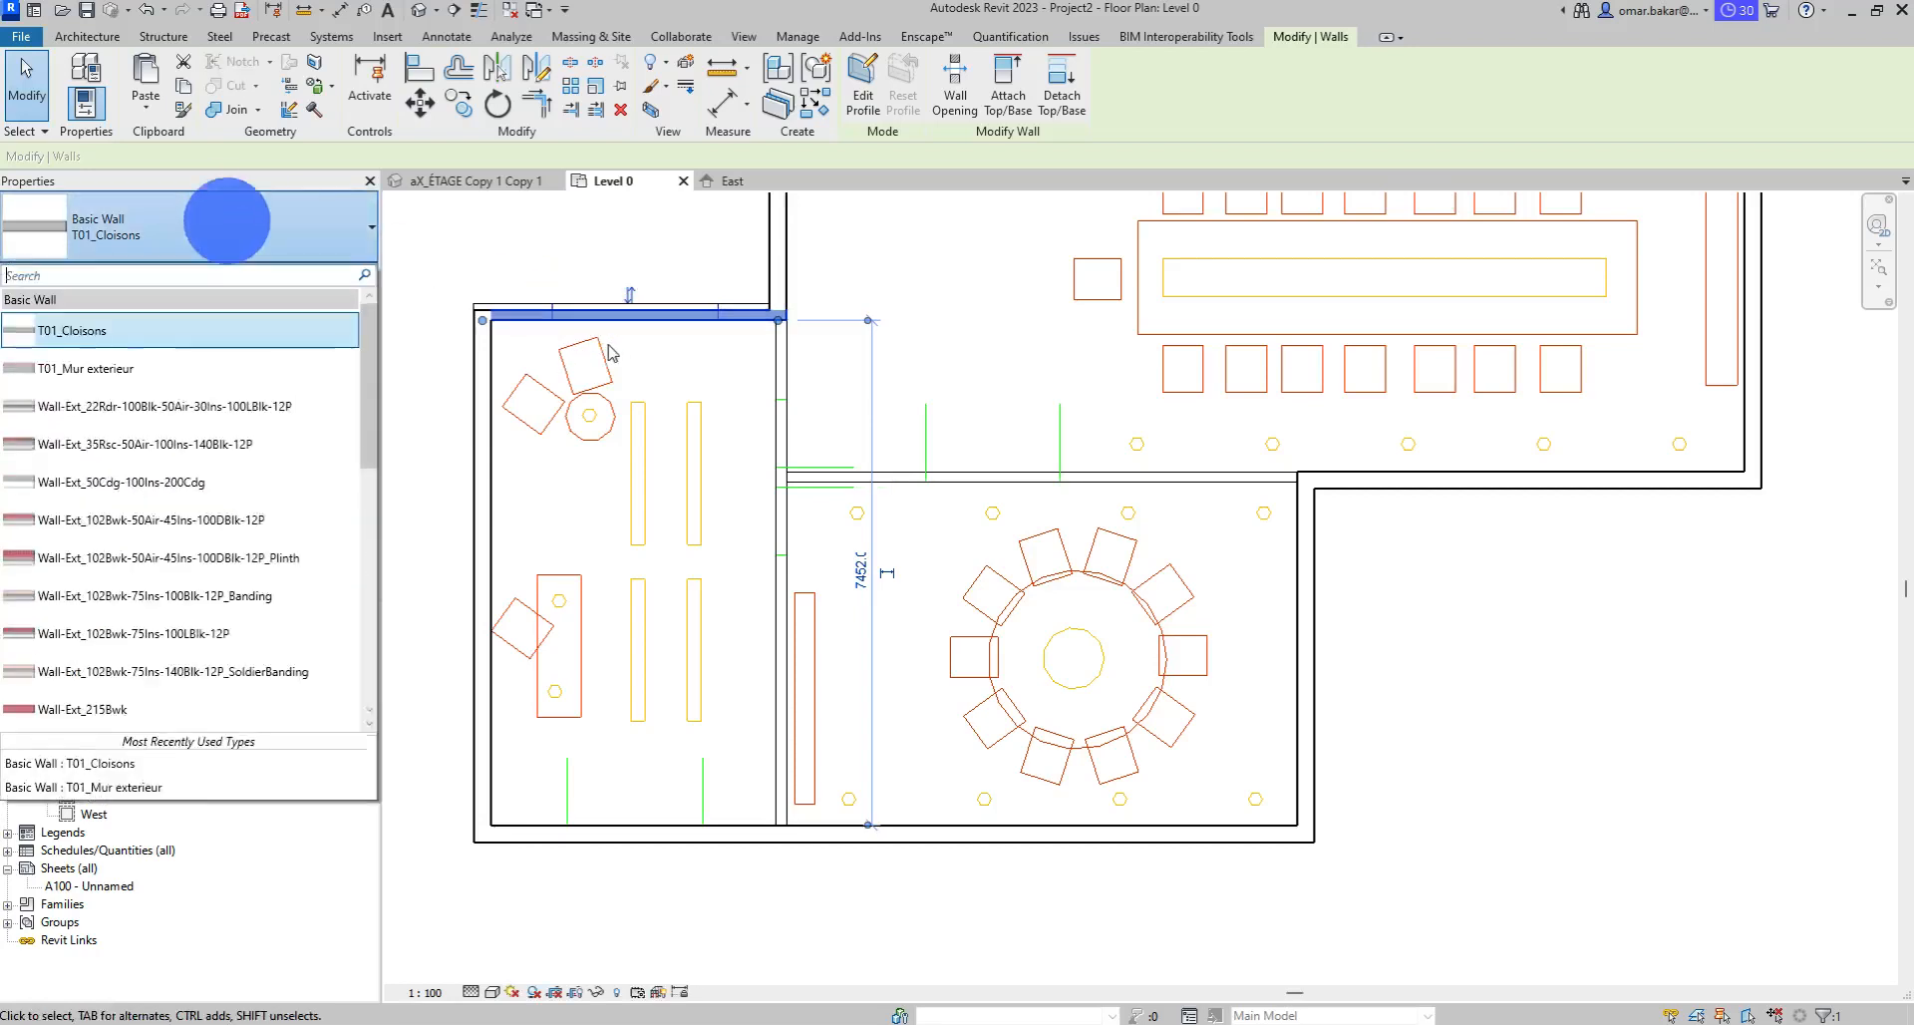
pyautogui.click(151, 375)
pyautogui.click(530, 239)
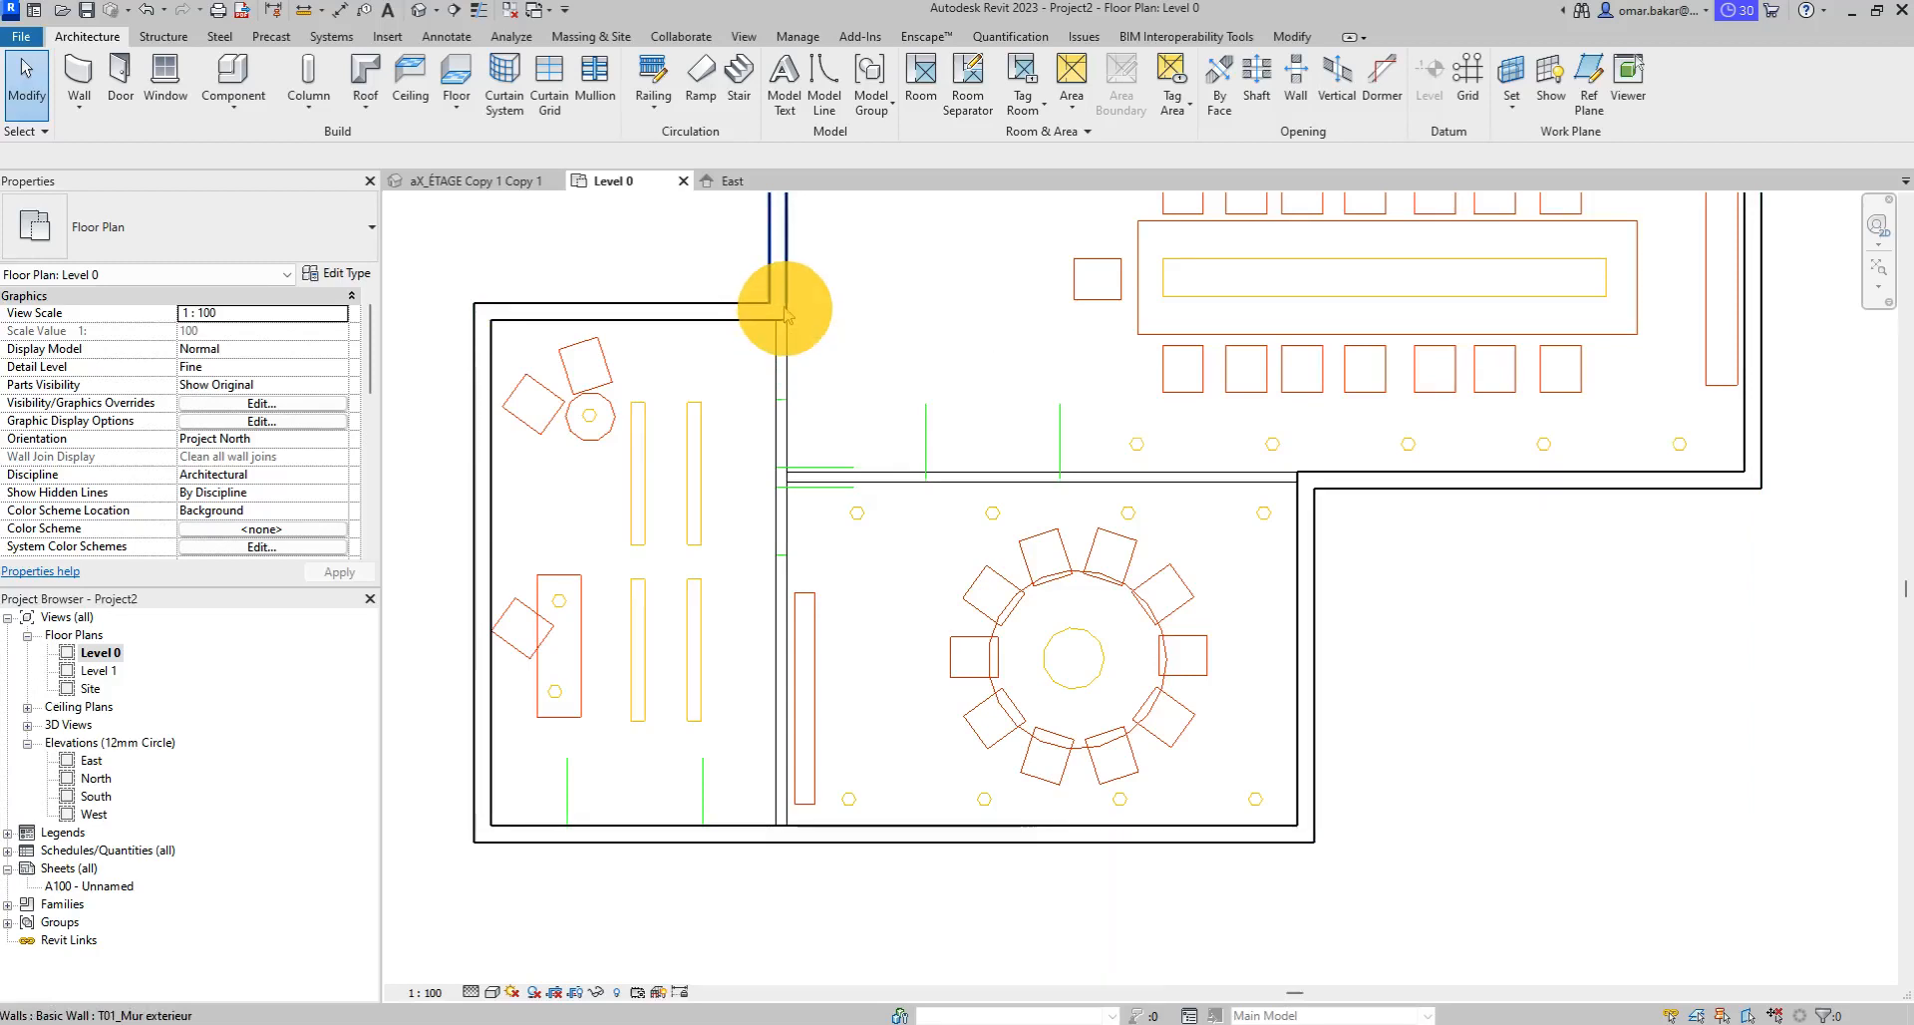
# Draw a T01_Cloisons wall along the vertical partition between the west office and the meeting rooms, from the upper inner corner to the south wall.
pyautogui.scroll(5, 786, 317)
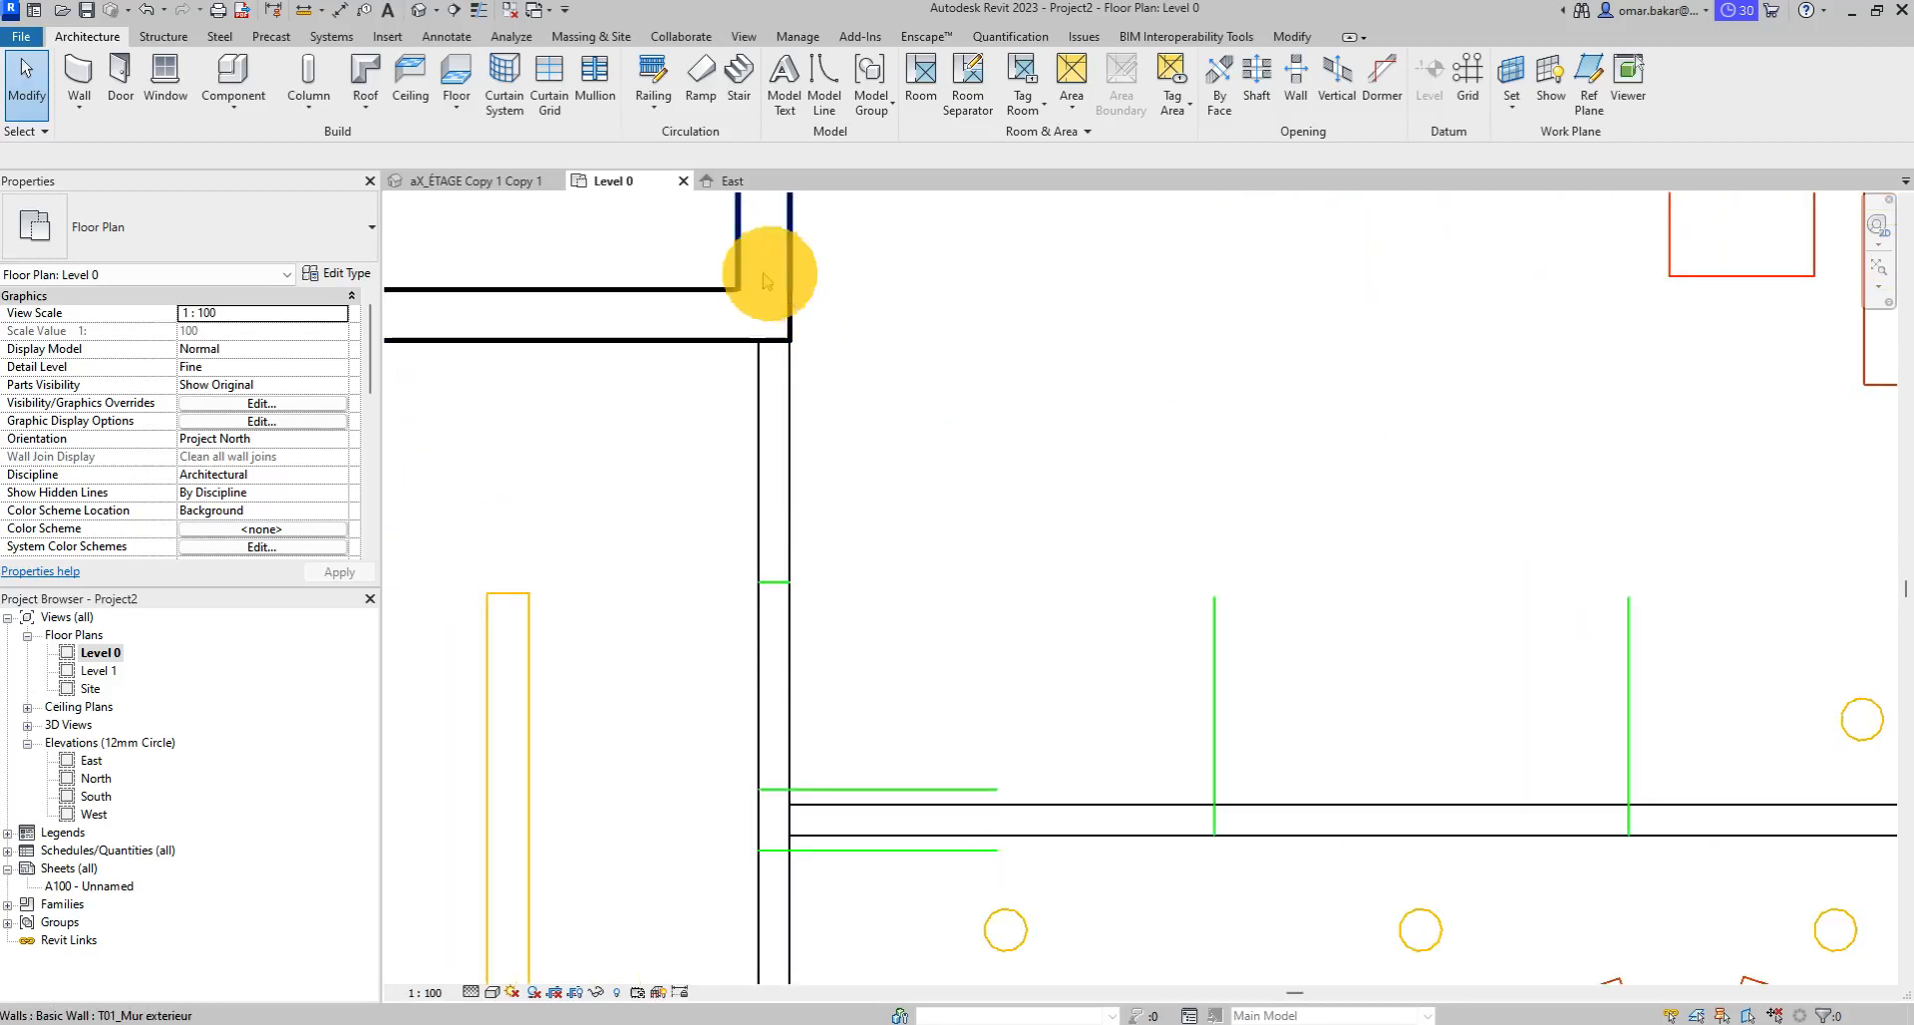
pyautogui.scroll(-2, 855, 396)
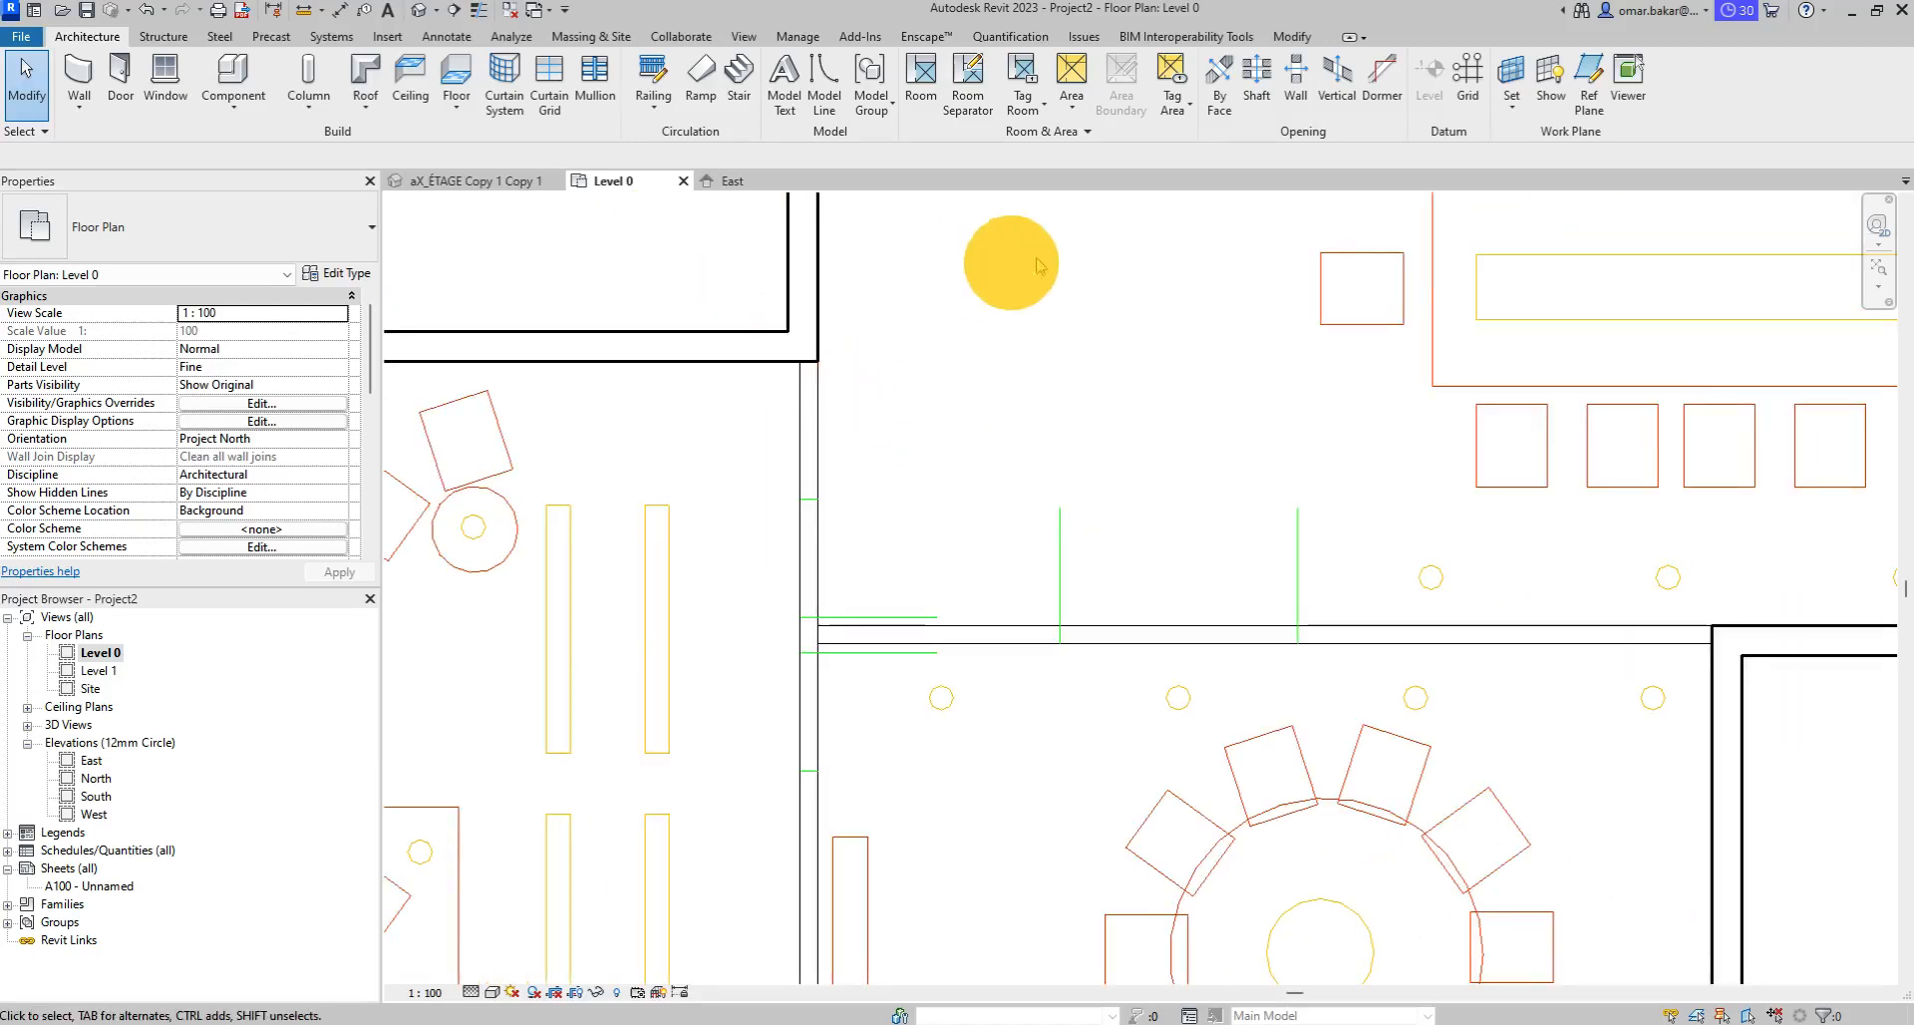
pyautogui.scroll(-1, 1171, 628)
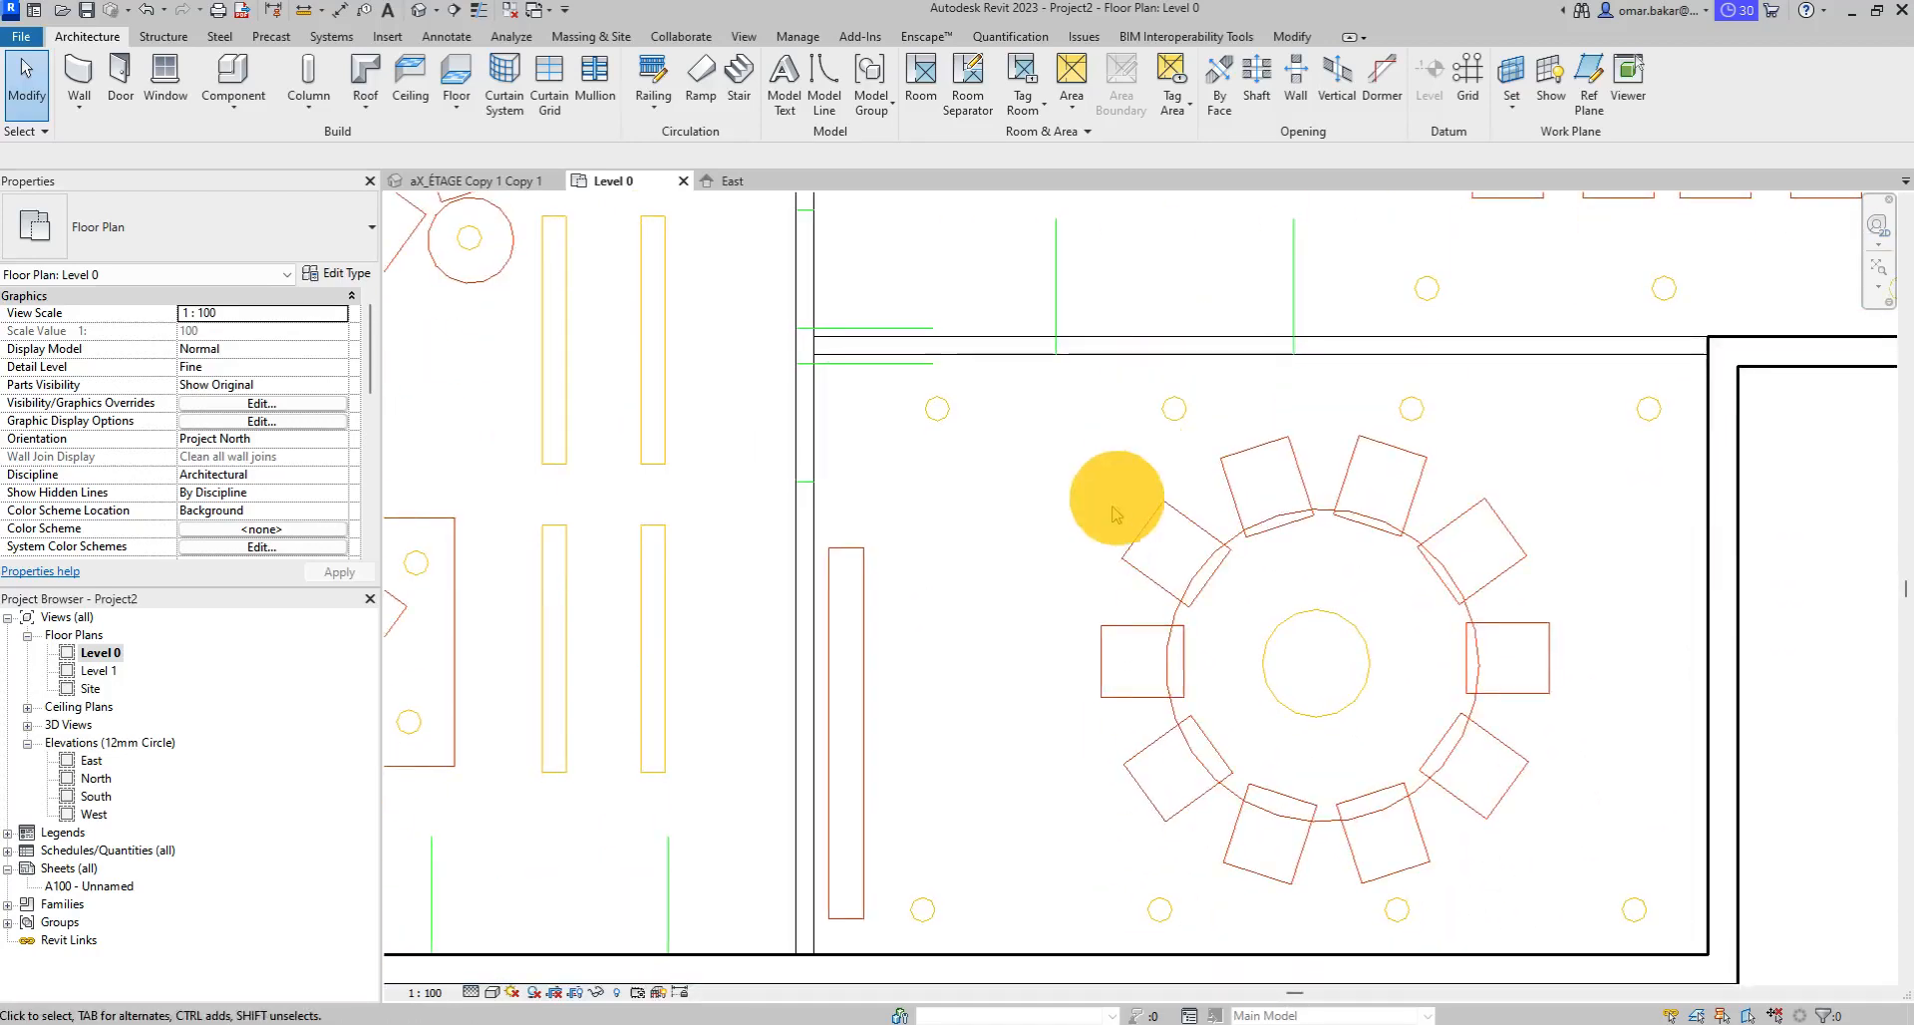
pyautogui.scroll(-1, 1067, 598)
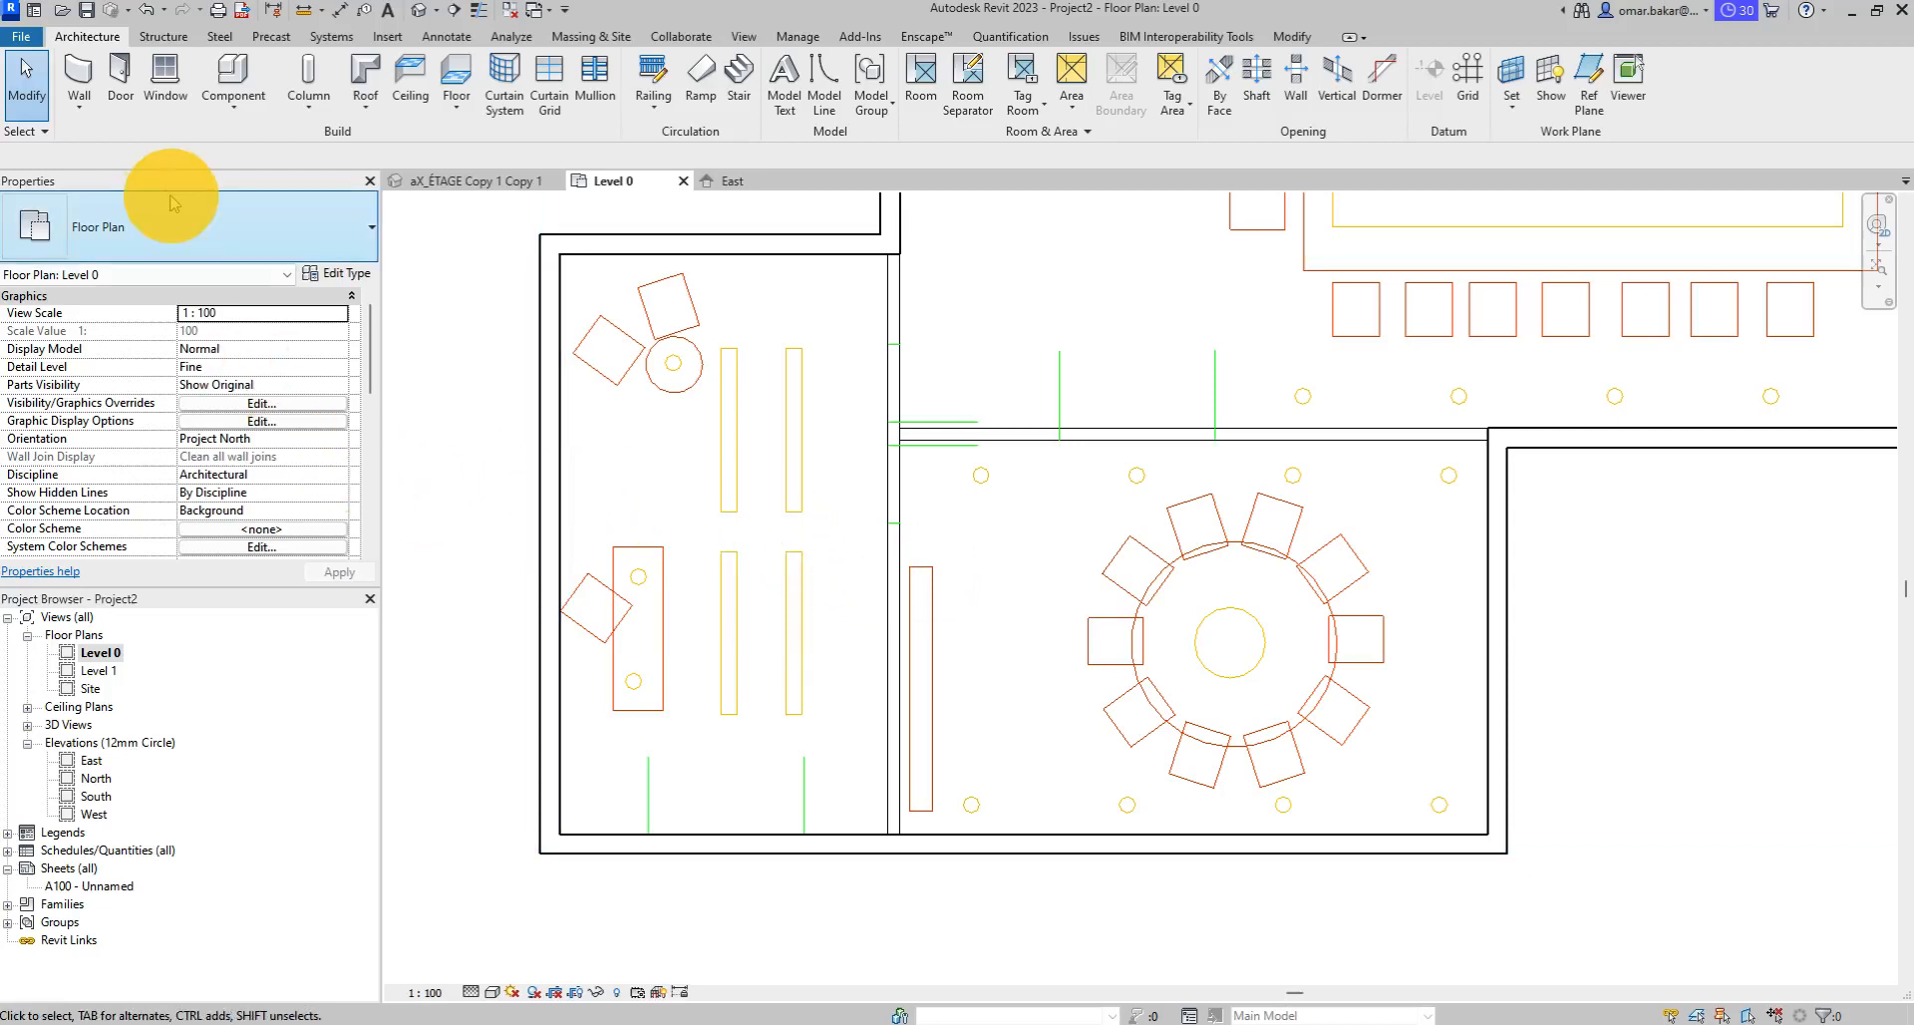
pyautogui.click(77, 70)
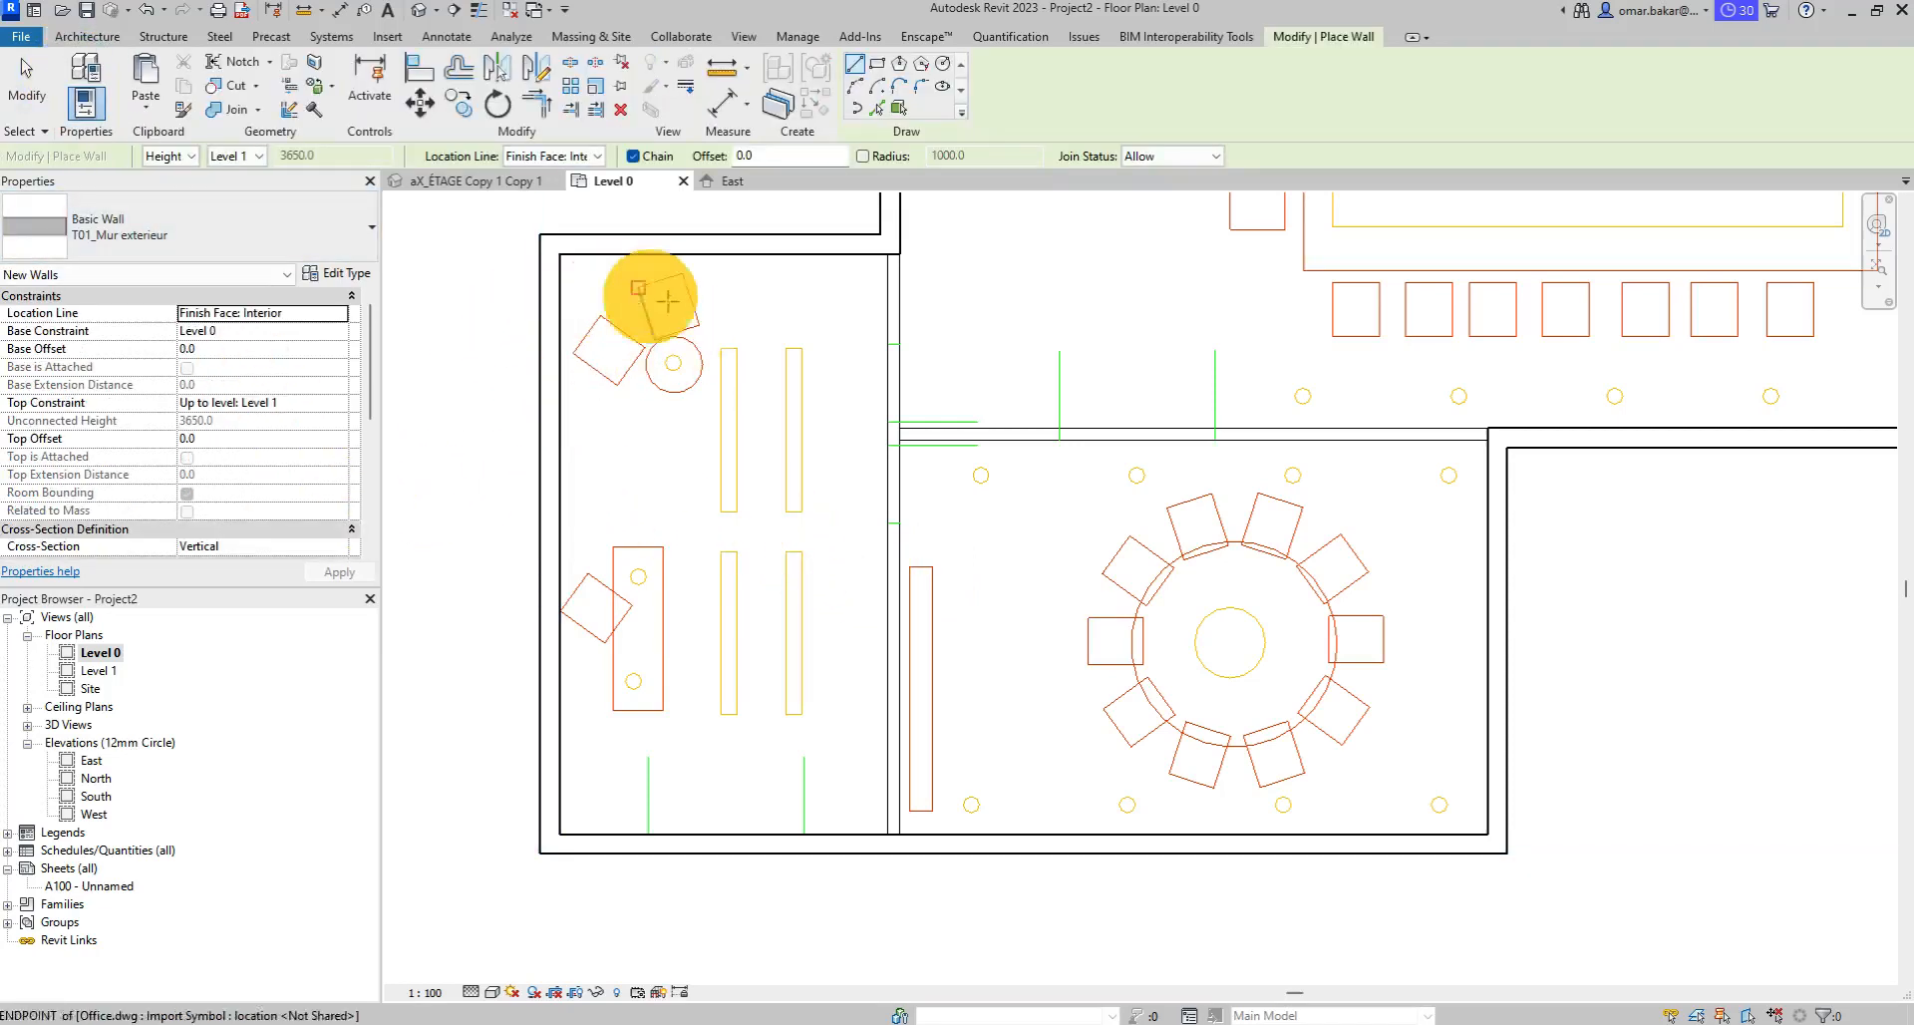
pyautogui.click(339, 229)
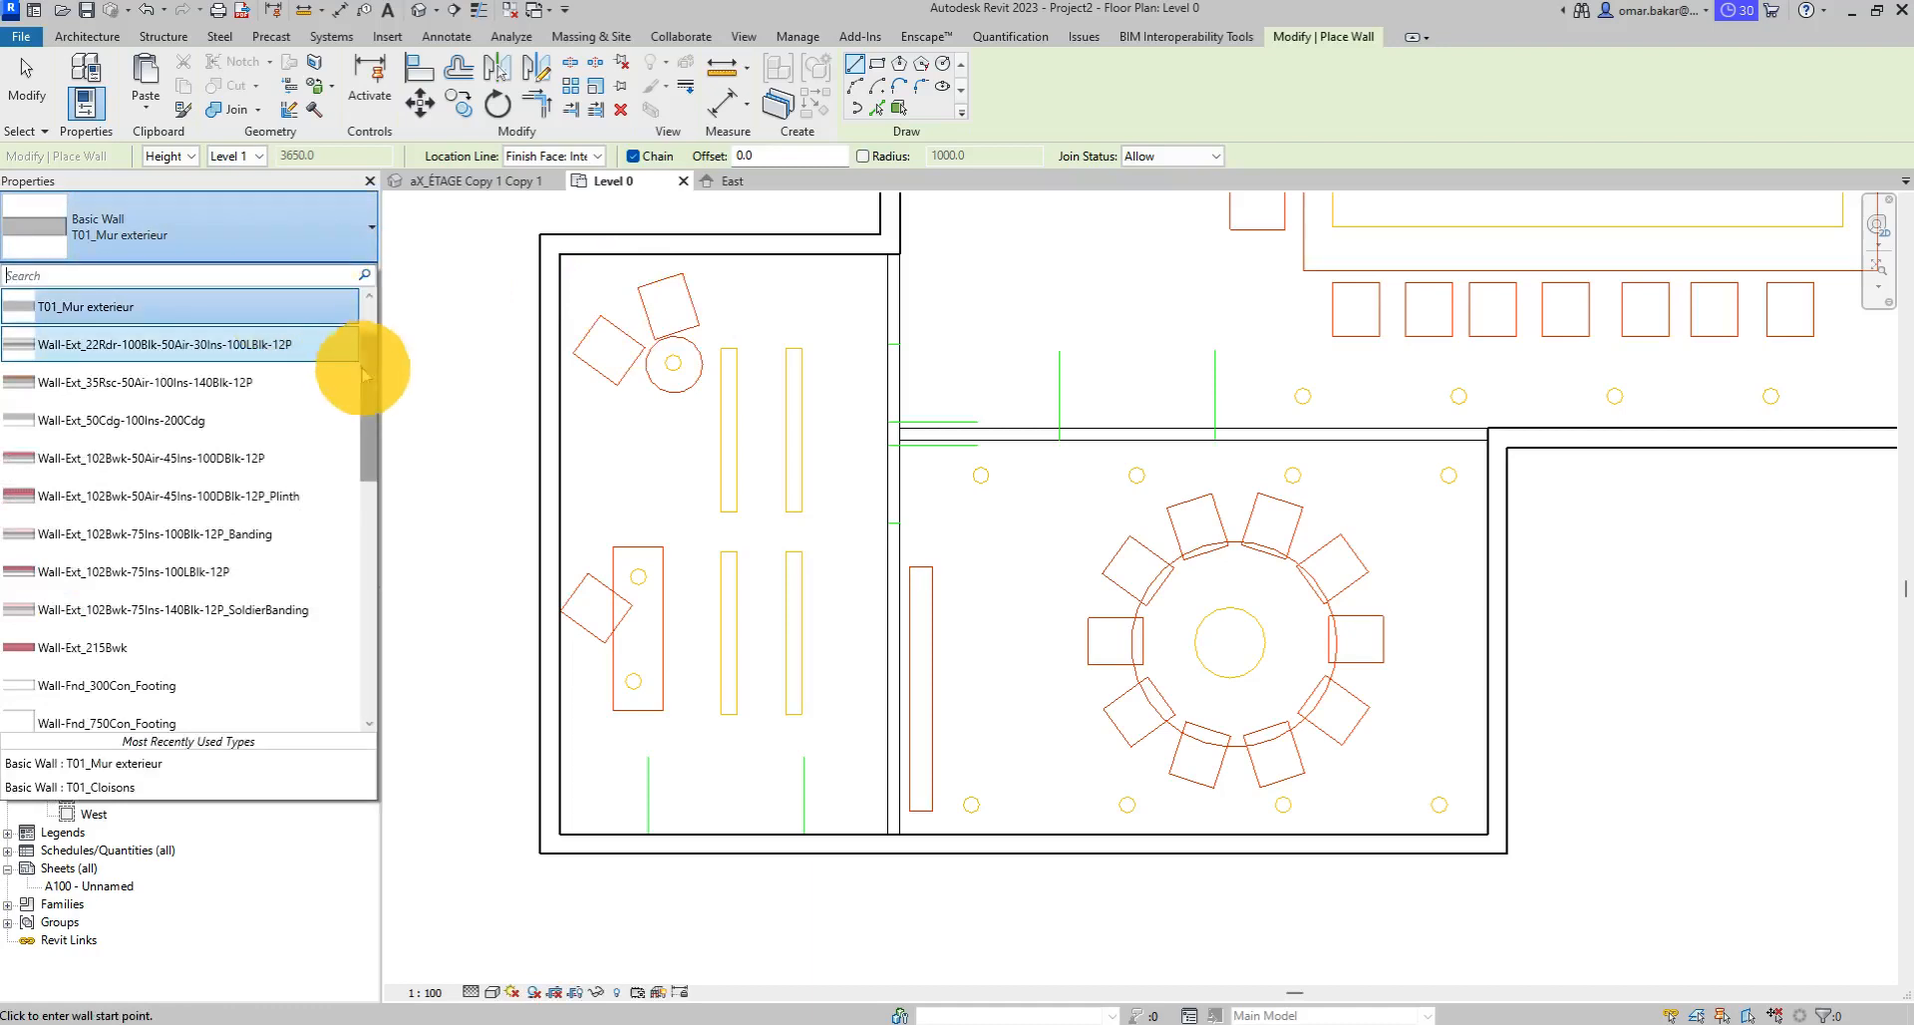
pyautogui.scroll(1, 377, 384)
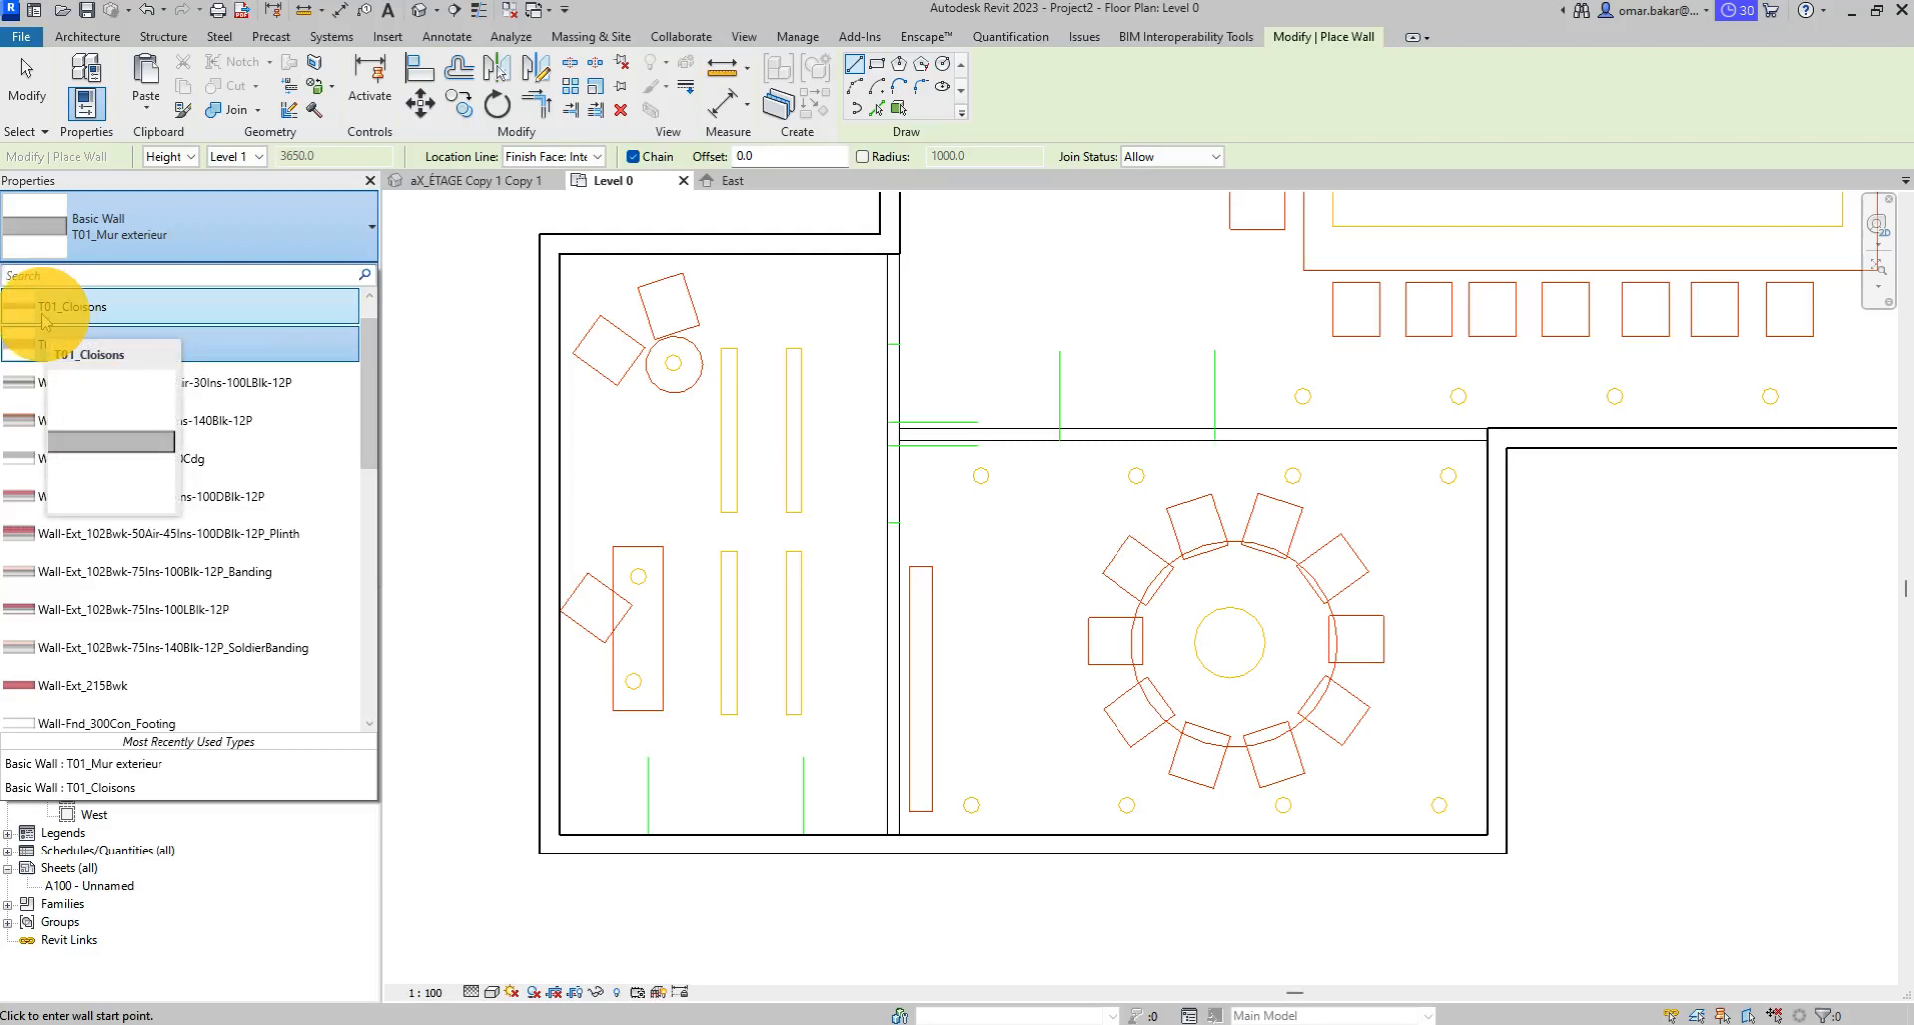
pyautogui.click(115, 315)
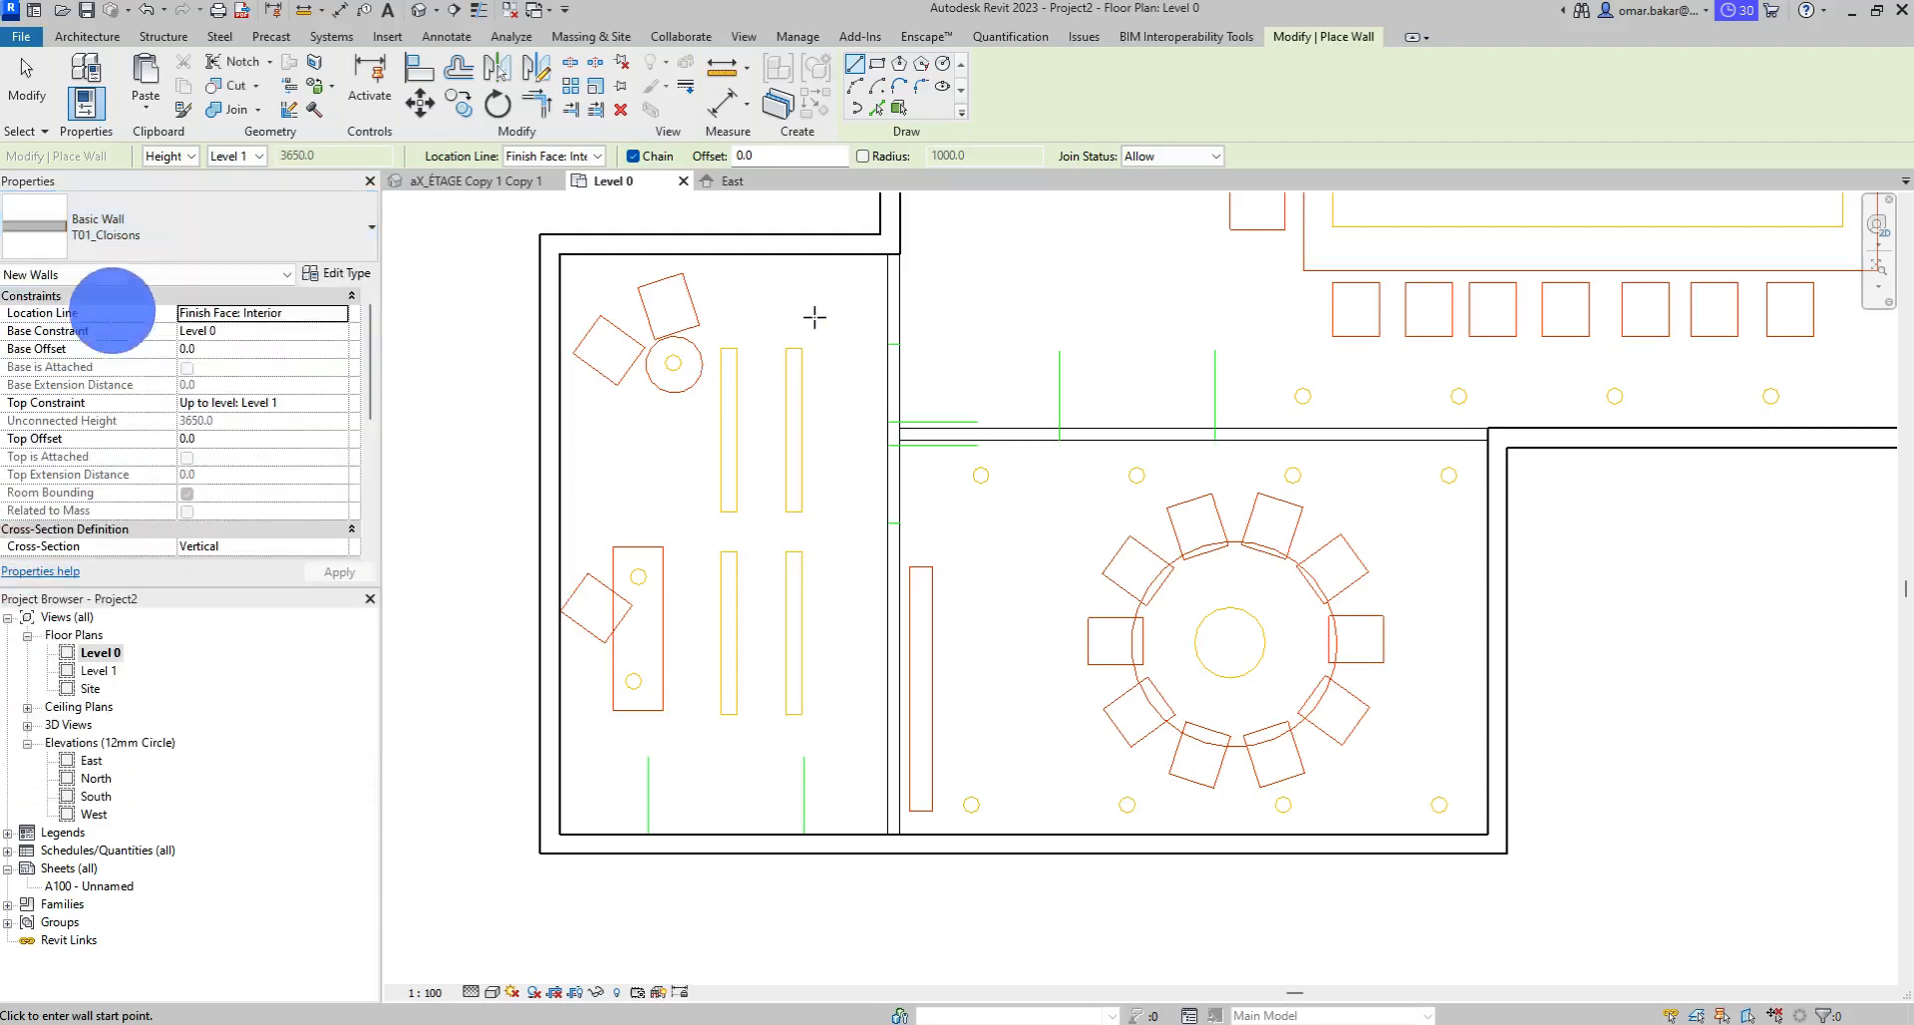
pyautogui.click(901, 252)
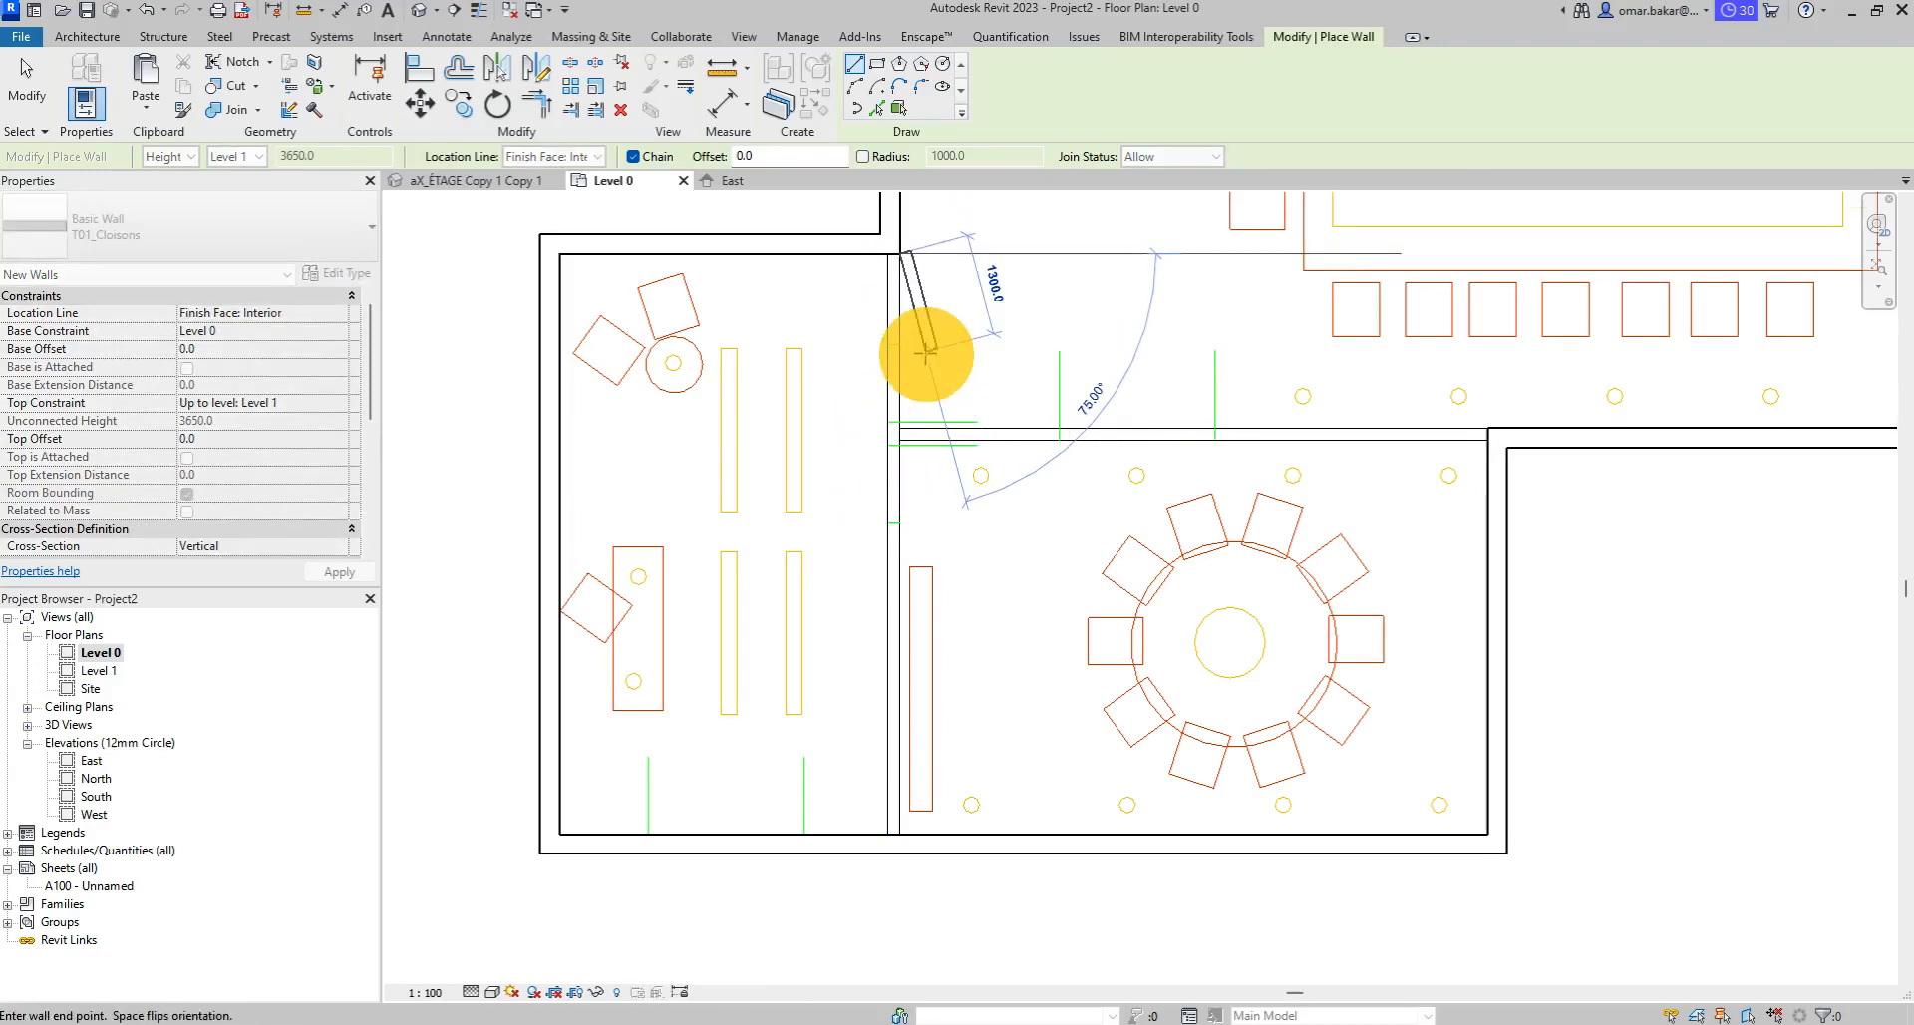
pyautogui.scroll(2, 884, 444)
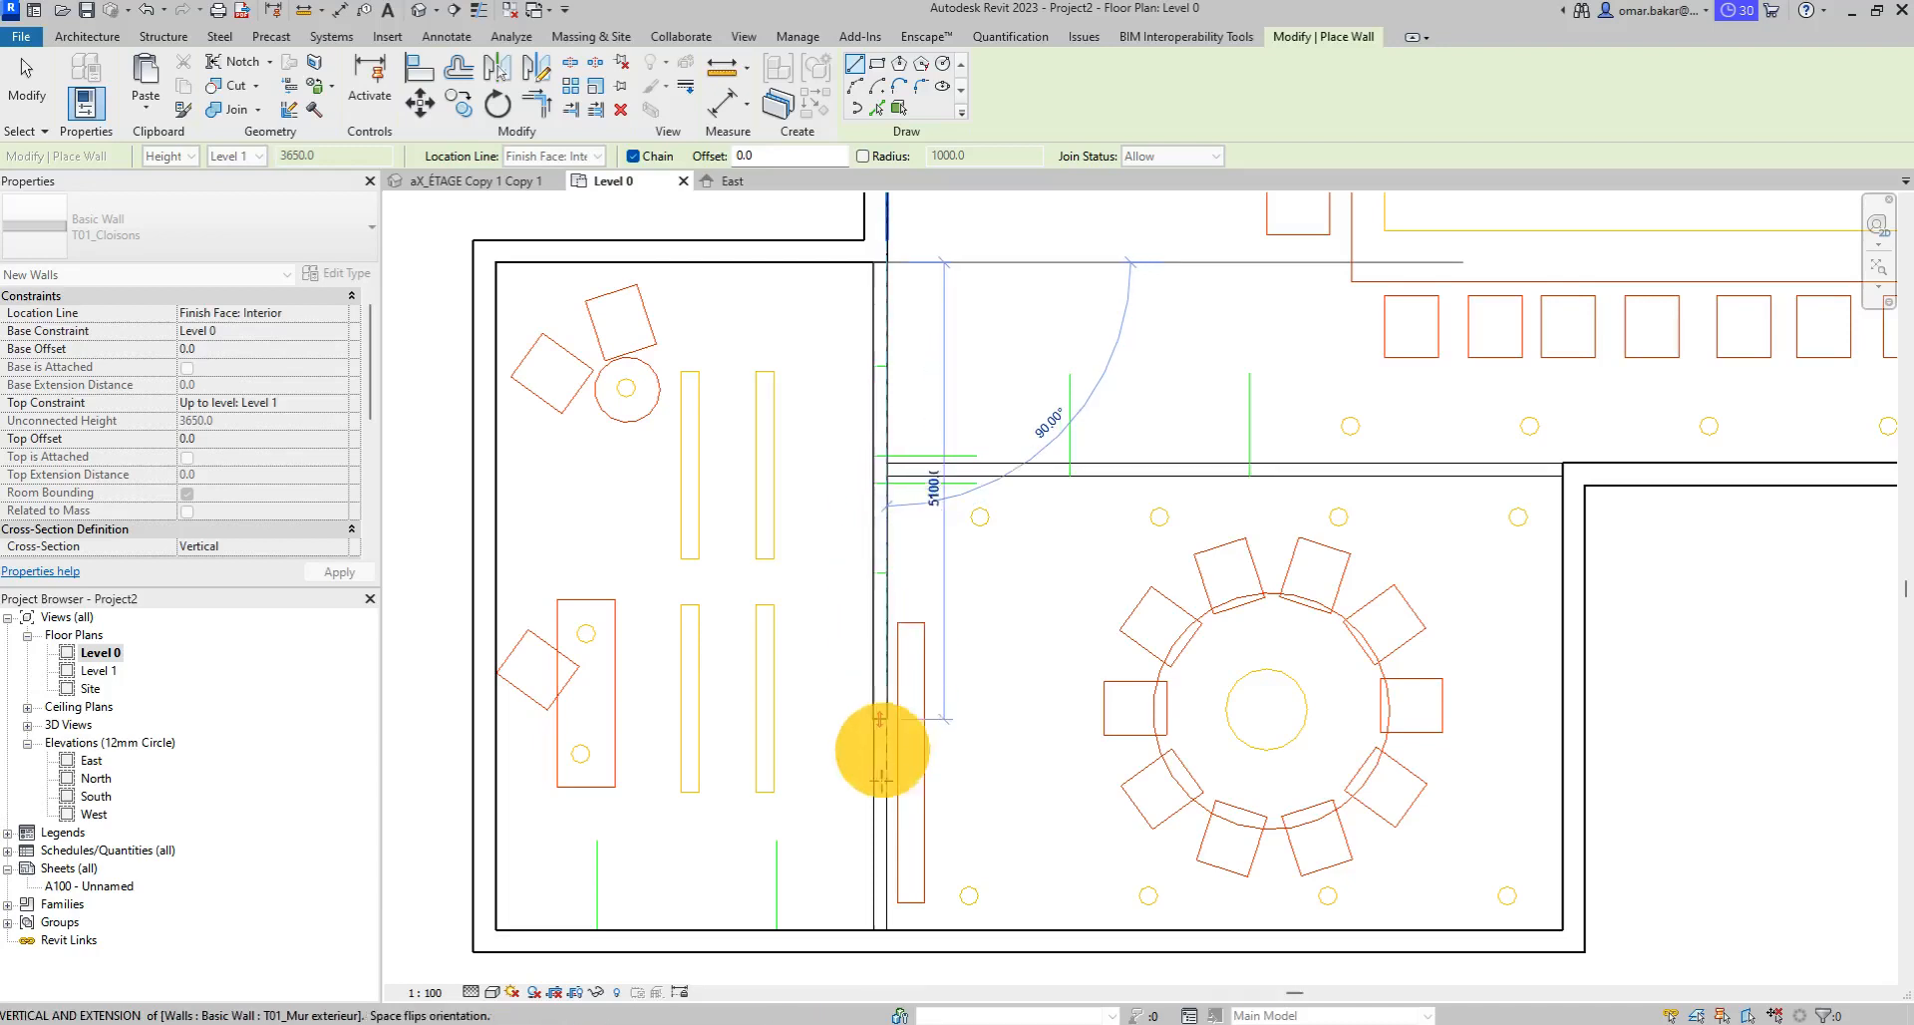
pyautogui.click(890, 929)
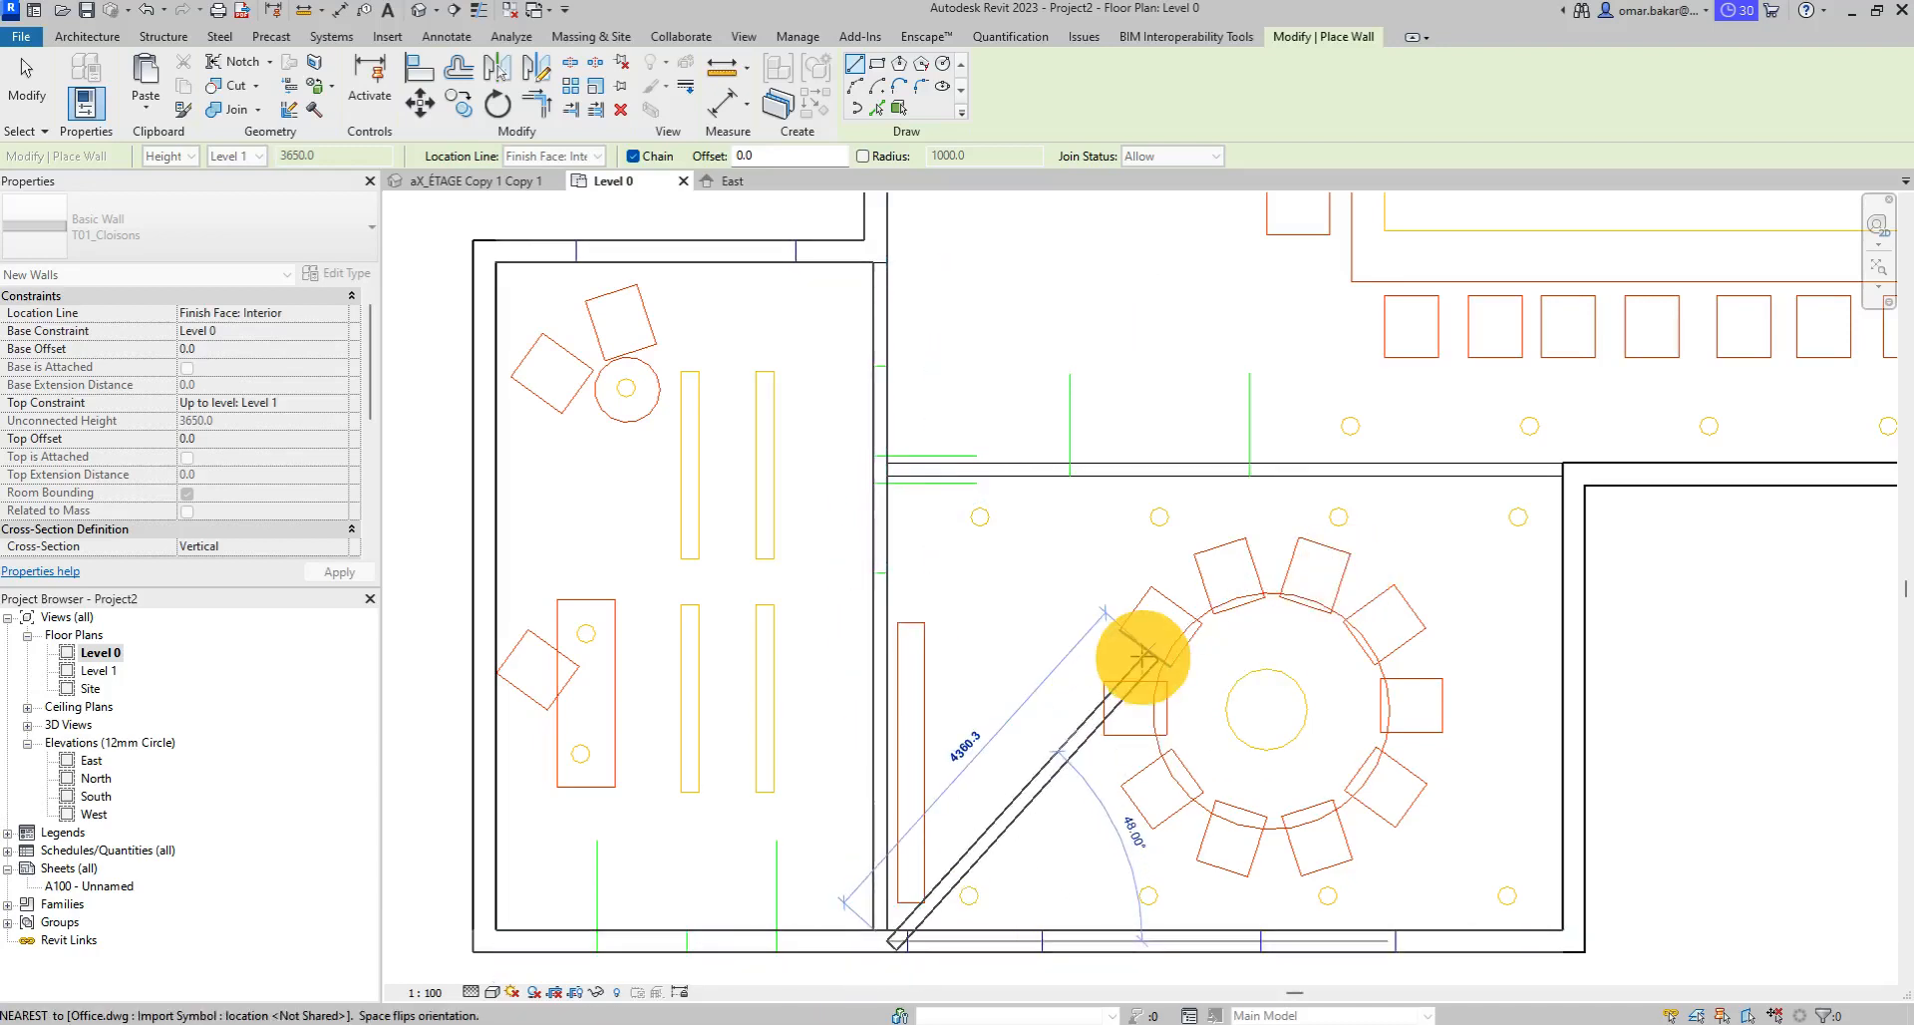
pyautogui.press('Escape')
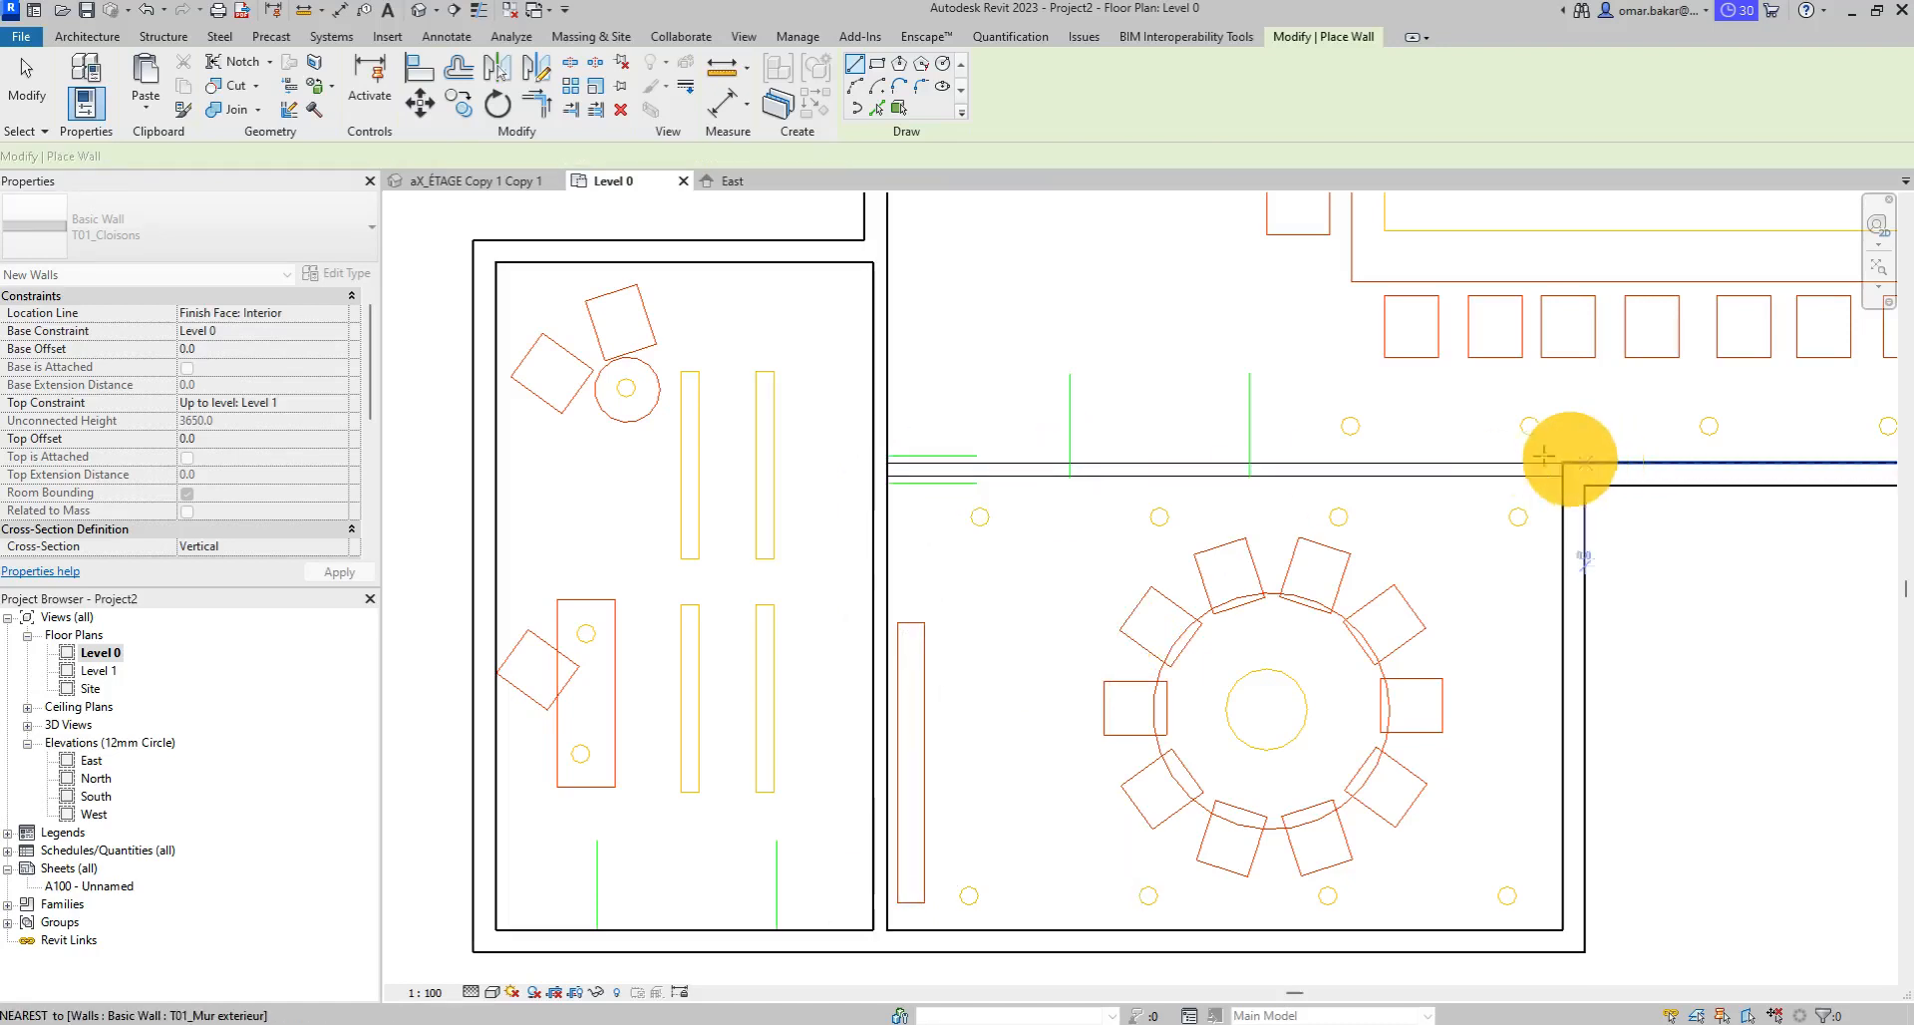
# Draw a T01_Cloisons wall along the horizontal partition between the two meeting rooms, ending at the exterior wall corner.
pyautogui.click(888, 464)
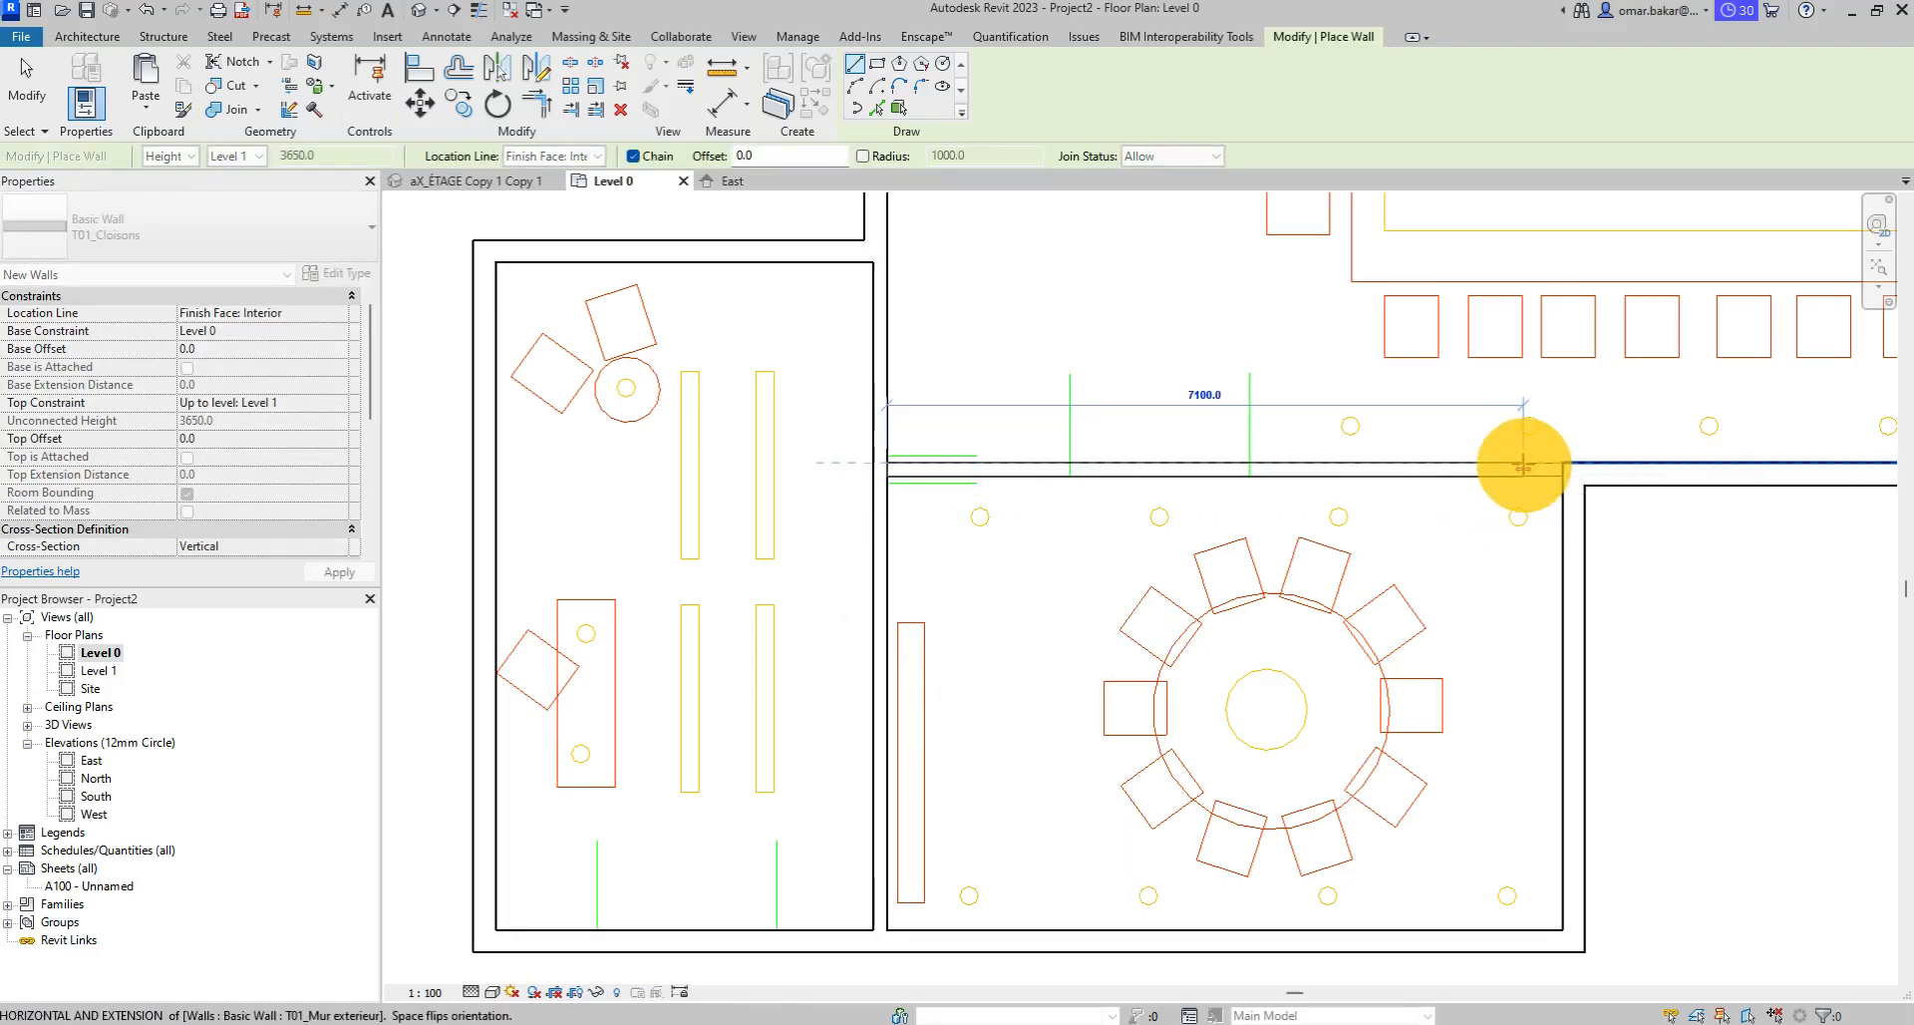
pyautogui.click(1570, 457)
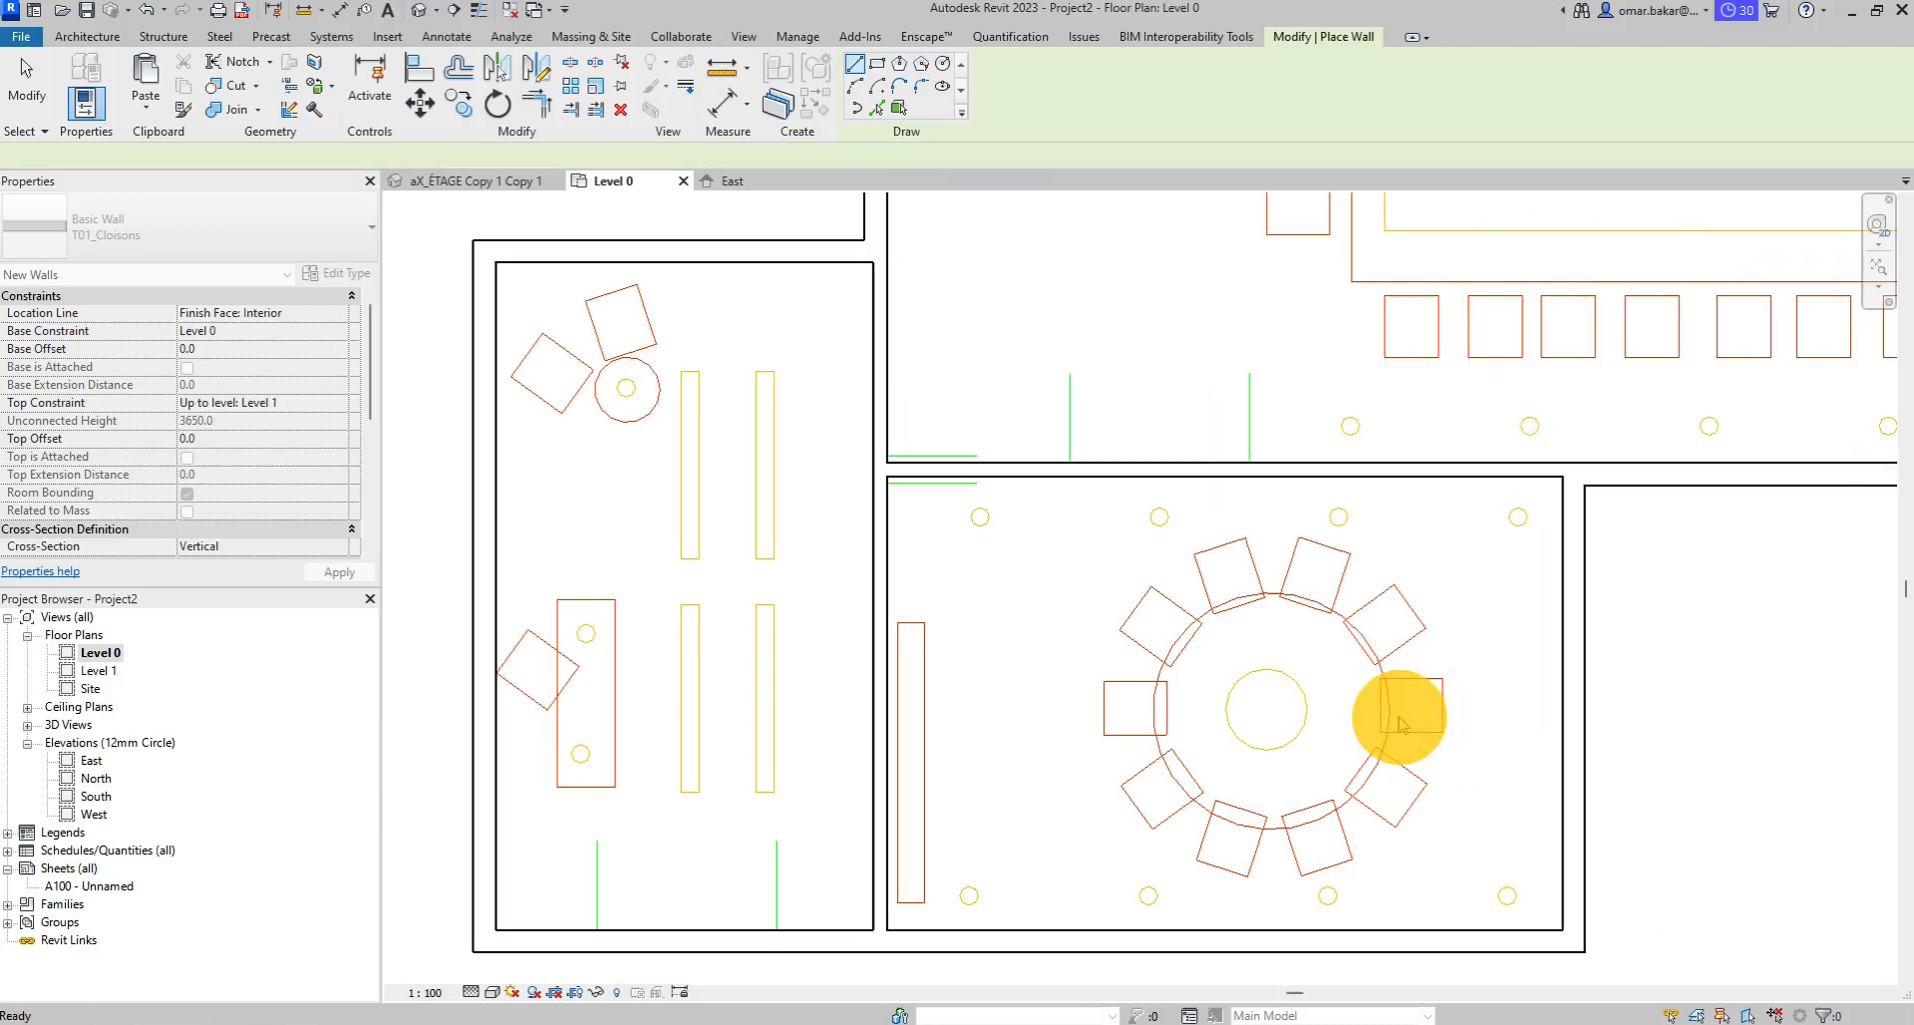
pyautogui.scroll(-4, 1409, 705)
pyautogui.press('Escape')
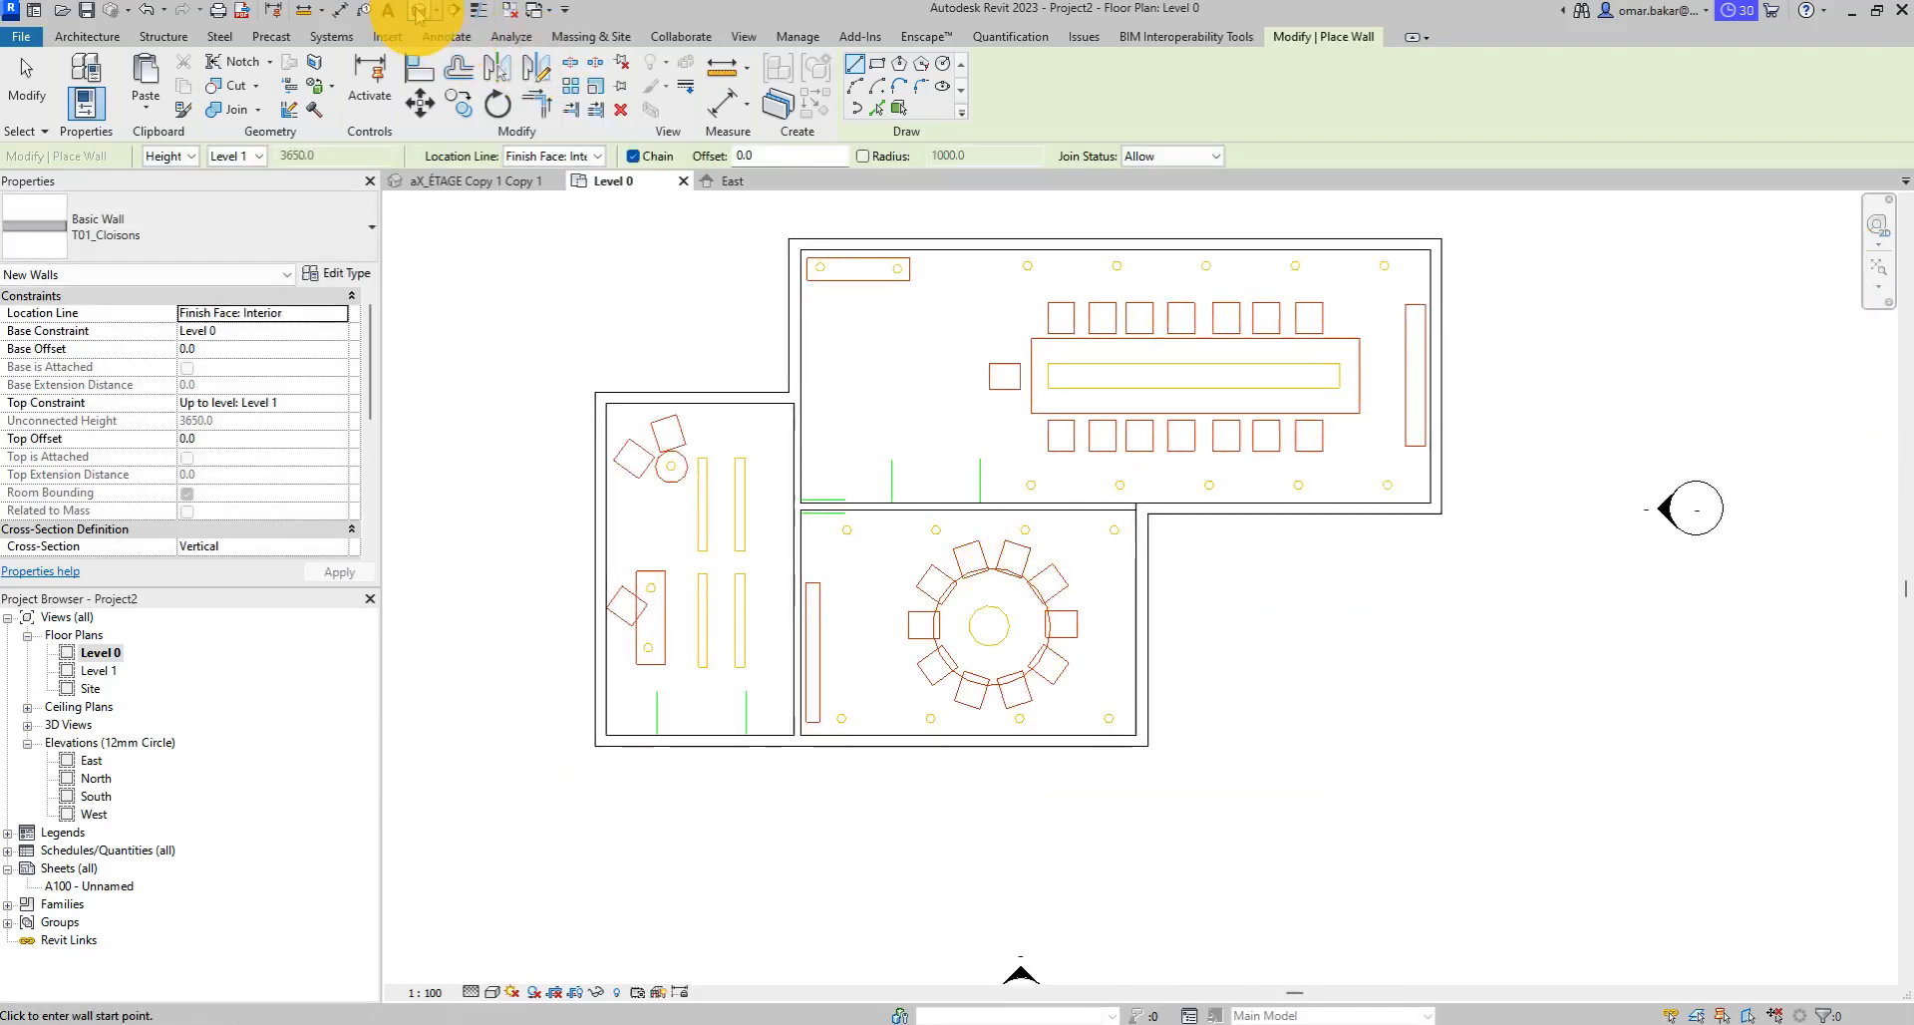
# Inspect the exterior and partition walls in the default 3D view and open the visual style options.
pyautogui.click(418, 12)
pyautogui.keyDown('shift'); pyautogui.moveTo(1055, 439); pyautogui.dragTo(1024, 727, button='middle'); pyautogui.keyUp('shift')
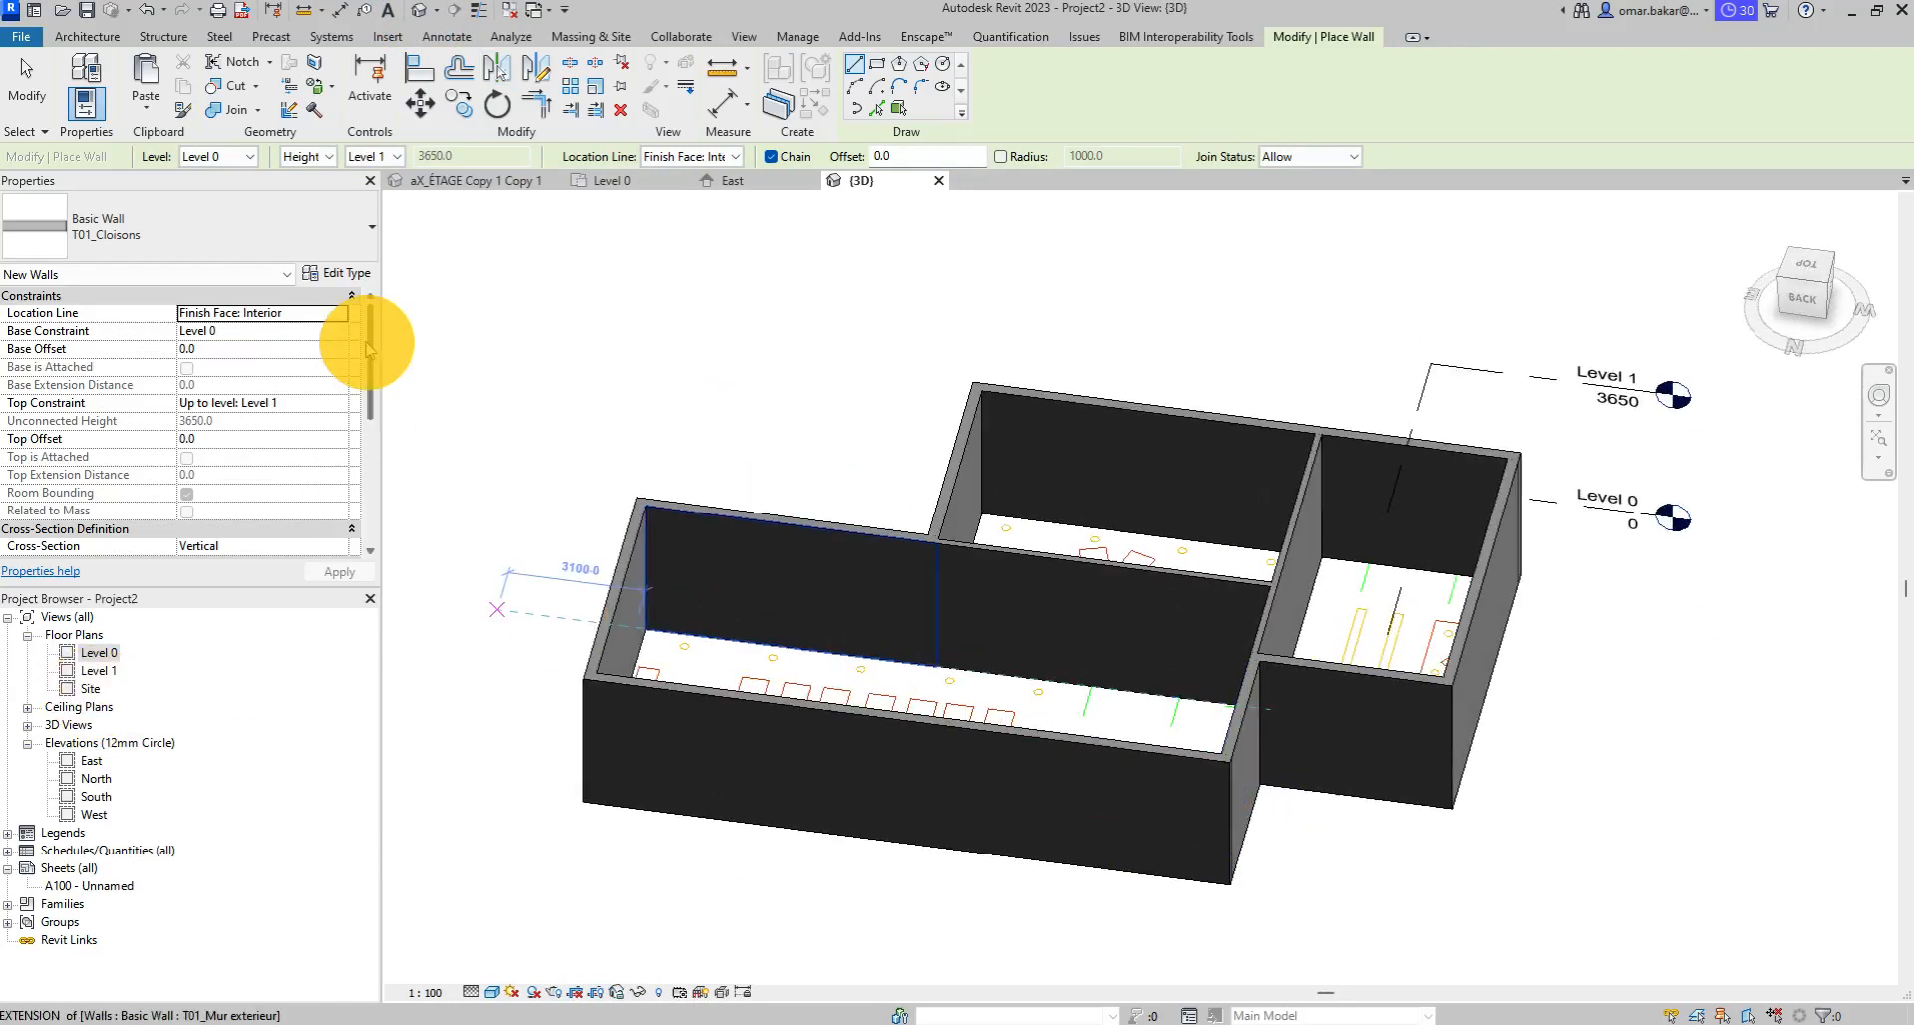
pyautogui.click(495, 994)
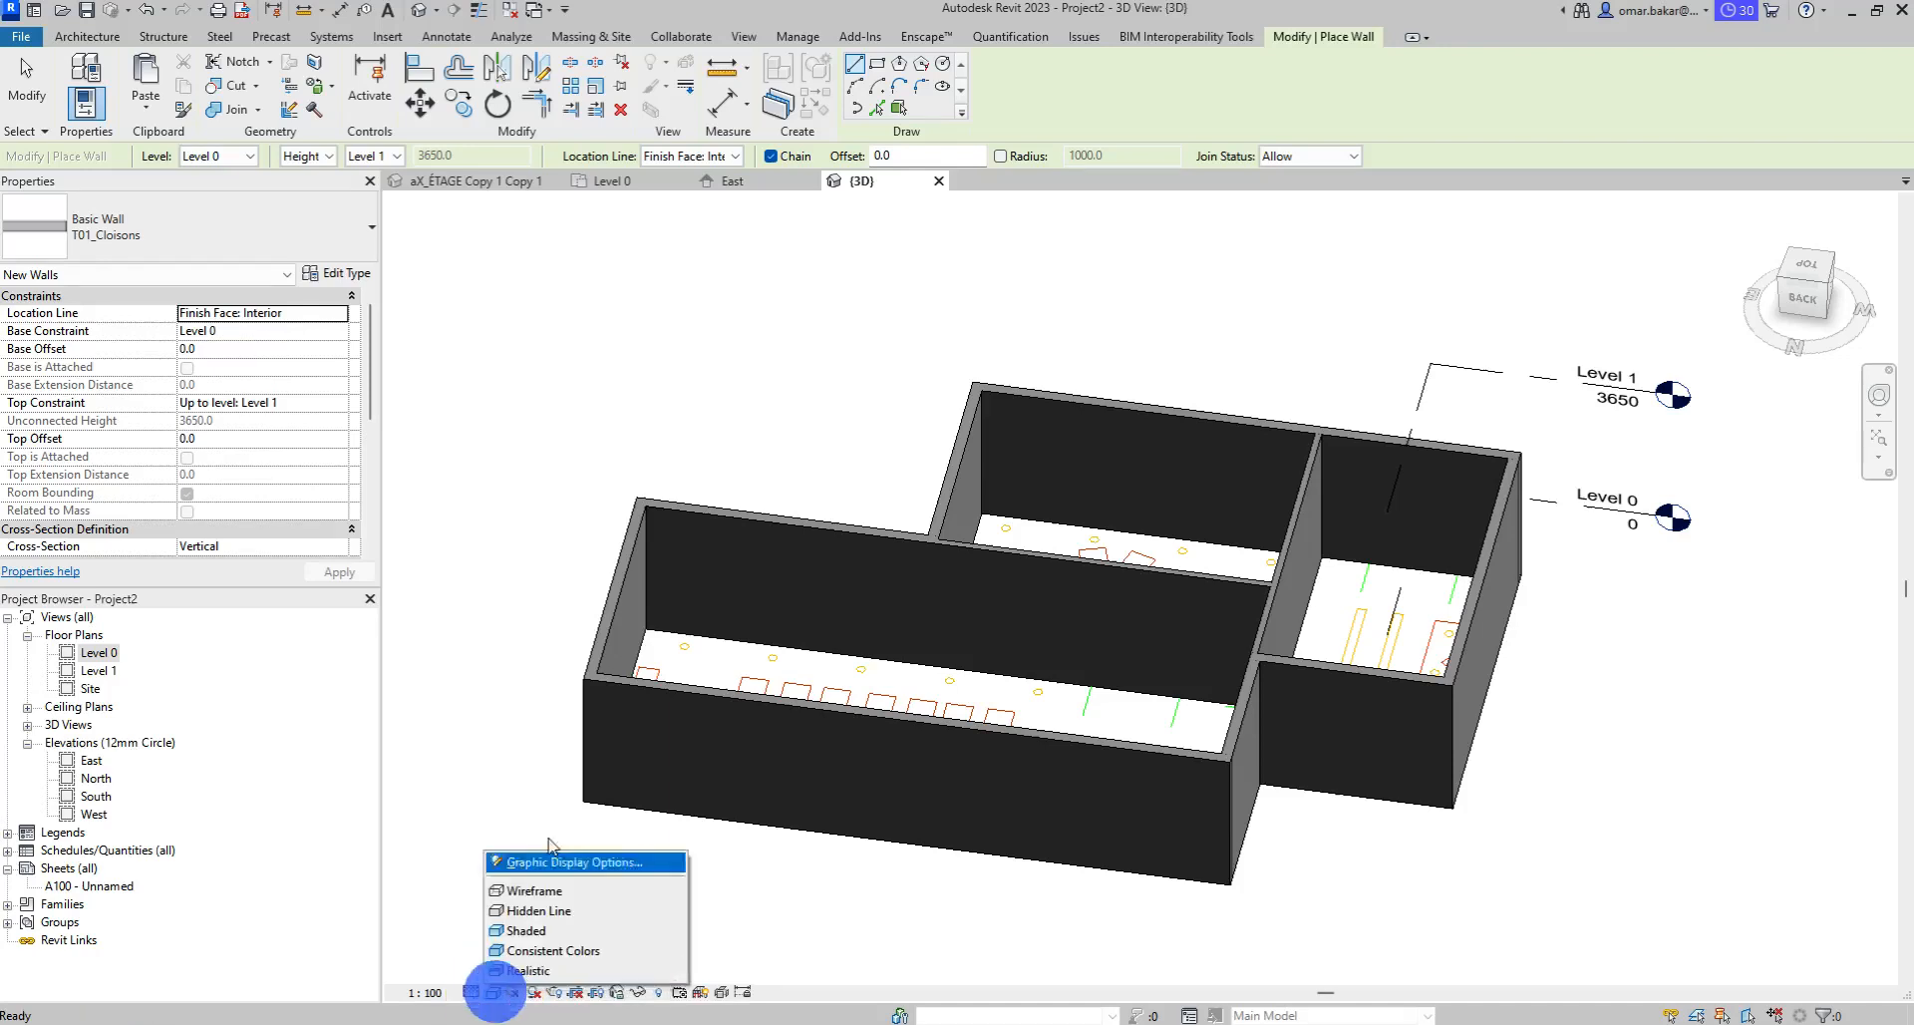
# On the Level 0 plan, start a floor and choose the Floor_Timber_22Cbd-225Joist type as its base.
pyautogui.doubleClick(95, 653)
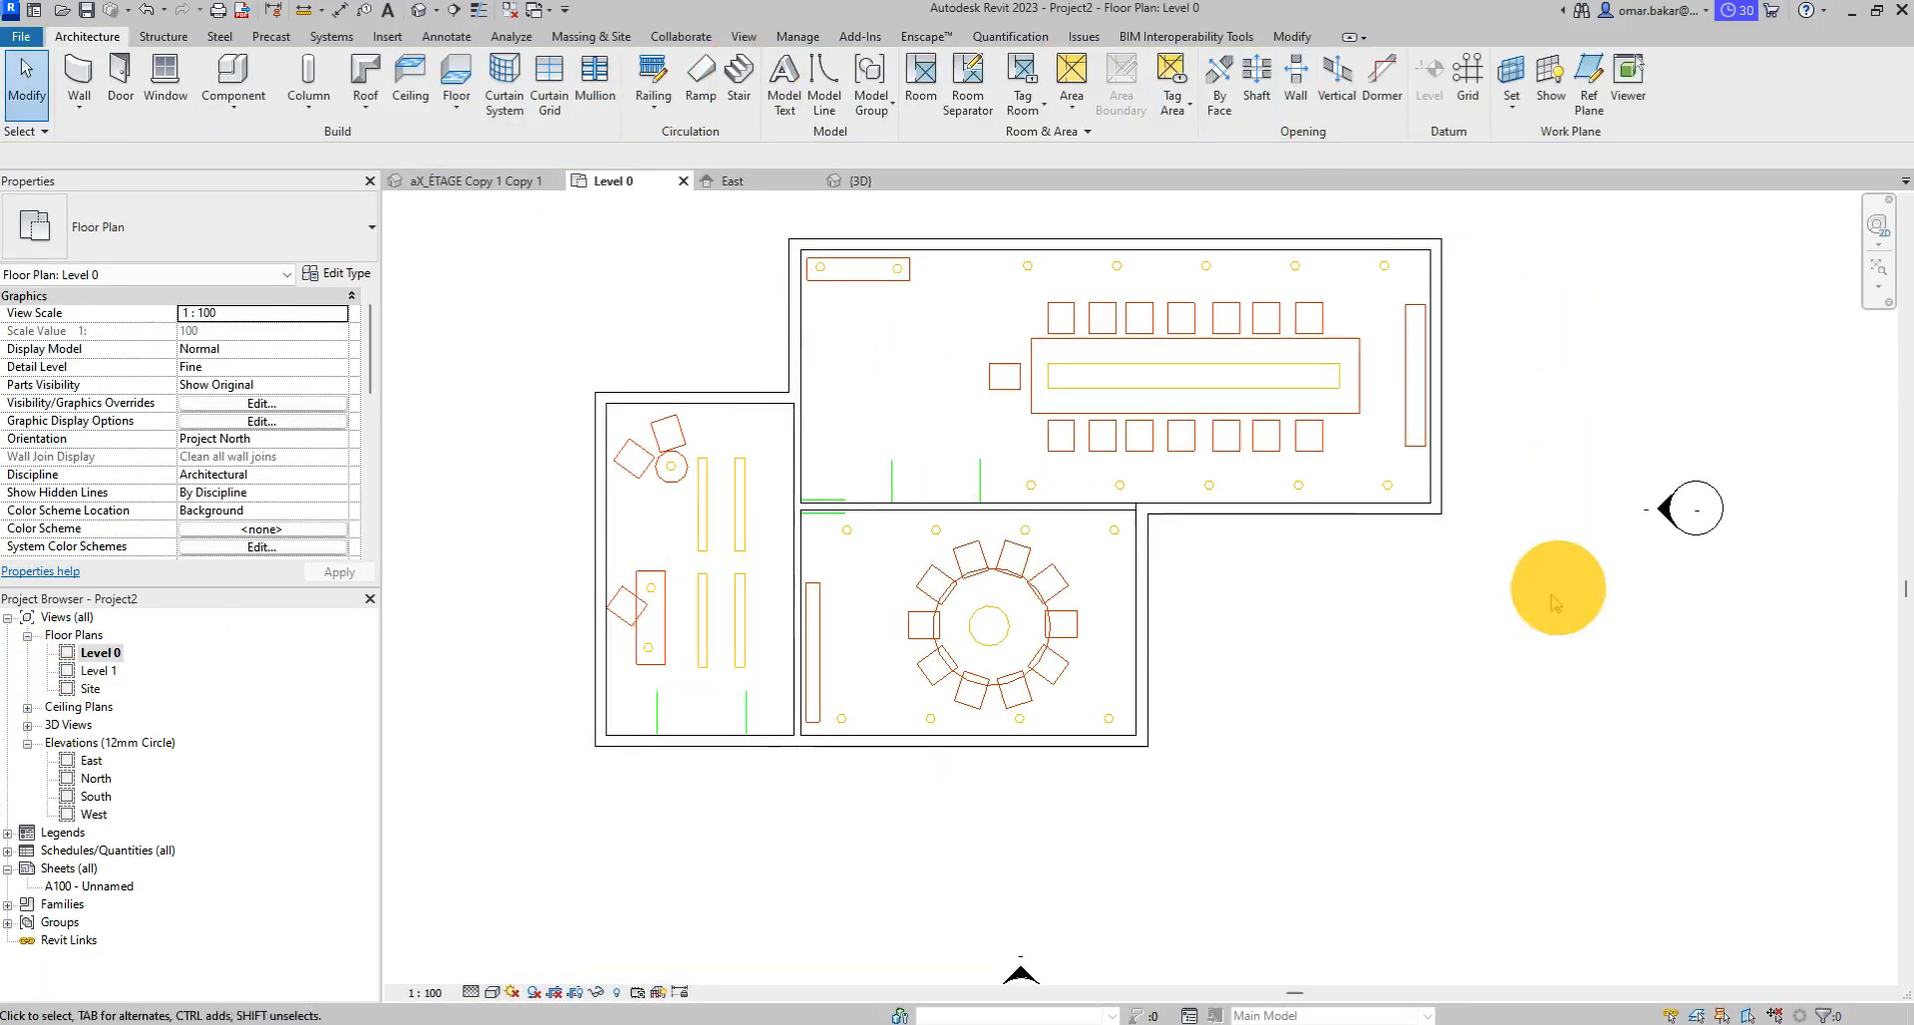
pyautogui.click(457, 76)
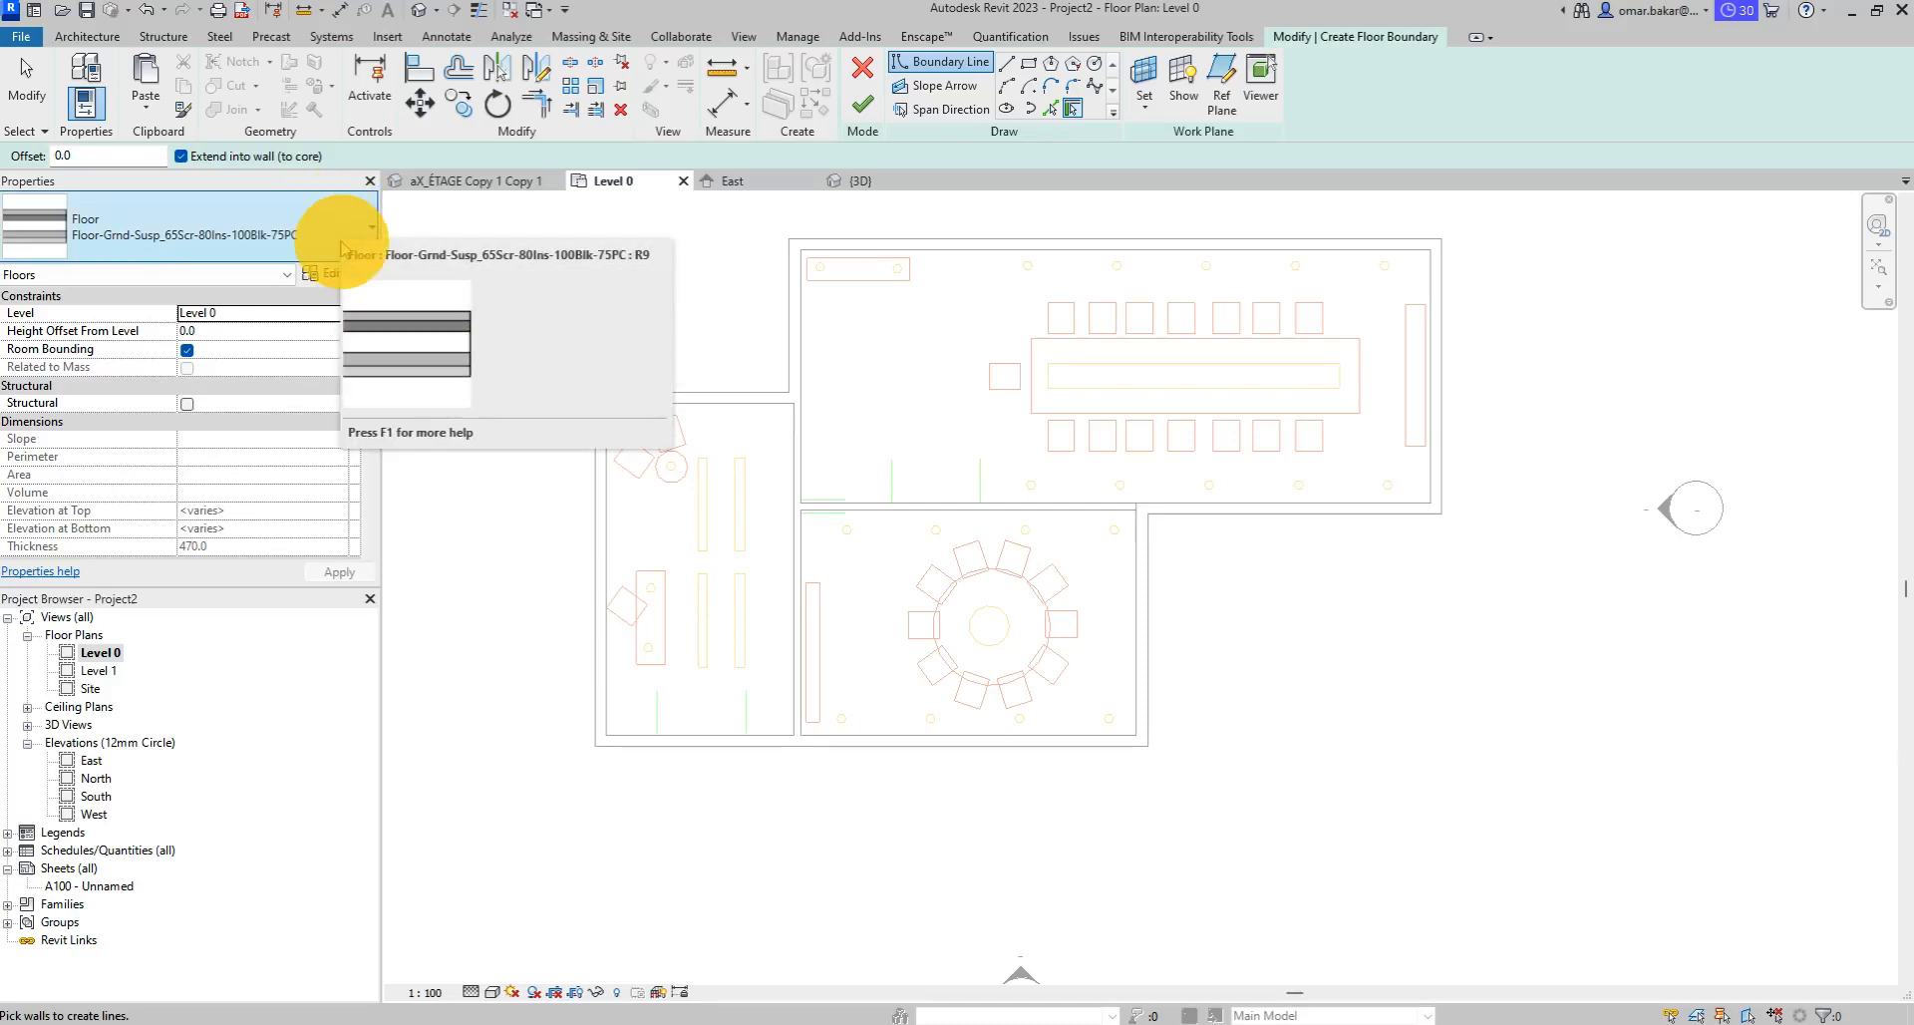
pyautogui.click(342, 240)
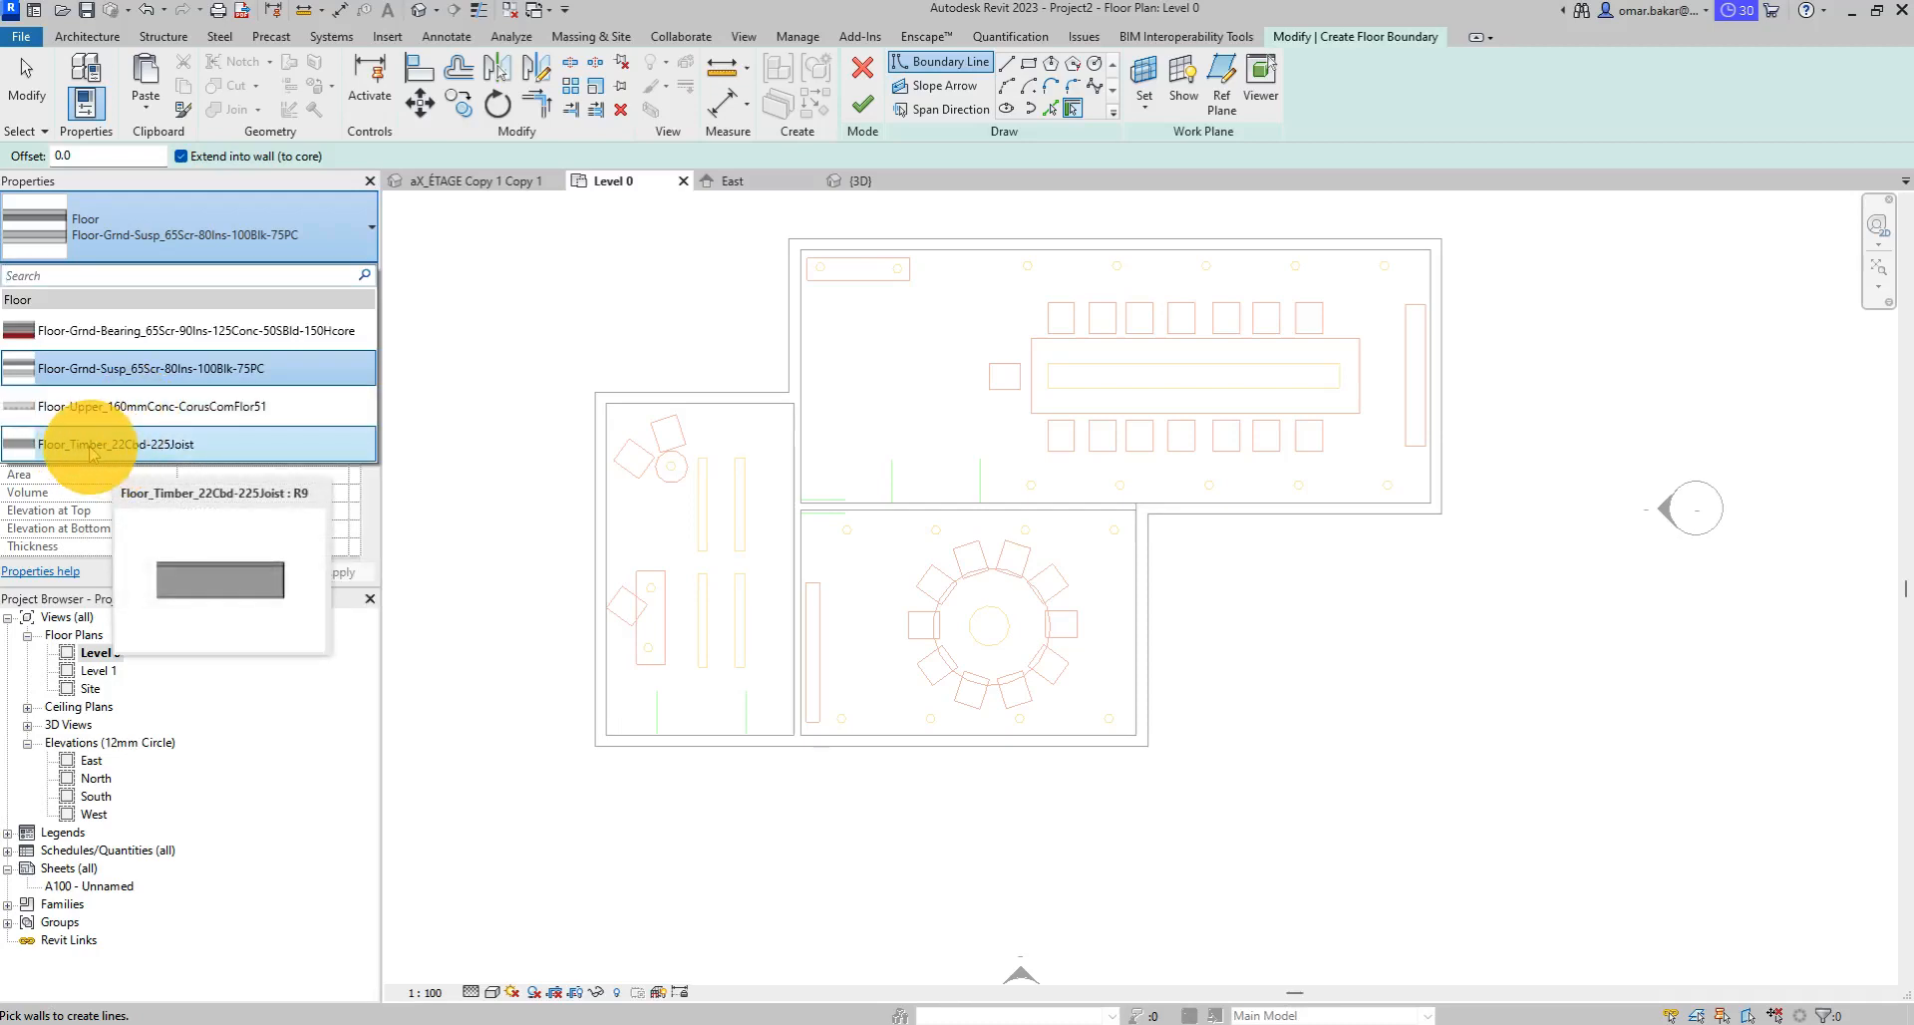
pyautogui.click(109, 335)
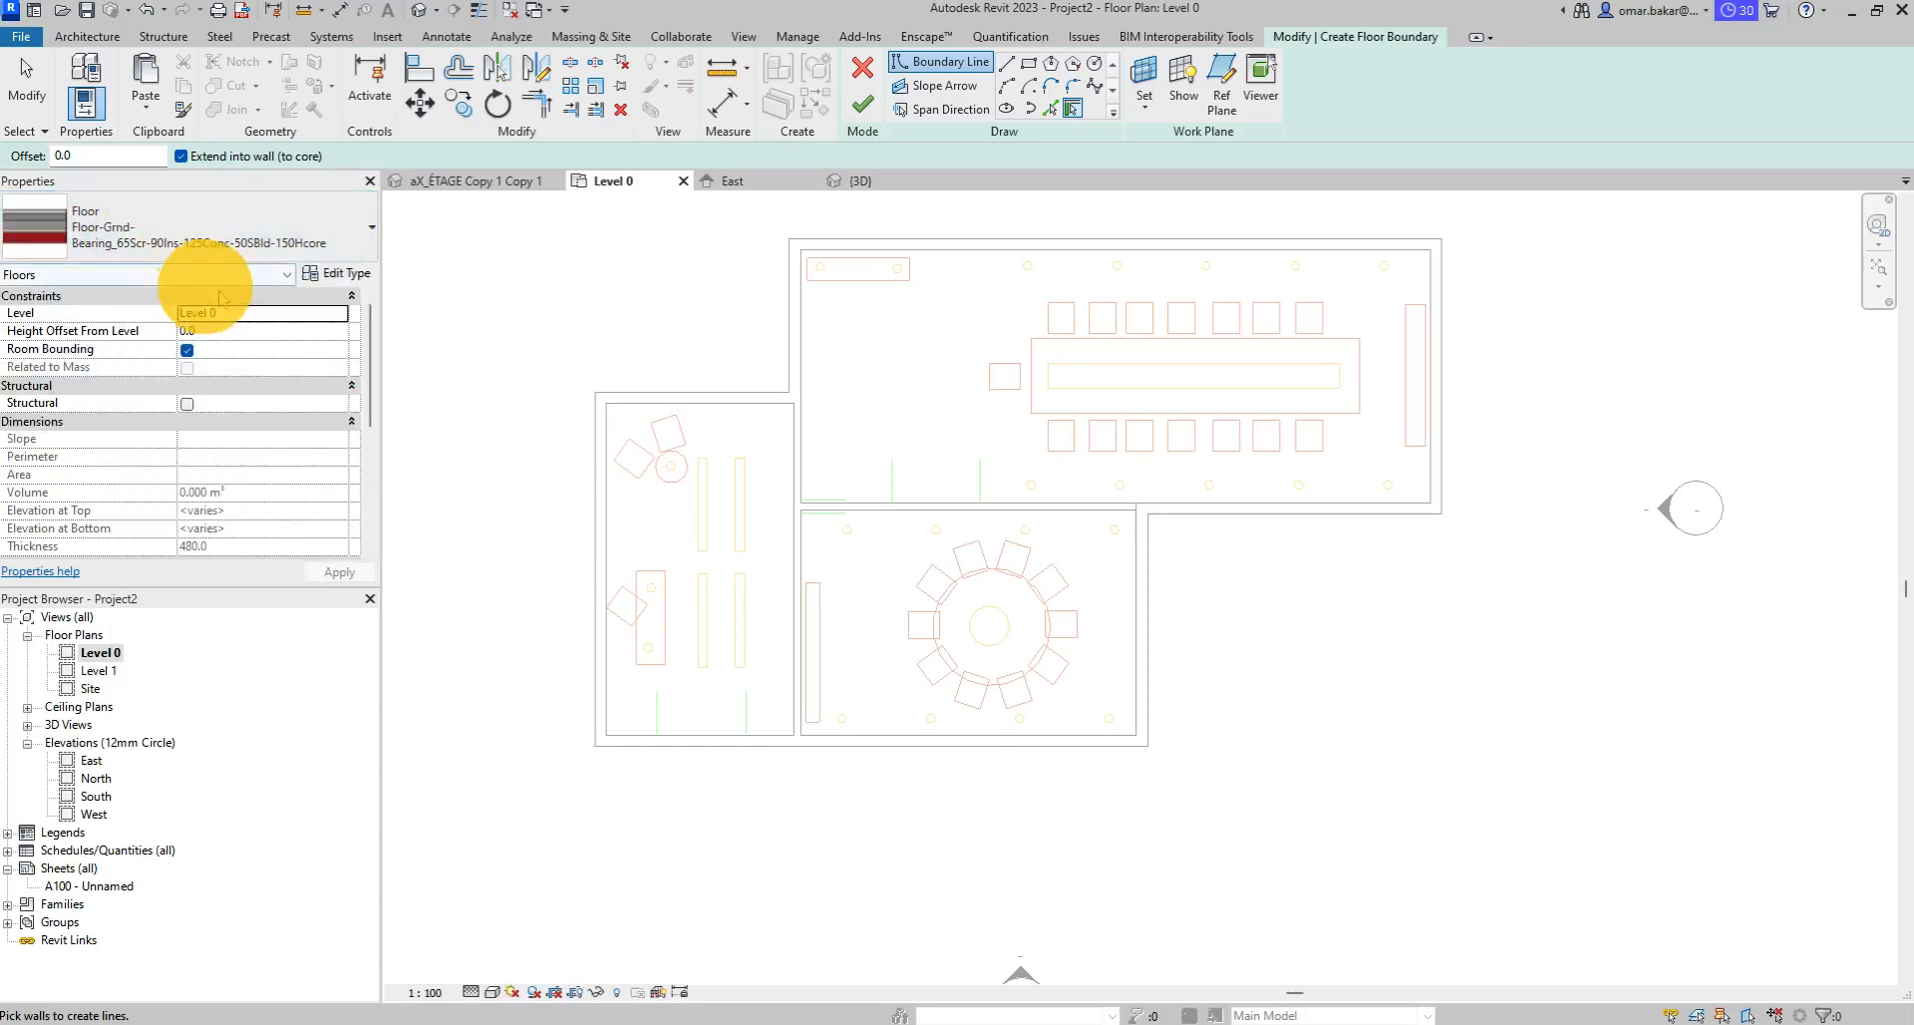
pyautogui.click(257, 217)
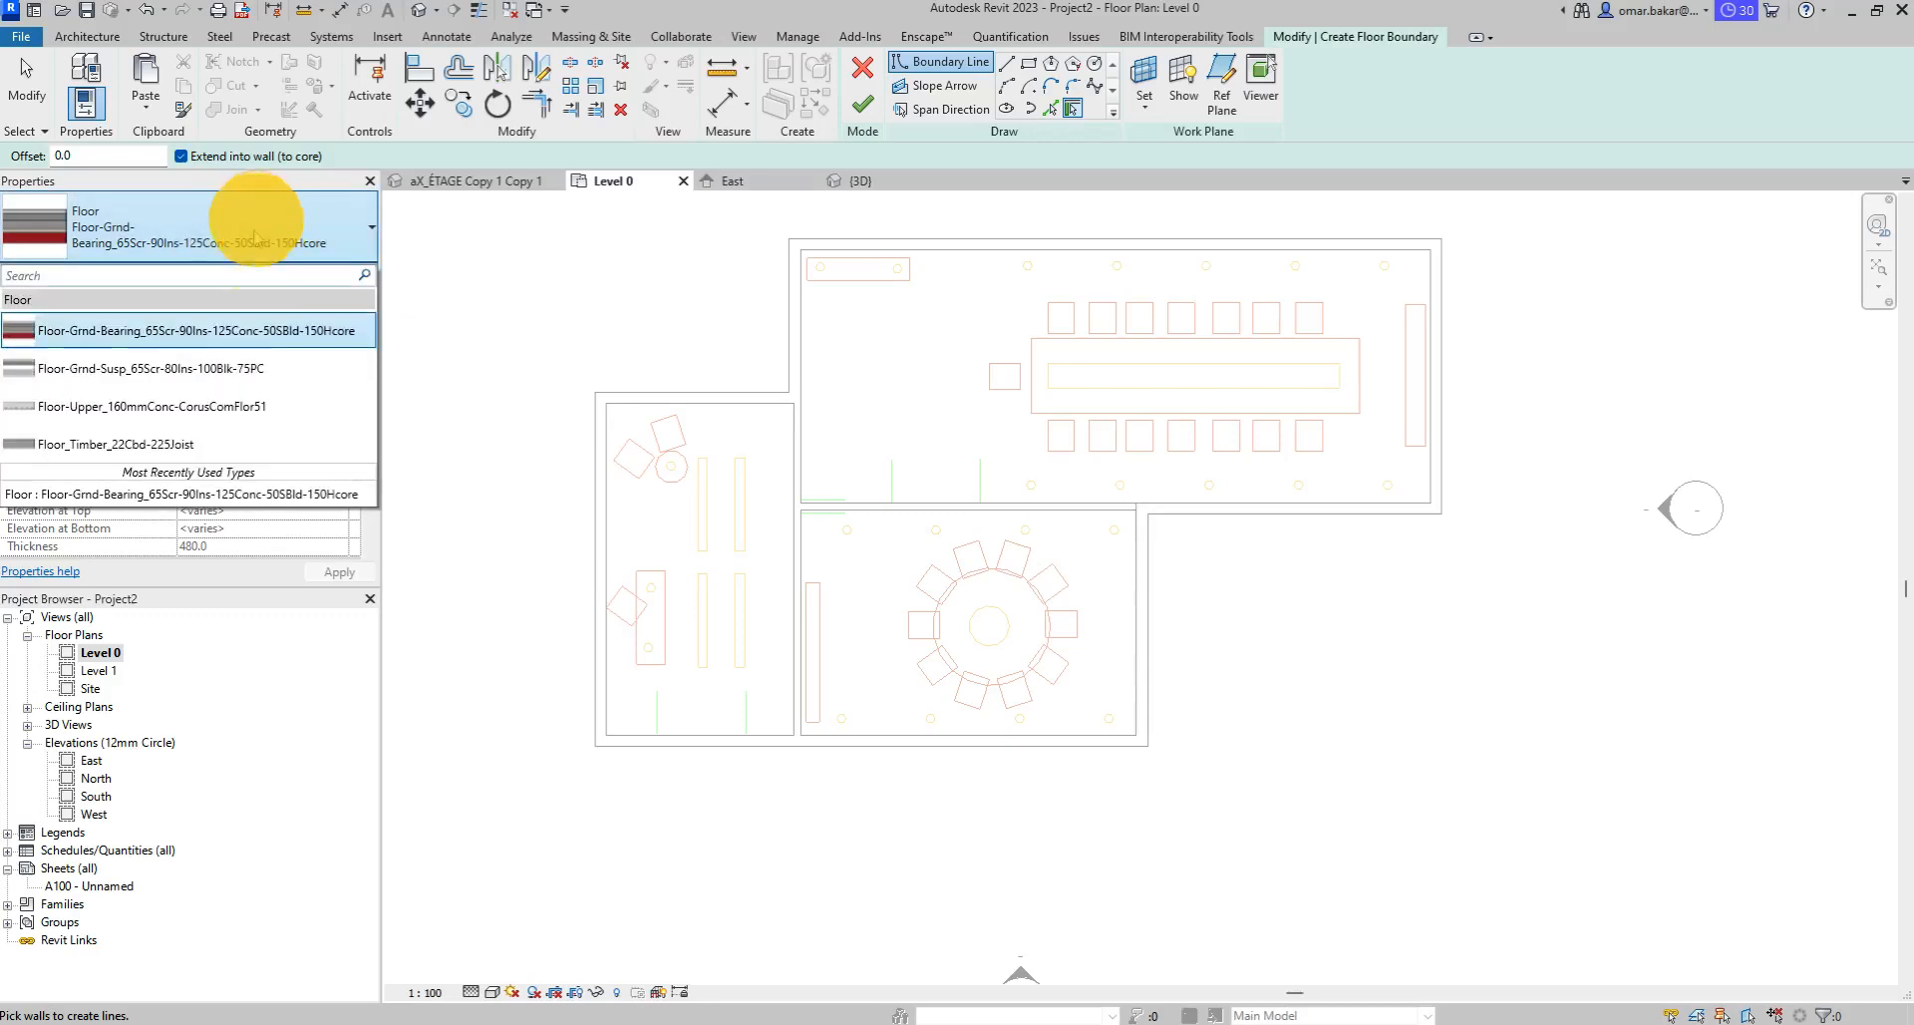
pyautogui.click(170, 446)
# Duplicate the timber floor type as T01_s_Plancher and accept its existing layer structure.
pyautogui.click(334, 274)
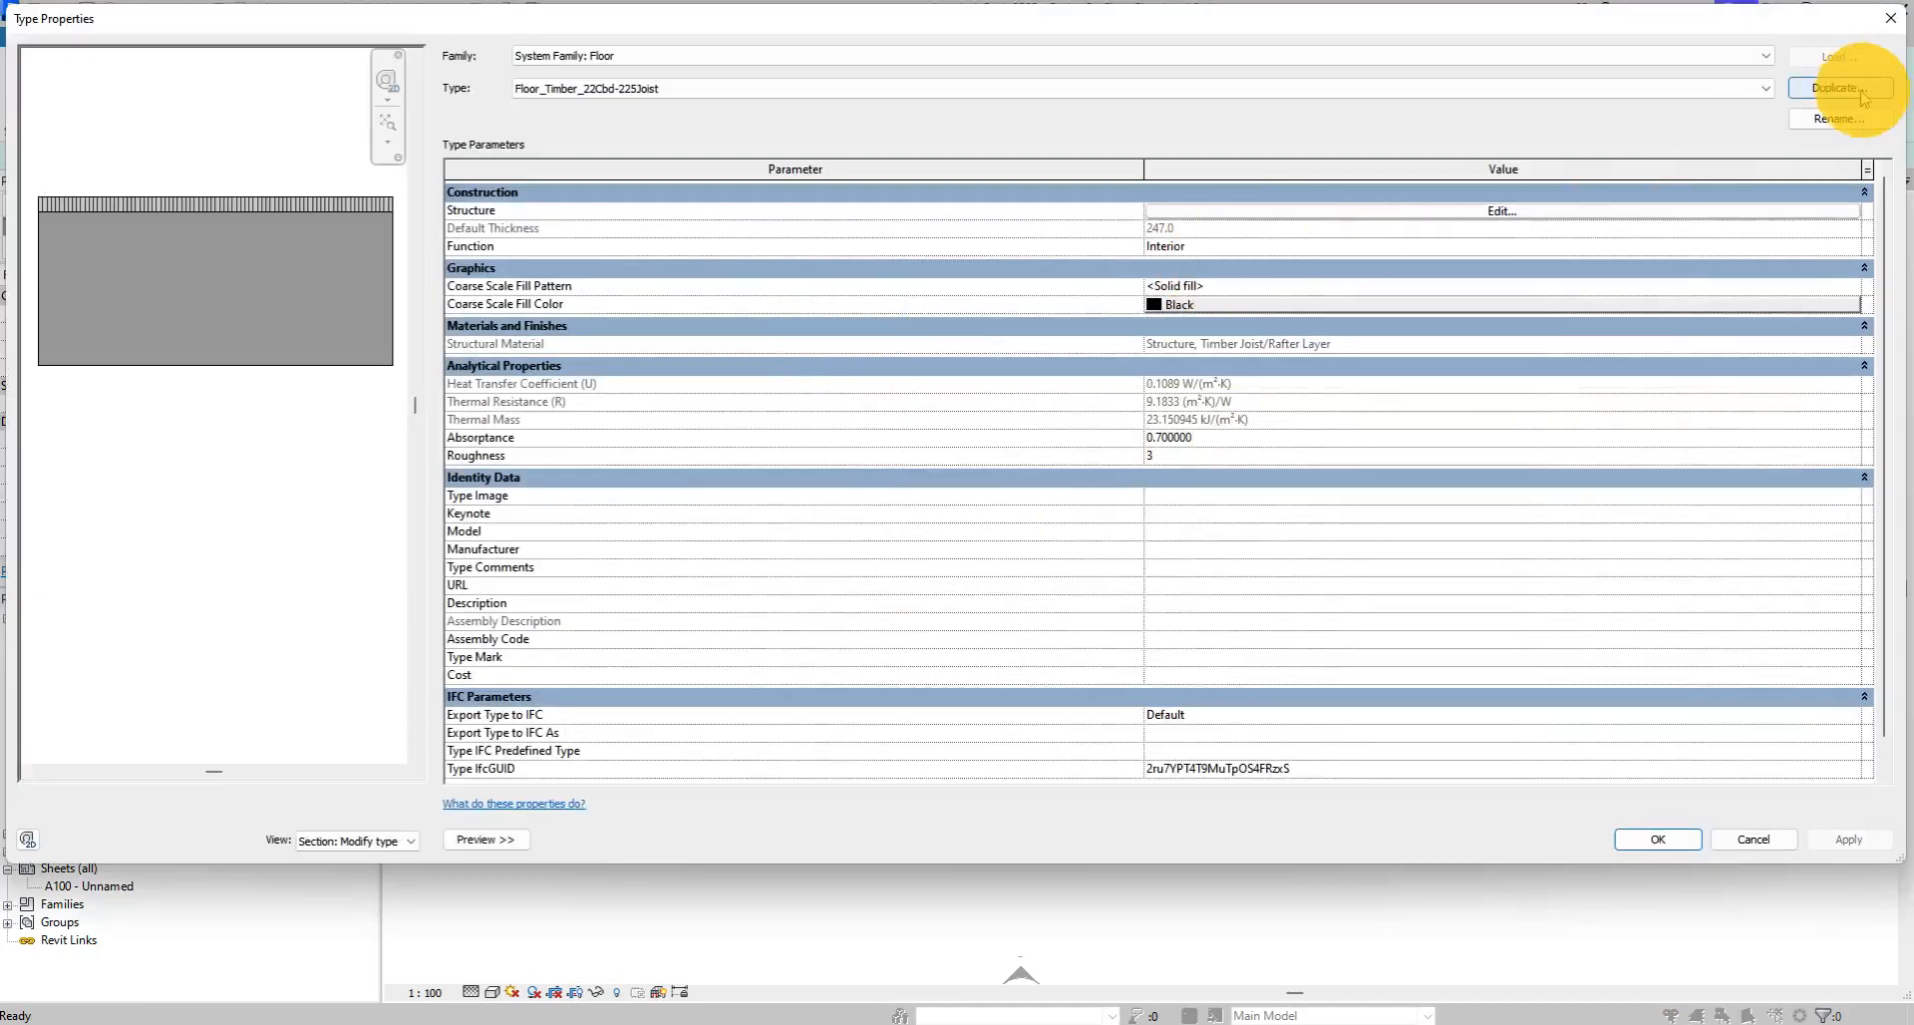
pyautogui.click(1839, 88)
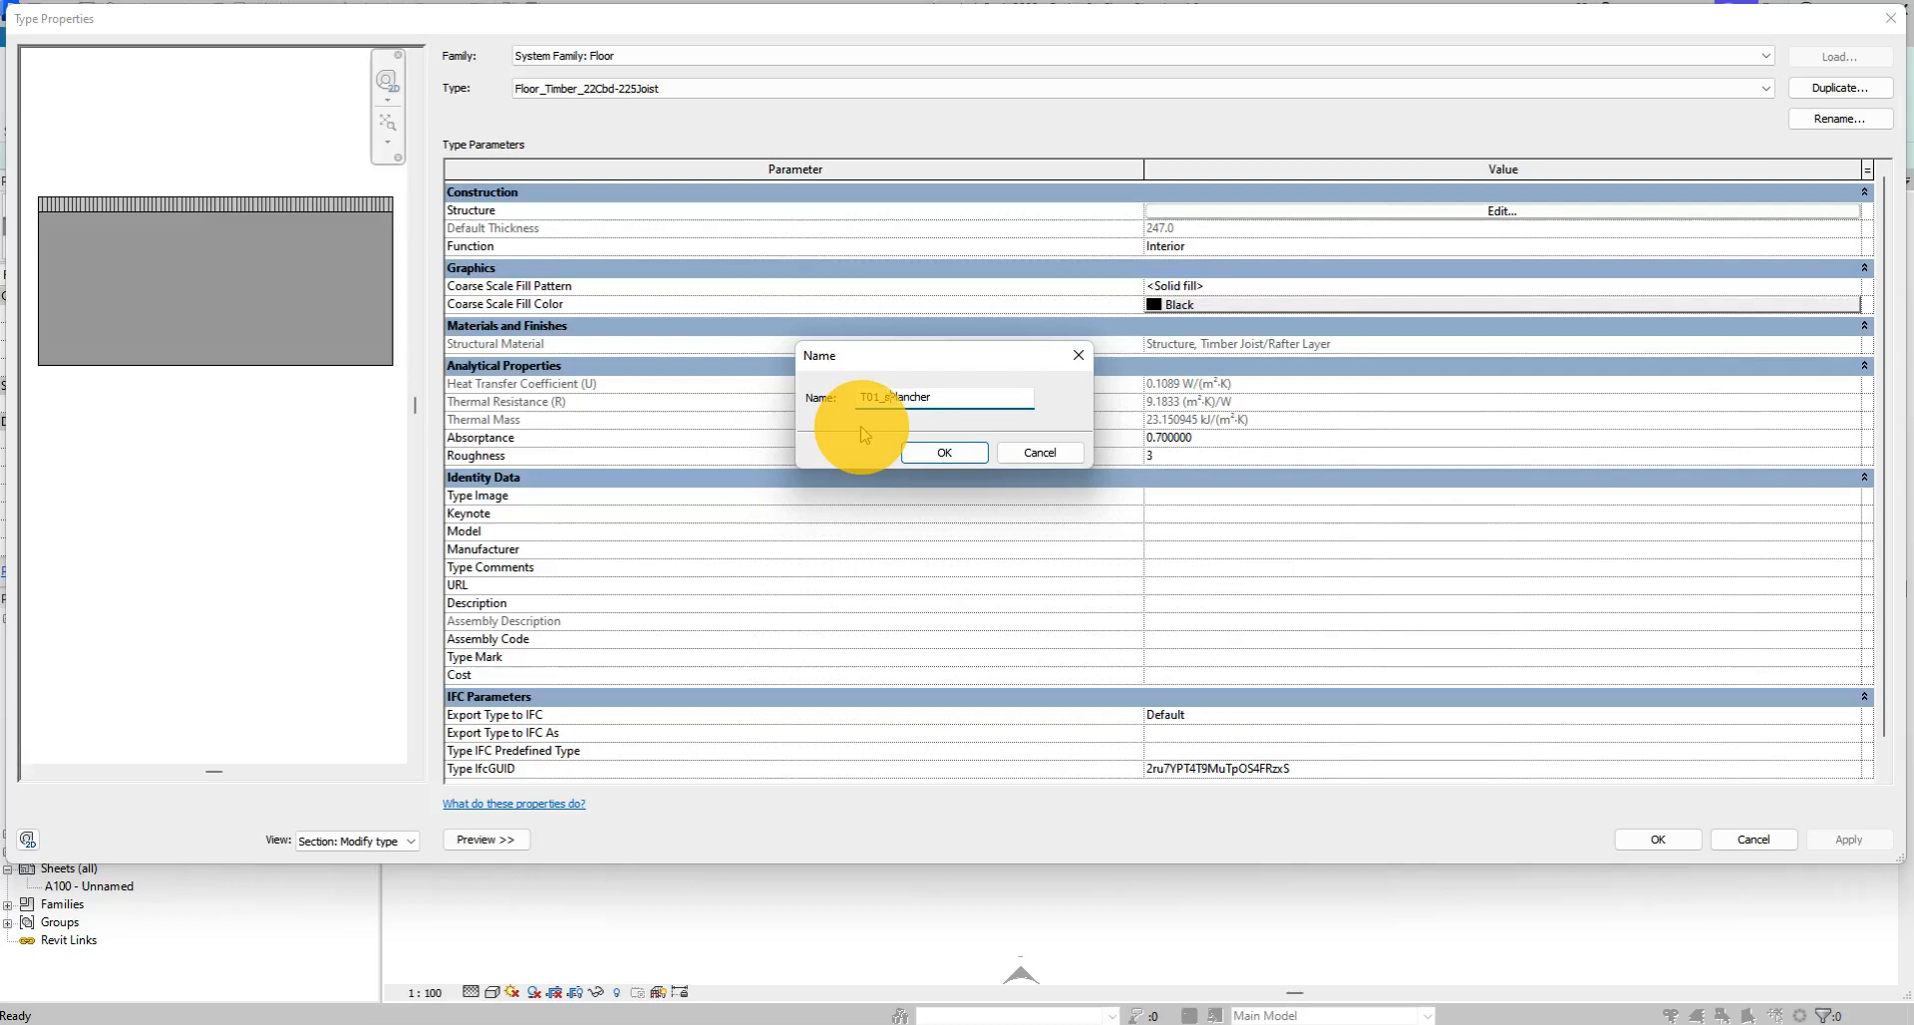
pyautogui.click(953, 466)
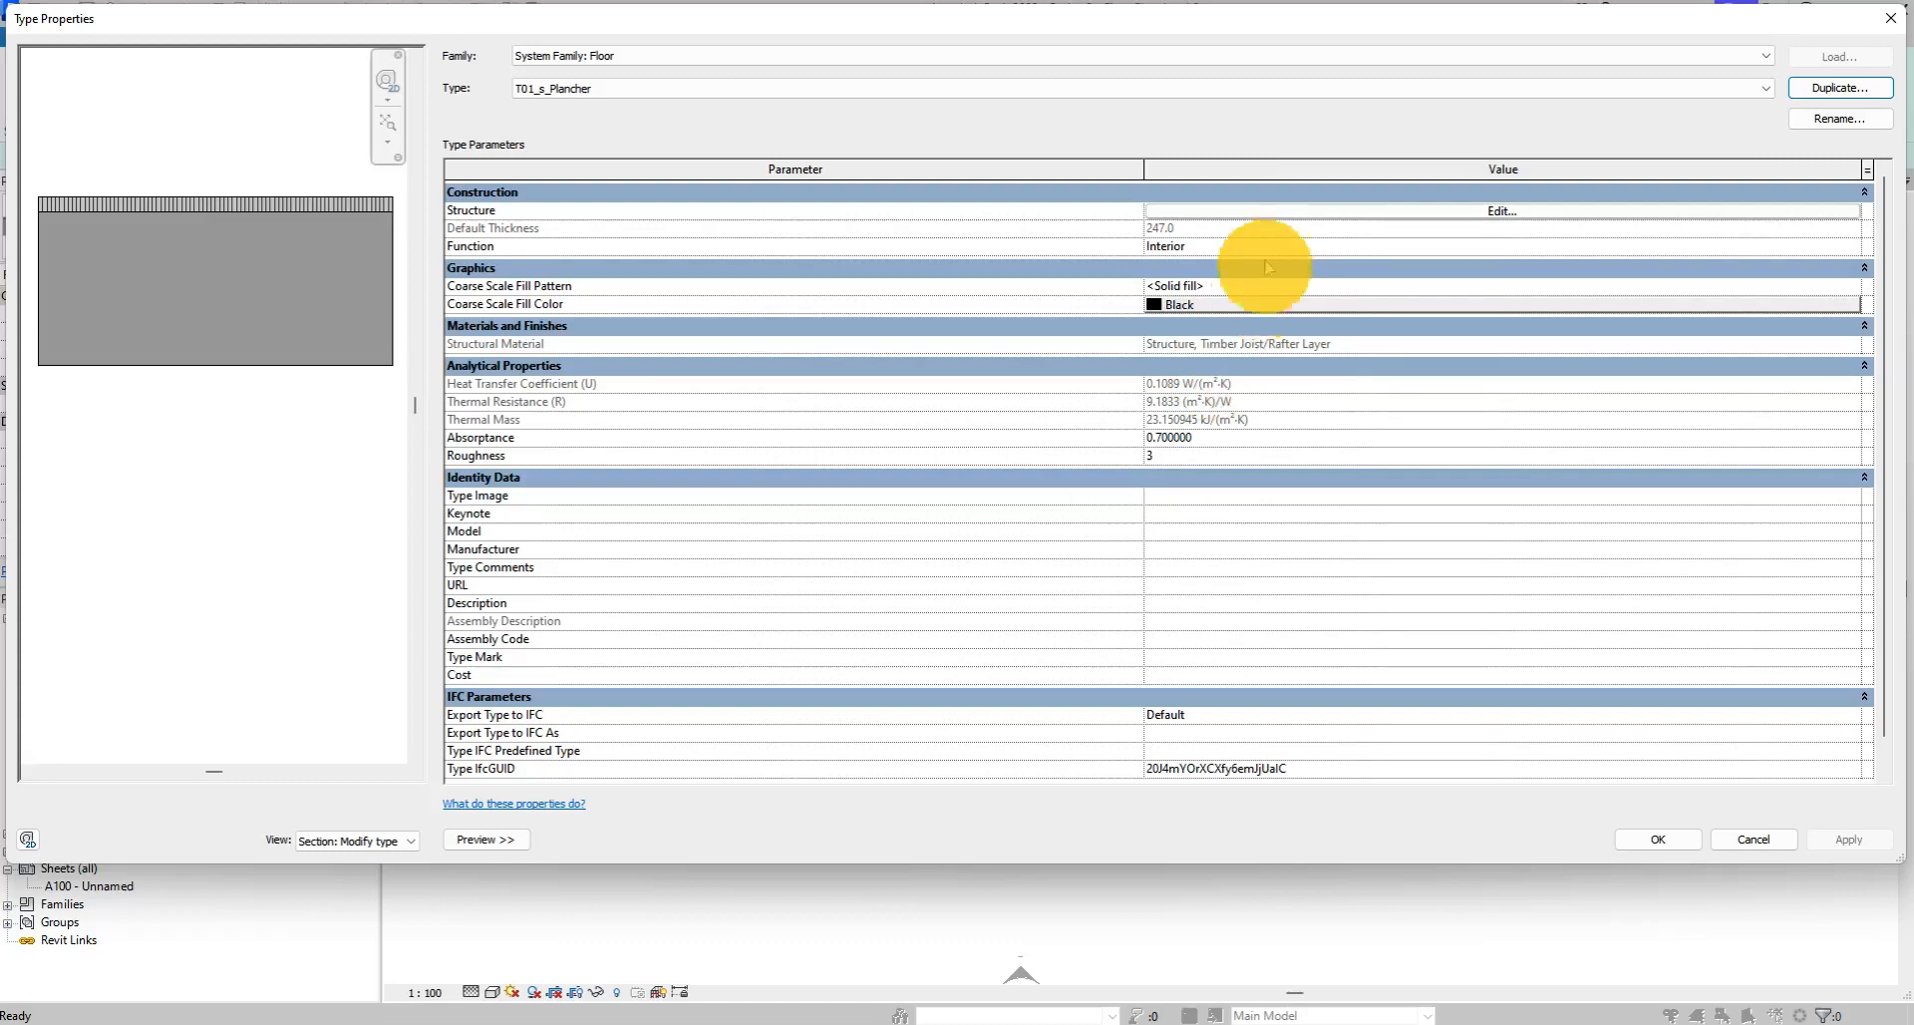
pyautogui.click(1290, 210)
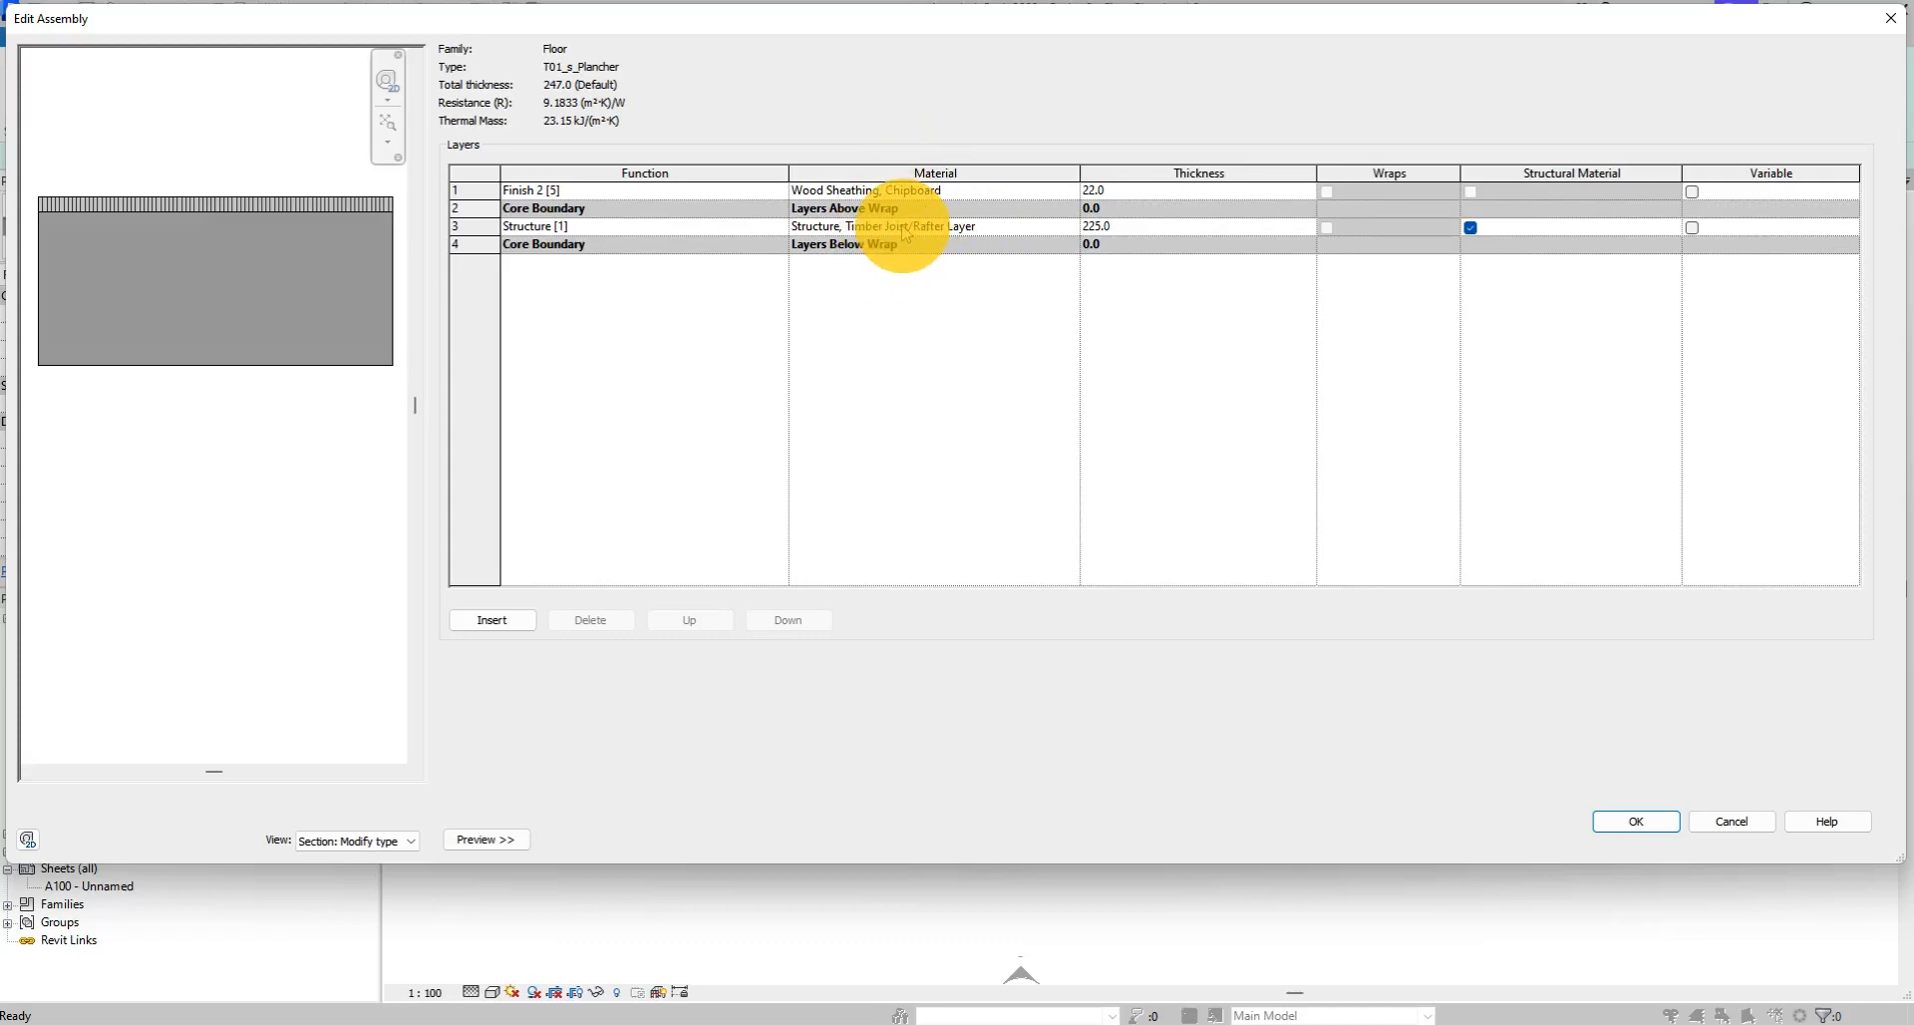
pyautogui.click(1658, 823)
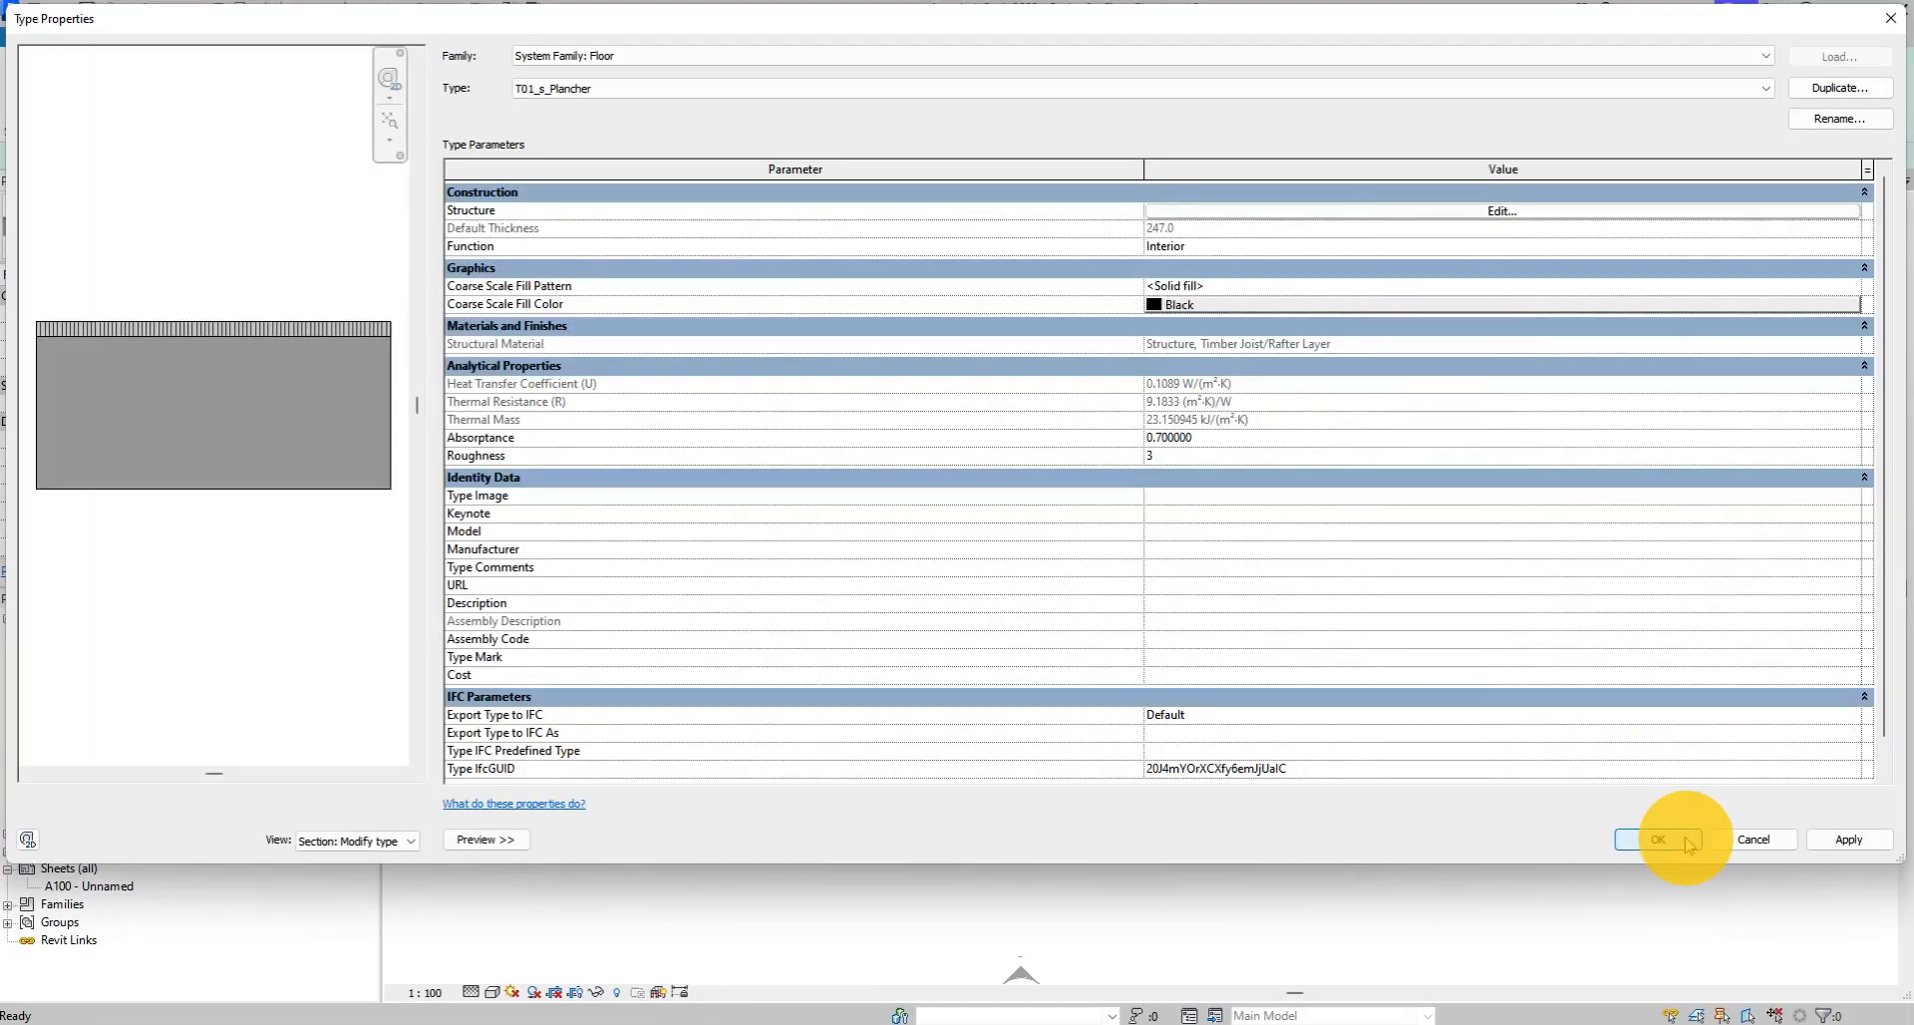
pyautogui.click(1685, 840)
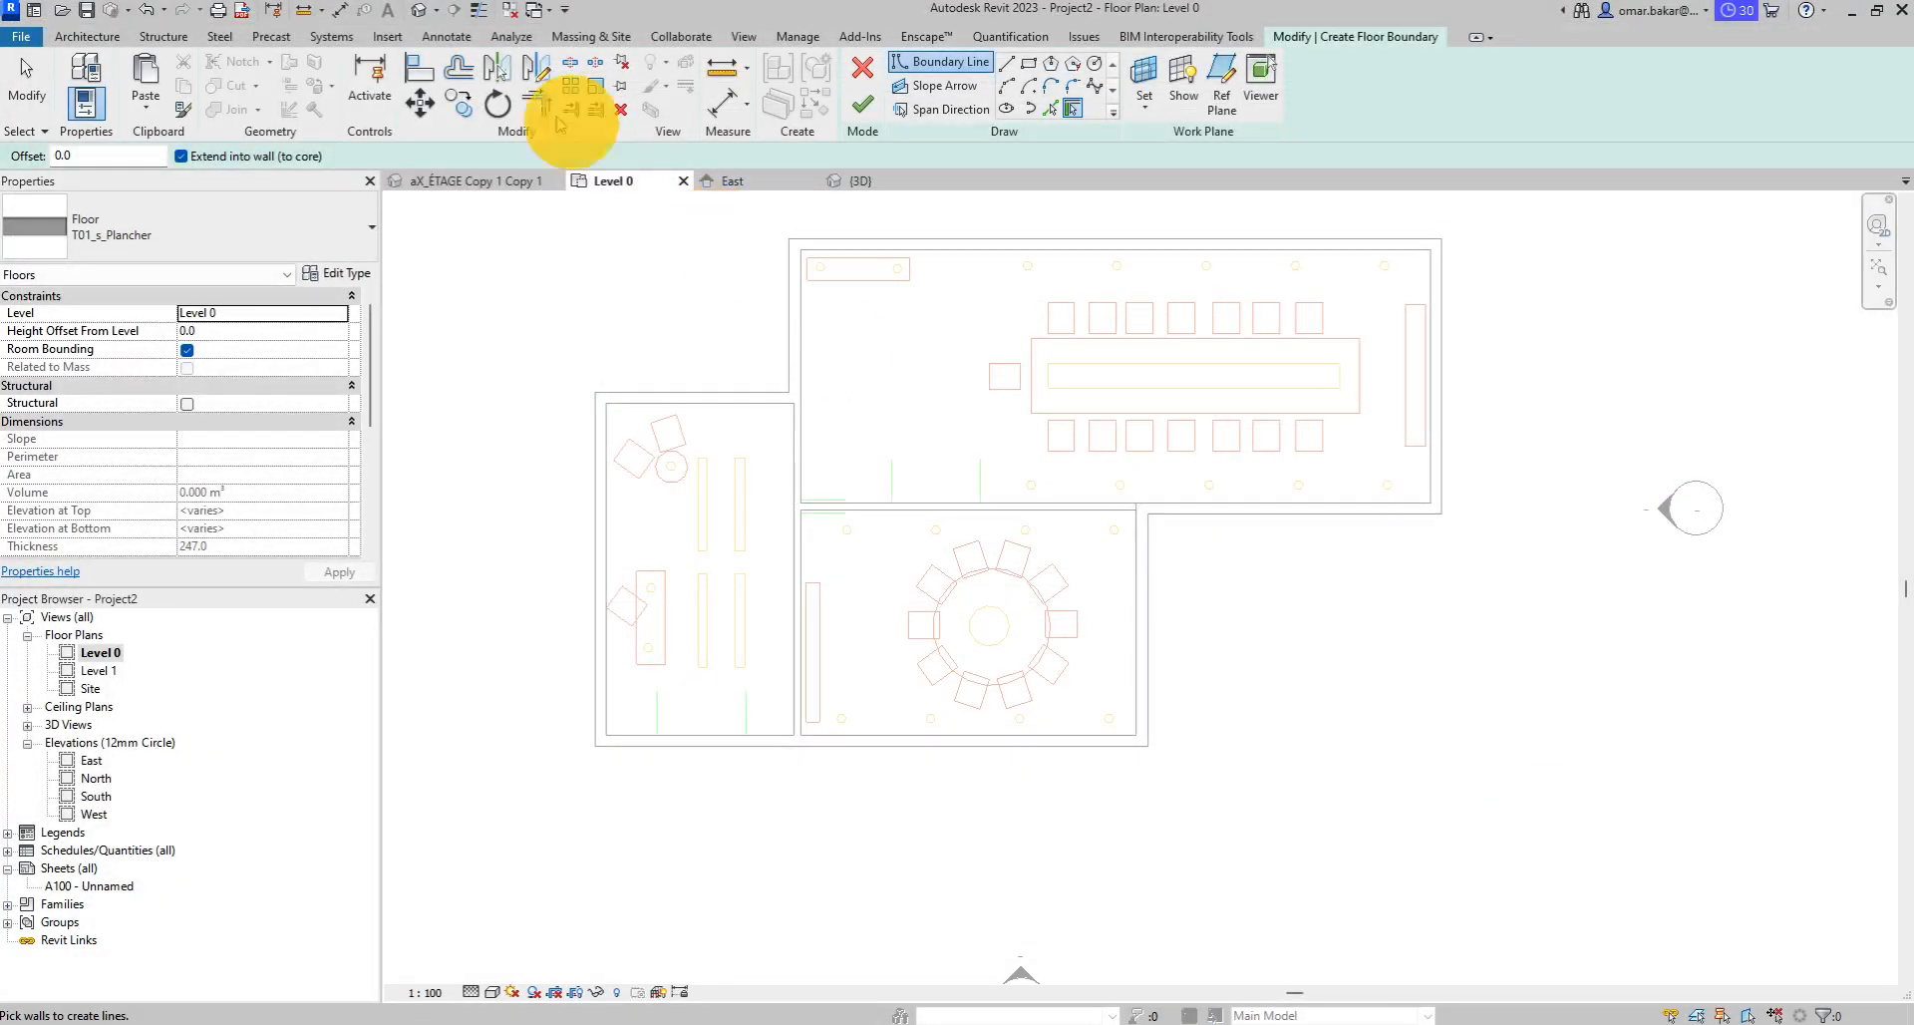
# Sketch a straight floor boundary line along the south exterior wall's centreline, from its east corner to the west office's southwest corner.
pyautogui.click(1007, 61)
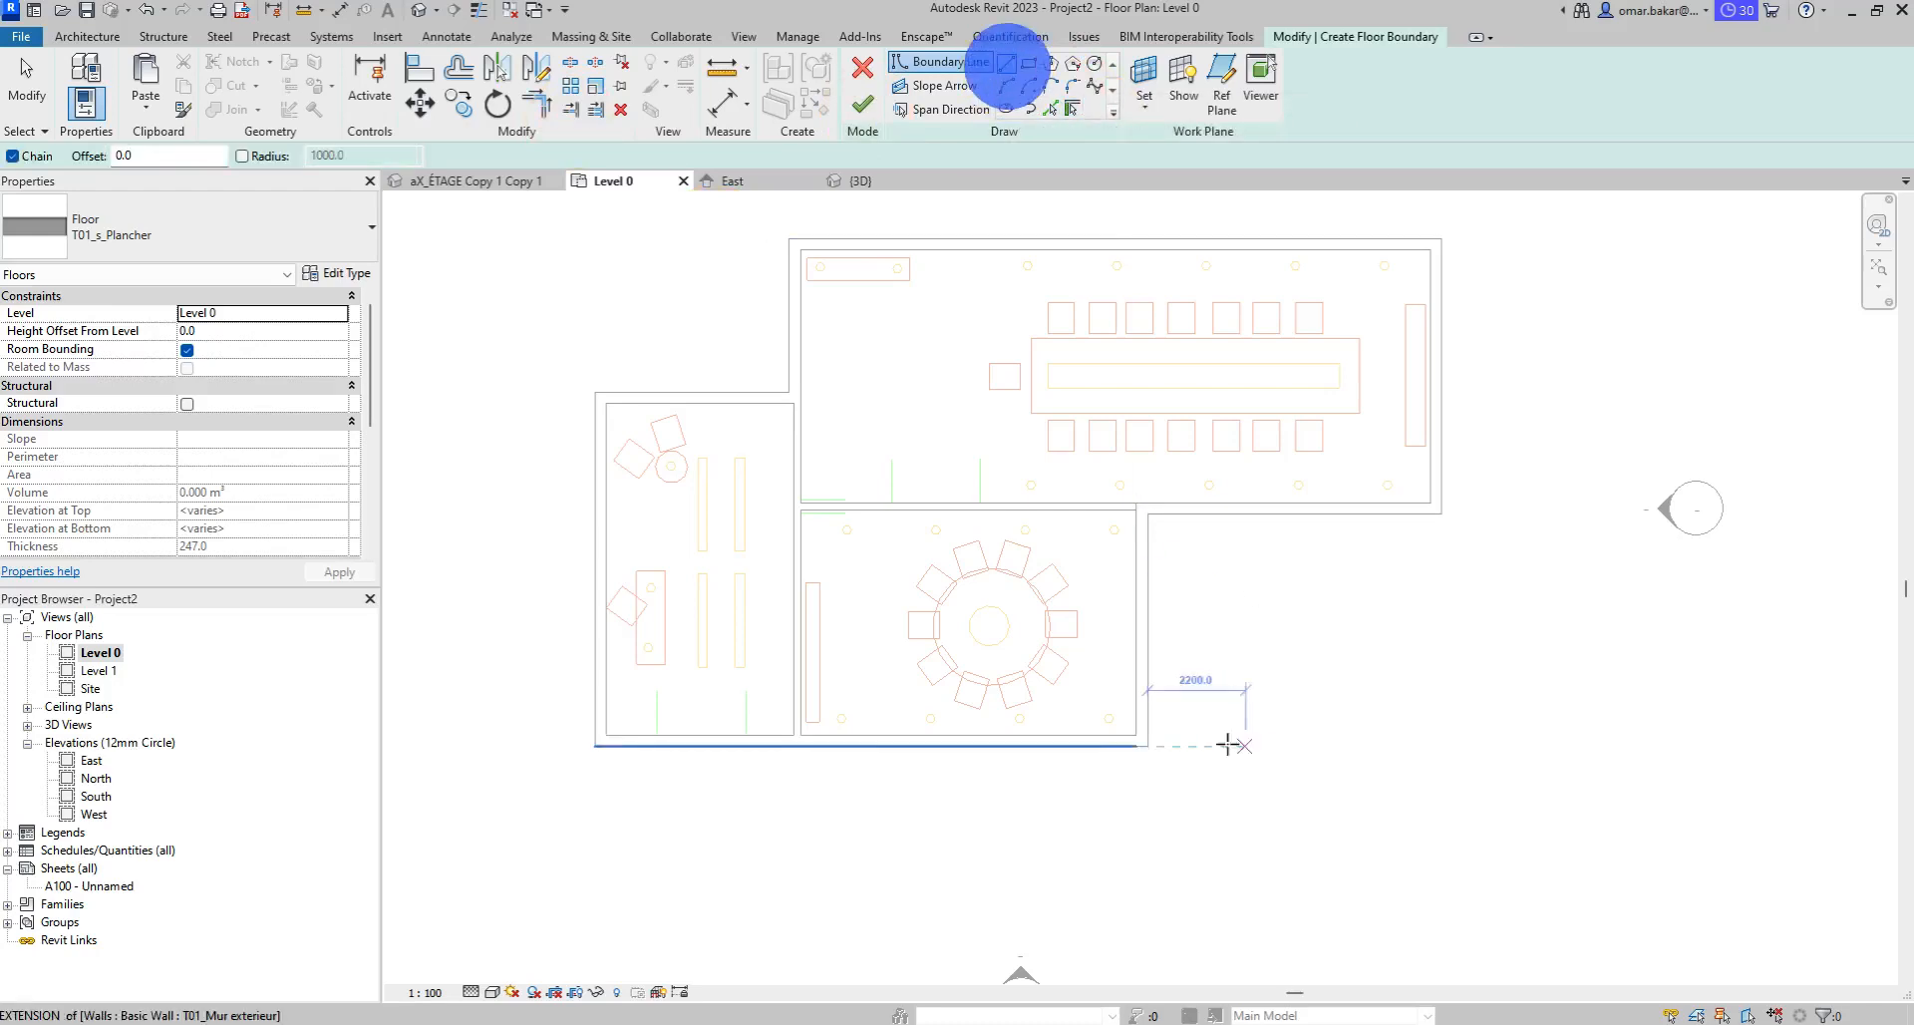
pyautogui.scroll(3, 1142, 739)
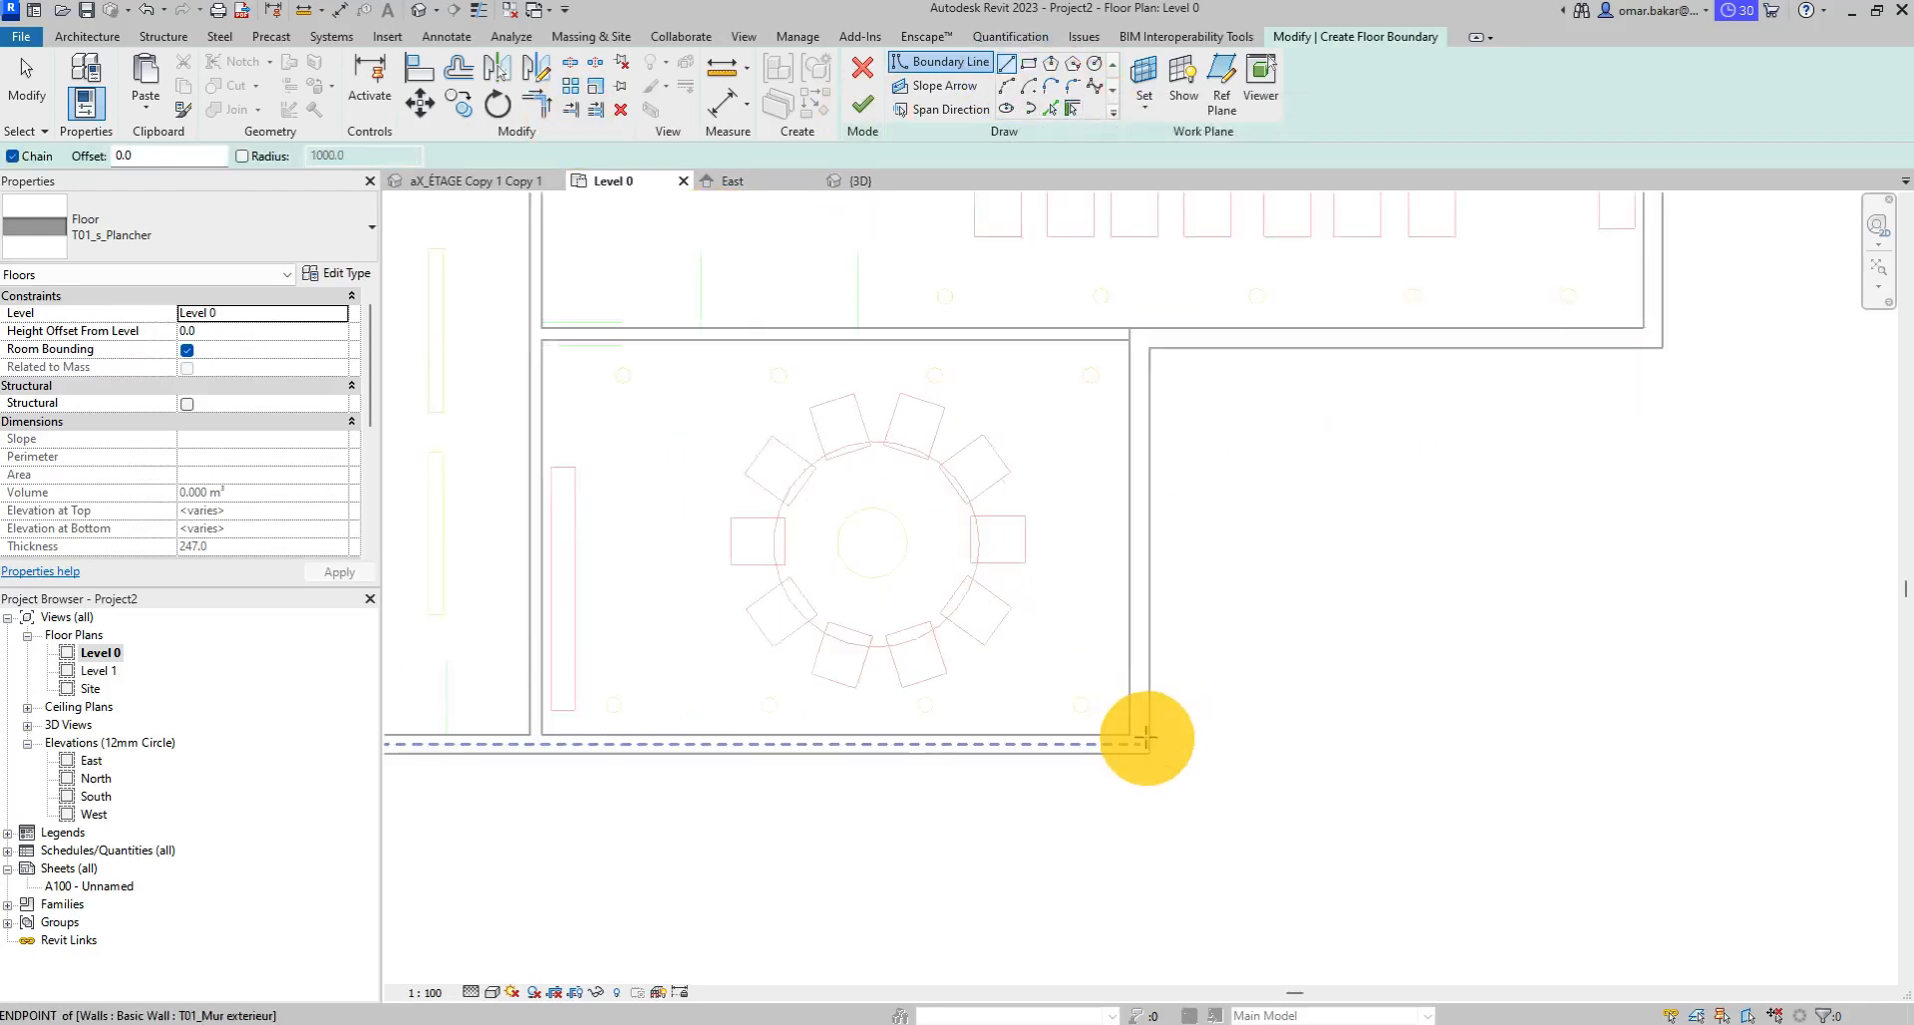
pyautogui.moveTo(1128, 735); pyautogui.dragTo(1337, 740, button='middle')
pyautogui.click(1128, 734)
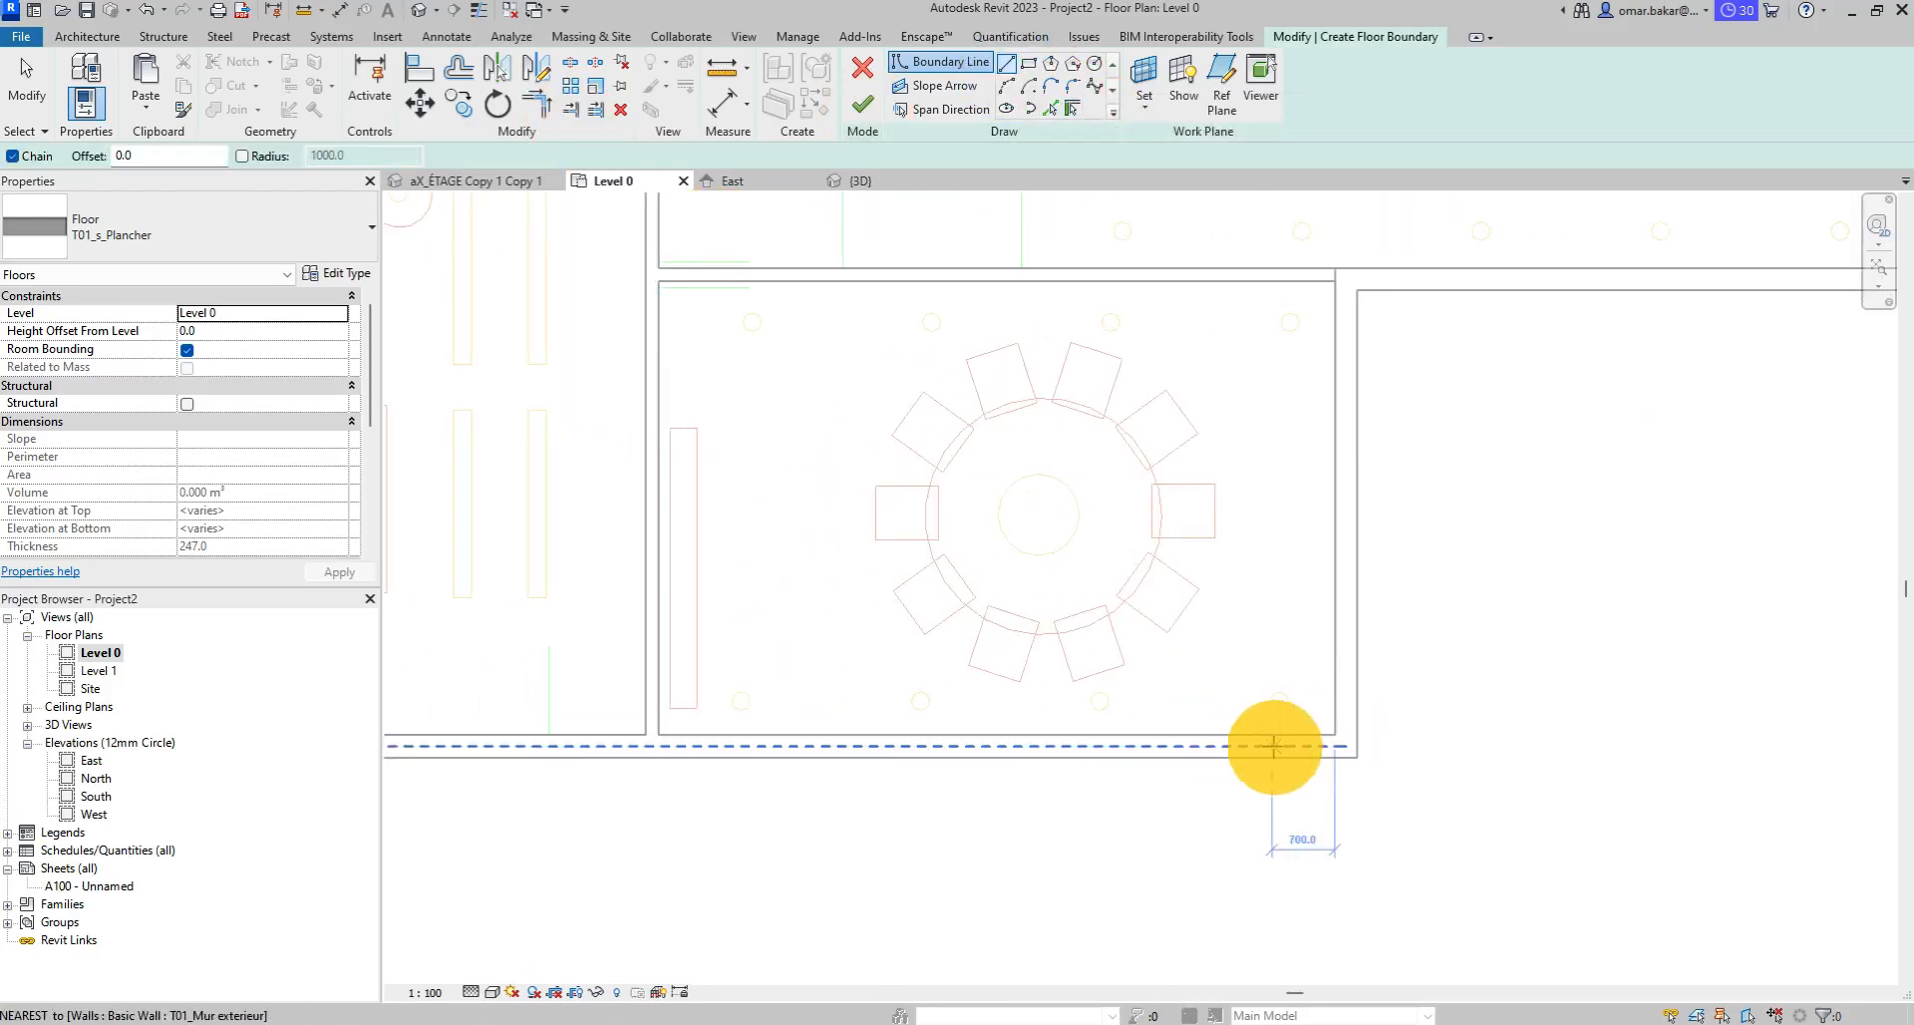
pyautogui.click(1347, 743)
pyautogui.scroll(-2, 748, 577)
pyautogui.moveTo(698, 625); pyautogui.dragTo(884, 662, button='middle')
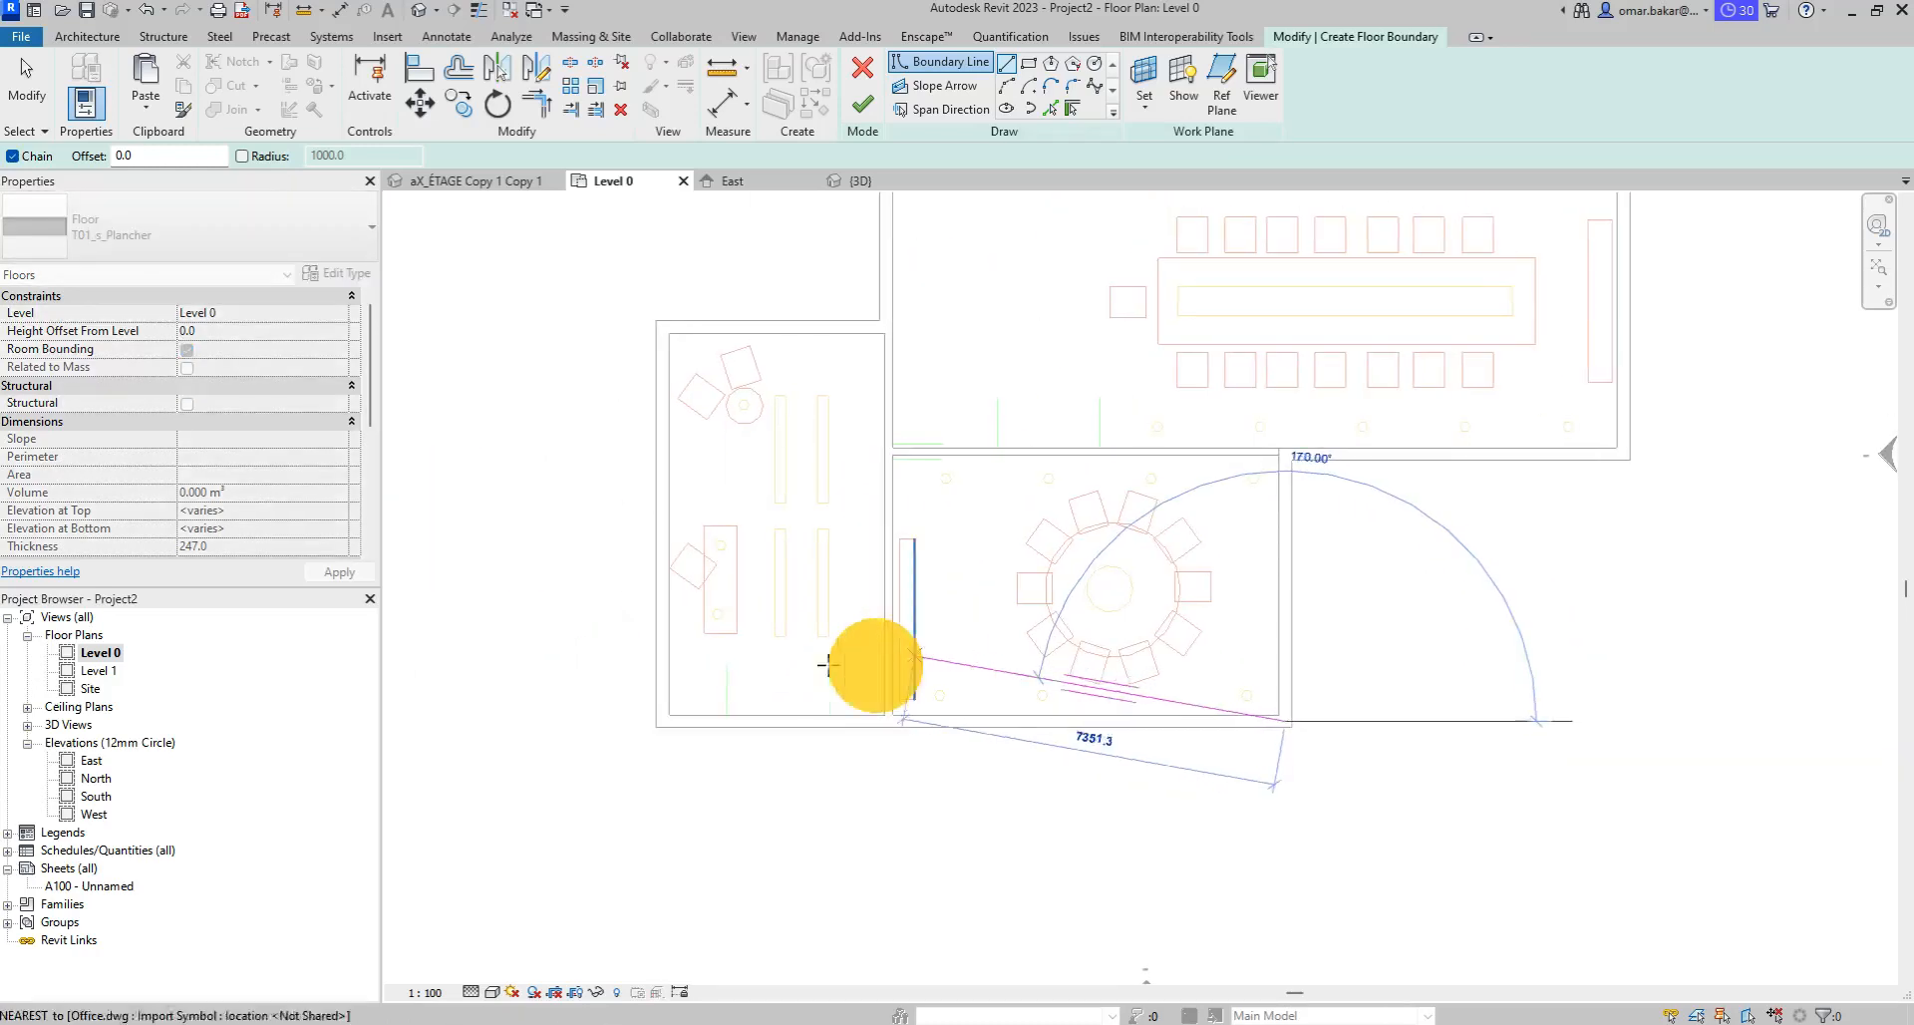
pyautogui.scroll(3, 678, 716)
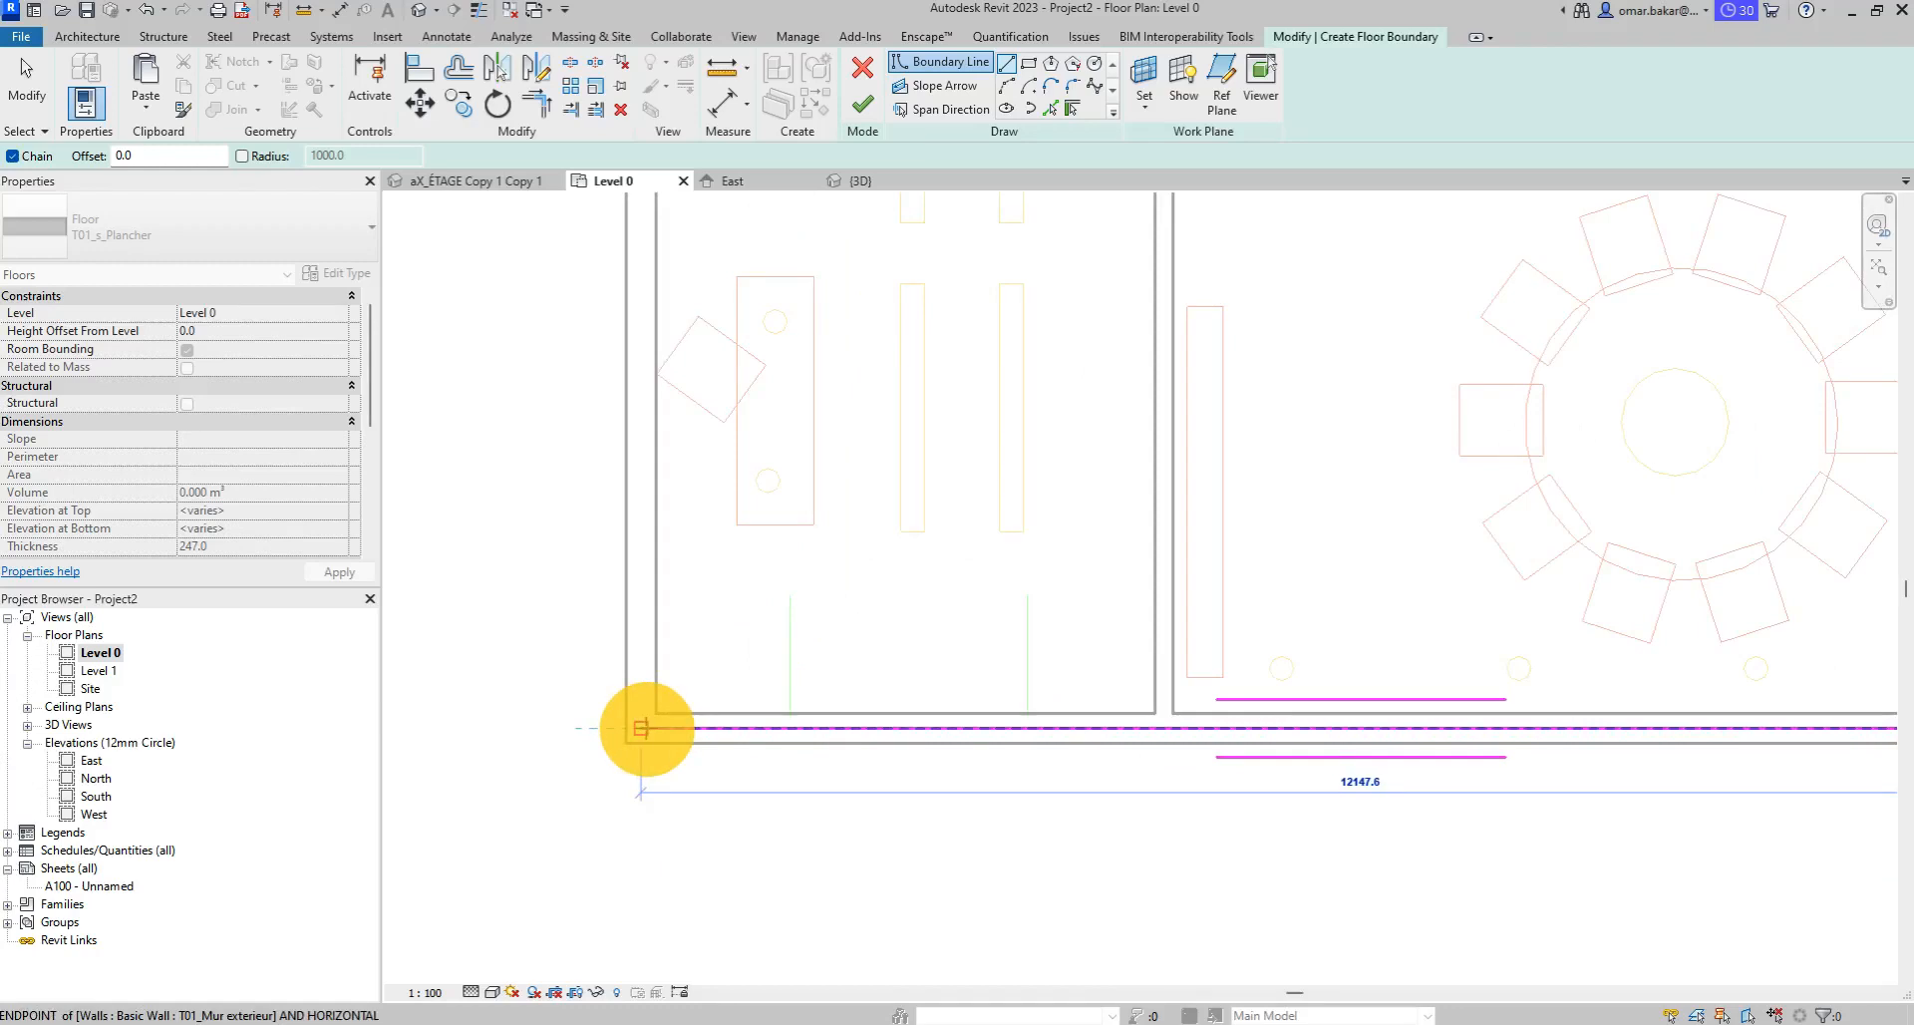
pyautogui.click(643, 727)
# Continue the floor boundary around the west office's west and upper walls, up to the large meeting room's northwest corner.
pyautogui.scroll(-2, 640, 499)
pyautogui.moveTo(640, 520); pyautogui.dragTo(612, 815, button='middle')
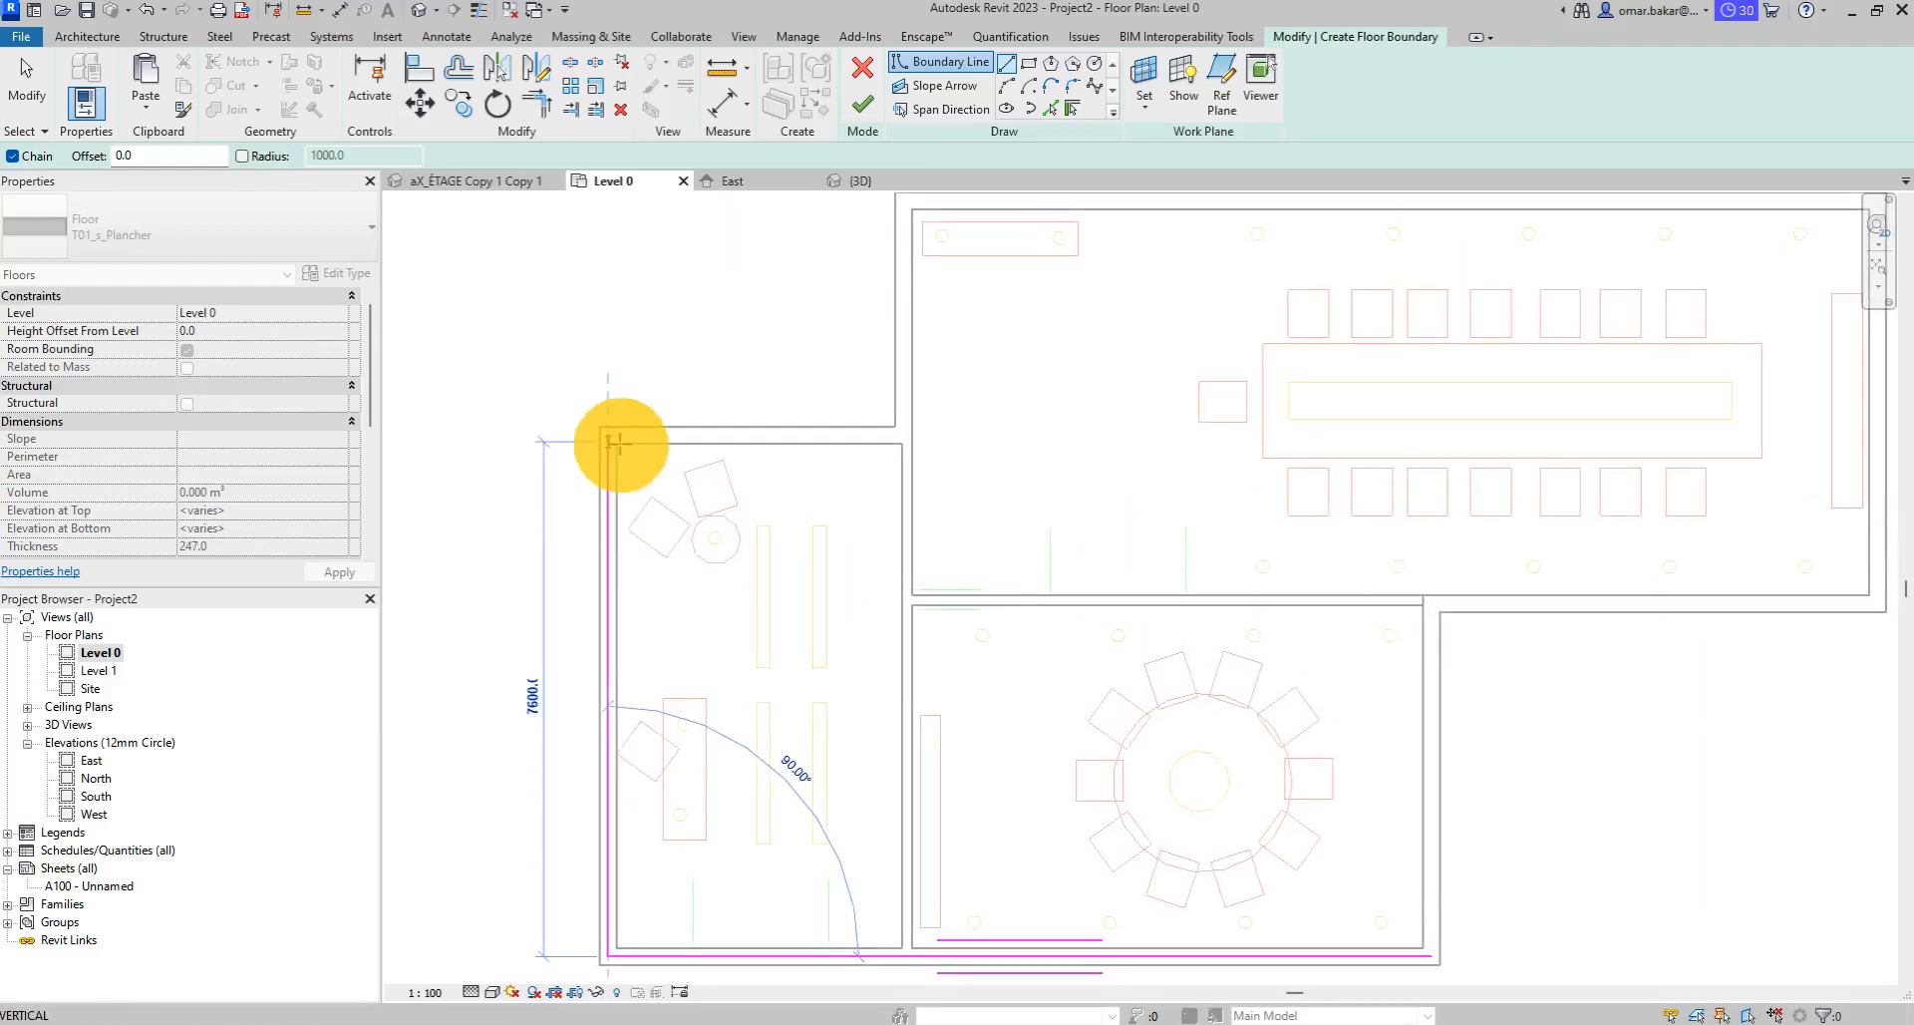
pyautogui.click(609, 436)
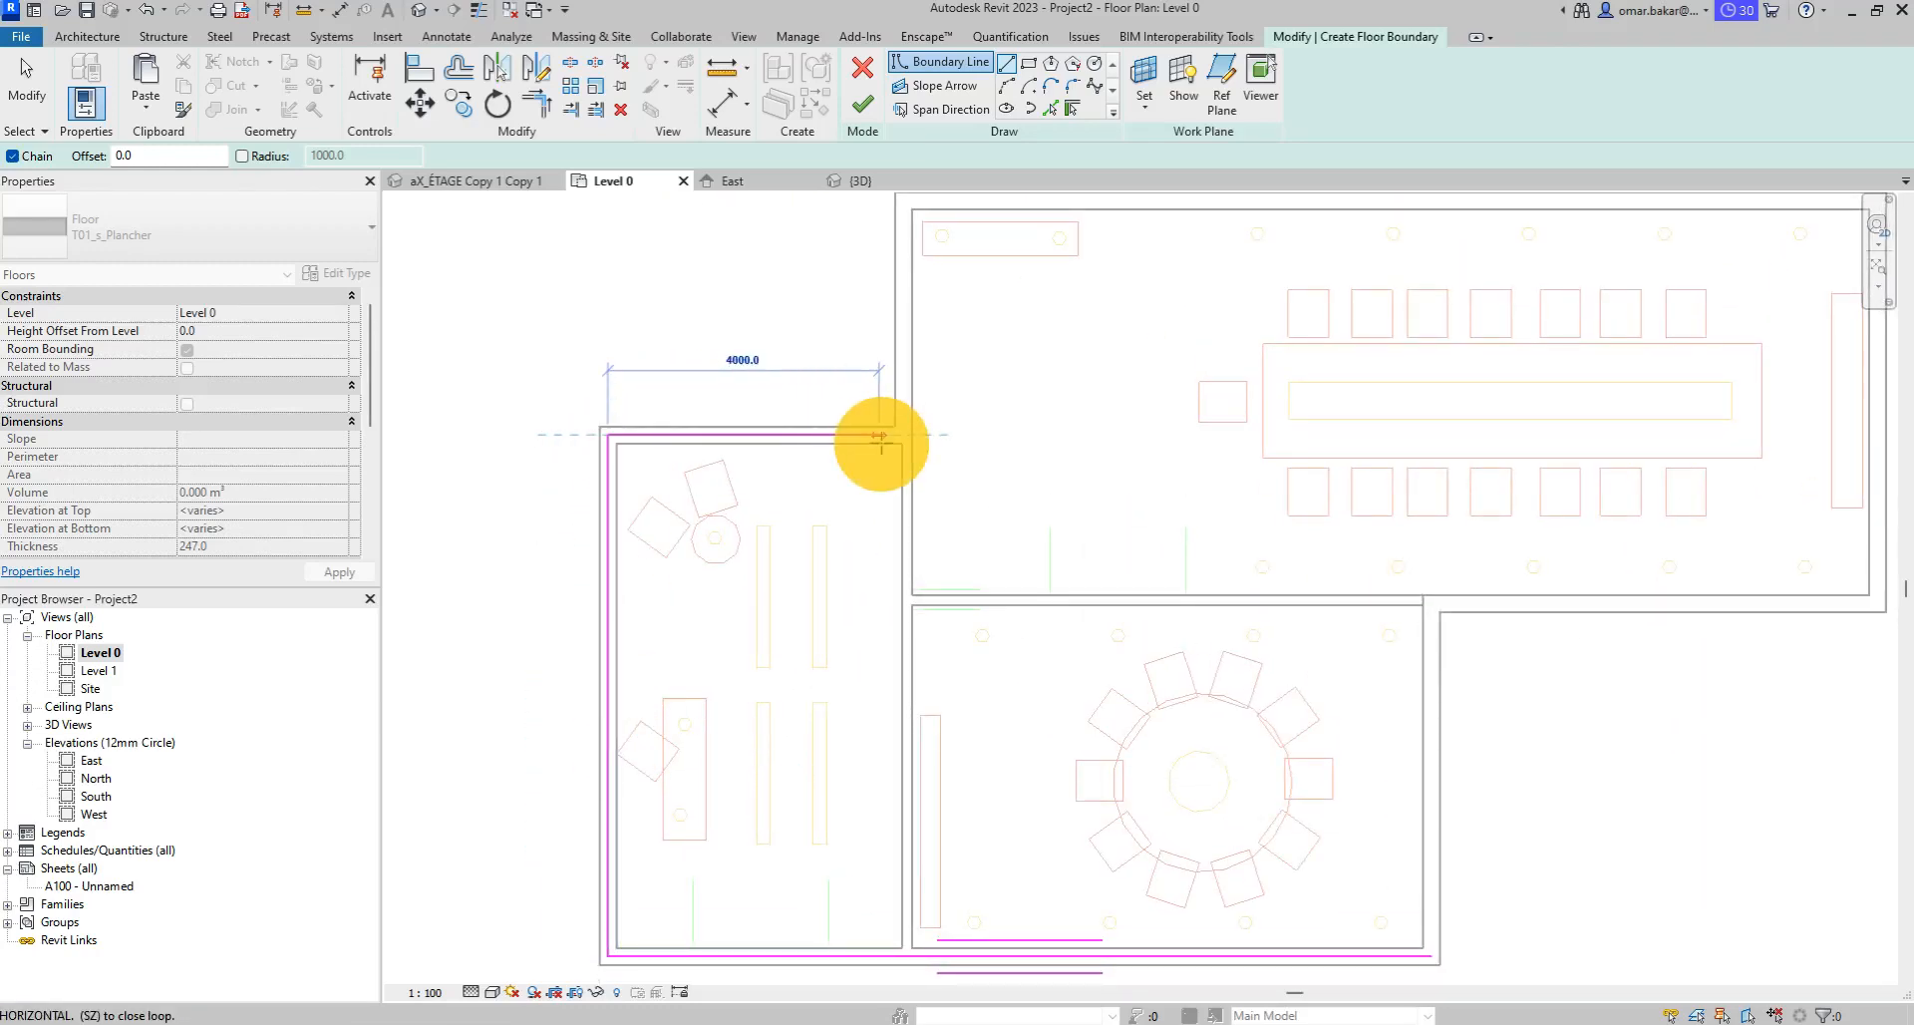
pyautogui.click(906, 437)
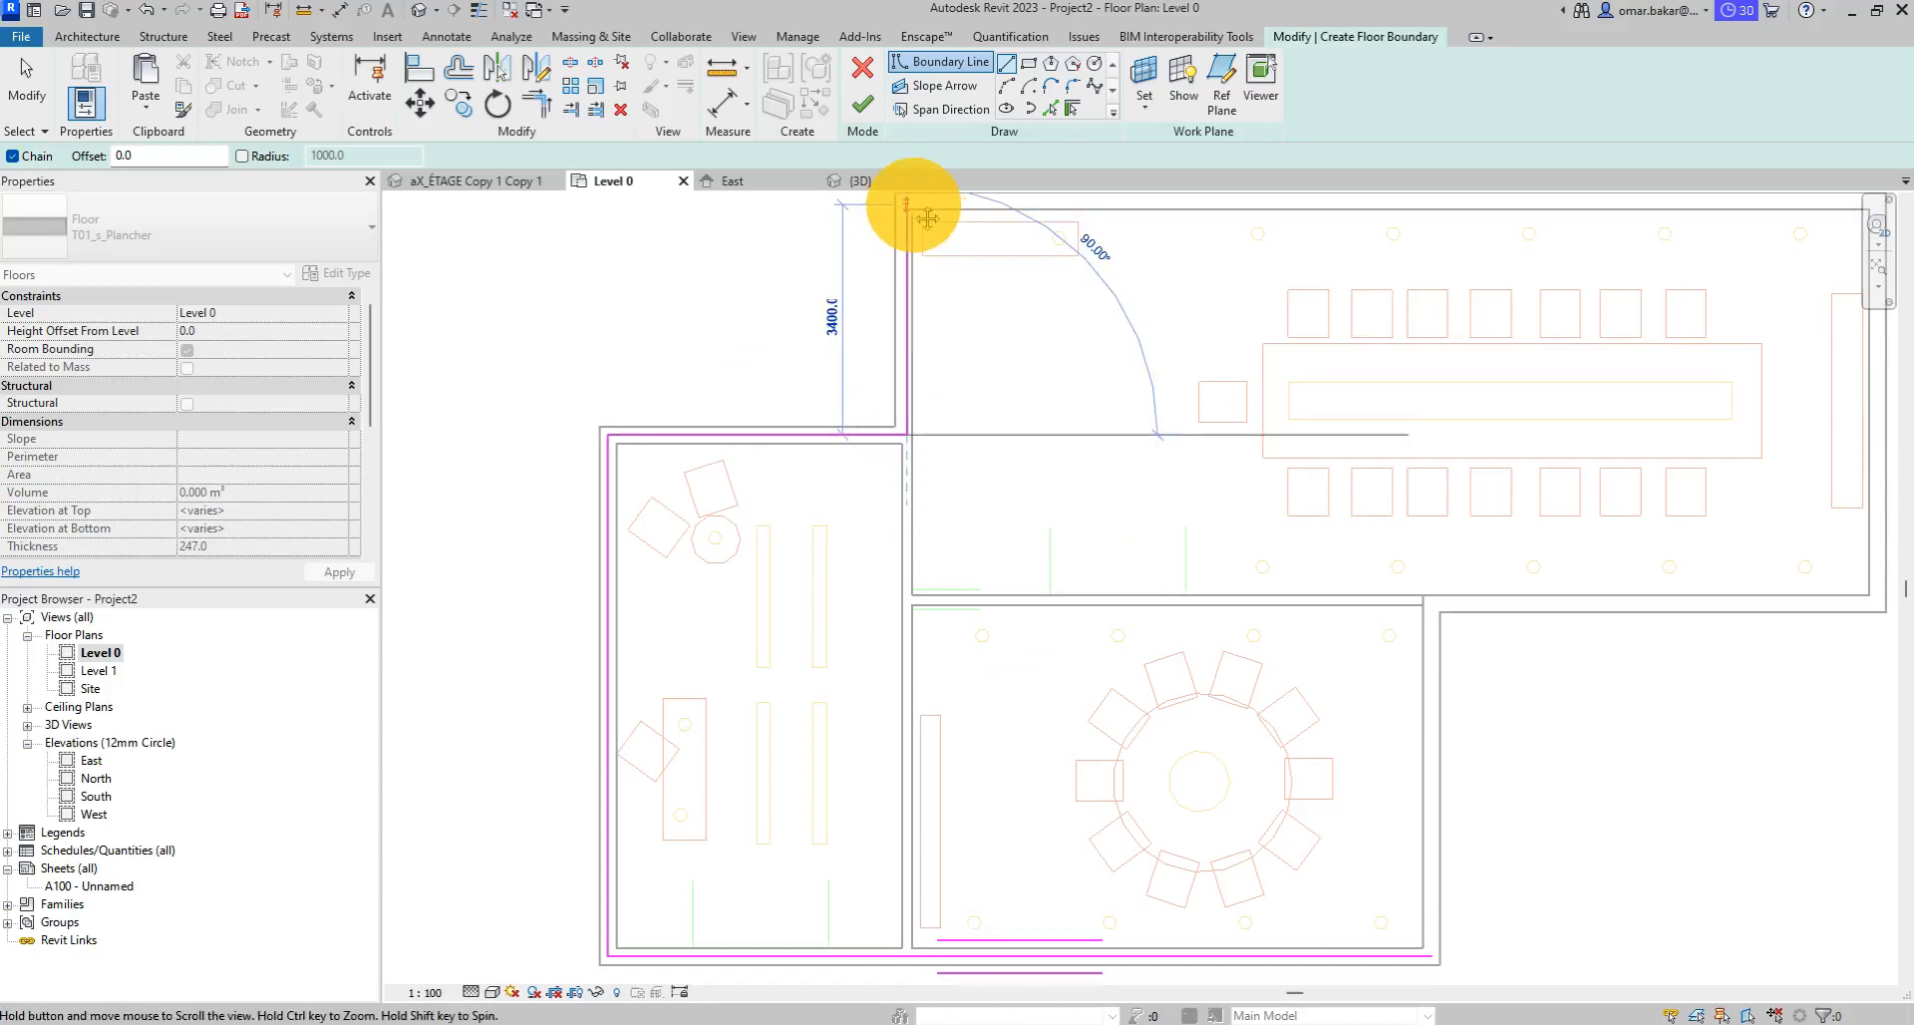
pyautogui.moveTo(910, 193); pyautogui.dragTo(902, 249, button='middle')
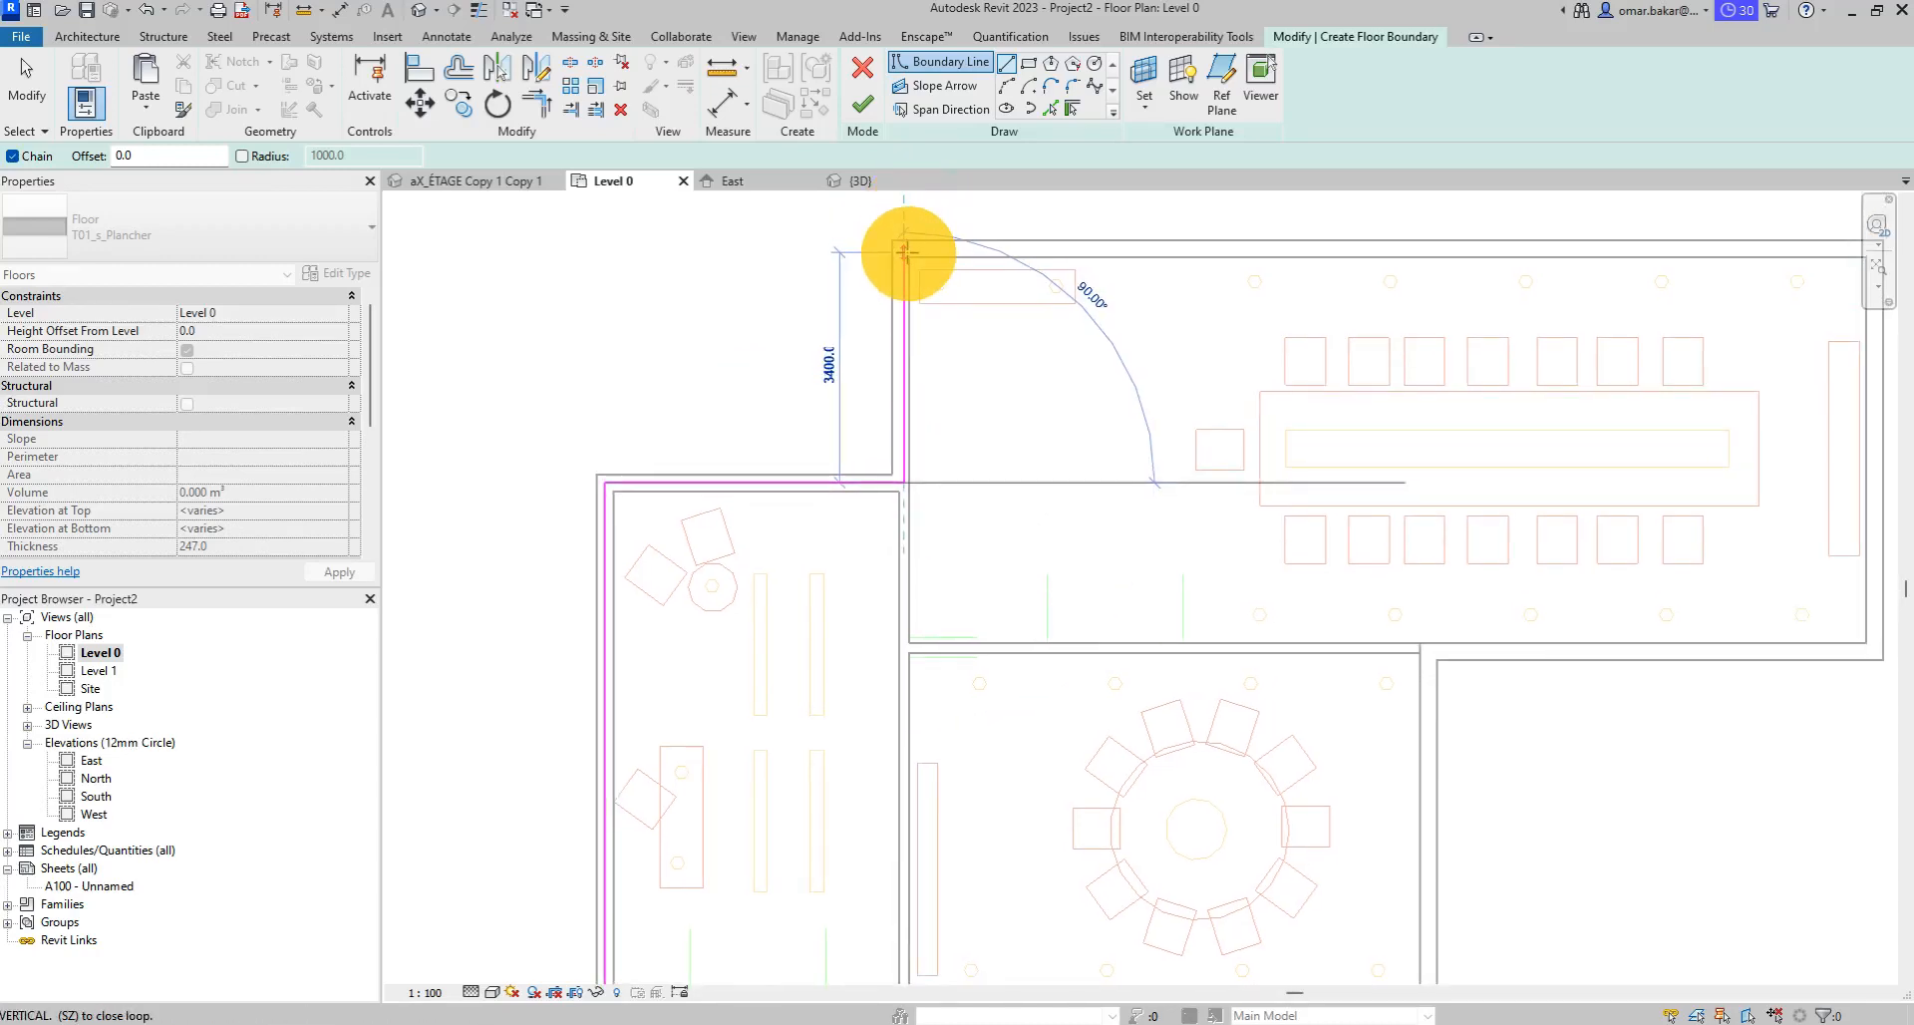
pyautogui.scroll(3, 905, 252)
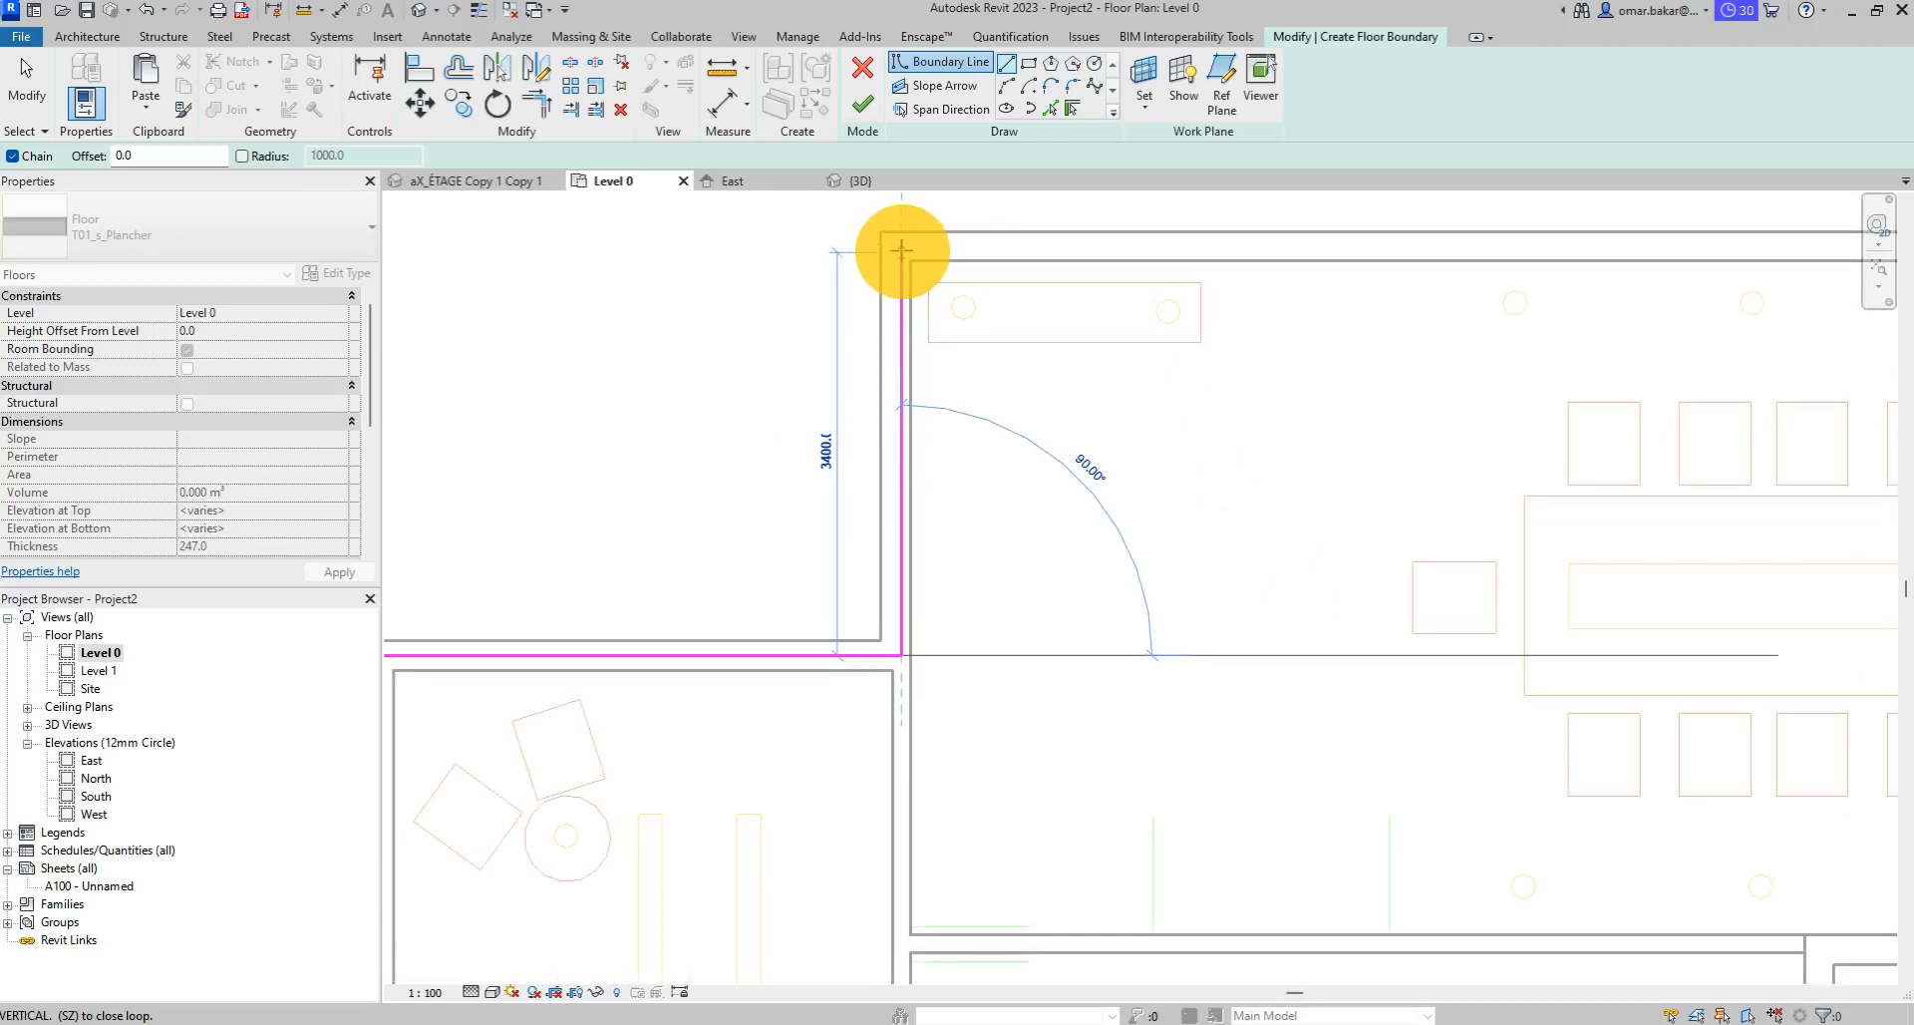
pyautogui.click(901, 251)
# Continue the floor boundary along the large meeting room's north wall and down its east wall to the southeast corner.
pyautogui.scroll(-3, 1149, 304)
pyautogui.moveTo(1331, 311); pyautogui.dragTo(663, 371, button='middle')
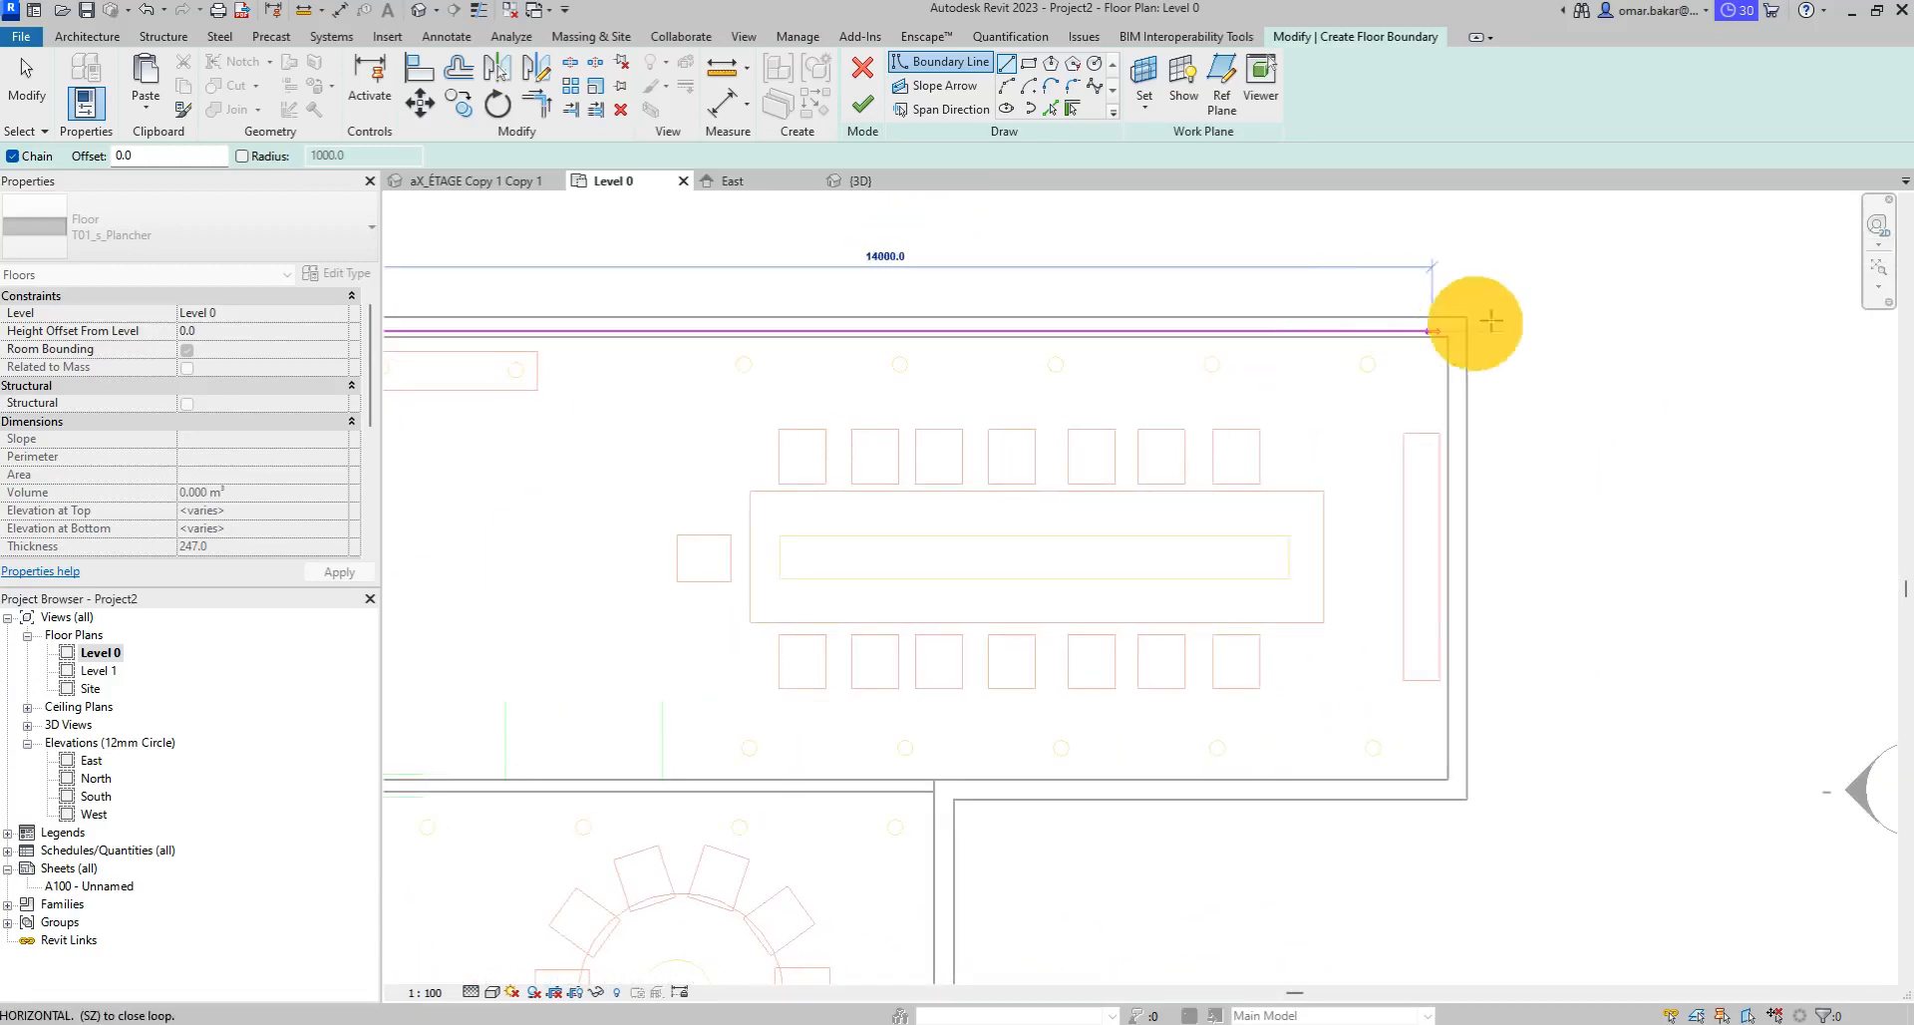
pyautogui.click(1457, 326)
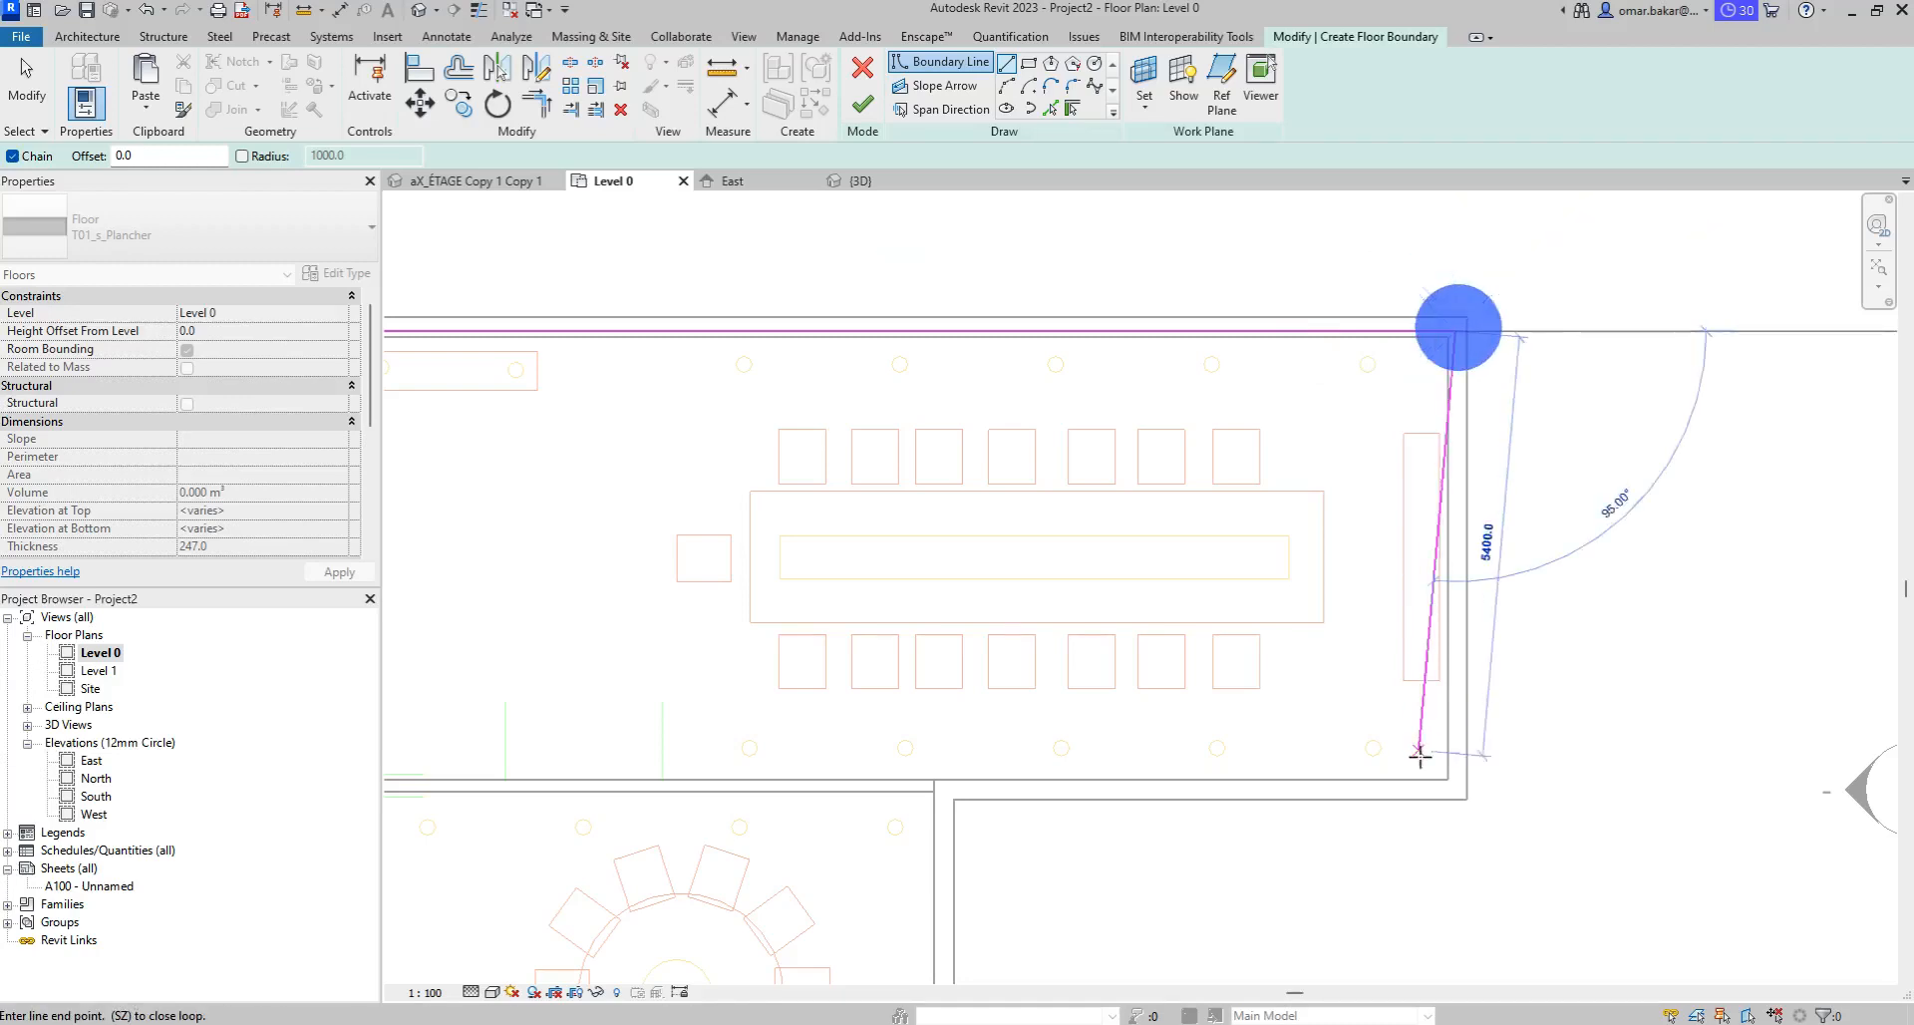
pyautogui.click(1455, 781)
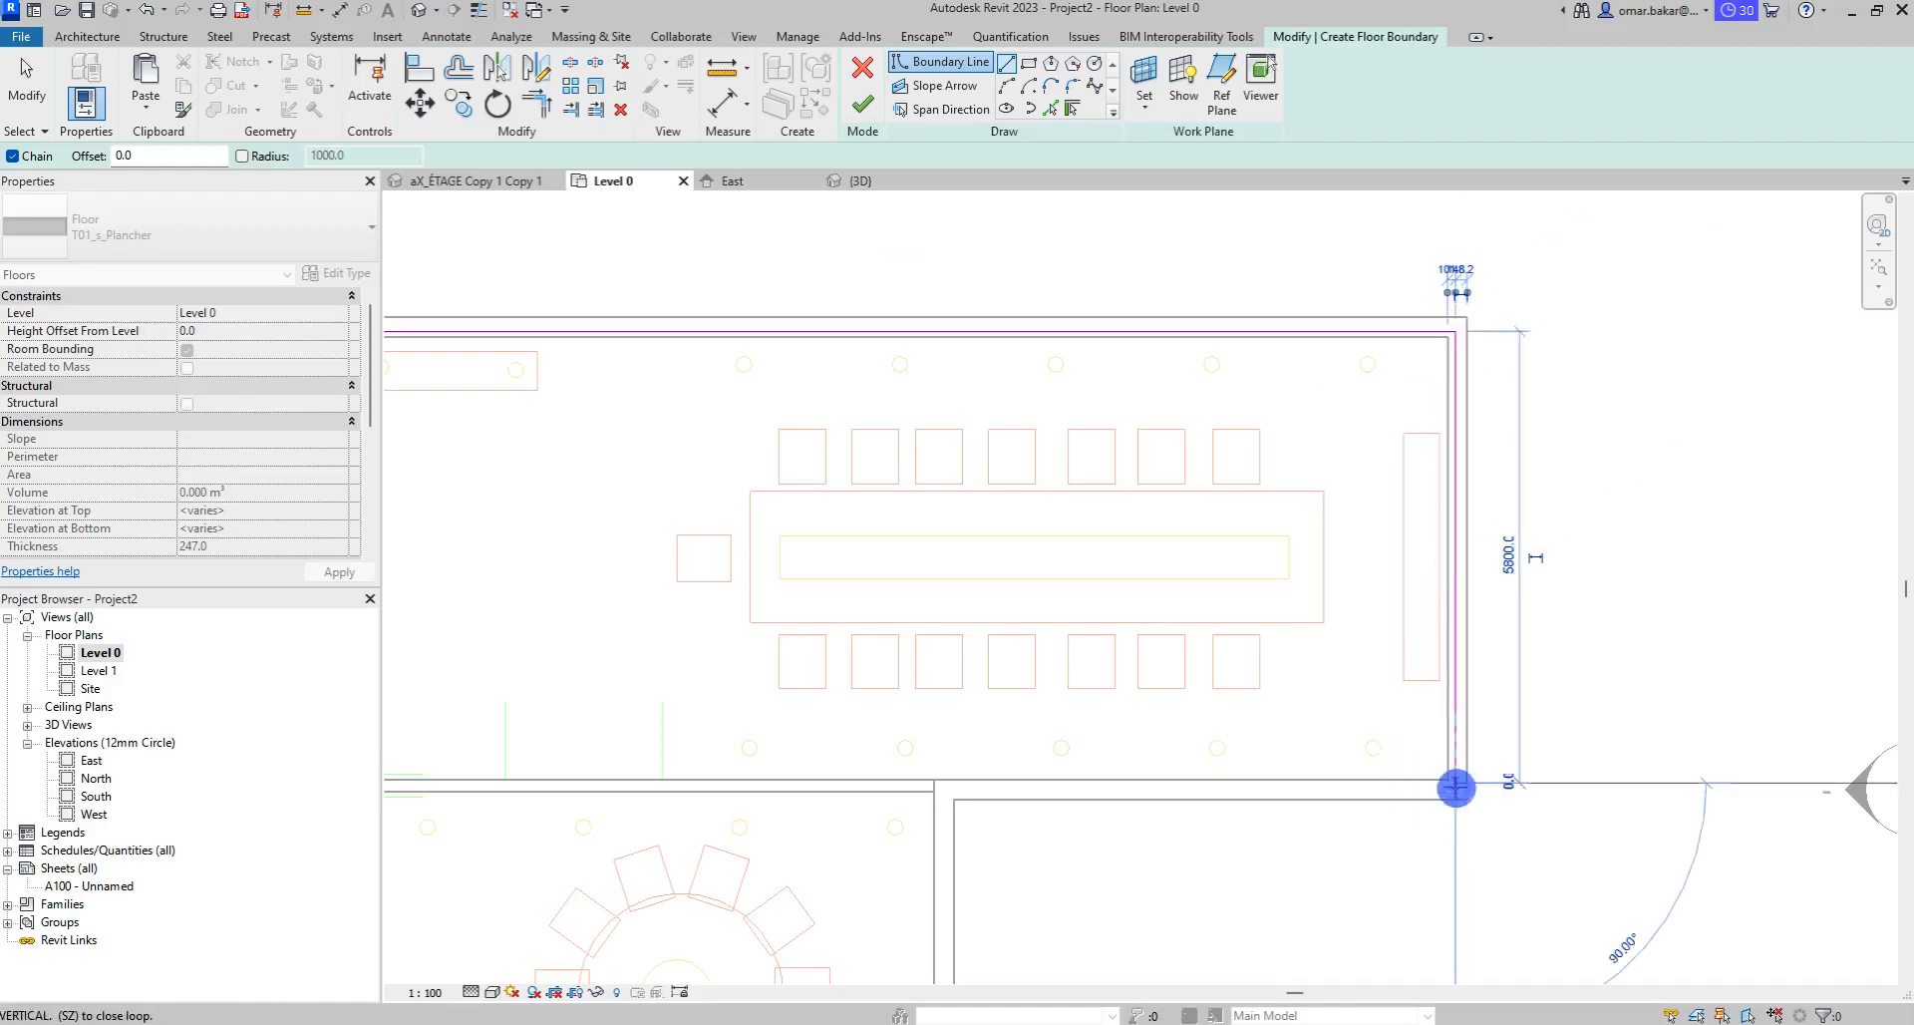
# Close the floor boundary along the stepped wall and the round-table room's east wall, and finish the T01_s_Plancher floor.
pyautogui.click(942, 789)
pyautogui.moveTo(942, 789); pyautogui.dragTo(948, 290, button='middle')
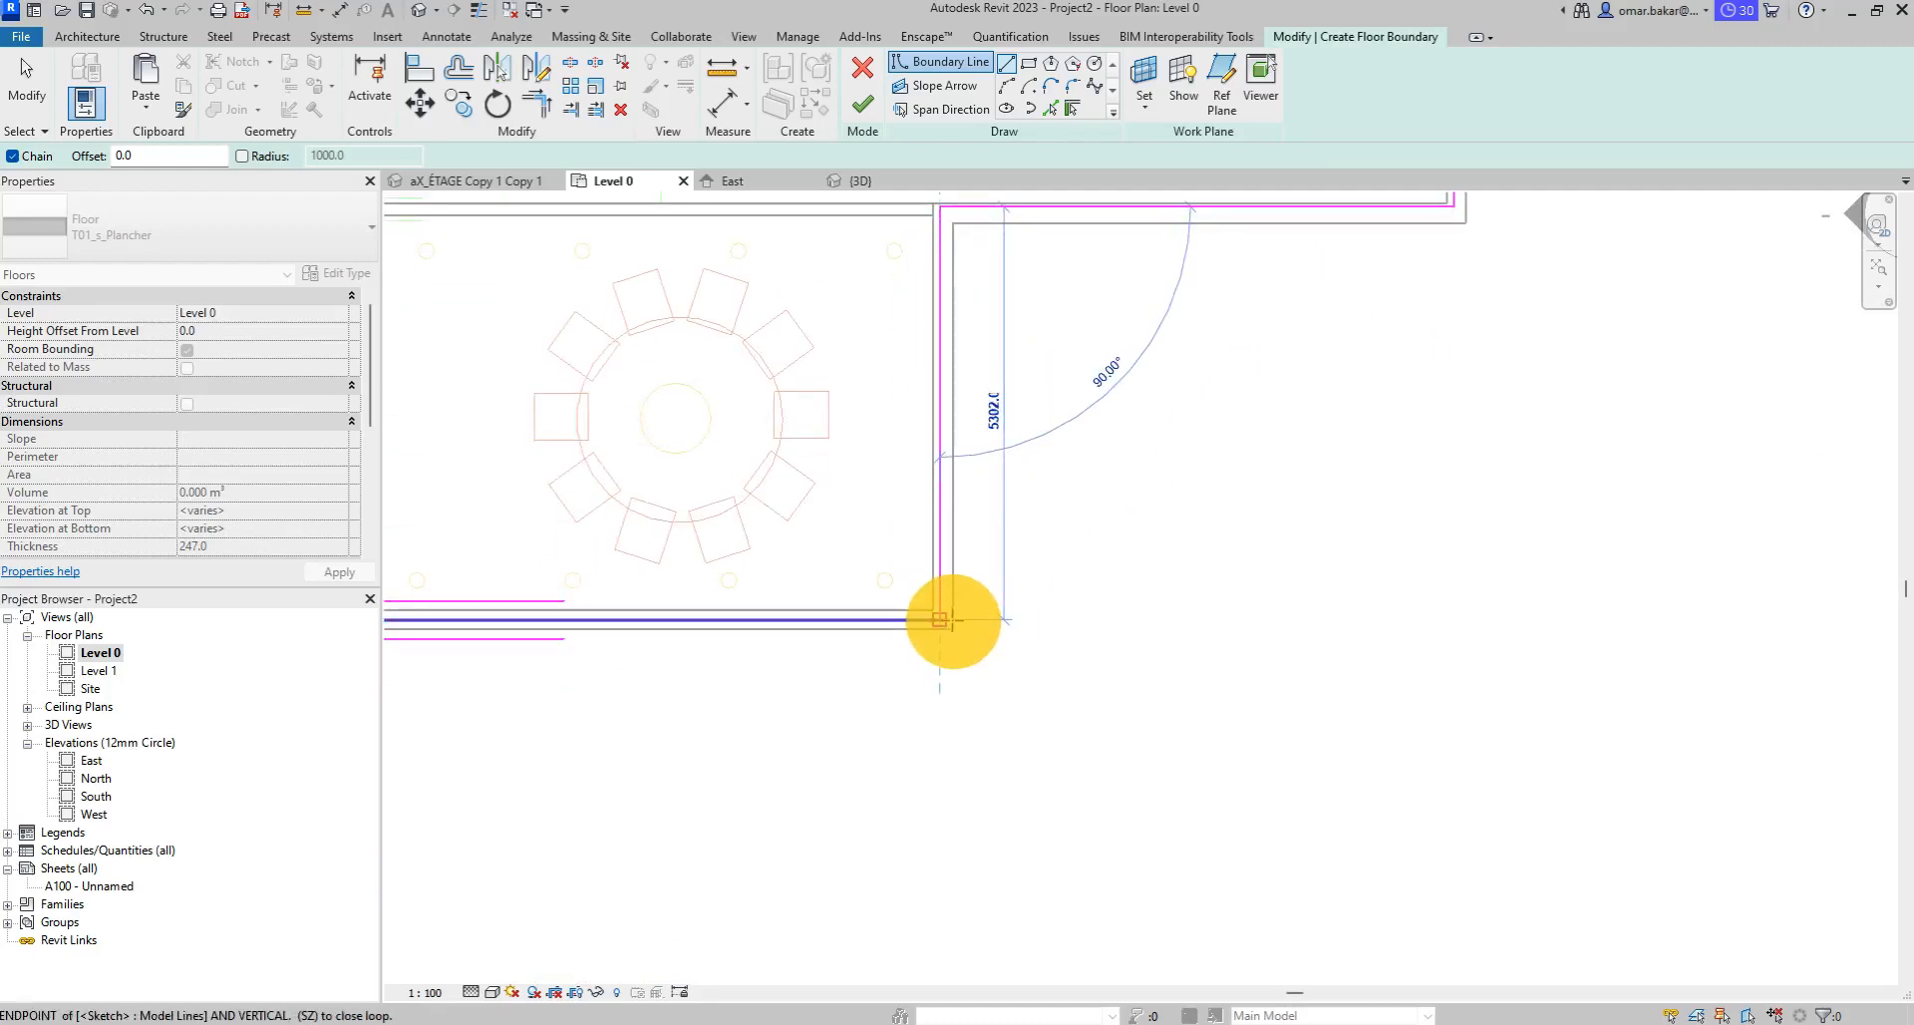
pyautogui.click(953, 620)
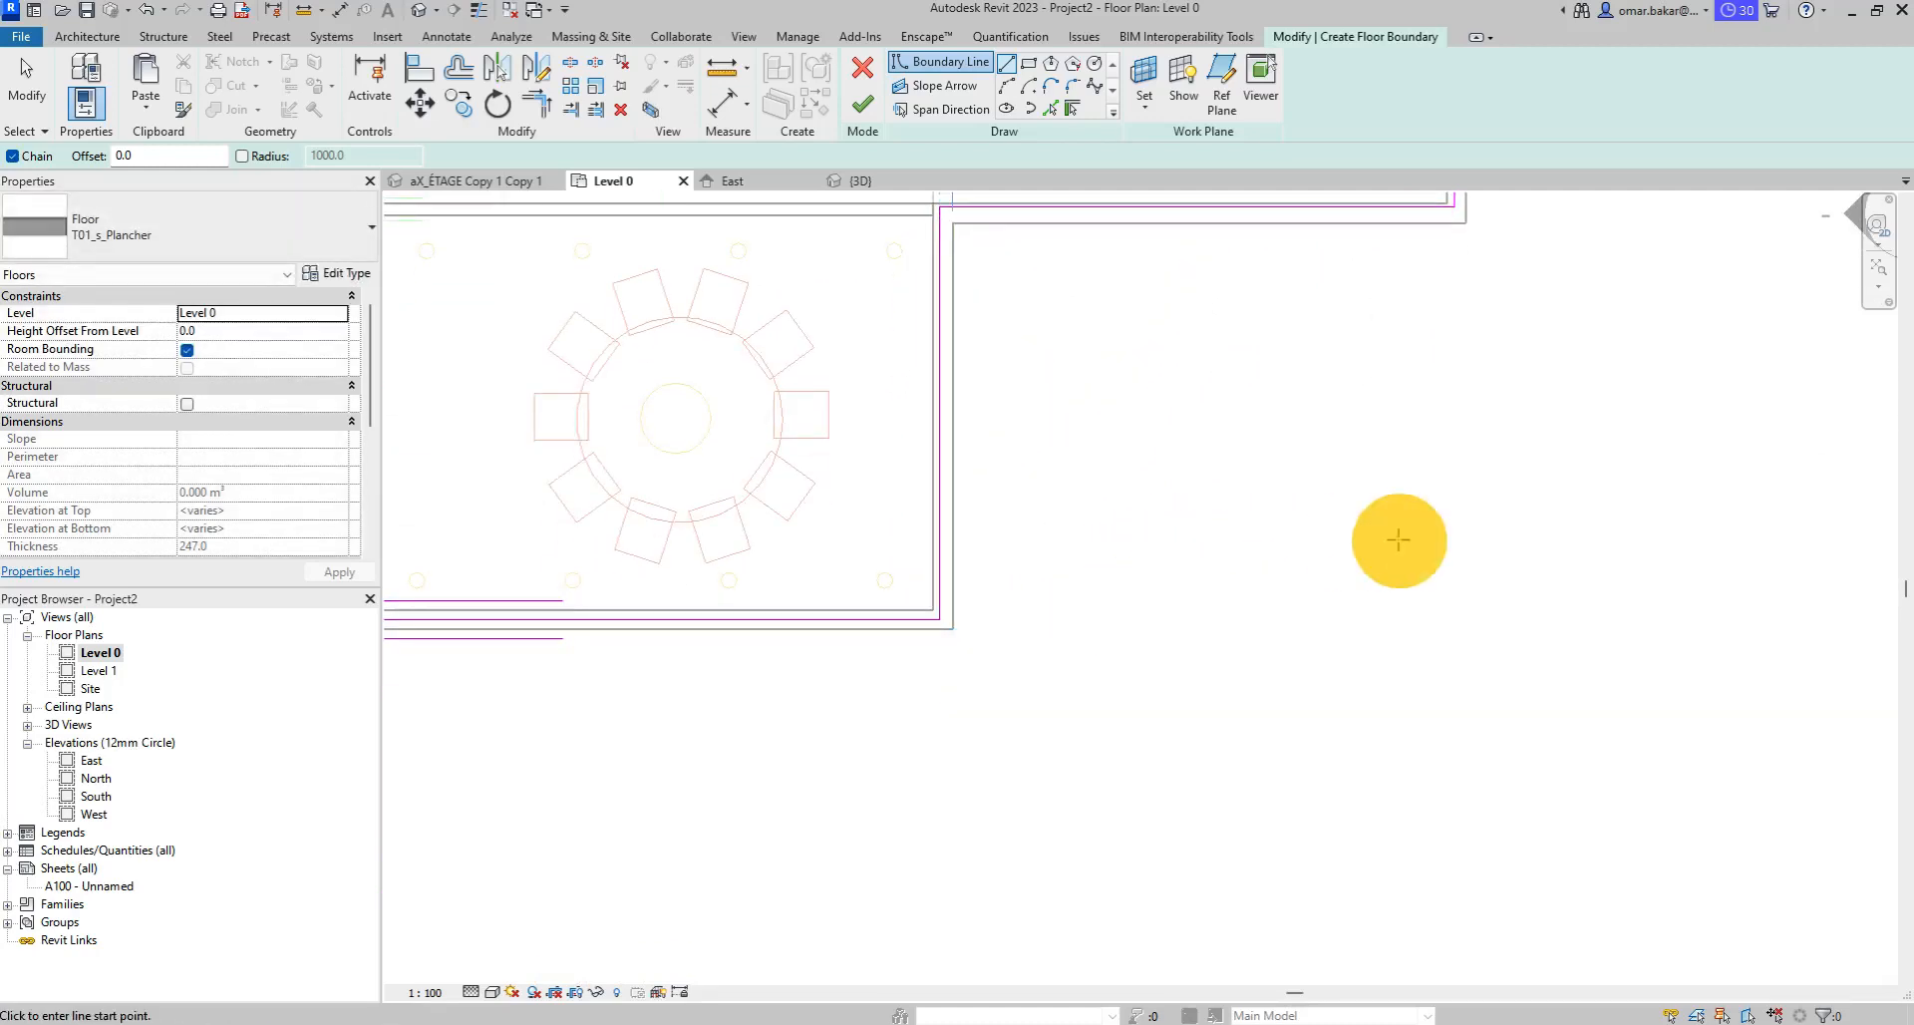
pyautogui.moveTo(1225, 480); pyautogui.dragTo(1492, 598, button='middle')
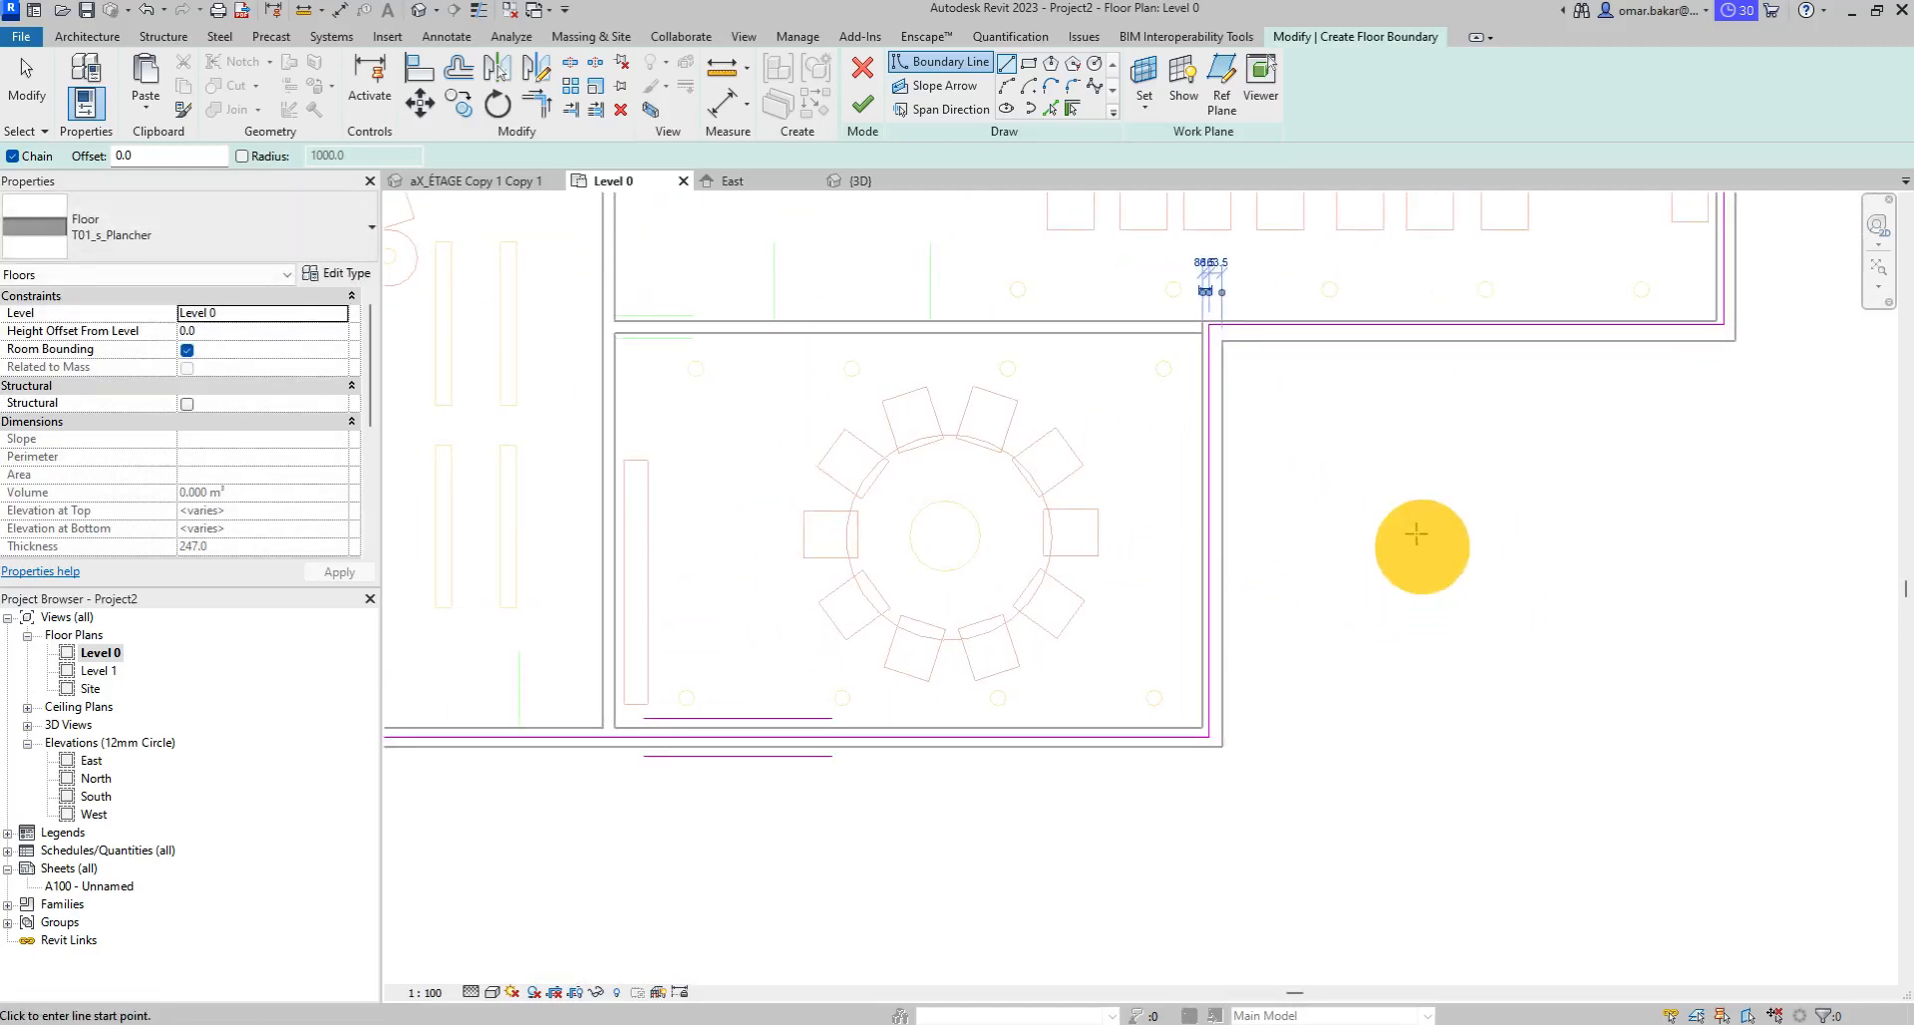
pyautogui.moveTo(1416, 534); pyautogui.dragTo(1385, 607, button='middle')
pyautogui.click(863, 105)
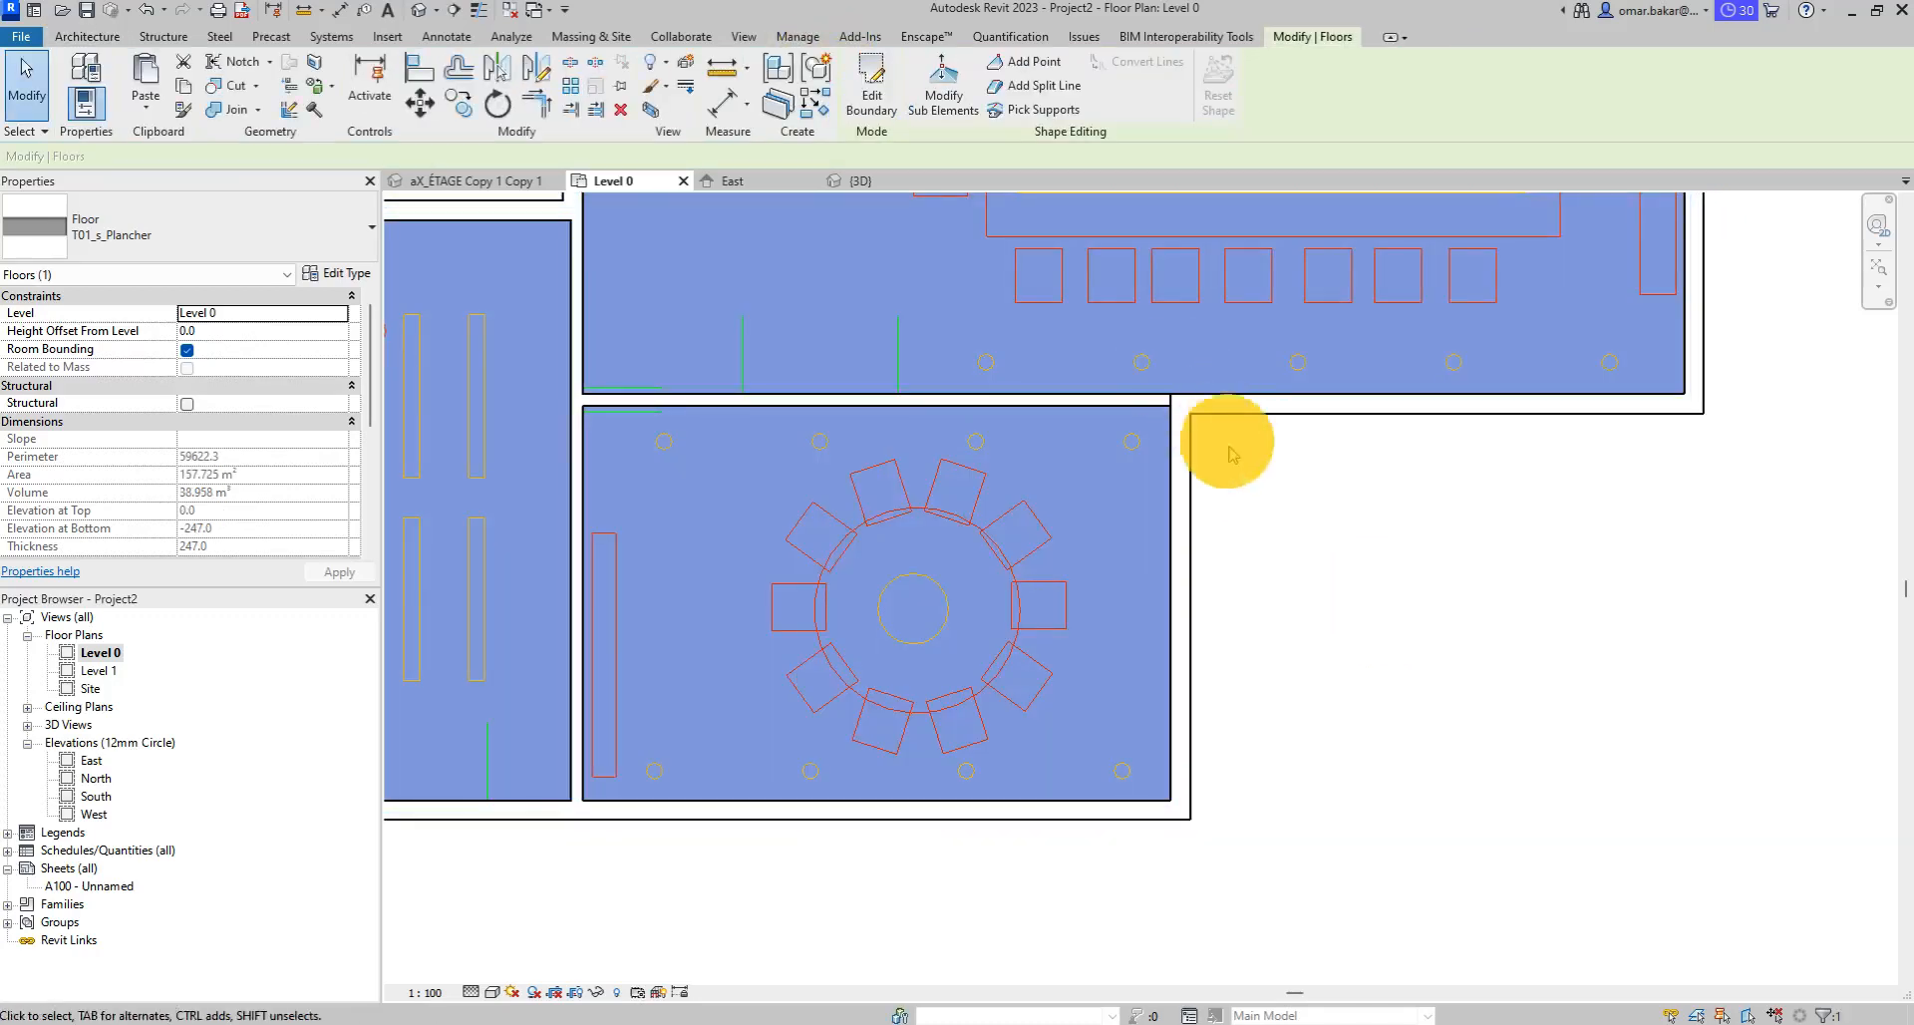
# Place a vertical building section through both meeting rooms, from above the north wall to below the south wall, looking east.
pyautogui.scroll(-2, 1146, 349)
pyautogui.moveTo(1113, 389); pyautogui.dragTo(997, 491, button='middle')
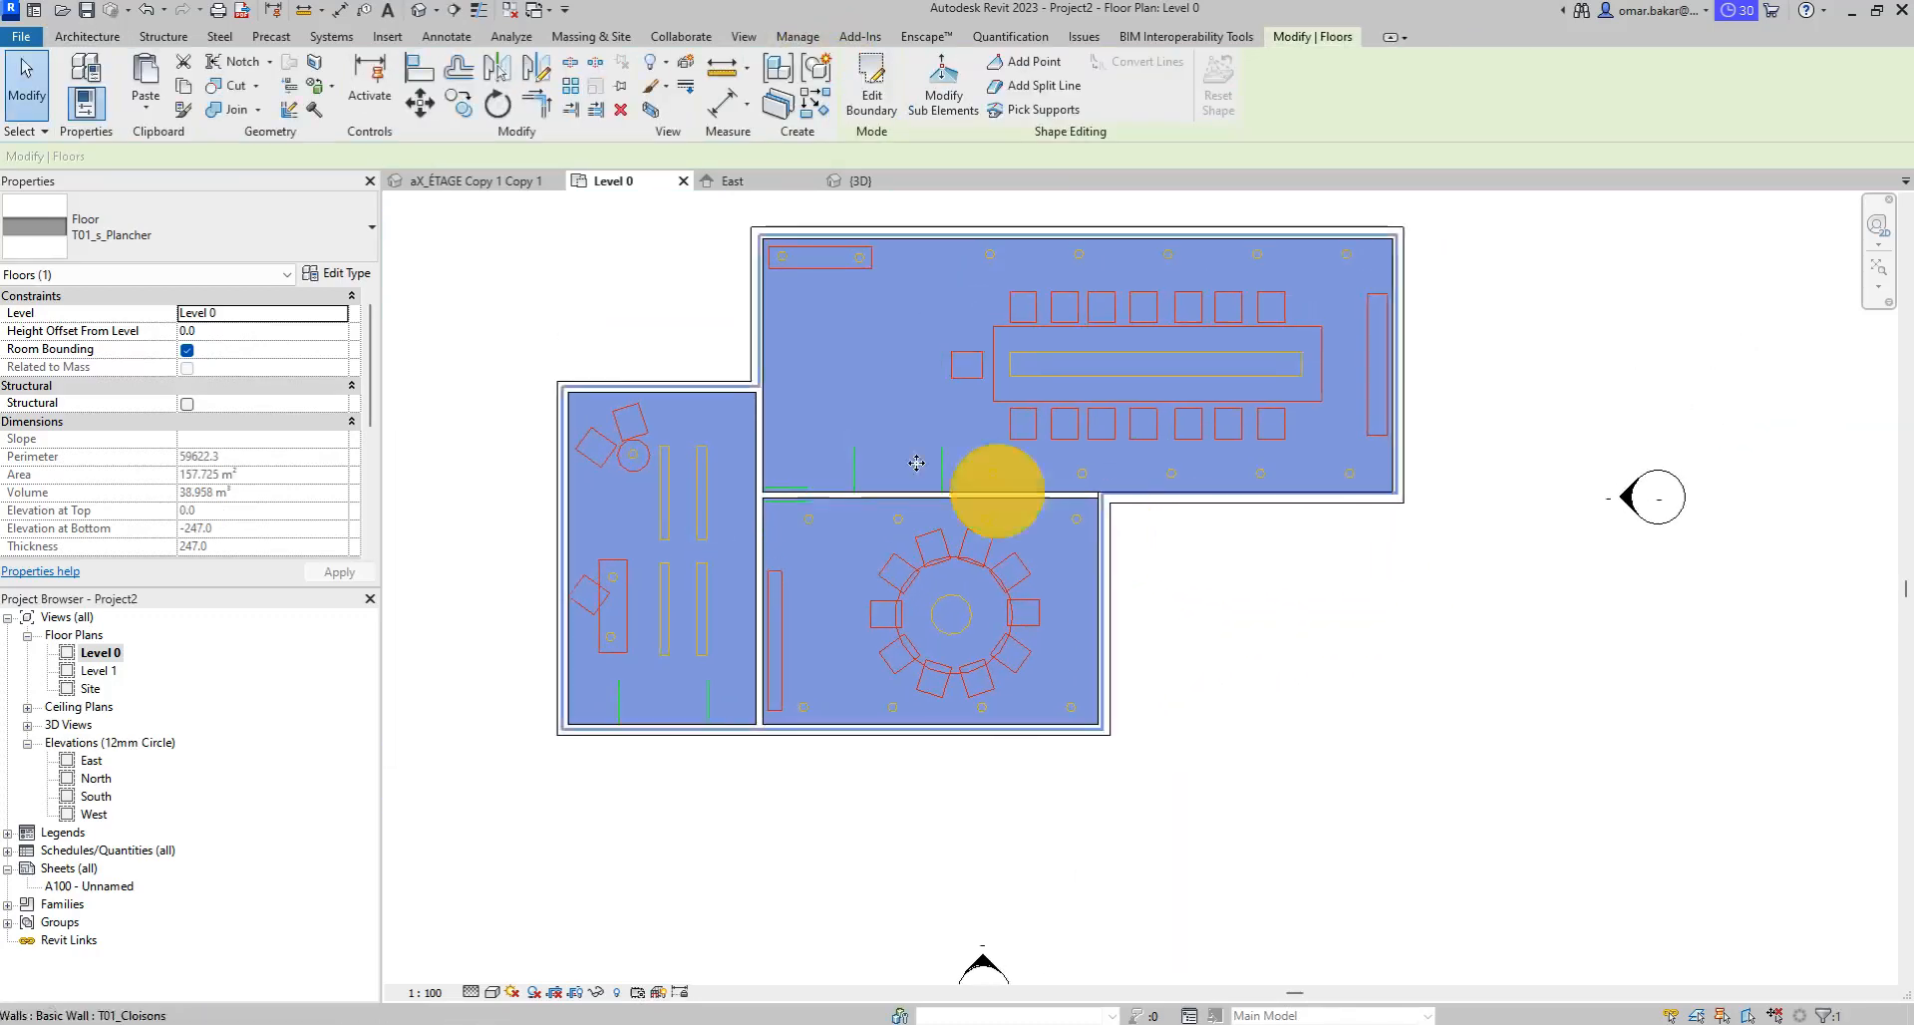
pyautogui.click(745, 37)
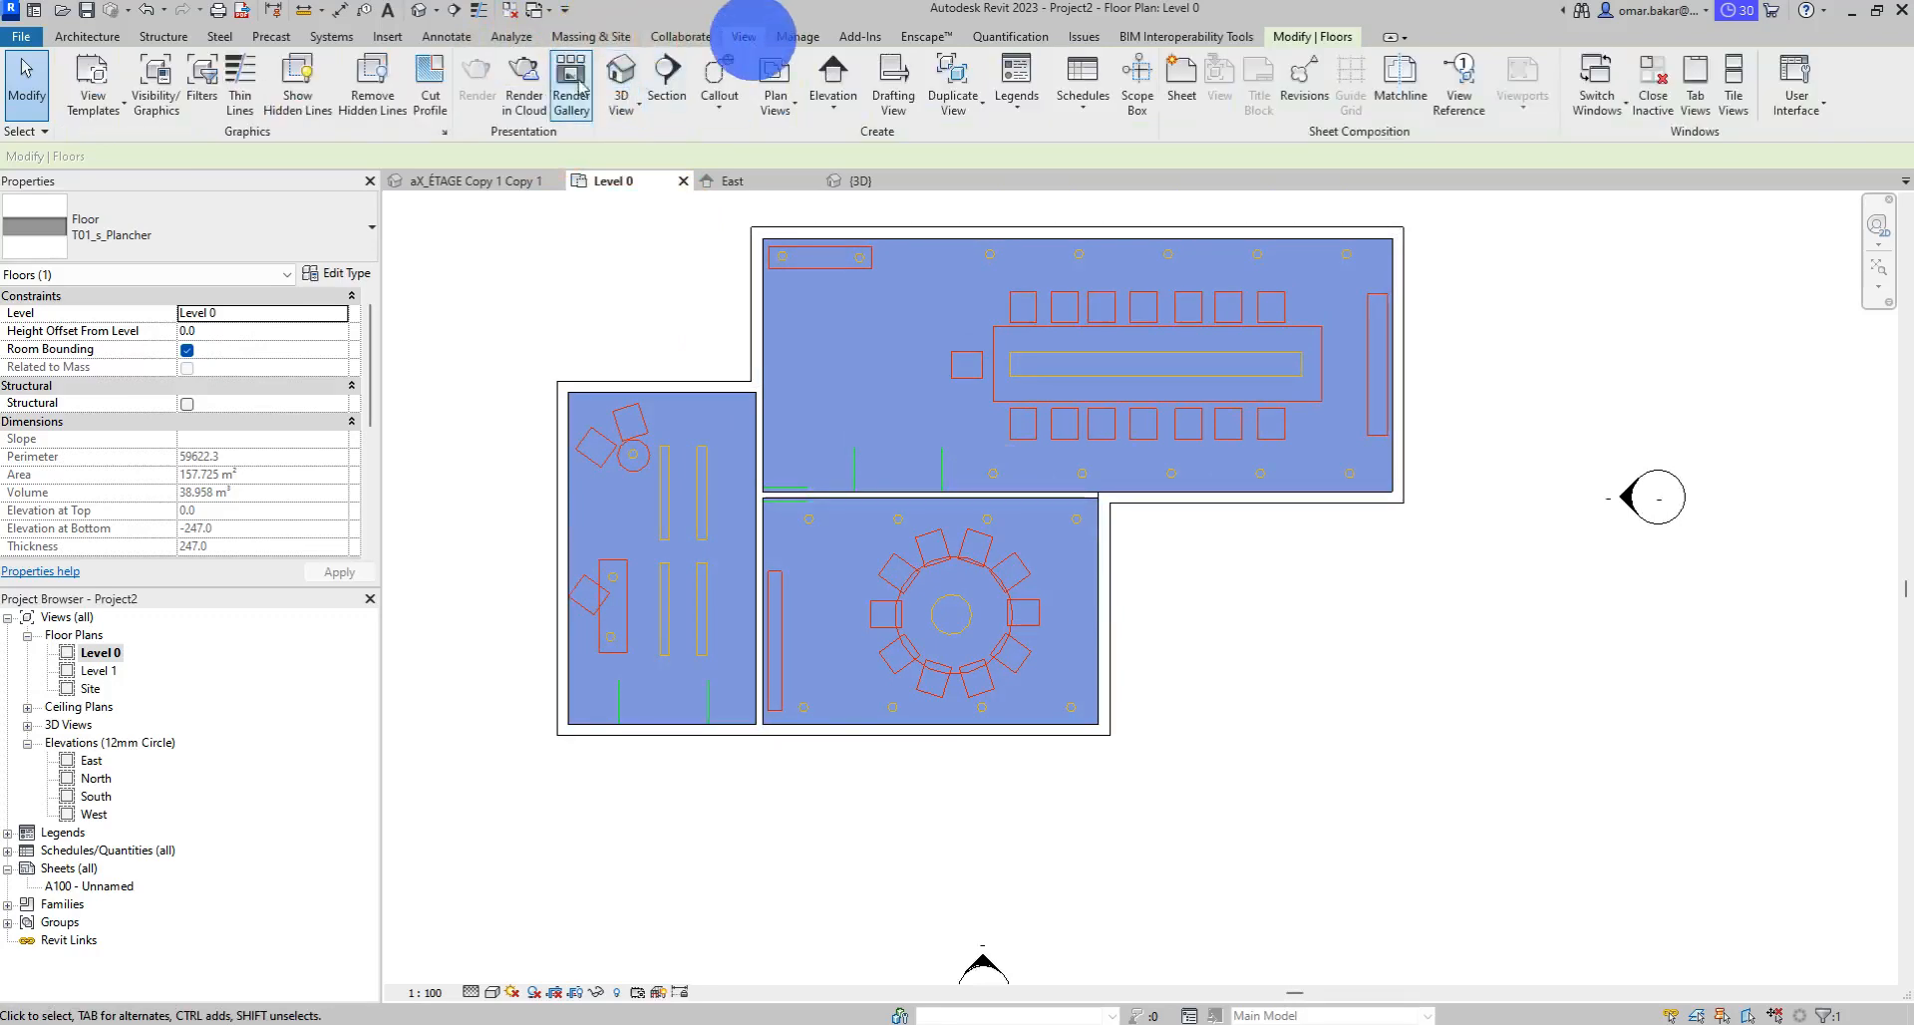
pyautogui.click(667, 80)
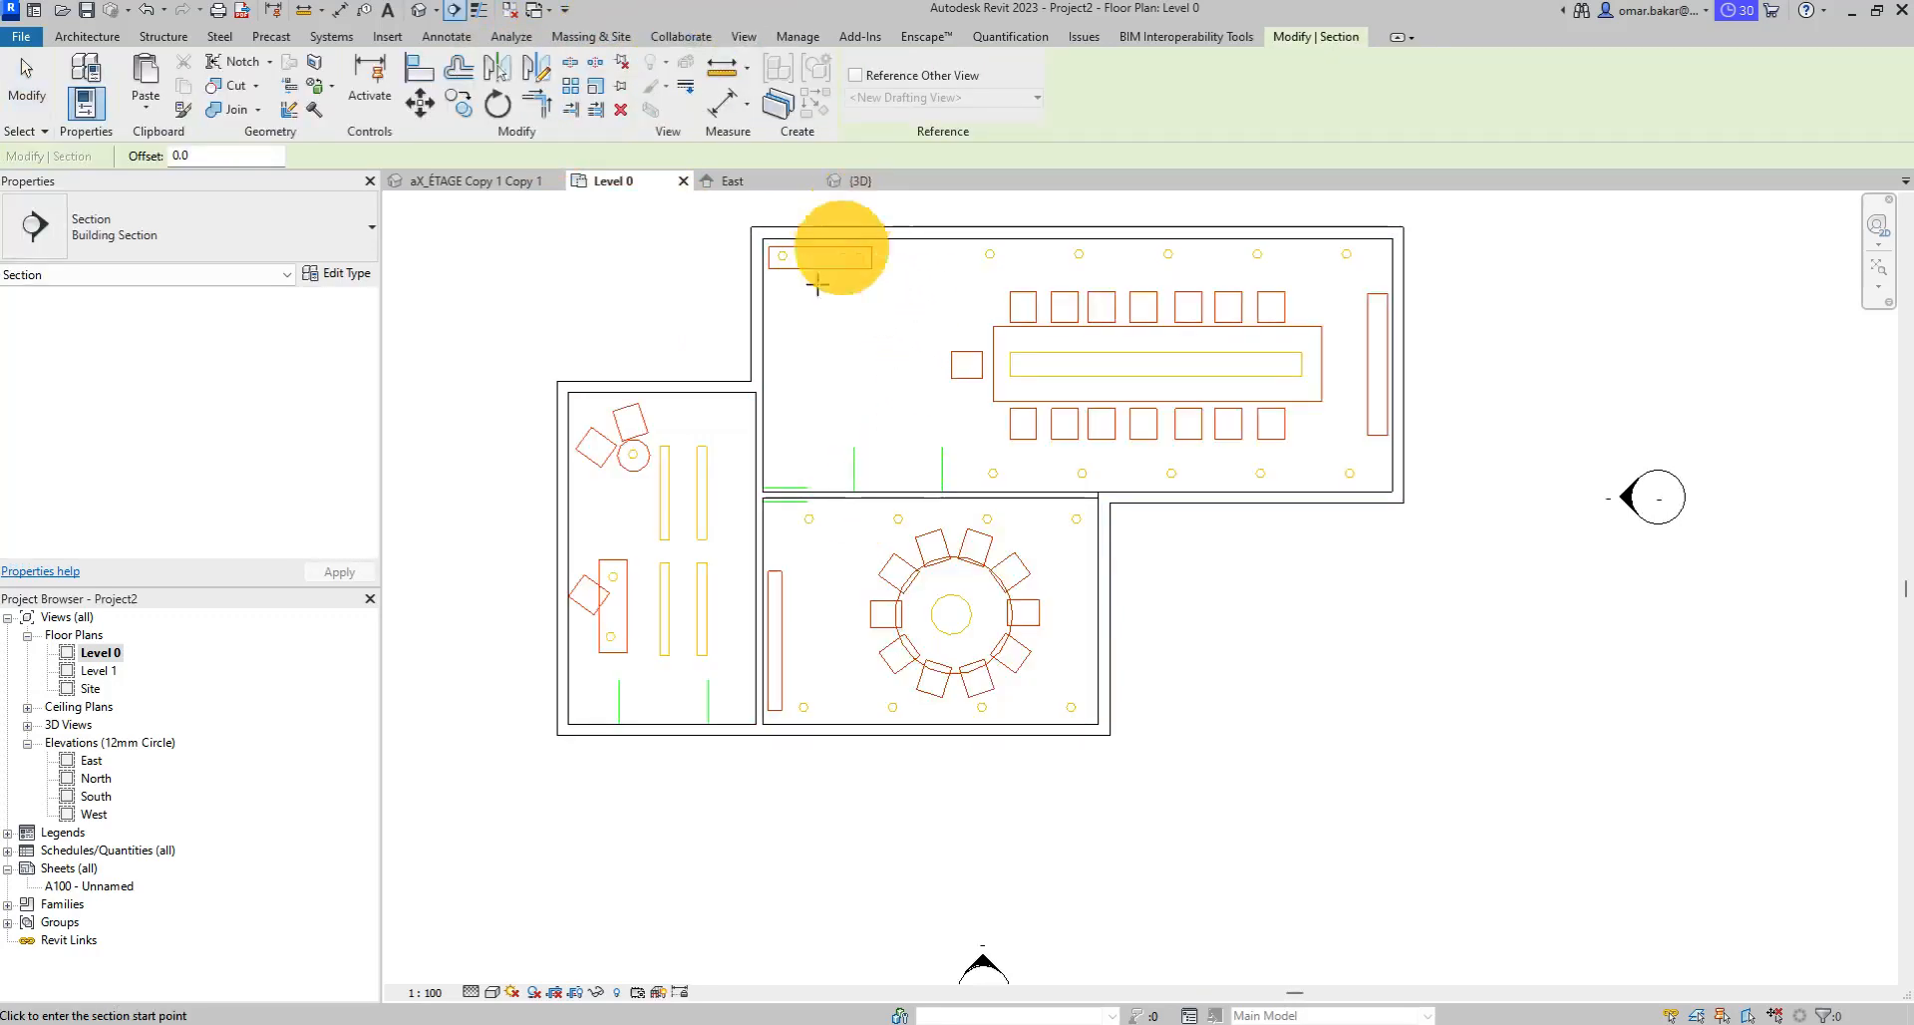
pyautogui.scroll(-3, 817, 285)
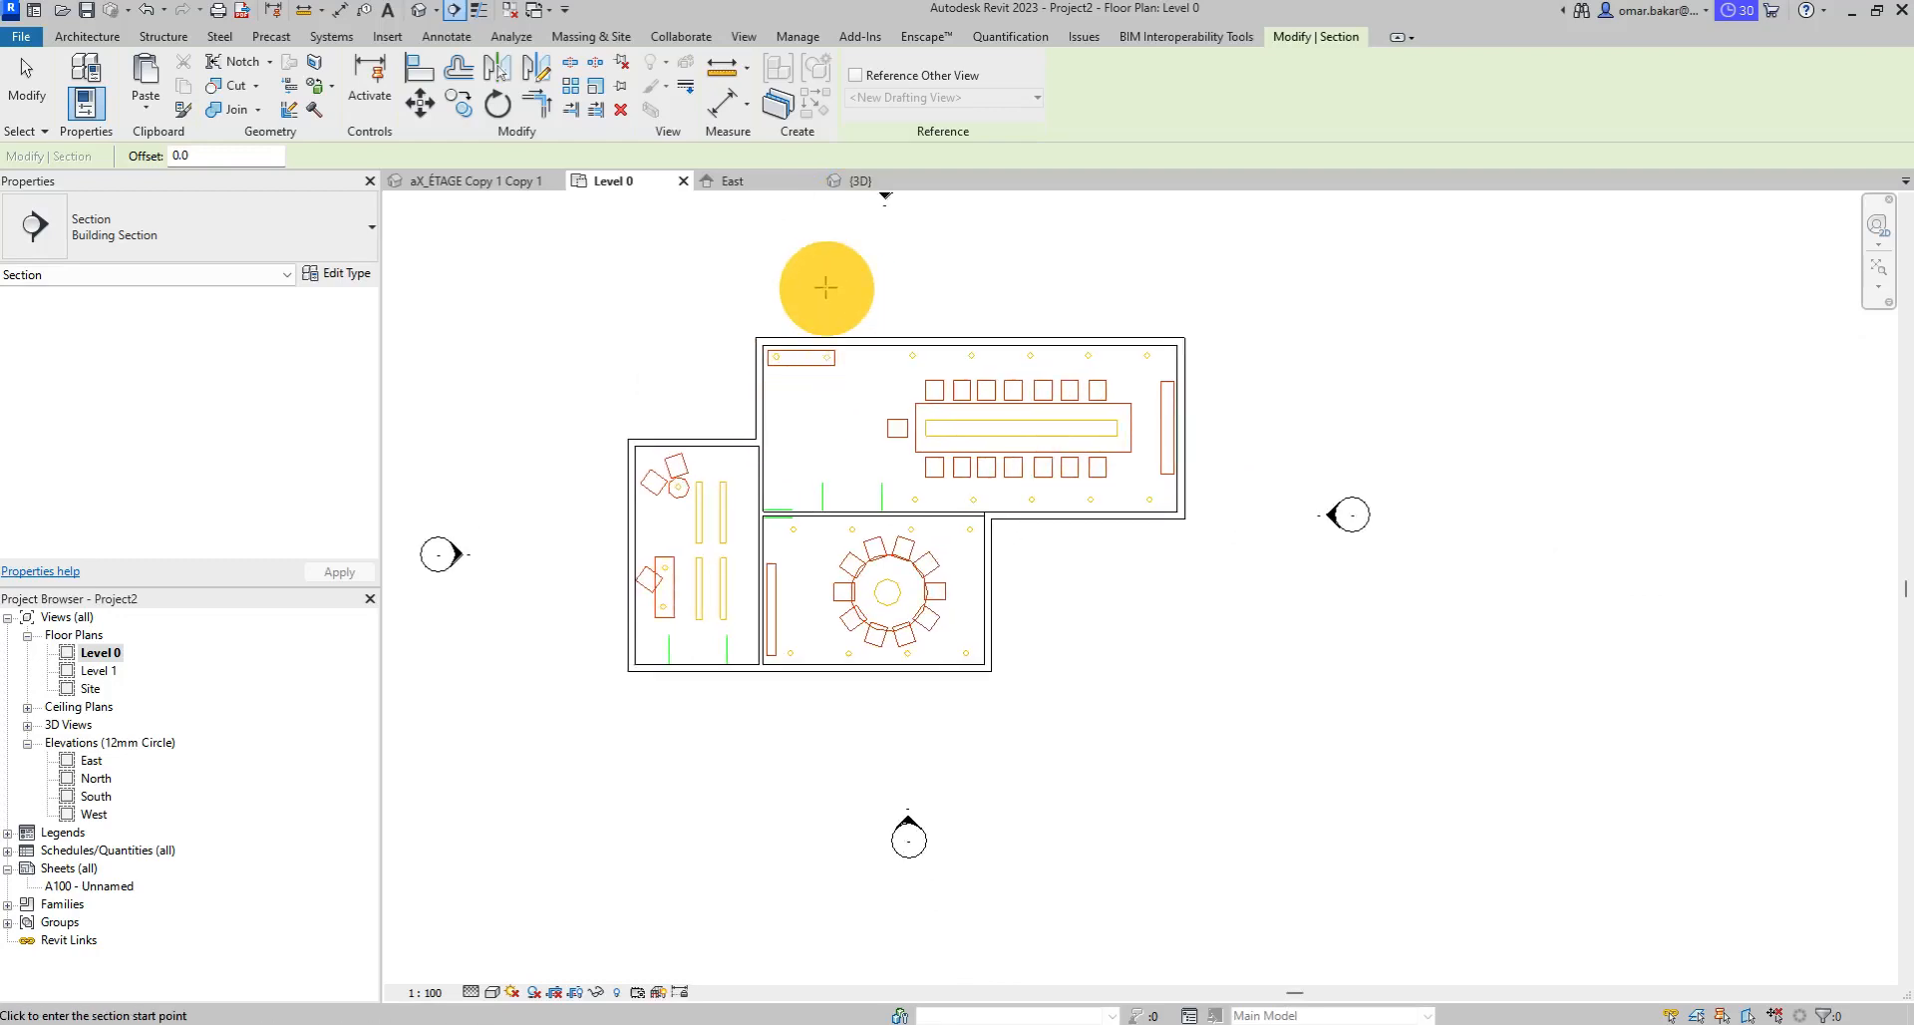
pyautogui.click(826, 287)
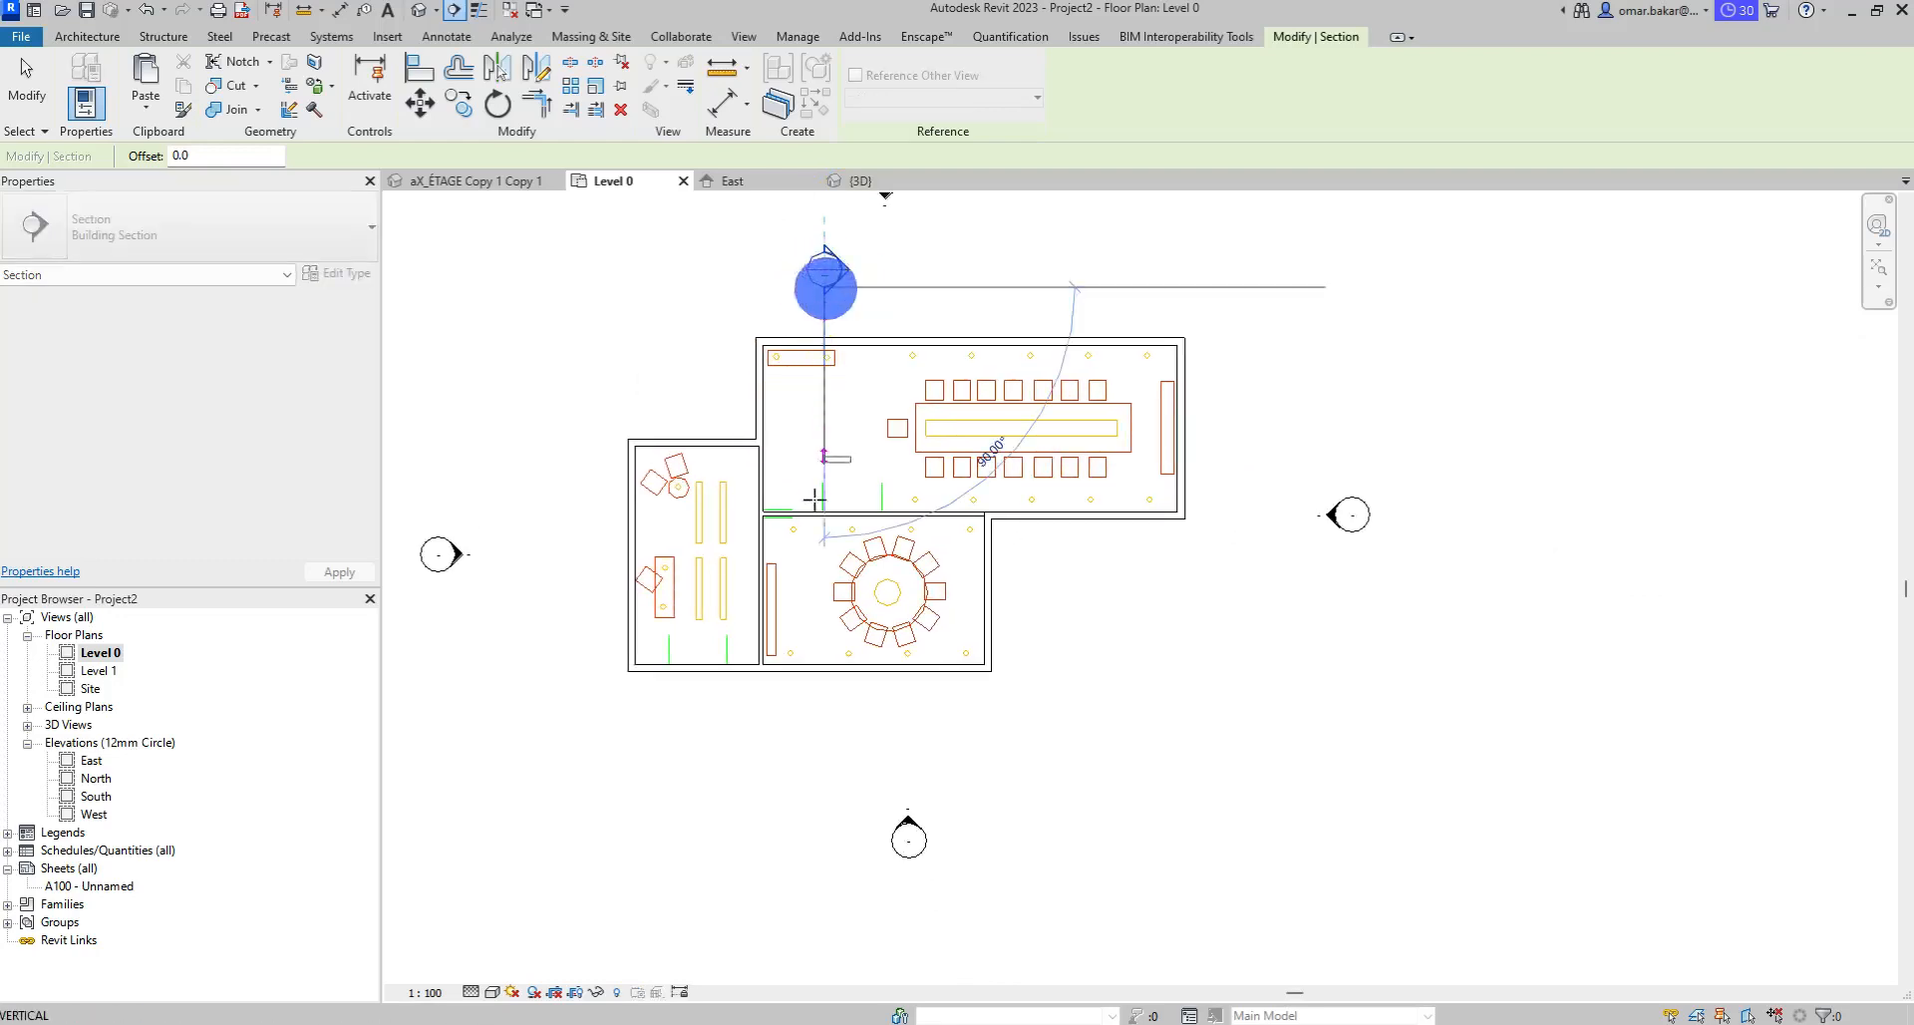
pyautogui.click(819, 725)
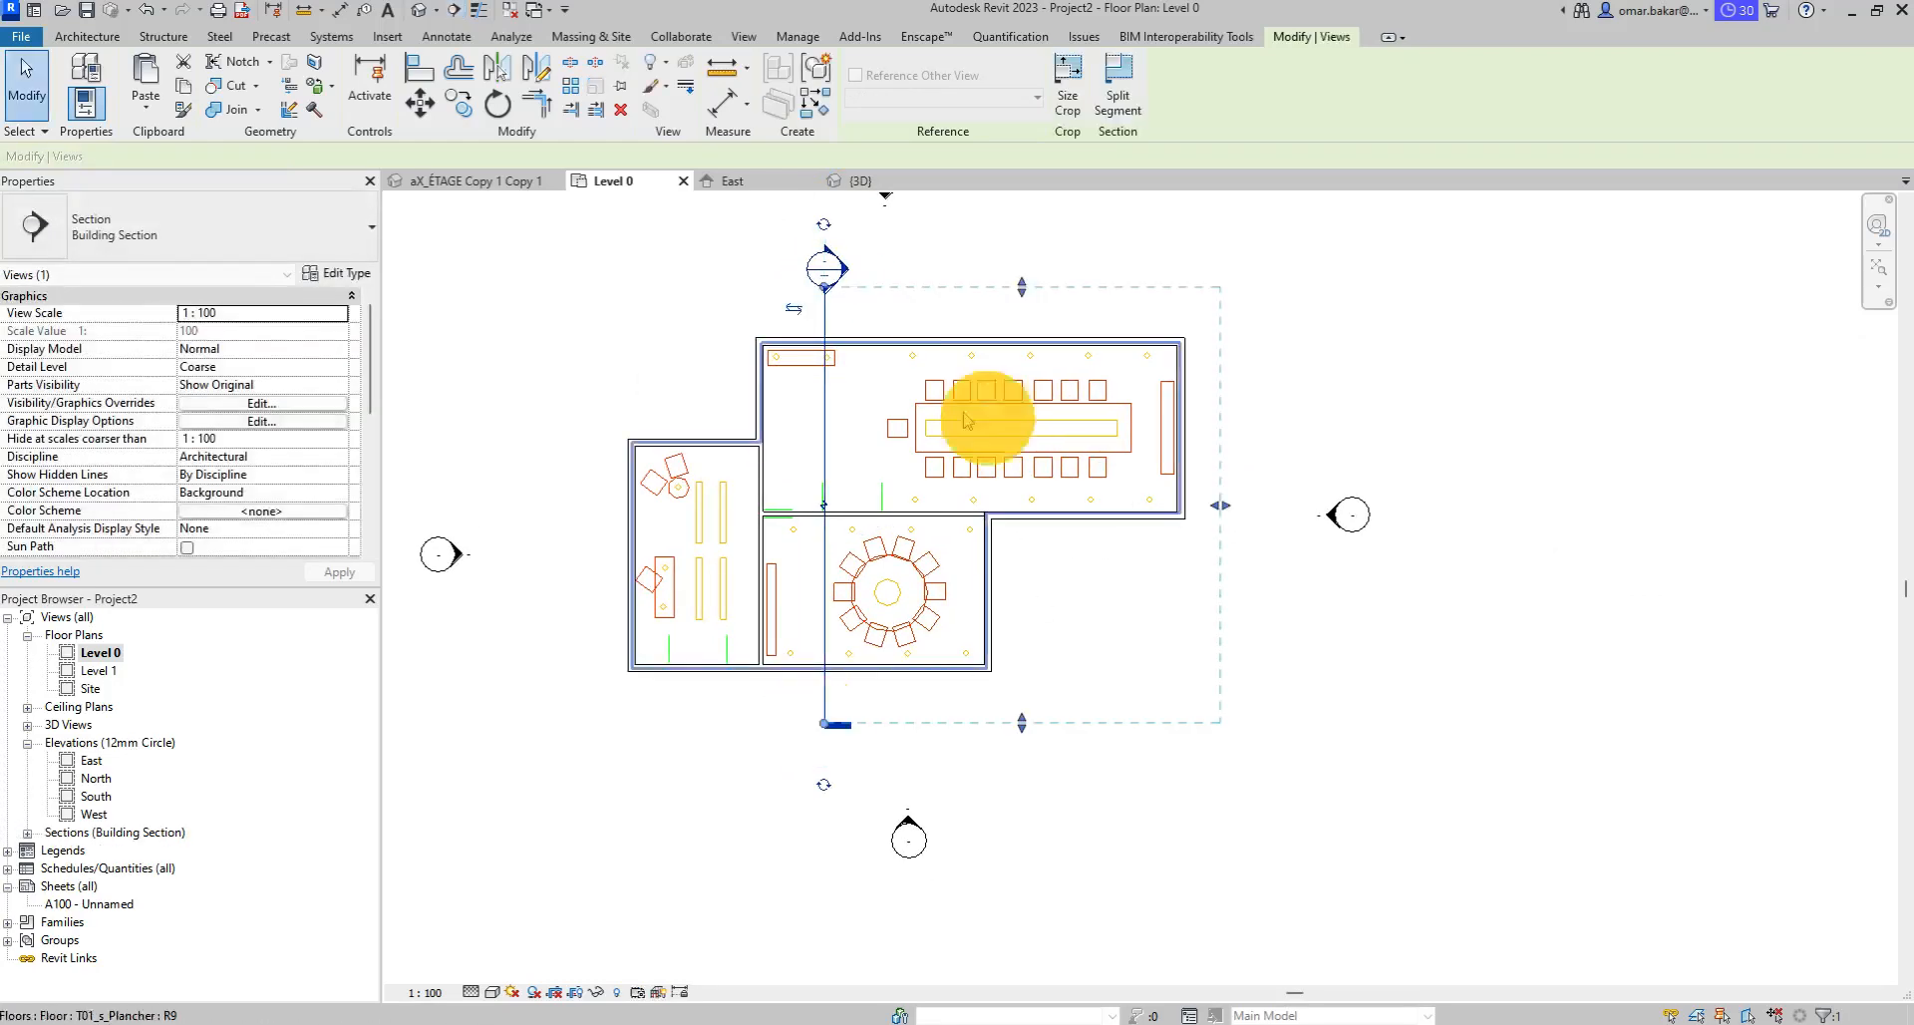
# Open the new building section, examine the wall and floor junctions, and review the T01_Mur exterieur wall's type properties.
pyautogui.rightClick(823, 306)
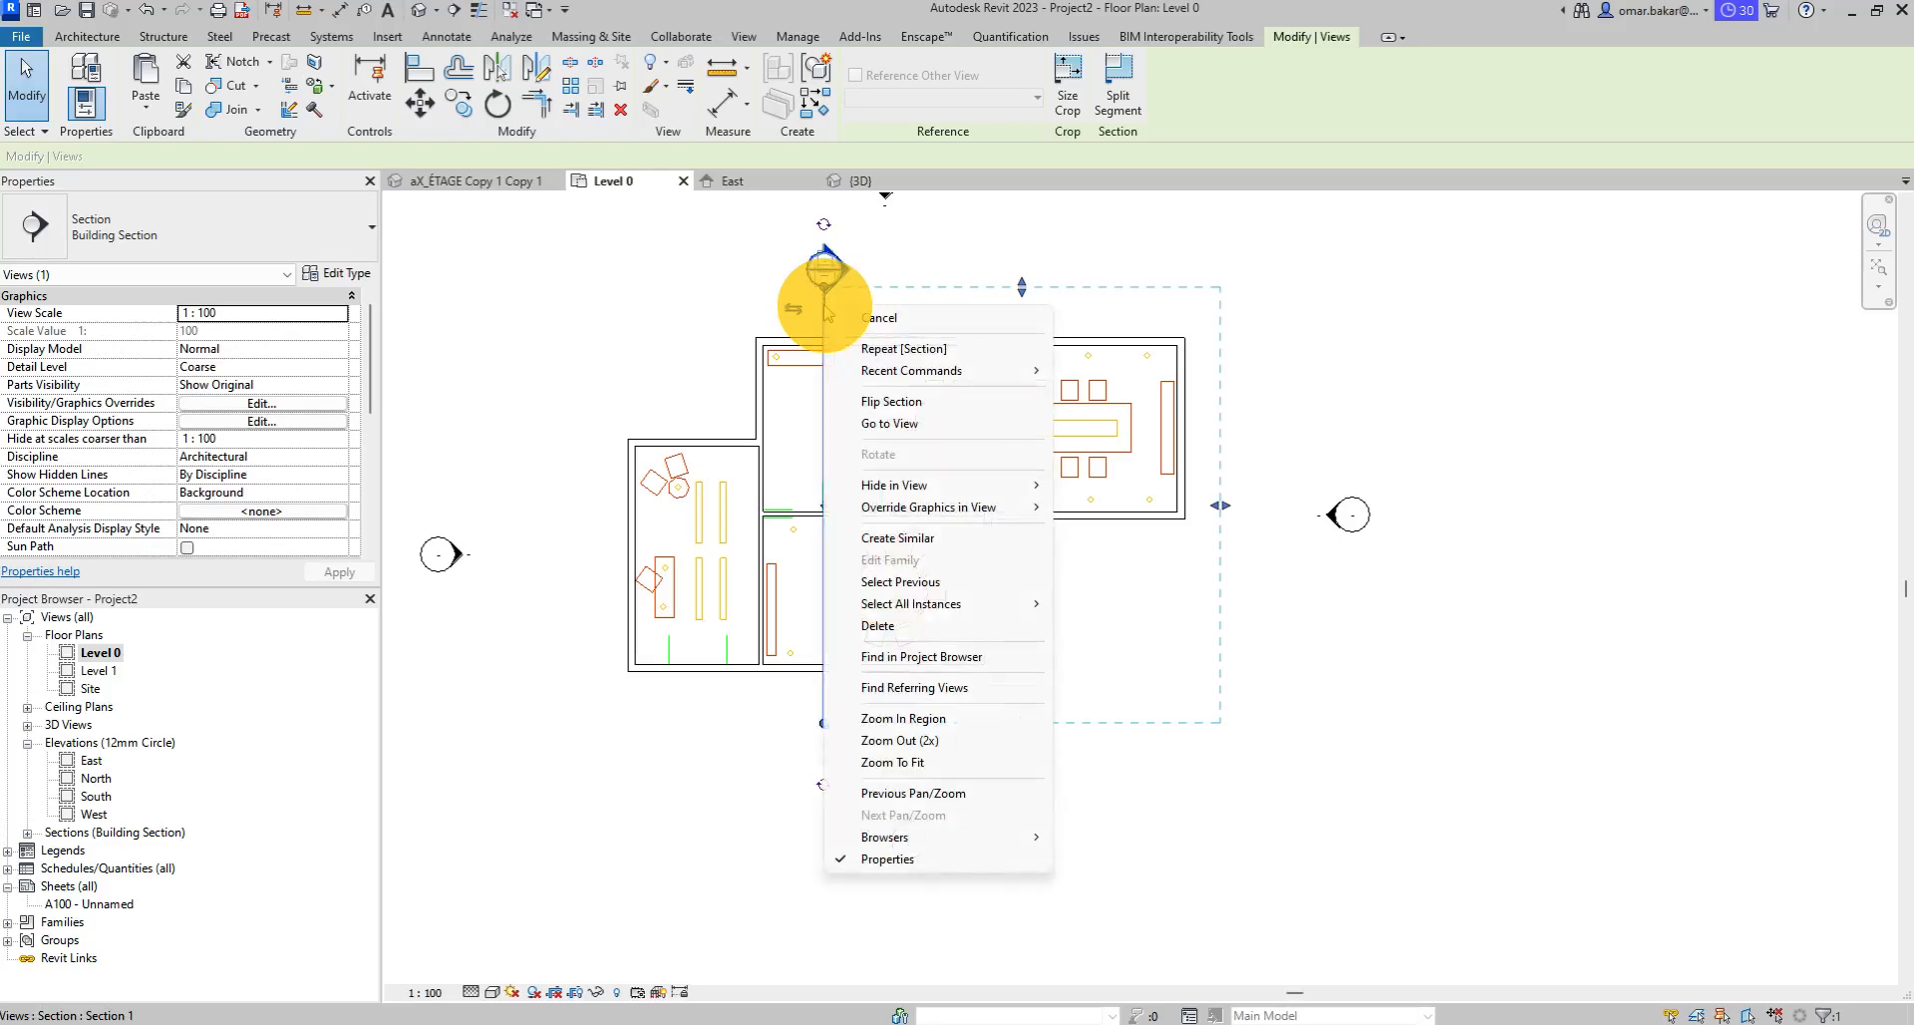
pyautogui.click(895, 431)
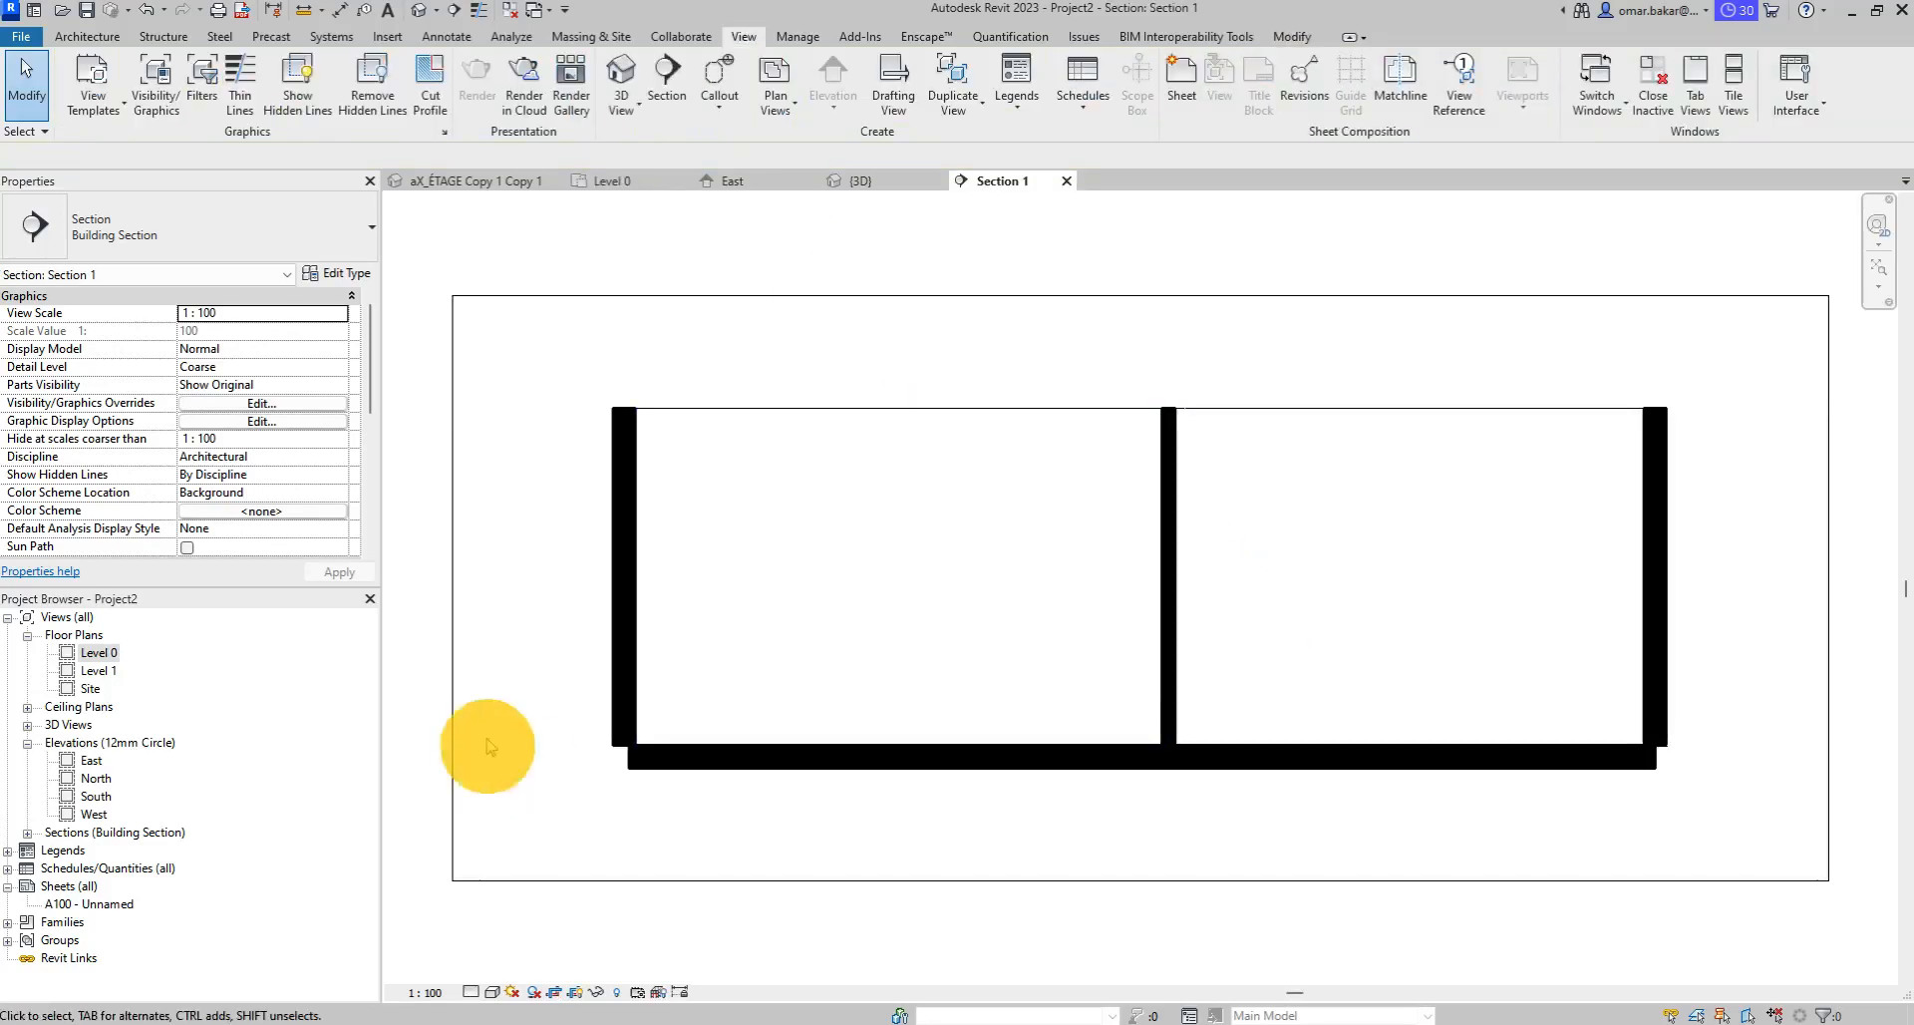
pyautogui.scroll(4, 684, 756)
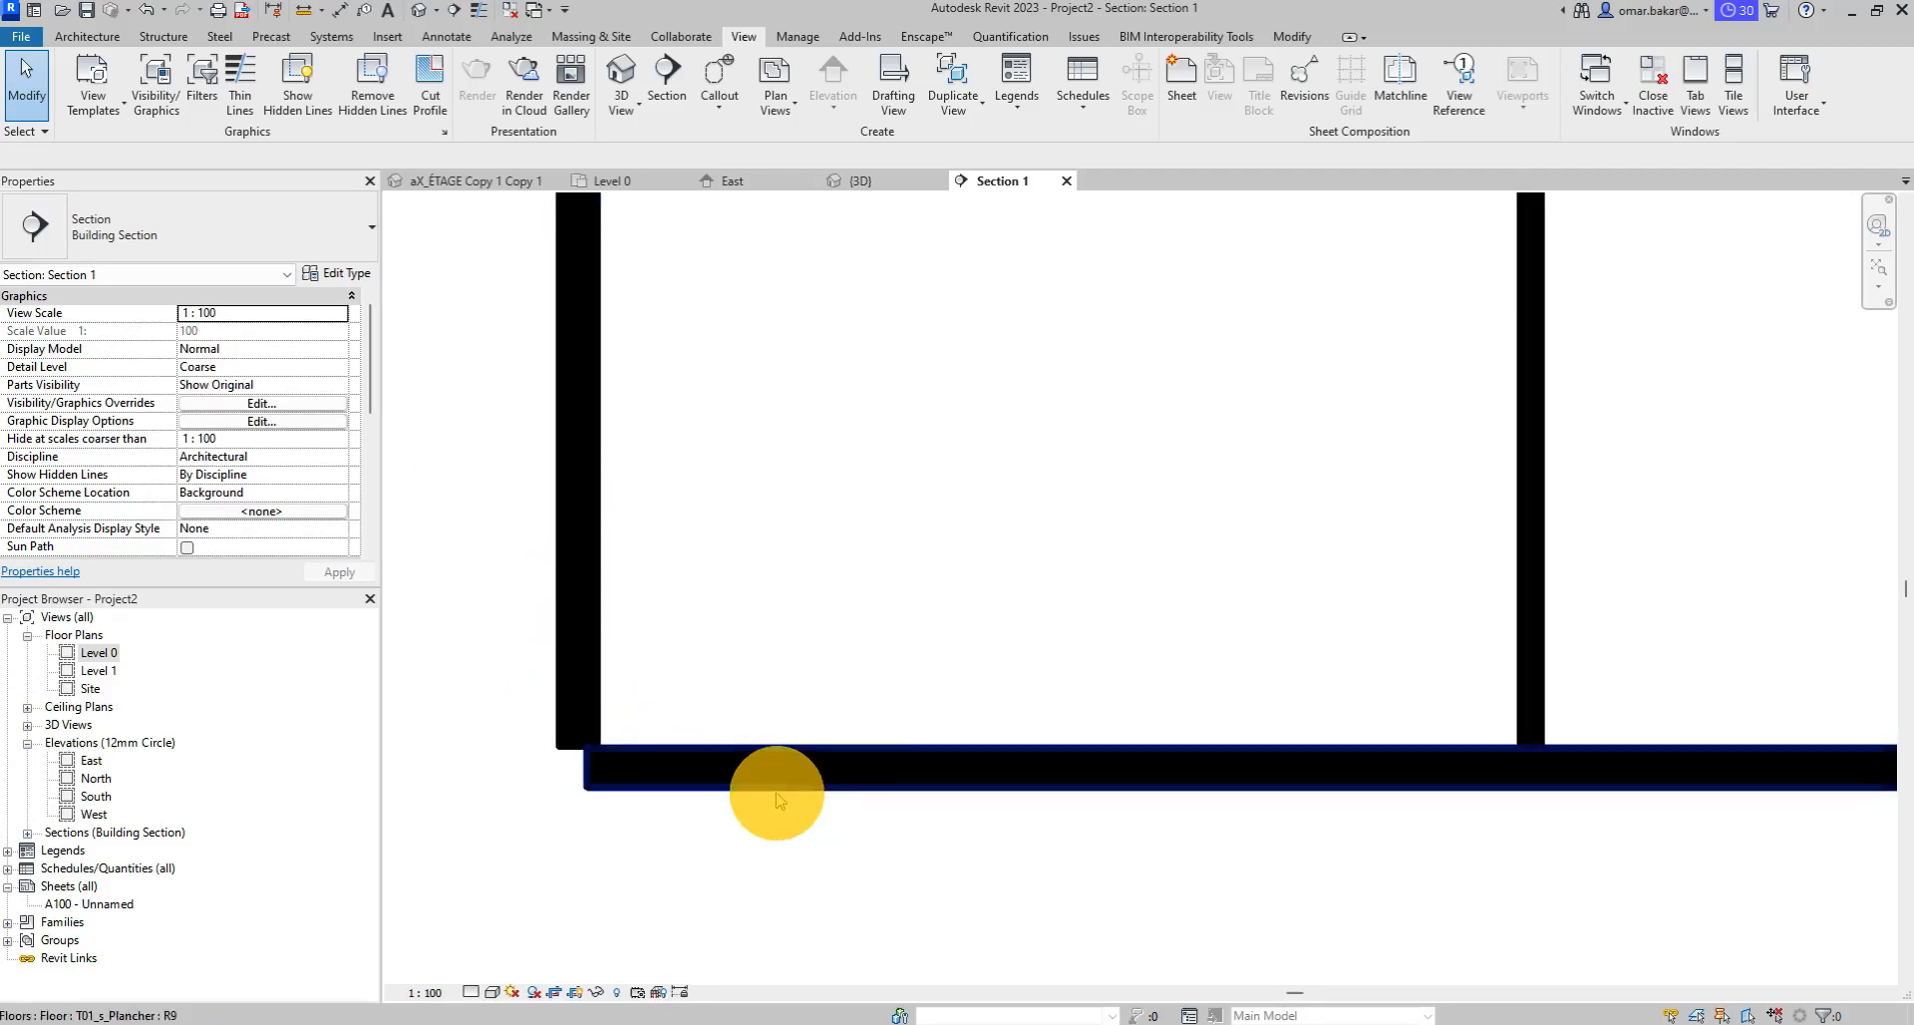
pyautogui.scroll(-1, 775, 797)
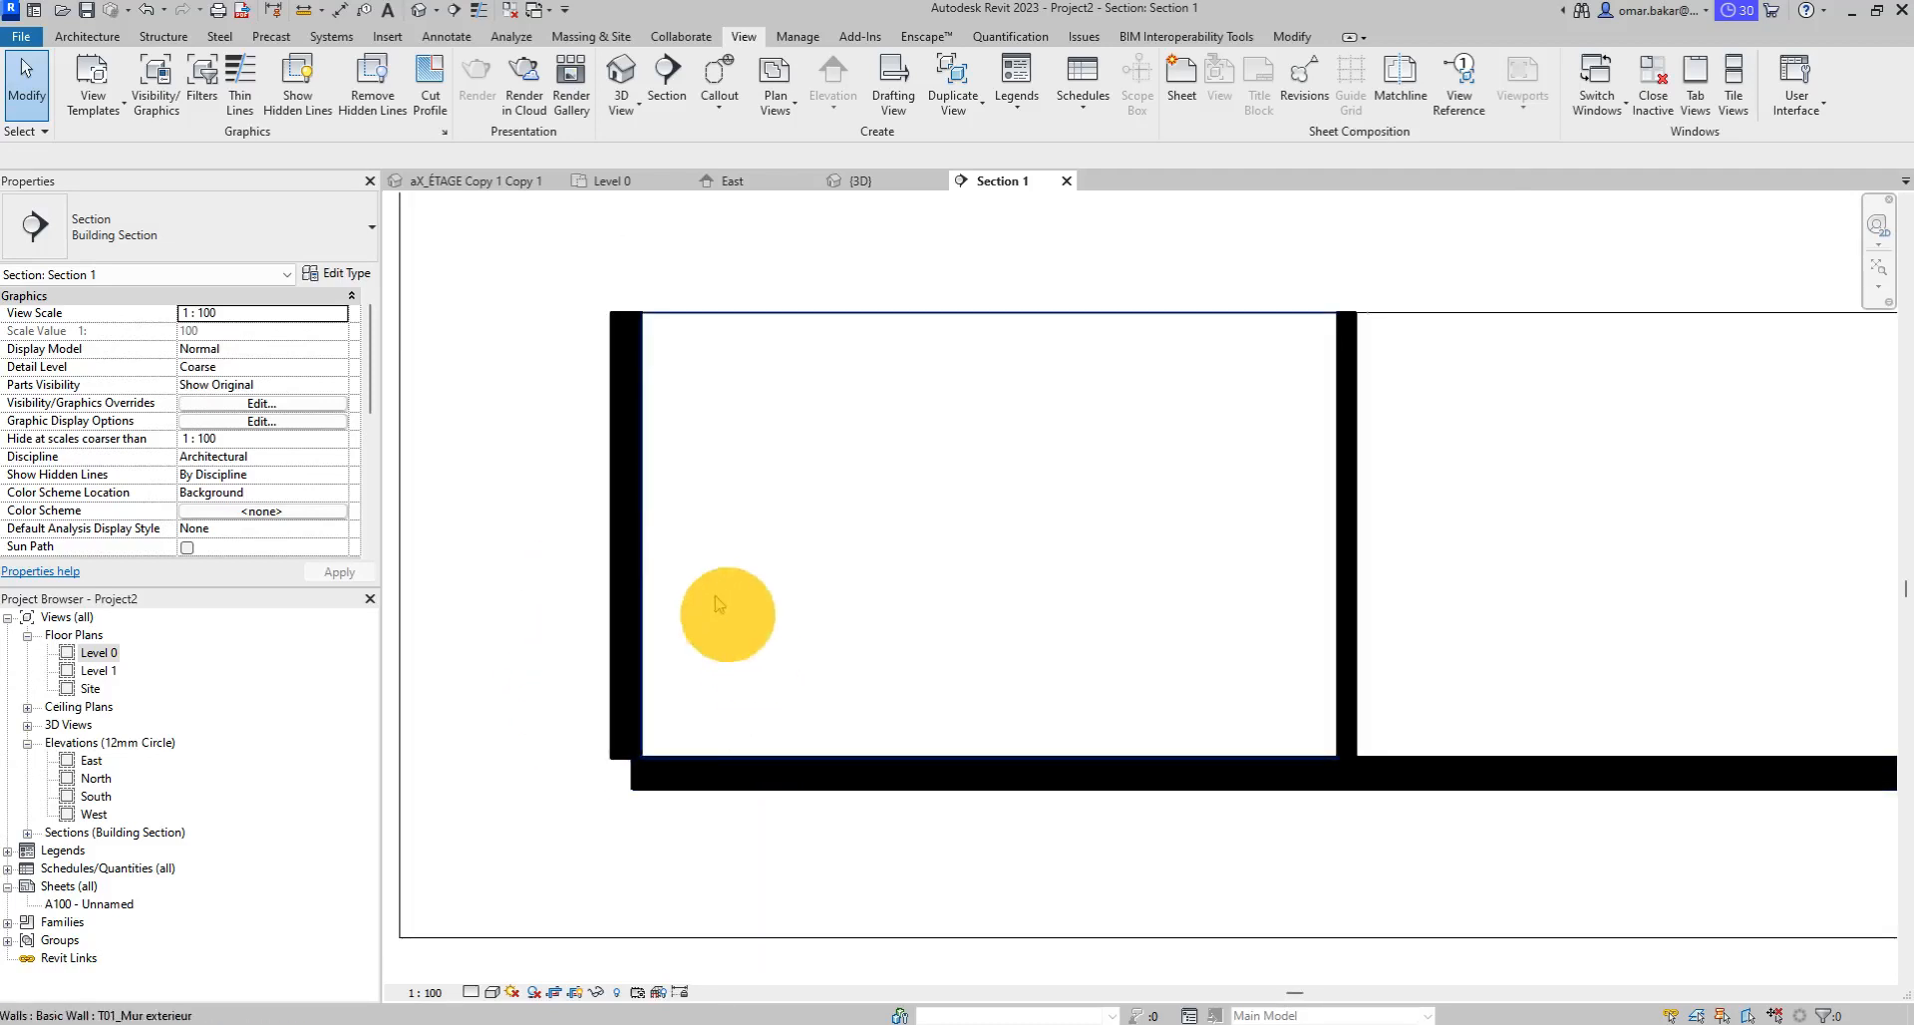
pyautogui.click(638, 477)
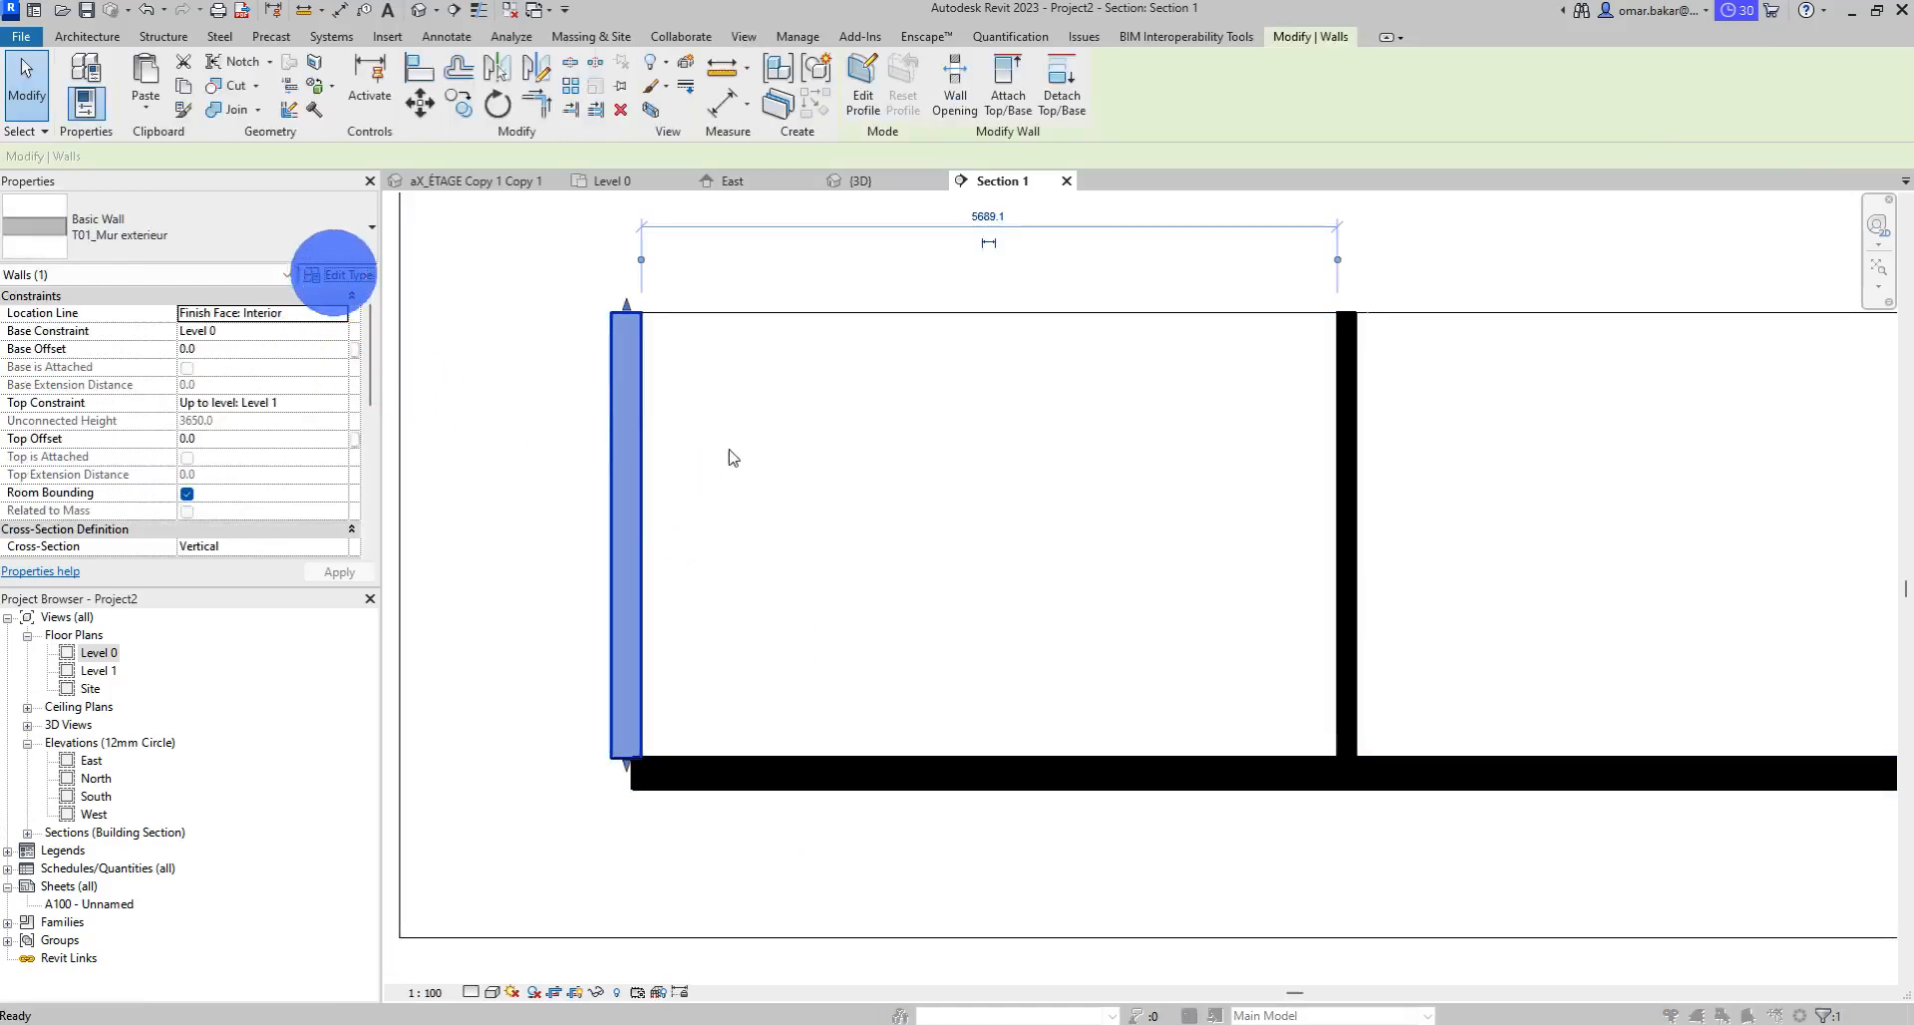
pyautogui.click(337, 274)
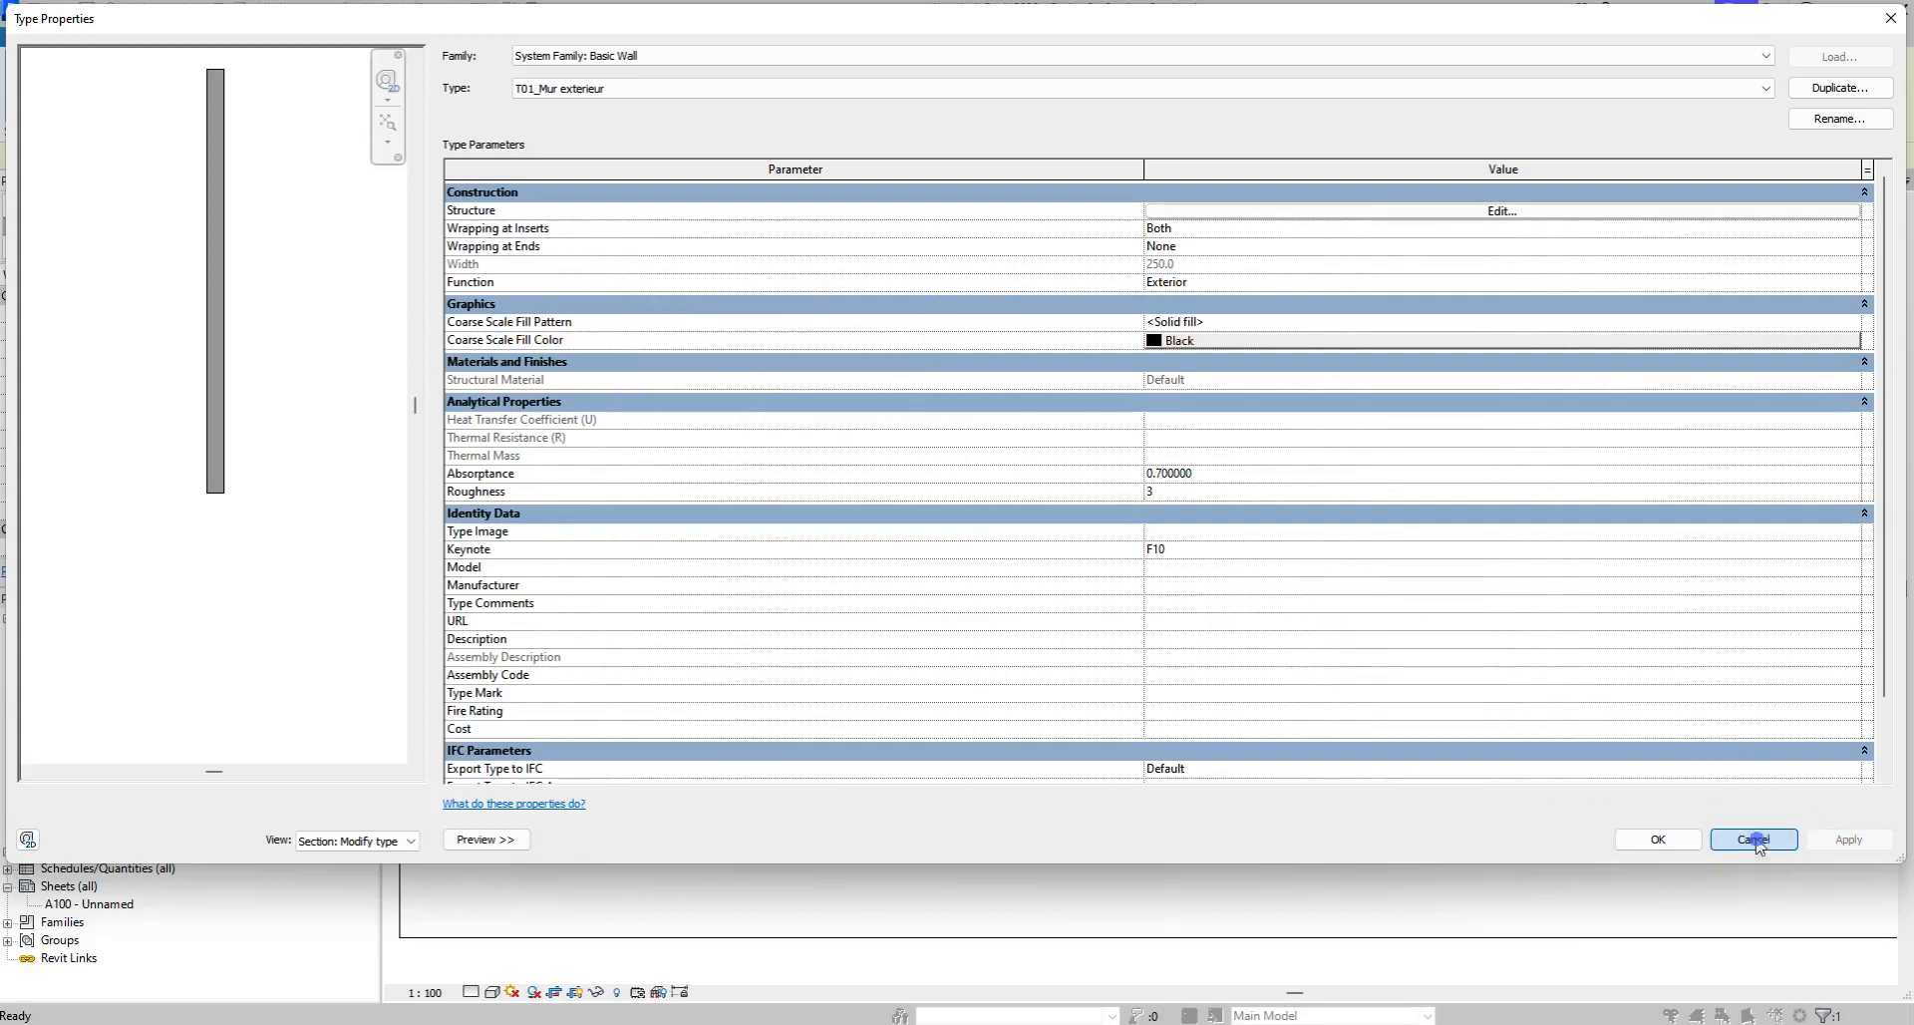
pyautogui.click(1755, 839)
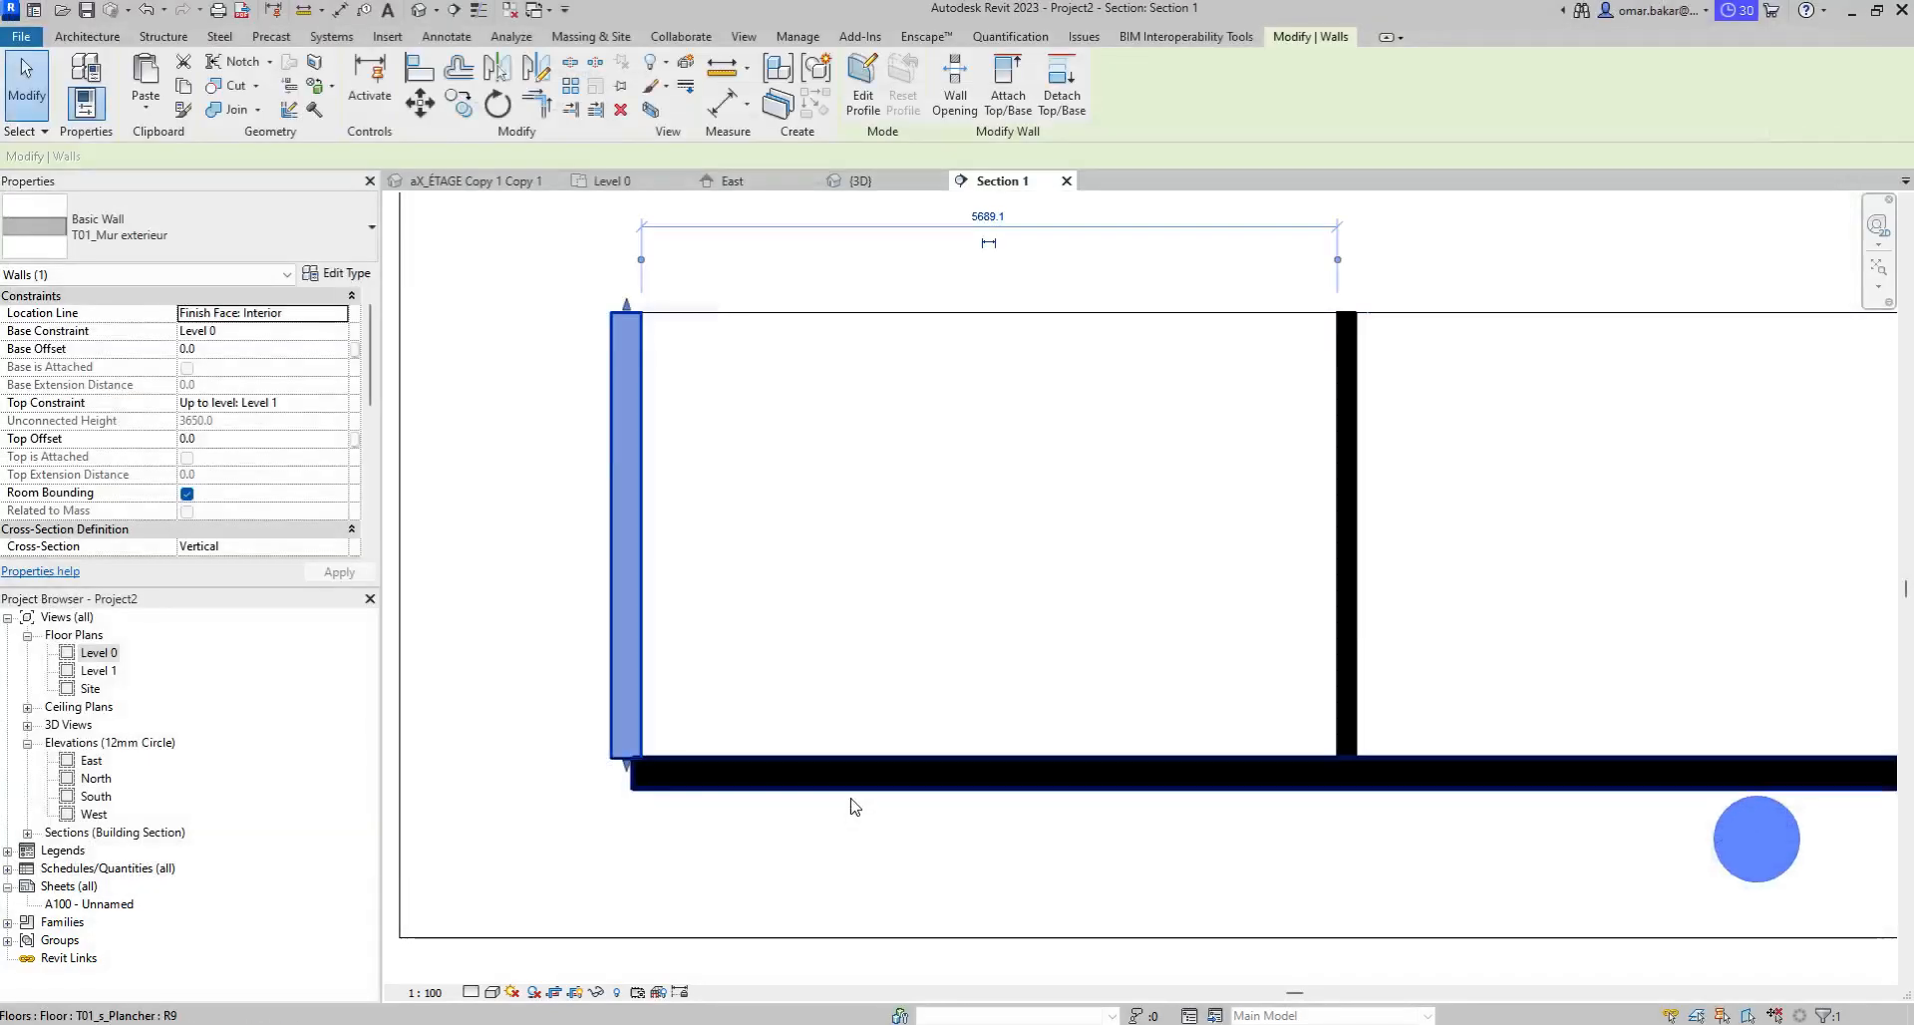
# Switch the section view's detail level to Medium and back to Coarse.
pyautogui.click(473, 992)
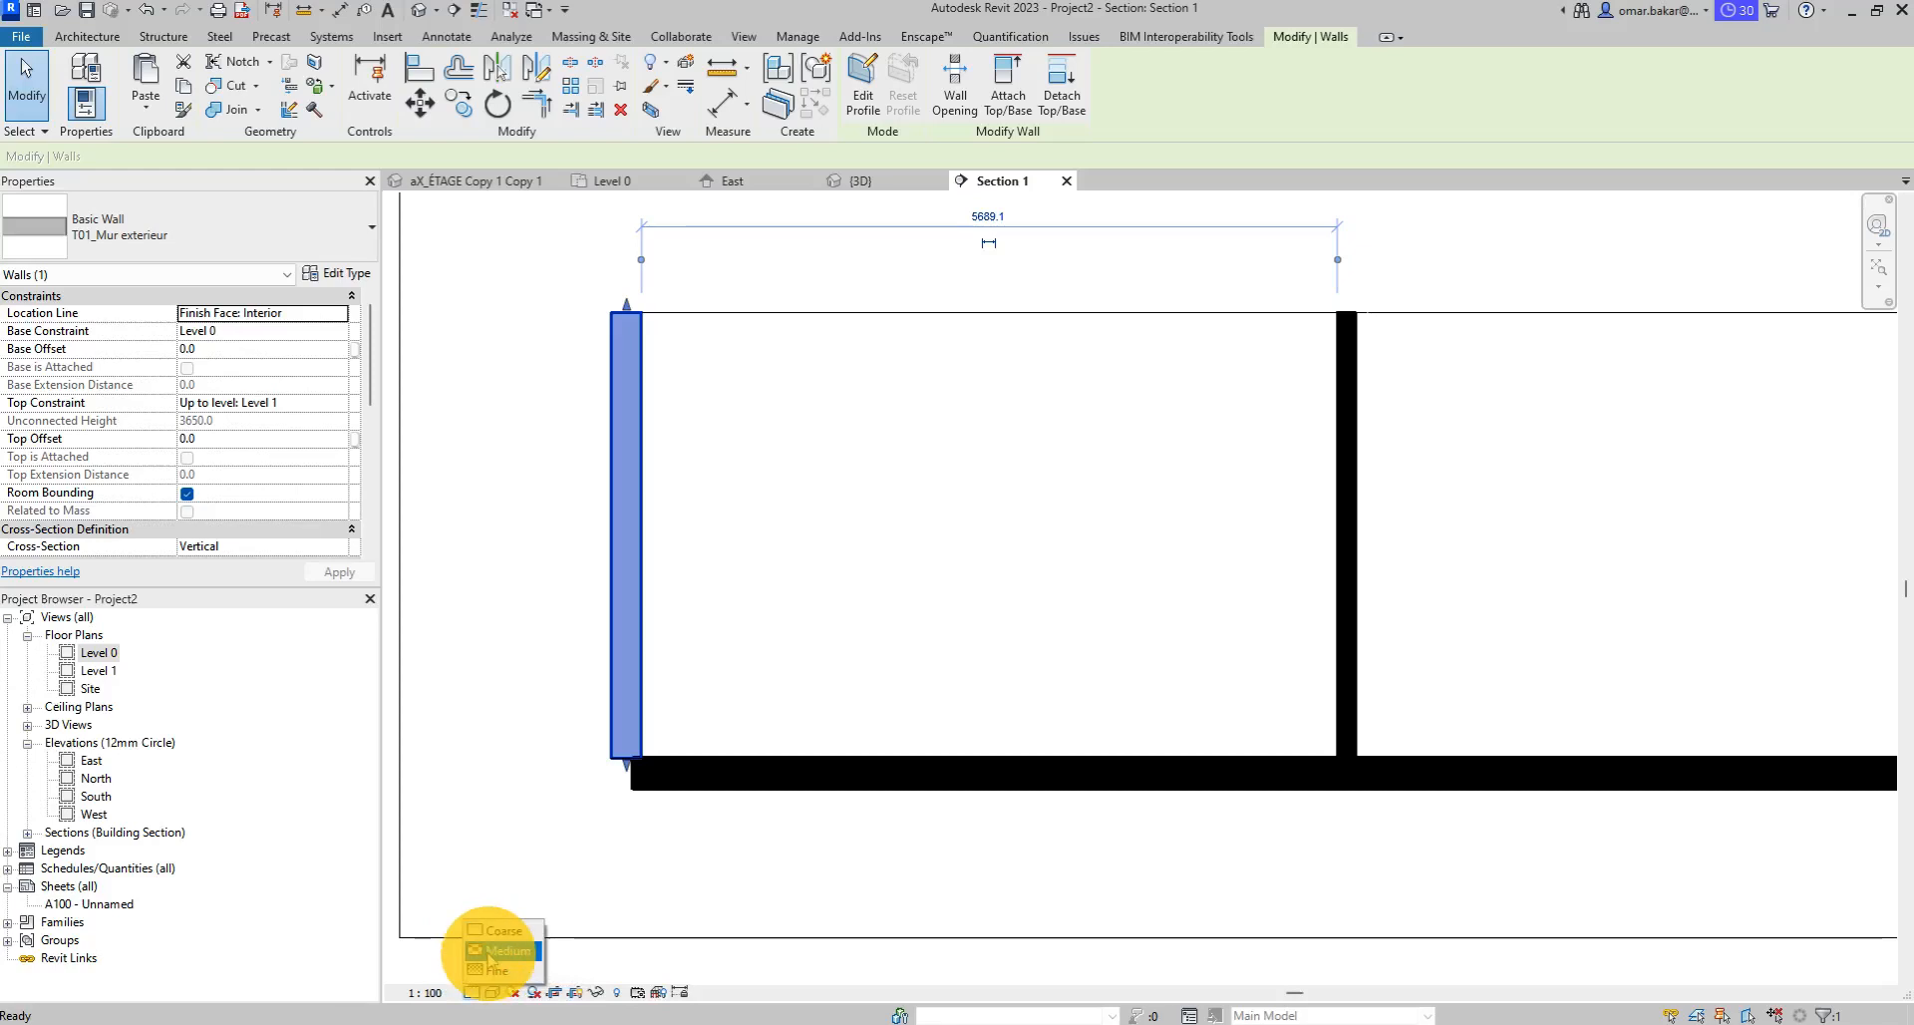
pyautogui.click(487, 952)
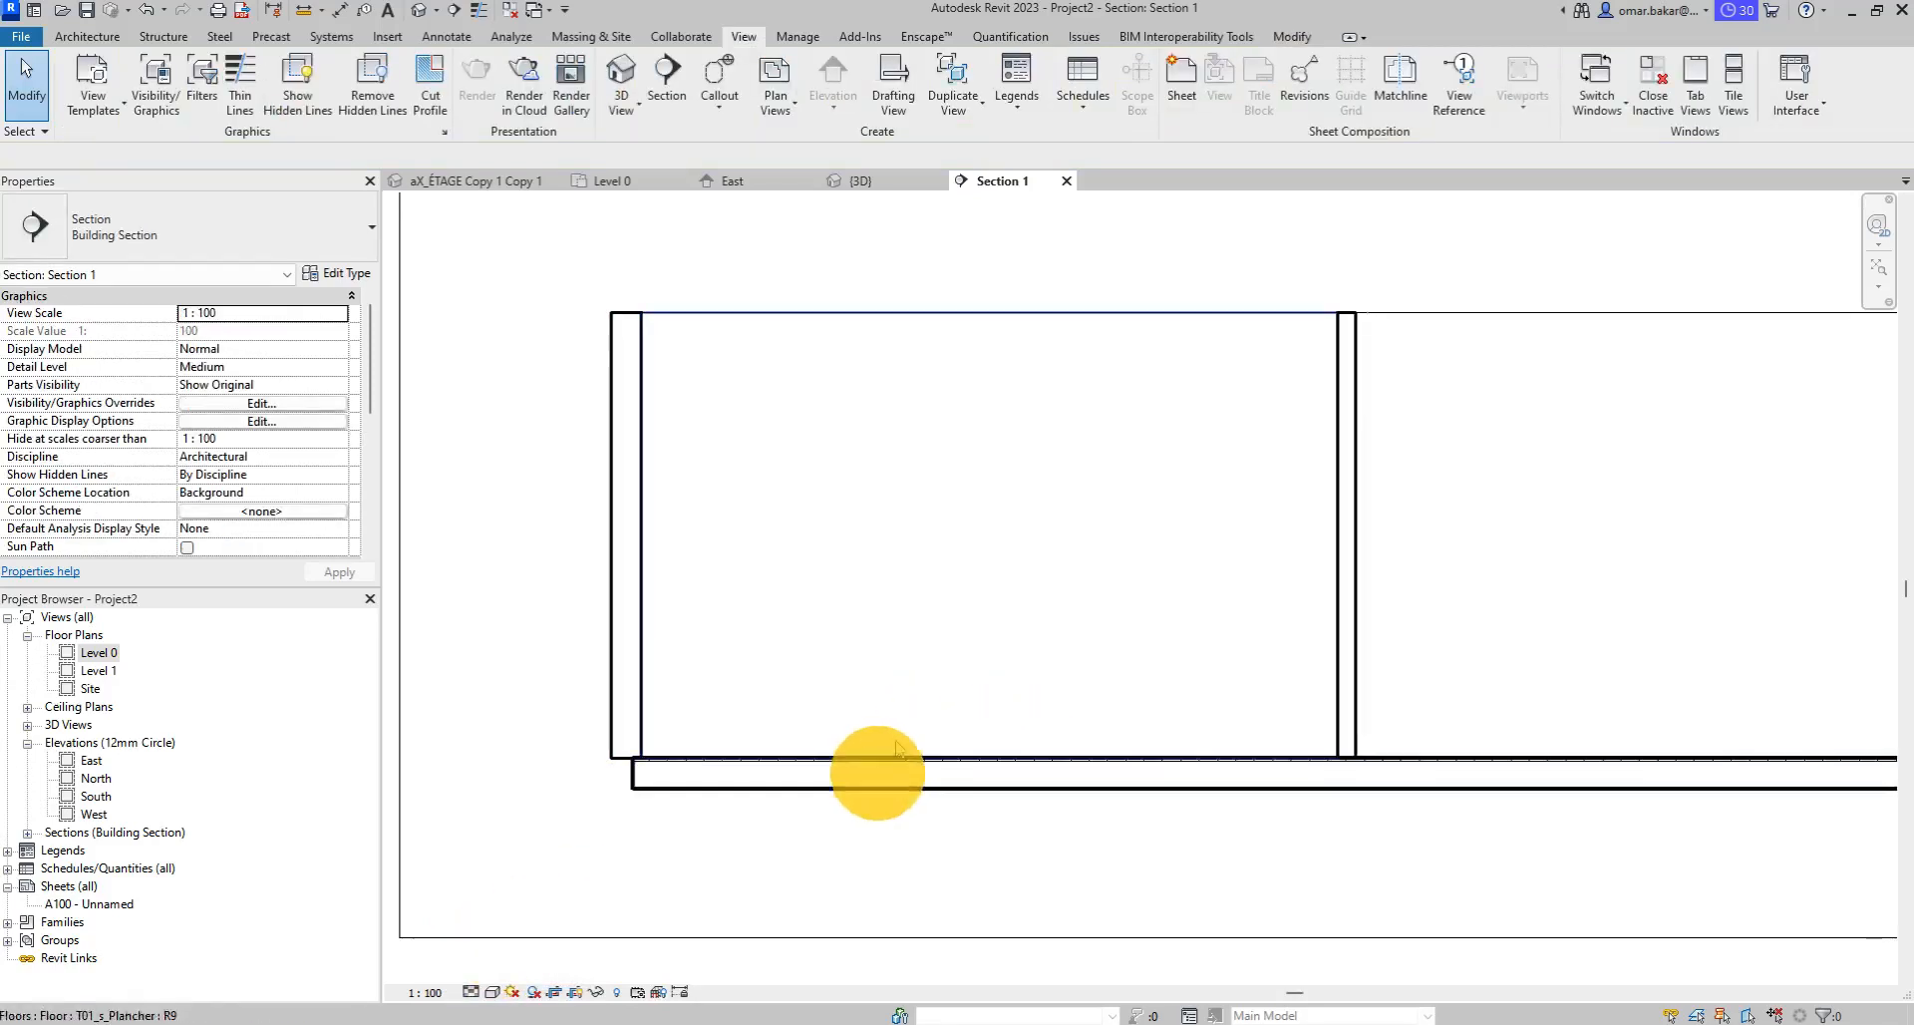
pyautogui.click(472, 992)
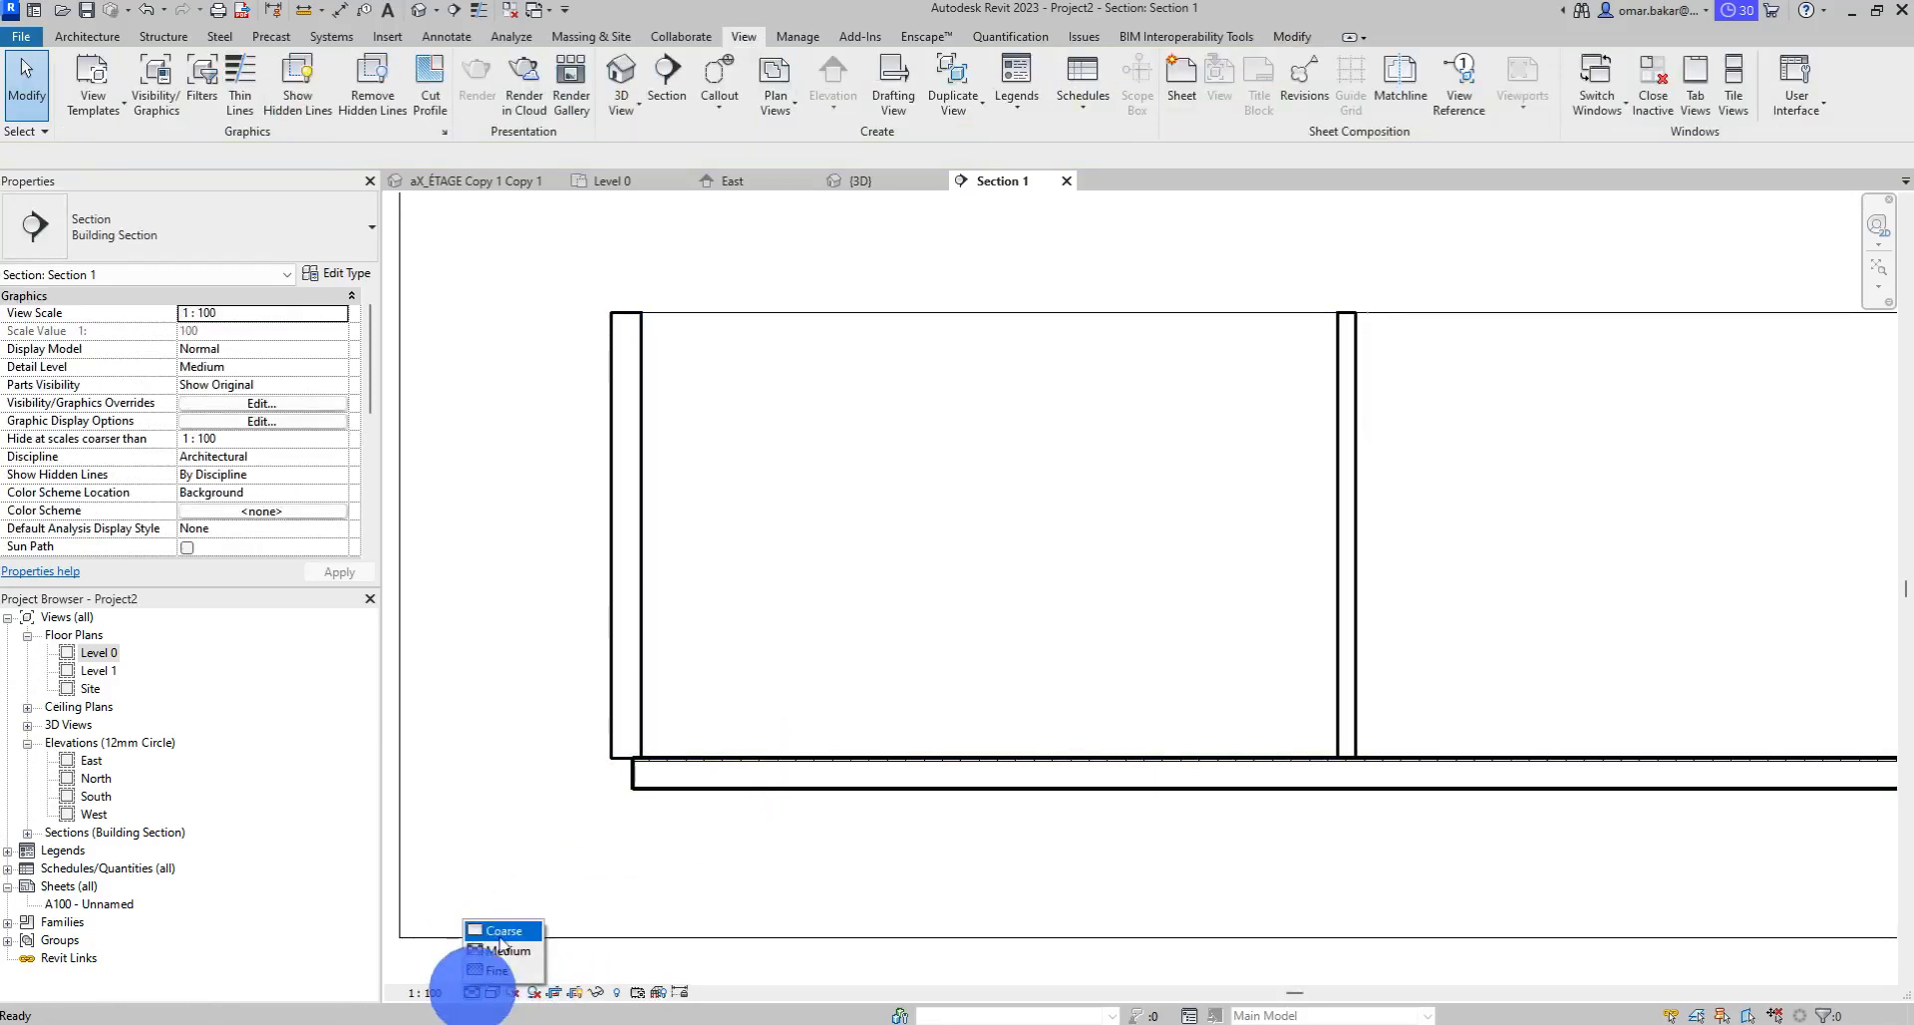
pyautogui.click(505, 931)
pyautogui.scroll(-3, 1018, 648)
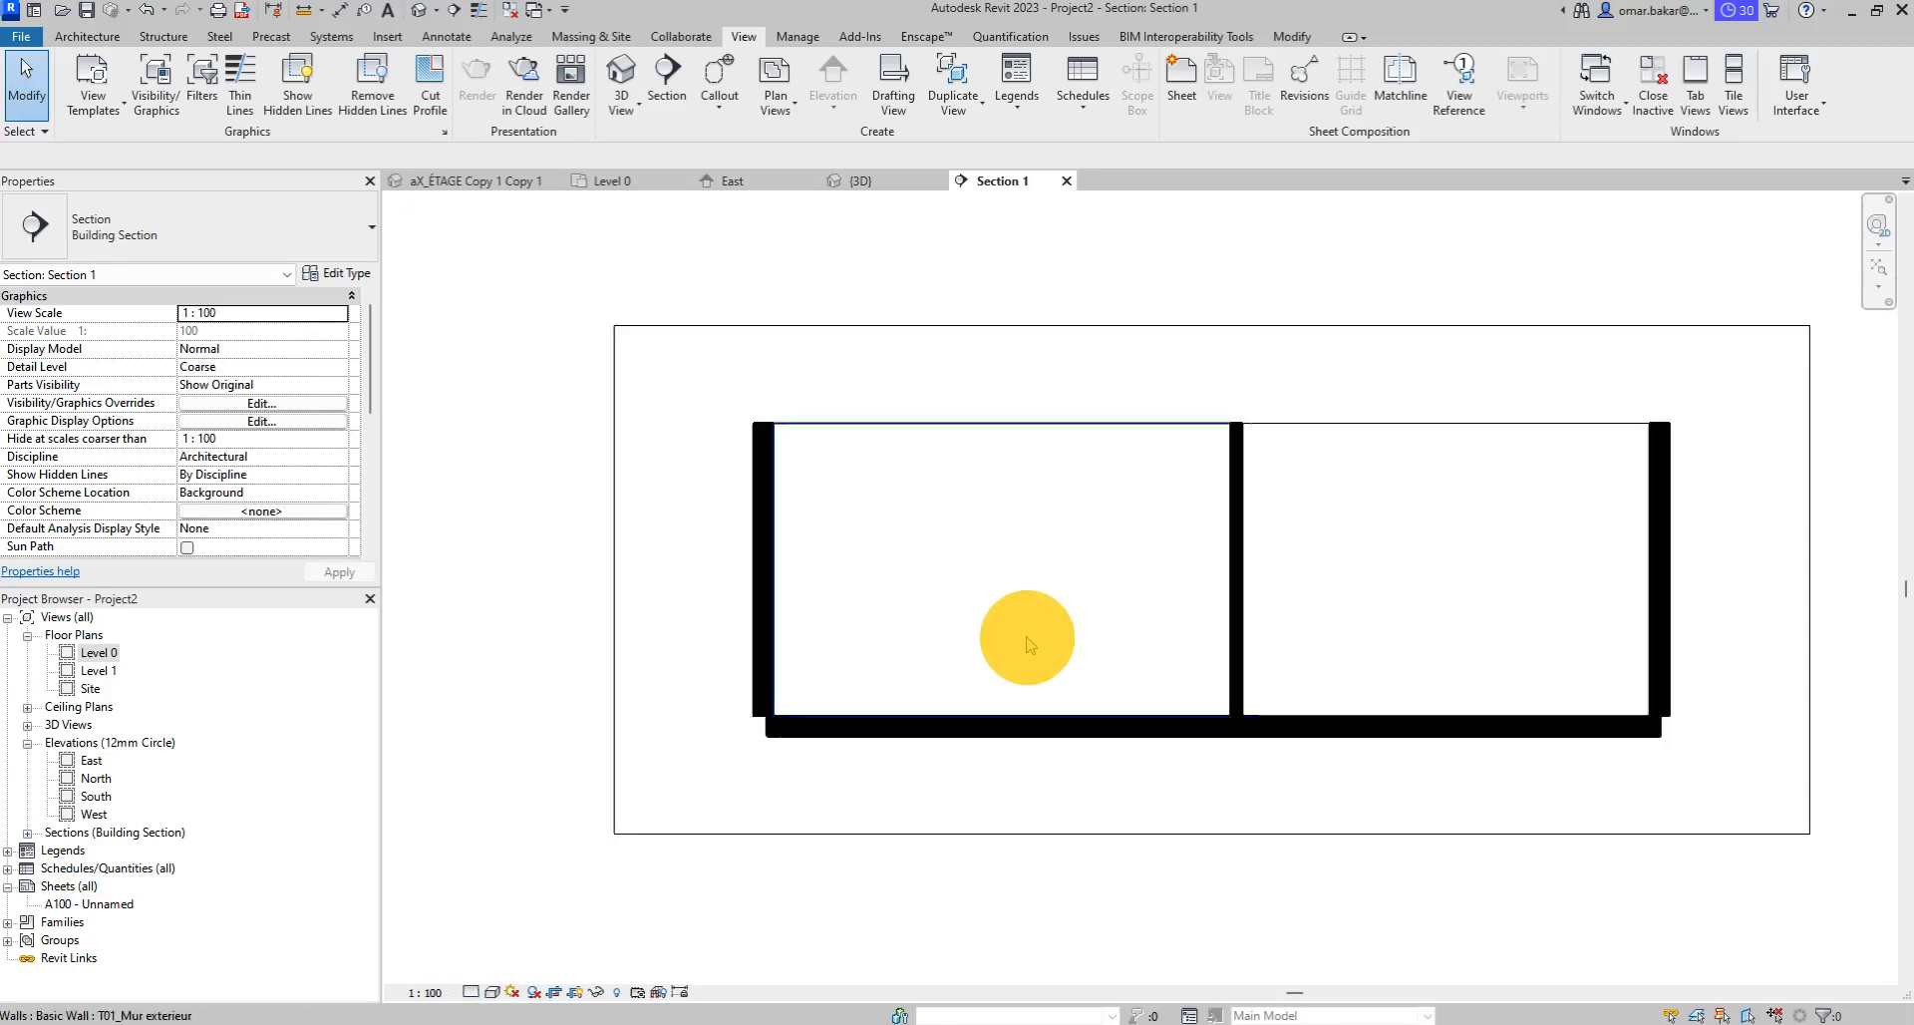
# Set the section view's detail level to Fine.
pyautogui.click(472, 992)
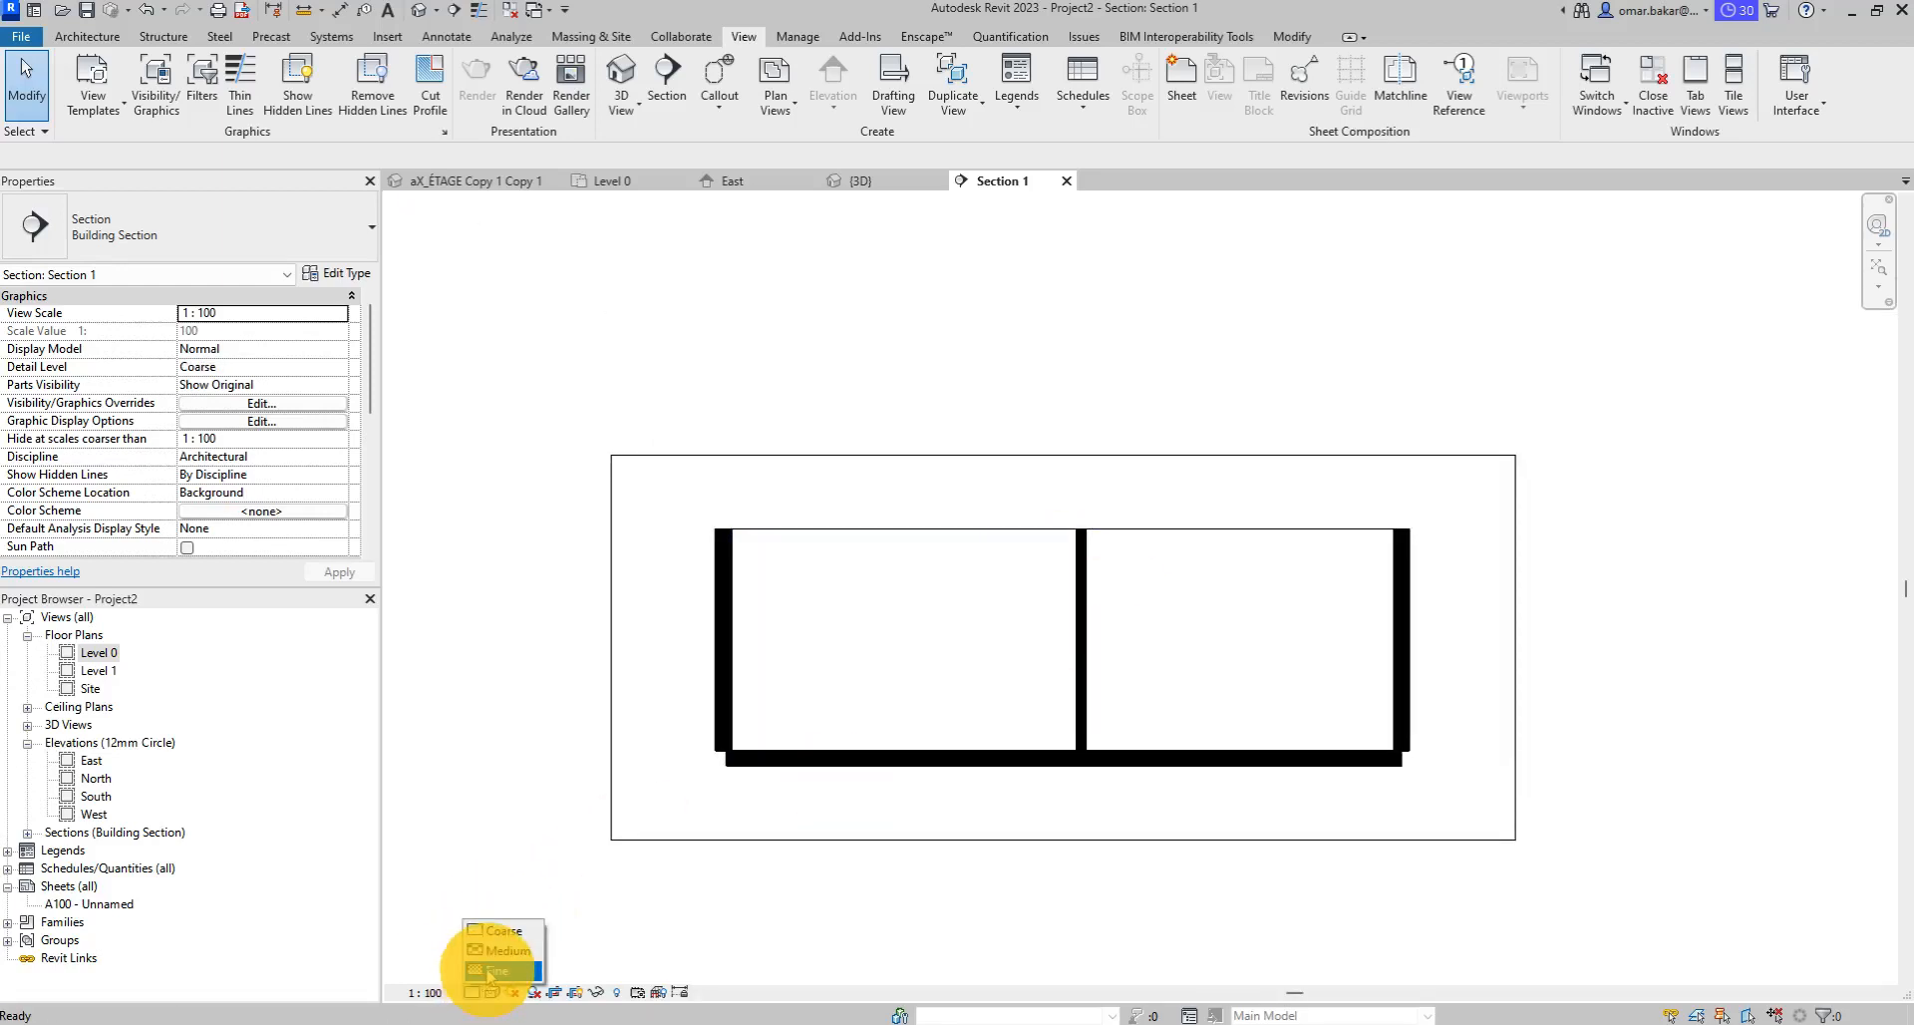
pyautogui.click(494, 970)
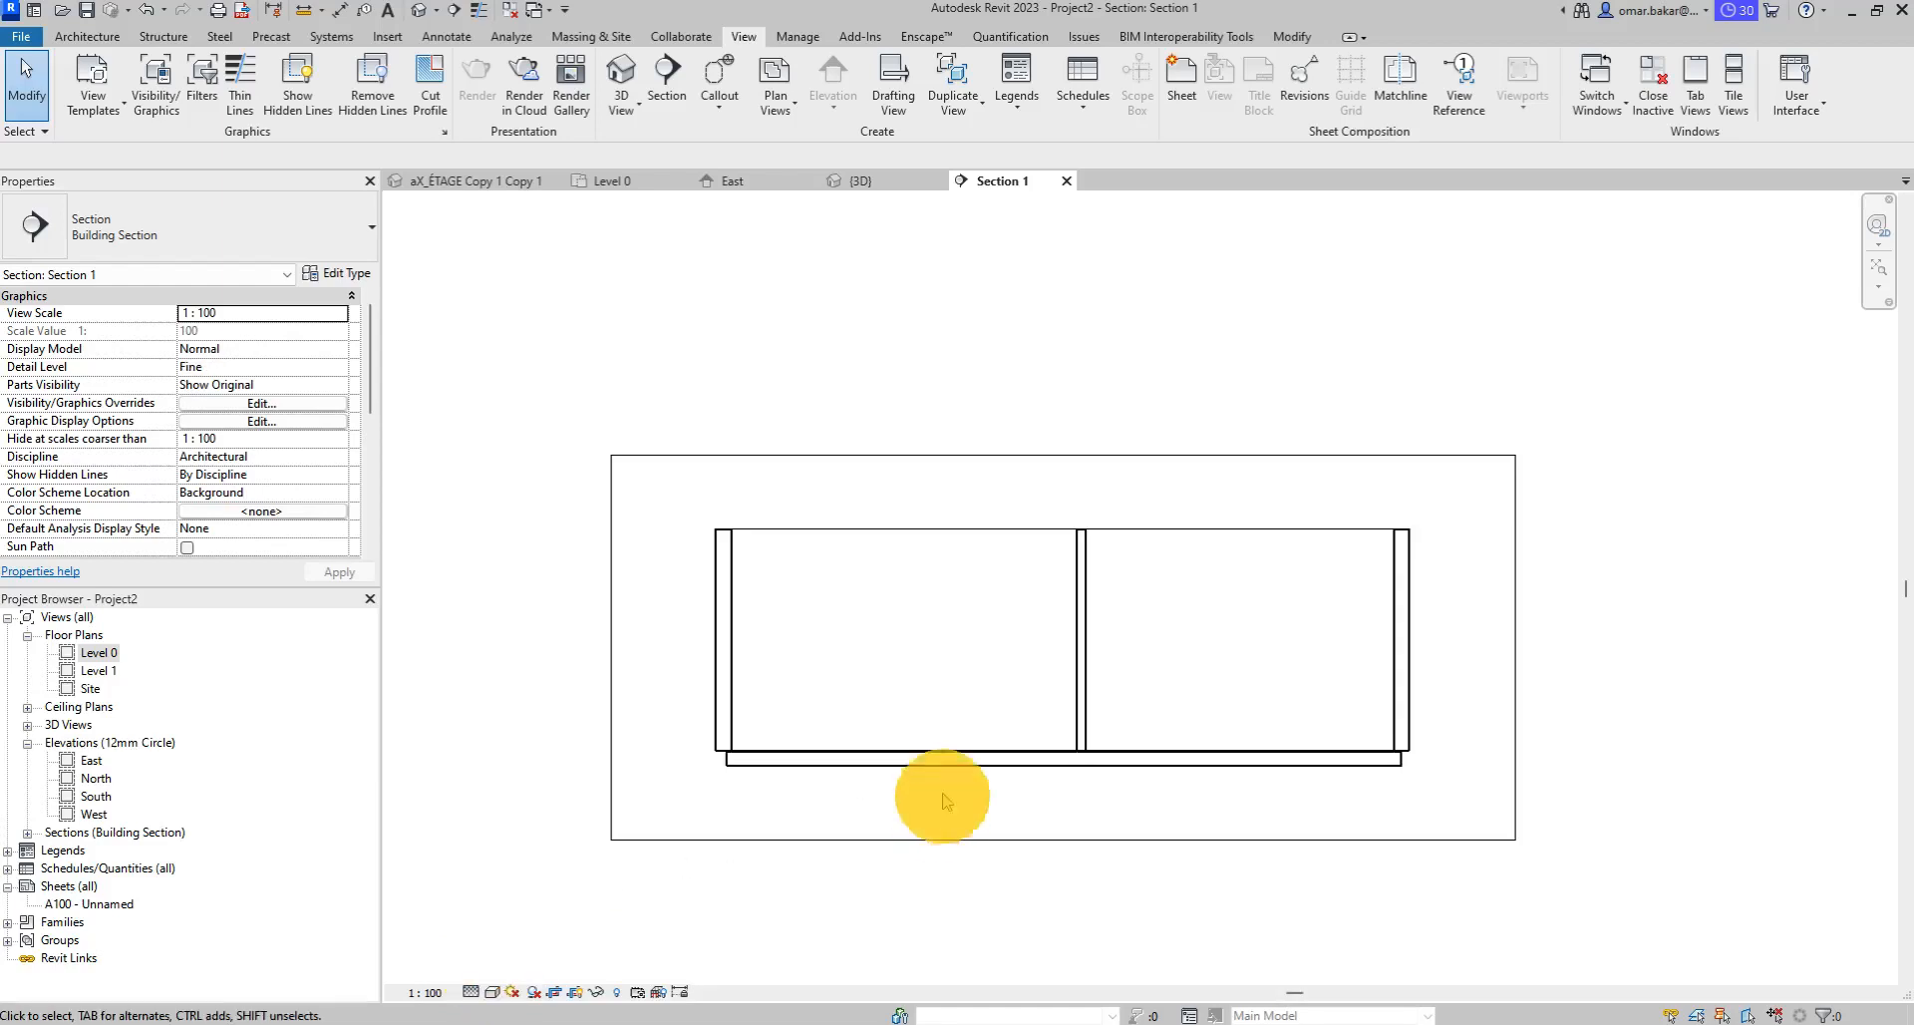
pyautogui.scroll(2, 1089, 619)
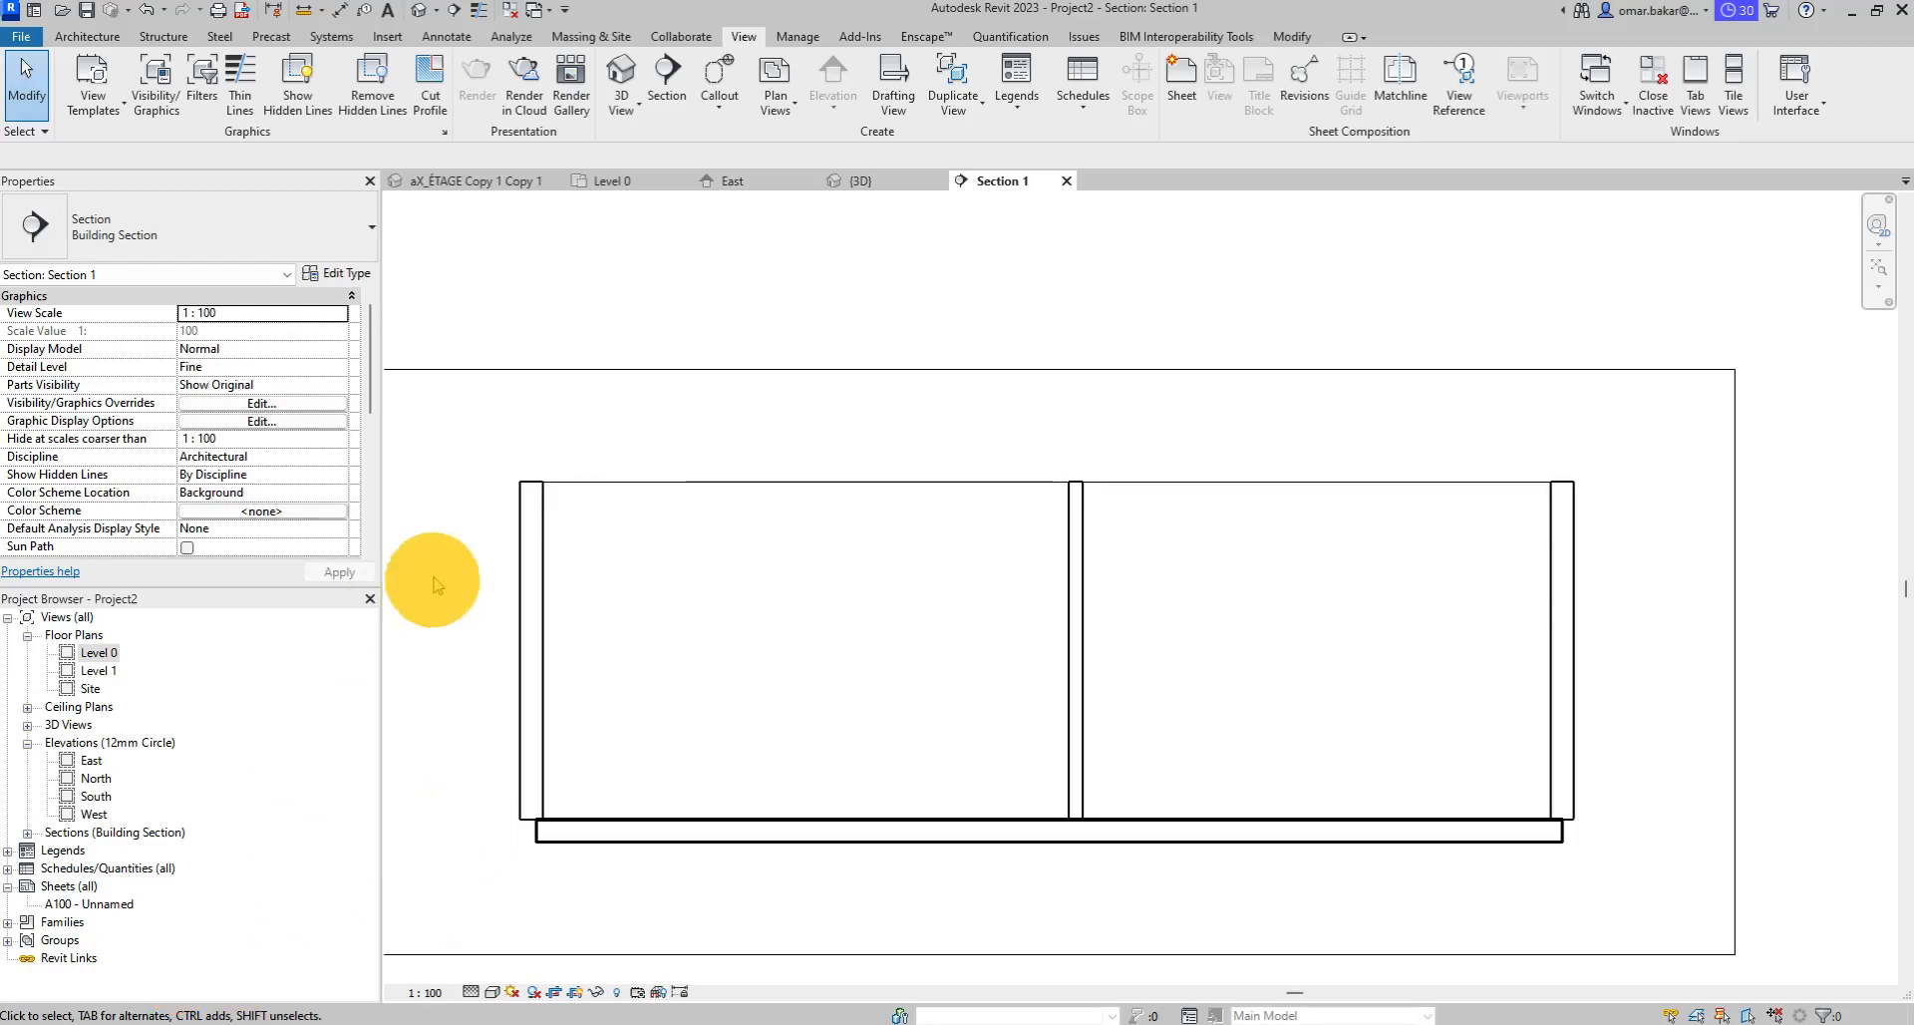
# Start a T01_s_Plancher architectural floor on Level 1, picking the large meeting room's north, east and exposed south exterior walls as boundary.
pyautogui.doubleClick(100, 653)
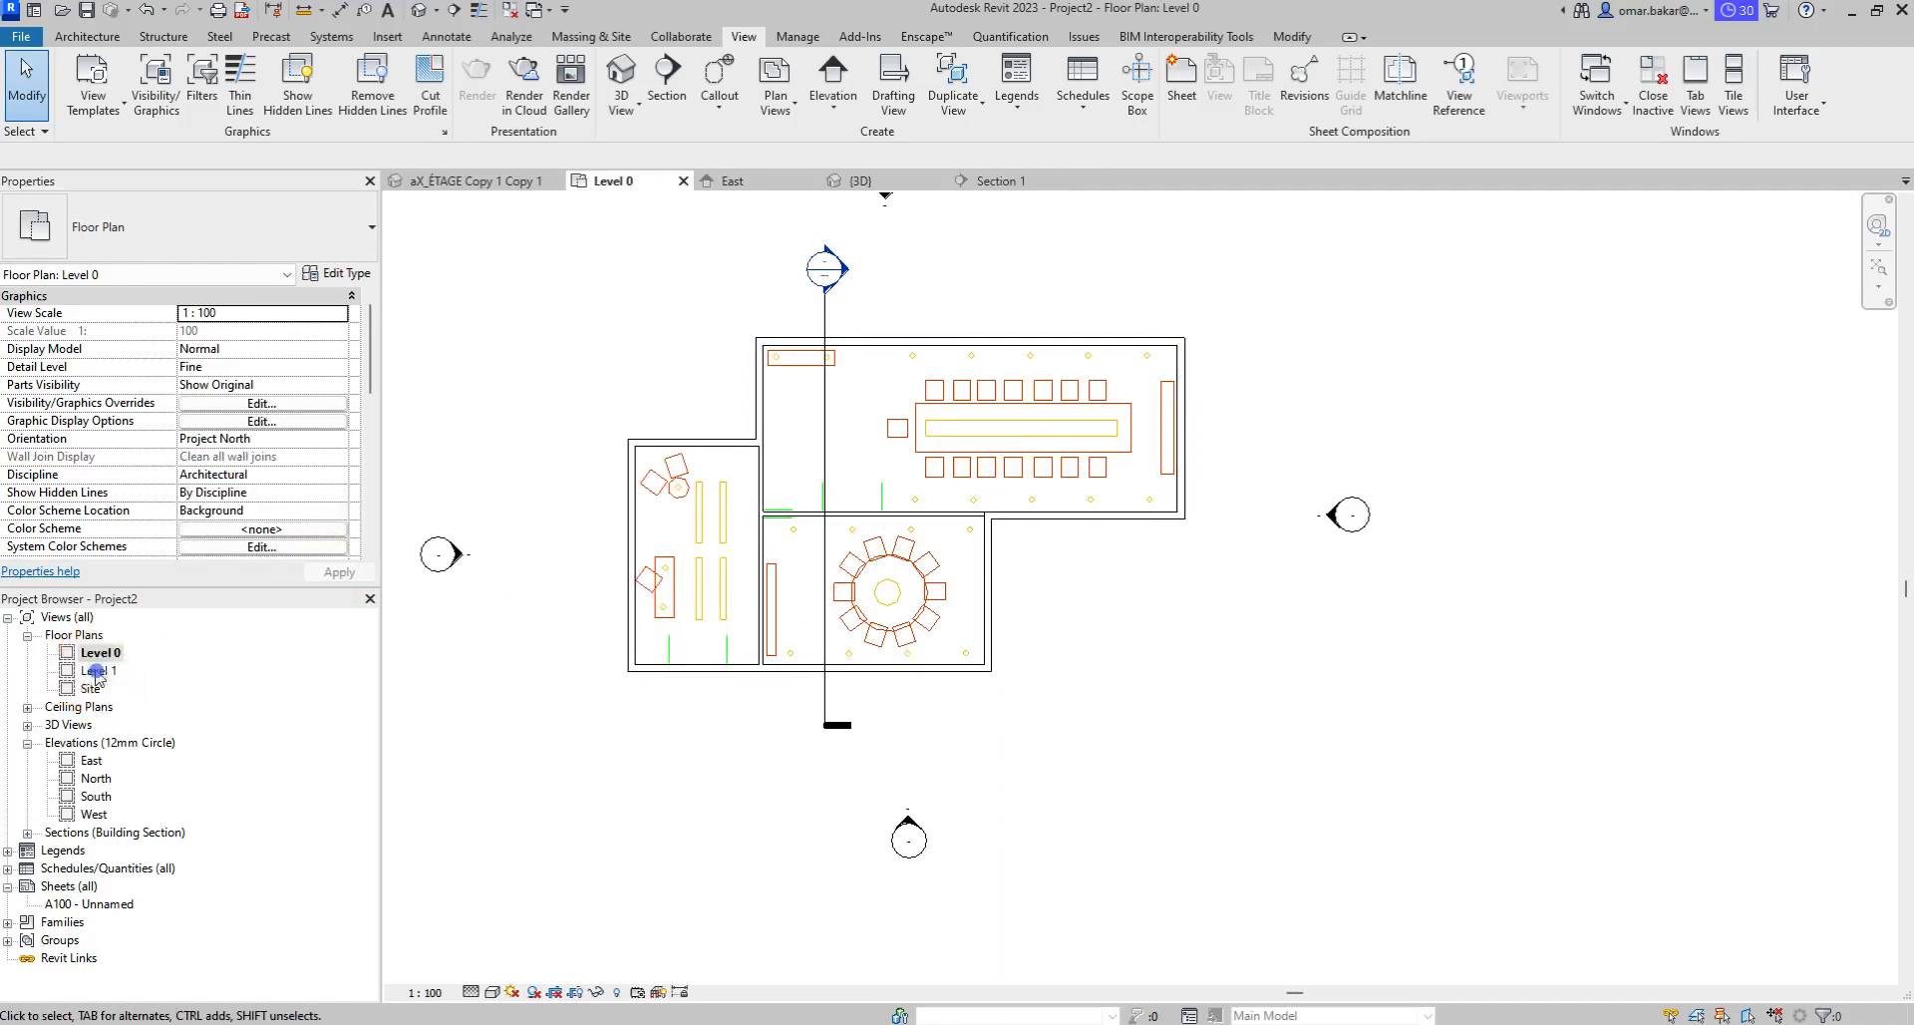
pyautogui.doubleClick(96, 671)
pyautogui.scroll(2, 846, 475)
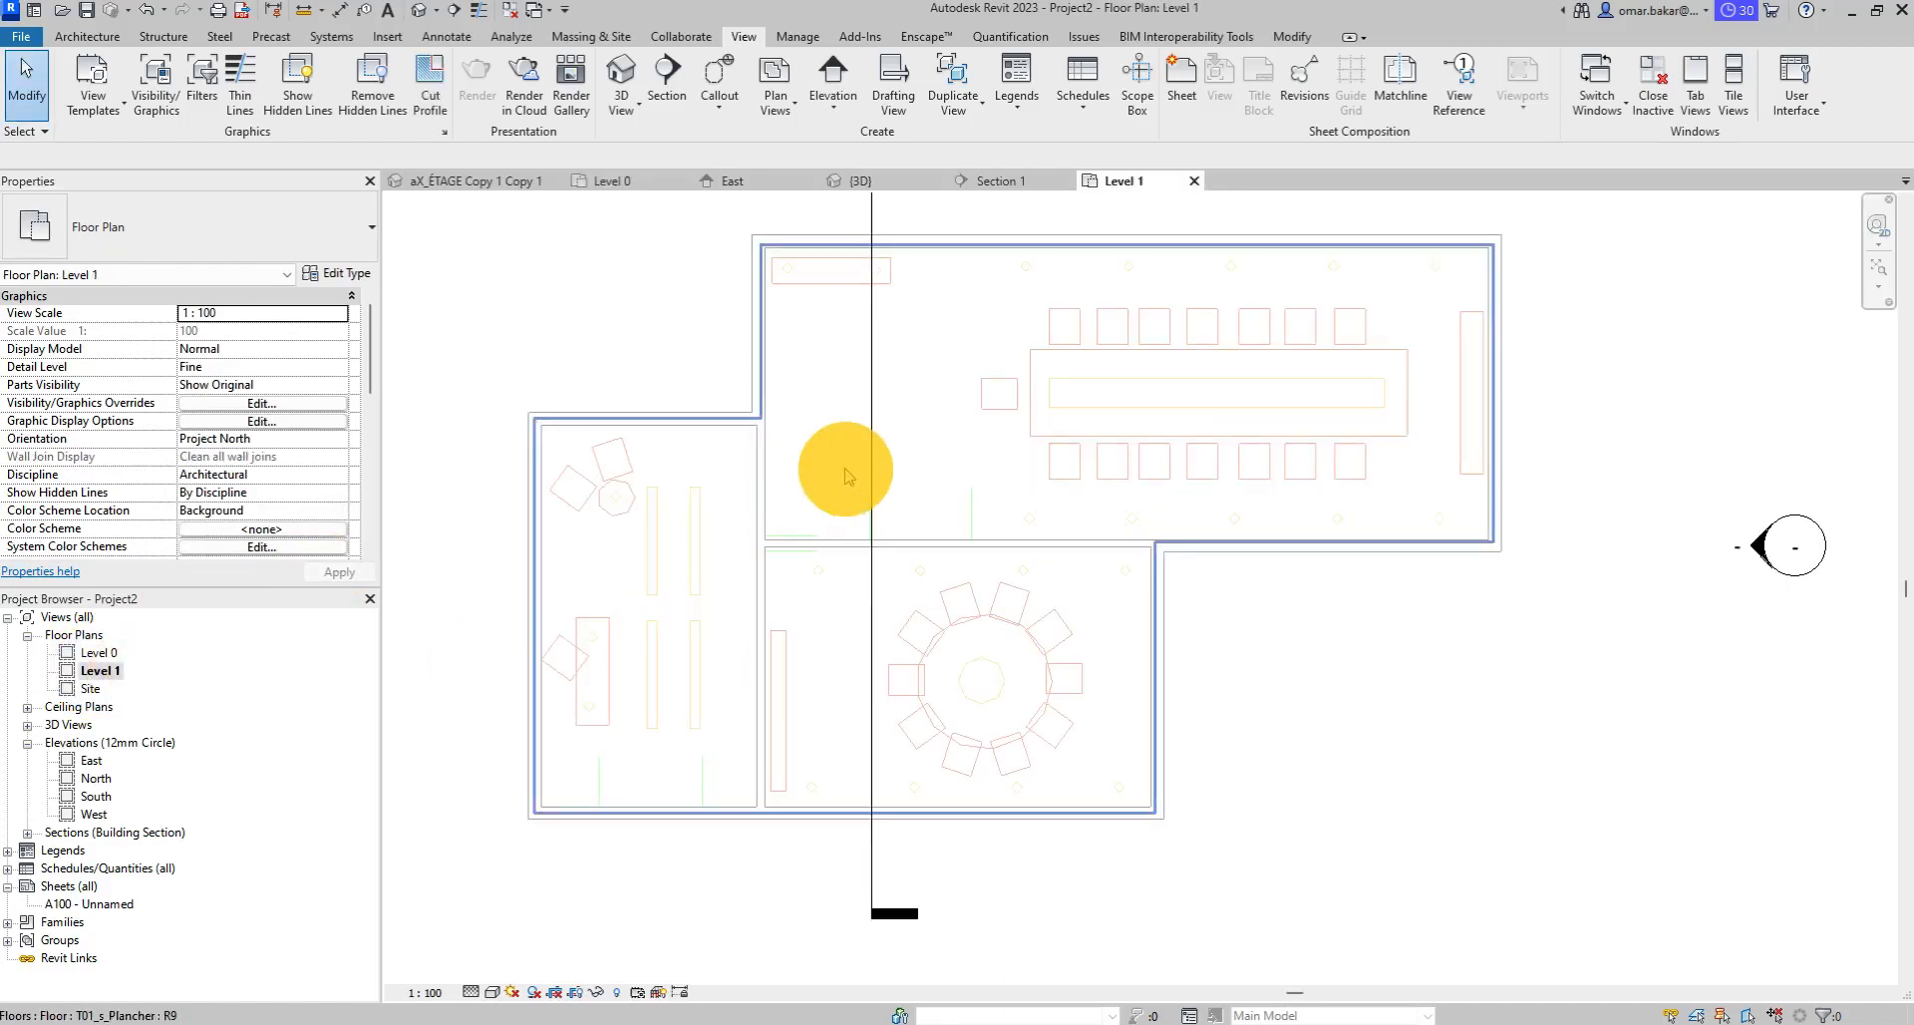
pyautogui.moveTo(845, 475); pyautogui.dragTo(869, 535, button='middle')
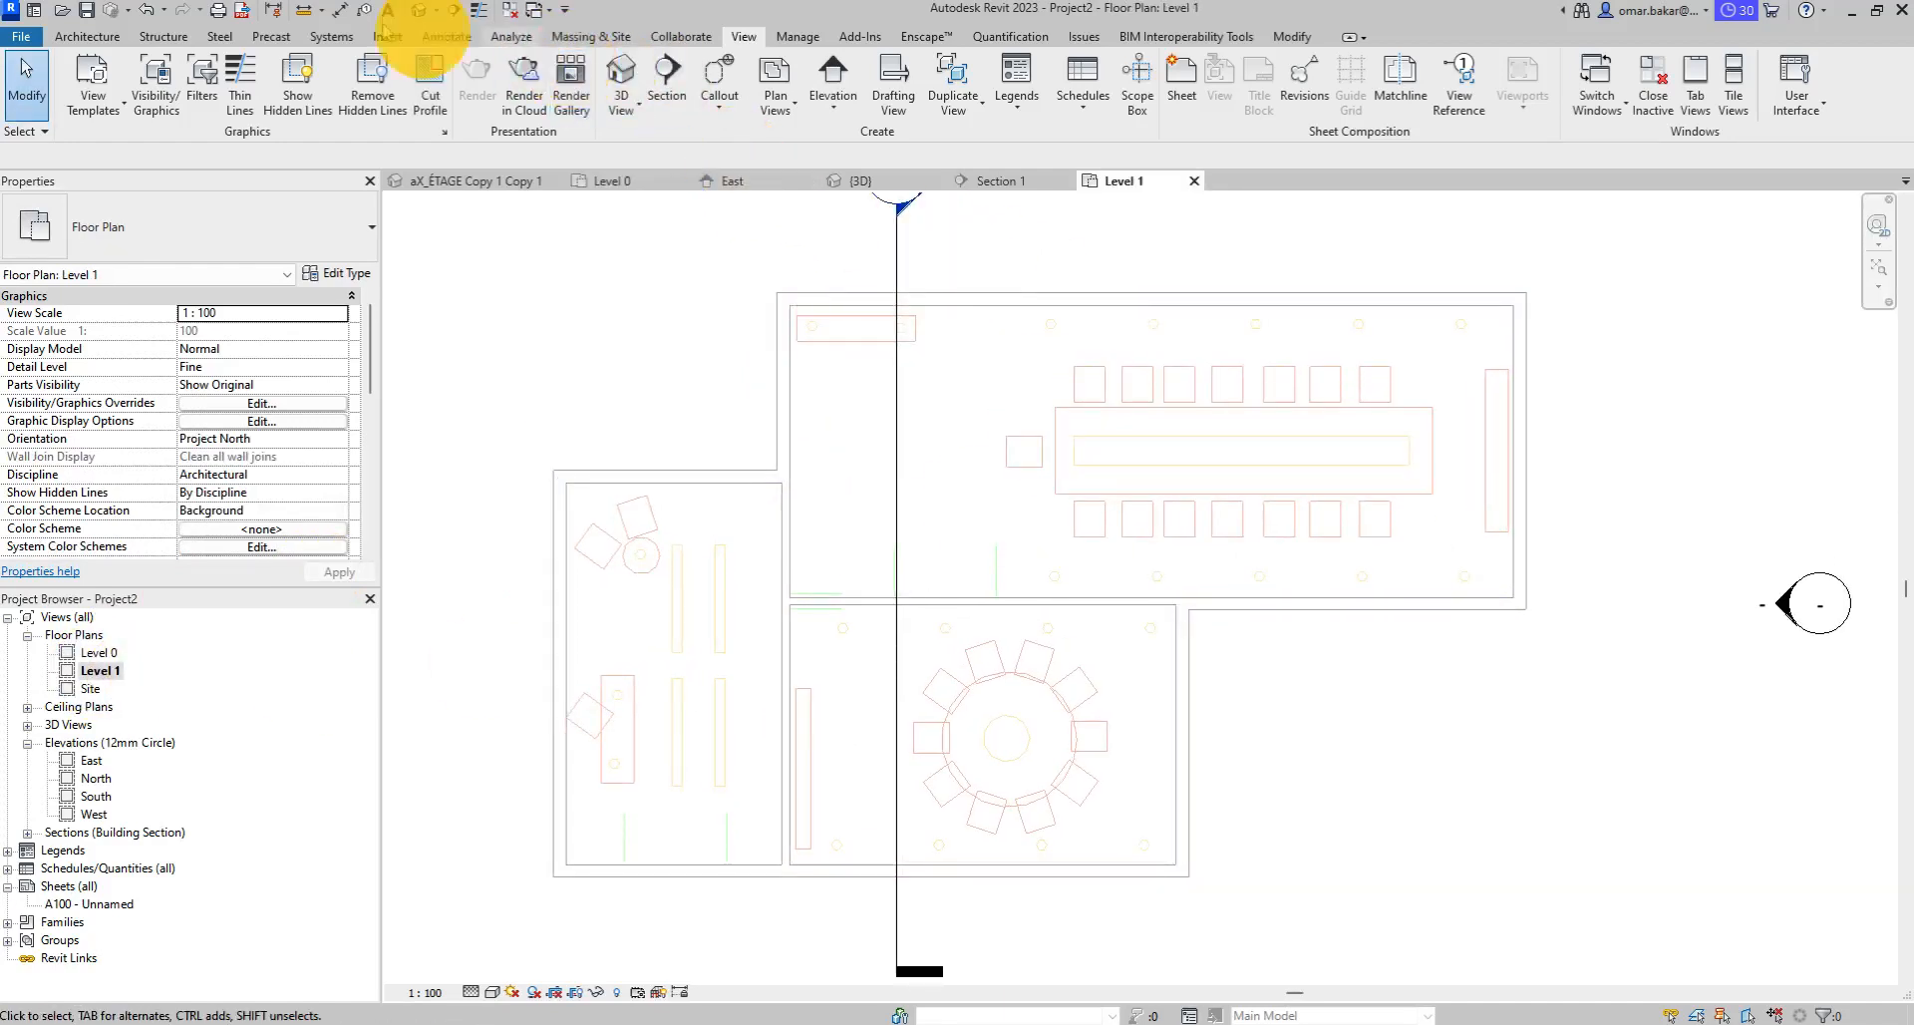
pyautogui.click(88, 37)
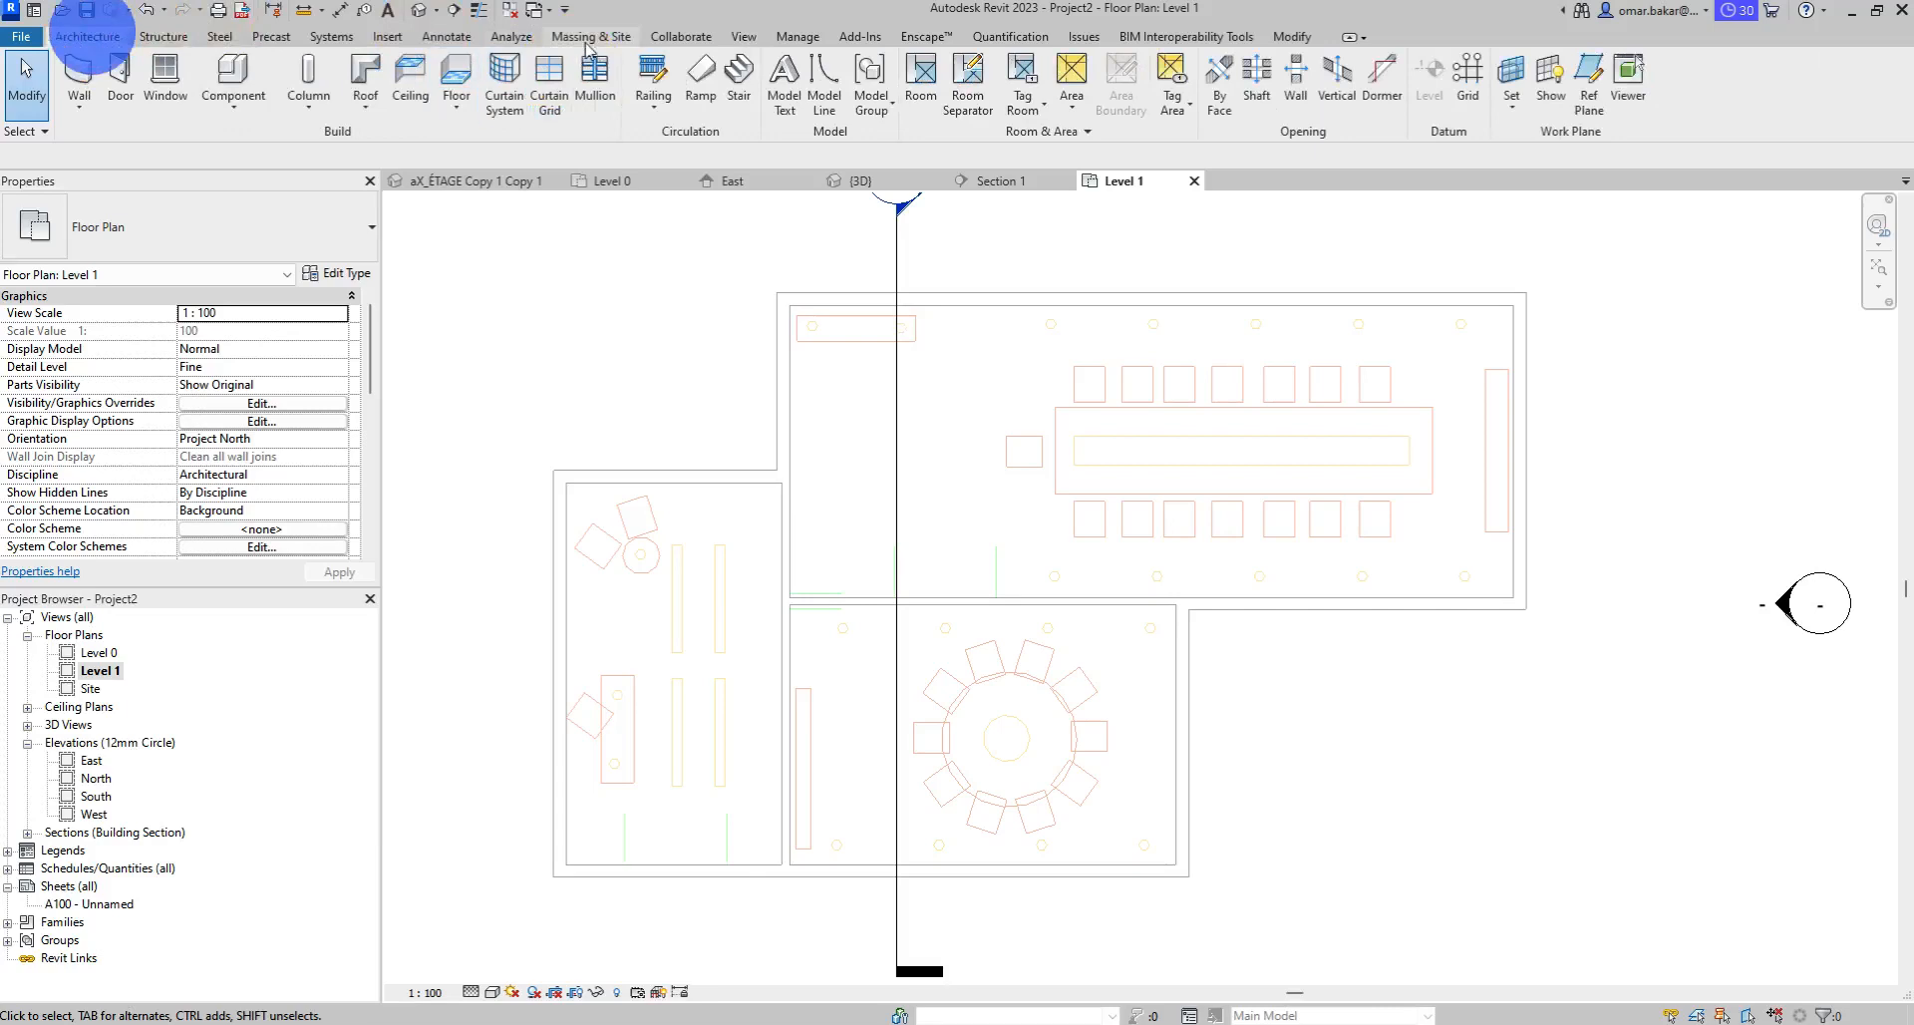
pyautogui.click(456, 97)
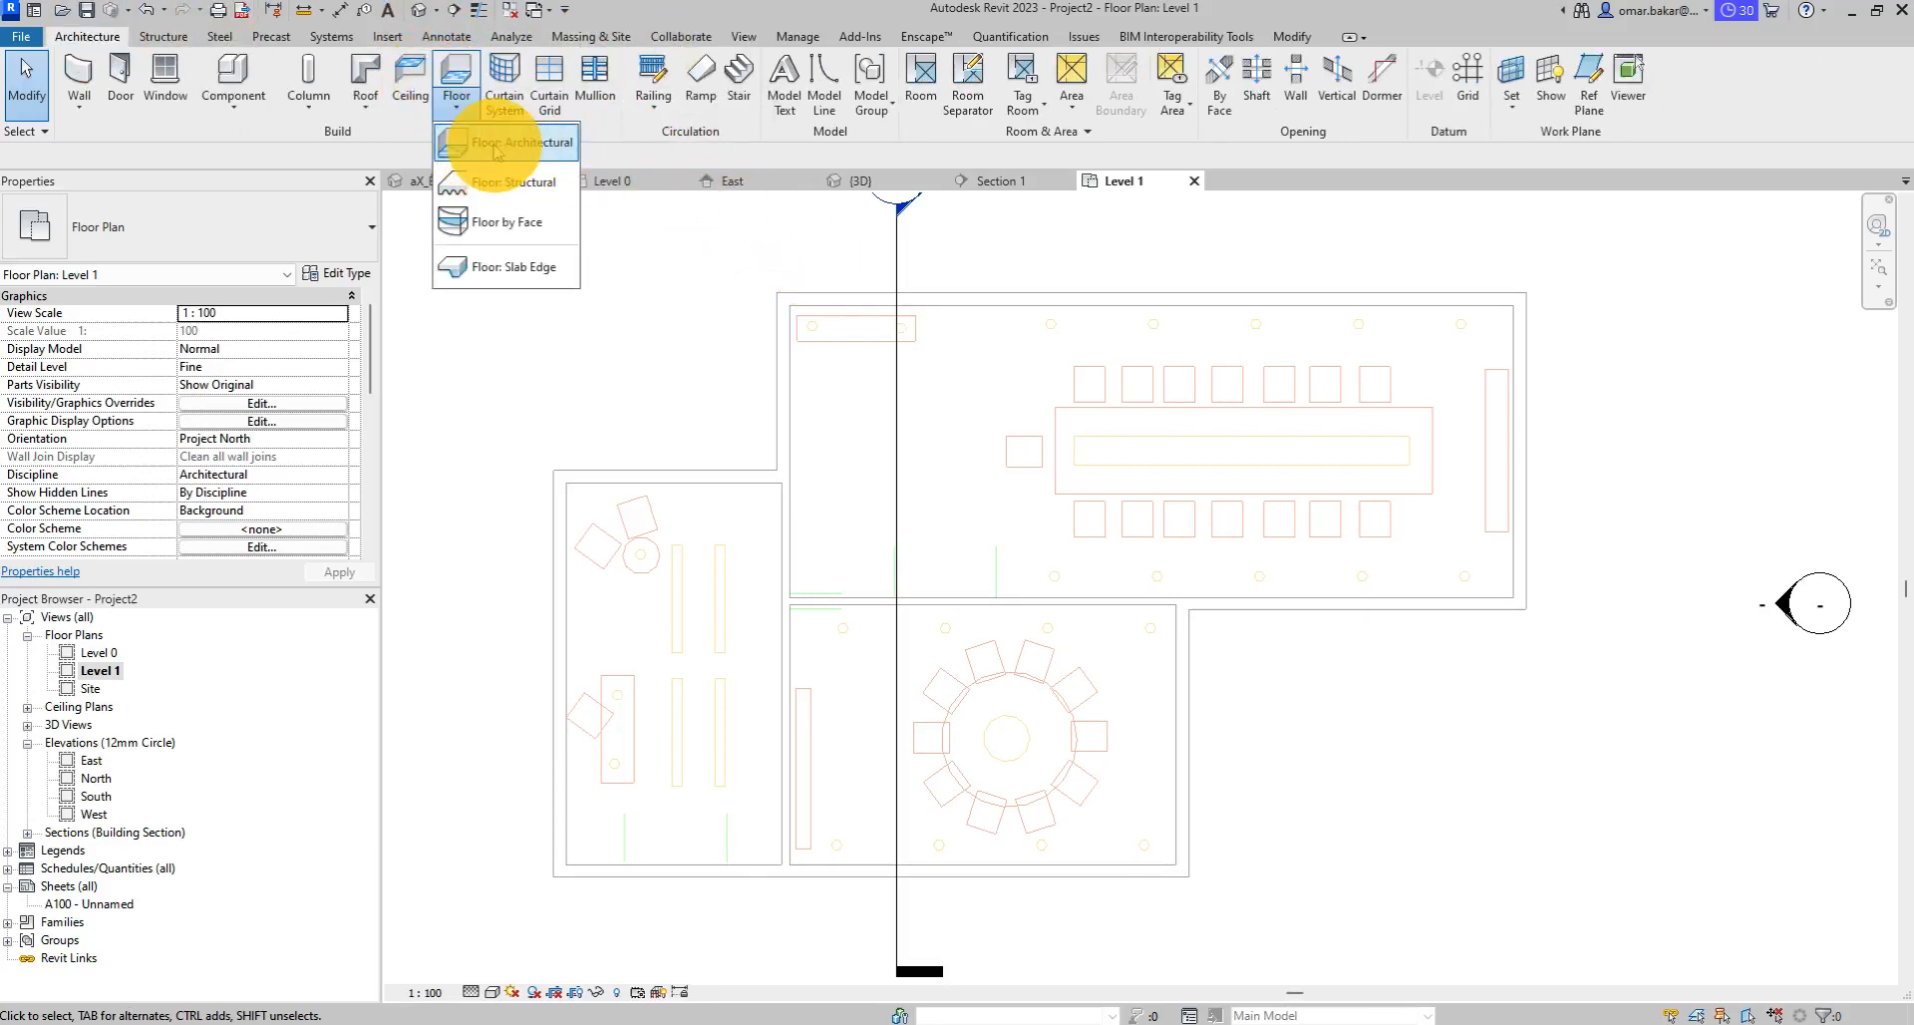
pyautogui.click(496, 150)
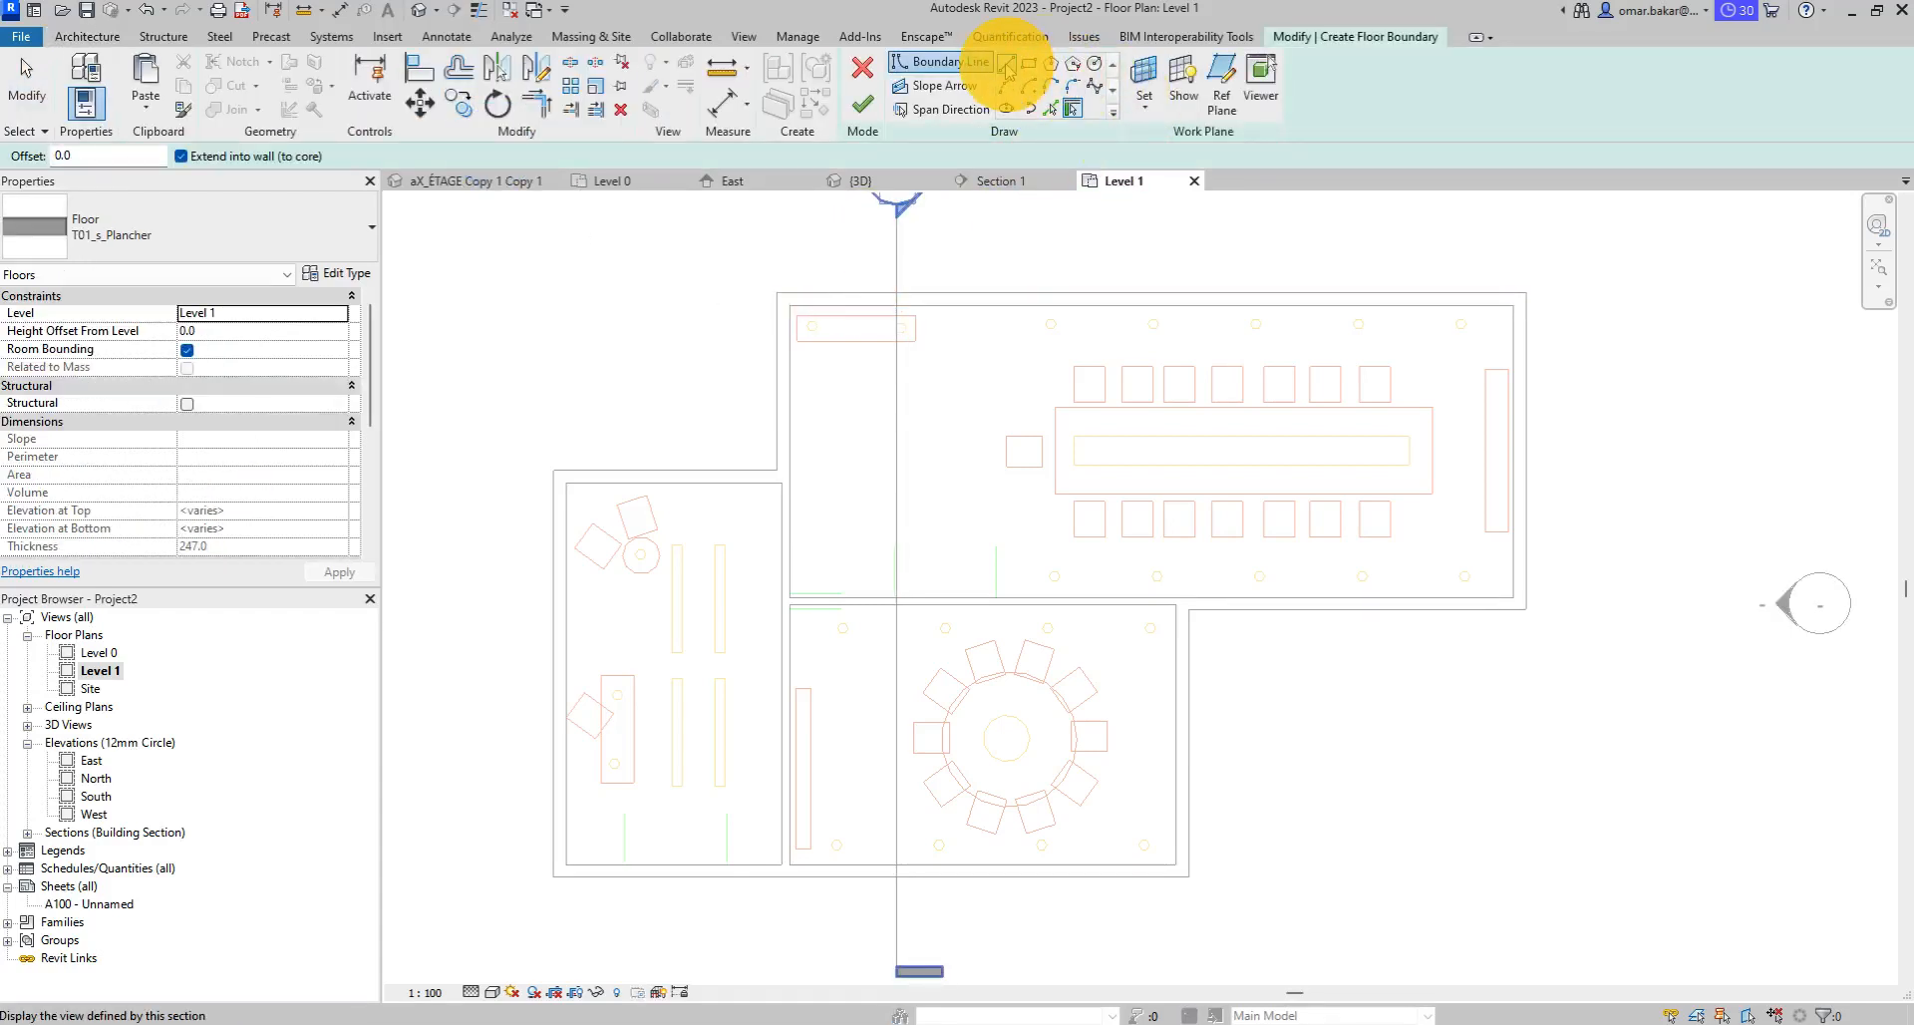
pyautogui.click(1074, 108)
pyautogui.click(1093, 303)
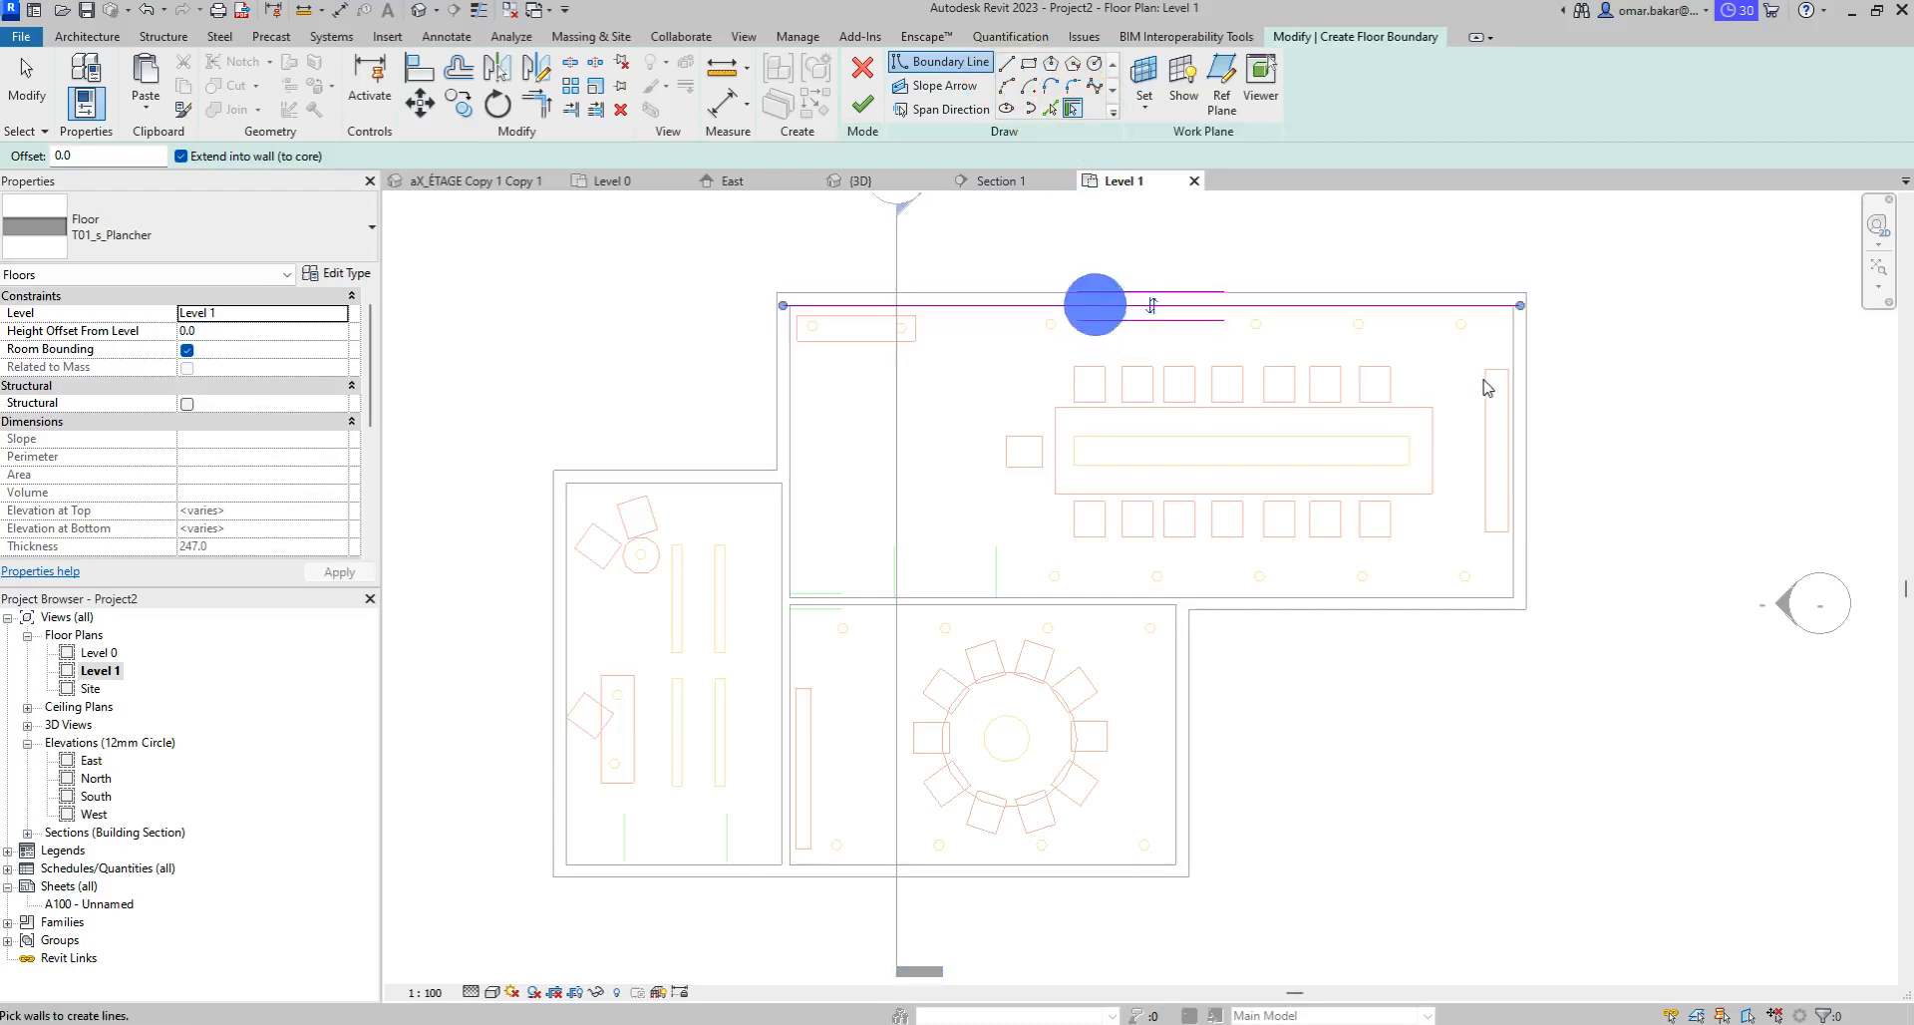
pyautogui.click(1412, 606)
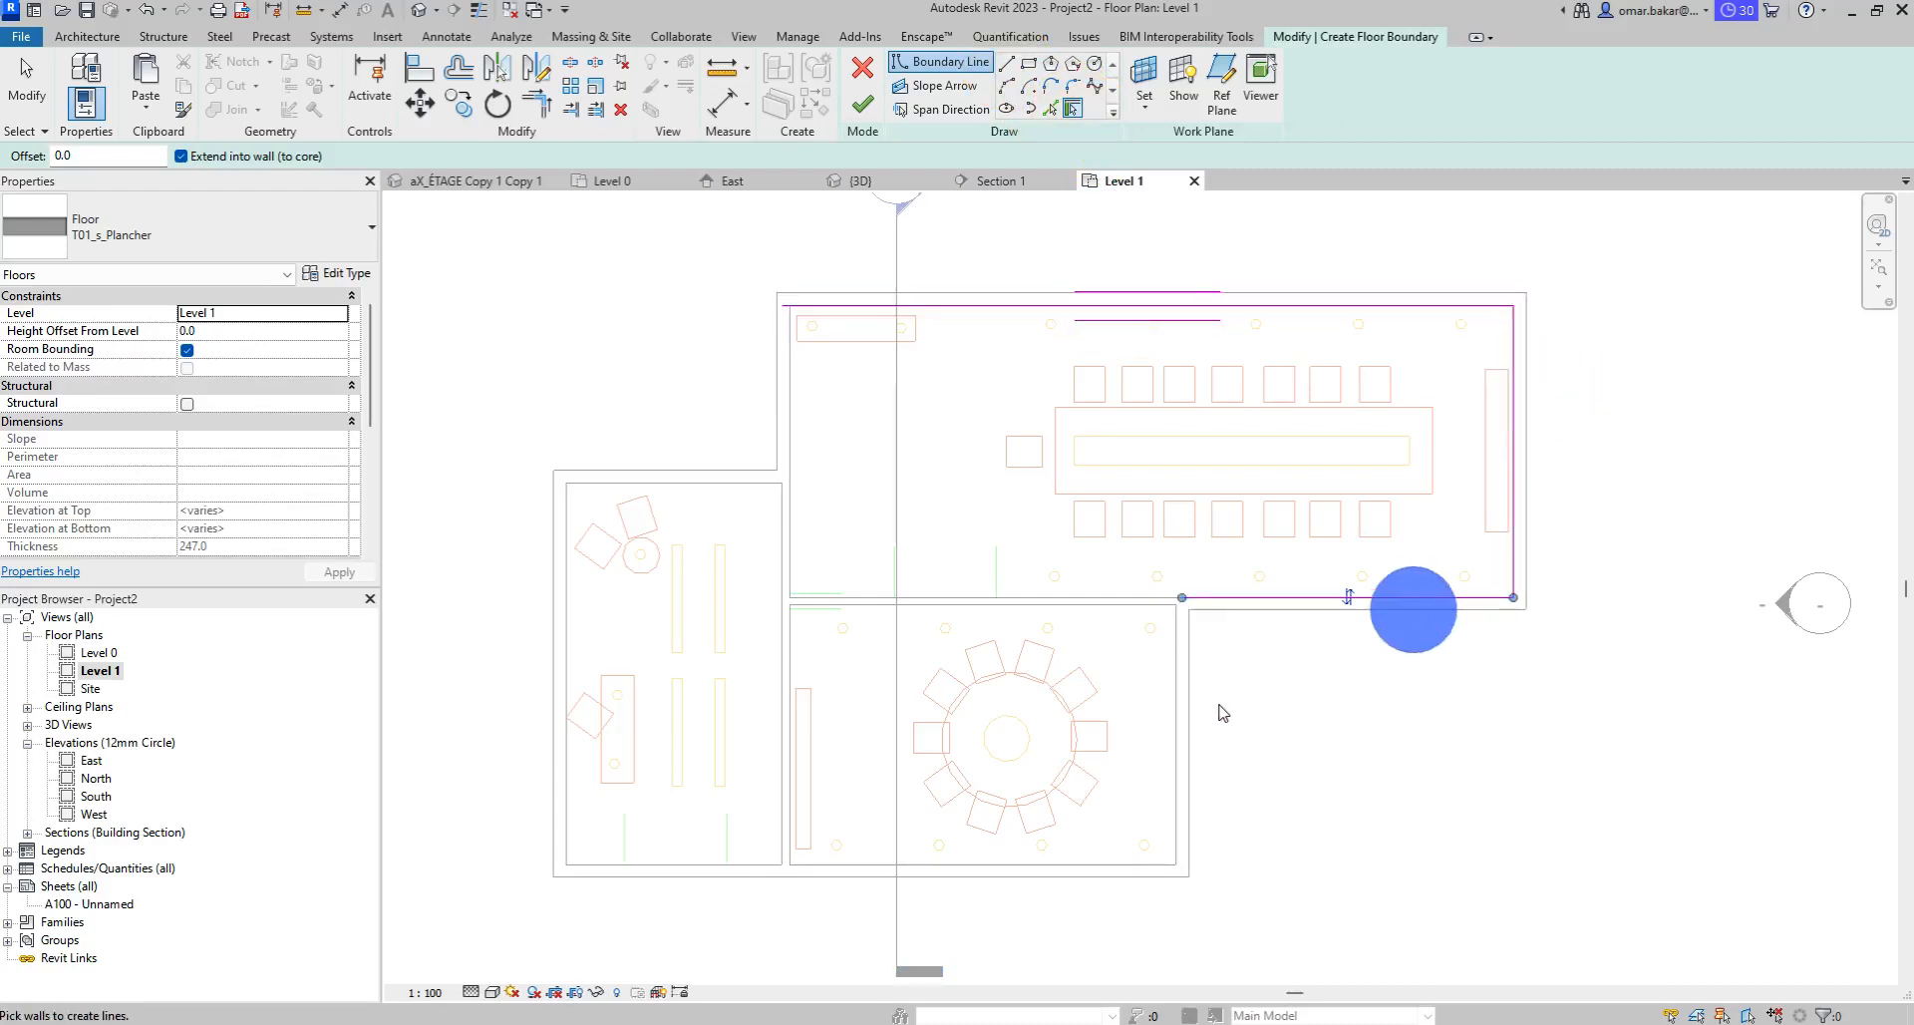
# Close the Level 1 floor boundary along the round-table room's east wall, the south and west walls, the office's north wall and the stepped wall.
pyautogui.click(1181, 716)
pyautogui.click(1123, 879)
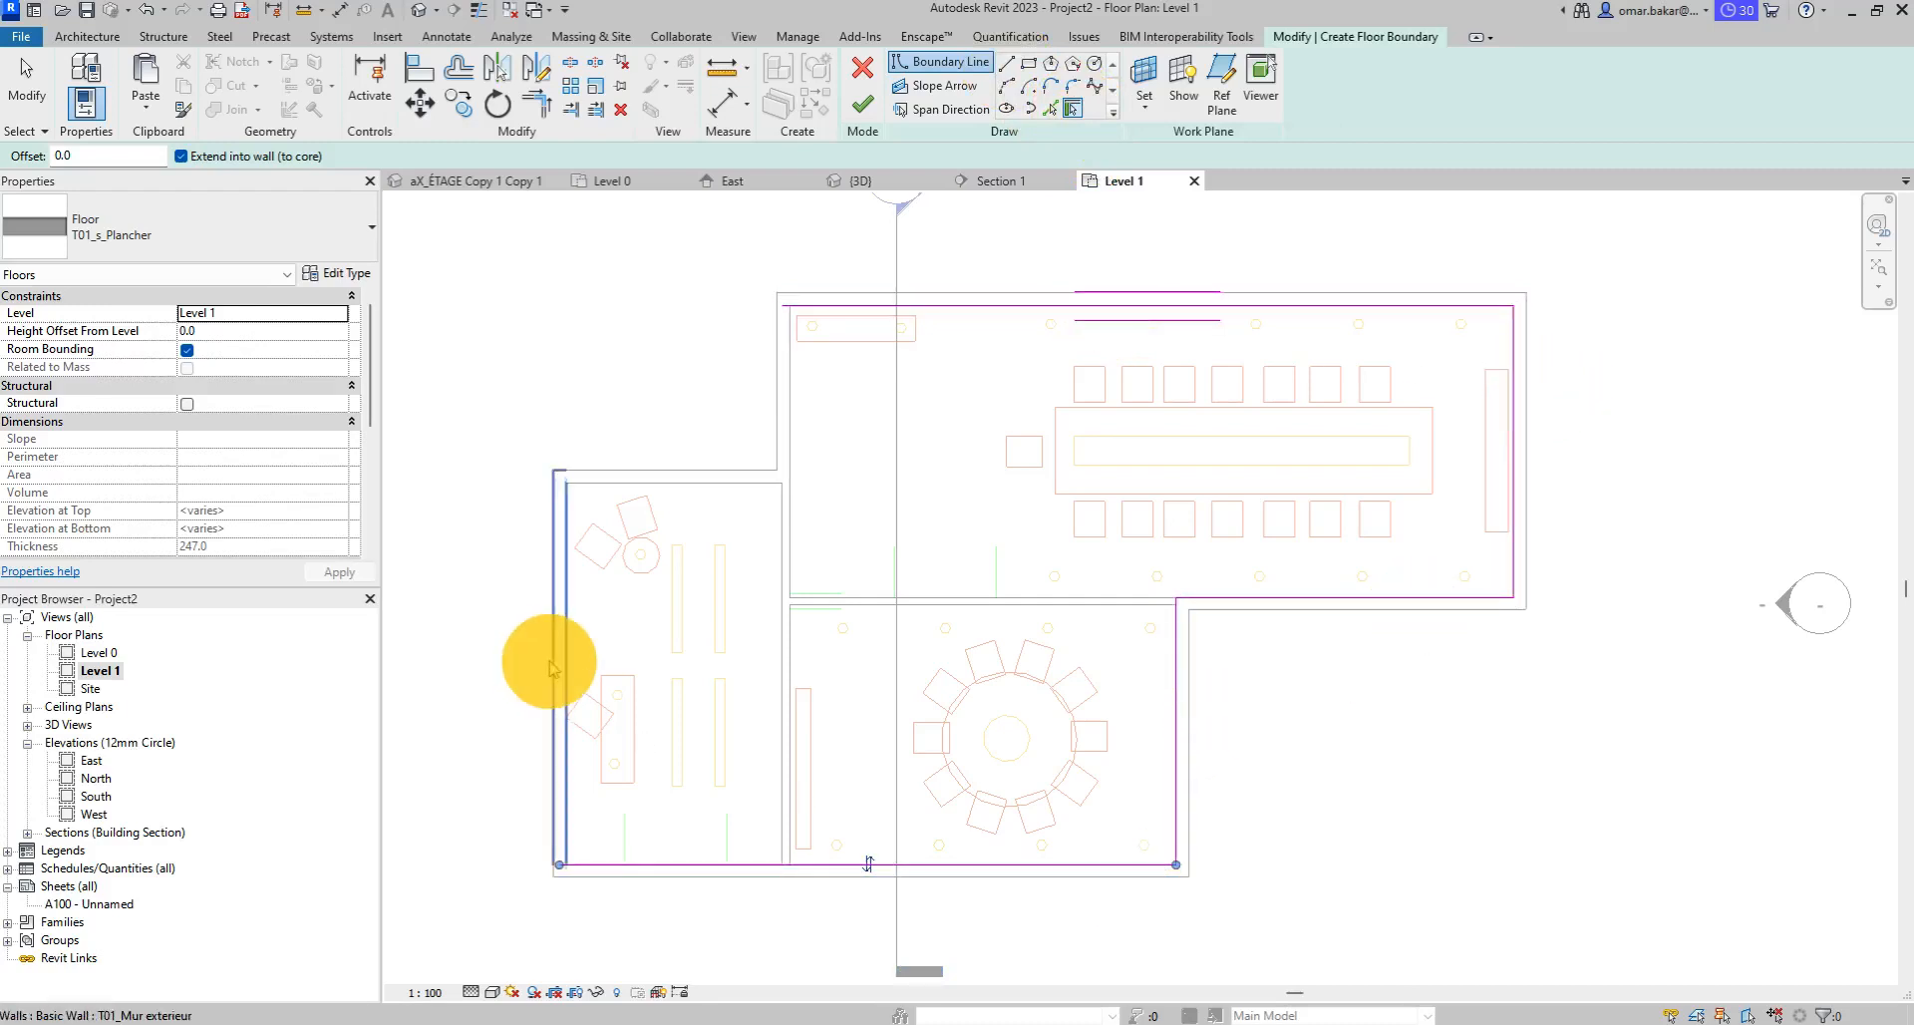
pyautogui.click(549, 664)
pyautogui.click(663, 477)
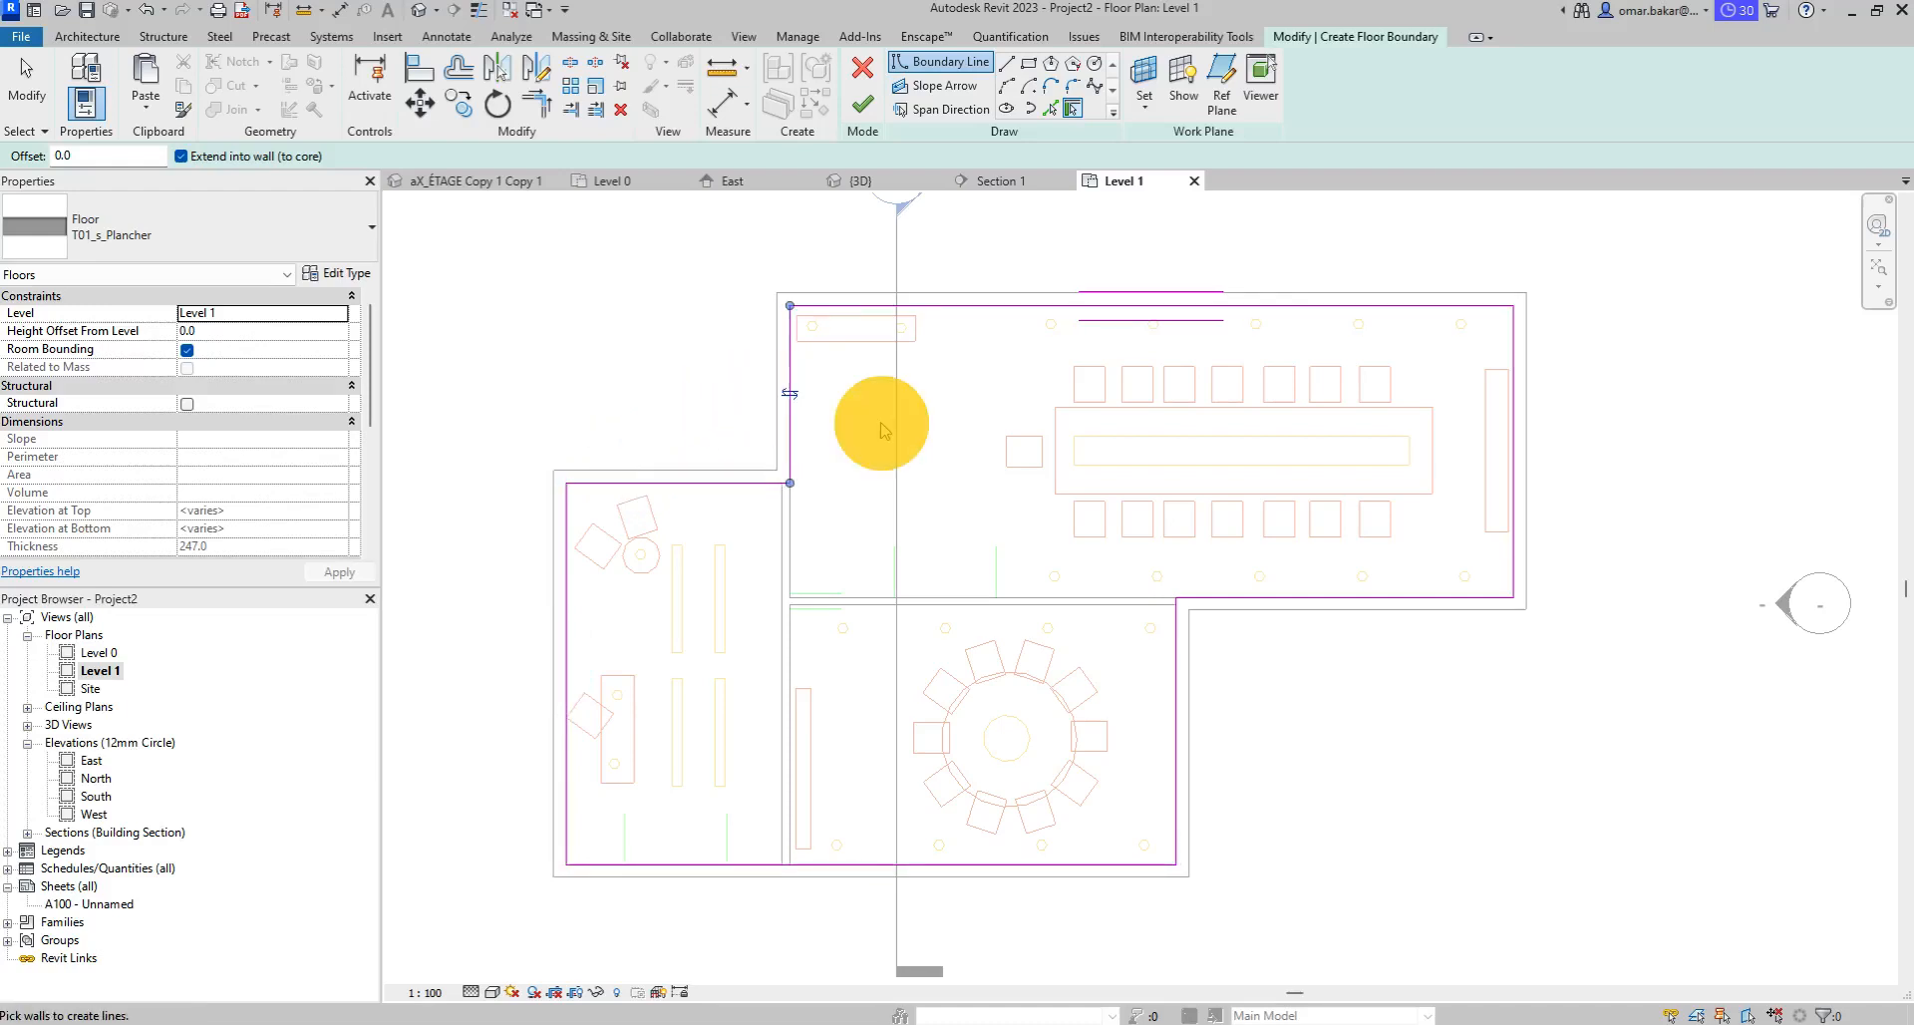
# Finish the Level 1 floor and attach the walls below to its underside.
pyautogui.click(865, 104)
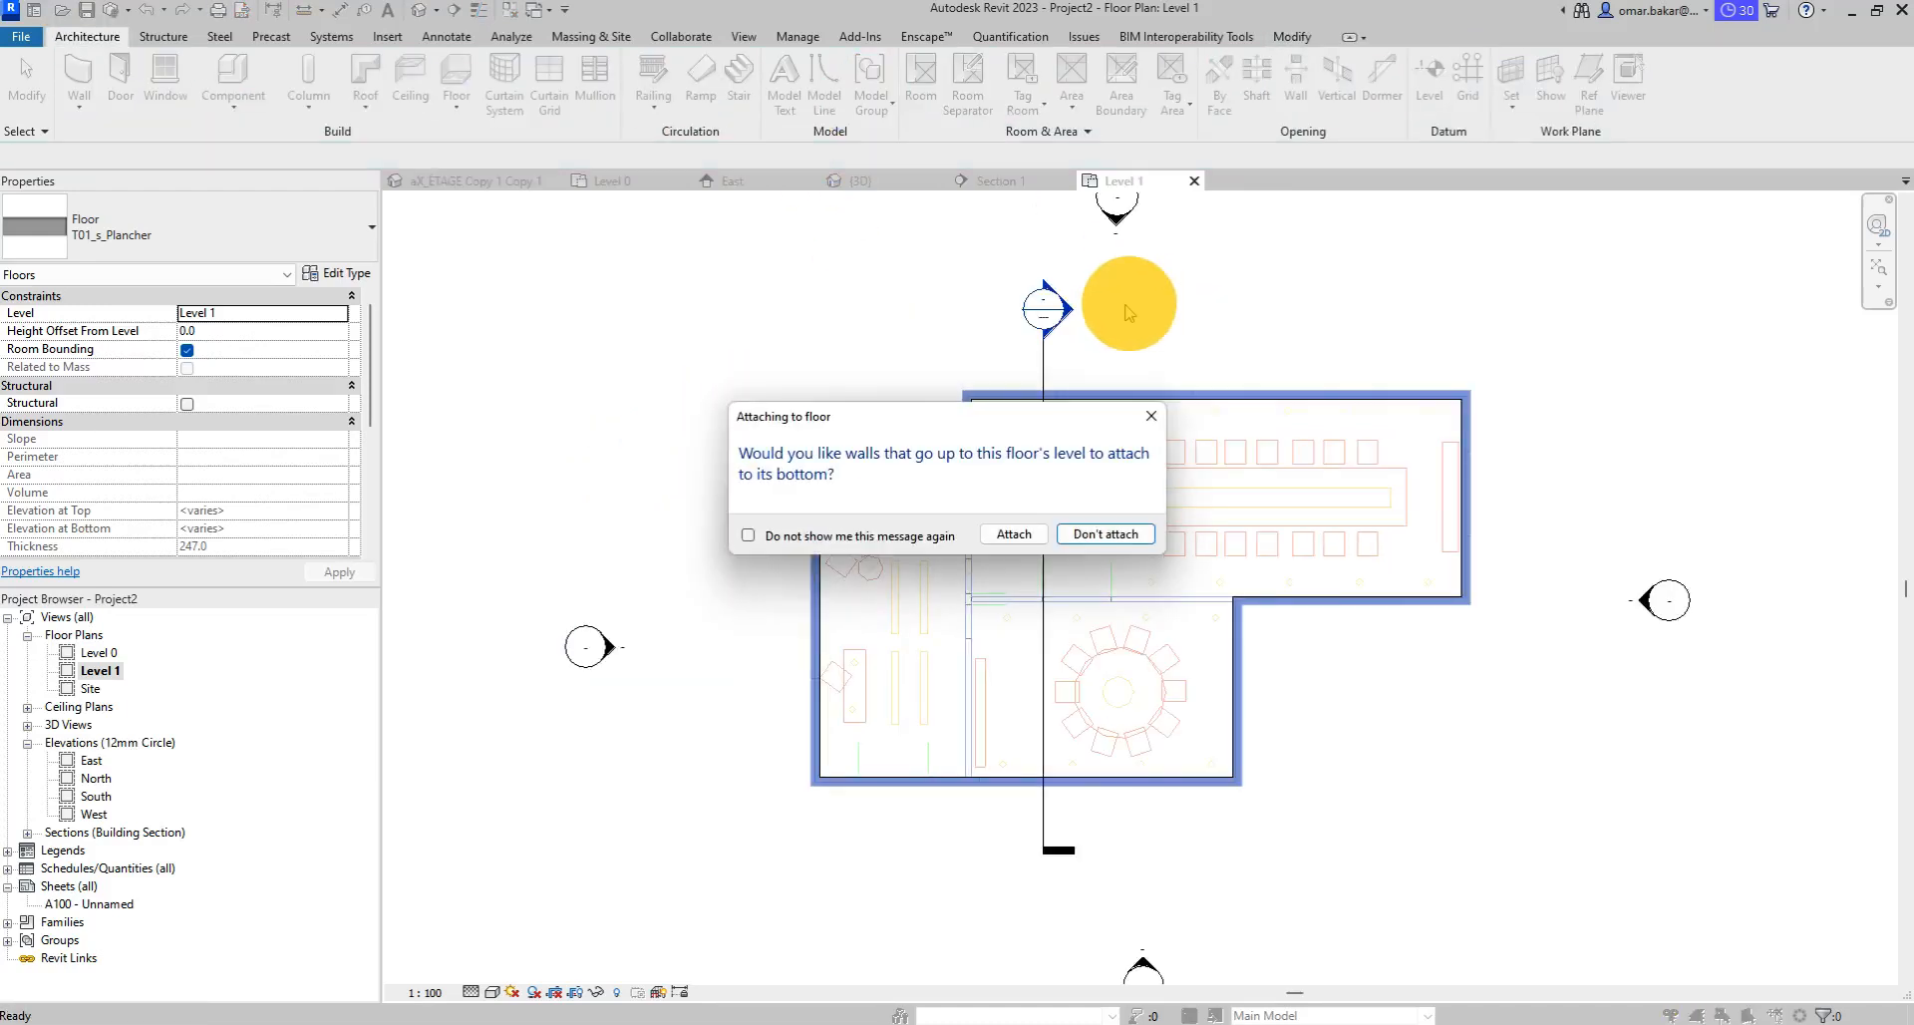
pyautogui.click(1013, 535)
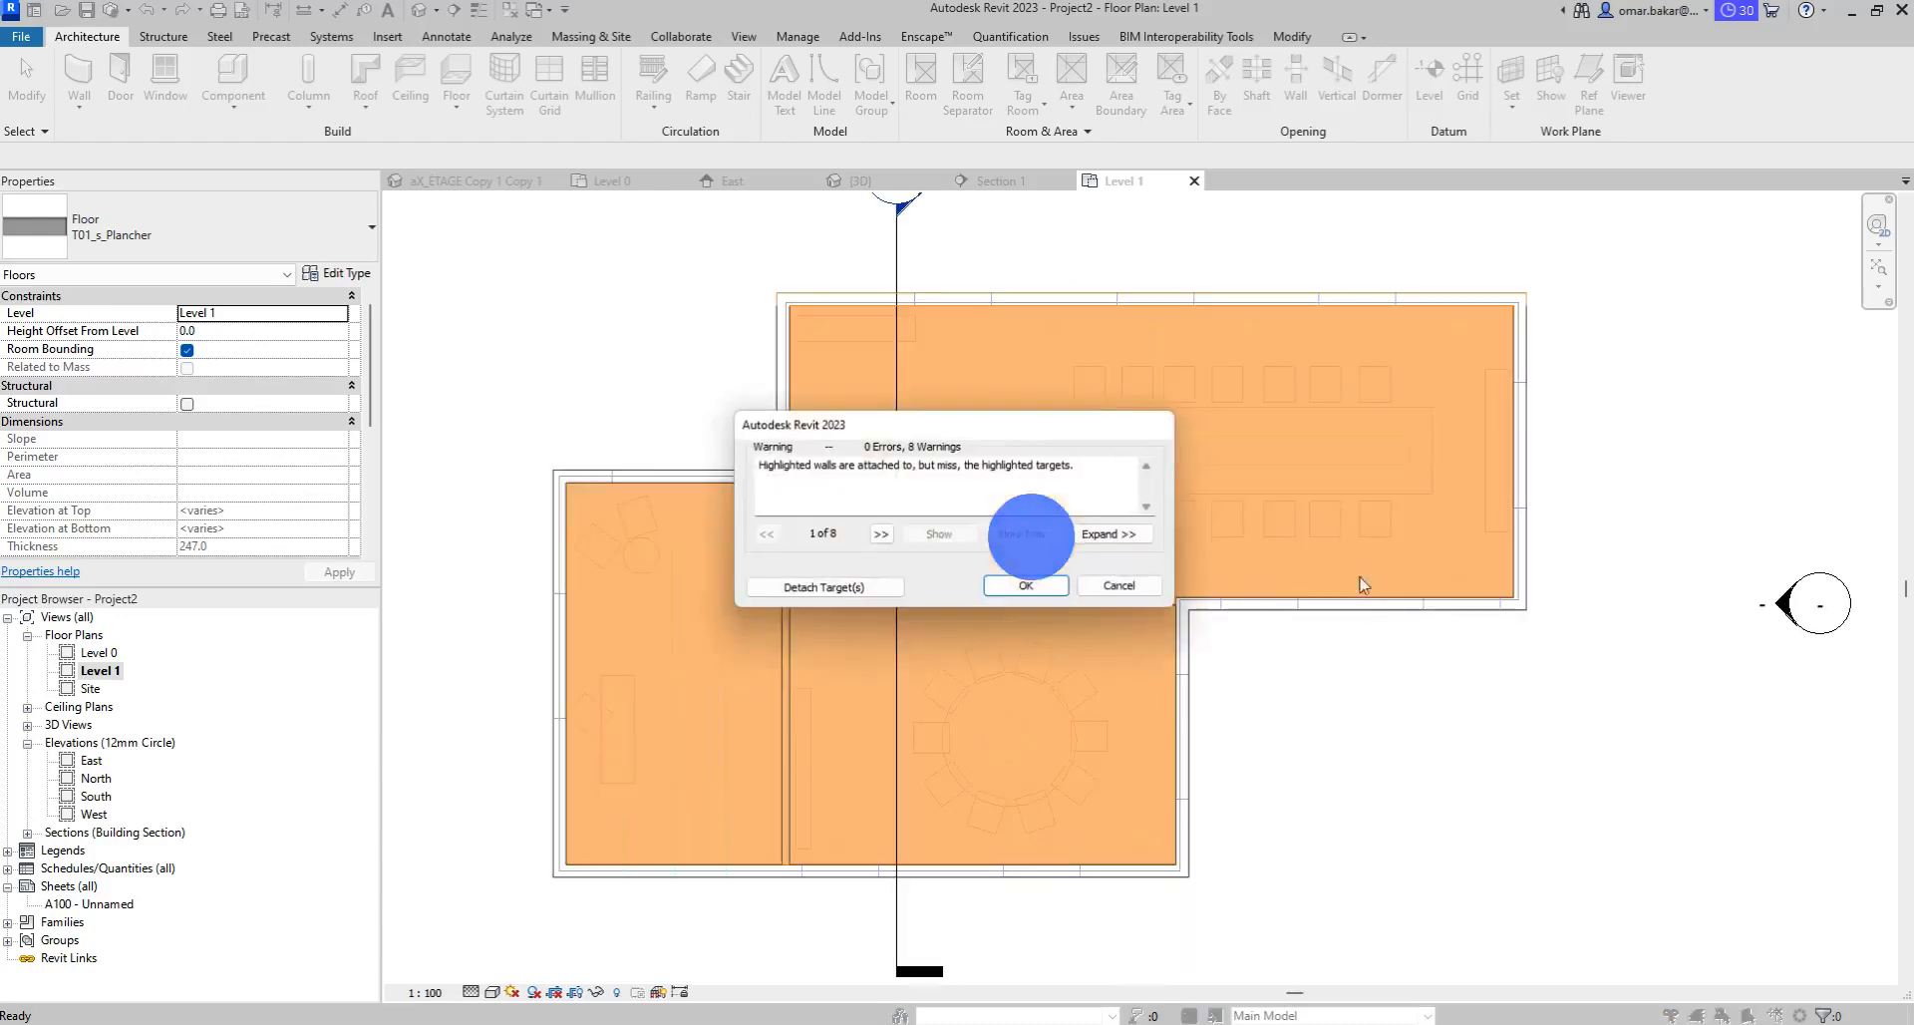
pyautogui.click(1028, 591)
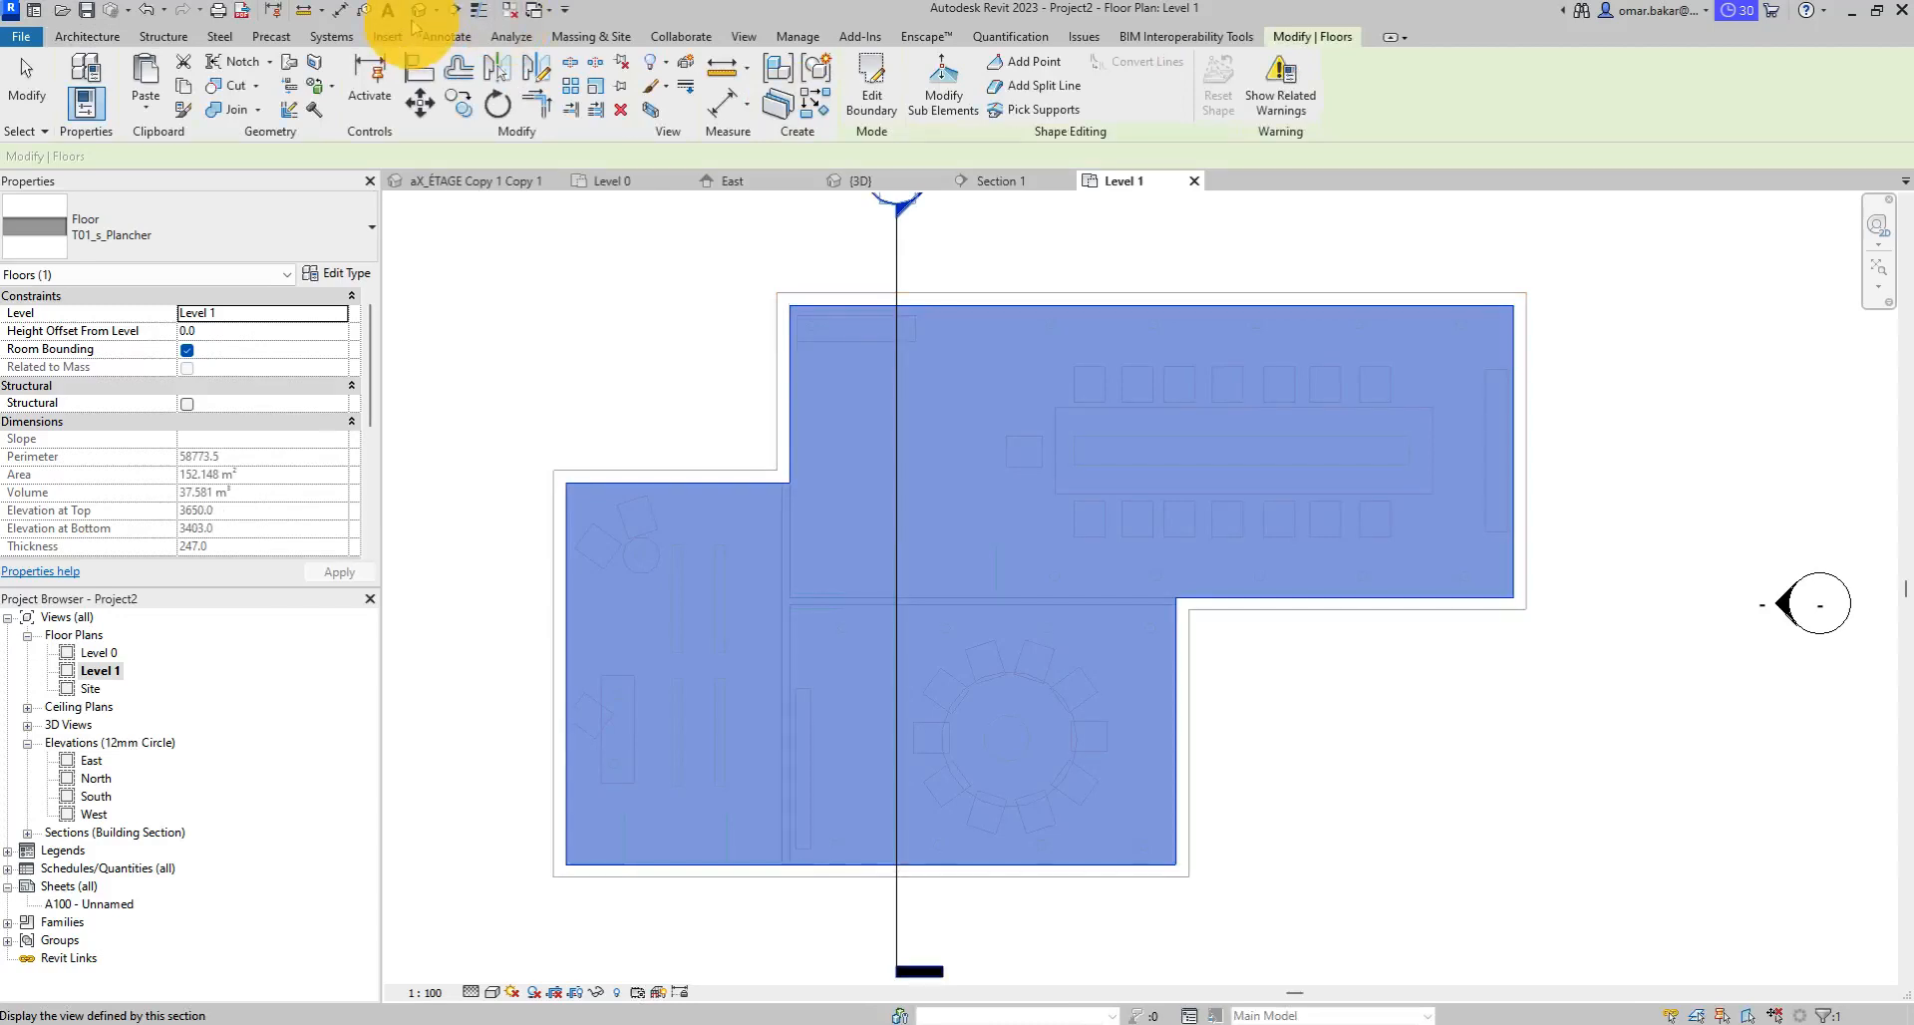
# Examine how the Level 1 floor meets the exterior walls in the 3D view and in Section 1.
pyautogui.click(417, 12)
pyautogui.keyDown('shift'); pyautogui.moveTo(1239, 555); pyautogui.dragTo(892, 331, button='middle'); pyautogui.keyUp('shift')
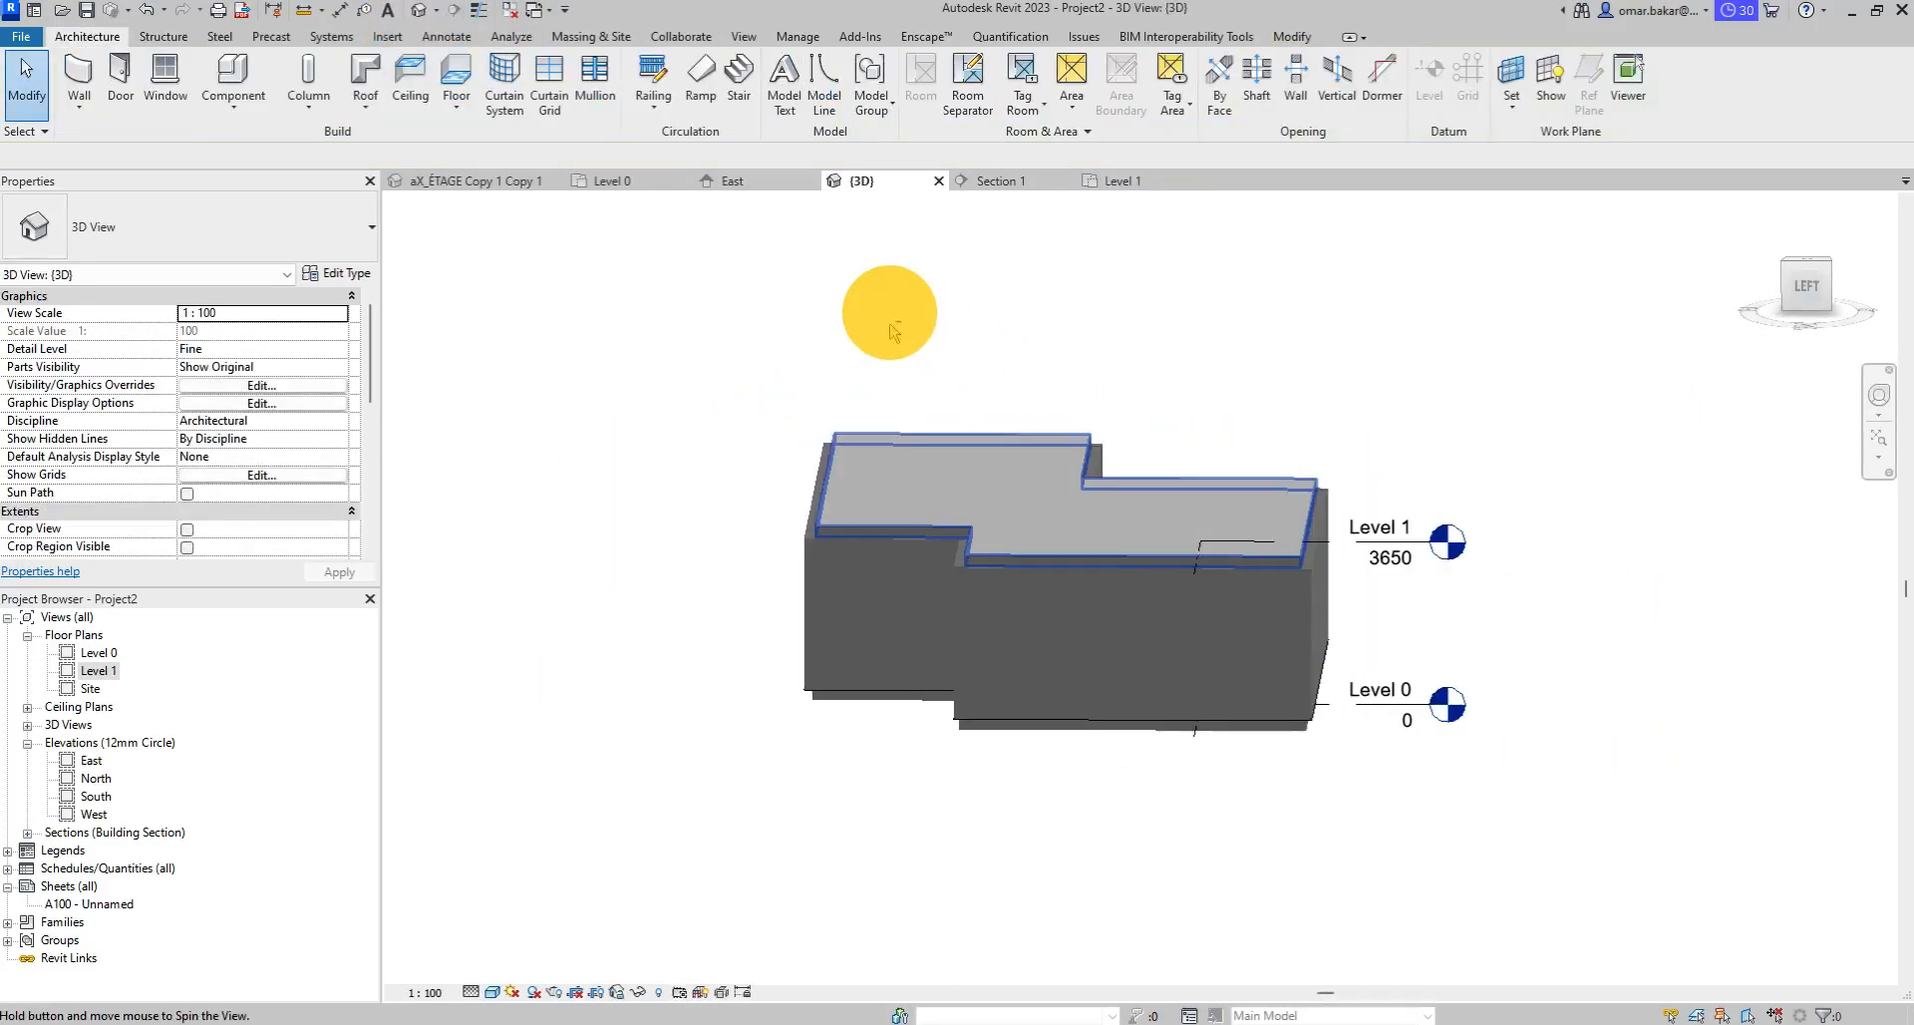
pyautogui.scroll(5, 842, 548)
pyautogui.moveTo(812, 563); pyautogui.dragTo(1059, 534, button='middle')
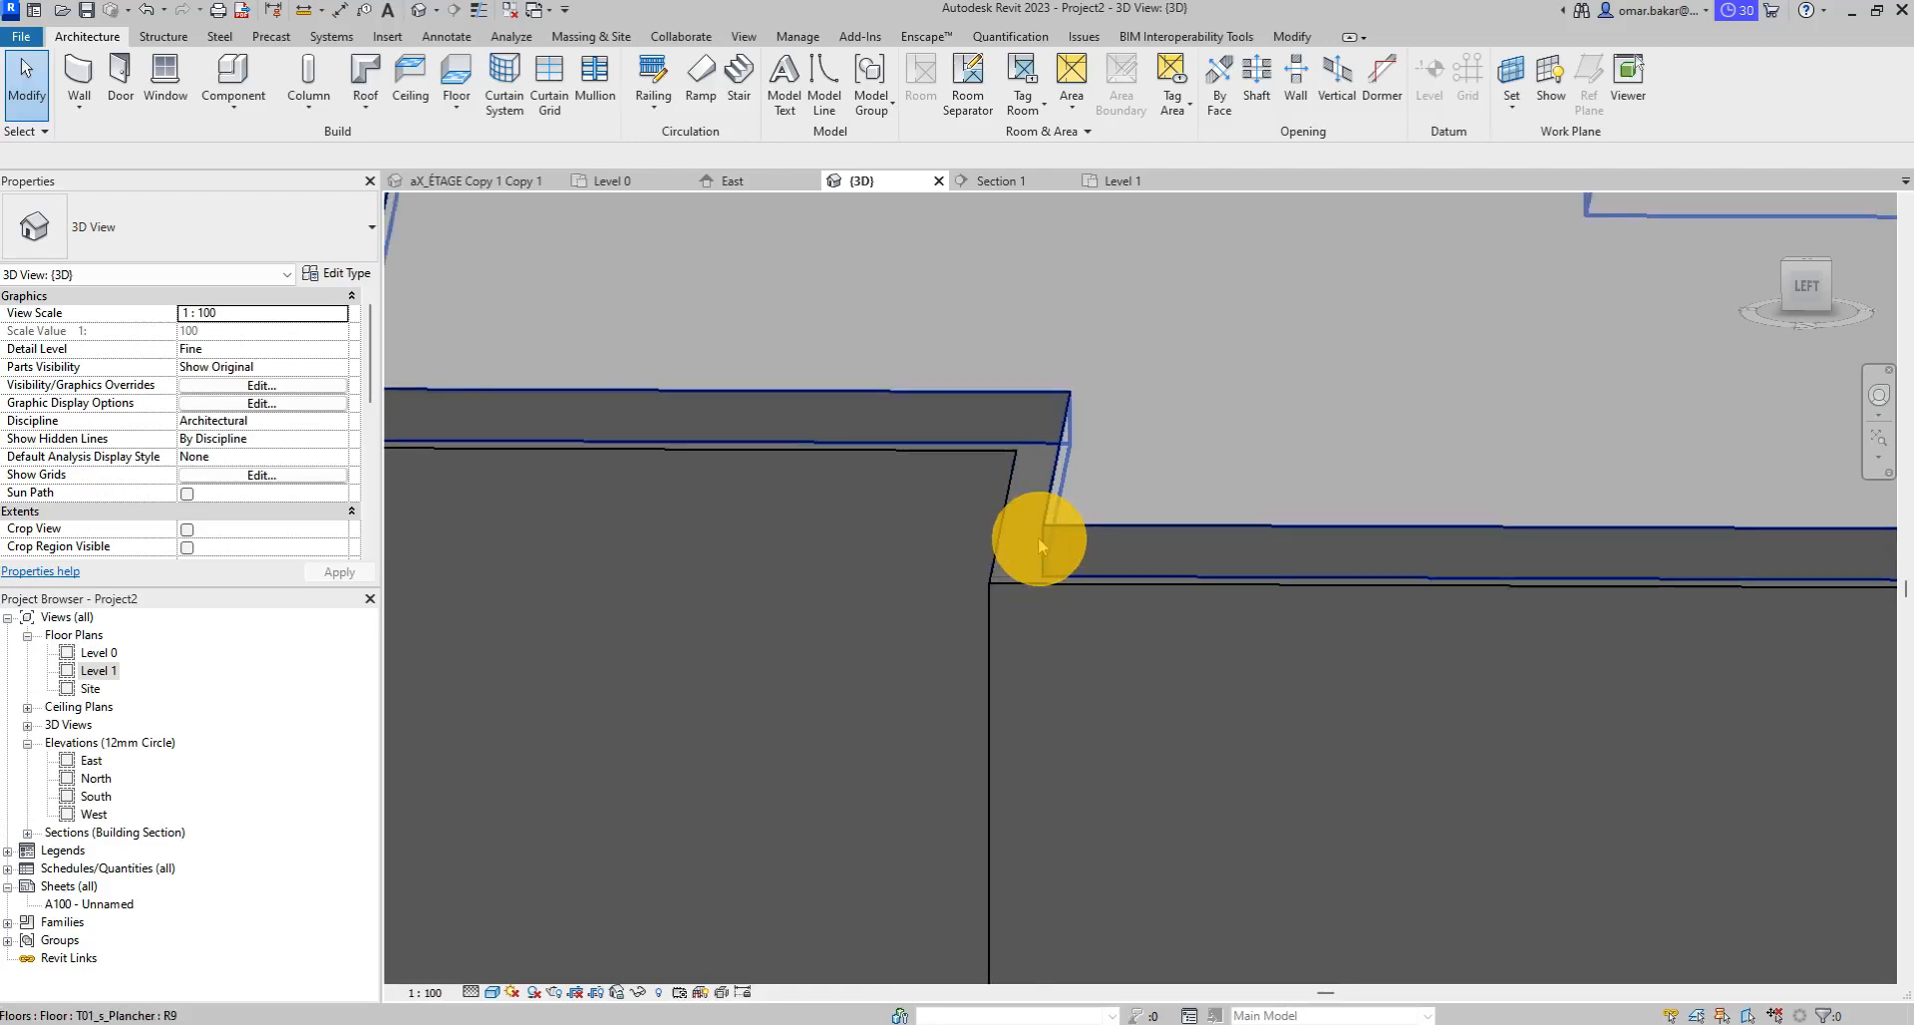
pyautogui.keyDown('shift'); pyautogui.moveTo(1068, 578); pyautogui.dragTo(1121, 578, button='middle'); pyautogui.keyUp('shift')
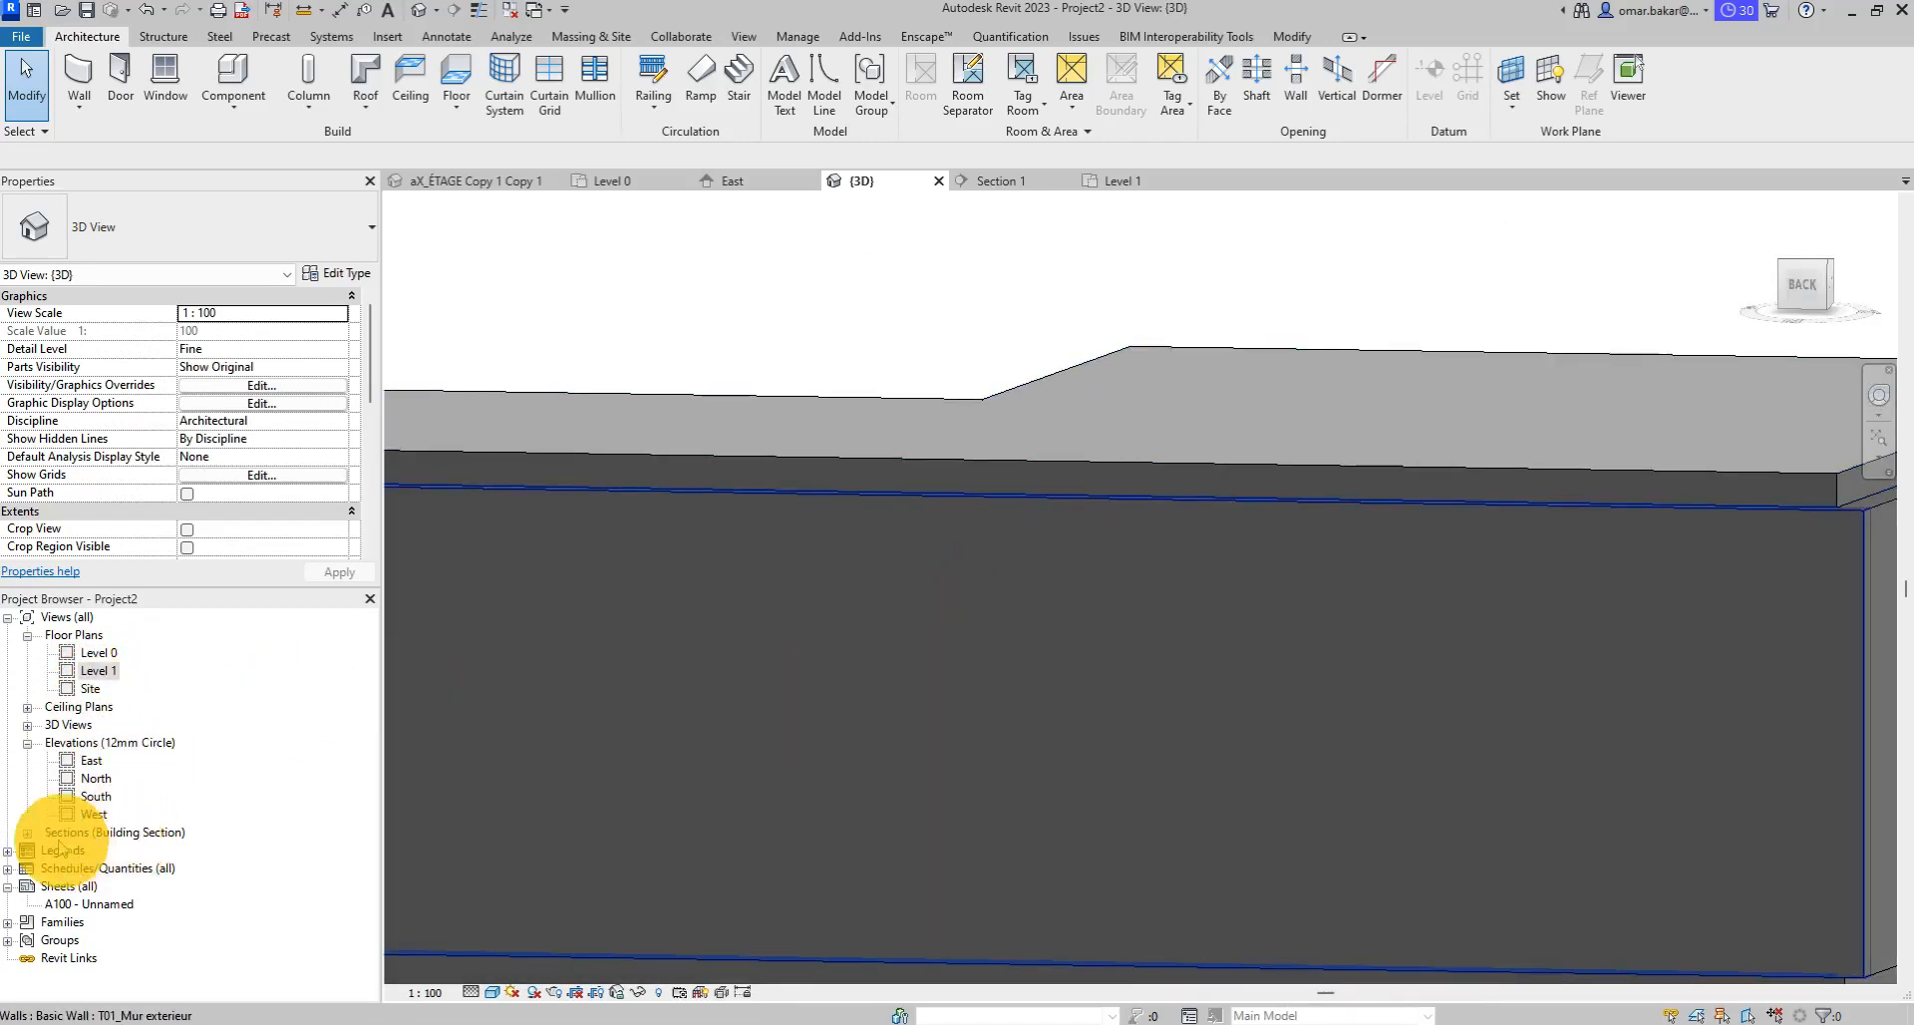
pyautogui.click(27, 832)
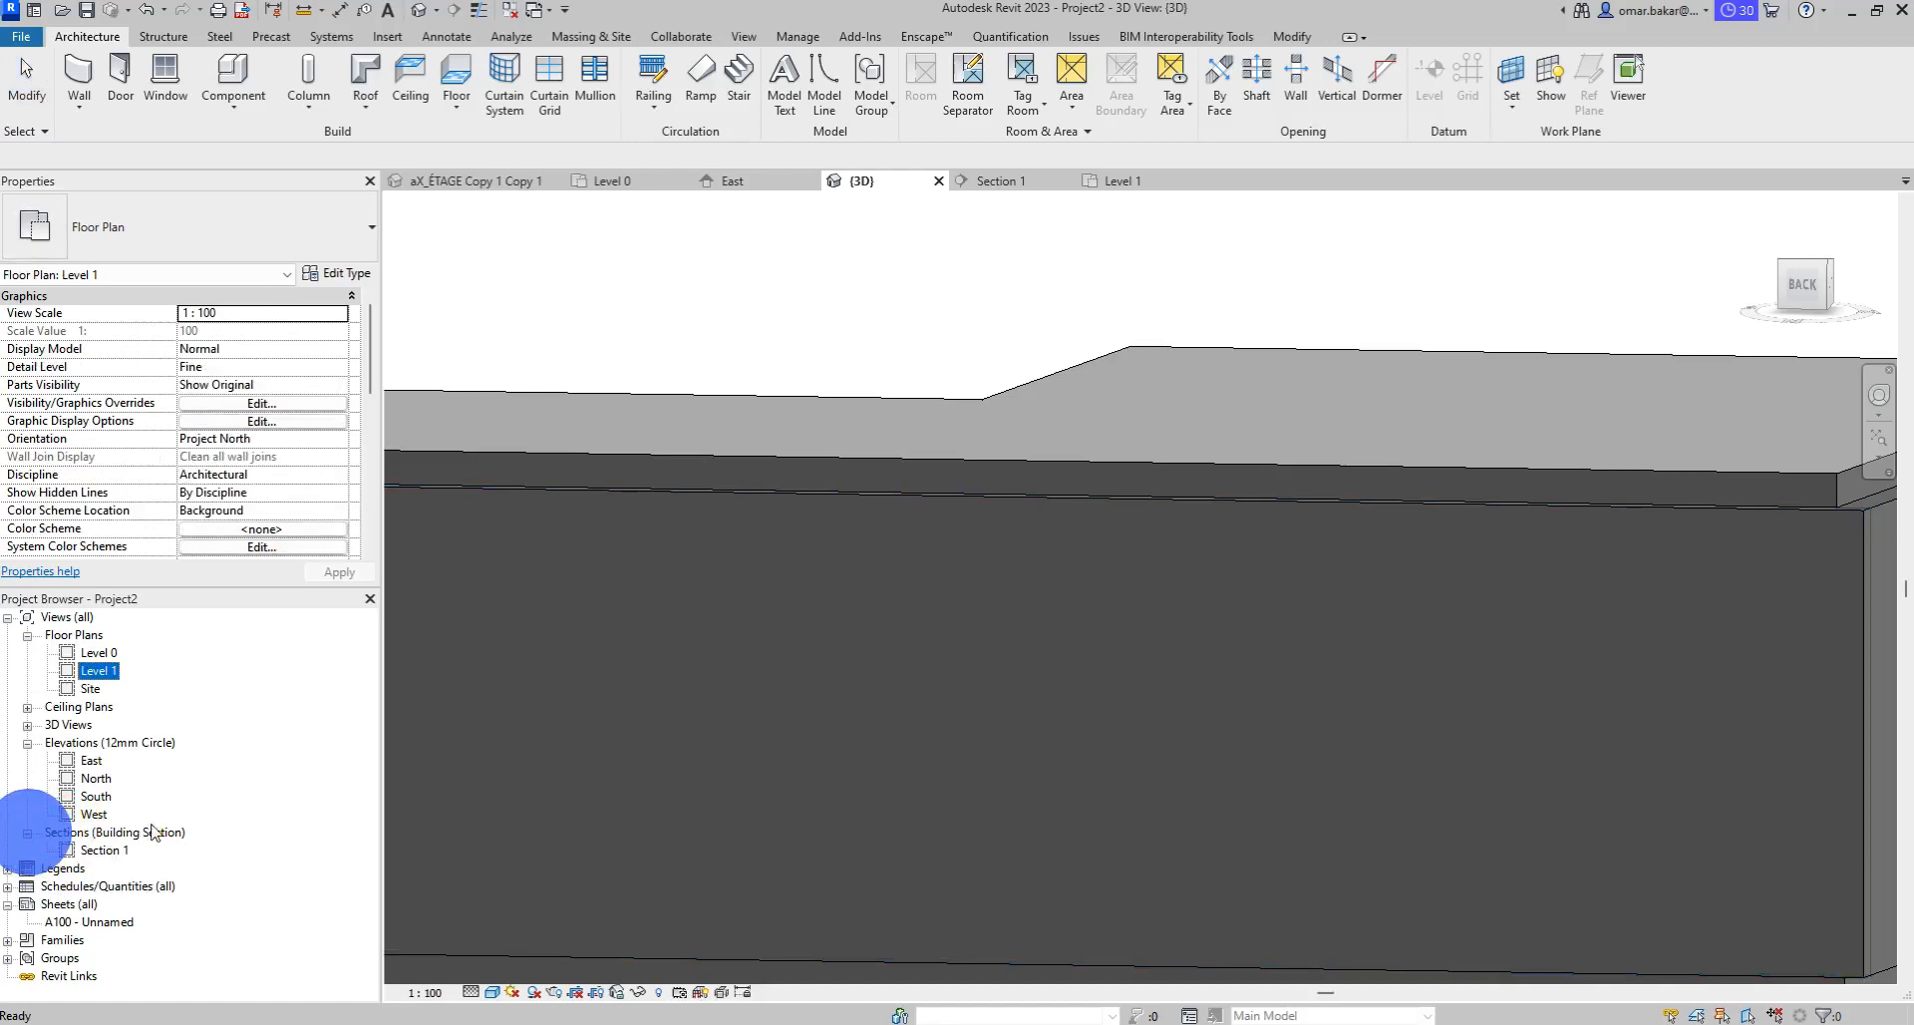
pyautogui.doubleClick(99, 850)
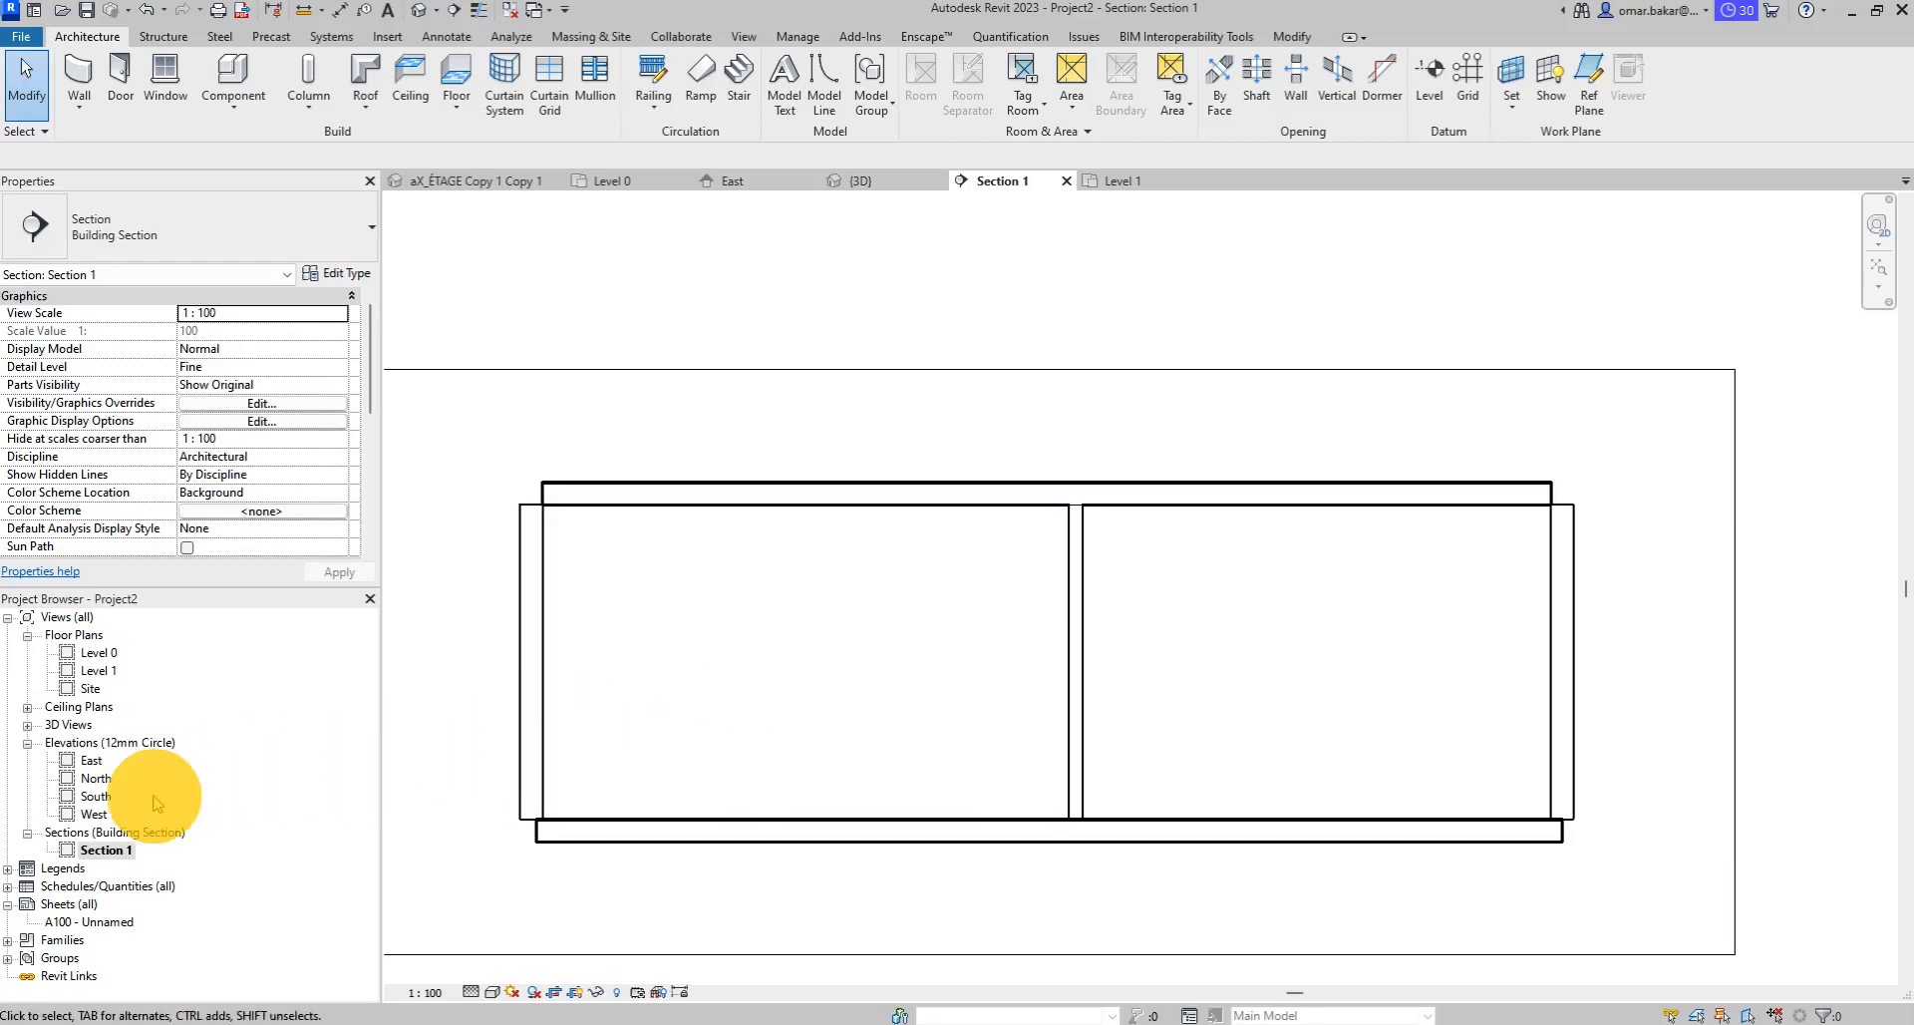
# Start a new floor on Level 0 and duplicate the T01_s_Plancher floor type as T01_f_Reception.
pyautogui.doubleClick(100, 653)
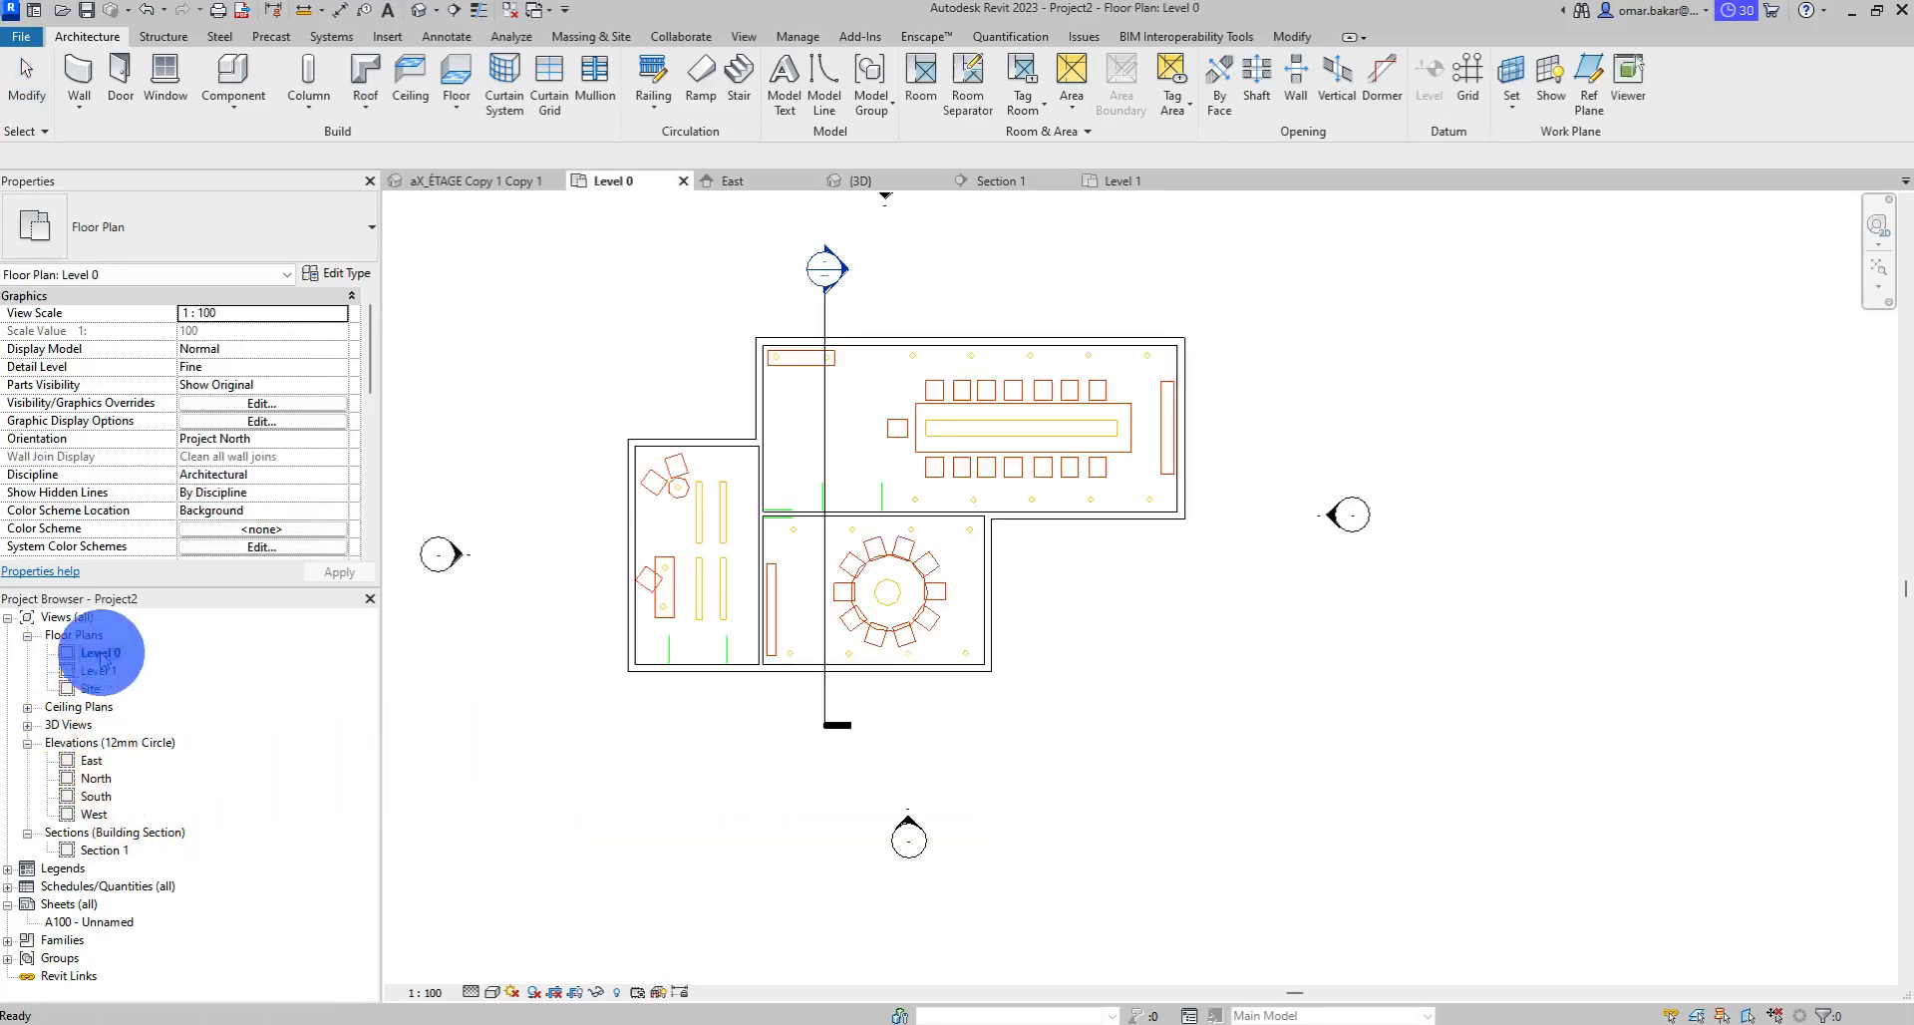
pyautogui.scroll(3, 852, 397)
pyautogui.moveTo(852, 389); pyautogui.dragTo(798, 446, button='middle')
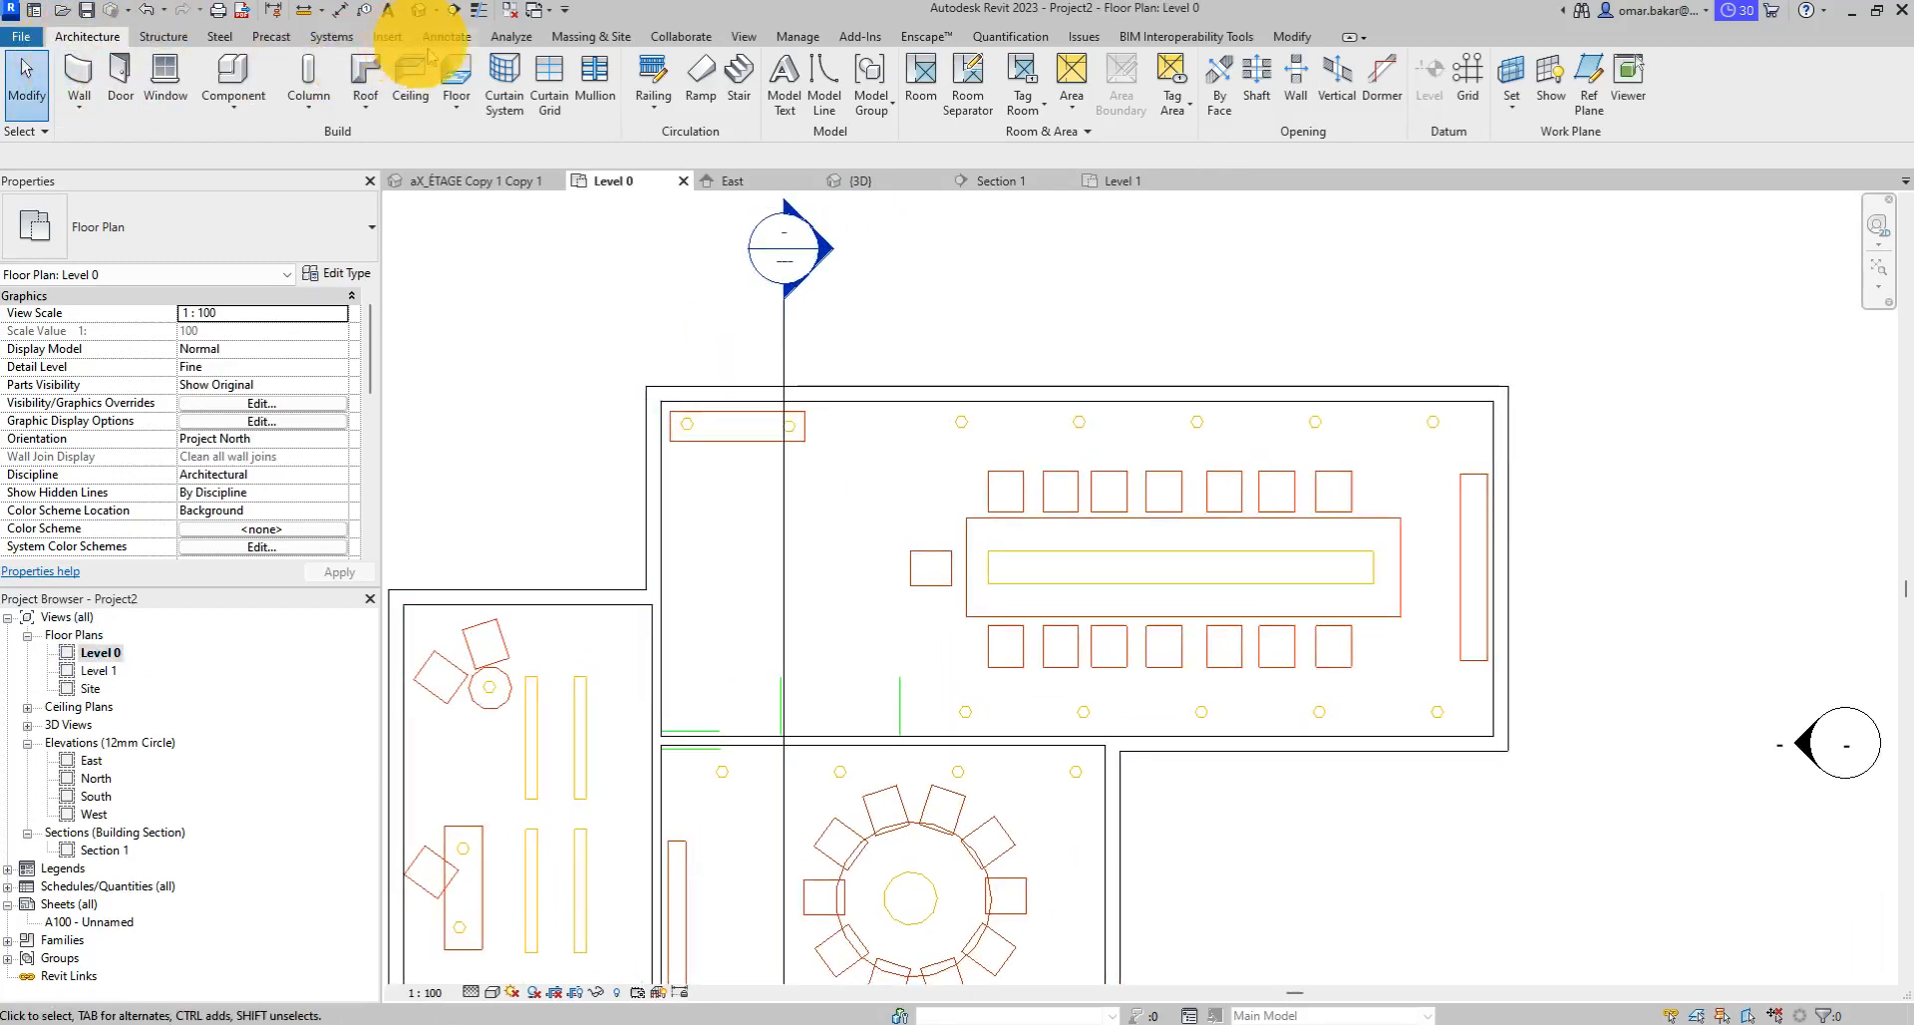
pyautogui.click(458, 75)
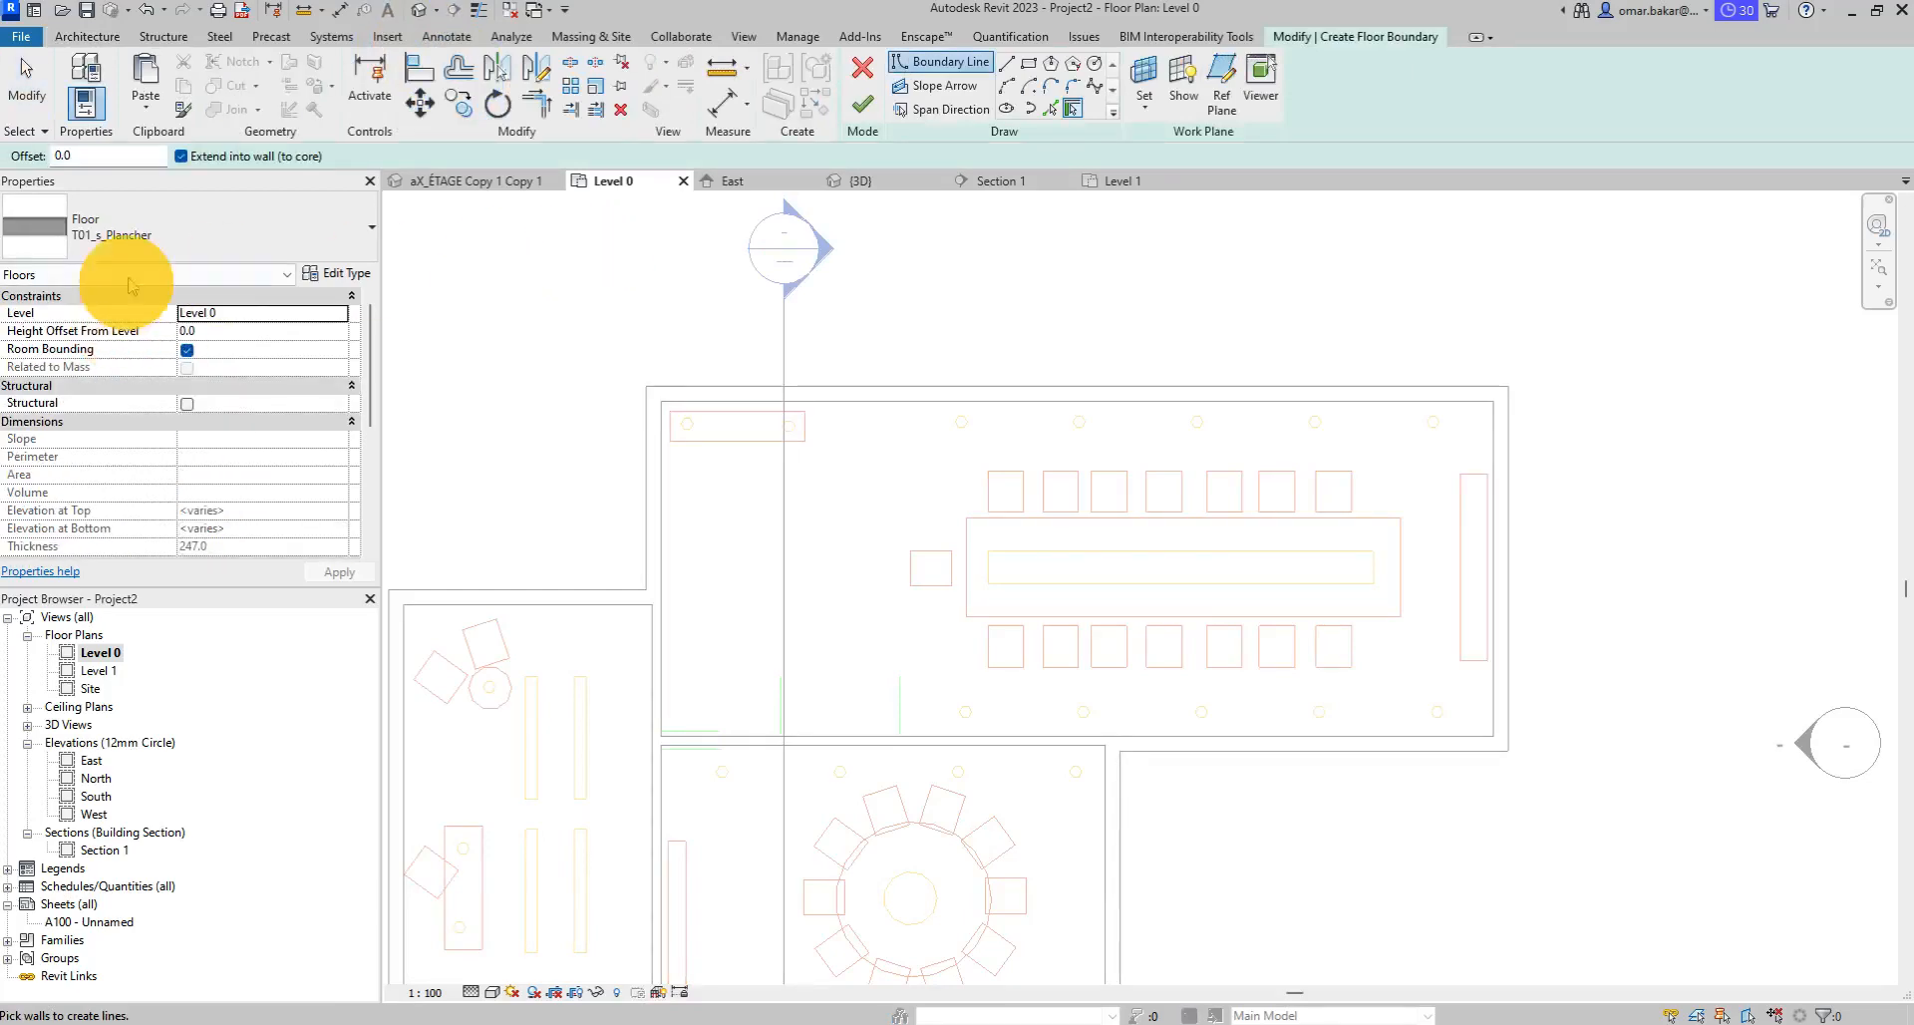
pyautogui.click(339, 274)
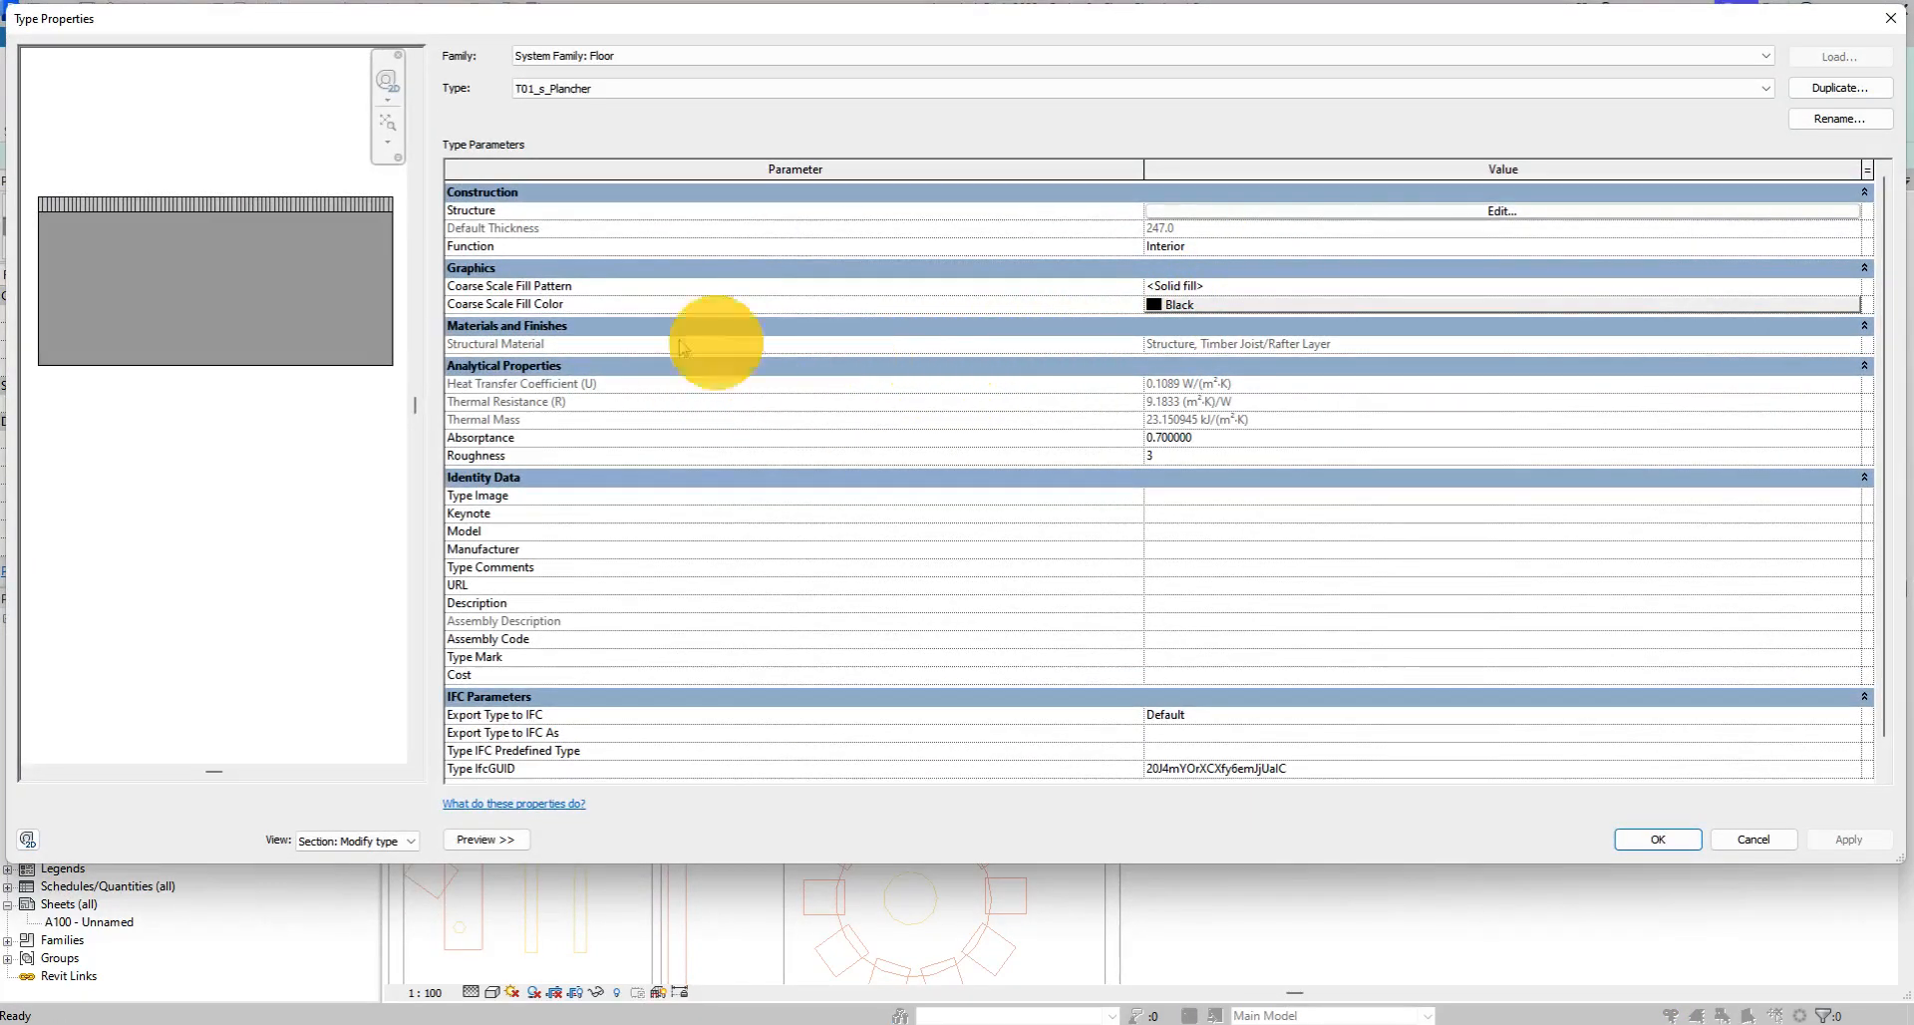
pyautogui.click(1840, 88)
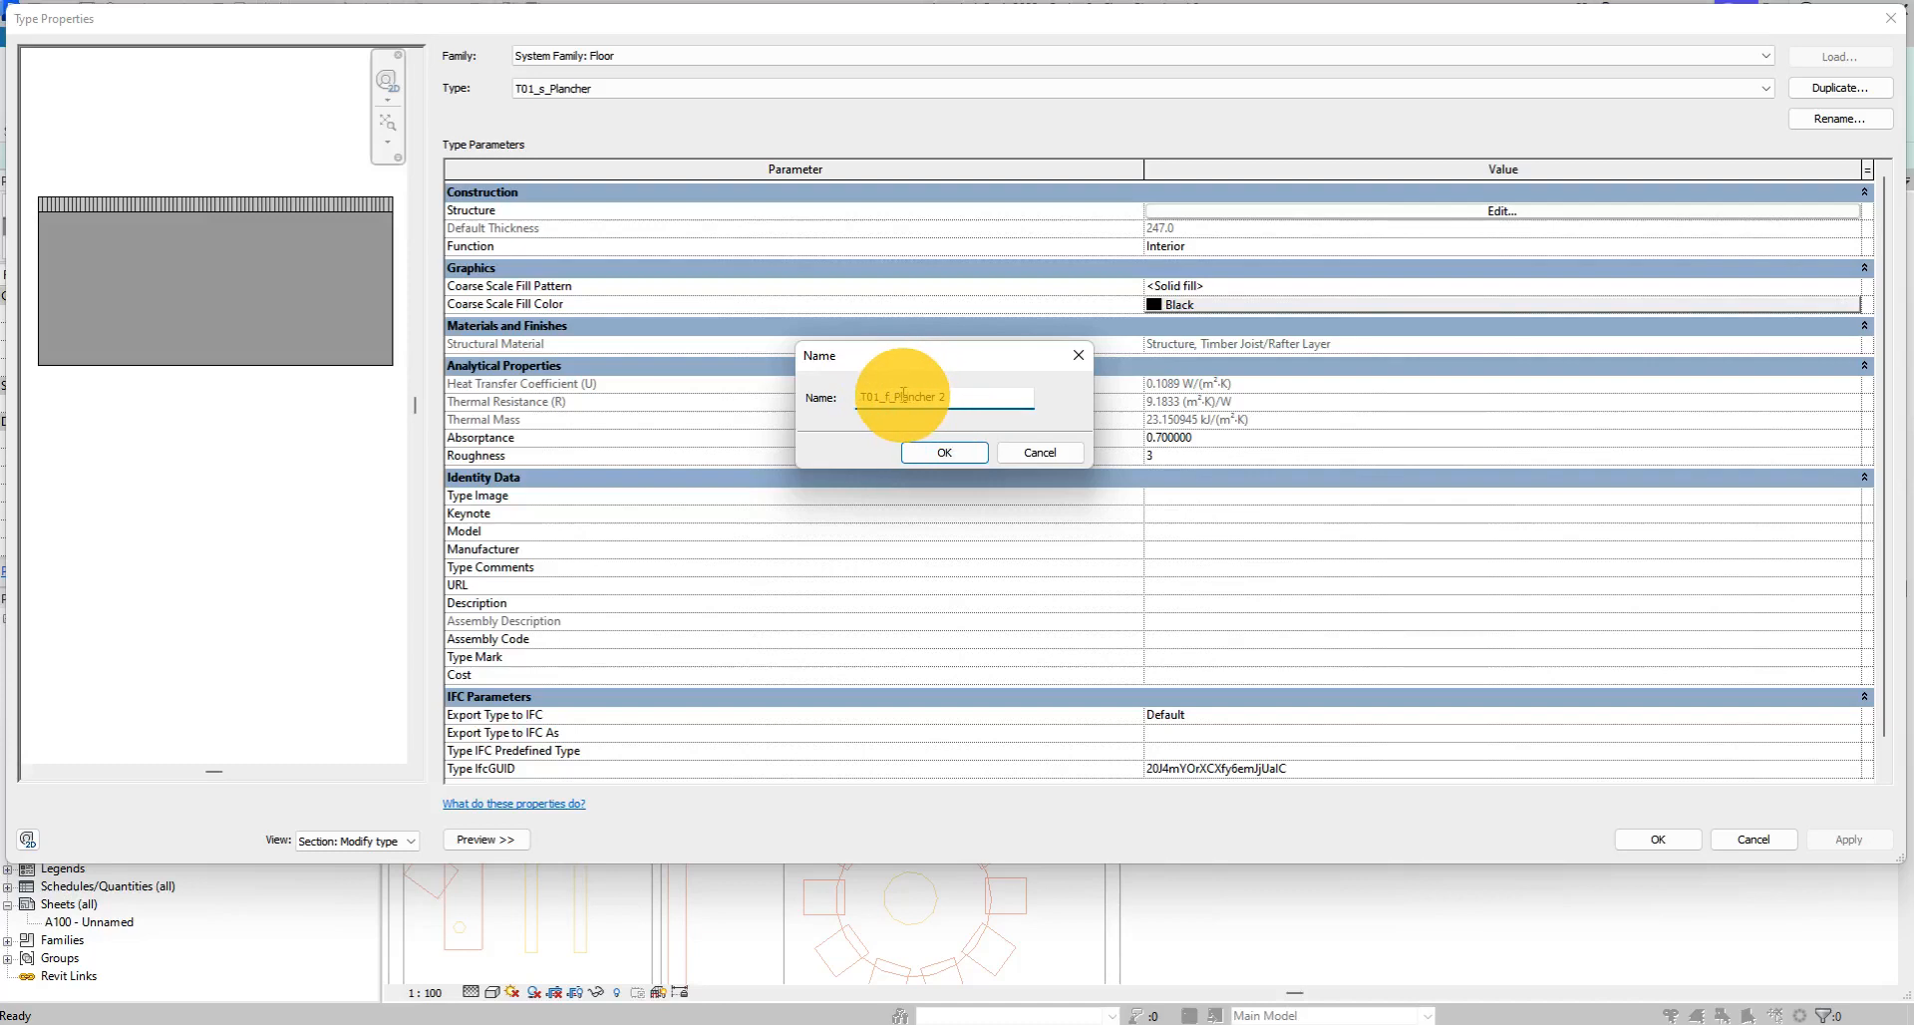
pyautogui.moveTo(896, 395); pyautogui.dragTo(1016, 400)
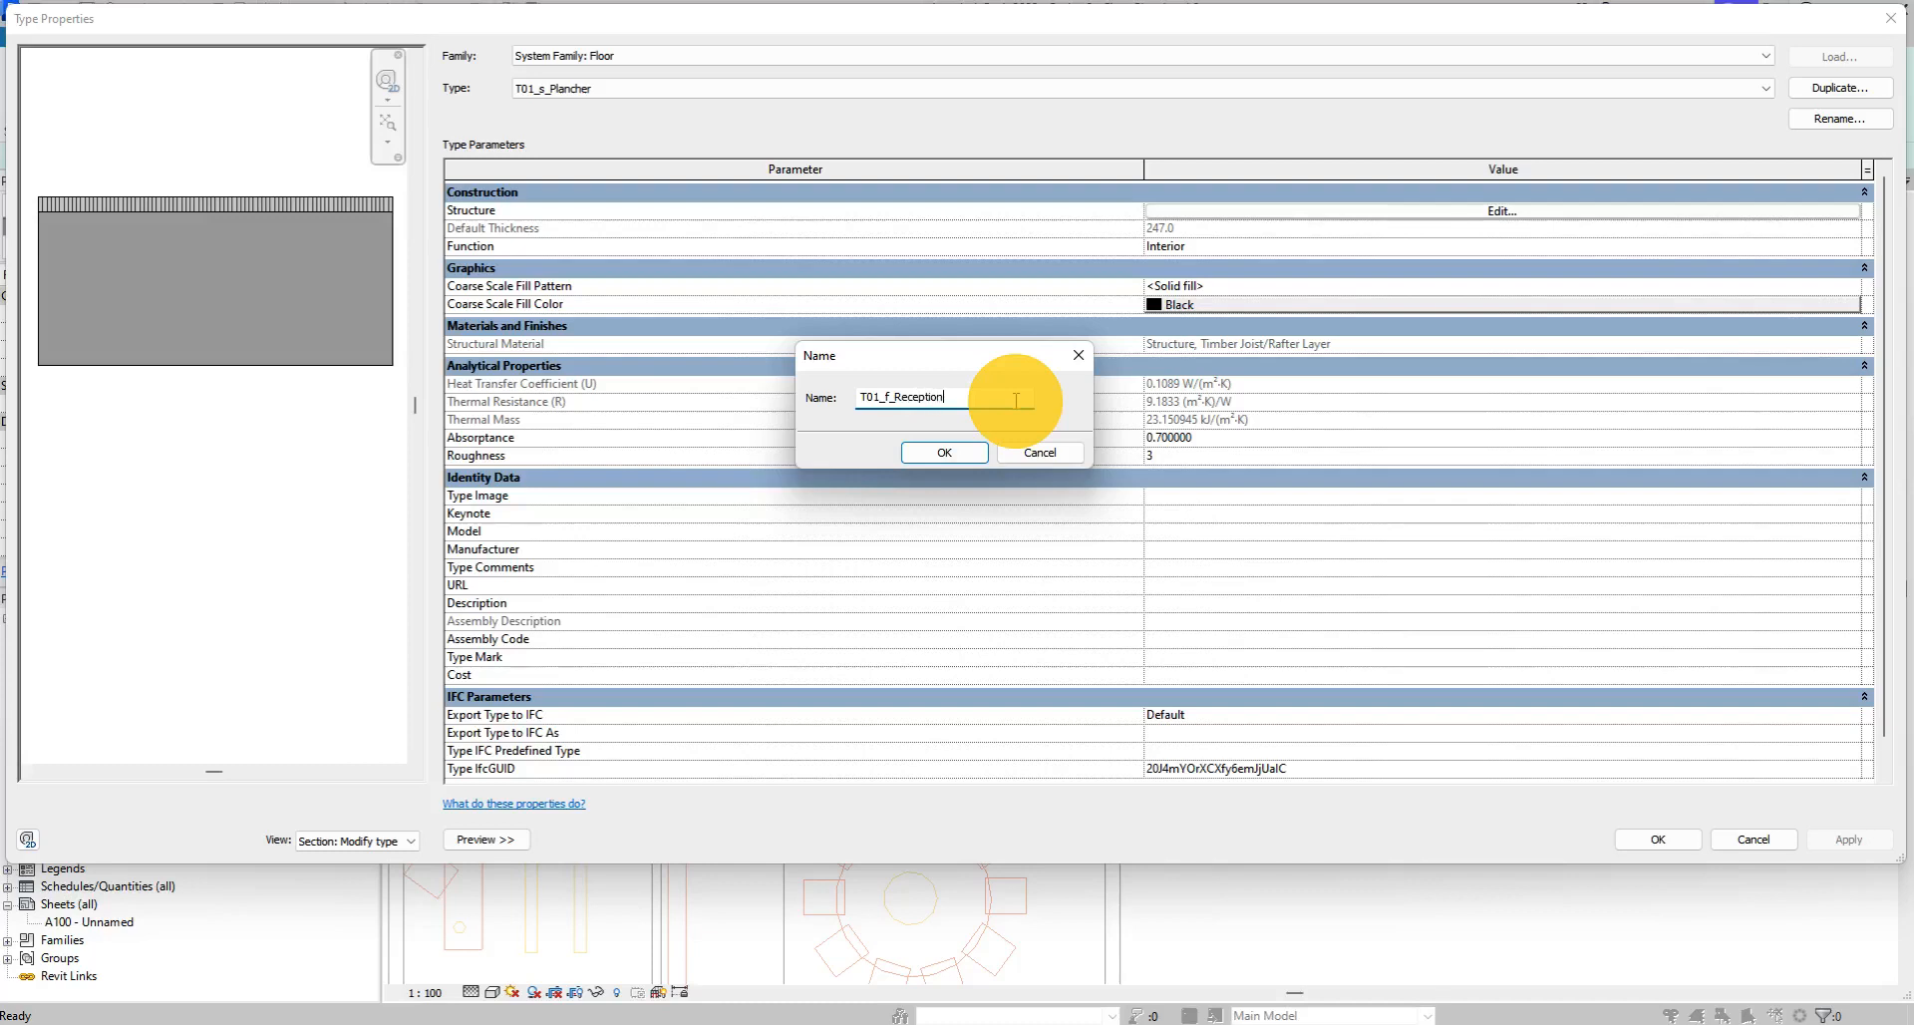
pyautogui.click(965, 457)
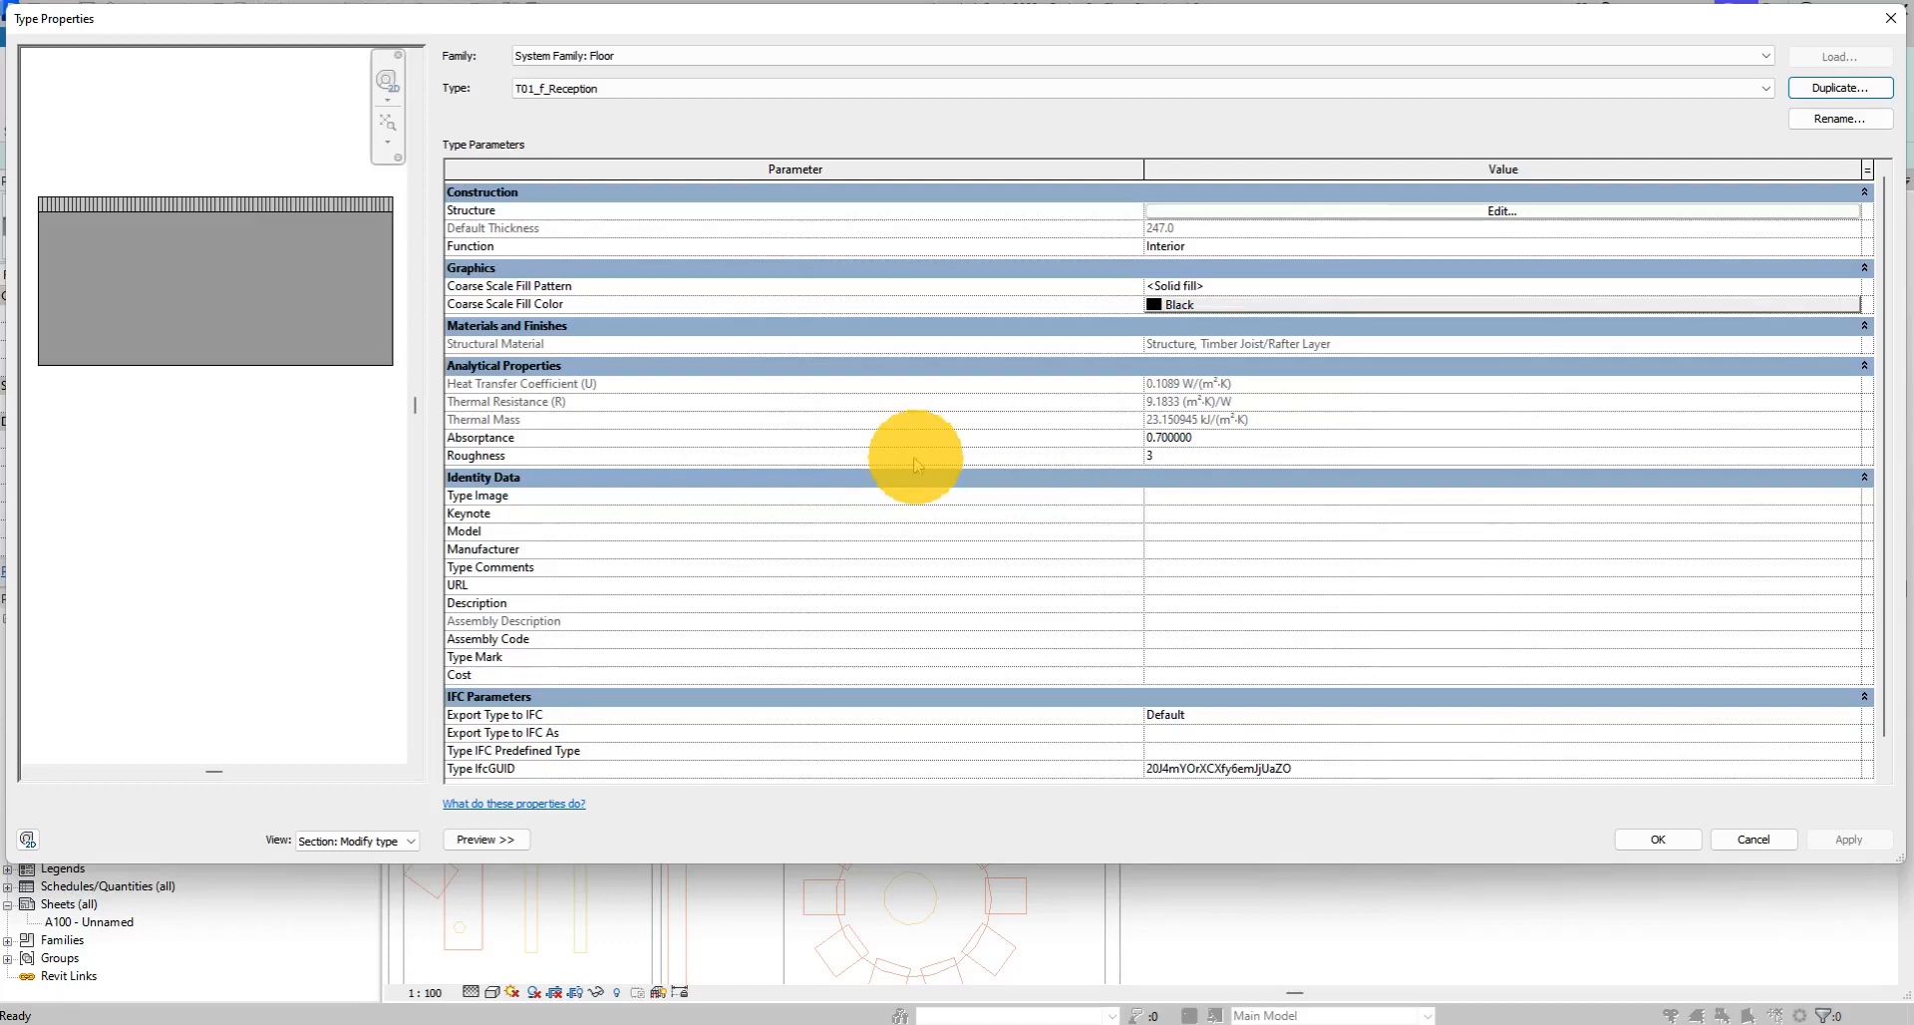
pyautogui.moveTo(890, 466)
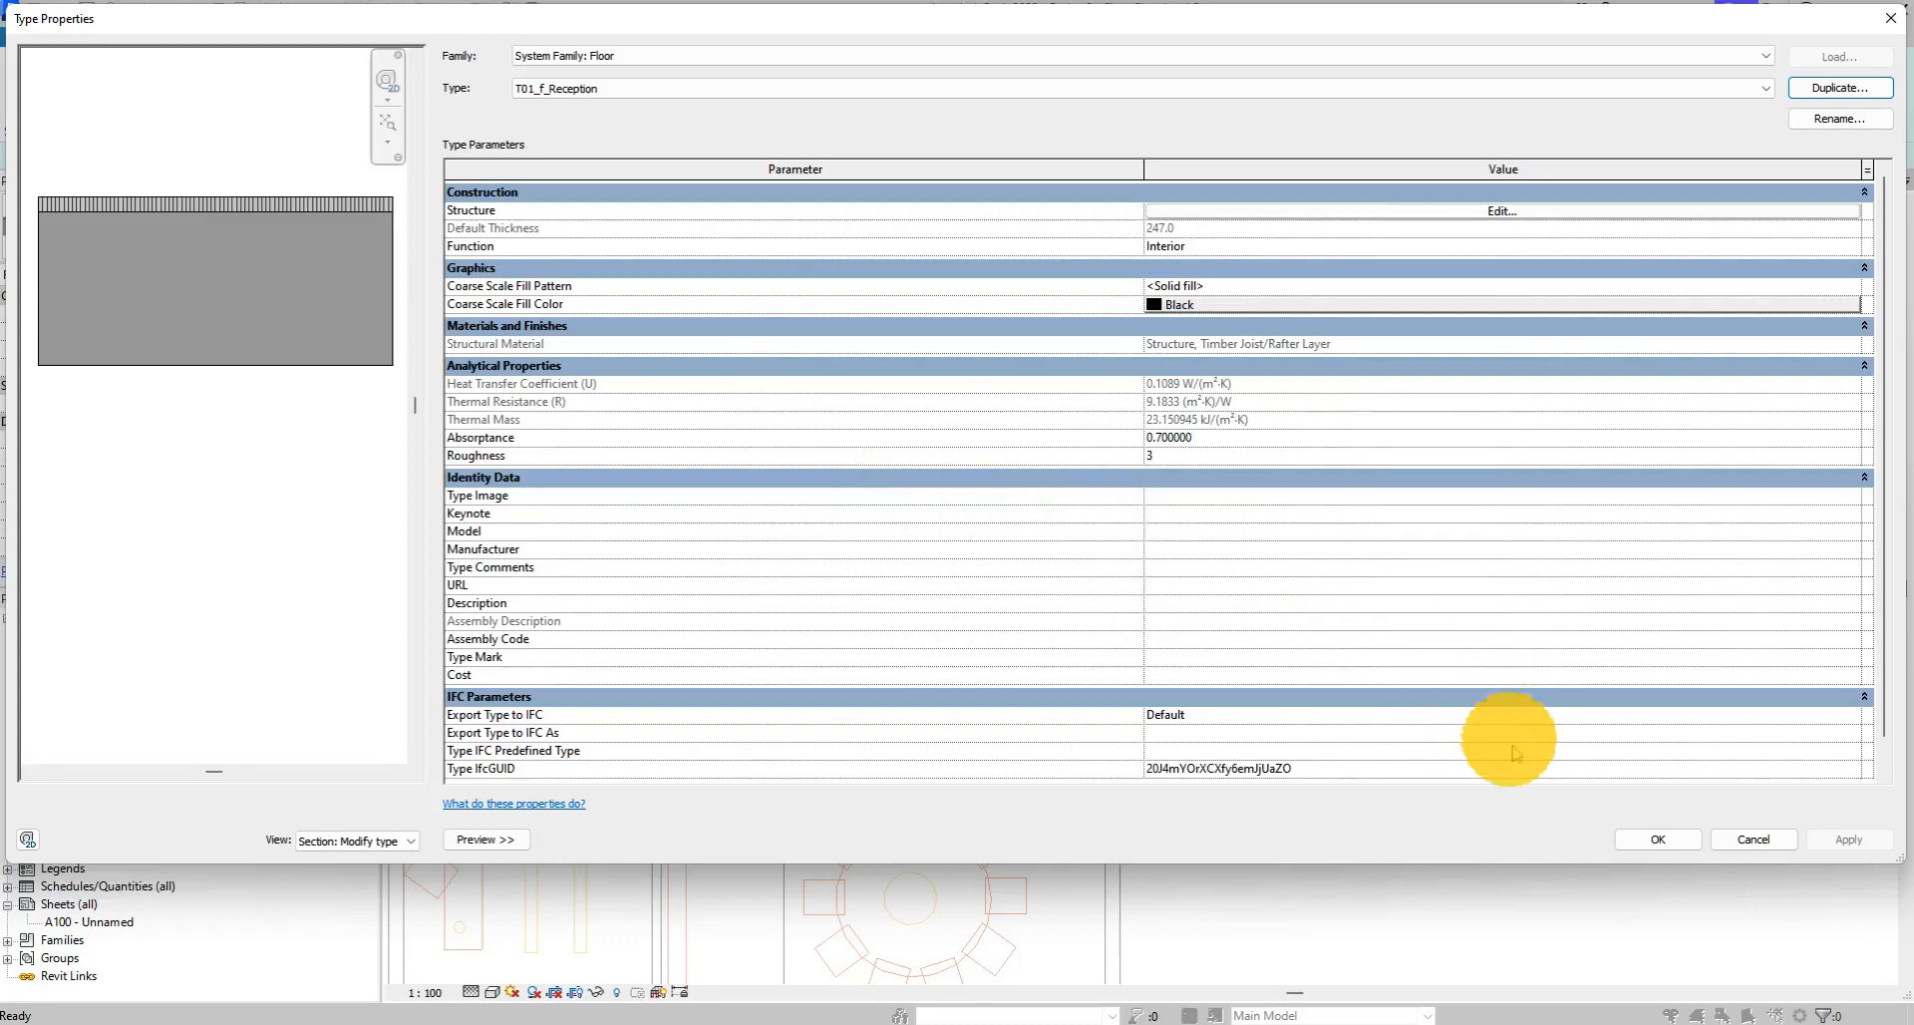
# Edit the T01_f_Reception layer structure and search for a "cerami" material for the Finish 2 [5] layer.
pyautogui.click(1457, 212)
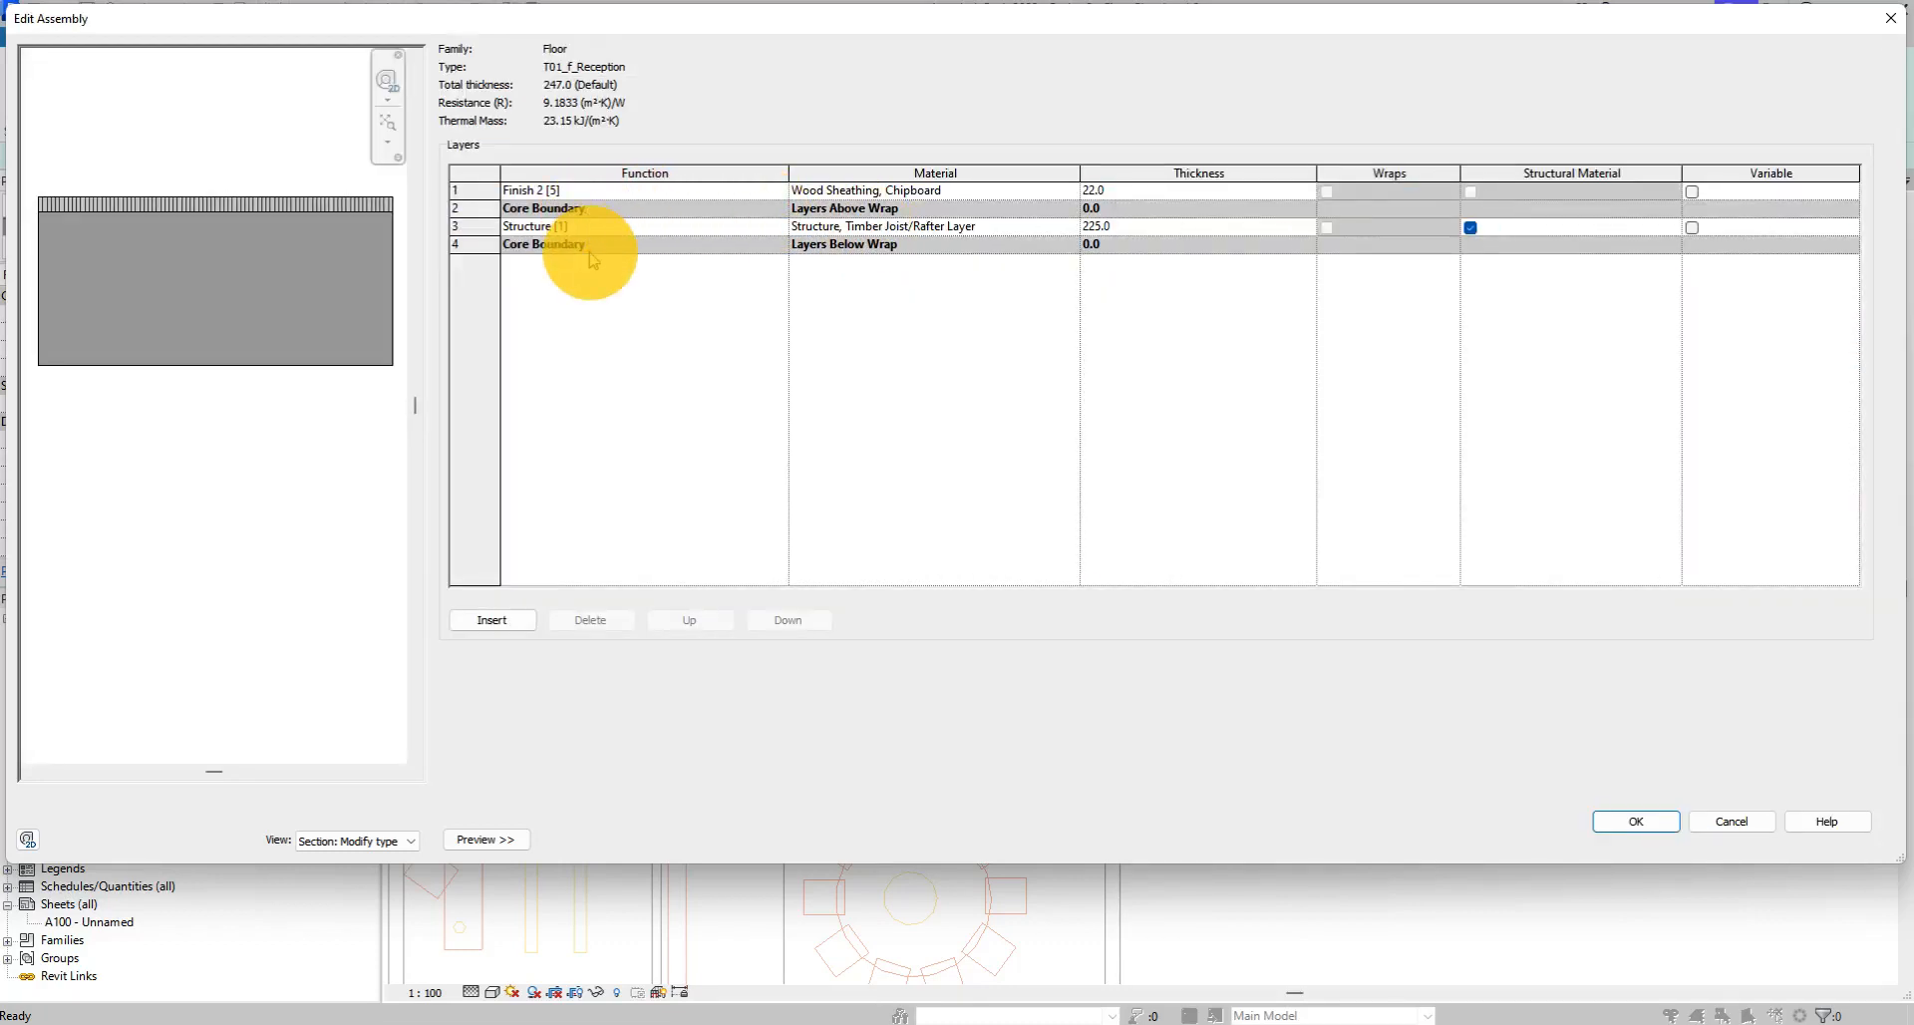
pyautogui.click(551, 190)
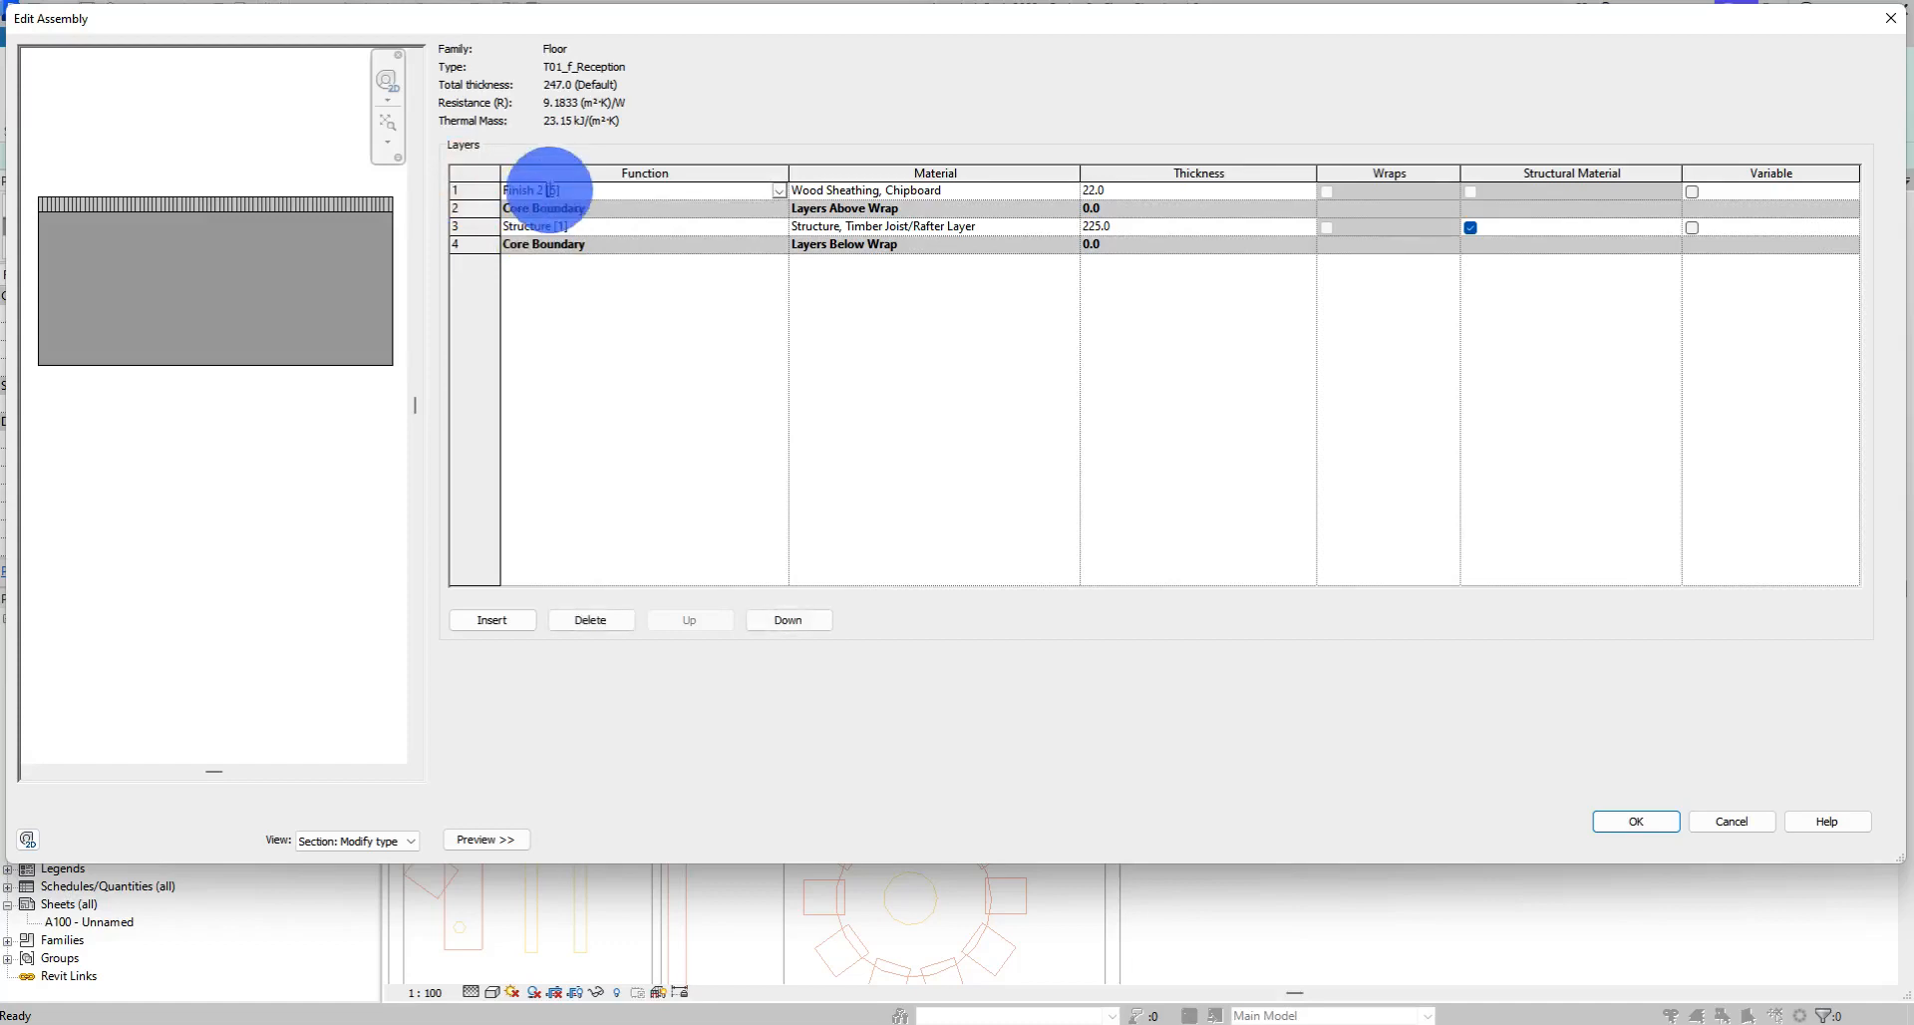
pyautogui.click(1027, 200)
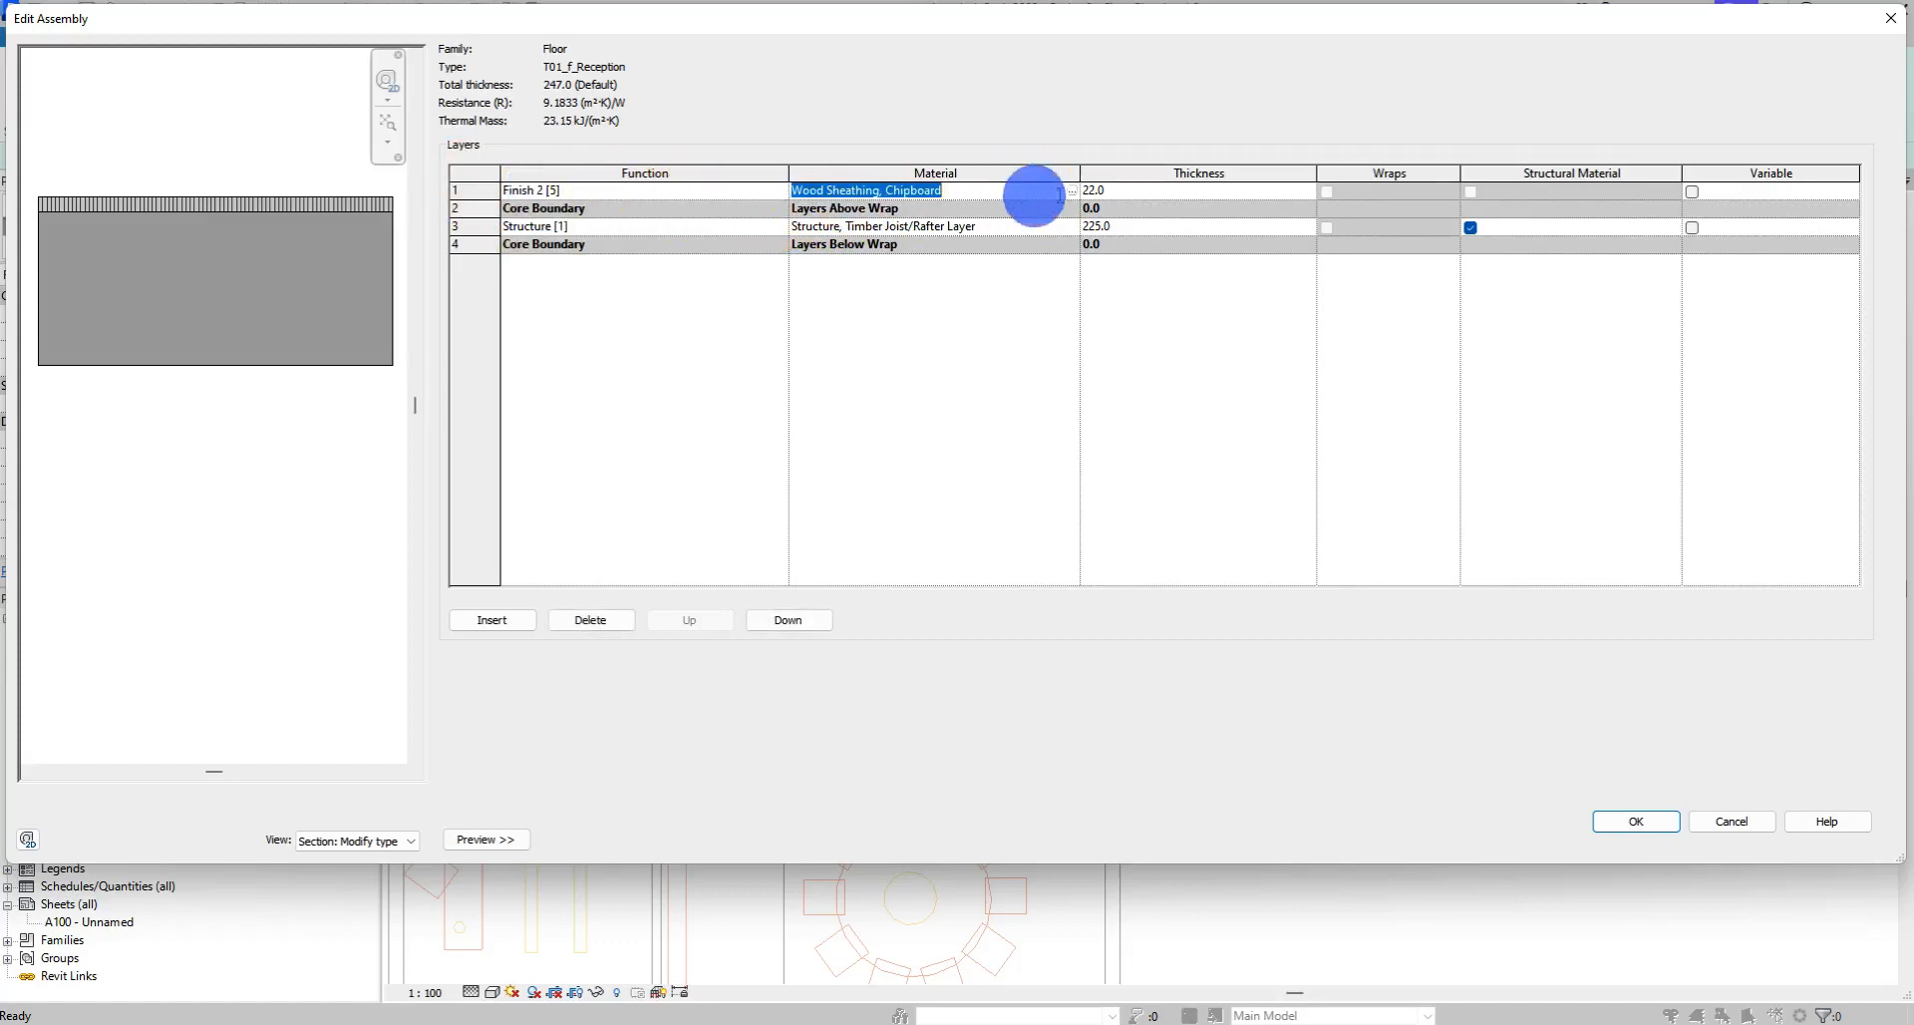
pyautogui.click(1071, 190)
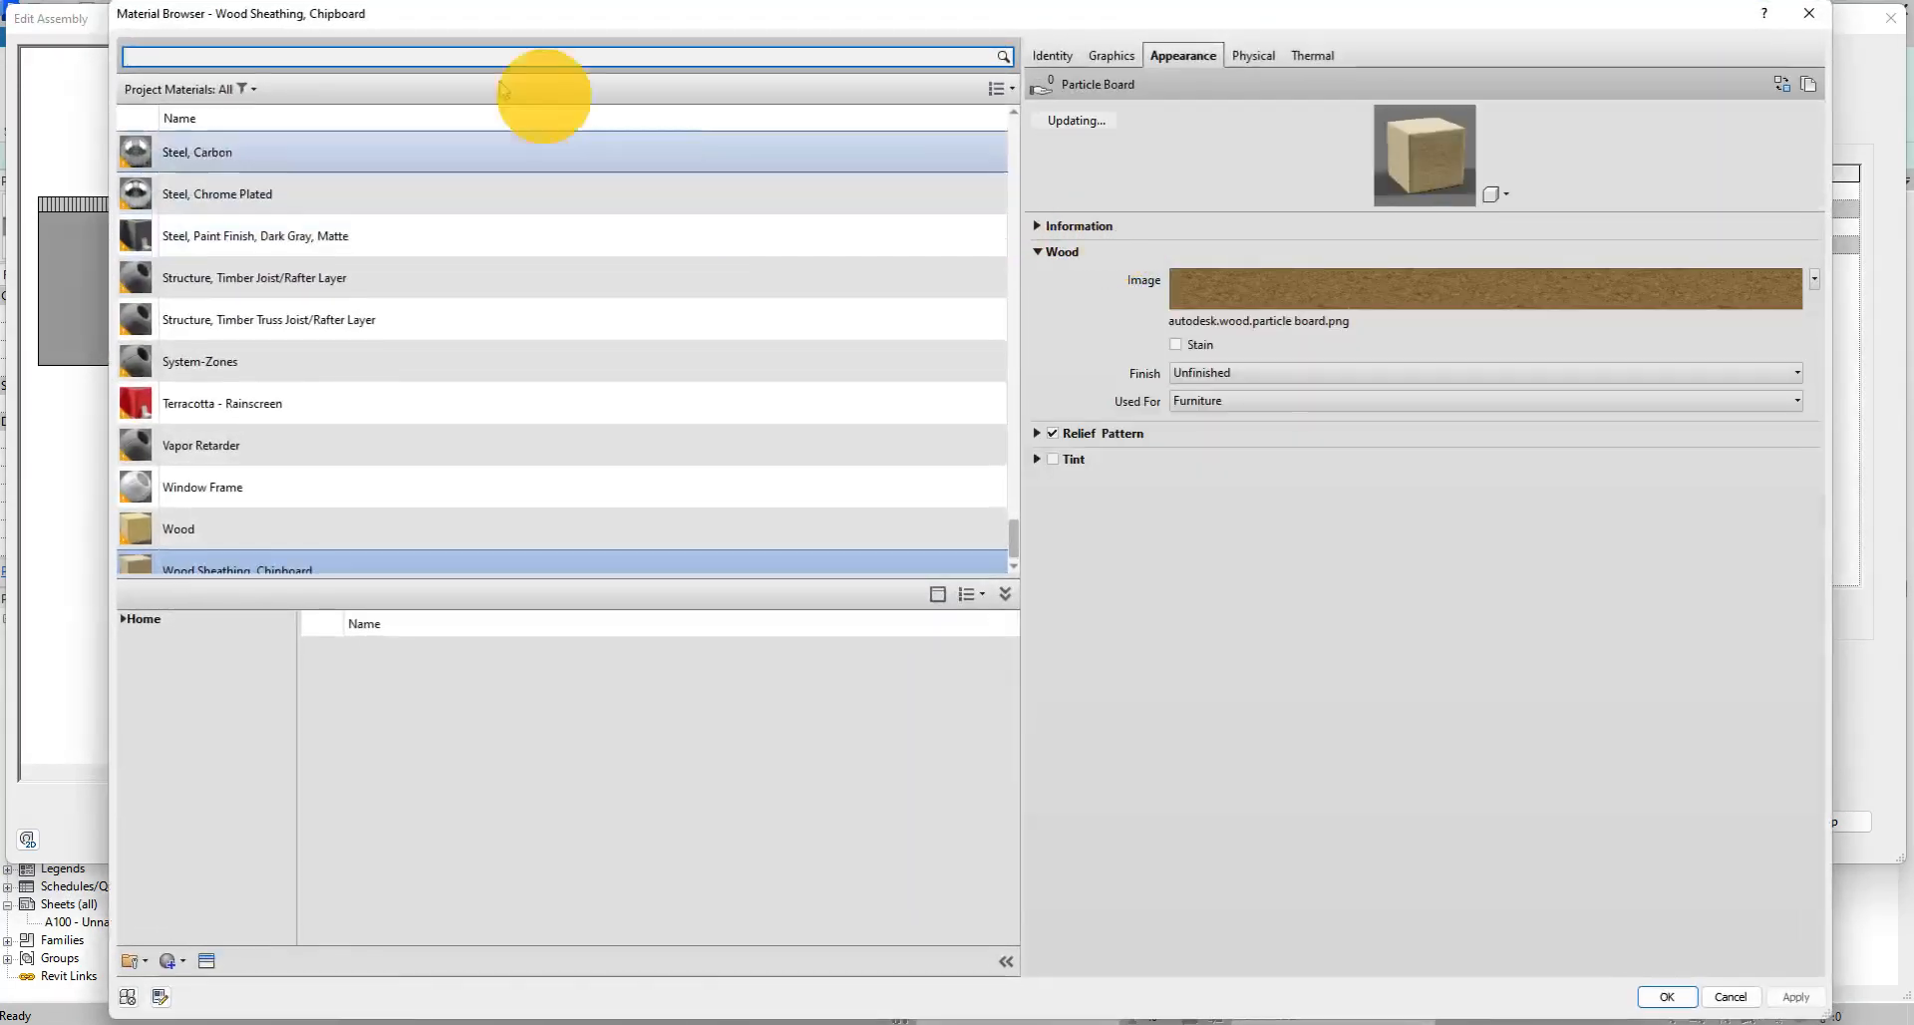
pyautogui.click(250, 51)
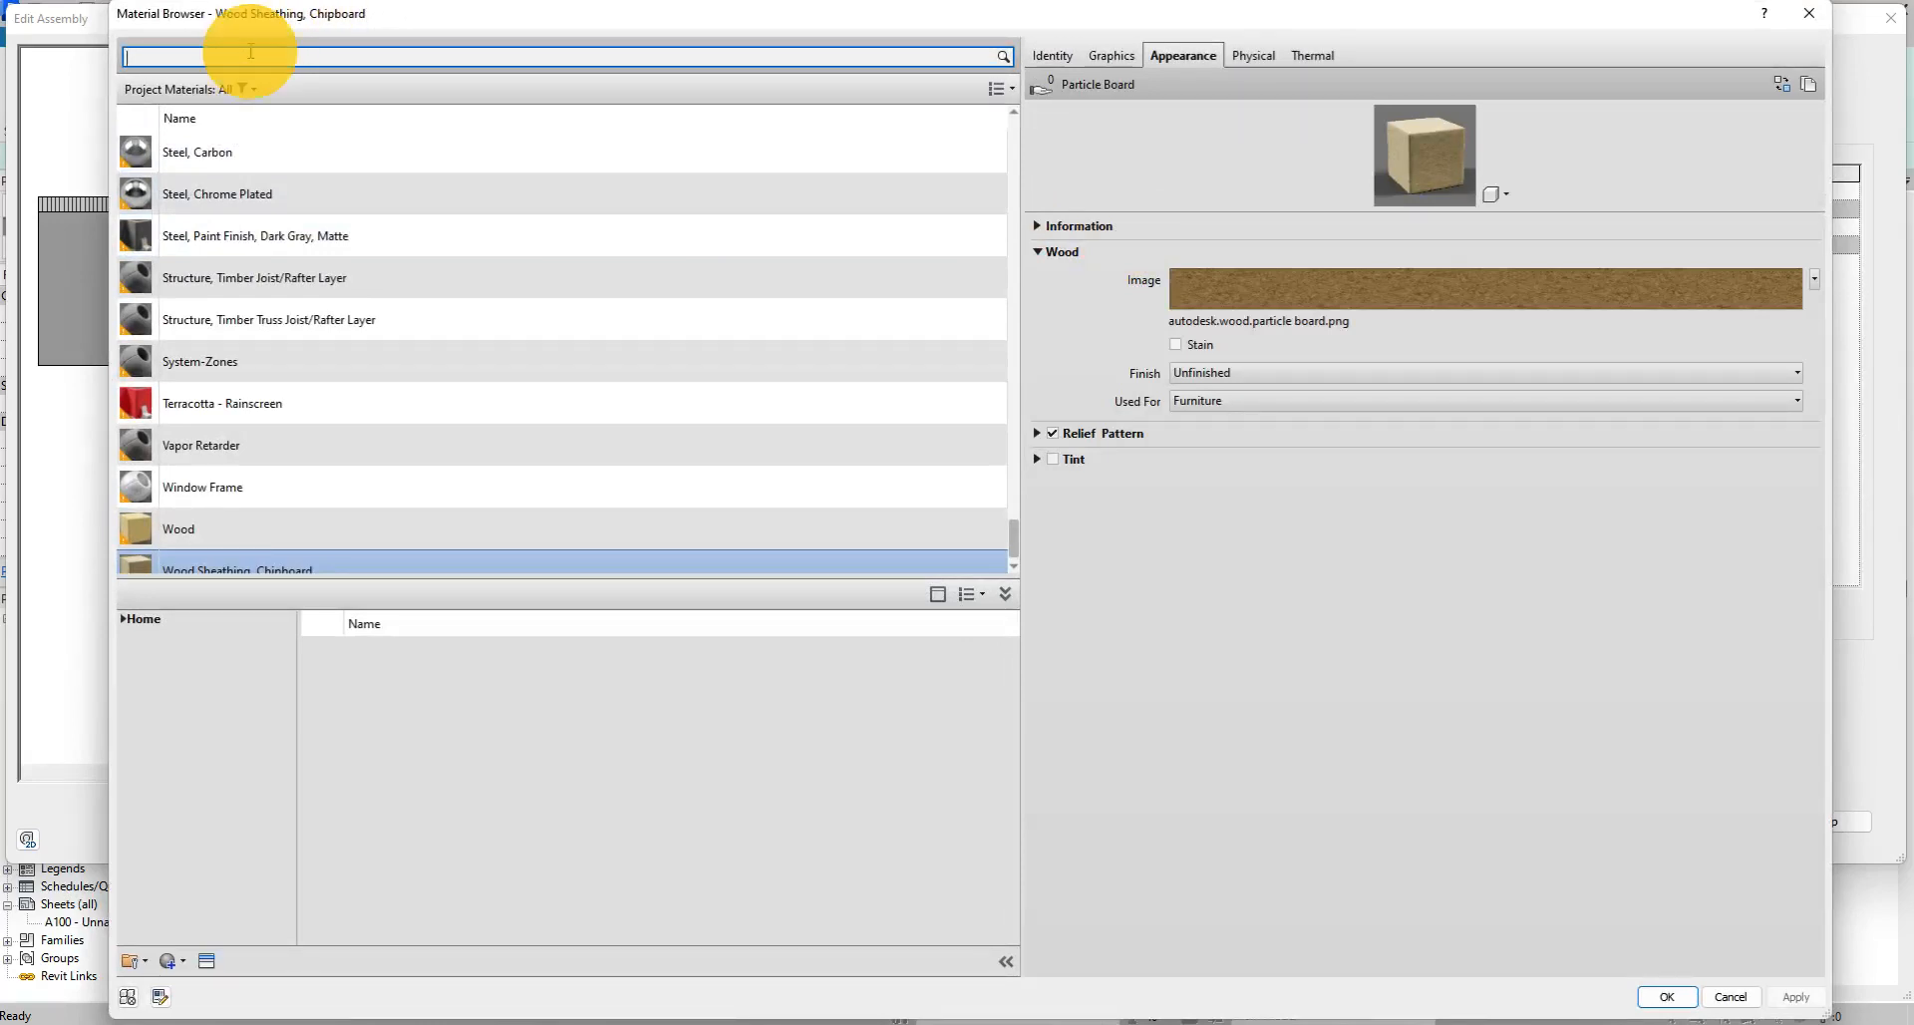
pyautogui.write('cer')
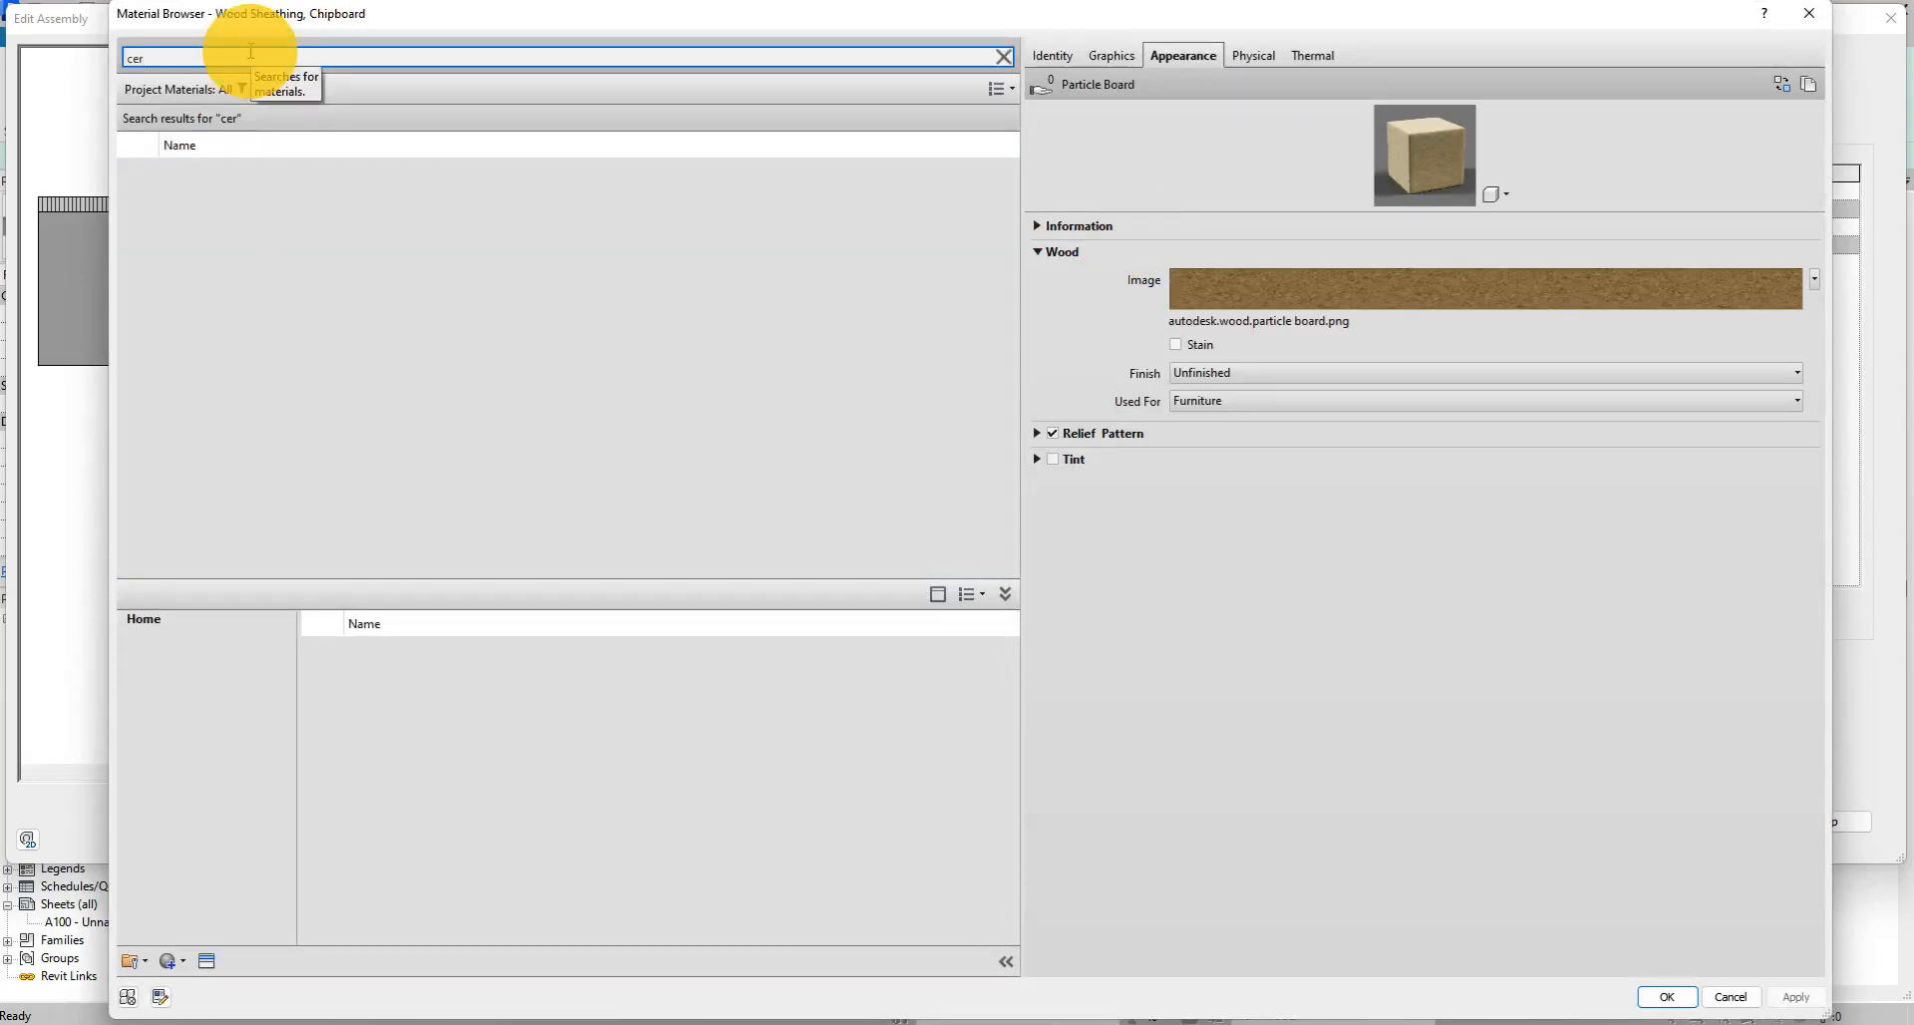
pyautogui.write('ami')
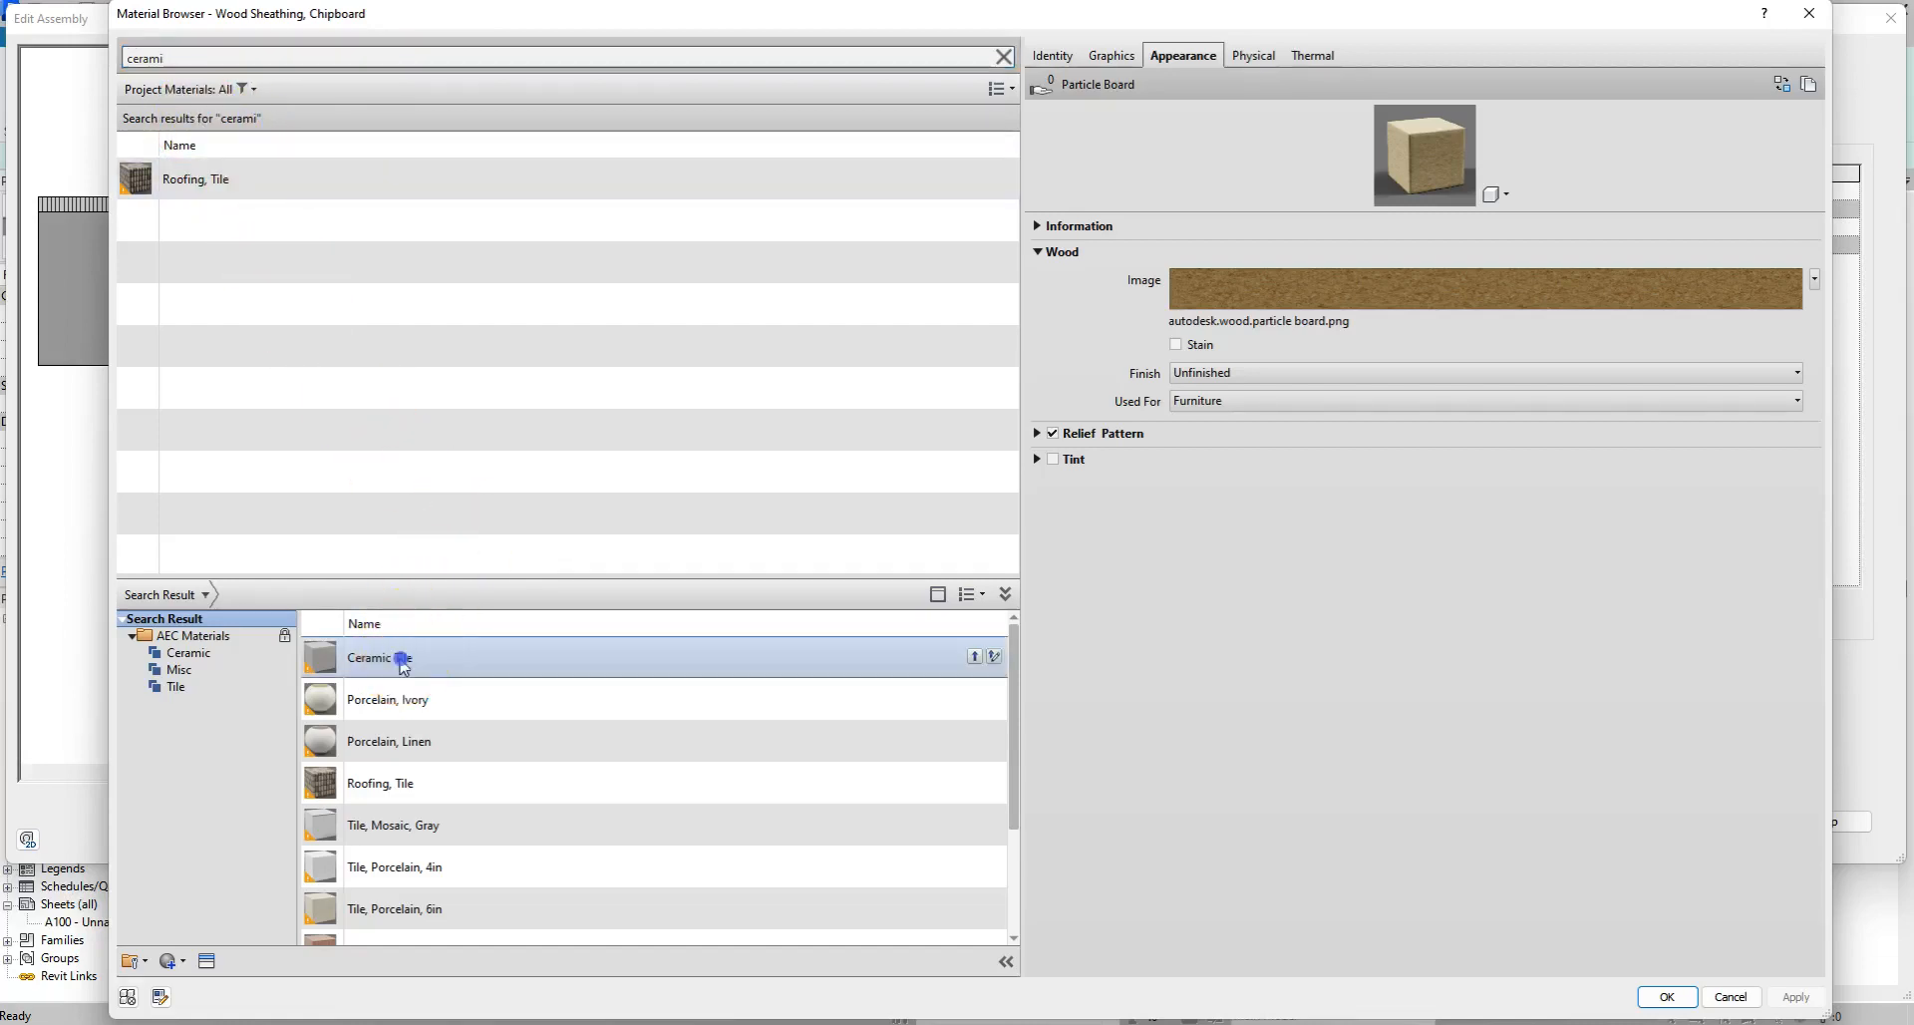
# Find the Tiles 25 x 25 material in the AEC Materials library and add it to the project.
pyautogui.click(384, 692)
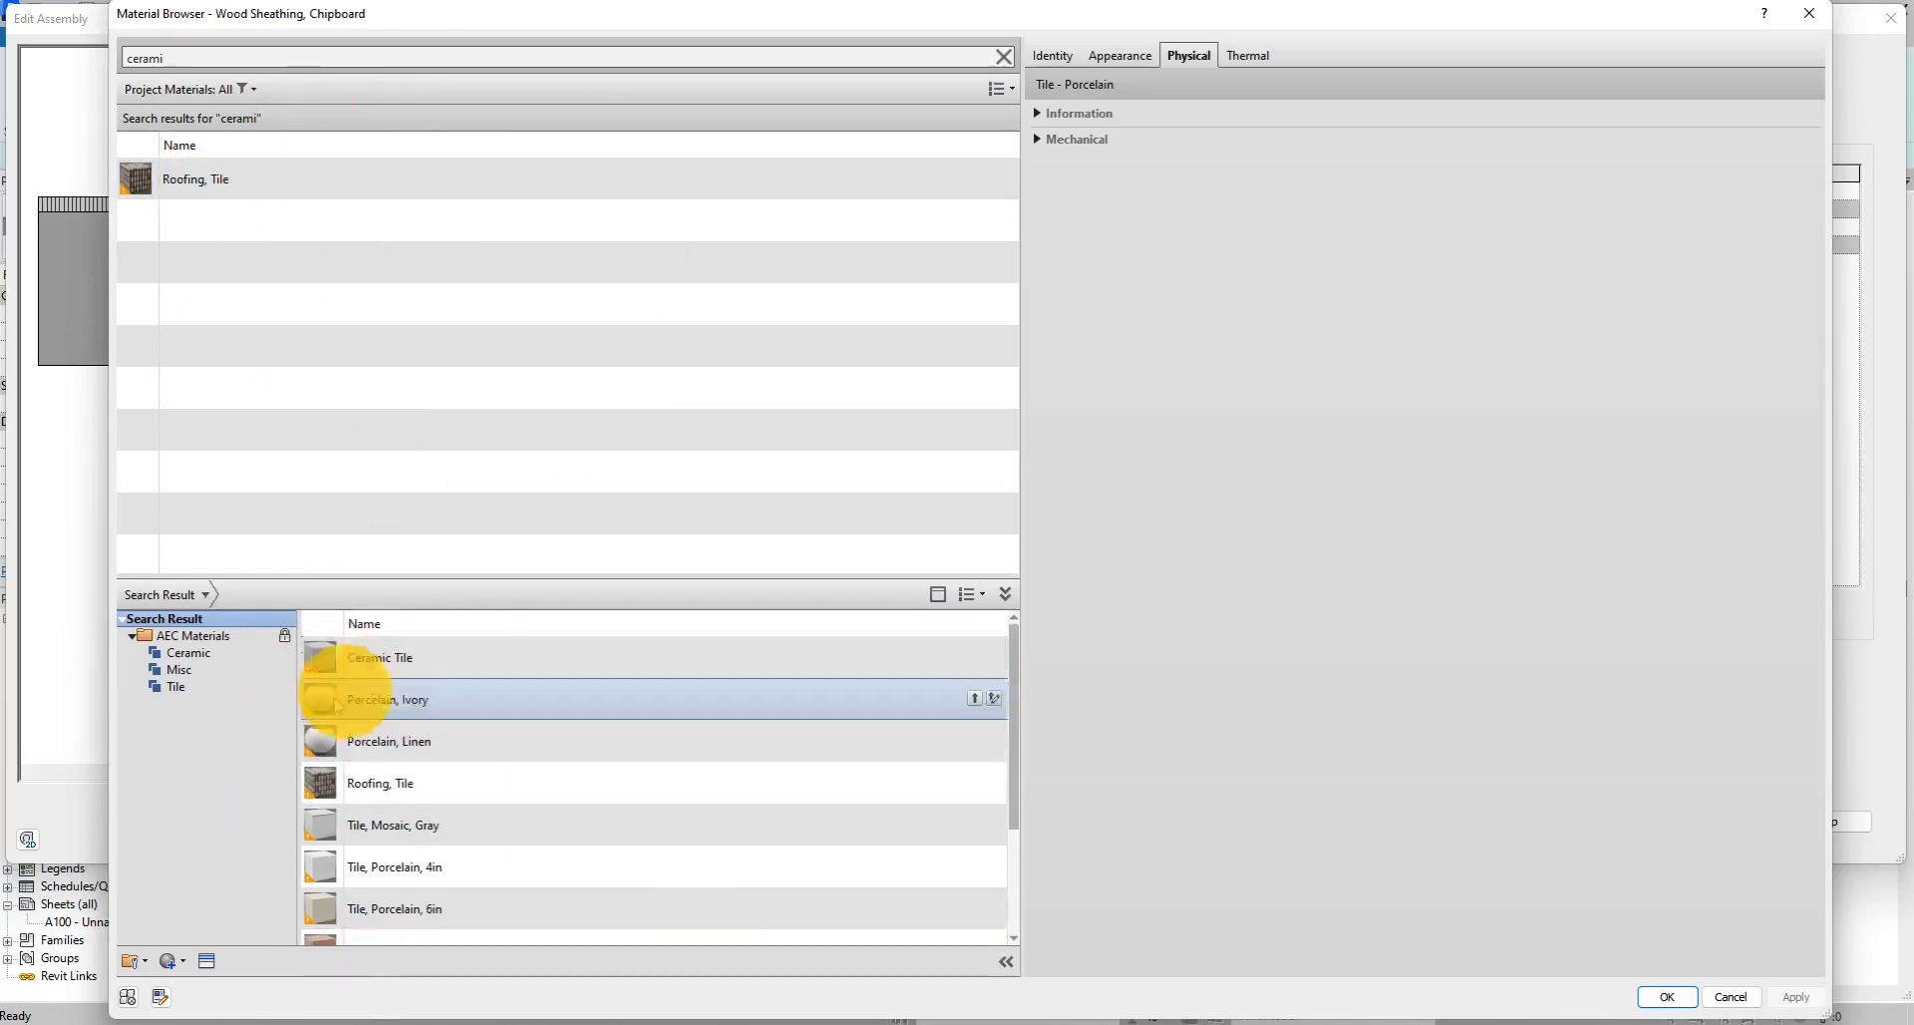
pyautogui.click(457, 654)
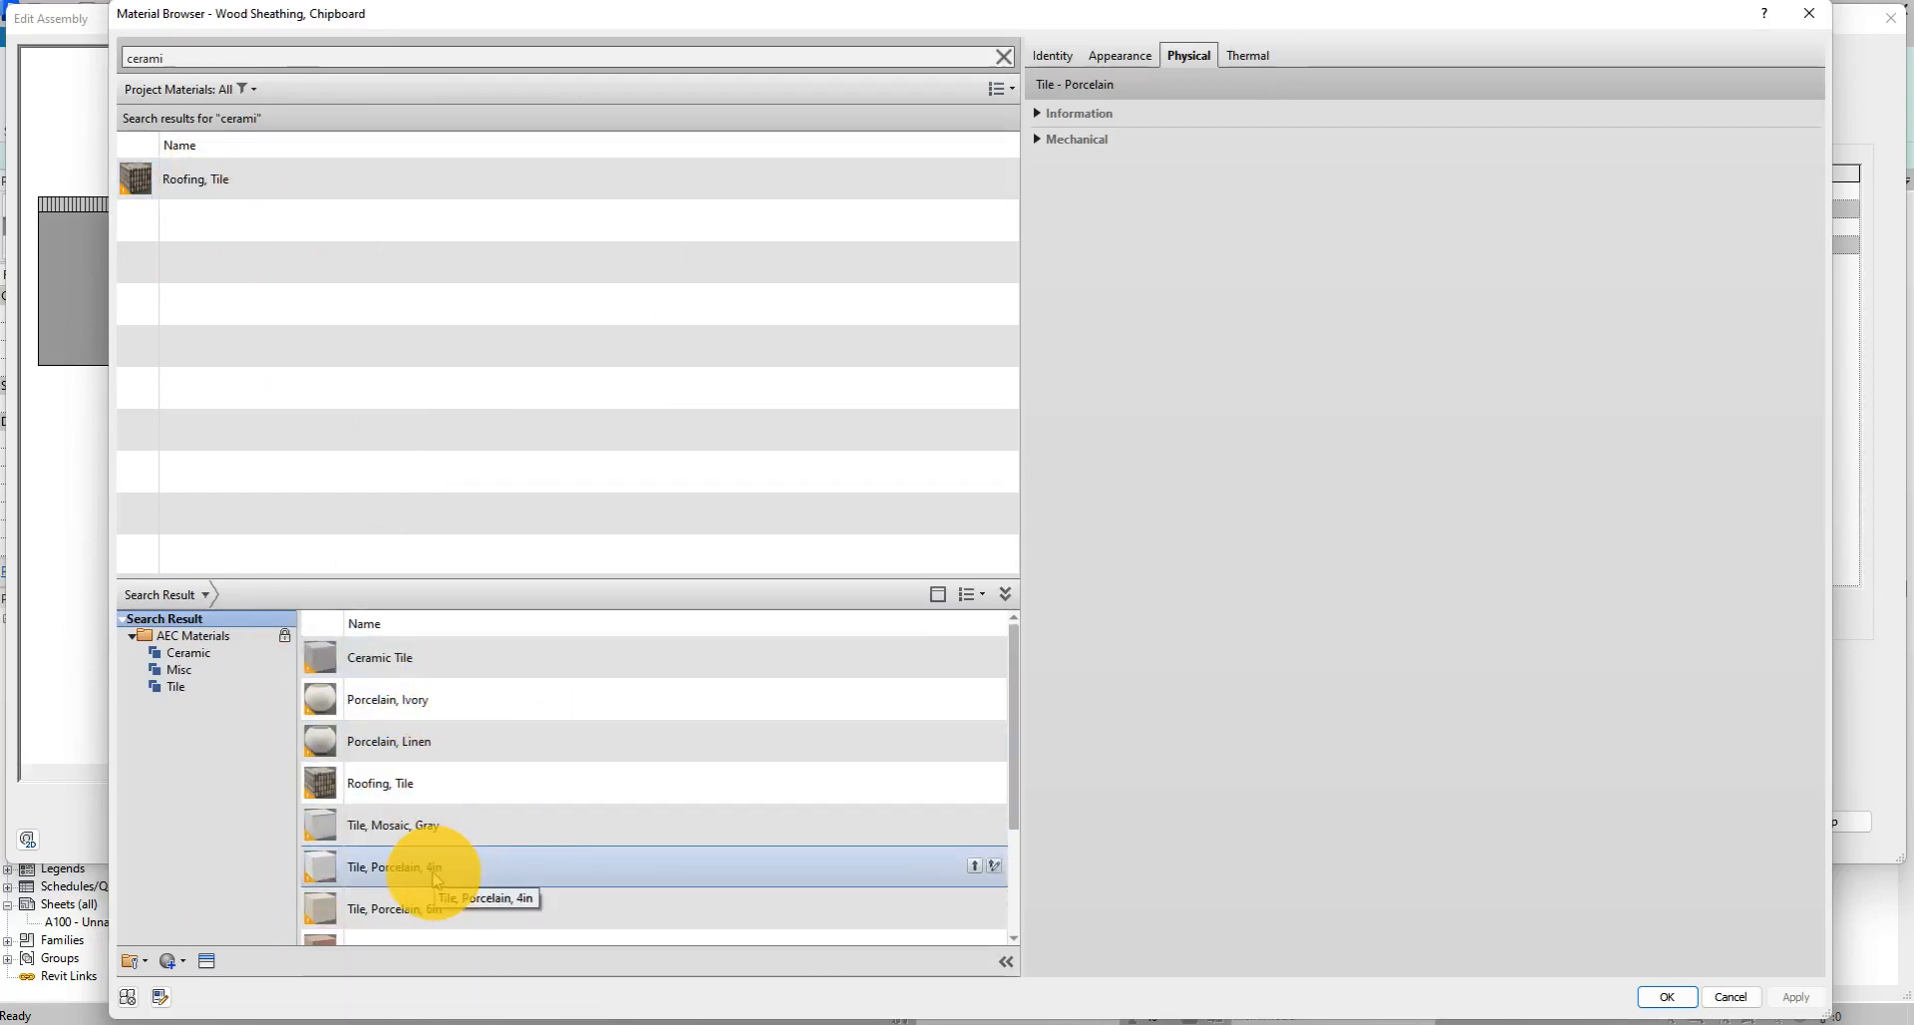
pyautogui.scroll(-1, 429, 897)
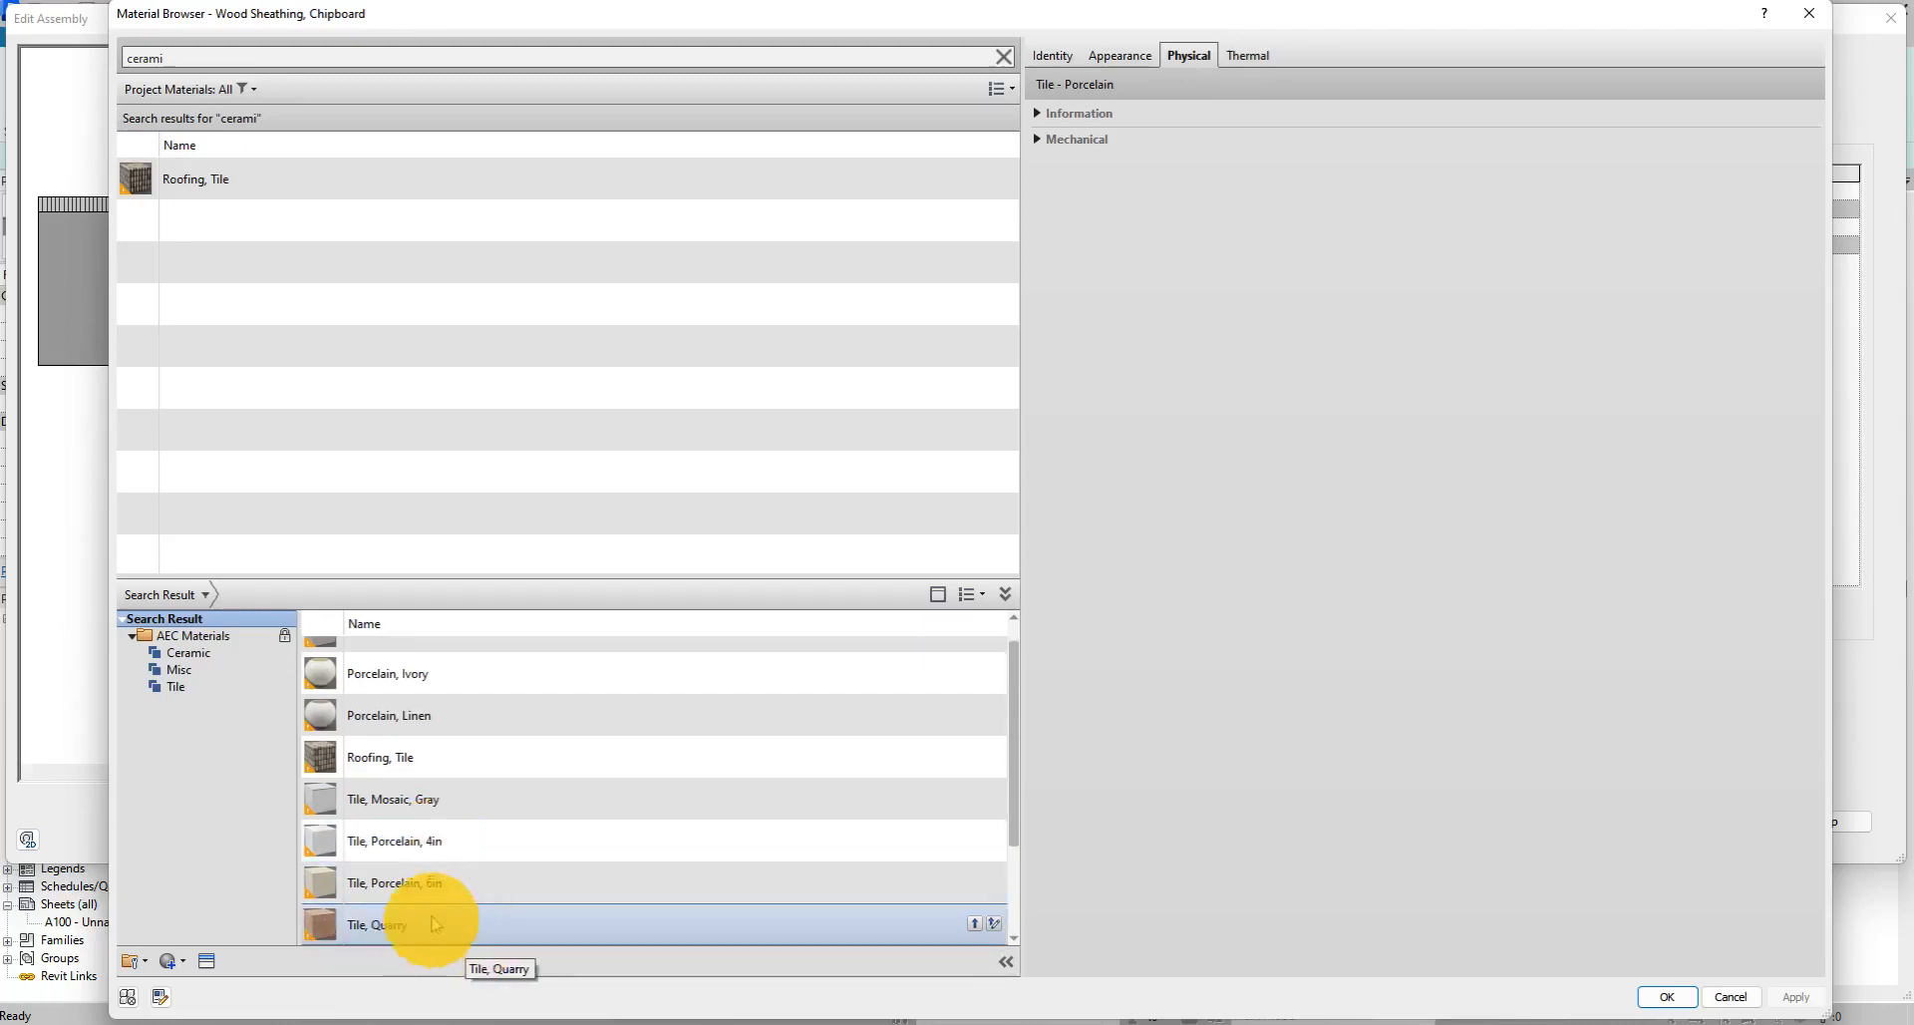
pyautogui.scroll(-3, 479, 858)
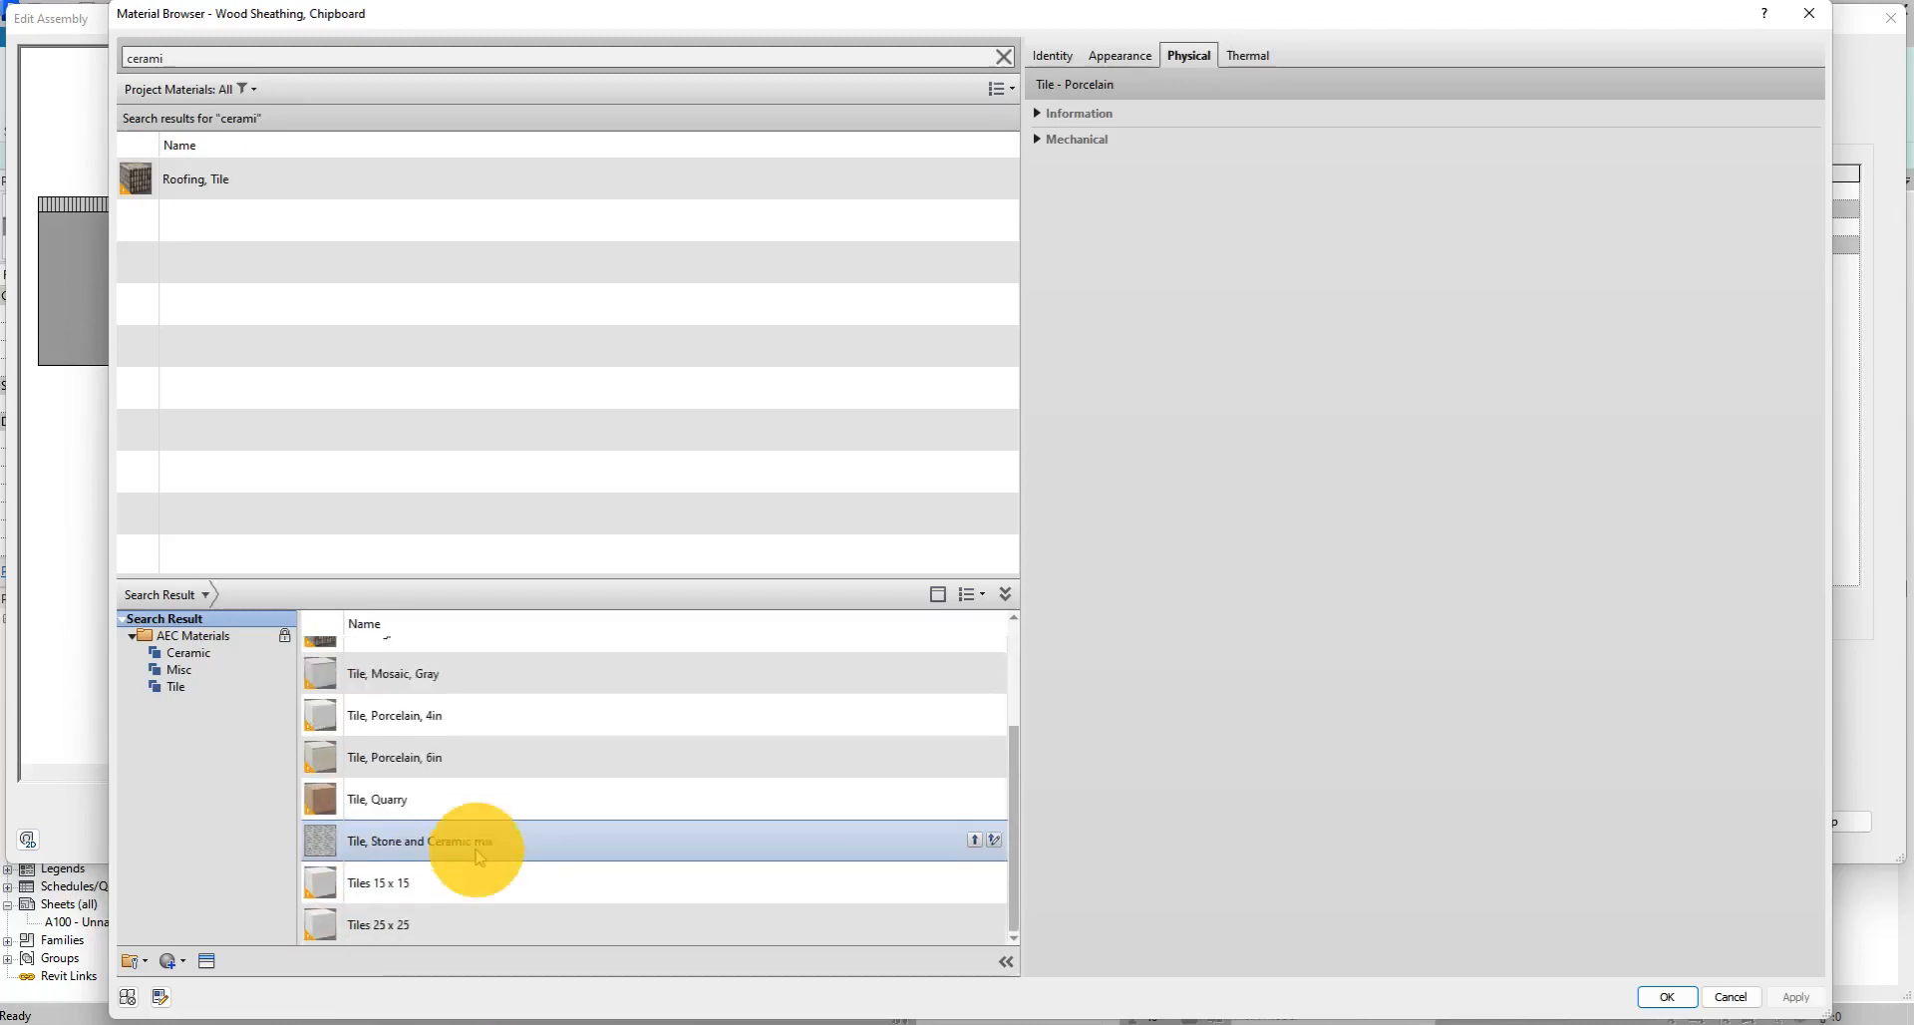
pyautogui.click(388, 932)
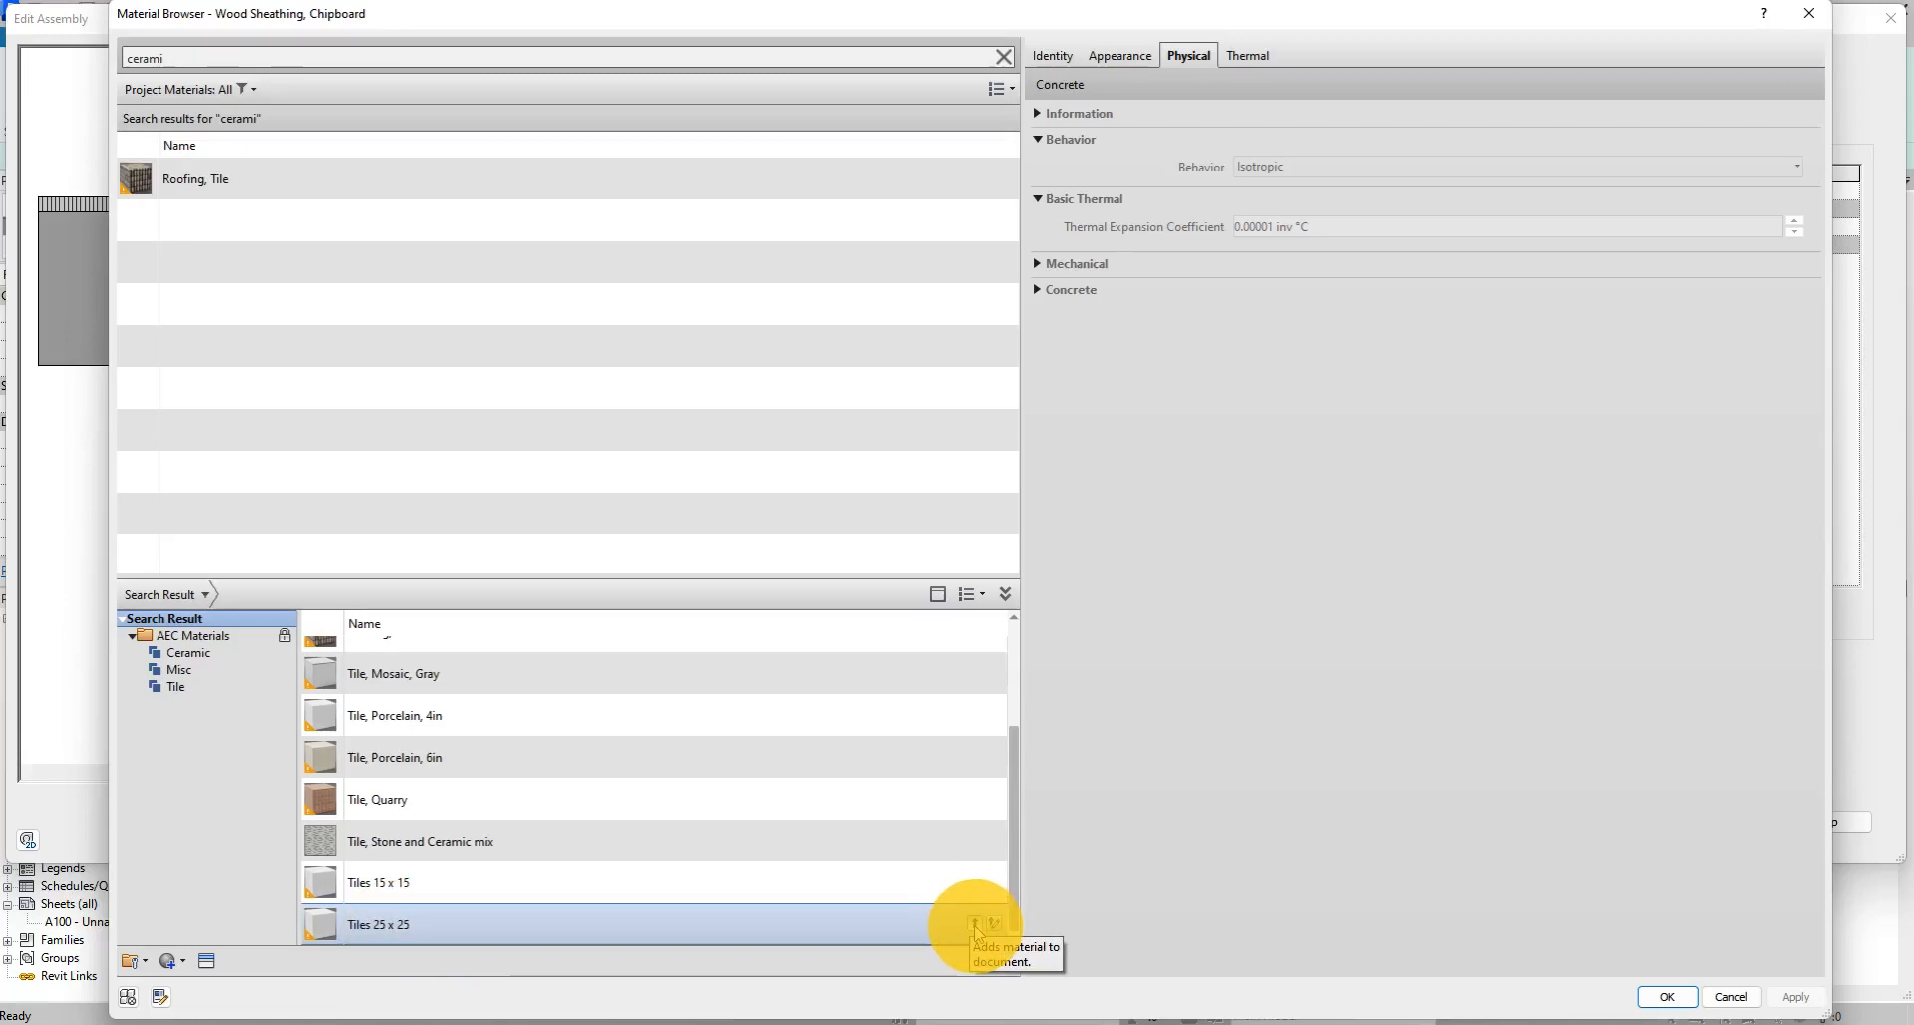
pyautogui.click(977, 927)
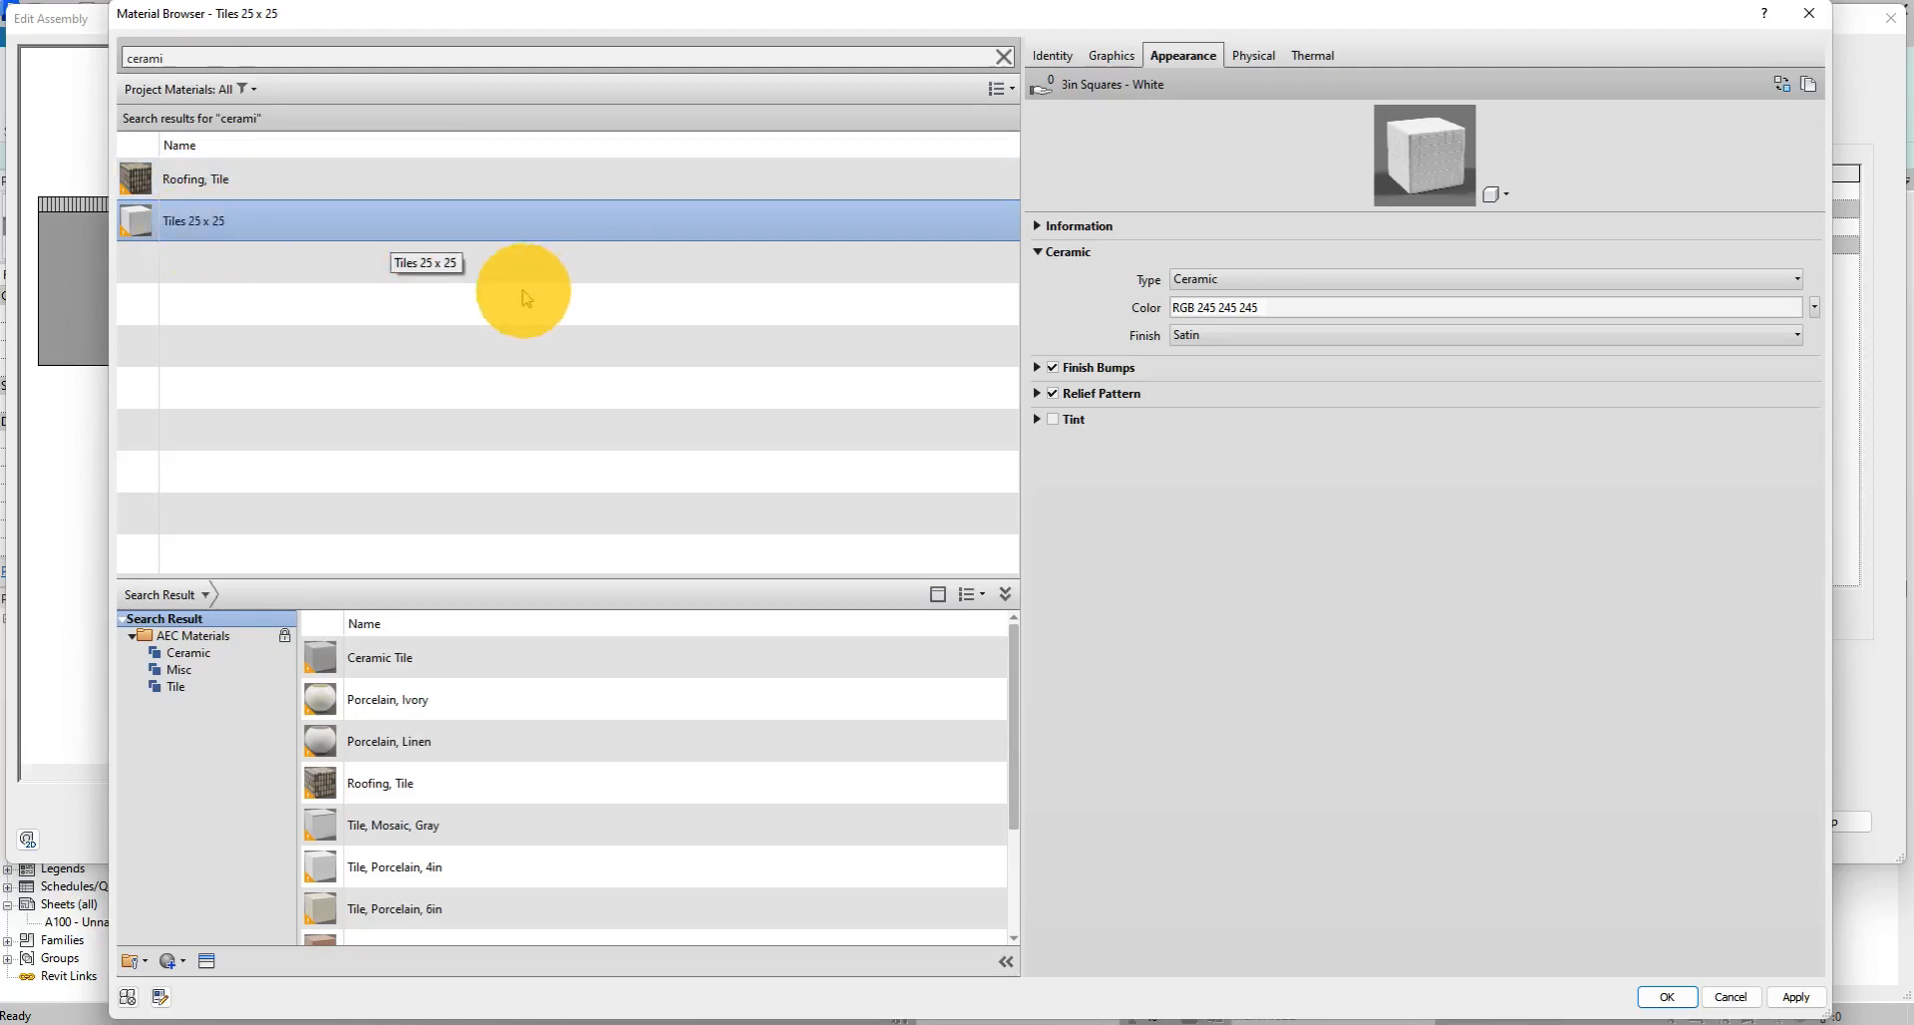
# Check the appearance and graphics of Tiles 25 x 25 and assign it to the Finish 2 [5] layer.
pyautogui.click(213, 218)
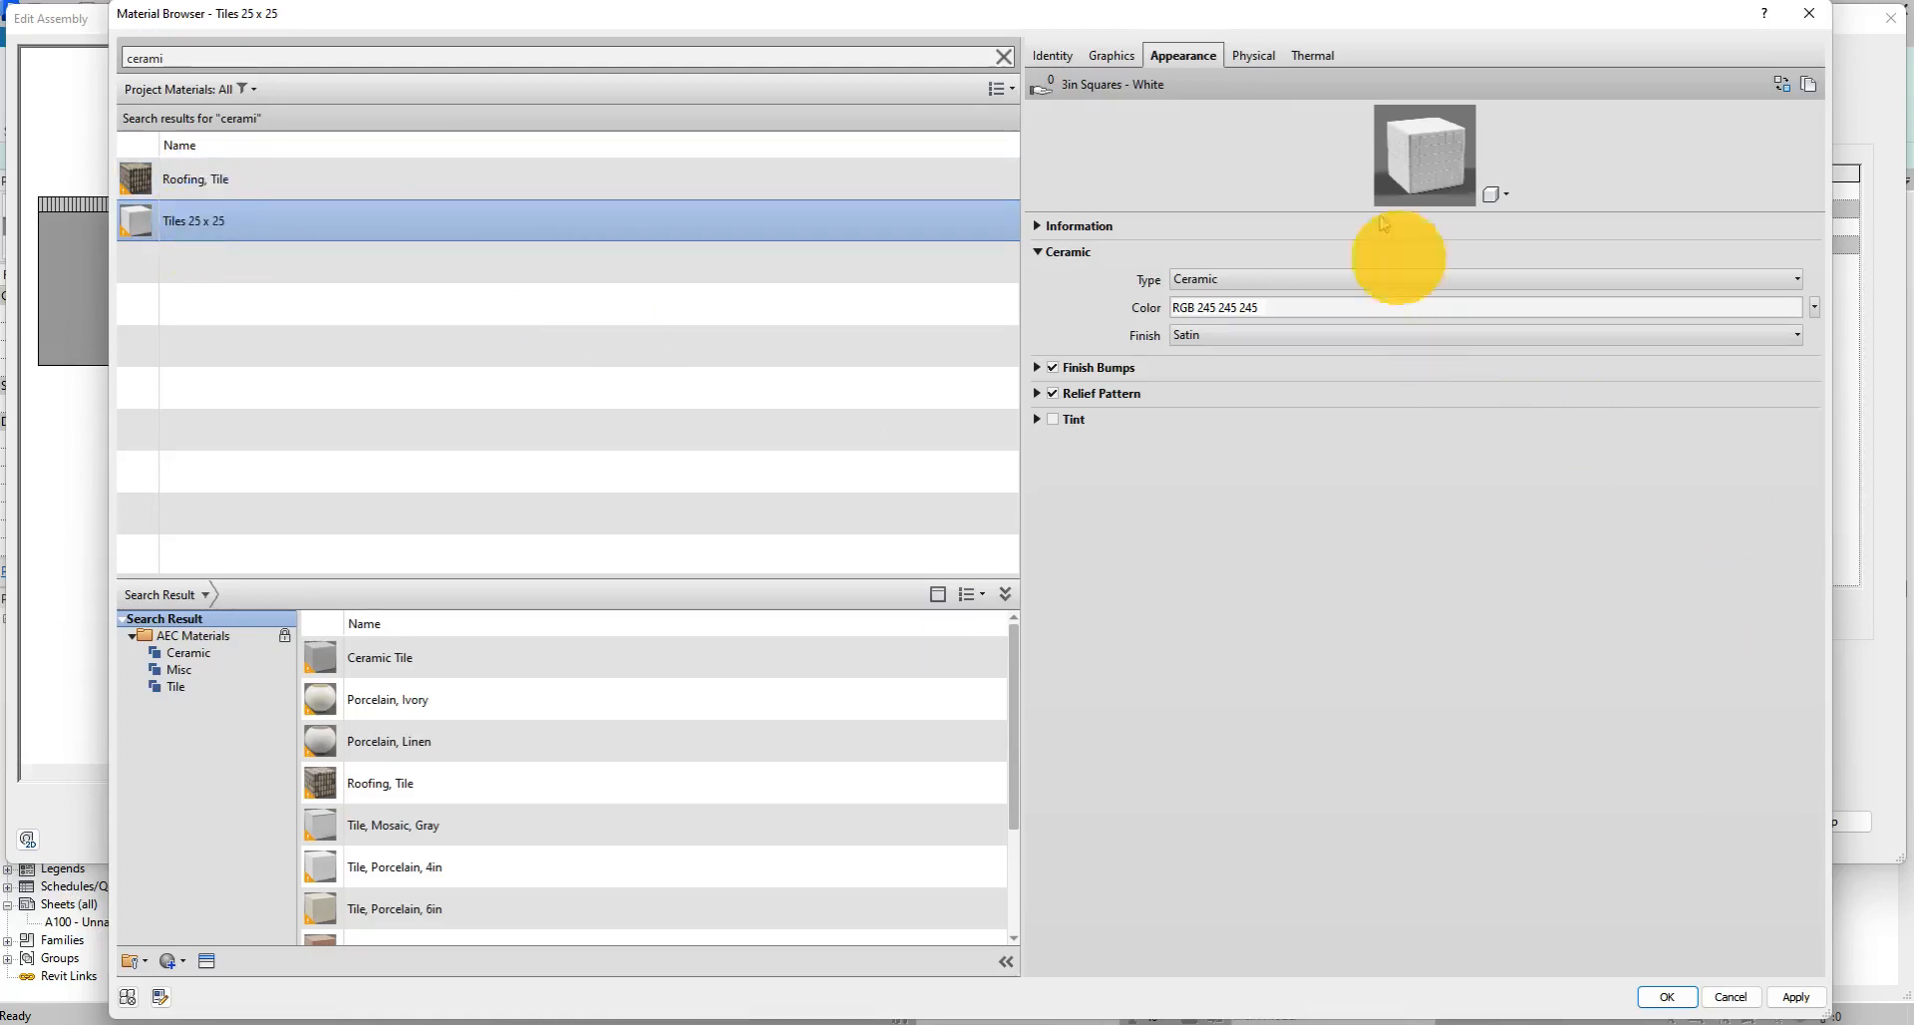
pyautogui.click(1252, 54)
pyautogui.click(1181, 55)
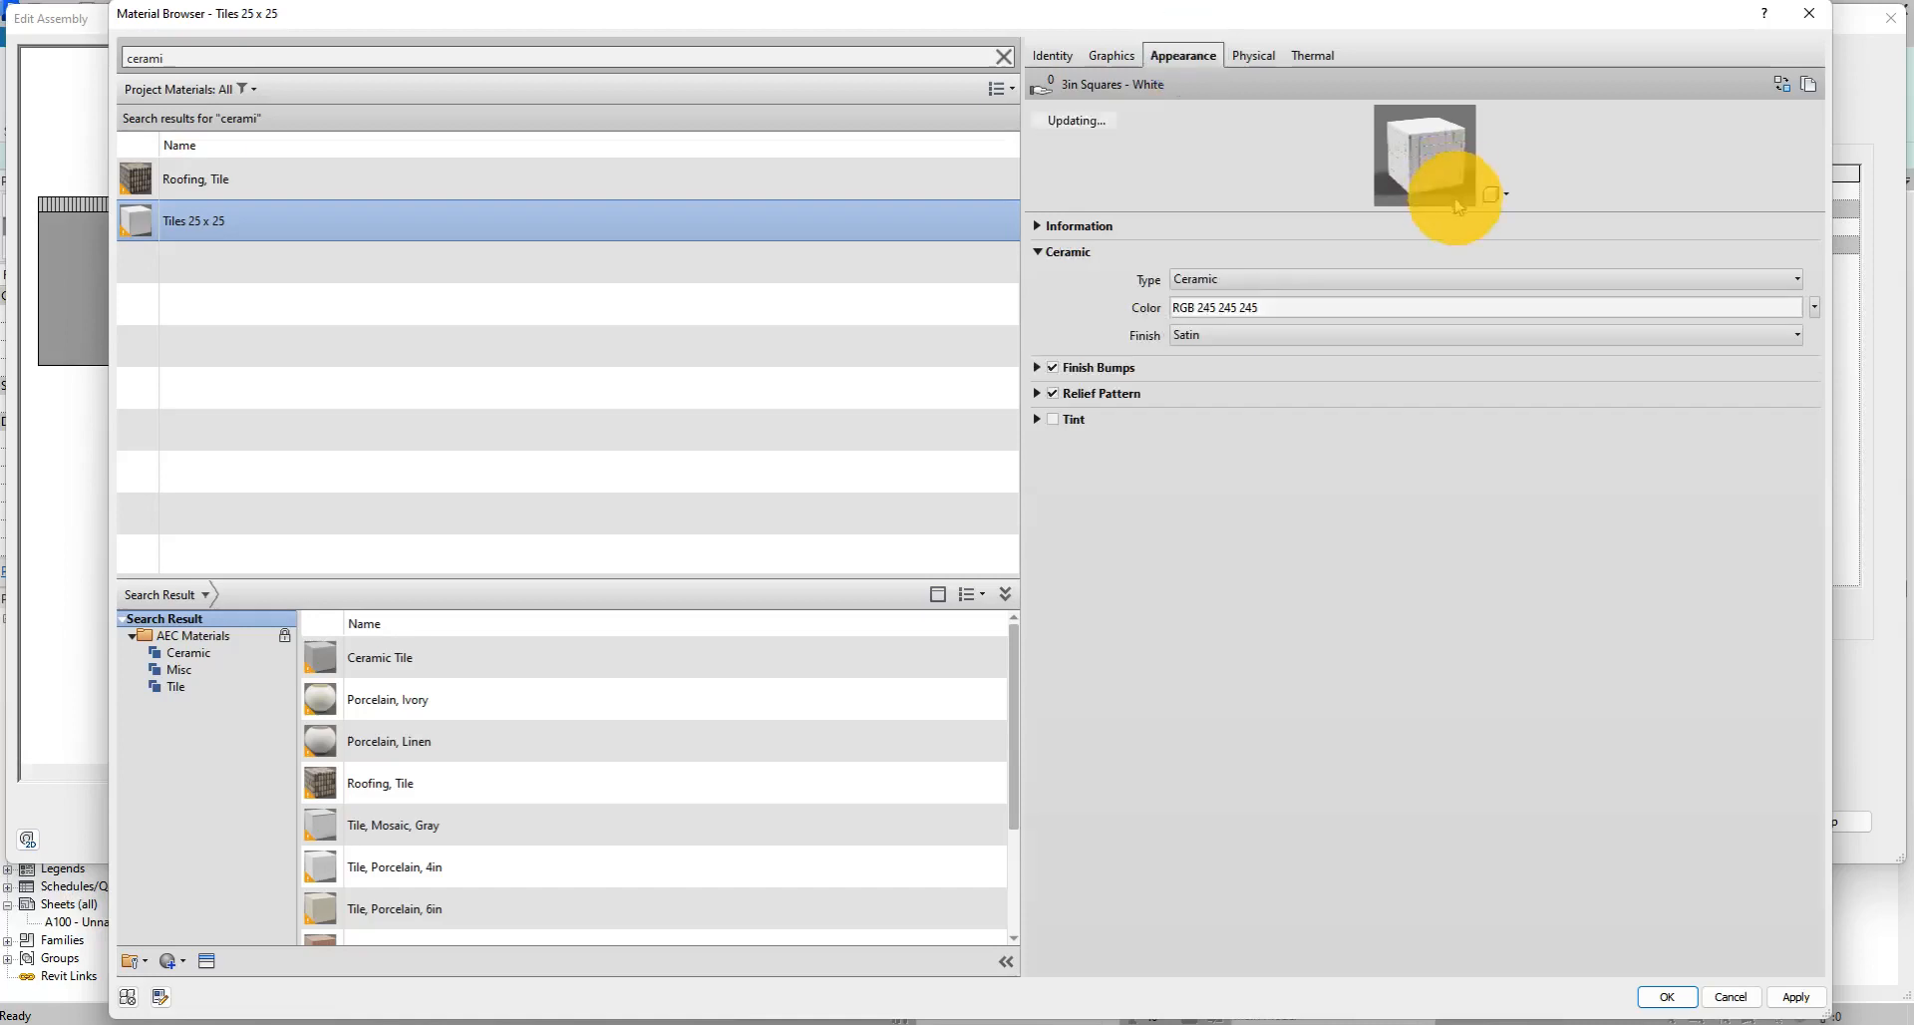
pyautogui.moveTo(1461, 214); pyautogui.dragTo(1523, 751)
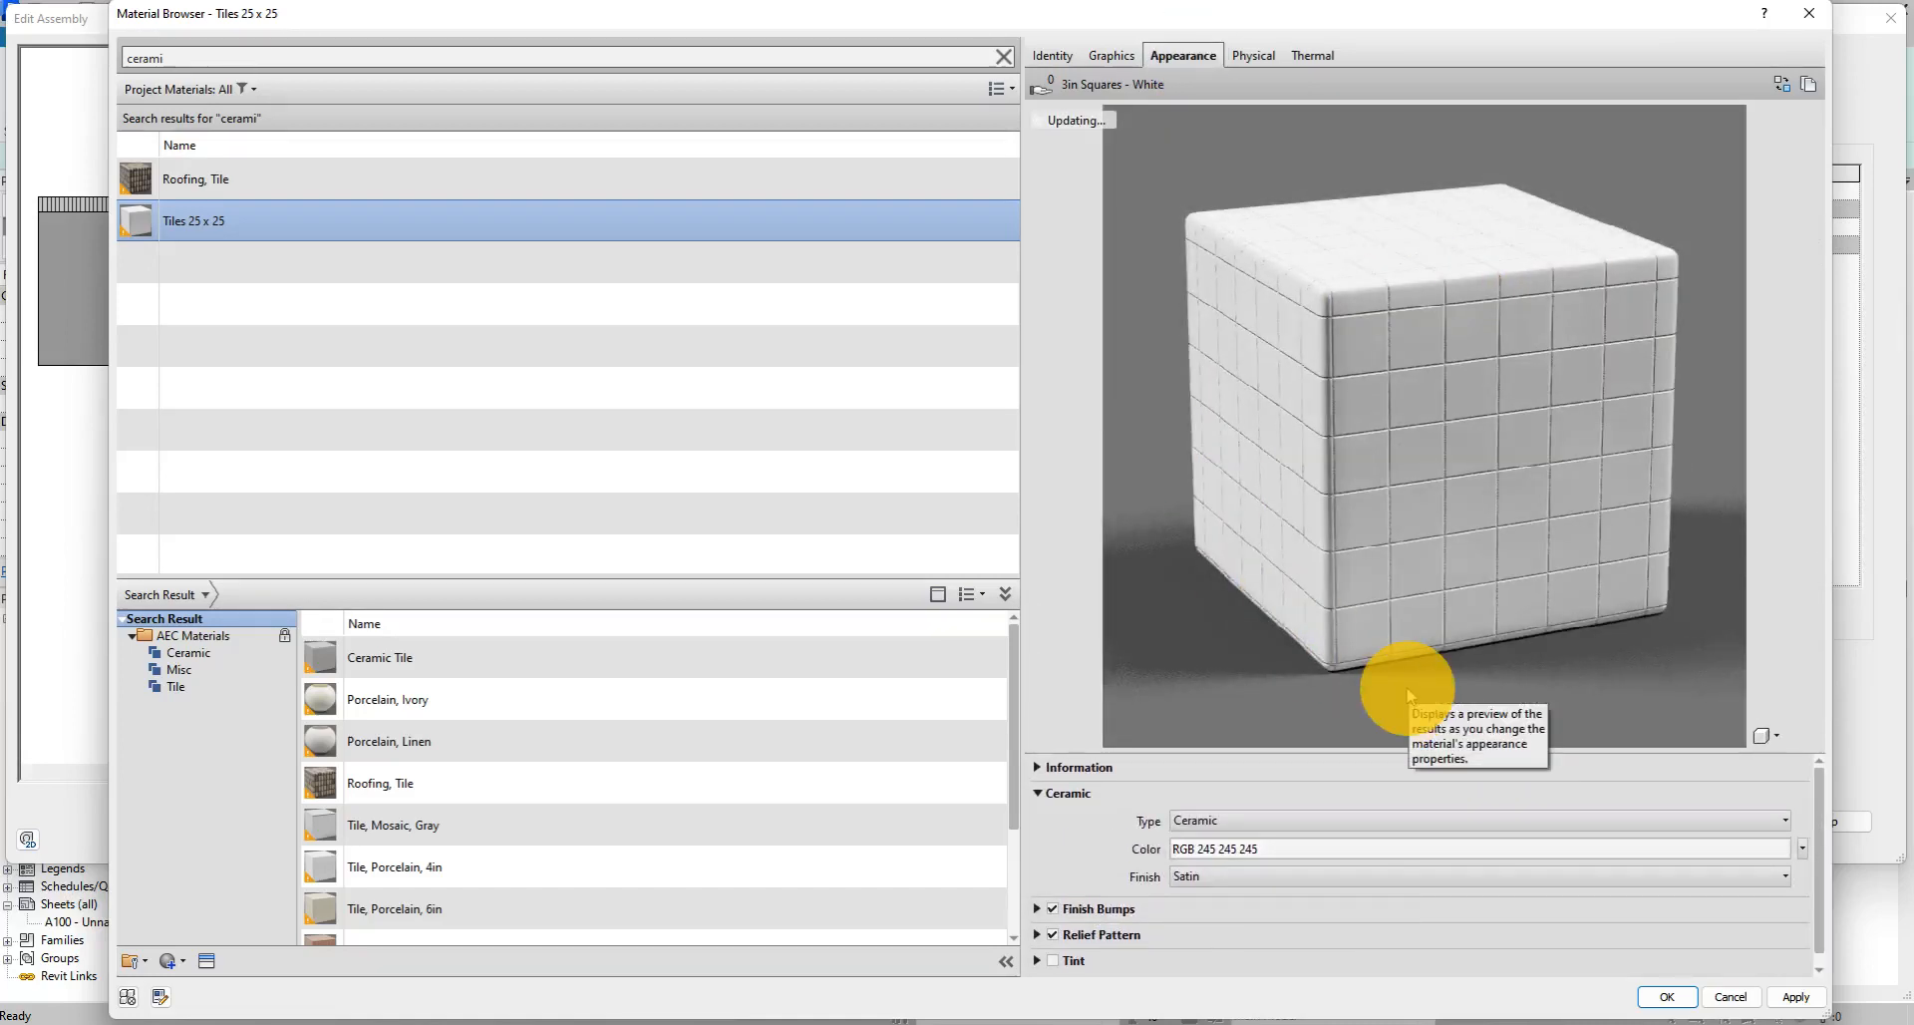
pyautogui.click(1110, 55)
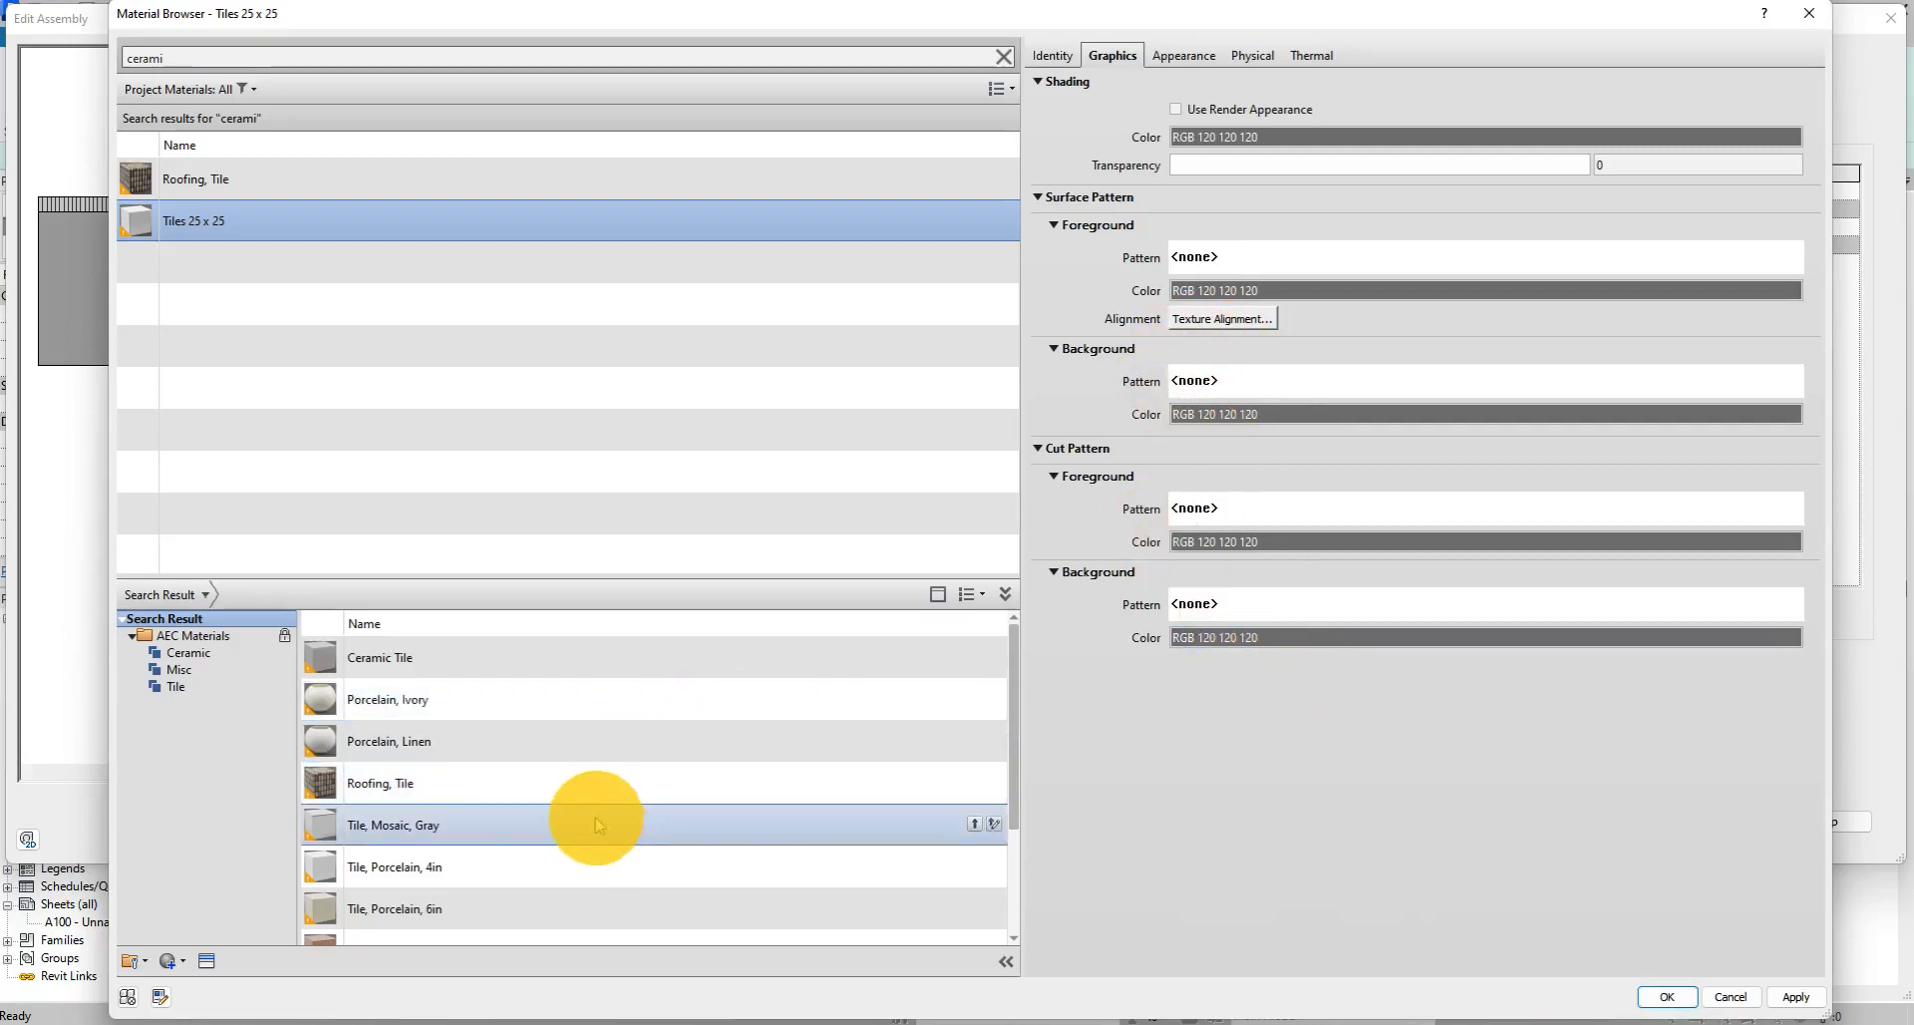
pyautogui.scroll(-1, 596, 823)
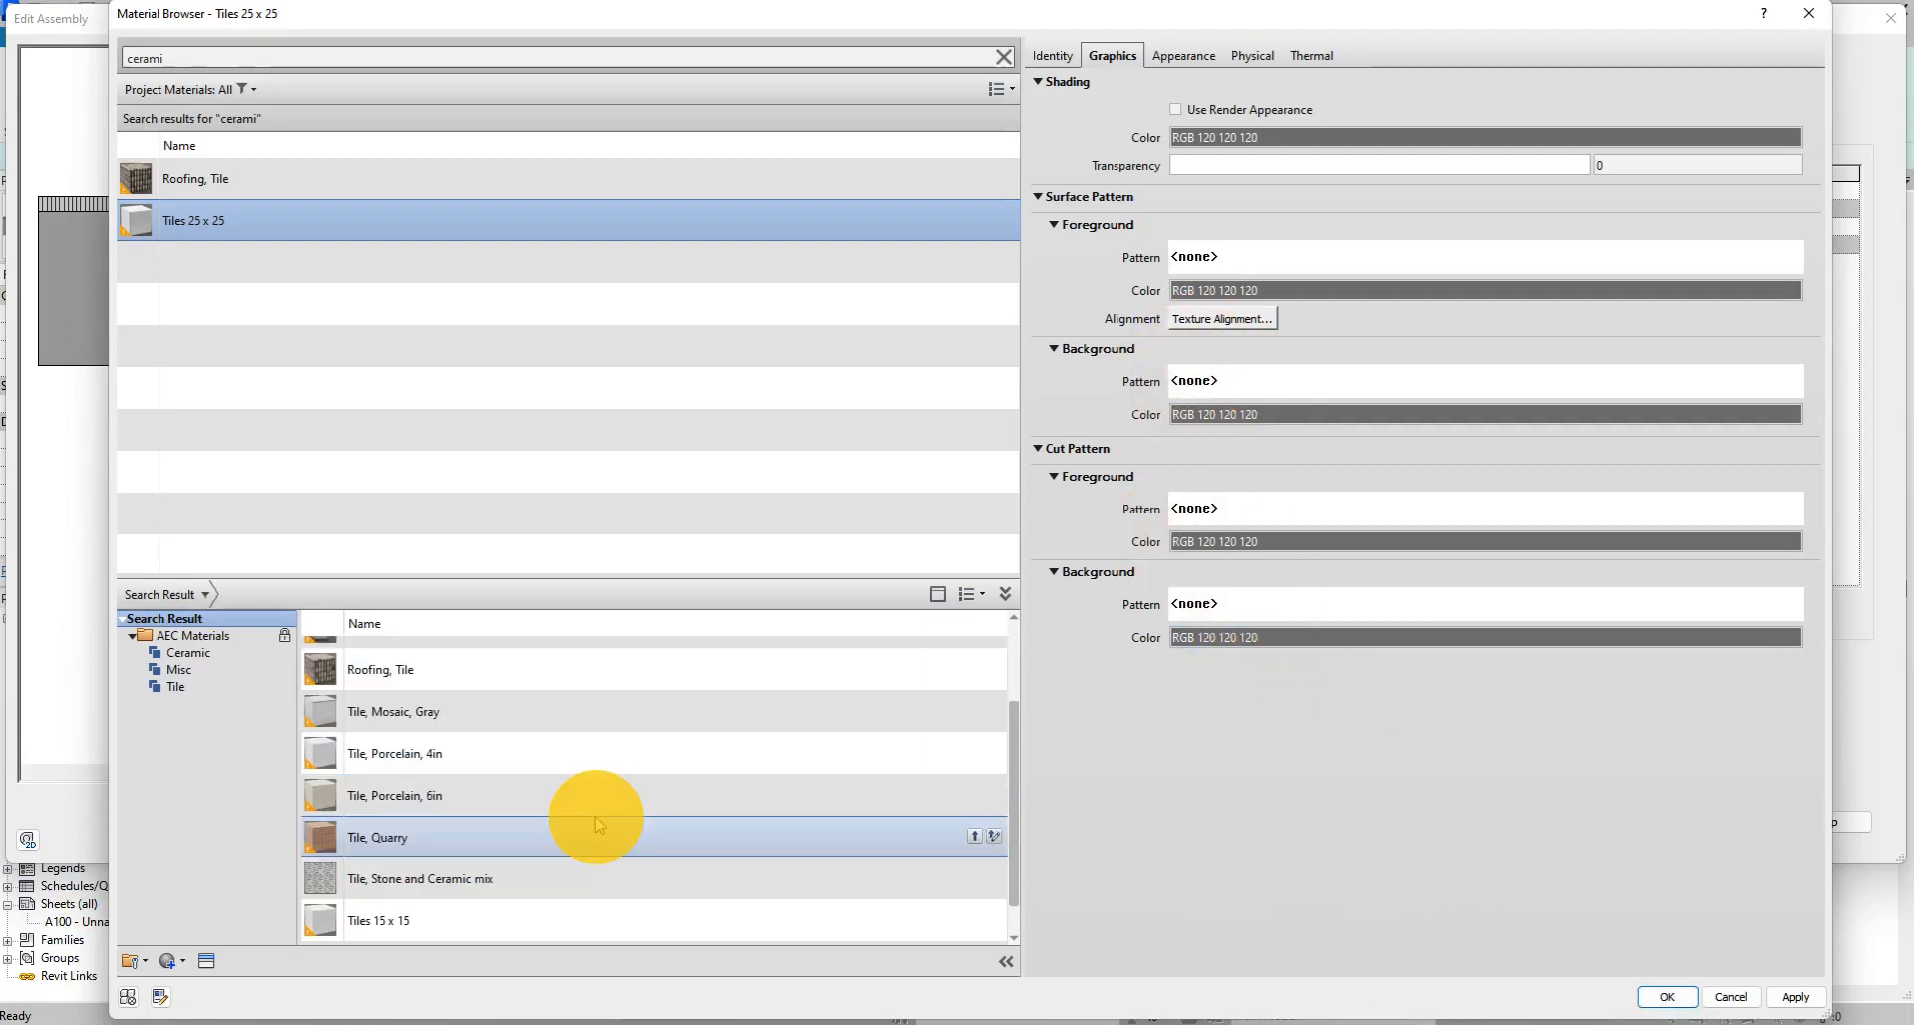
pyautogui.scroll(-1, 598, 823)
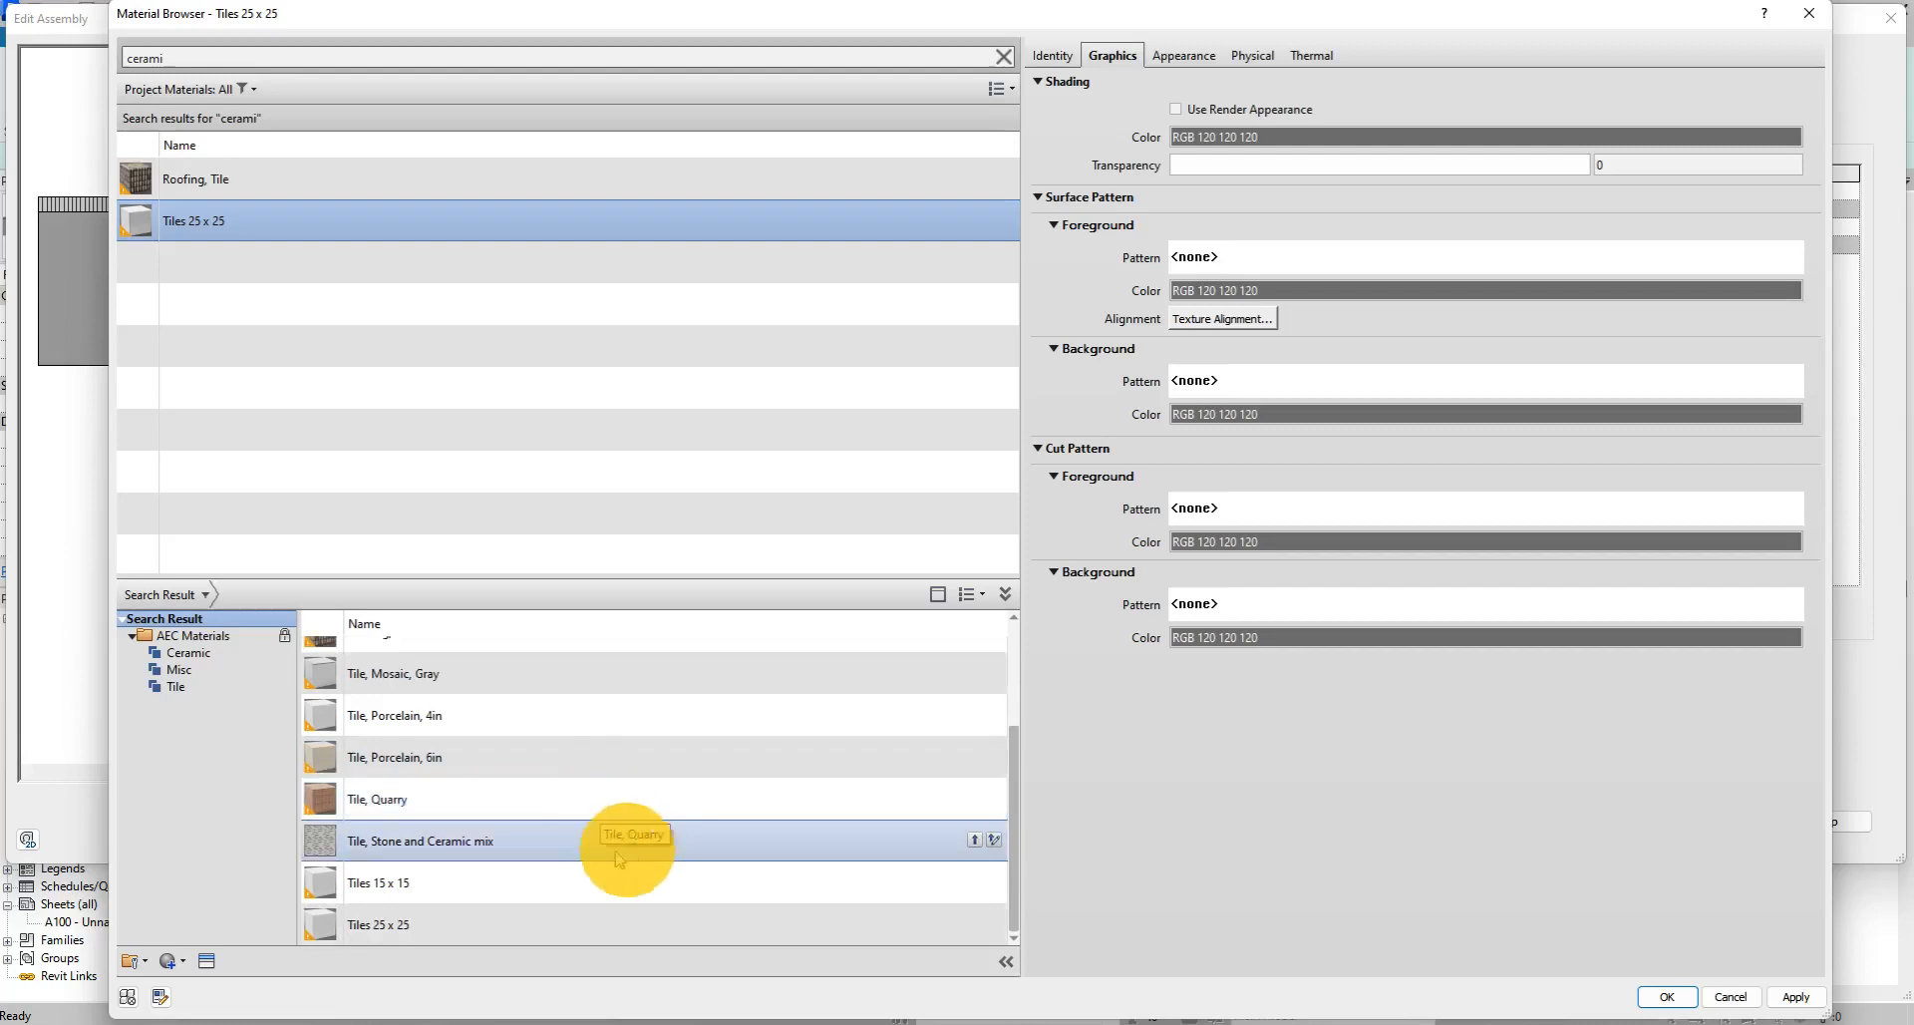
pyautogui.click(1666, 998)
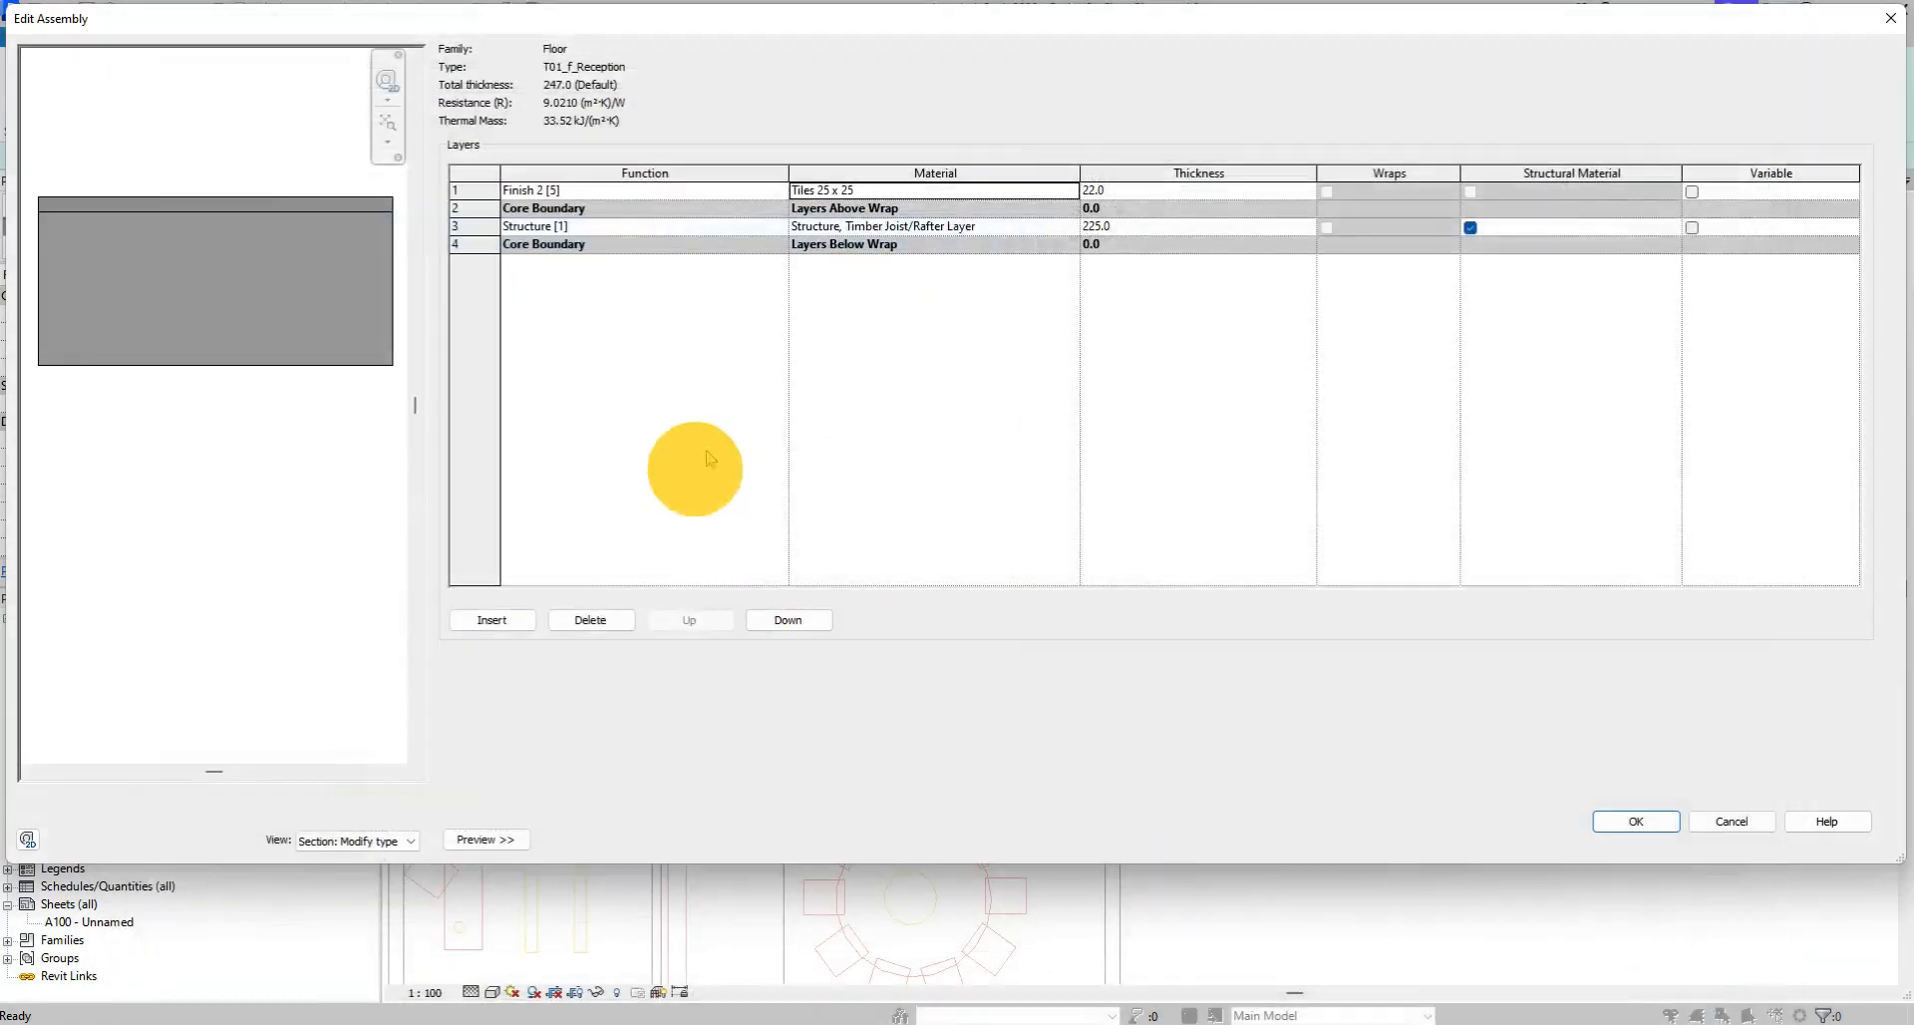
# Set the thickness of the Tiles 25 x 25 finish layer to 6.5.
pyautogui.click(1098, 191)
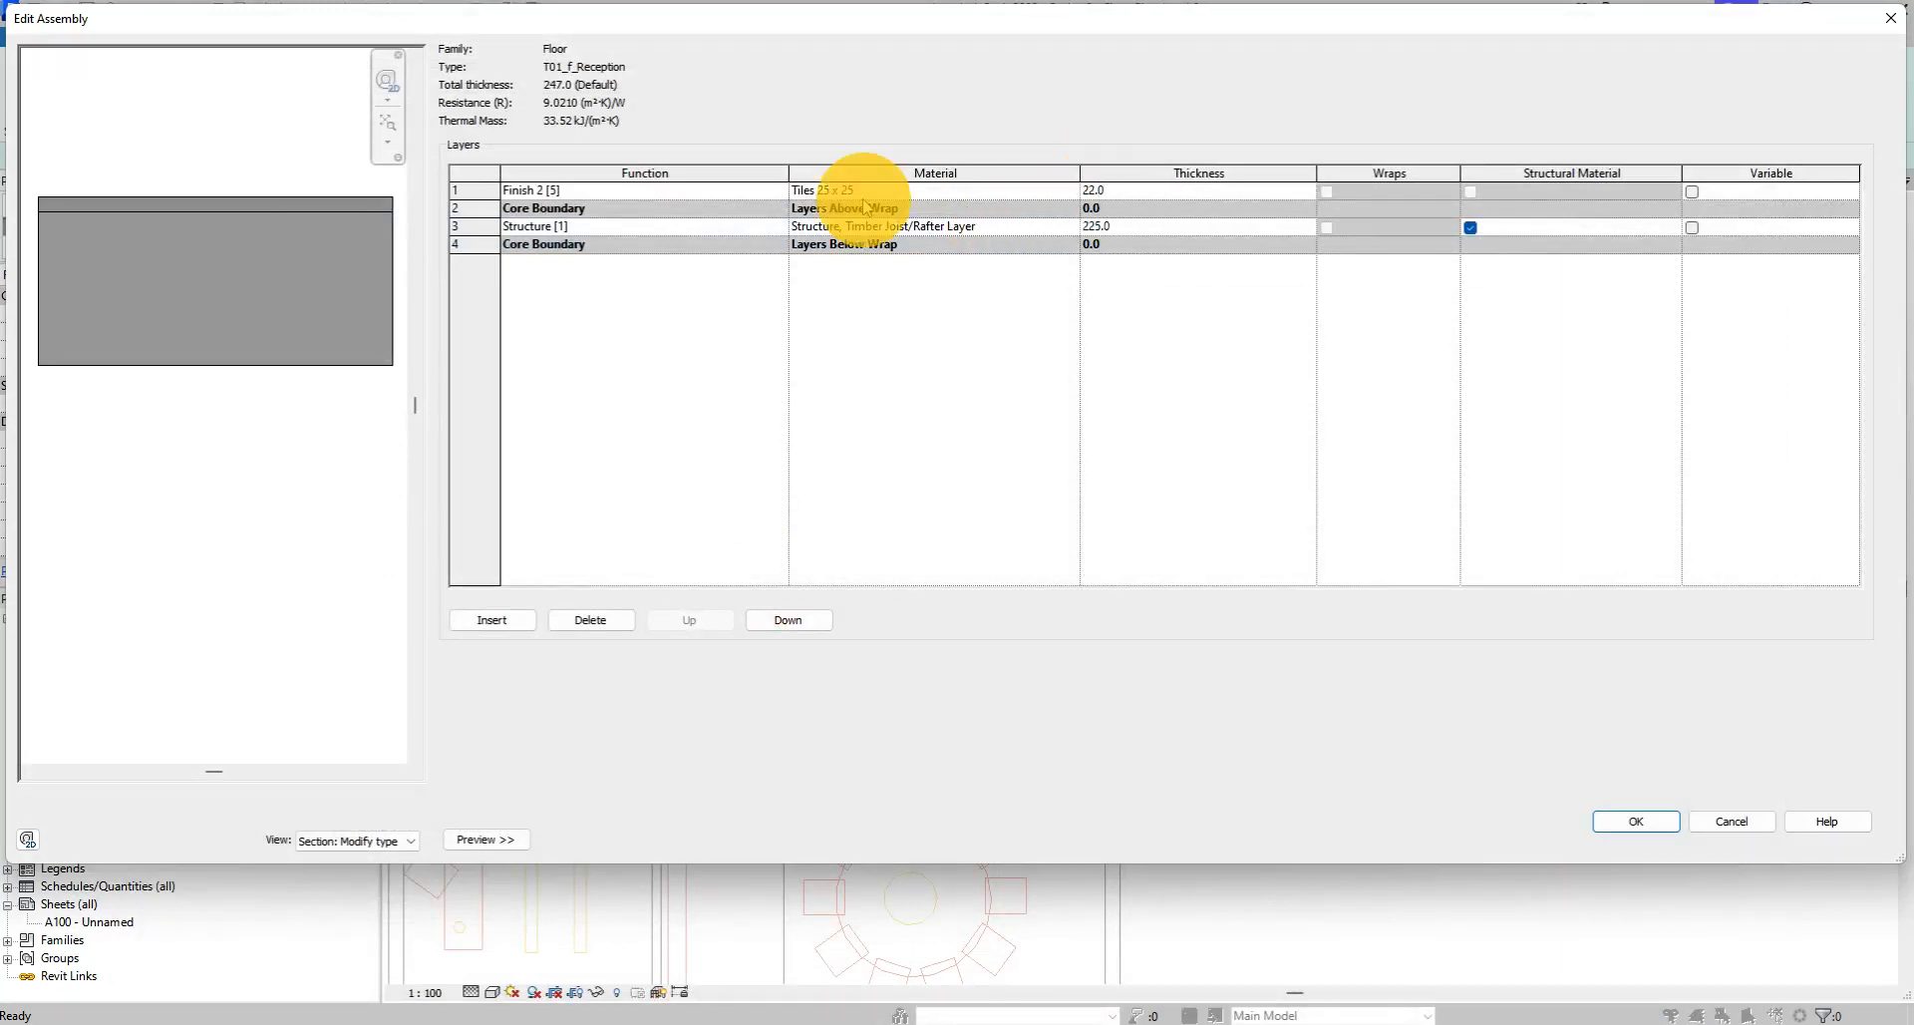
pyautogui.doubleClick(1101, 190)
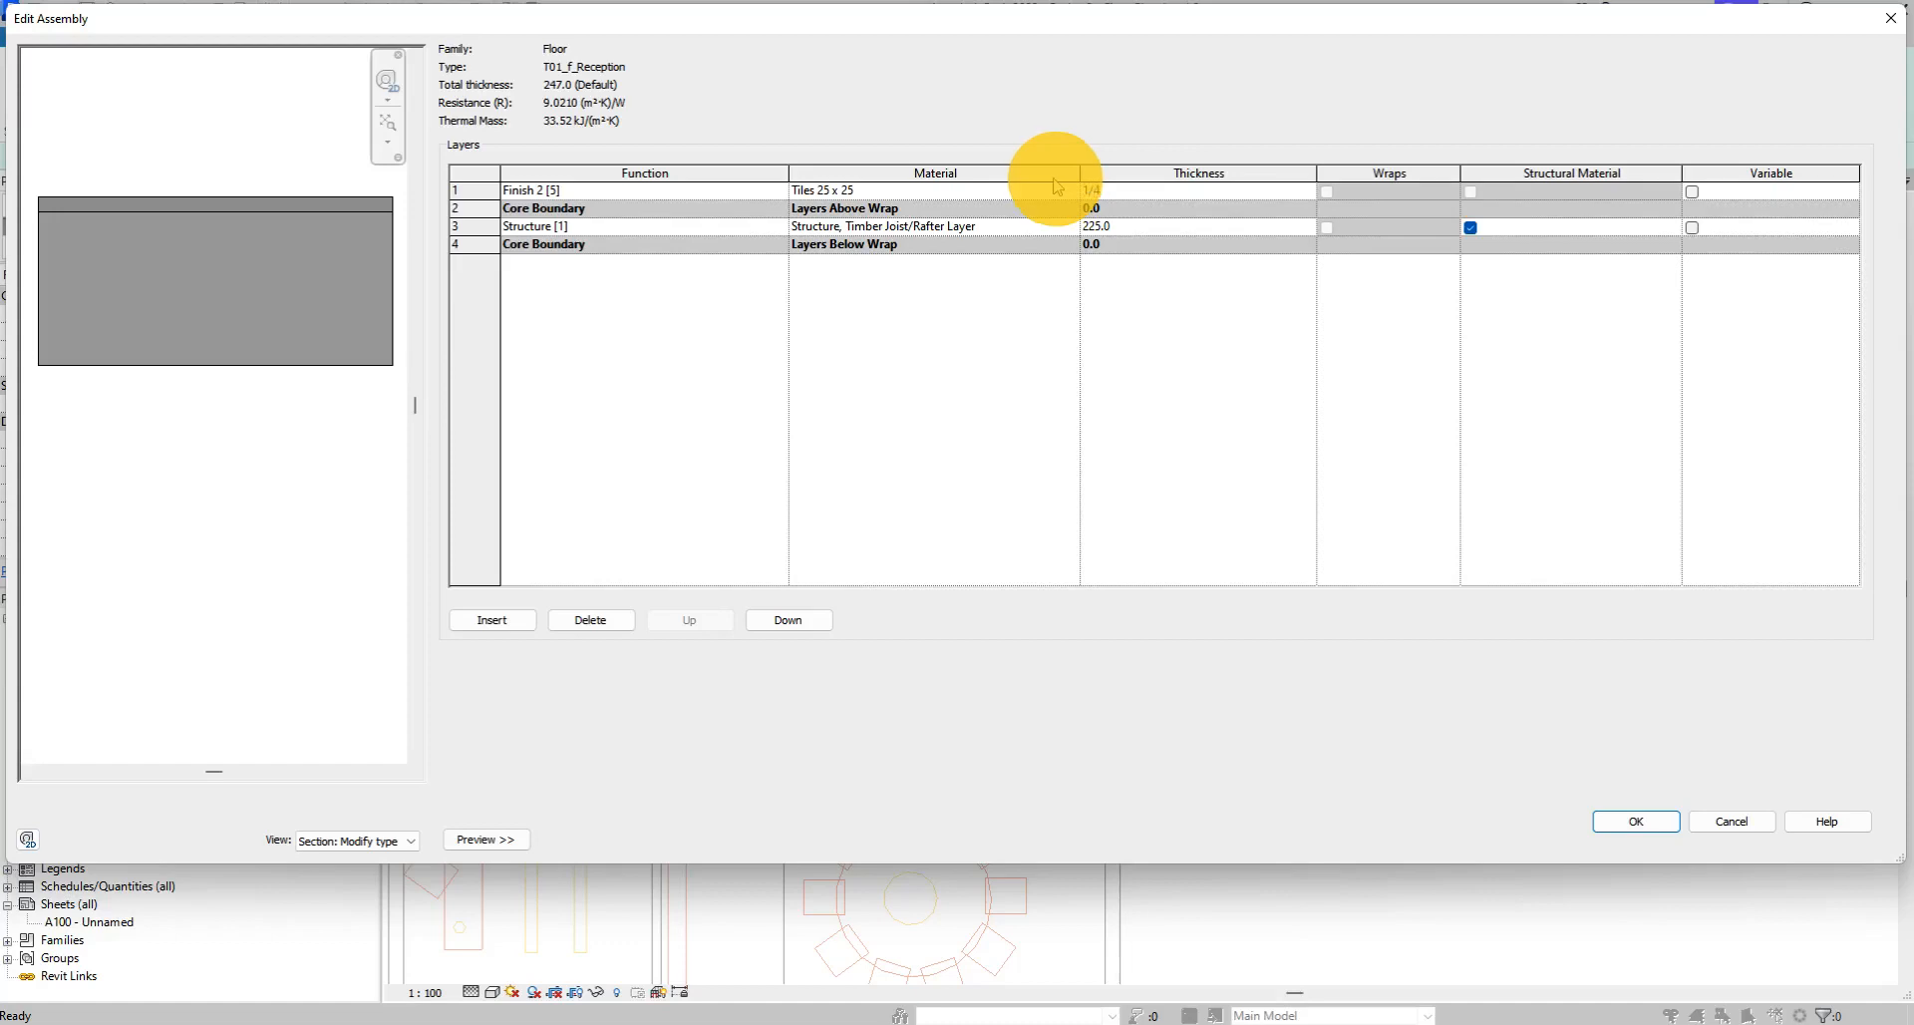
pyautogui.click(610, 227)
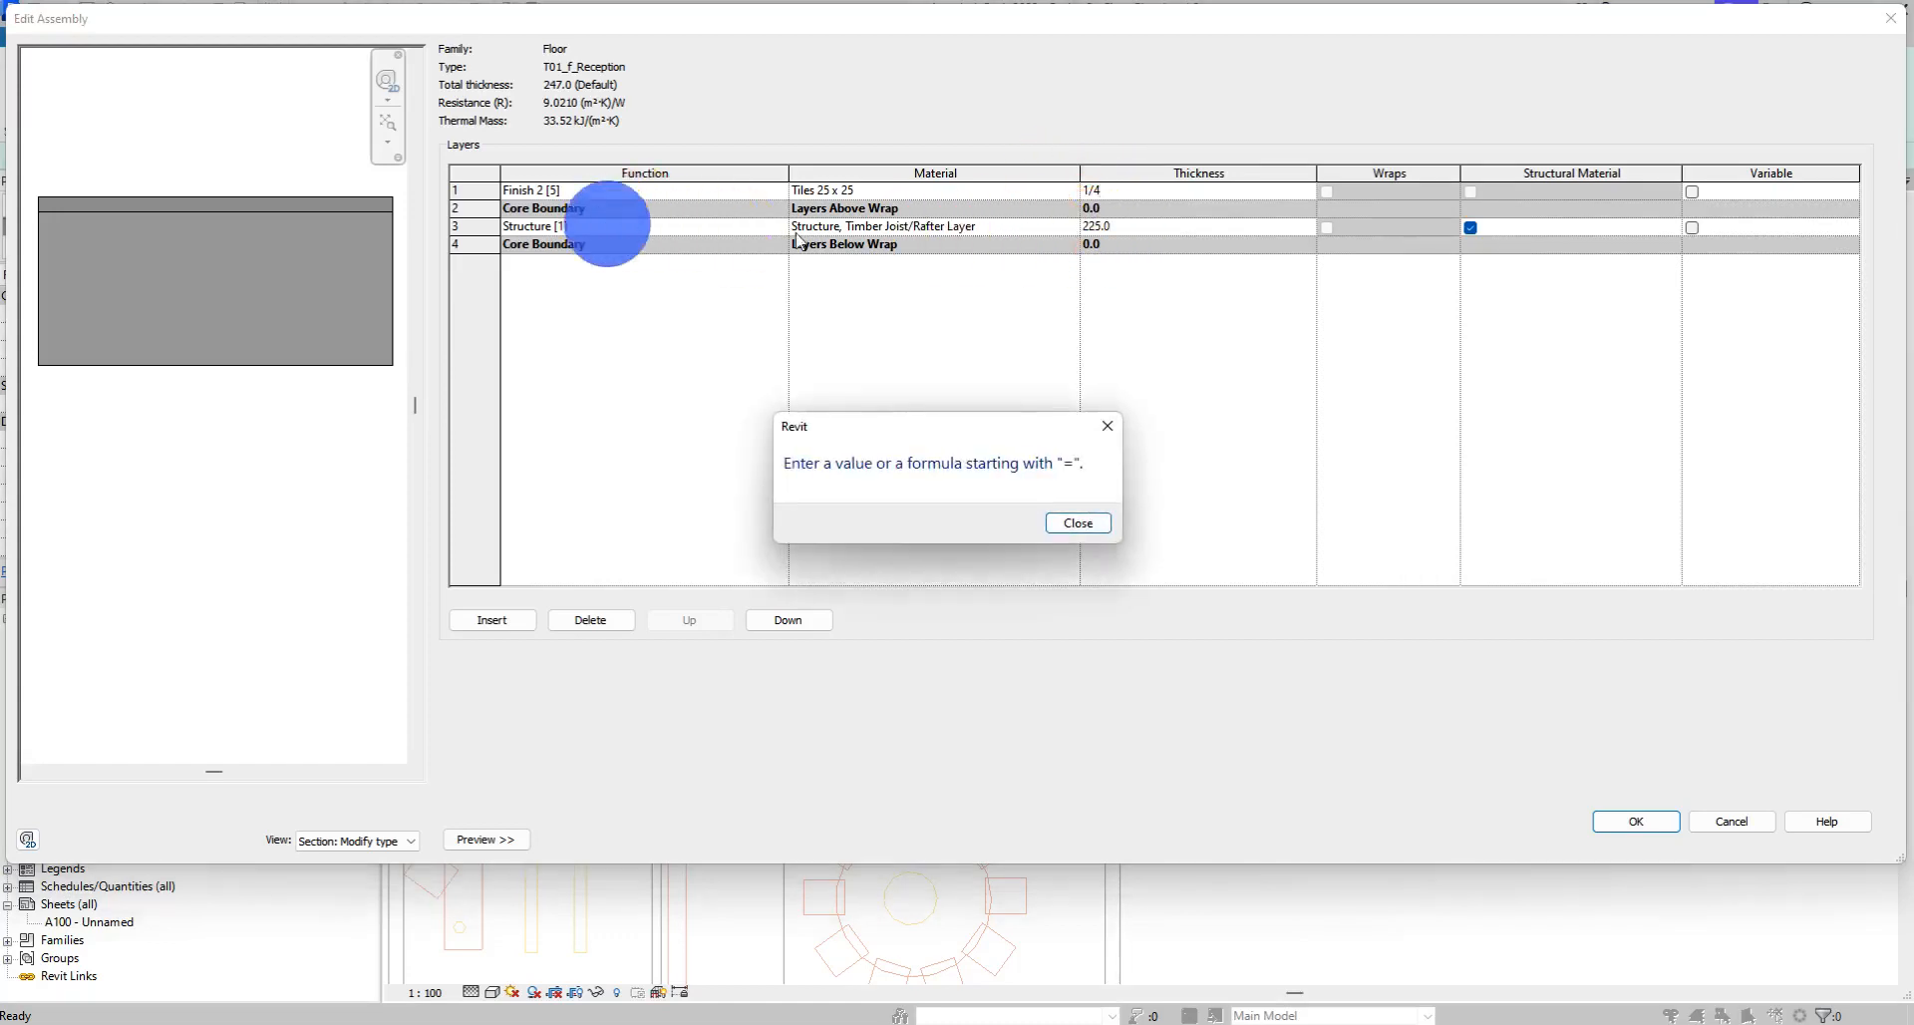
pyautogui.click(1079, 527)
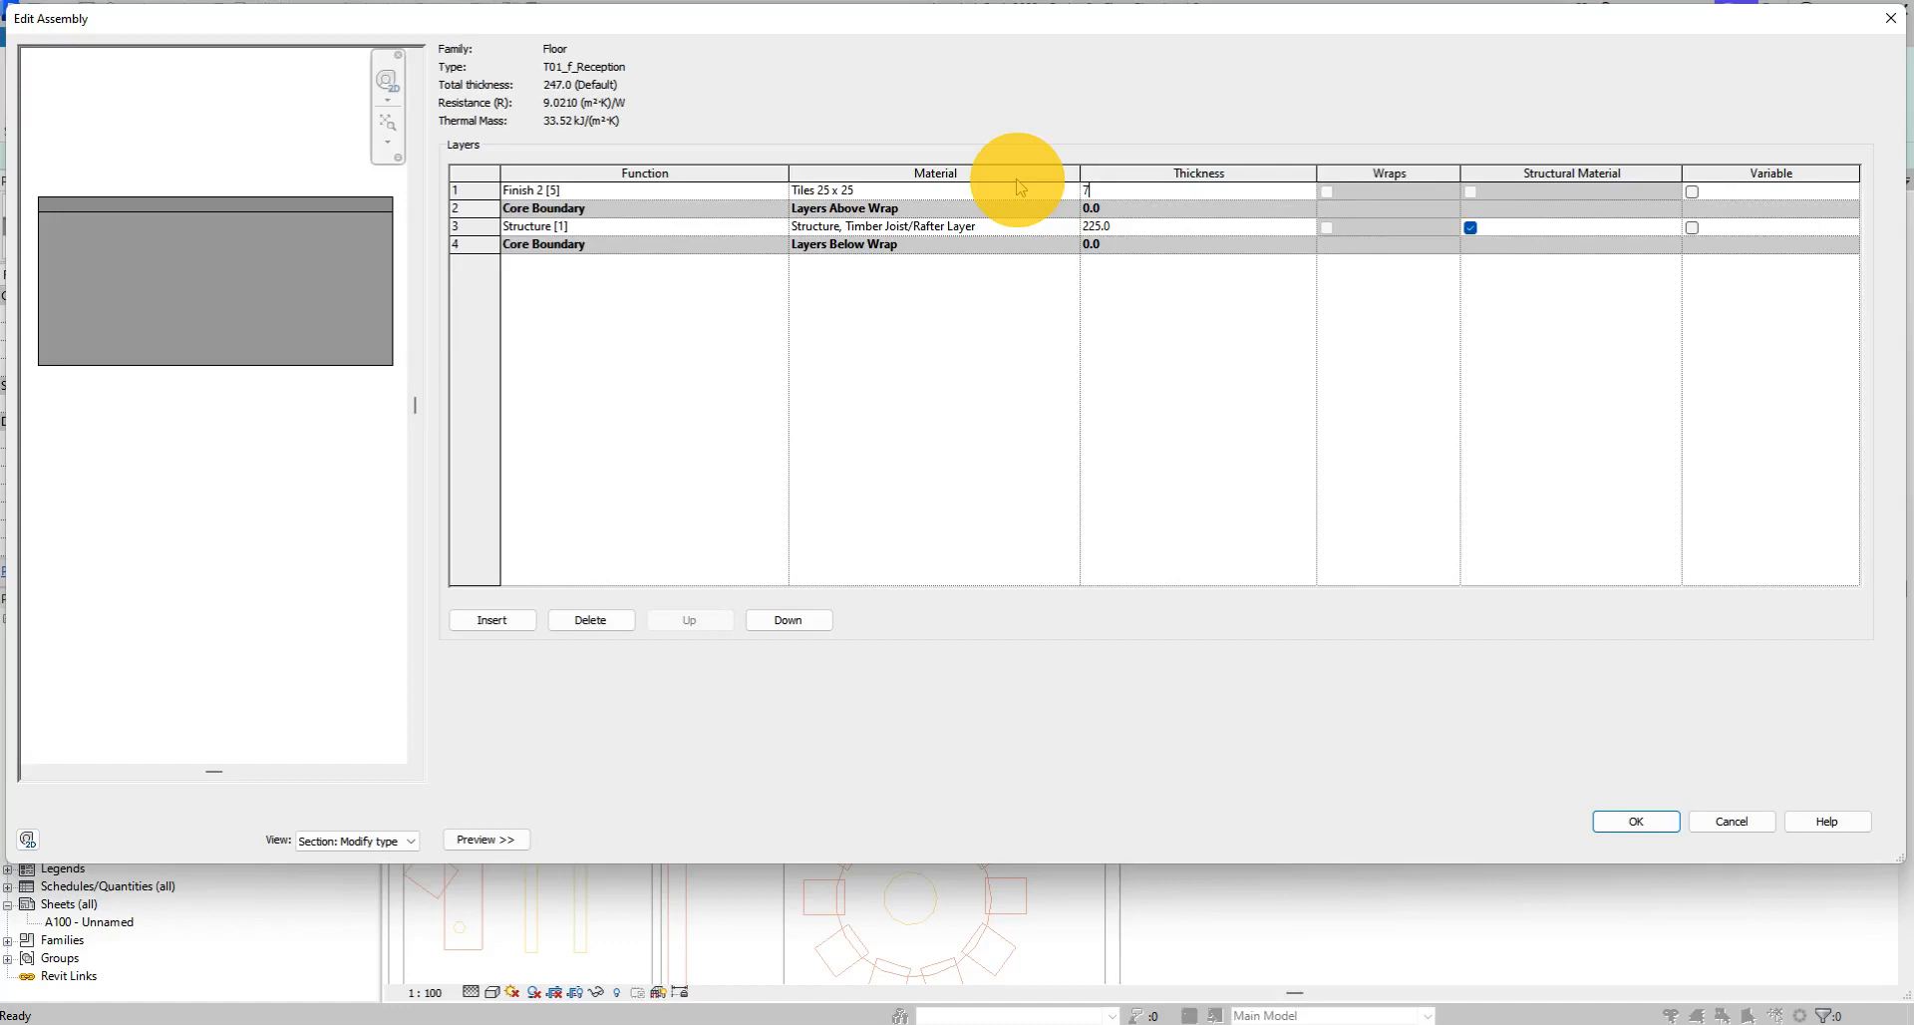
pyautogui.doubleClick(1108, 193)
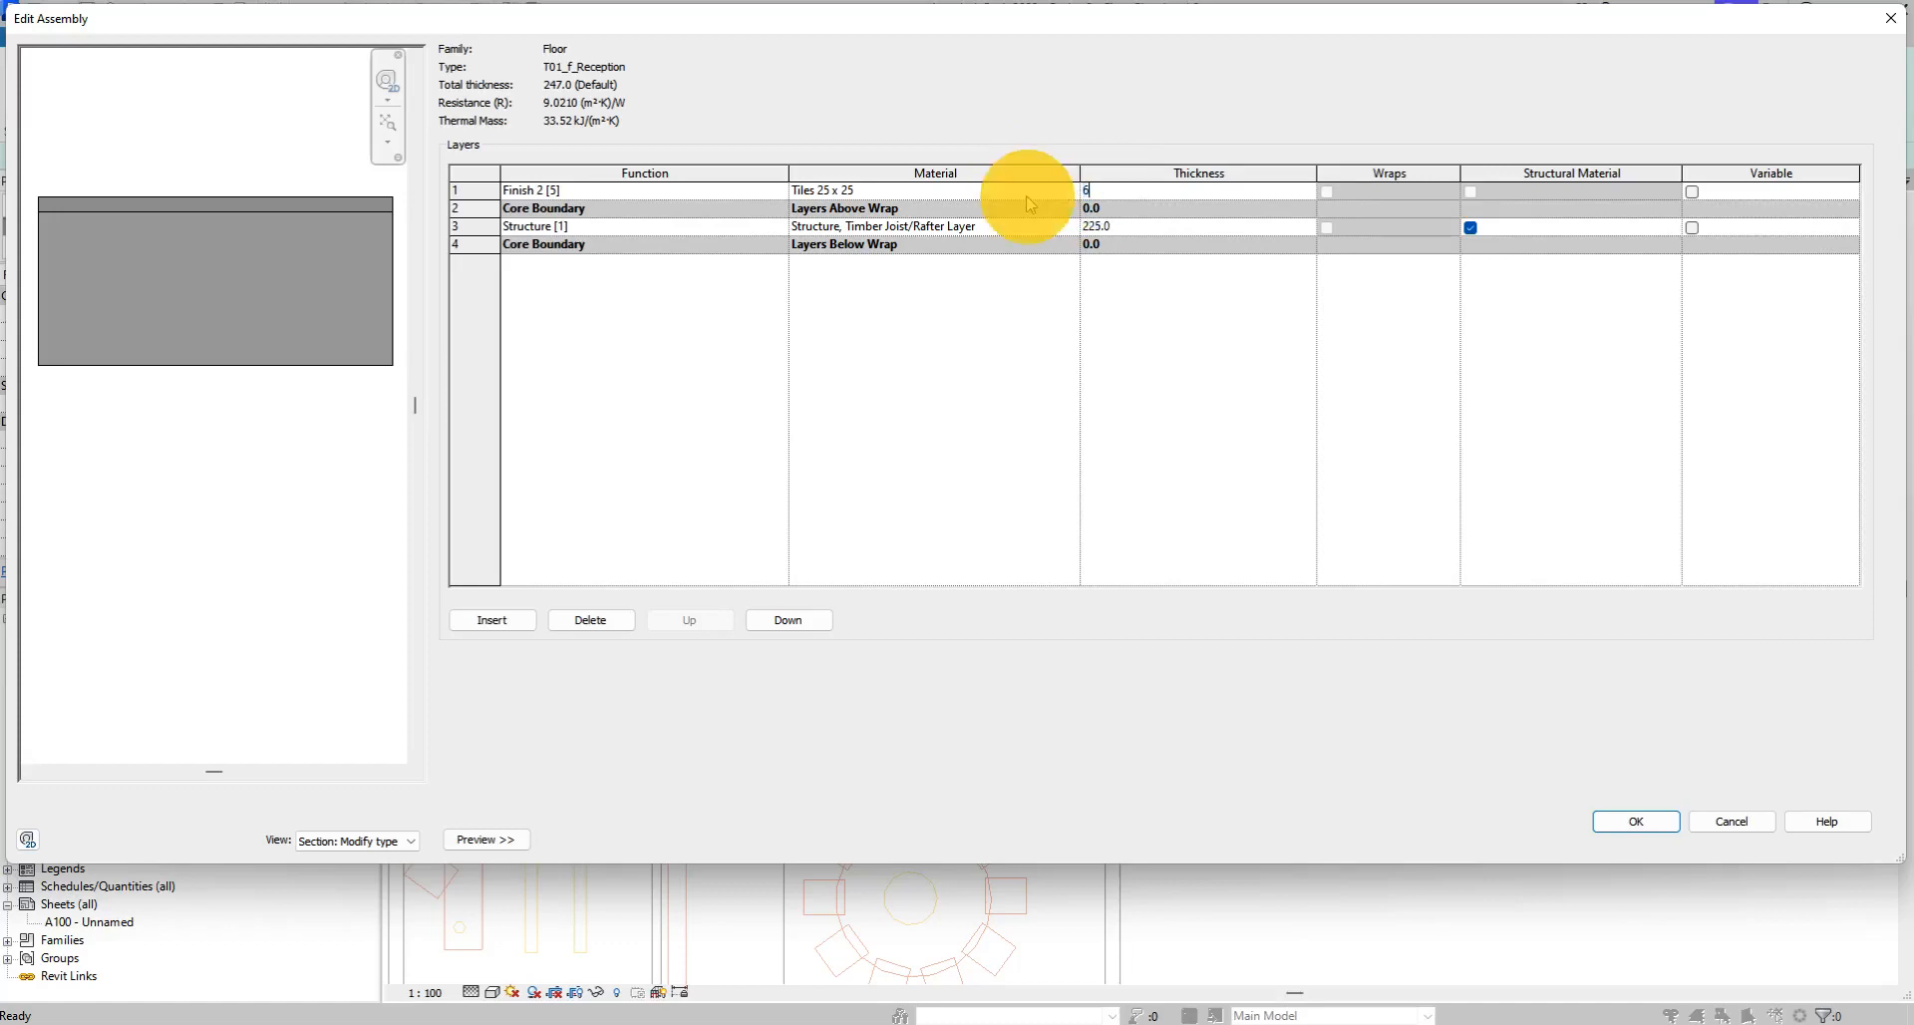
pyautogui.click(1102, 226)
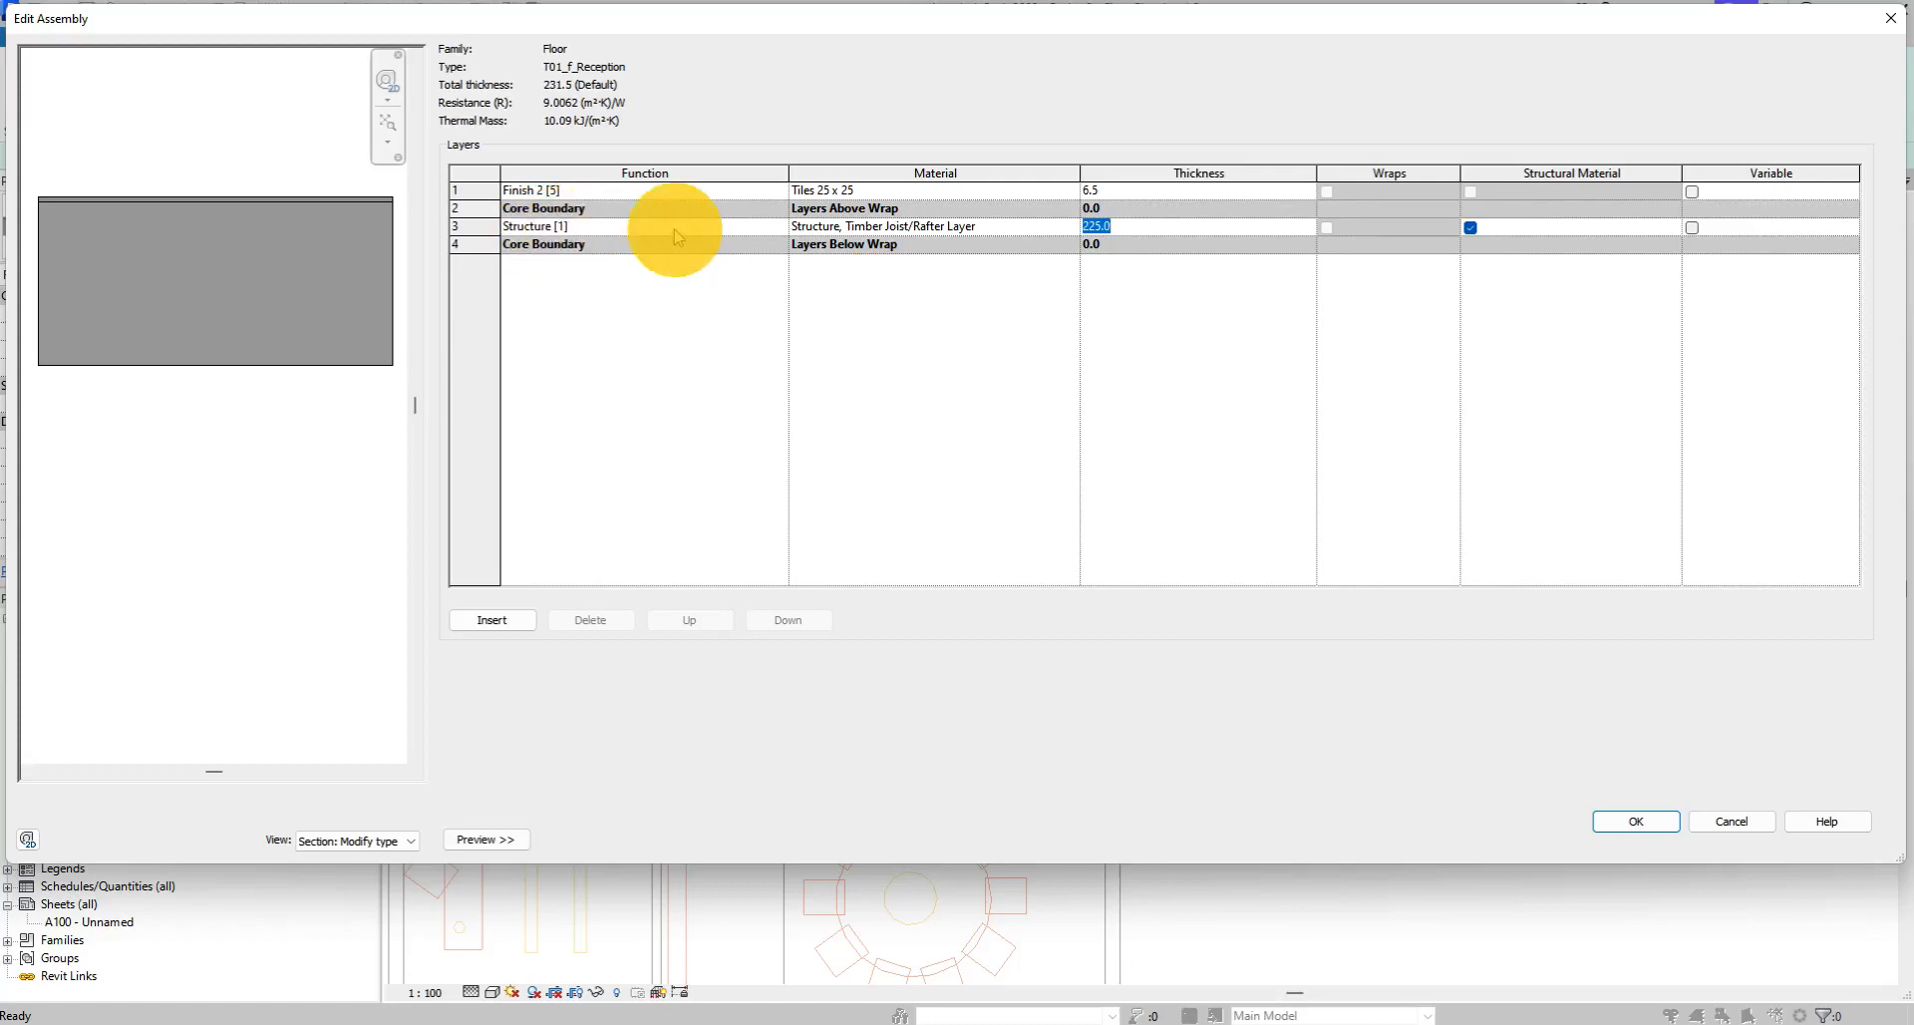
# Browse materials for the Structure [1] layer of T01_f_Reception and search for "cement".
pyautogui.click(966, 228)
pyautogui.click(1071, 232)
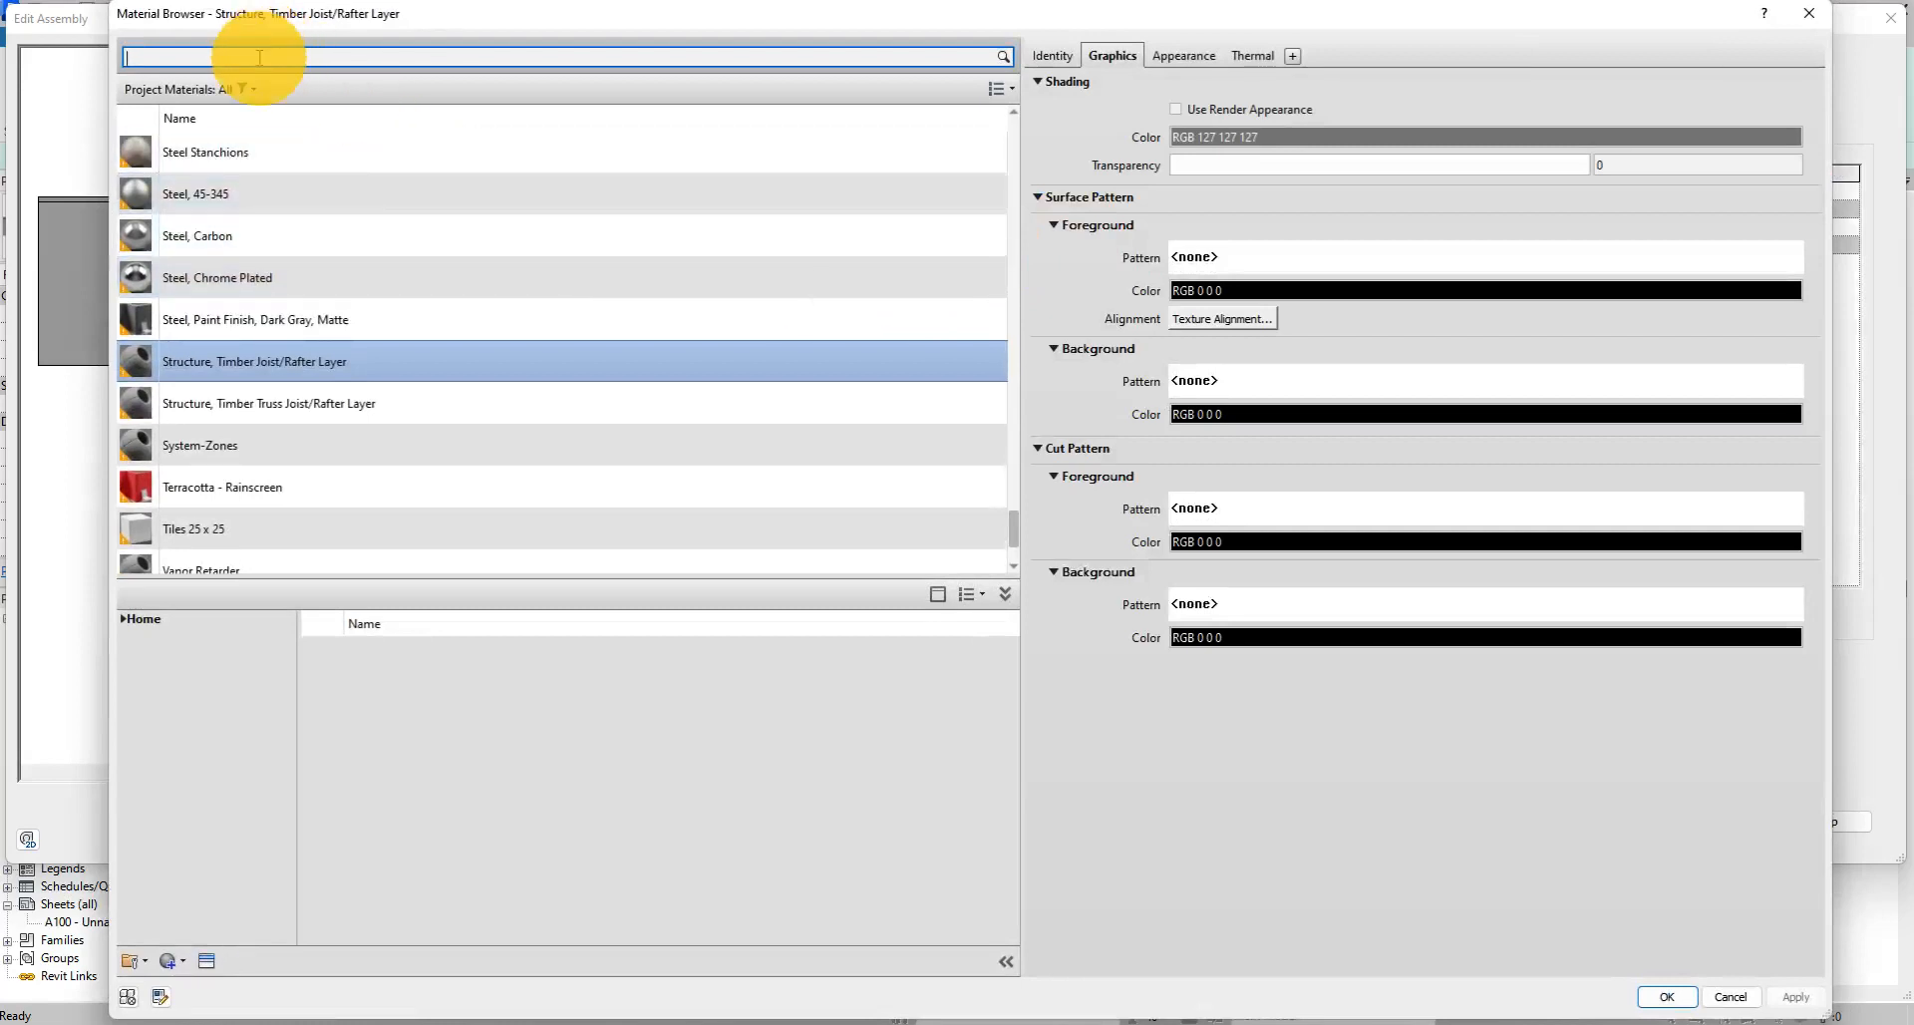
pyautogui.click(259, 57)
pyautogui.write('cement')
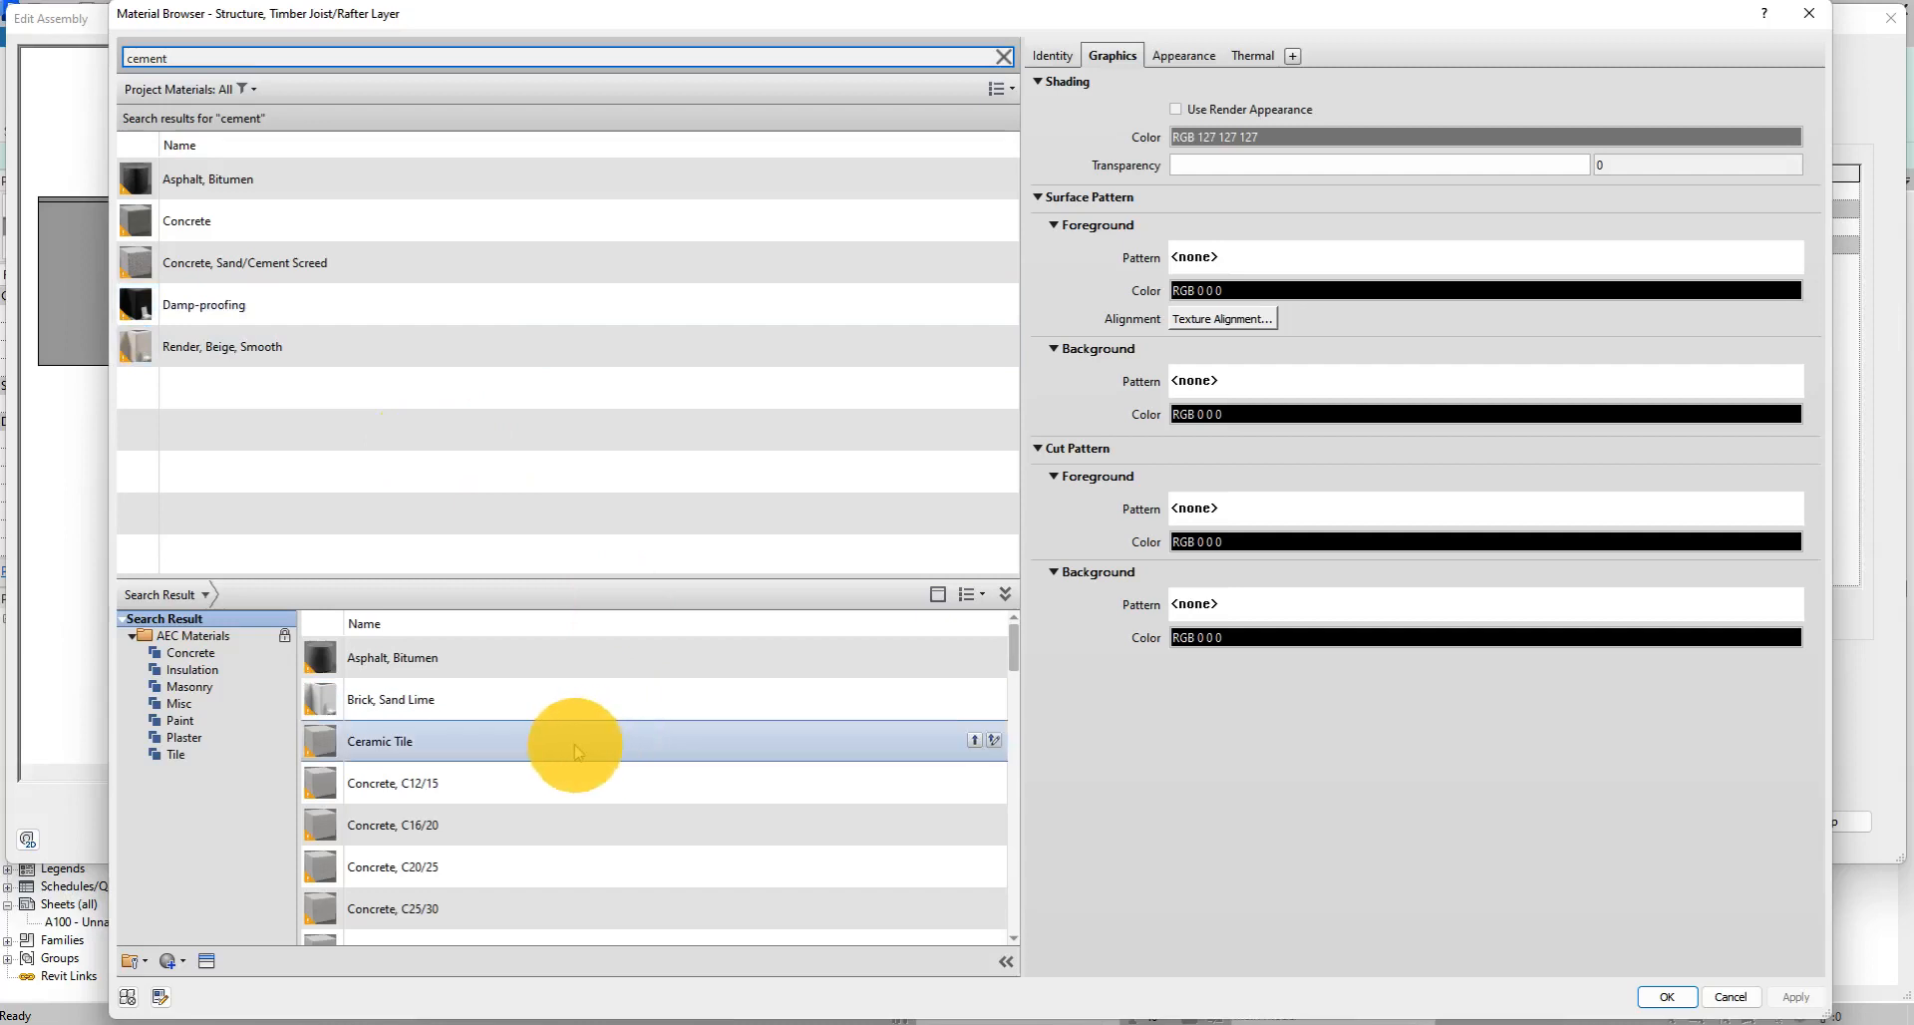
# Look through the cement materials and assign Concrete, Sand/Cement Screed from the project materials to the Structure [1] layer.
pyautogui.scroll(-5, 531, 701)
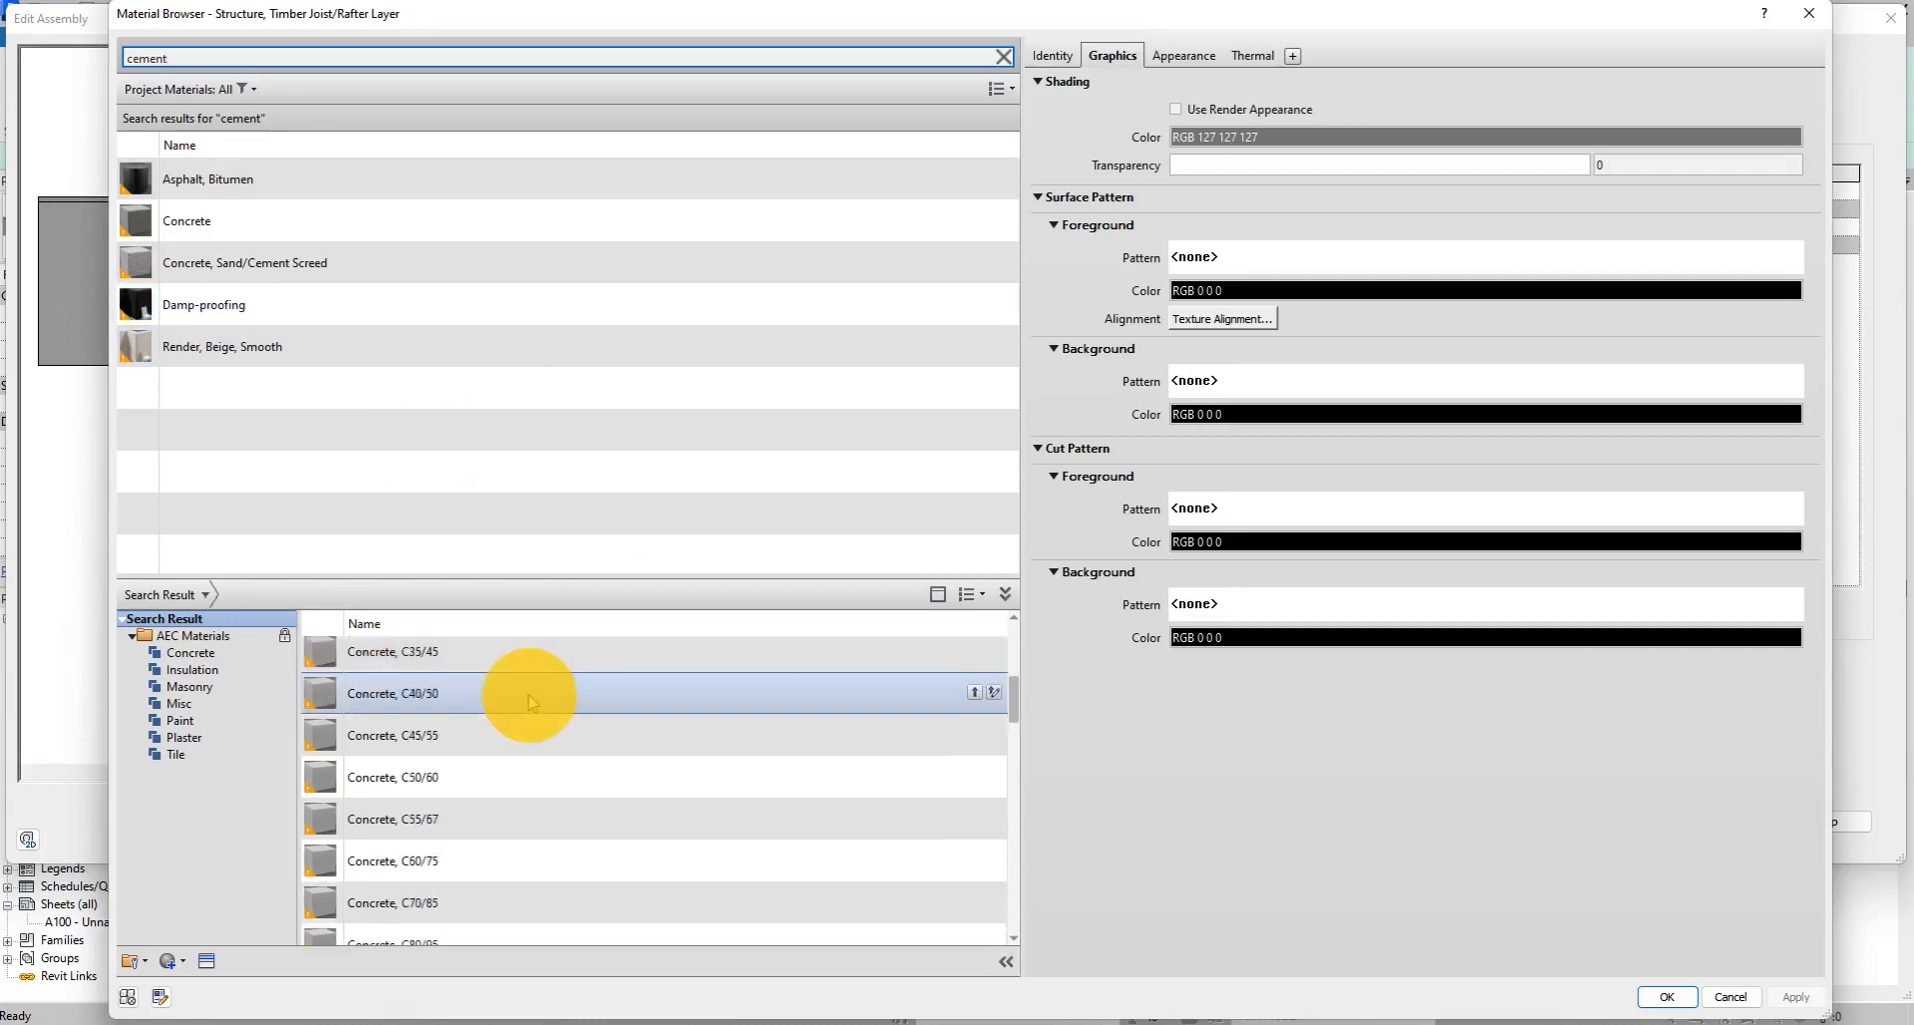
pyautogui.scroll(-5, 530, 701)
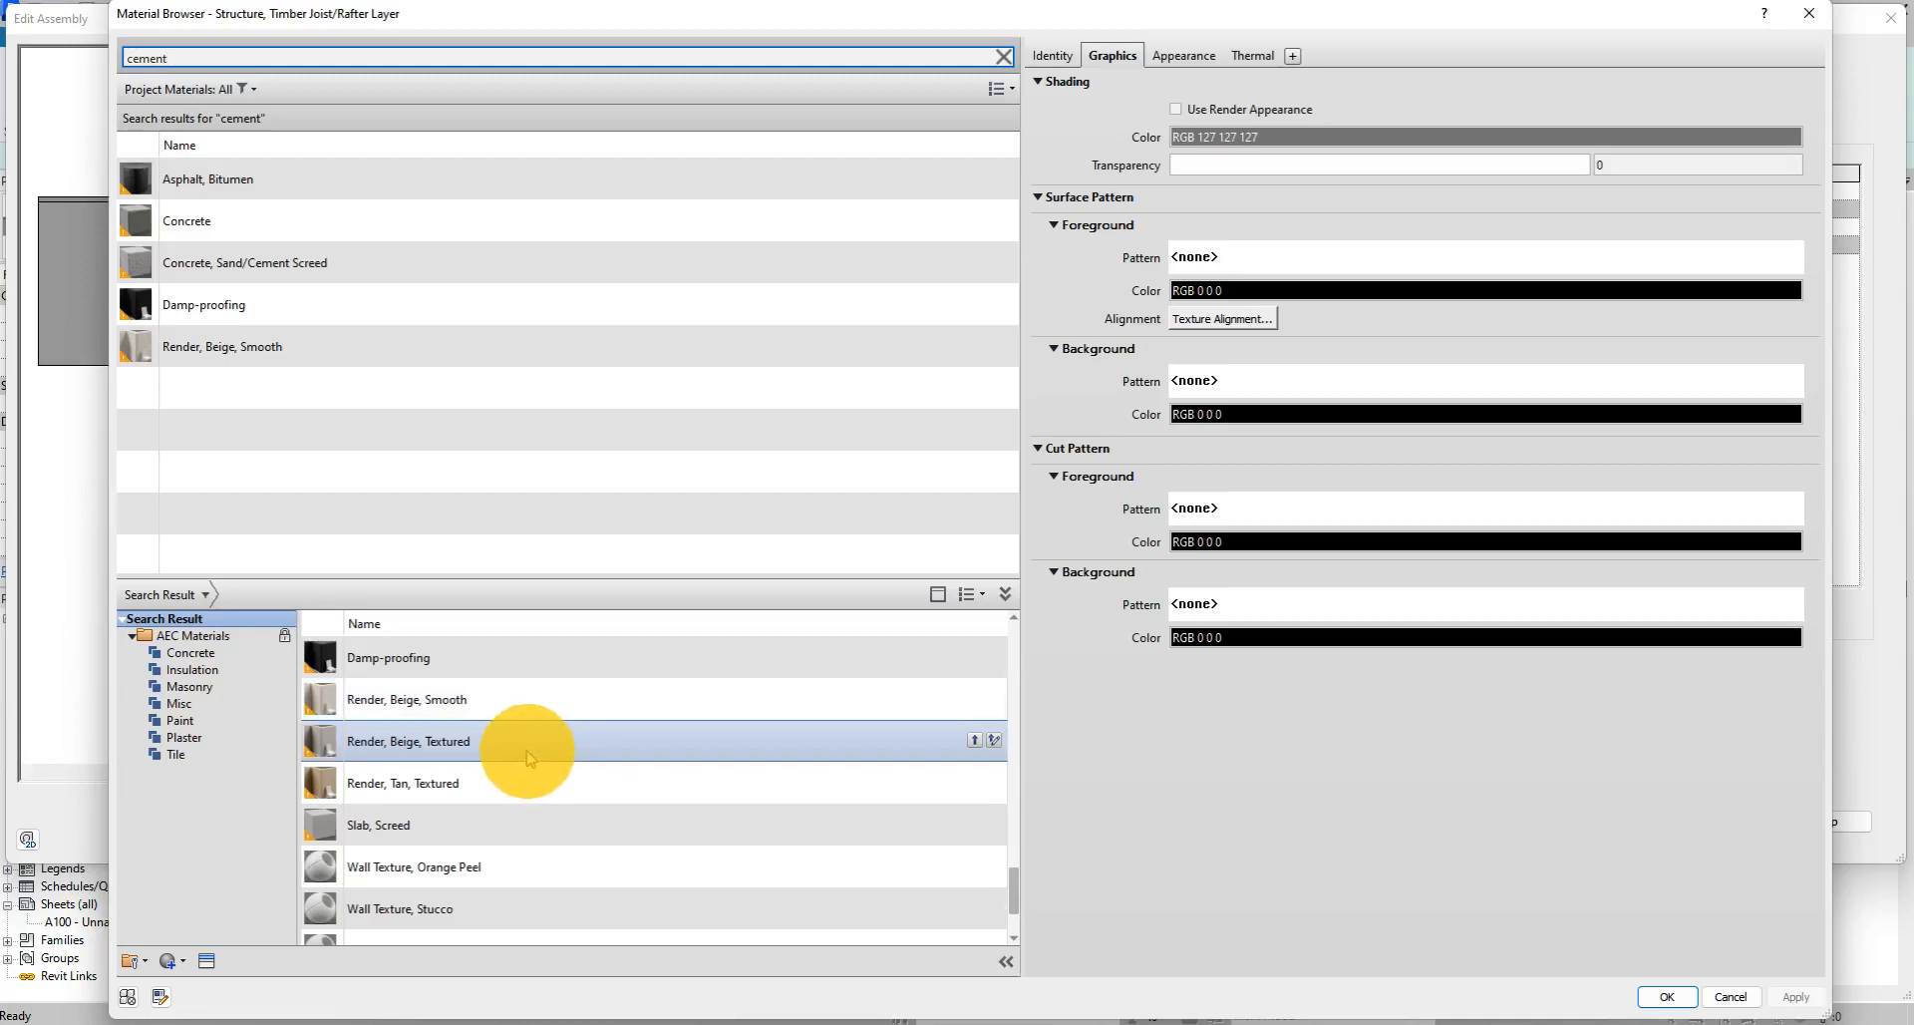
pyautogui.scroll(-1, 530, 757)
pyautogui.scroll(4, 524, 767)
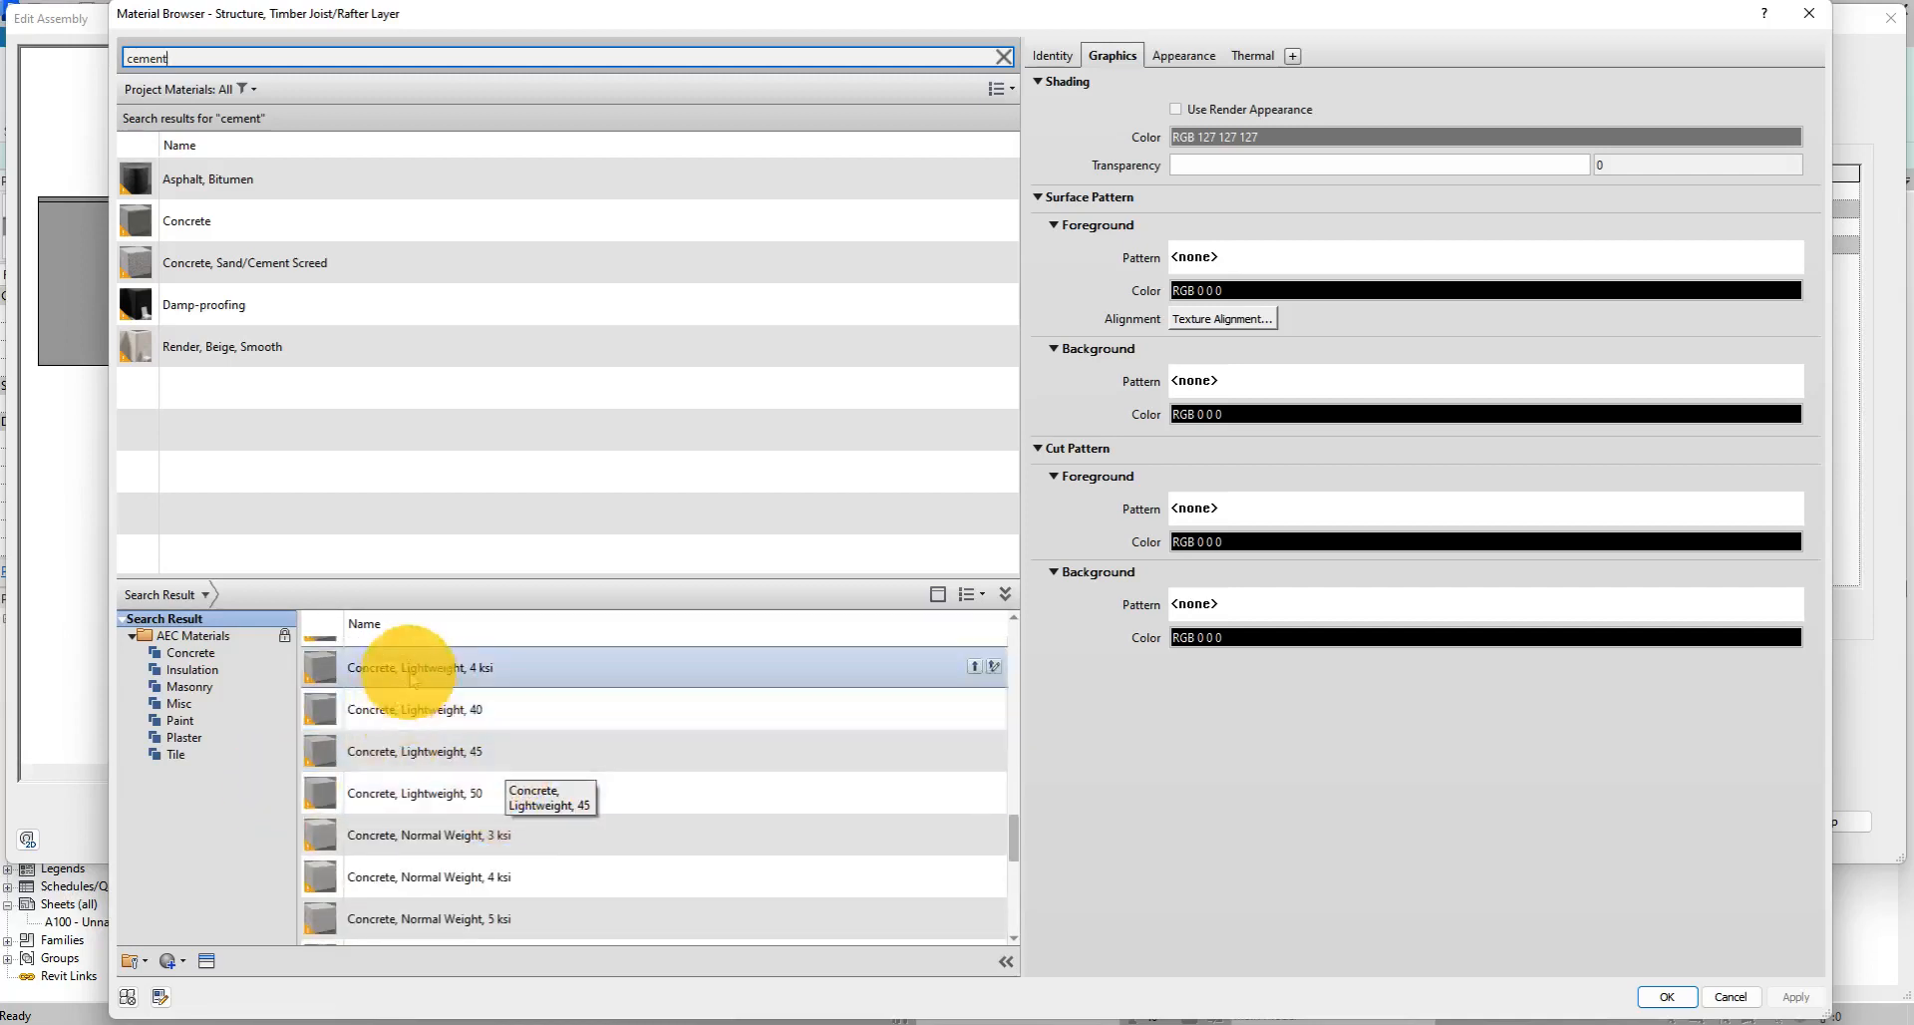
pyautogui.scroll(-1, 455, 768)
pyautogui.scroll(-2, 454, 772)
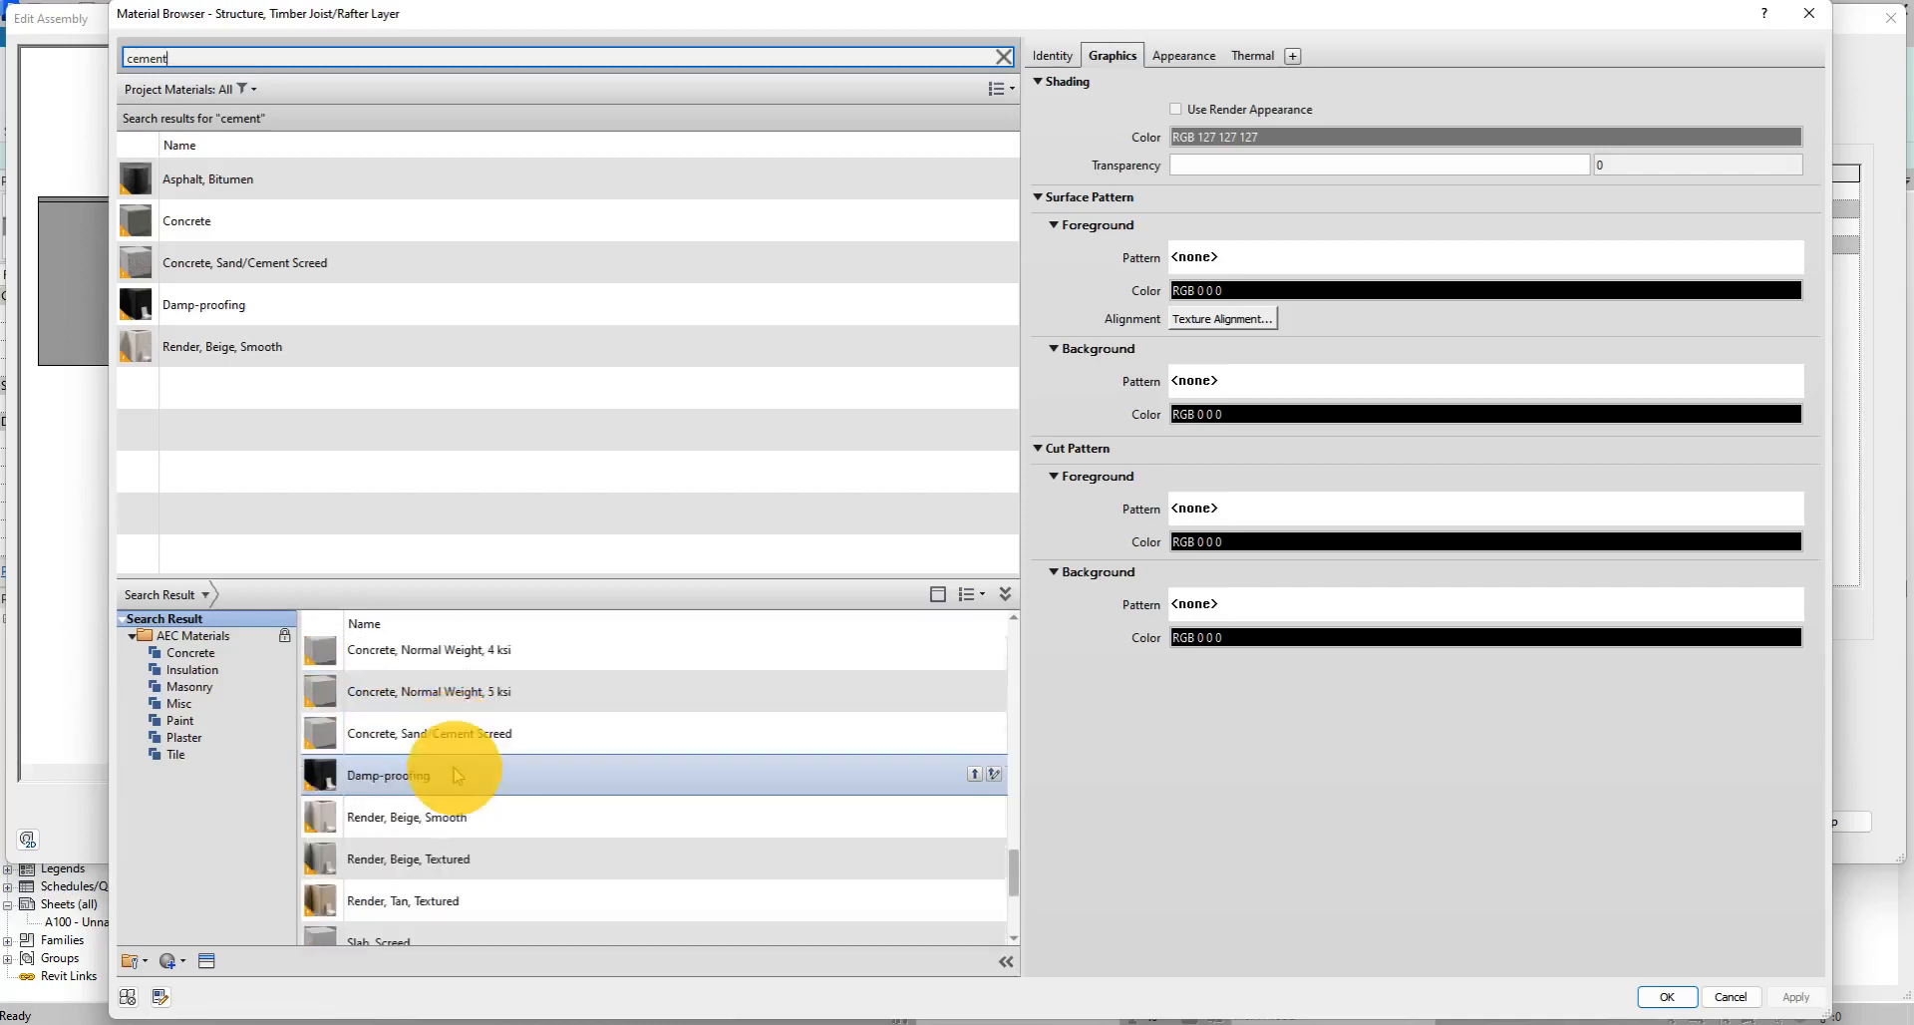
pyautogui.scroll(6, 454, 773)
pyautogui.scroll(4, 455, 772)
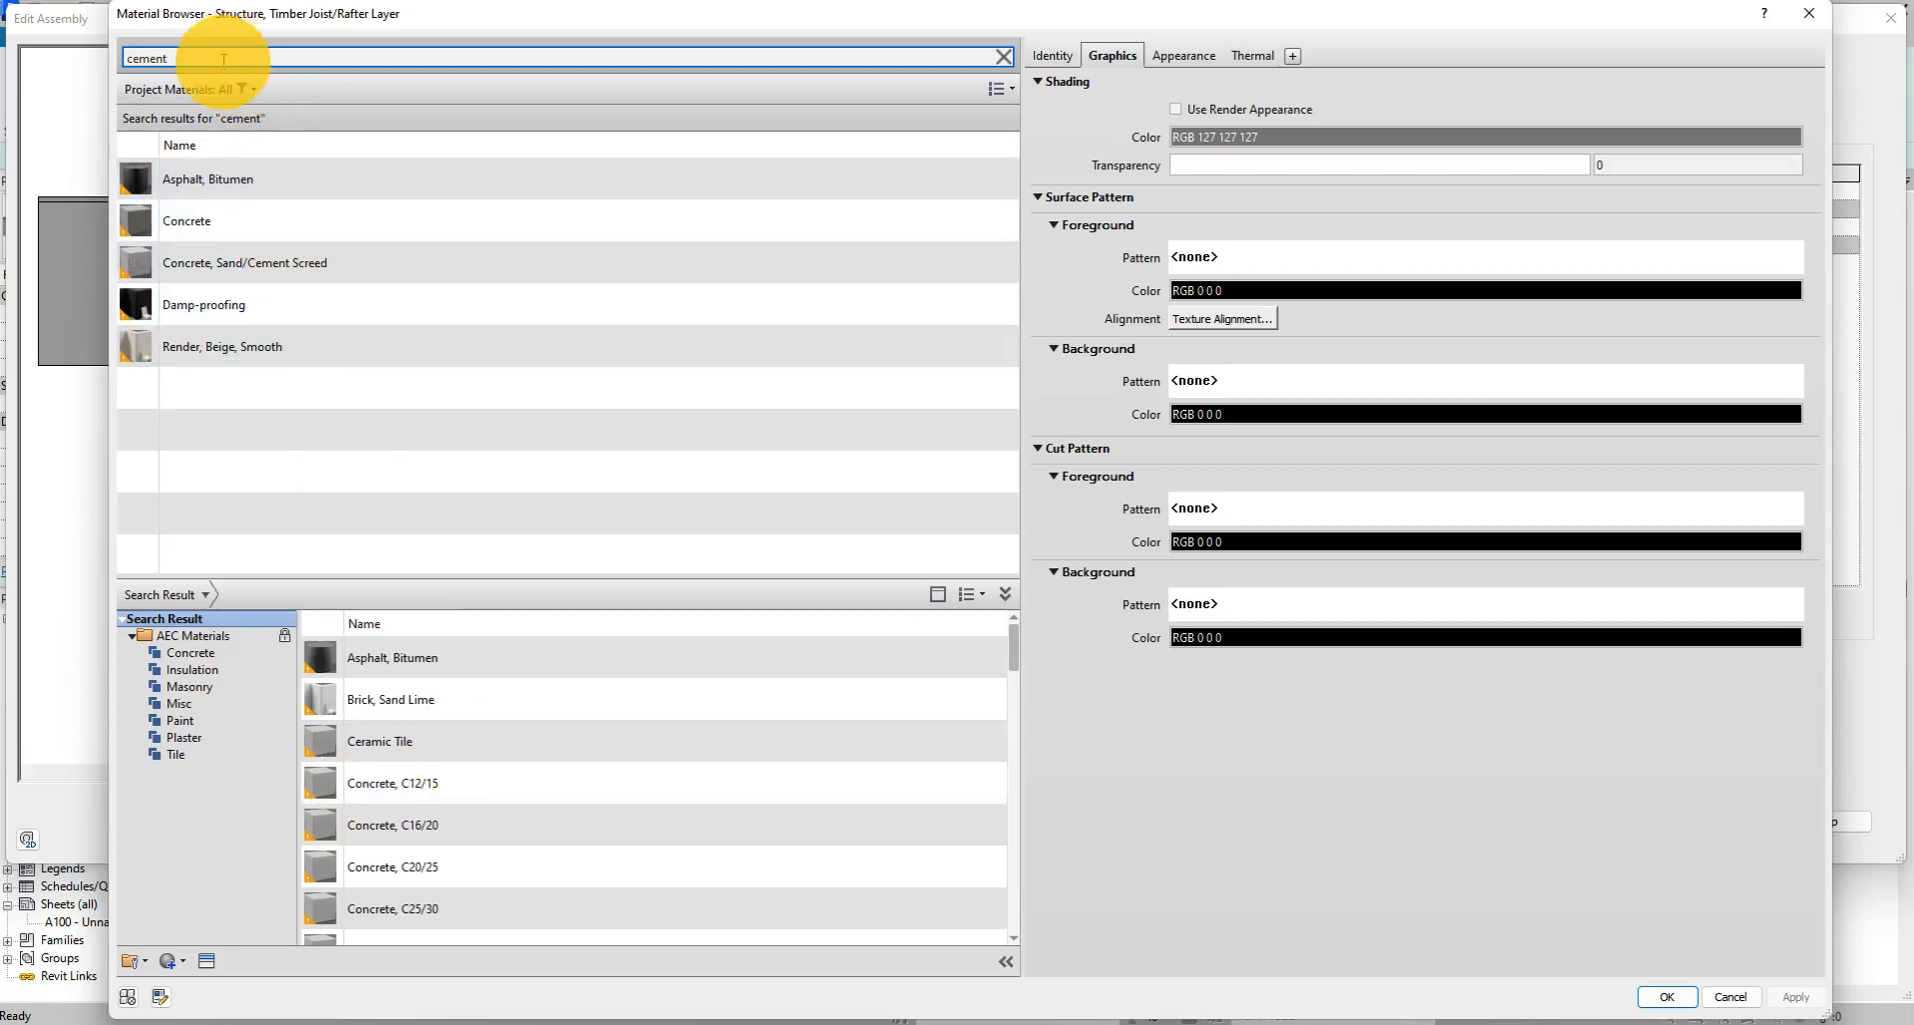
pyautogui.click(267, 264)
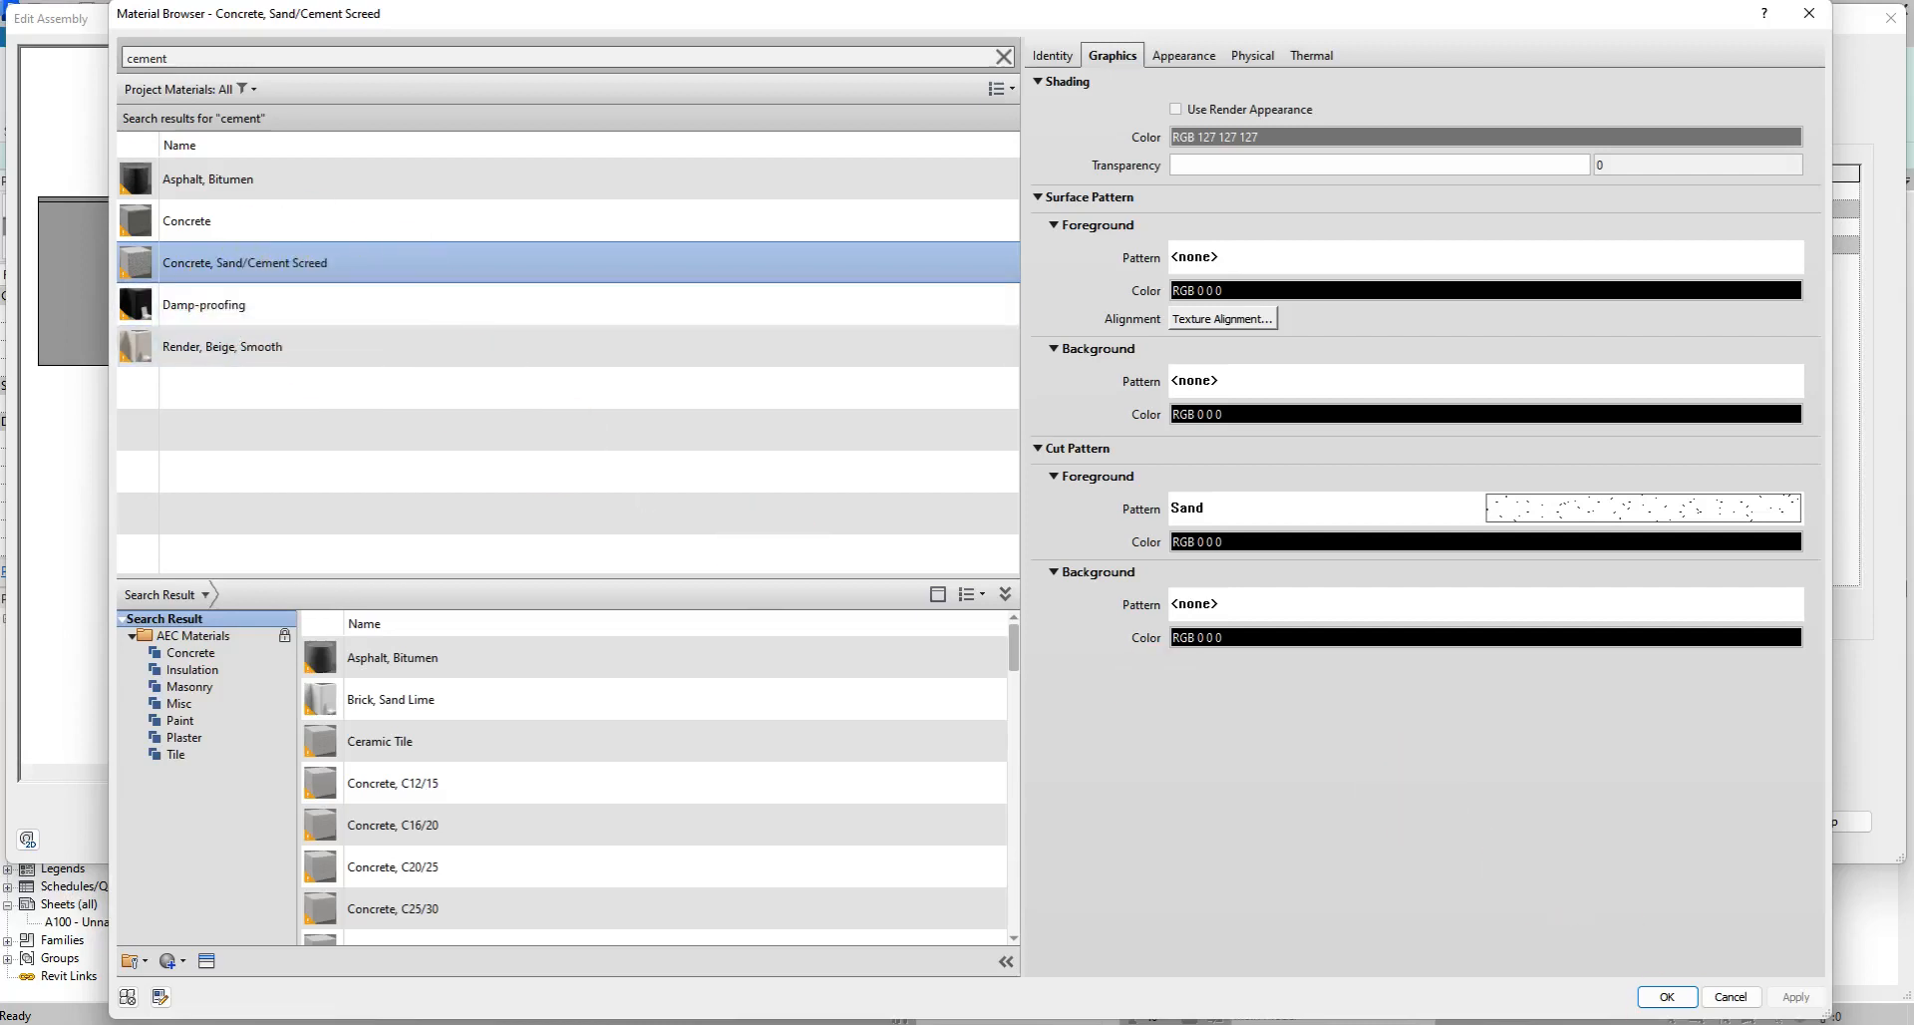
pyautogui.click(1659, 995)
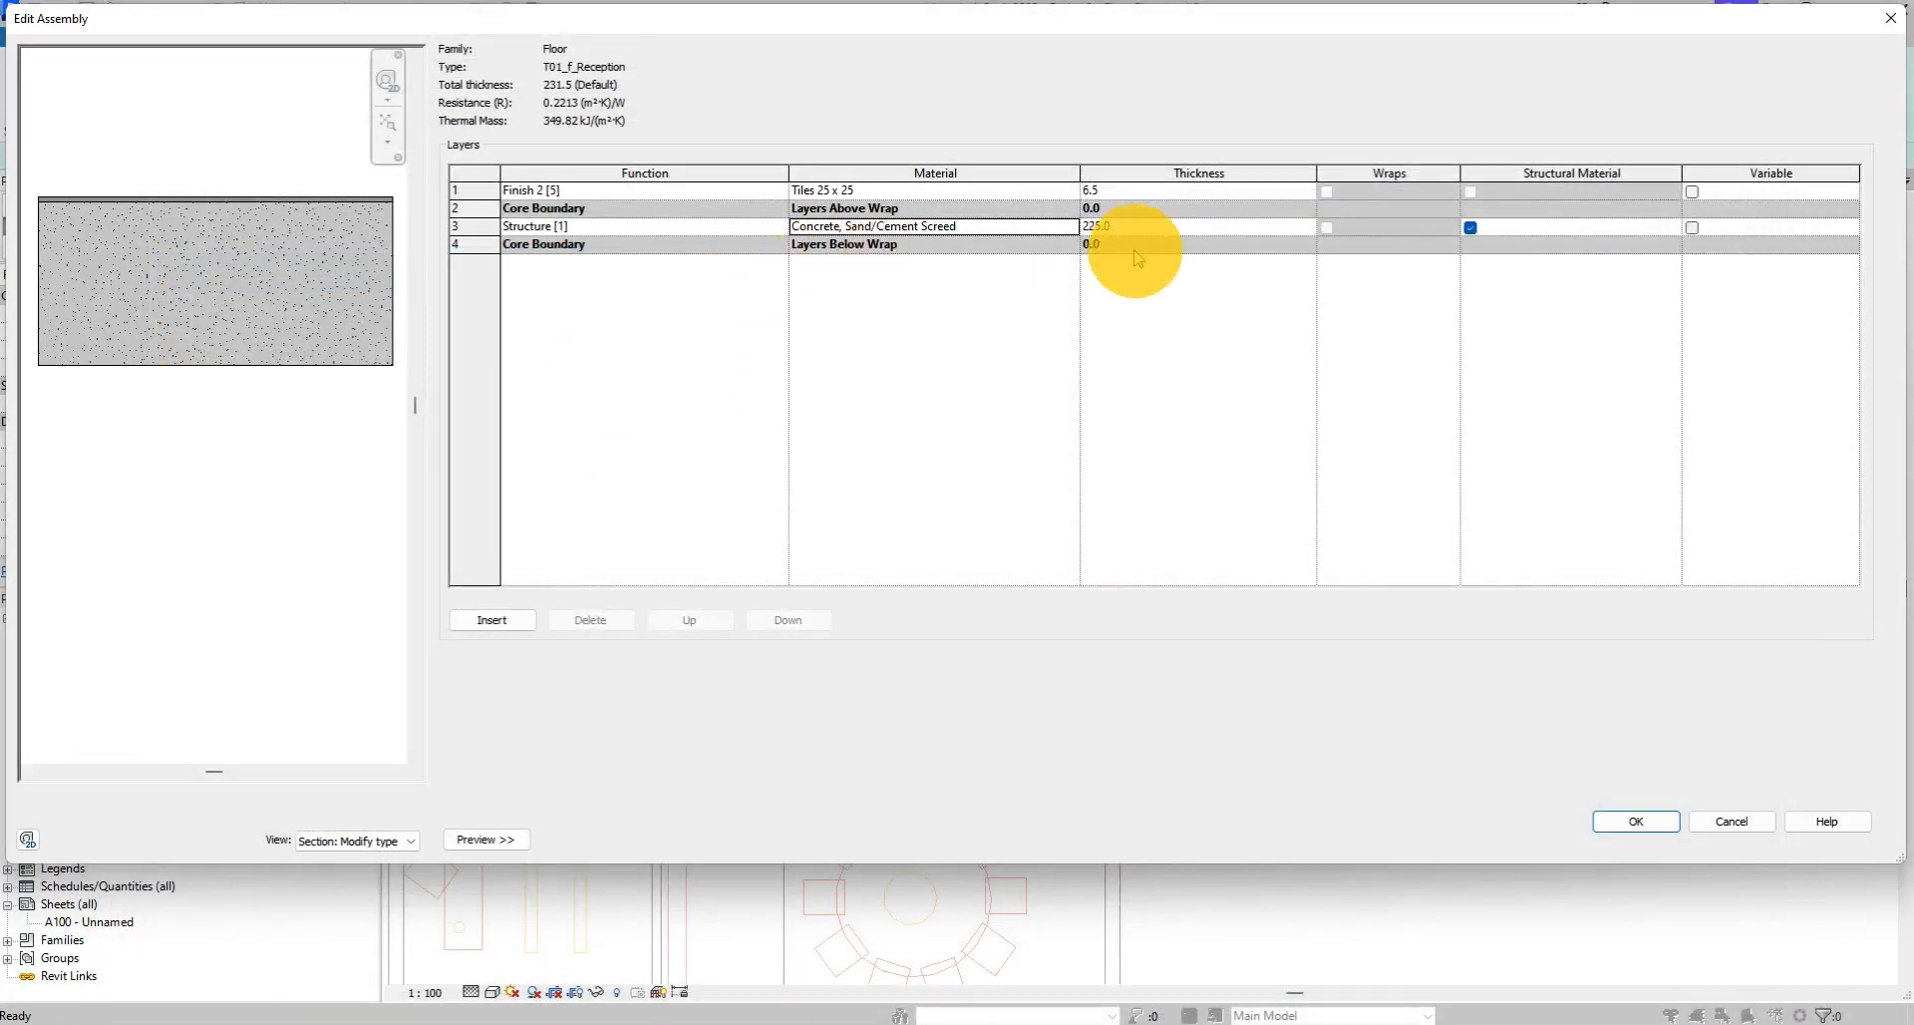
# Set the thickness of the Concrete, Sand/Cement Screed structure layer to 15.
pyautogui.click(1112, 225)
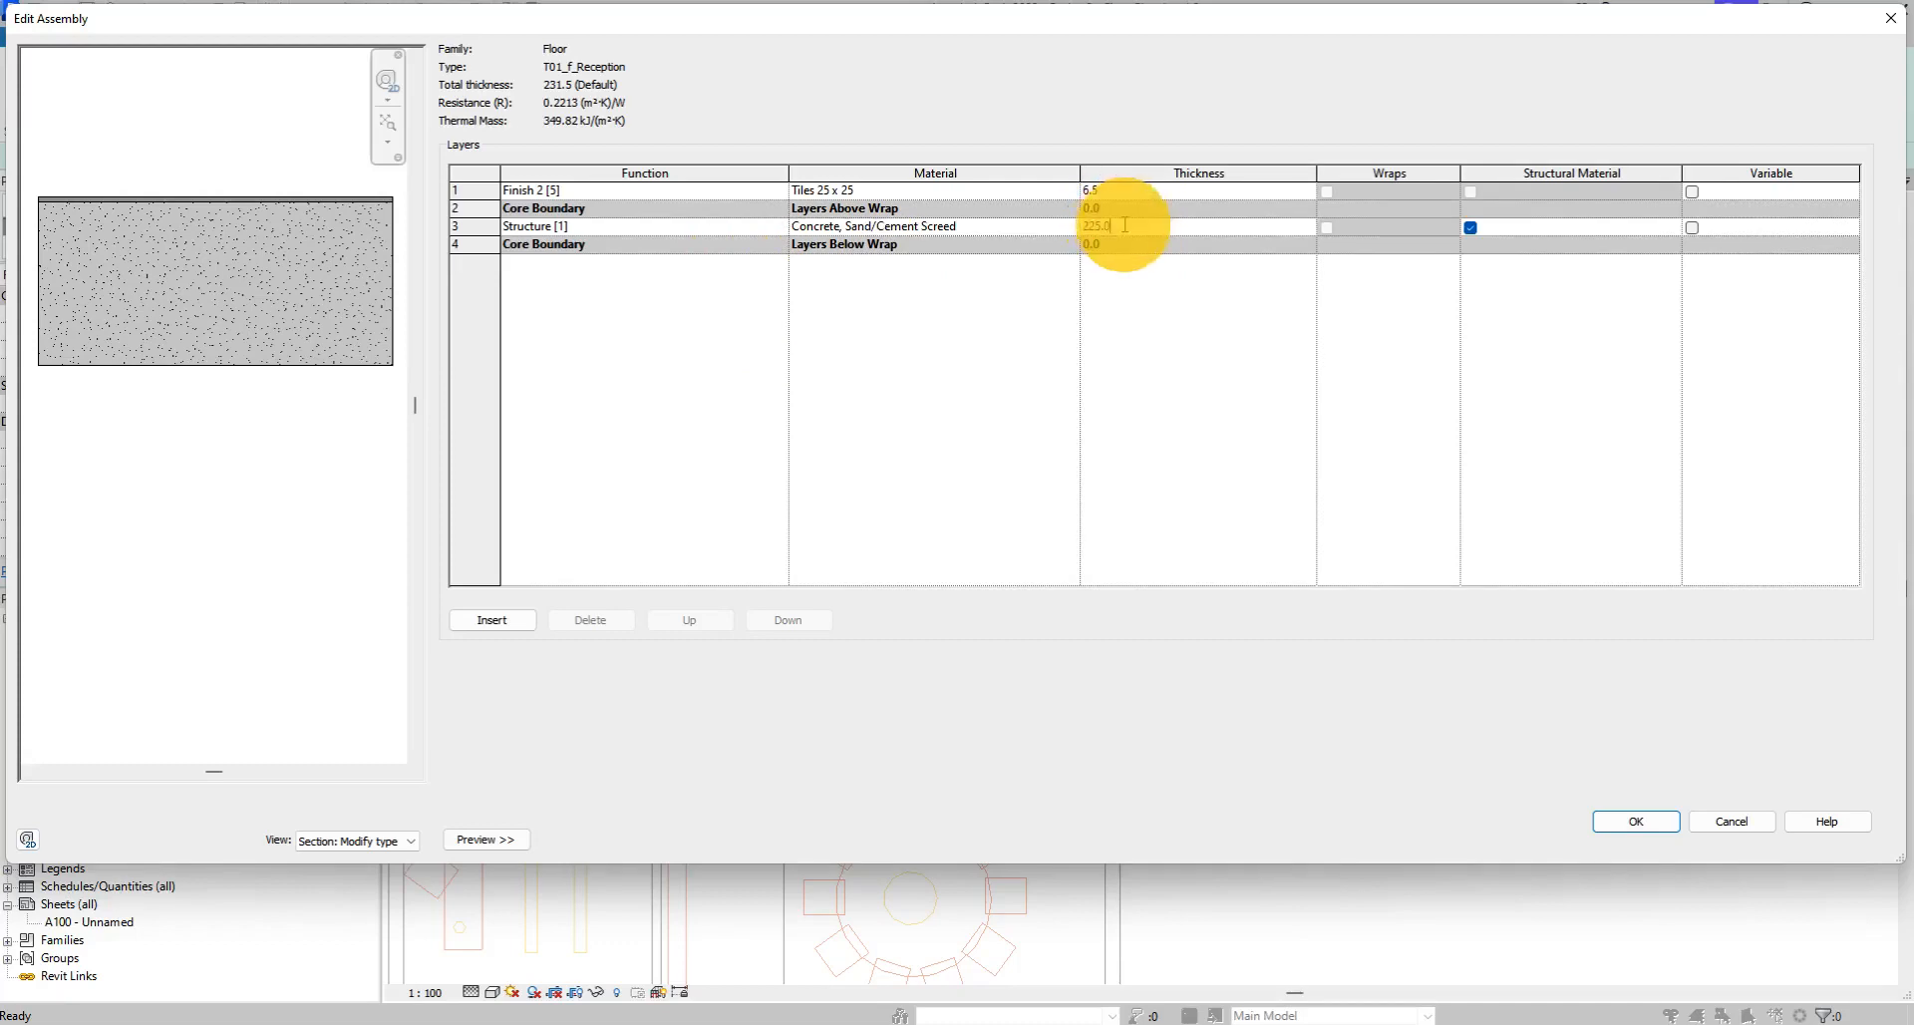
pyautogui.doubleClick(1129, 224)
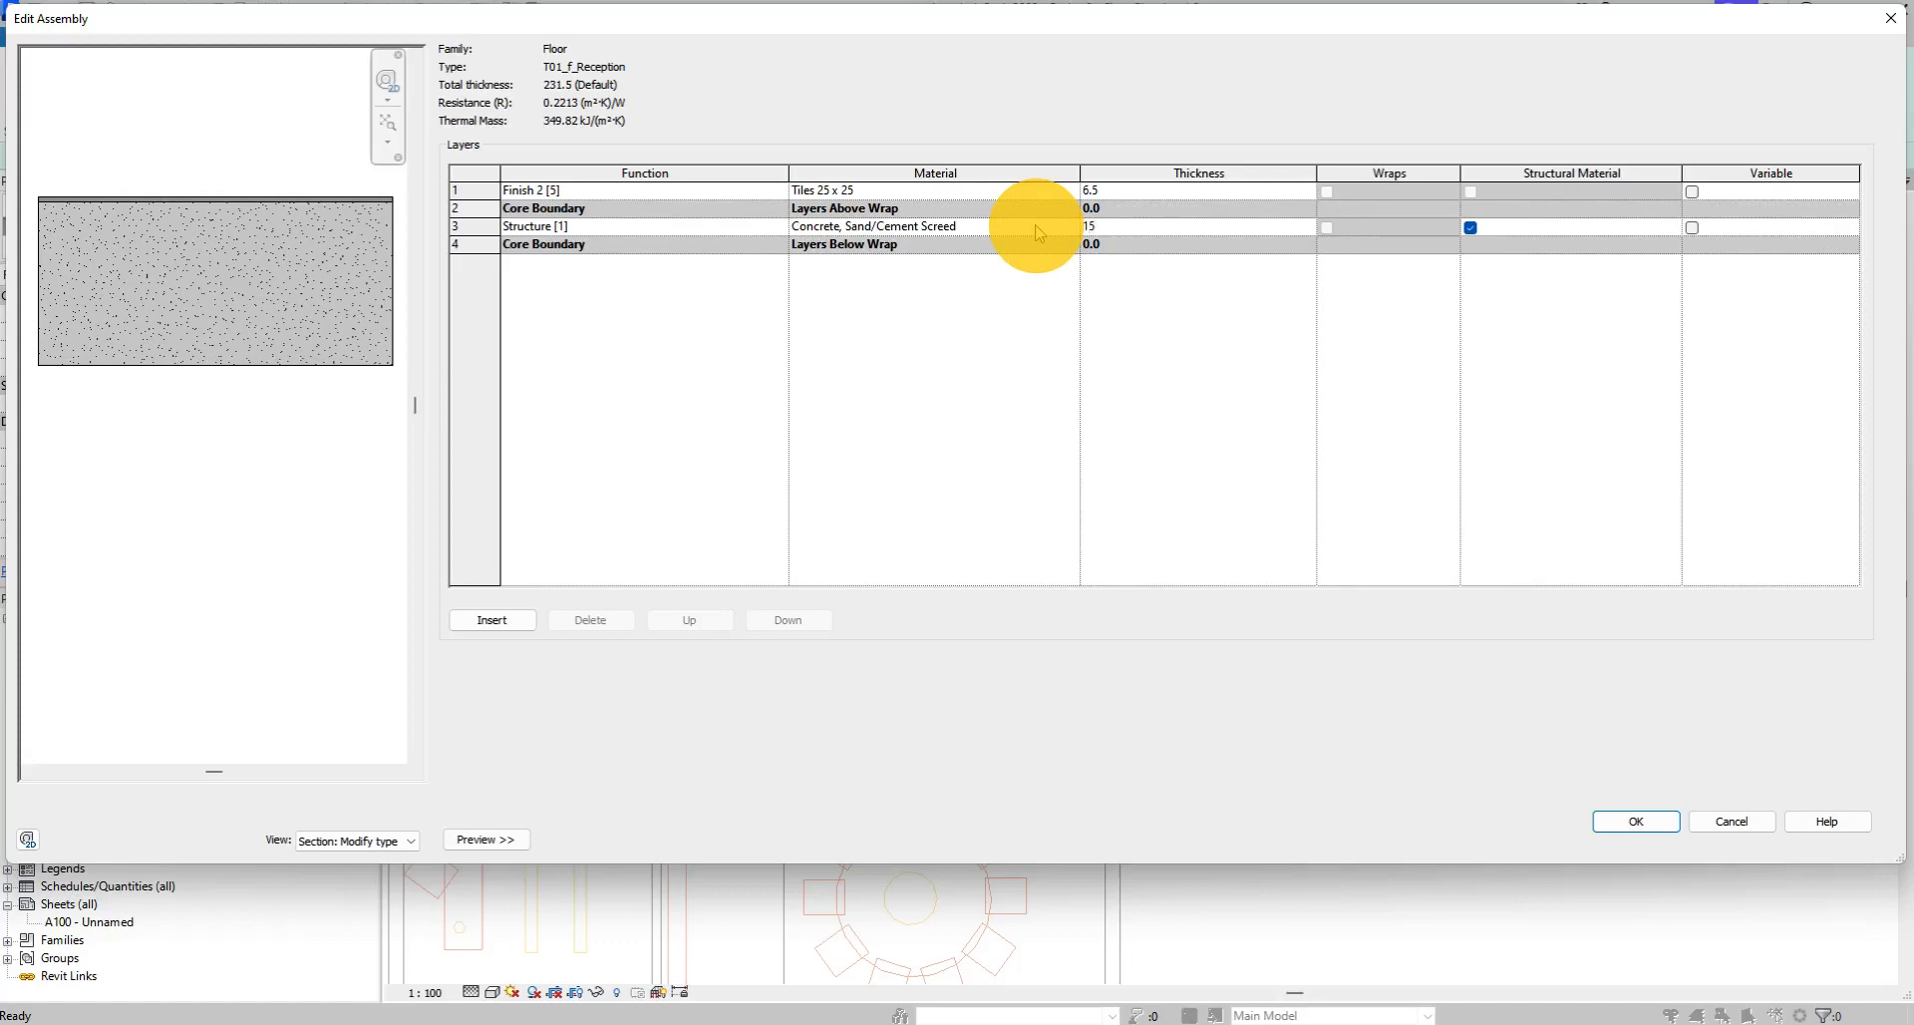
pyautogui.click(1174, 298)
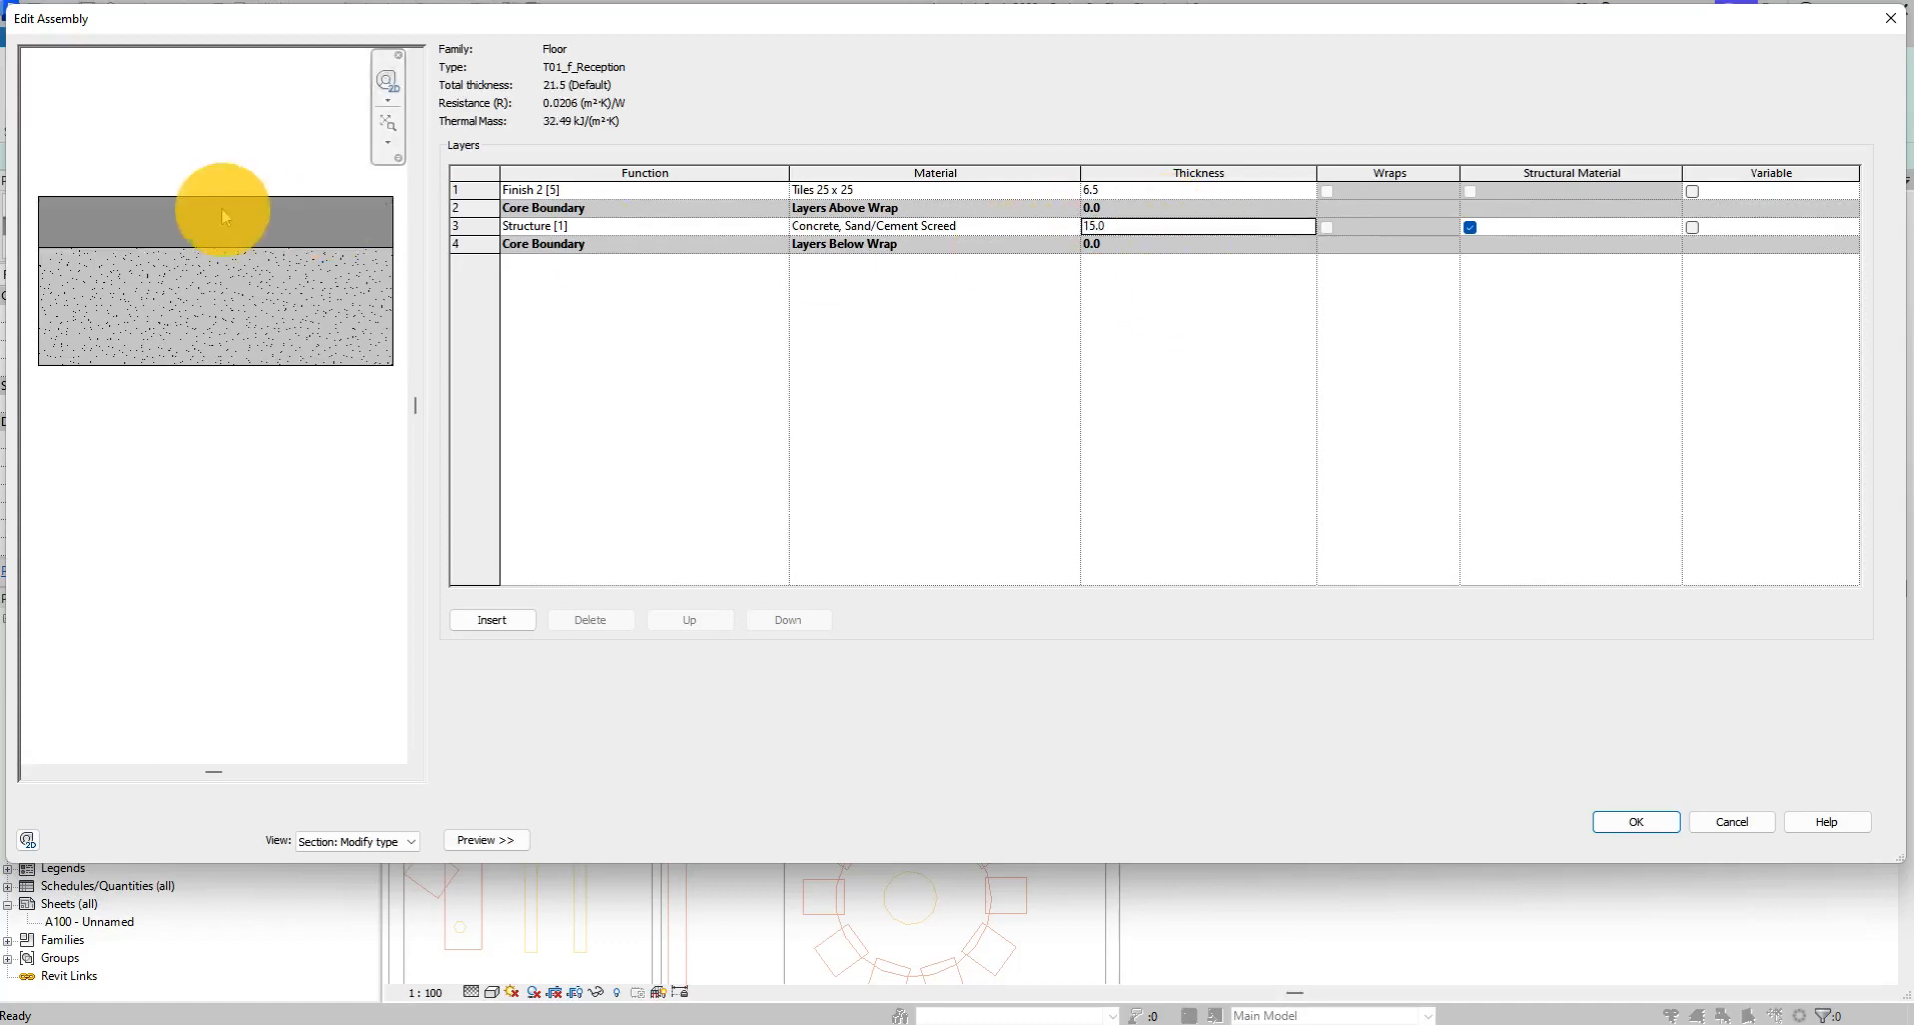
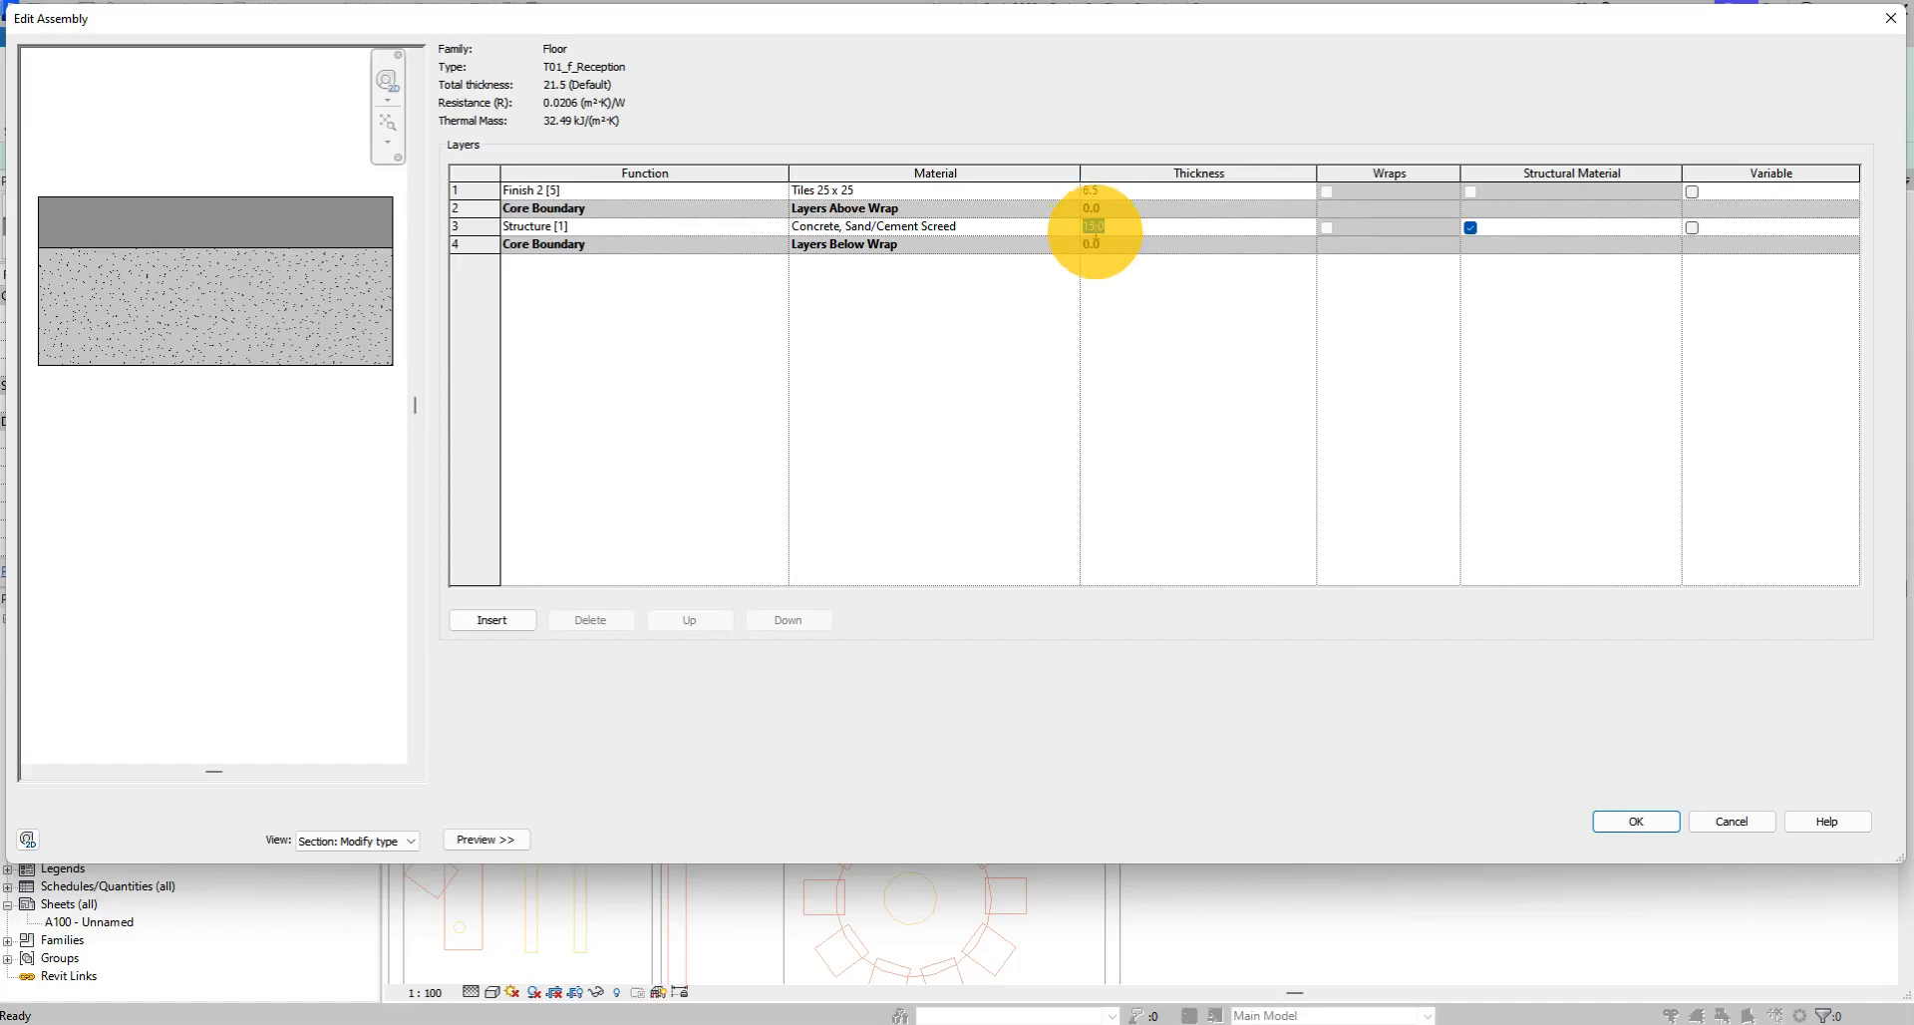
# Set the T01_f_Reception floor's cement screed layer to 12 and its tile finish layer to 8, and accept the type.
pyautogui.click(1110, 190)
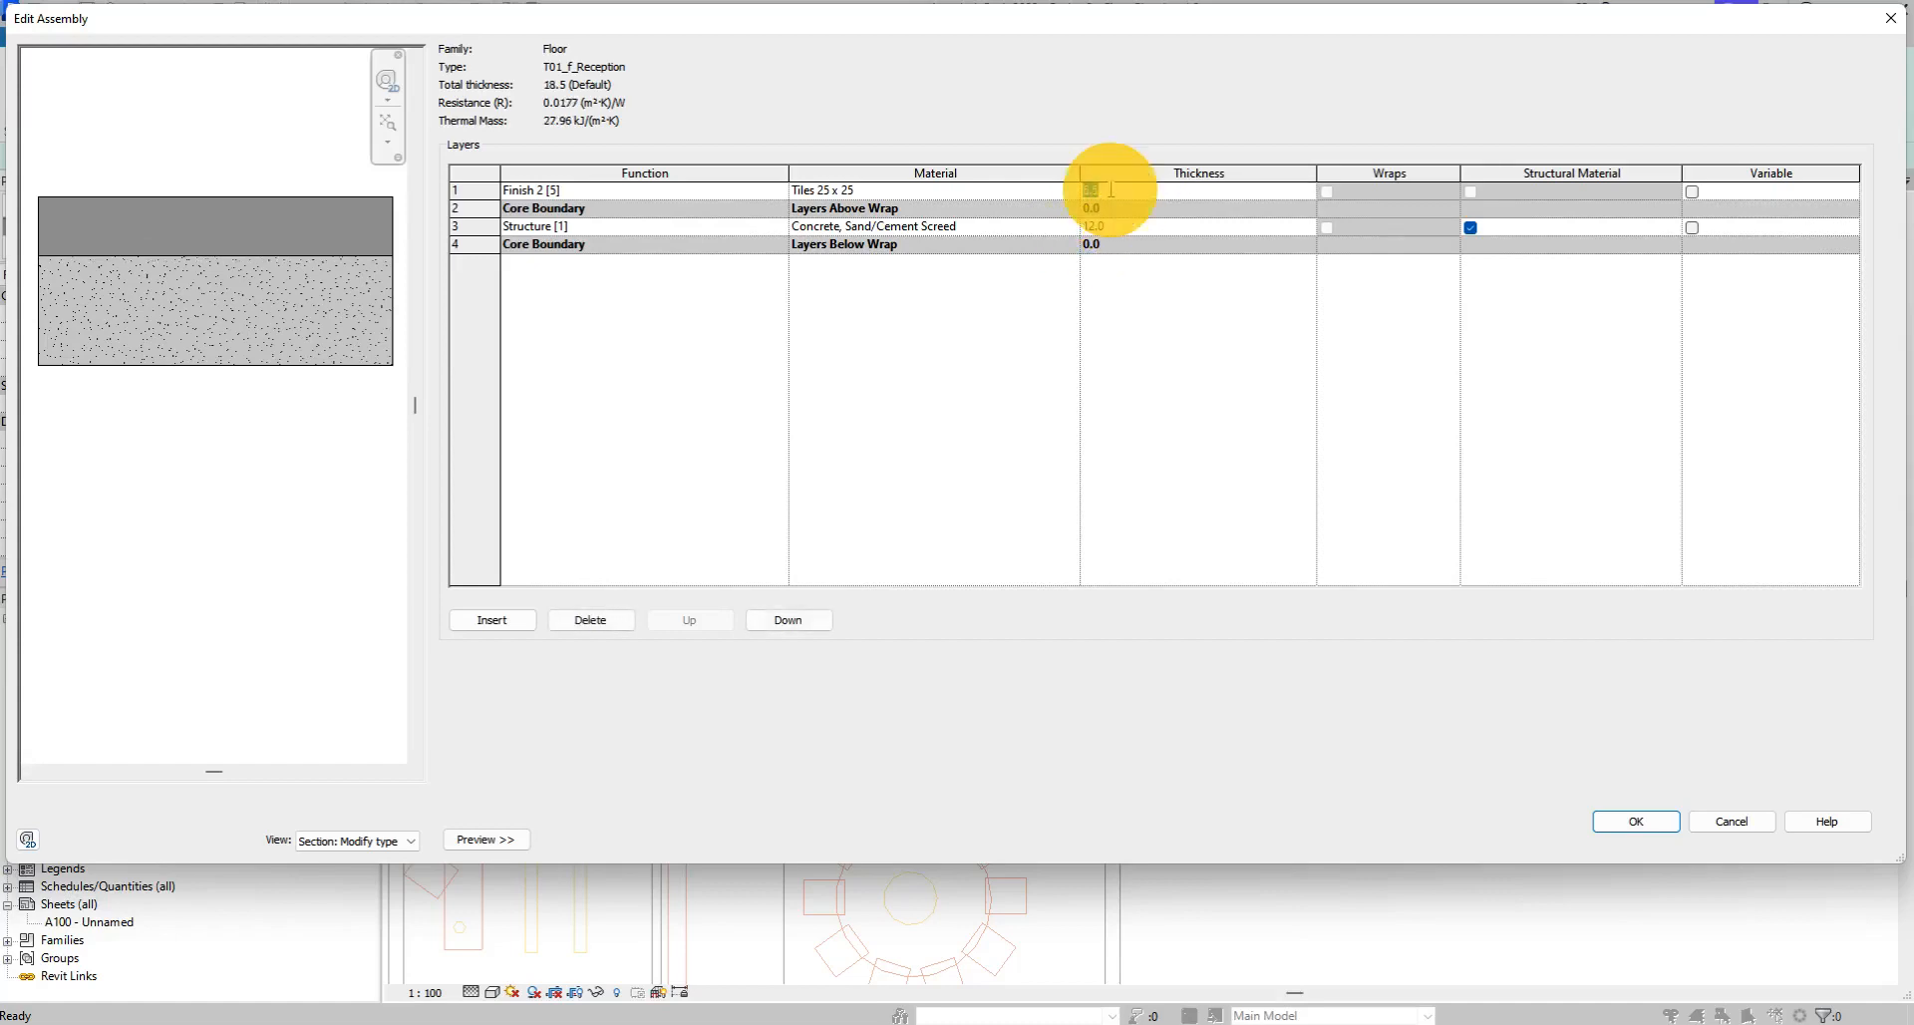
pyautogui.write('8')
pyautogui.click(1137, 299)
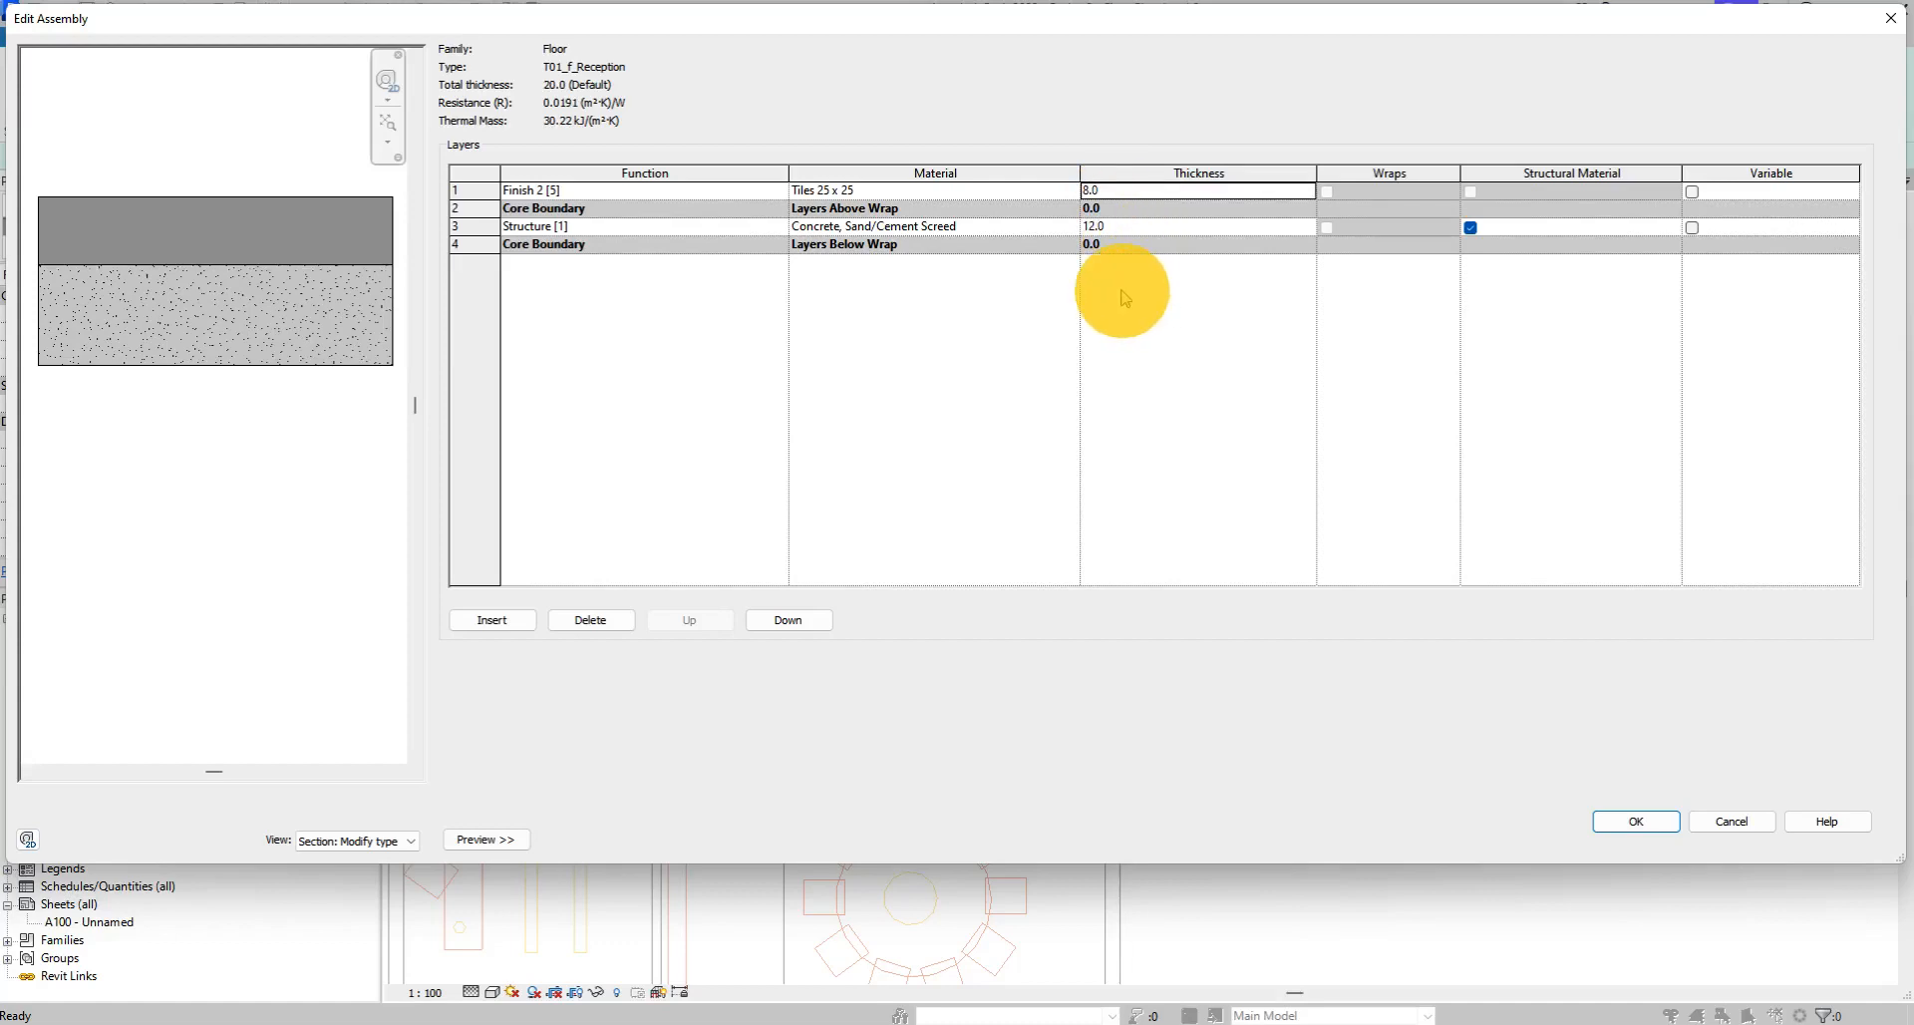
pyautogui.click(1640, 821)
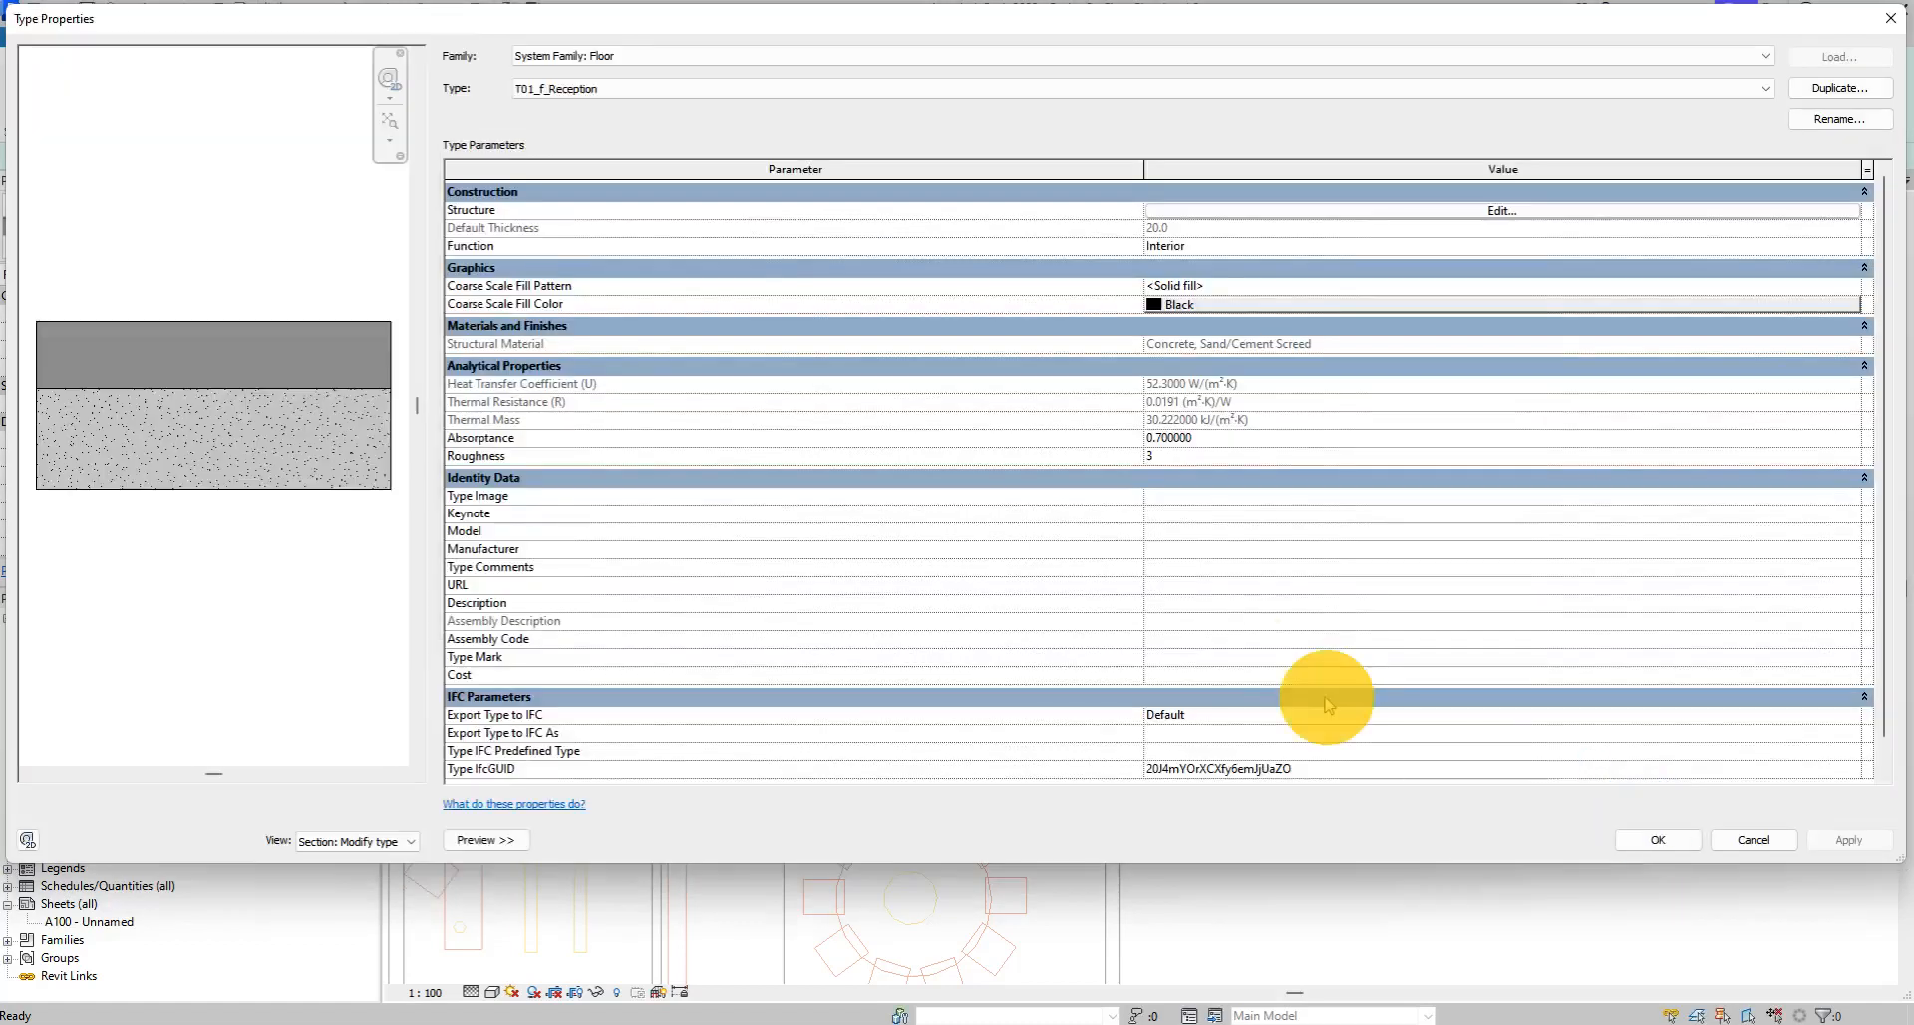
pyautogui.click(1729, 846)
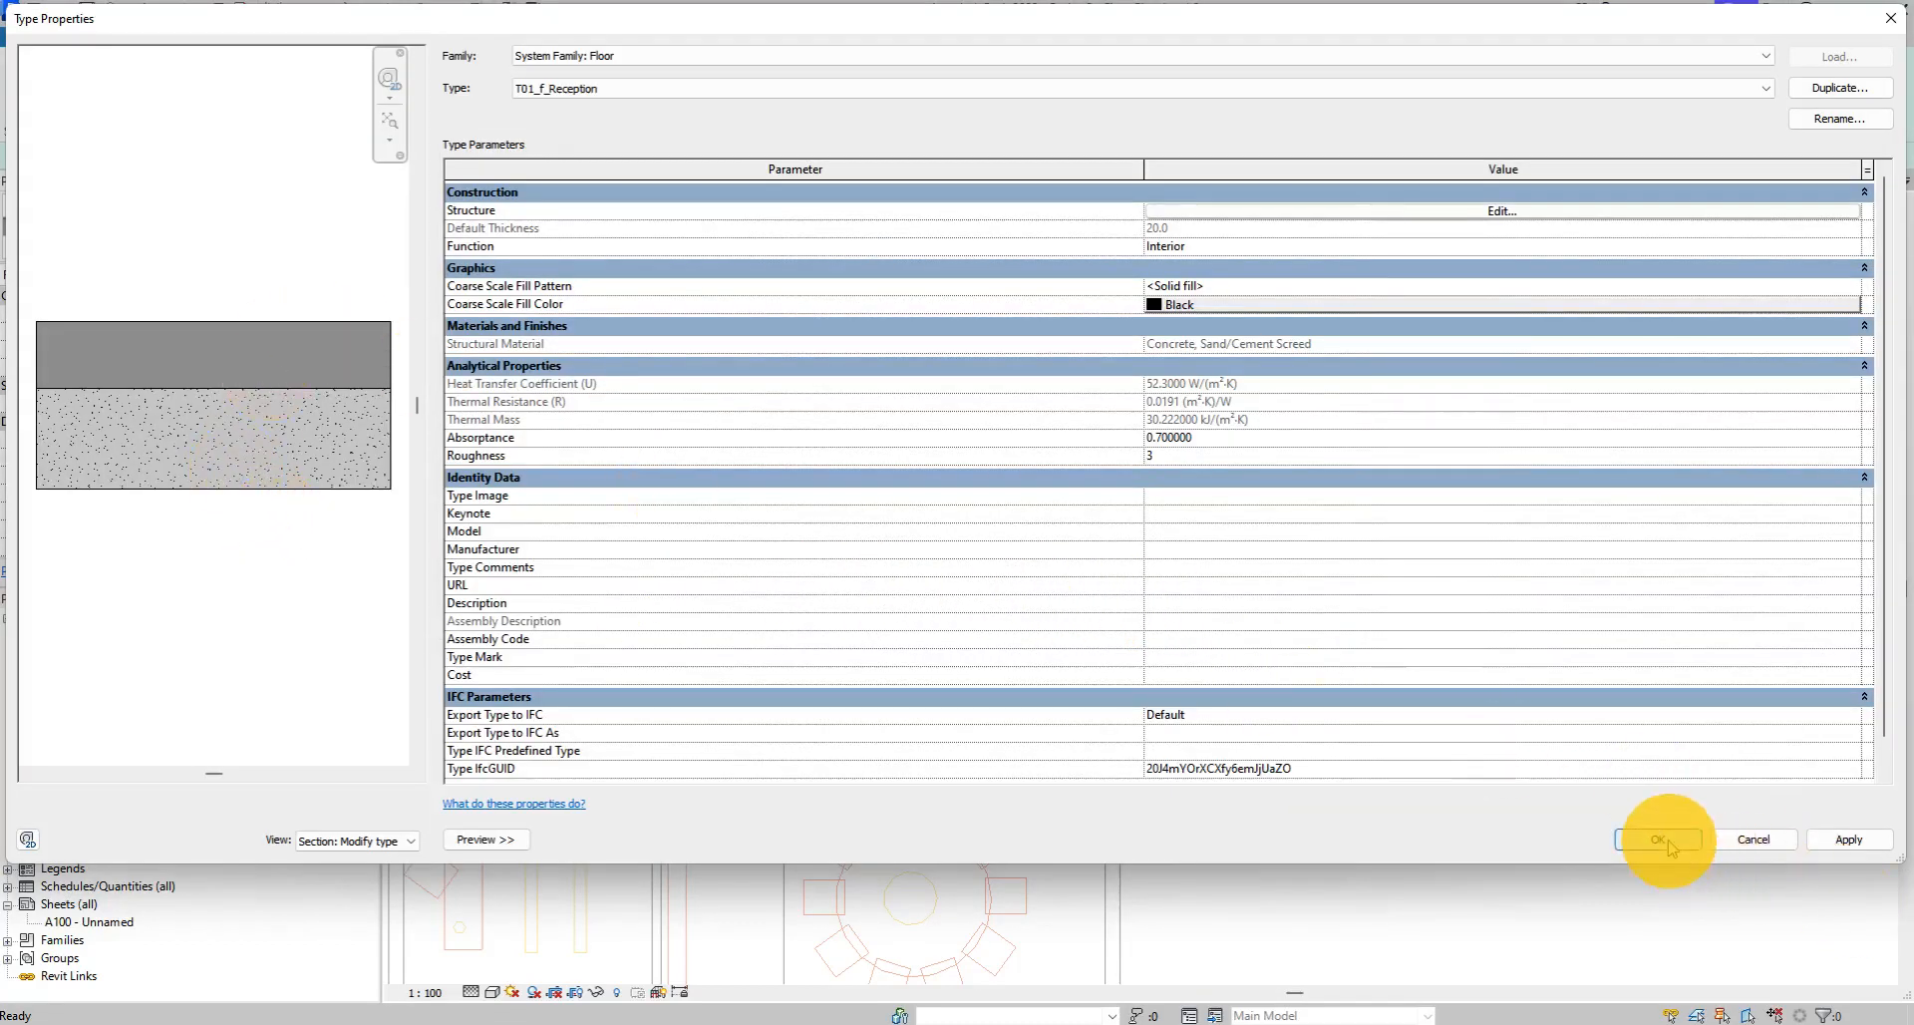
pyautogui.click(1671, 847)
# Sketch a rectangular floor boundary along the inner wall faces of the reception room, about 4209 by 7452 mm.
pyautogui.moveTo(785, 640); pyautogui.dragTo(940, 440, button='middle')
pyautogui.scroll(1, 940, 439)
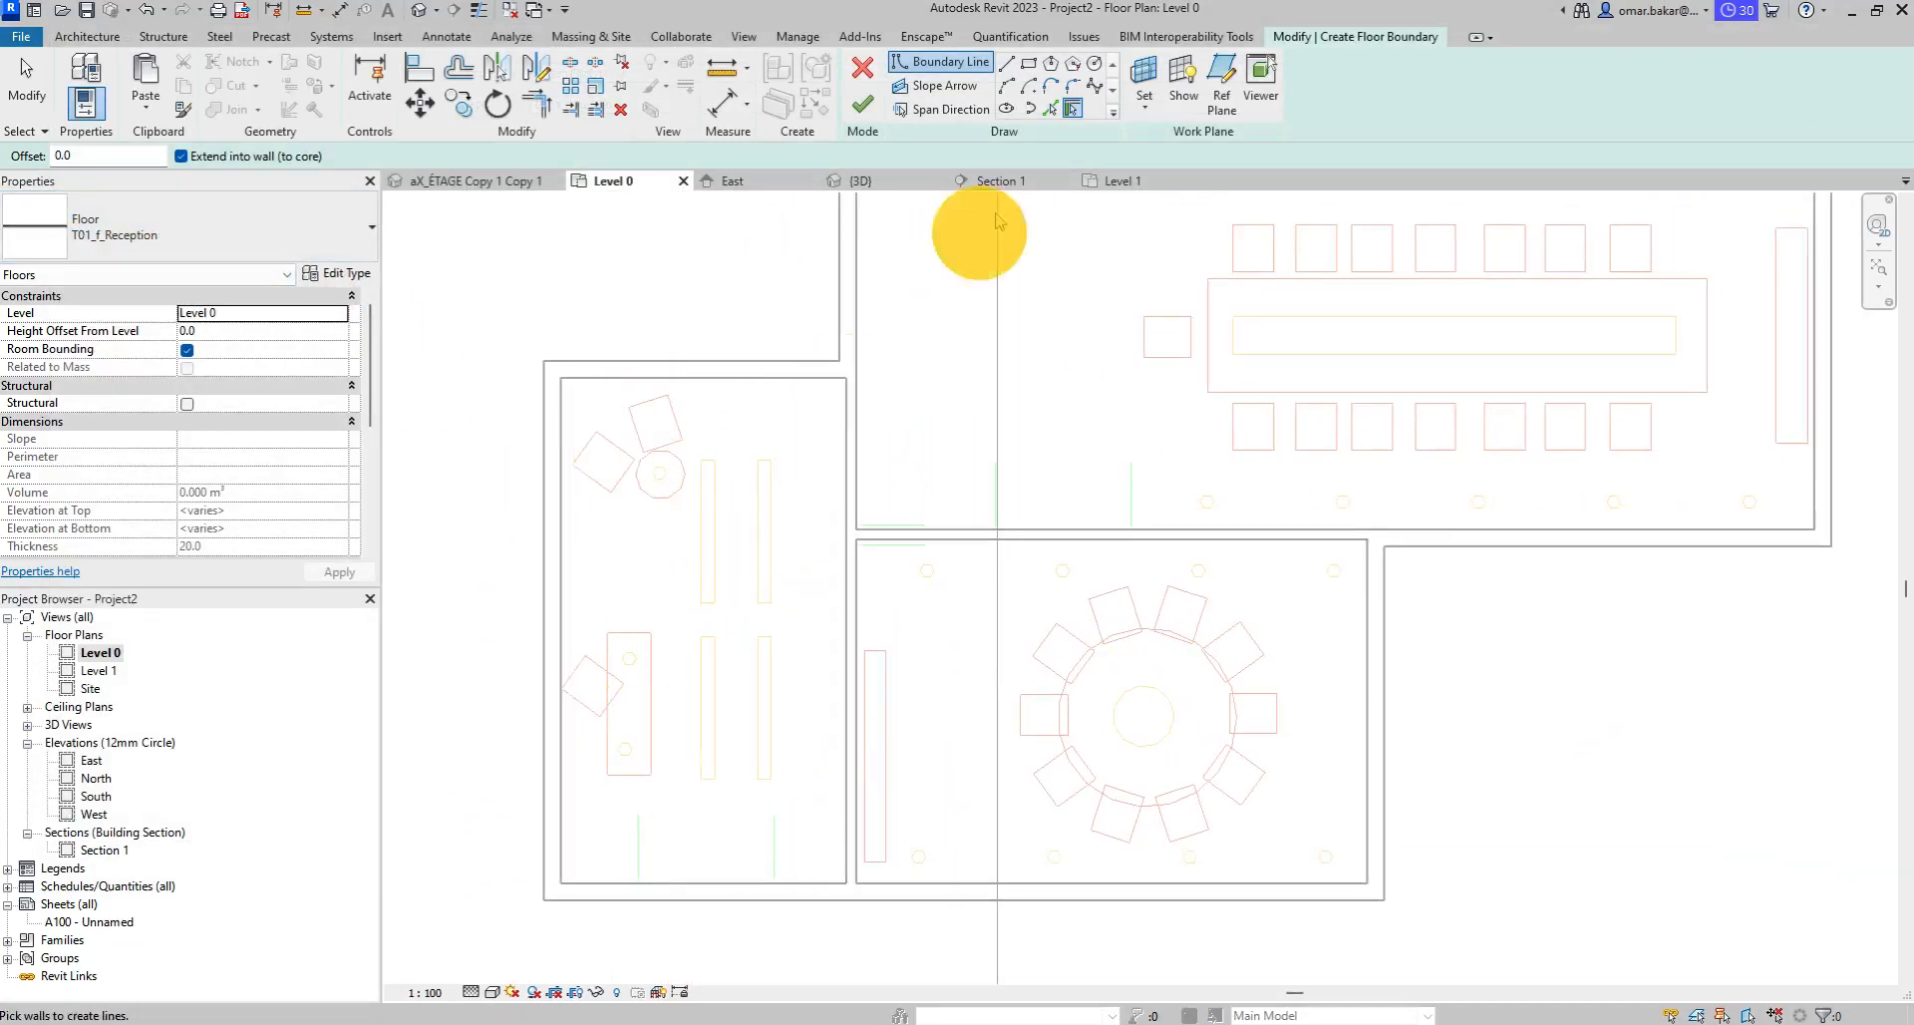
pyautogui.click(1029, 63)
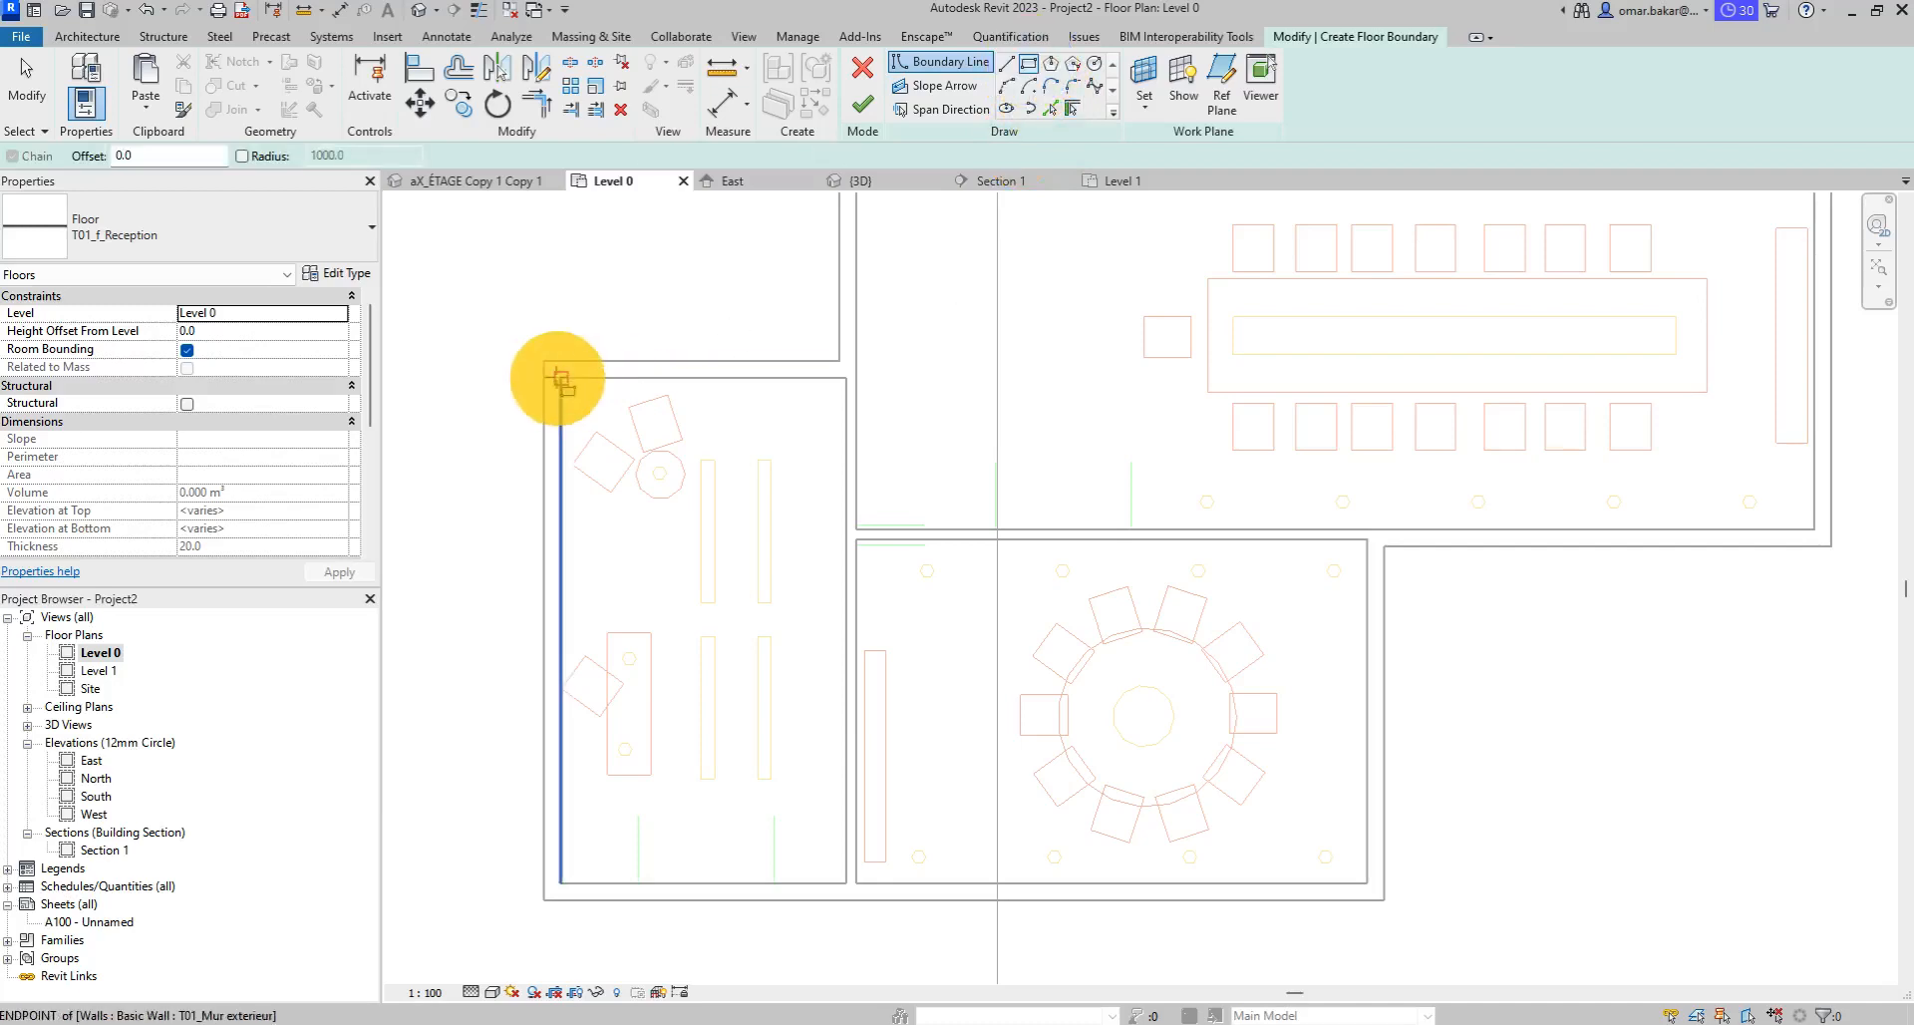
pyautogui.click(557, 378)
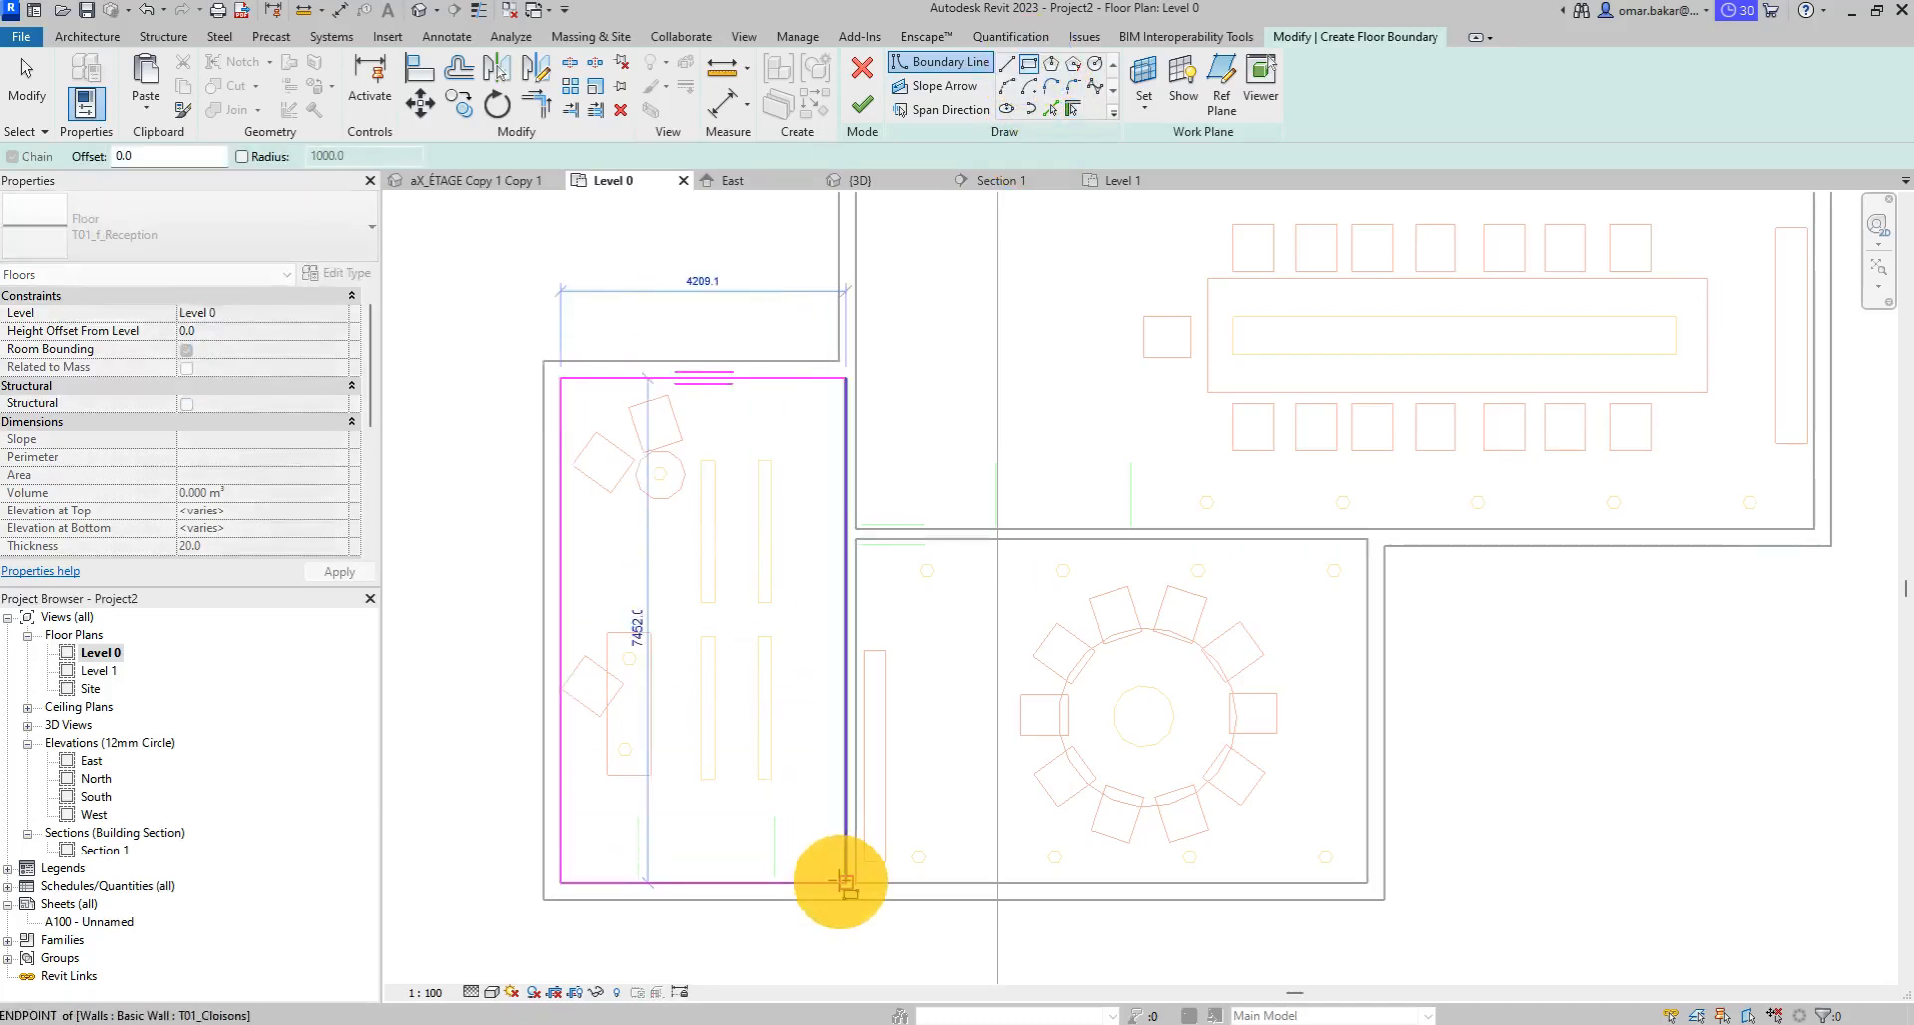
pyautogui.click(843, 881)
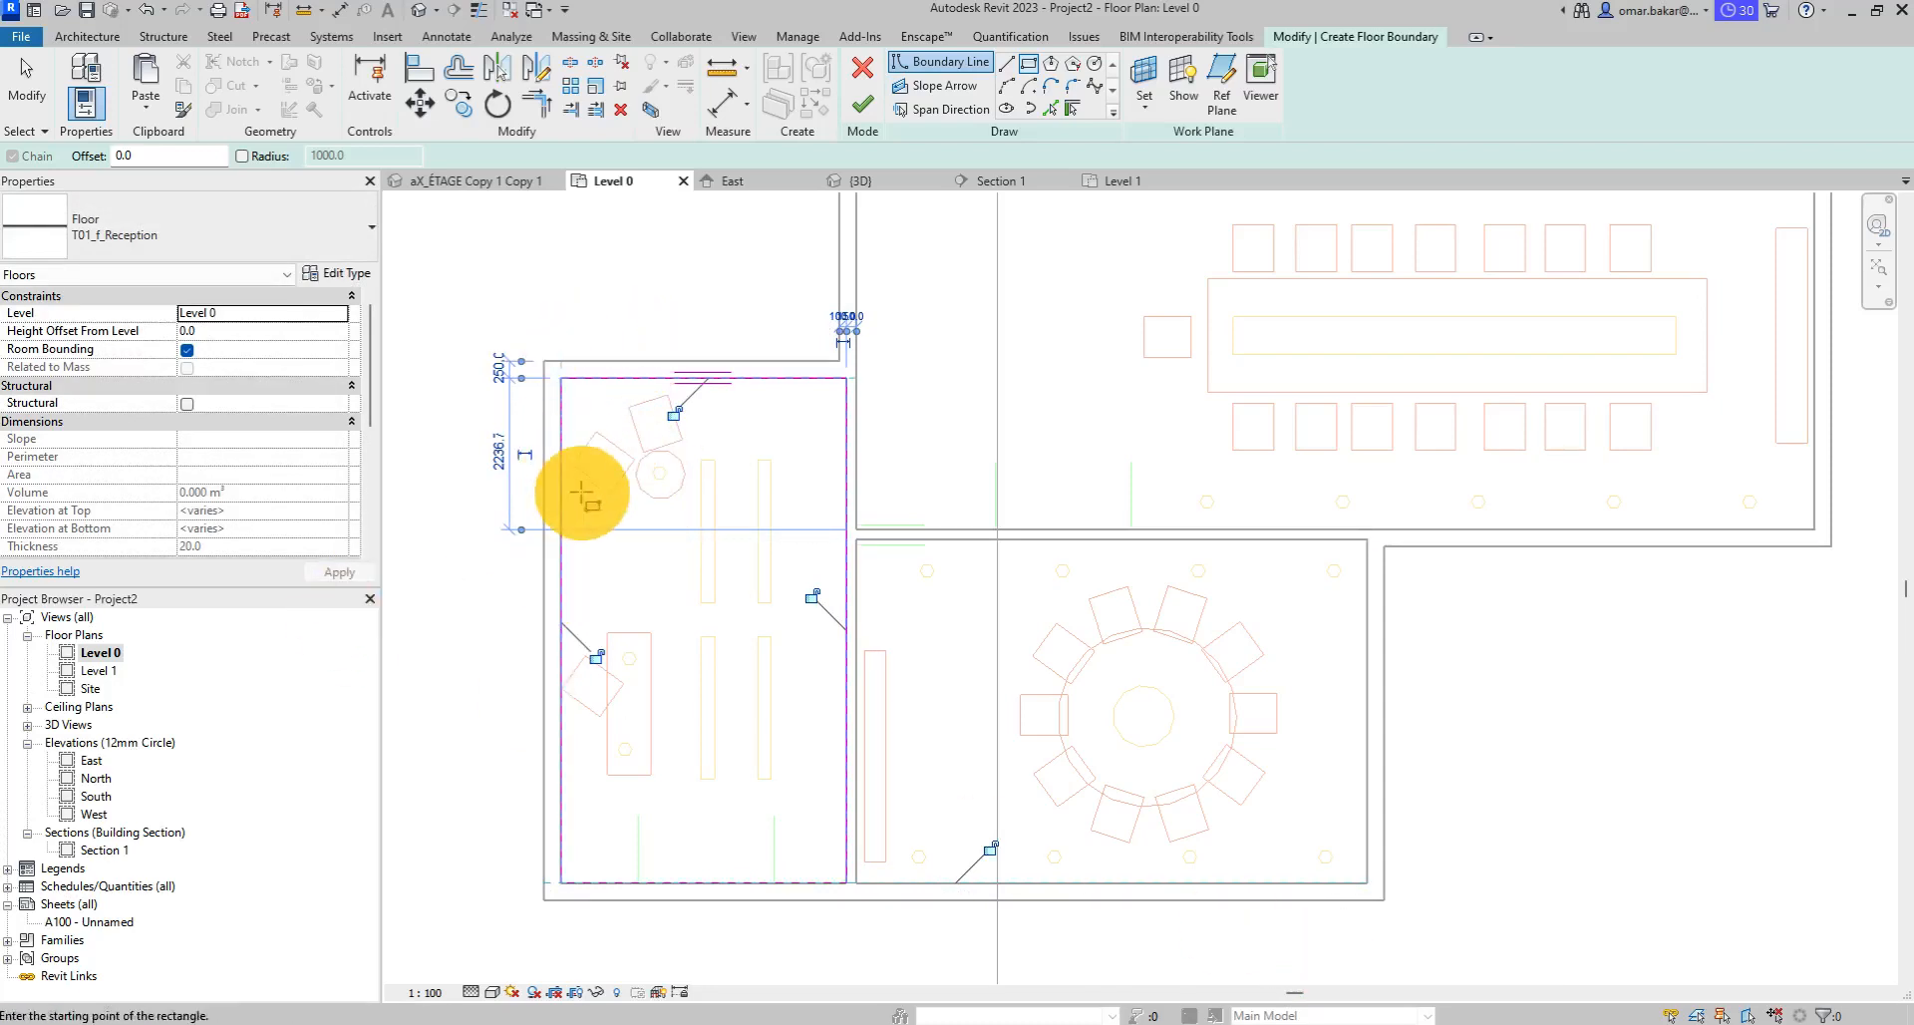
# Set the reception floor's height offset from Level 0 to 20 and finish the floor sketch.
pyautogui.click(212, 339)
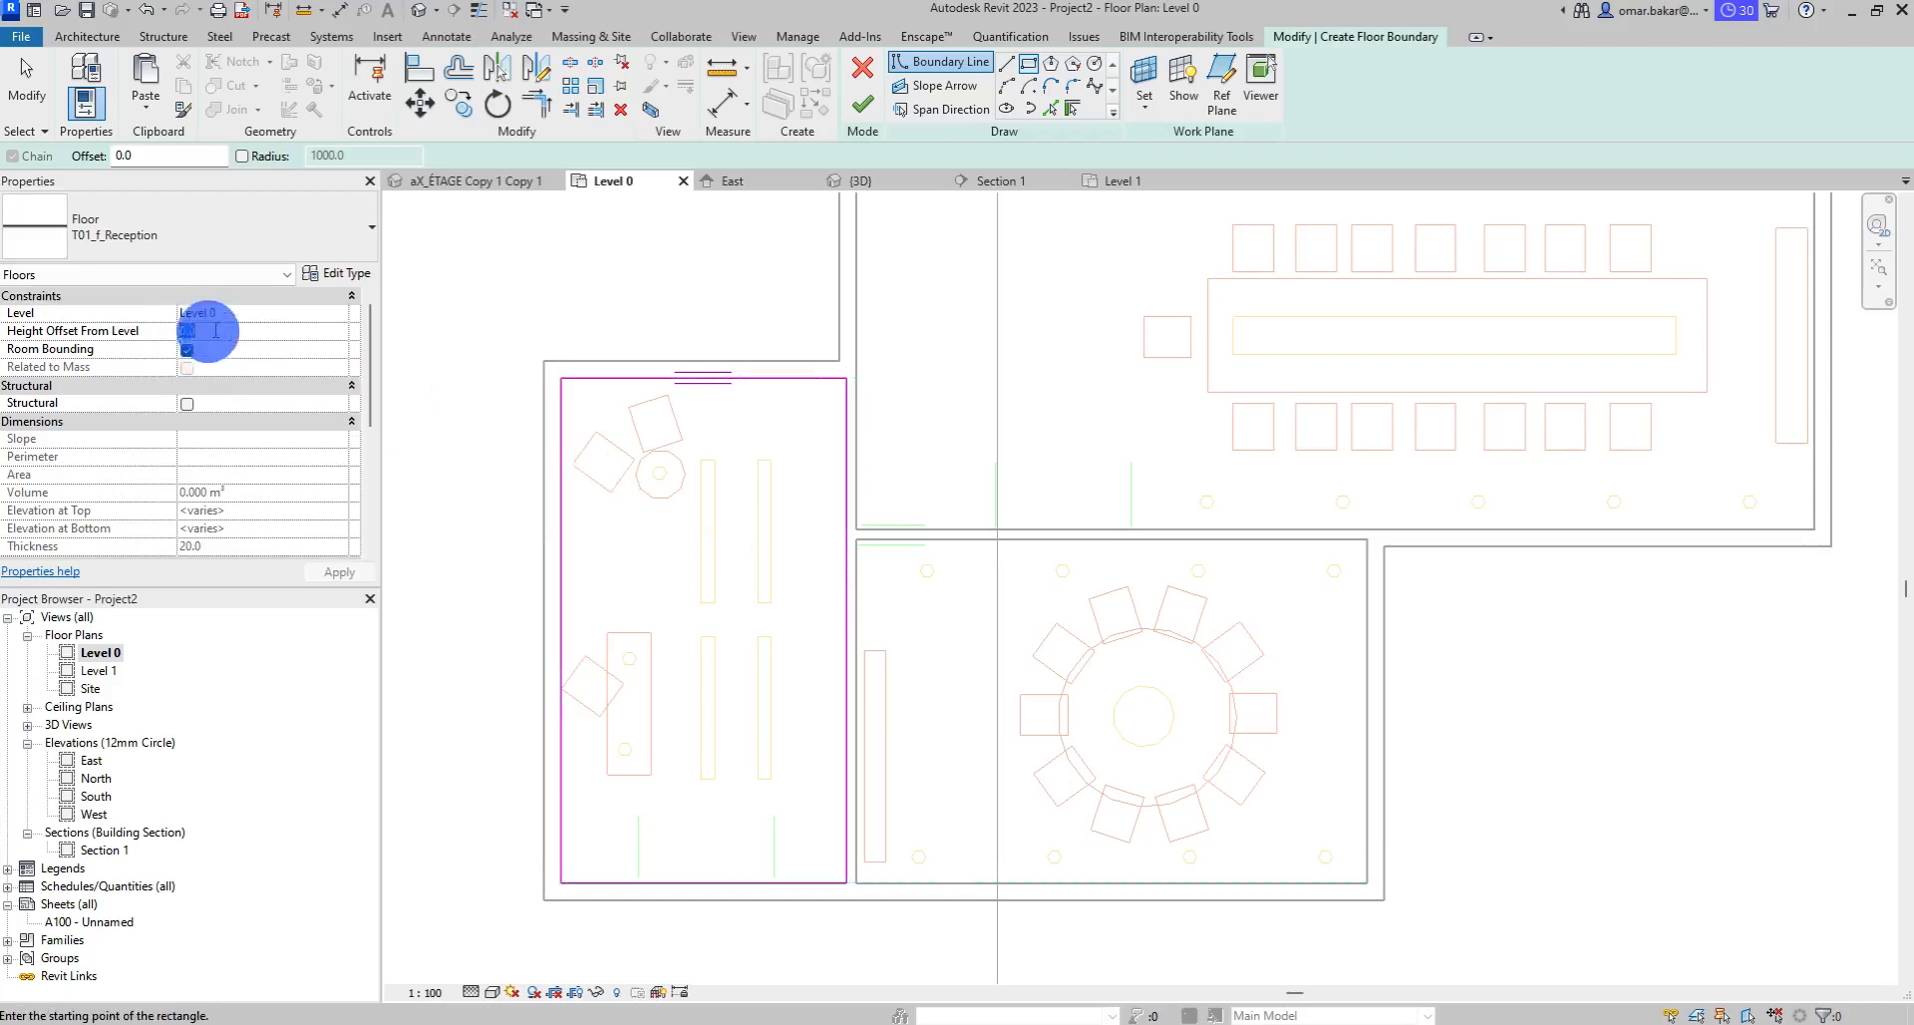
pyautogui.click(129, 330)
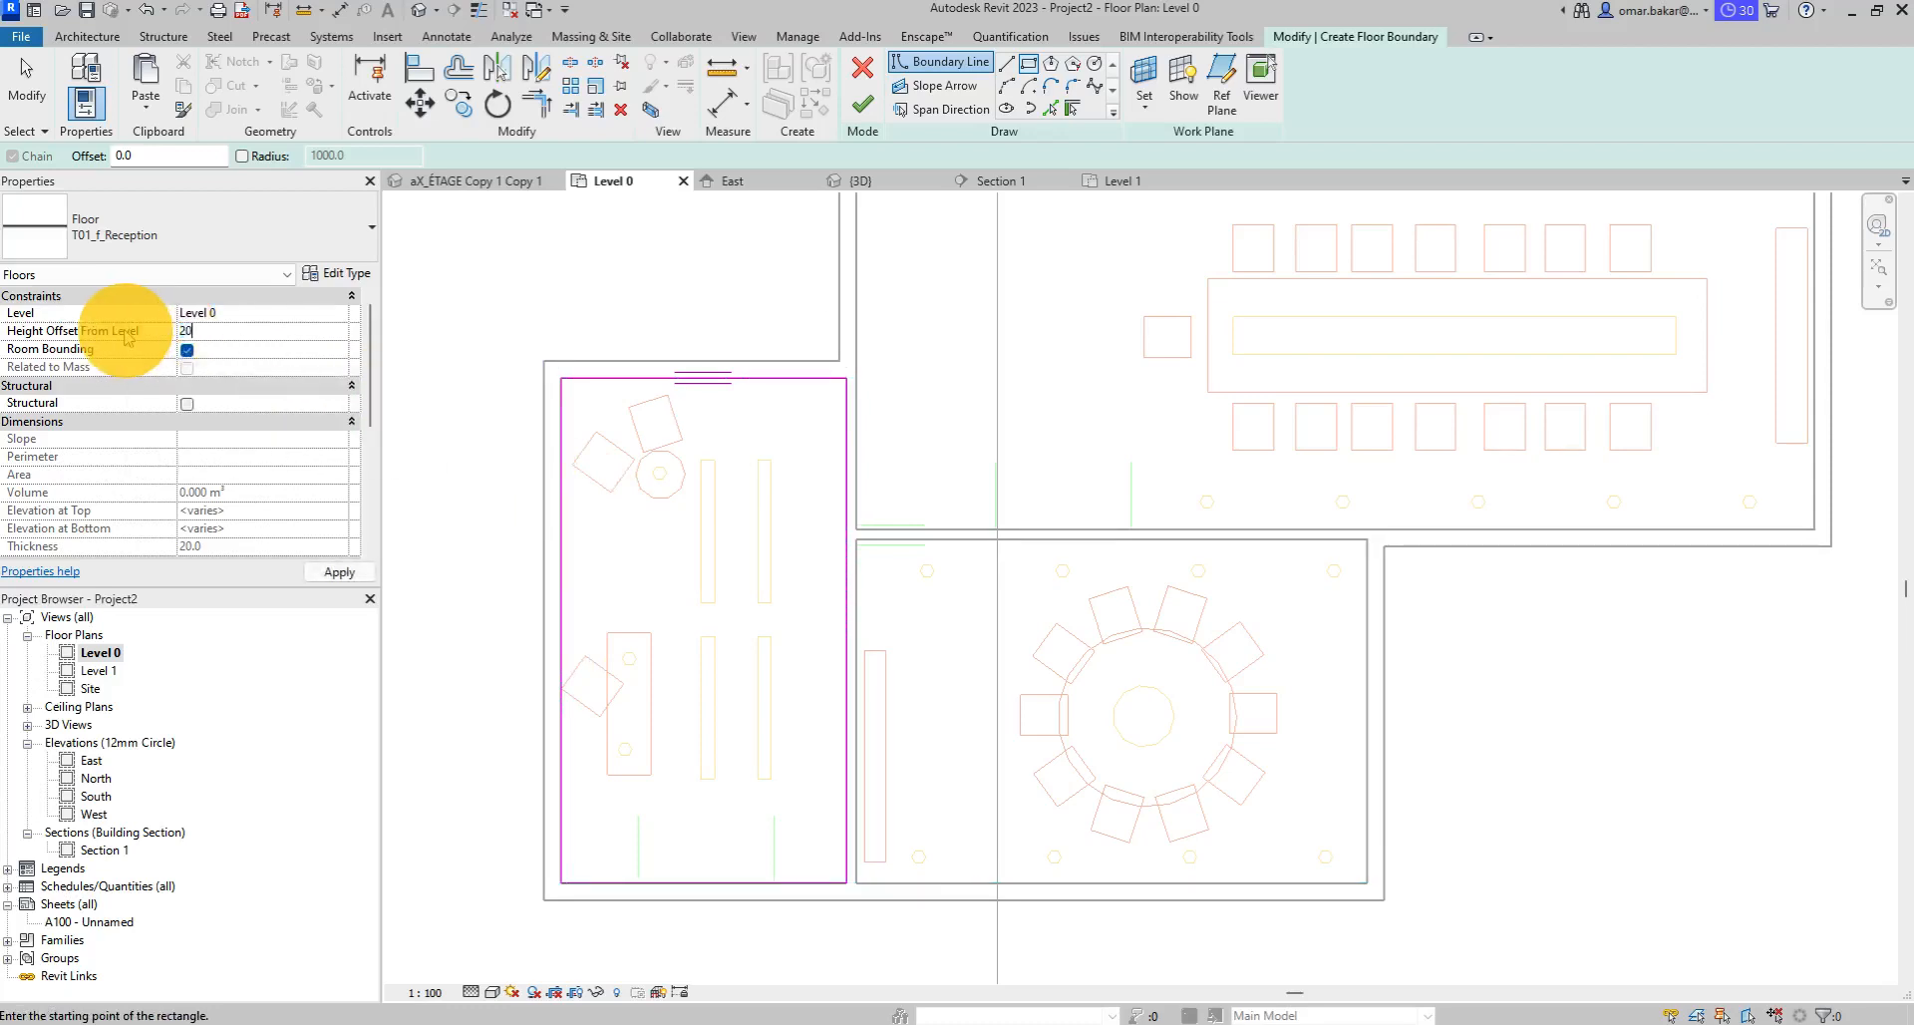
pyautogui.click(340, 572)
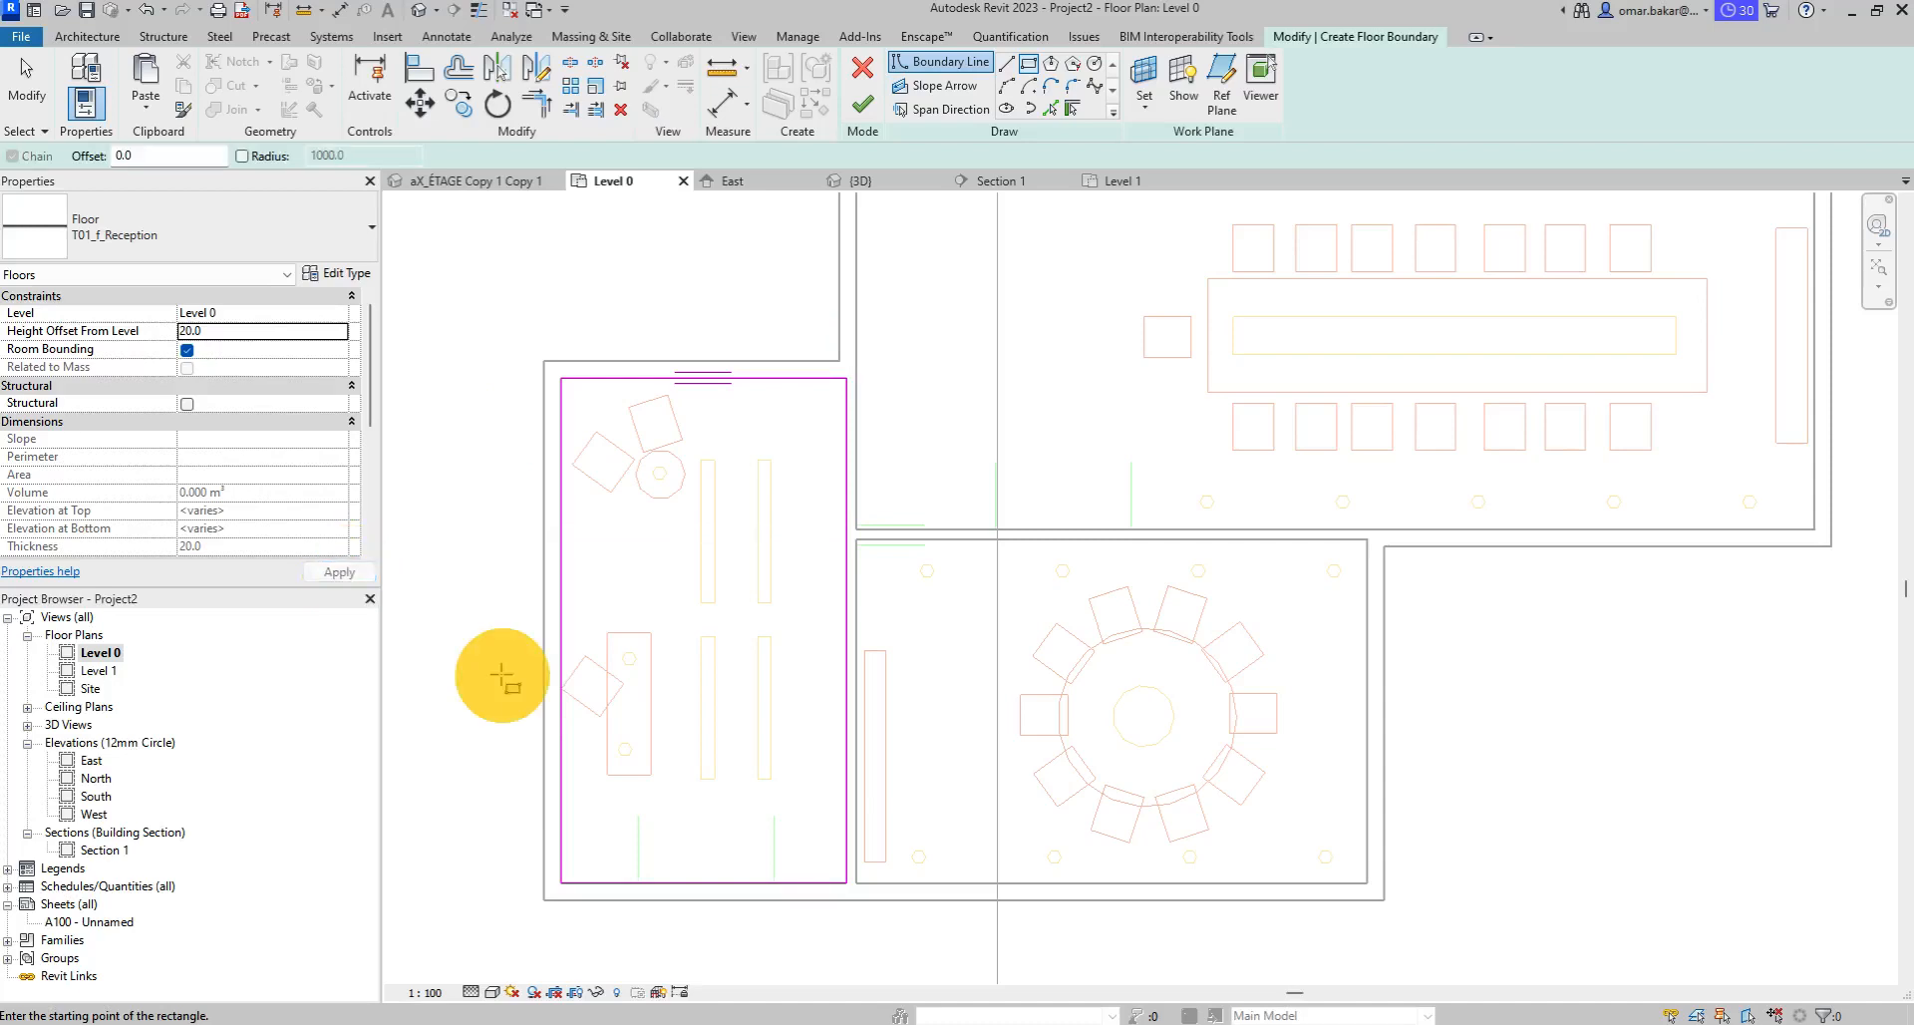
pyautogui.click(862, 104)
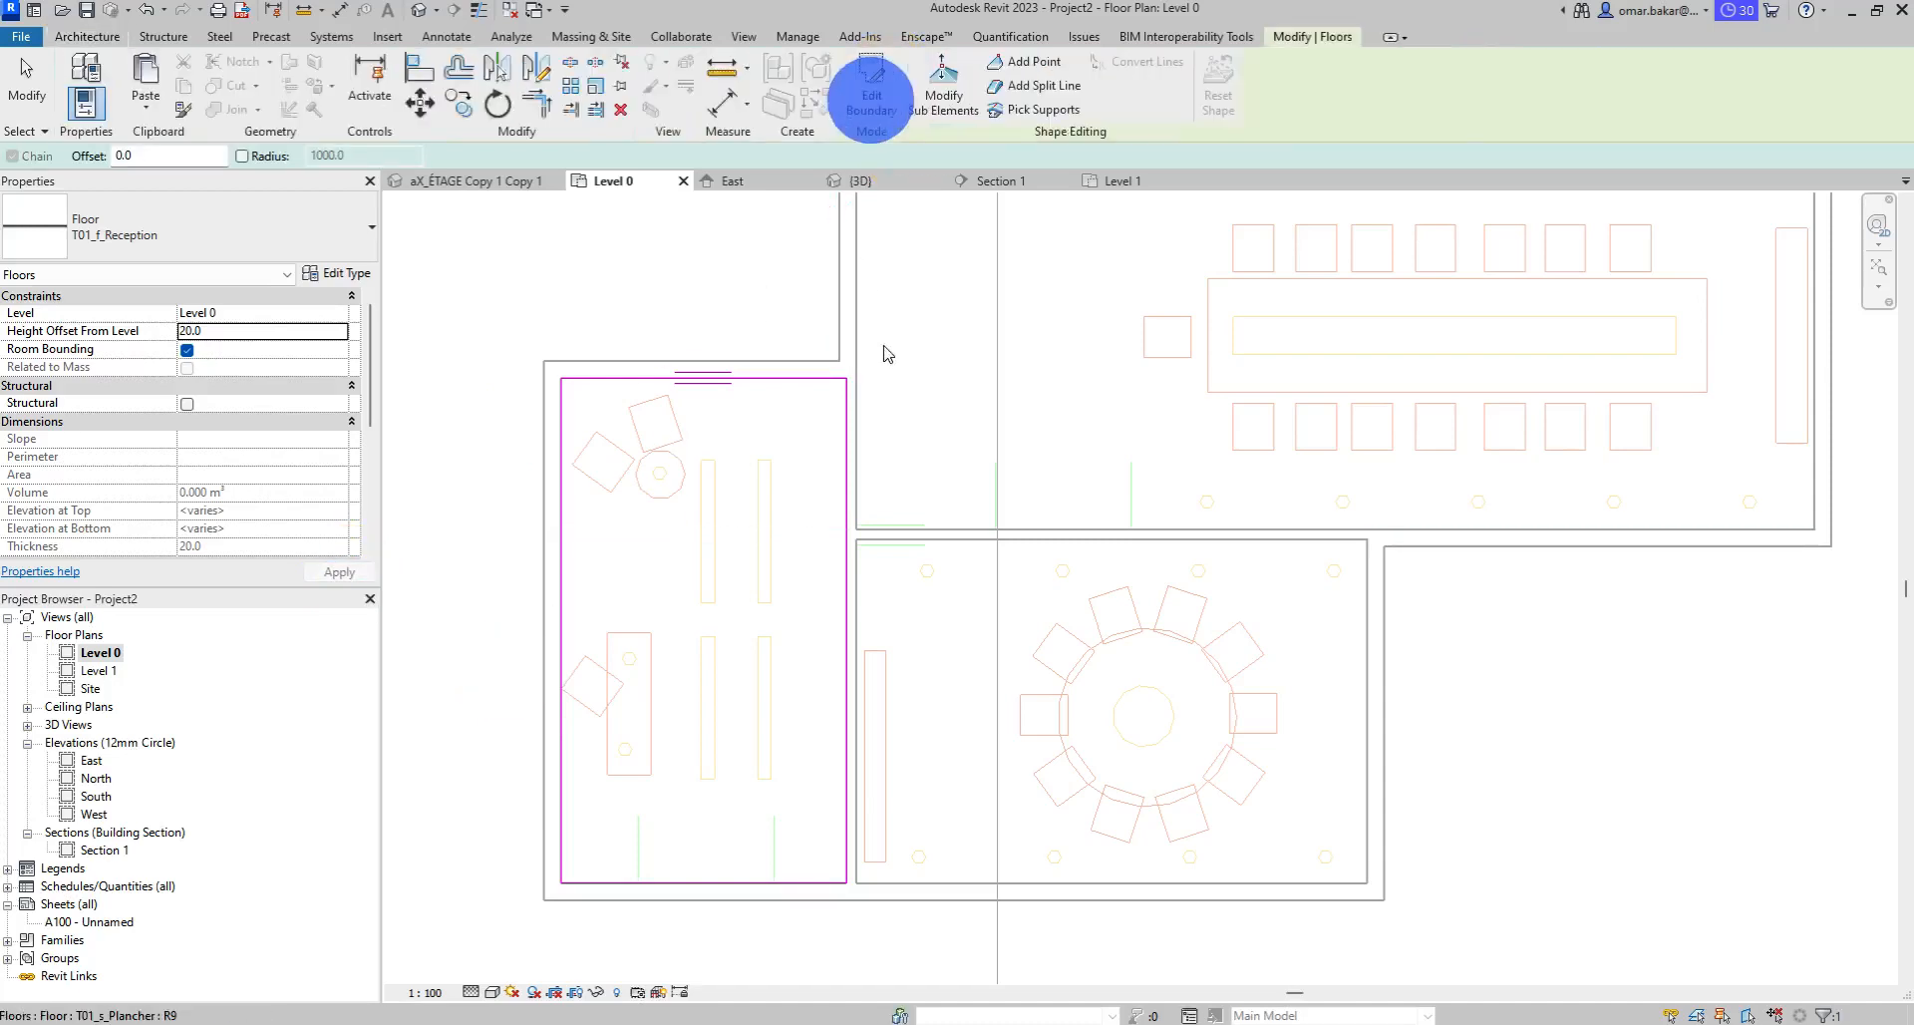
# Cut a horizontal building section through the reception room and the round-table room on the Level 0 plan.
pyautogui.scroll(-2, 1076, 536)
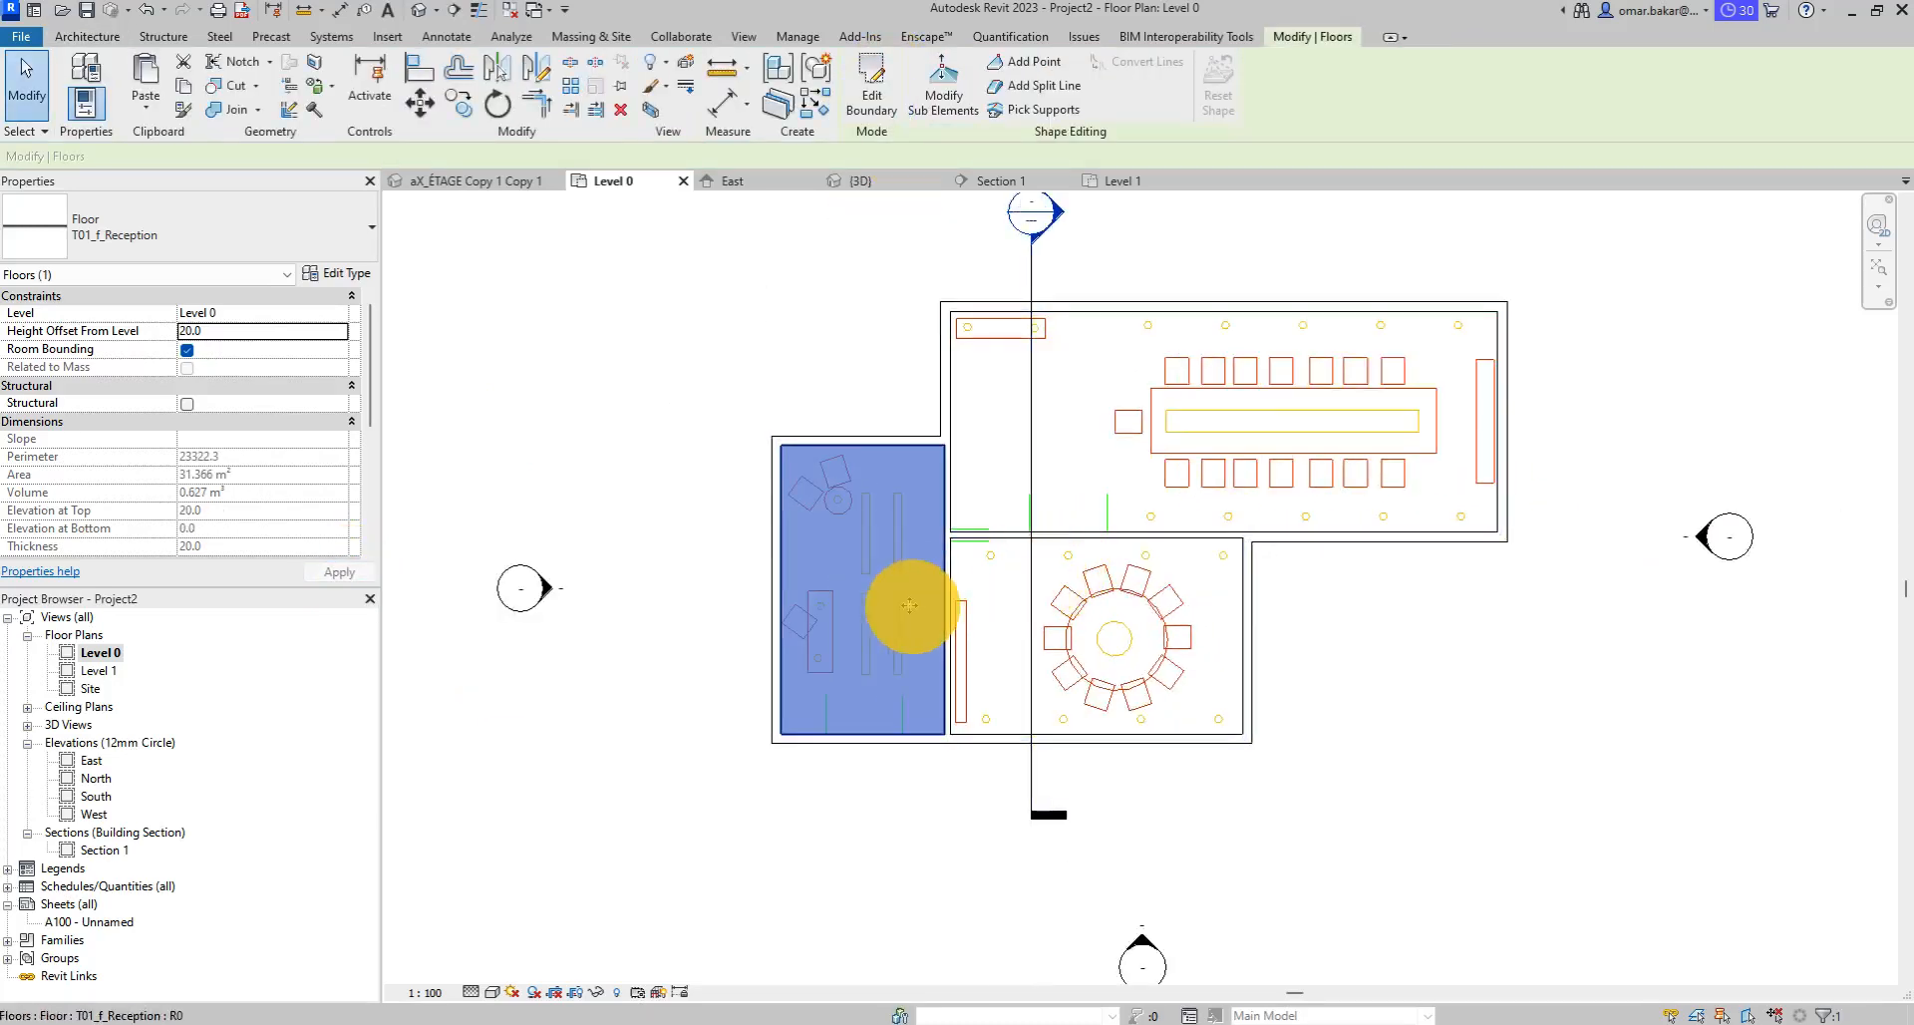
pyautogui.moveTo(910, 604); pyautogui.dragTo(697, 606, button='middle')
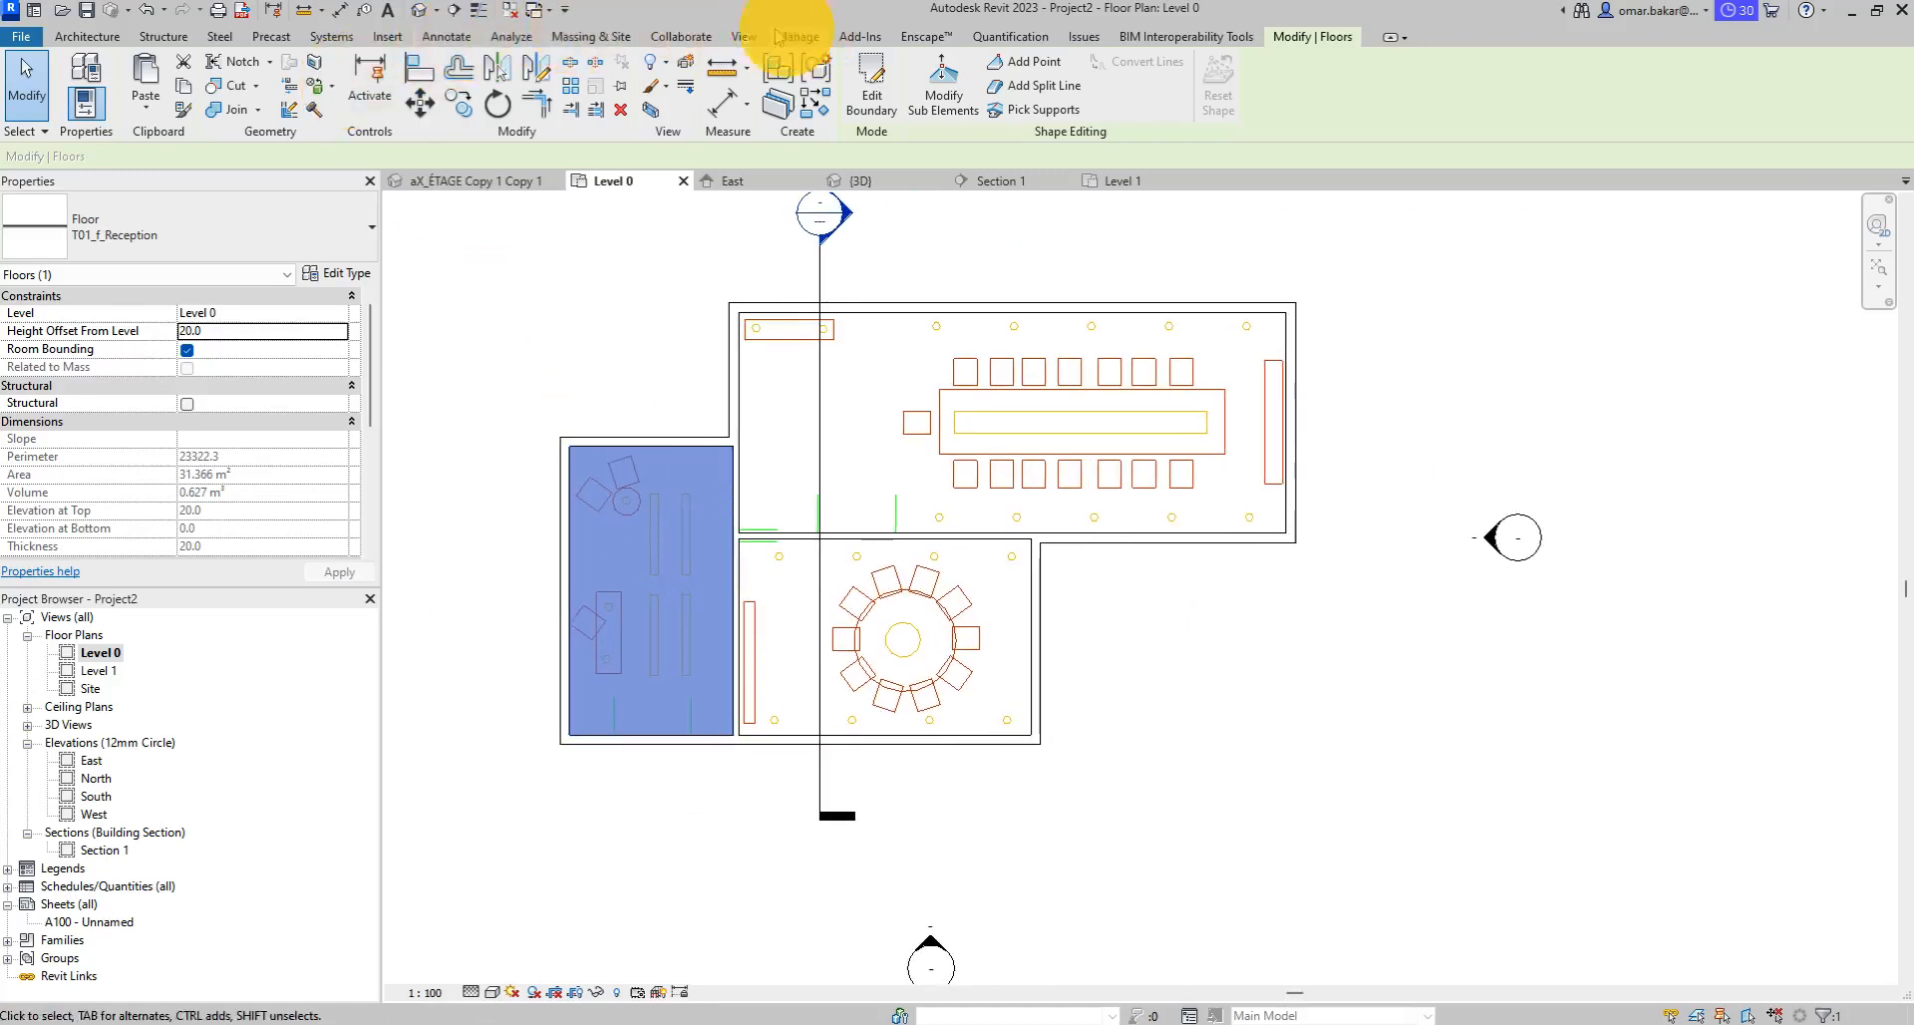
pyautogui.click(743, 35)
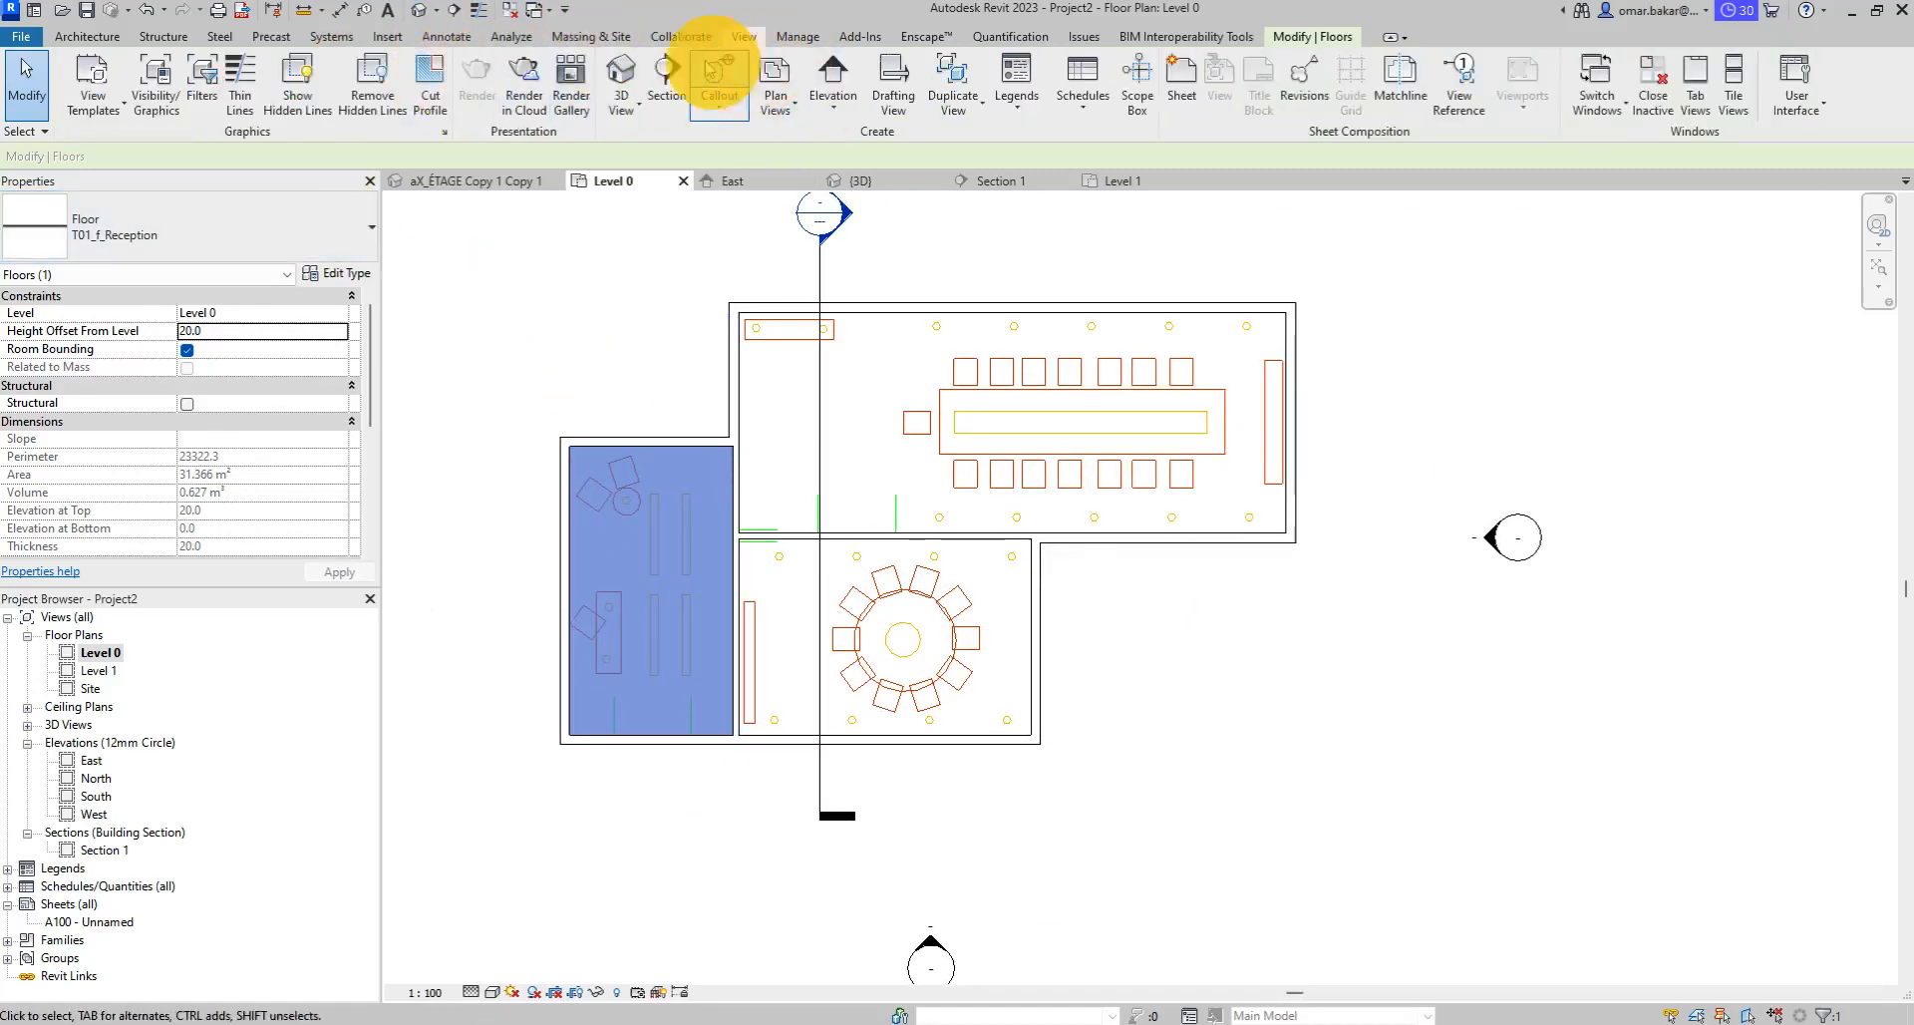
pyautogui.click(666, 88)
pyautogui.click(476, 643)
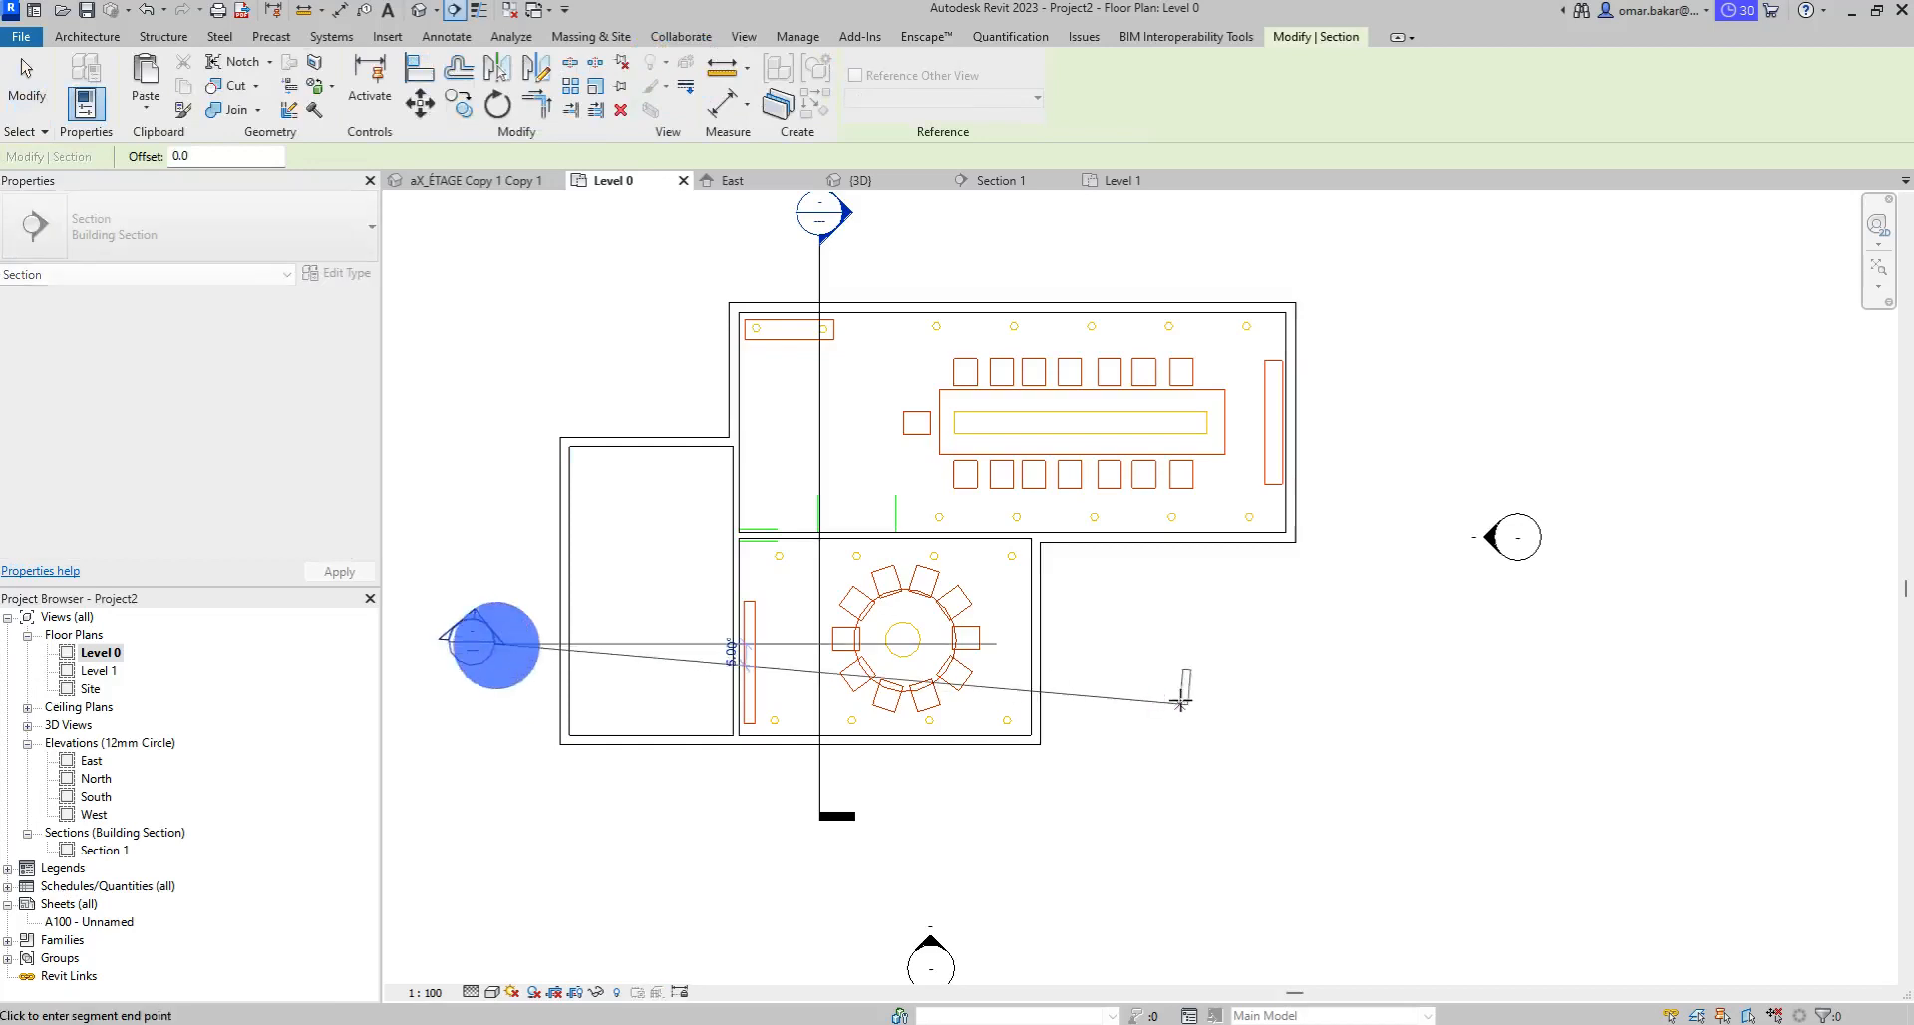
pyautogui.click(1155, 643)
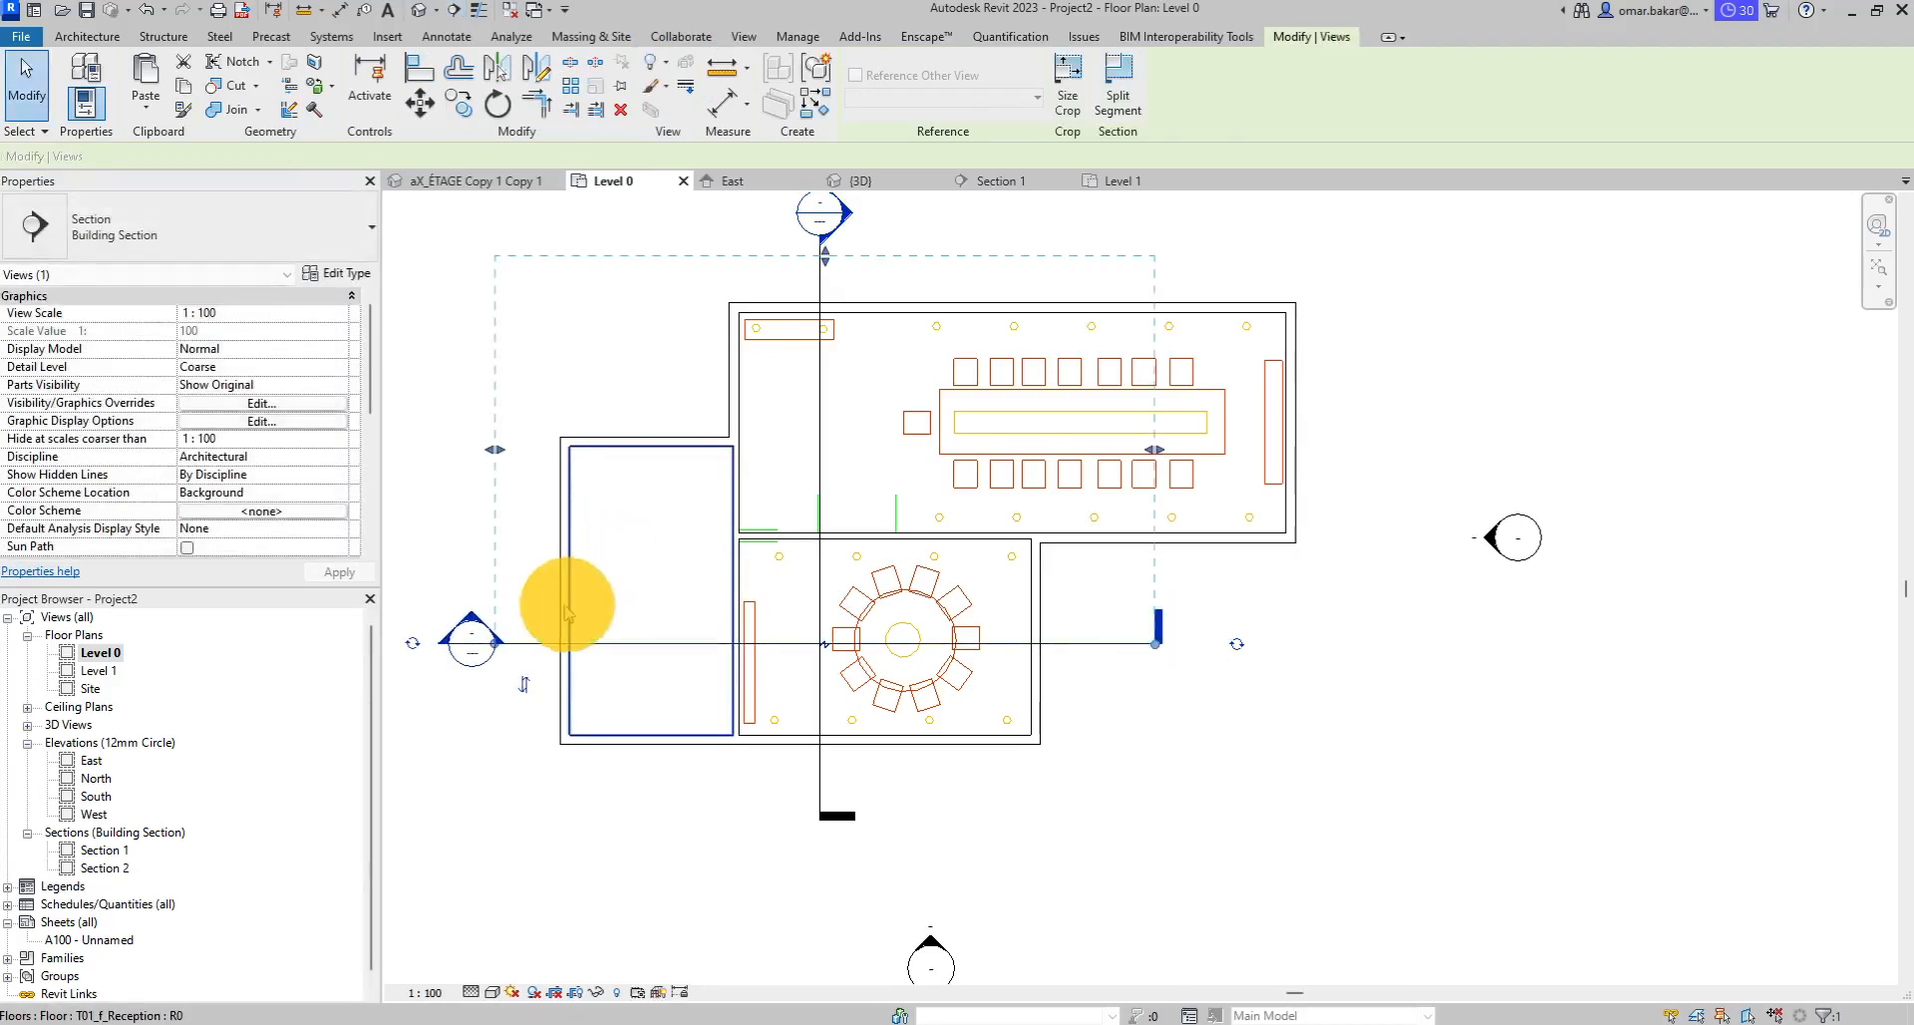
# Open the new section view and display its floor layers with Fine detail level and thin lines.
pyautogui.rightClick(544, 646)
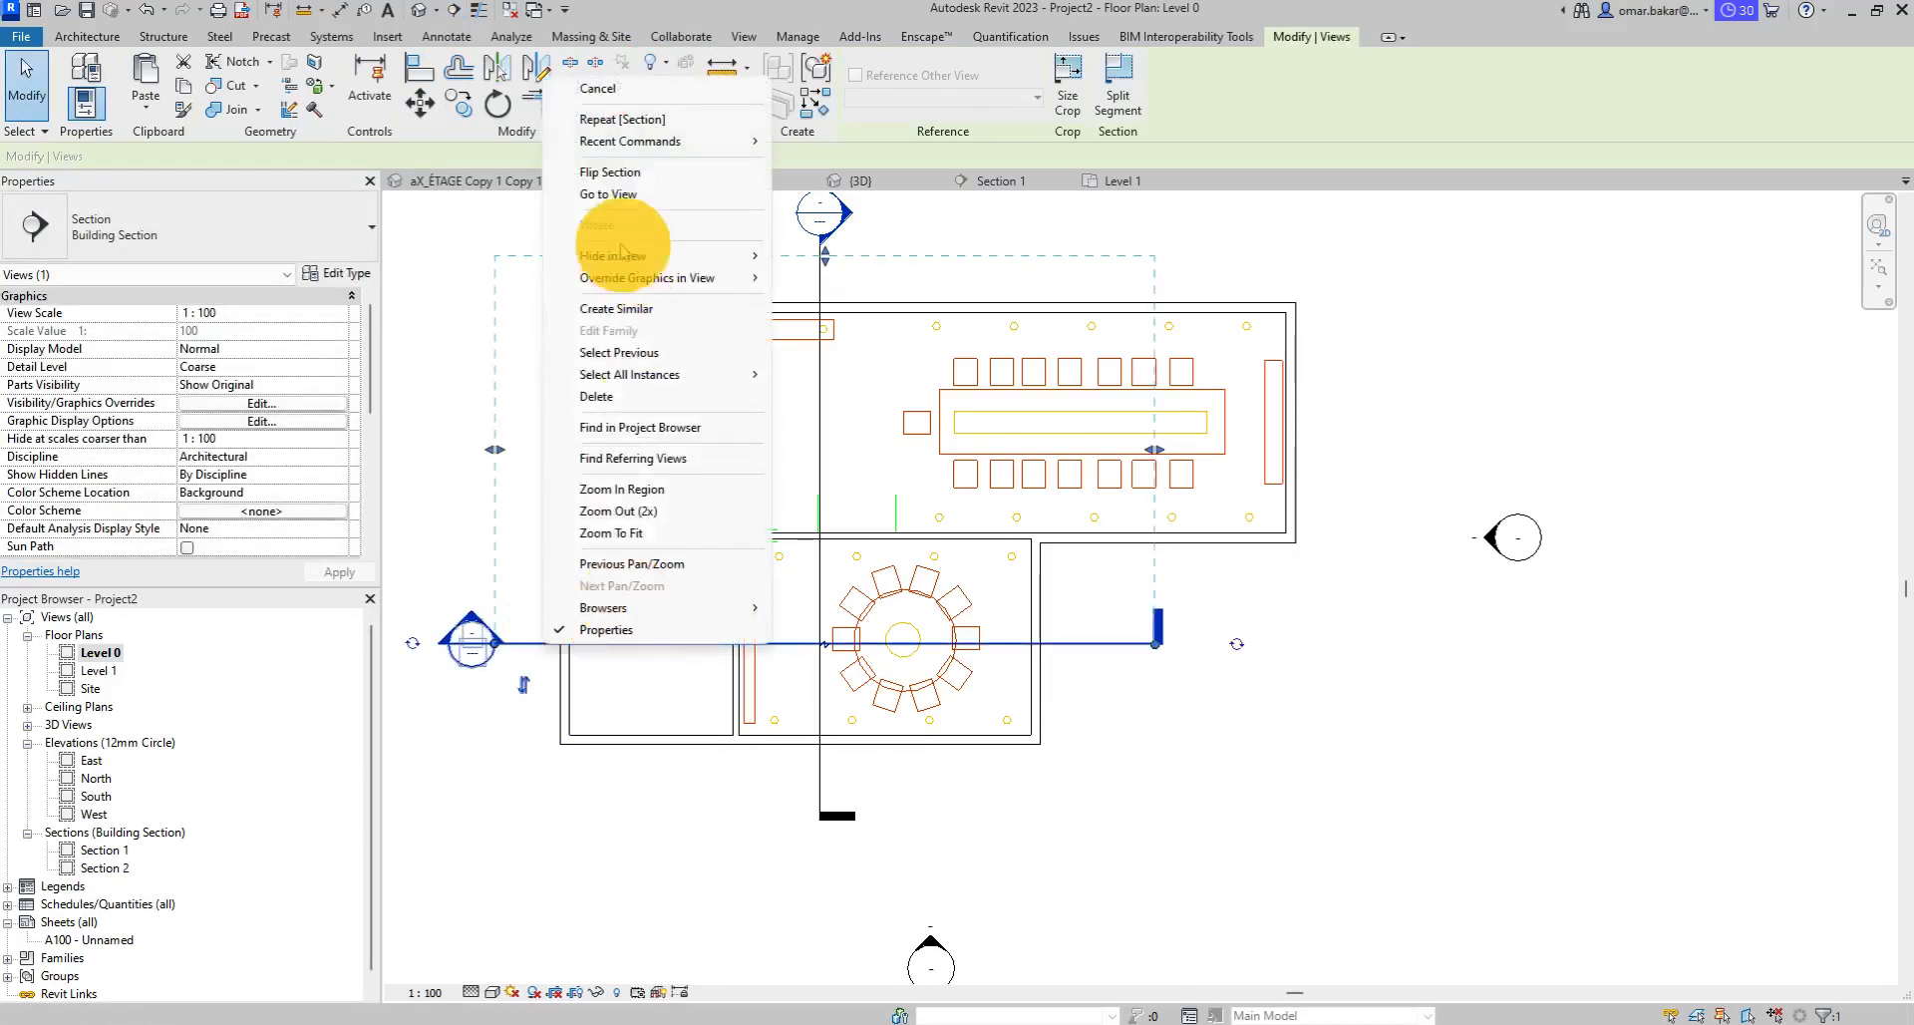
pyautogui.click(611, 192)
pyautogui.scroll(3, 724, 719)
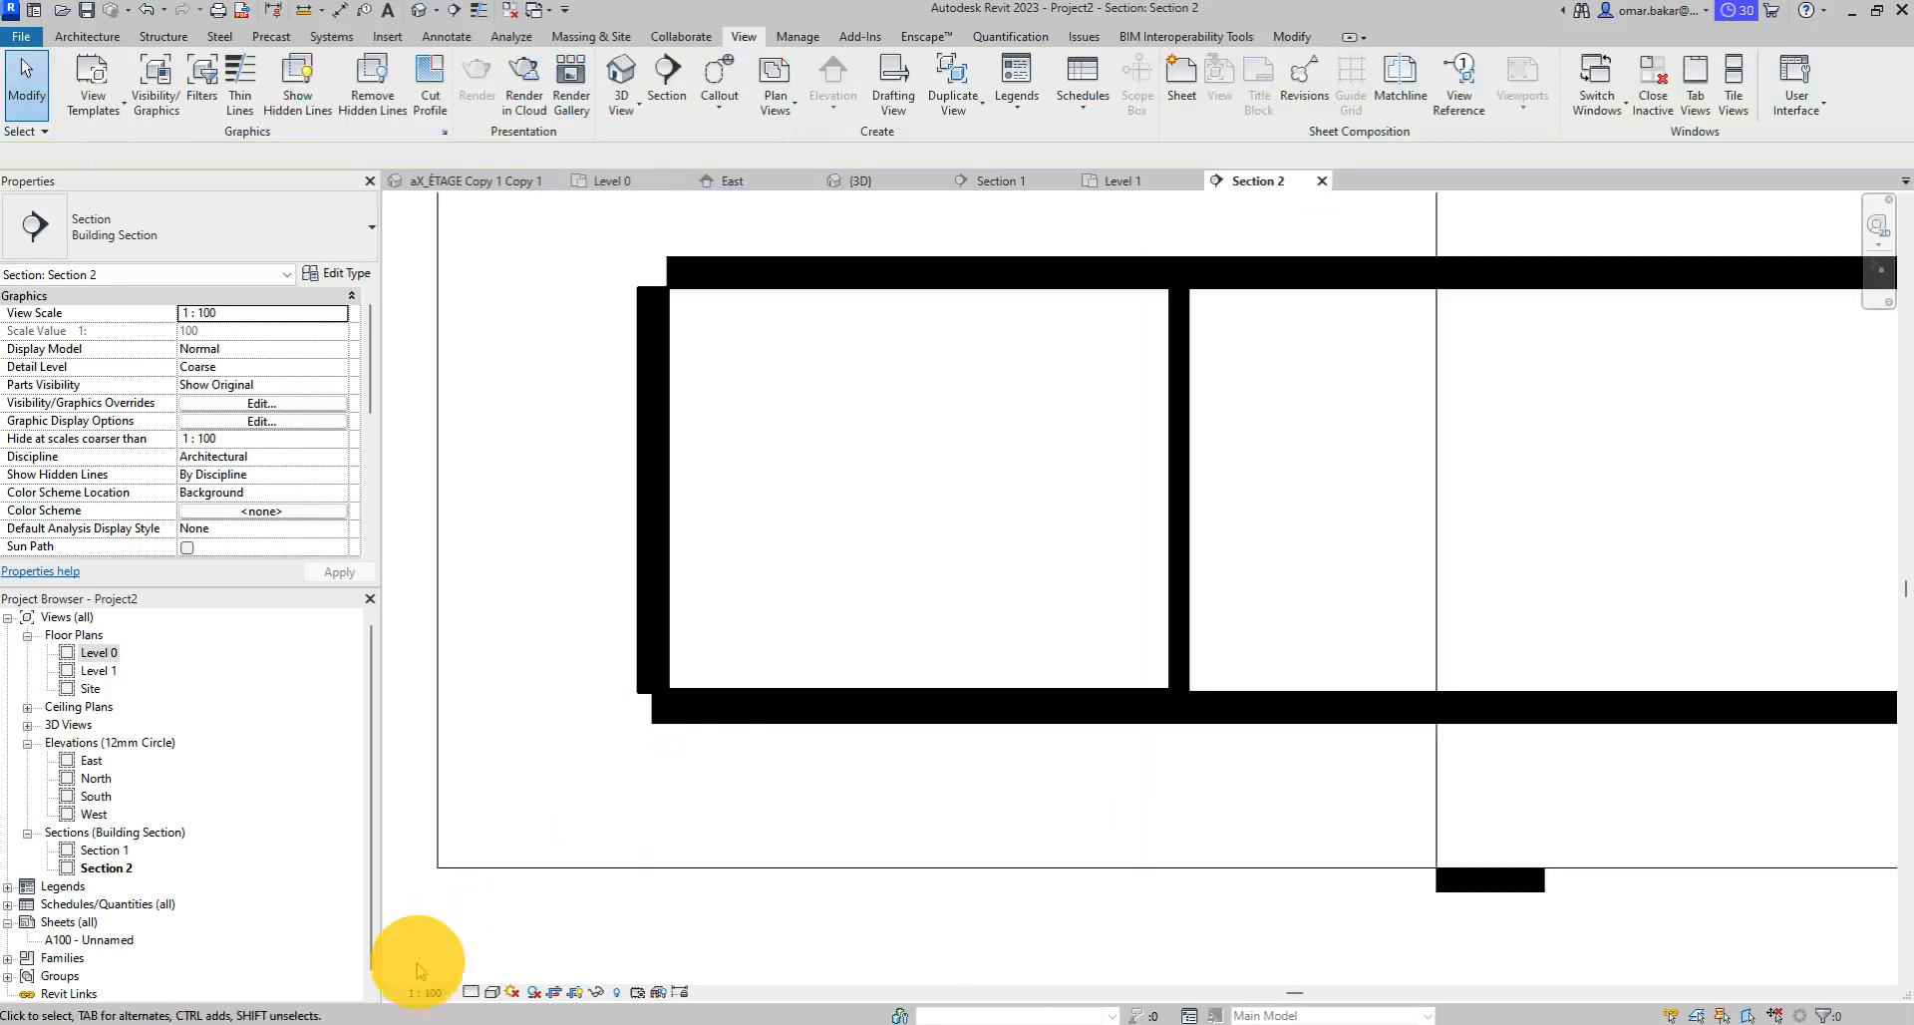
pyautogui.click(496, 993)
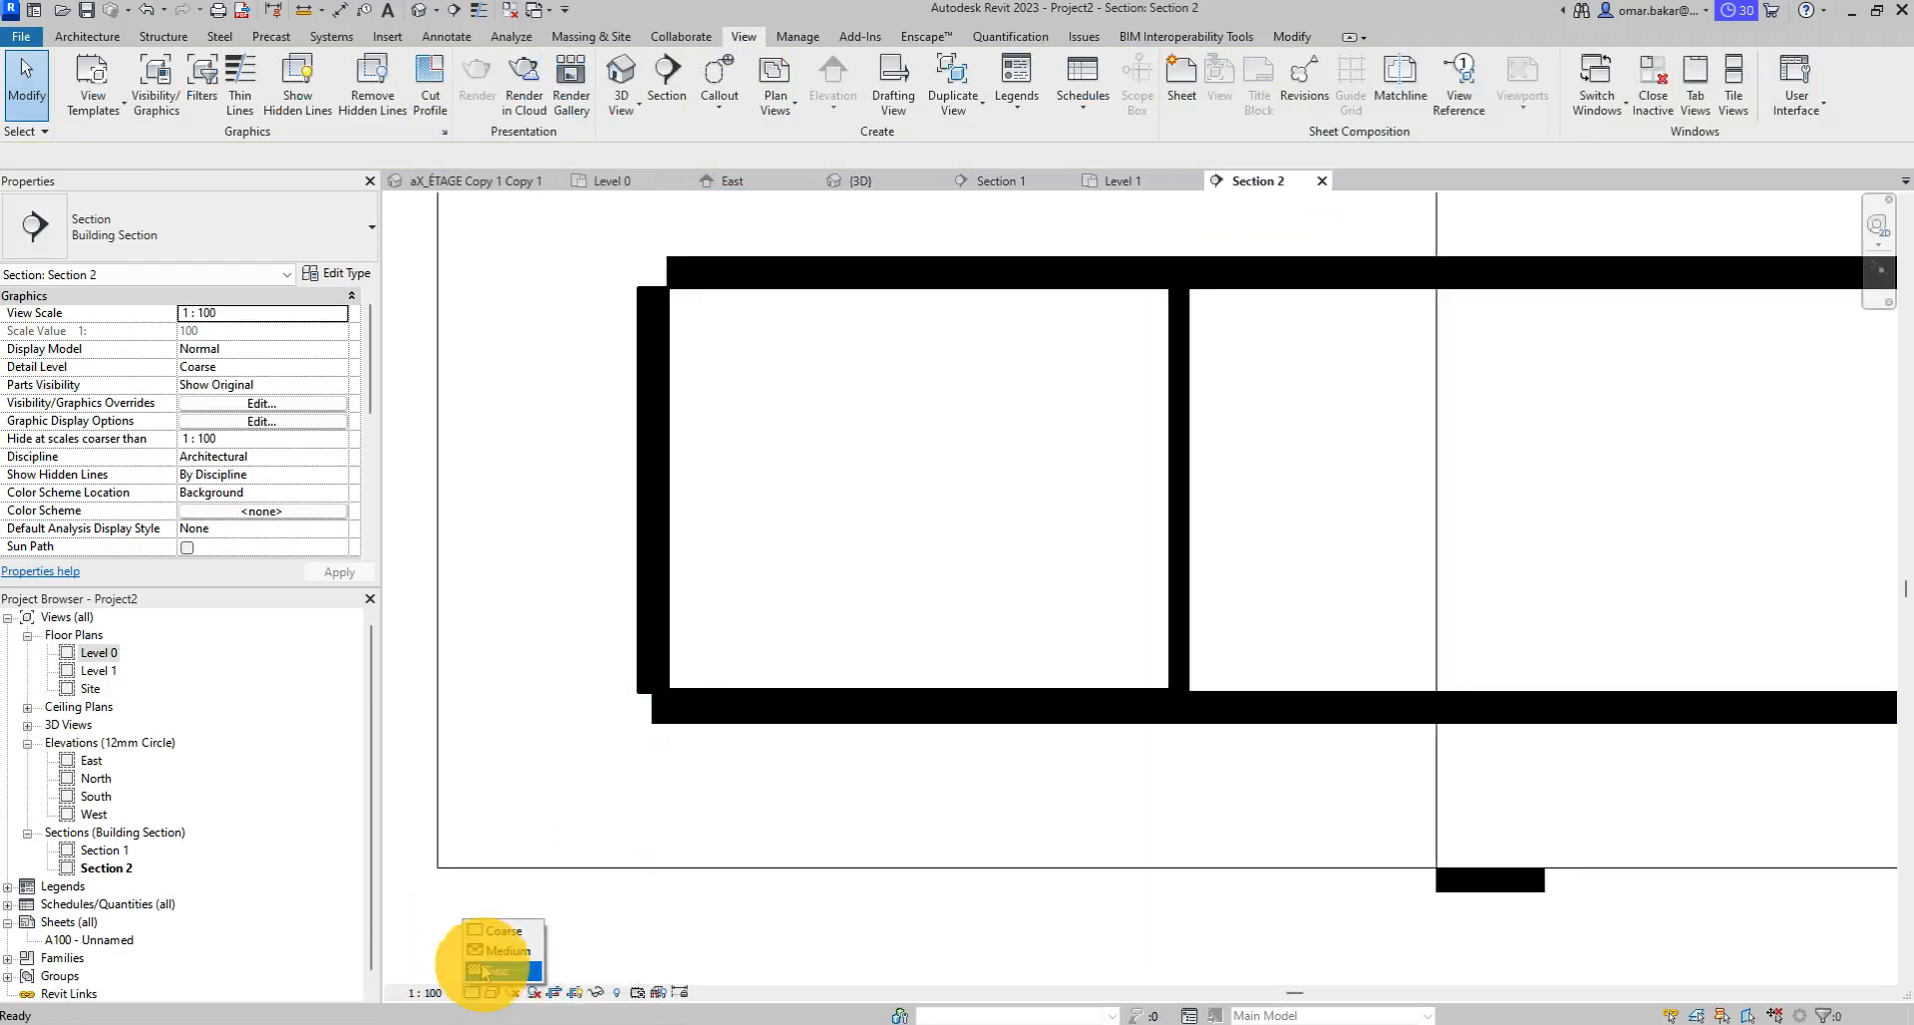
pyautogui.click(504, 966)
pyautogui.scroll(5, 893, 712)
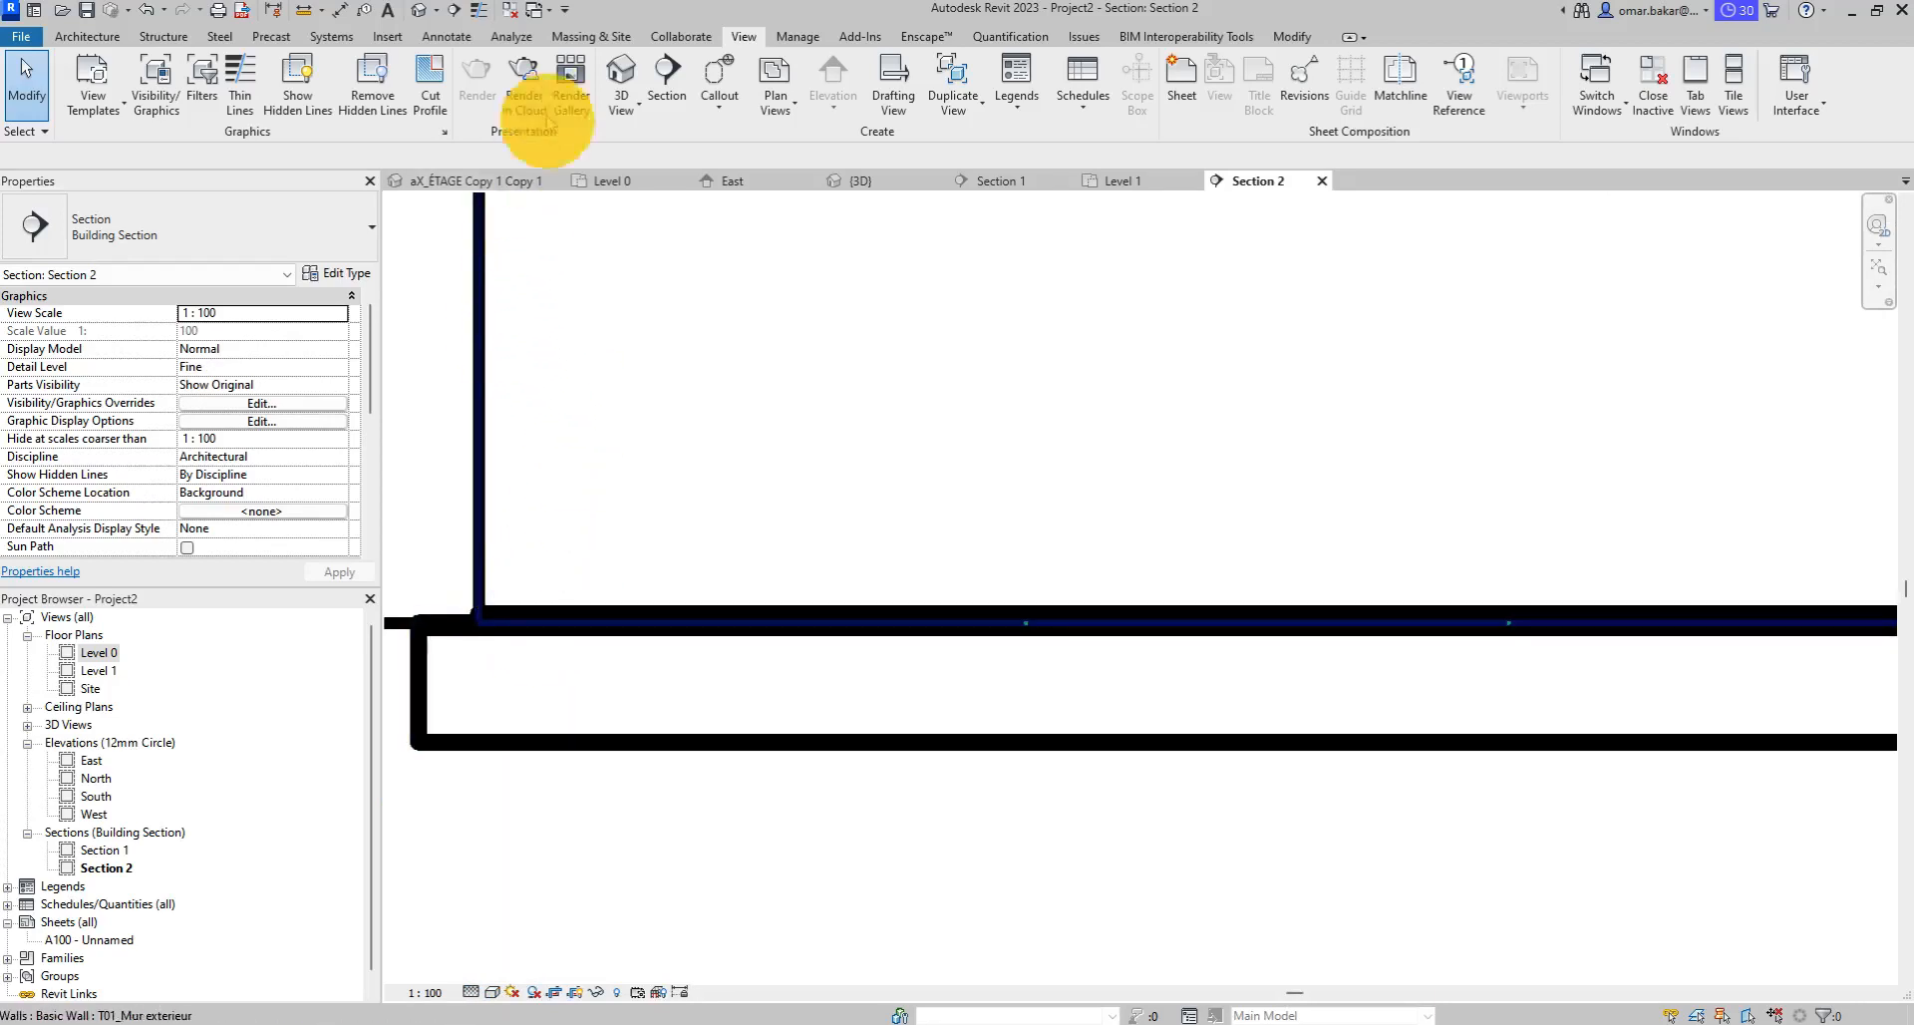
pyautogui.click(478, 11)
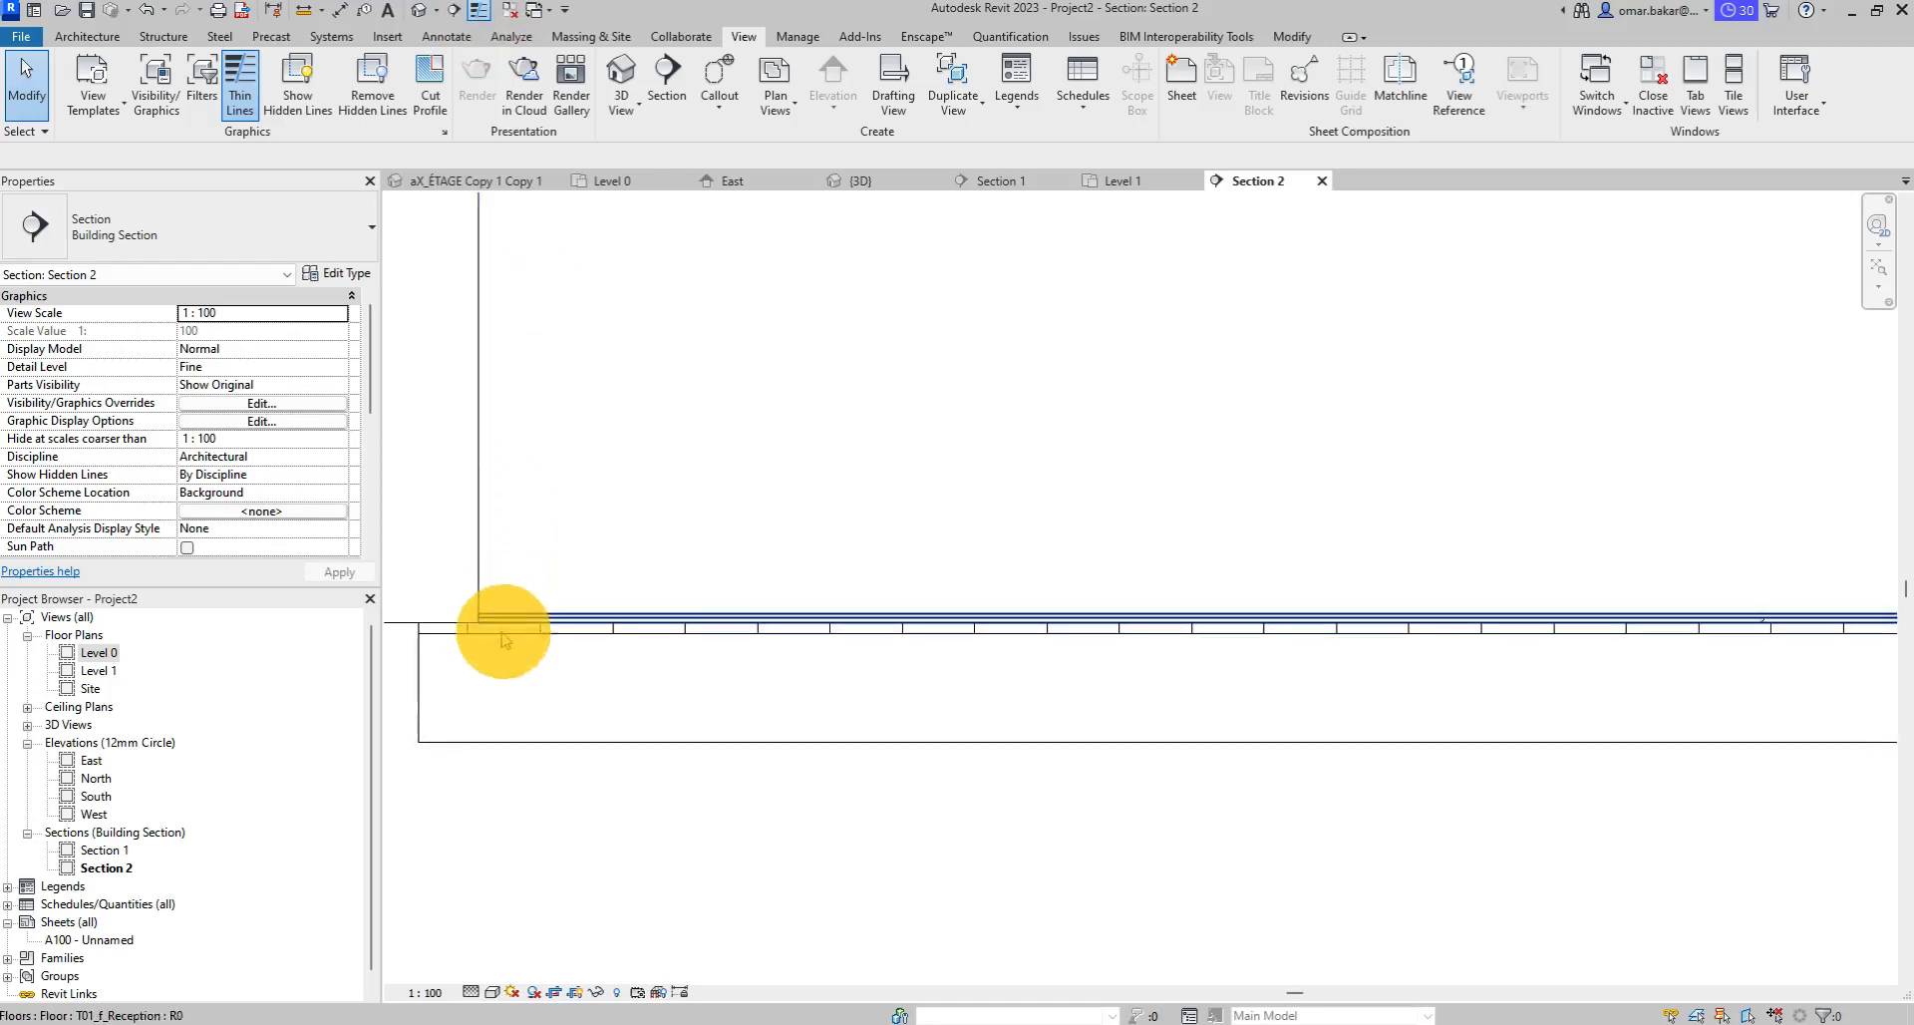
pyautogui.scroll(3, 495, 632)
pyautogui.scroll(2, 810, 559)
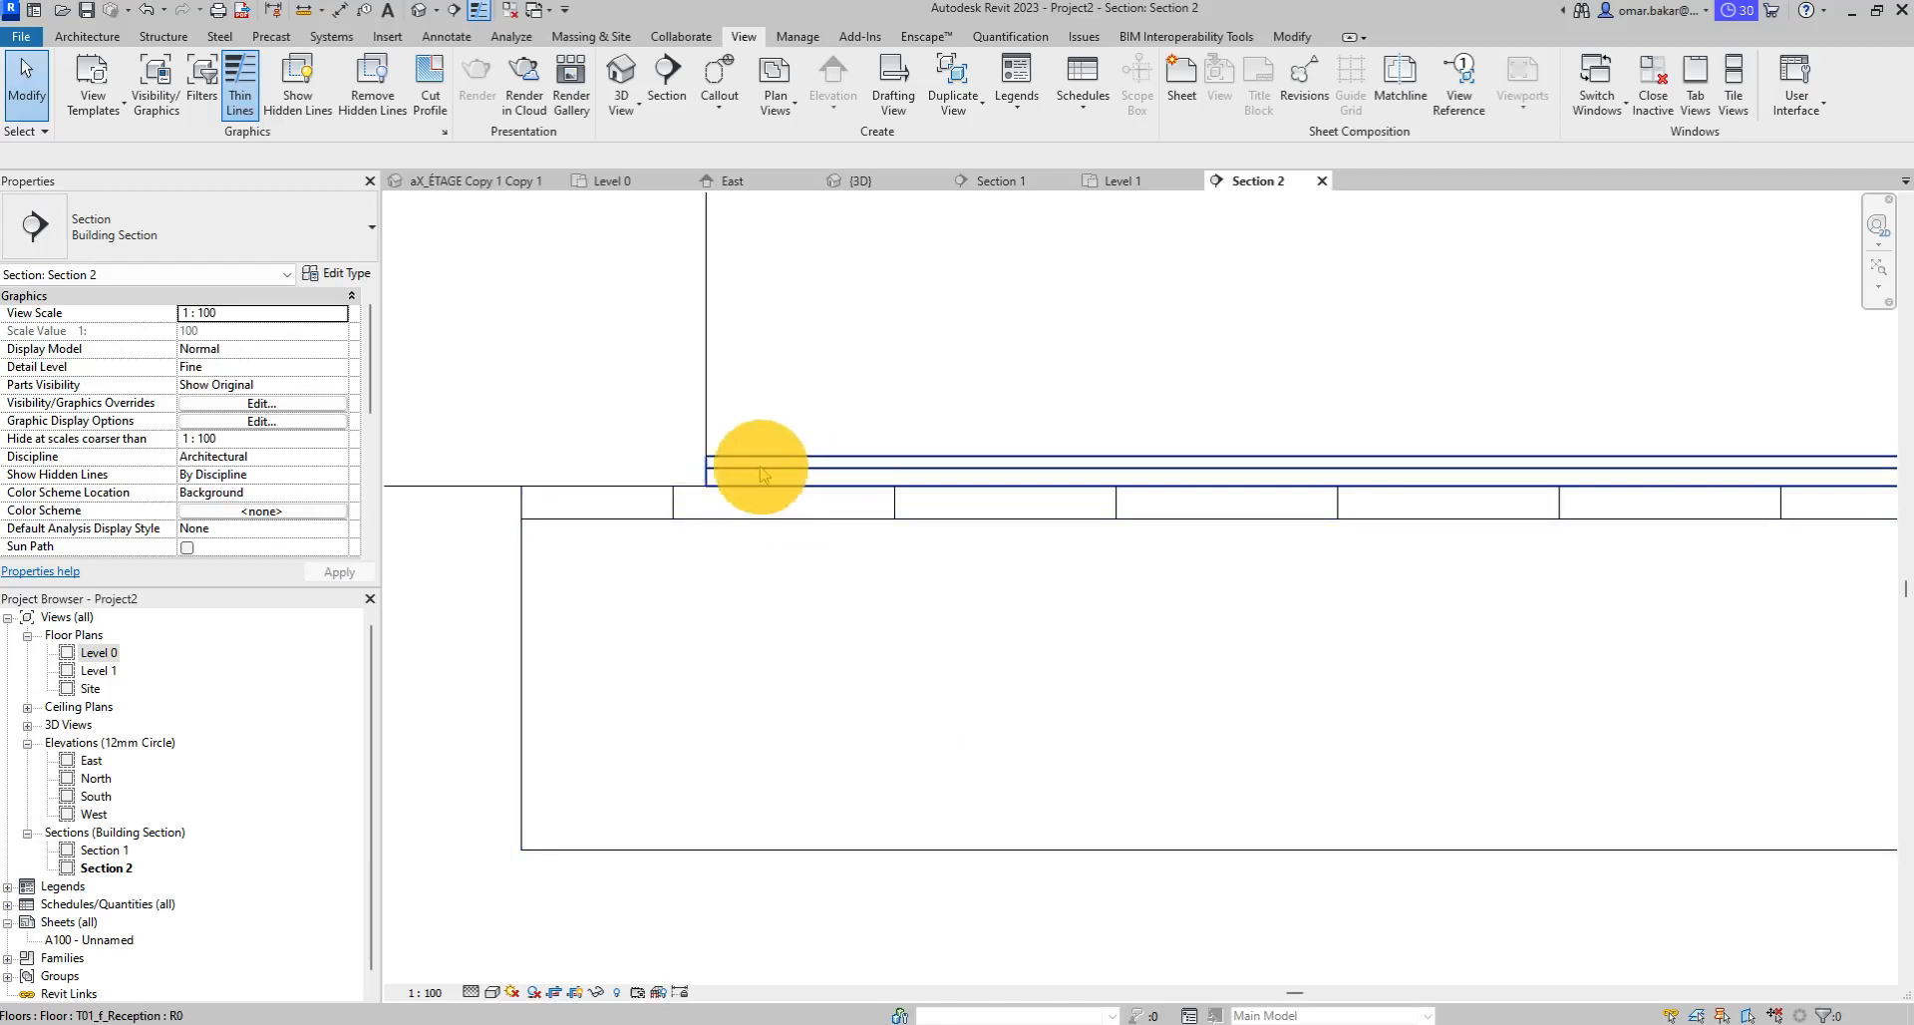
pyautogui.scroll(2, 761, 473)
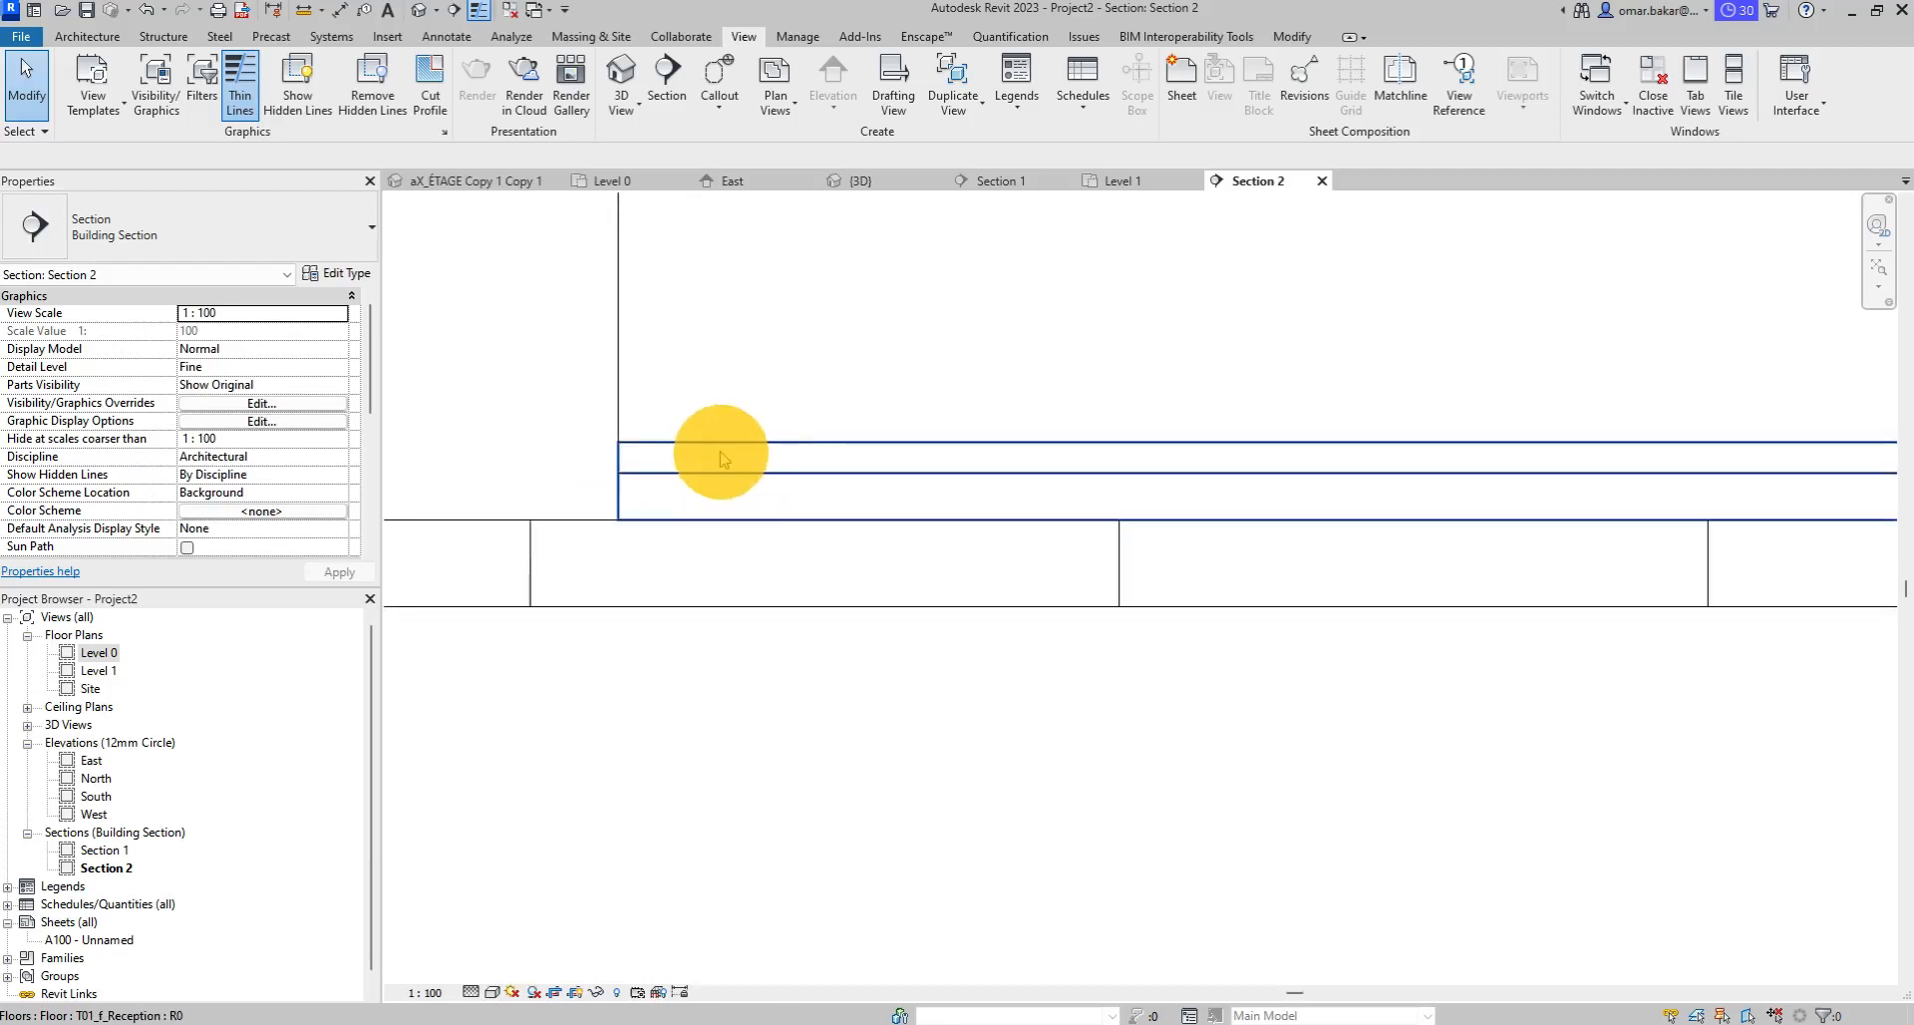
# Widen the section view's crop region on both sides so that it encloses the whole building.
pyautogui.scroll(-5, 722, 459)
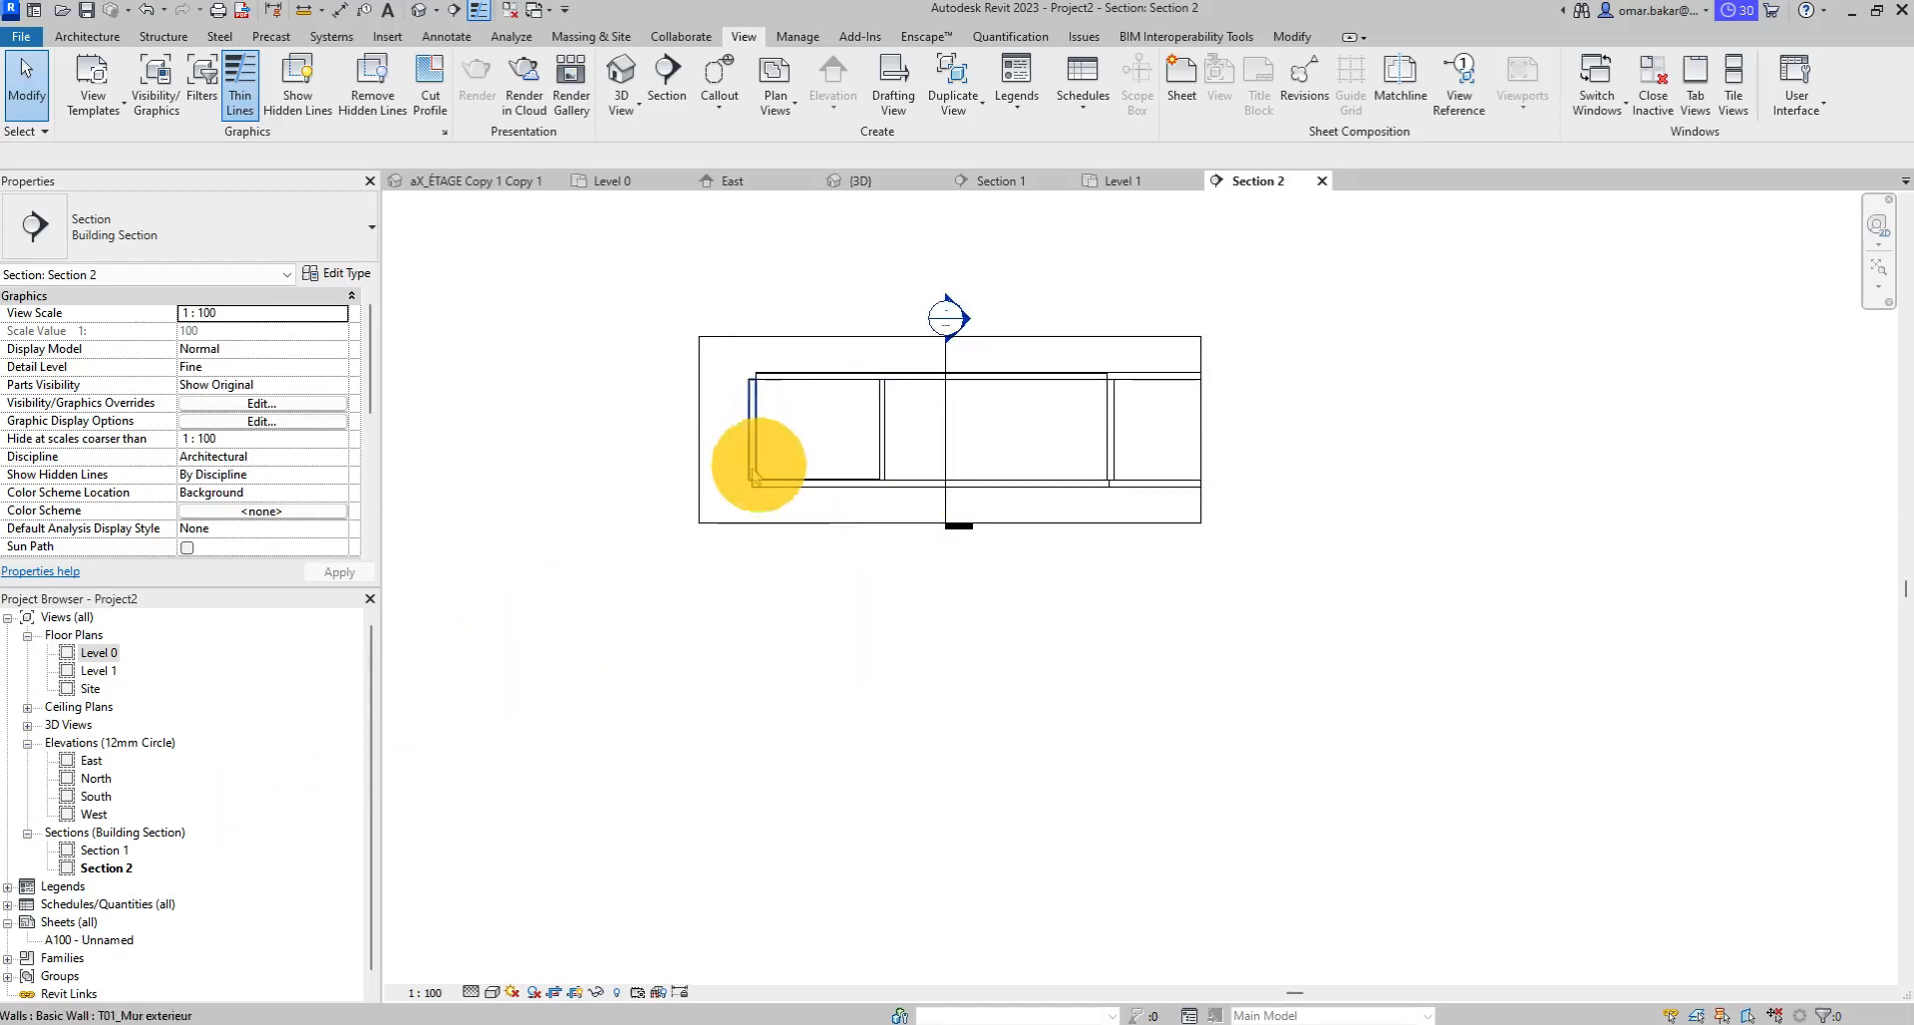
pyautogui.click(713, 528)
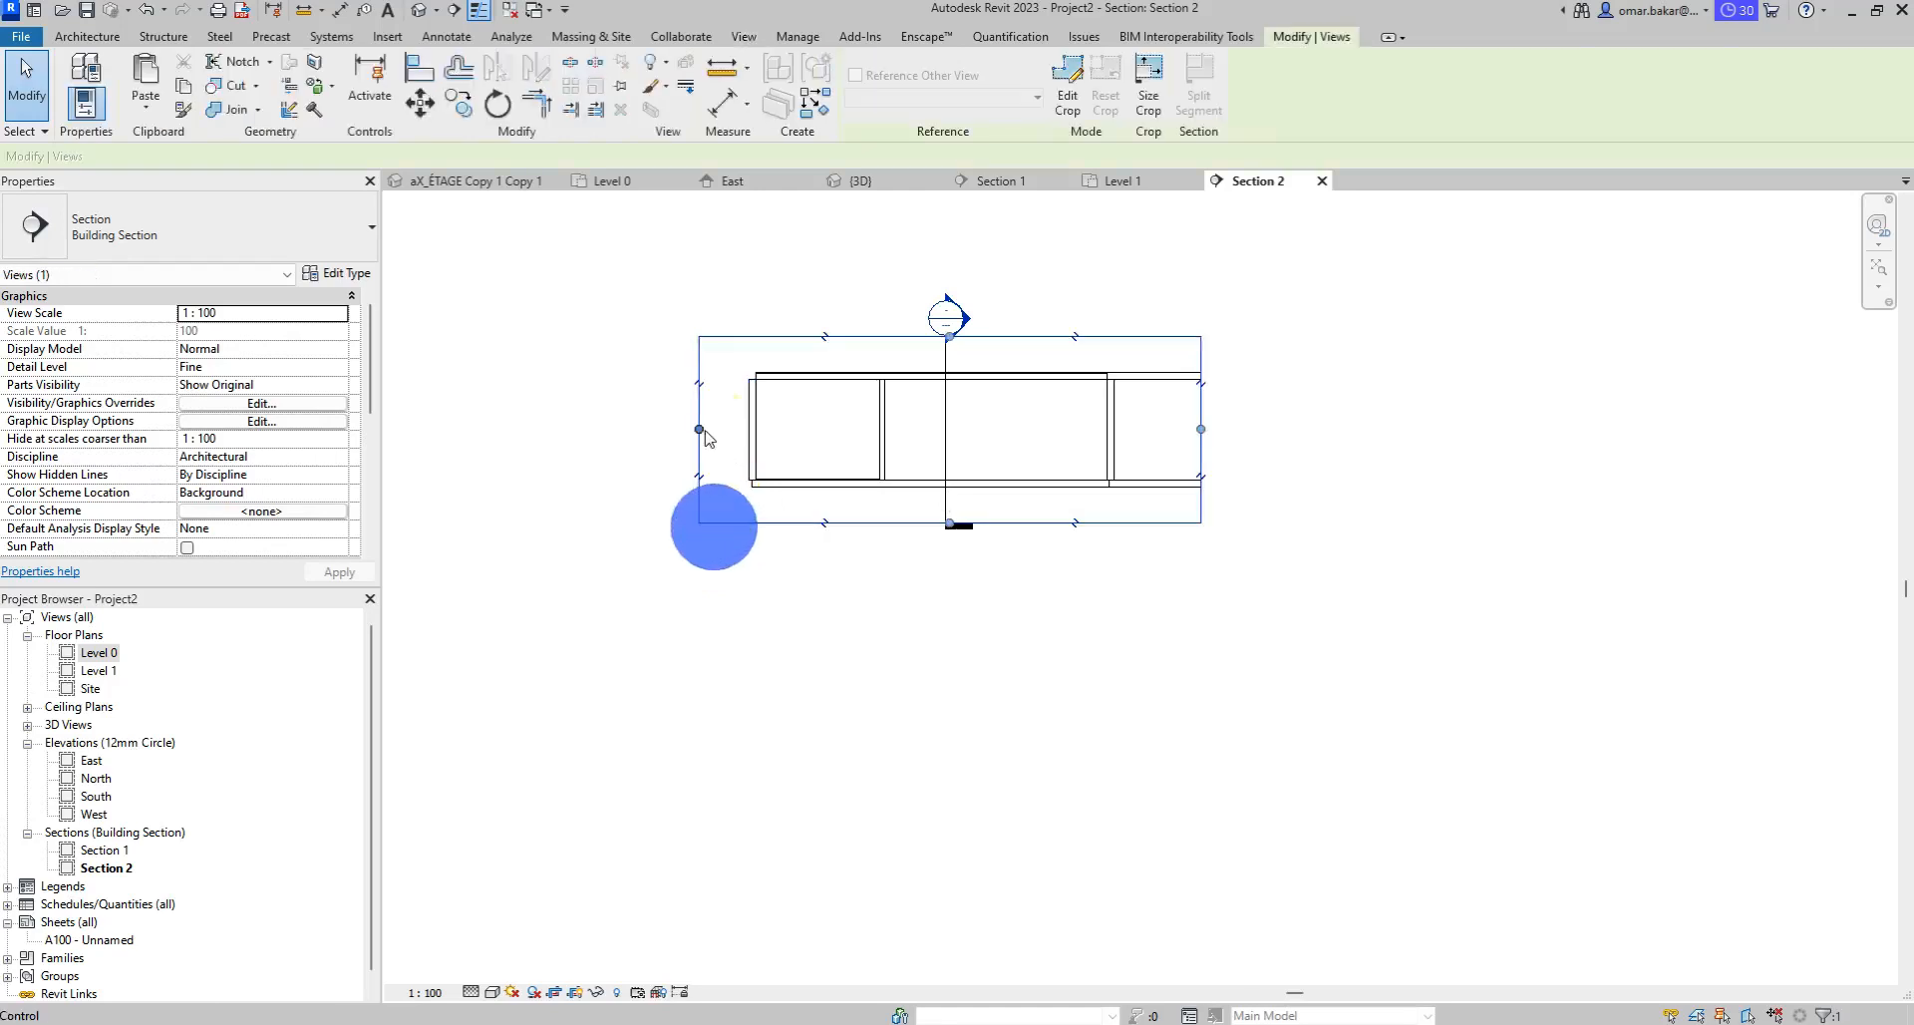
pyautogui.moveTo(699, 428); pyautogui.dragTo(579, 429)
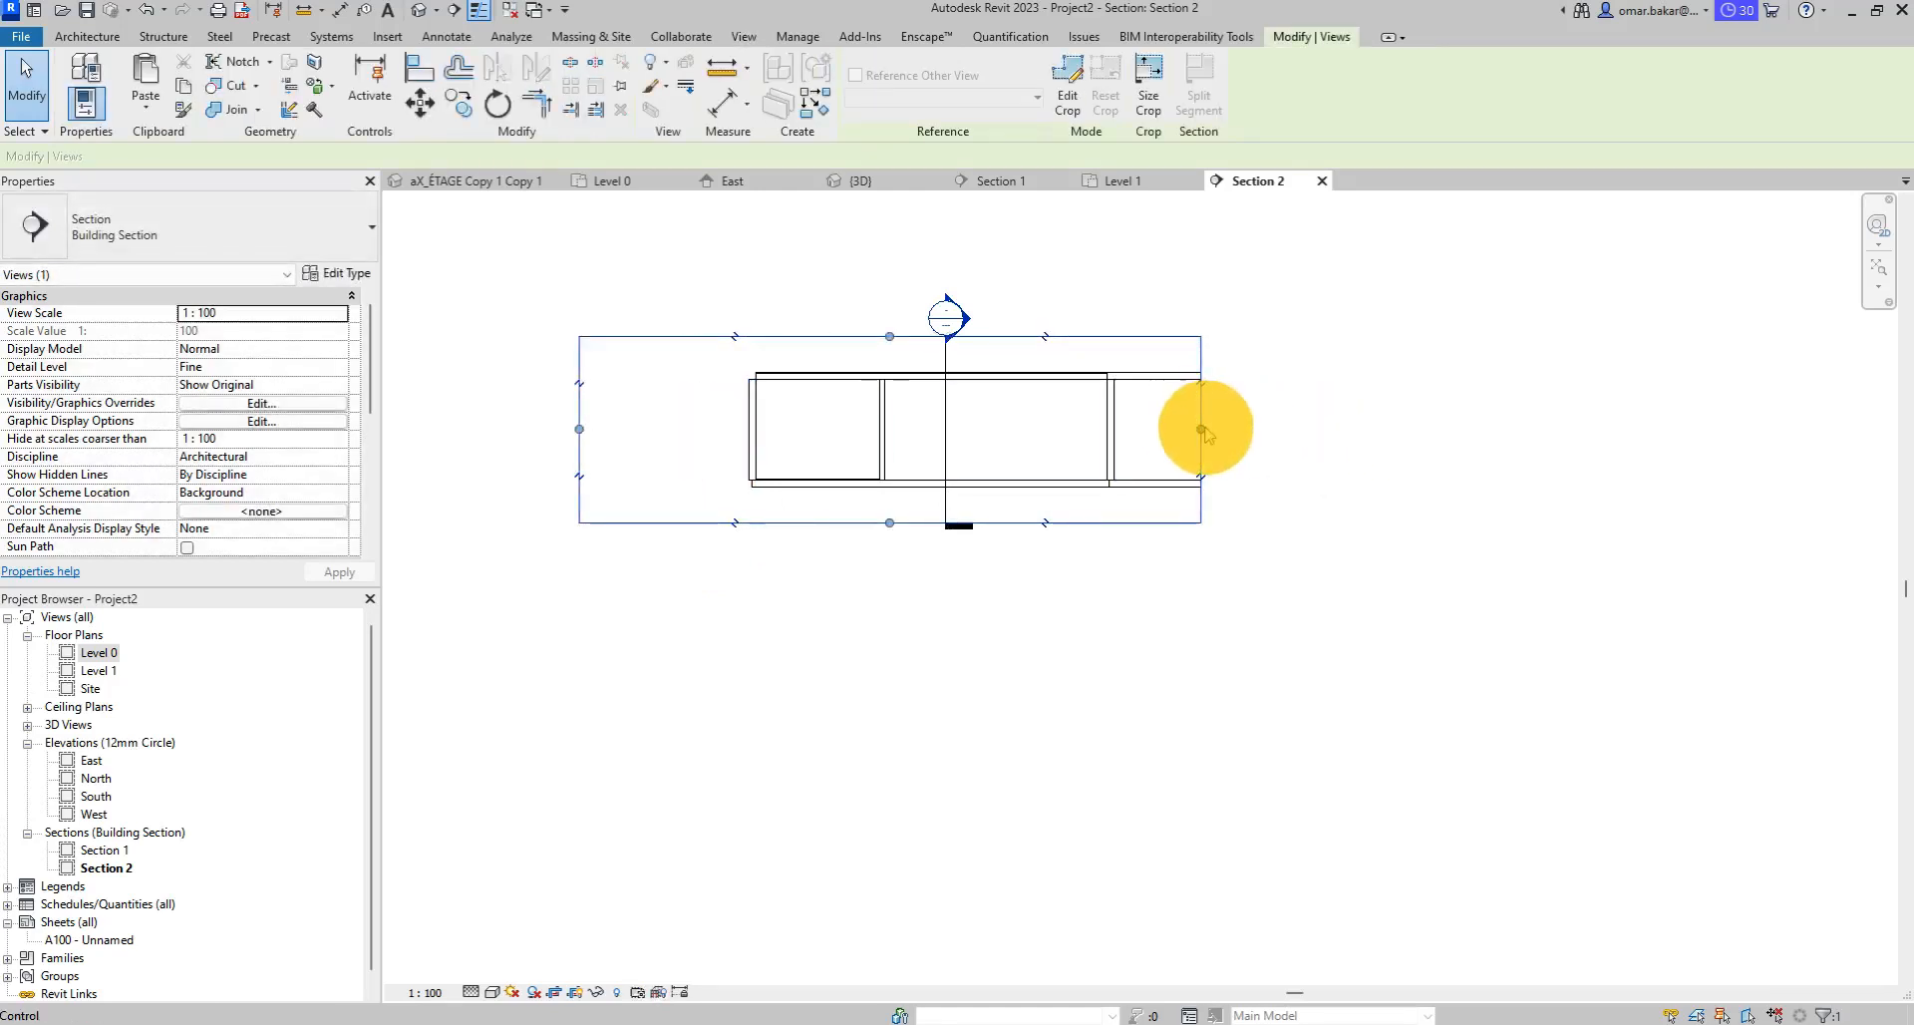
pyautogui.moveTo(1201, 429); pyautogui.dragTo(1507, 429)
pyautogui.scroll(4, 812, 453)
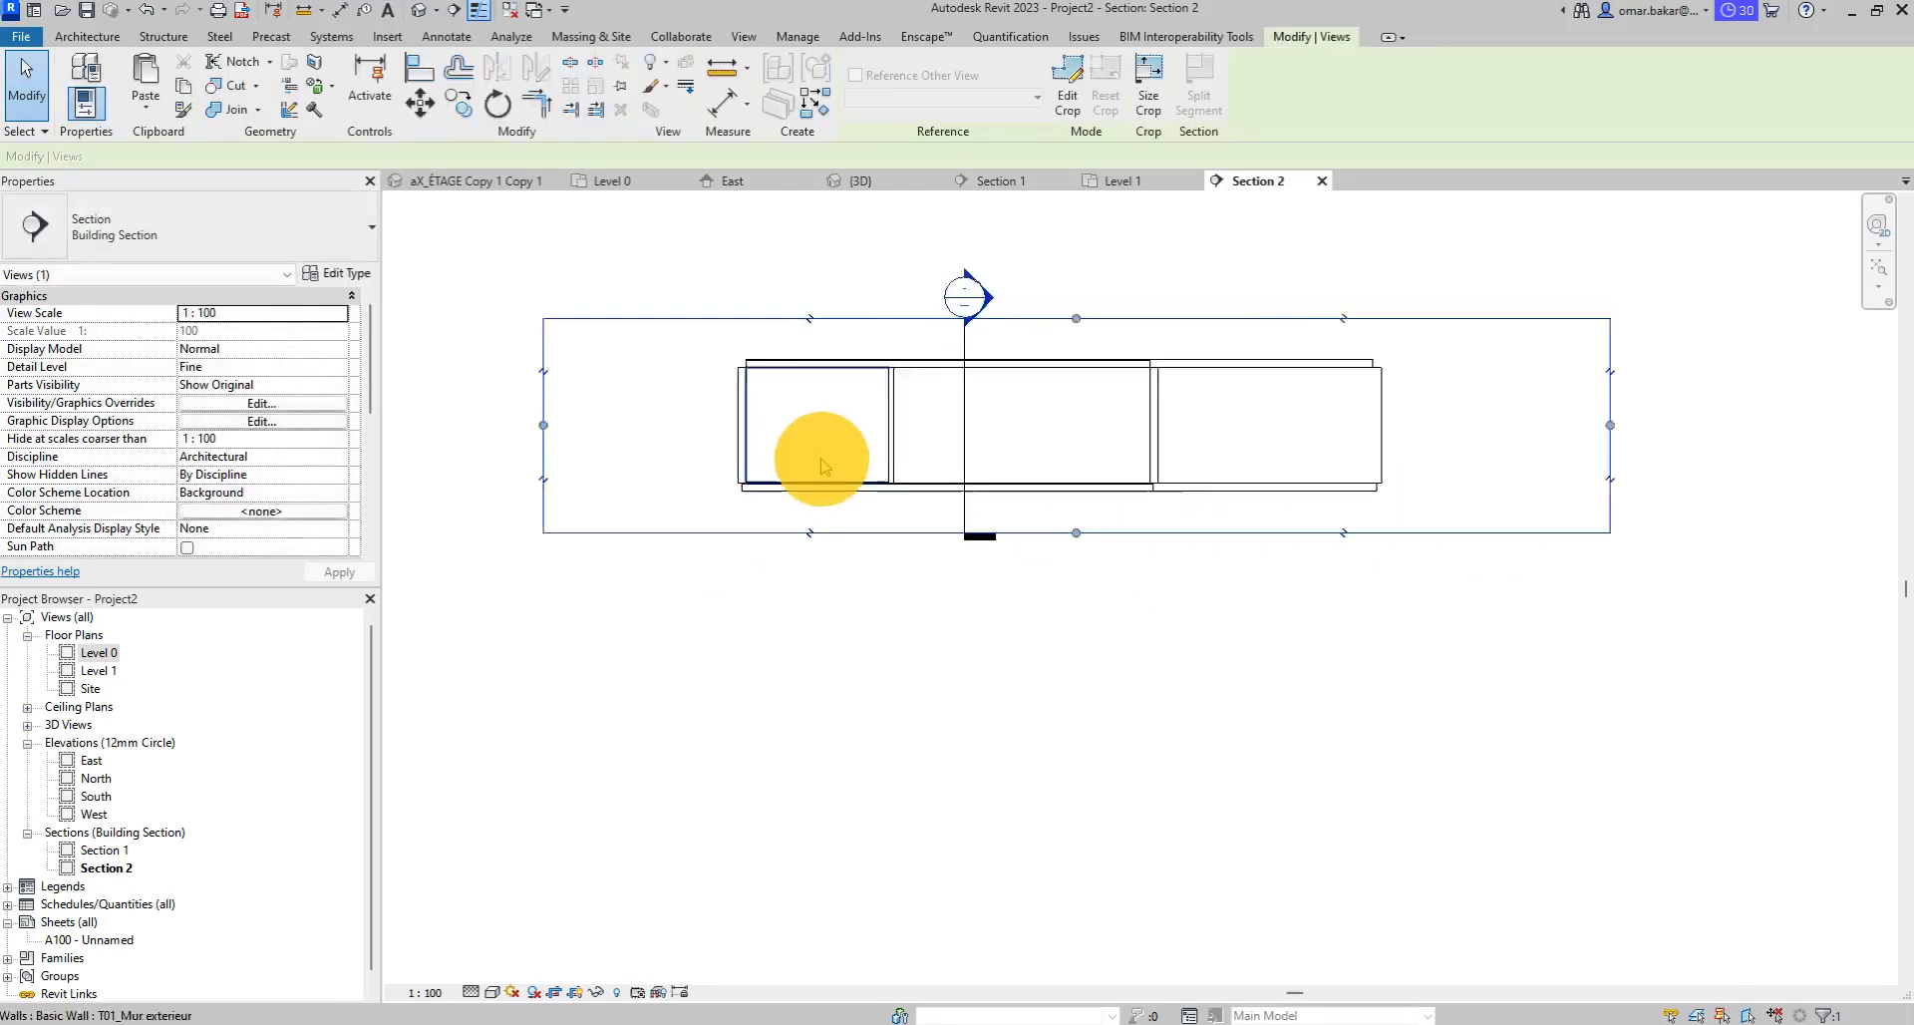
# Check the section view for hidden elements and leave the reveal mode.
pyautogui.click(616, 992)
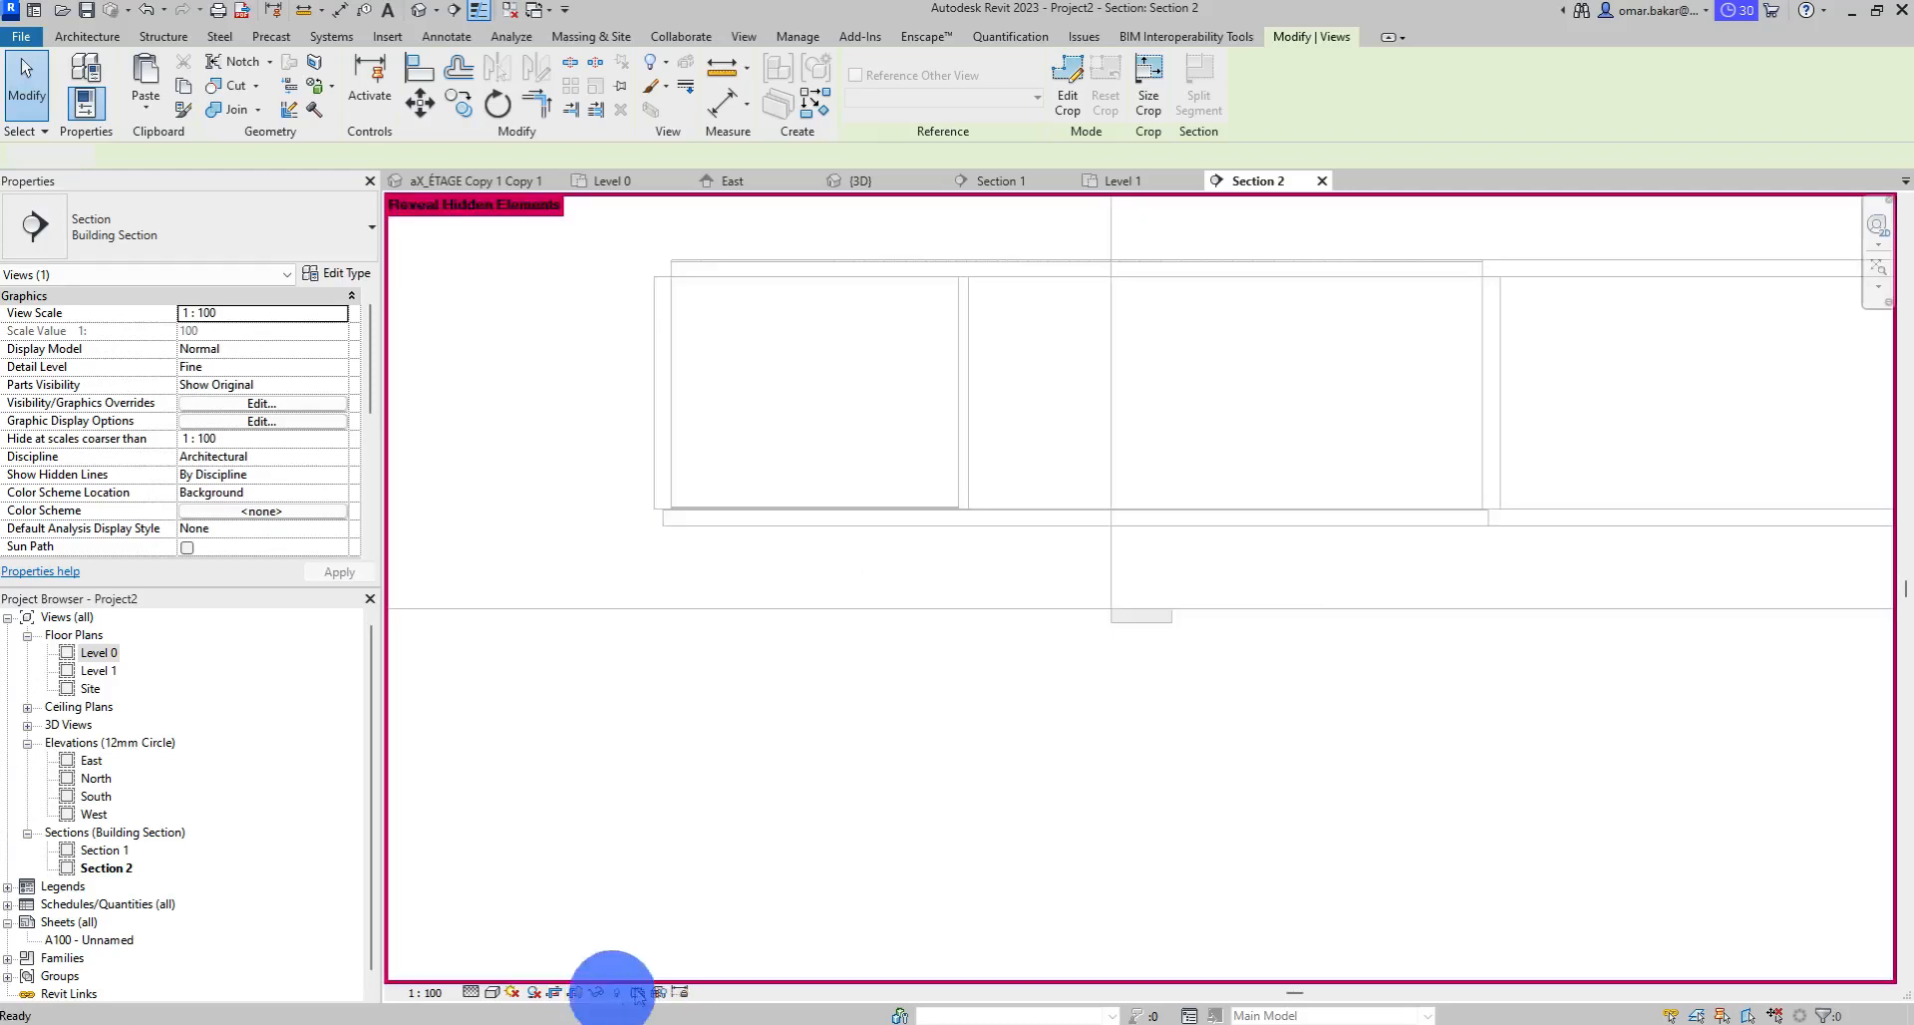
pyautogui.scroll(-5, 863, 611)
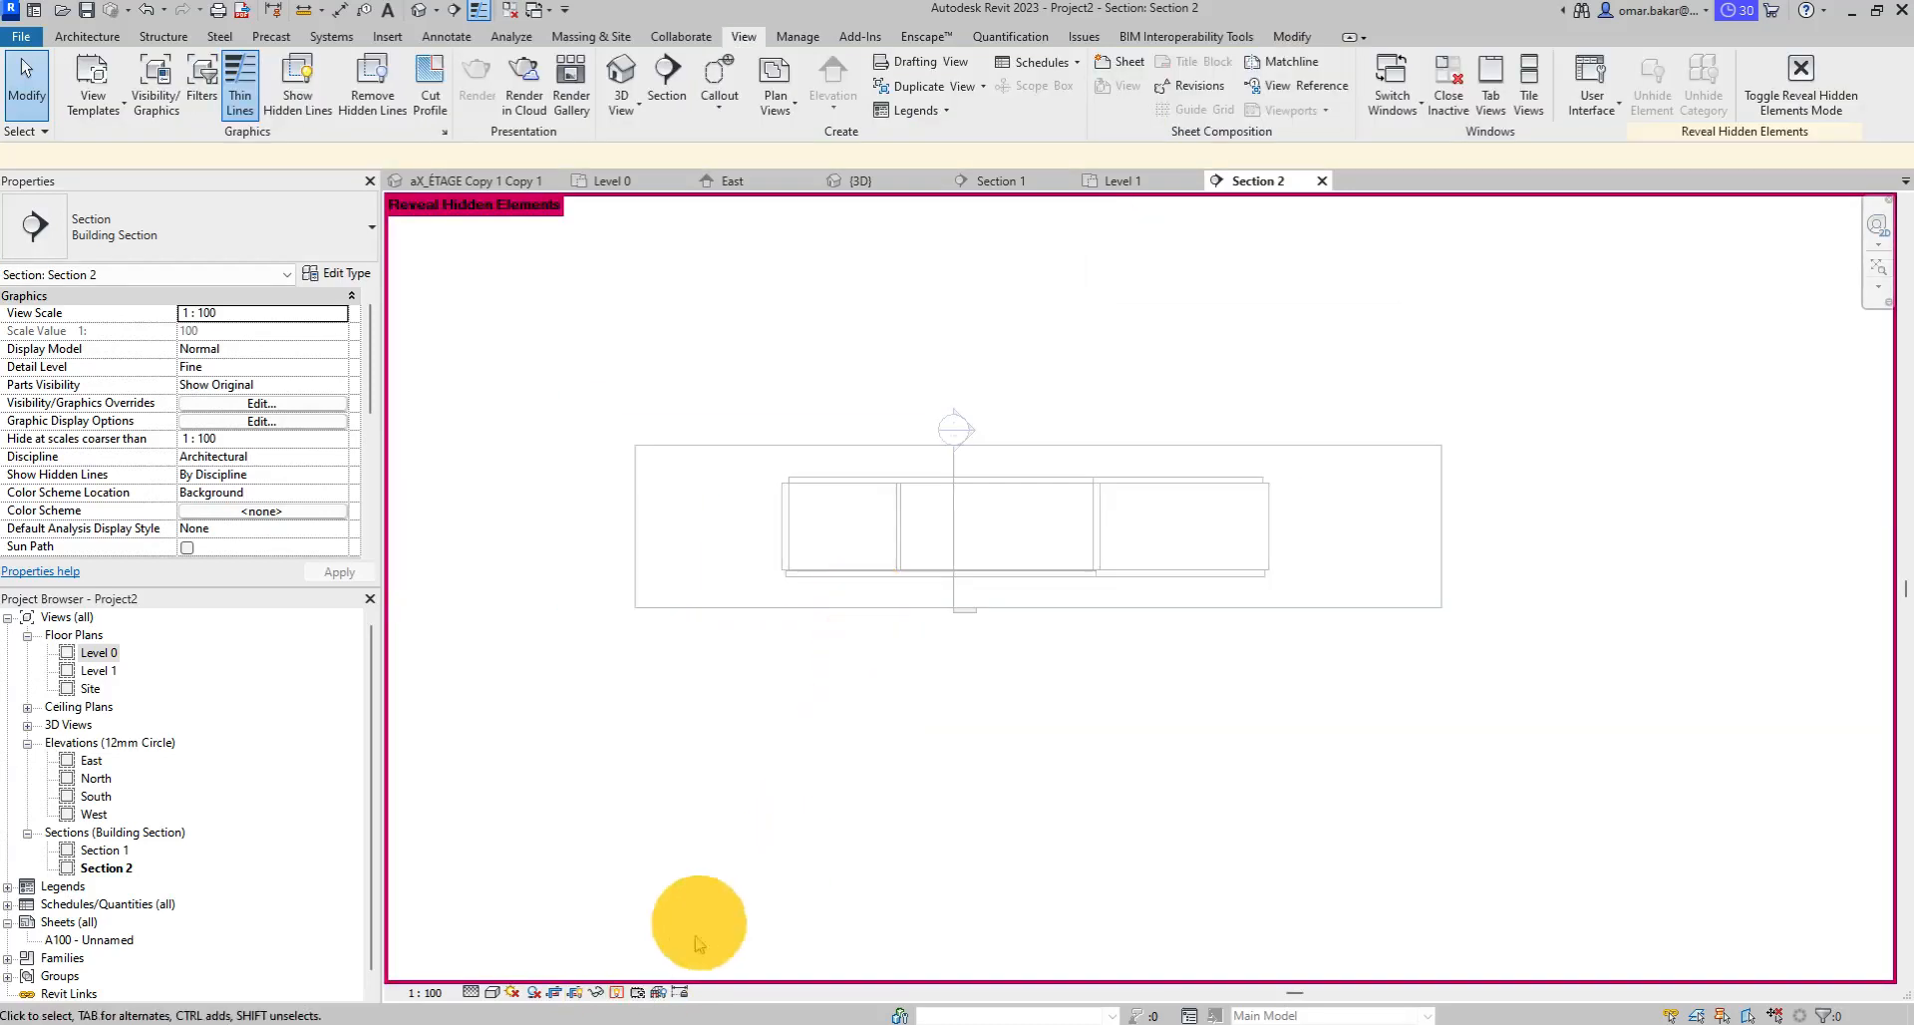
pyautogui.click(619, 992)
# Examine the junction of the exterior wall, the structural floor slab and the reception finish floor in the section.
pyautogui.scroll(5, 801, 573)
pyautogui.scroll(6, 798, 573)
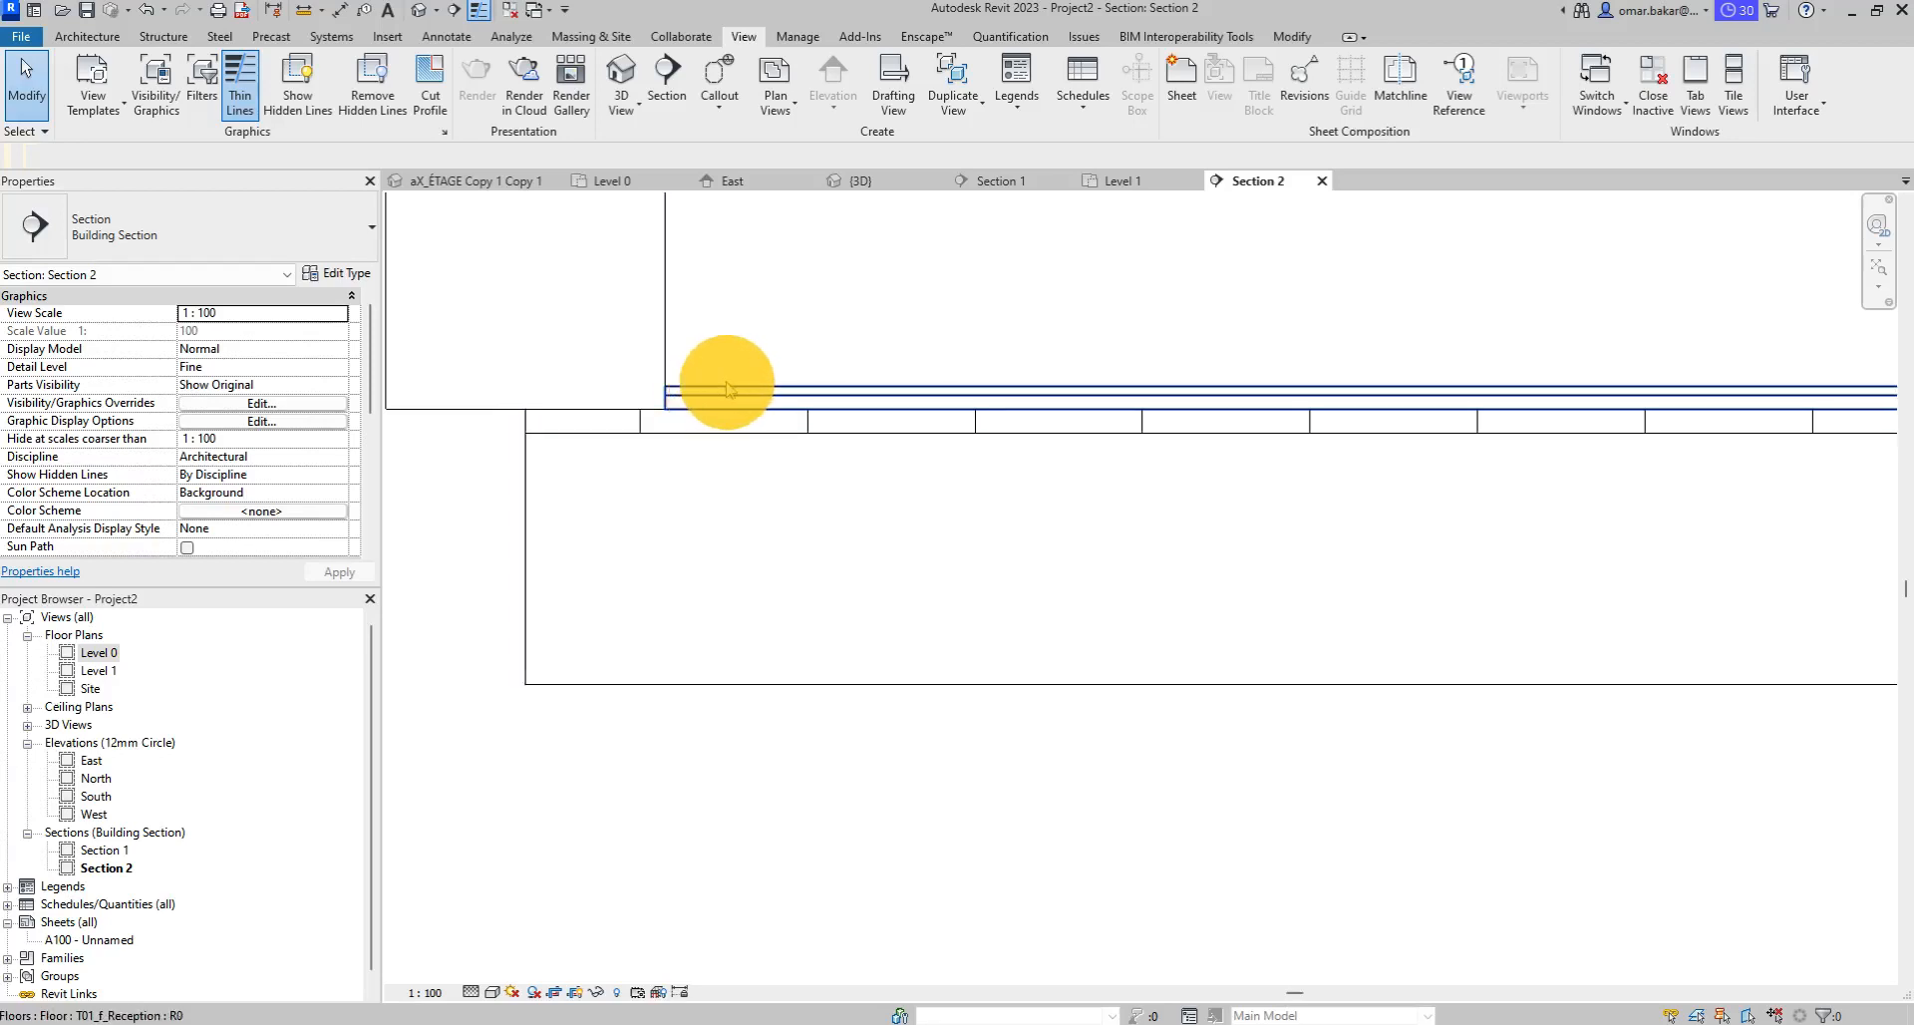
pyautogui.scroll(-3, 747, 389)
pyautogui.moveTo(717, 401); pyautogui.dragTo(782, 532, button='middle')
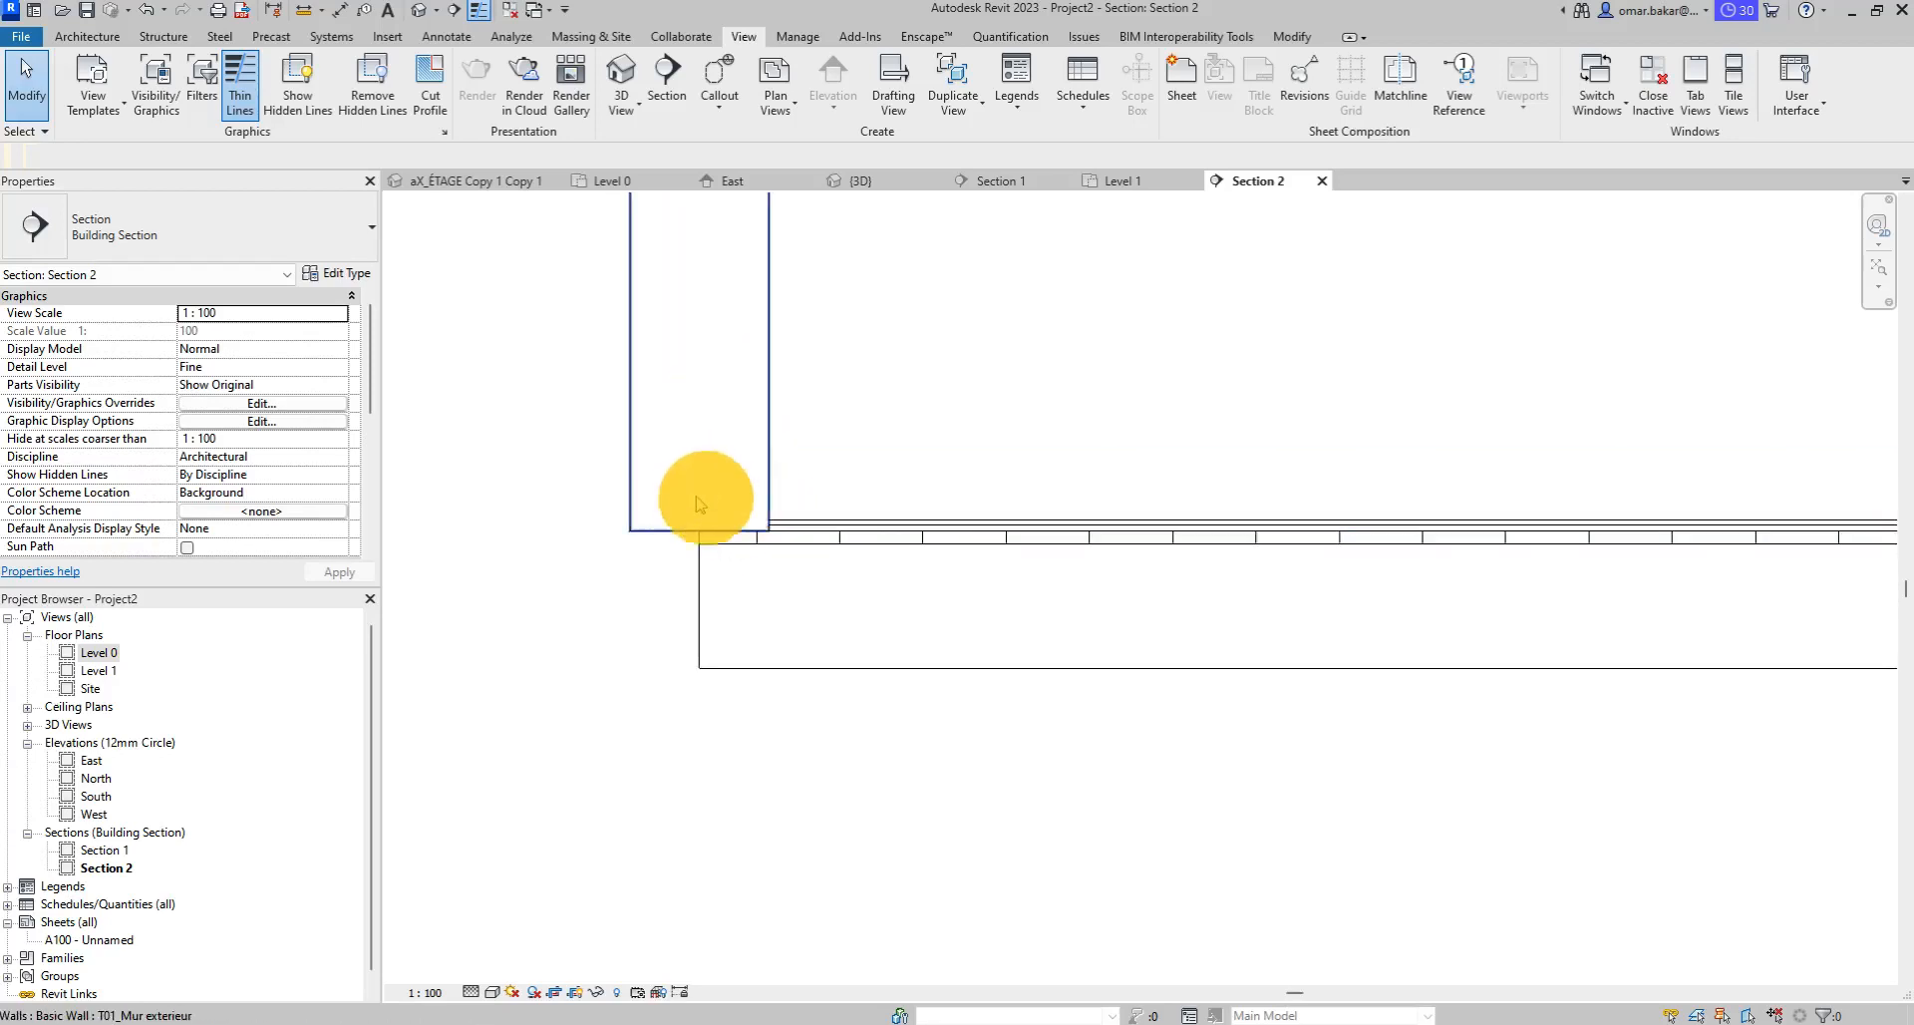
pyautogui.scroll(3, 687, 495)
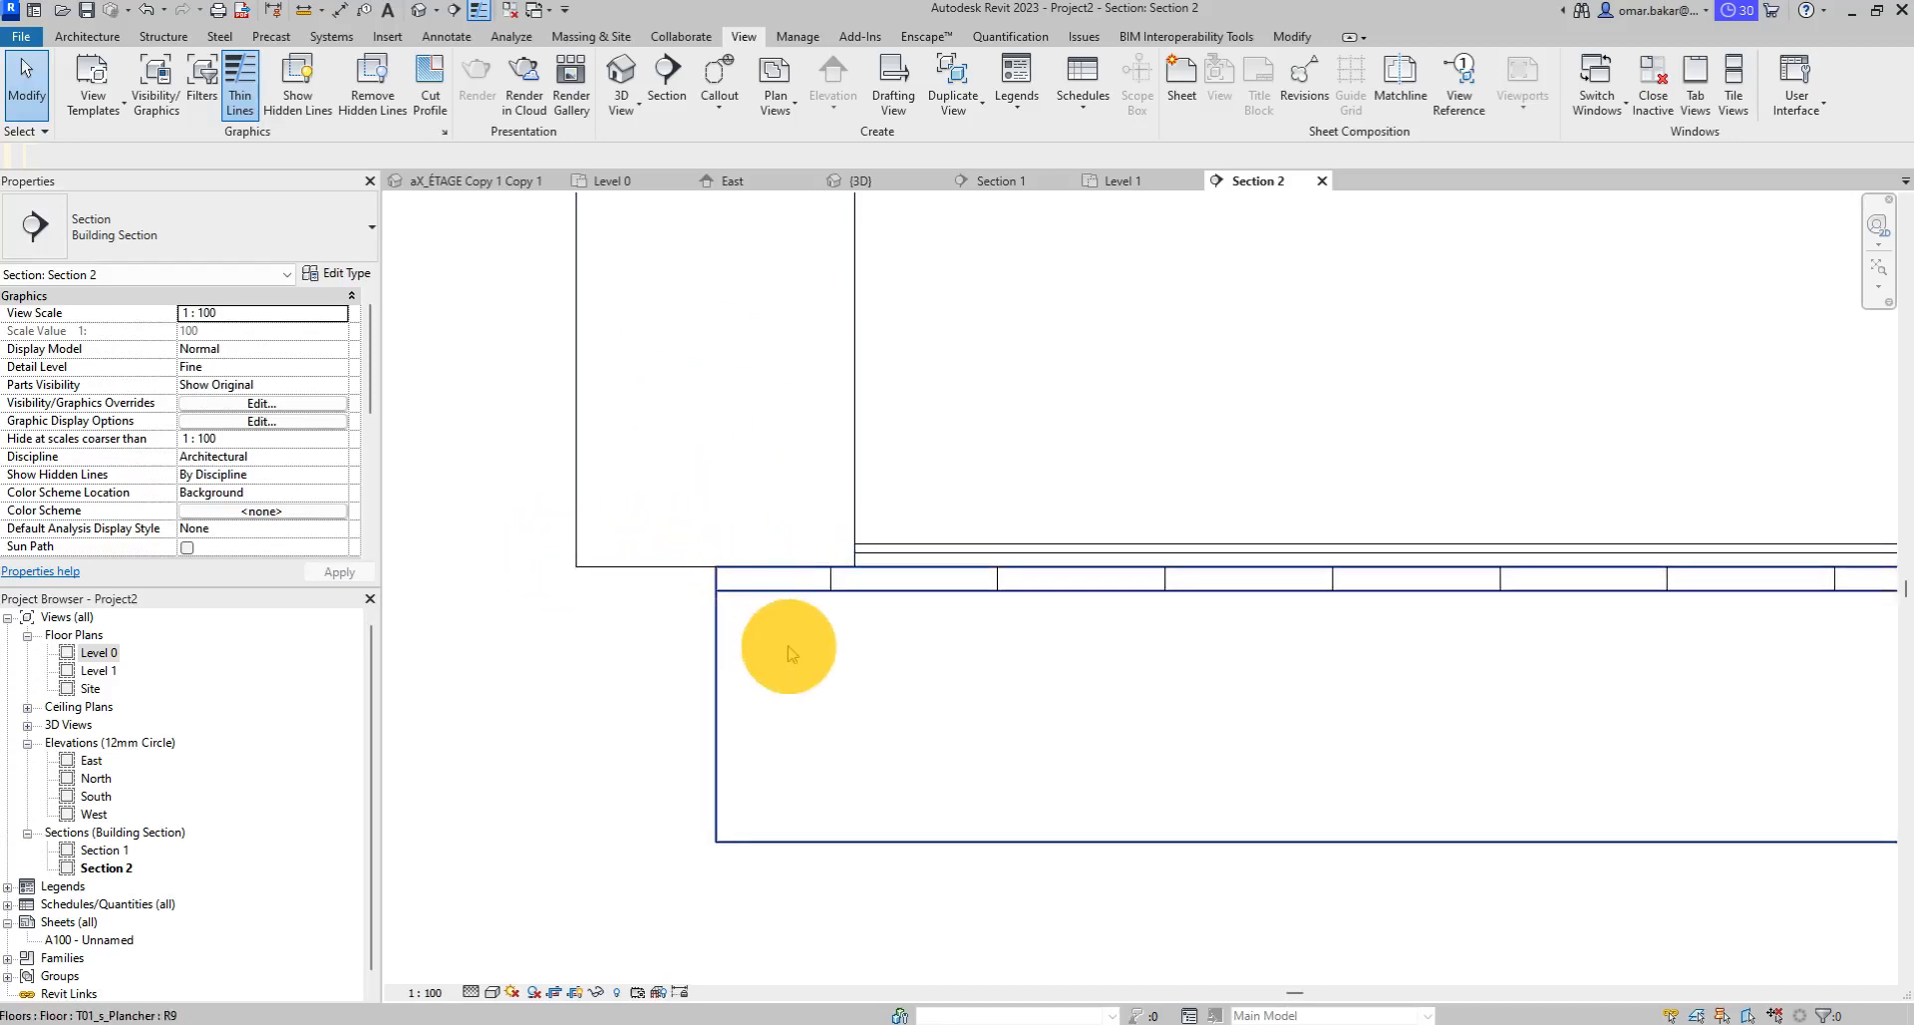
pyautogui.scroll(-3, 787, 653)
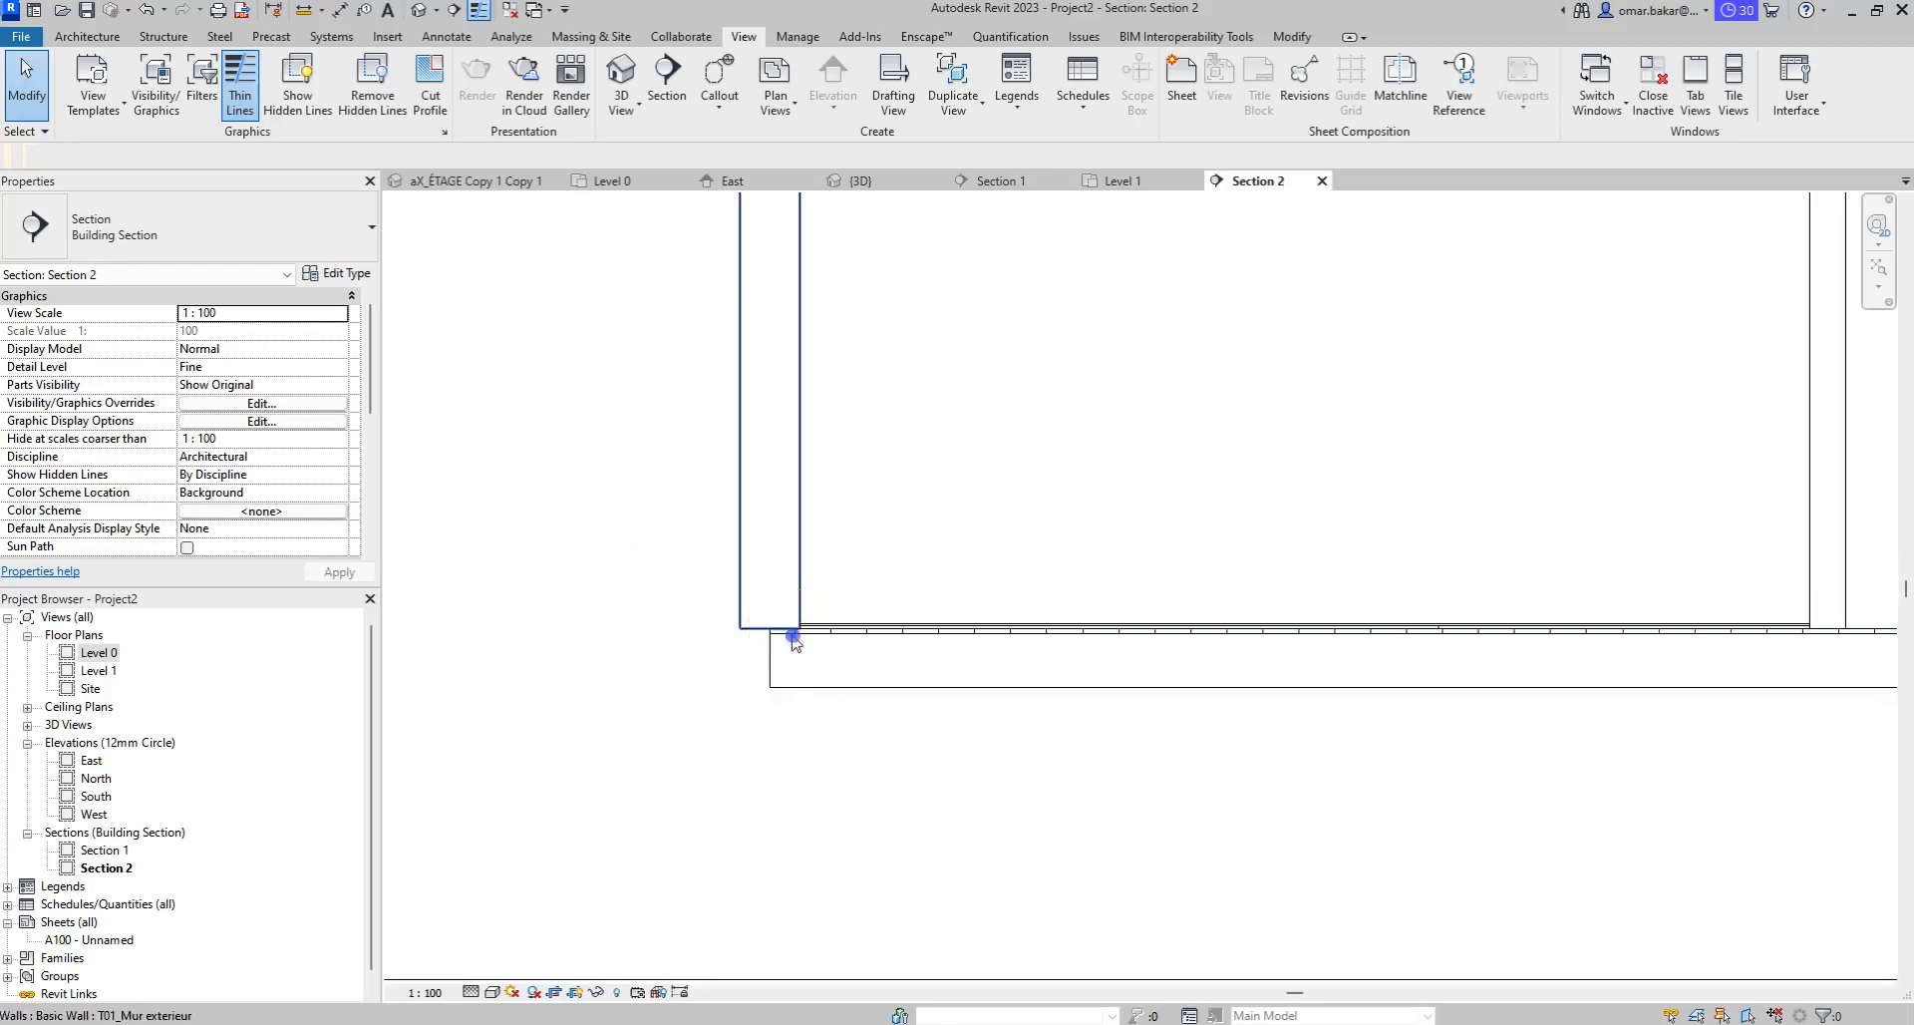
# Edit the T01_s_Plancher slab boundary in the Level 0 plan, moving the large room's upper edge outward to 90 mm from the exterior wall's outer face.
pyautogui.click(789, 623)
pyautogui.click(828, 680)
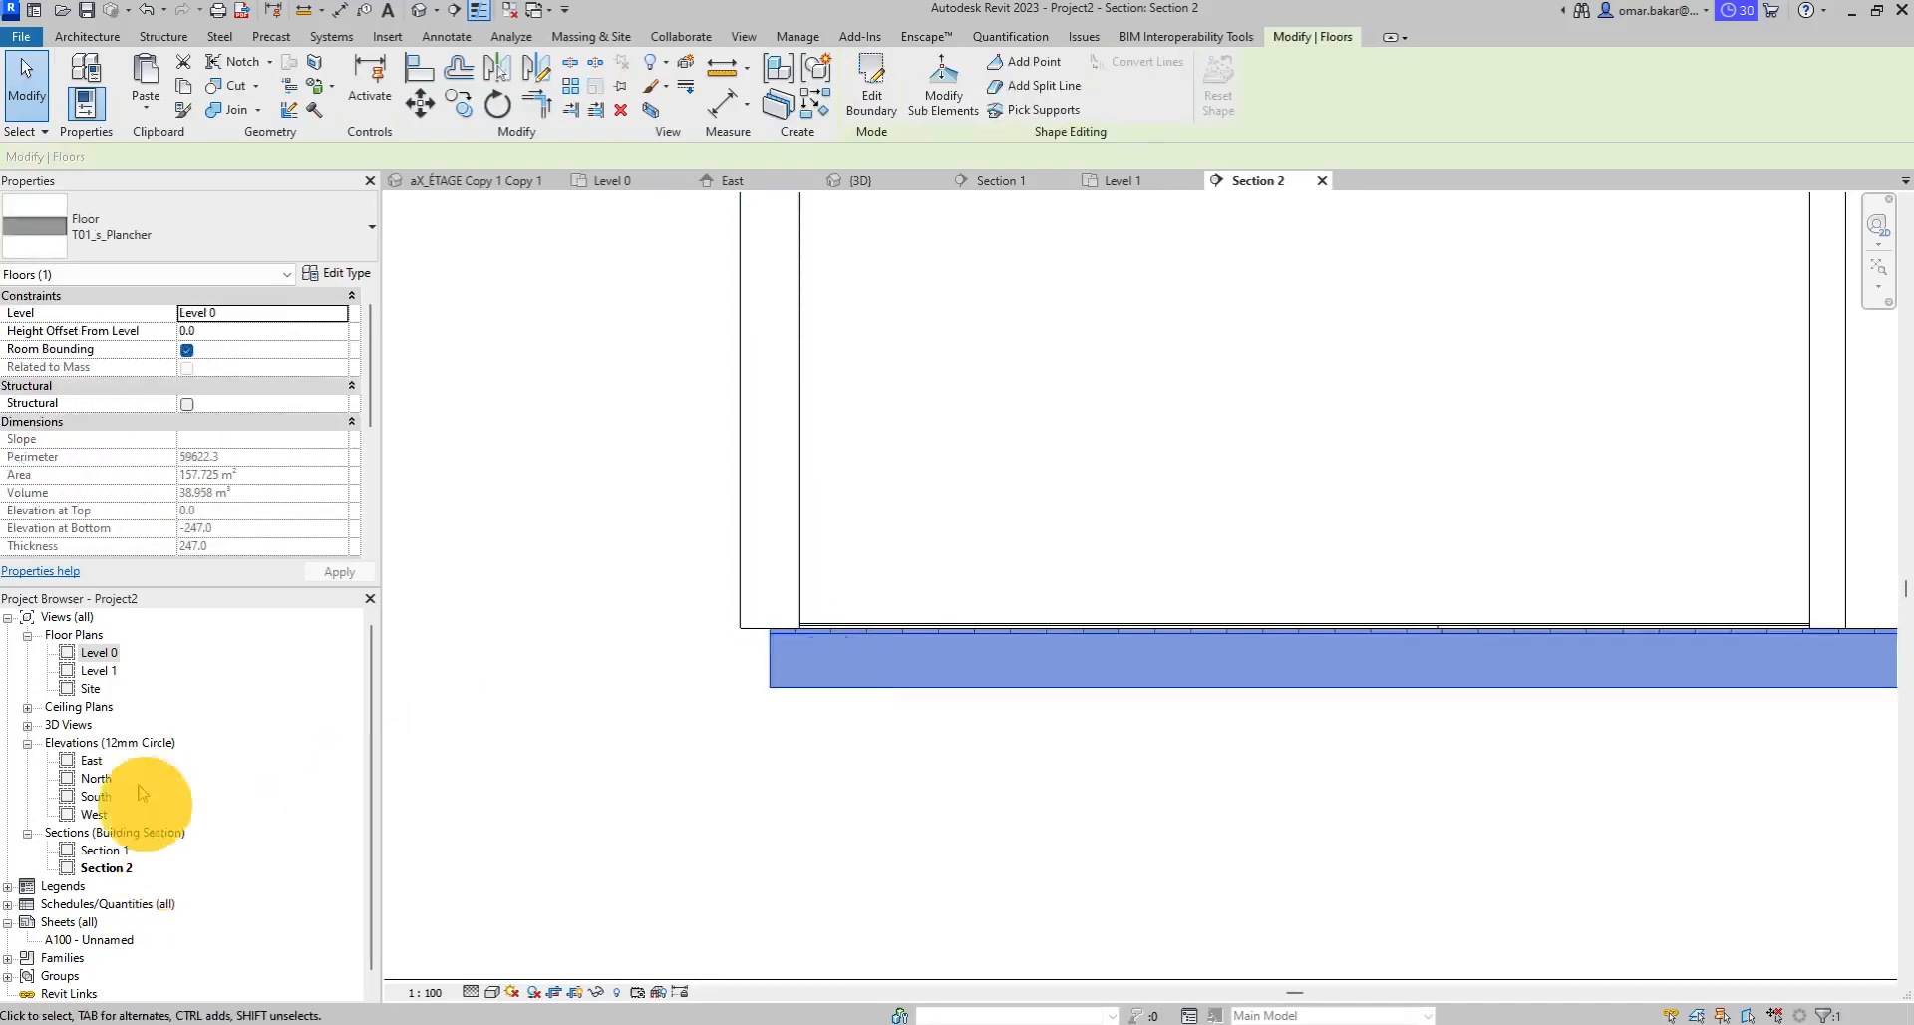
pyautogui.doubleClick(102, 653)
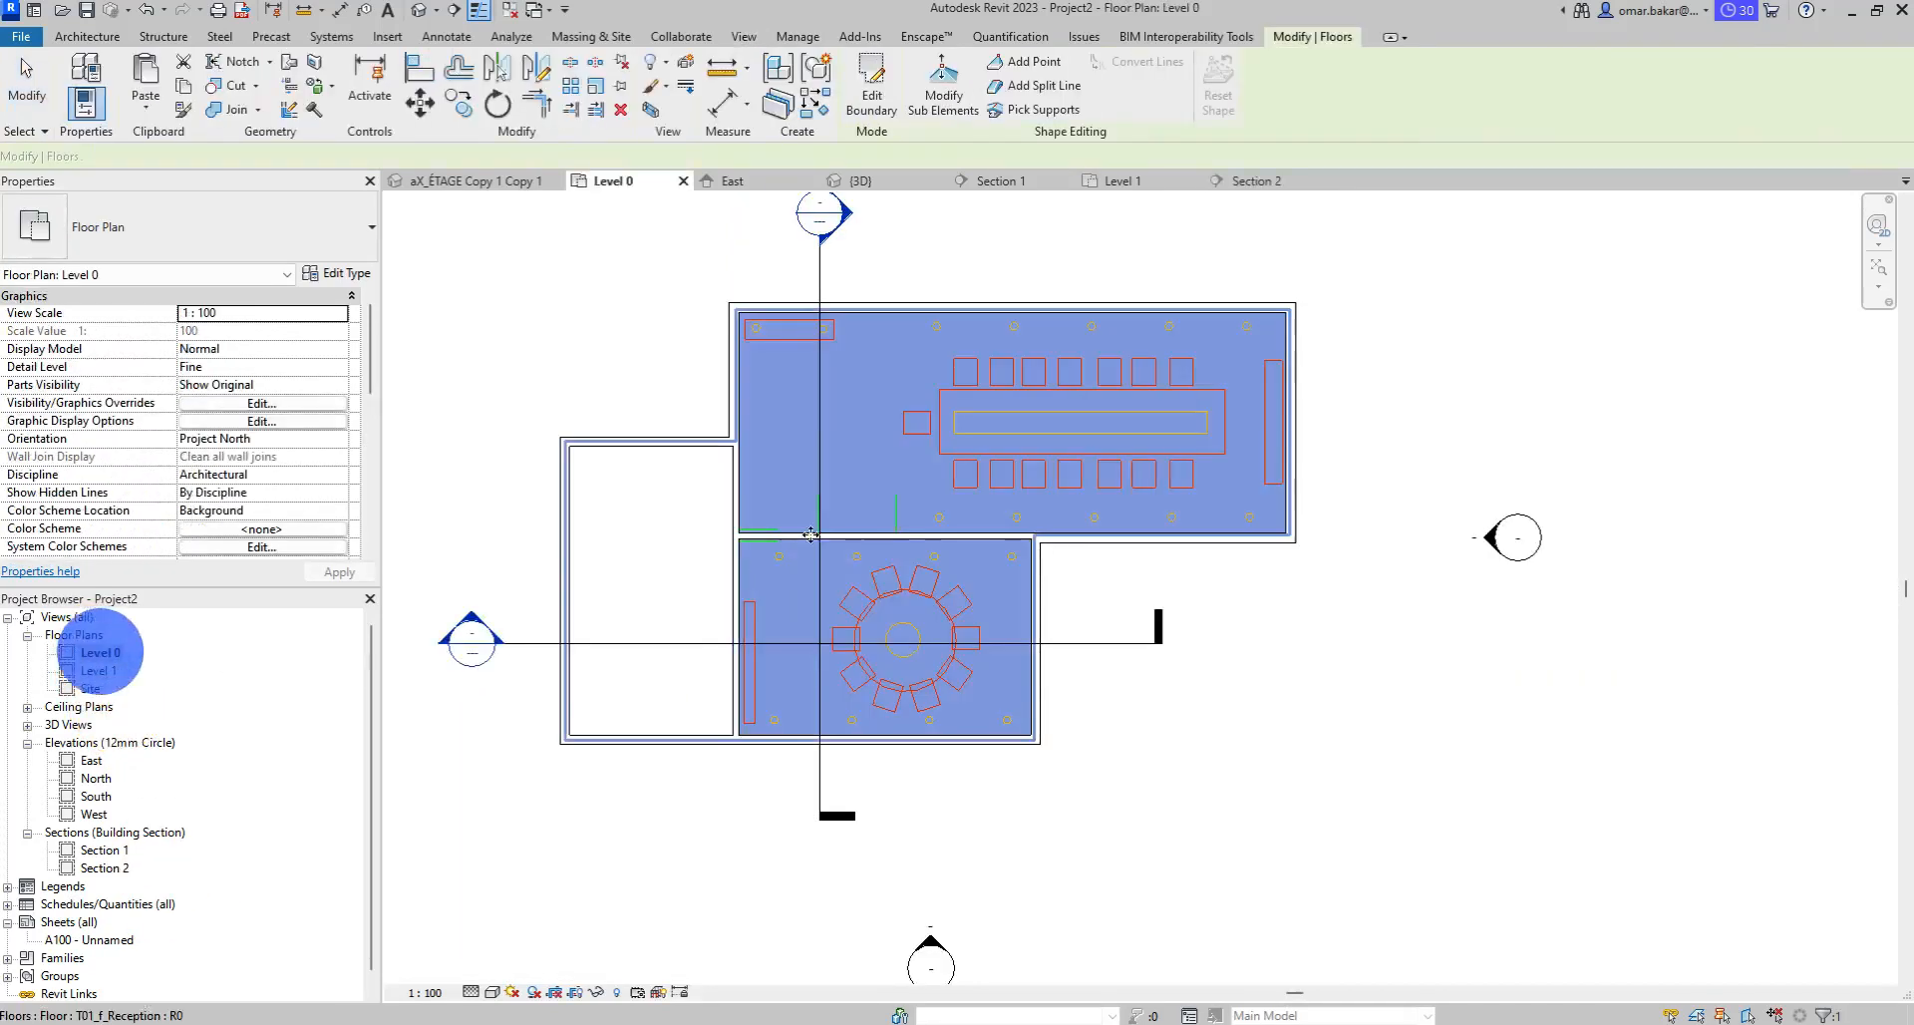
pyautogui.click(871, 84)
pyautogui.scroll(4, 757, 327)
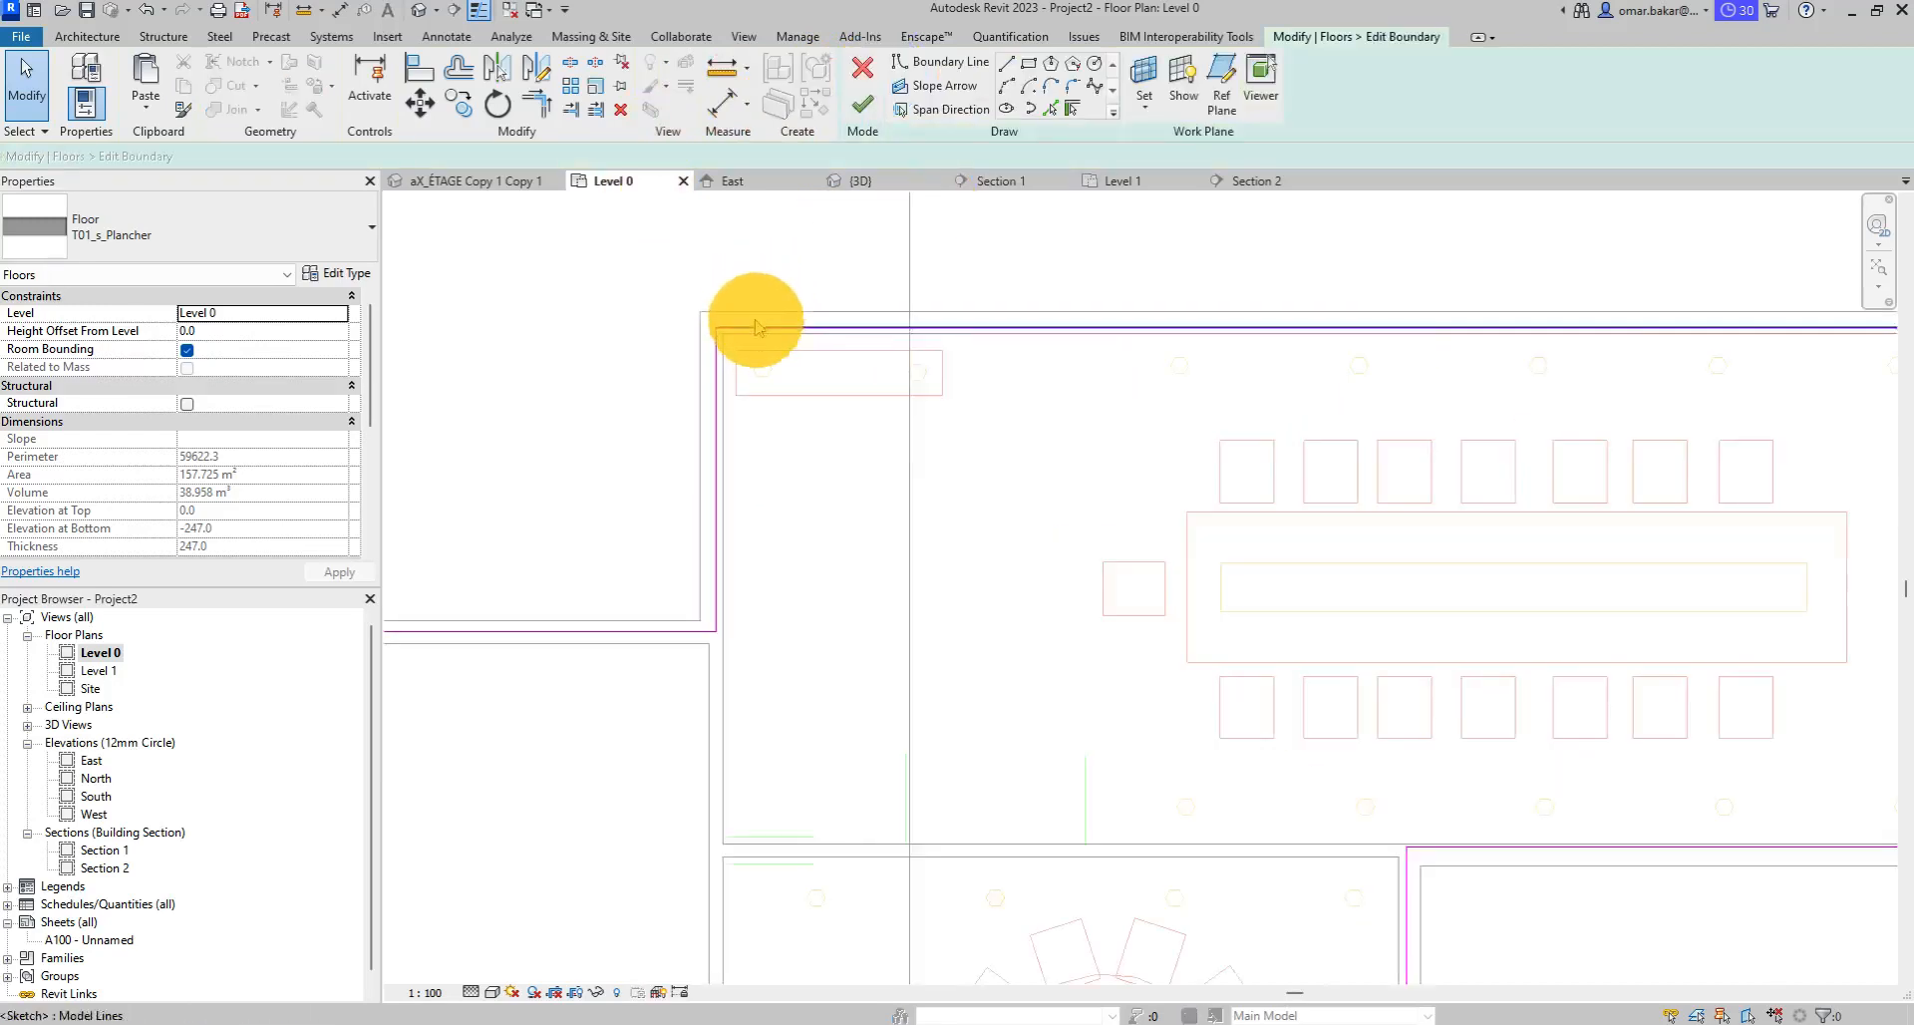
pyautogui.scroll(3, 757, 327)
pyautogui.click(725, 342)
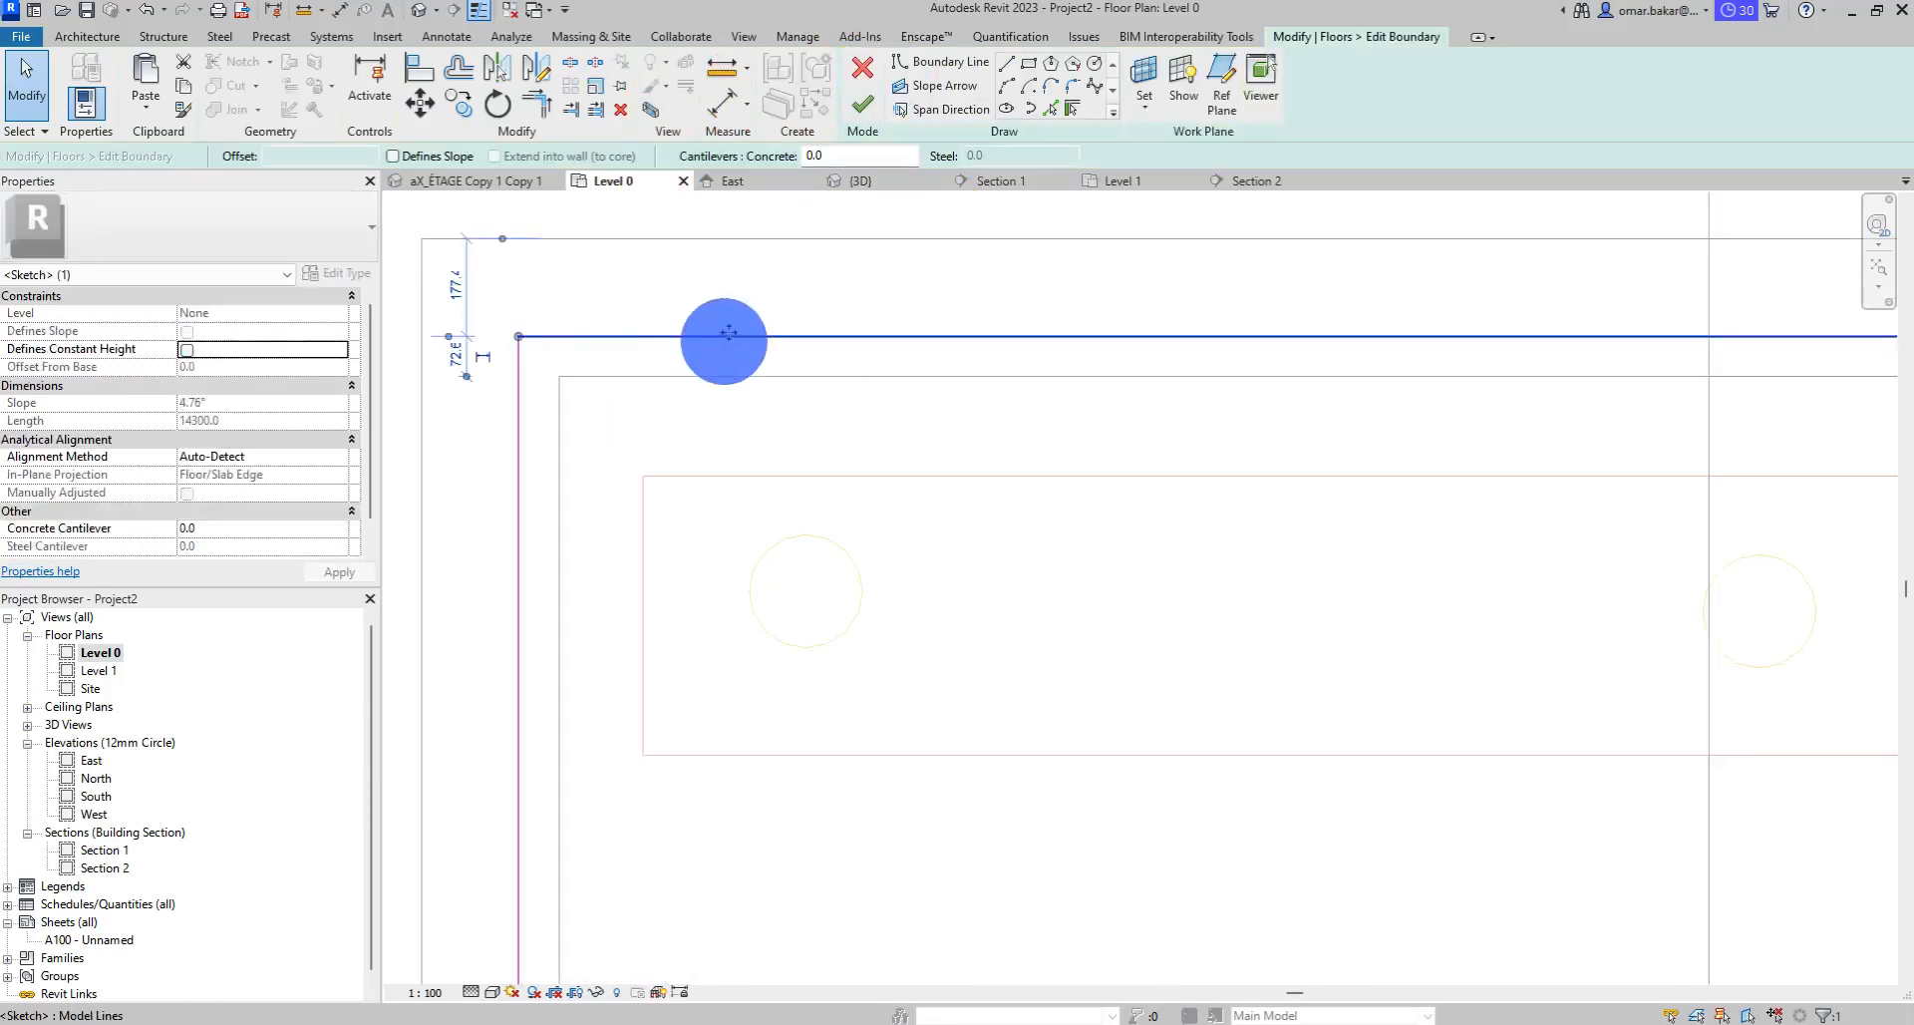
pyautogui.moveTo(728, 336); pyautogui.dragTo(731, 288)
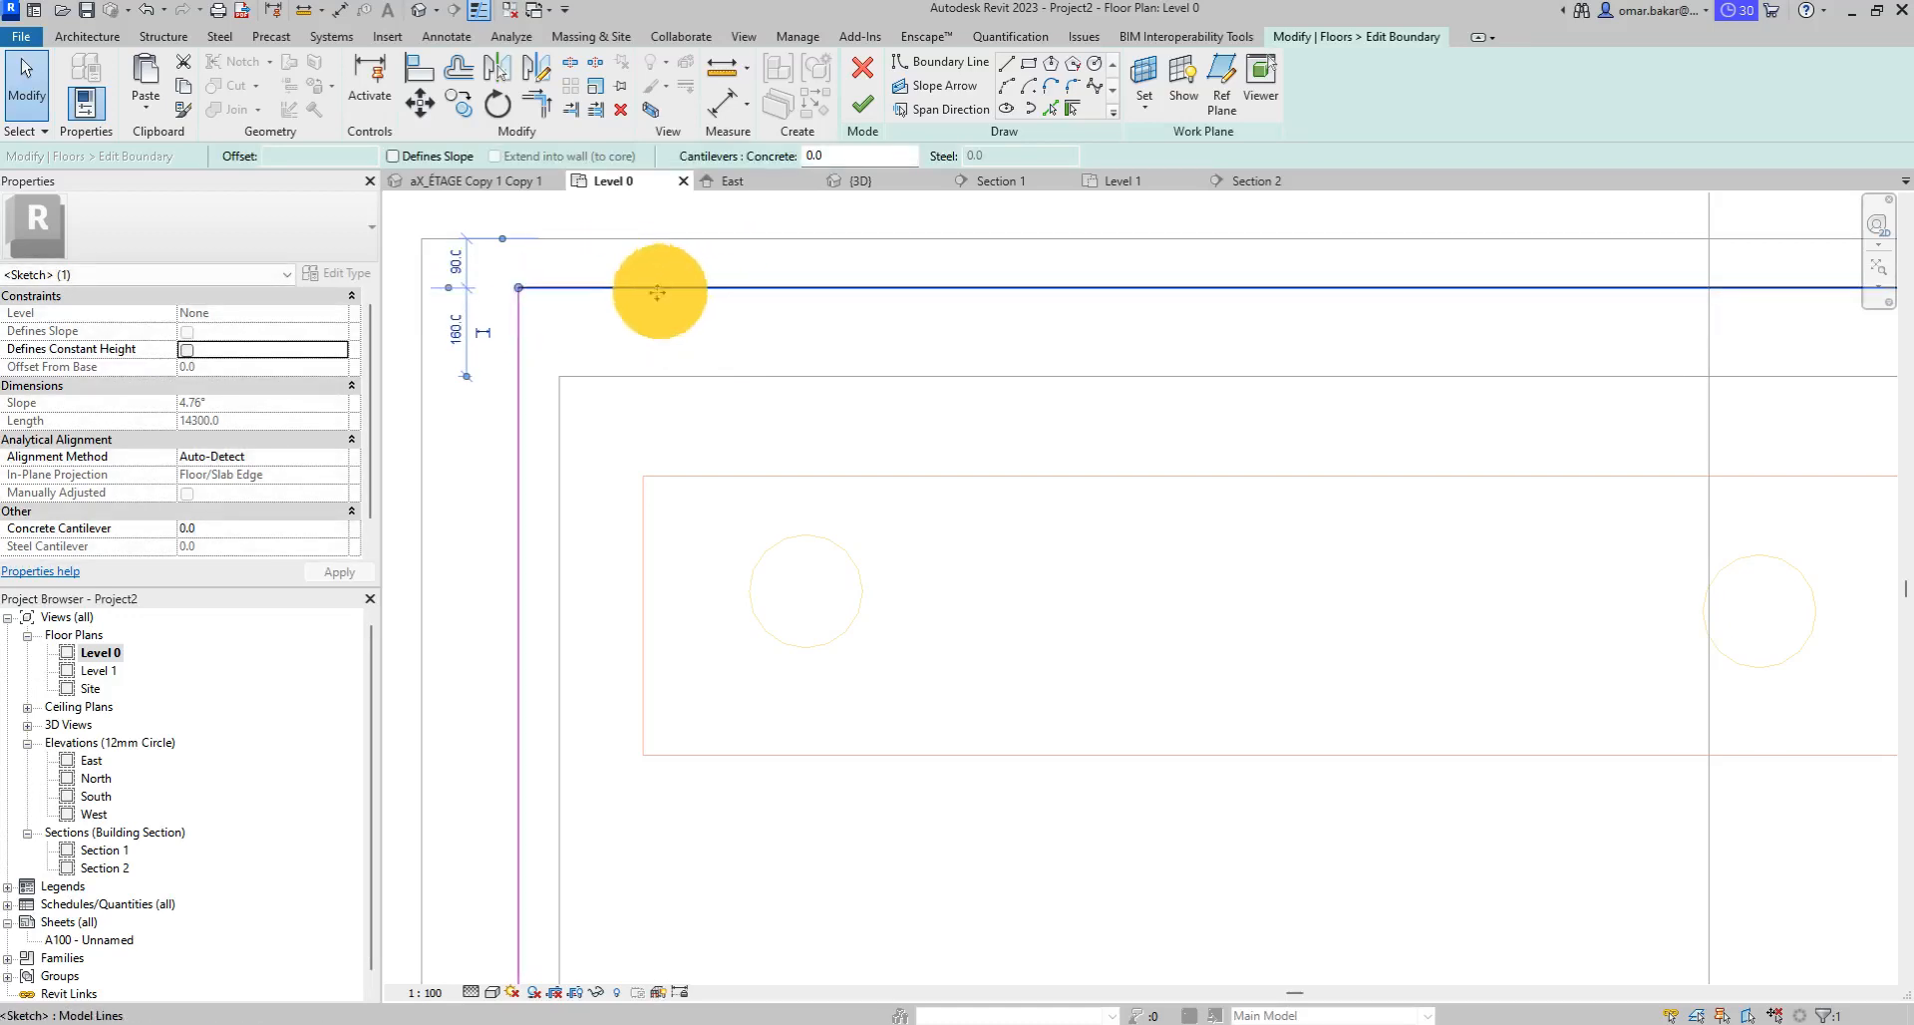
# Shift the slab boundary's left edge beside the large room outward into the exterior wall and finish the boundary edit.
pyautogui.click(519, 380)
pyautogui.moveTo(519, 401)
pyautogui.mouseDown()
pyautogui.moveTo(465, 404)
pyautogui.moveTo(482, 406)
pyautogui.mouseUp()
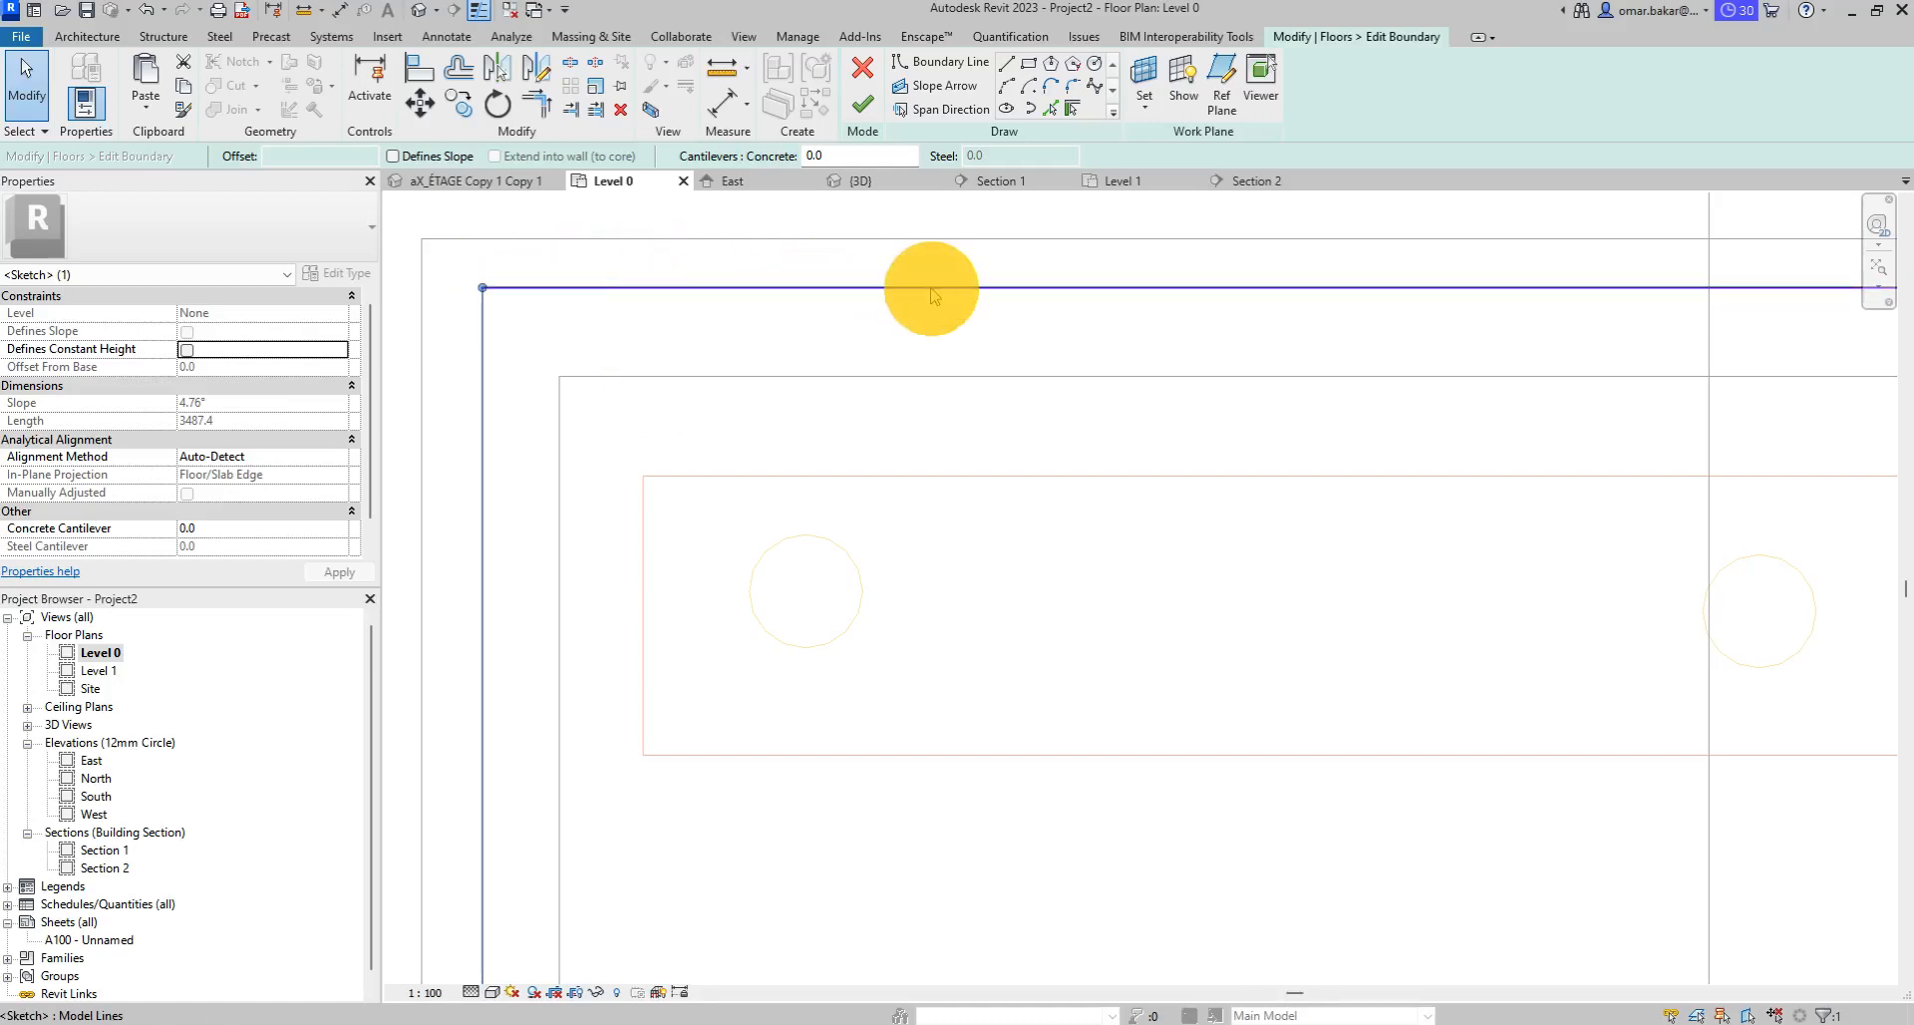
pyautogui.click(863, 103)
pyautogui.scroll(-5, 1082, 478)
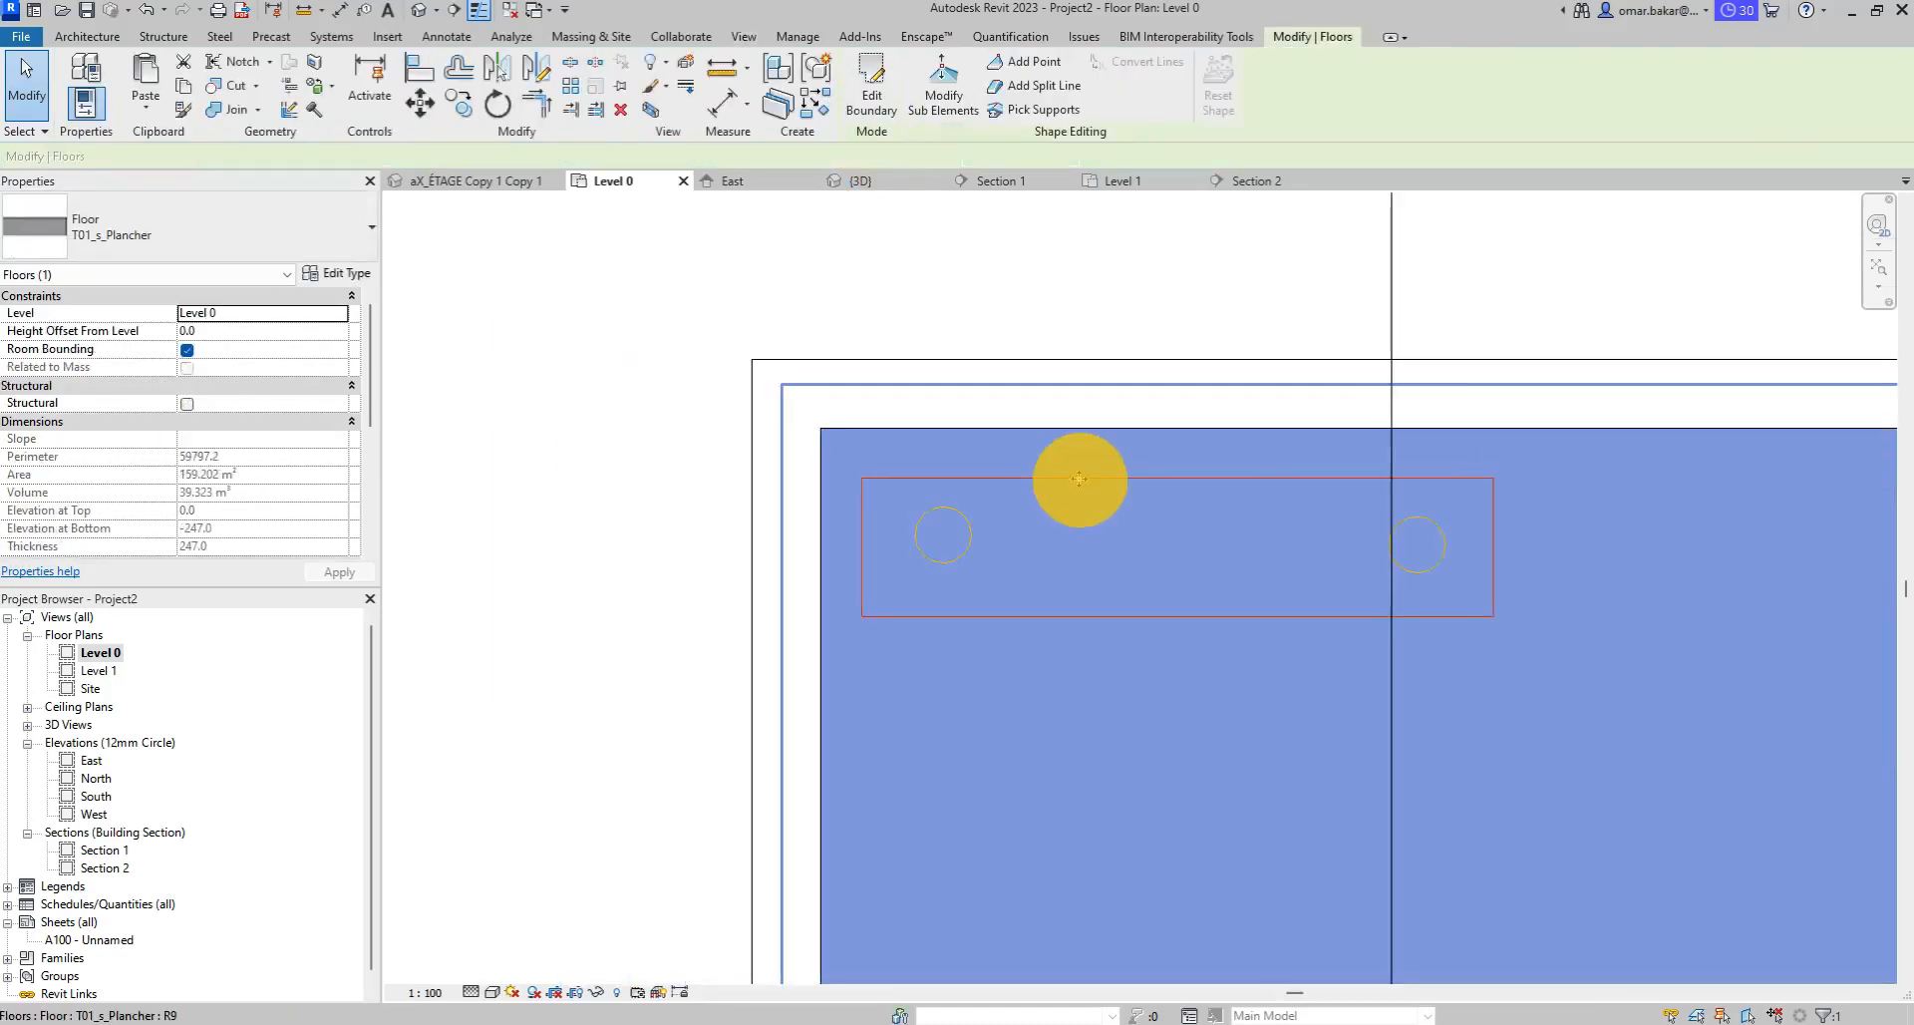
pyautogui.moveTo(1082, 548); pyautogui.dragTo(883, 455, button='middle')
pyautogui.click(695, 478)
pyautogui.scroll(-3, 782, 543)
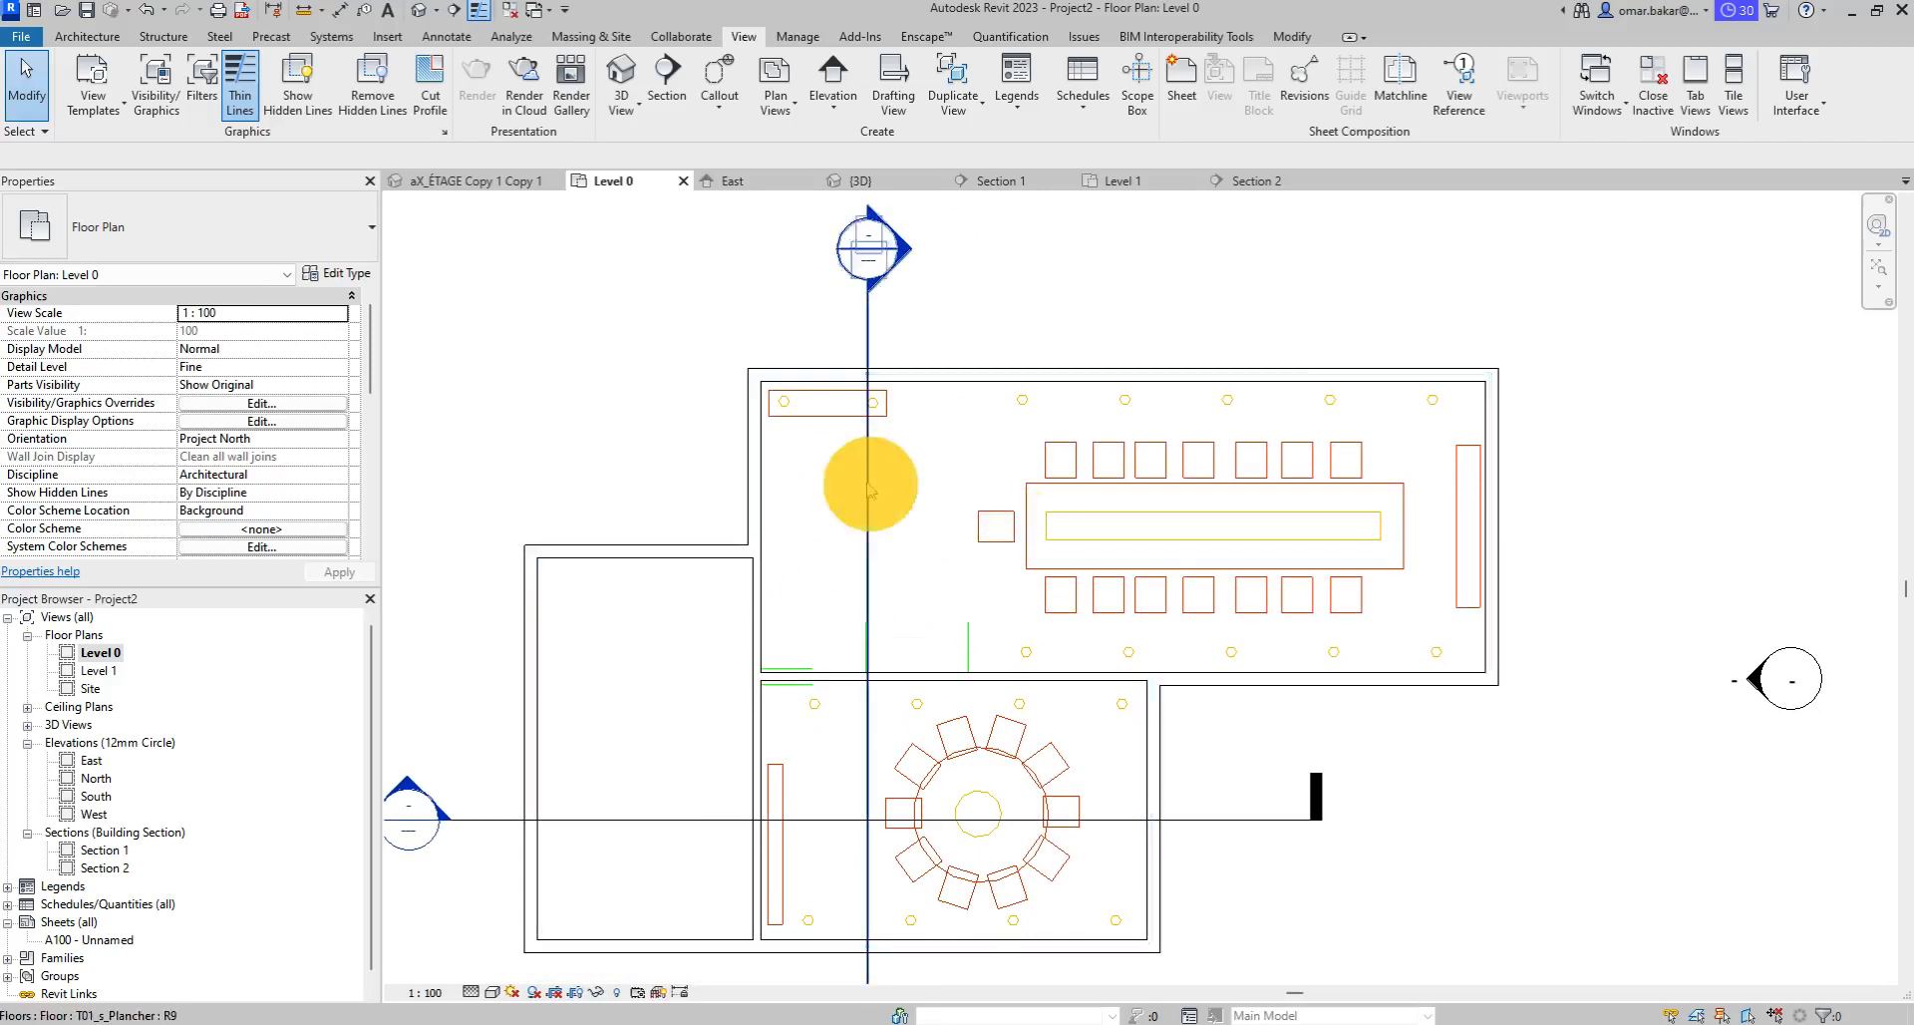
pyautogui.moveTo(1030, 504); pyautogui.dragTo(958, 487, button='middle')
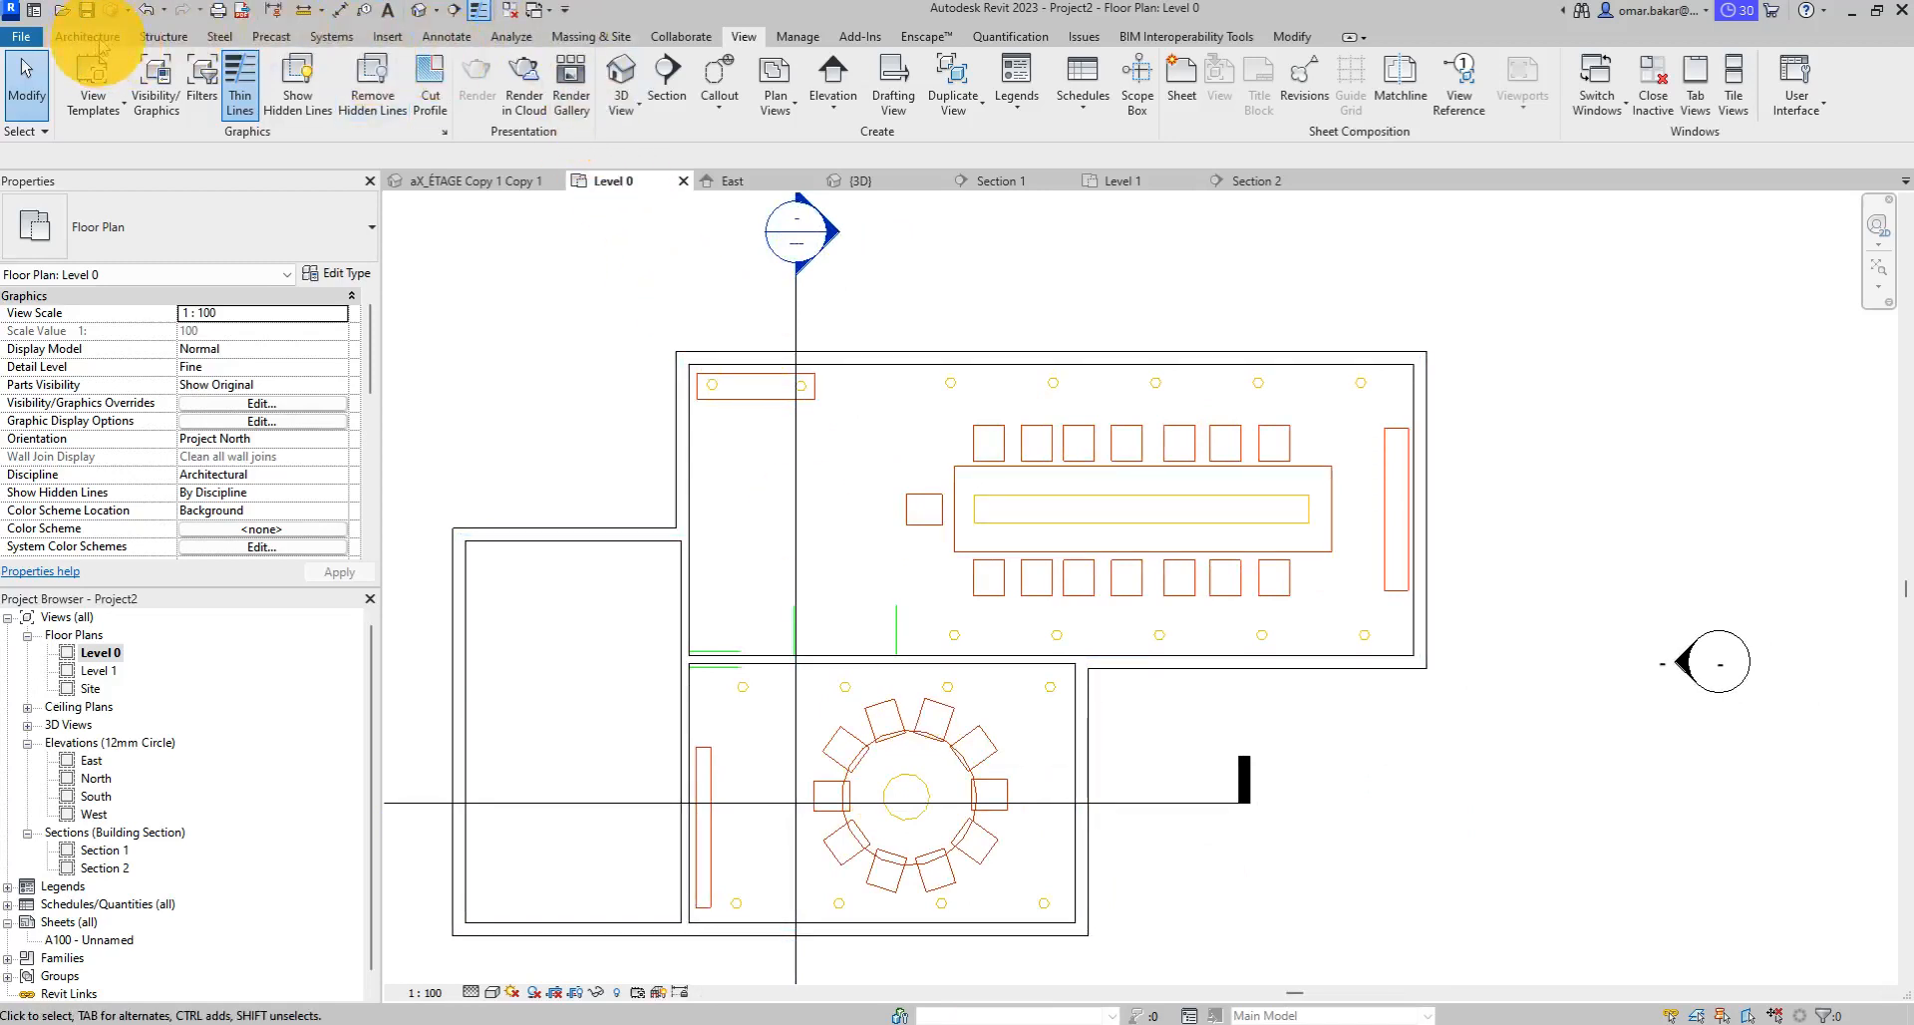
# Duplicate the reception floor's type as T01_f_conf.
pyautogui.click(574, 574)
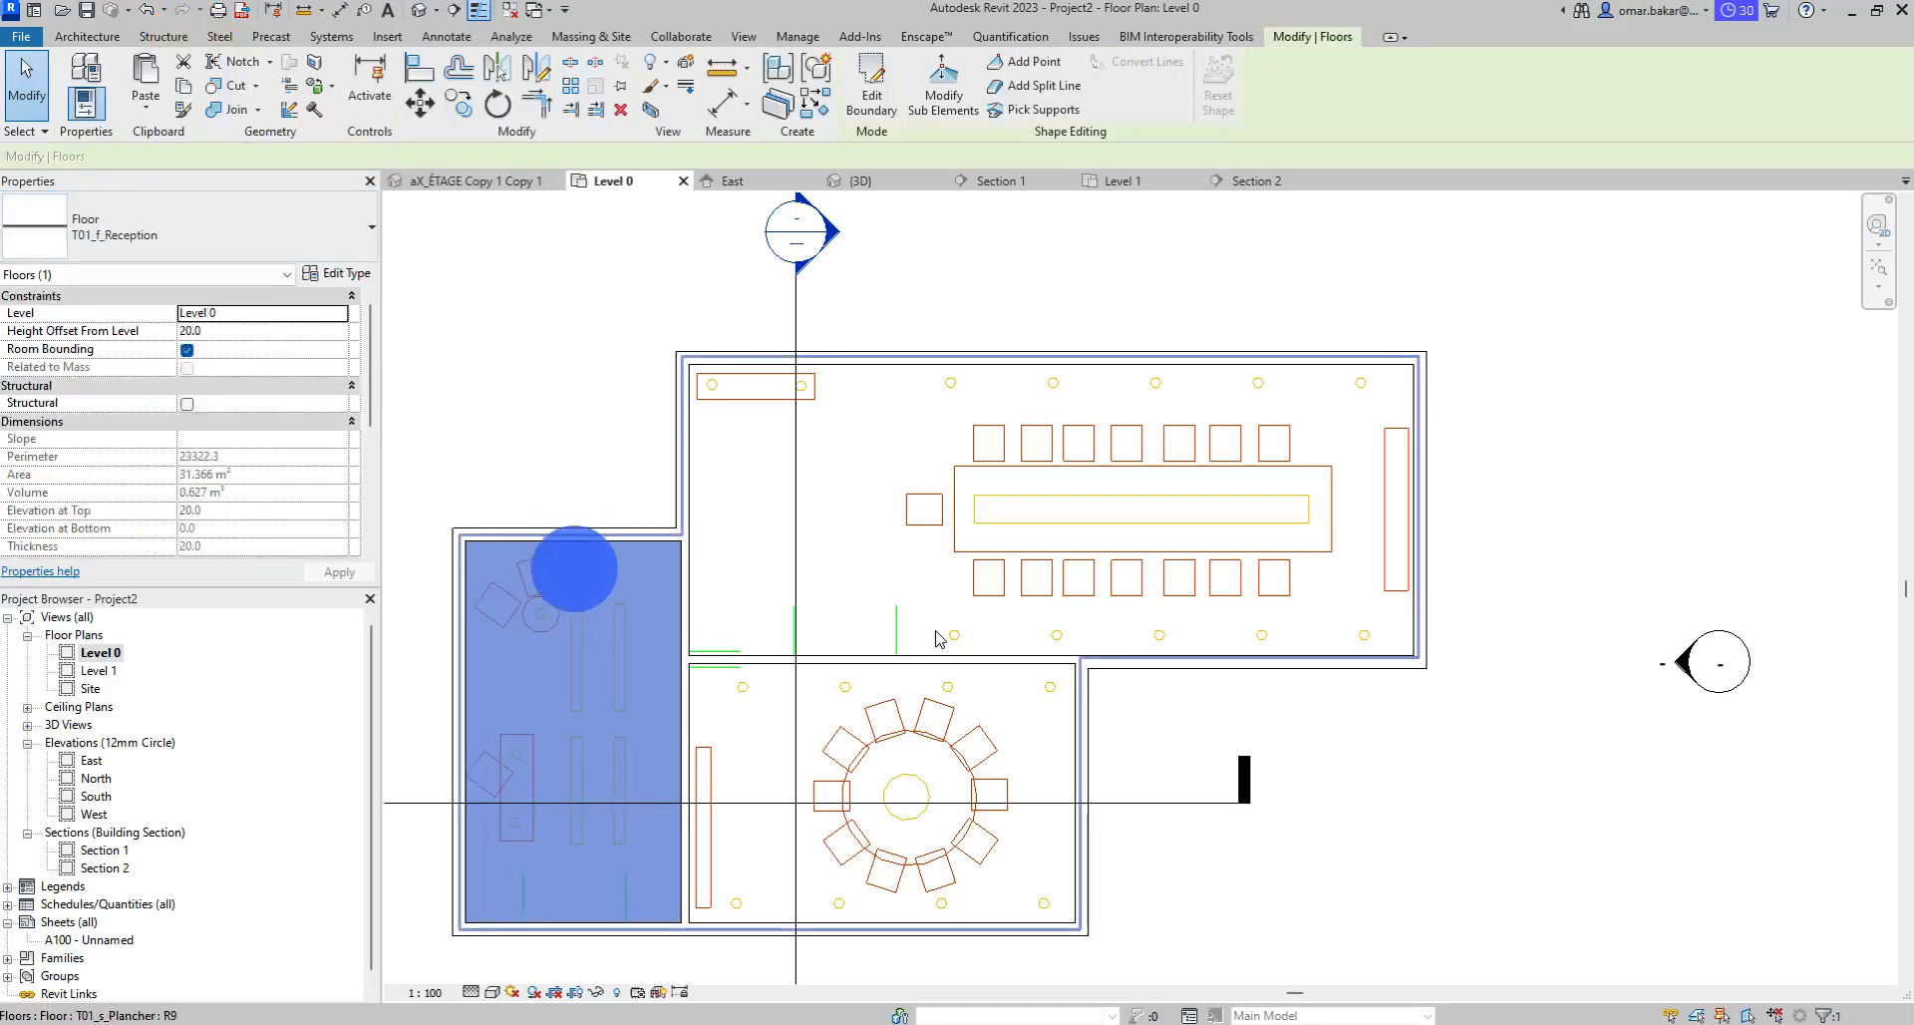
pyautogui.click(344, 277)
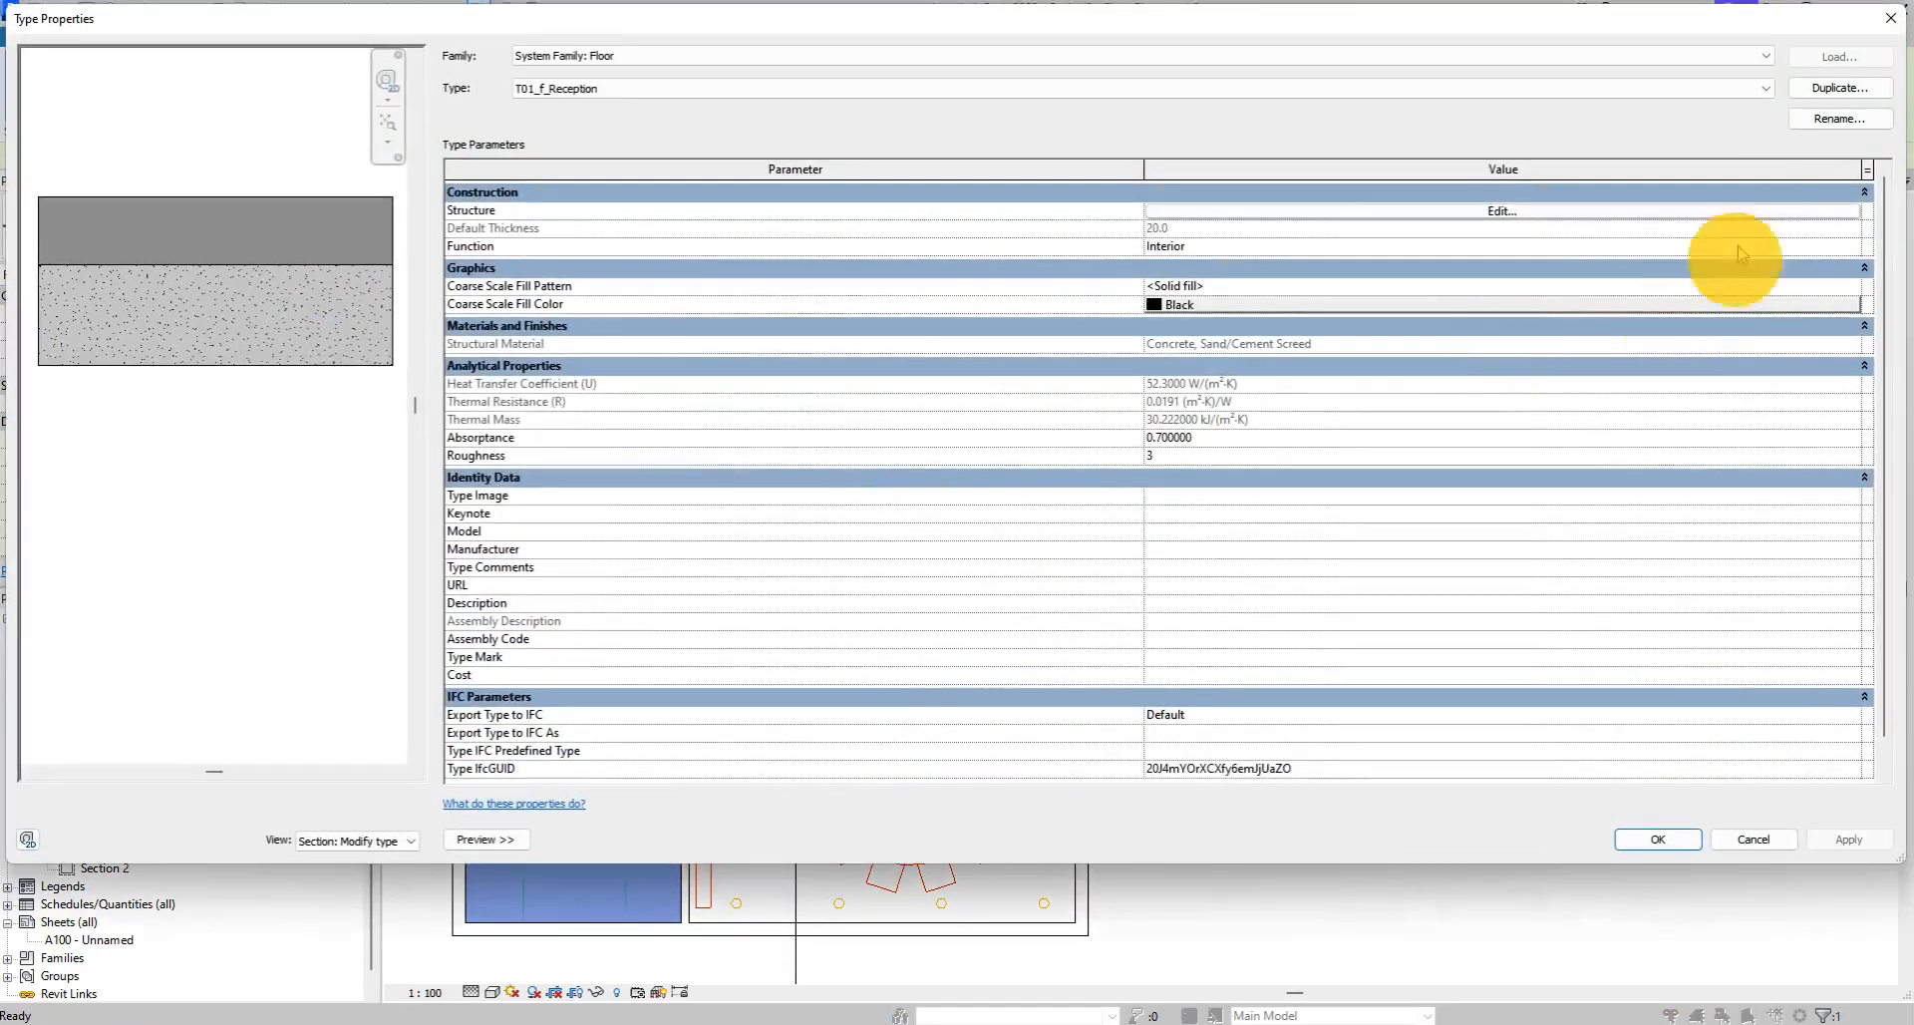
pyautogui.click(1824, 88)
pyautogui.click(874, 395)
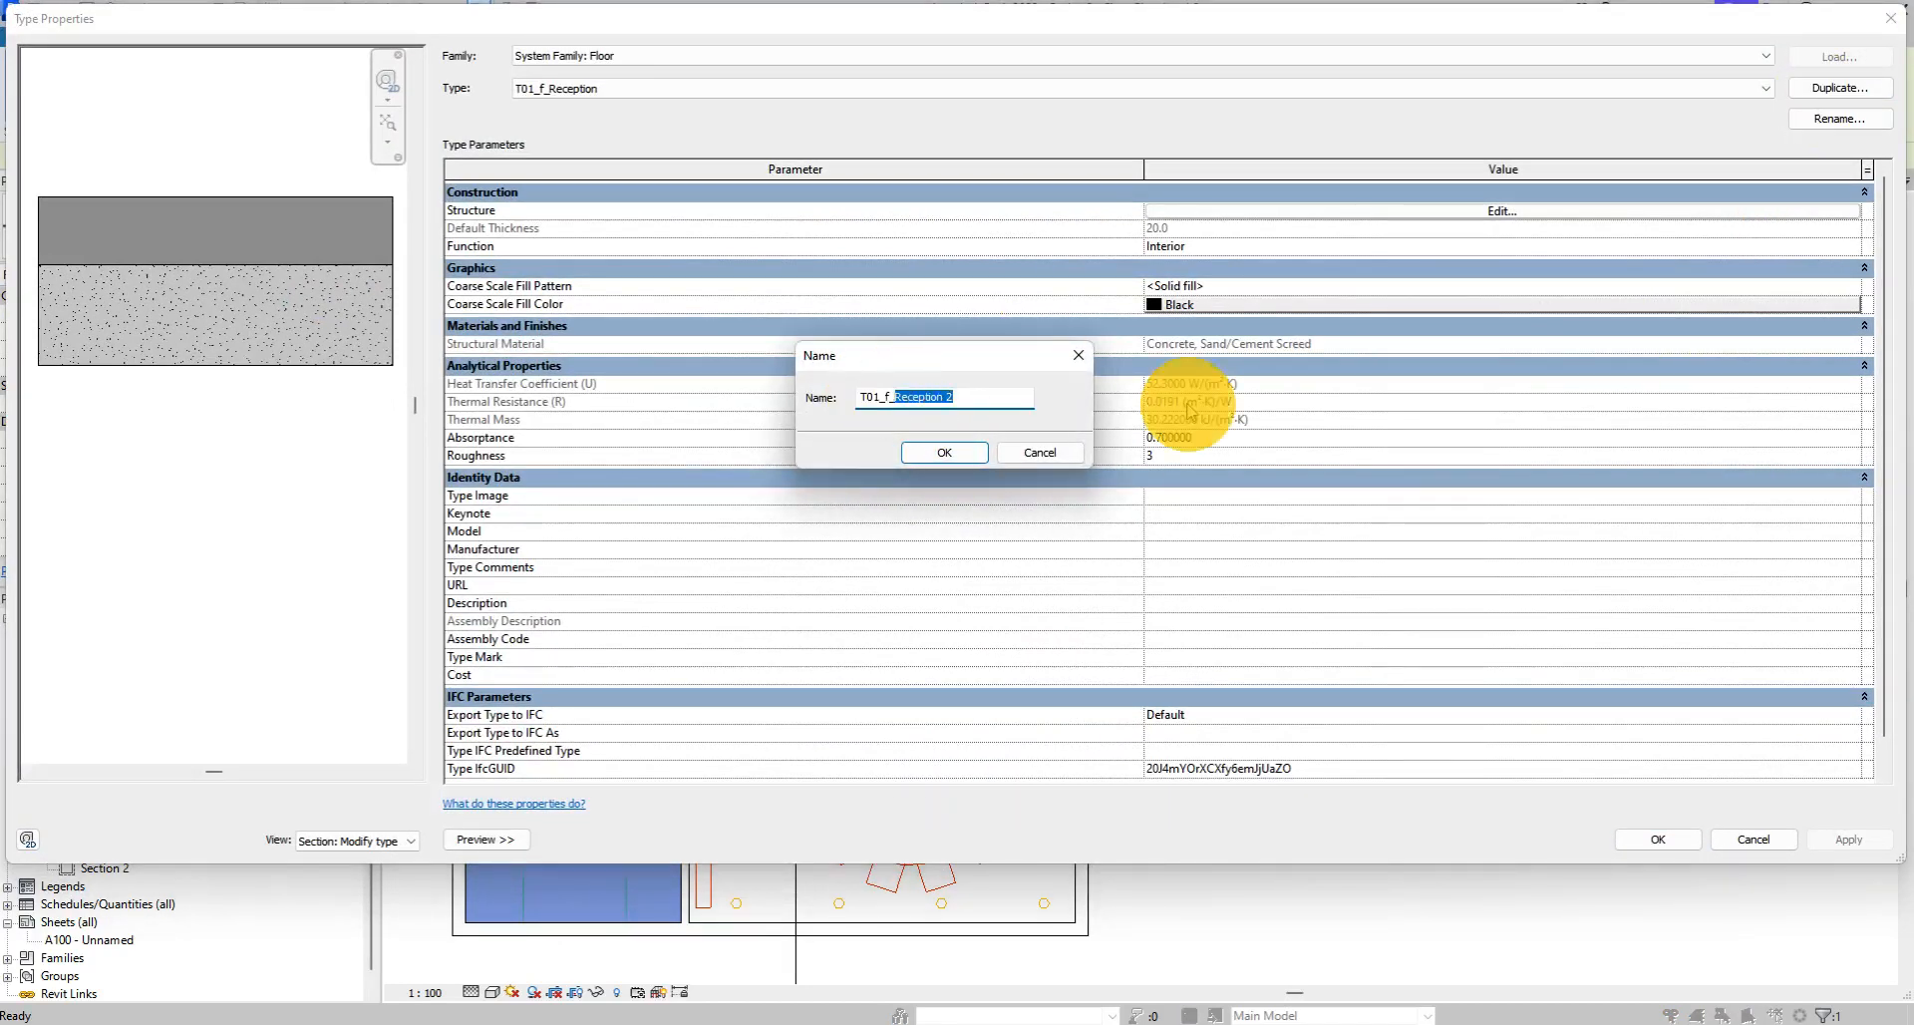
pyautogui.write('conf')
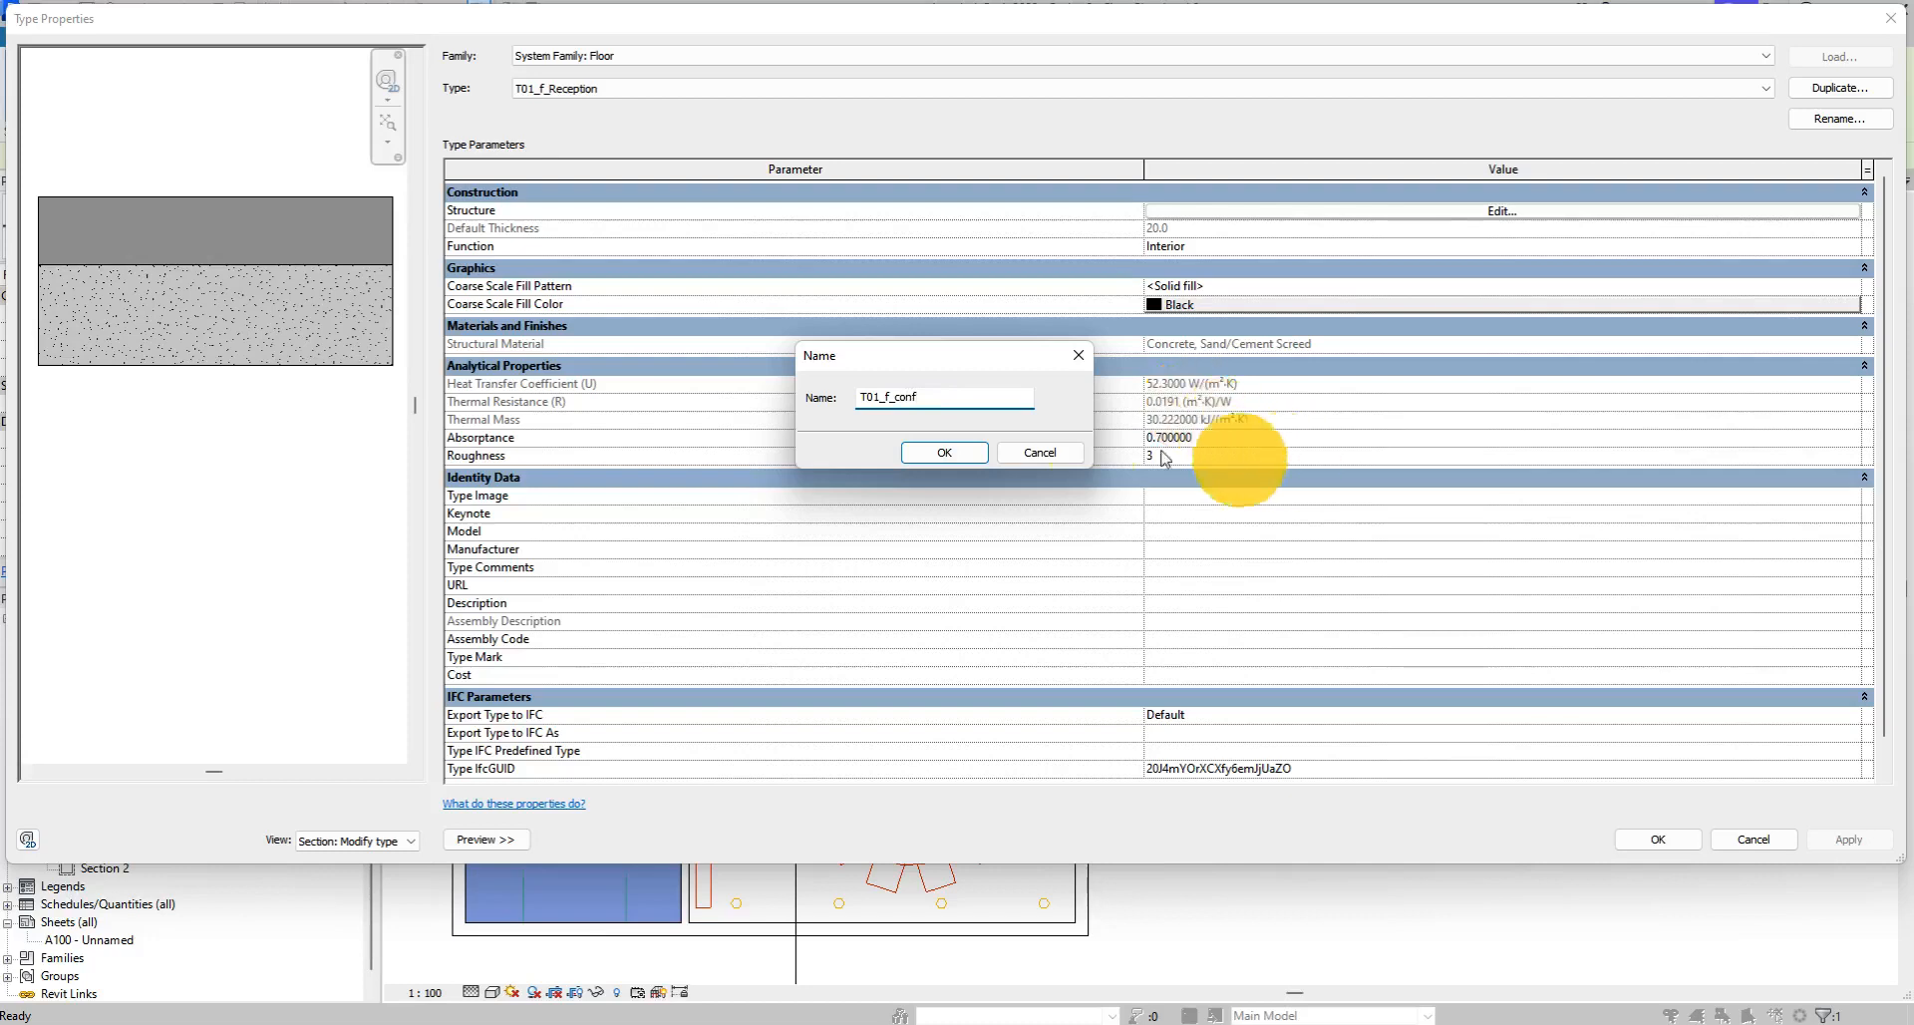
pyautogui.click(944, 453)
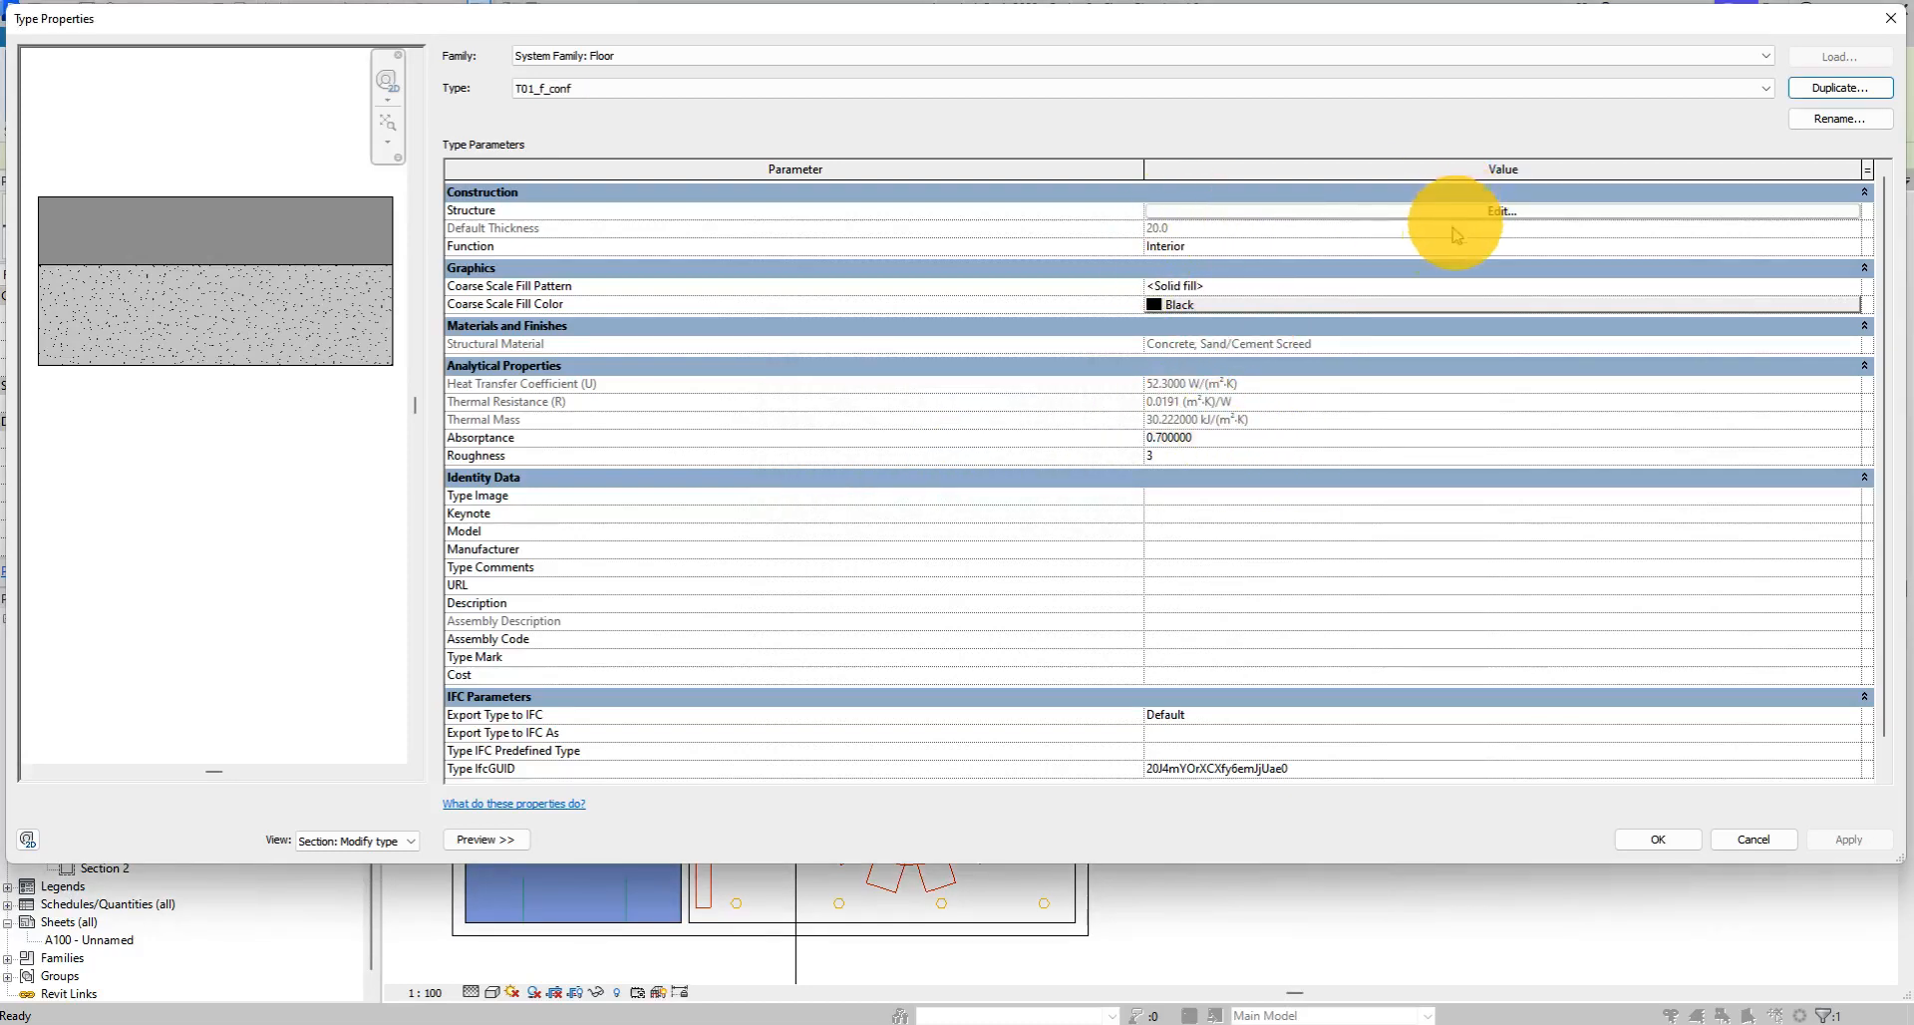
pyautogui.click(1660, 840)
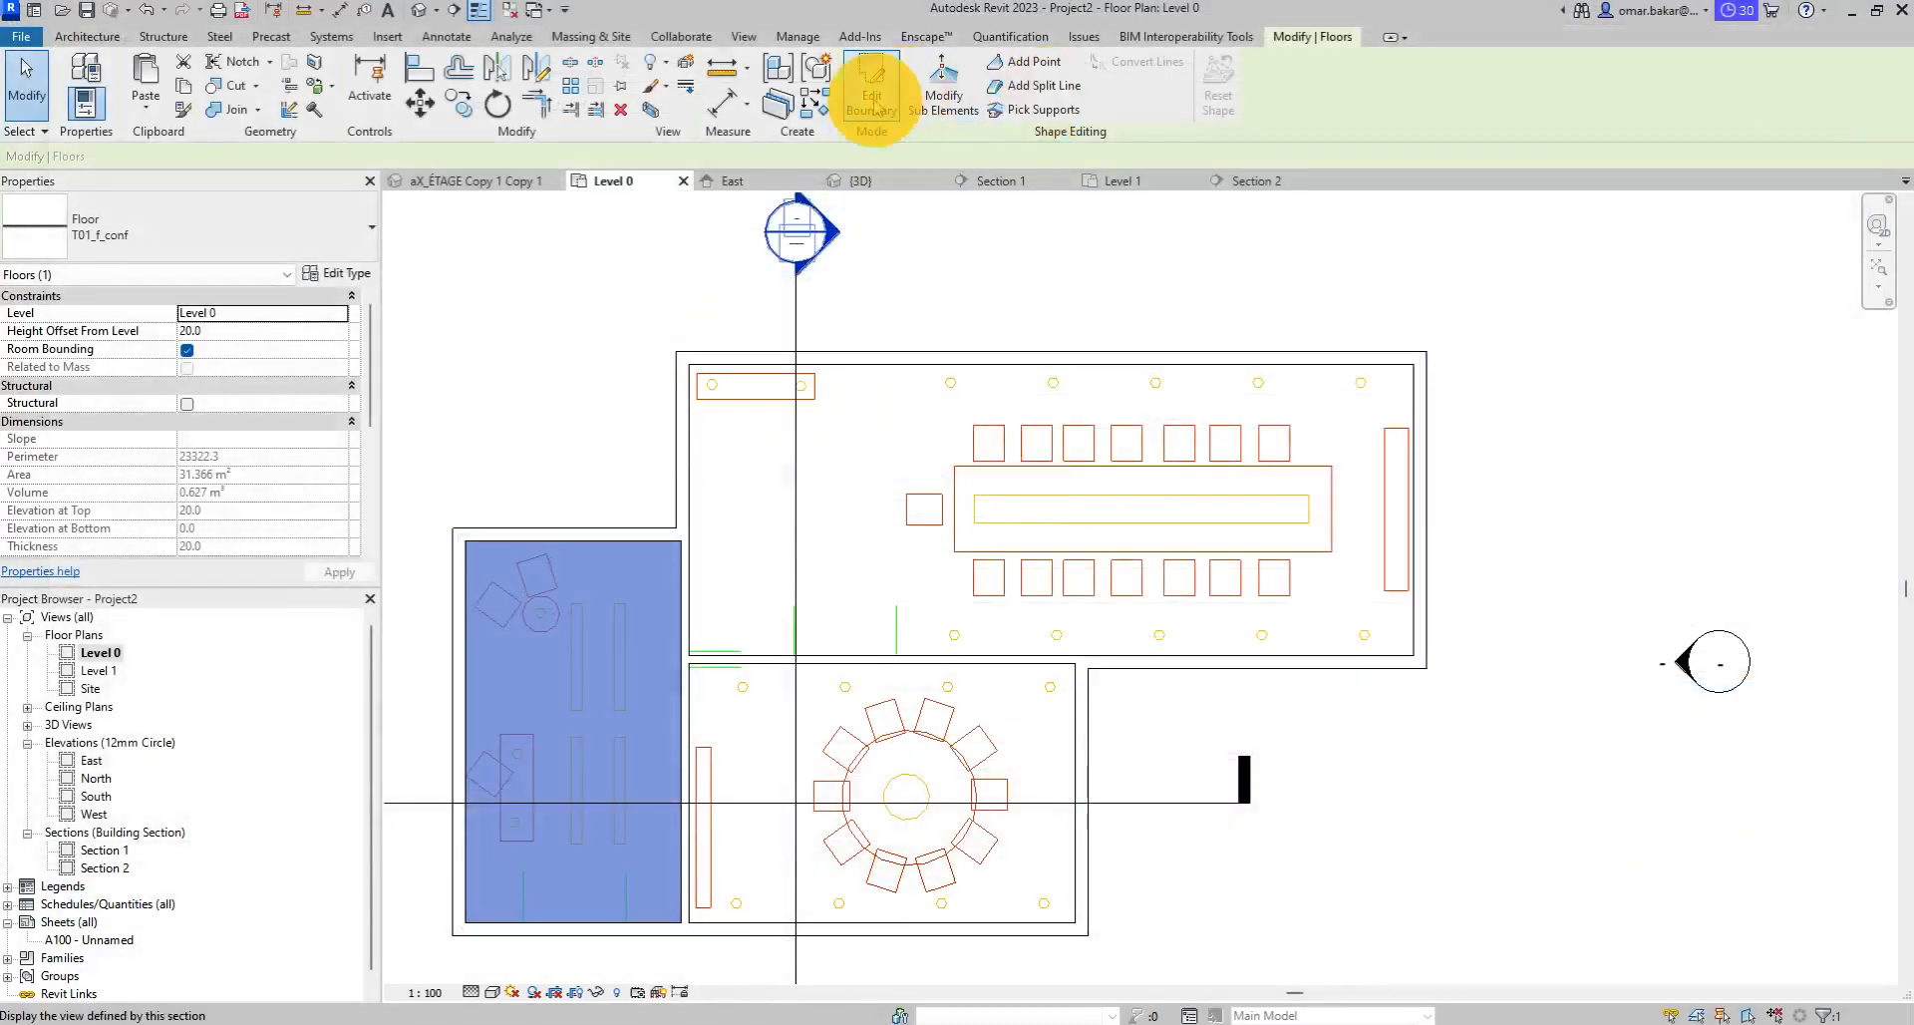
# Reassign the reception floor to the T01_f_Reception type.
pyautogui.scroll(2, 972, 503)
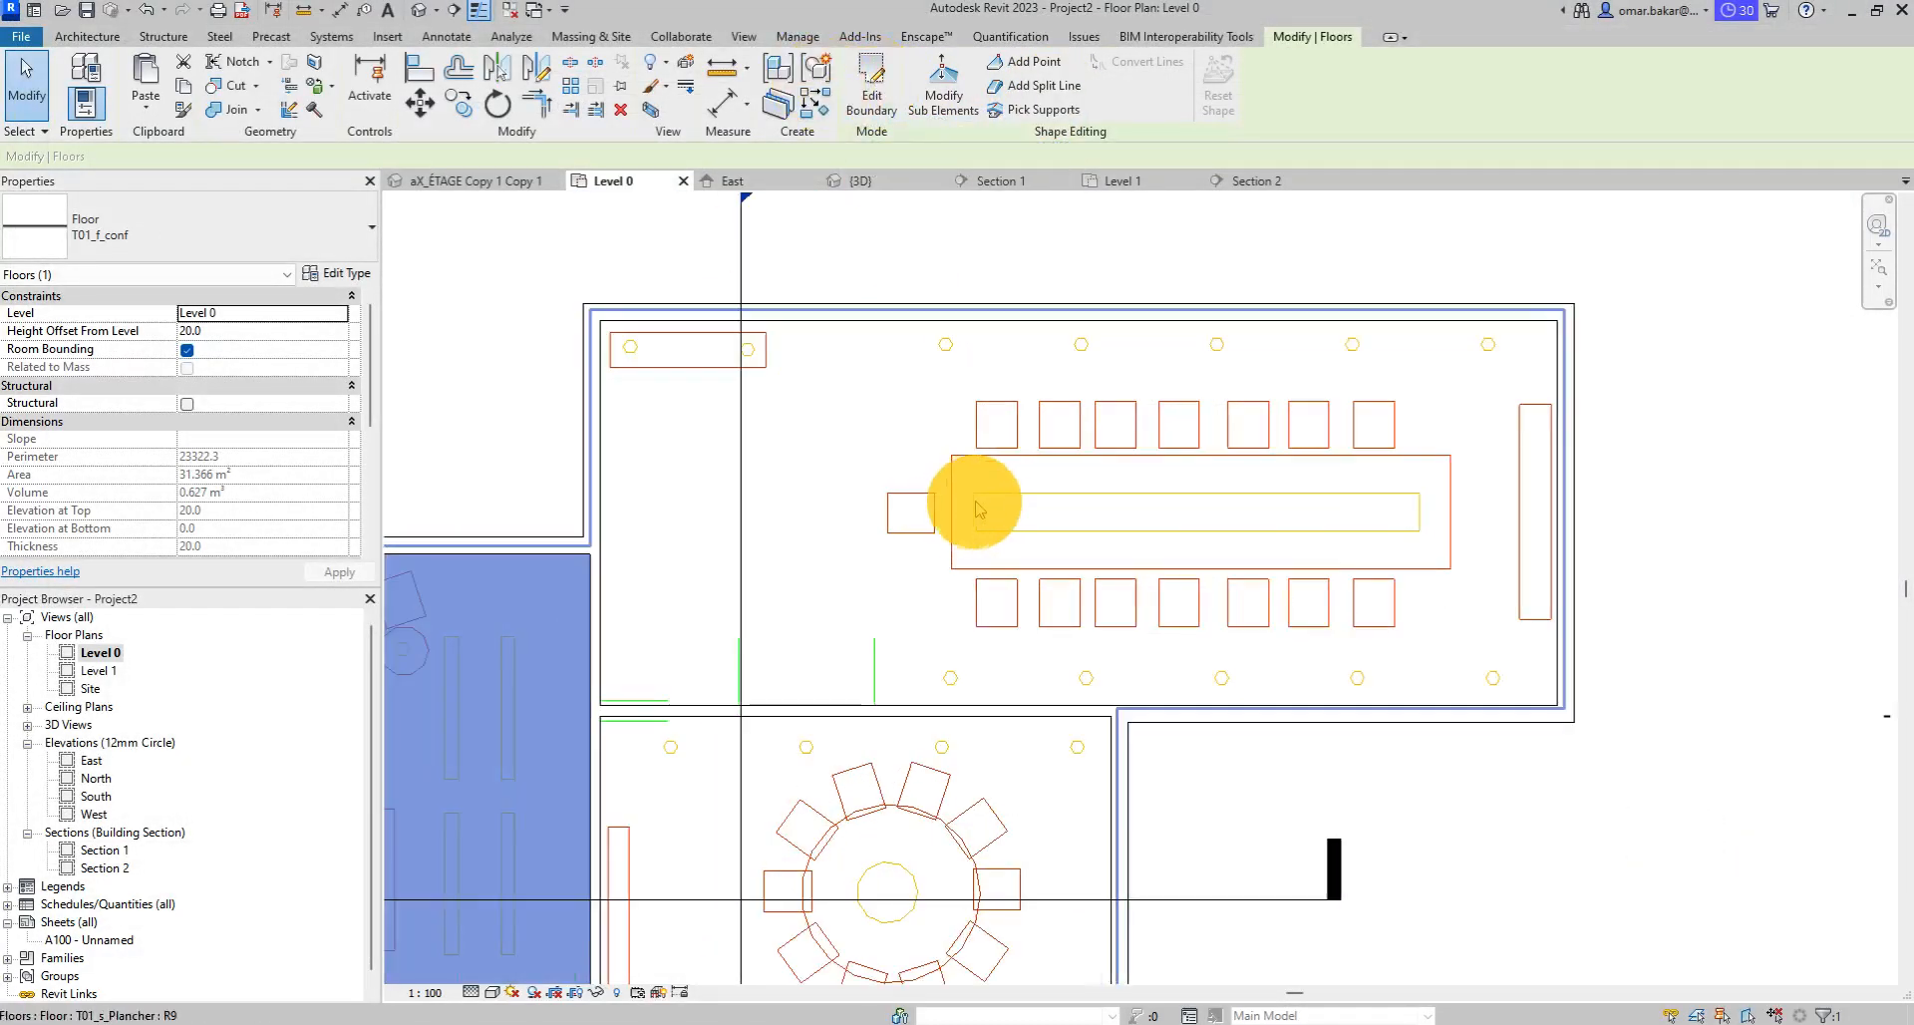
pyautogui.moveTo(979, 515); pyautogui.dragTo(975, 513, button='middle')
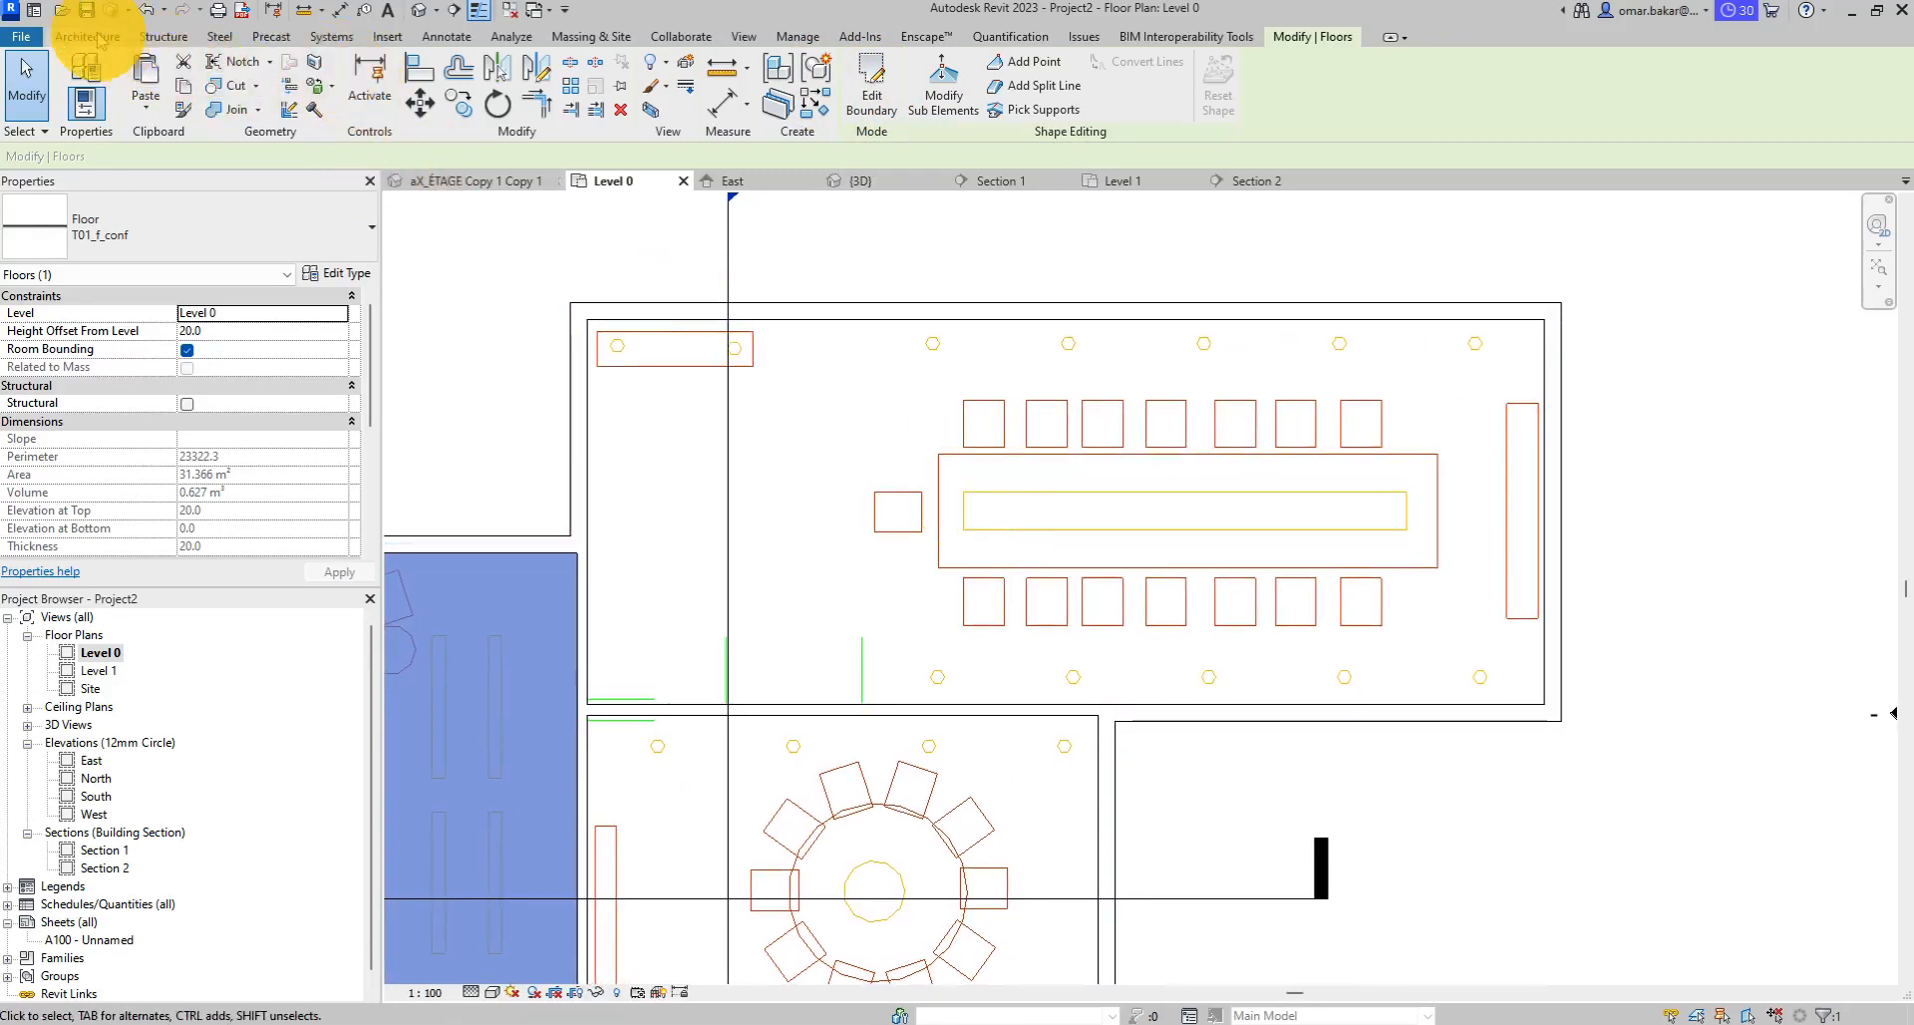
pyautogui.click(100, 38)
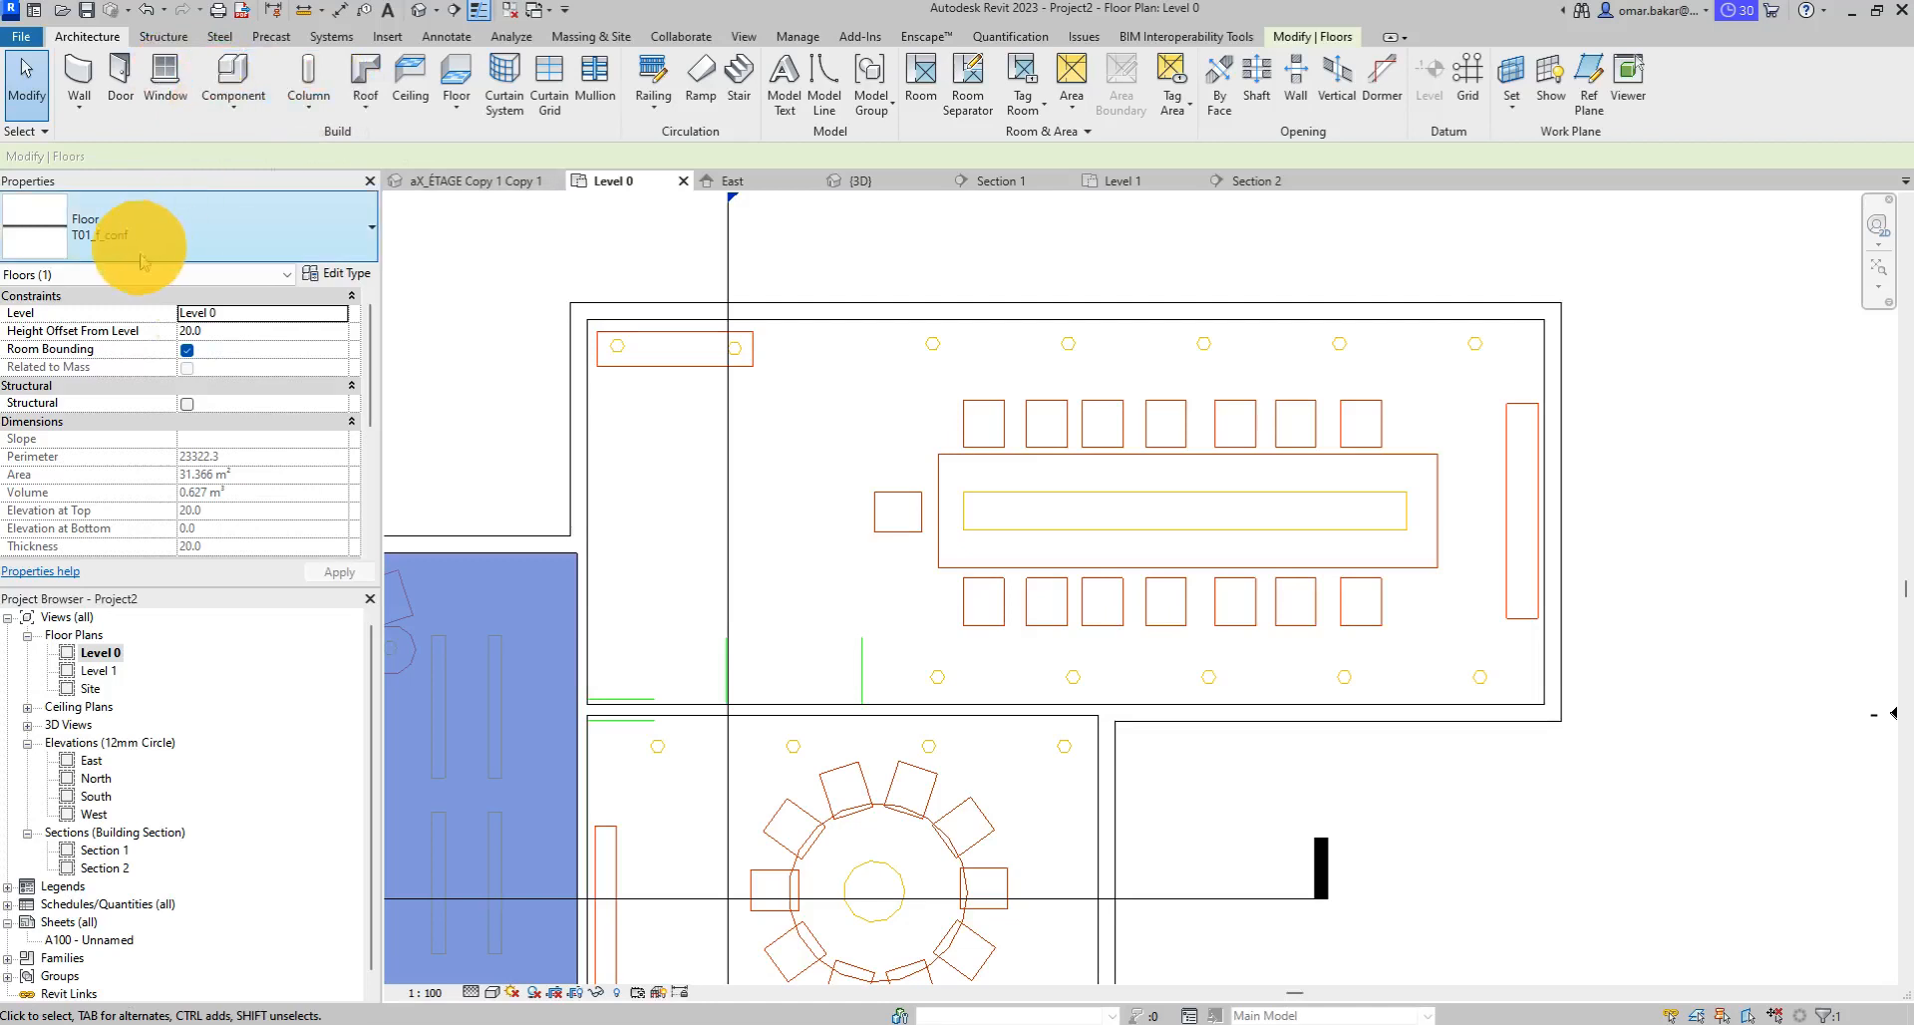
pyautogui.moveTo(668, 556); pyautogui.dragTo(1008, 426, button='middle')
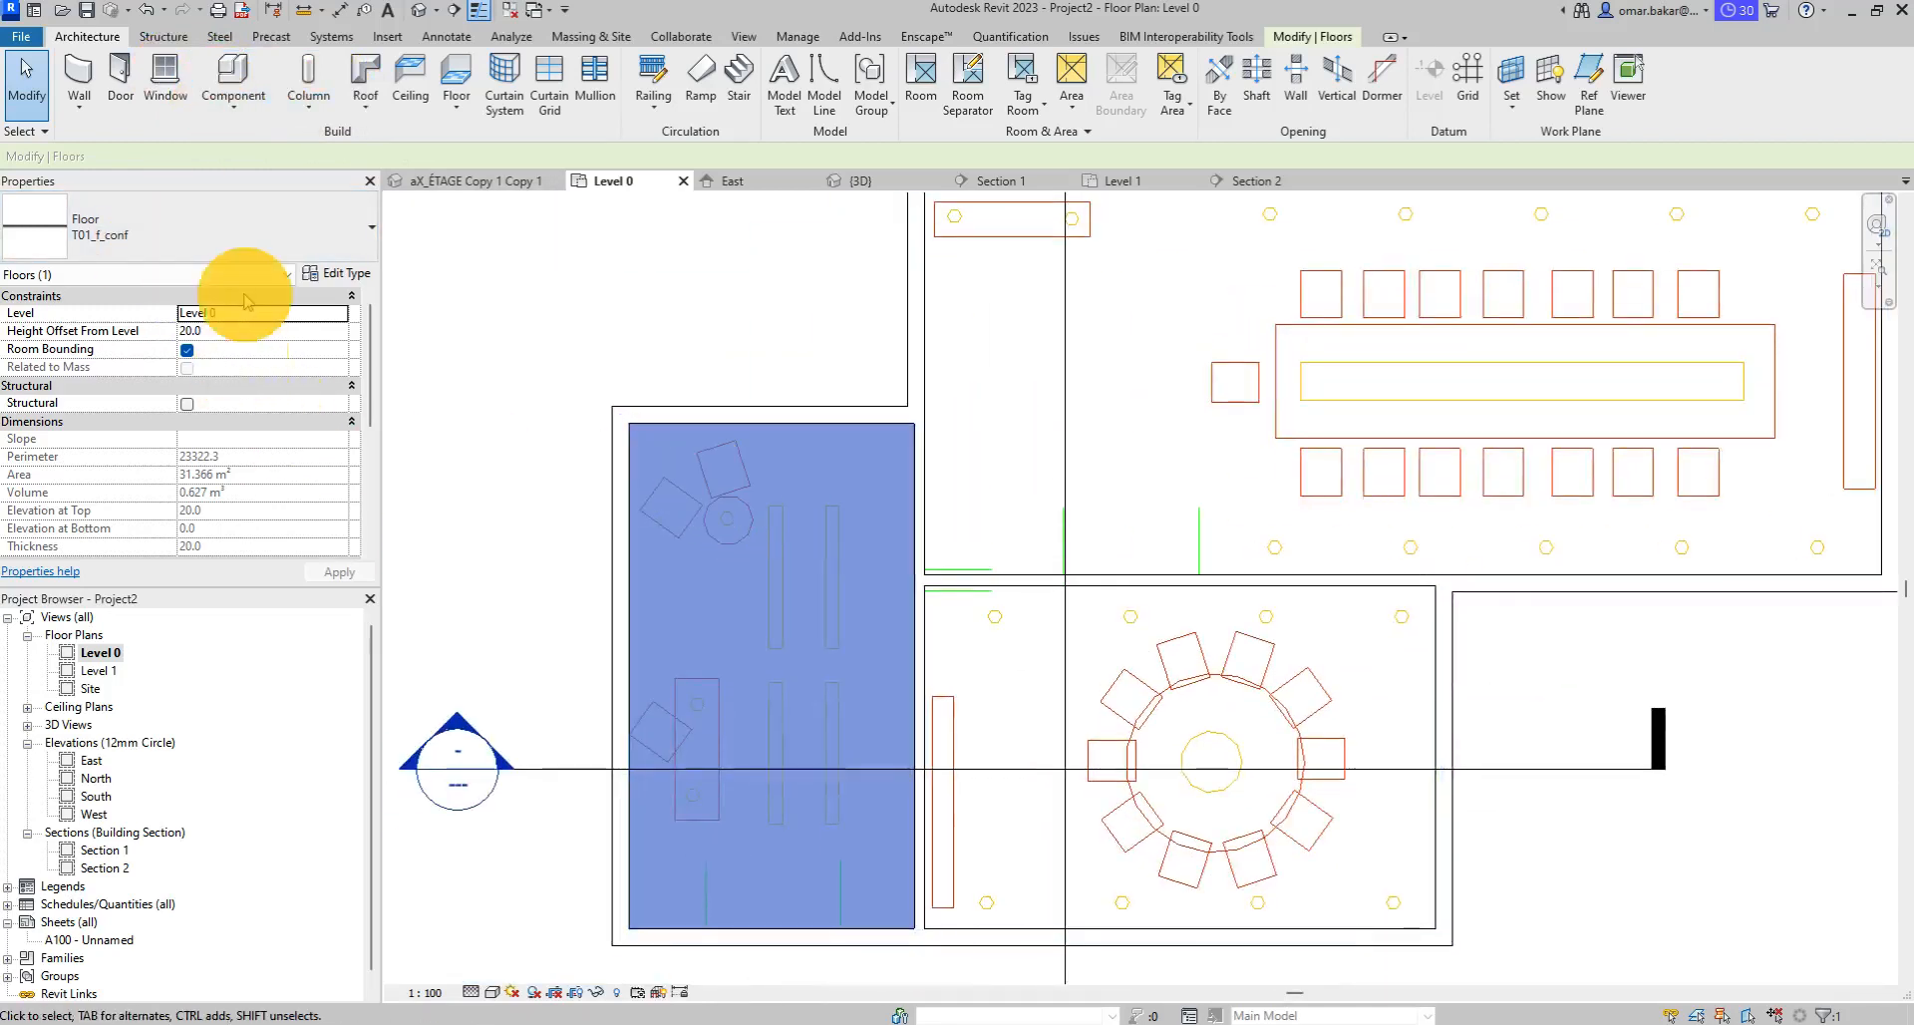
pyautogui.click(342, 235)
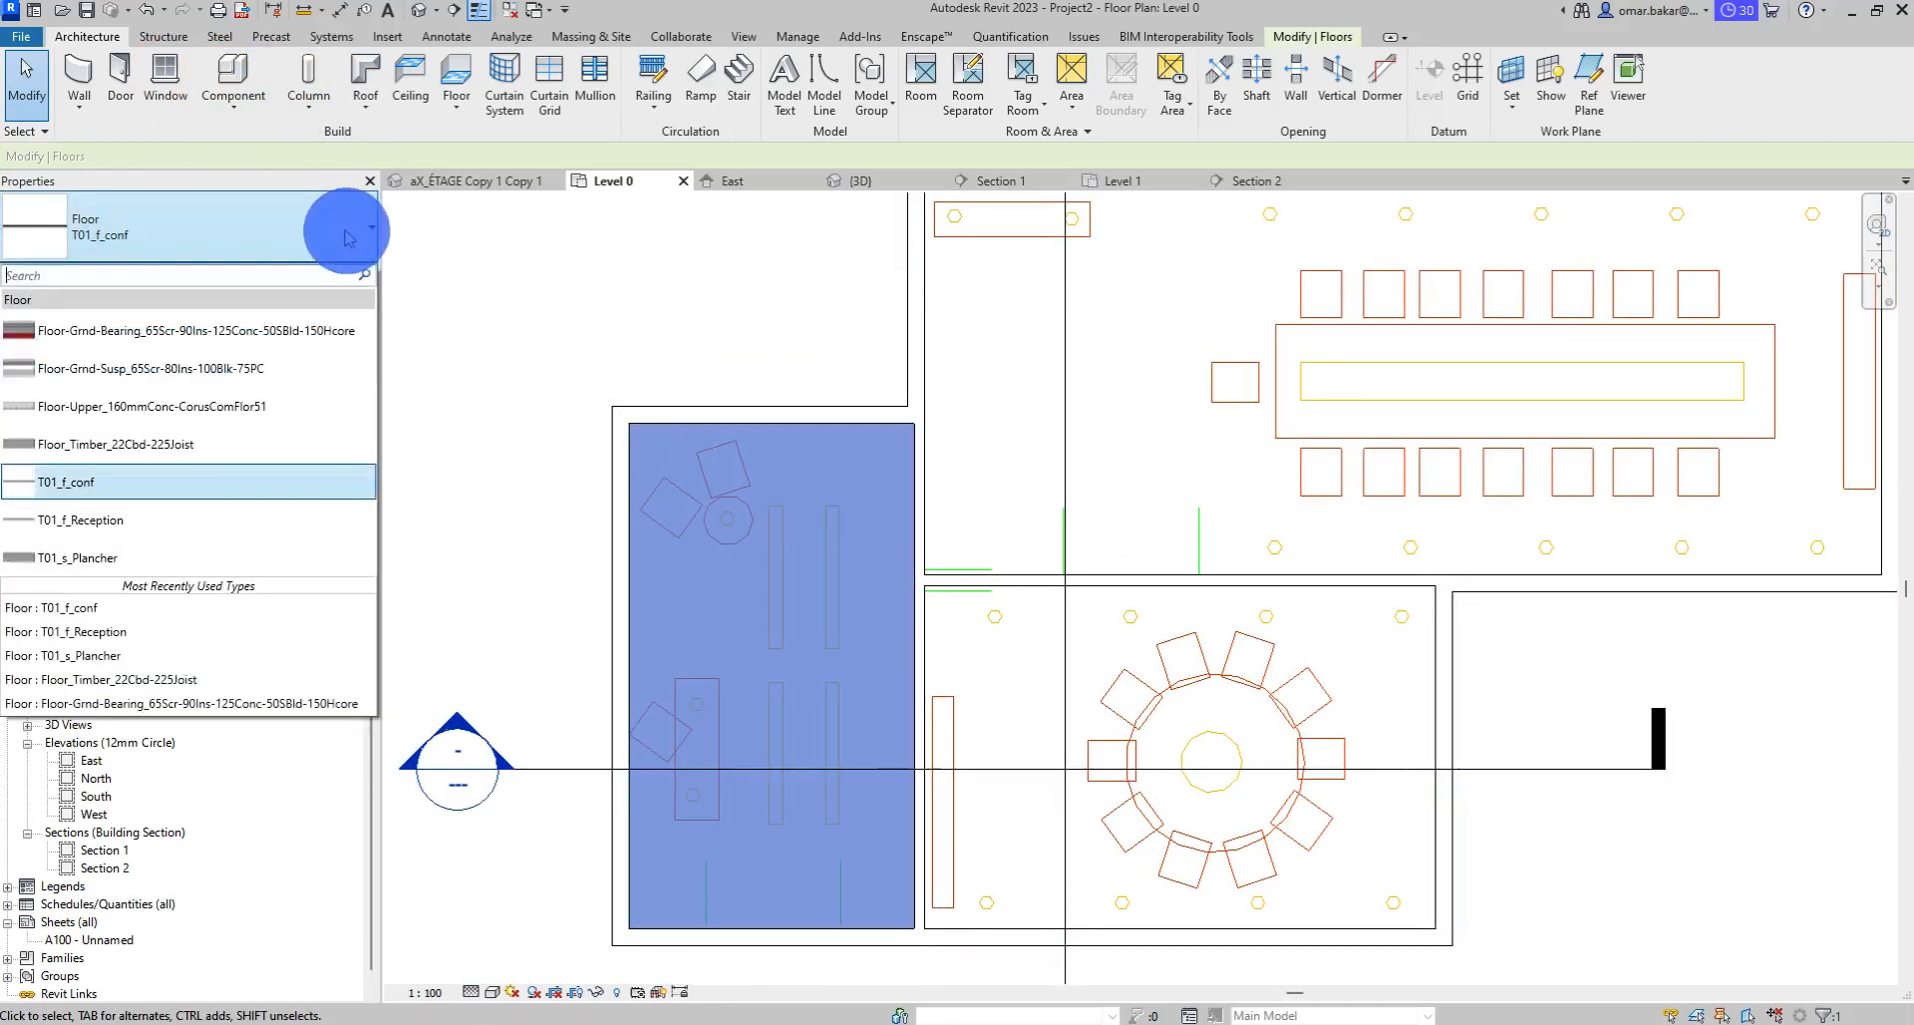
pyautogui.click(124, 520)
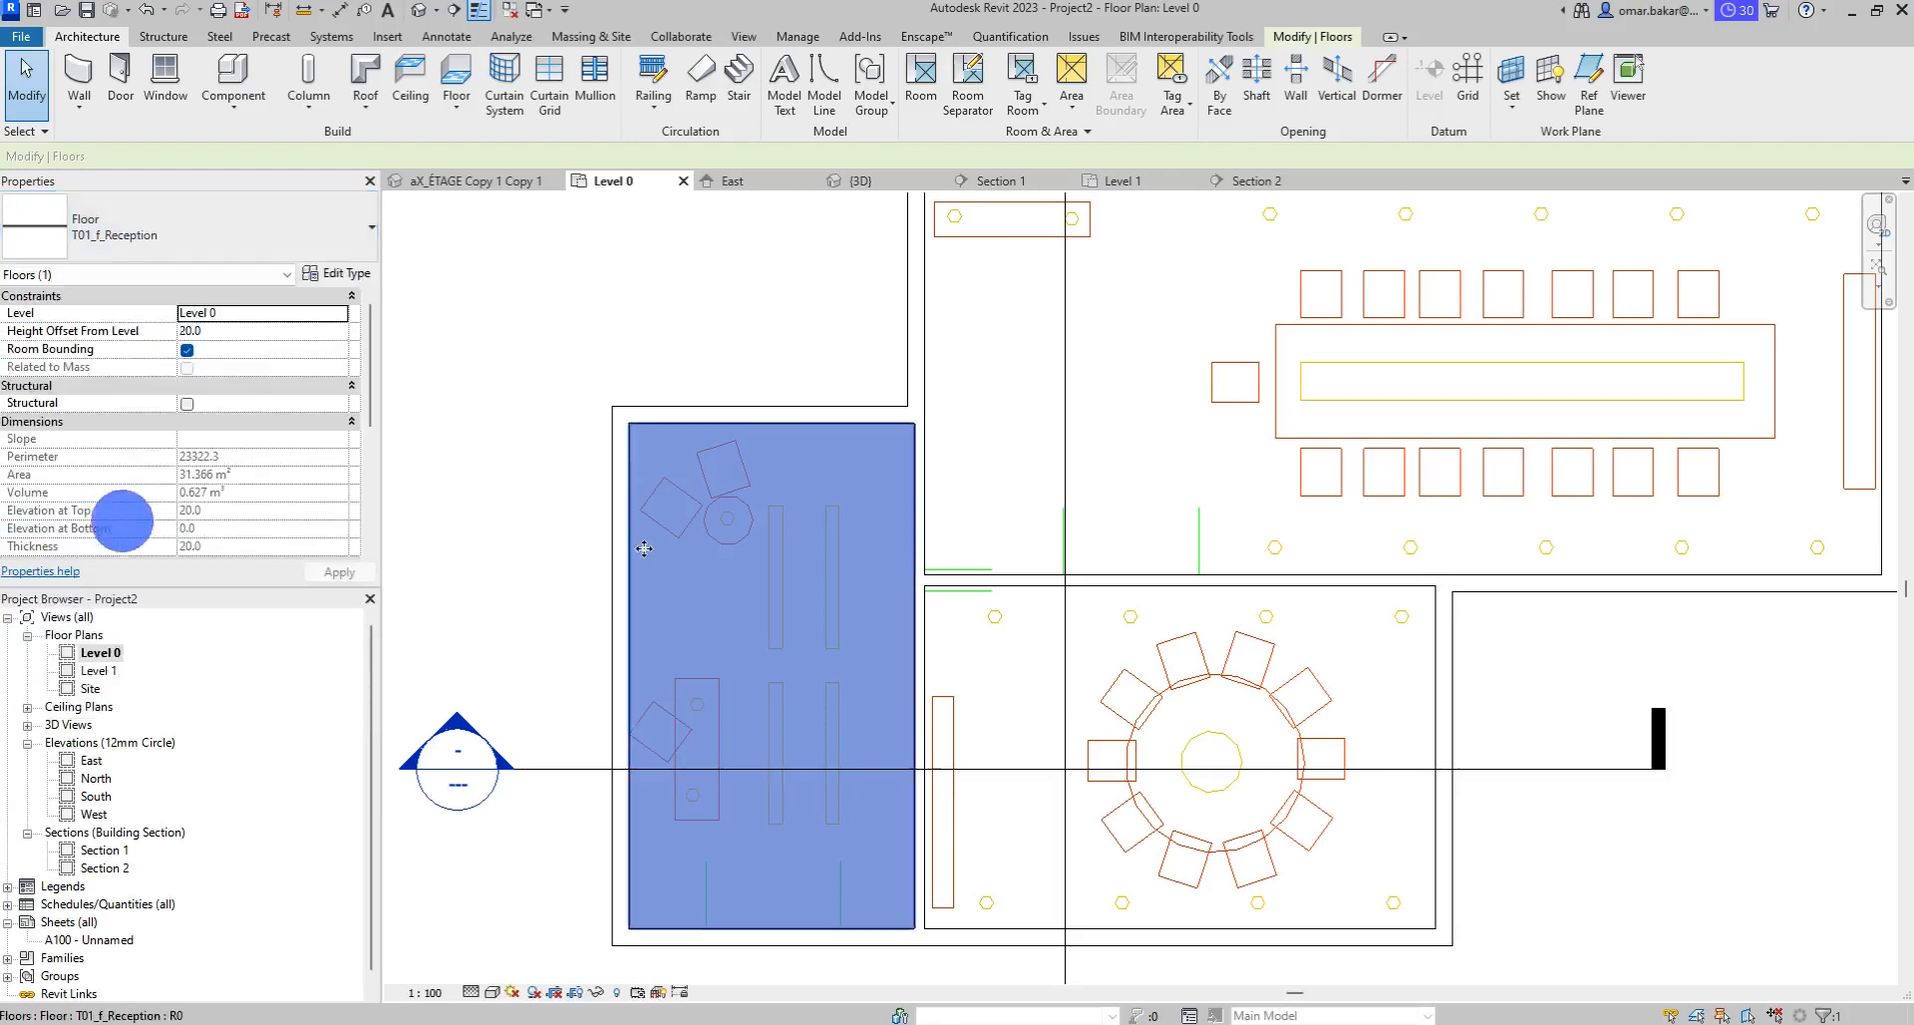
pyautogui.click(665, 350)
# Create a T01_f_conf floor in the long-table conference room with a rectangular boundary along its inner wall faces.
pyautogui.moveTo(666, 350); pyautogui.dragTo(448, 405, button='middle')
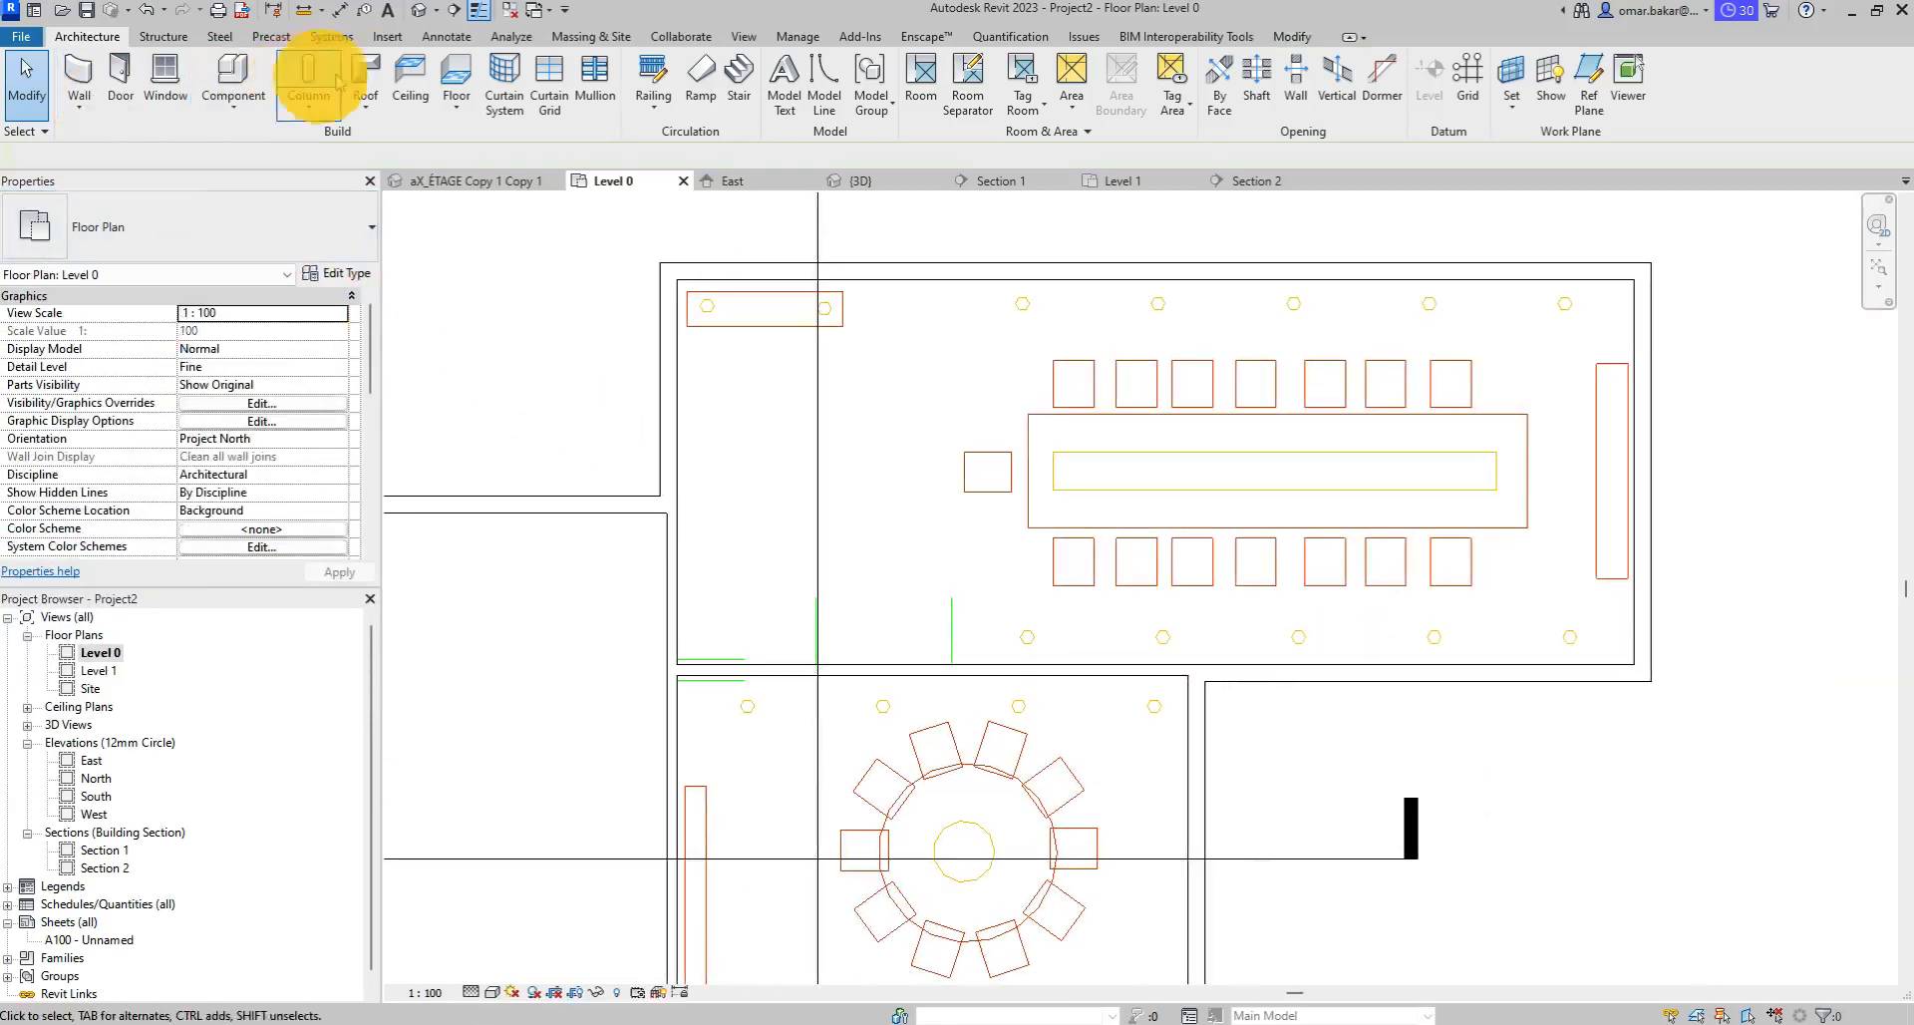
pyautogui.click(455, 82)
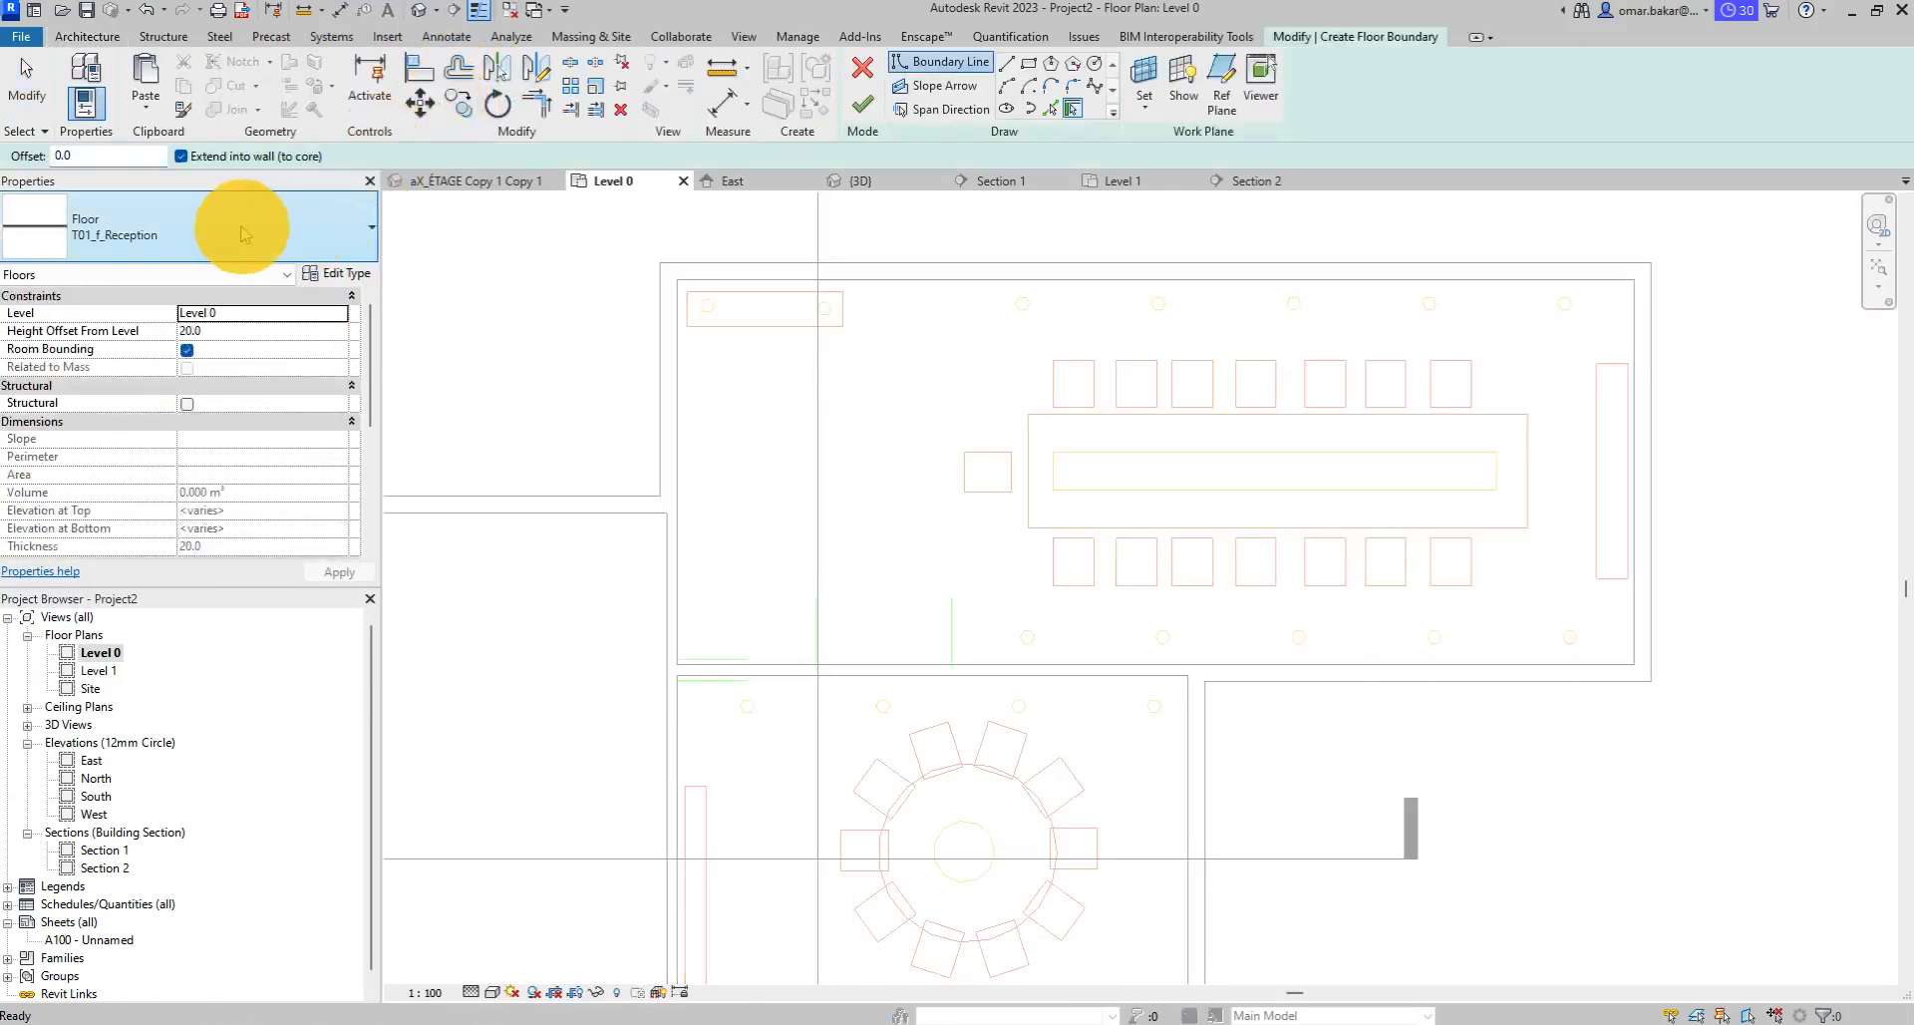
pyautogui.click(292, 238)
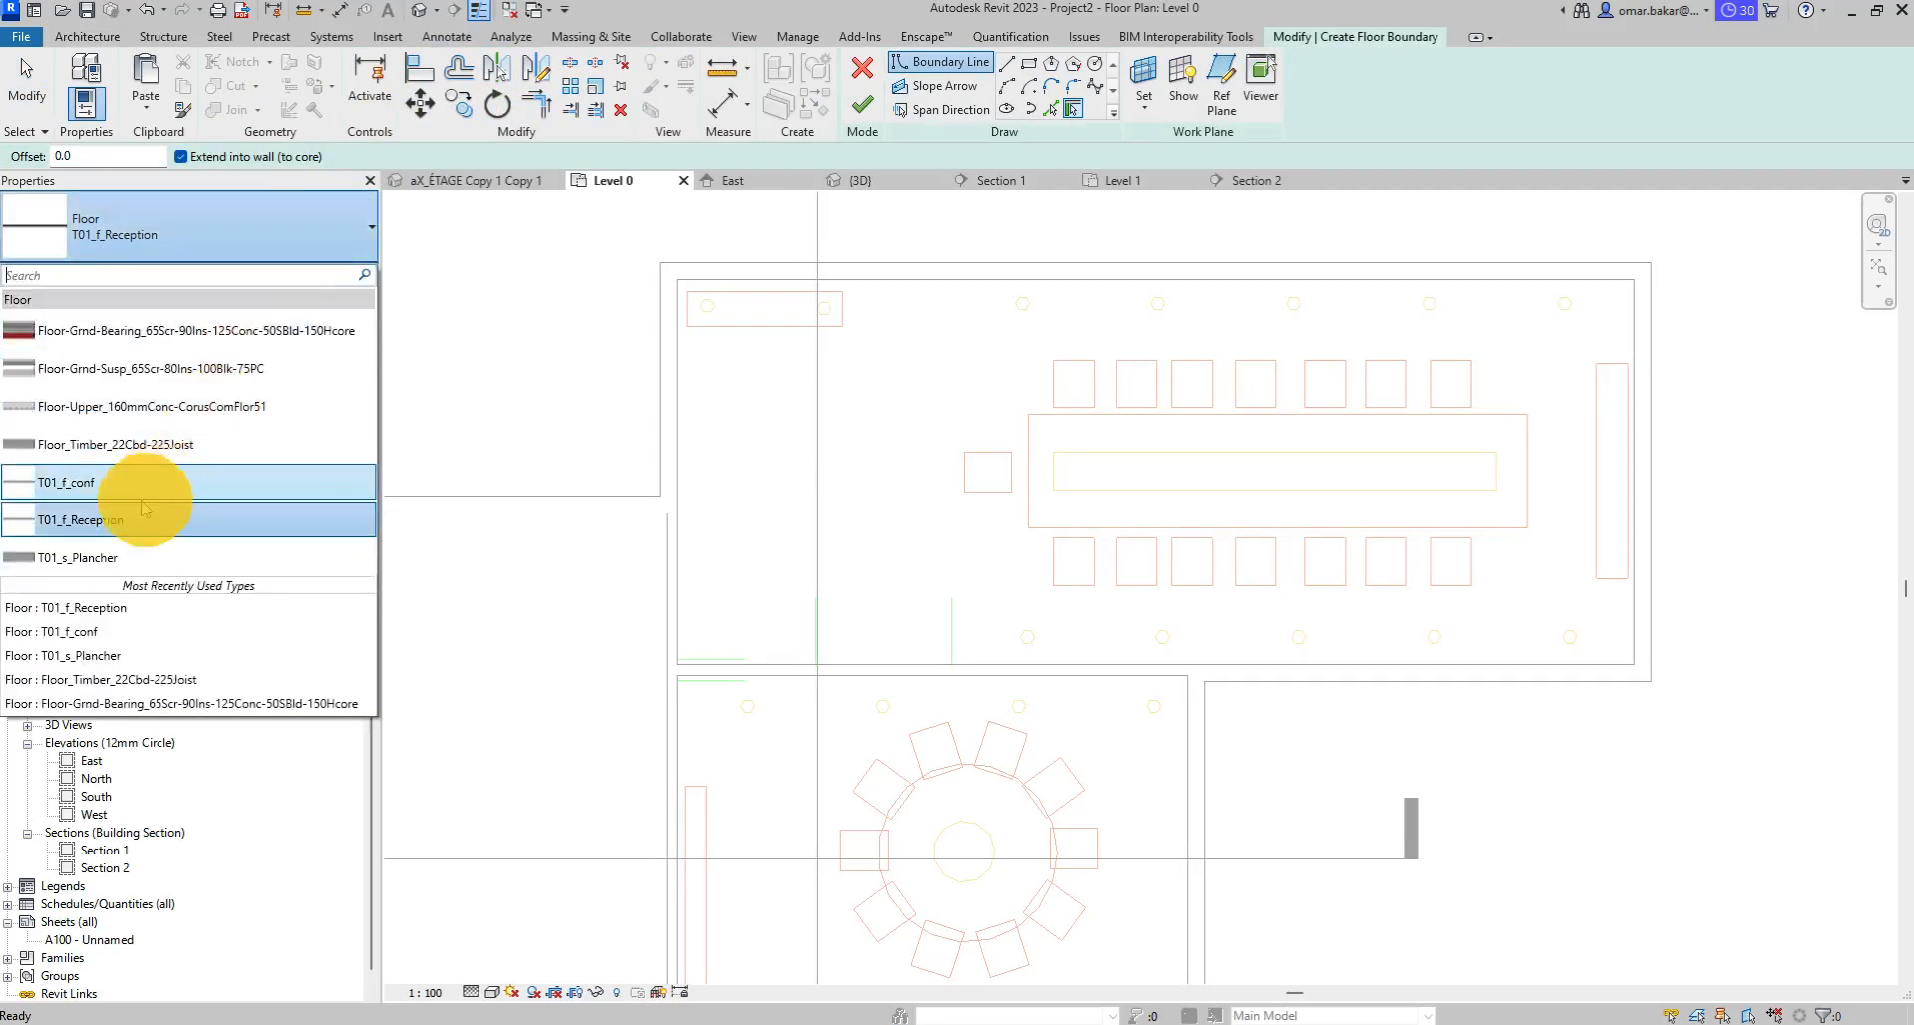
pyautogui.click(112, 484)
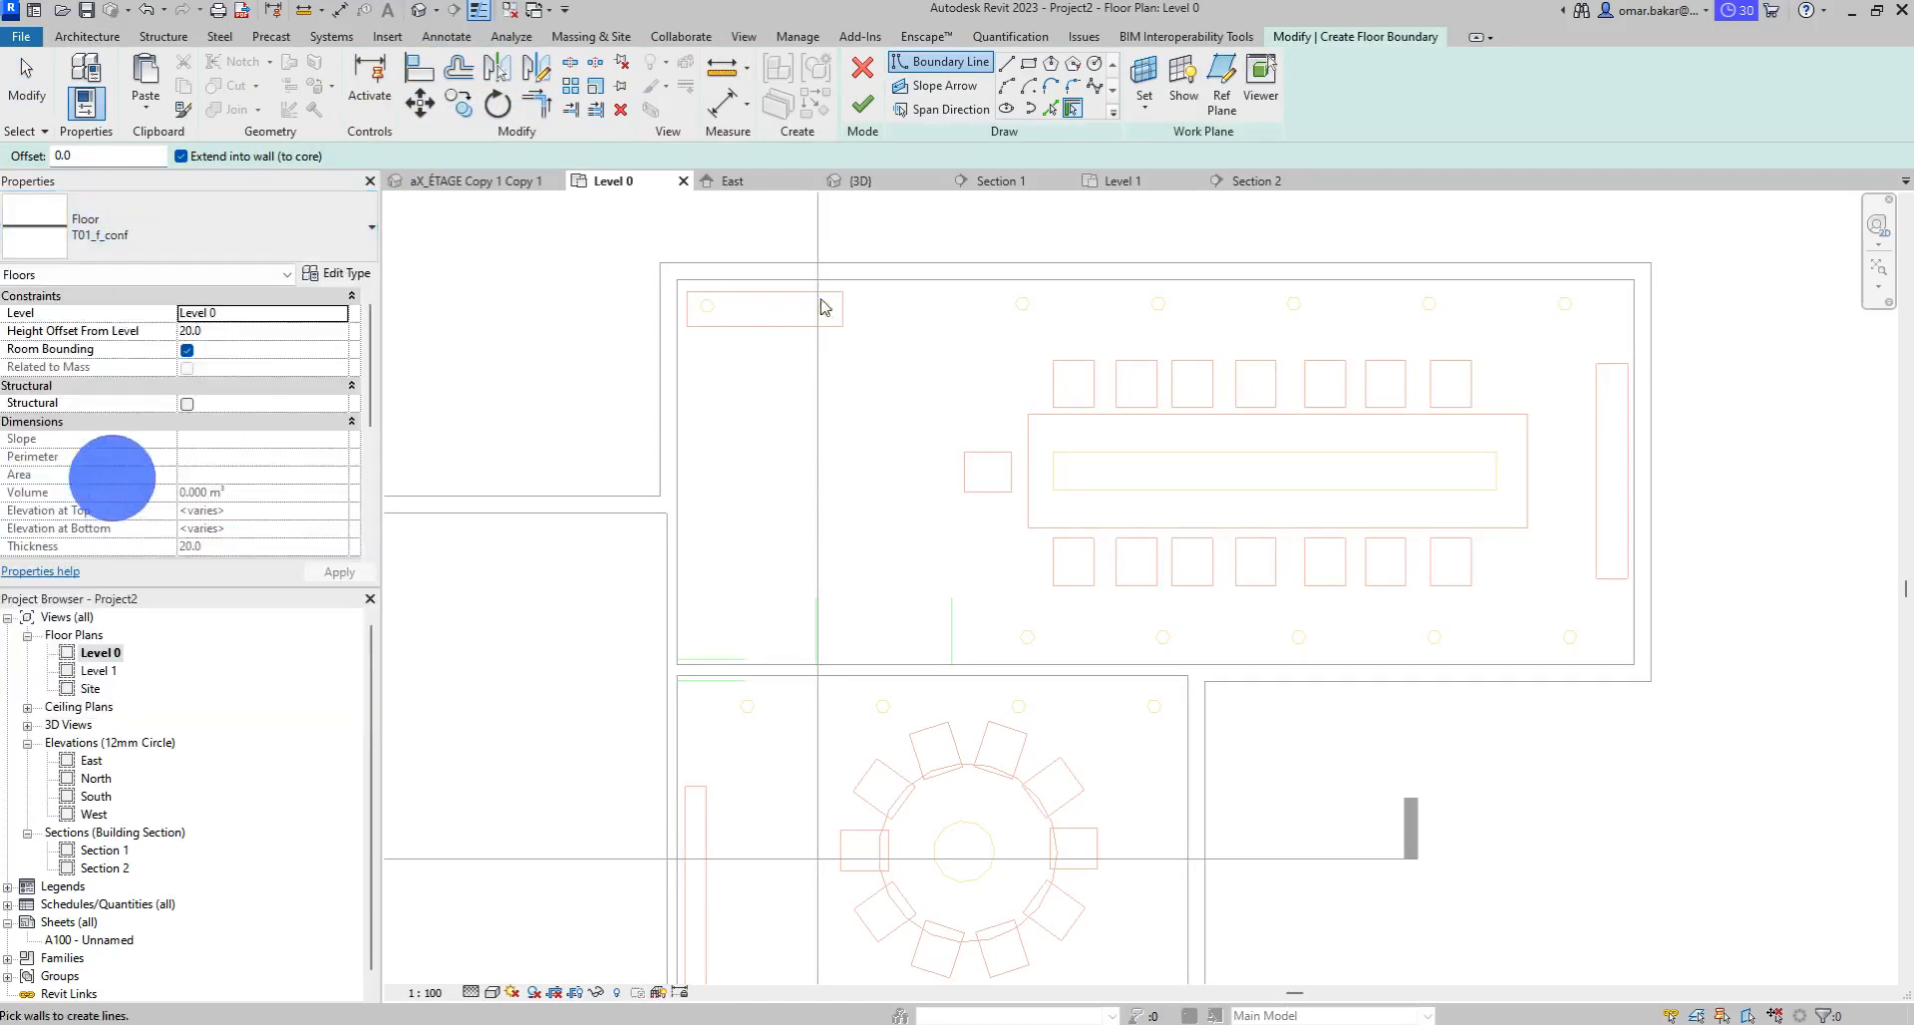
pyautogui.click(1028, 66)
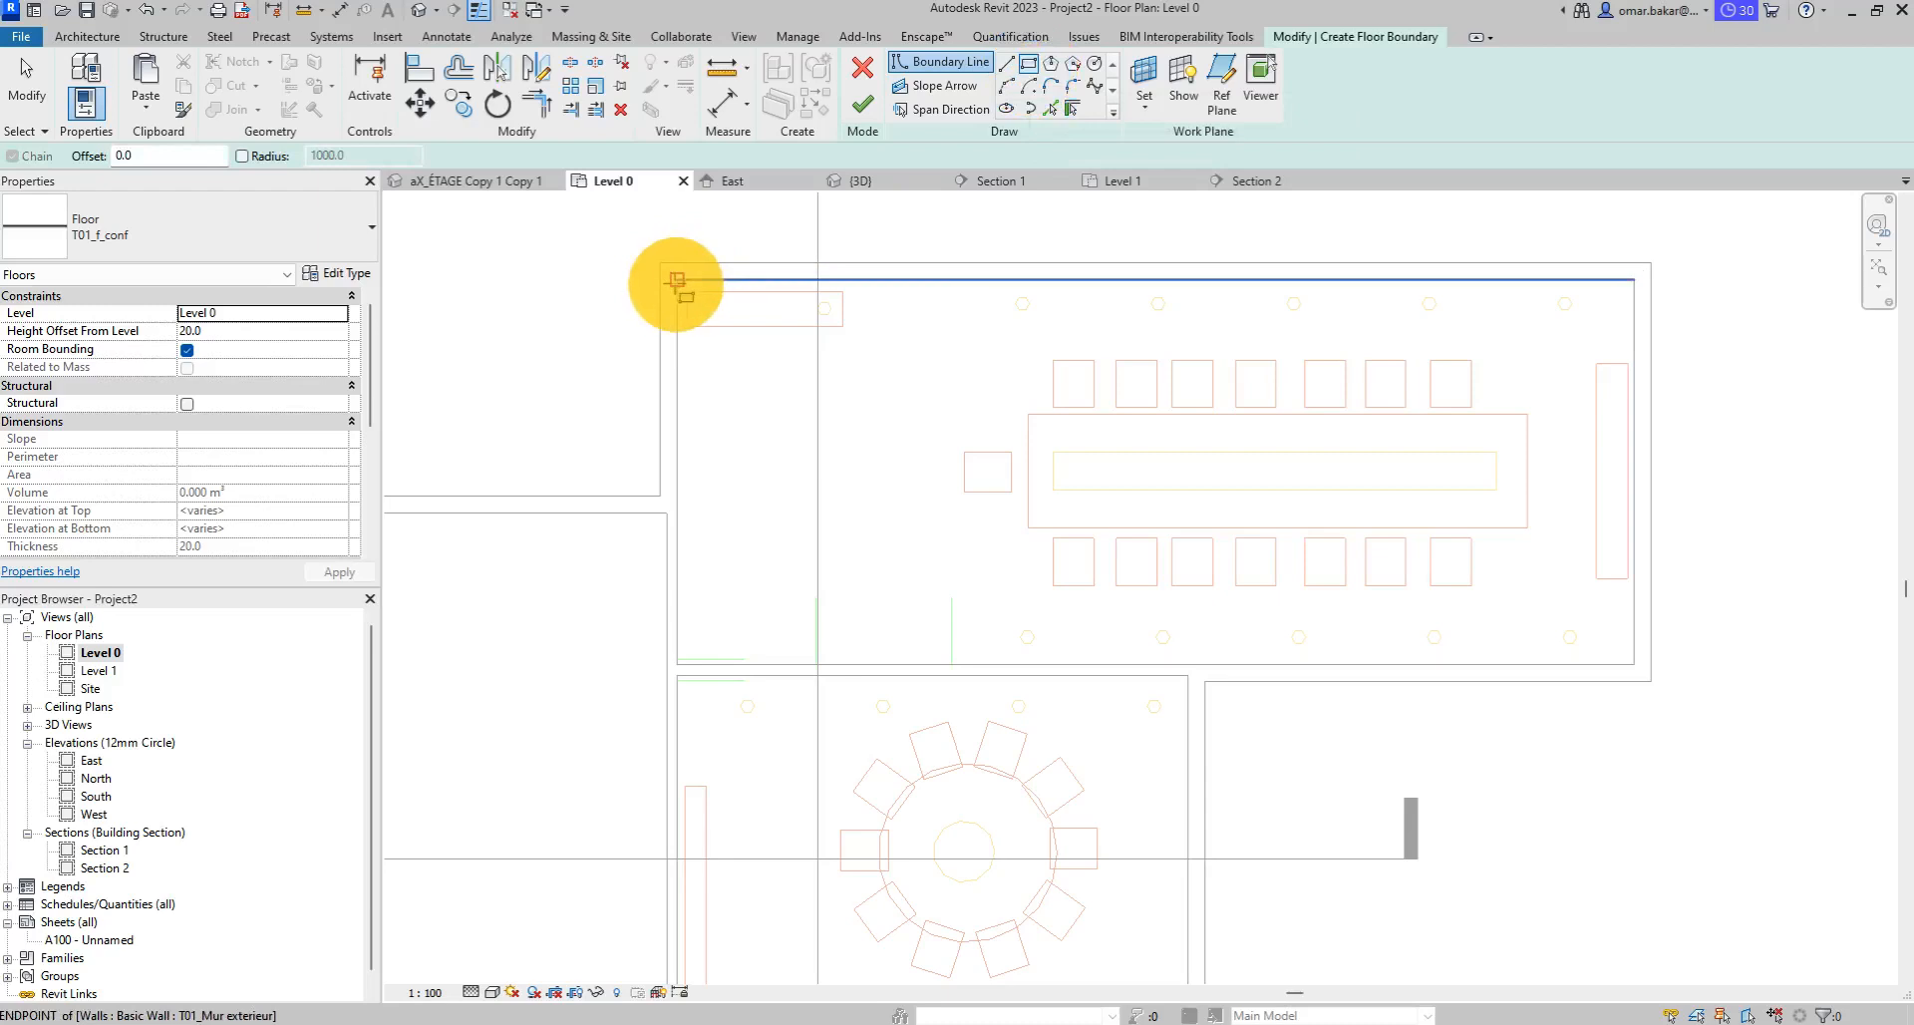
pyautogui.click(677, 280)
pyautogui.click(1635, 663)
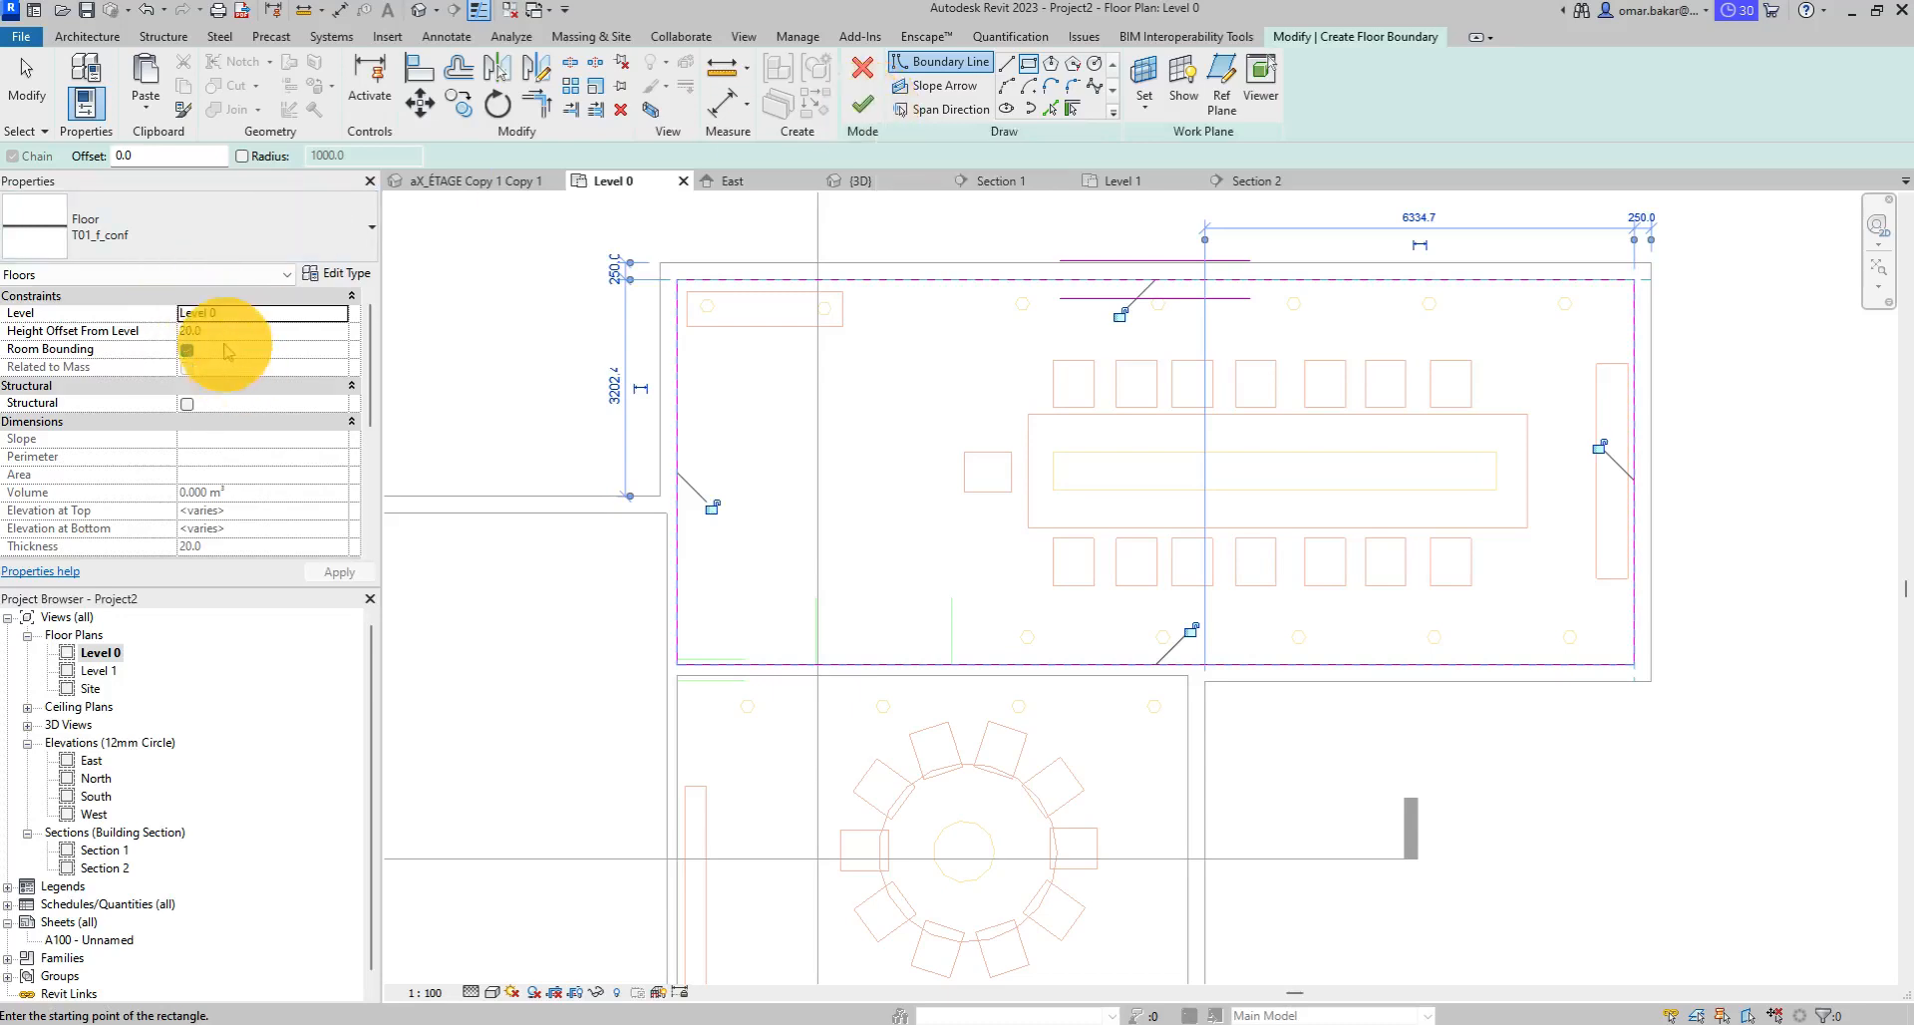
pyautogui.click(857, 104)
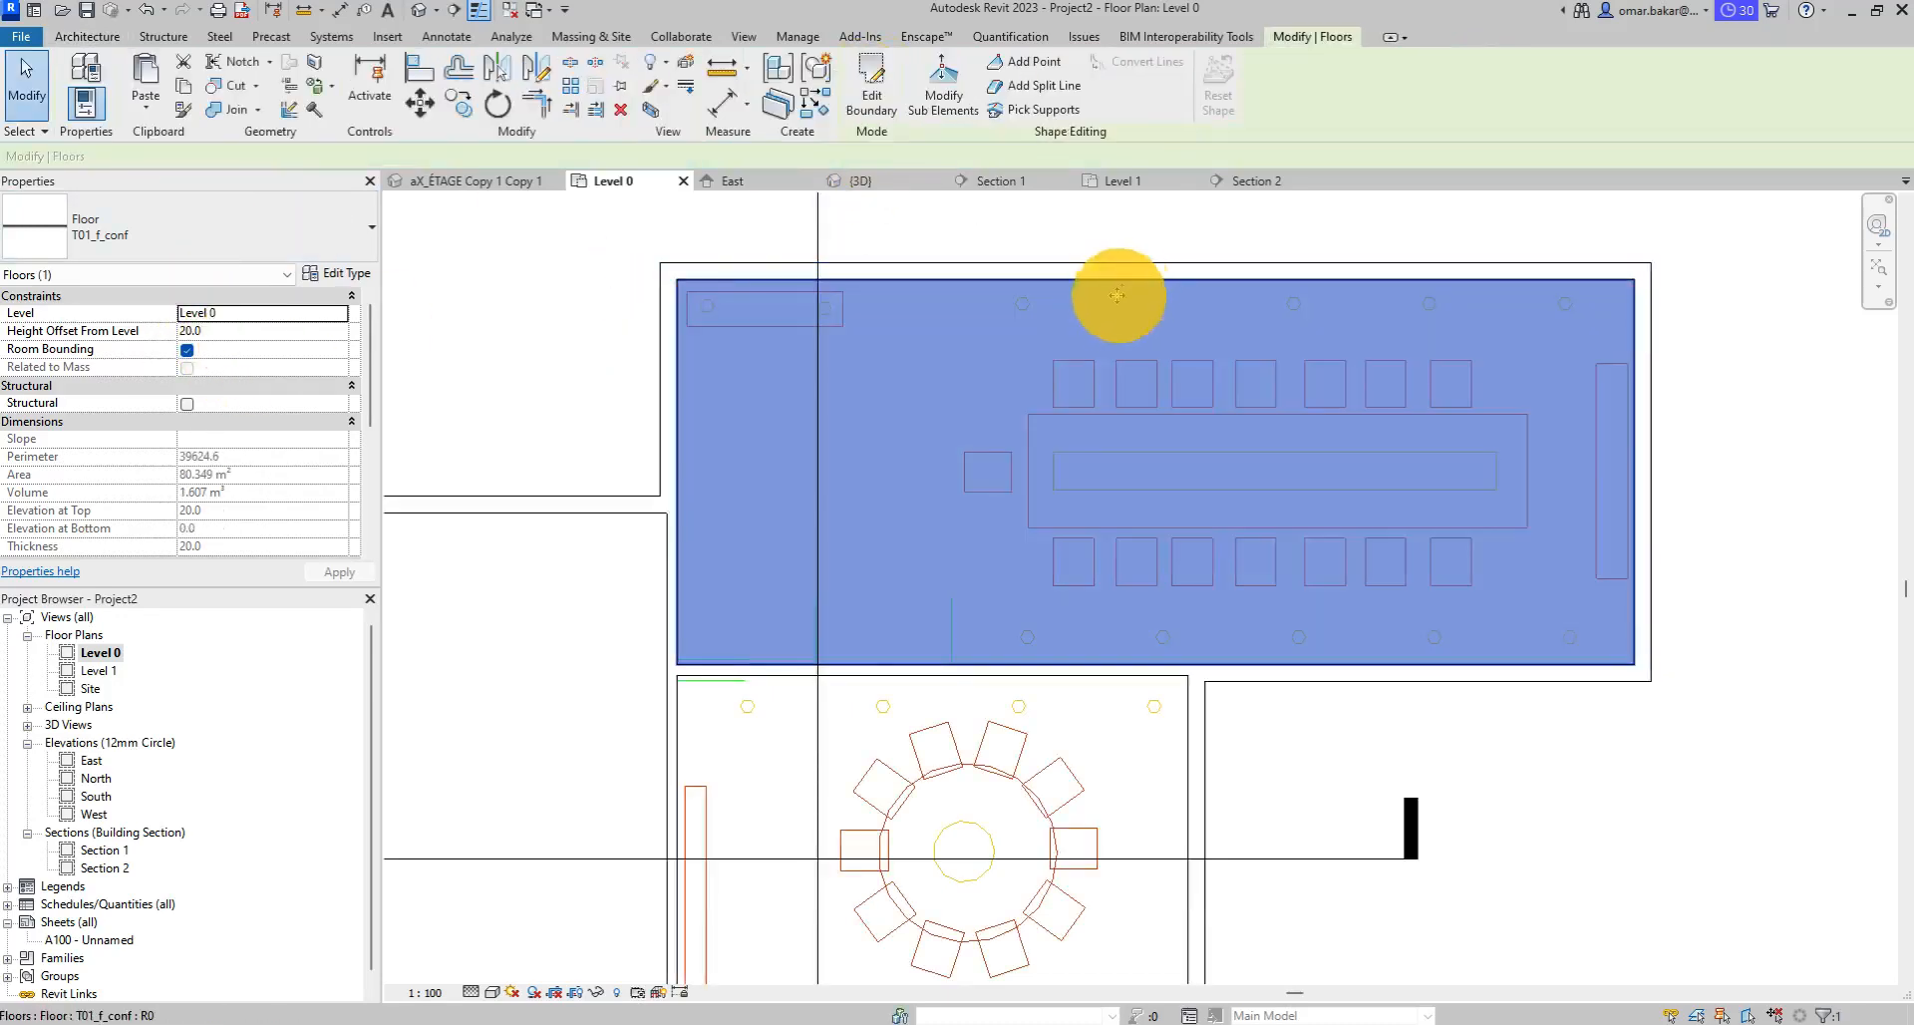
pyautogui.click(1721, 399)
# Start a new floor for the round-table classroom and duplicate its type as T01_f_classroom.
pyautogui.scroll(-2, 1719, 396)
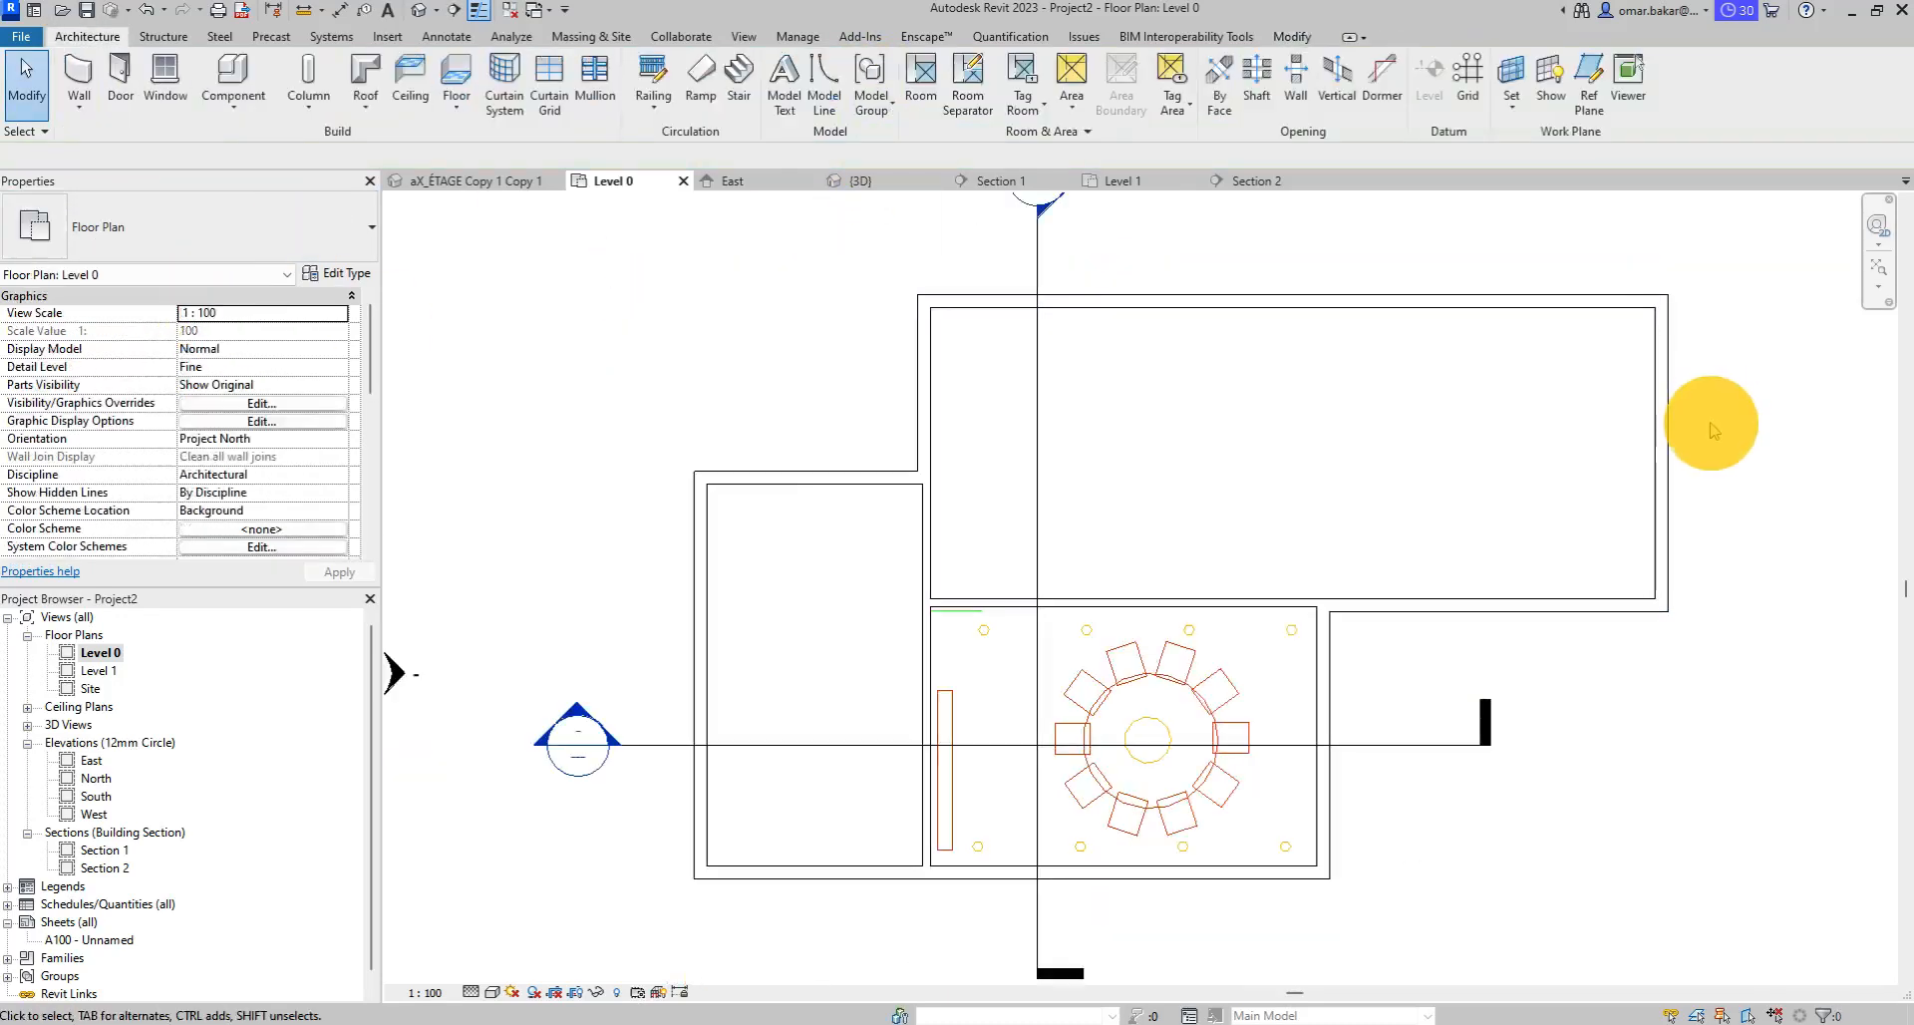
pyautogui.moveTo(1708, 427); pyautogui.dragTo(1499, 349, button='middle')
pyautogui.scroll(2, 766, 706)
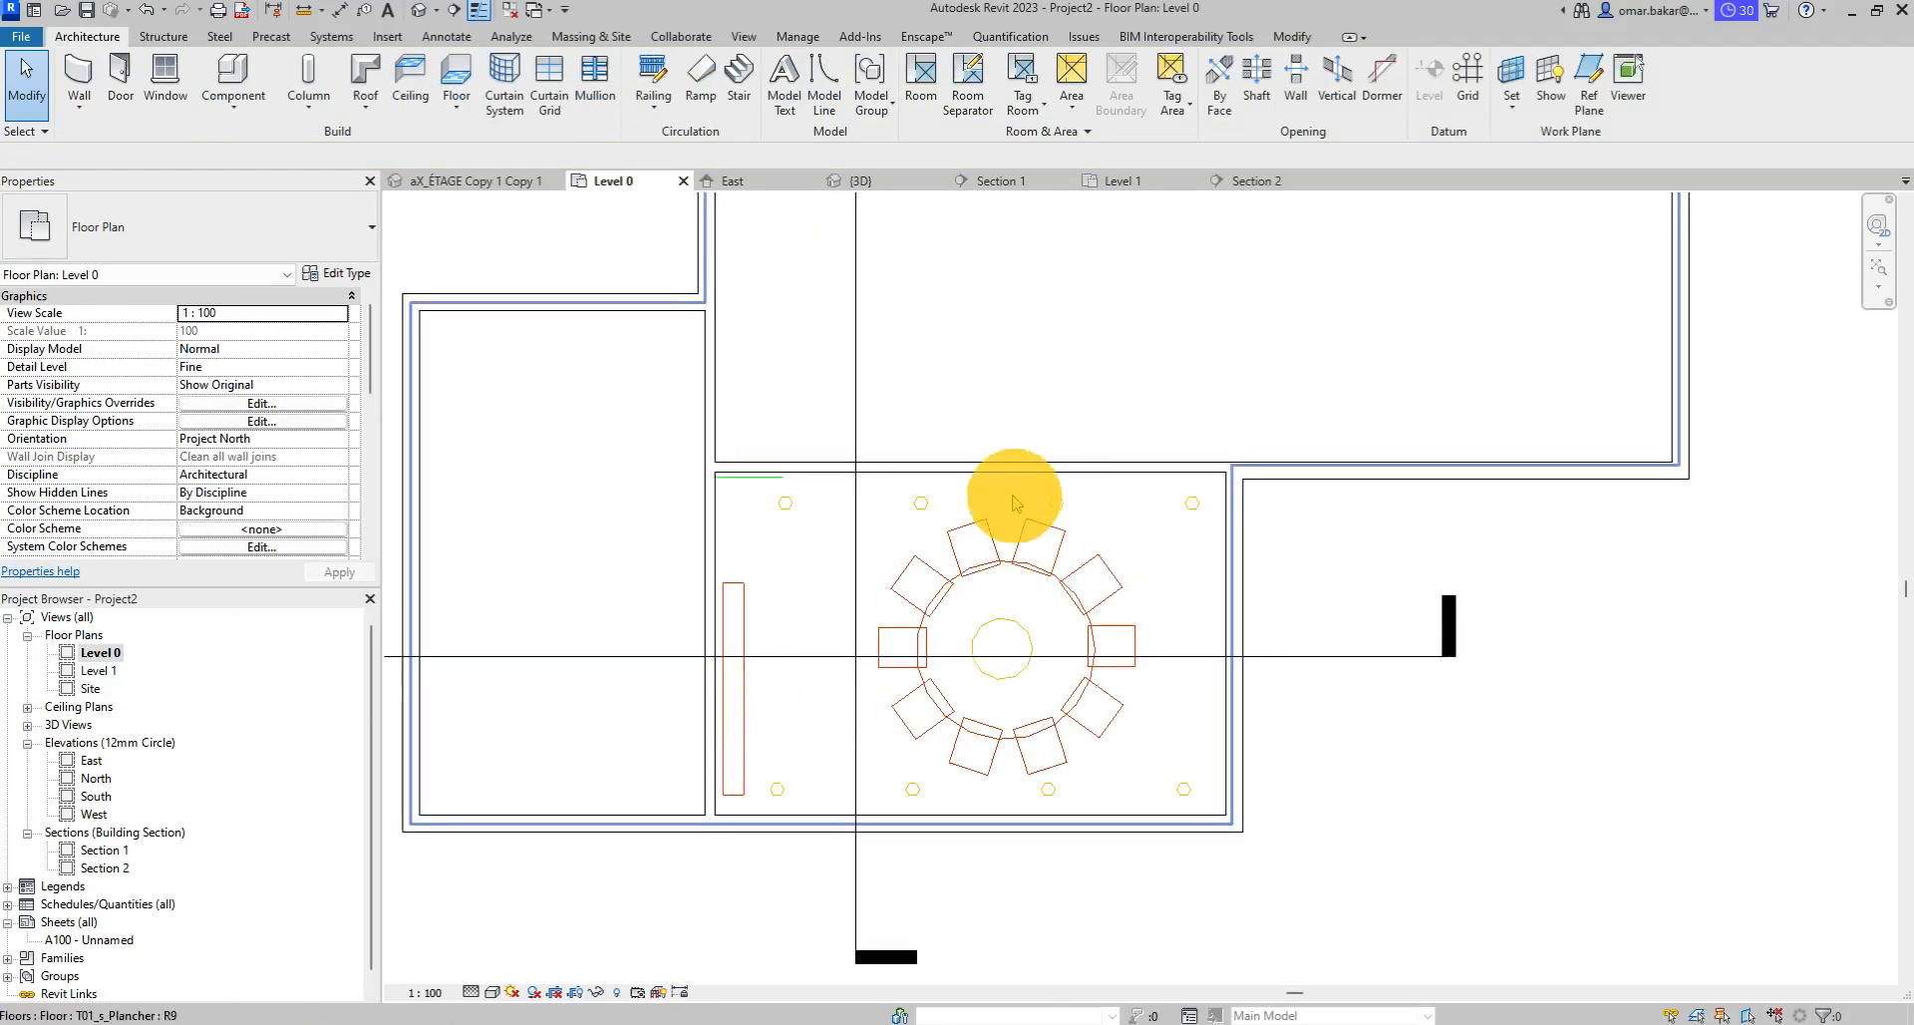
pyautogui.moveTo(1011, 504); pyautogui.dragTo(1024, 566, button='middle')
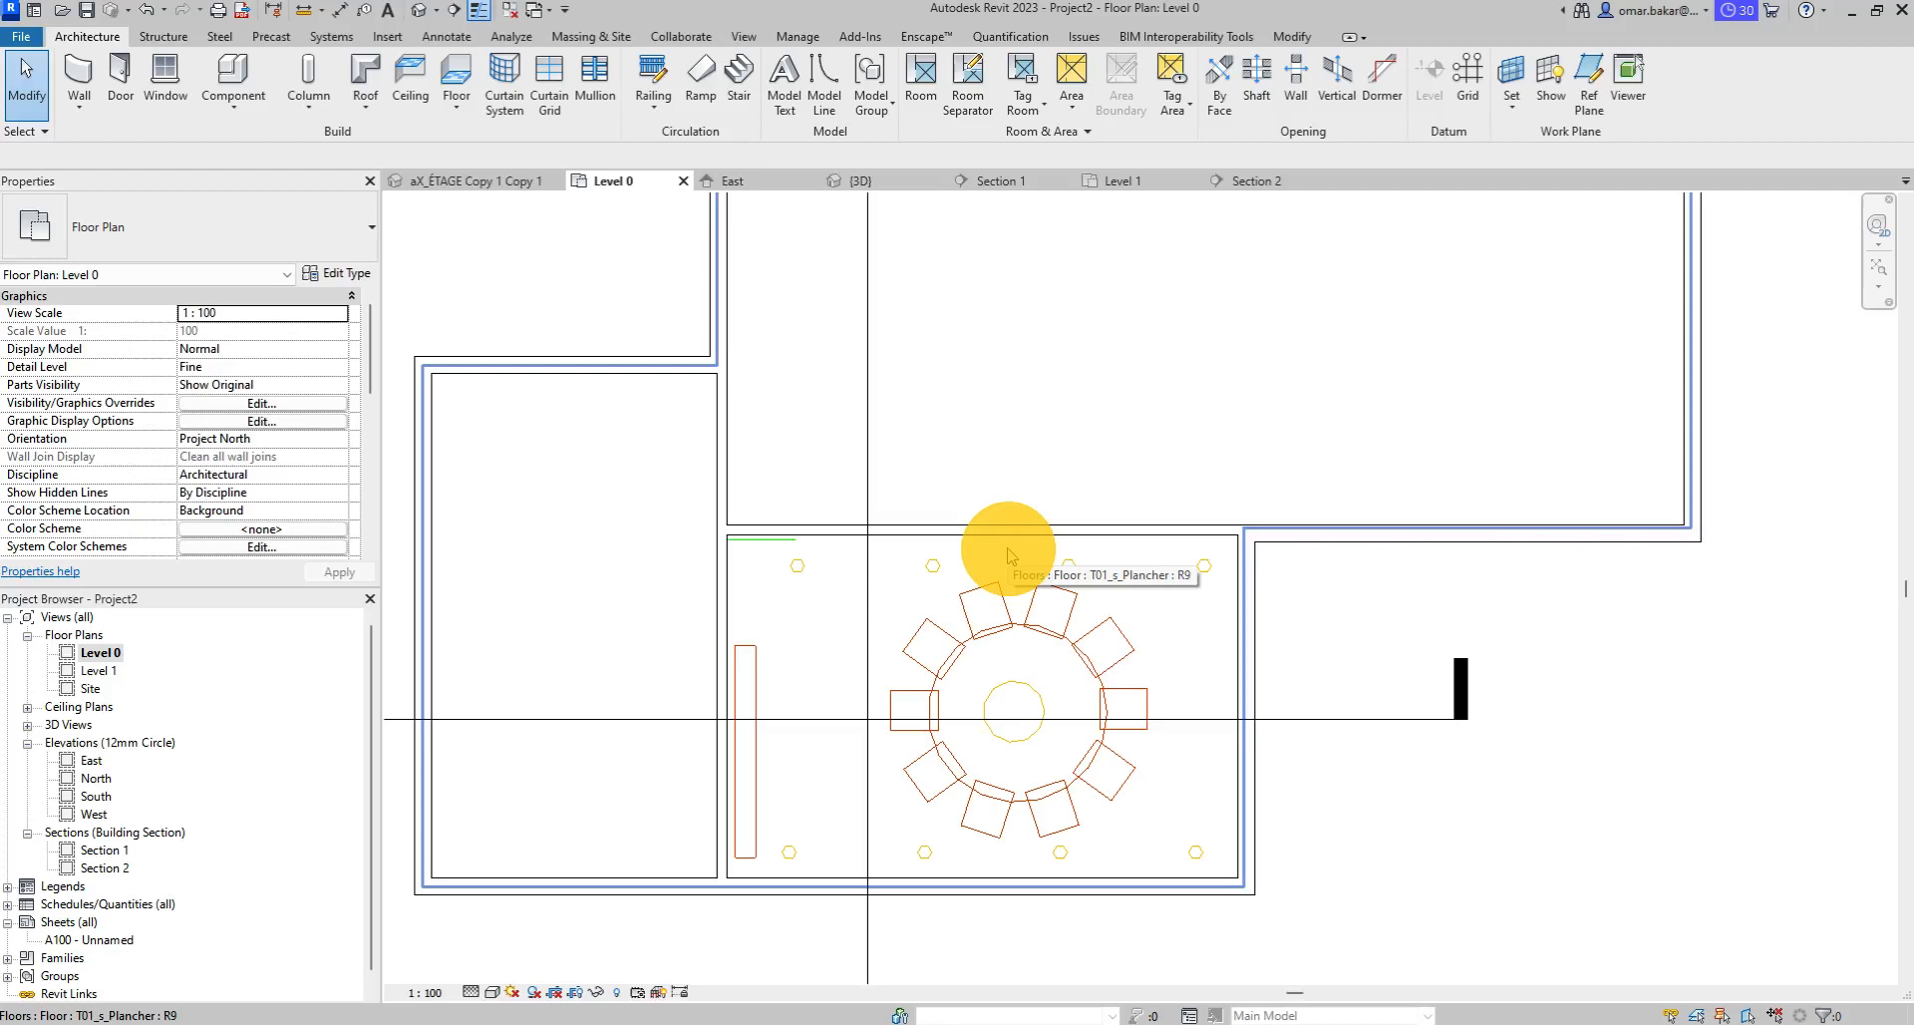
pyautogui.click(456, 75)
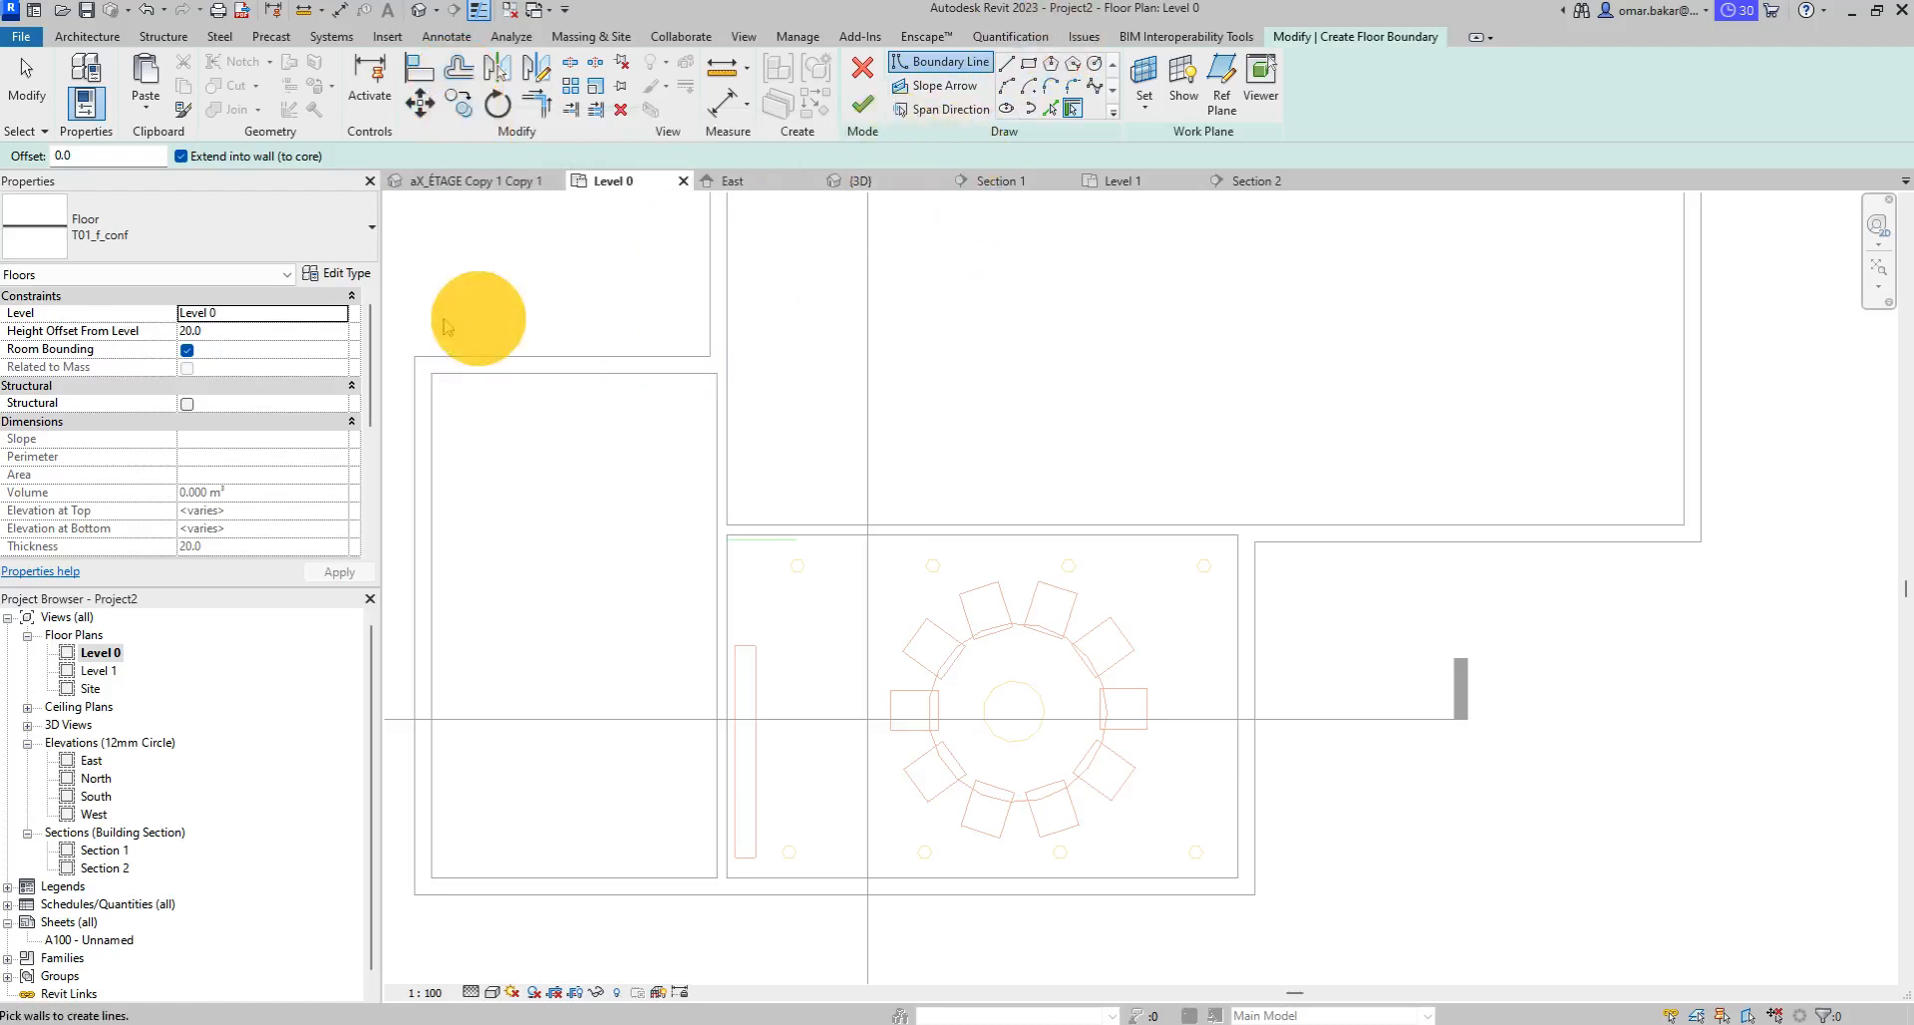
pyautogui.click(340, 277)
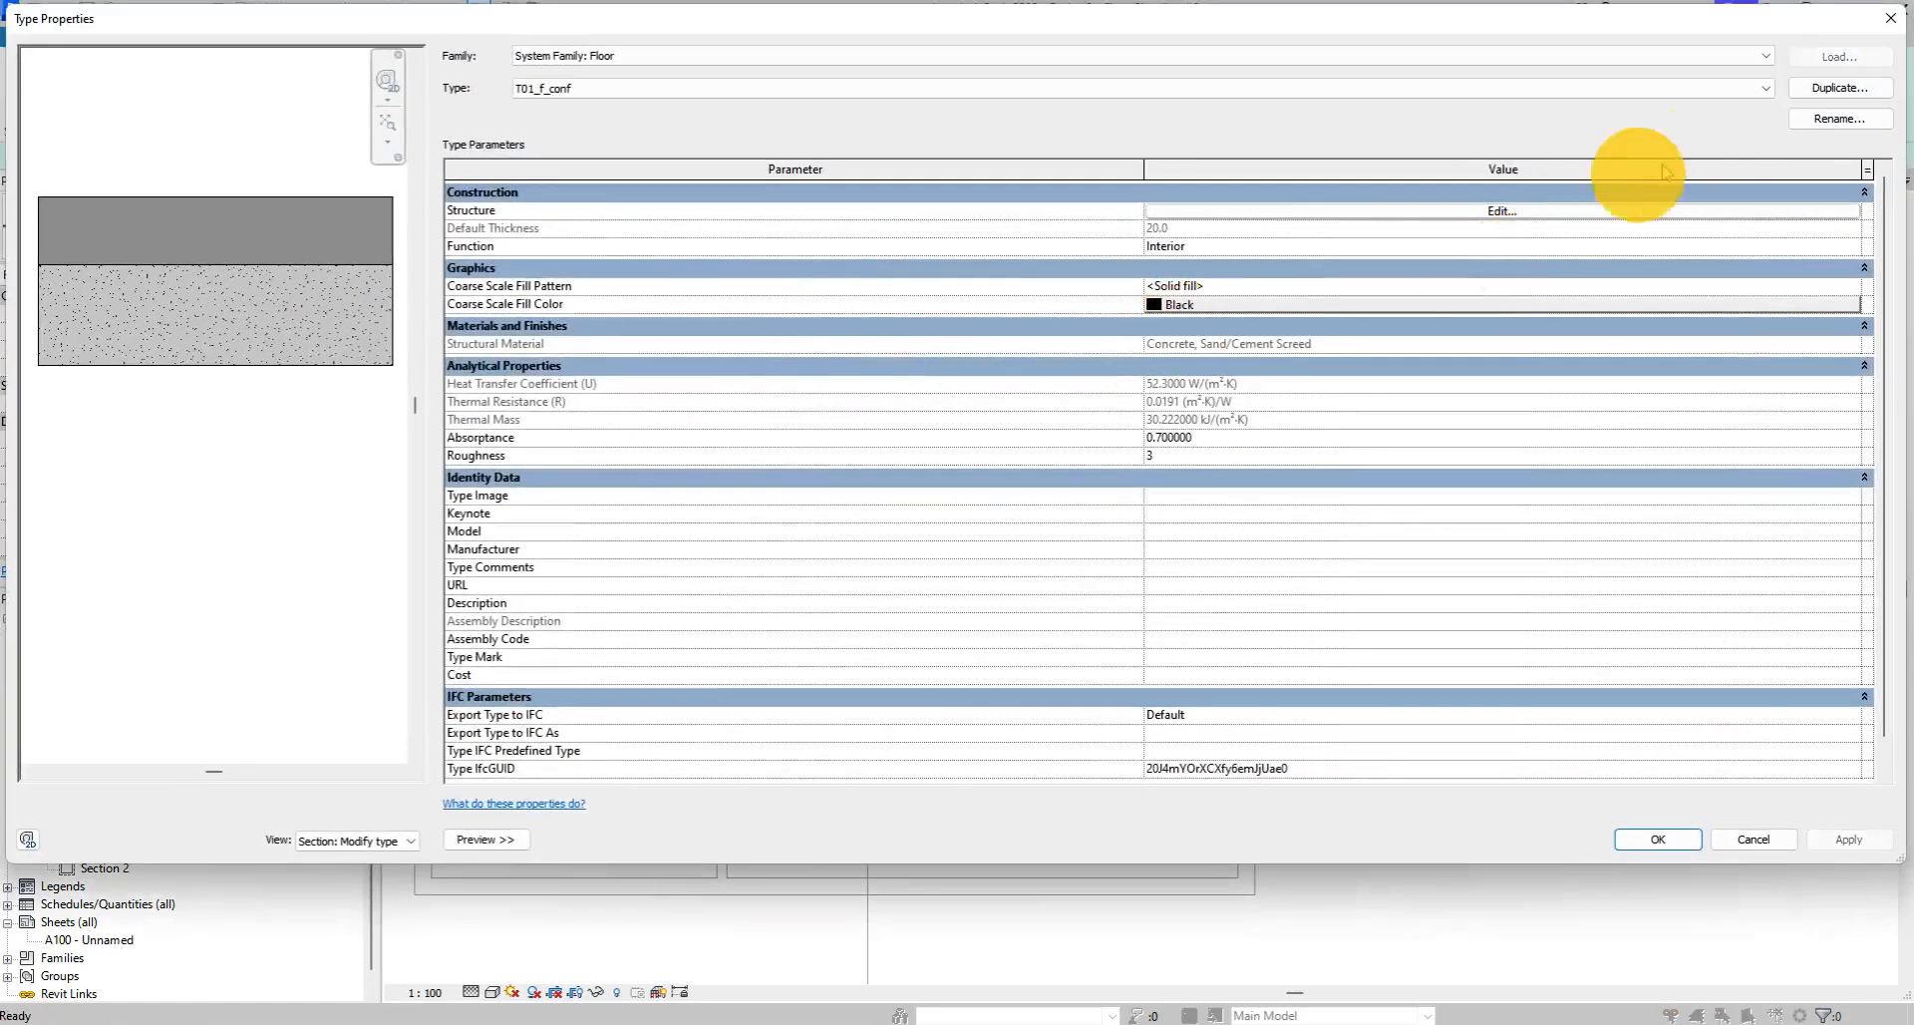
pyautogui.click(1833, 87)
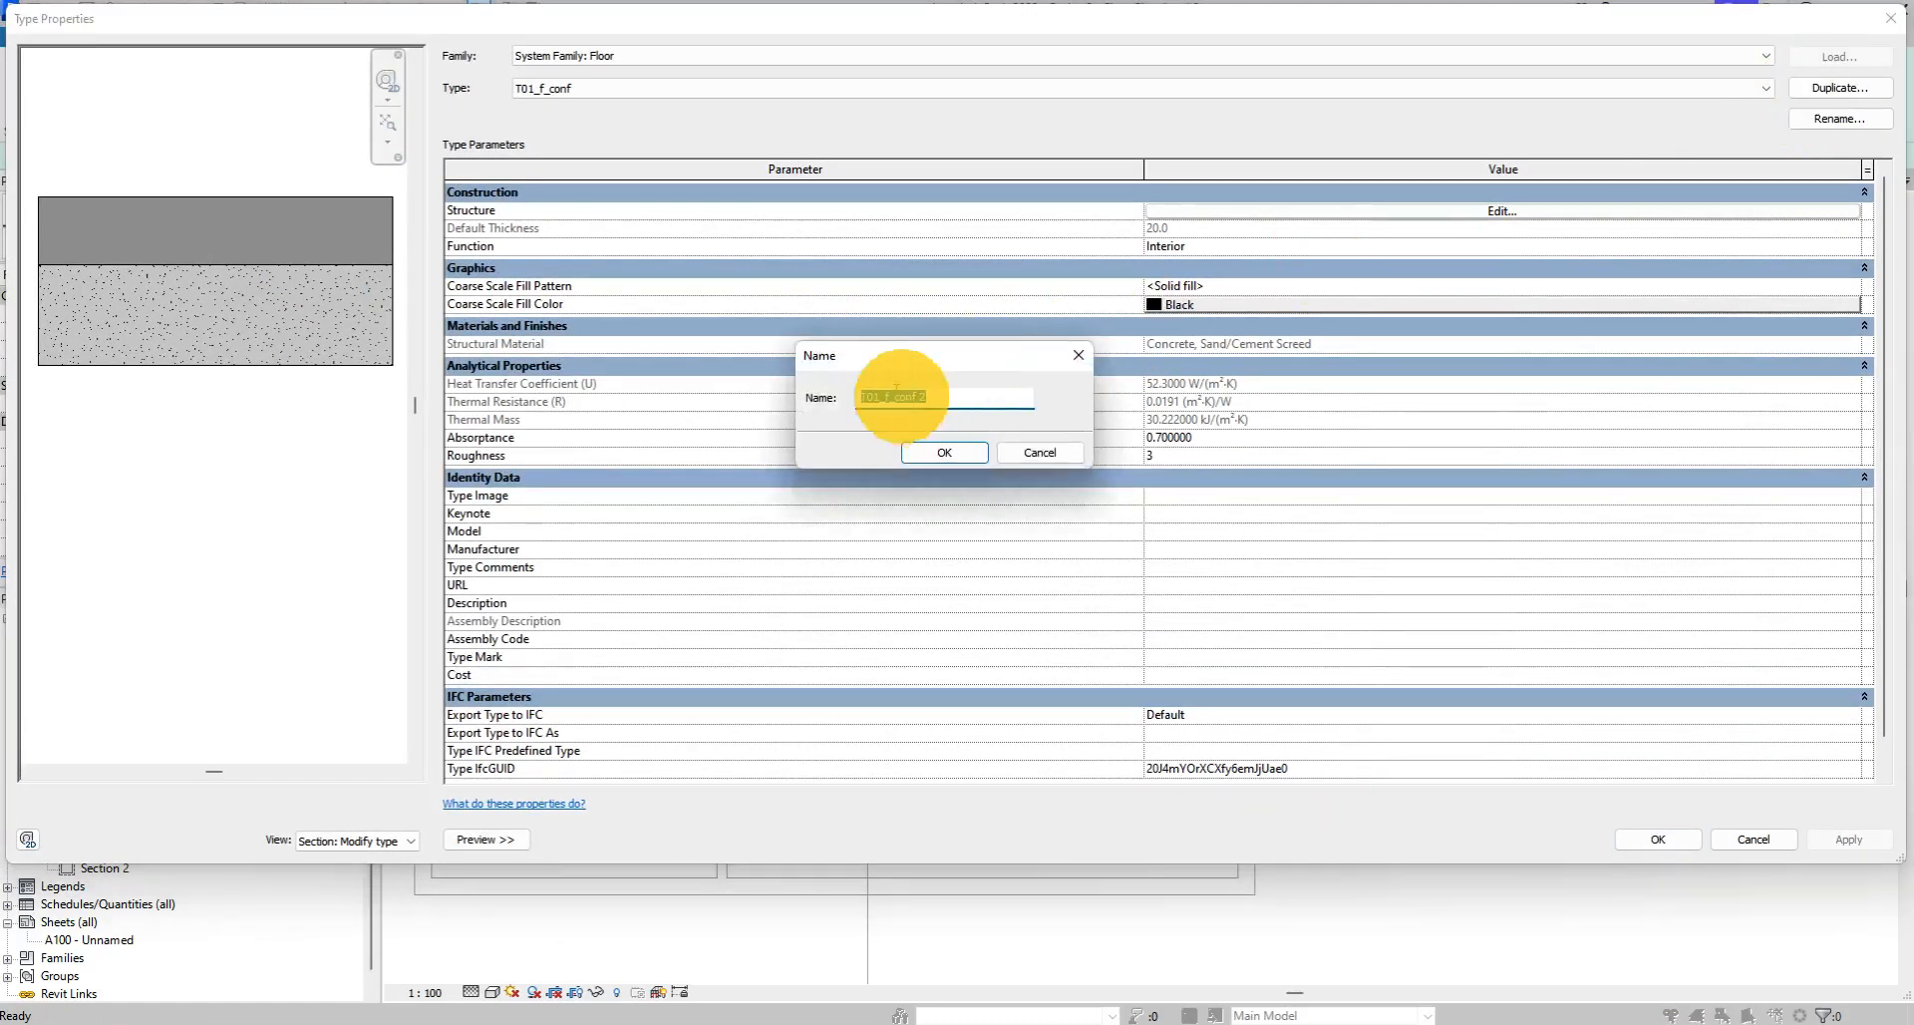
pyautogui.moveTo(895, 397); pyautogui.dragTo(1065, 402)
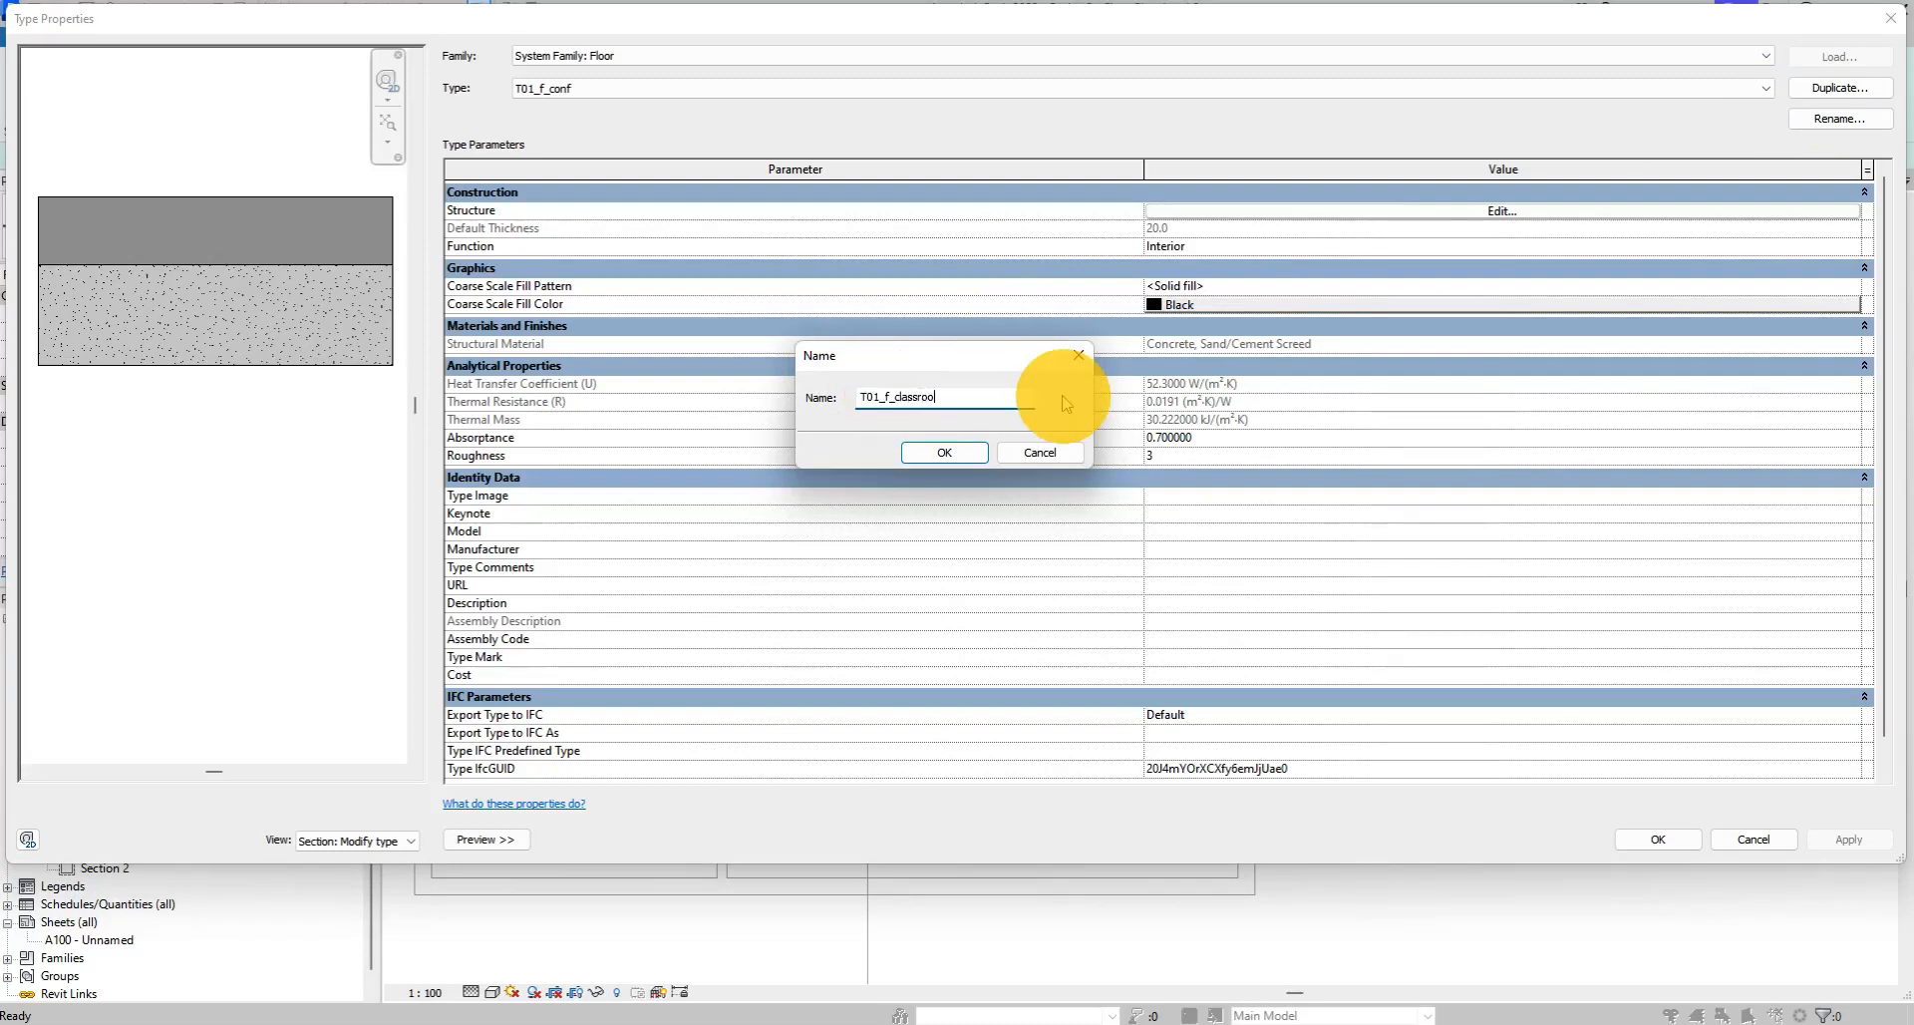
pyautogui.press('Return')
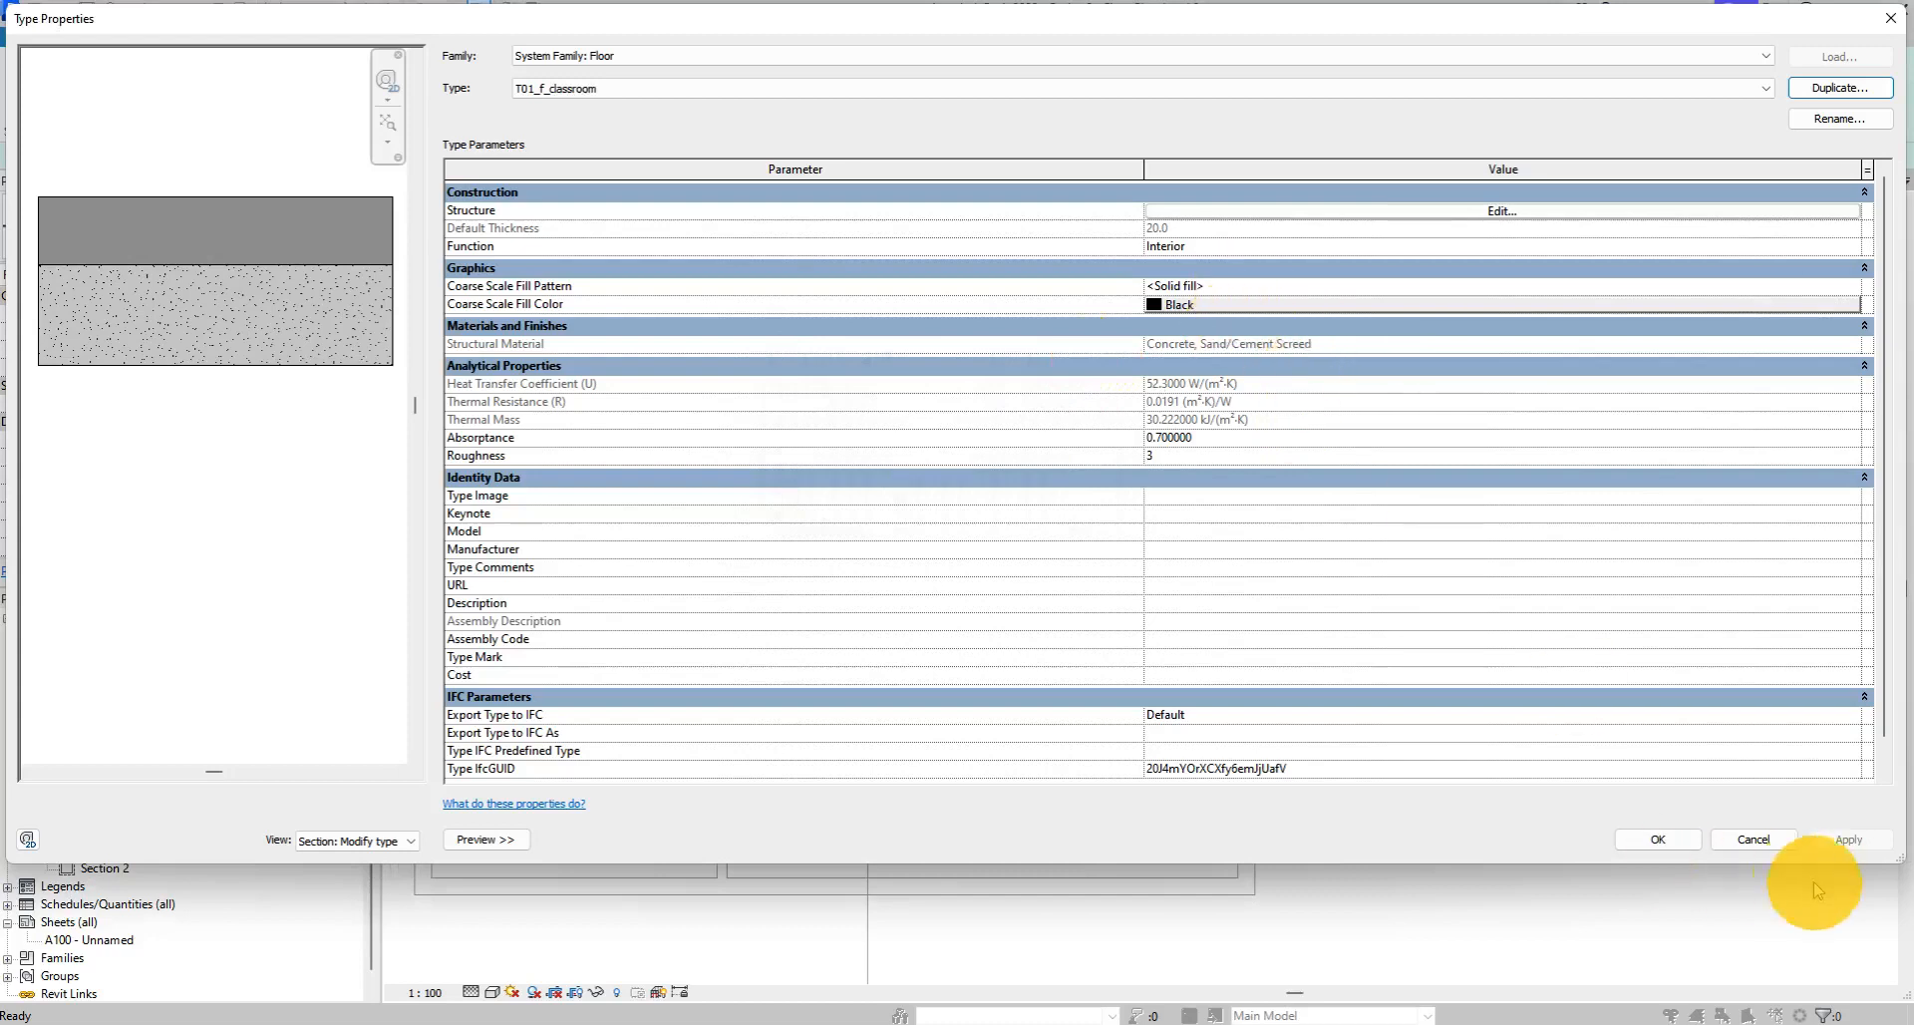
pyautogui.click(1682, 843)
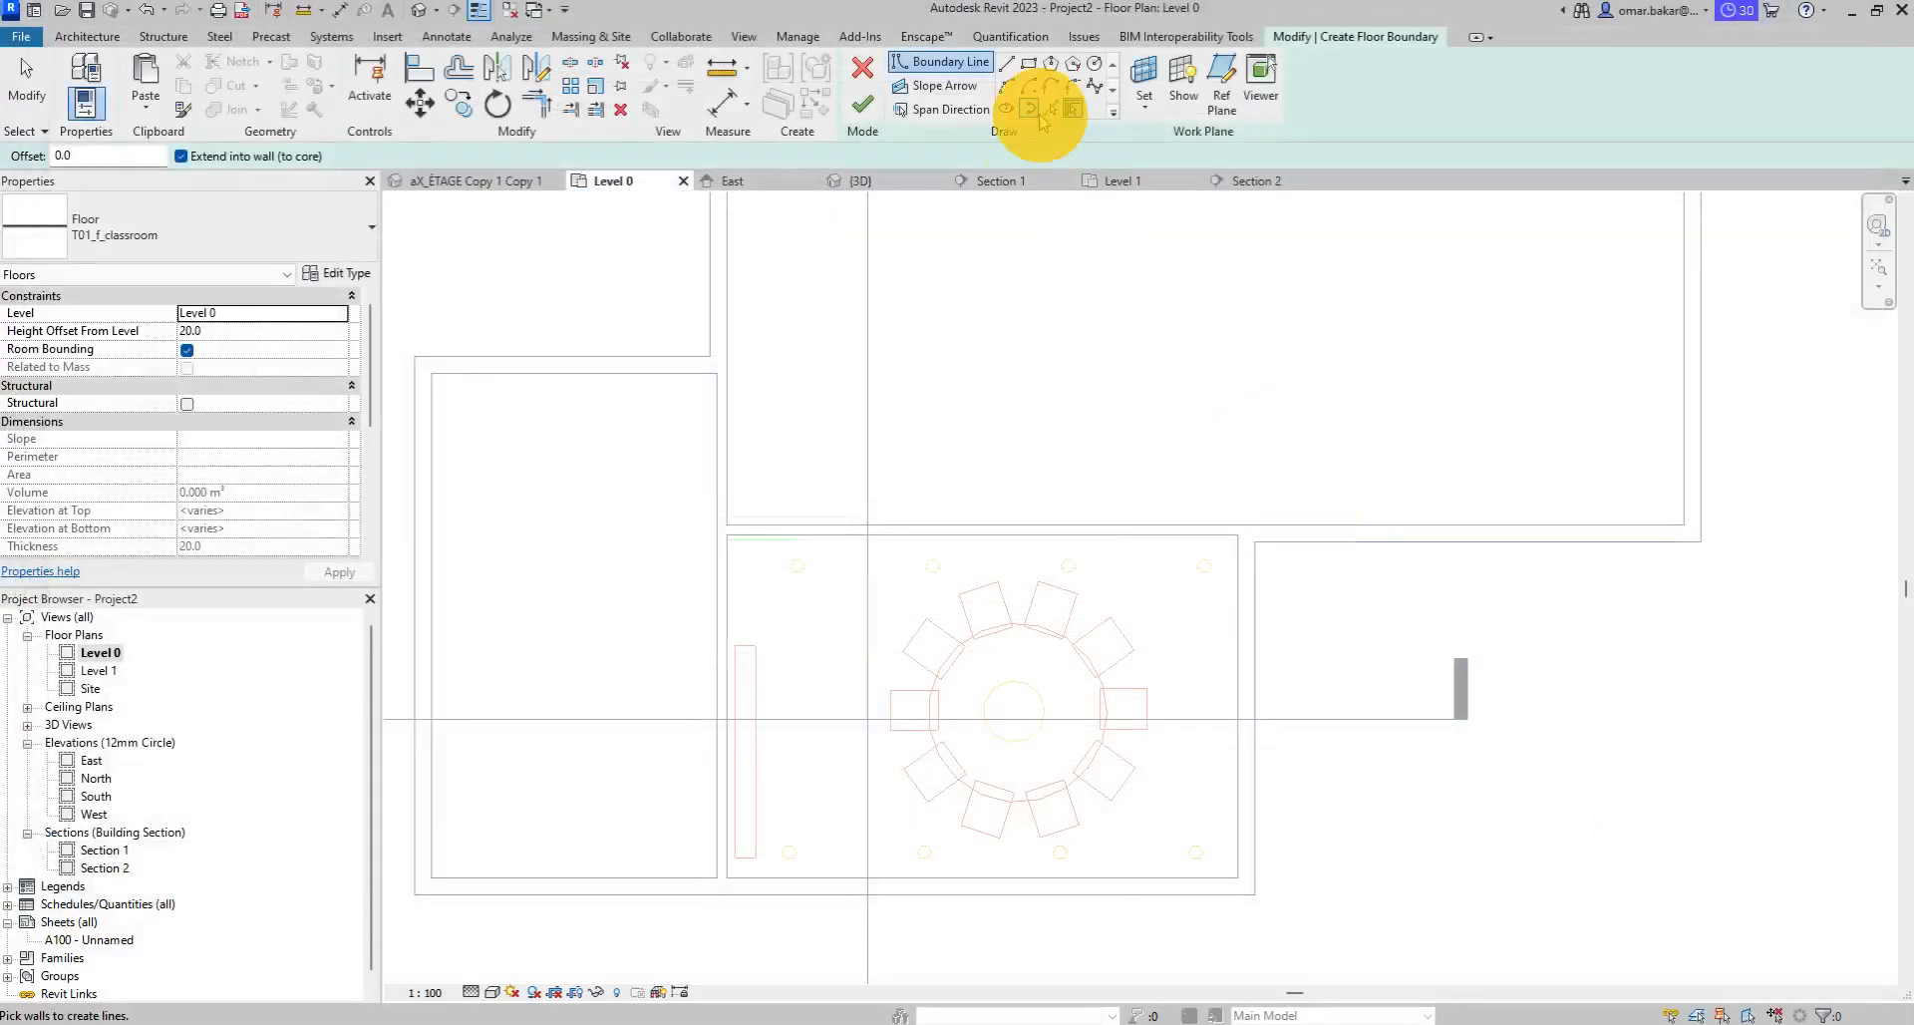
# Sketch a rectangular boundary along the classroom's inner wall faces and finish the T01_f_classroom floor.
pyautogui.click(1029, 63)
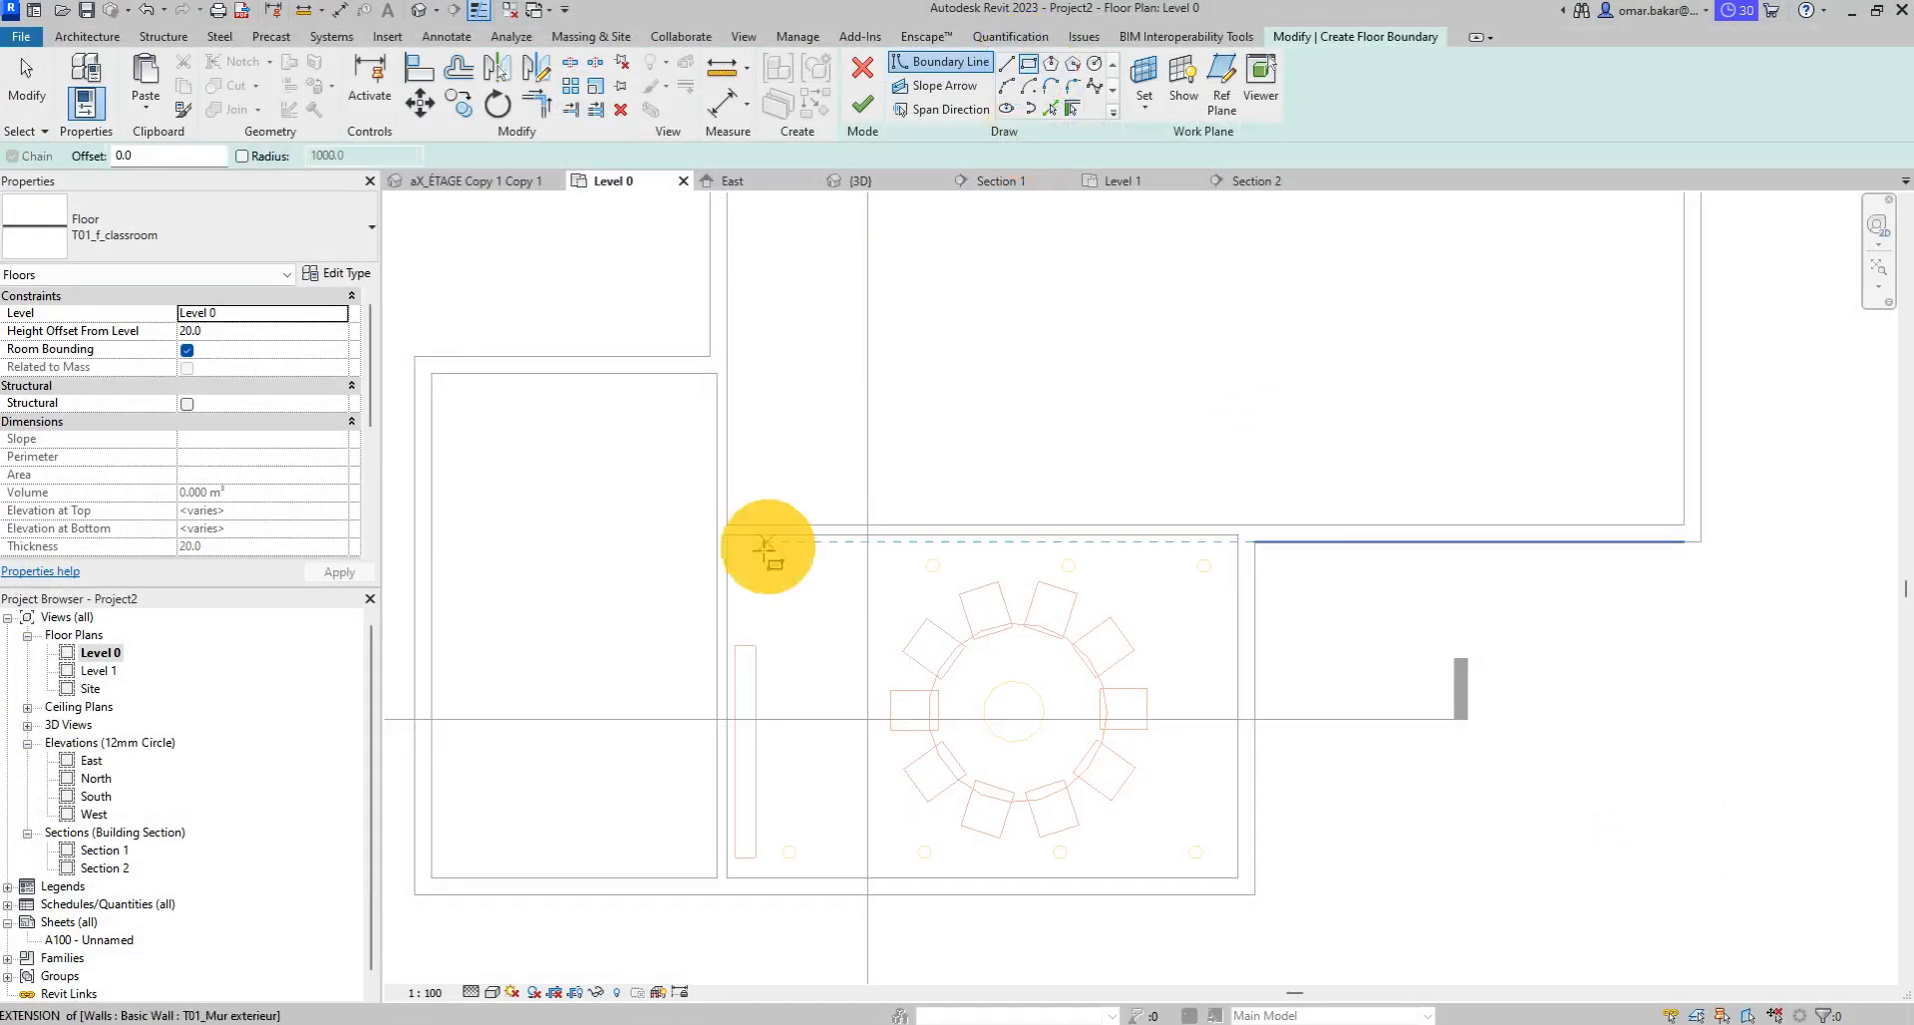
pyautogui.click(728, 540)
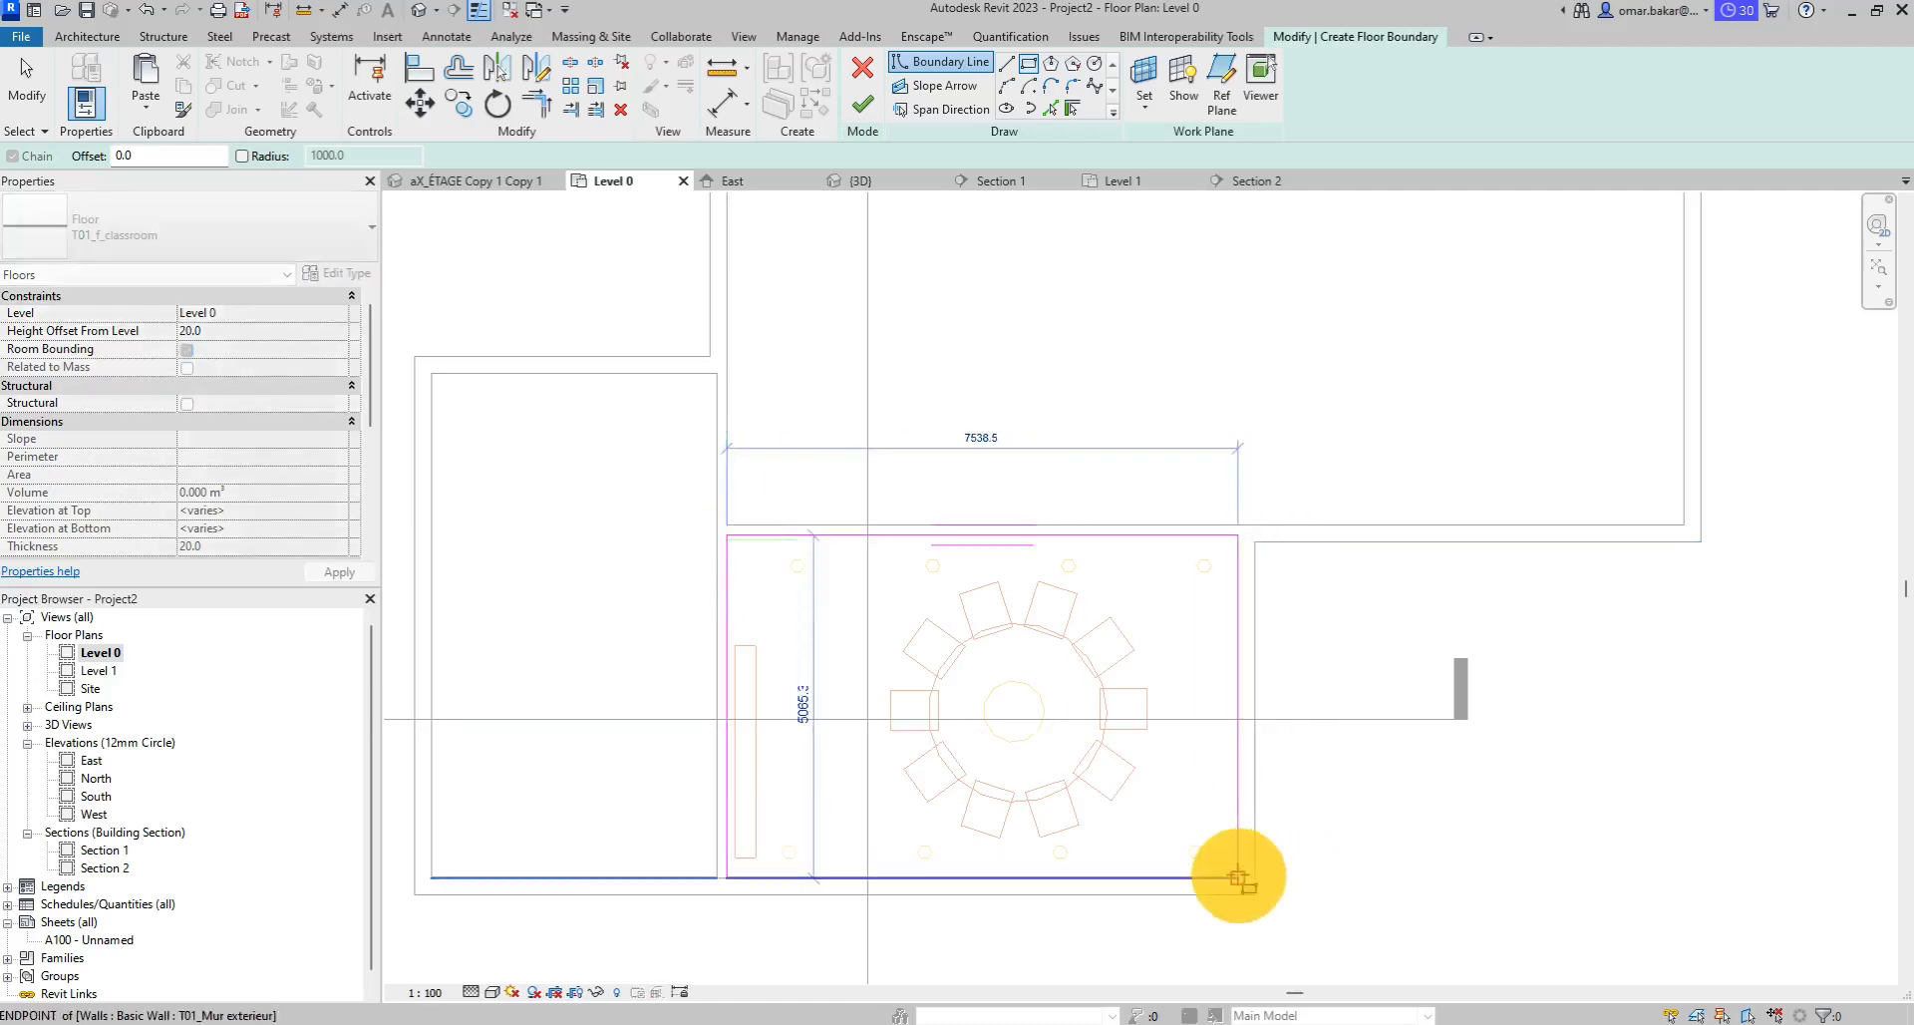
pyautogui.click(1239, 877)
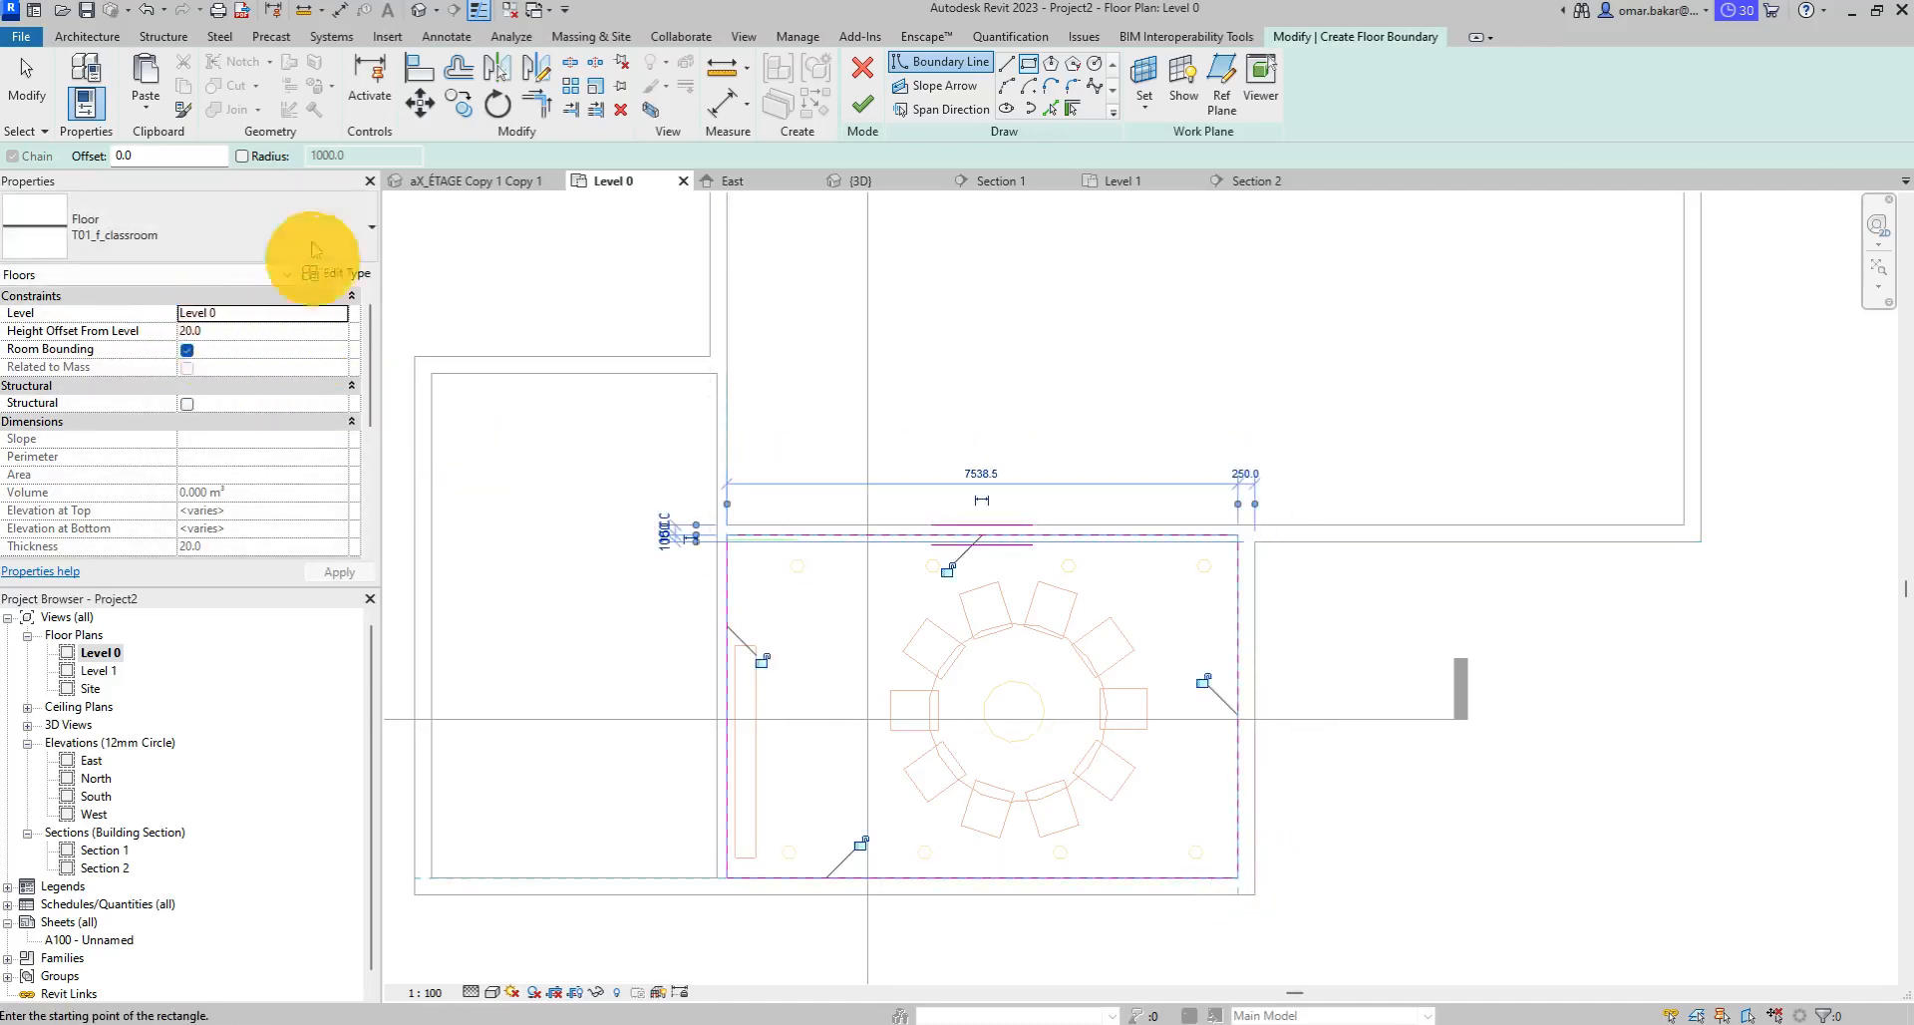
pyautogui.click(862, 104)
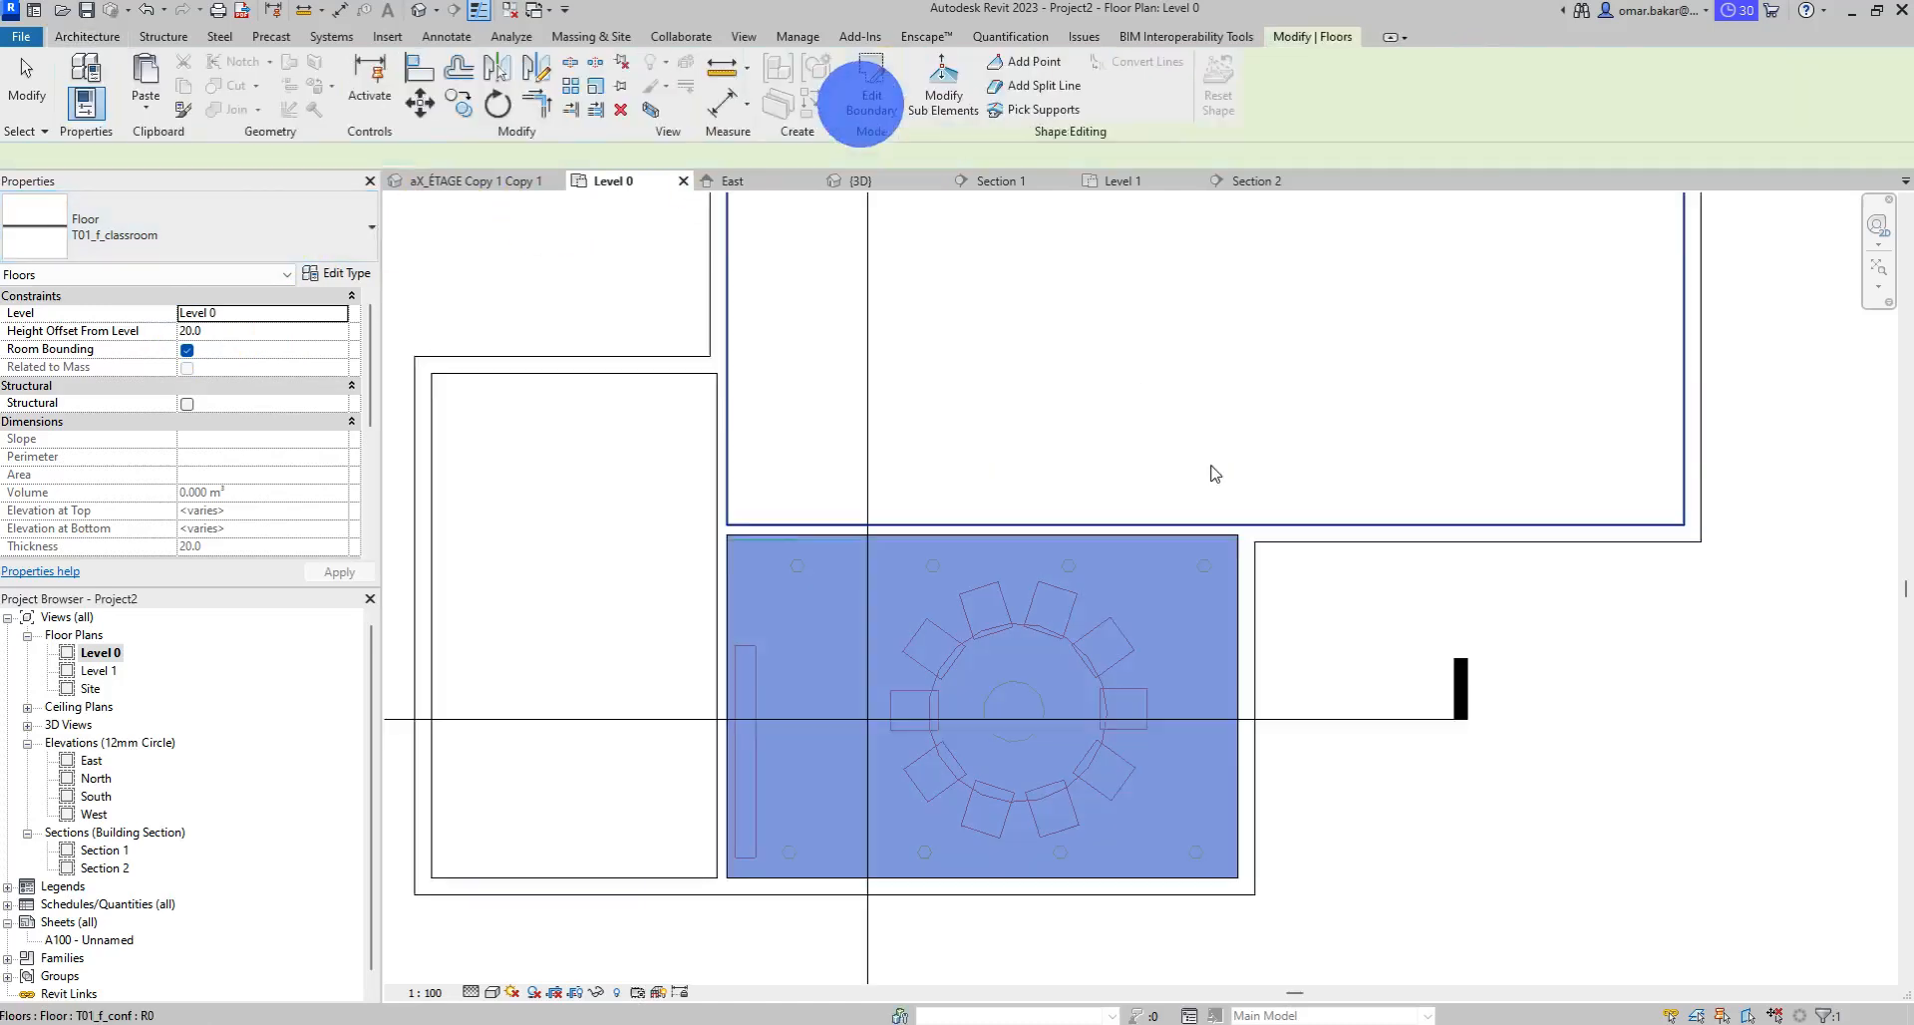
# Display the Level 0 plan in Wireframe style and clear the floor selection.
pyautogui.scroll(-2, 1256, 339)
pyautogui.moveTo(1272, 356); pyautogui.dragTo(1230, 547, button='middle')
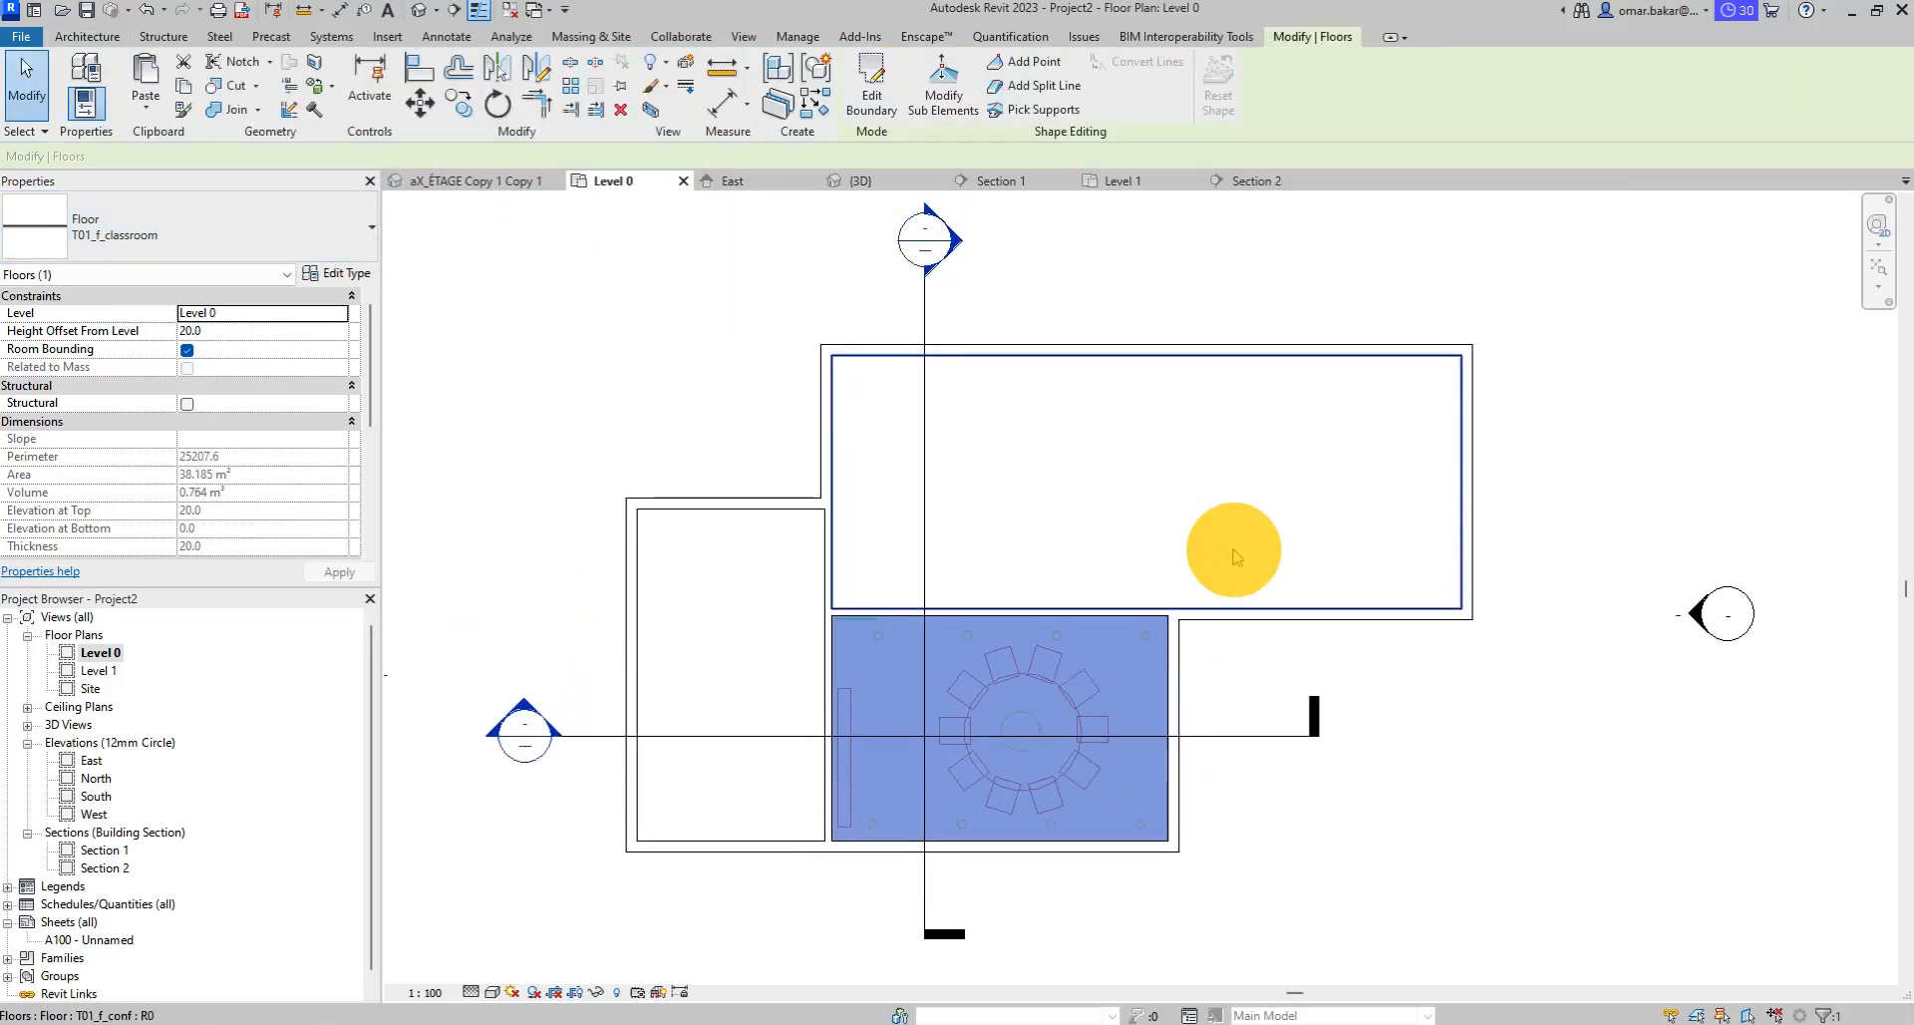
pyautogui.click(492, 992)
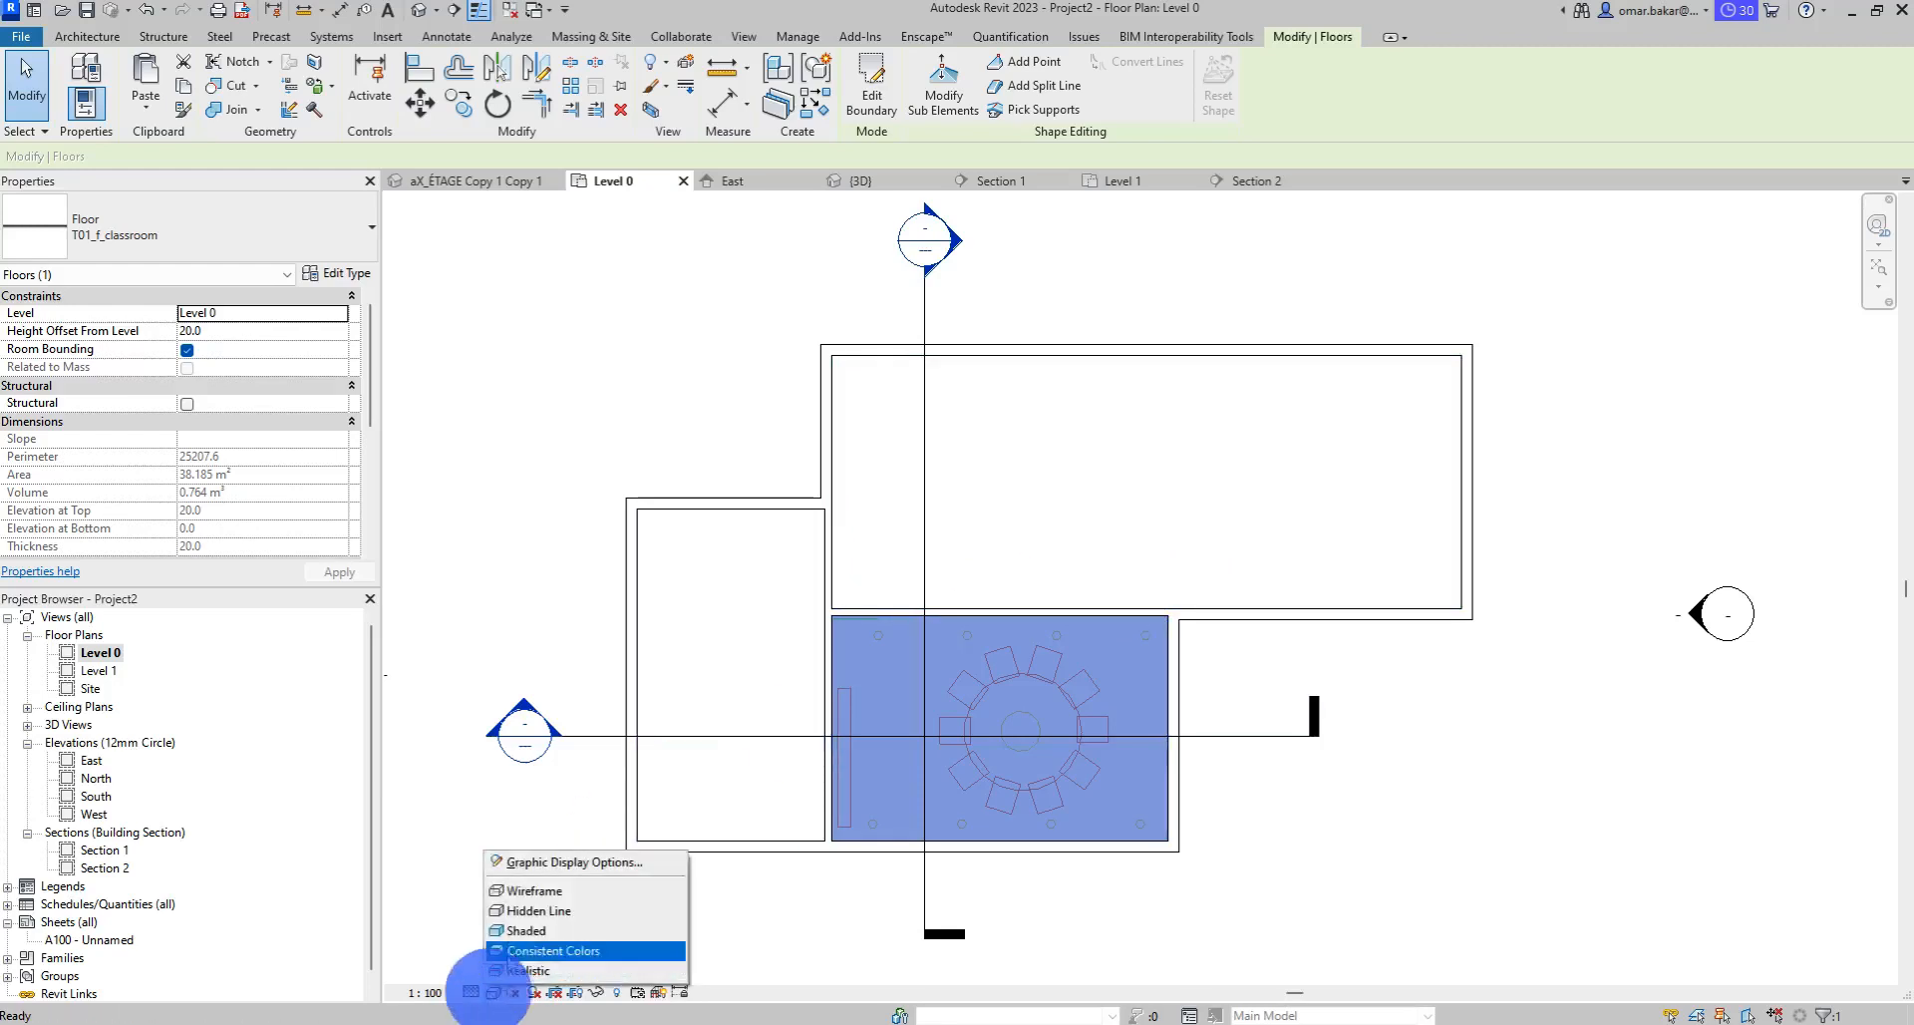
pyautogui.click(517, 893)
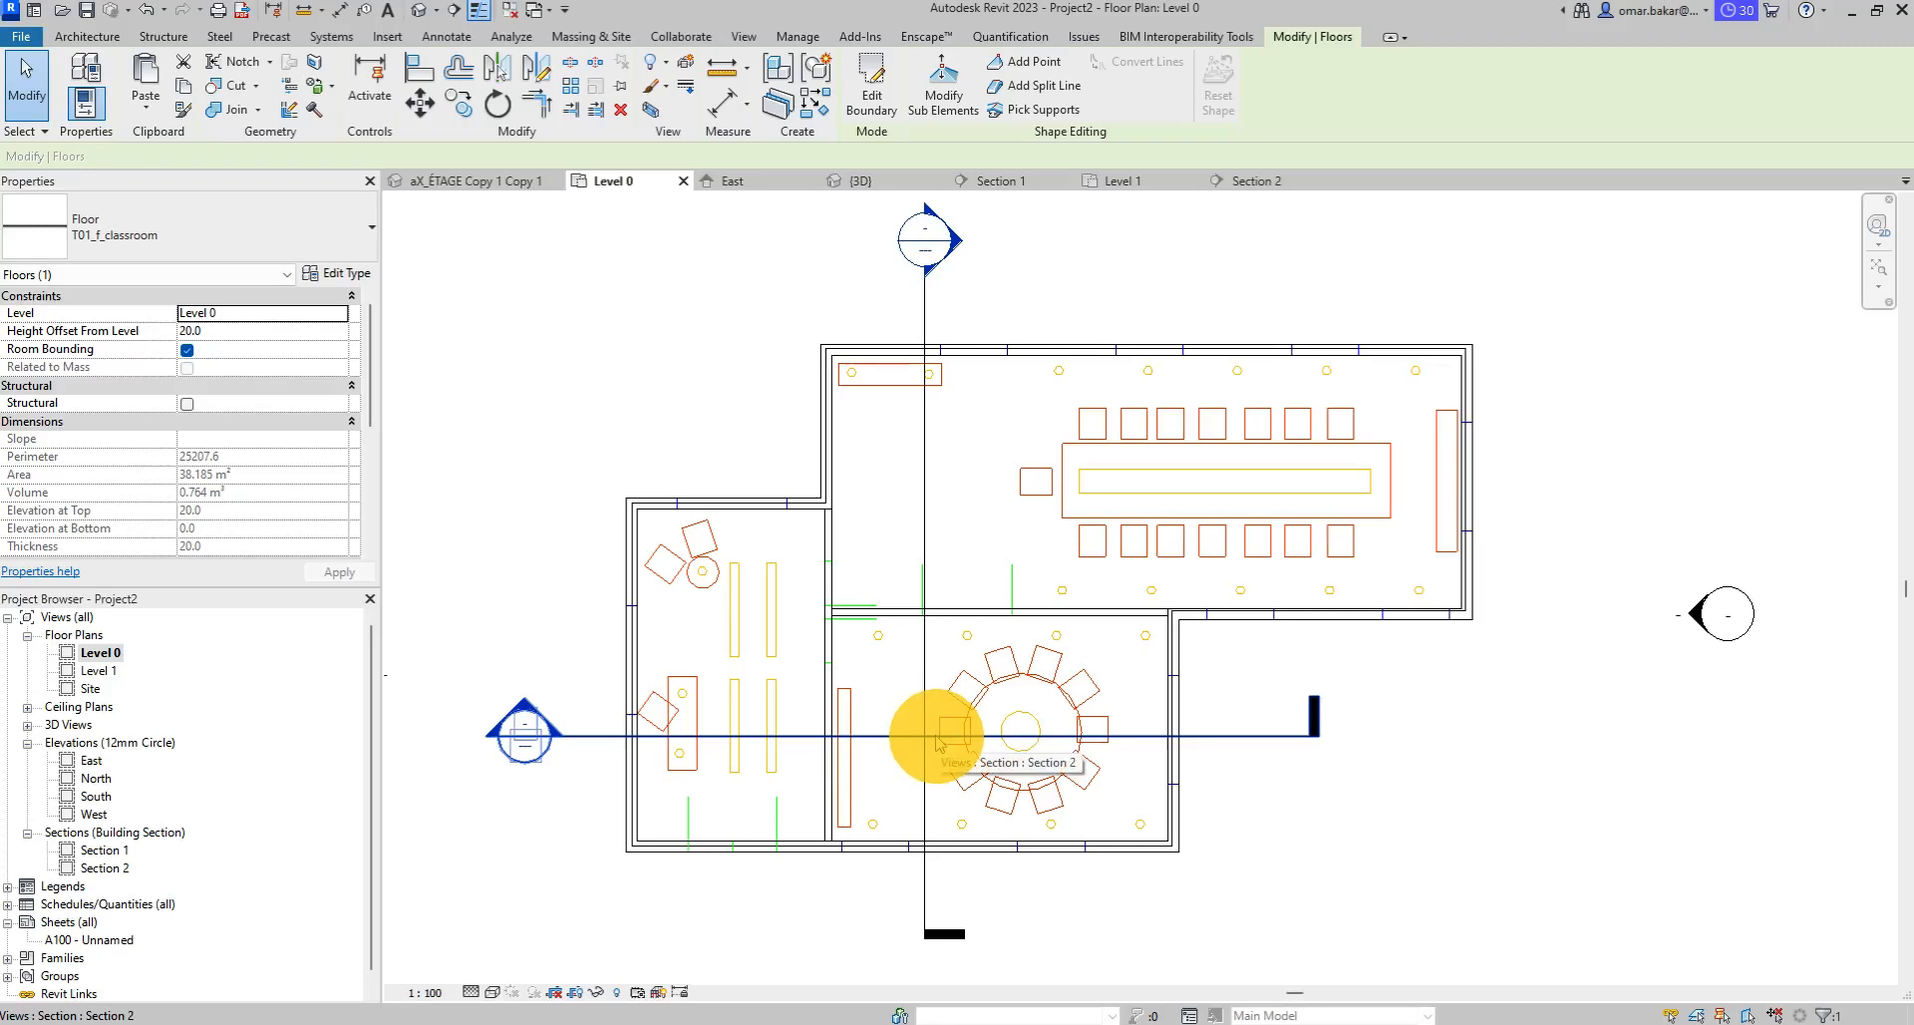
pyautogui.click(30, 91)
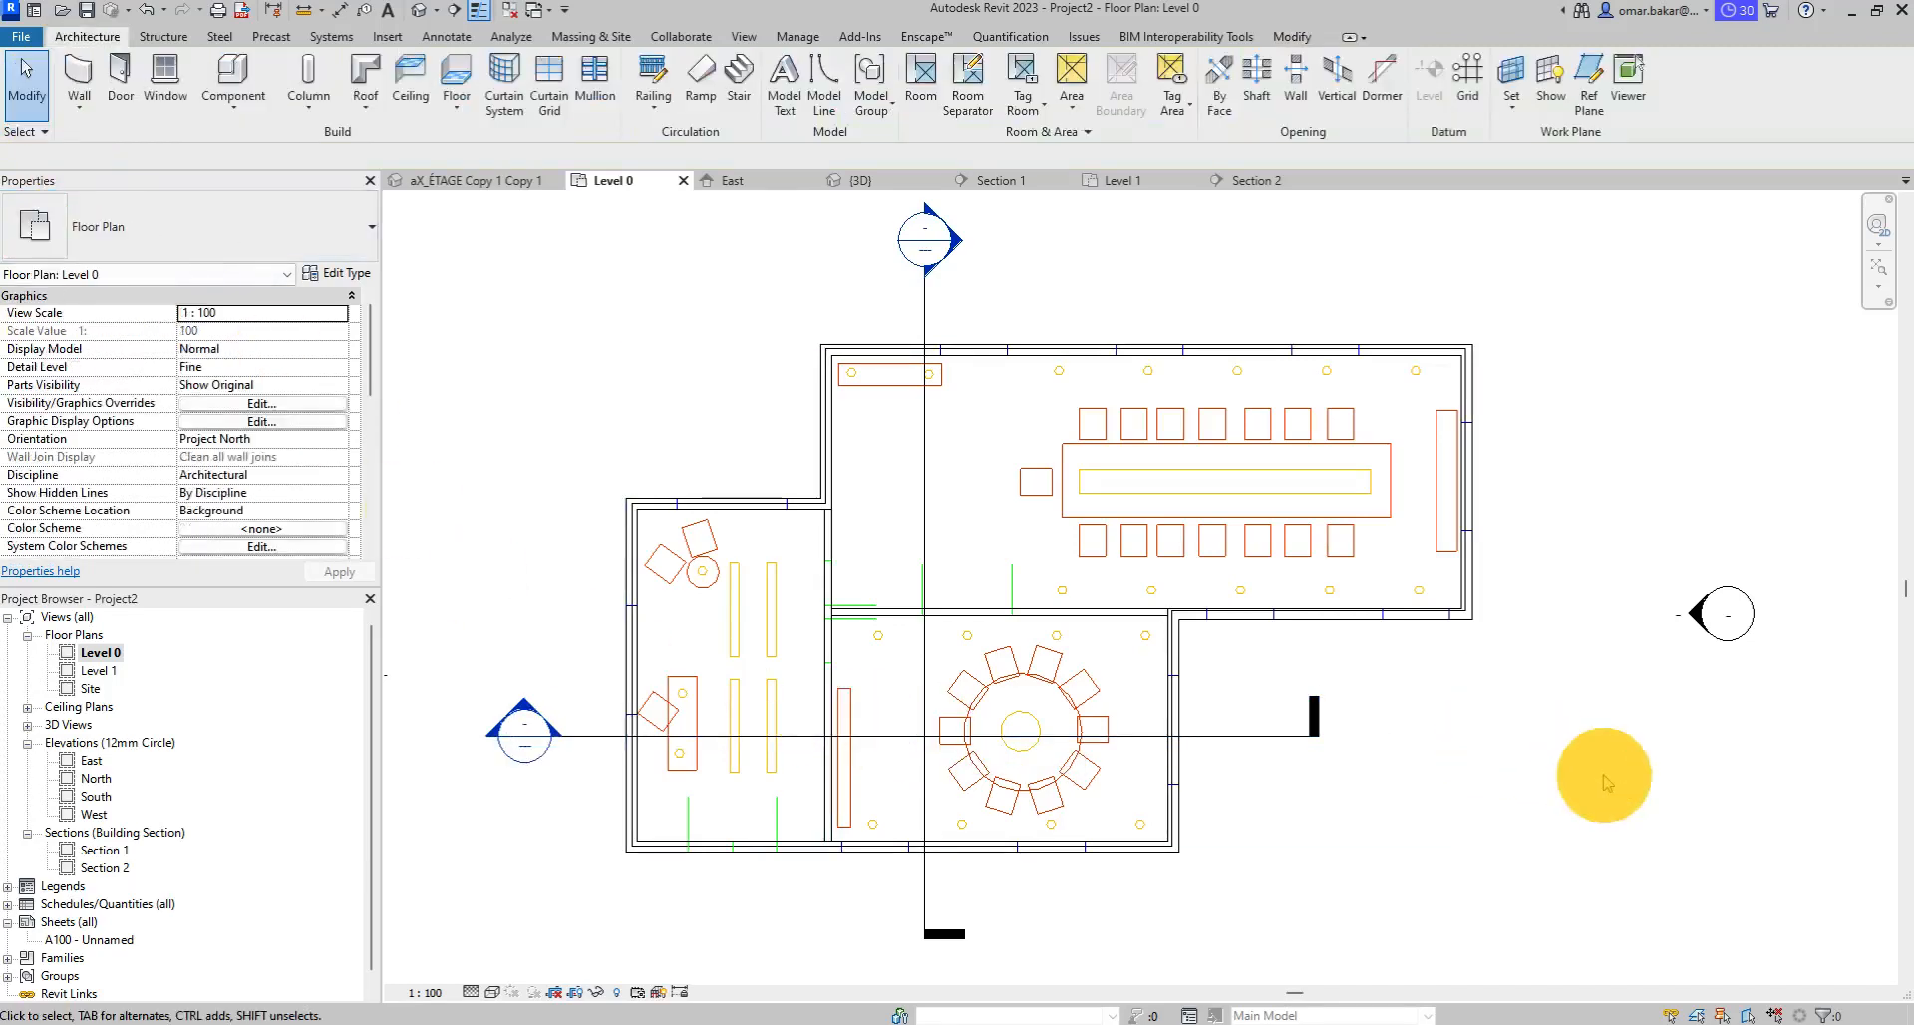
pyautogui.click(1603, 775)
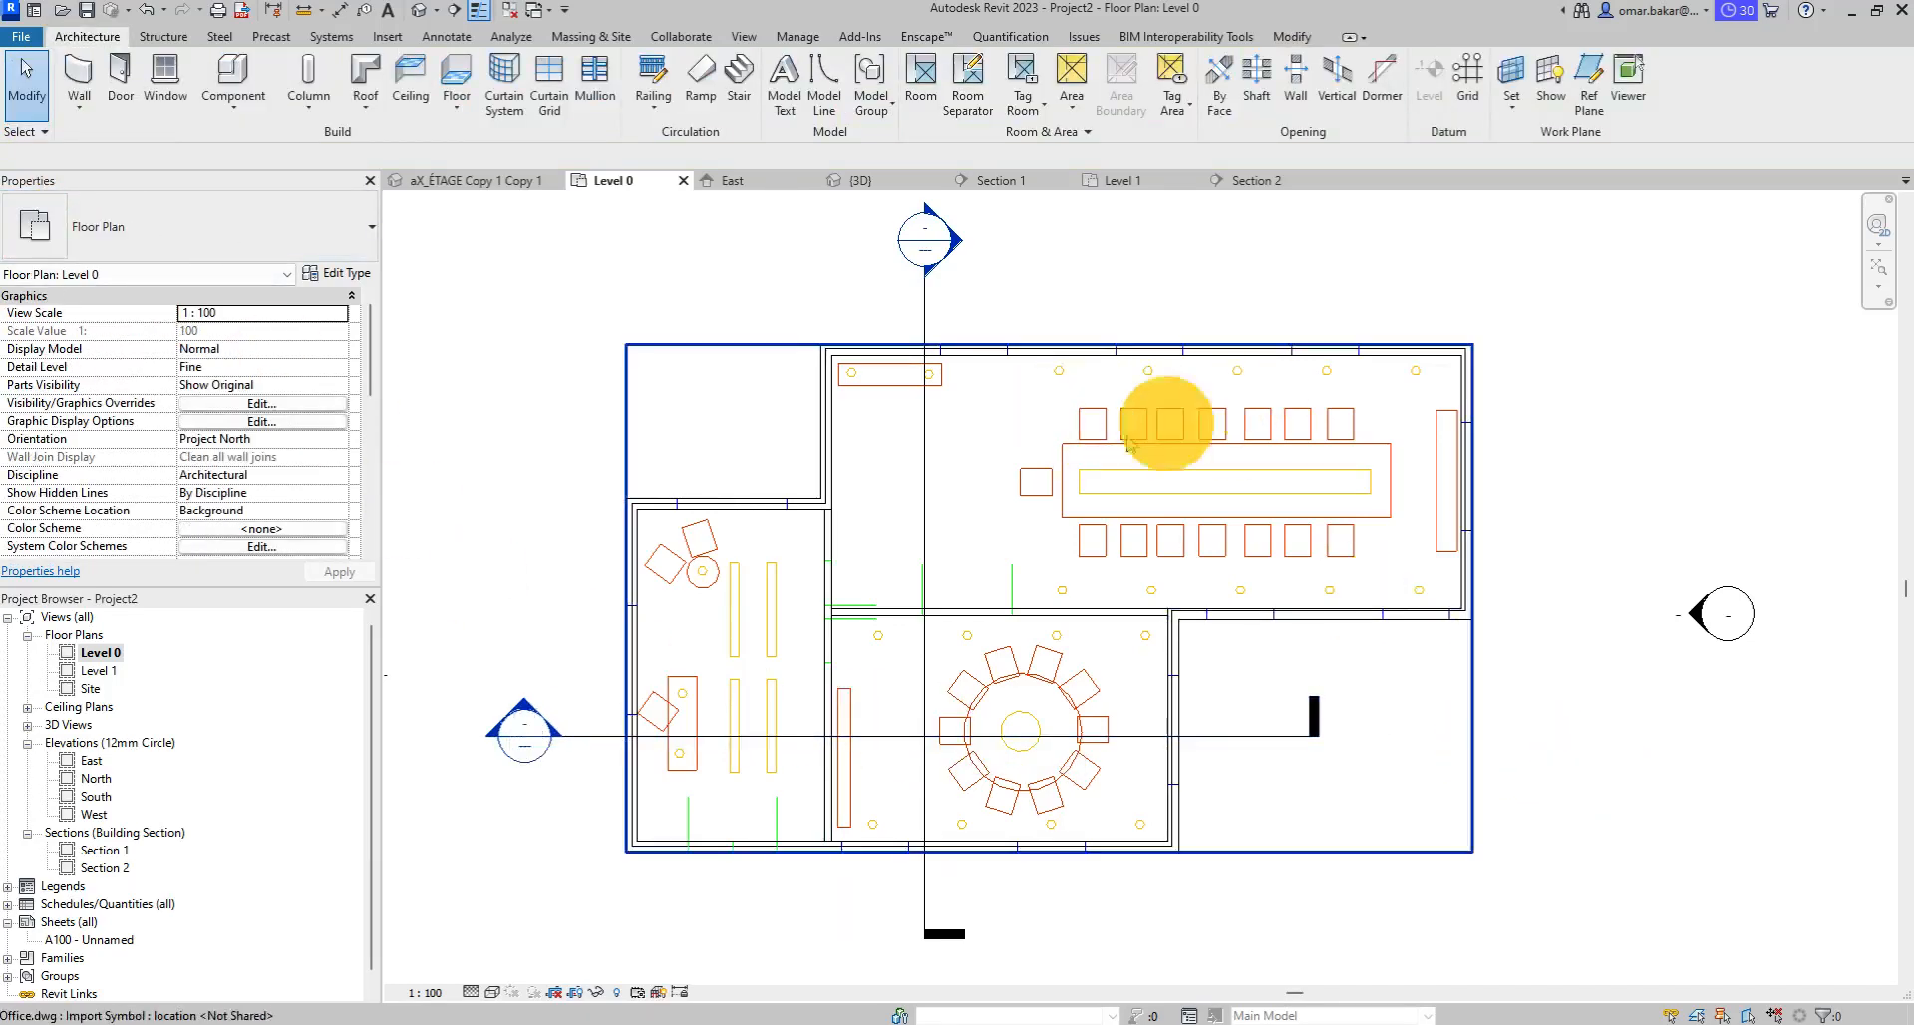
# Start a sketched ceiling on Level 0 using the Compound Ceiling Plain type.
pyautogui.scroll(2, 1200, 426)
pyautogui.moveTo(1209, 414); pyautogui.dragTo(1102, 403, button='middle')
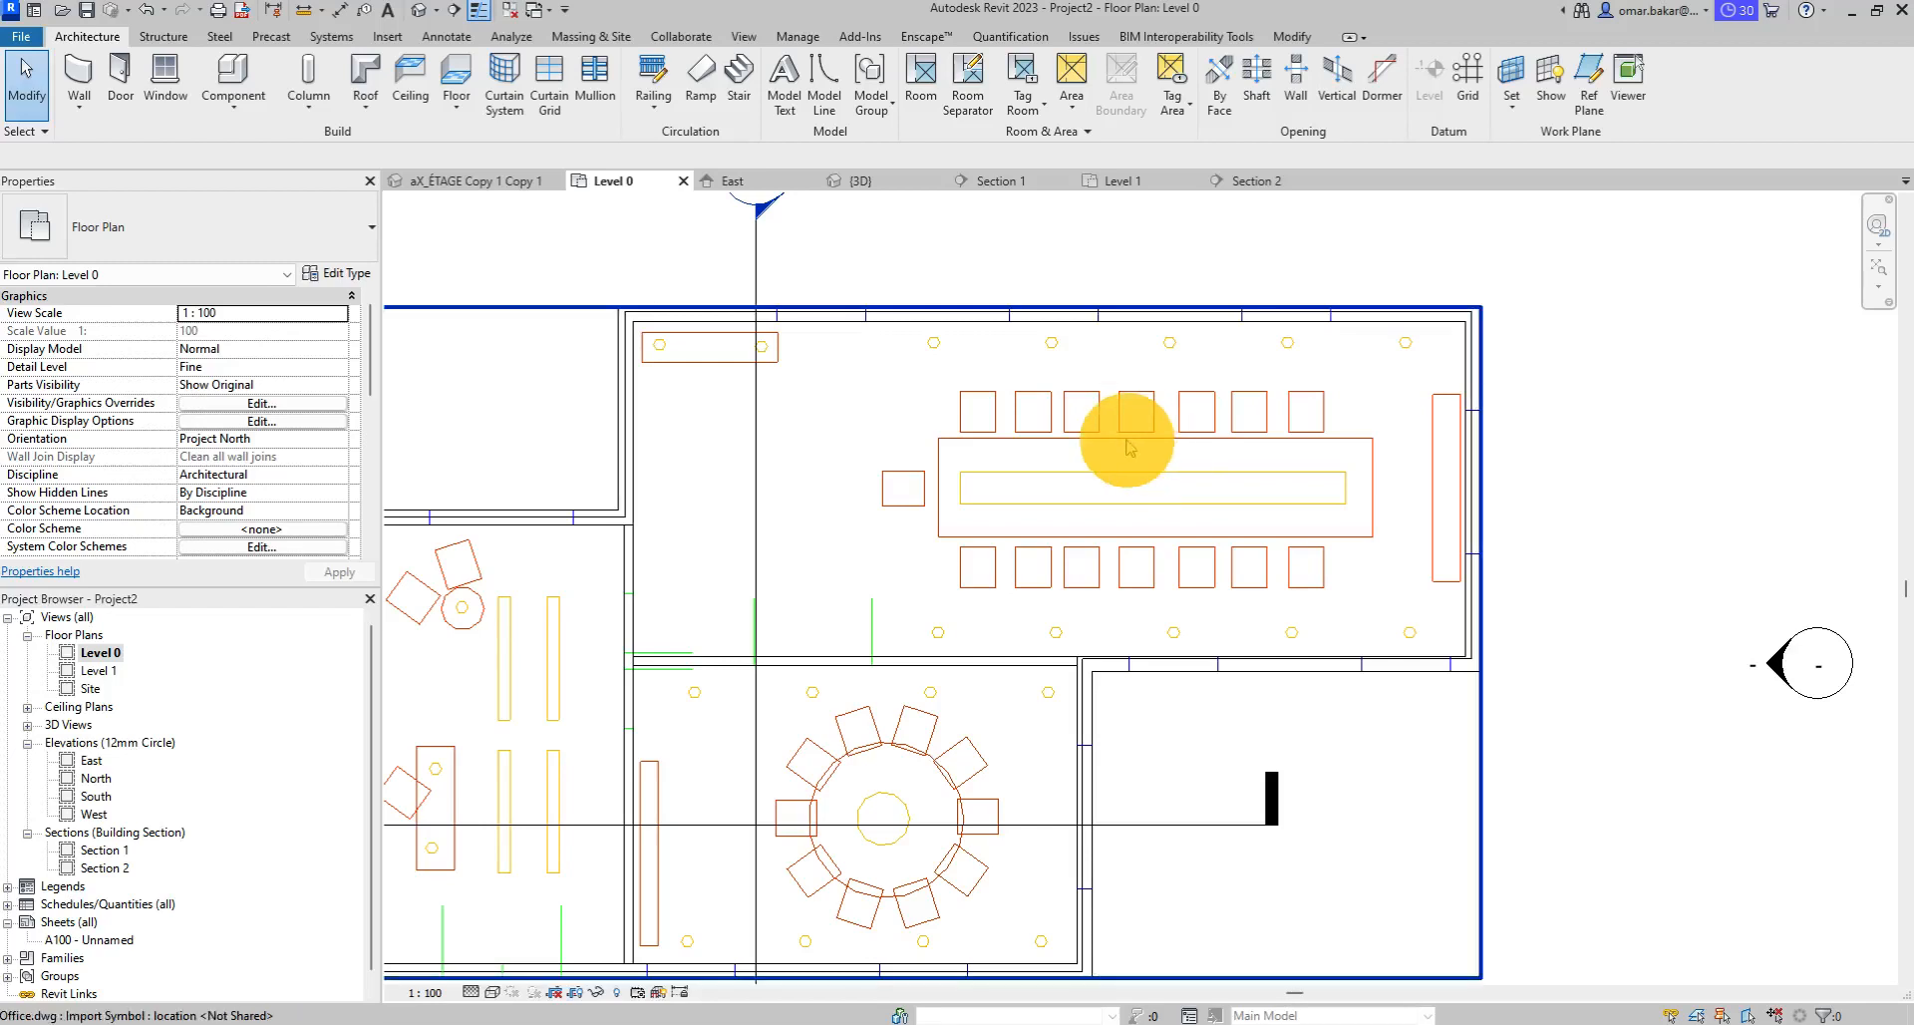
pyautogui.click(409, 80)
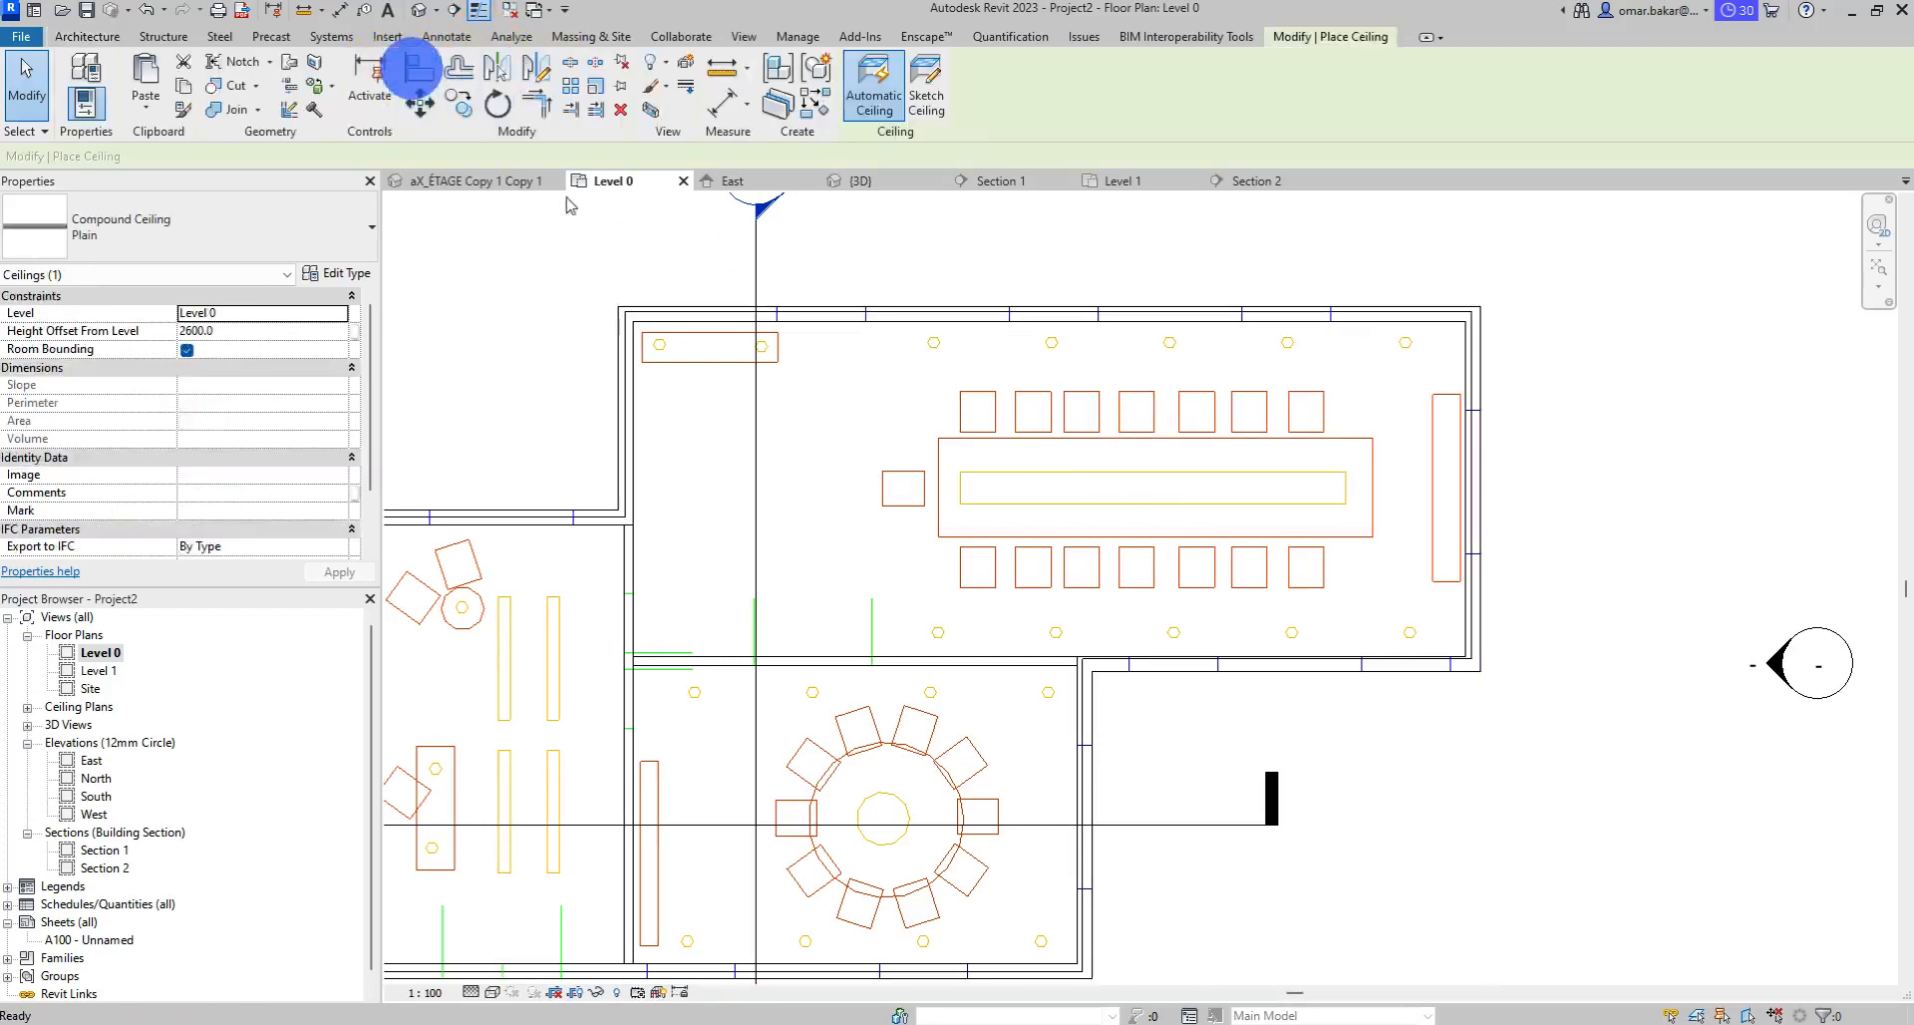
pyautogui.click(926, 88)
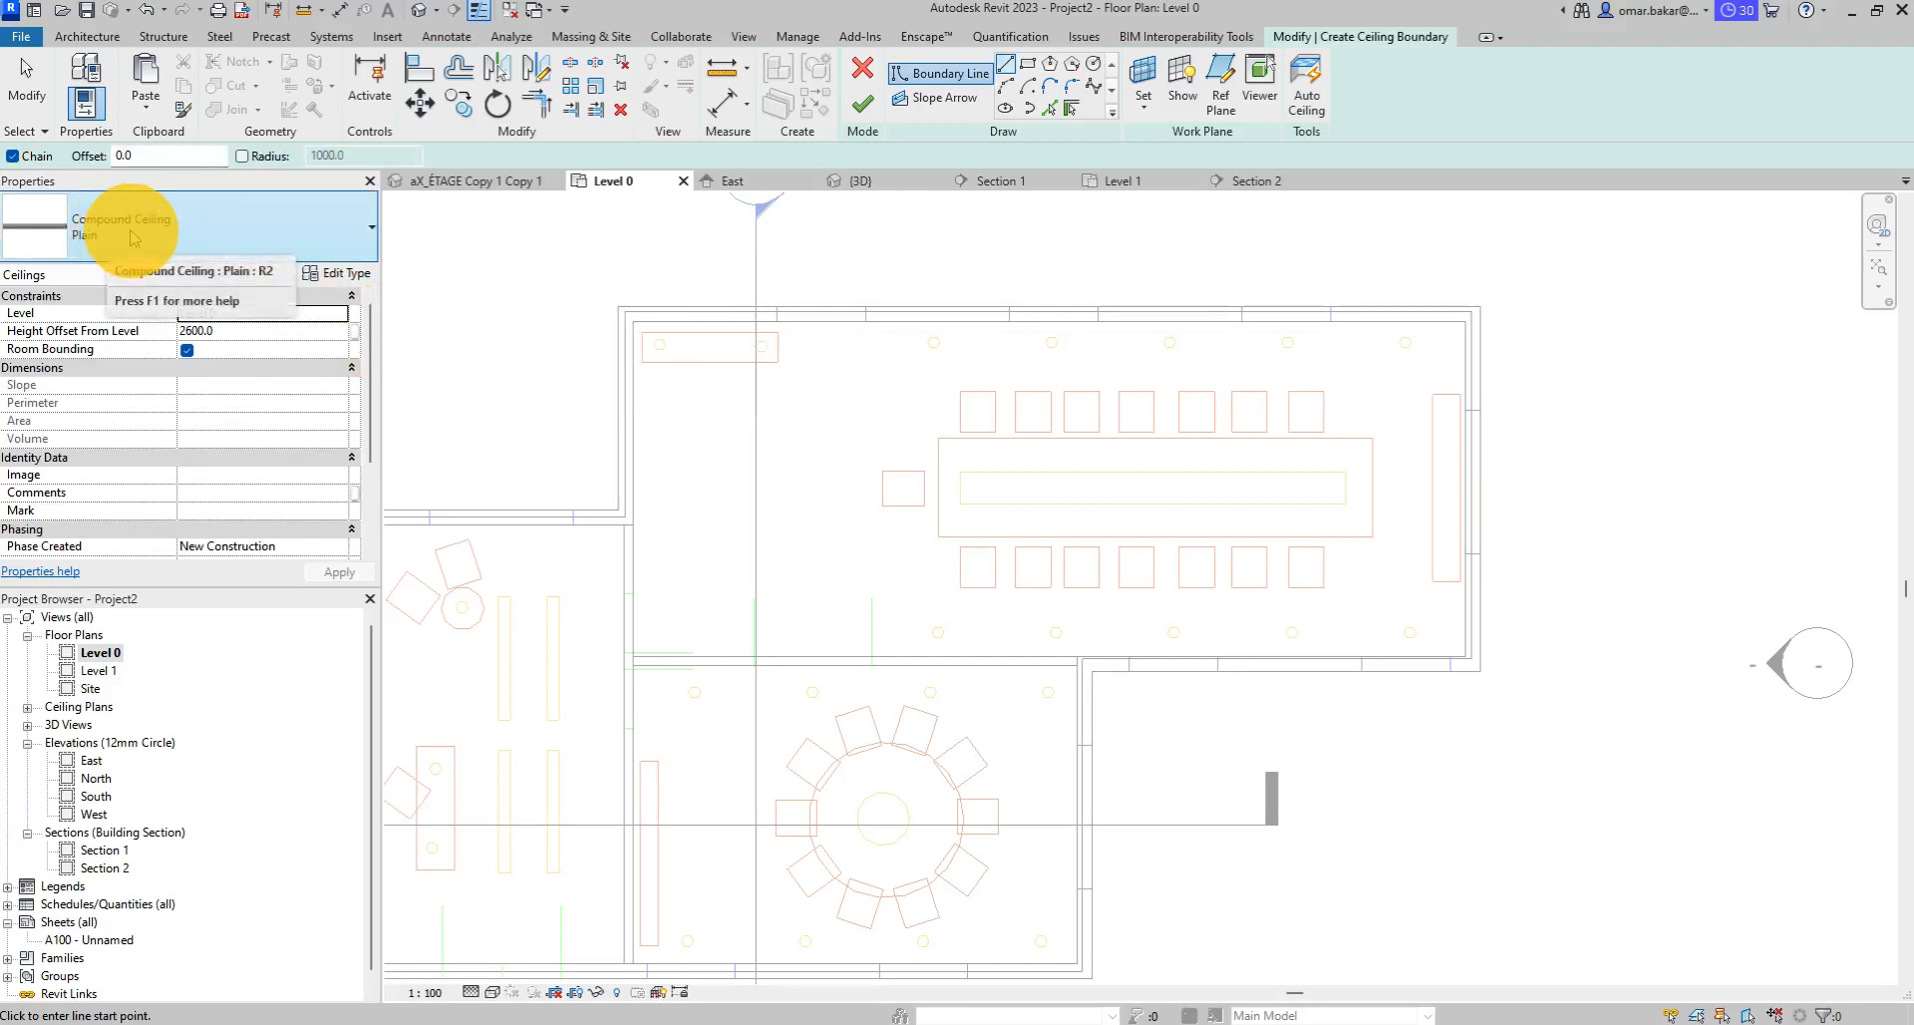
pyautogui.click(334, 239)
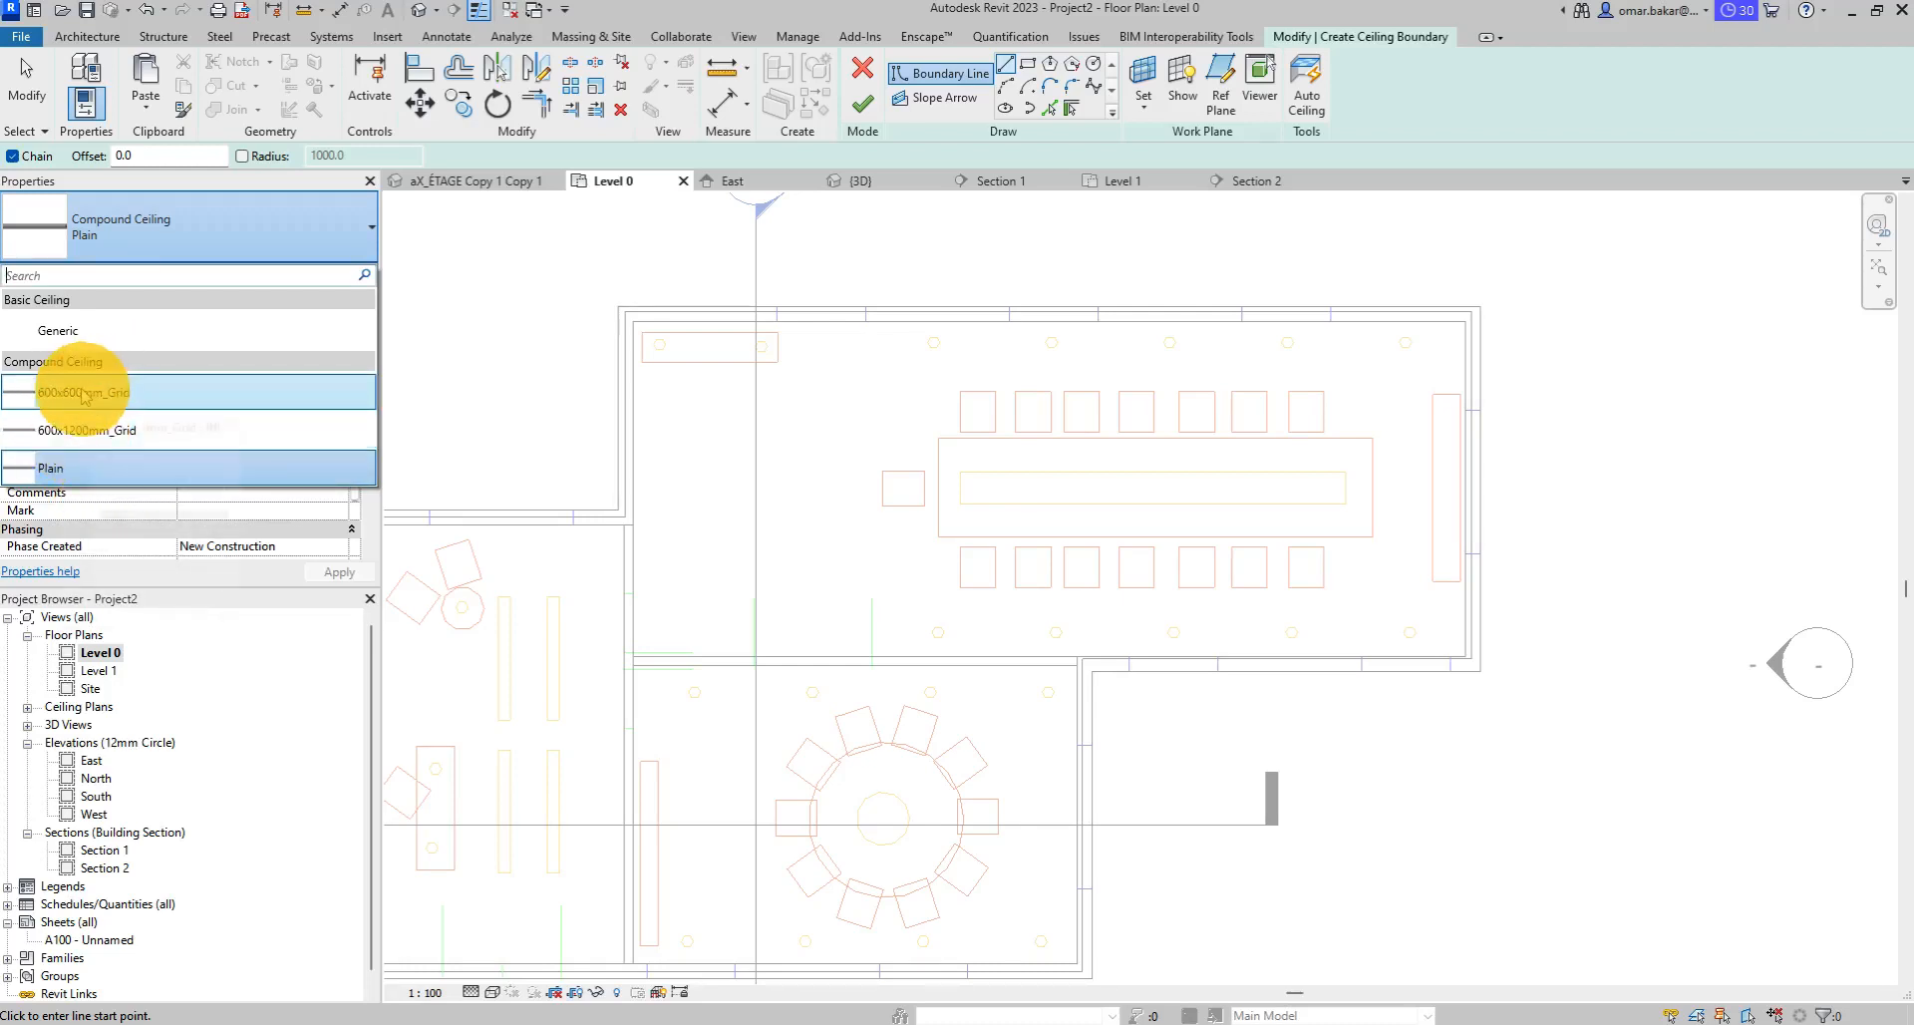
pyautogui.click(28, 472)
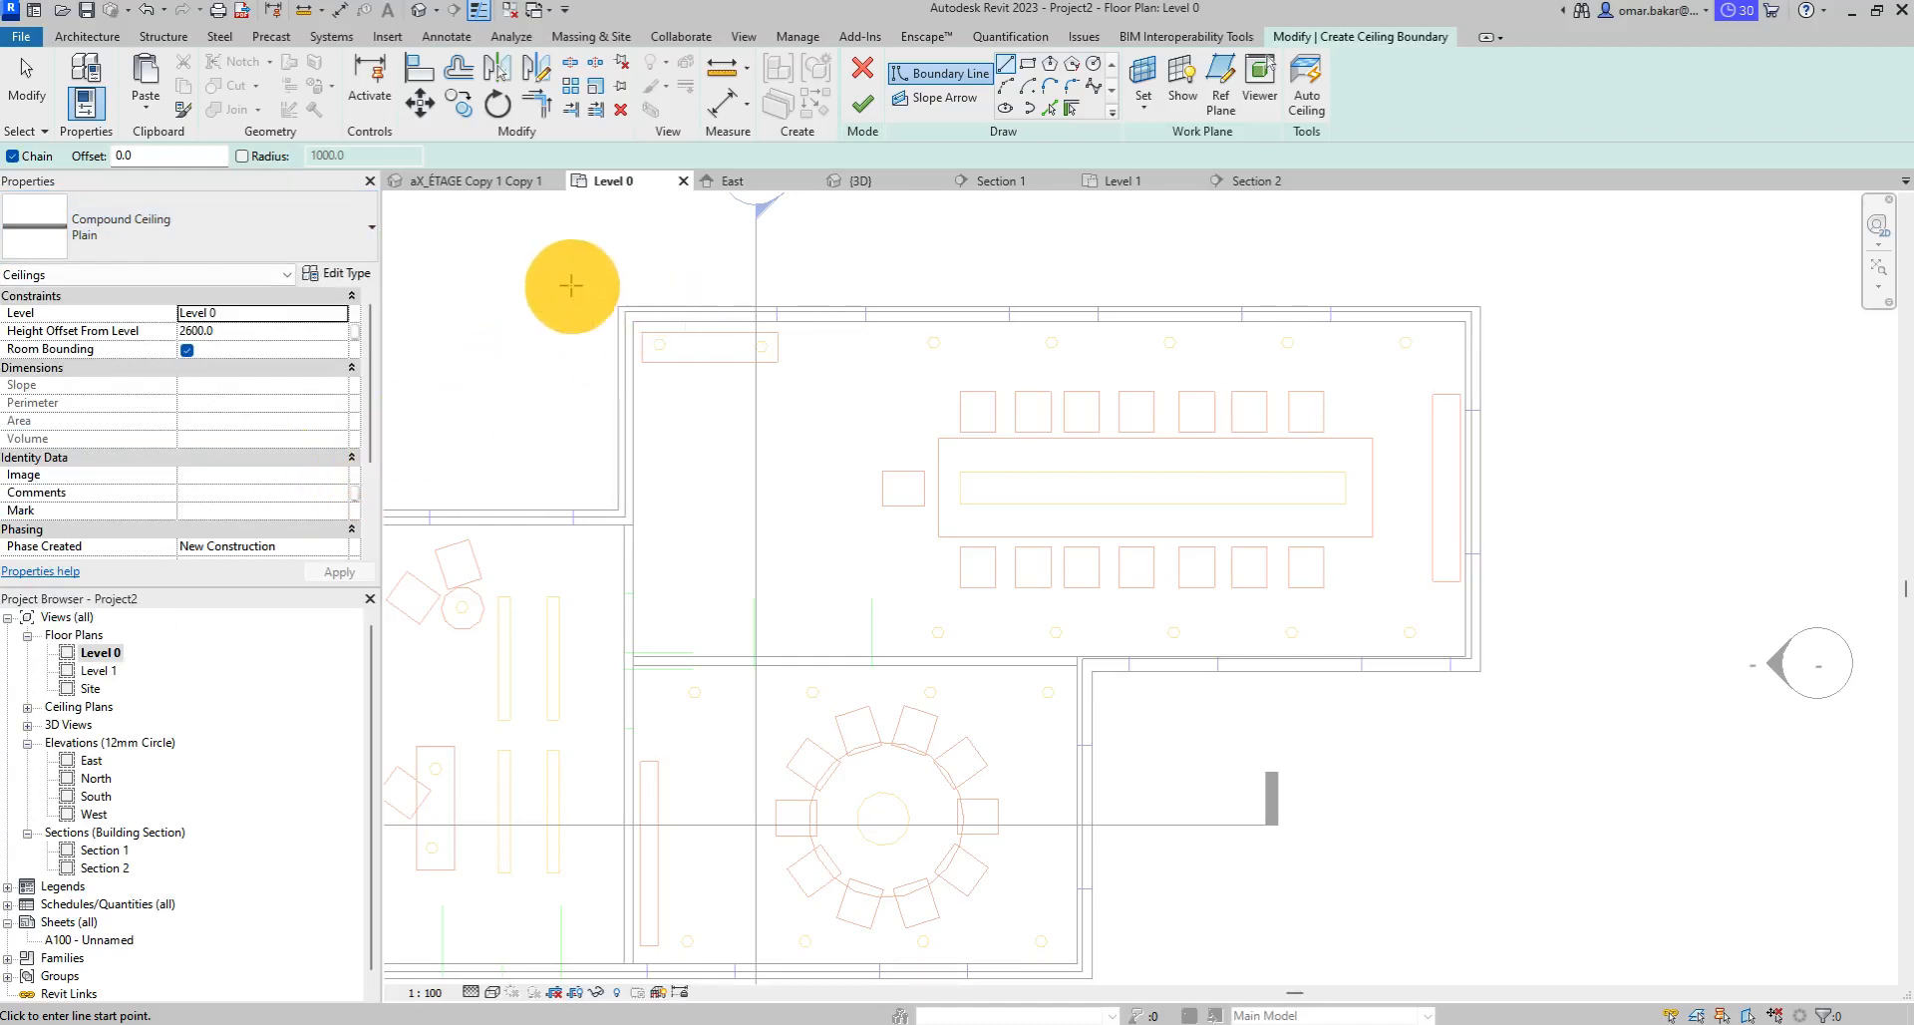
# Open the material choice for the Metal Stud Layer in the Plain ceiling's structure and search for timber.
pyautogui.click(332, 285)
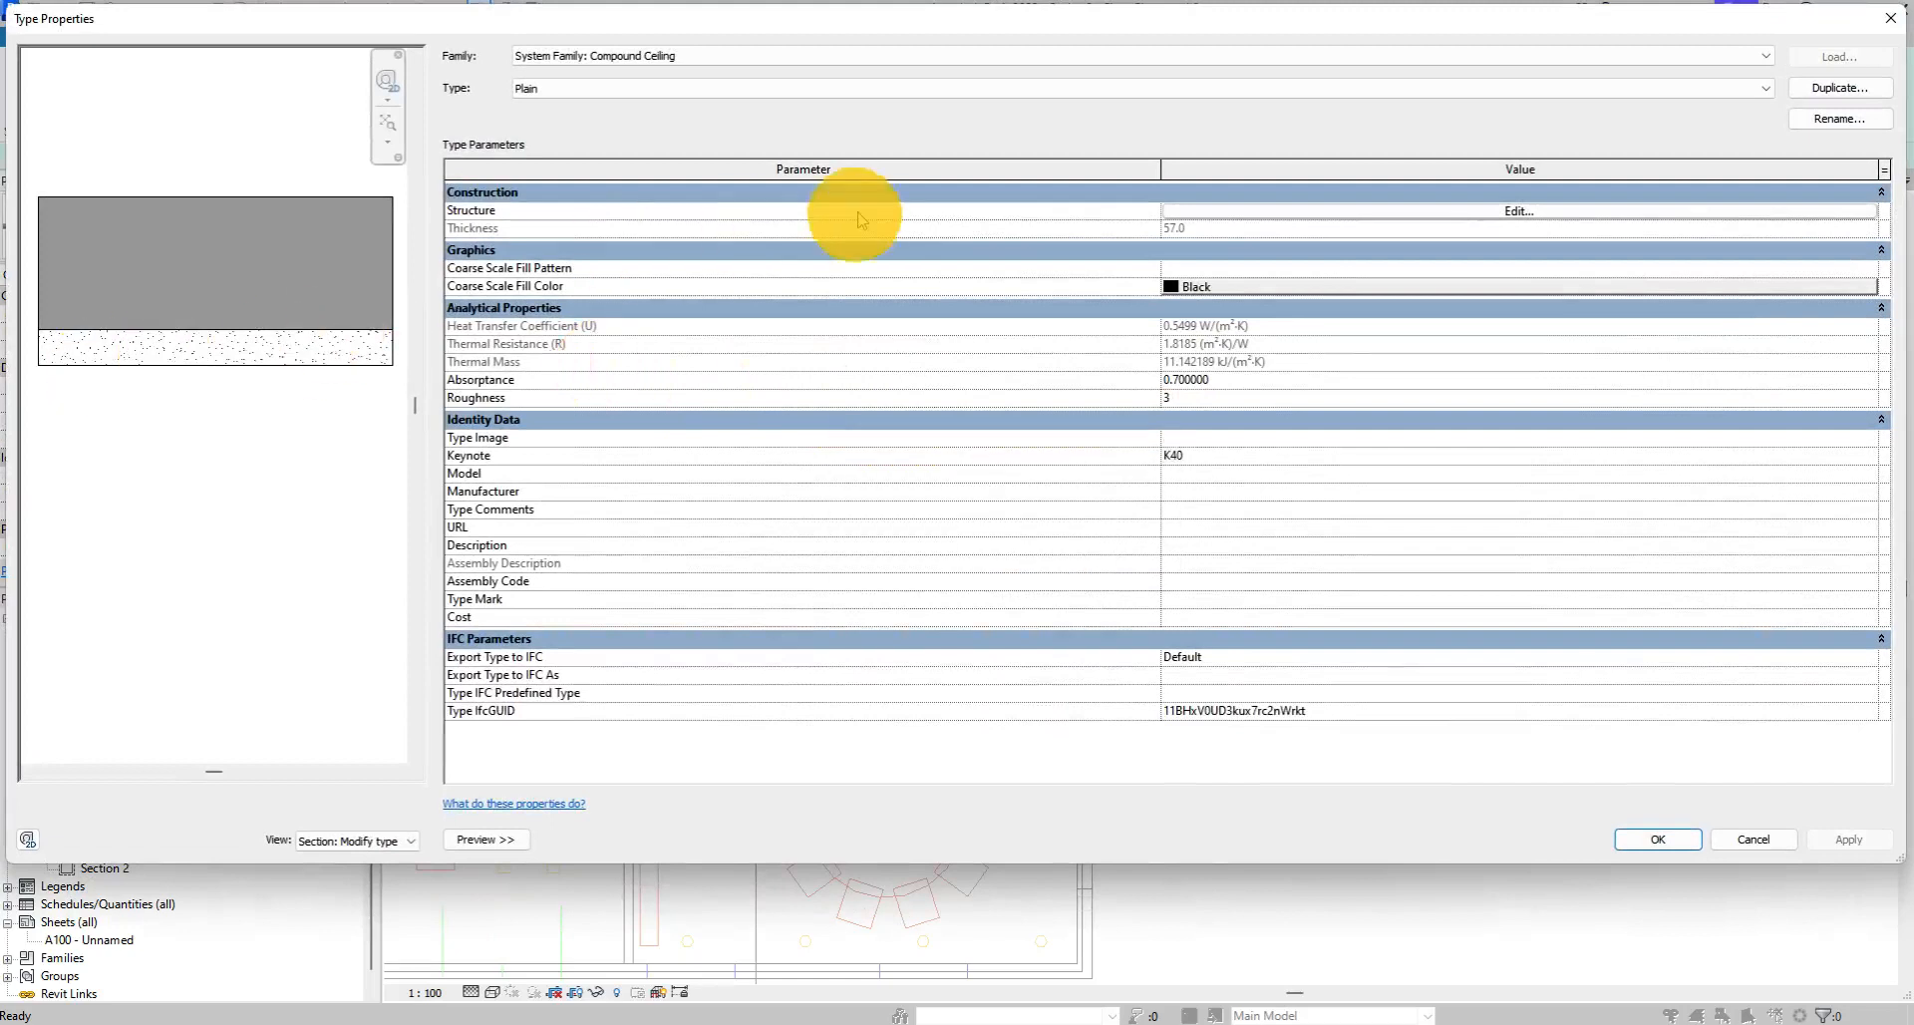
pyautogui.click(1343, 212)
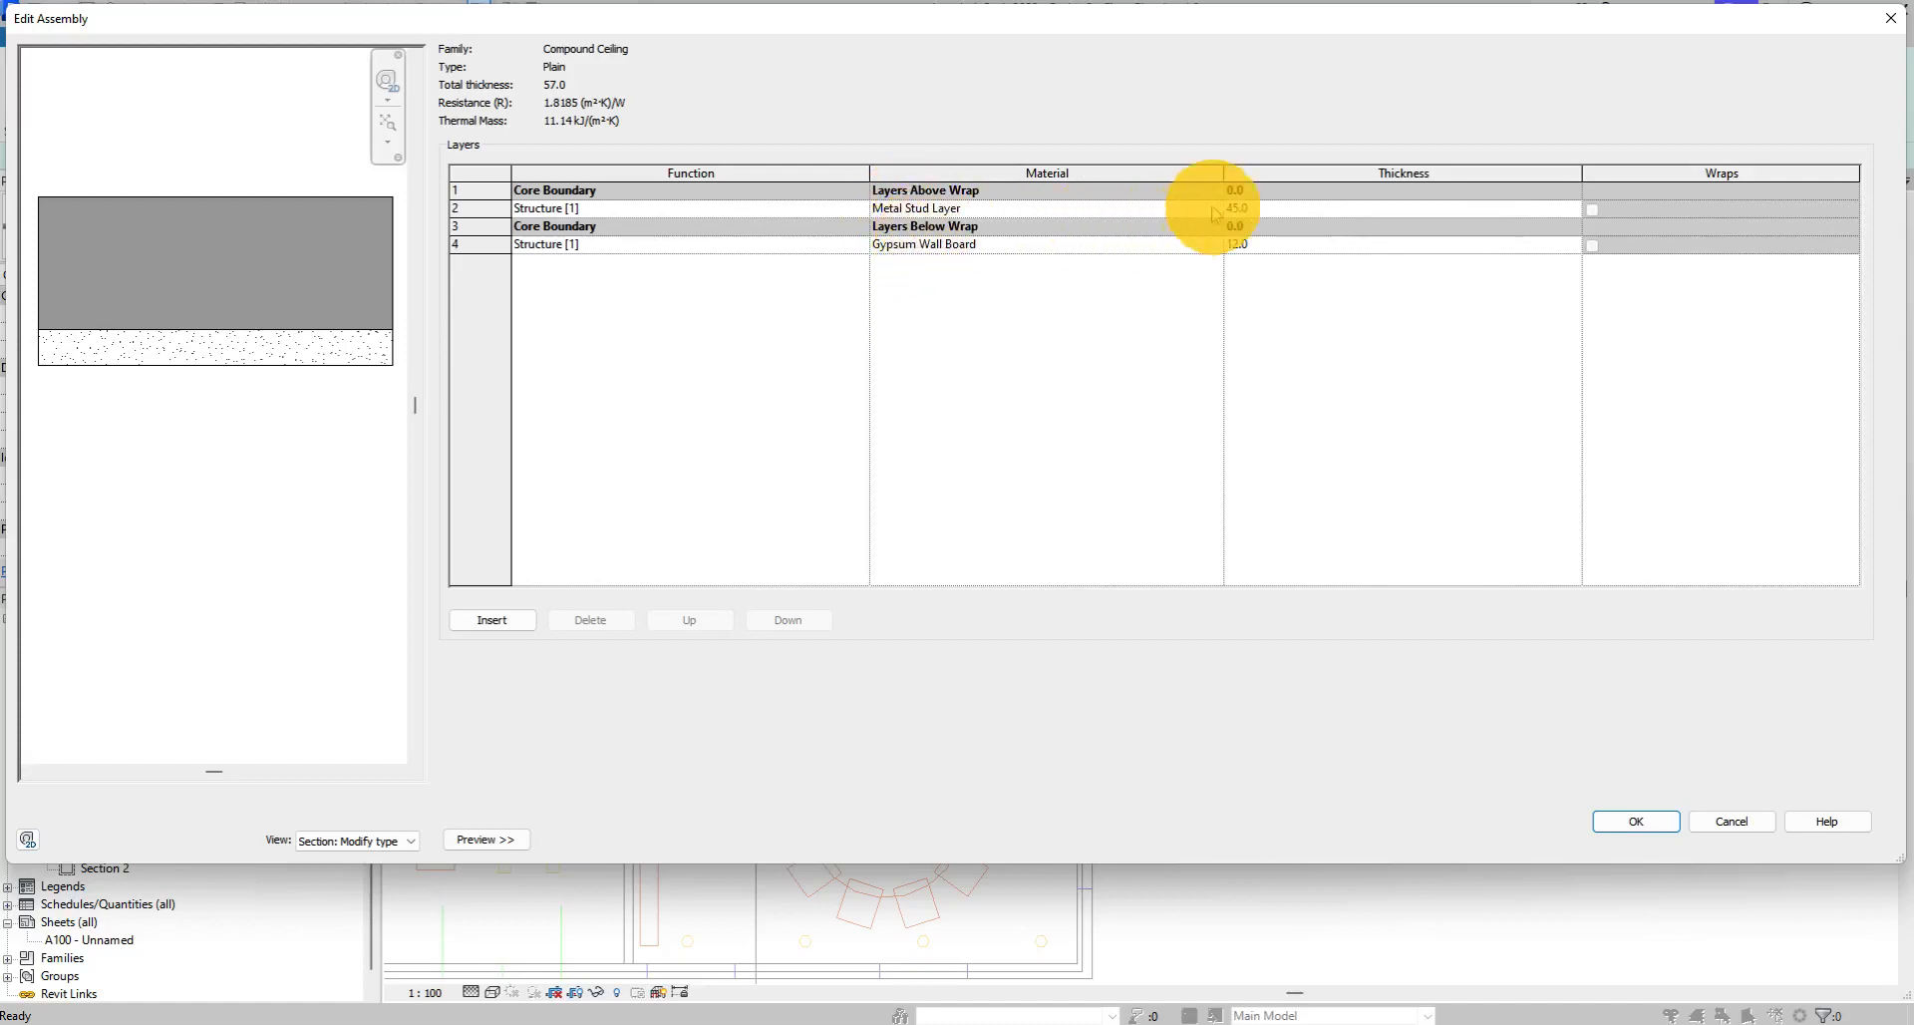
pyautogui.click(1153, 207)
pyautogui.click(1215, 208)
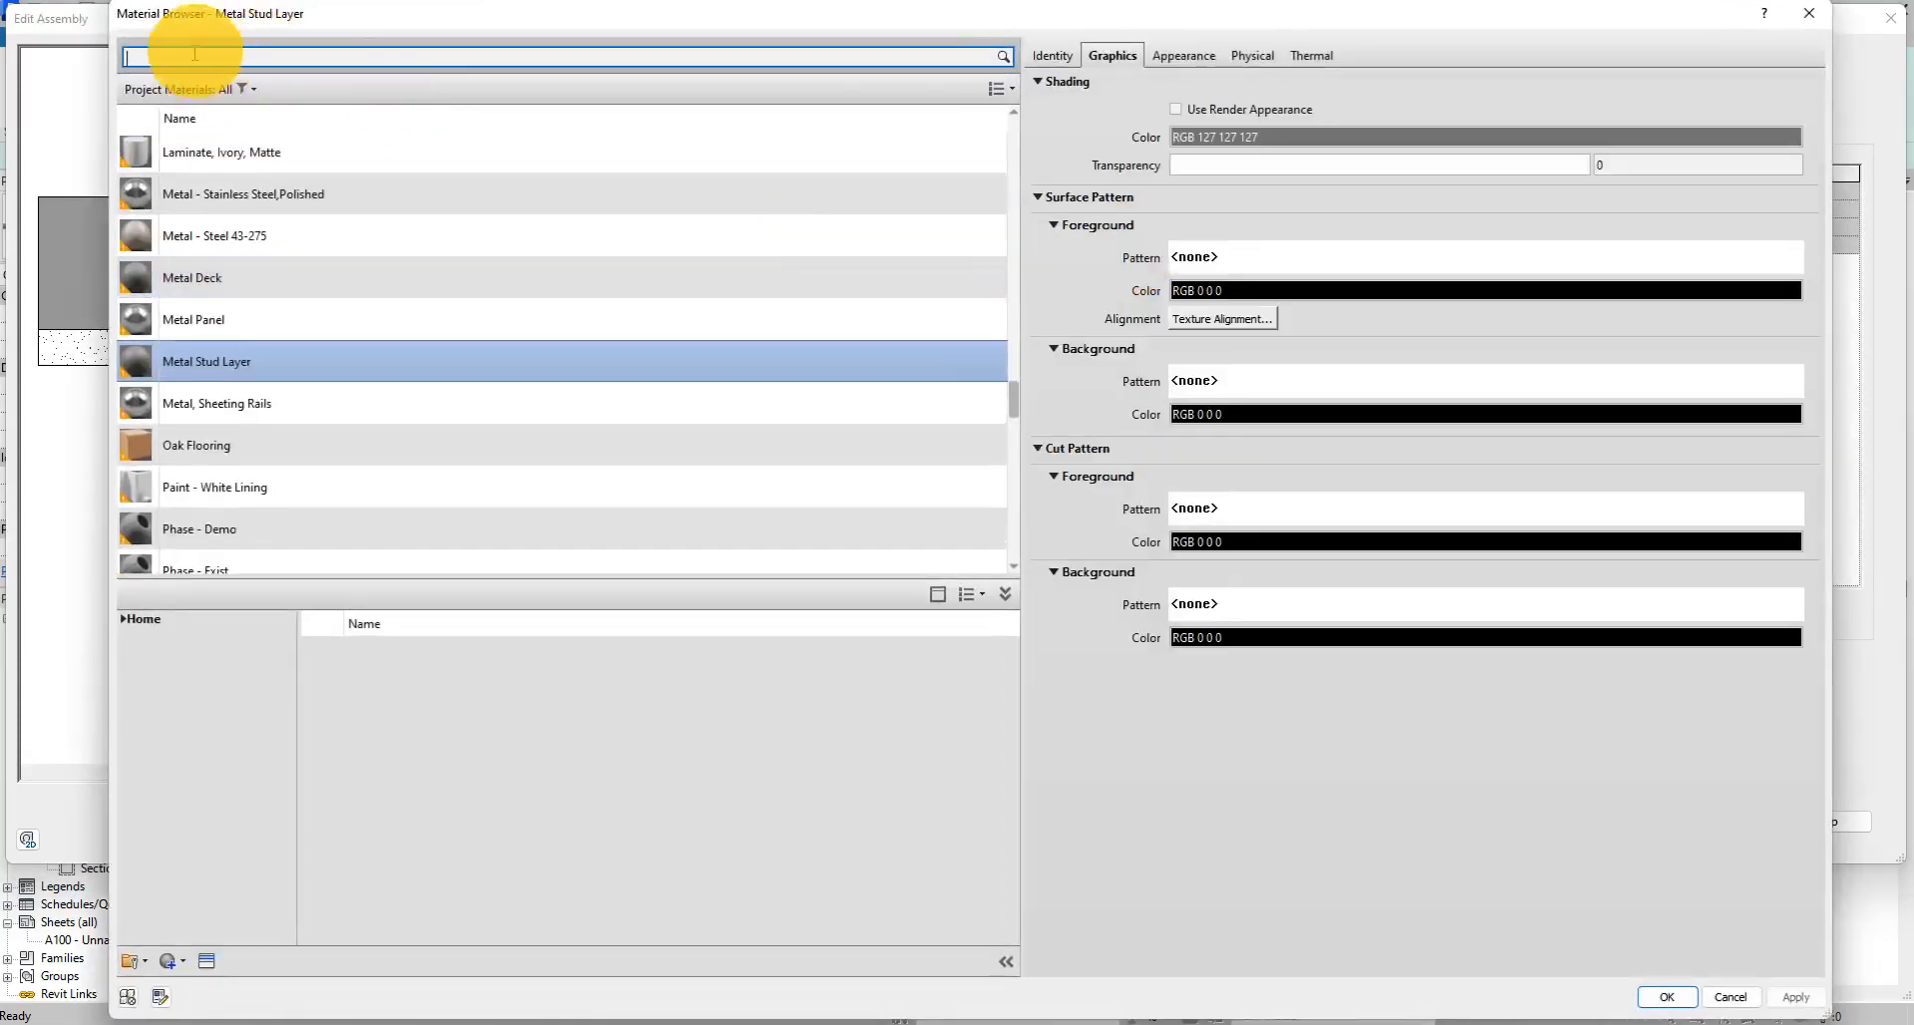
pyautogui.click(192, 55)
pyautogui.write('timber')
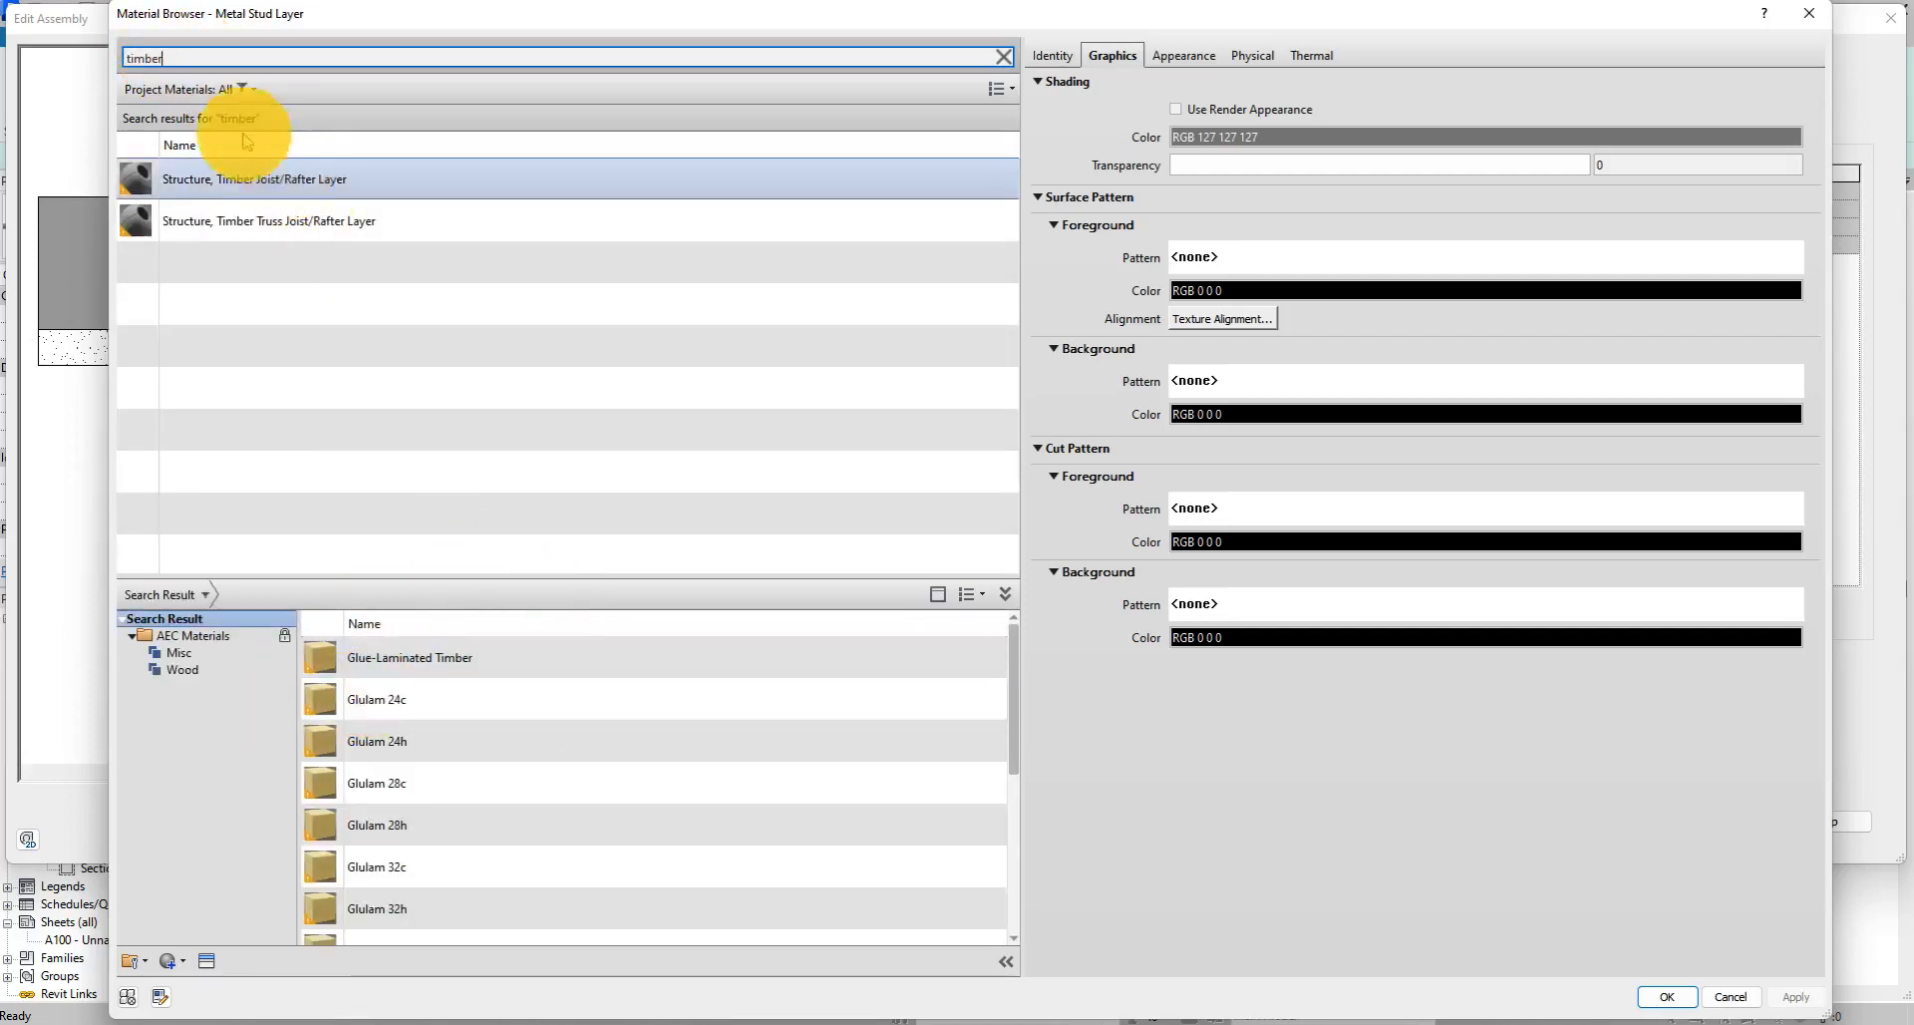
pyautogui.moveTo(184, 56); pyautogui.dragTo(46, 52)
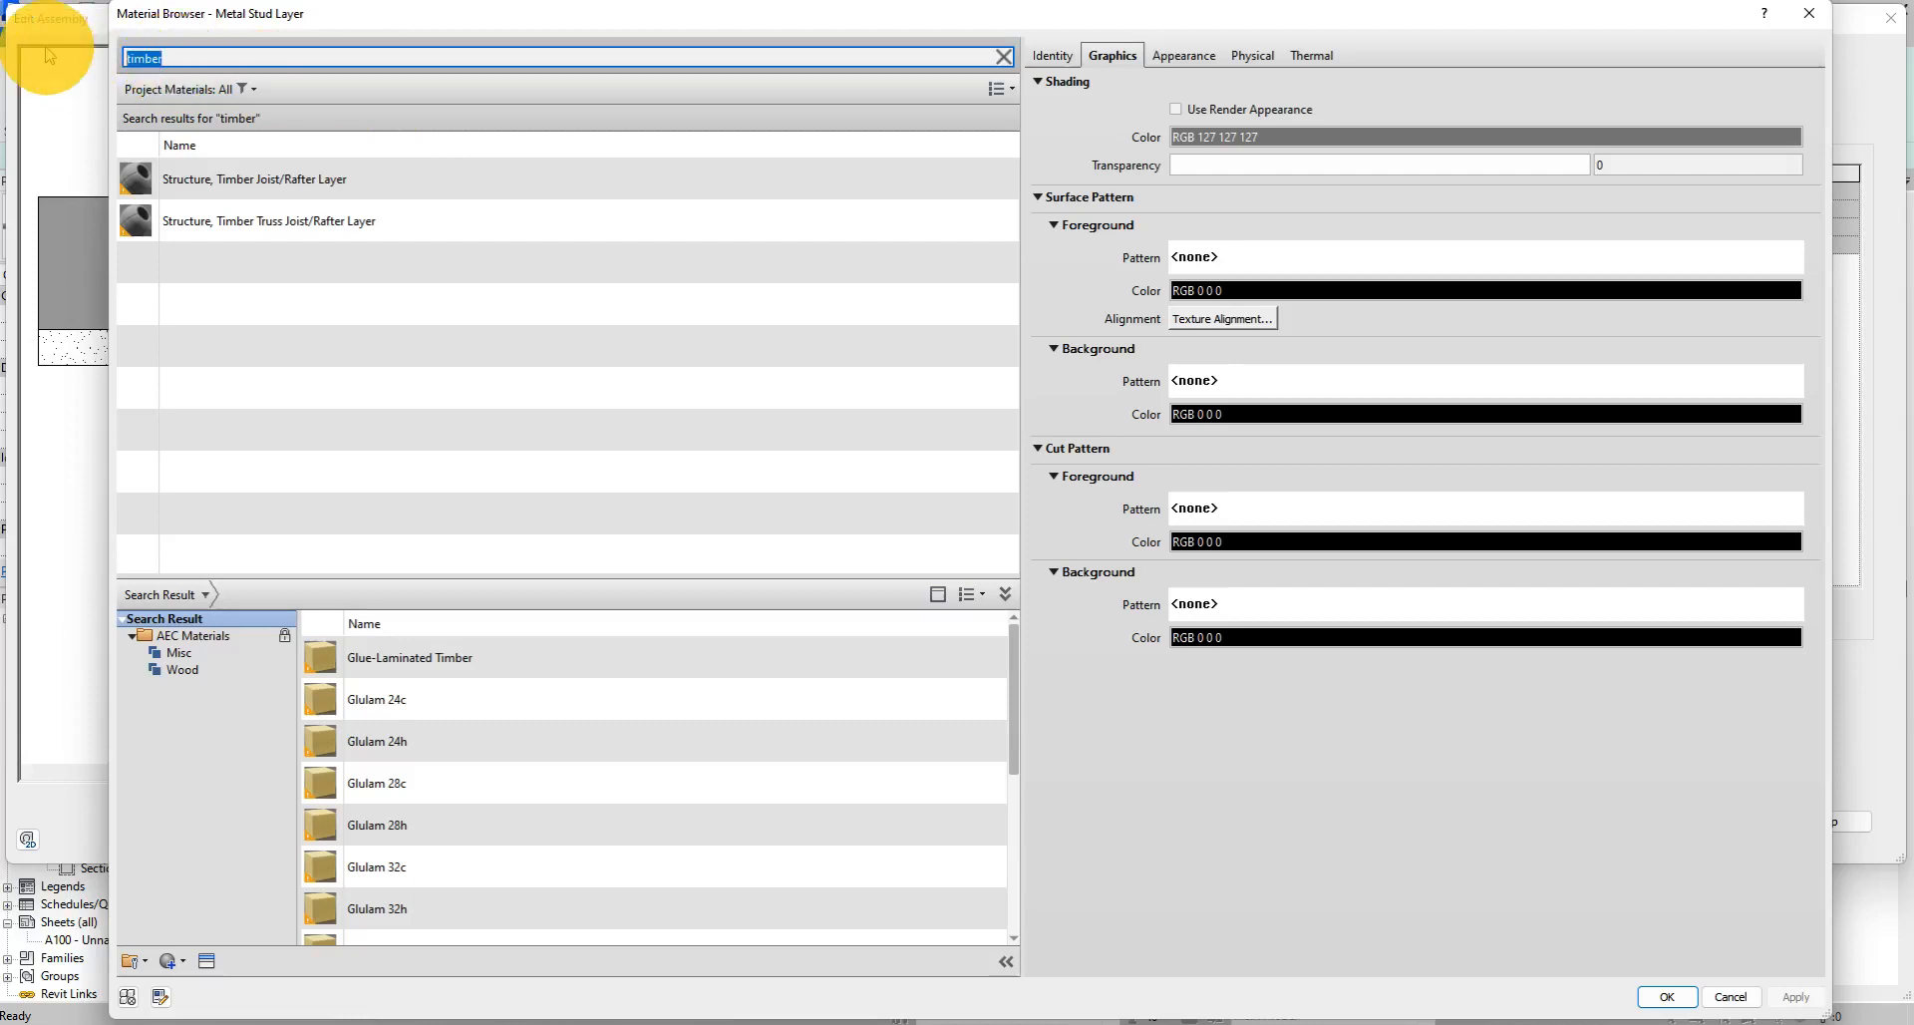
pyautogui.write('forence')
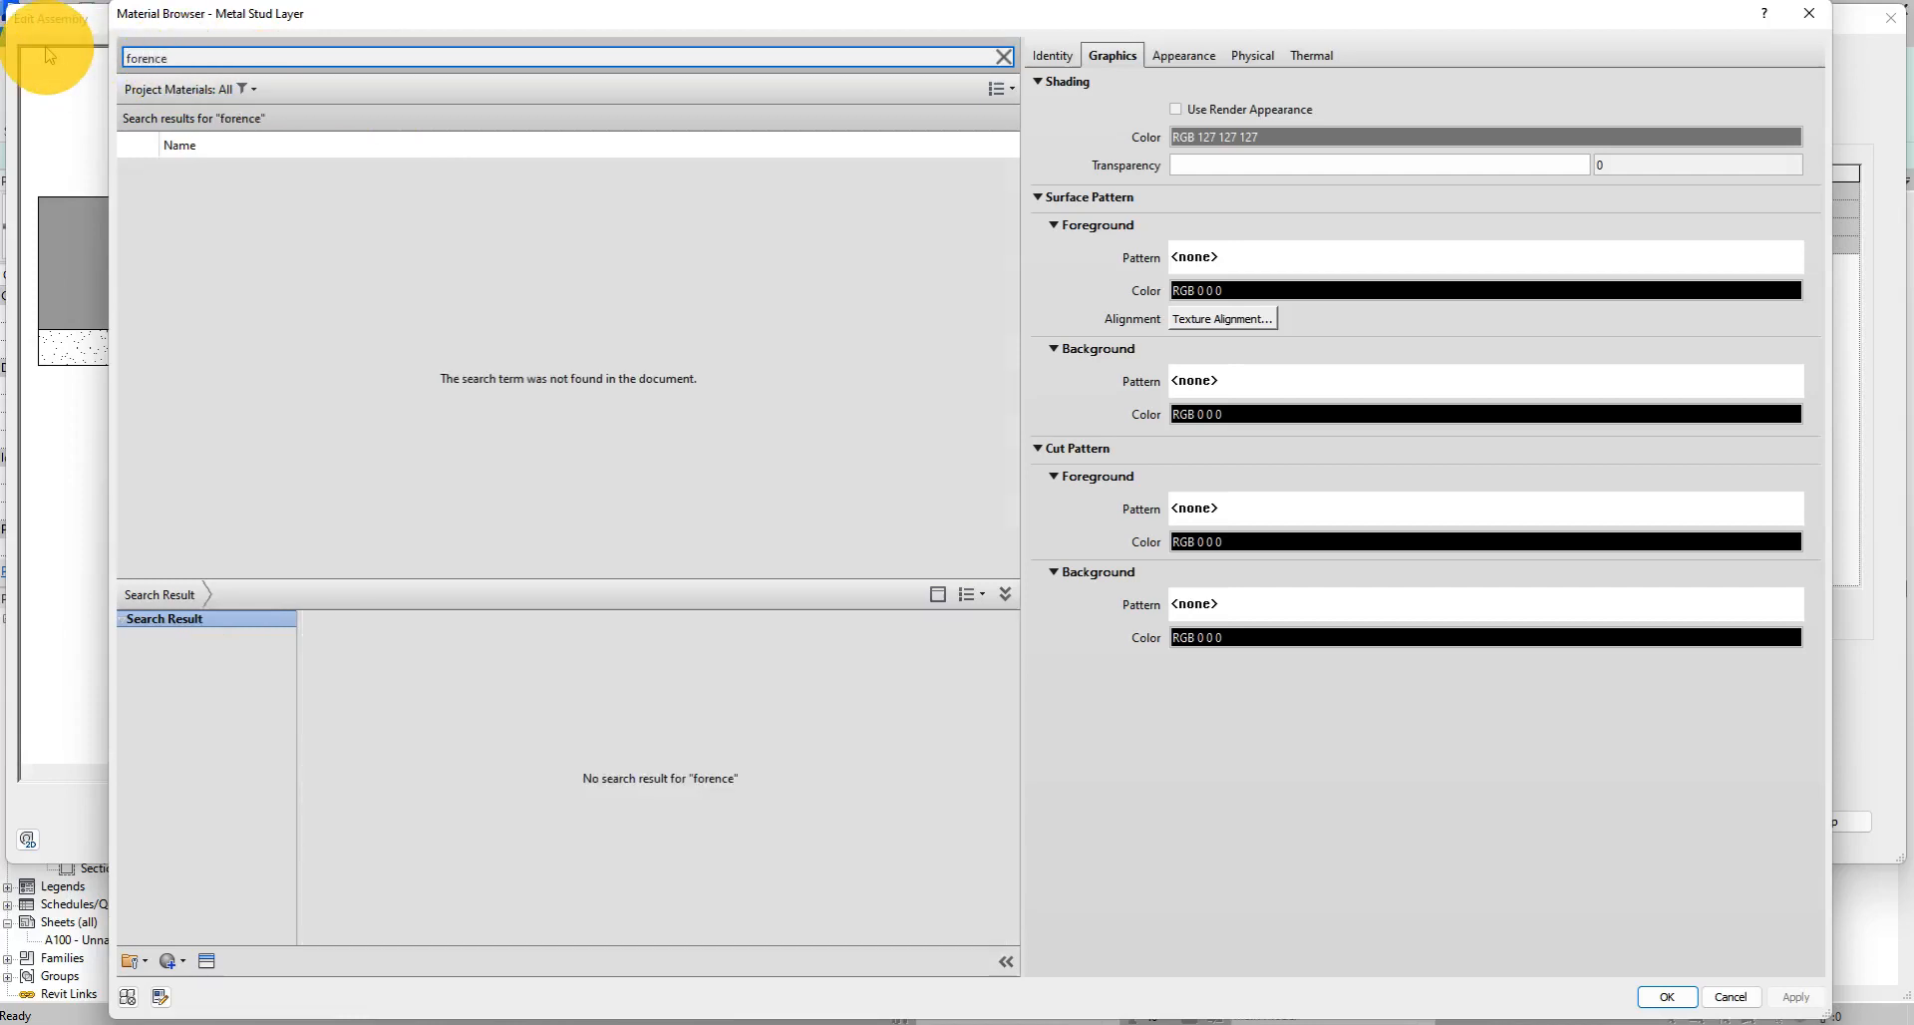
pyautogui.doubleClick(155, 57)
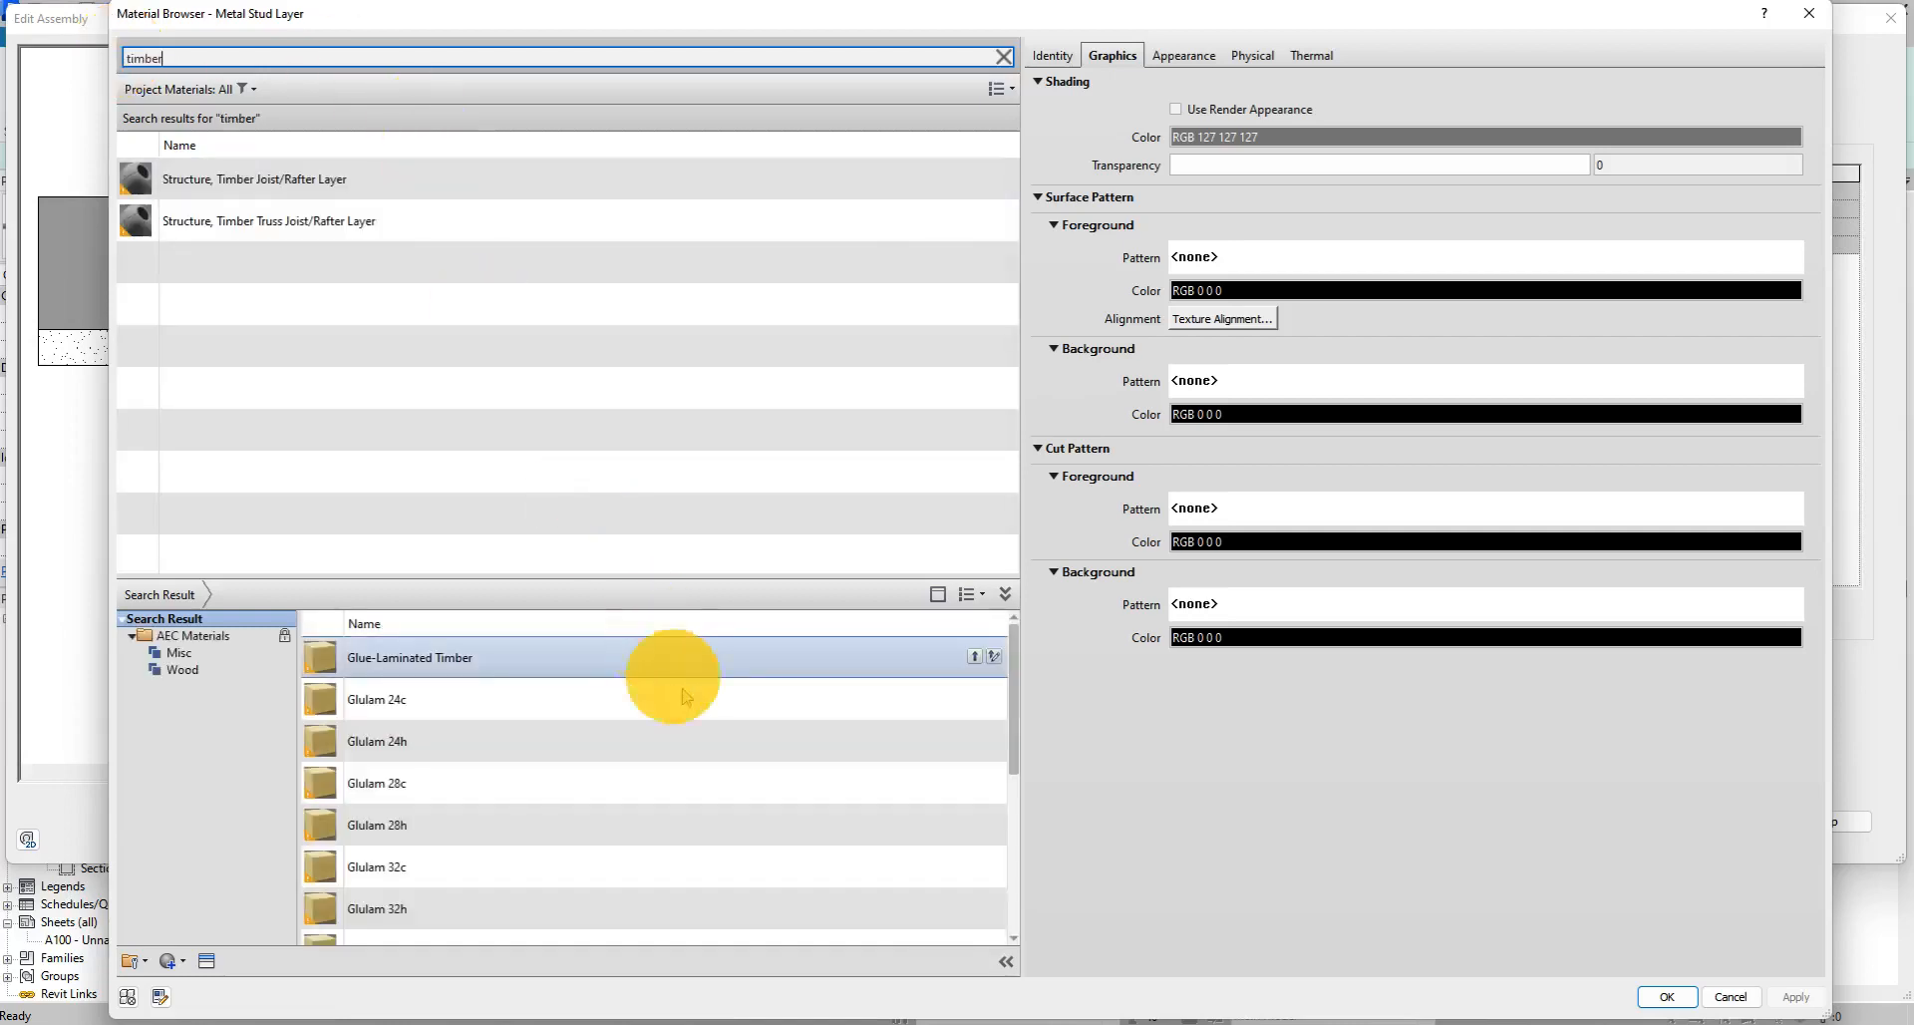
# Find Timber, C16 among the AEC library results and add it to the project materials.
pyautogui.scroll(-2, 371, 857)
pyautogui.scroll(1, 952, 680)
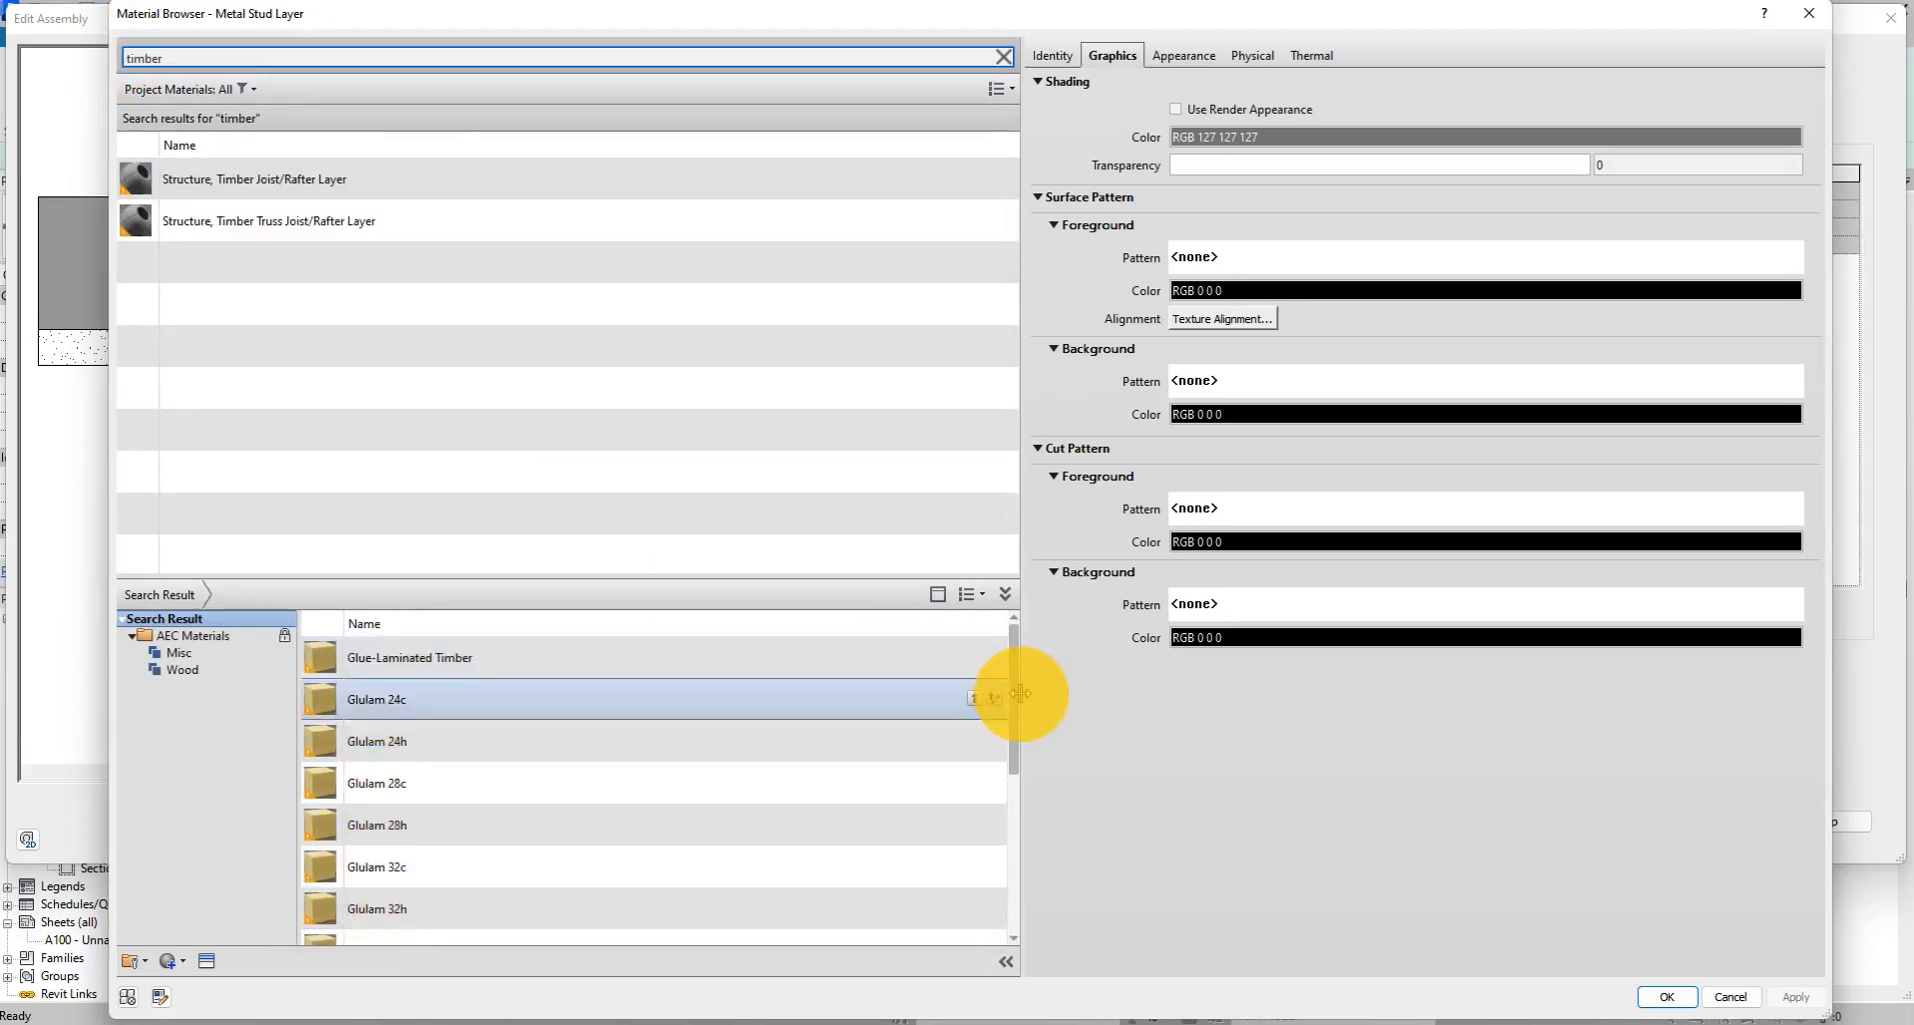
pyautogui.moveTo(1014, 696); pyautogui.dragTo(1015, 821)
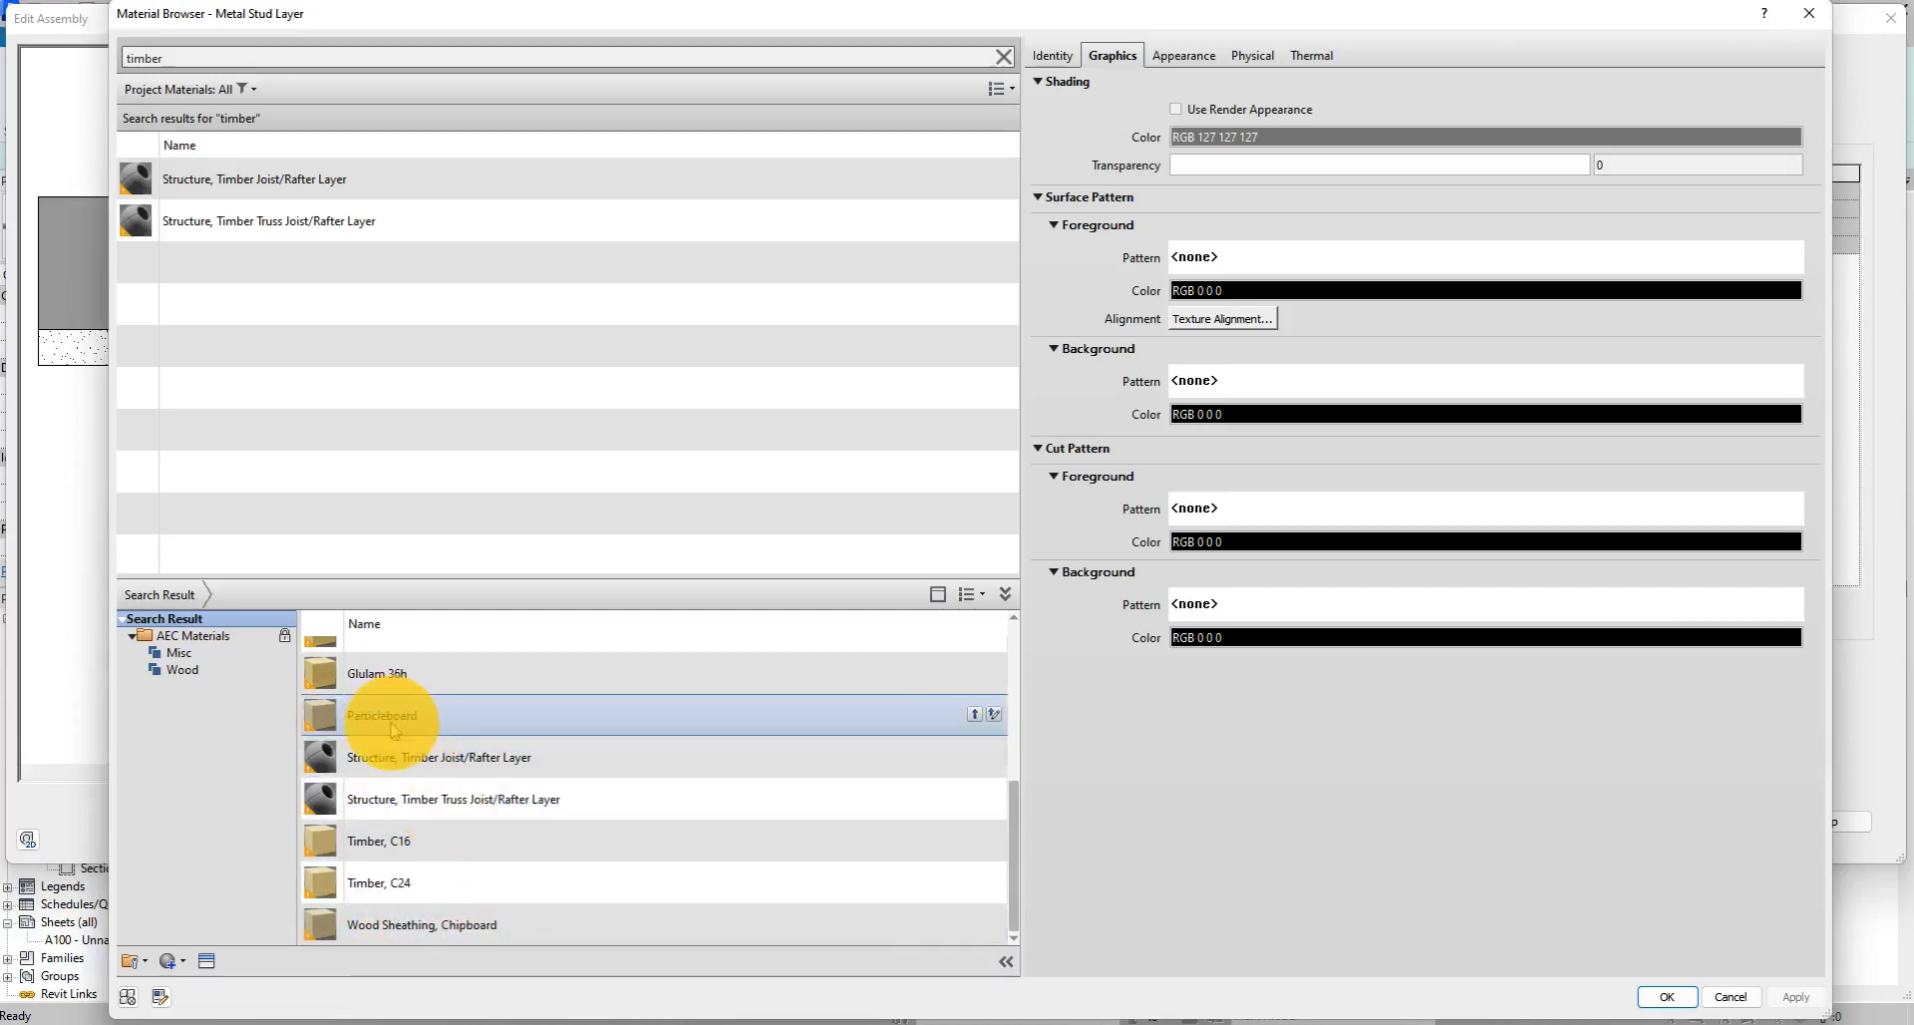
pyautogui.click(398, 848)
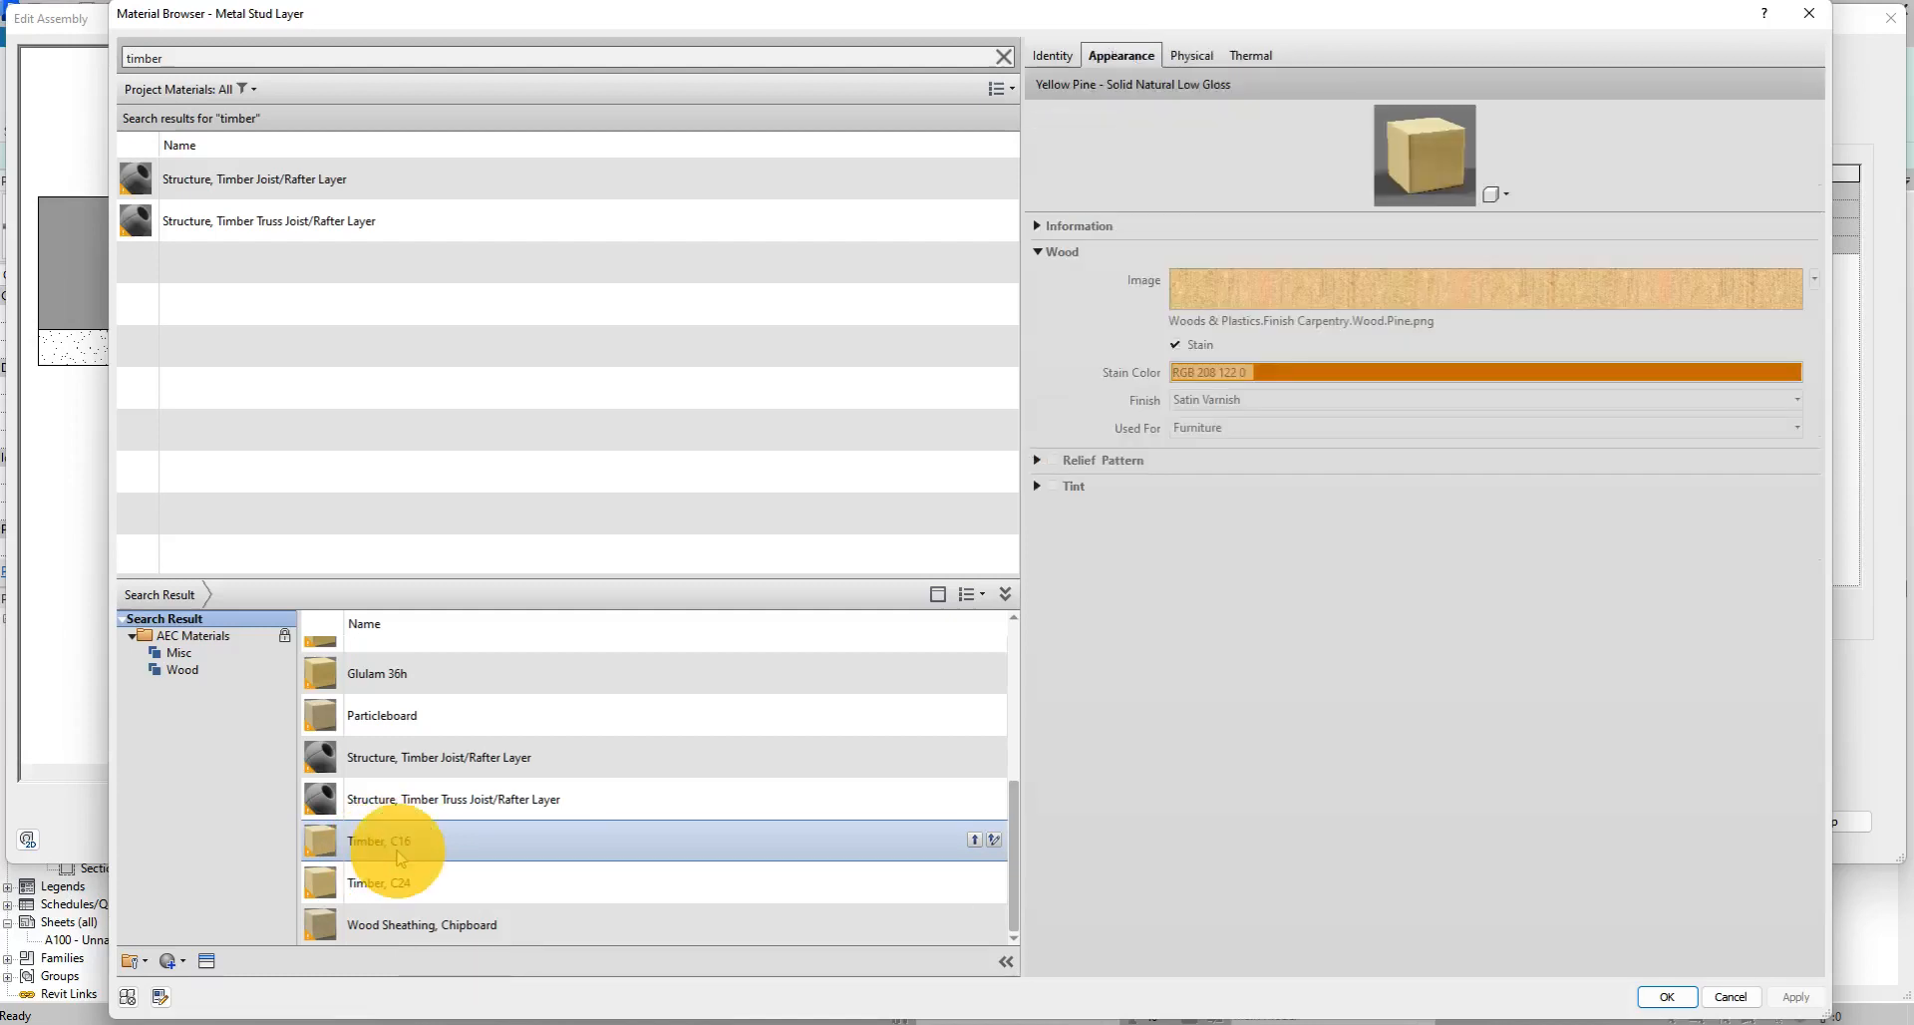
pyautogui.scroll(1, 989, 638)
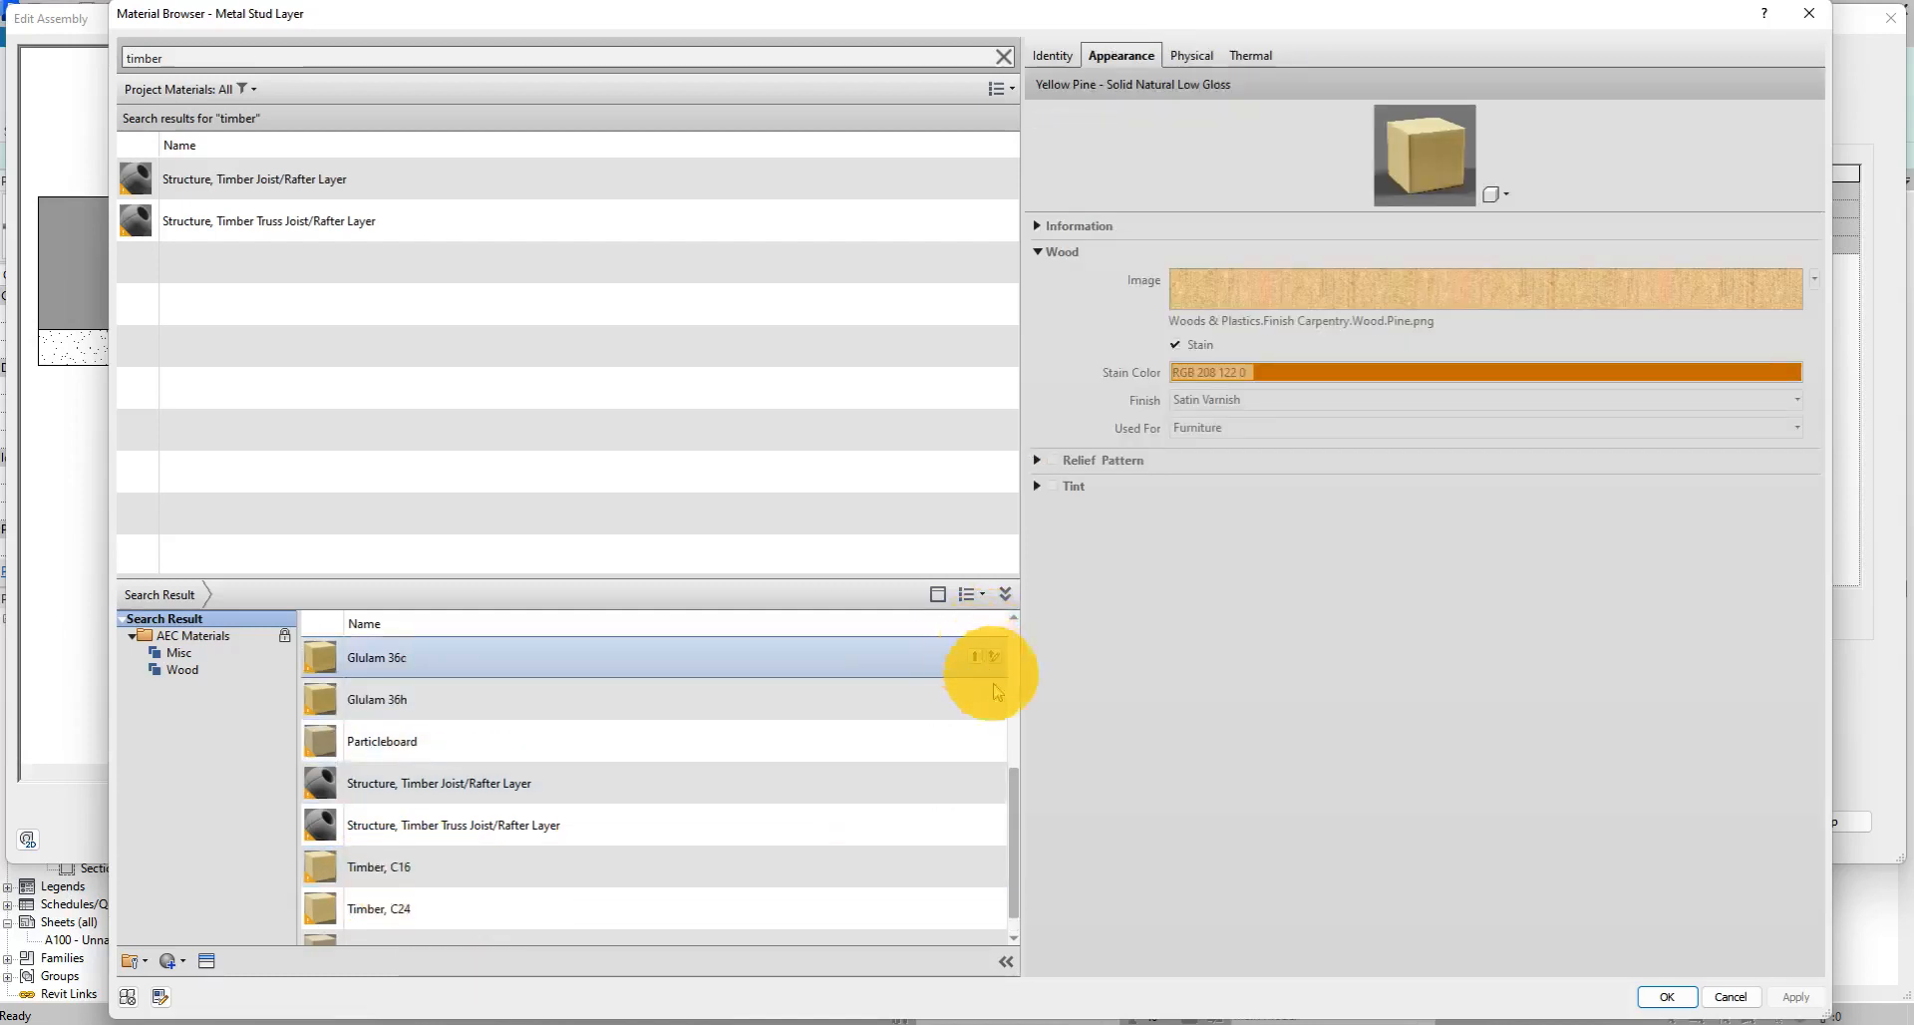
pyautogui.click(972, 866)
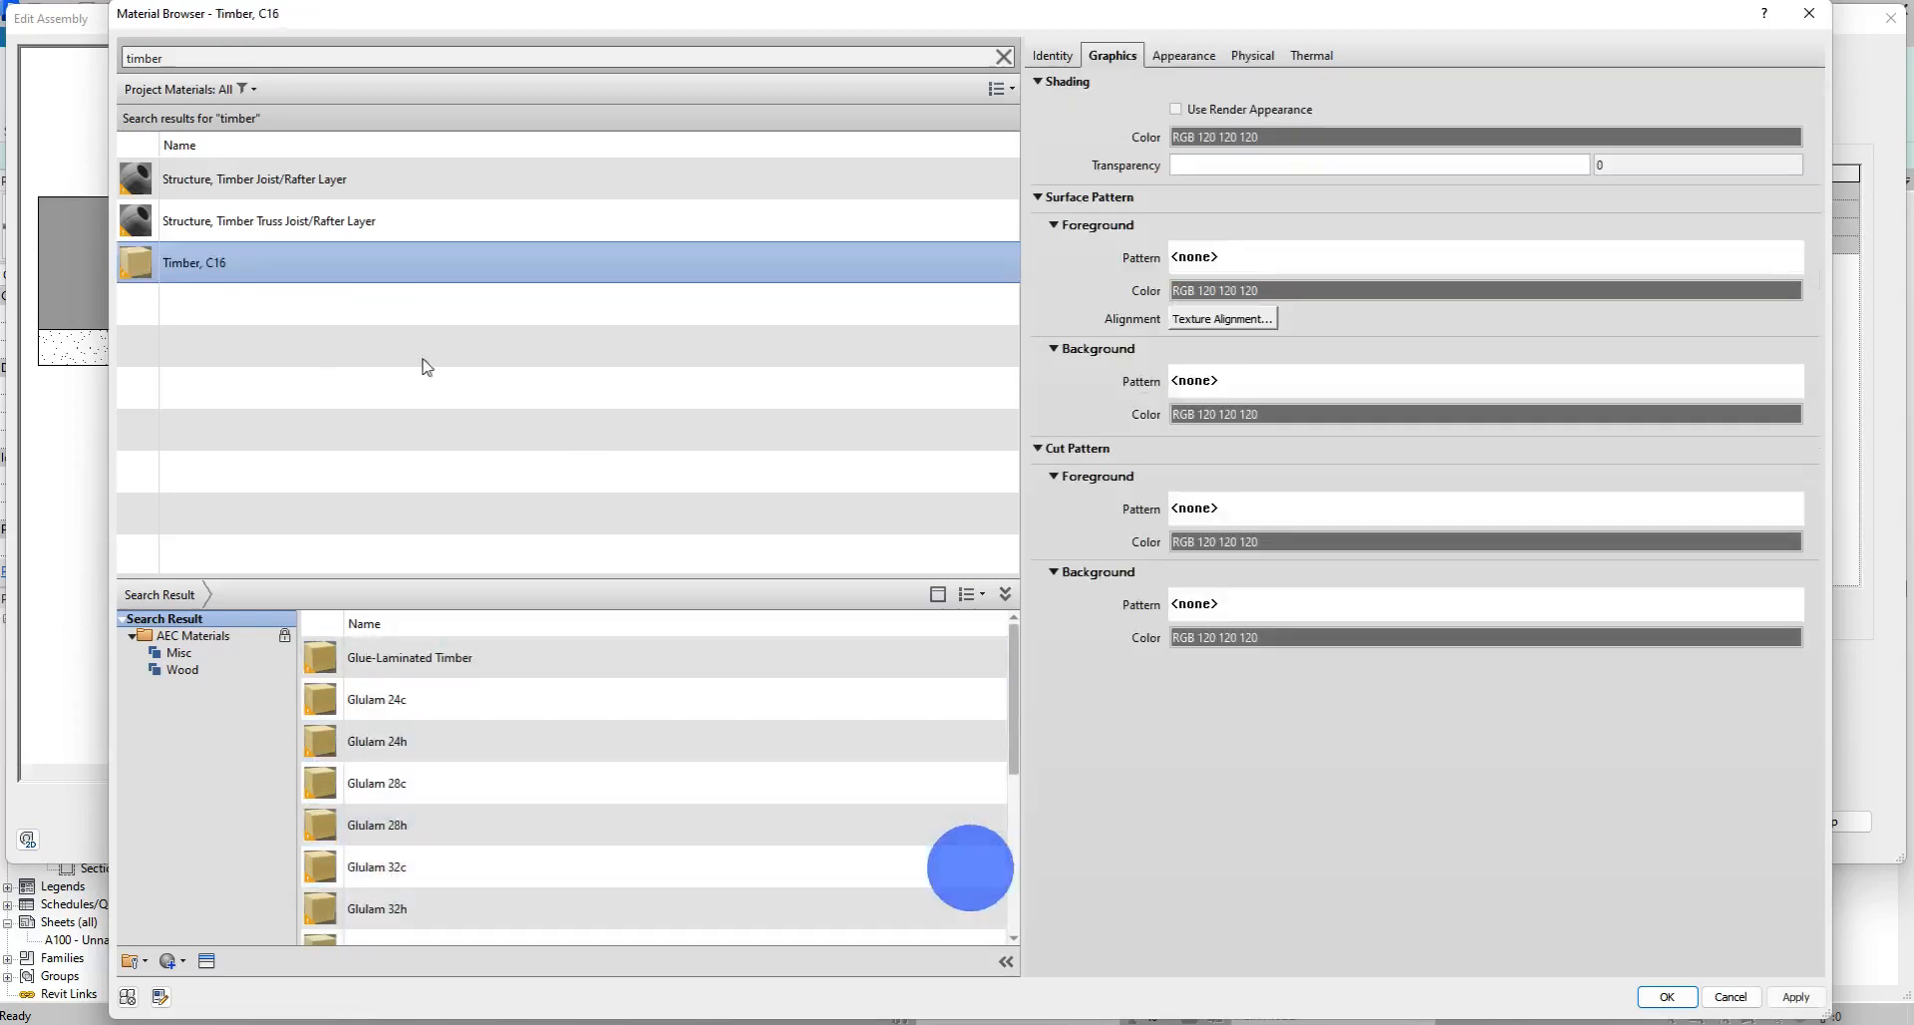
# Assign Timber, C16 to the upper structure layer of the Plain ceiling and set its thickness to 19.
pyautogui.click(1666, 996)
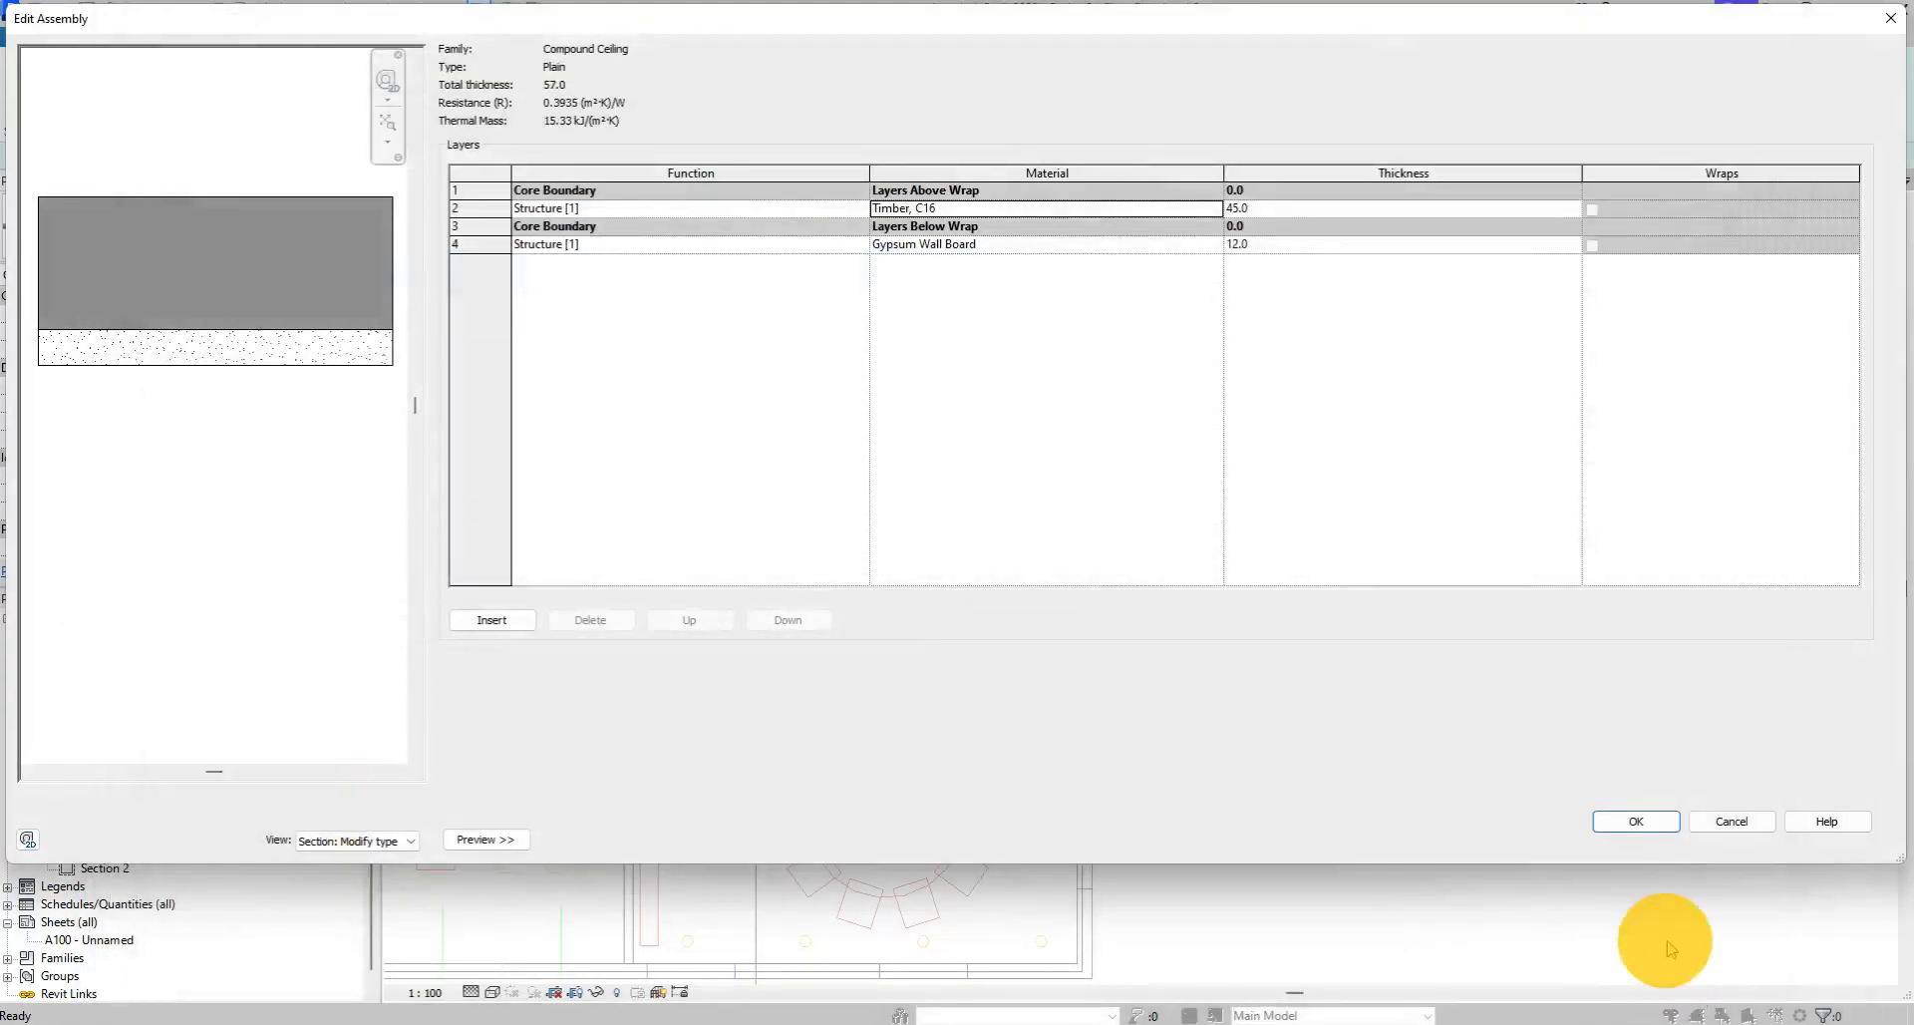
pyautogui.click(1251, 207)
pyautogui.doubleClick(1380, 207)
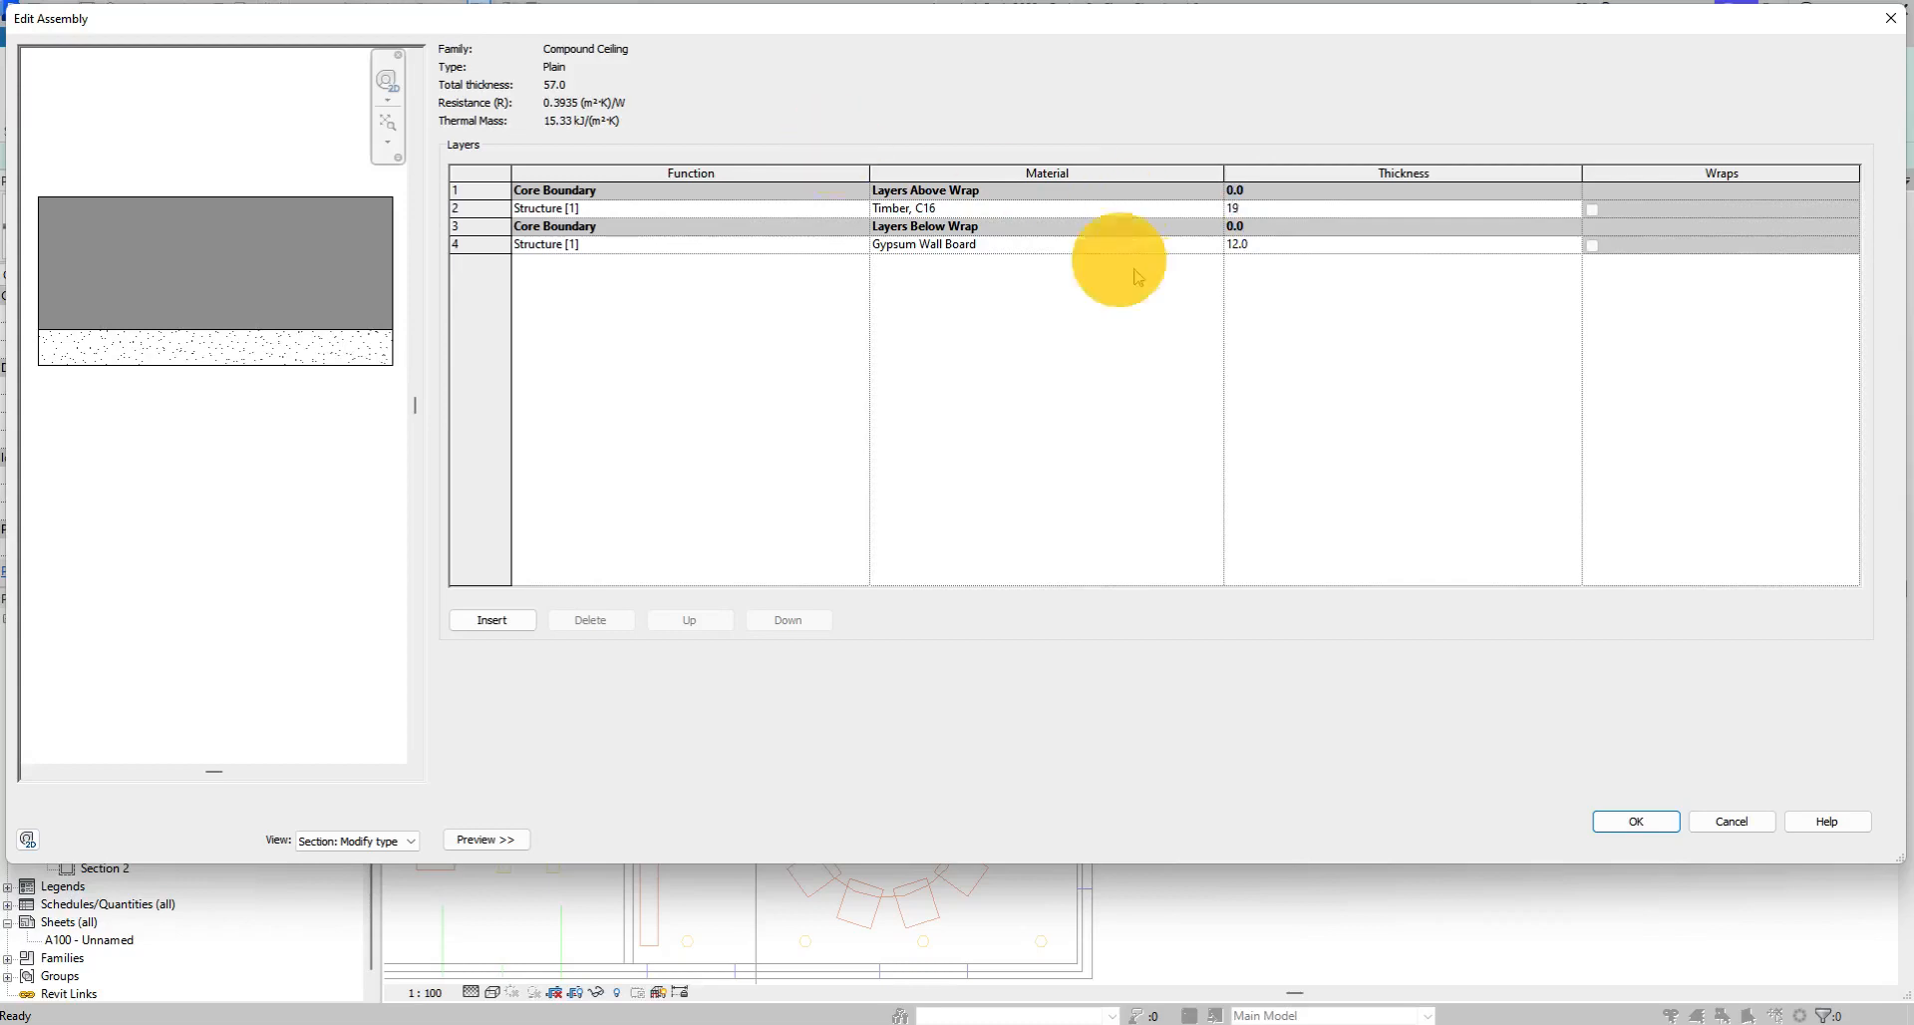
pyautogui.click(1373, 320)
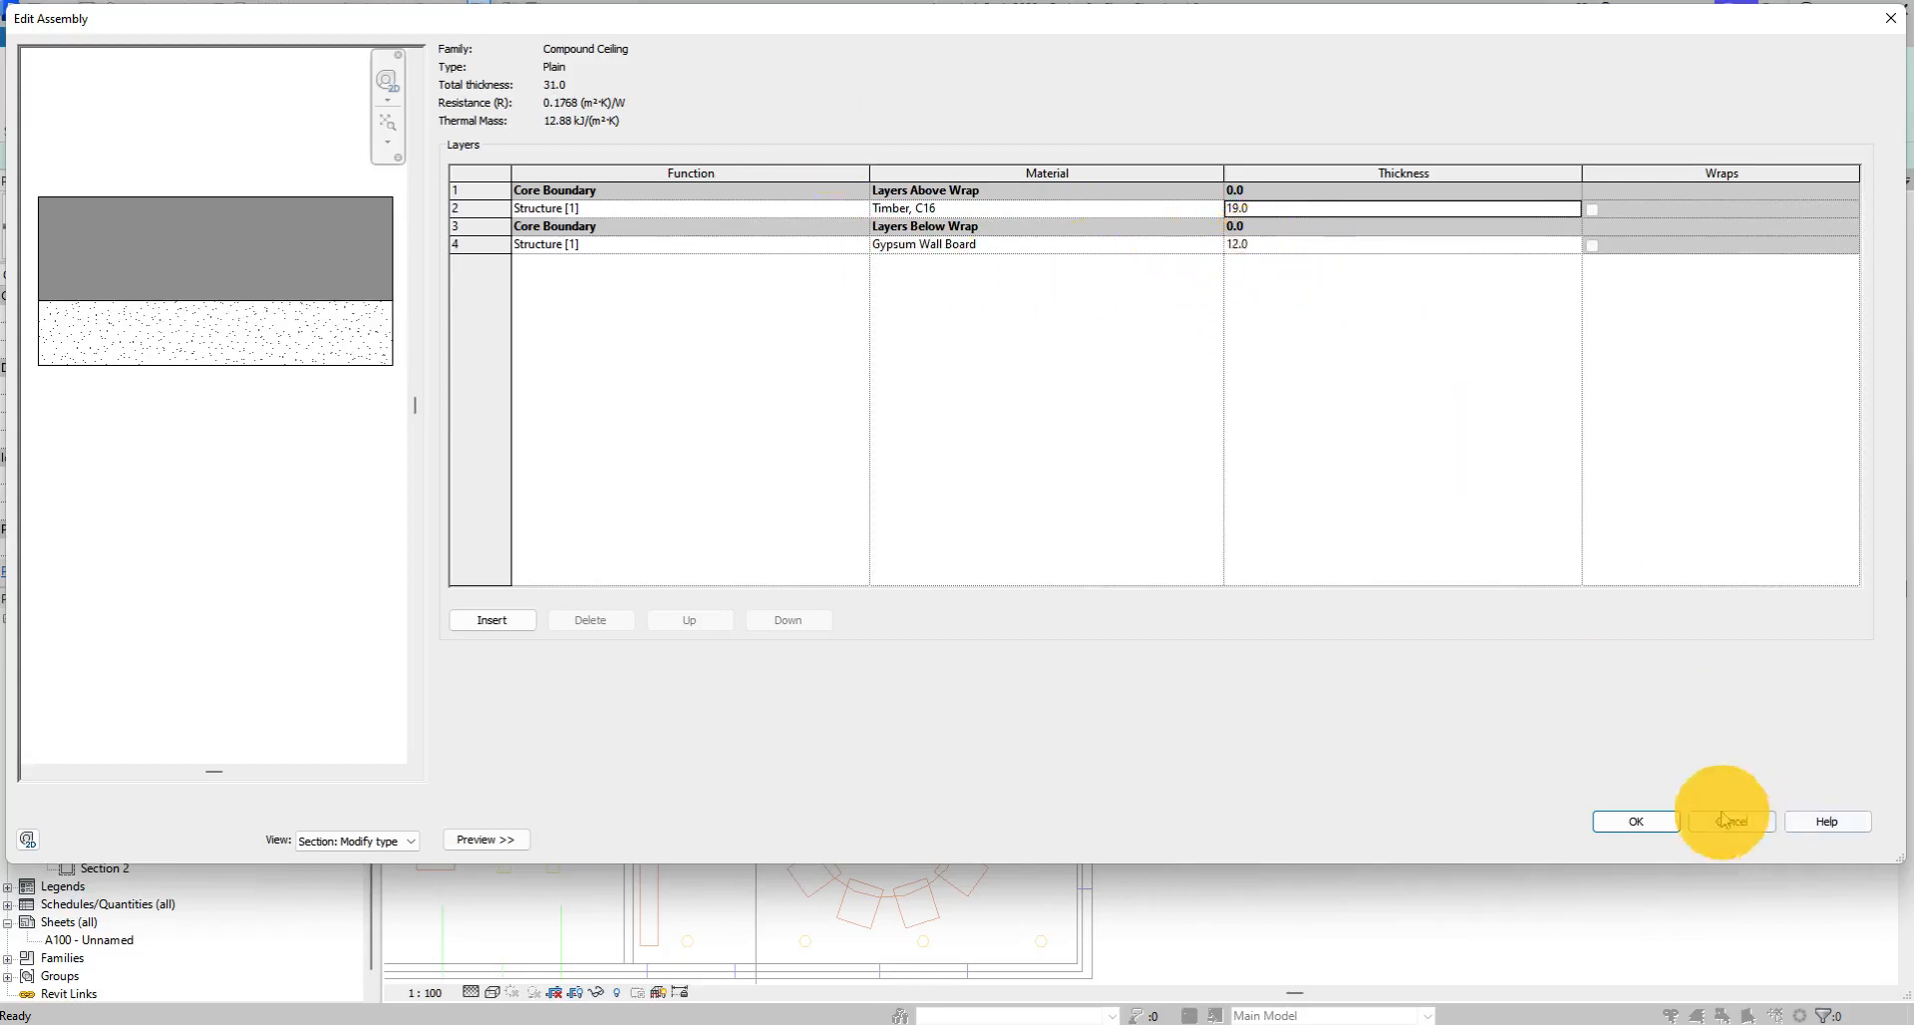
# Set the Gypsum Wall Board layer's thickness to 13 and accept the structure and type changes.
pyautogui.click(1257, 245)
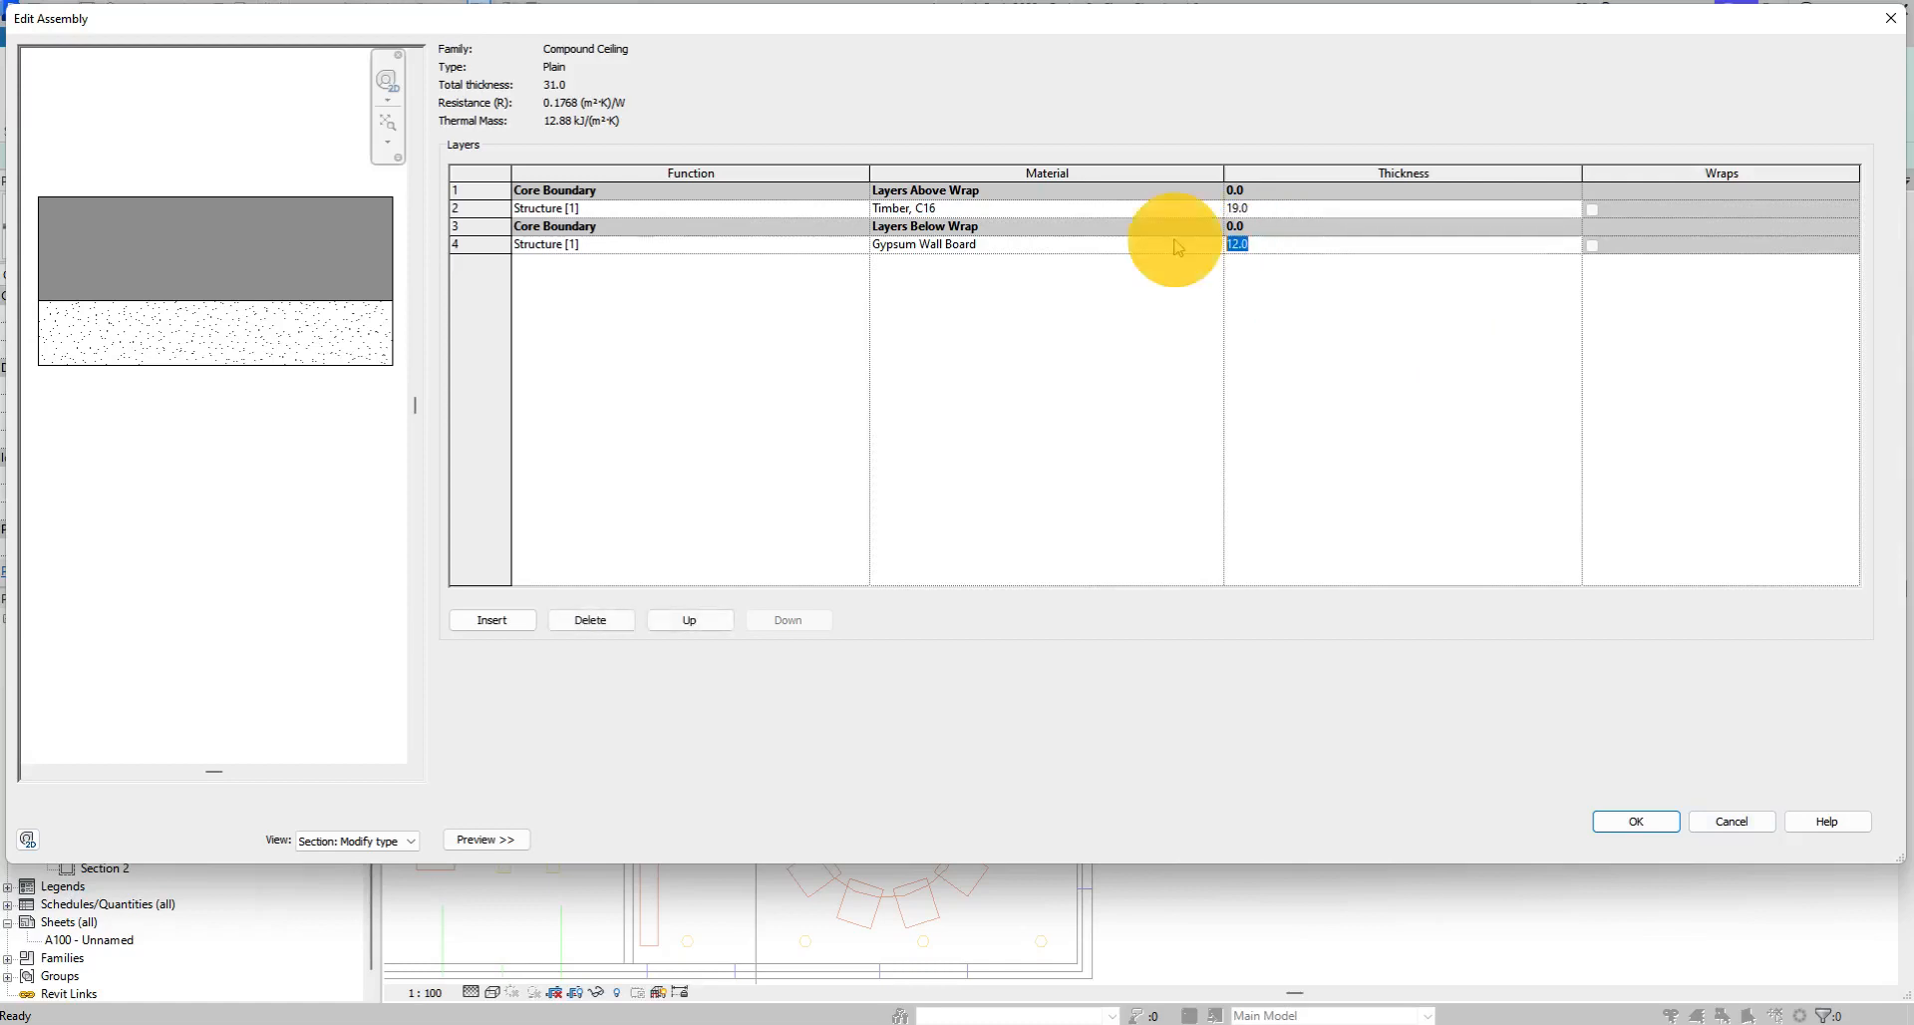
pyautogui.click(1469, 405)
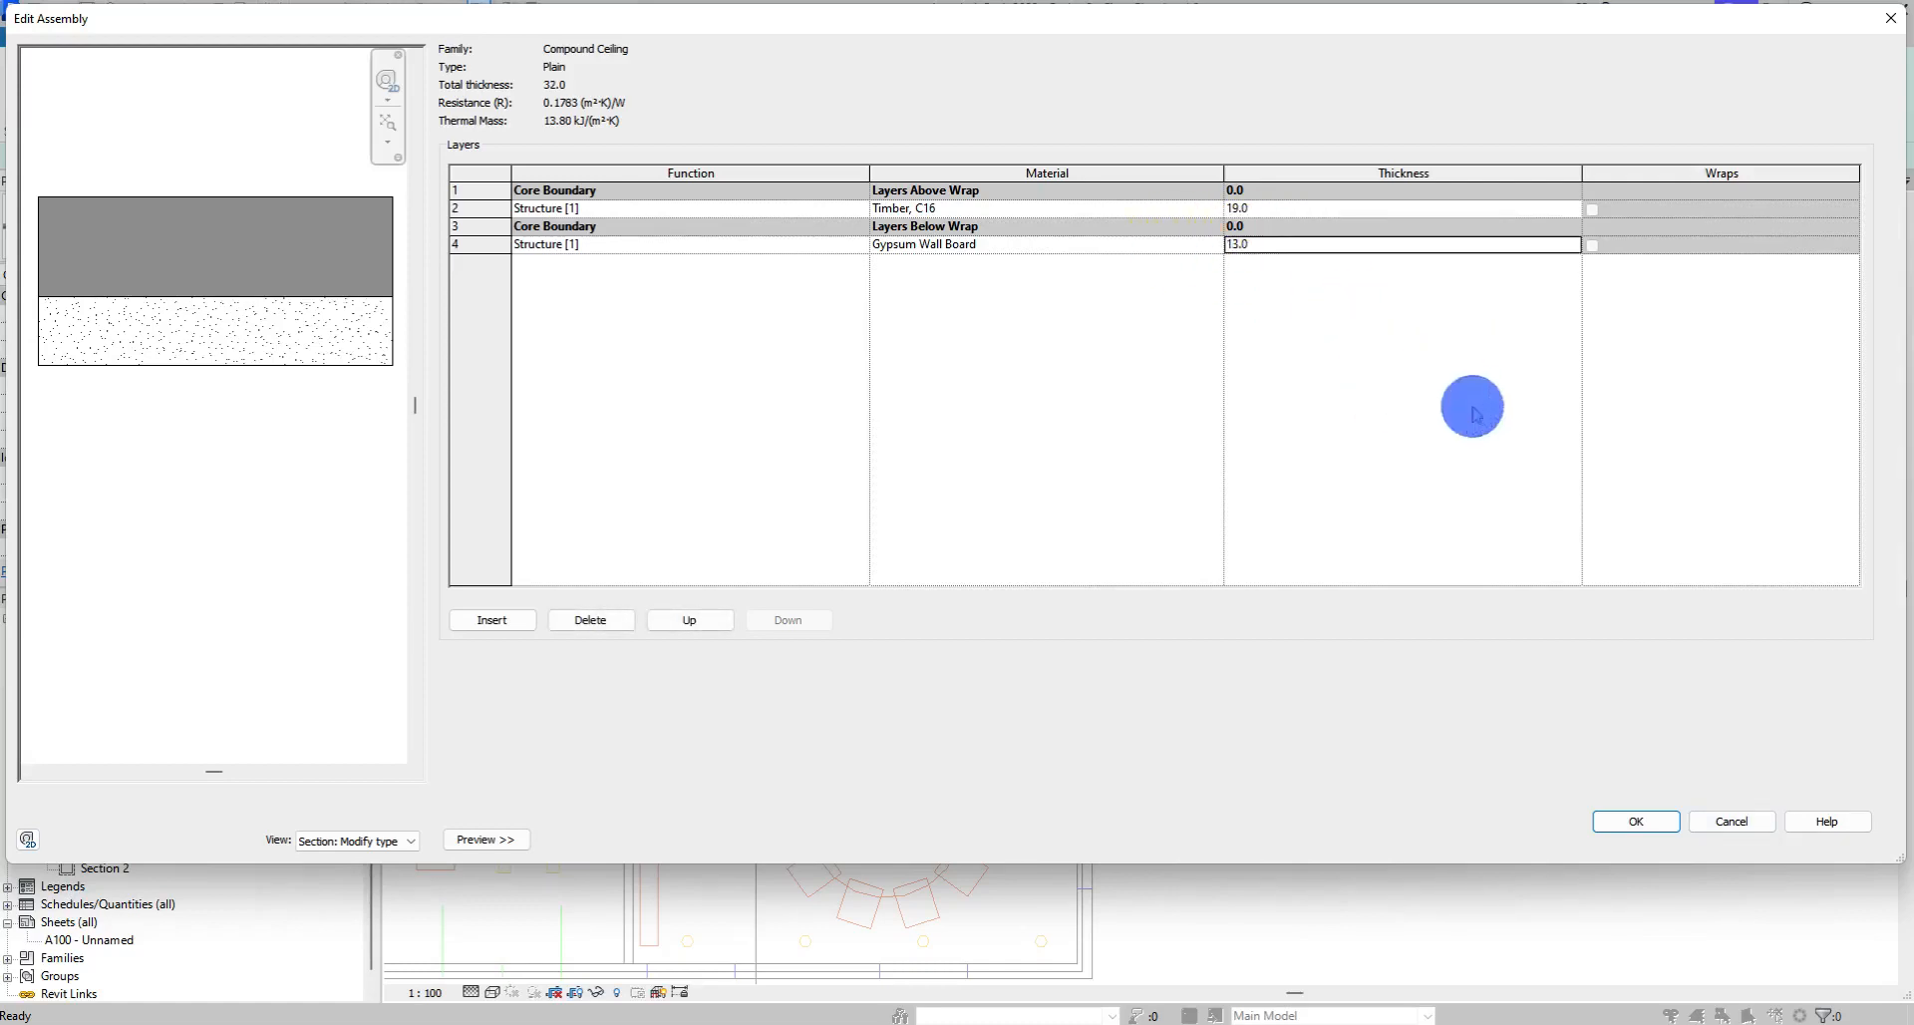
pyautogui.click(1677, 819)
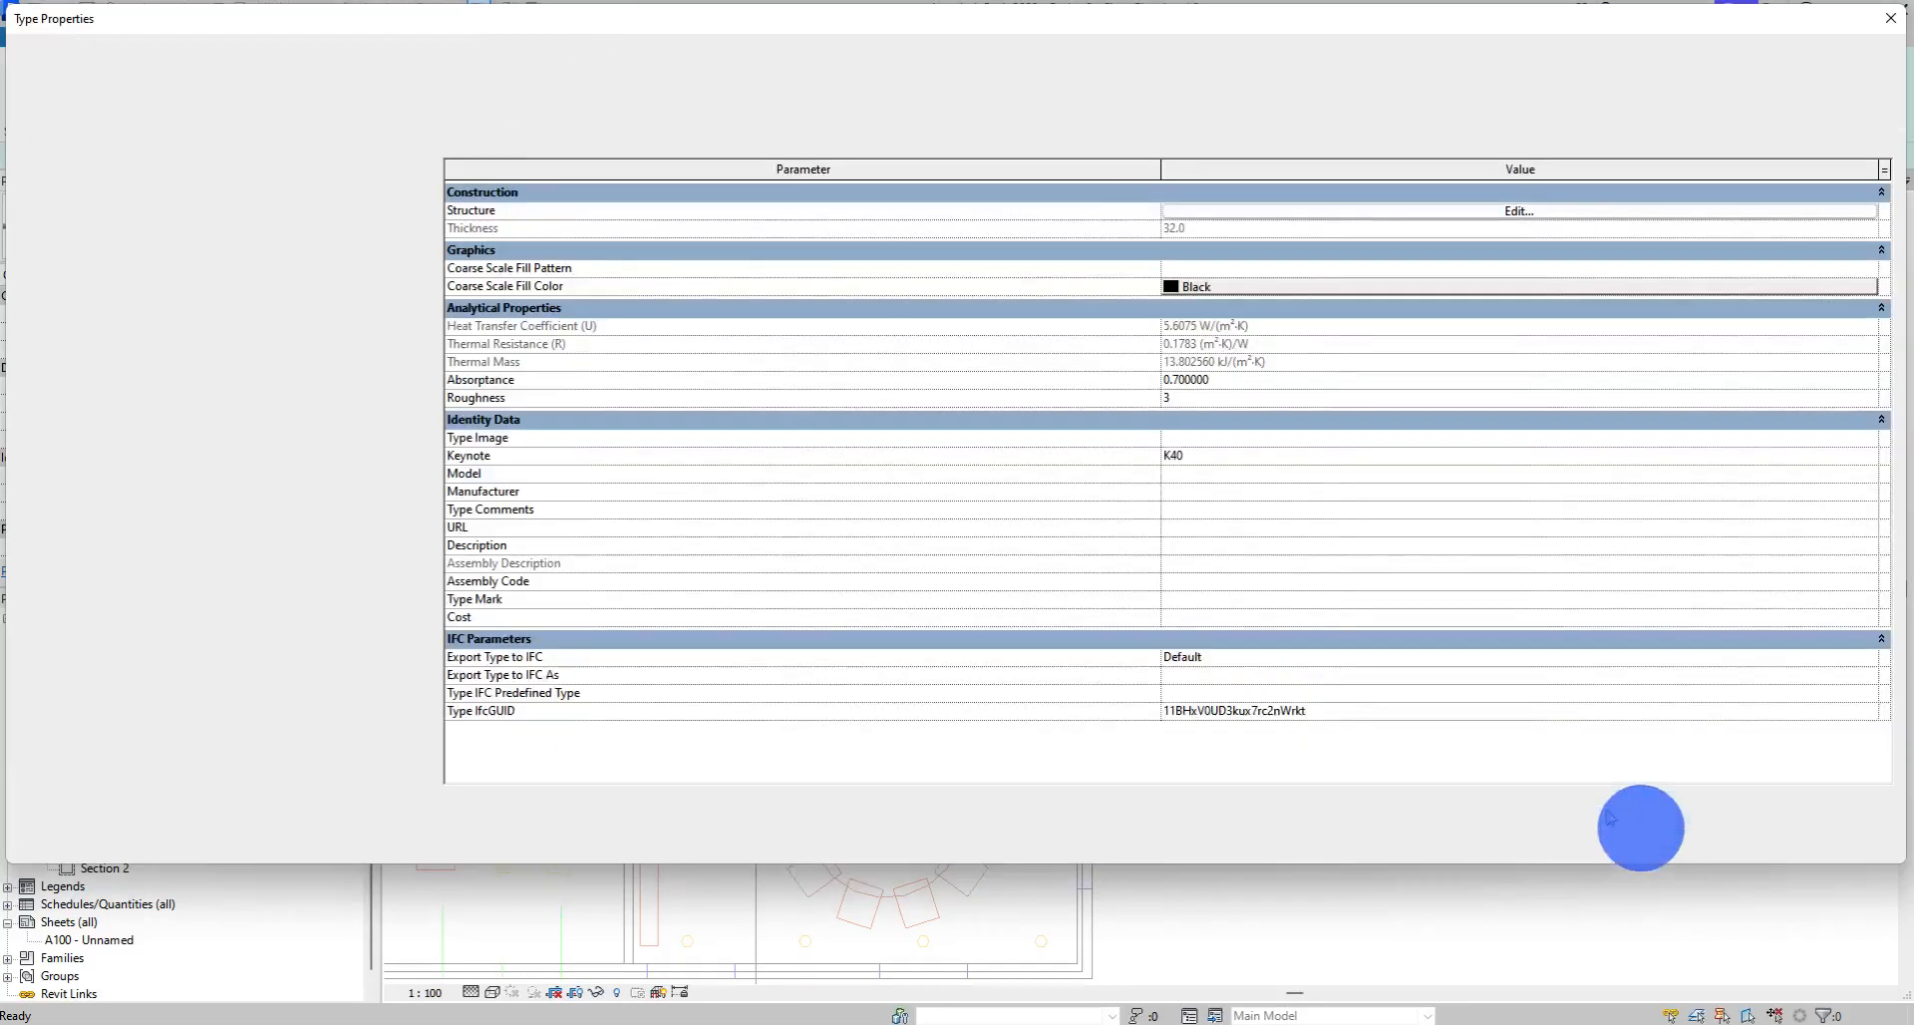
pyautogui.click(1645, 839)
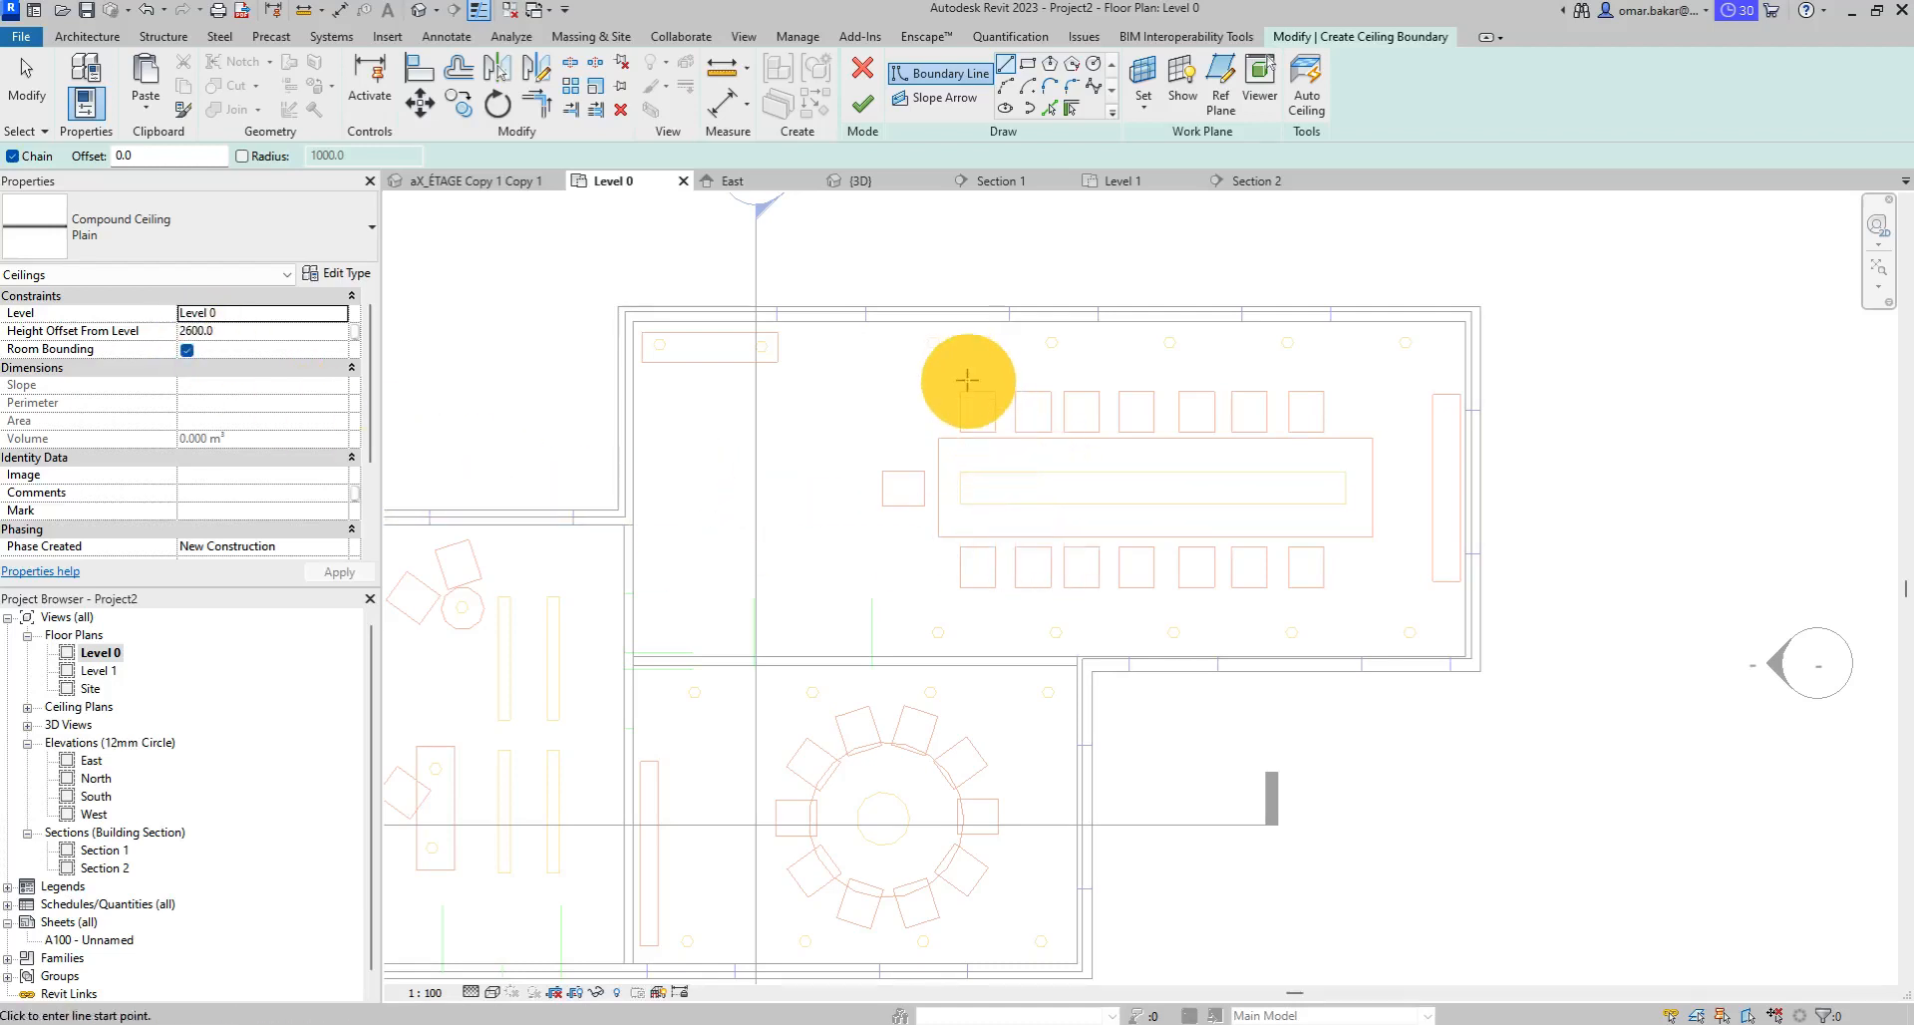
# Sketch a rectangular ceiling boundary along the inner wall faces of the large room with the long table.
pyautogui.click(1028, 64)
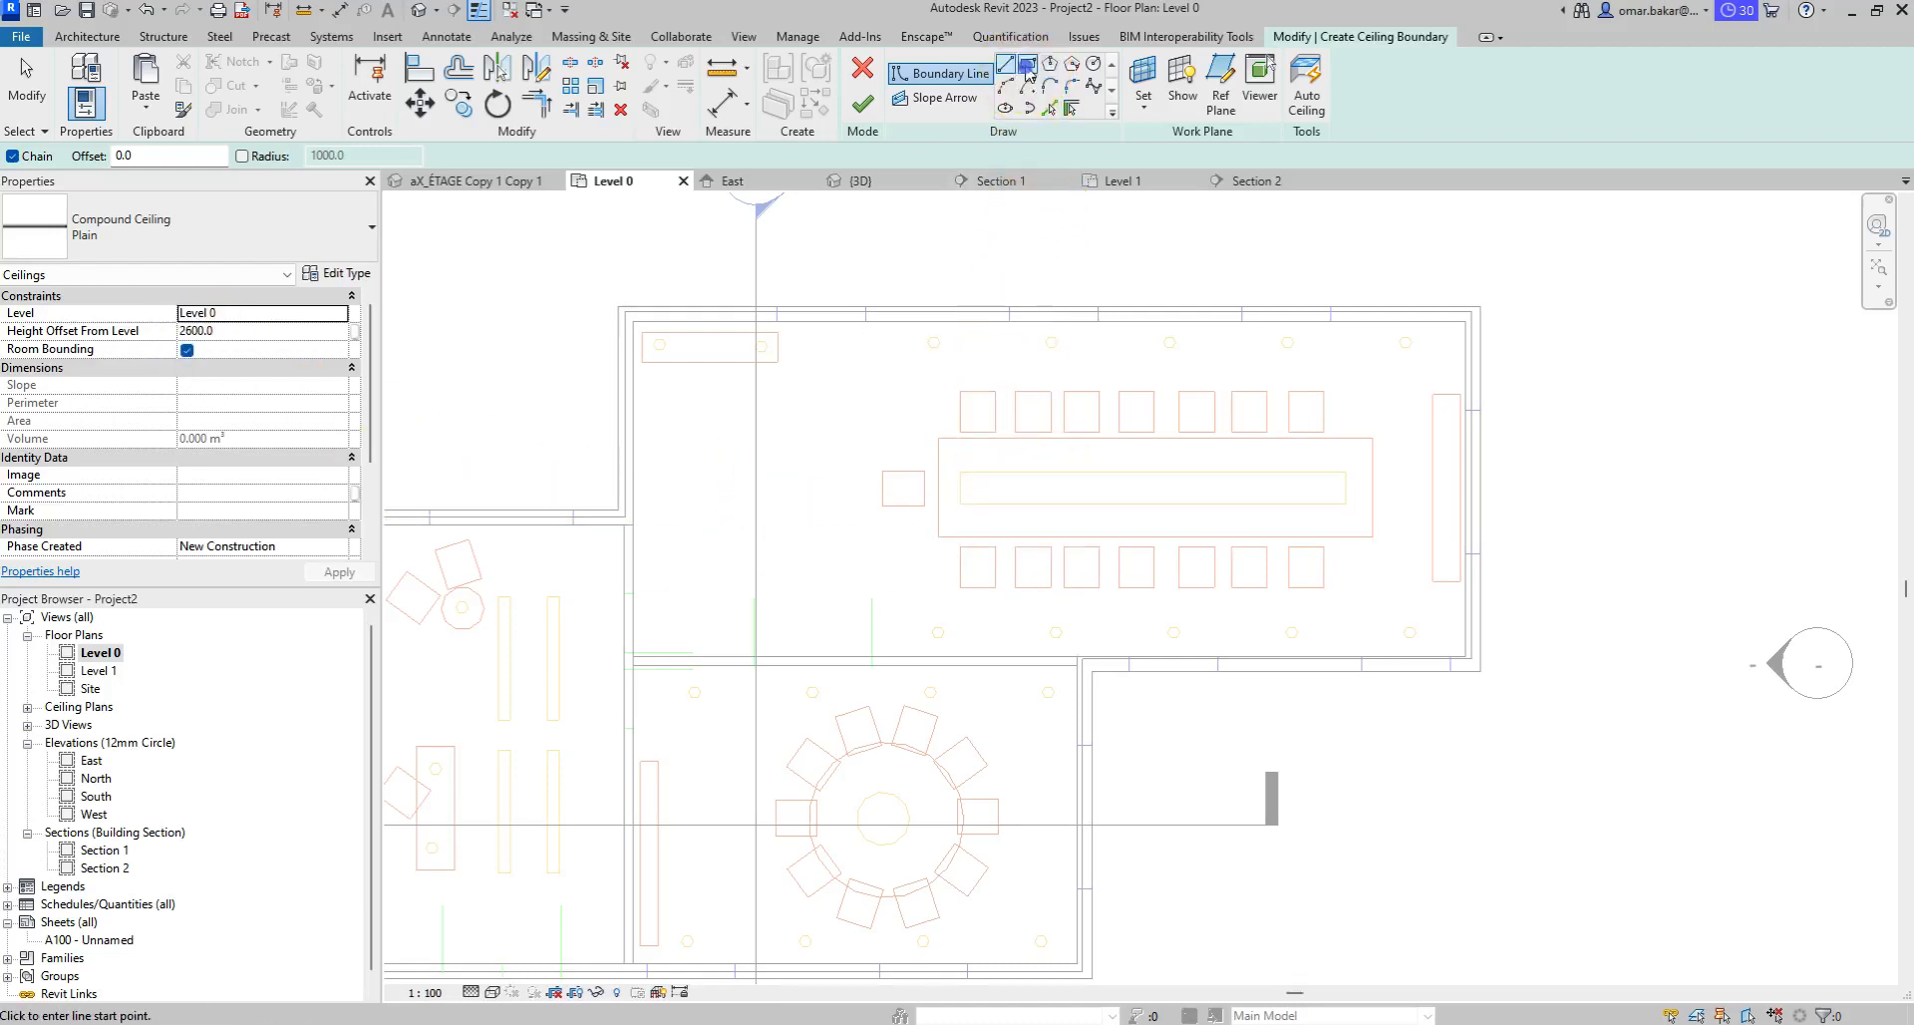
pyautogui.click(633, 320)
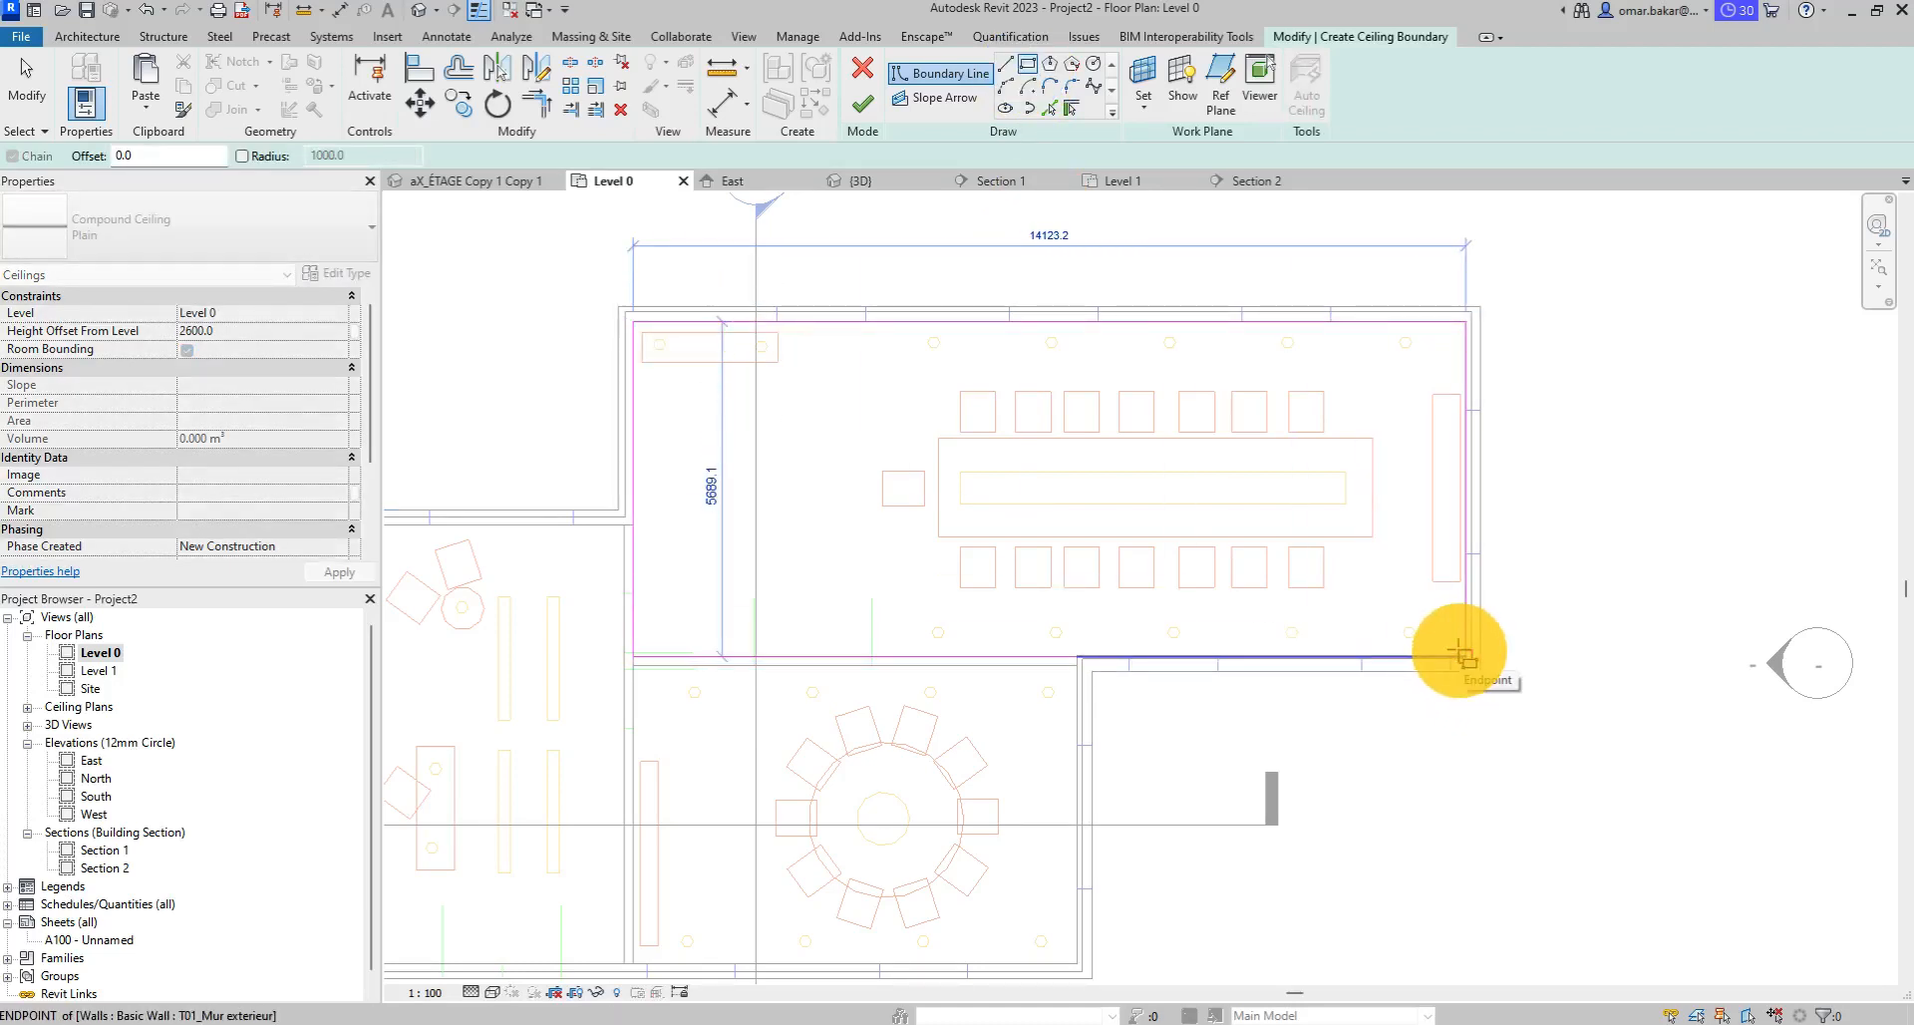
pyautogui.click(1458, 653)
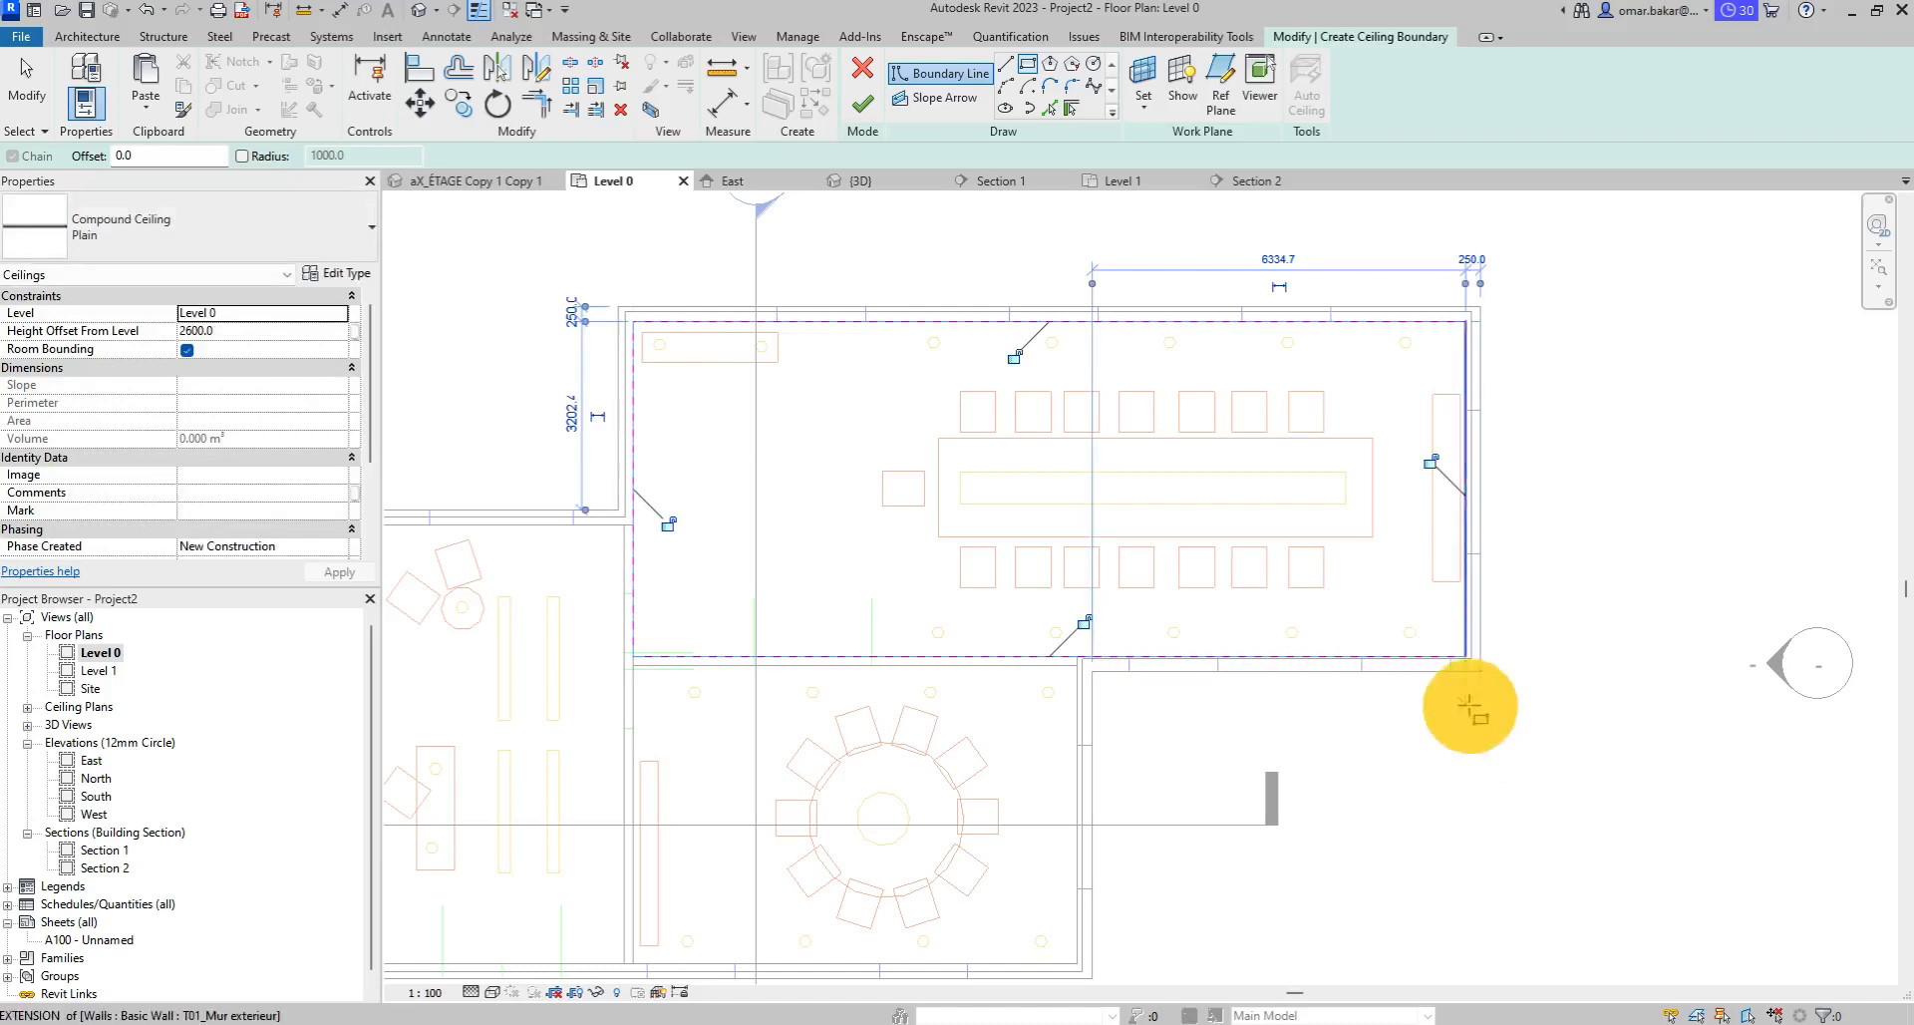
pyautogui.scroll(5, 1455, 688)
pyautogui.scroll(-5, 1499, 508)
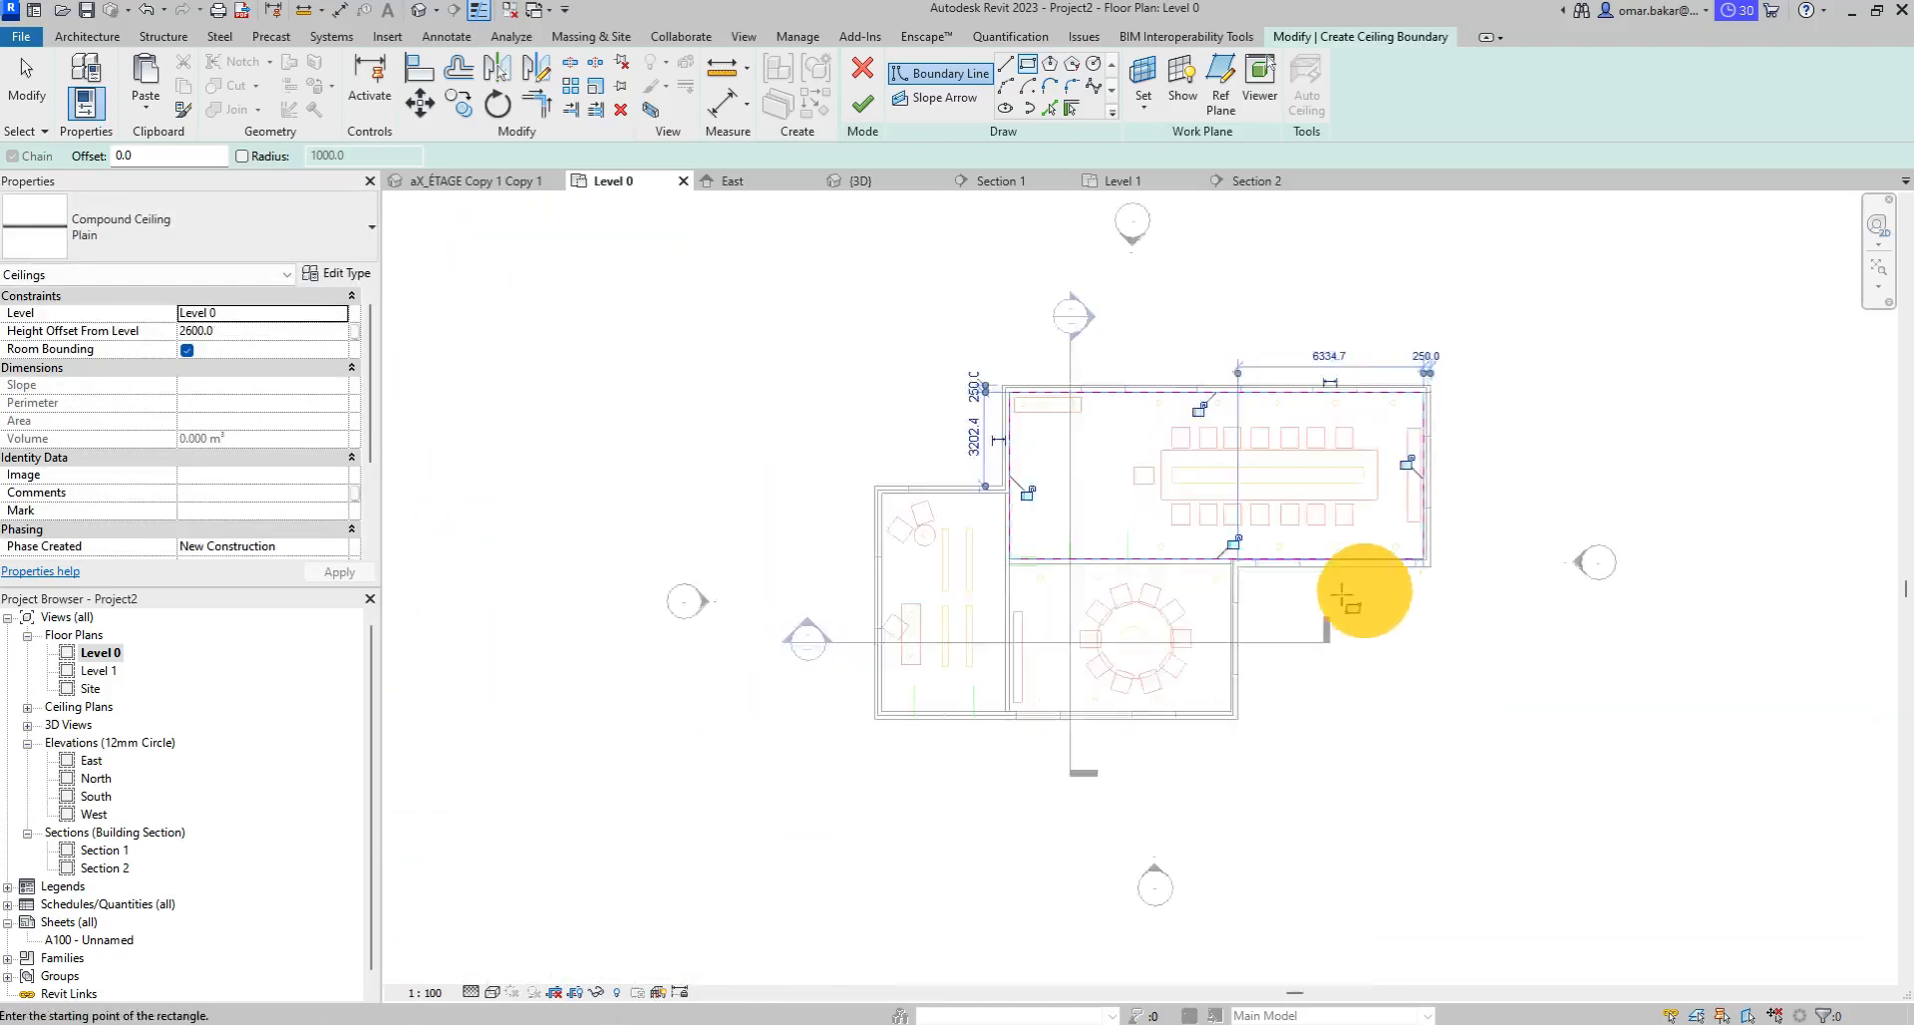
# Set the ceiling's height offset from Level 0 to 2850 and finish the ceiling sketch.
pyautogui.click(218, 332)
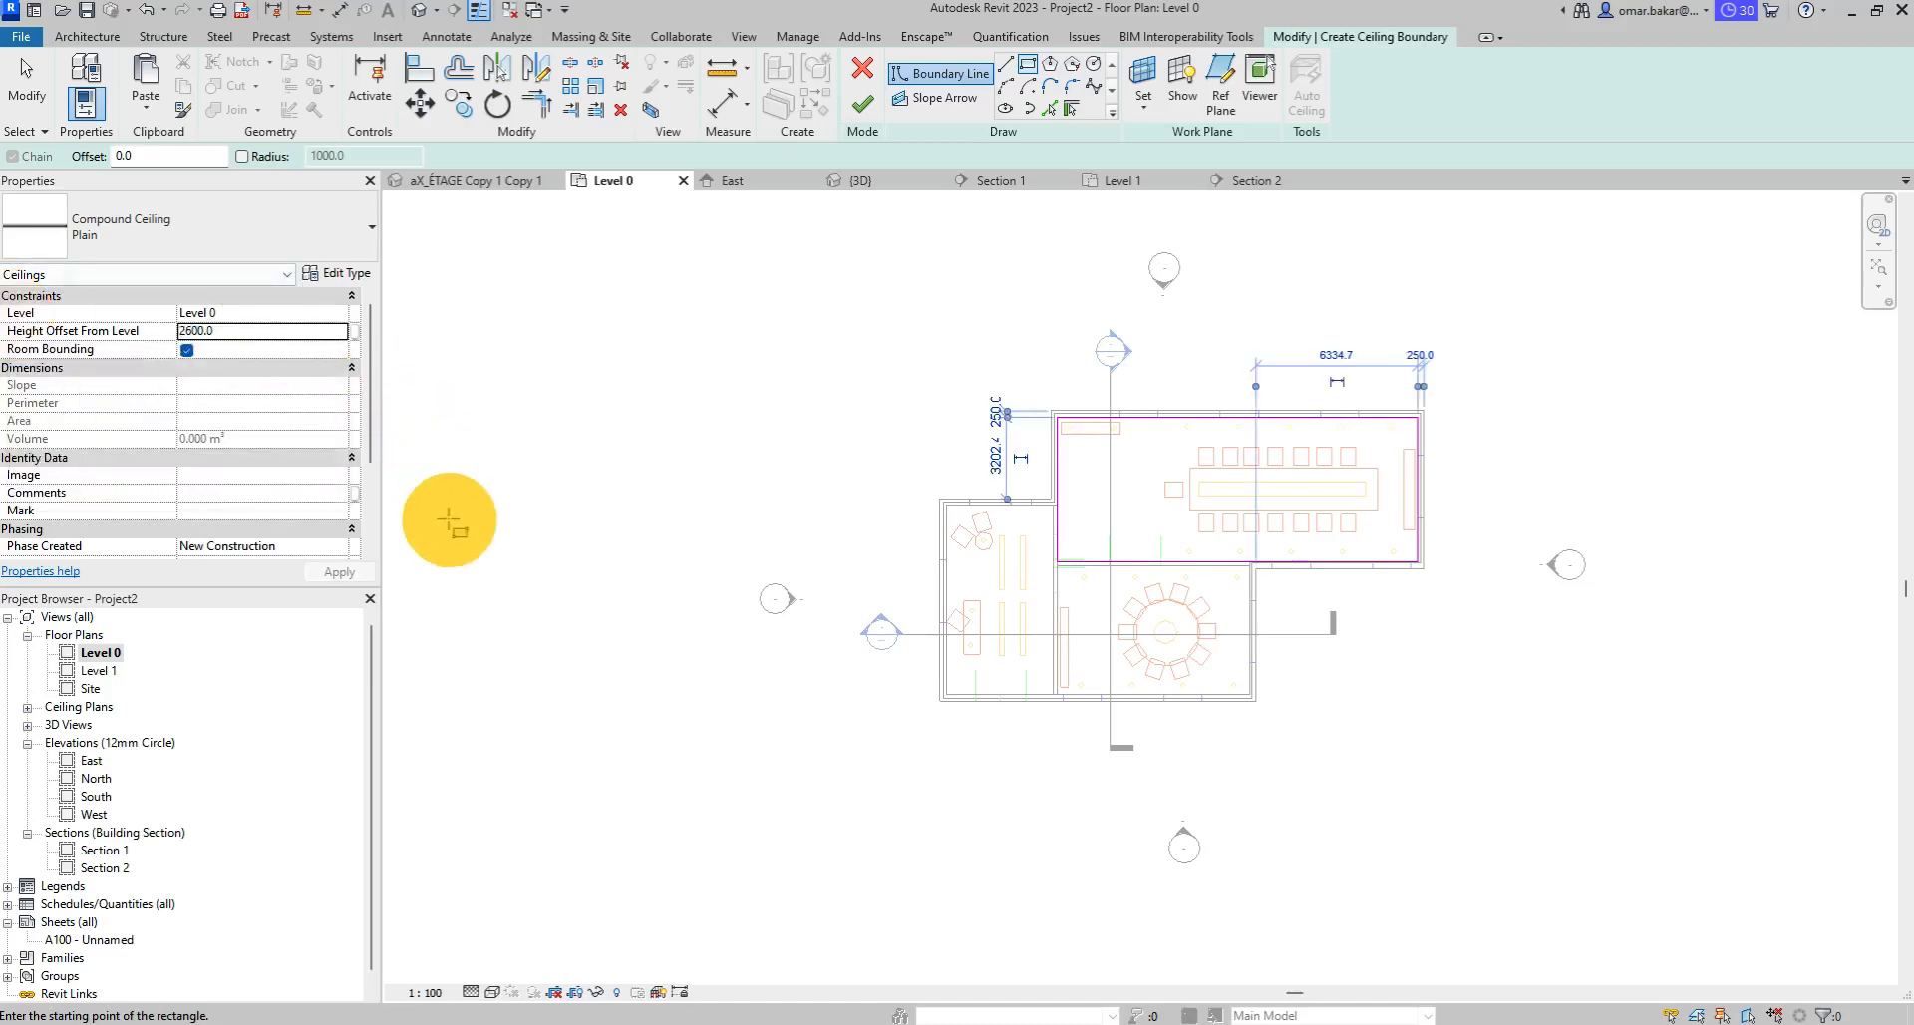
pyautogui.click(214, 330)
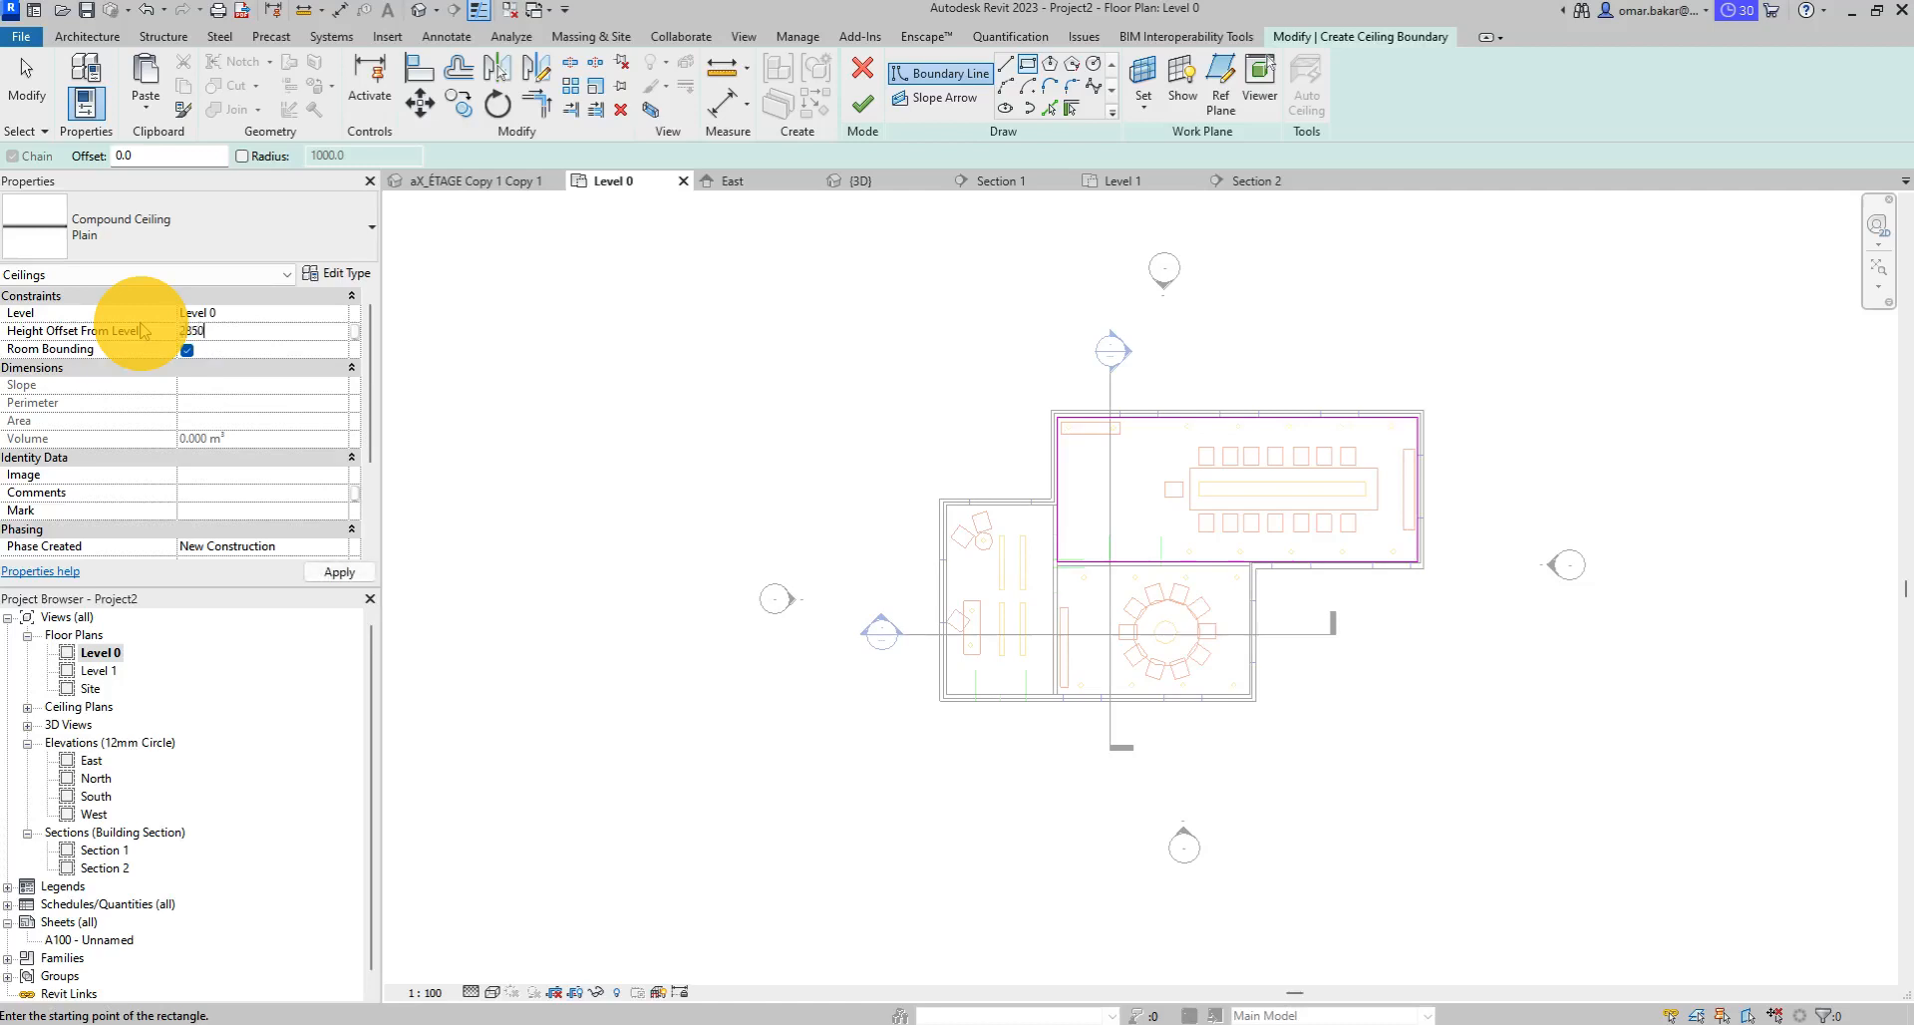
pyautogui.click(339, 572)
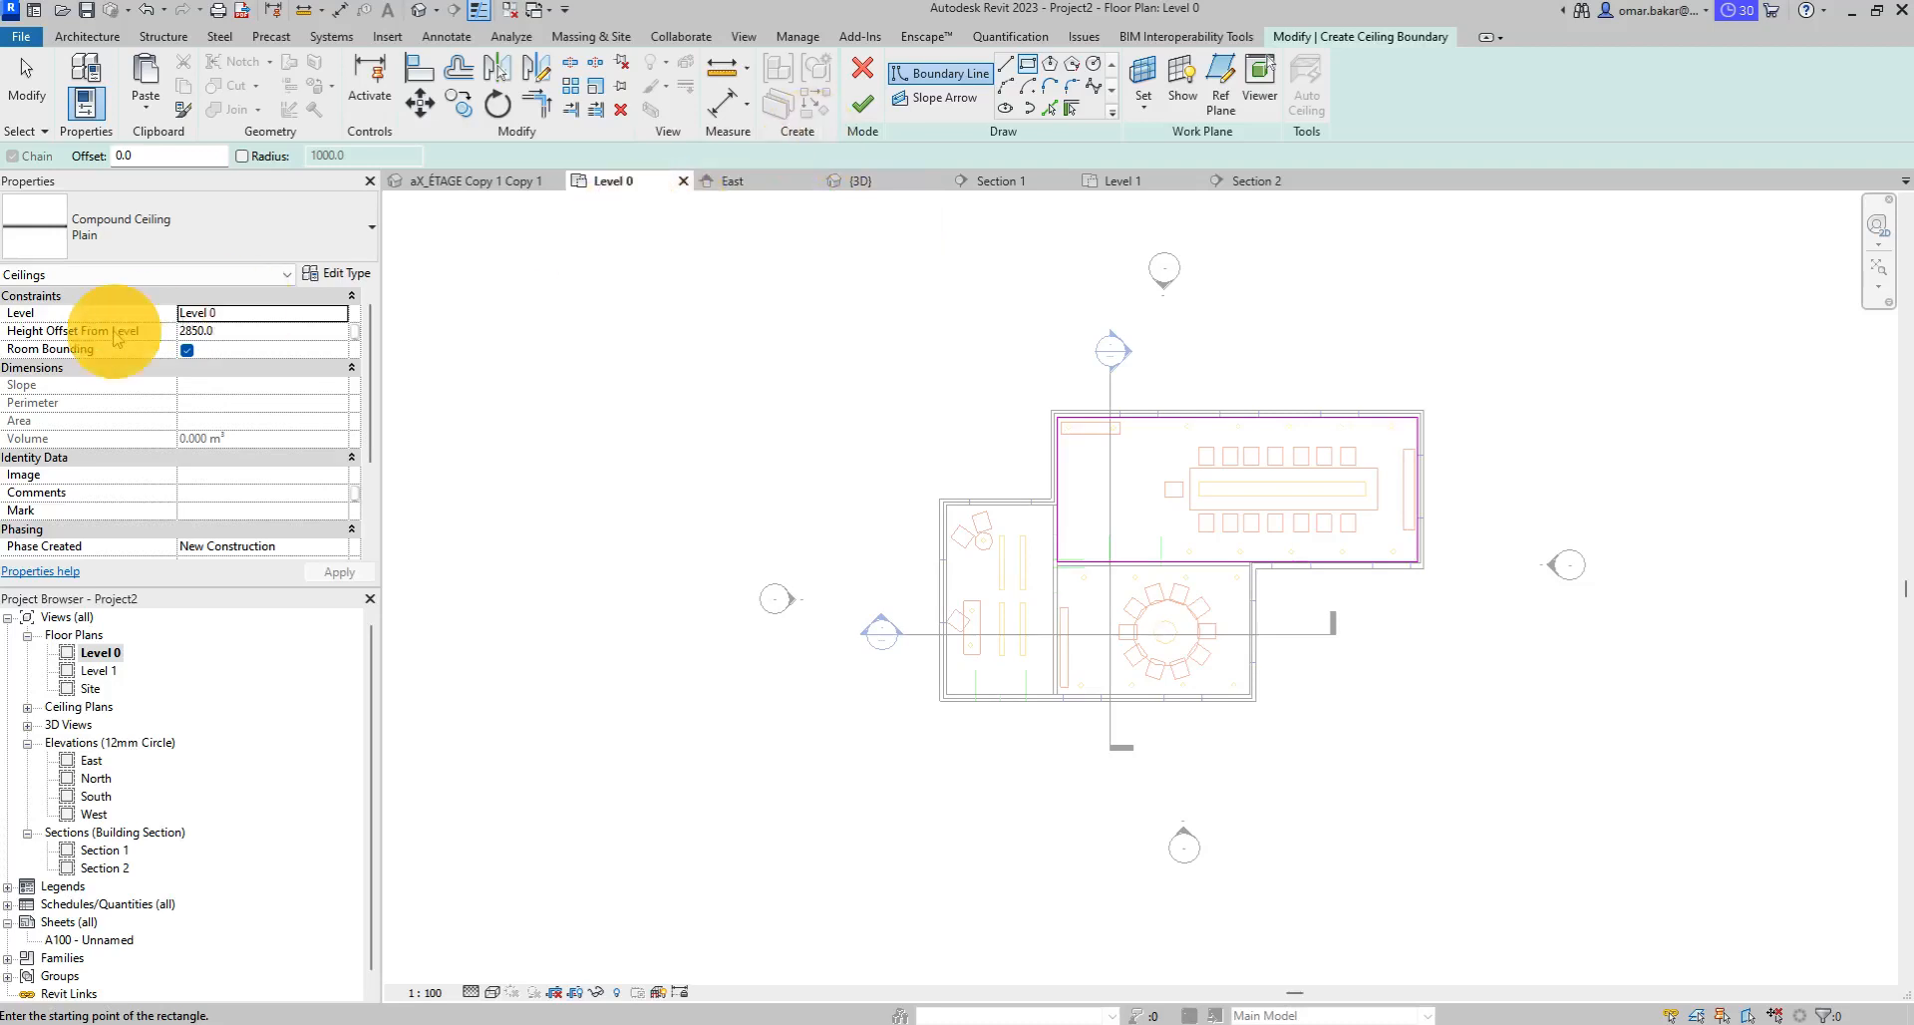
pyautogui.click(863, 102)
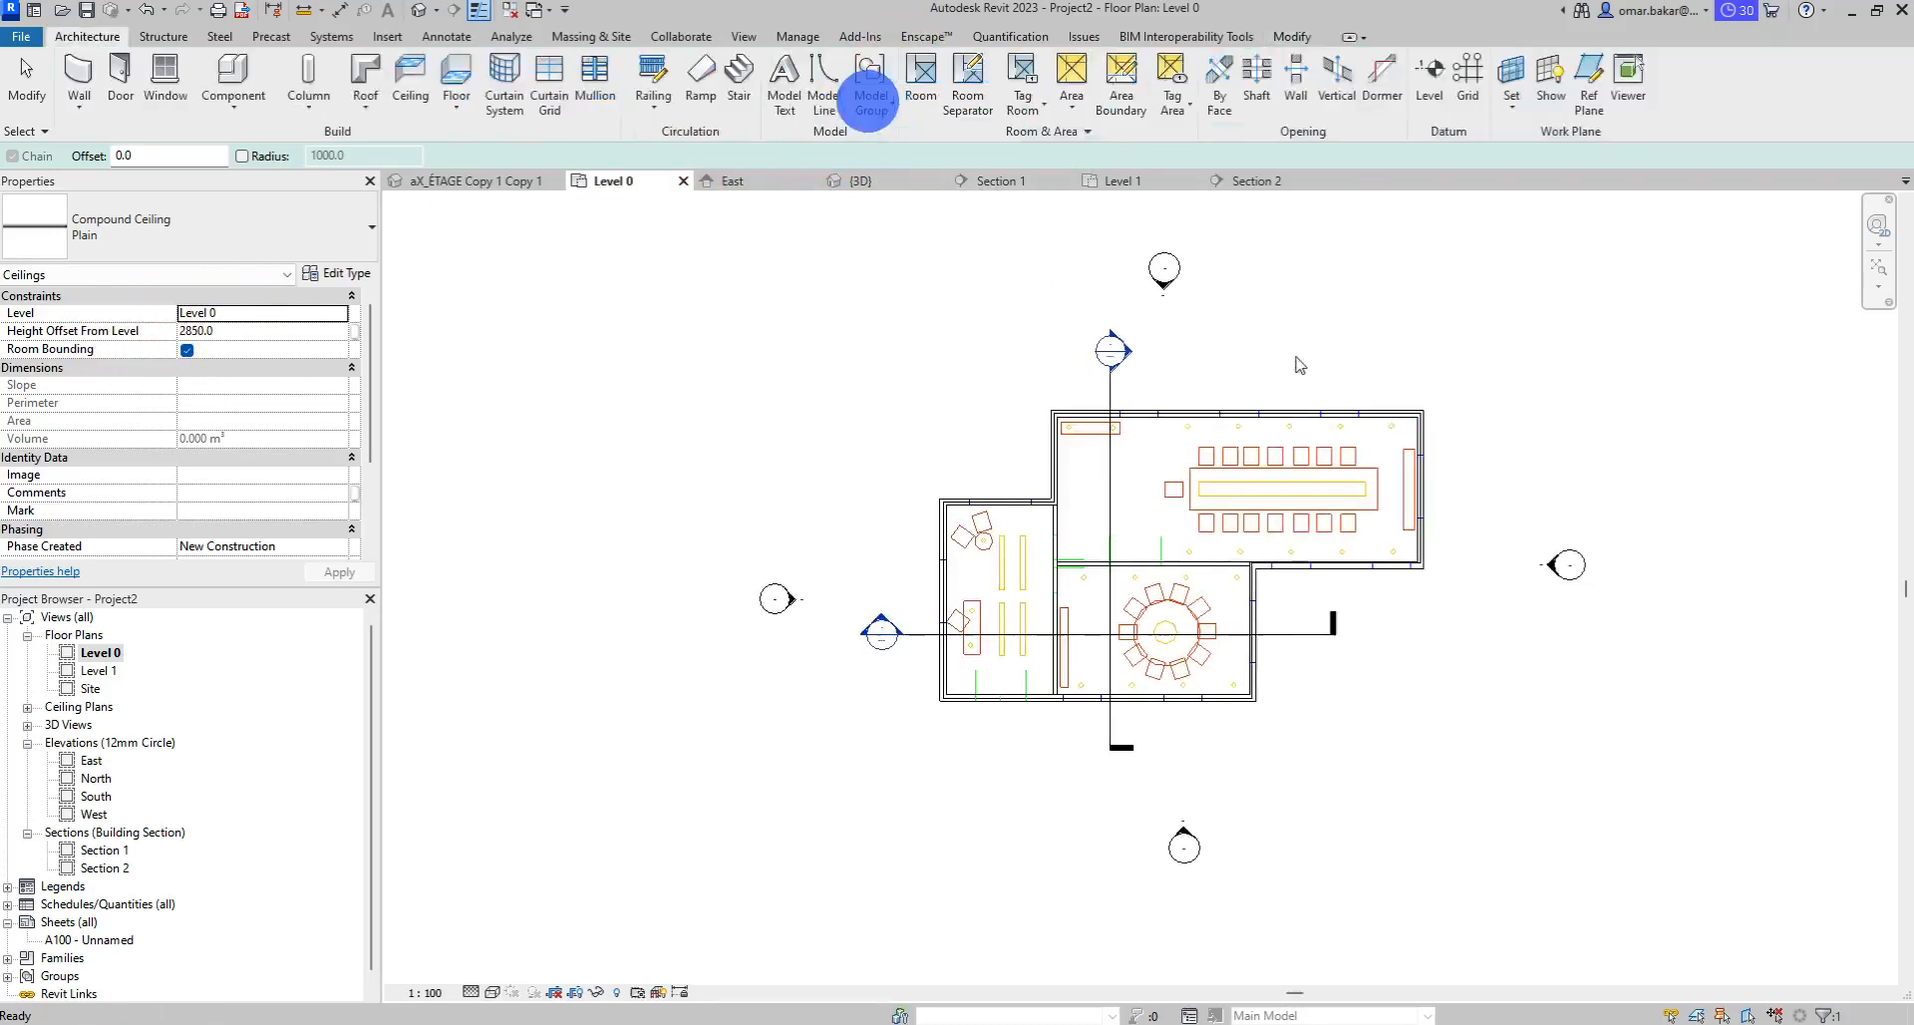
# Open the Section 1 view from its section line and examine the new ceiling's position below the Level 1 floor.
pyautogui.click(1111, 484)
pyautogui.rightClick(1114, 489)
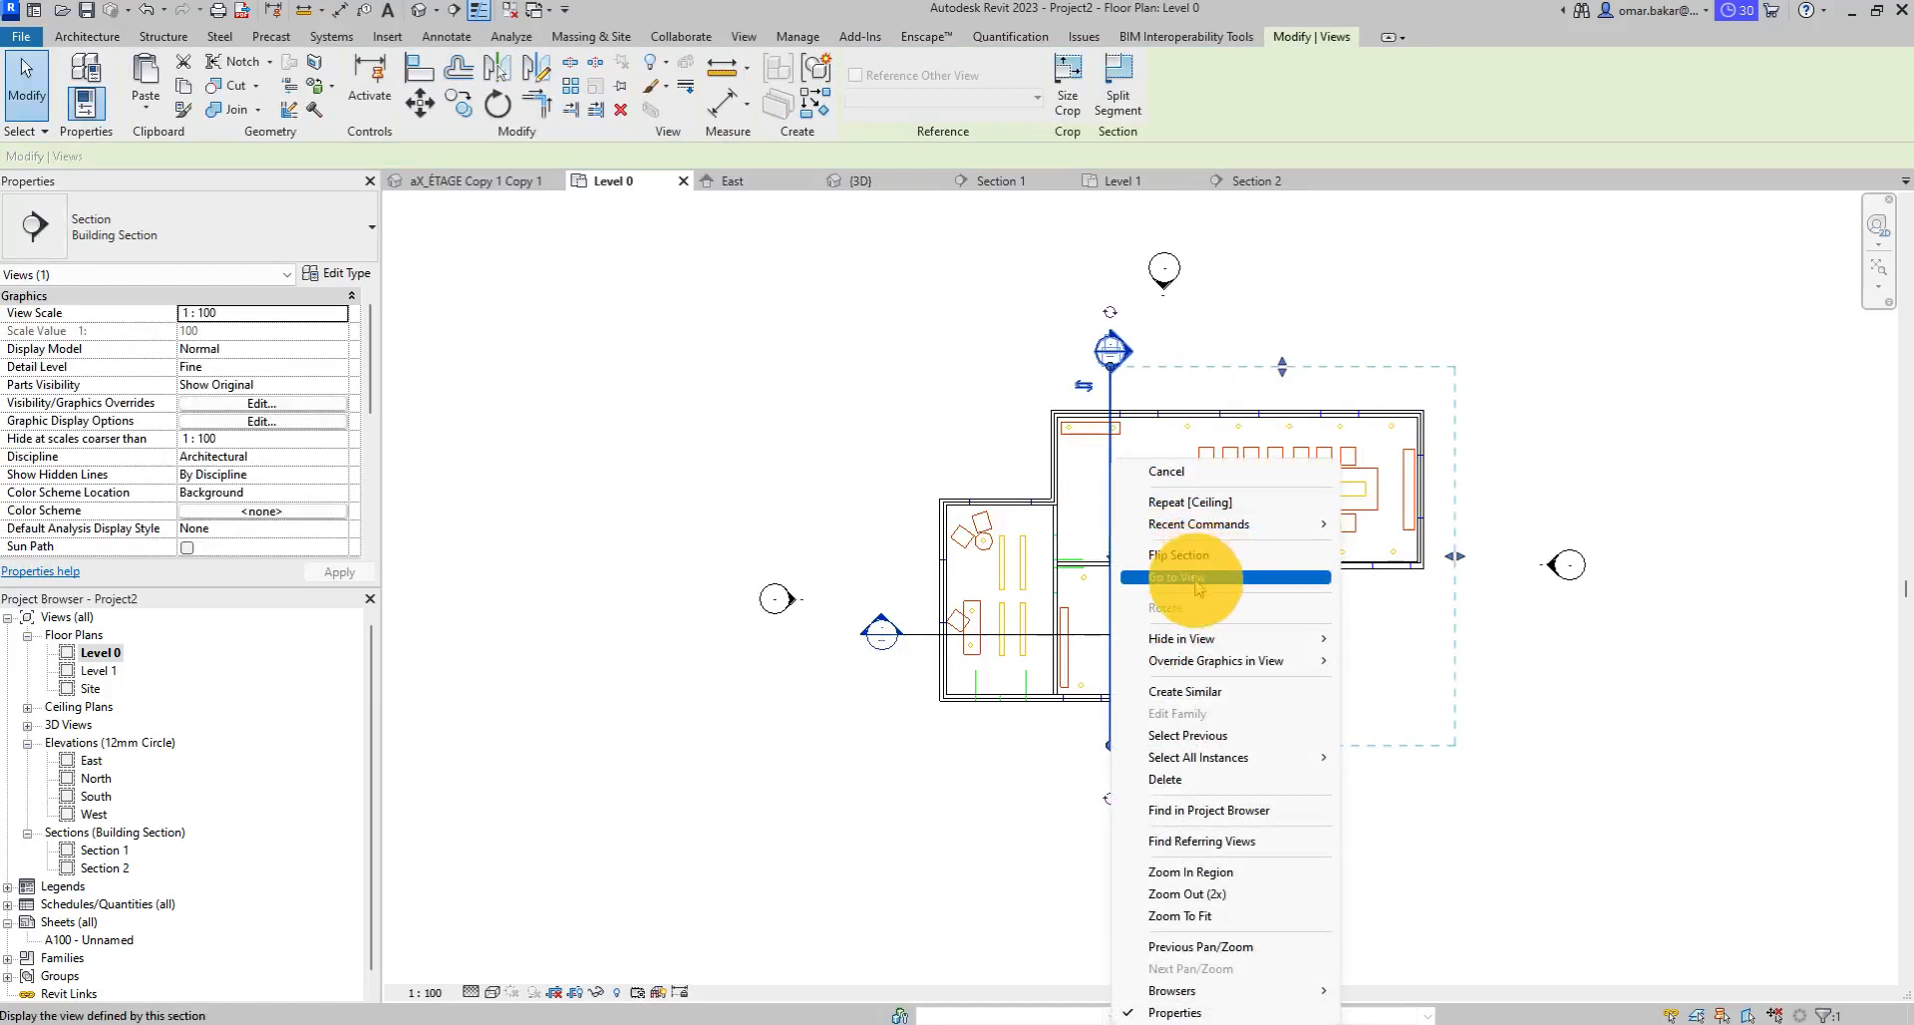
pyautogui.click(1197, 586)
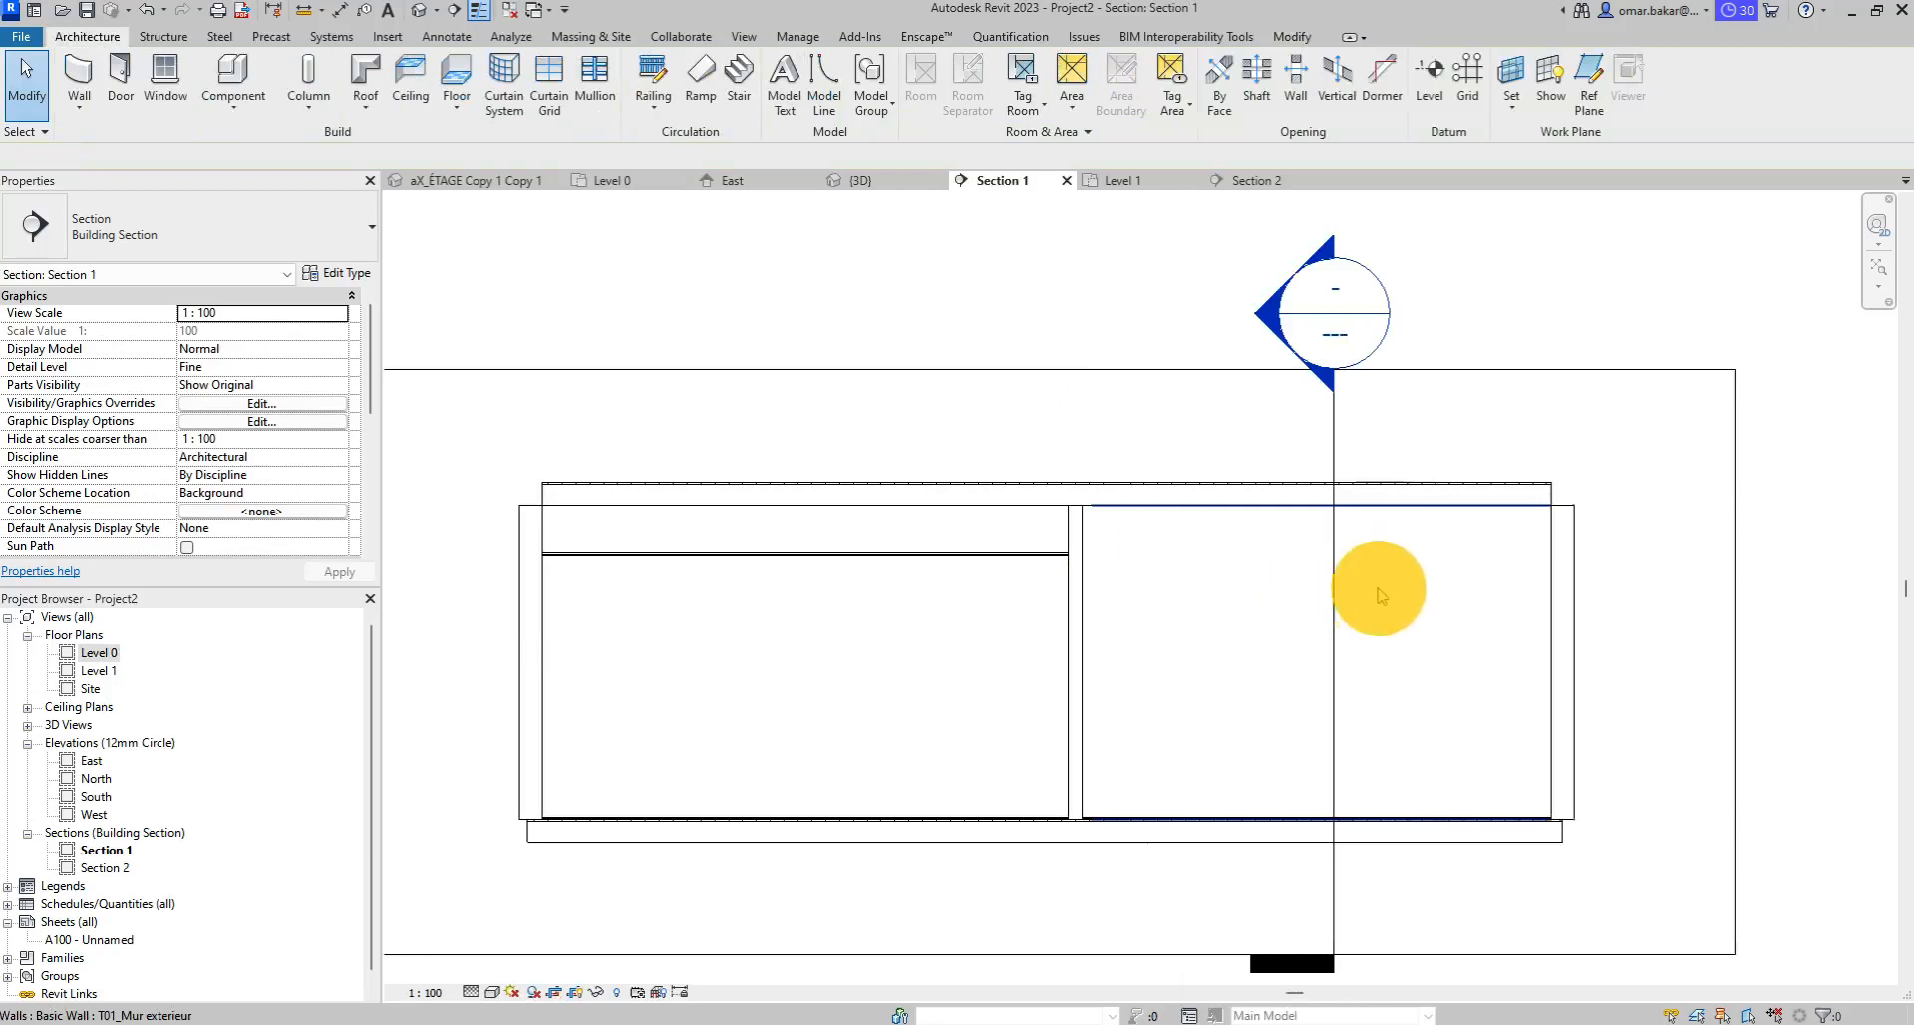
pyautogui.scroll(2, 708, 529)
pyautogui.scroll(2, 1146, 569)
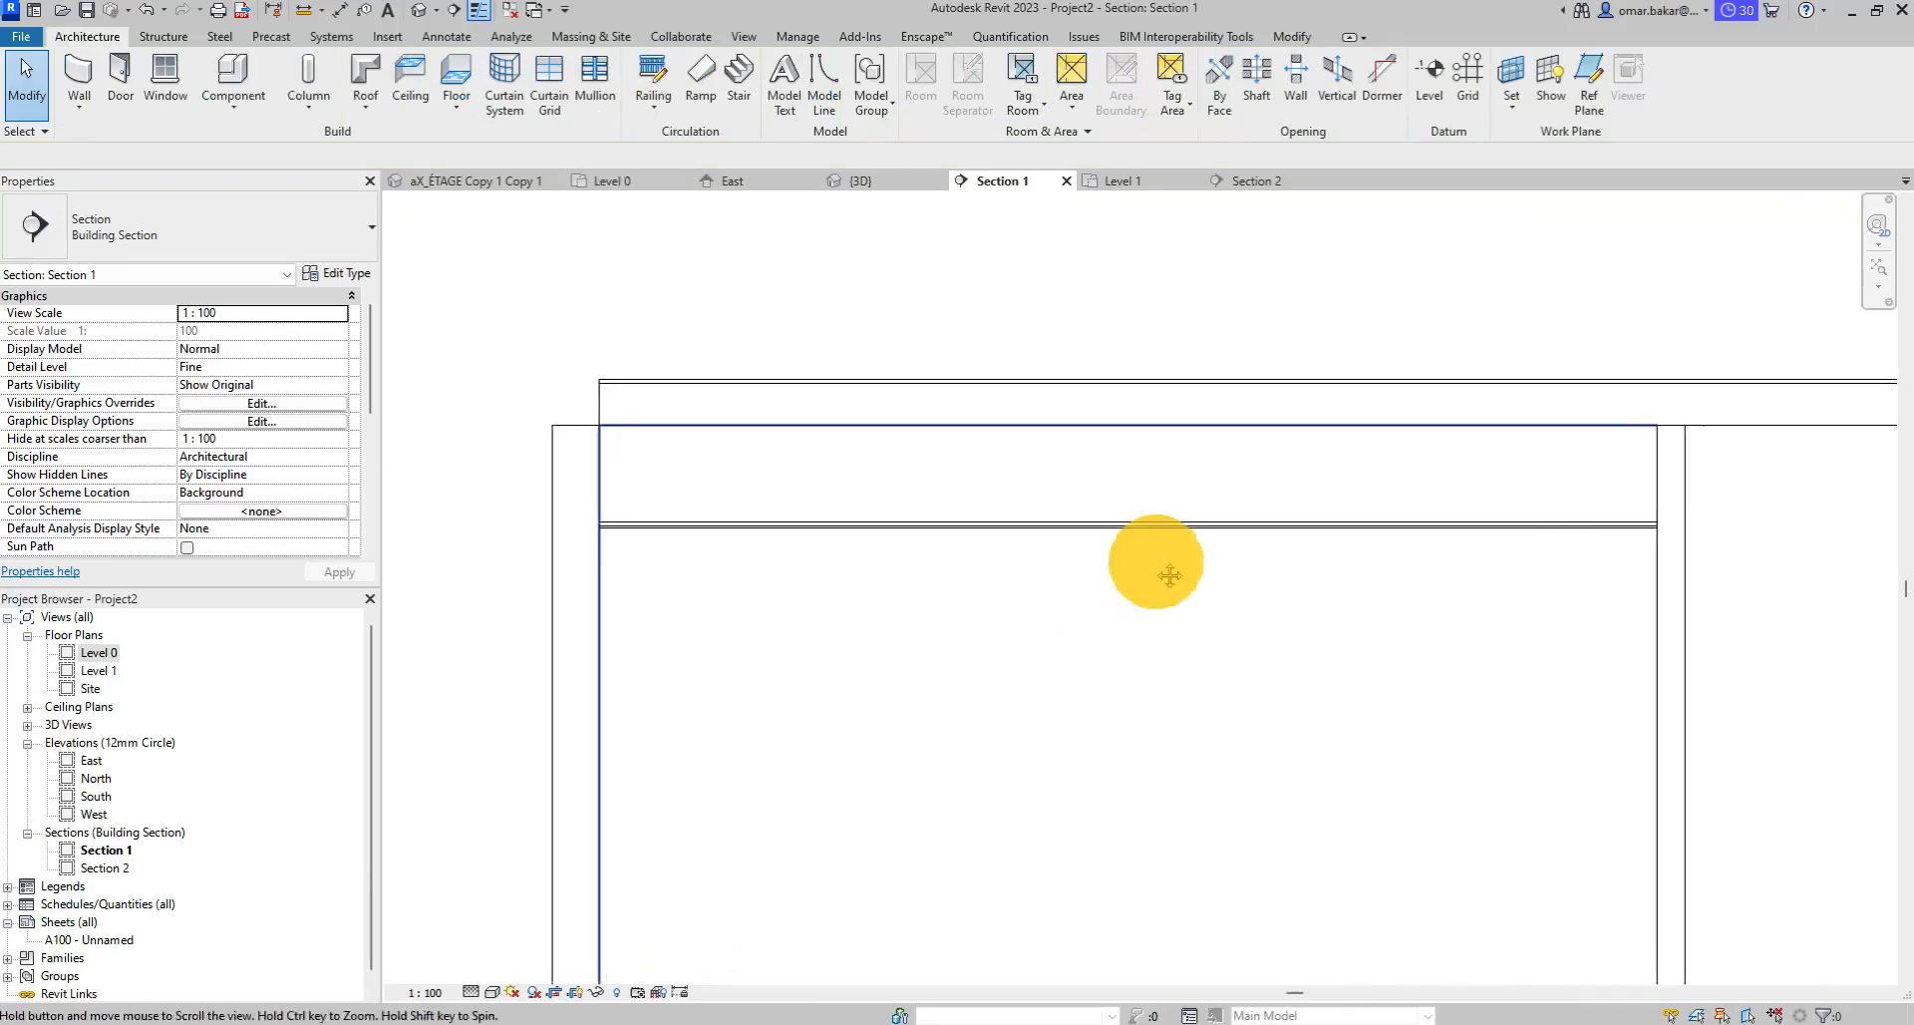
pyautogui.click(636, 401)
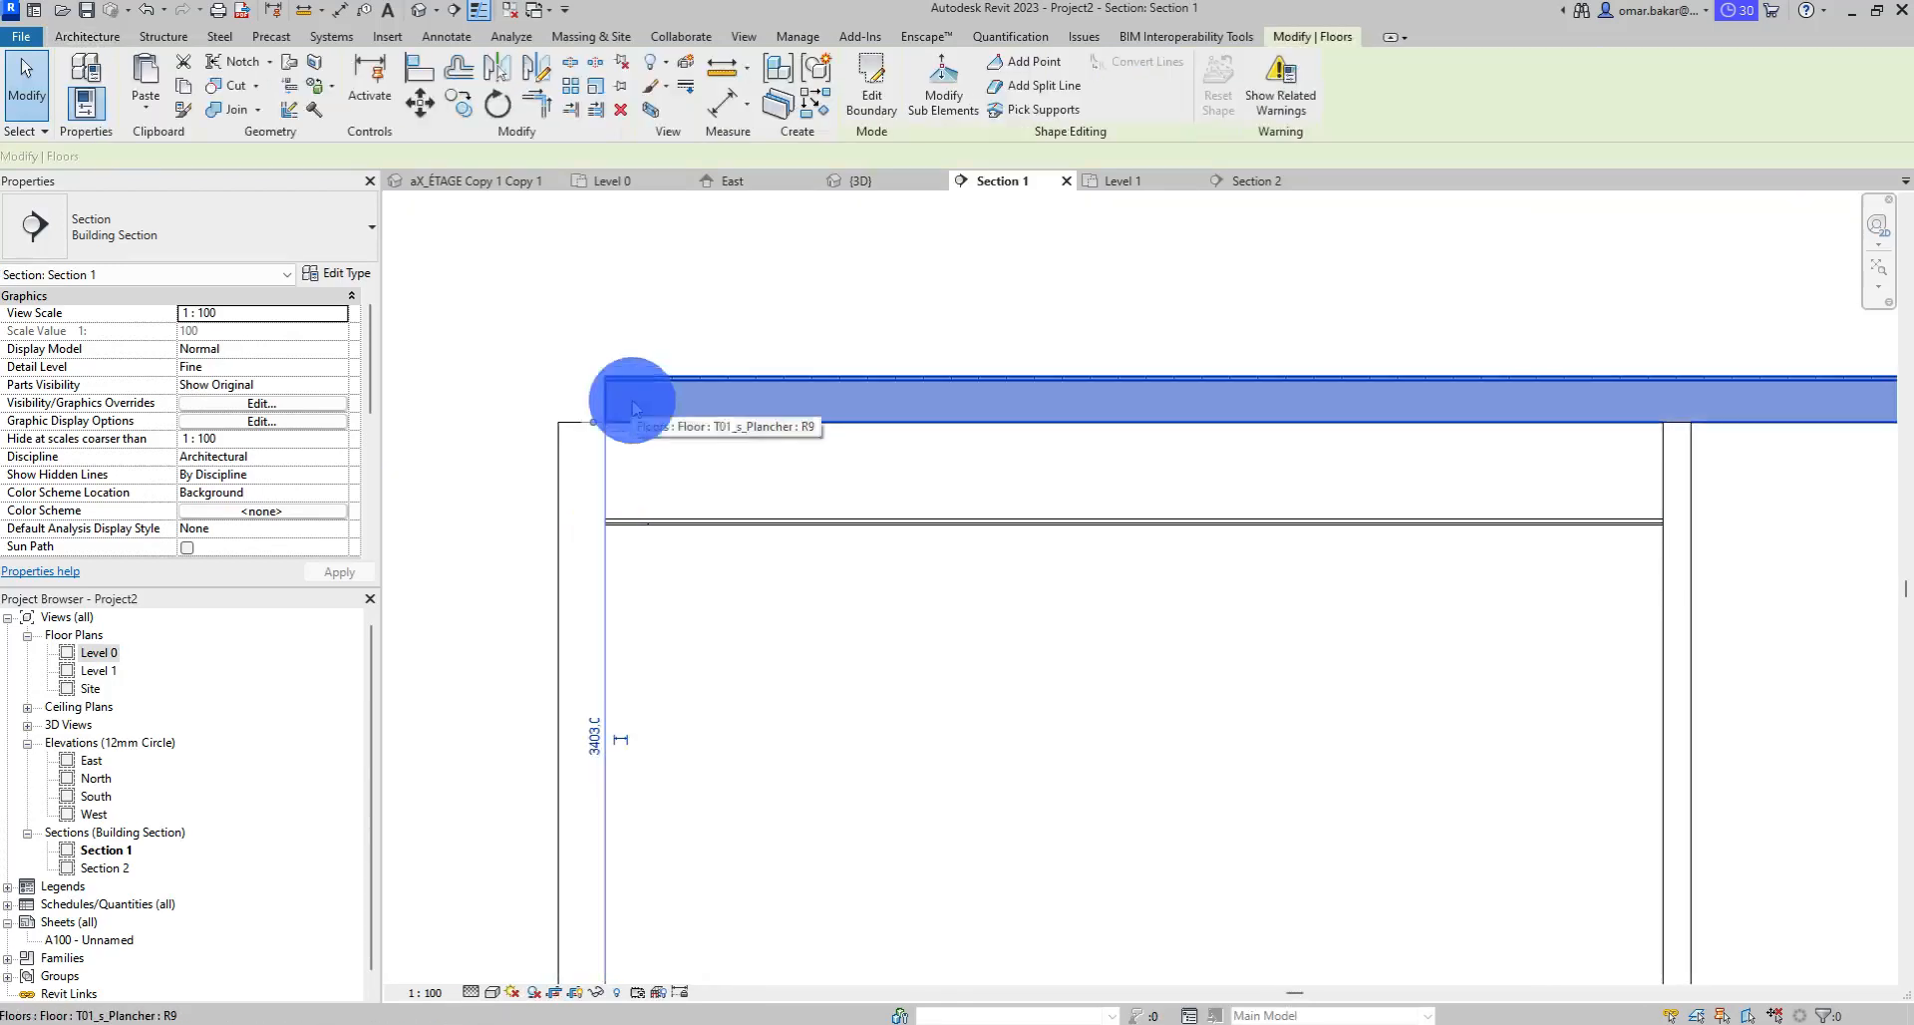
pyautogui.scroll(3, 735, 483)
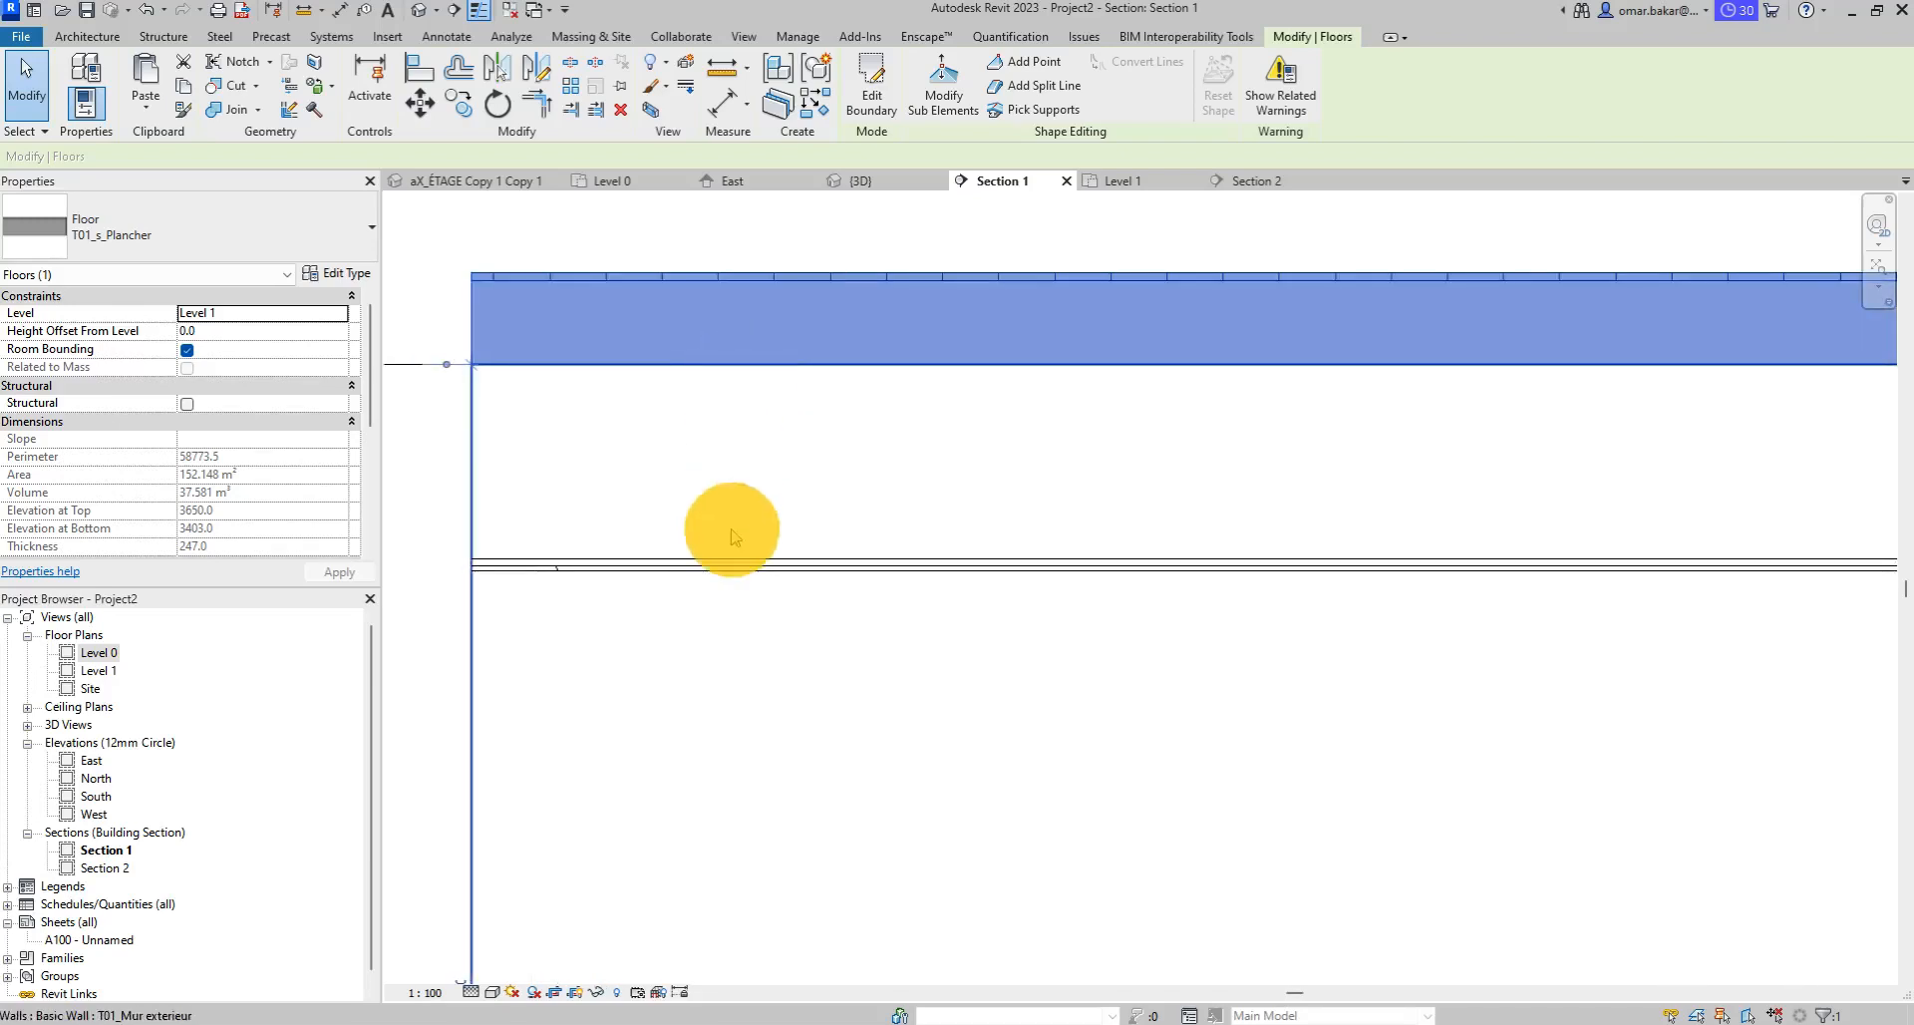
pyautogui.scroll(-2, 972, 529)
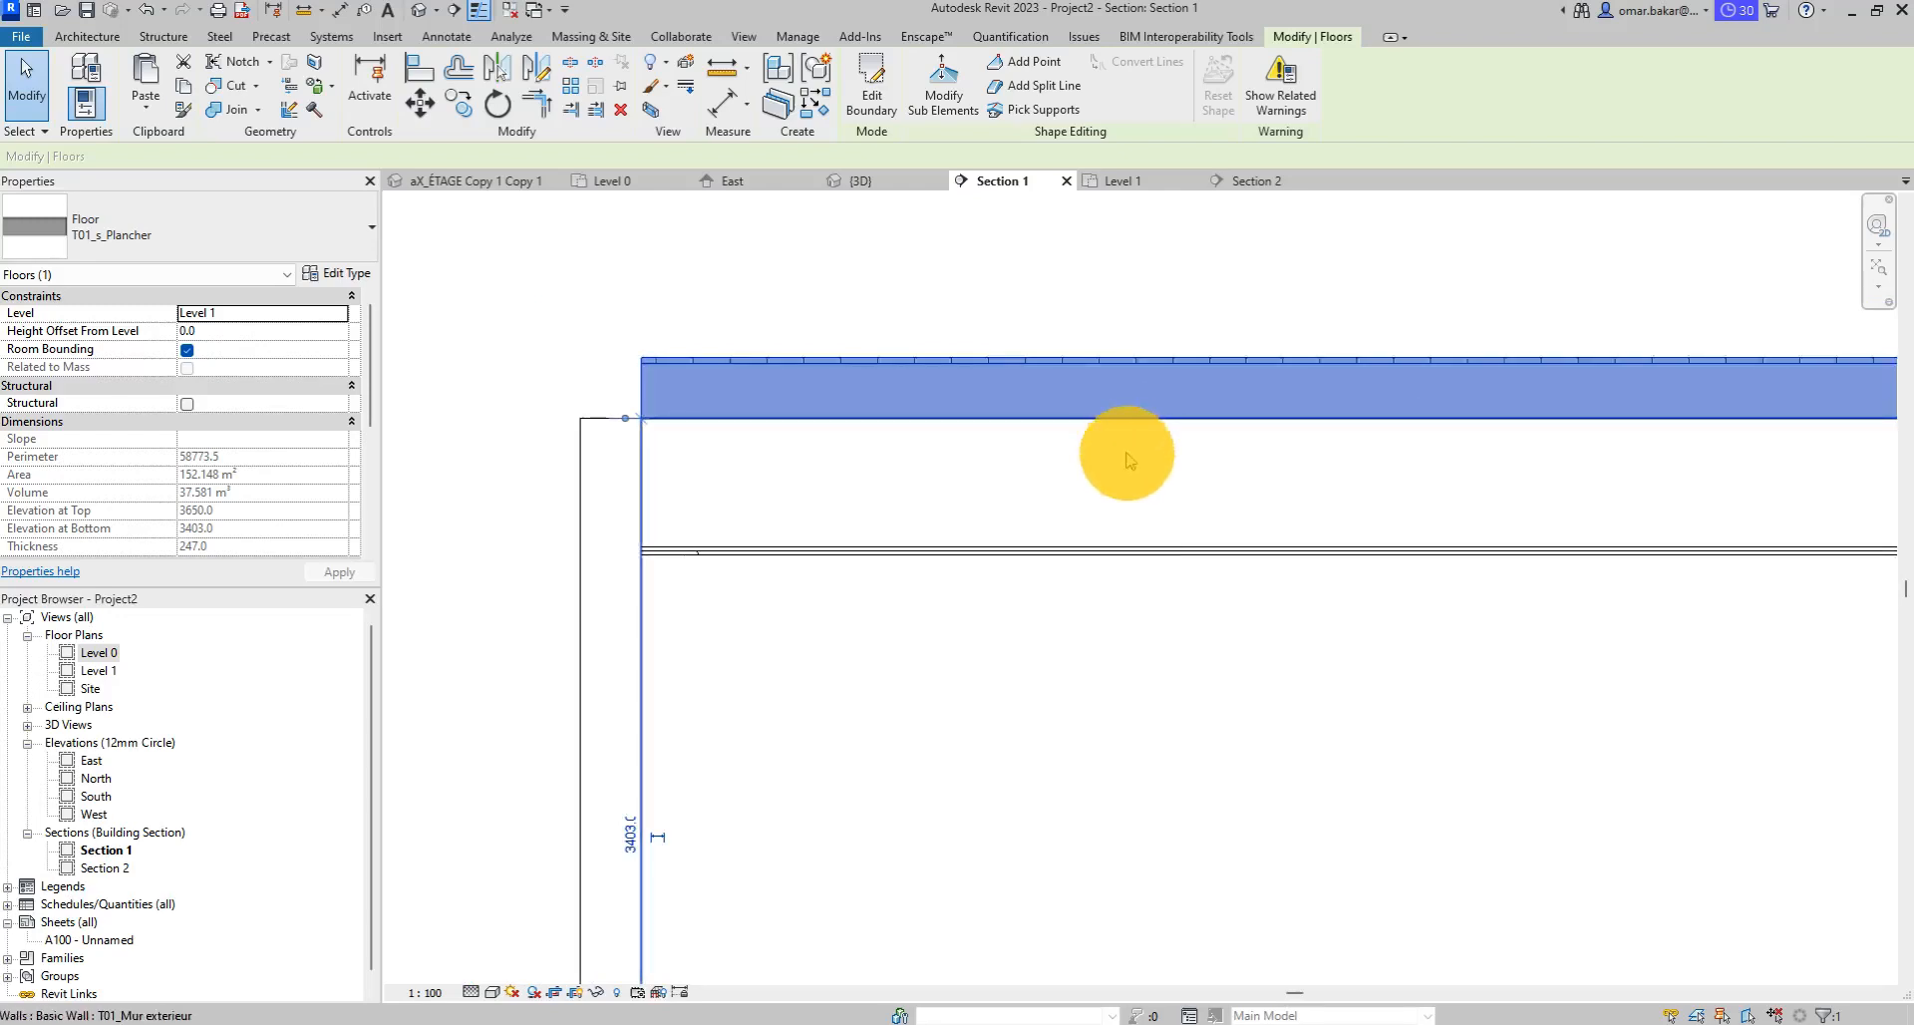
pyautogui.scroll(-1, 1103, 509)
pyautogui.scroll(-1, 1099, 503)
pyautogui.moveTo(1161, 519); pyautogui.dragTo(1019, 489, button='middle')
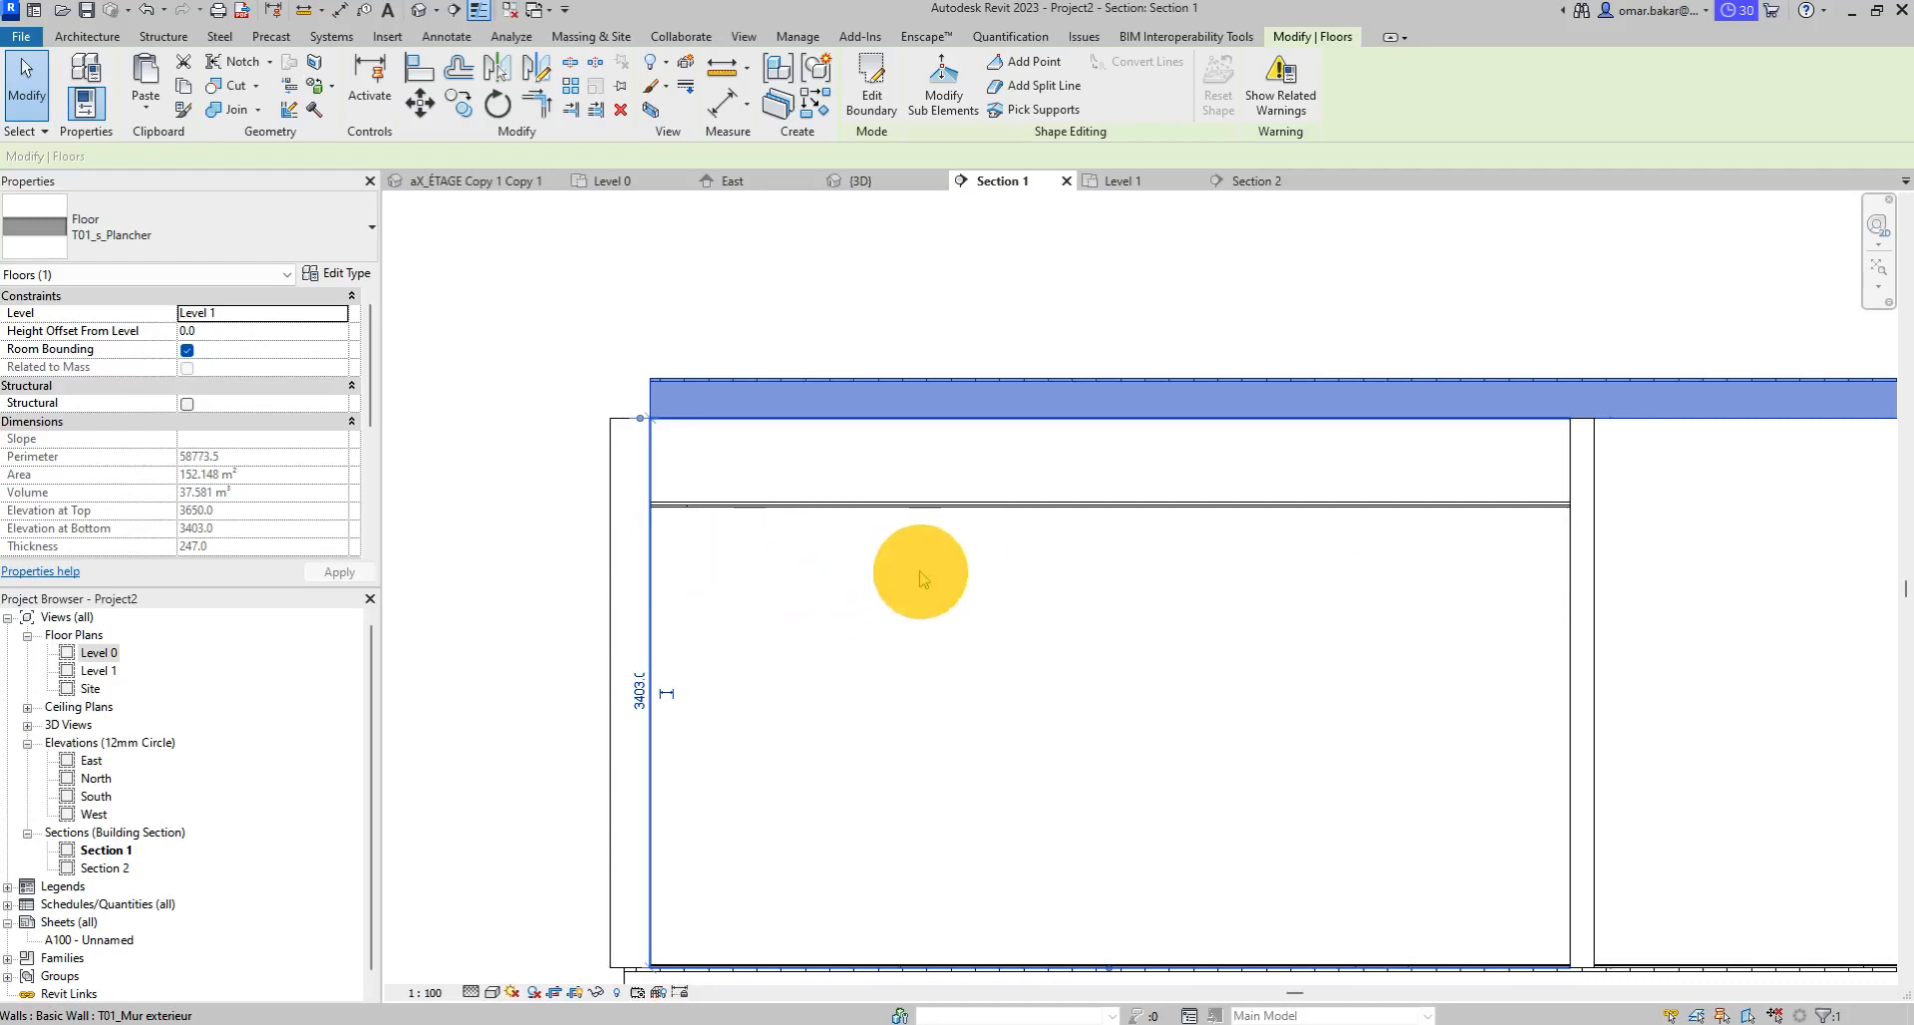
# Open the Level 0 reflected ceiling plan and clear the floor selection.
pyautogui.doubleClick(99, 652)
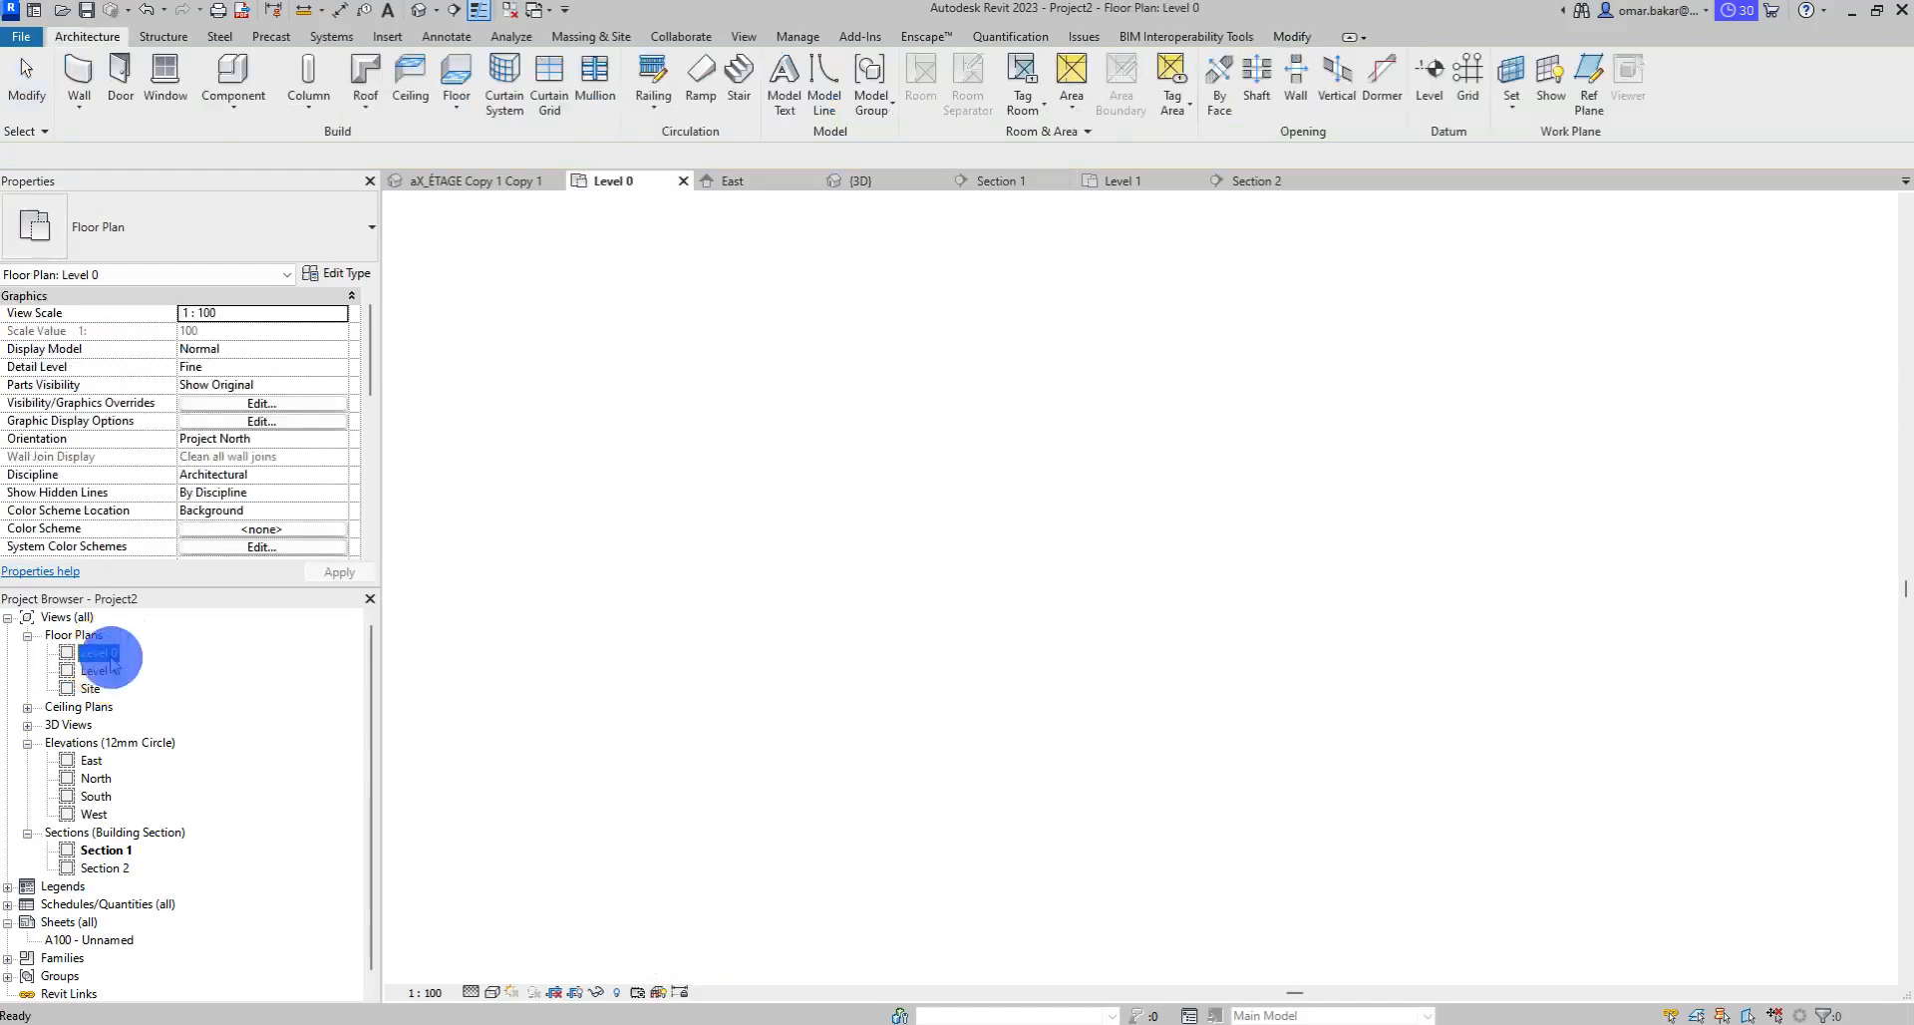
pyautogui.scroll(3, 1401, 509)
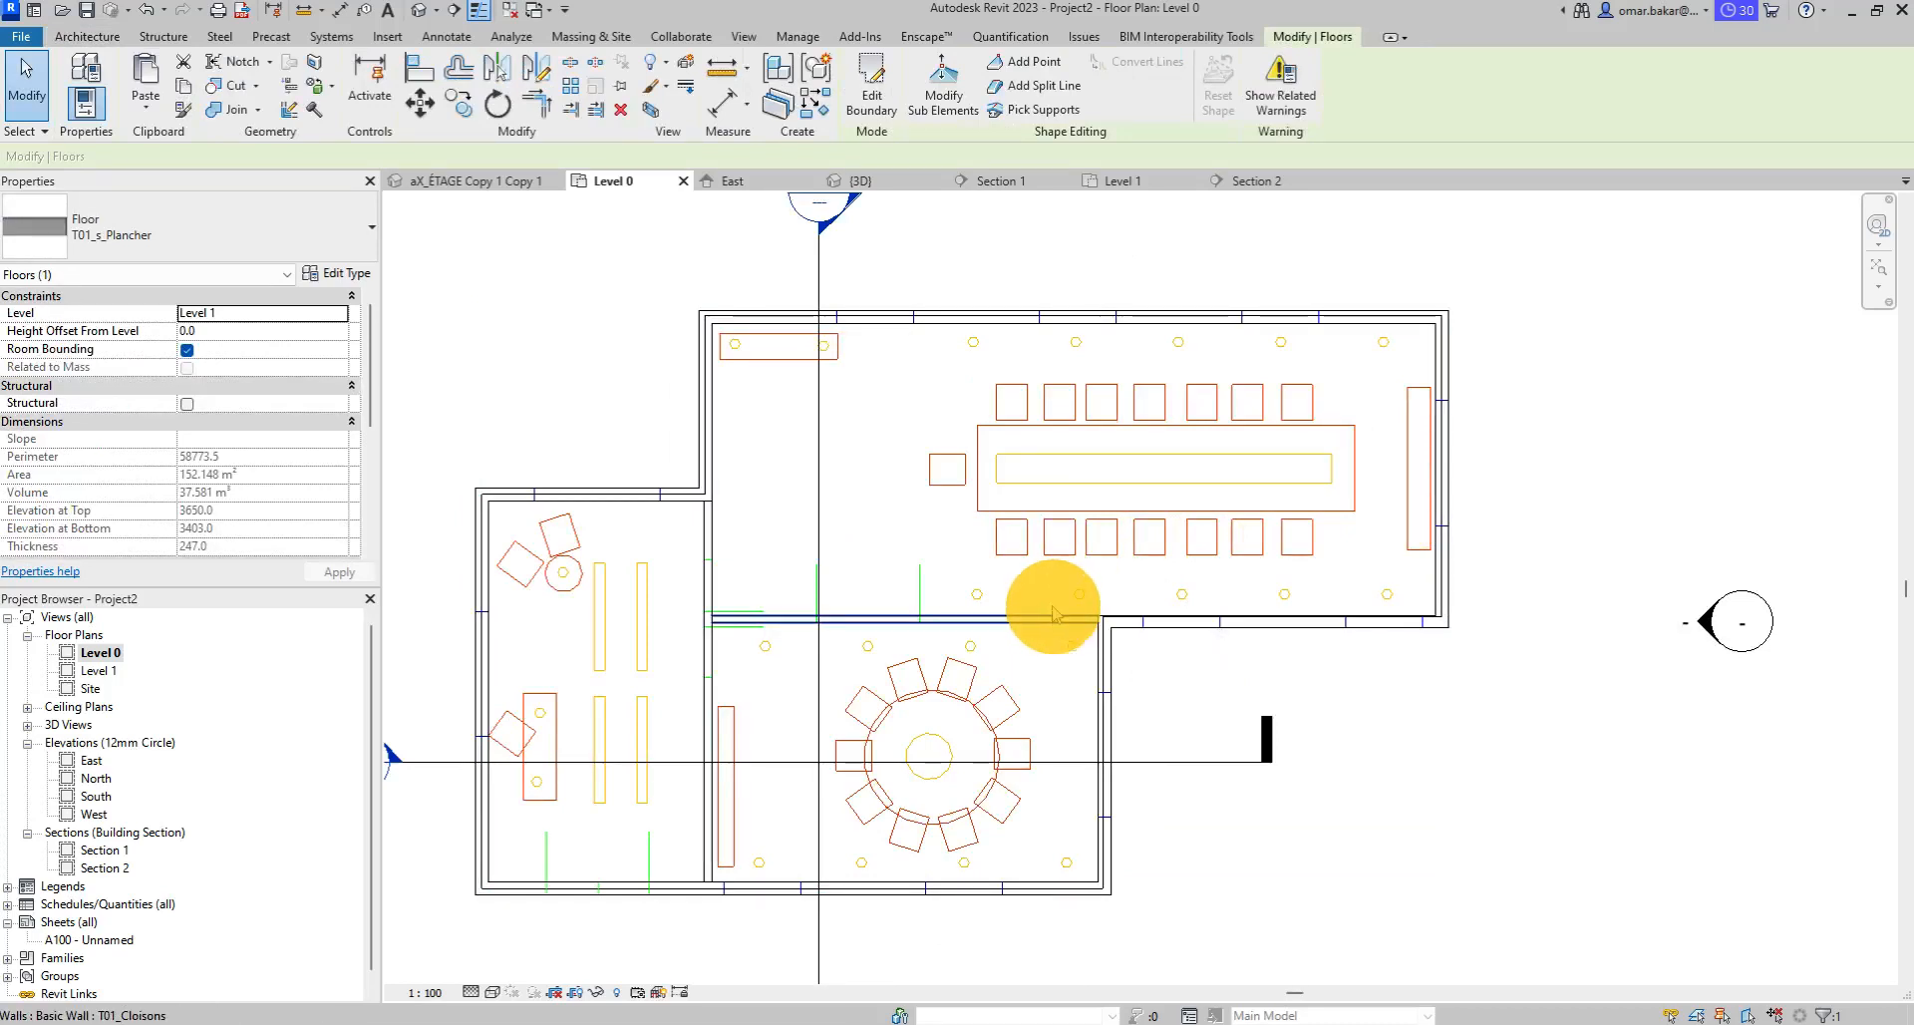
pyautogui.click(26, 706)
pyautogui.doubleClick(100, 725)
pyautogui.click(1133, 633)
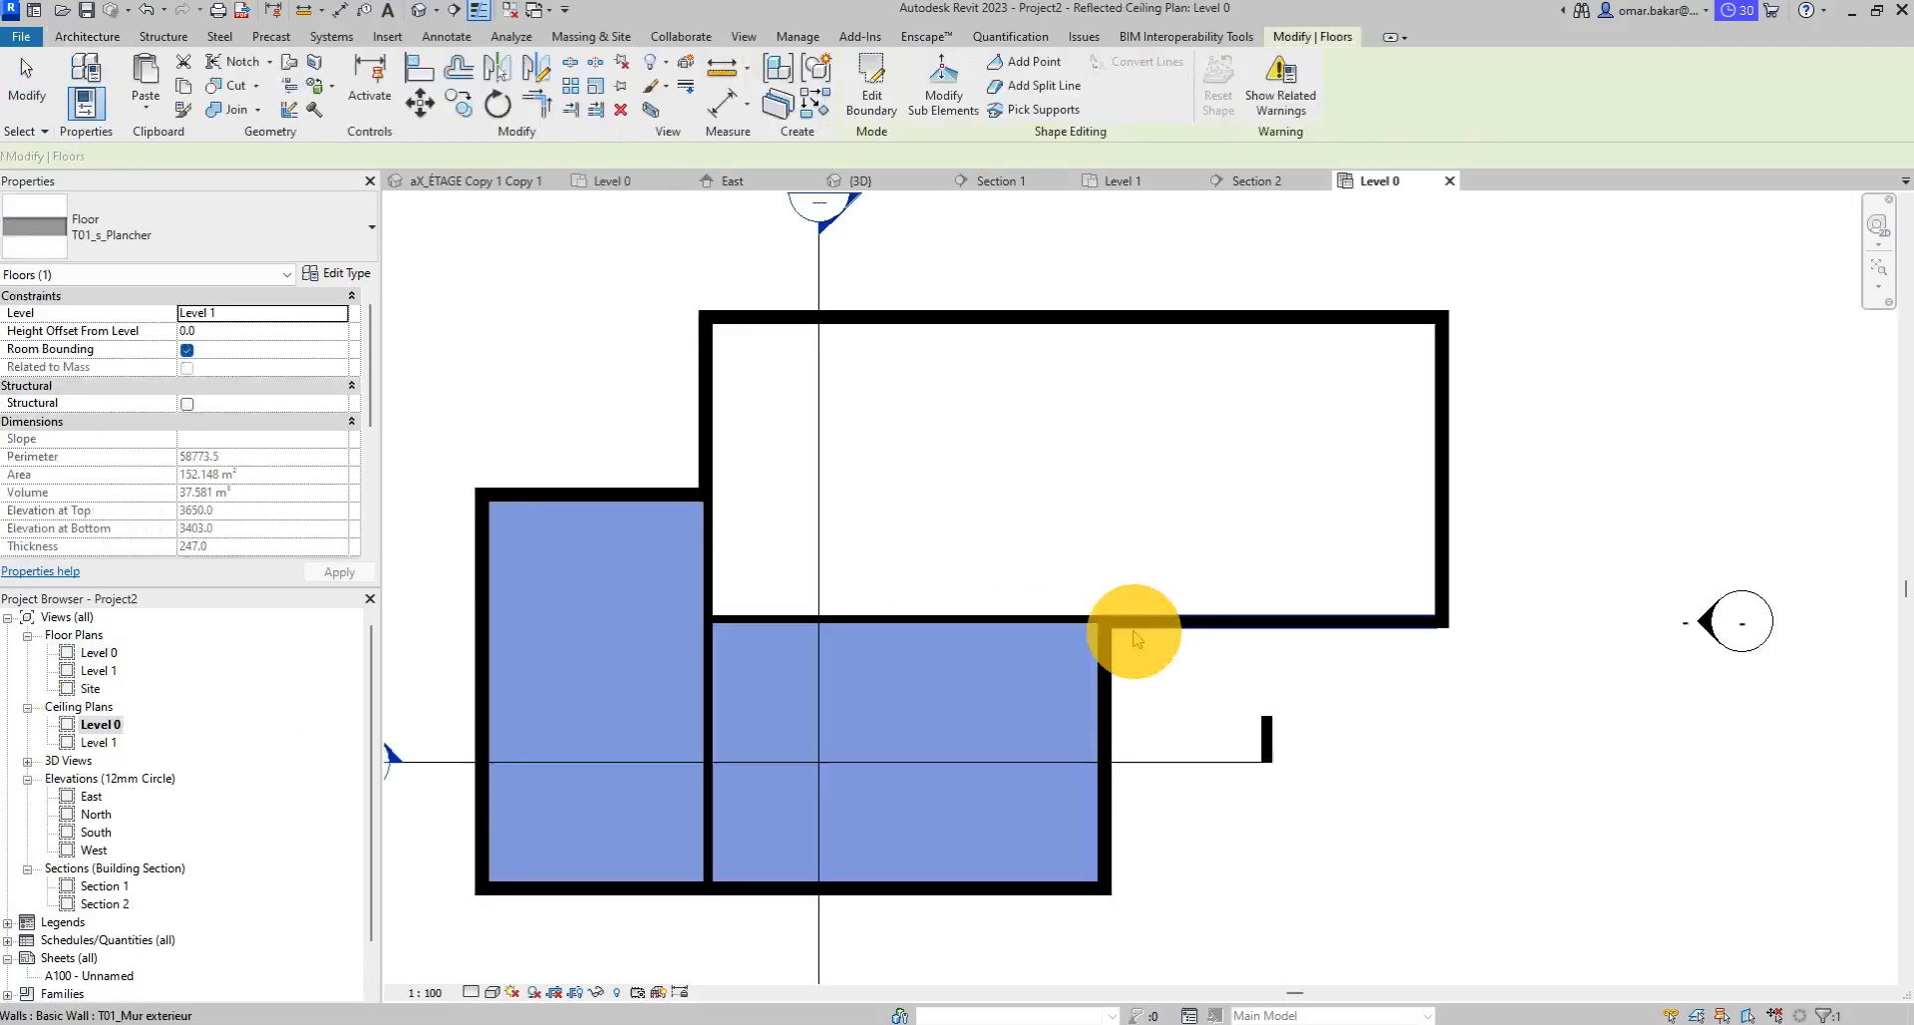
pyautogui.click(1589, 765)
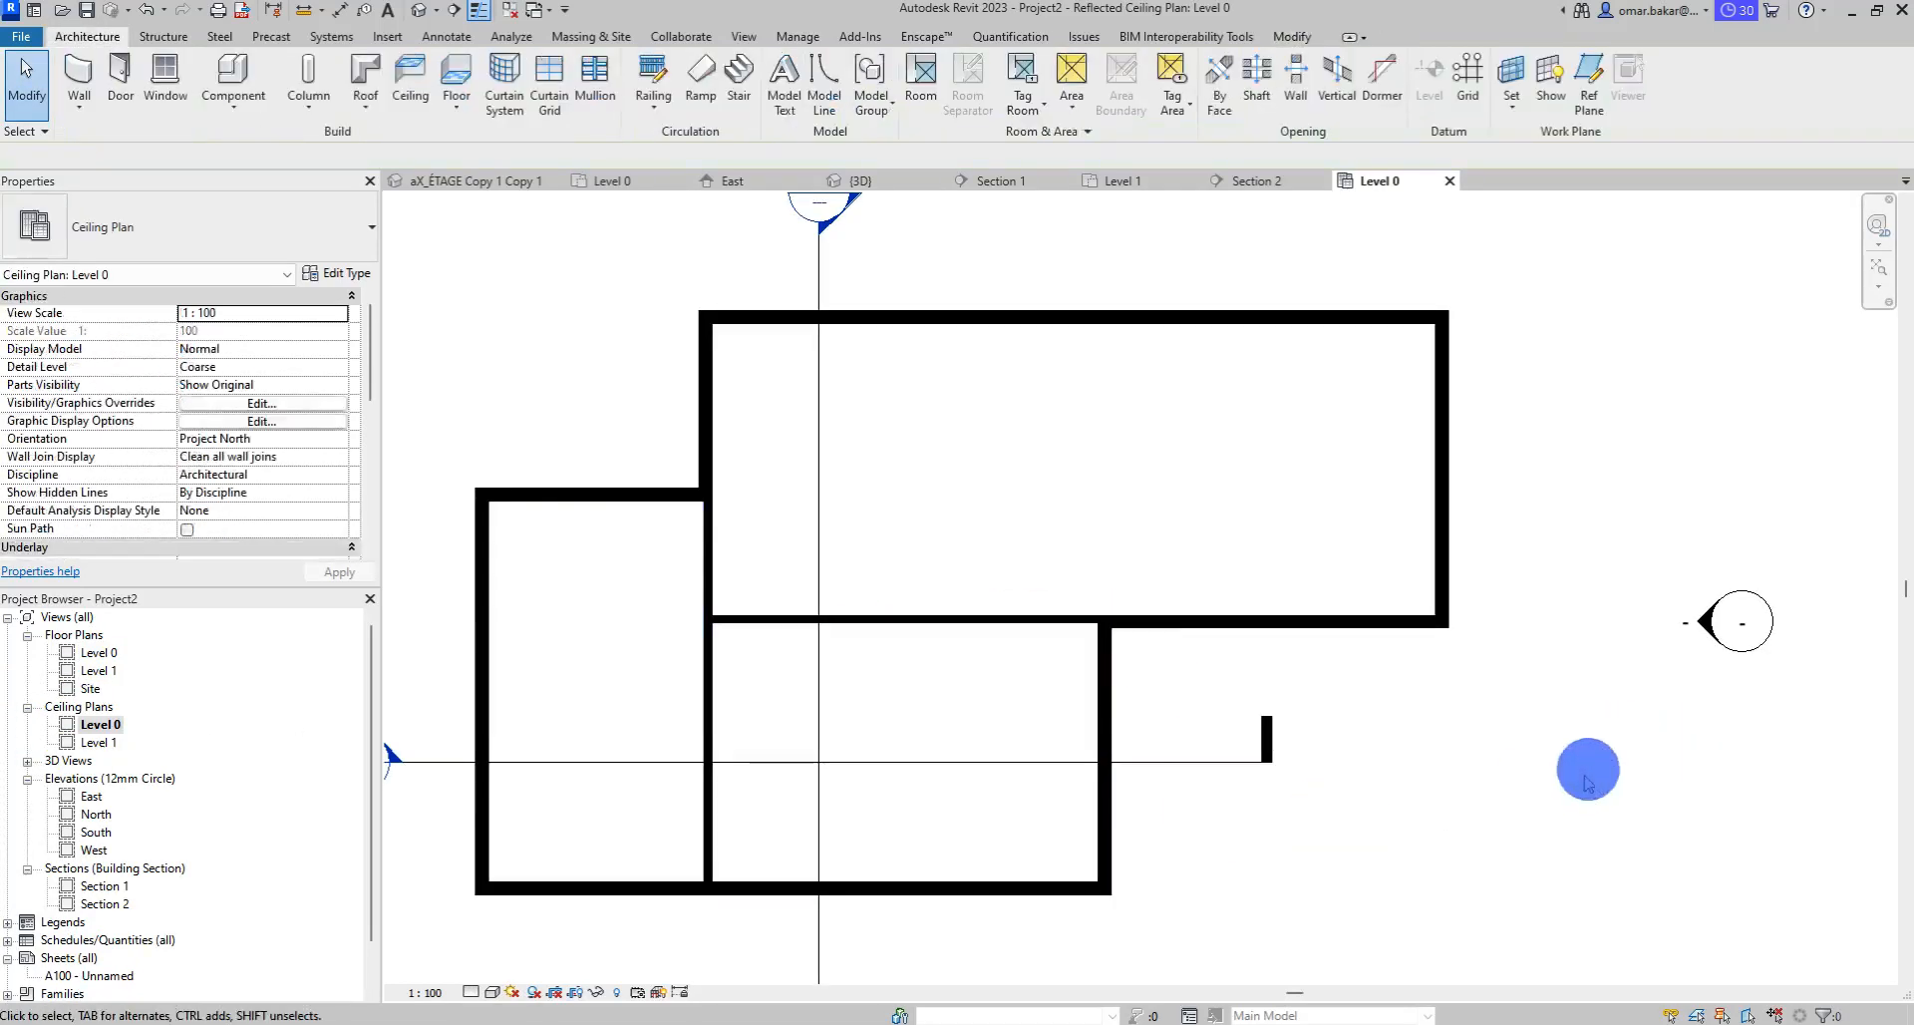
pyautogui.press('Tab')
pyautogui.click(1034, 618)
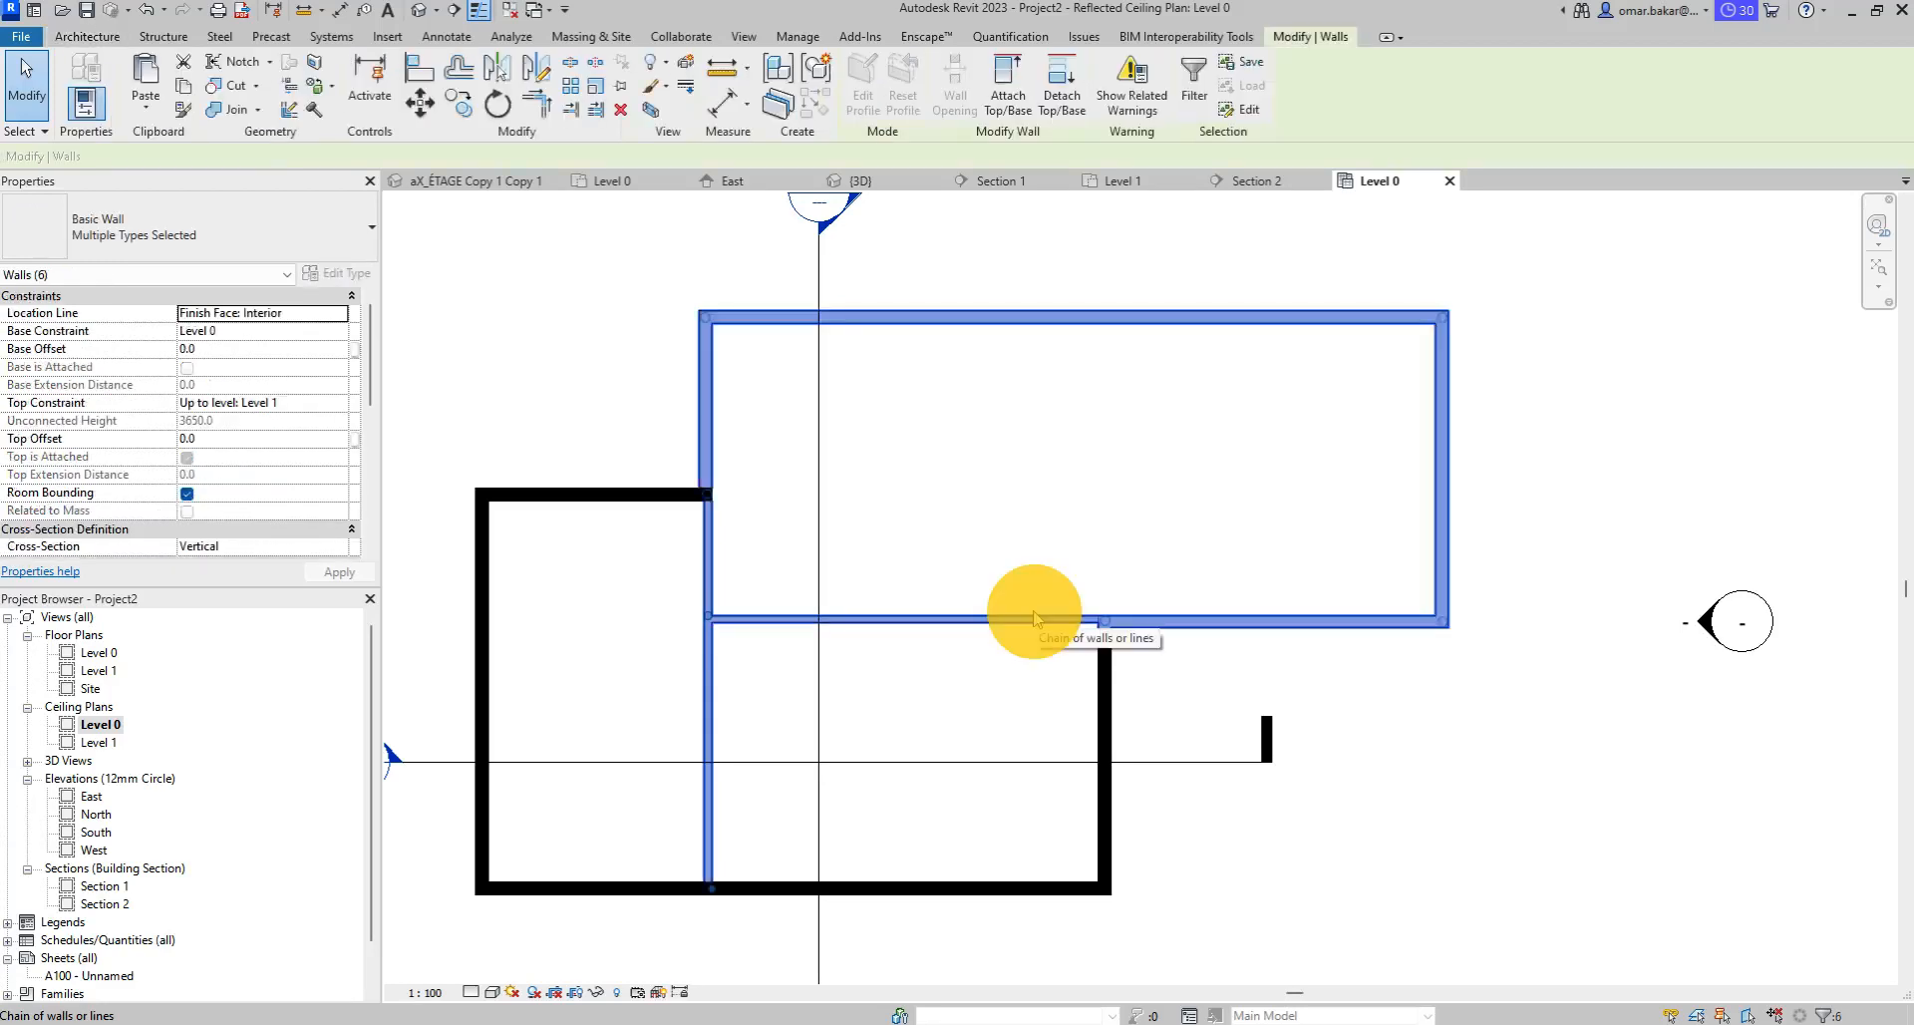
pyautogui.scroll(5, 1034, 616)
pyautogui.click(1491, 829)
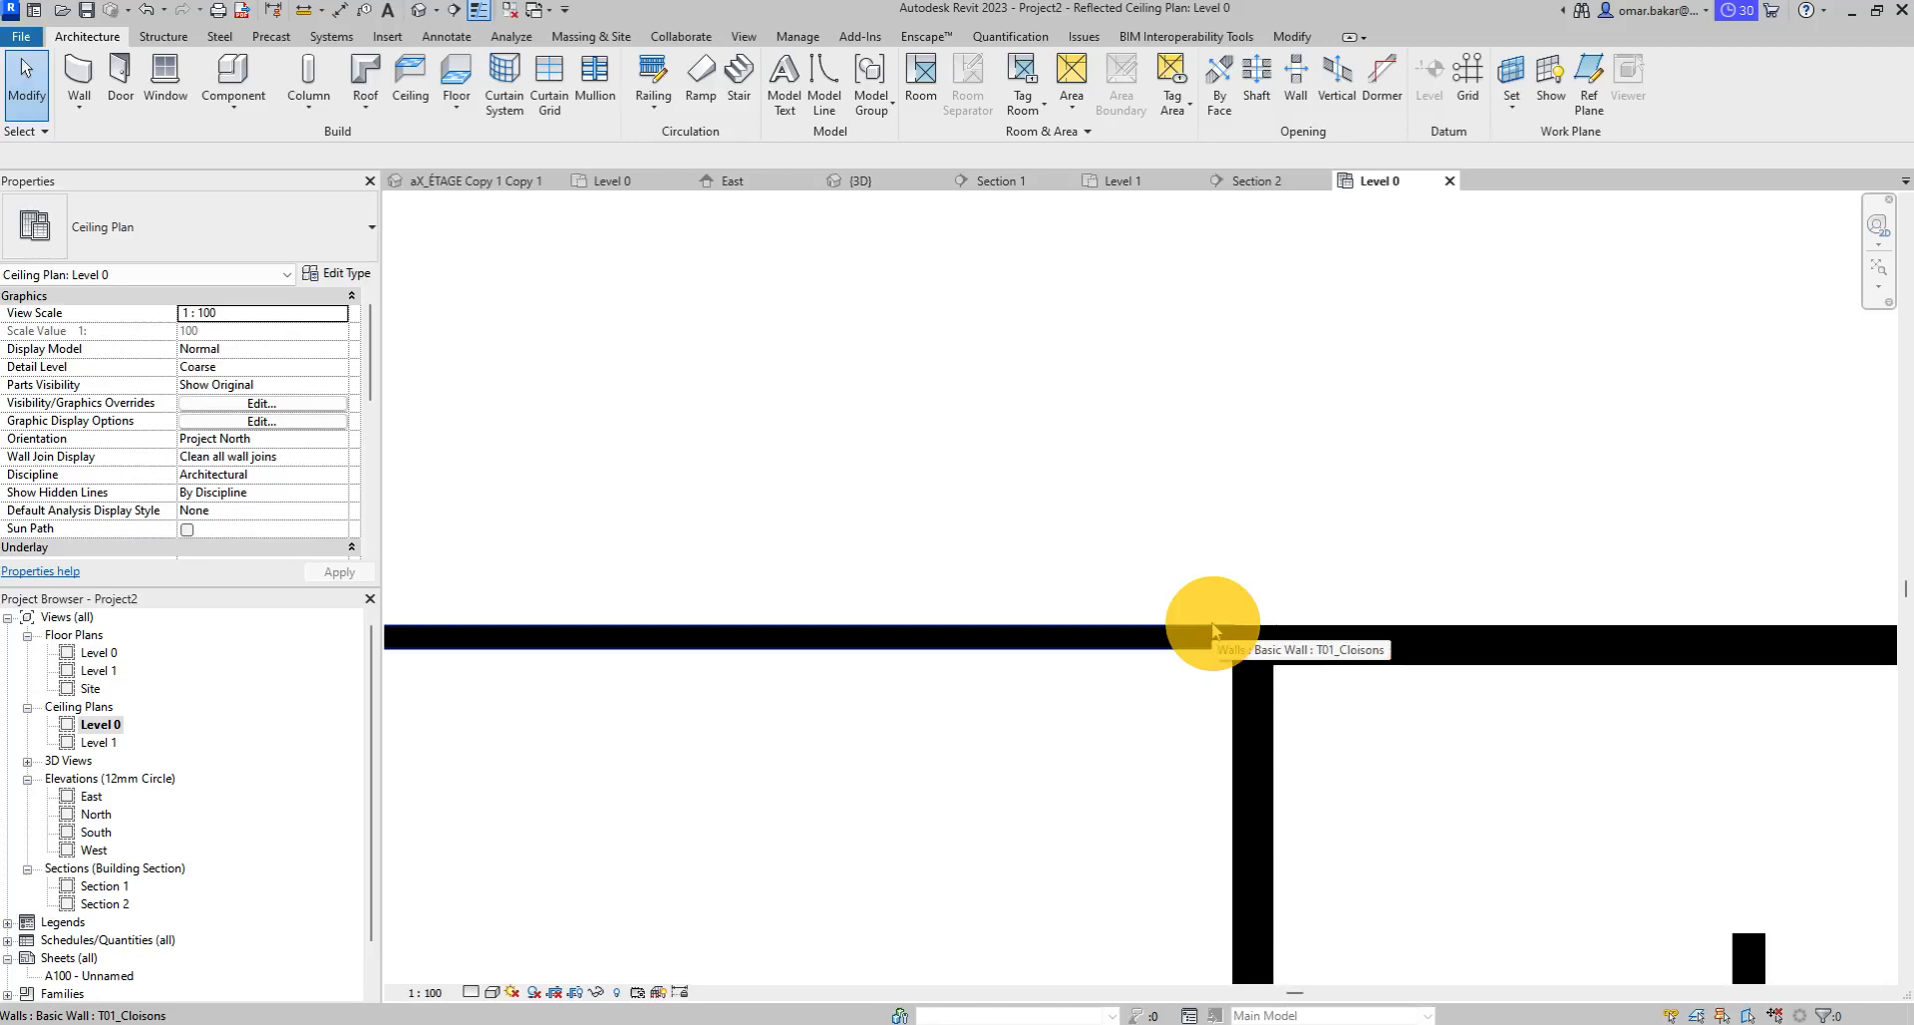
# Edit the large room's Plain ceiling boundary, adding an inner rectangle about 10000 mm long and 3000 mm wide as an opening.
pyautogui.press('Tab')
pyautogui.press('Tab')
pyautogui.press('Tab')
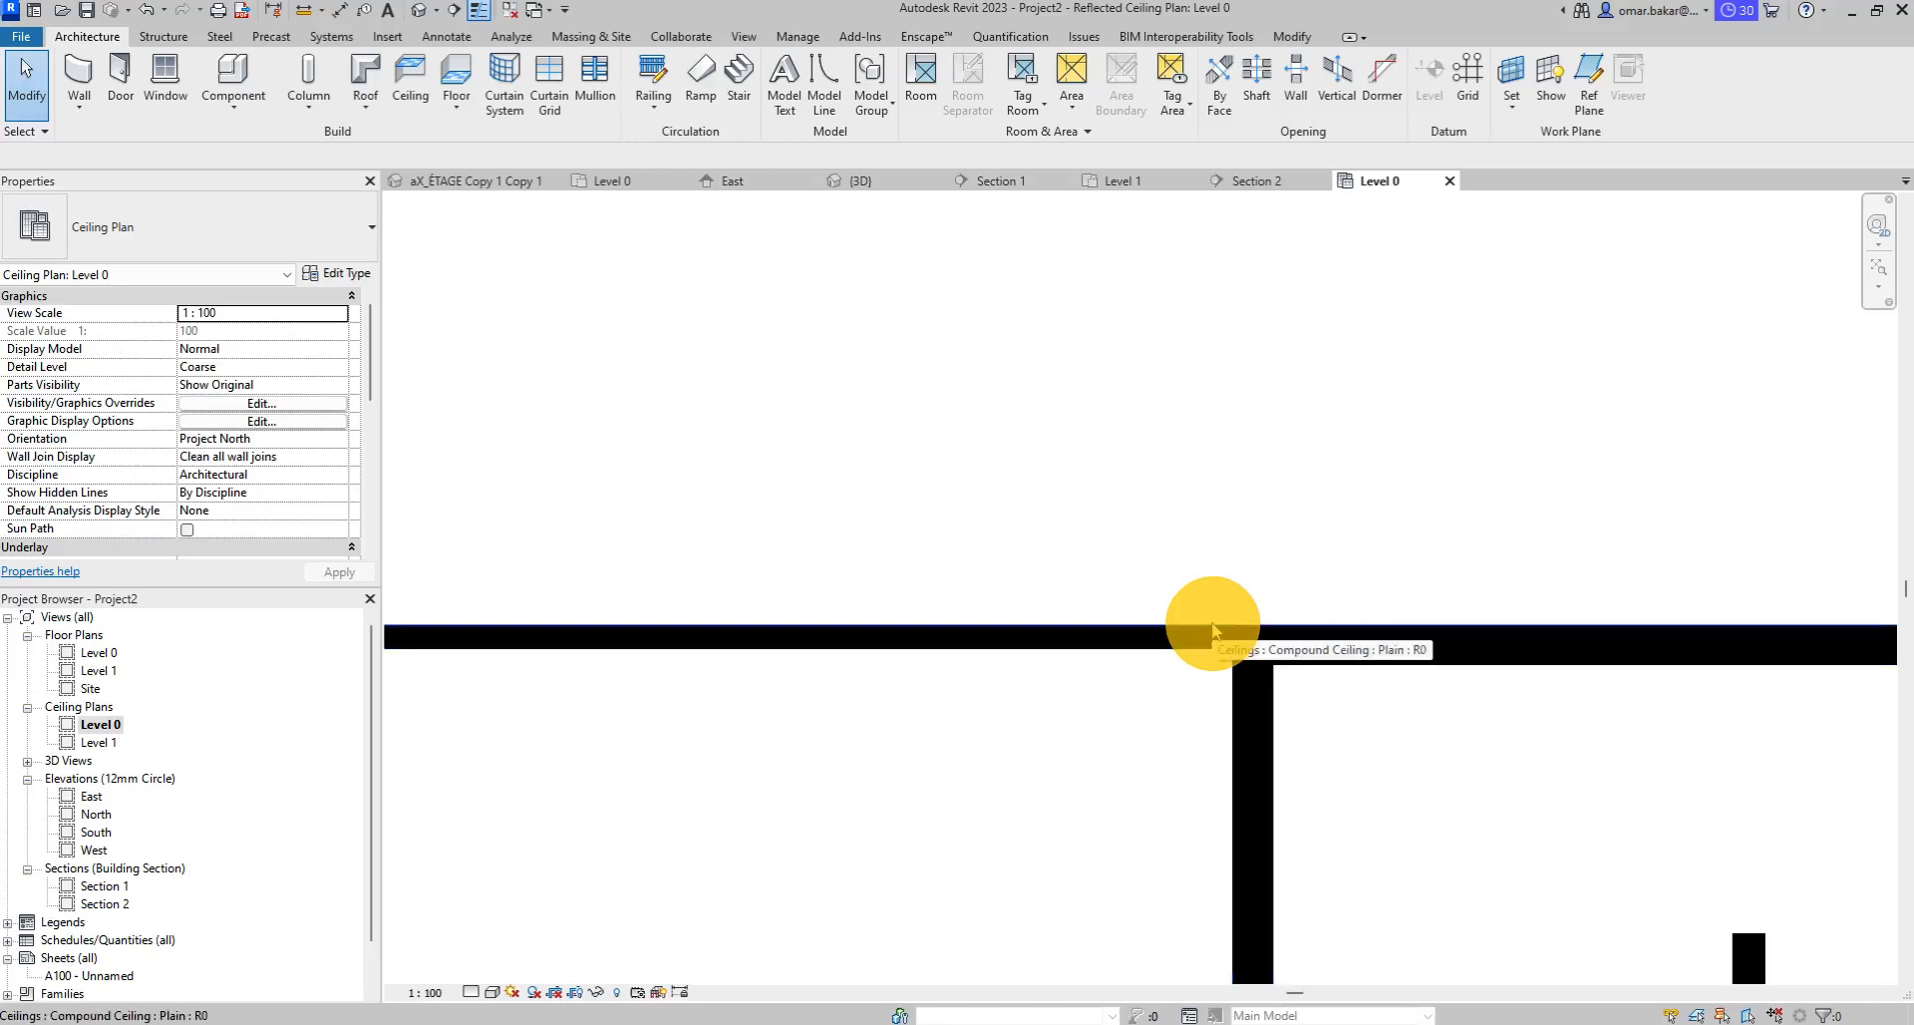
pyautogui.click(1214, 629)
pyautogui.scroll(-3, 1275, 499)
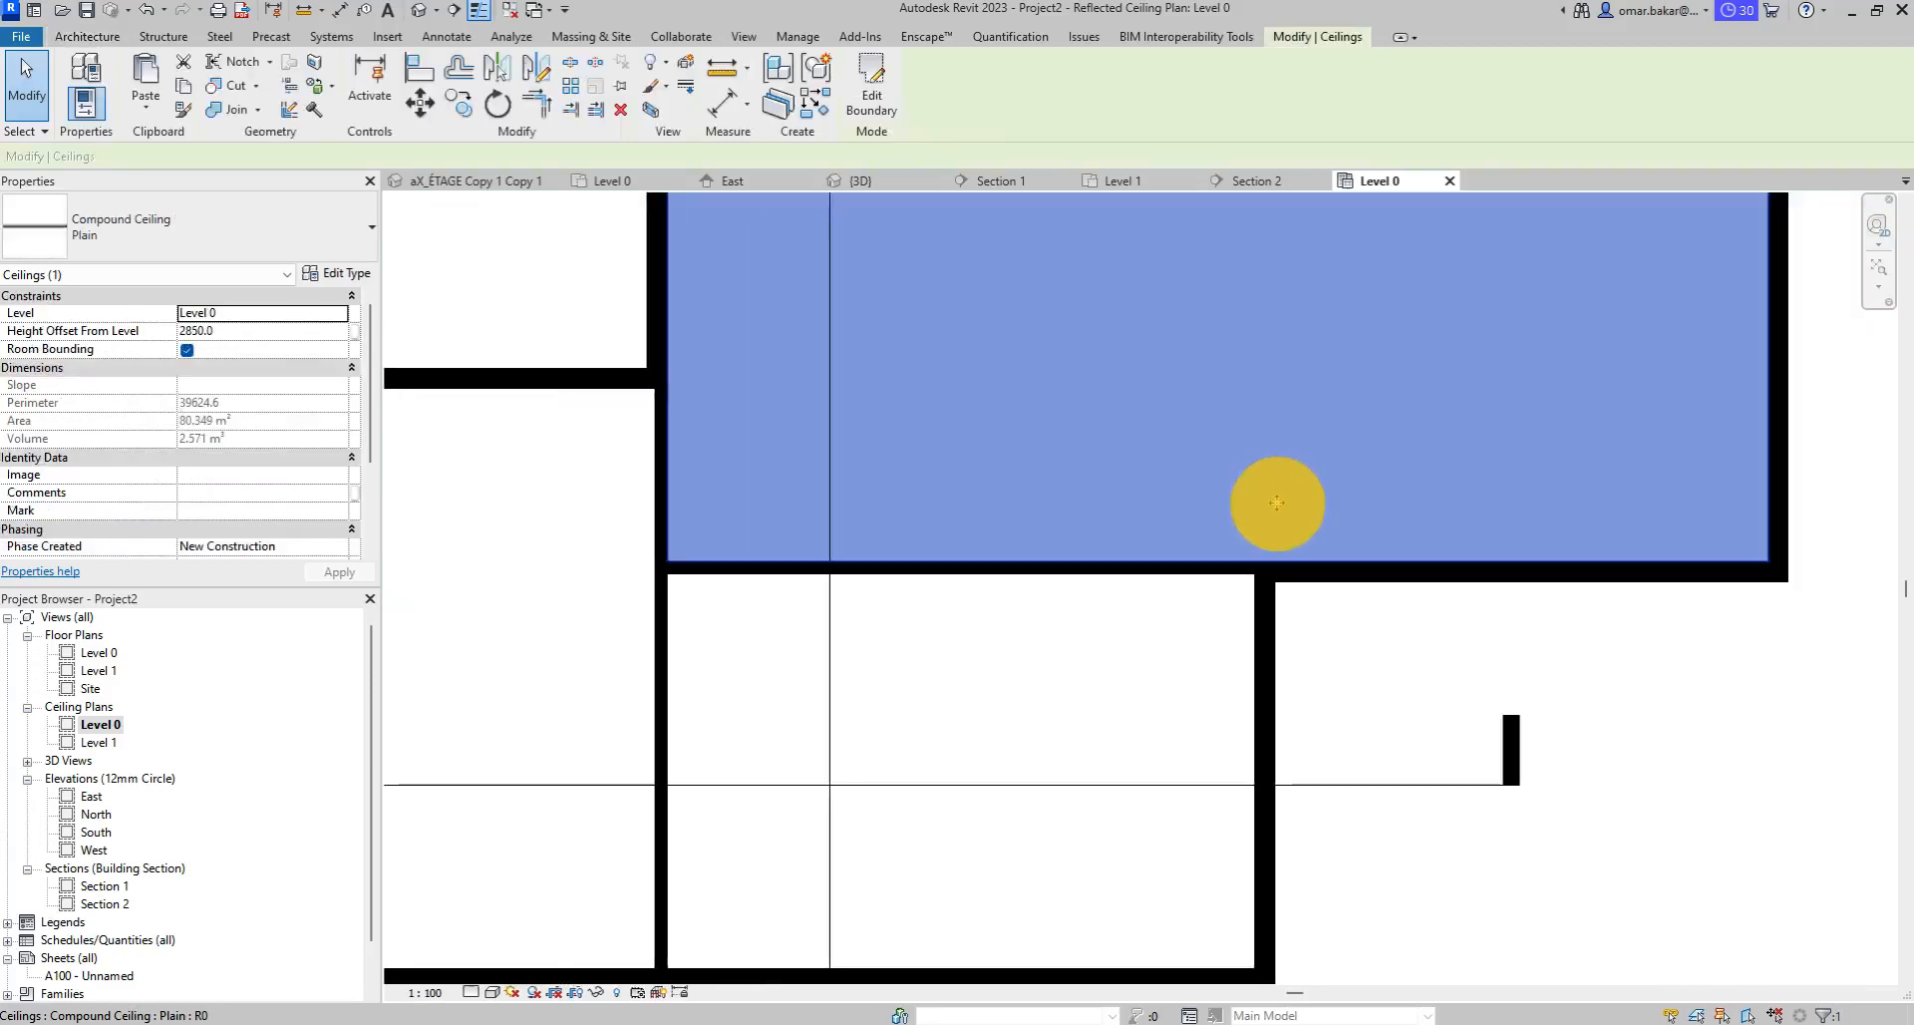
pyautogui.moveTo(1277, 499); pyautogui.dragTo(1124, 559, button='middle')
pyautogui.scroll(2, 1107, 461)
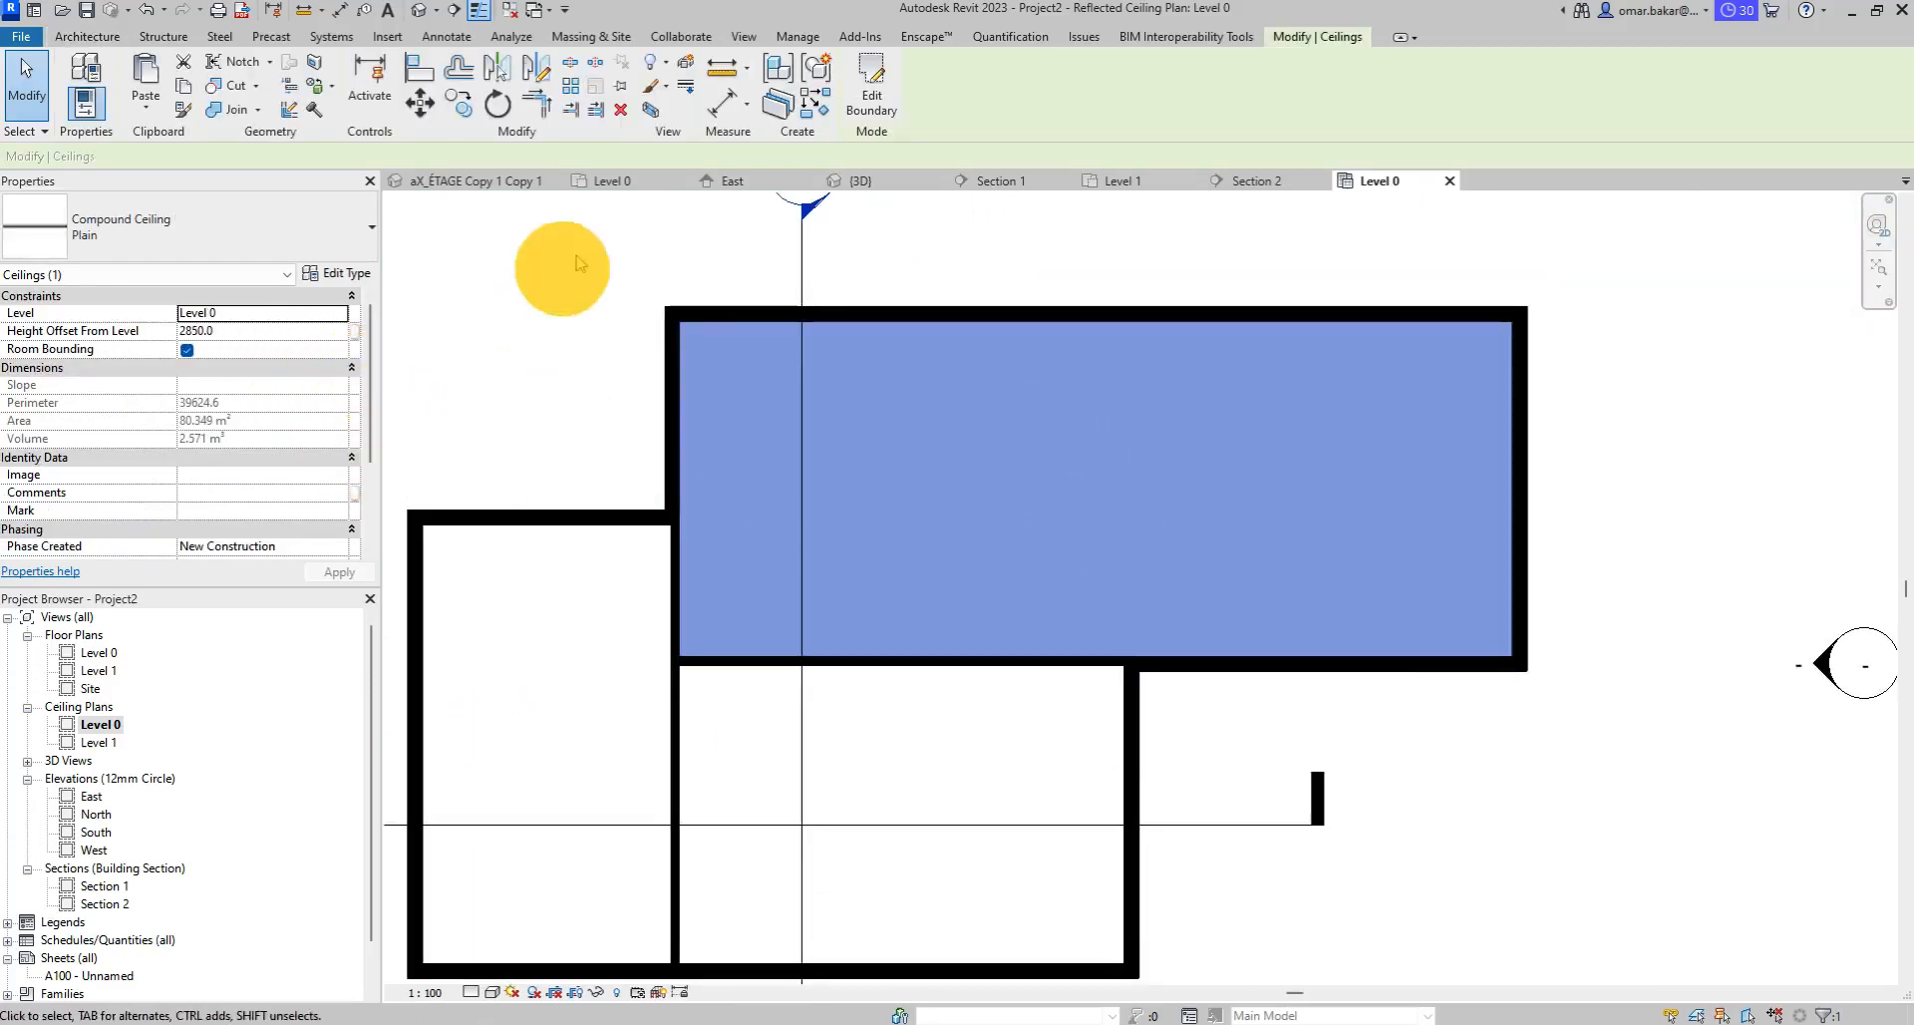
pyautogui.click(865, 89)
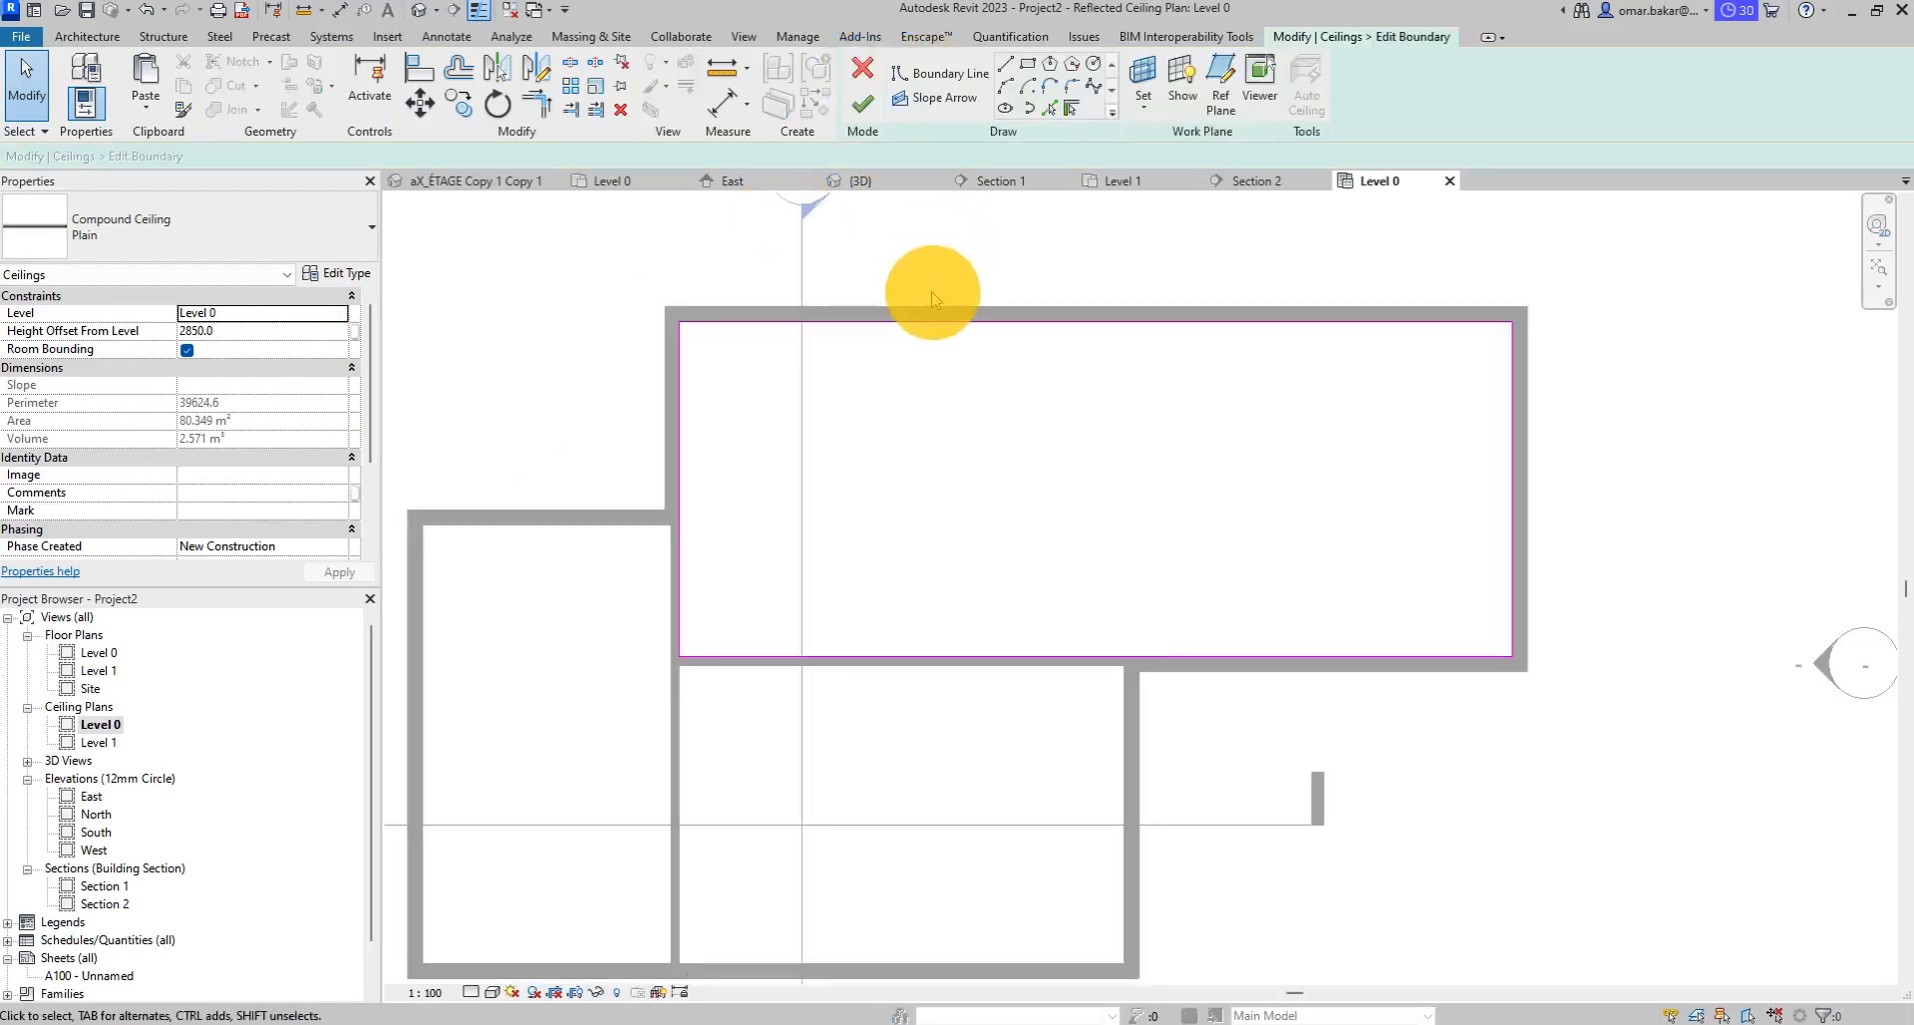
pyautogui.click(1027, 64)
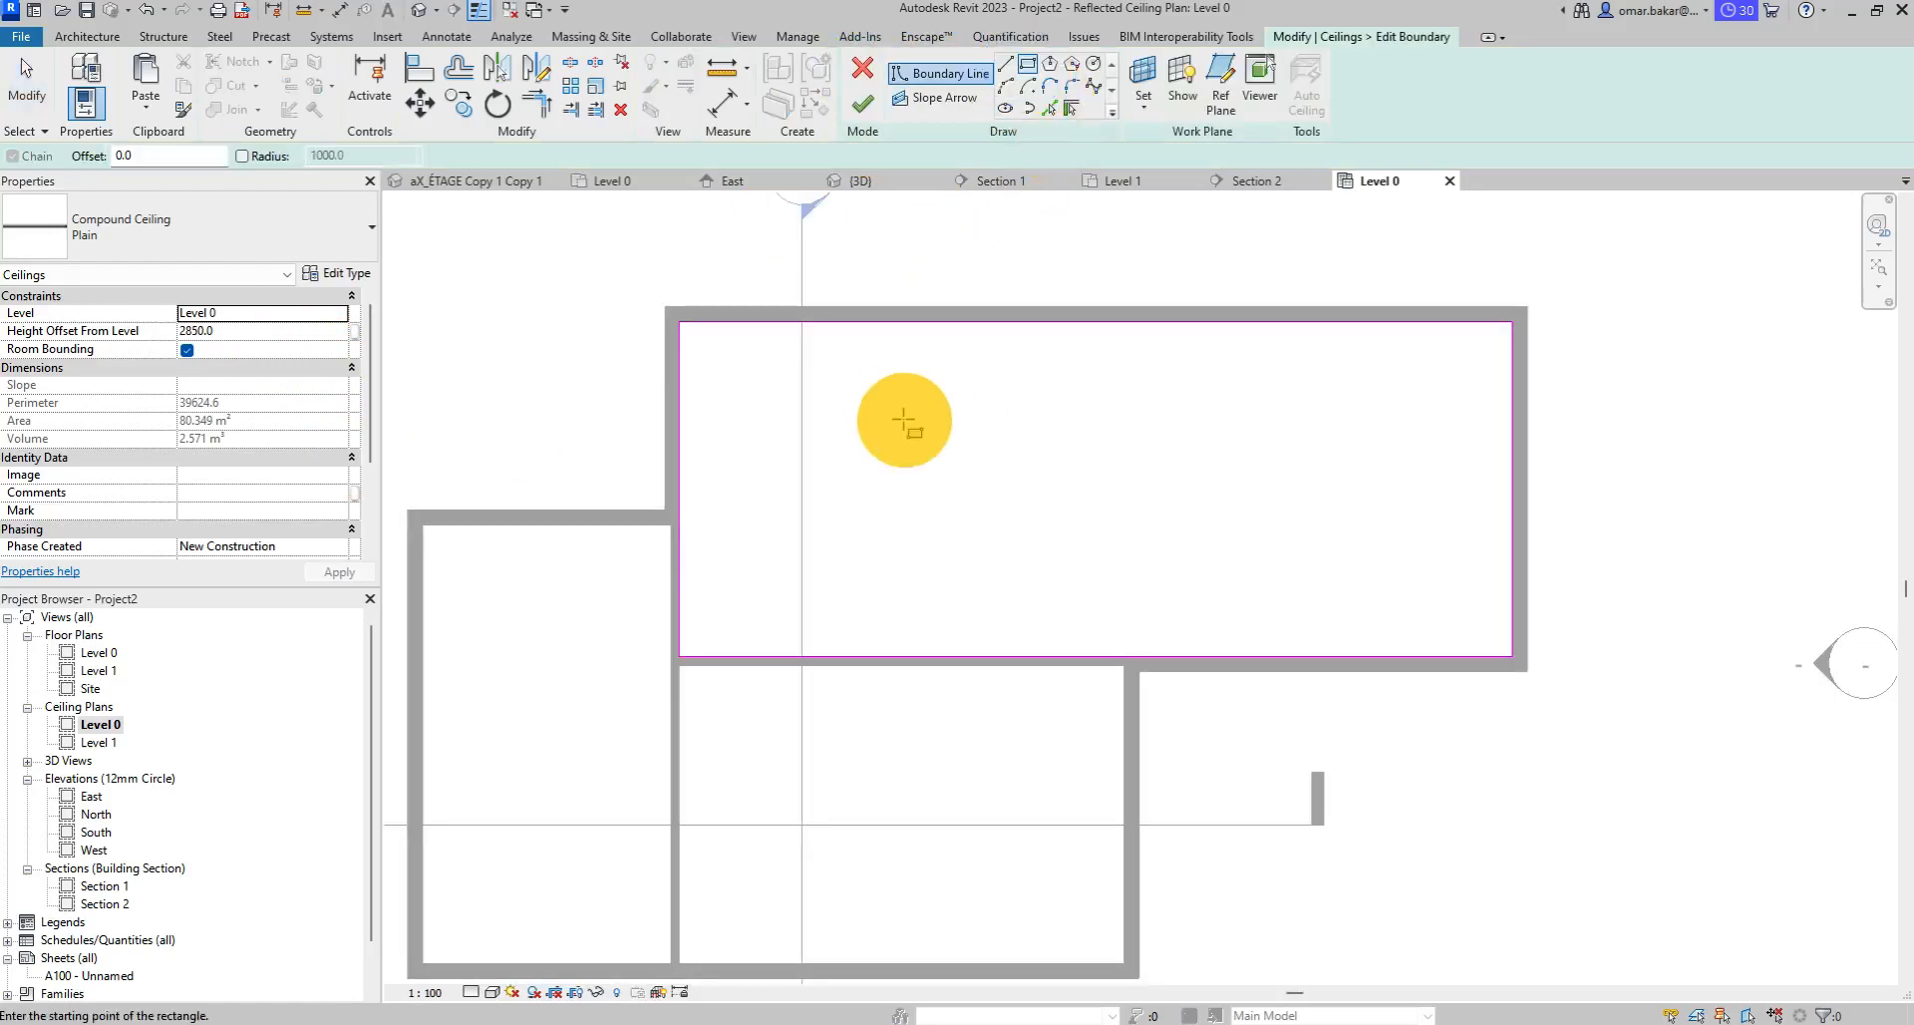
pyautogui.click(830, 395)
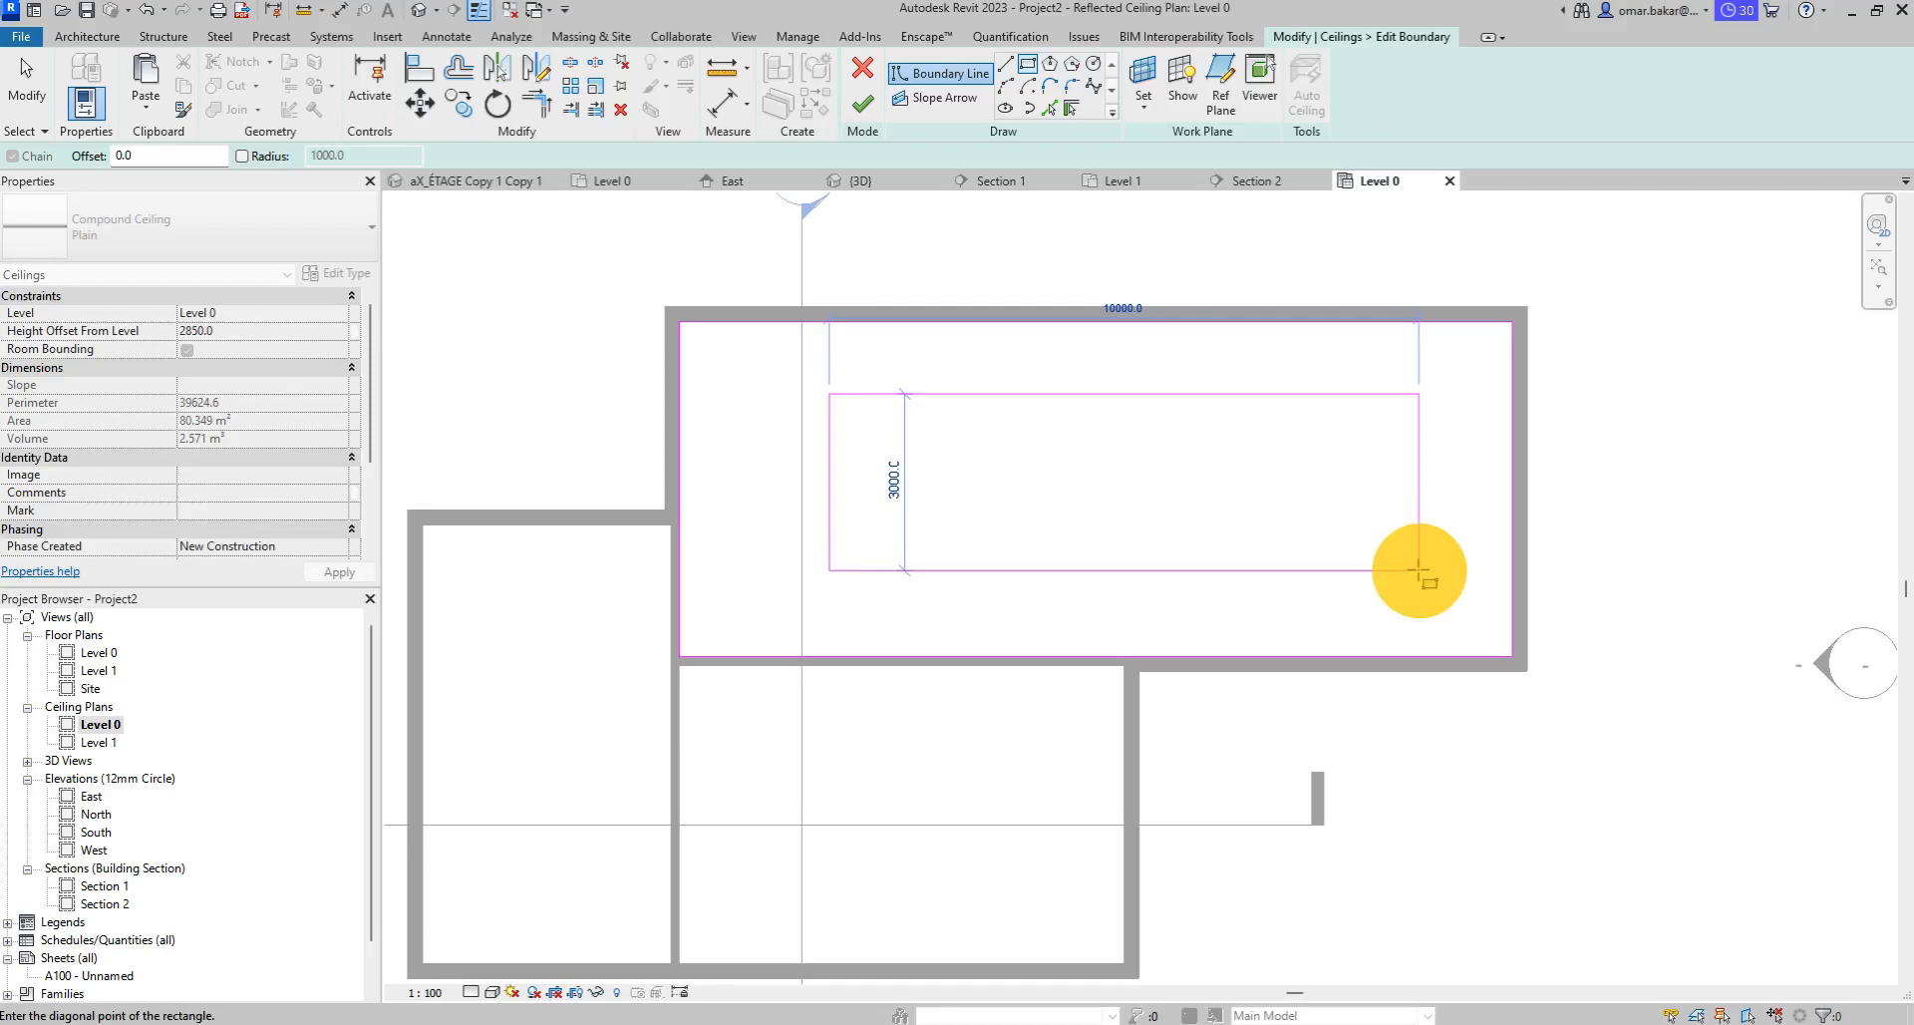
pyautogui.click(1418, 575)
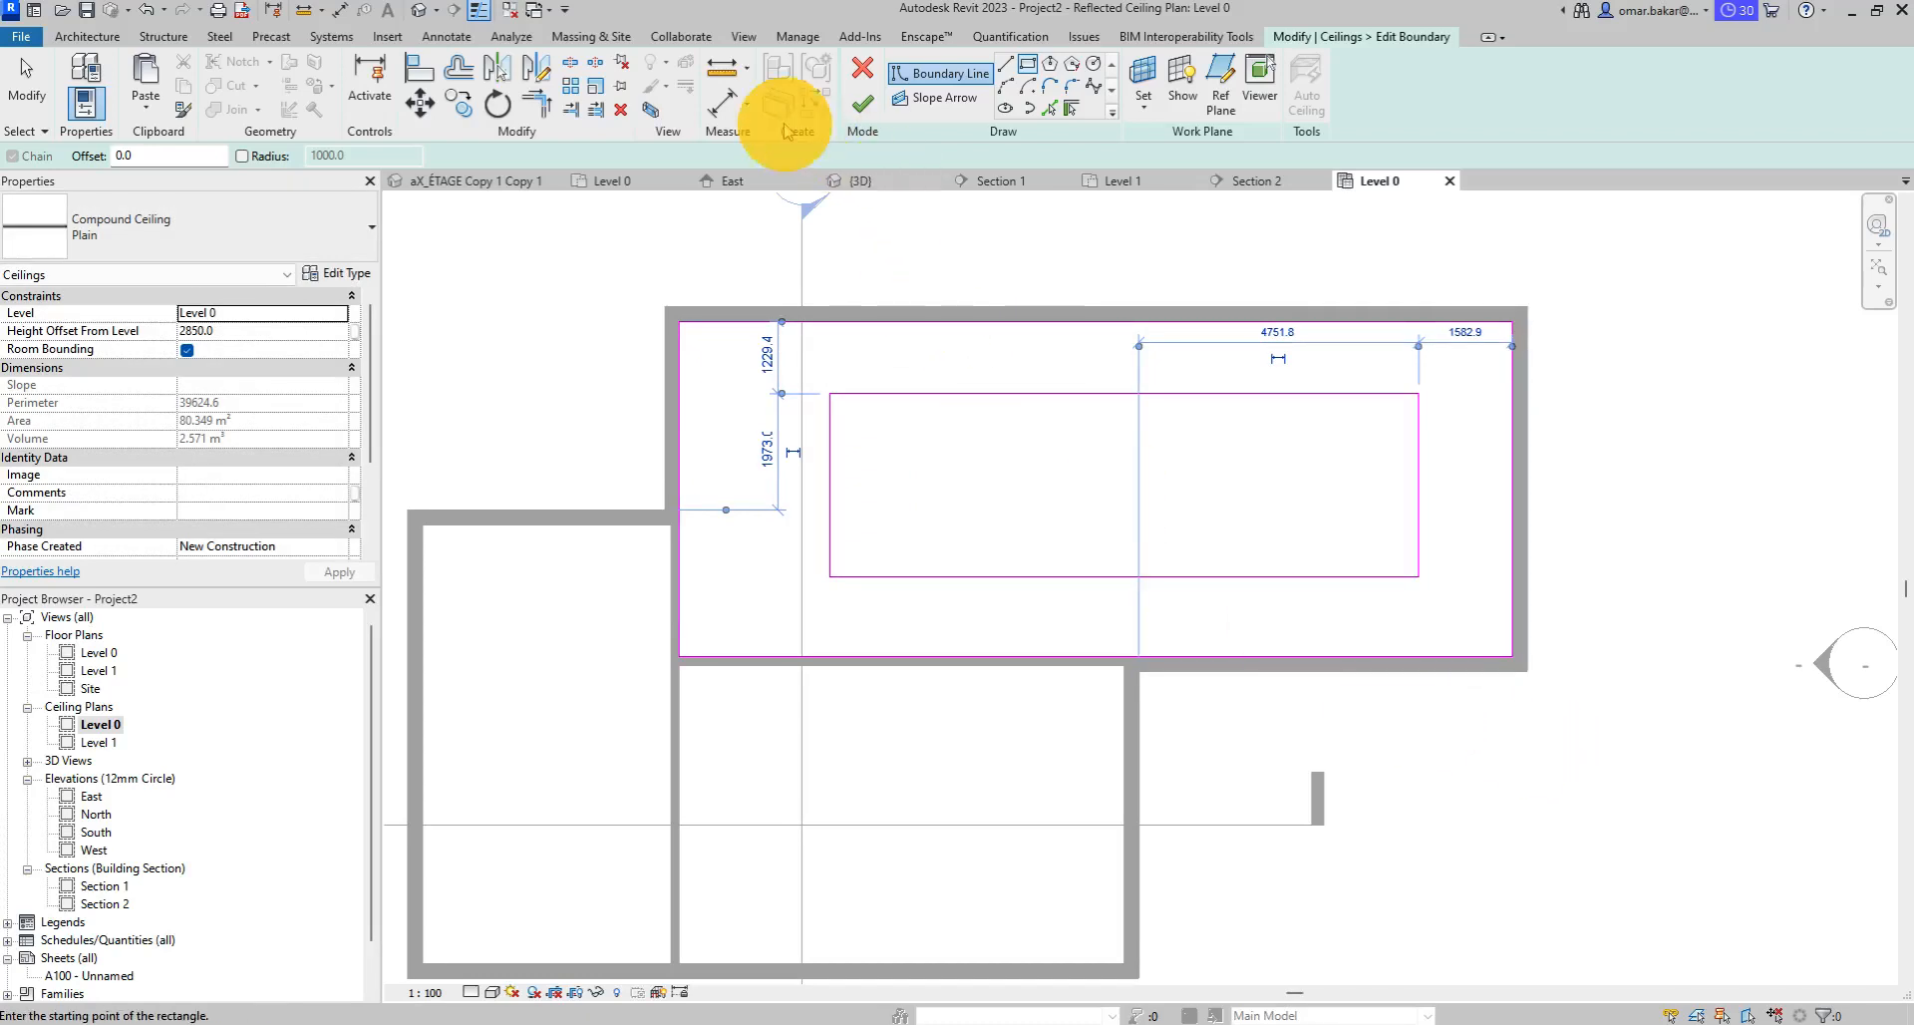
# Finish the large room's ceiling boundary edit and duplicate the Plain ceiling type as T01_Plafond_projeté for a new ceiling.
pyautogui.click(863, 103)
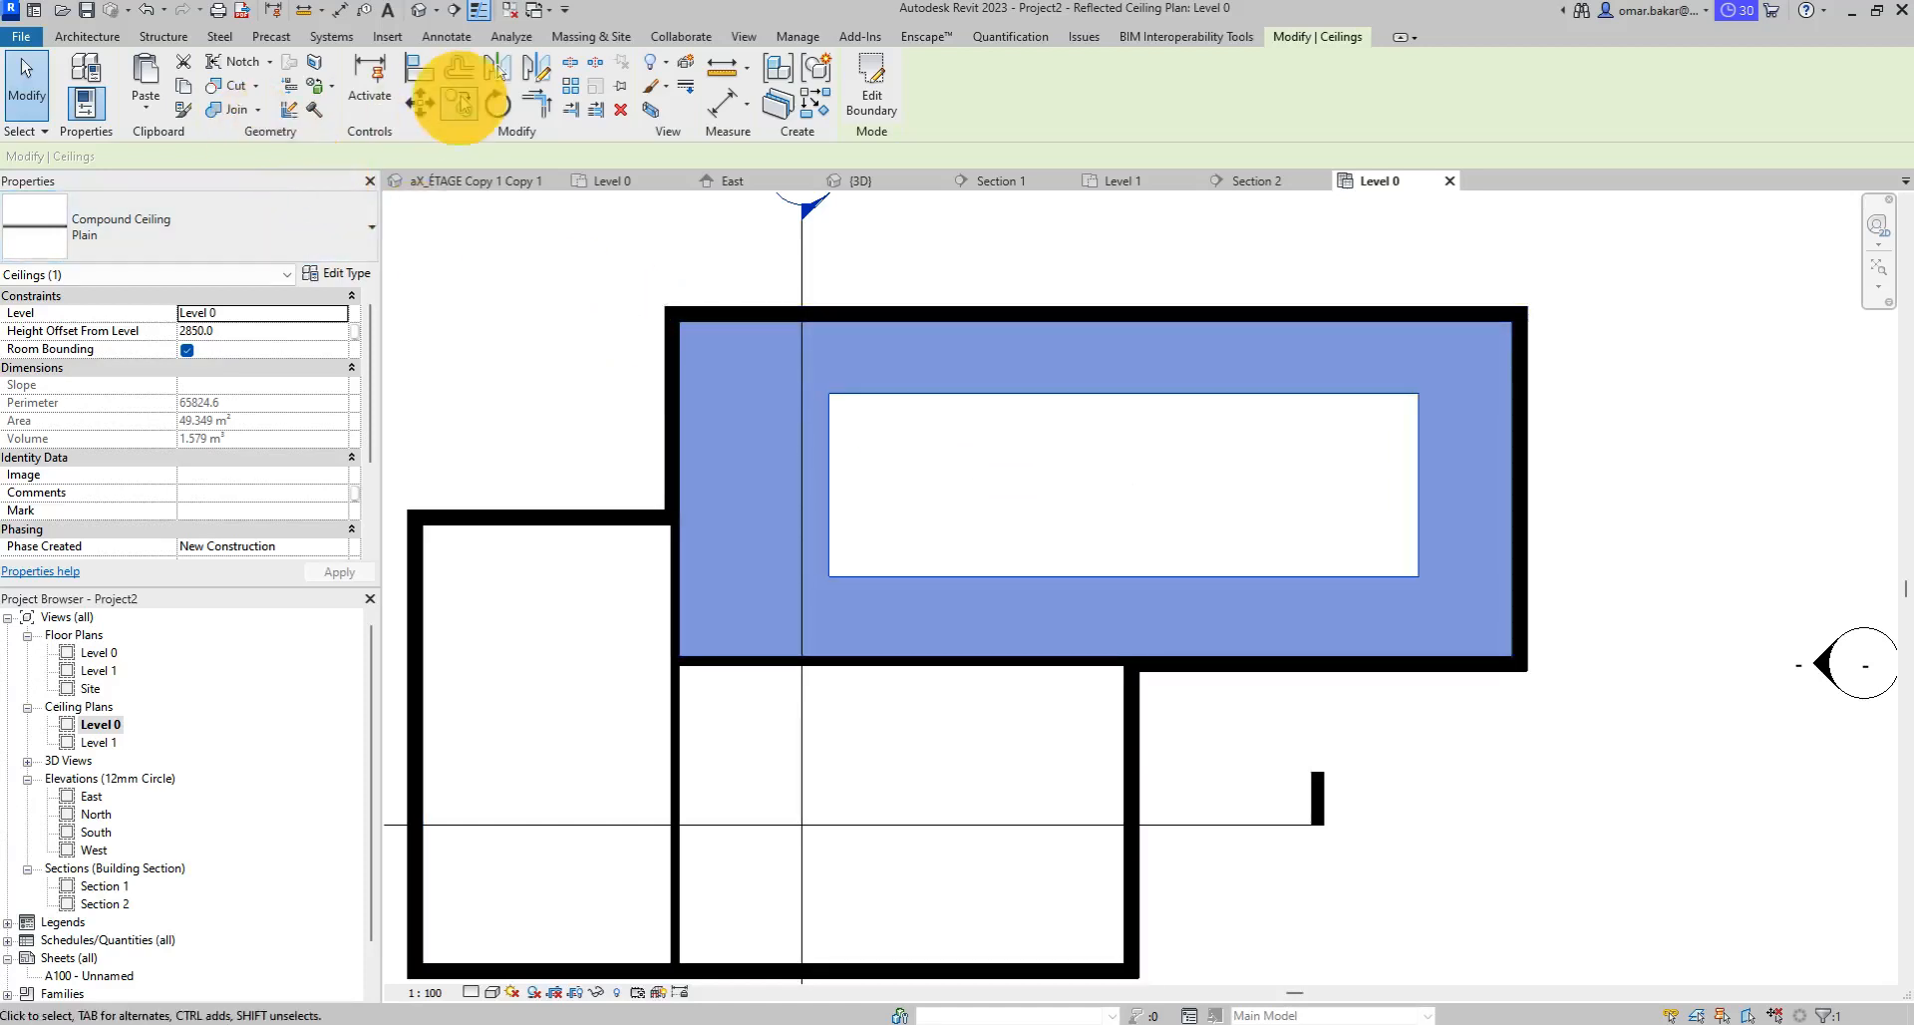
pyautogui.click(87, 36)
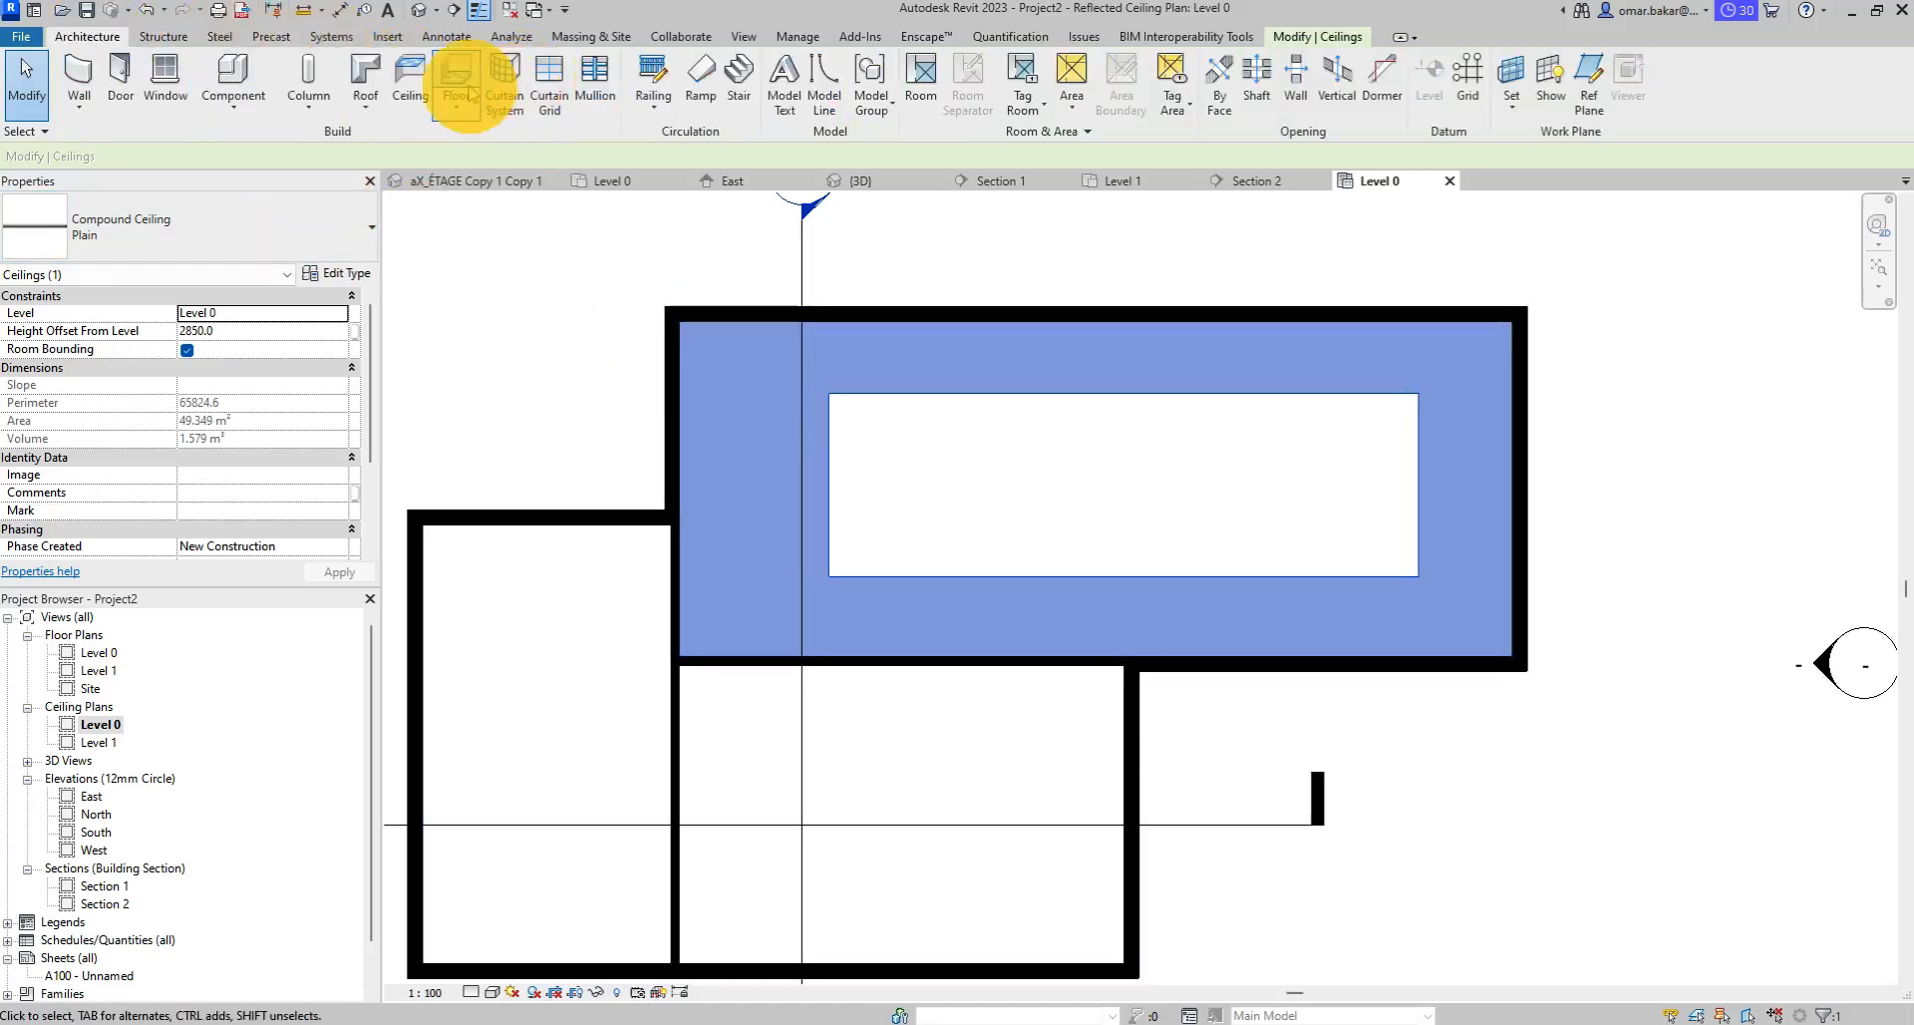
pyautogui.click(414, 80)
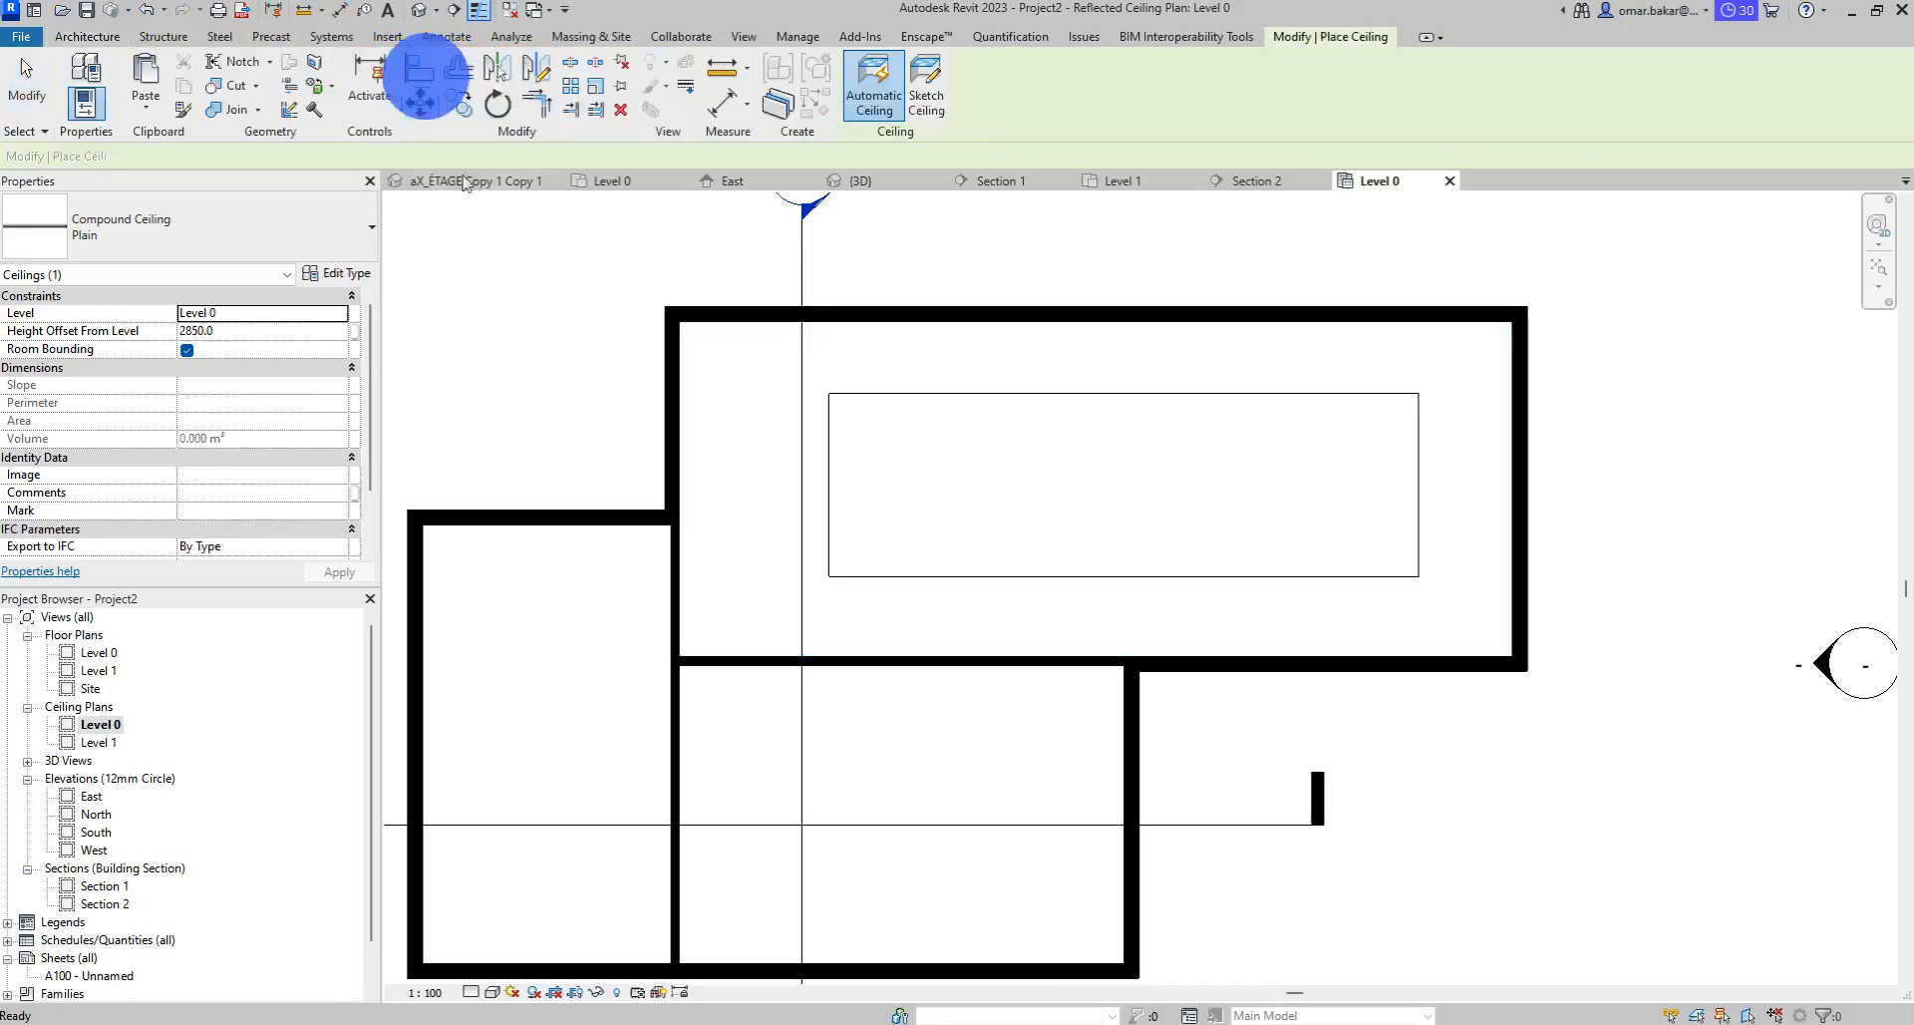
pyautogui.click(201, 225)
pyautogui.click(58, 474)
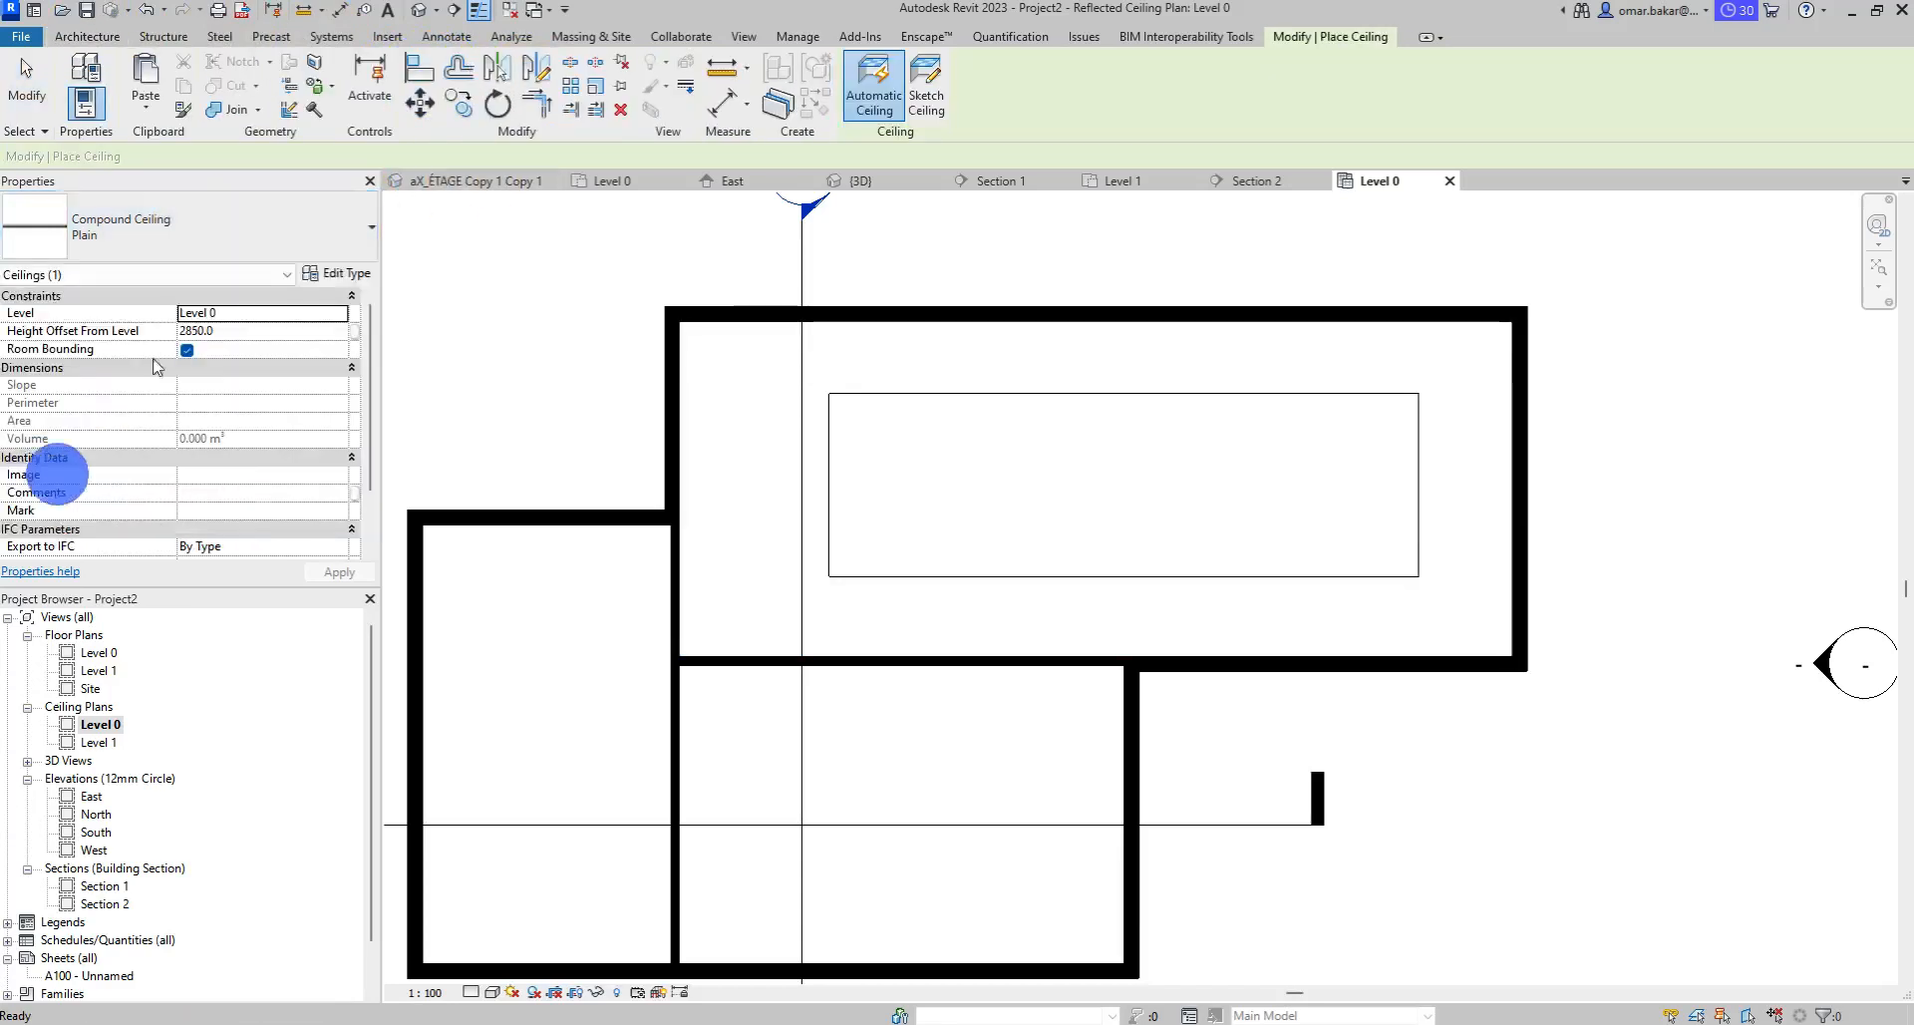
pyautogui.click(335, 273)
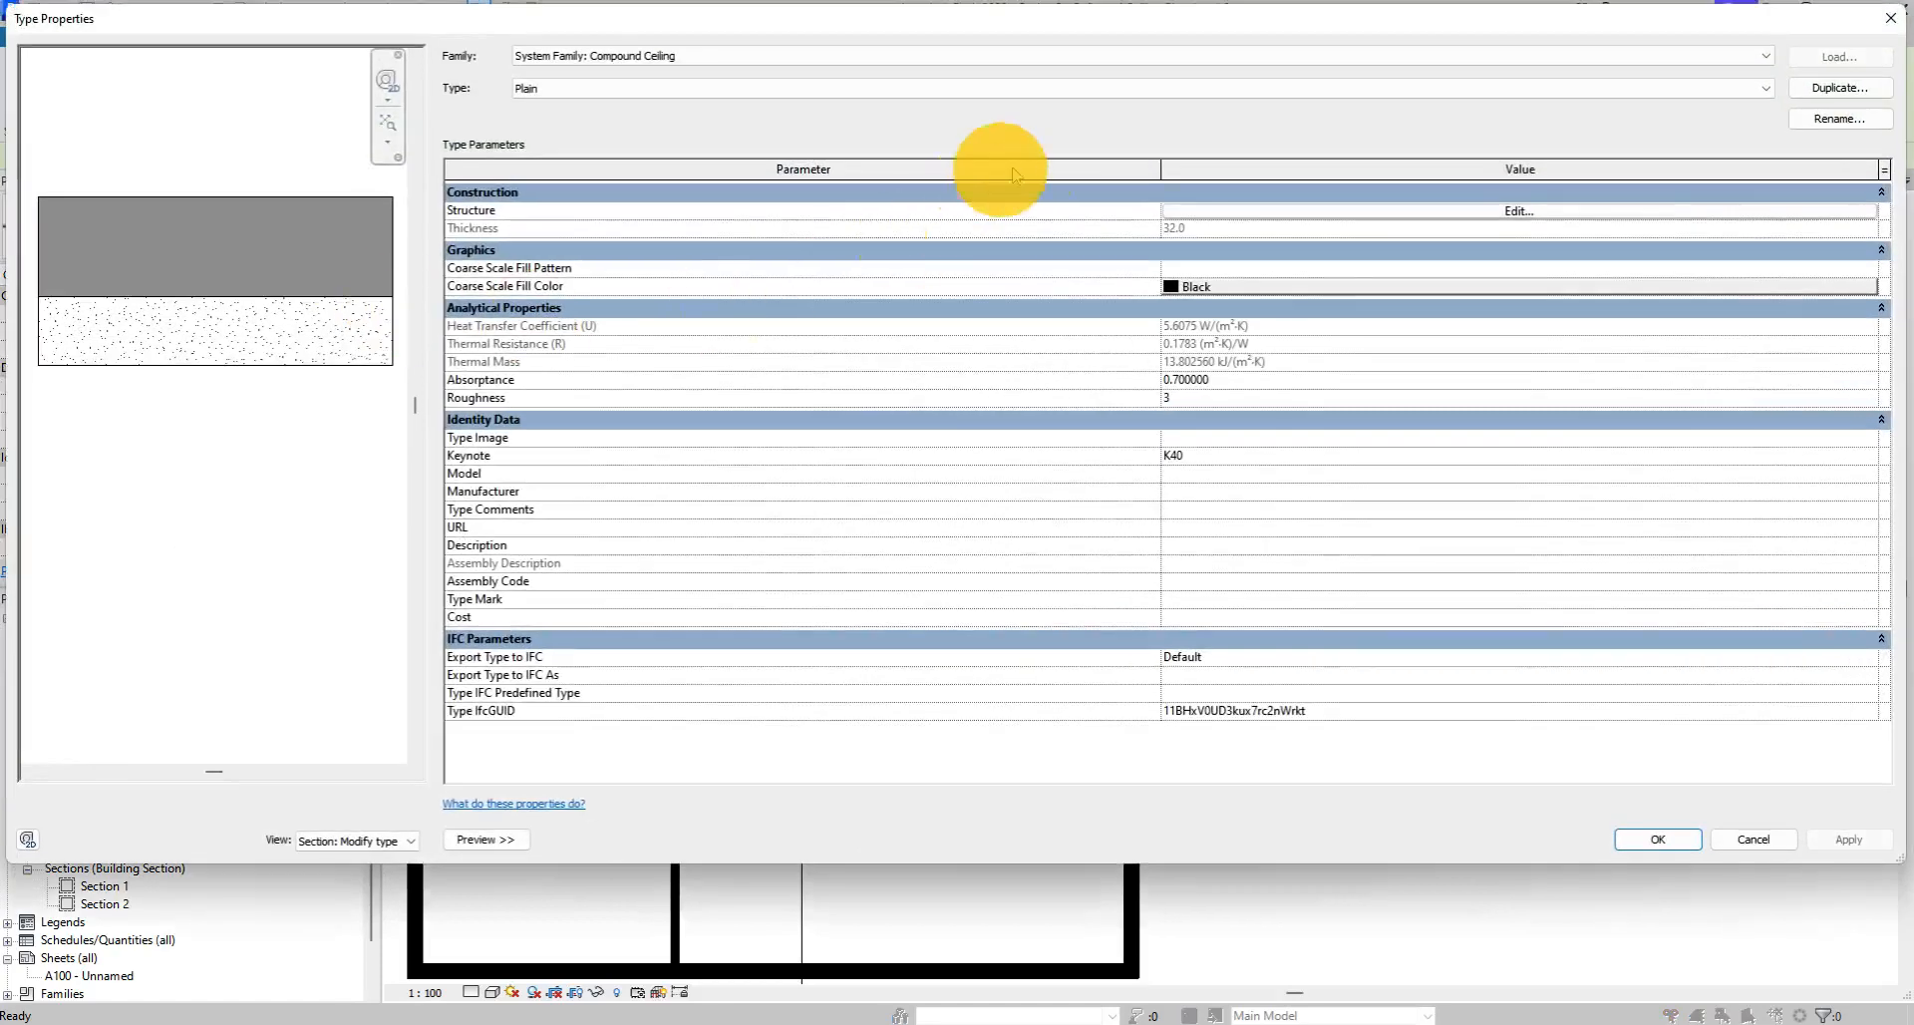
pyautogui.click(1837, 119)
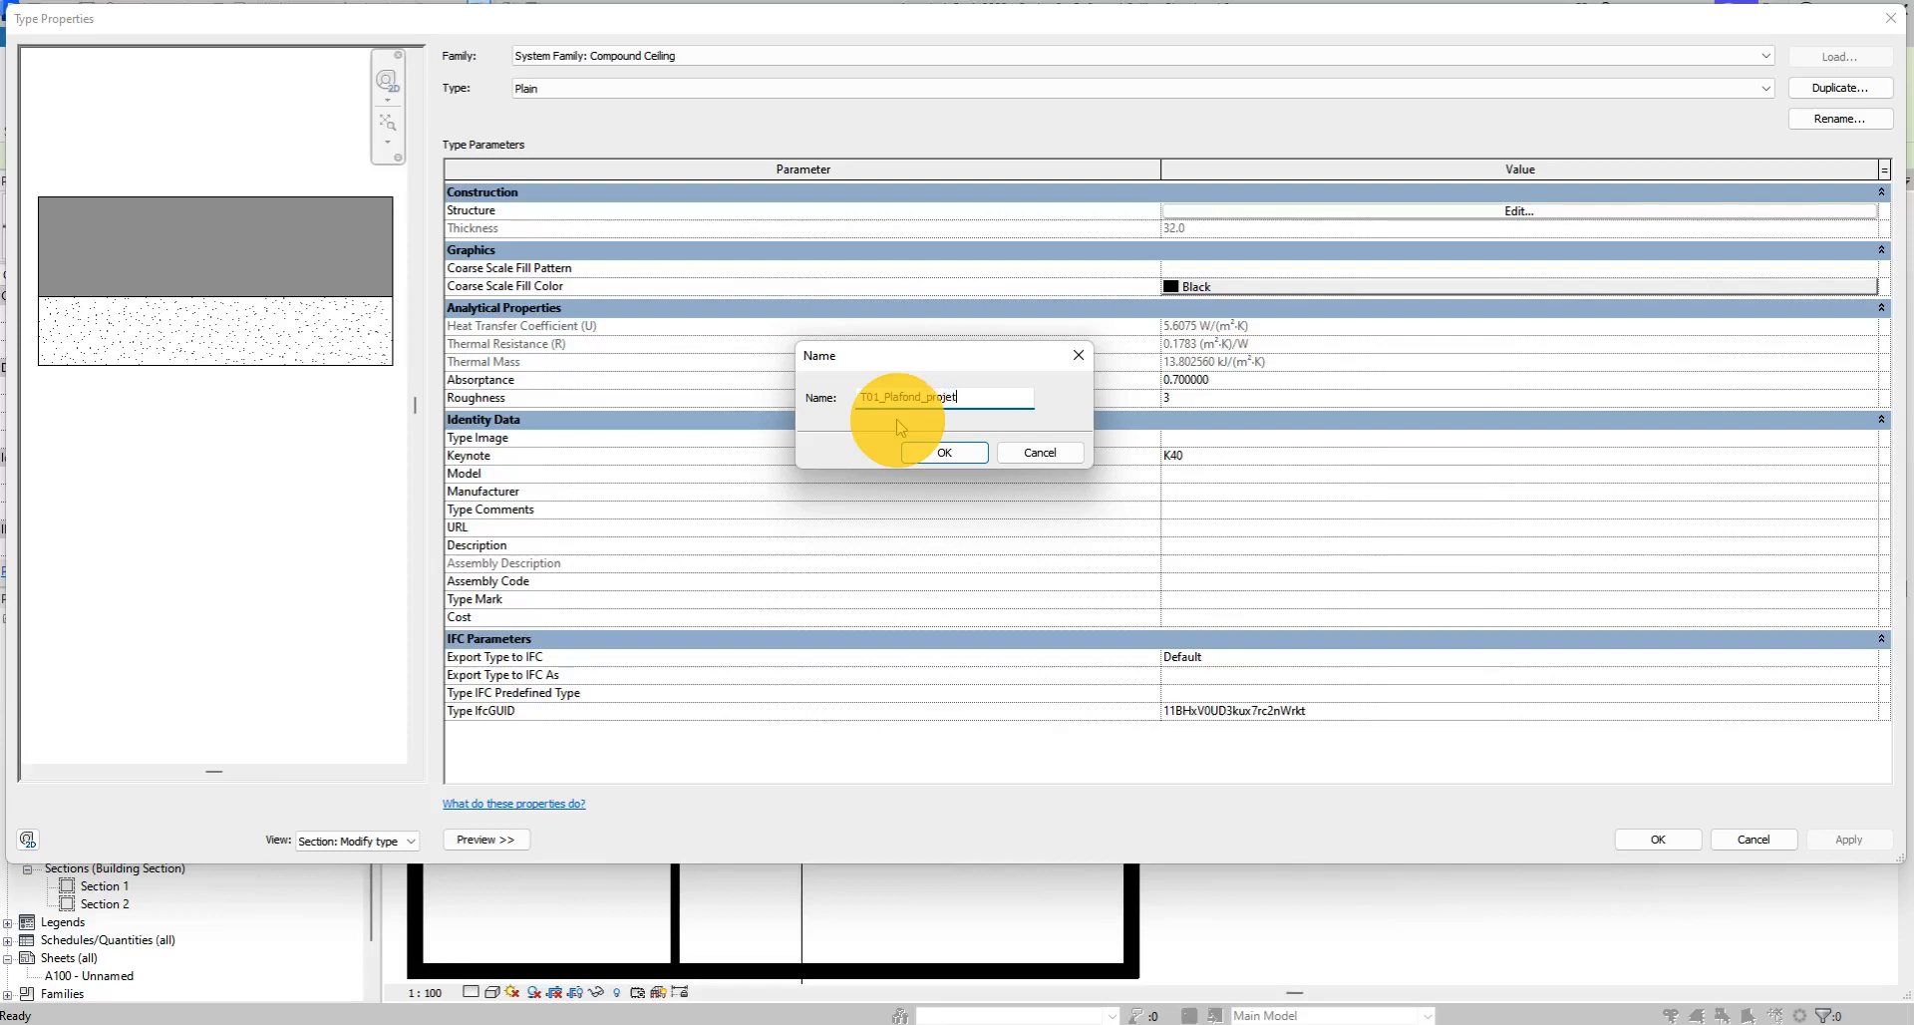
pyautogui.click(947, 453)
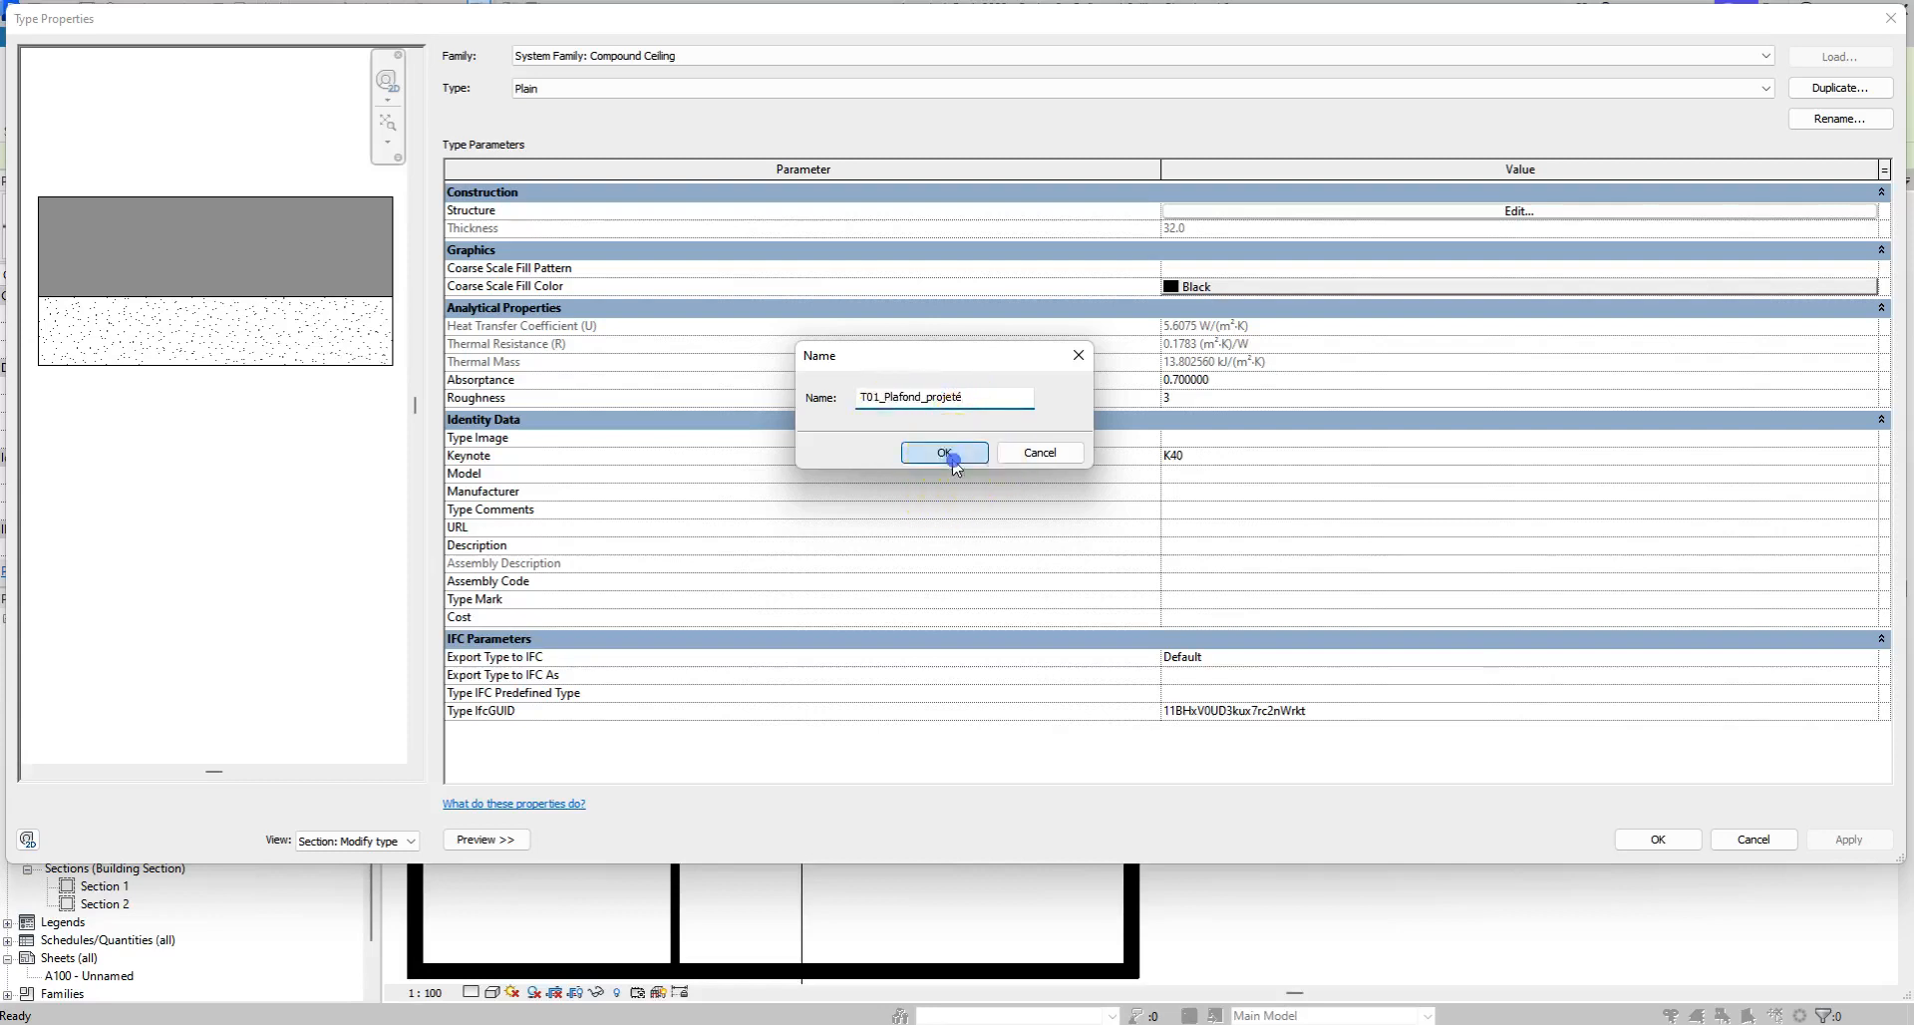
# Set the Timber, C16 structure layer of T01_Plafond_projeté to 350 thick and accept the type changes.
pyautogui.click(1301, 212)
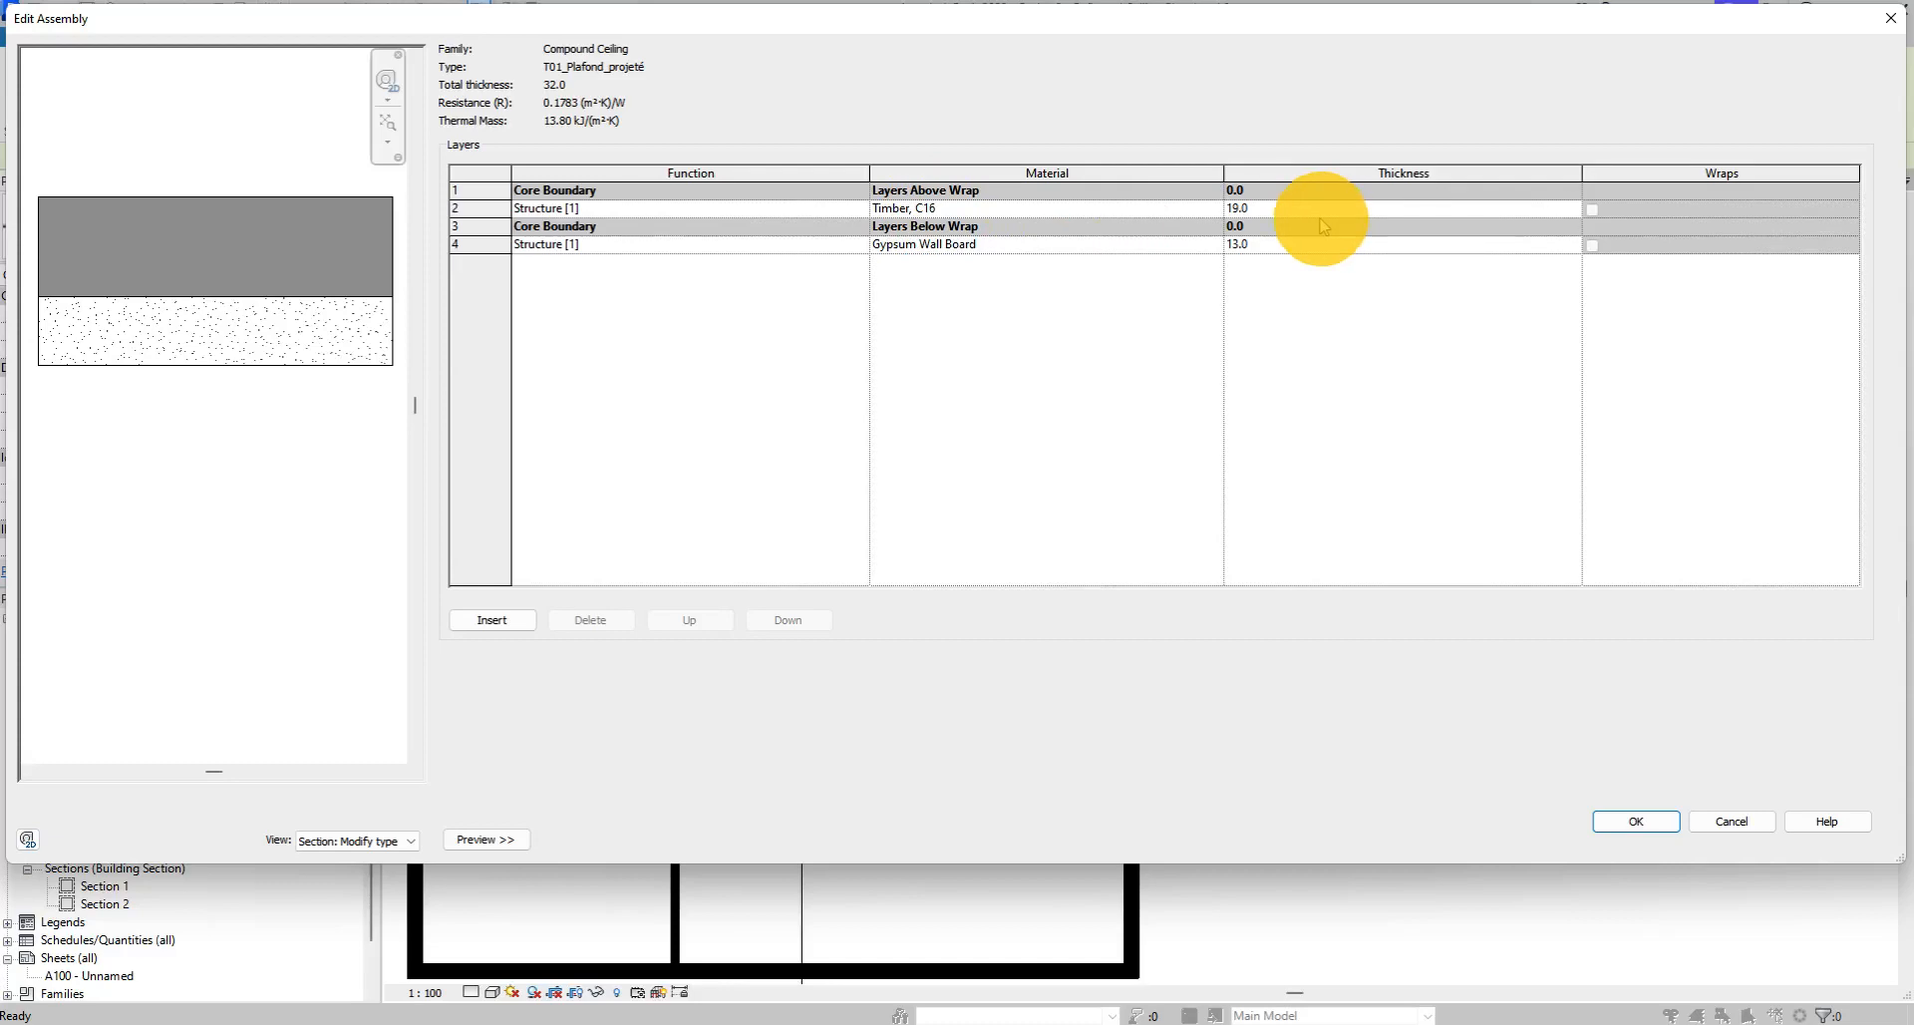
pyautogui.click(1230, 207)
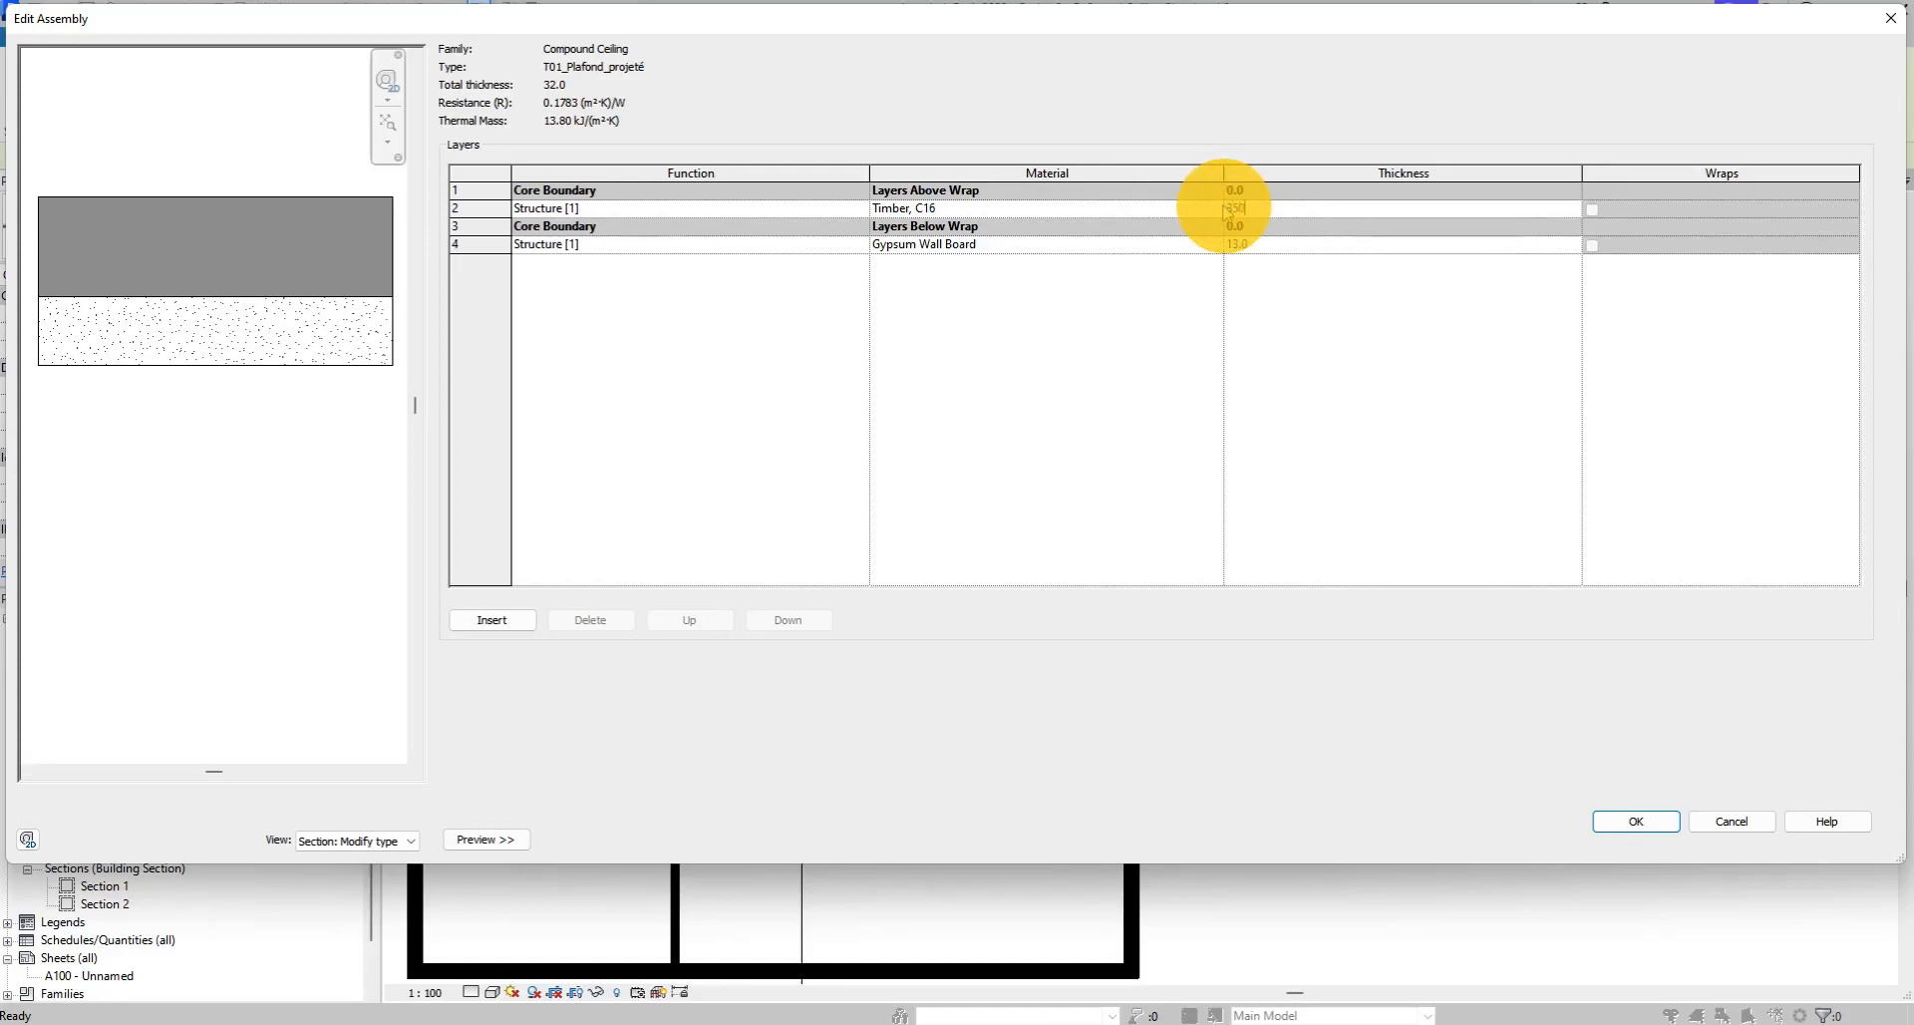
pyautogui.write('350')
pyautogui.click(1336, 332)
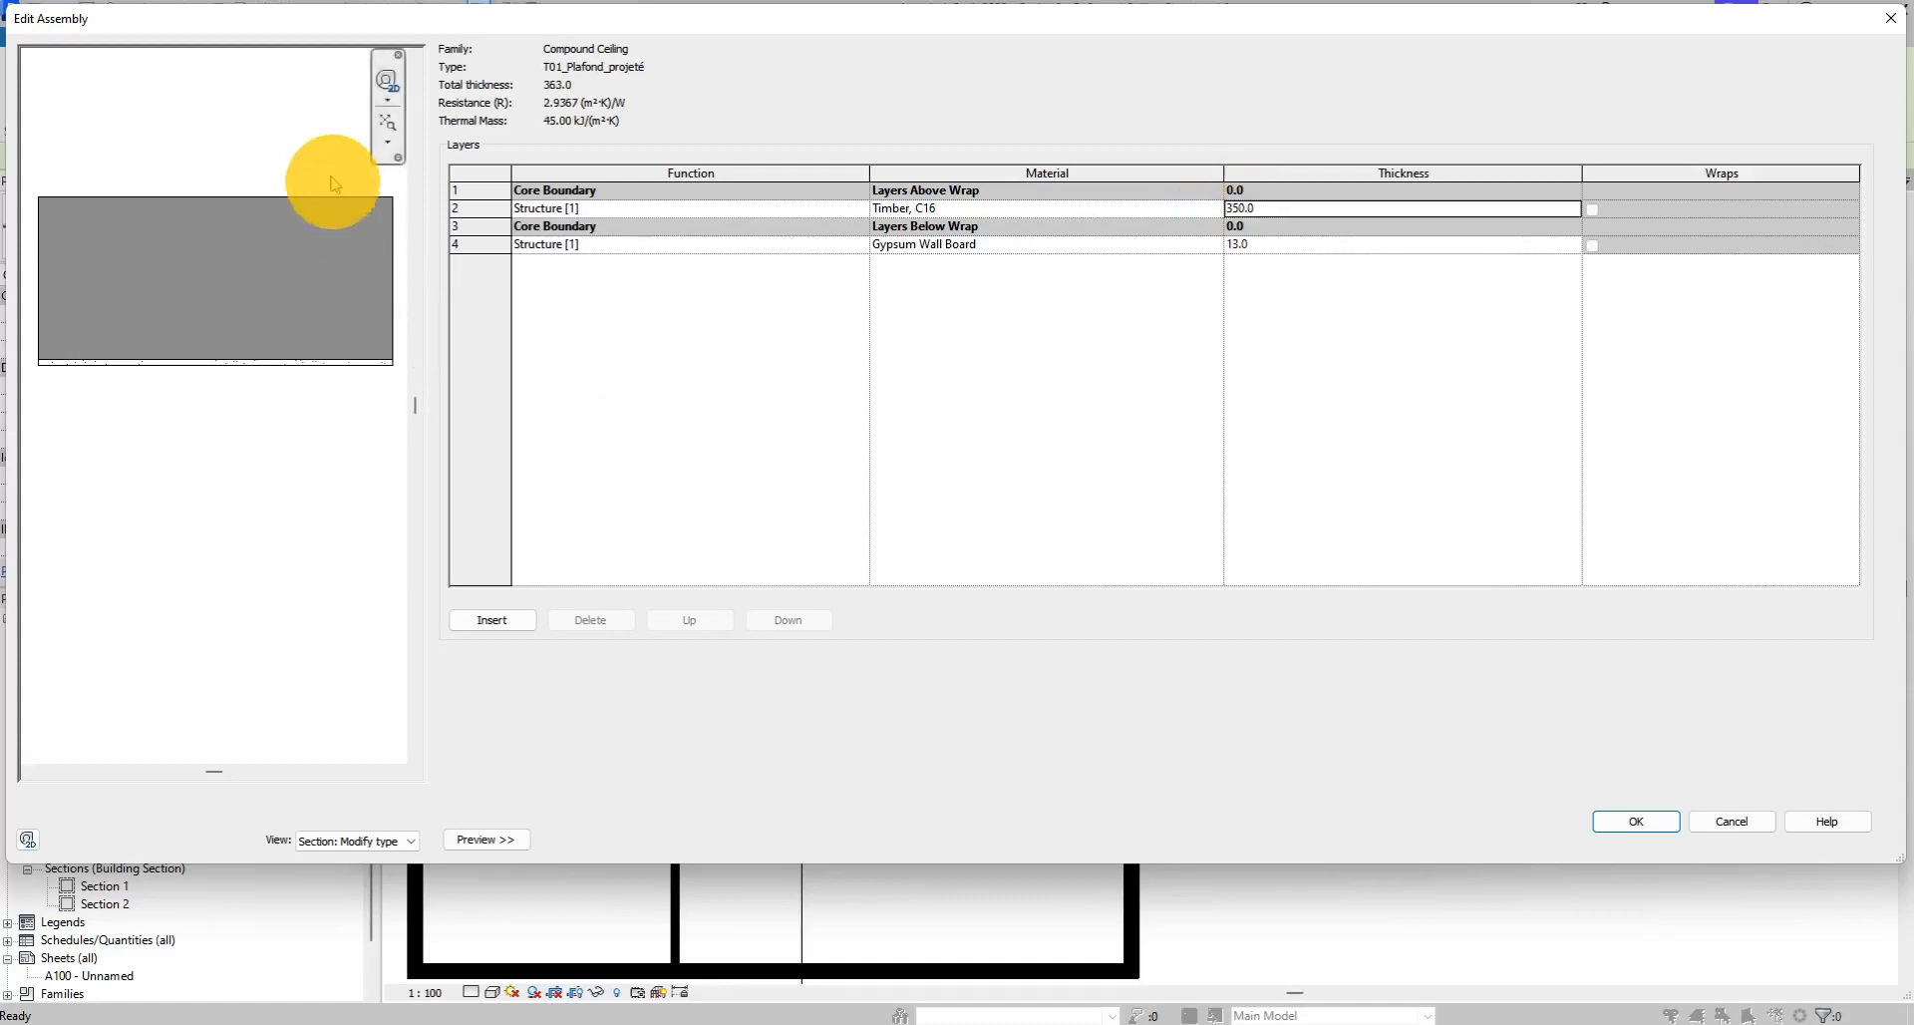
pyautogui.click(1635, 820)
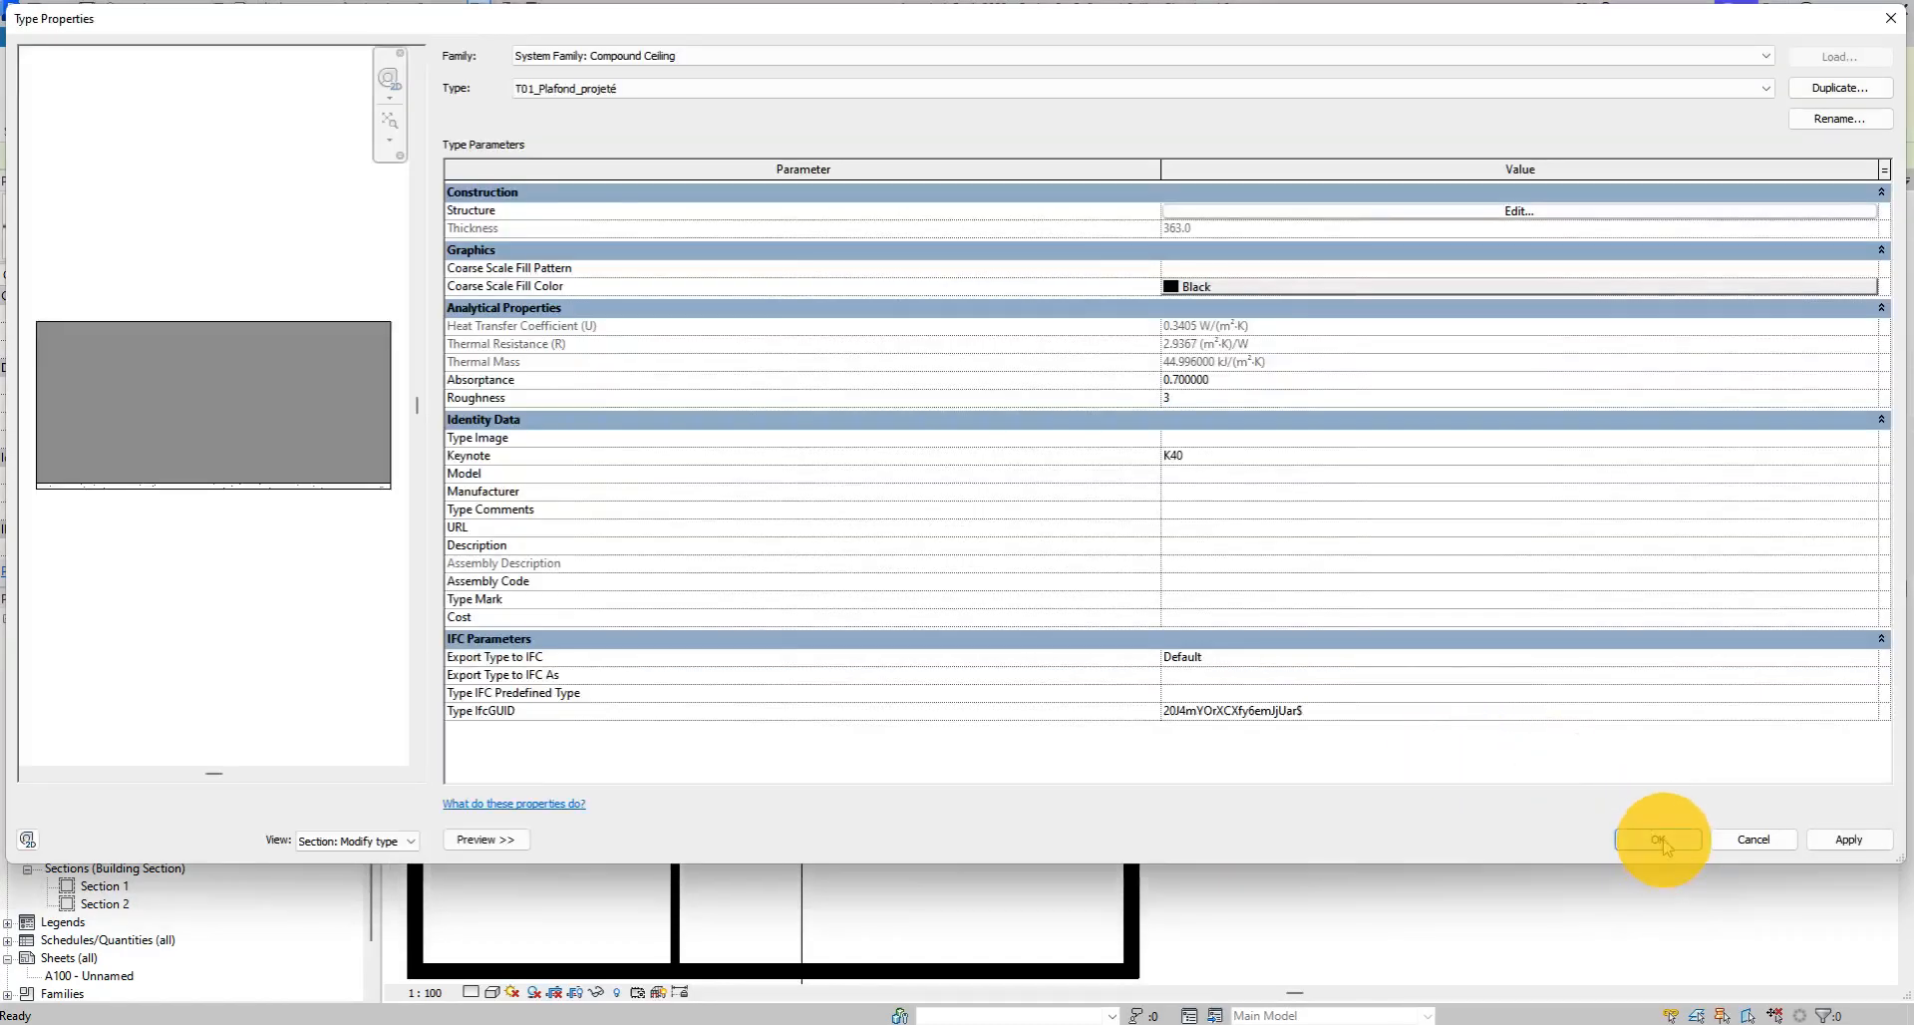
pyautogui.click(1659, 840)
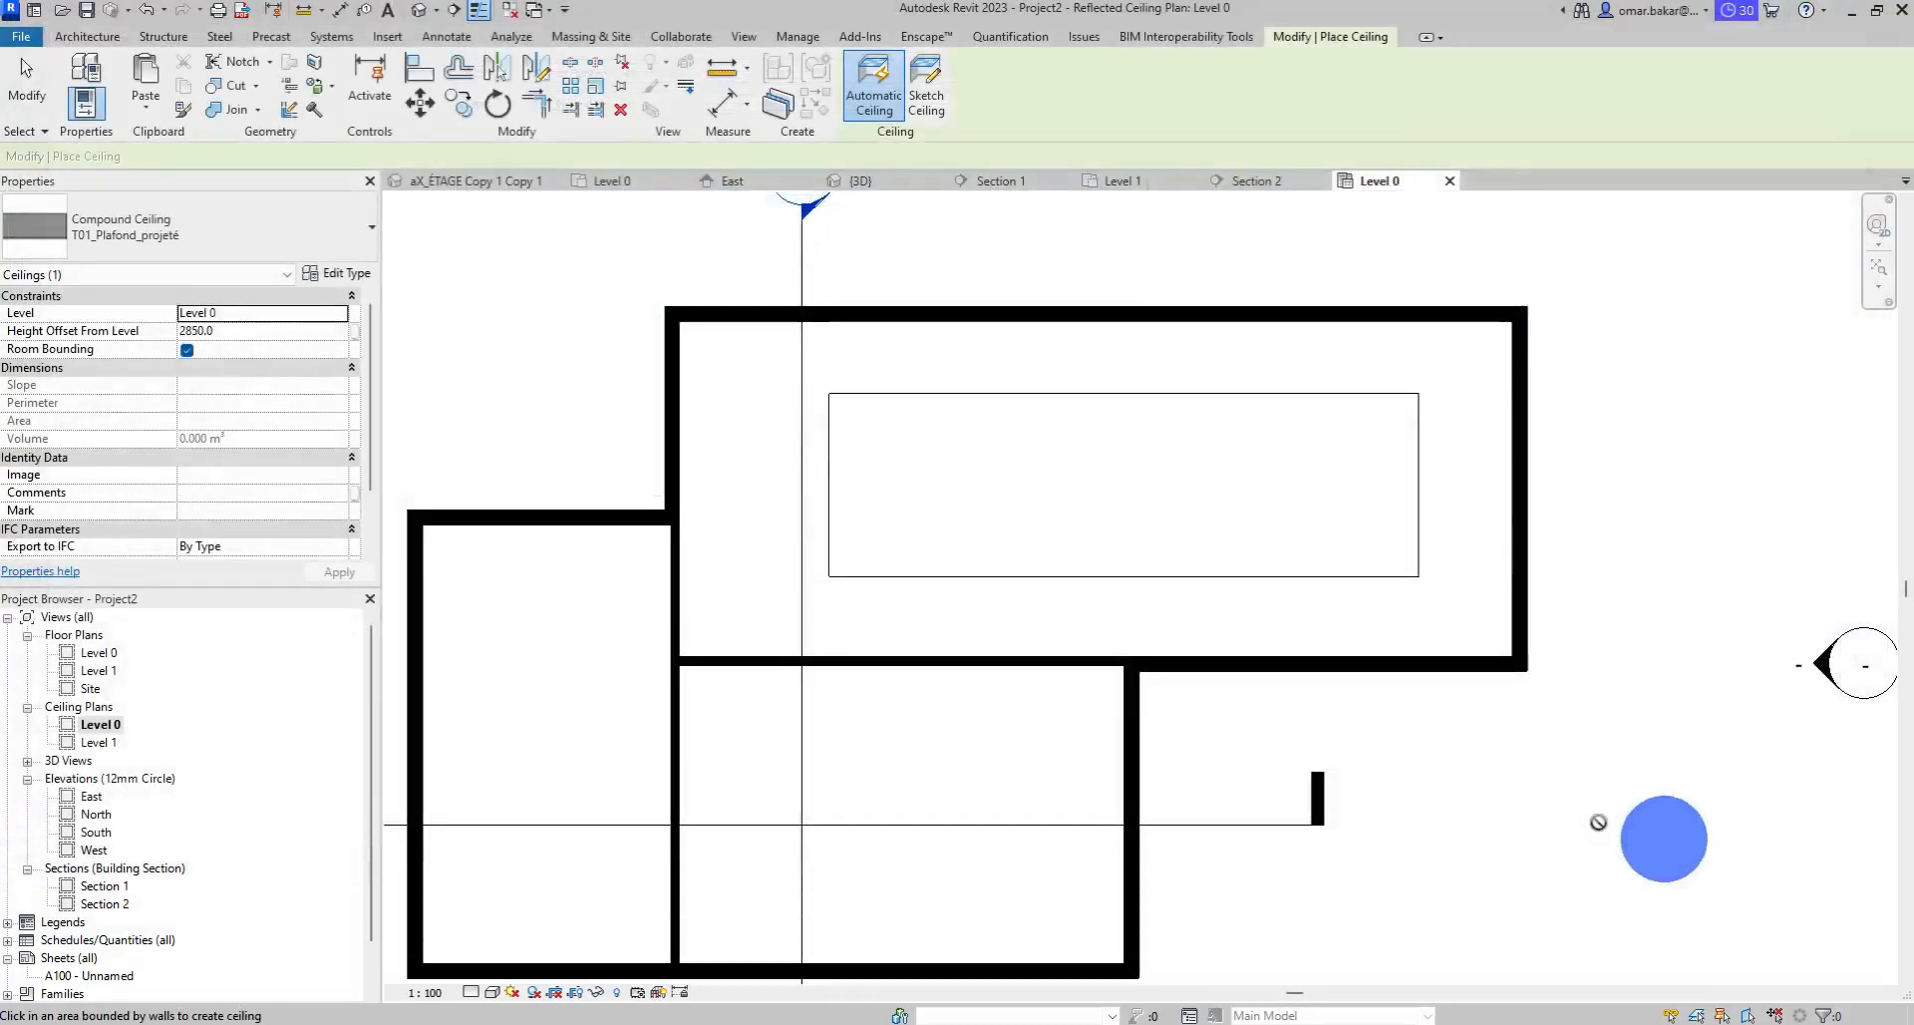
# Sketch a 10000 by 3100 rectangular T01_Plafond_projeté ceiling over the large room's ceiling opening and finish the sketch.
pyautogui.click(918, 78)
pyautogui.click(1027, 62)
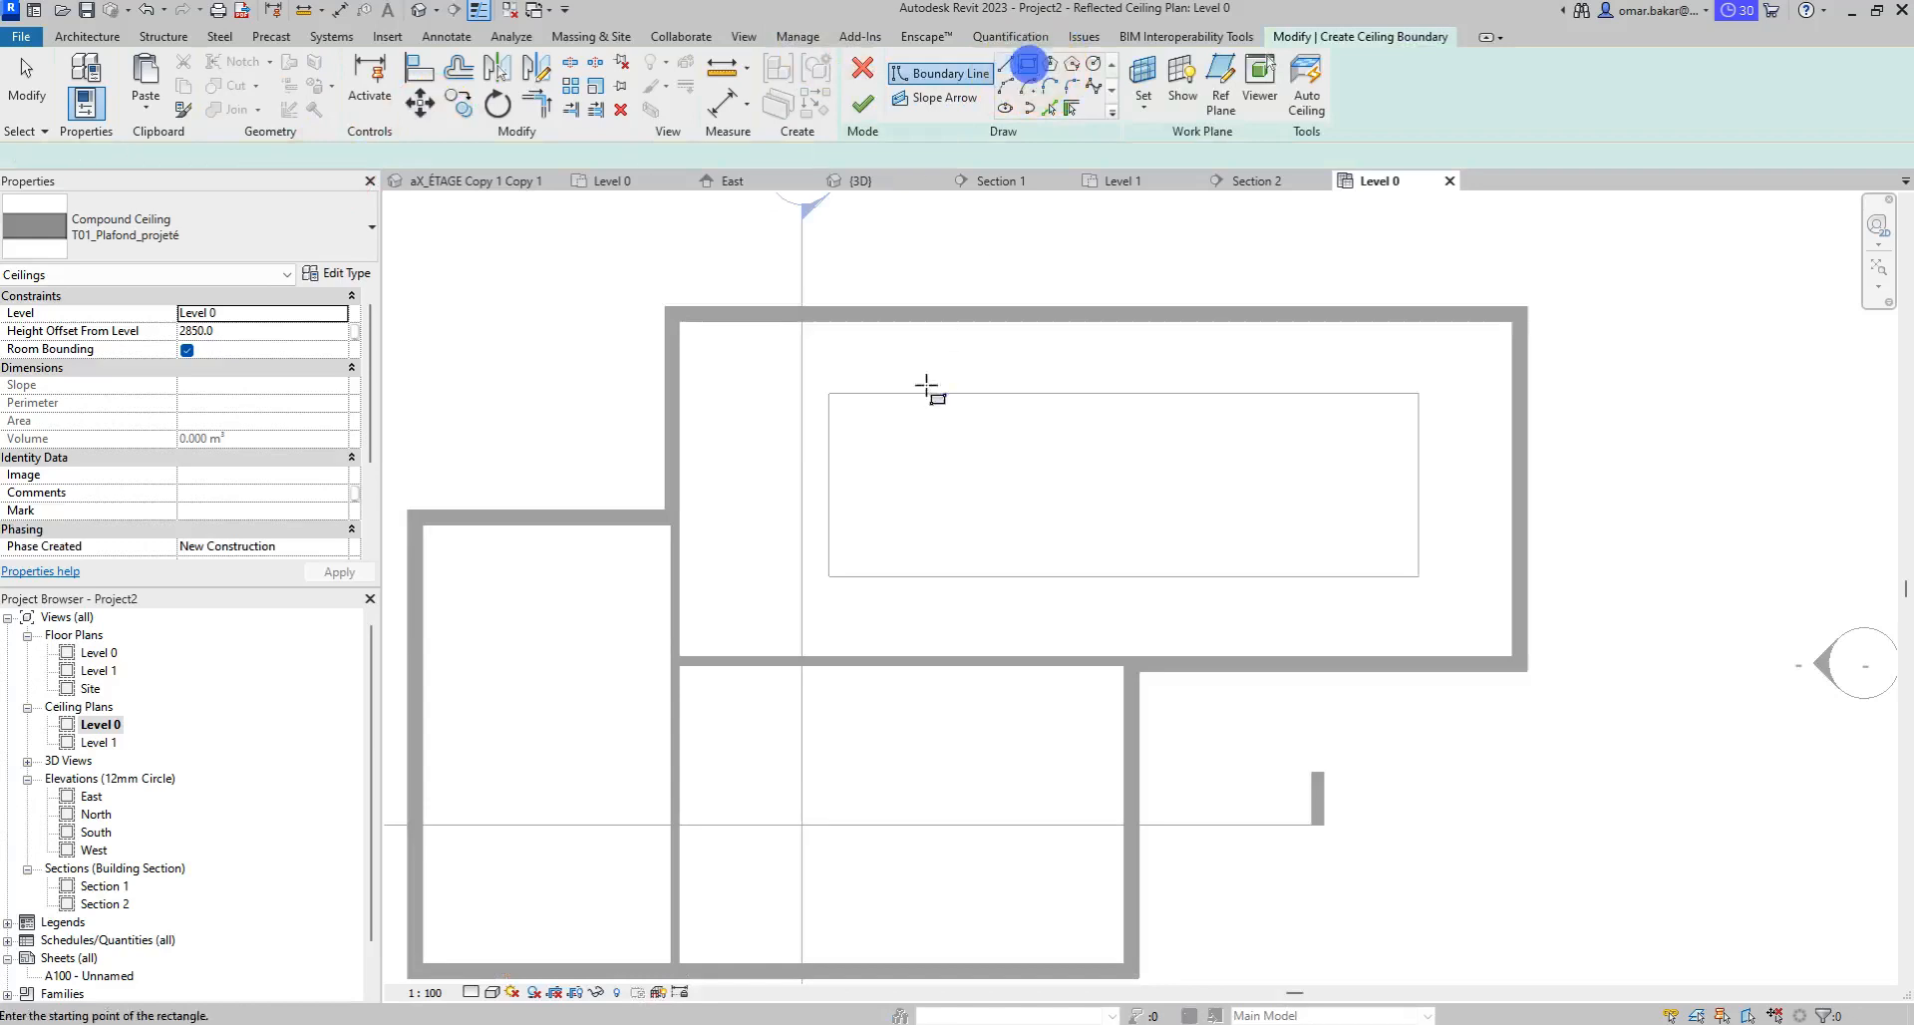
pyautogui.click(829, 395)
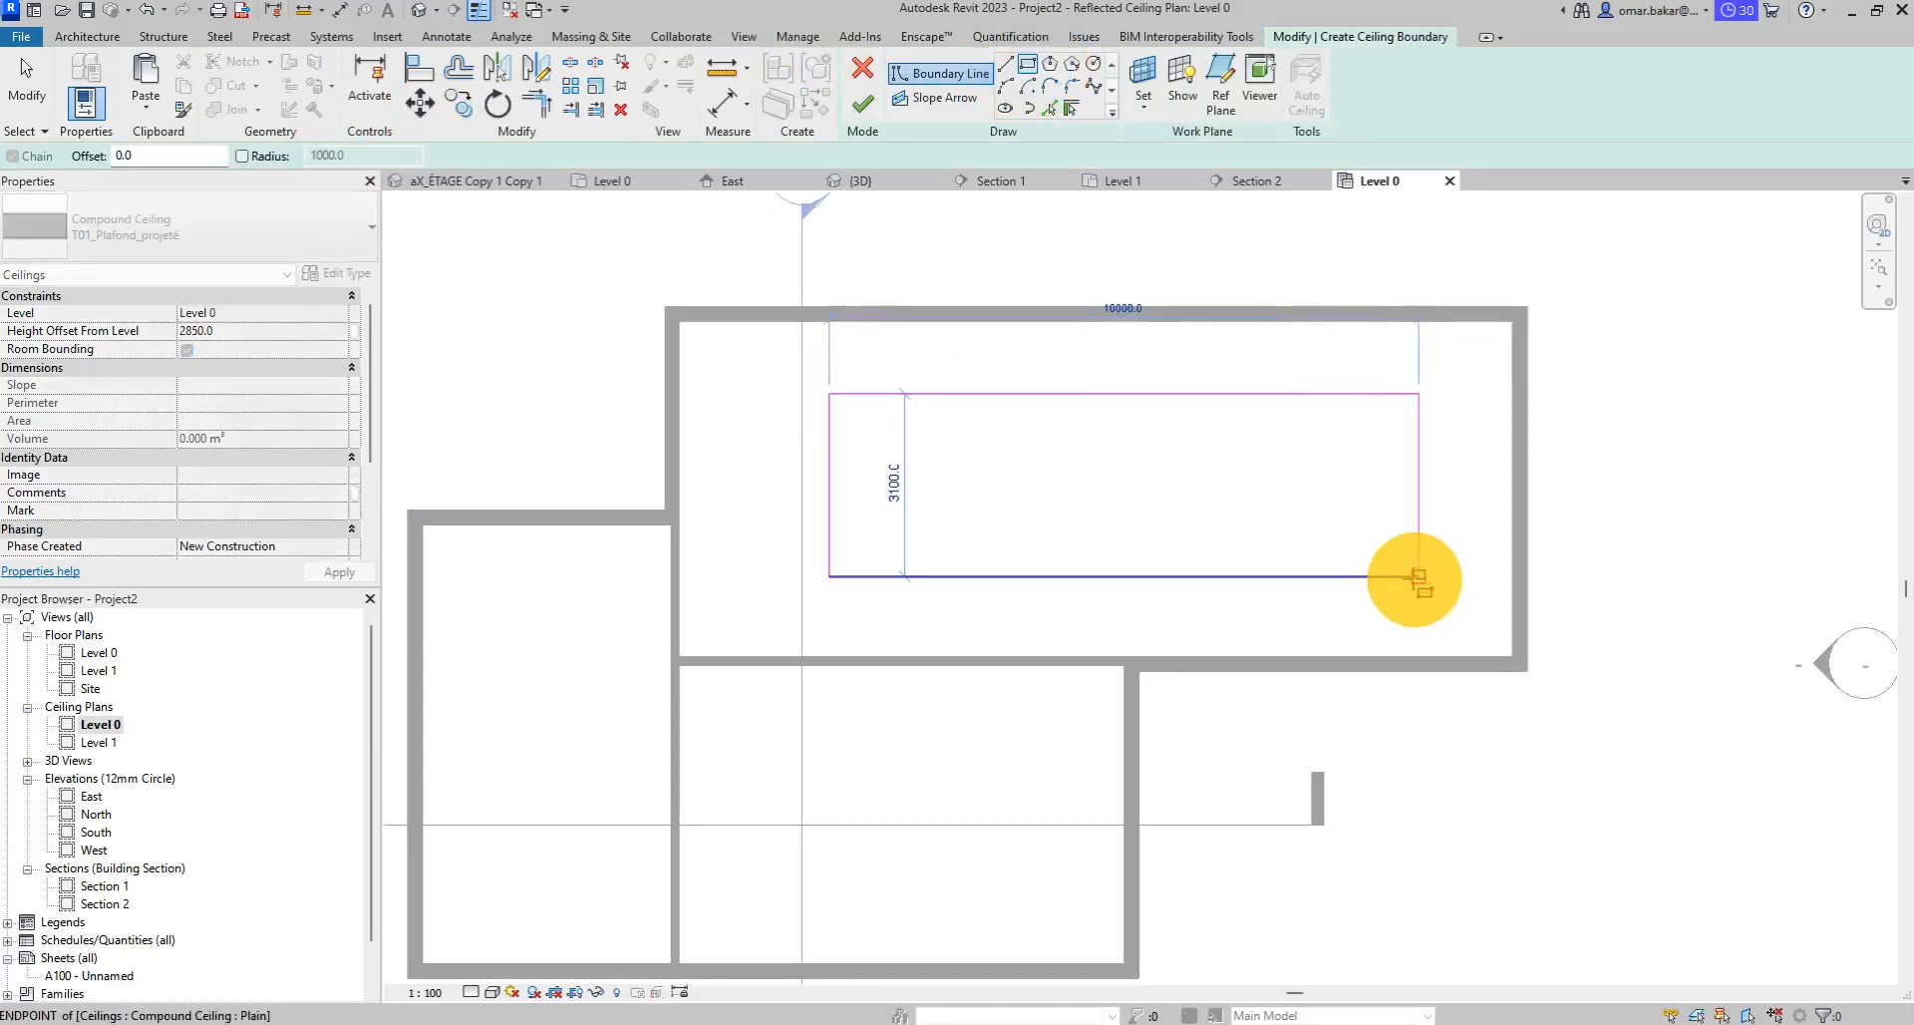
pyautogui.click(1418, 576)
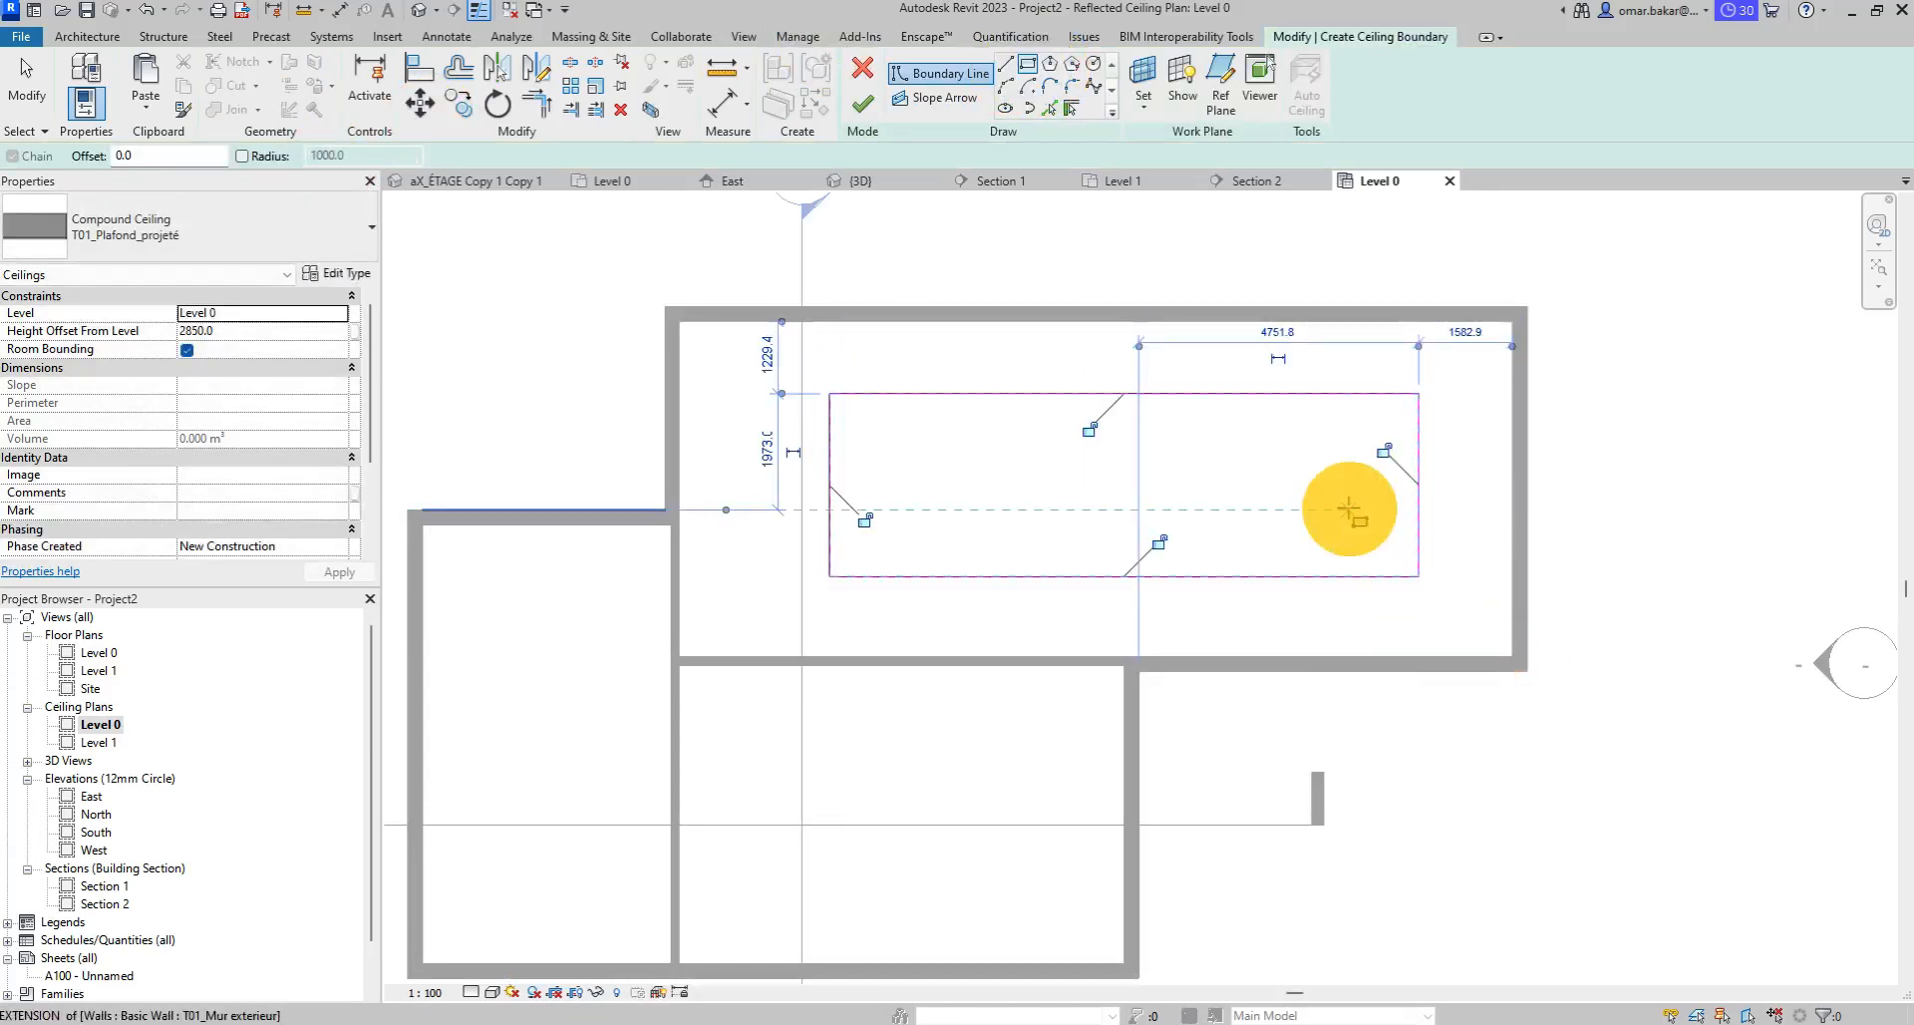
pyautogui.click(863, 103)
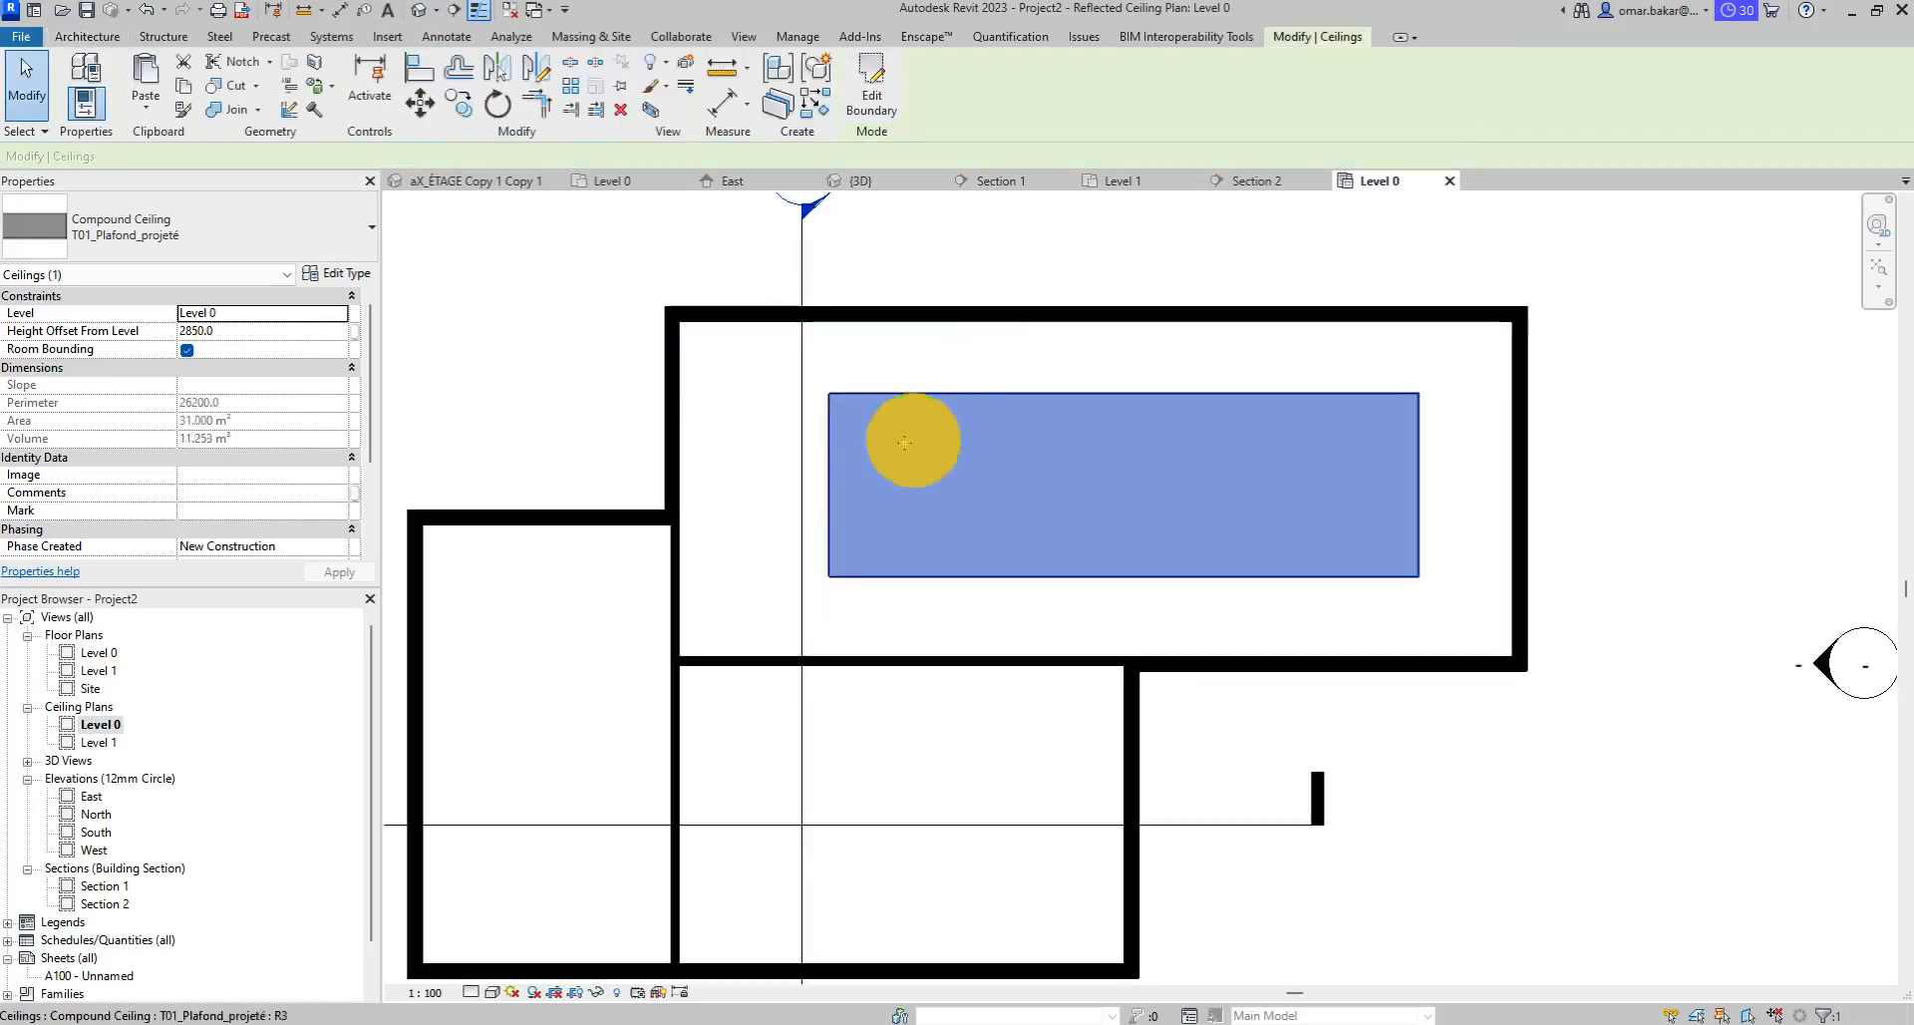
# Move the Section 1 line so it cuts through the ceiling opening and open its section view.
pyautogui.click(803, 317)
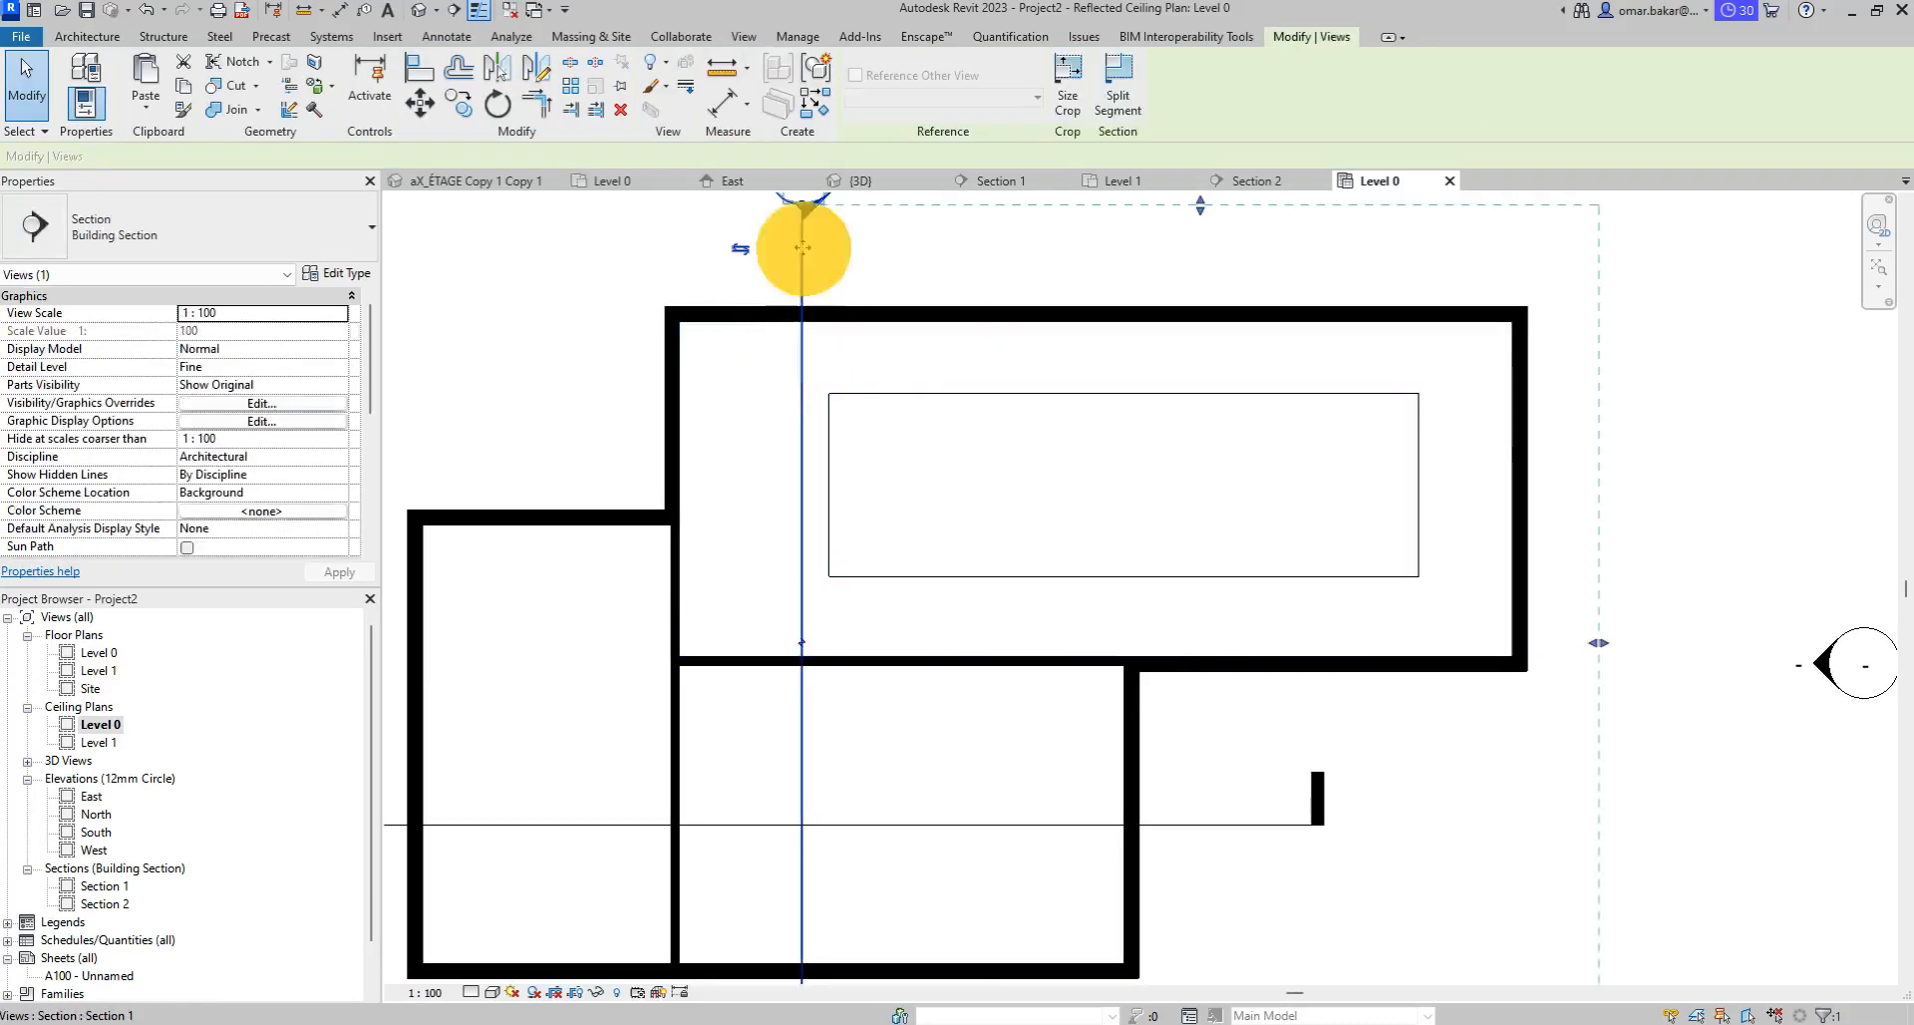
pyautogui.moveTo(811, 243); pyautogui.dragTo(987, 257)
pyautogui.rightClick(969, 263)
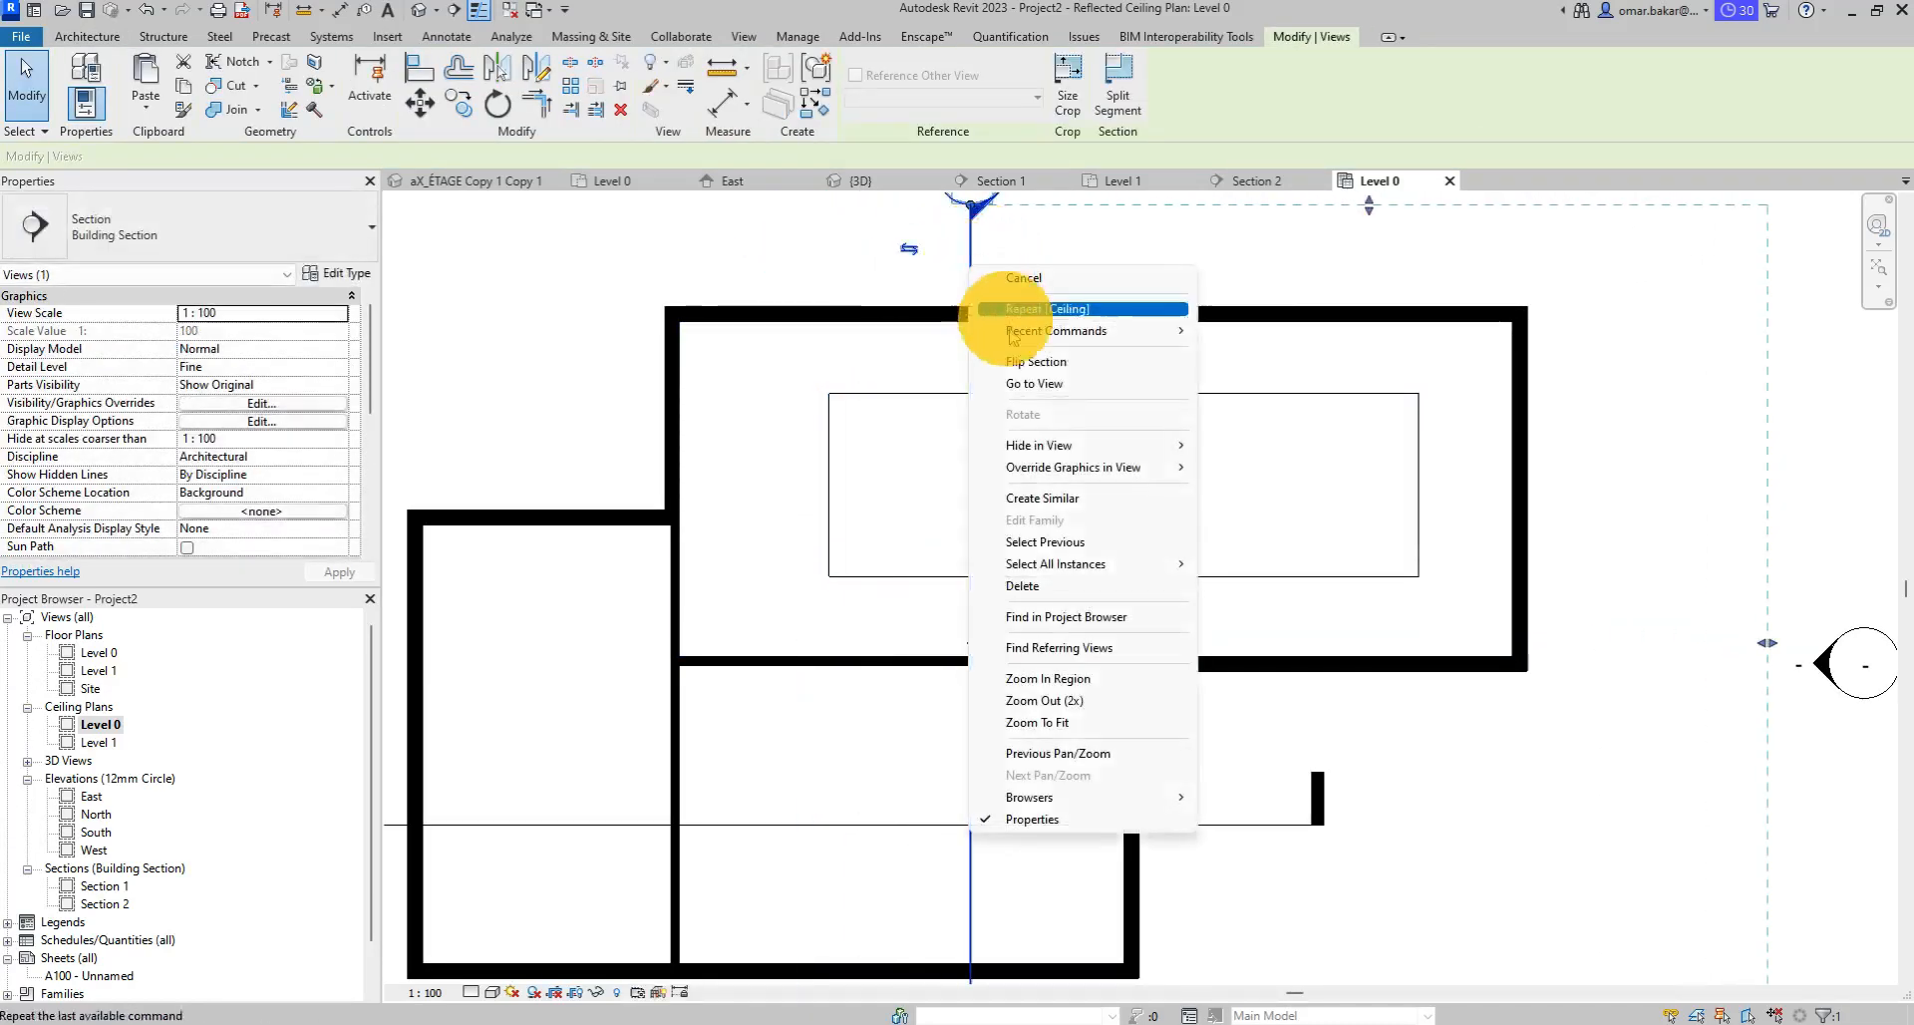
pyautogui.click(1043, 384)
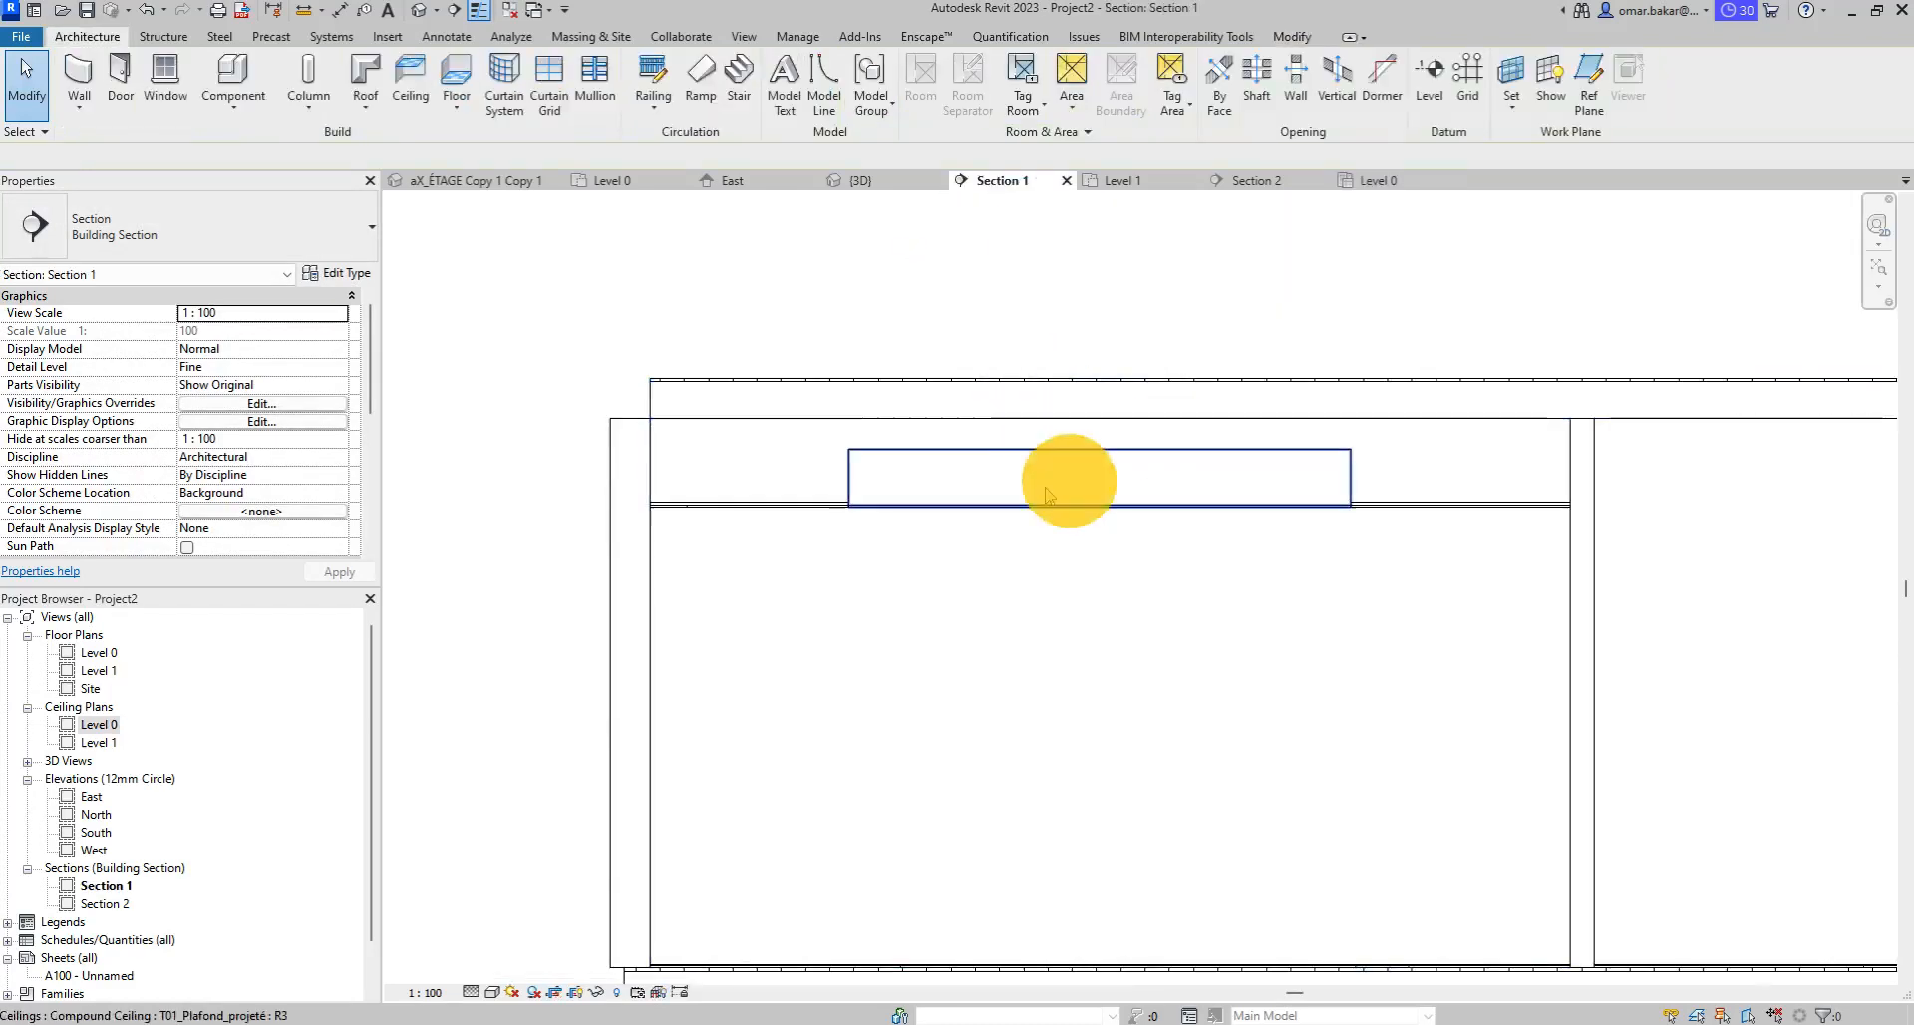
# Set the T01_Plafond_projeté ceiling's height offset from Level 0 to 2500 and clear the selection.
pyautogui.click(1039, 458)
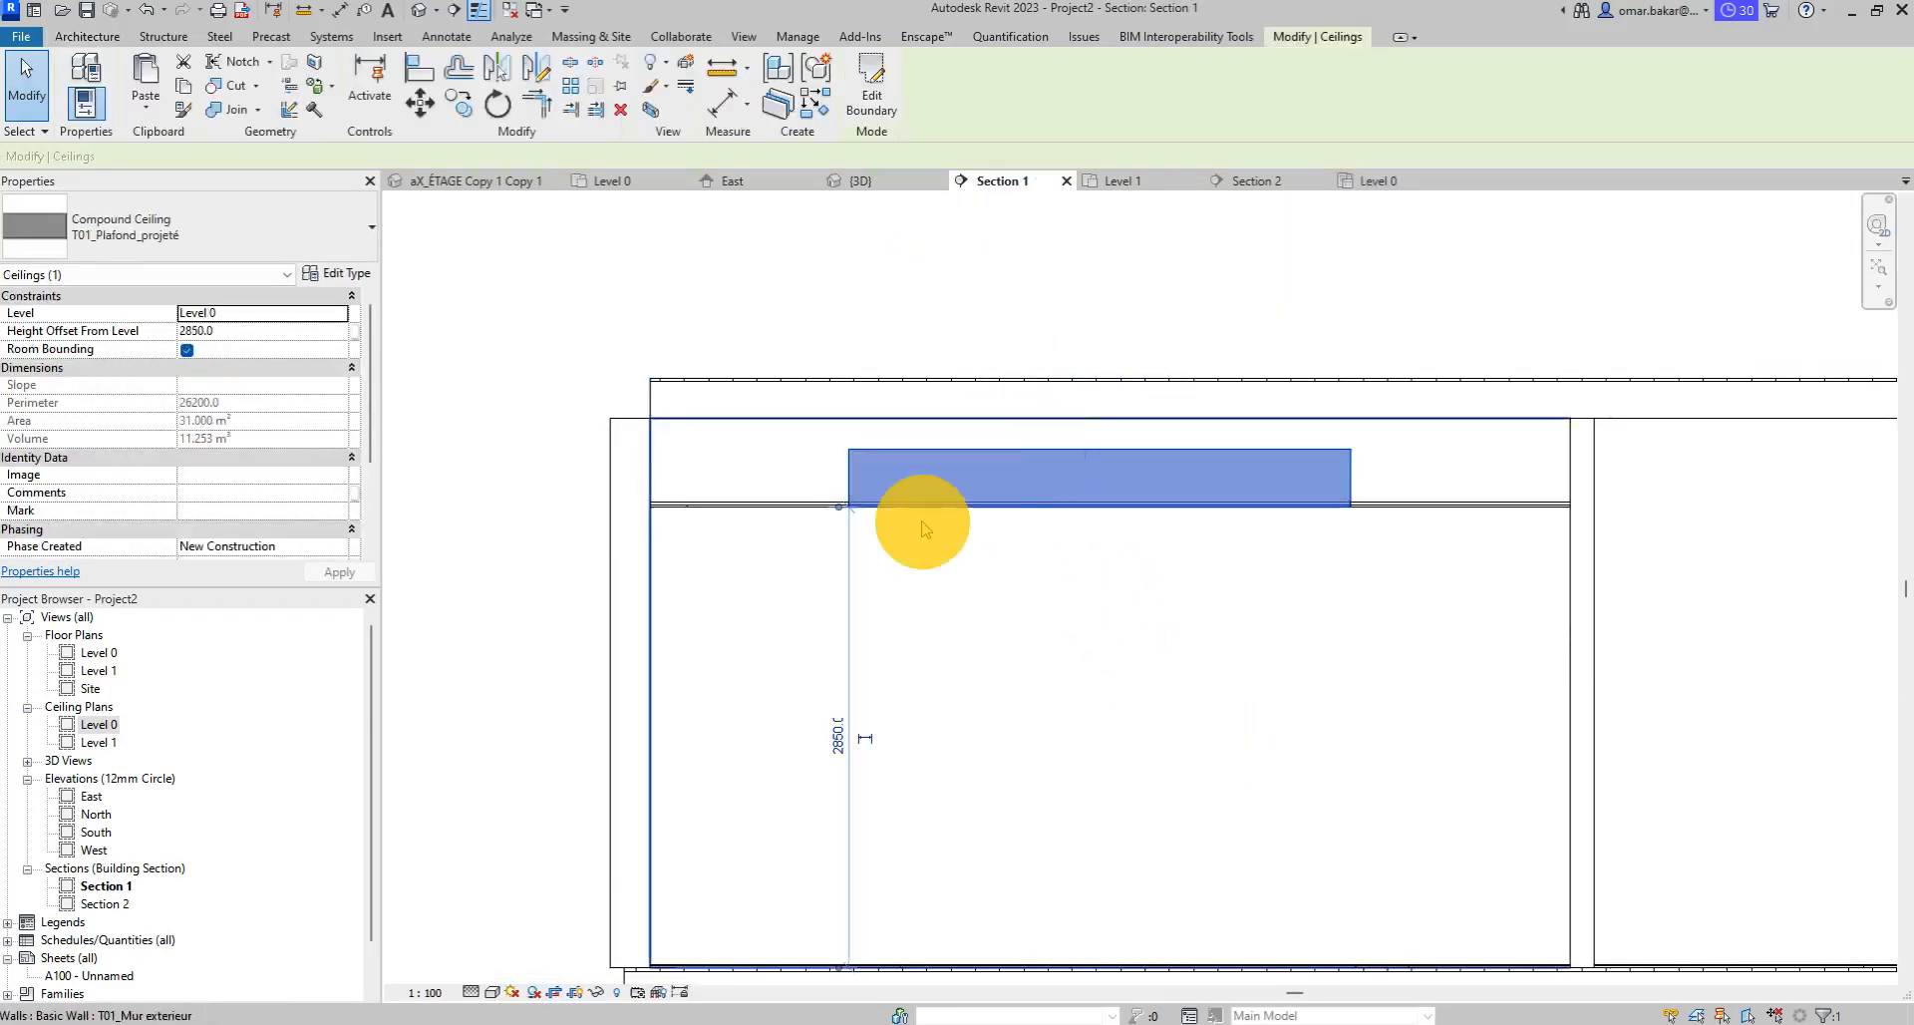
pyautogui.scroll(5, 897, 478)
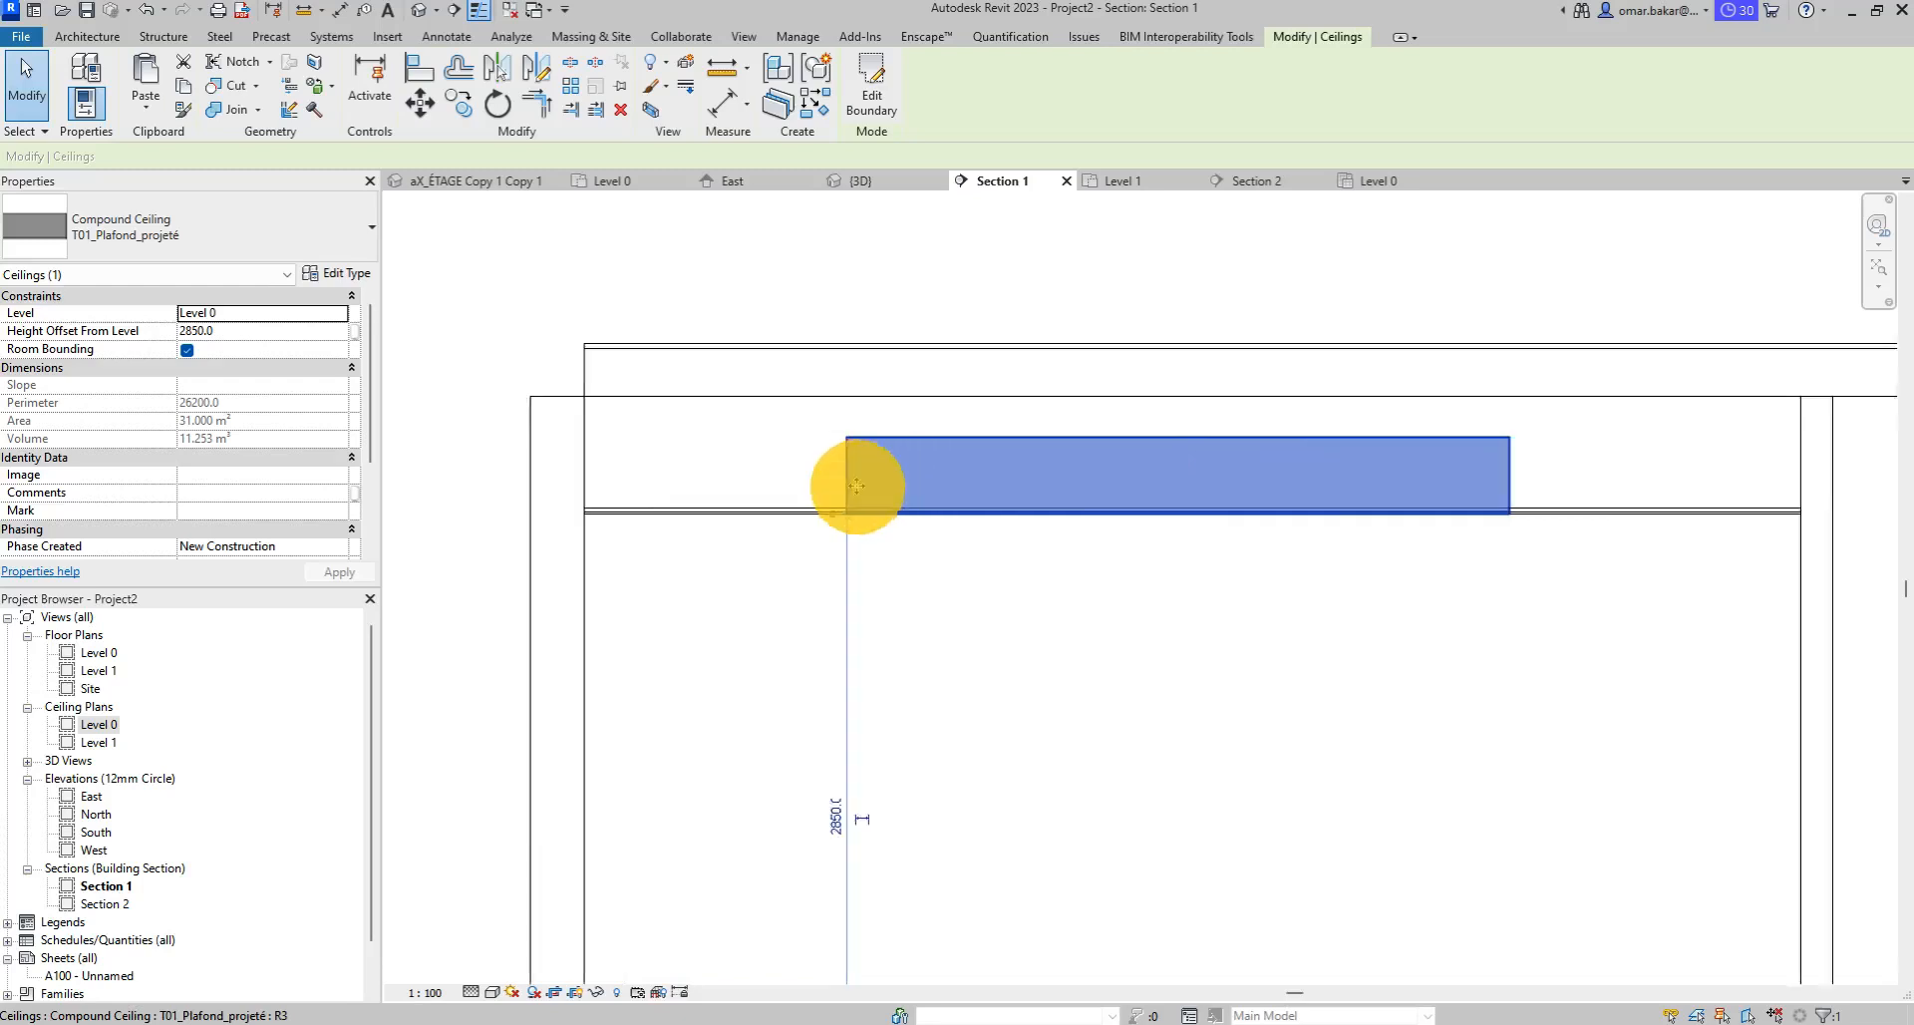
pyautogui.click(200, 330)
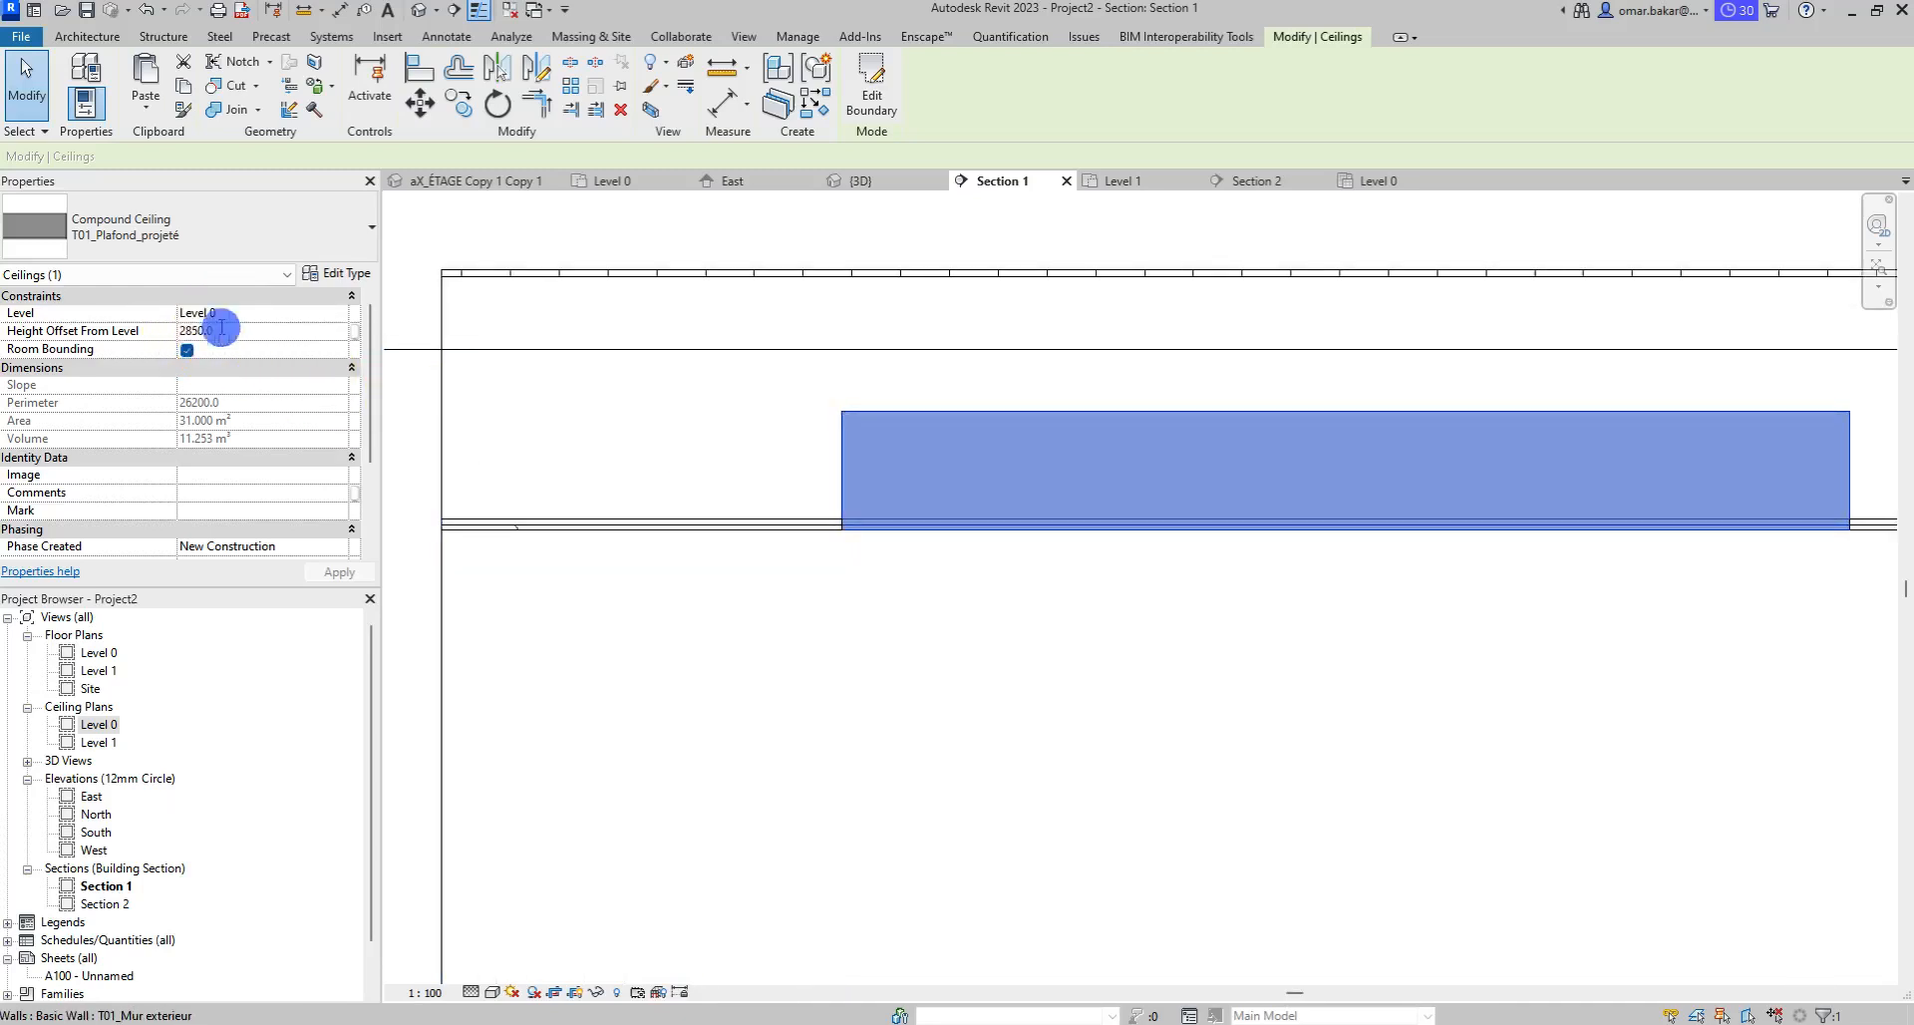
pyautogui.moveTo(221, 327); pyautogui.dragTo(171, 325)
pyautogui.write('25')
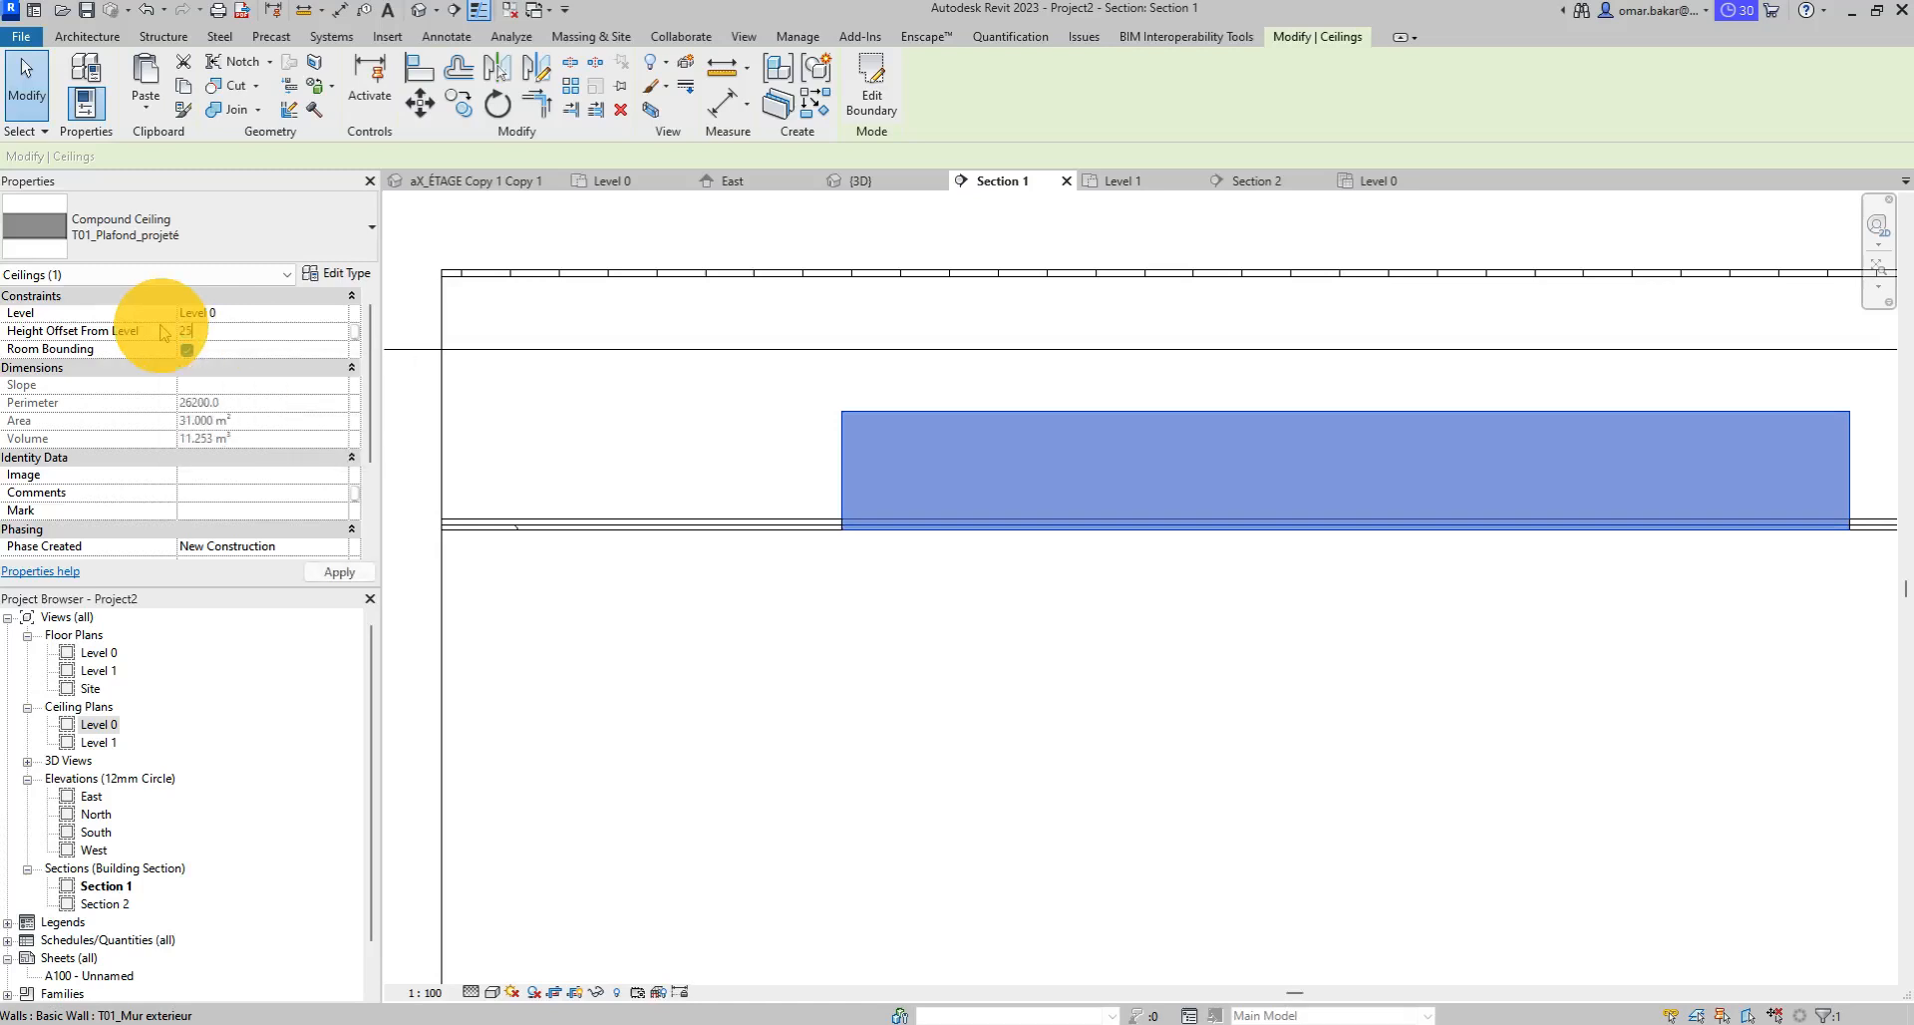
pyautogui.click(340, 571)
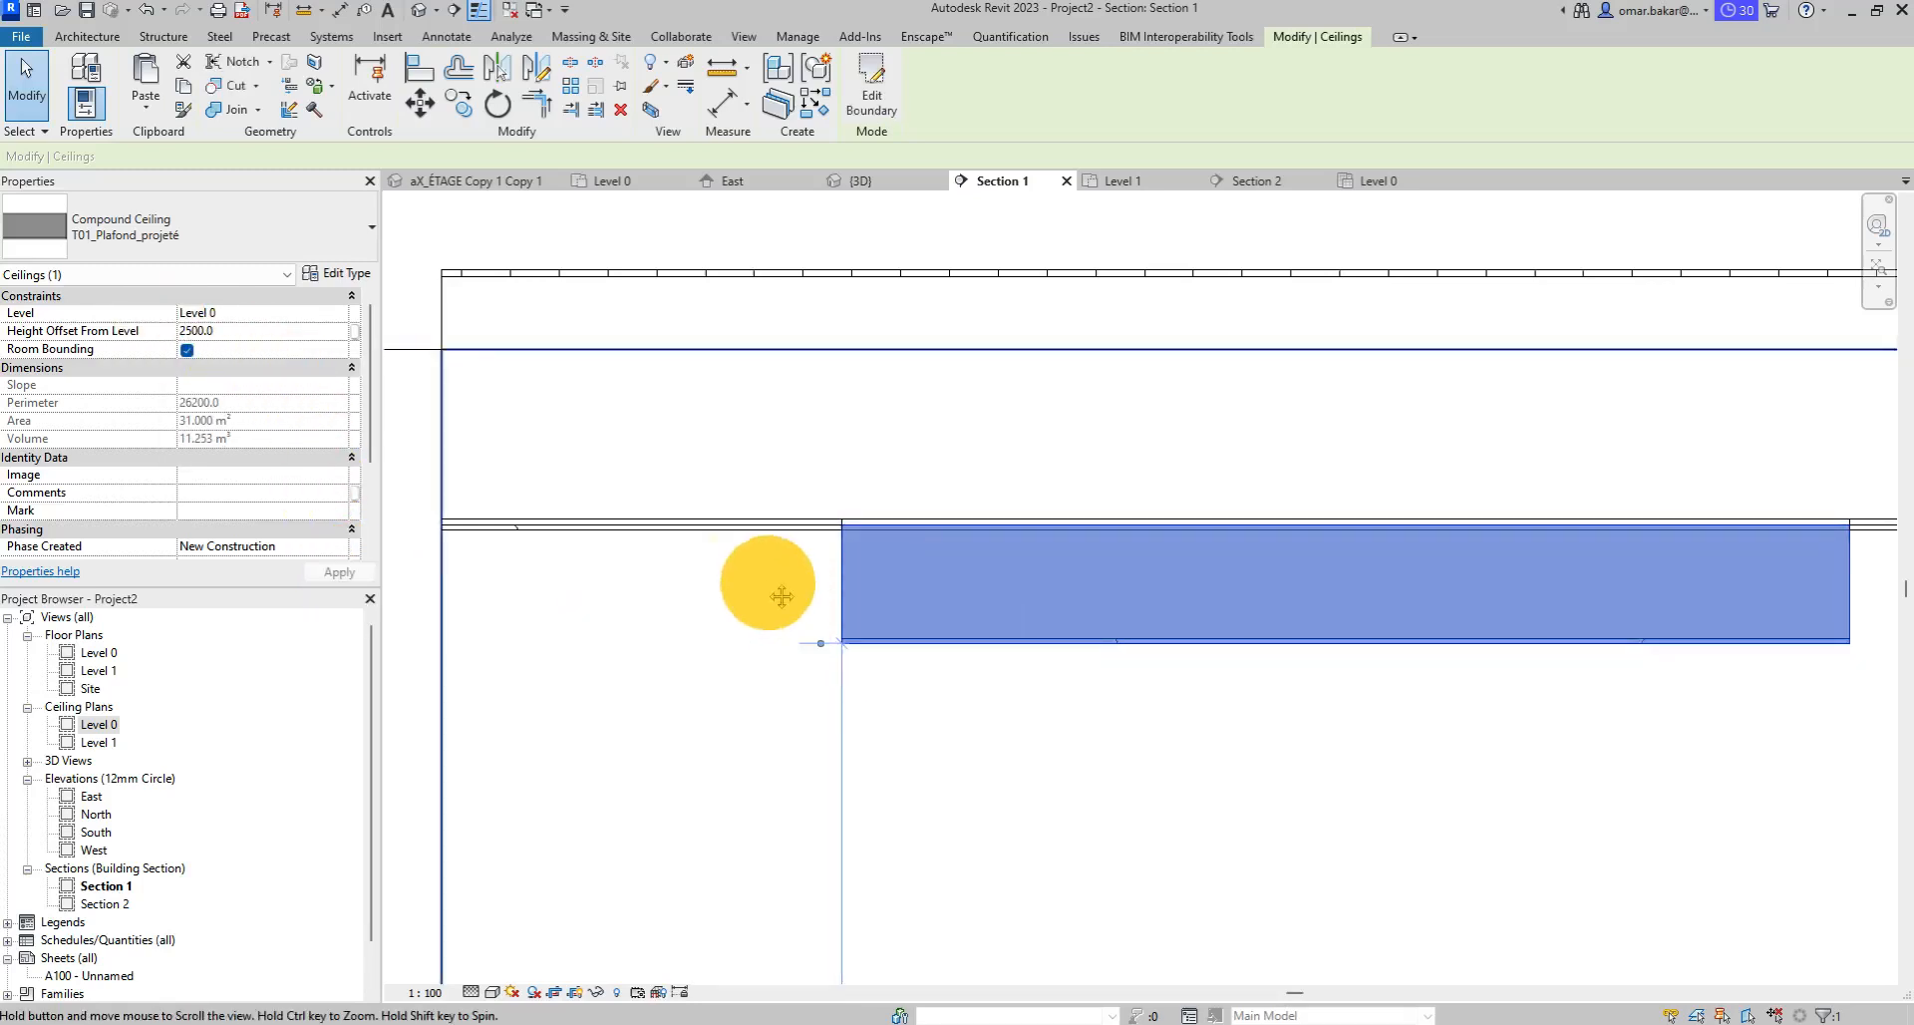
pyautogui.moveTo(781, 596); pyautogui.dragTo(601, 495, button='middle')
pyautogui.scroll(-2, 1087, 554)
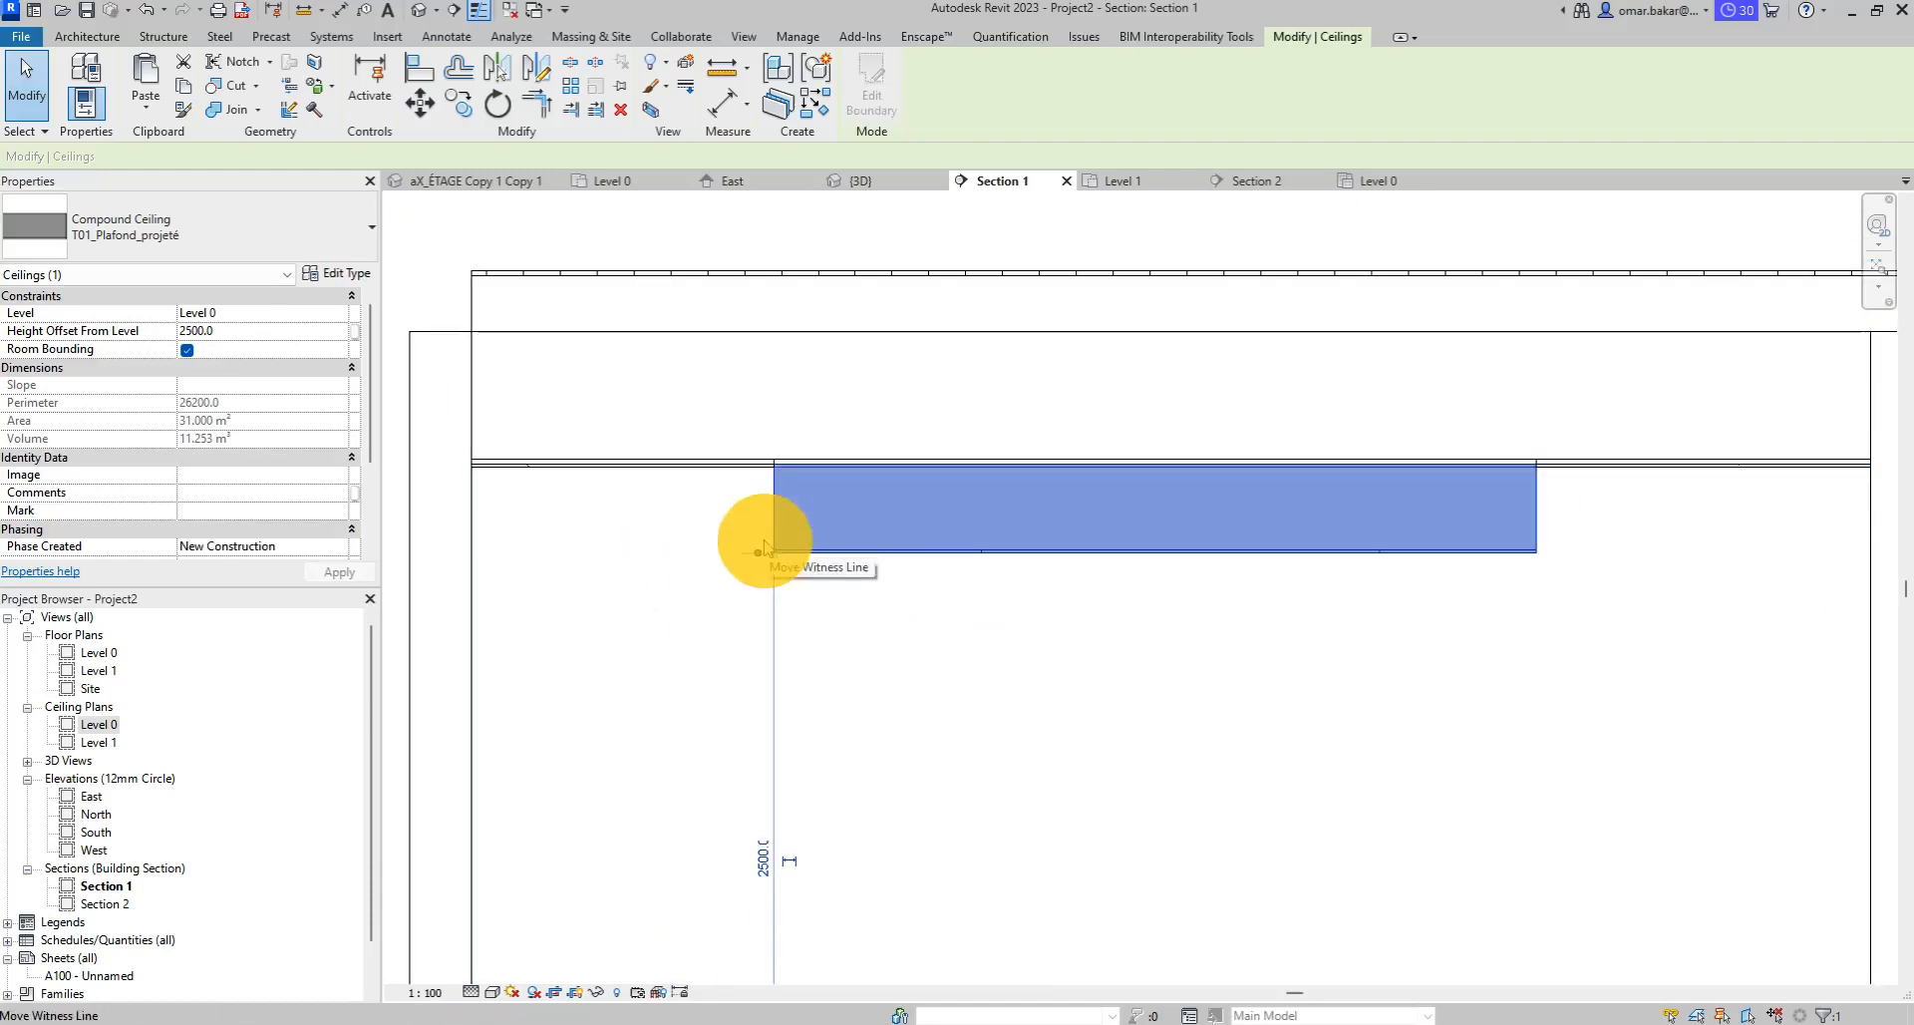
pyautogui.click(940, 670)
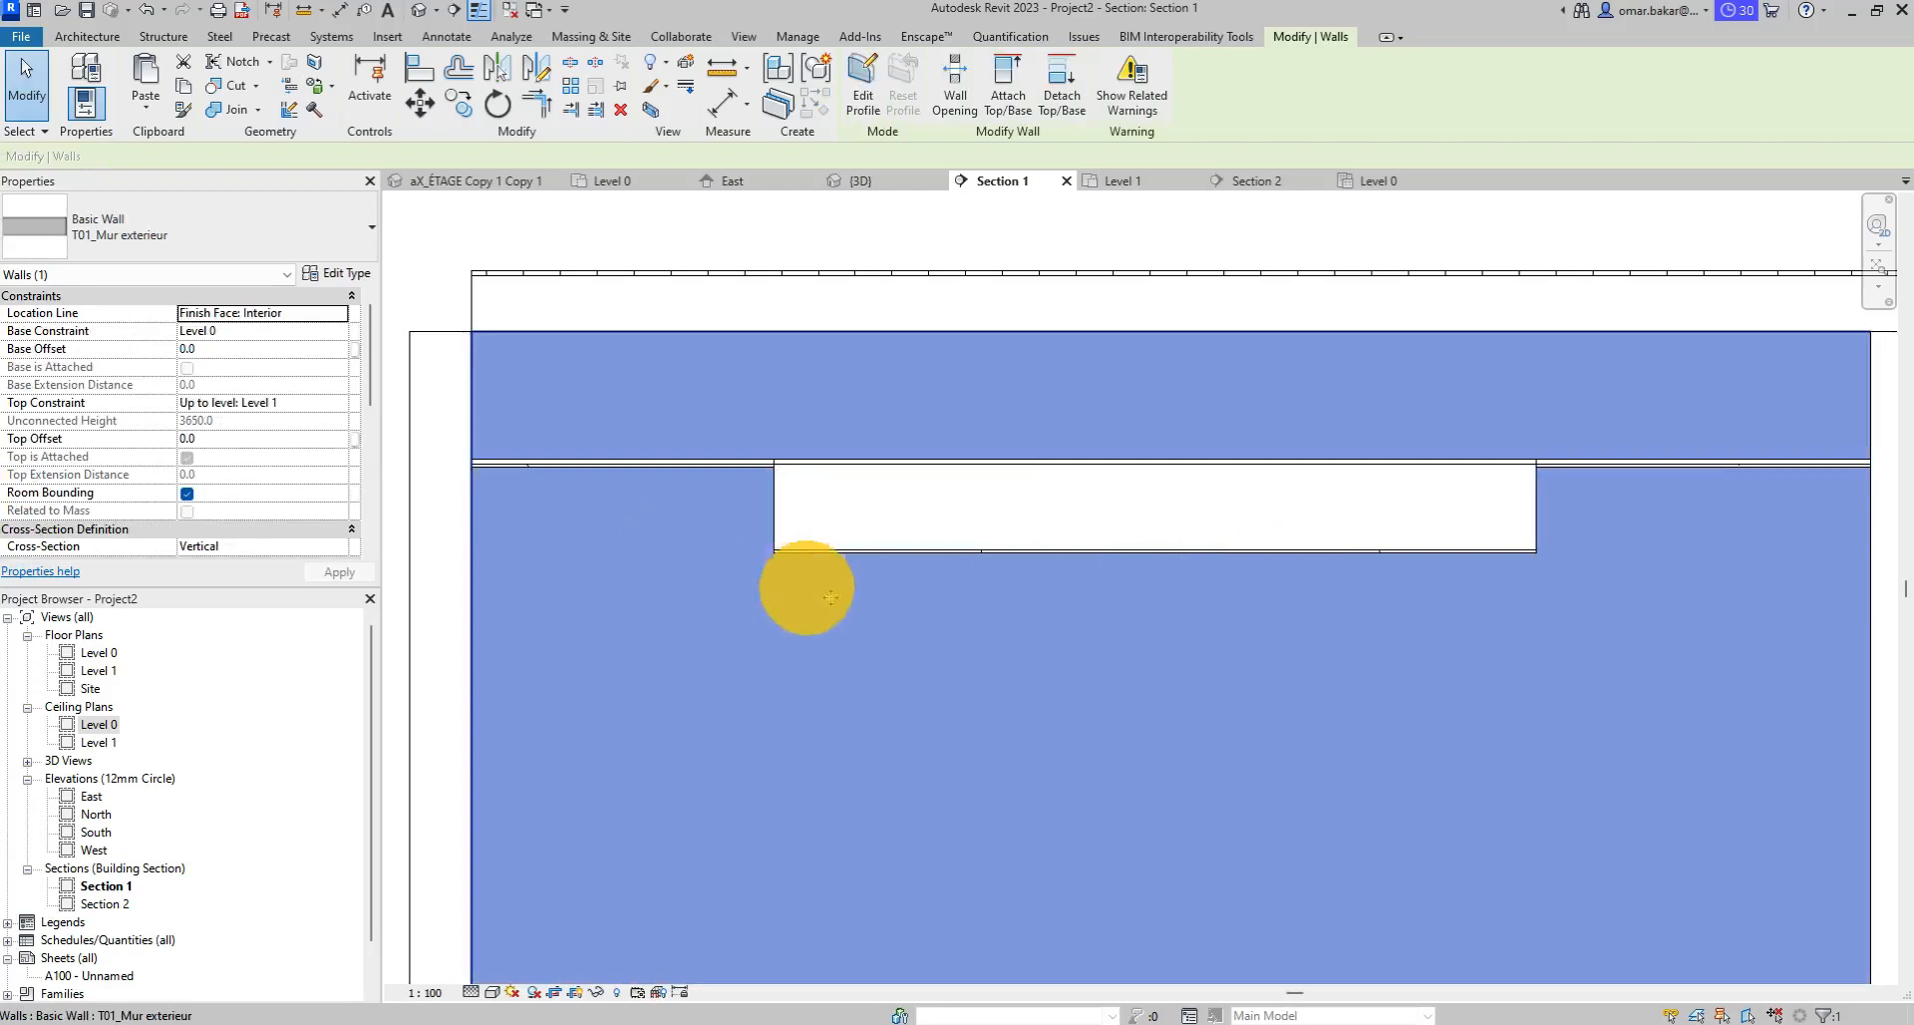
pyautogui.scroll(-3, 830, 596)
pyautogui.click(529, 534)
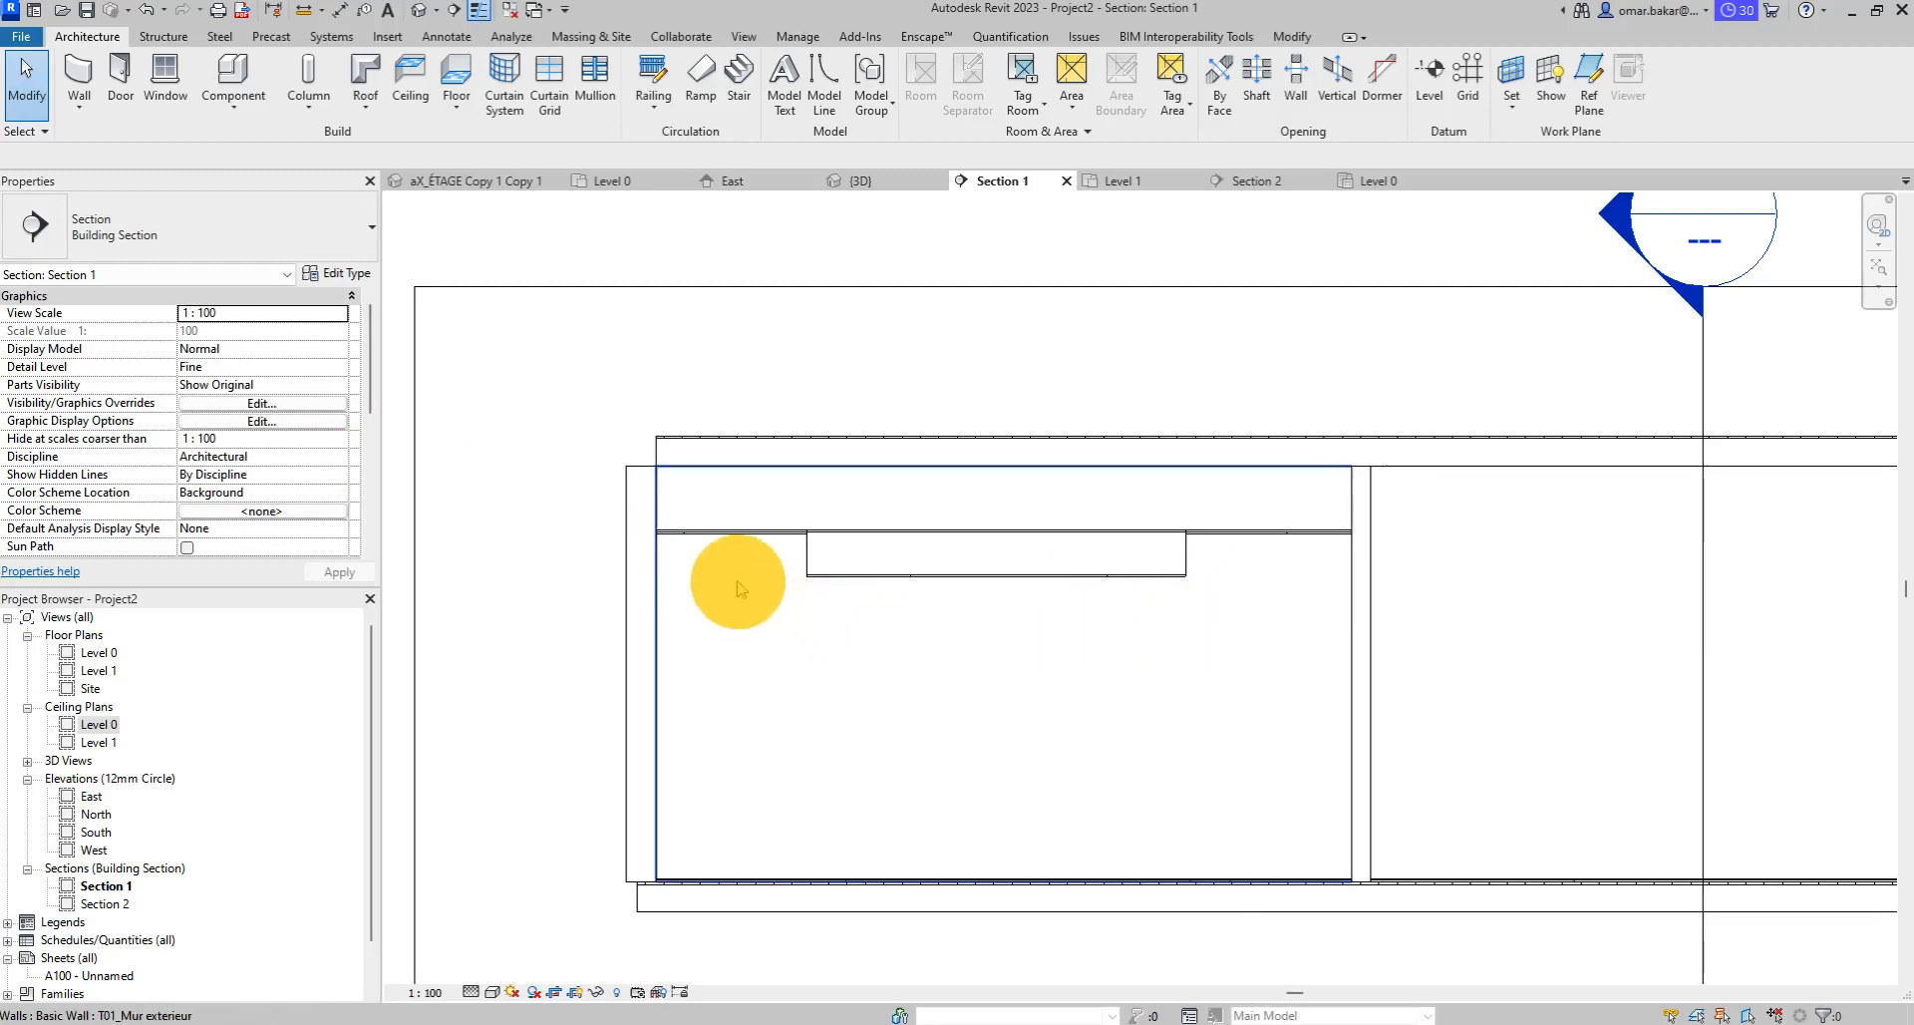
# Align the top face of the T01_Plafond_projeté ceiling to the top of the Plain ceiling and lock the alignment.
pyautogui.click(852, 563)
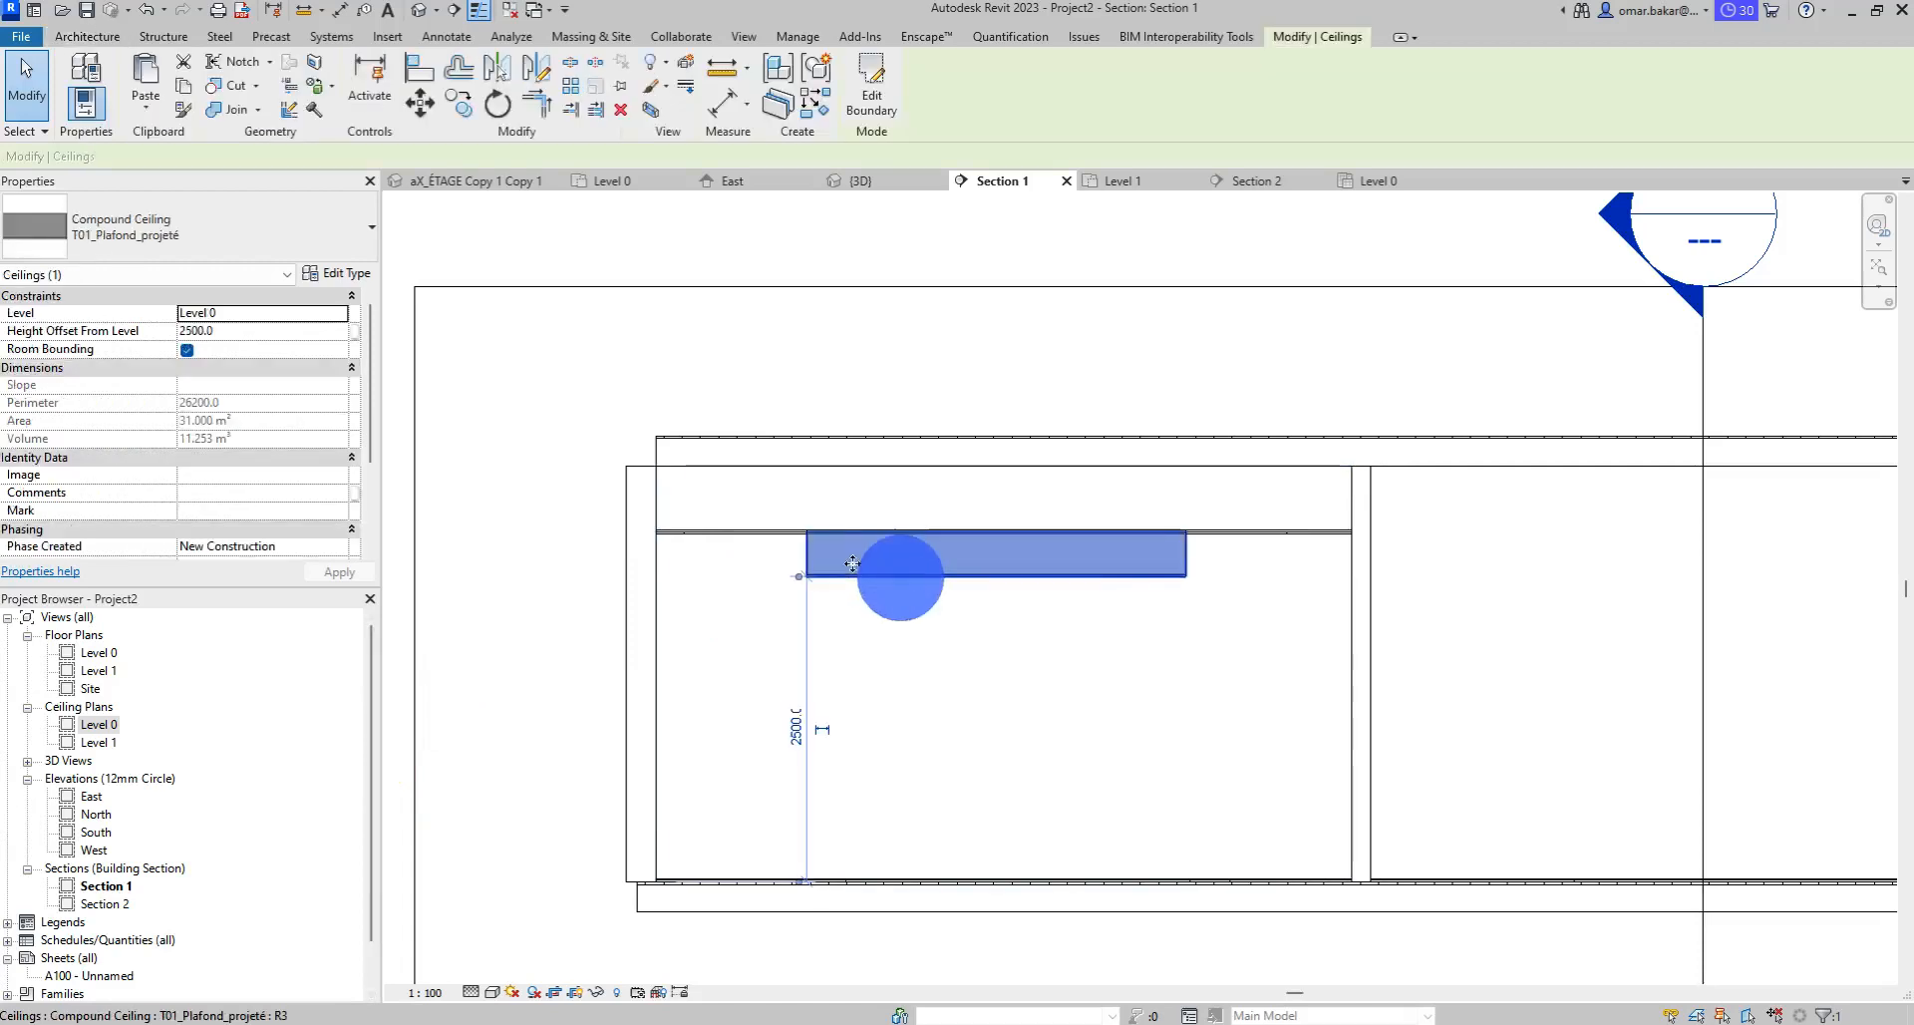
pyautogui.scroll(5, 798, 555)
pyautogui.scroll(3, 824, 513)
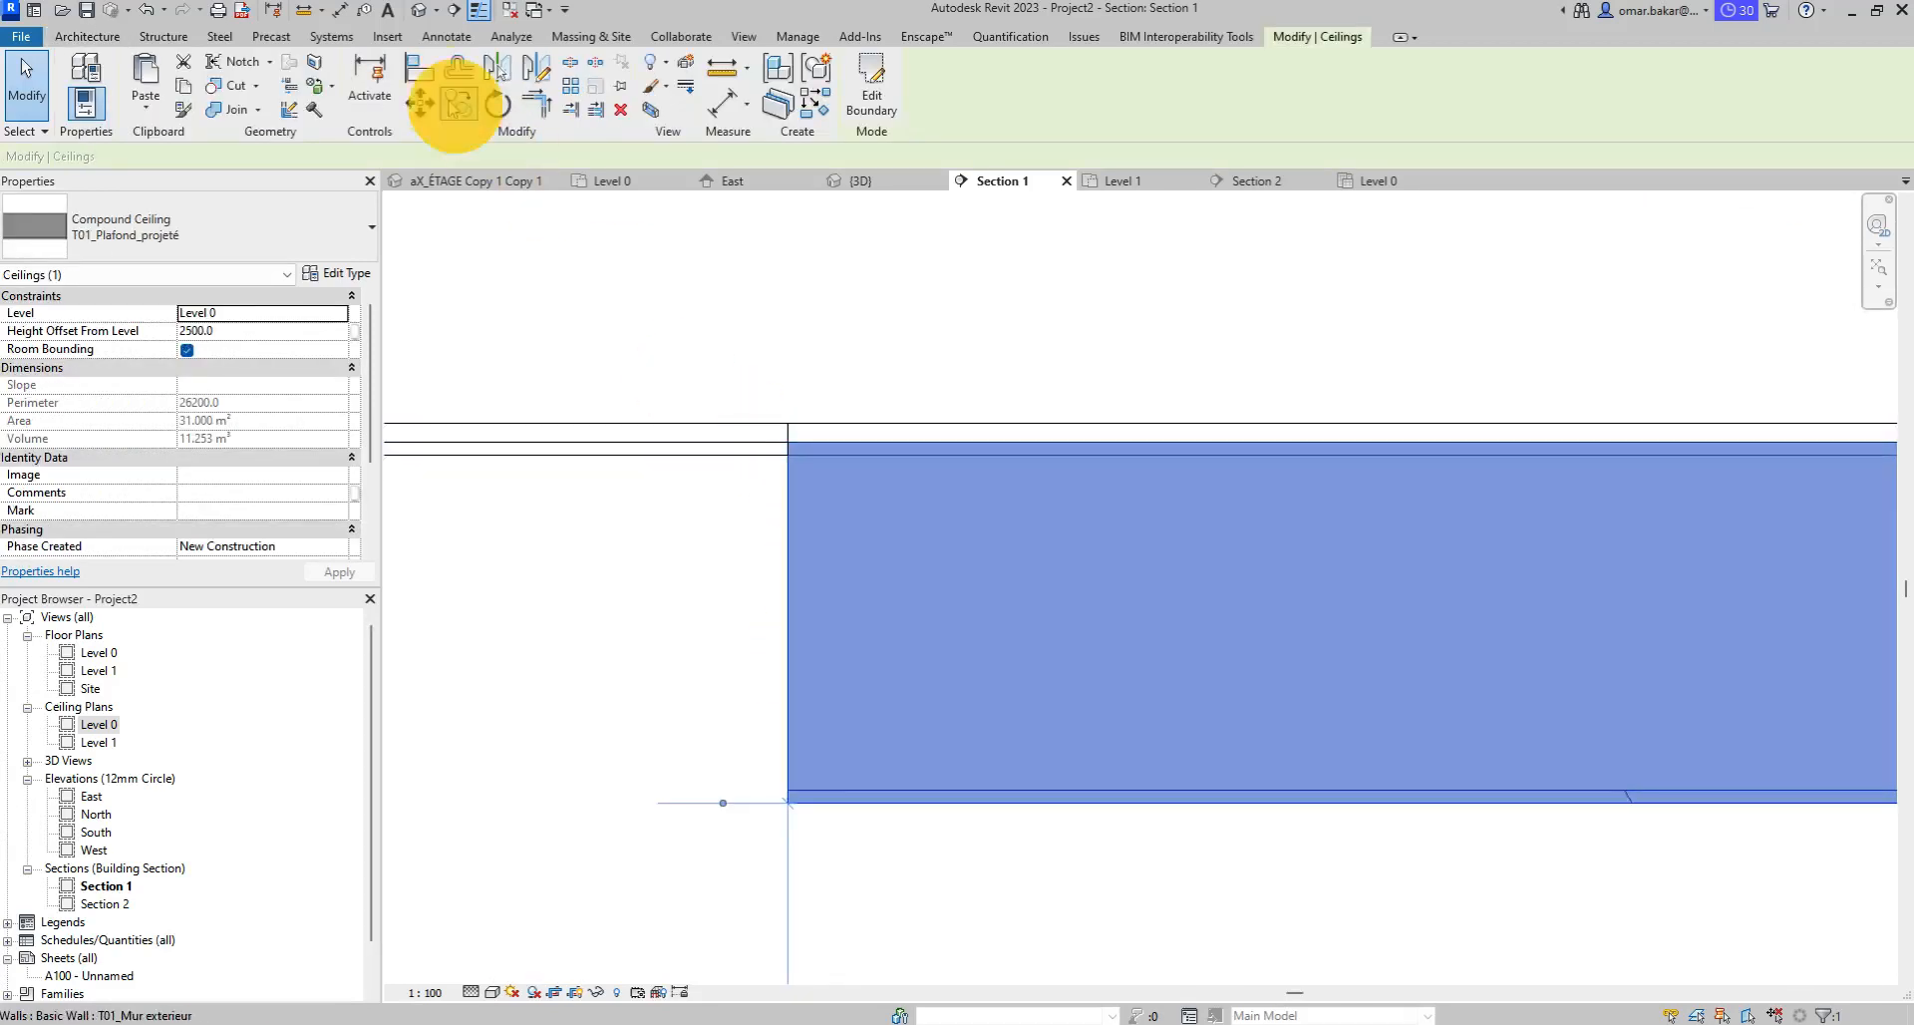
pyautogui.click(413, 67)
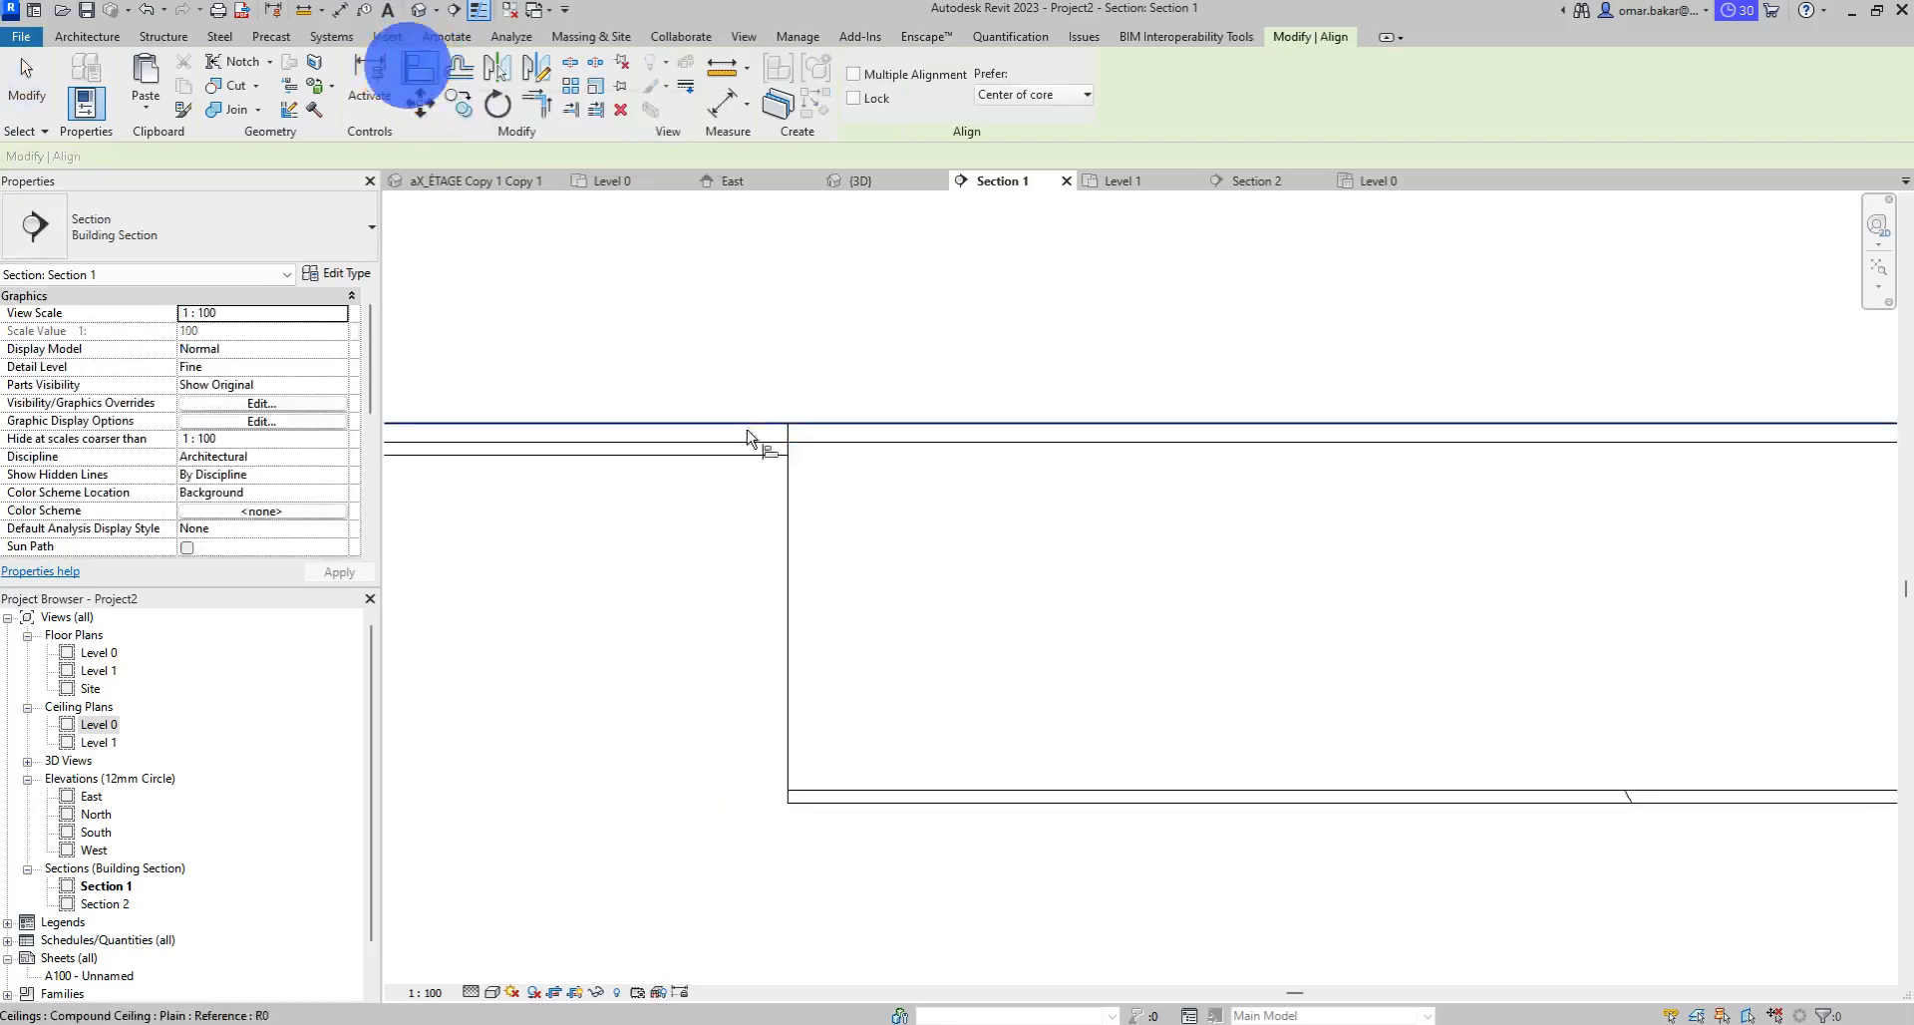
pyautogui.click(745, 424)
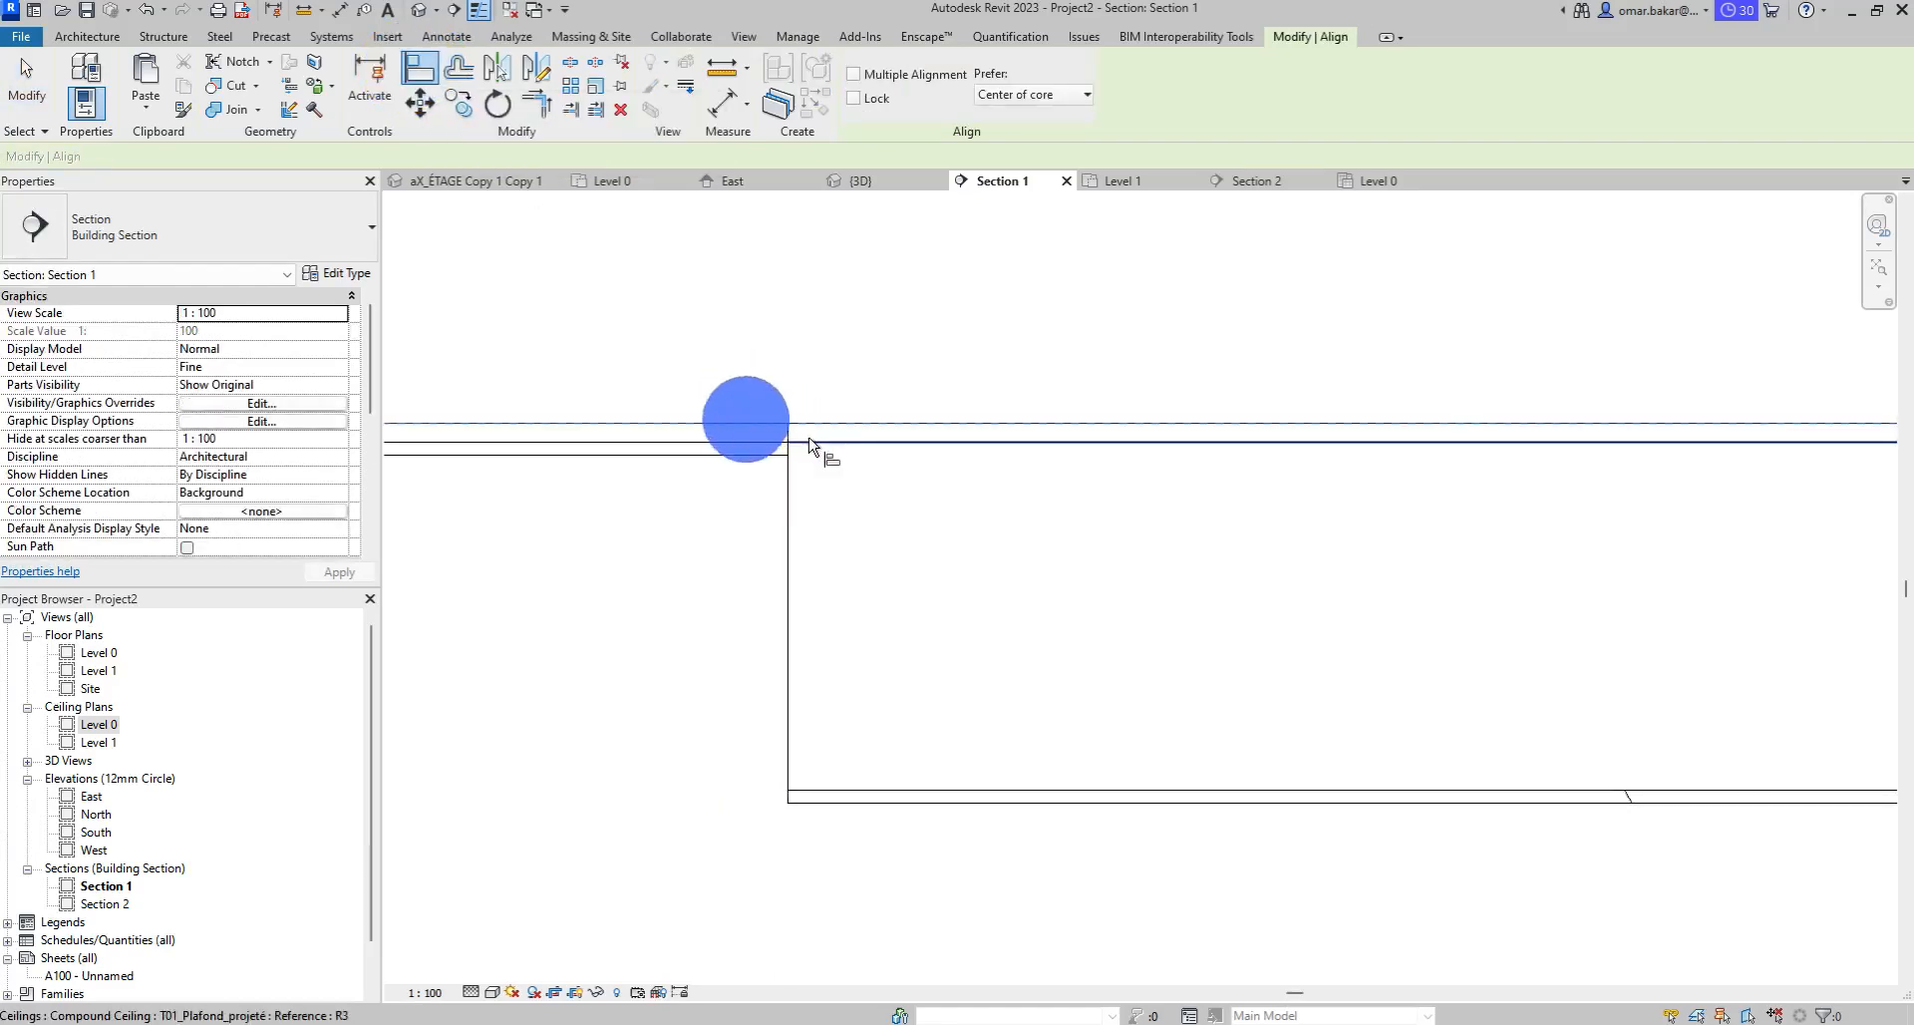
pyautogui.click(804, 439)
pyautogui.scroll(-2, 918, 504)
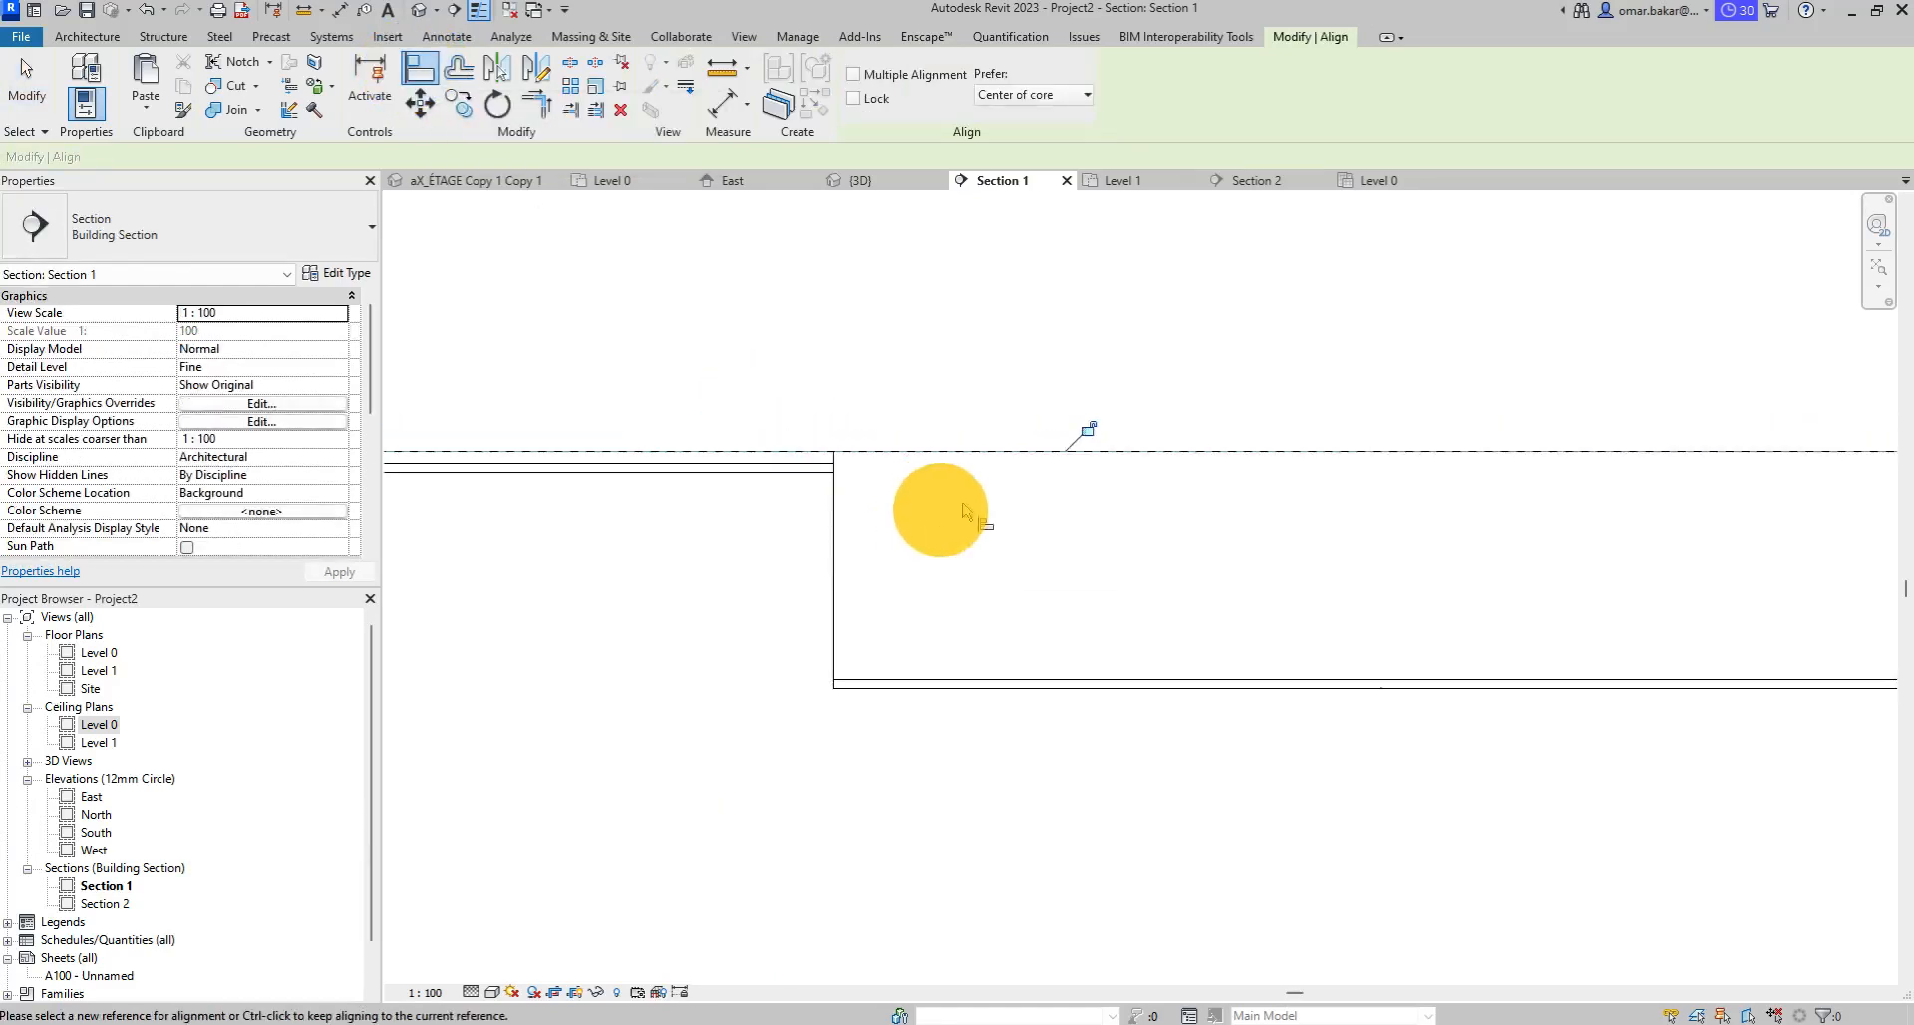
pyautogui.click(1090, 430)
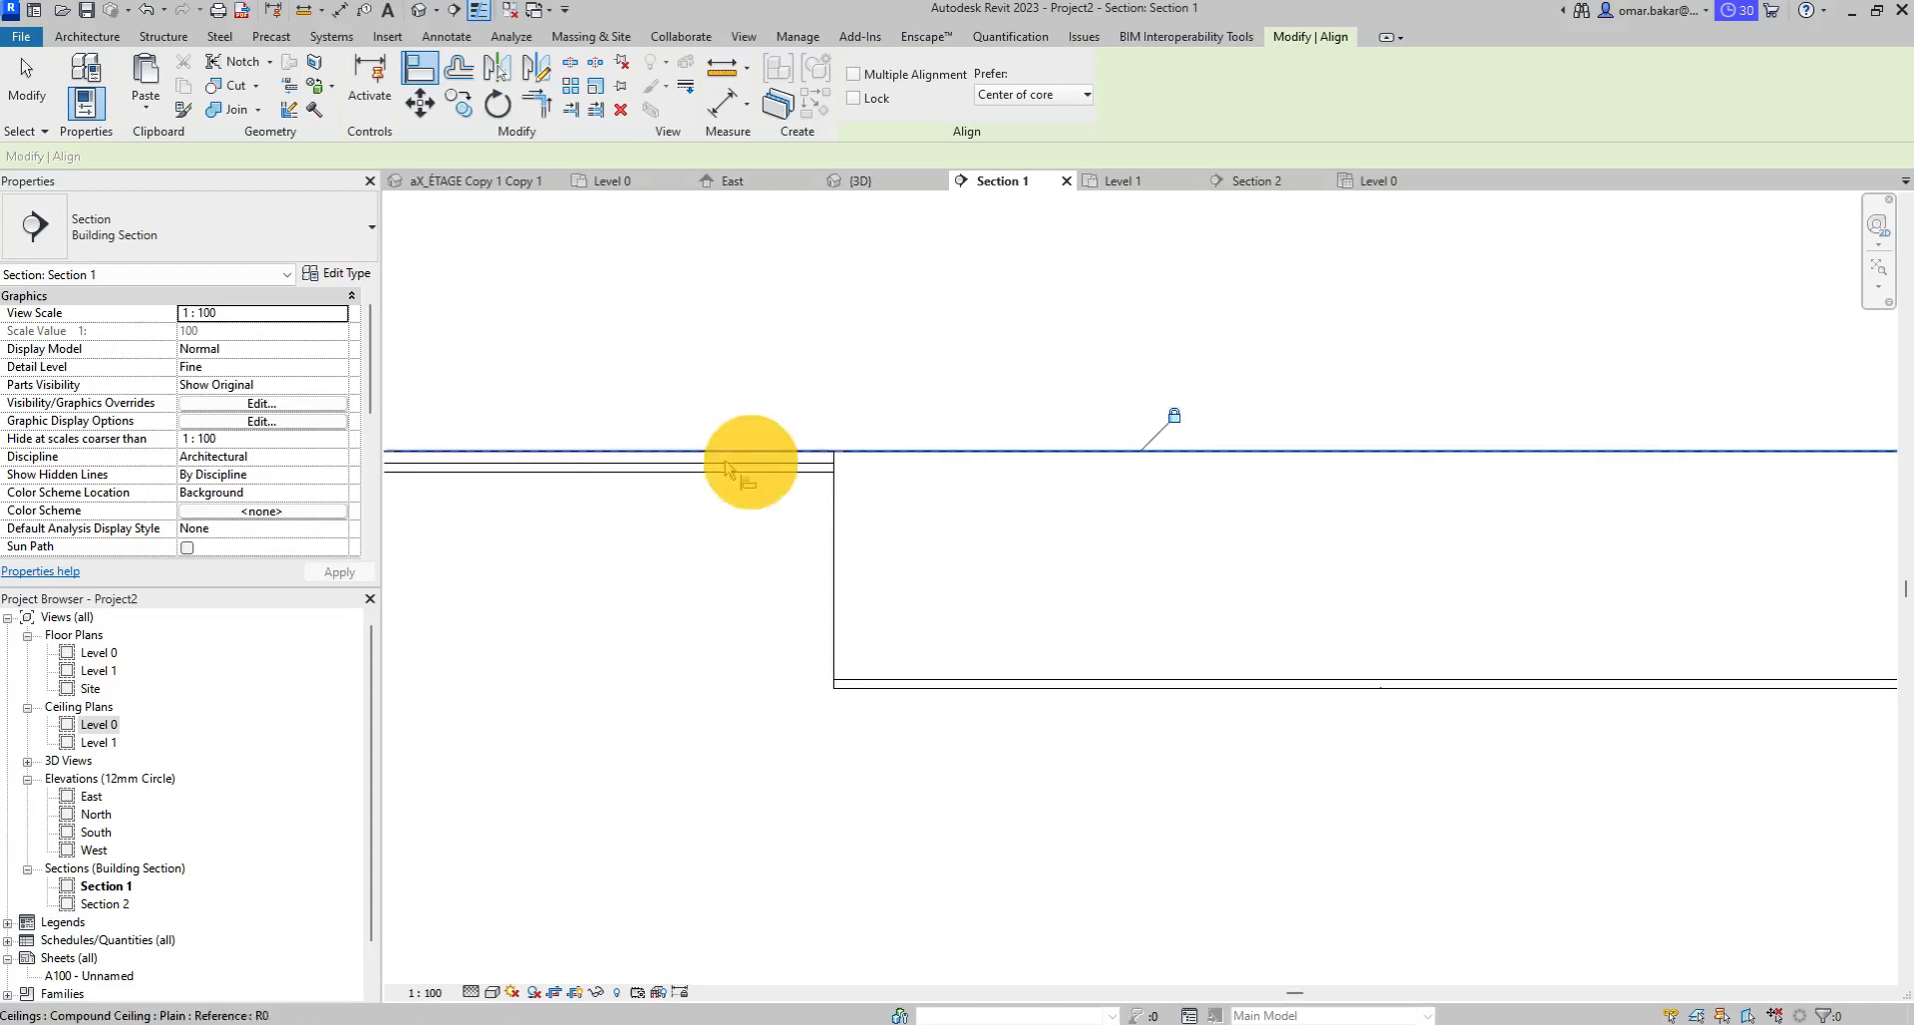
pyautogui.click(26, 85)
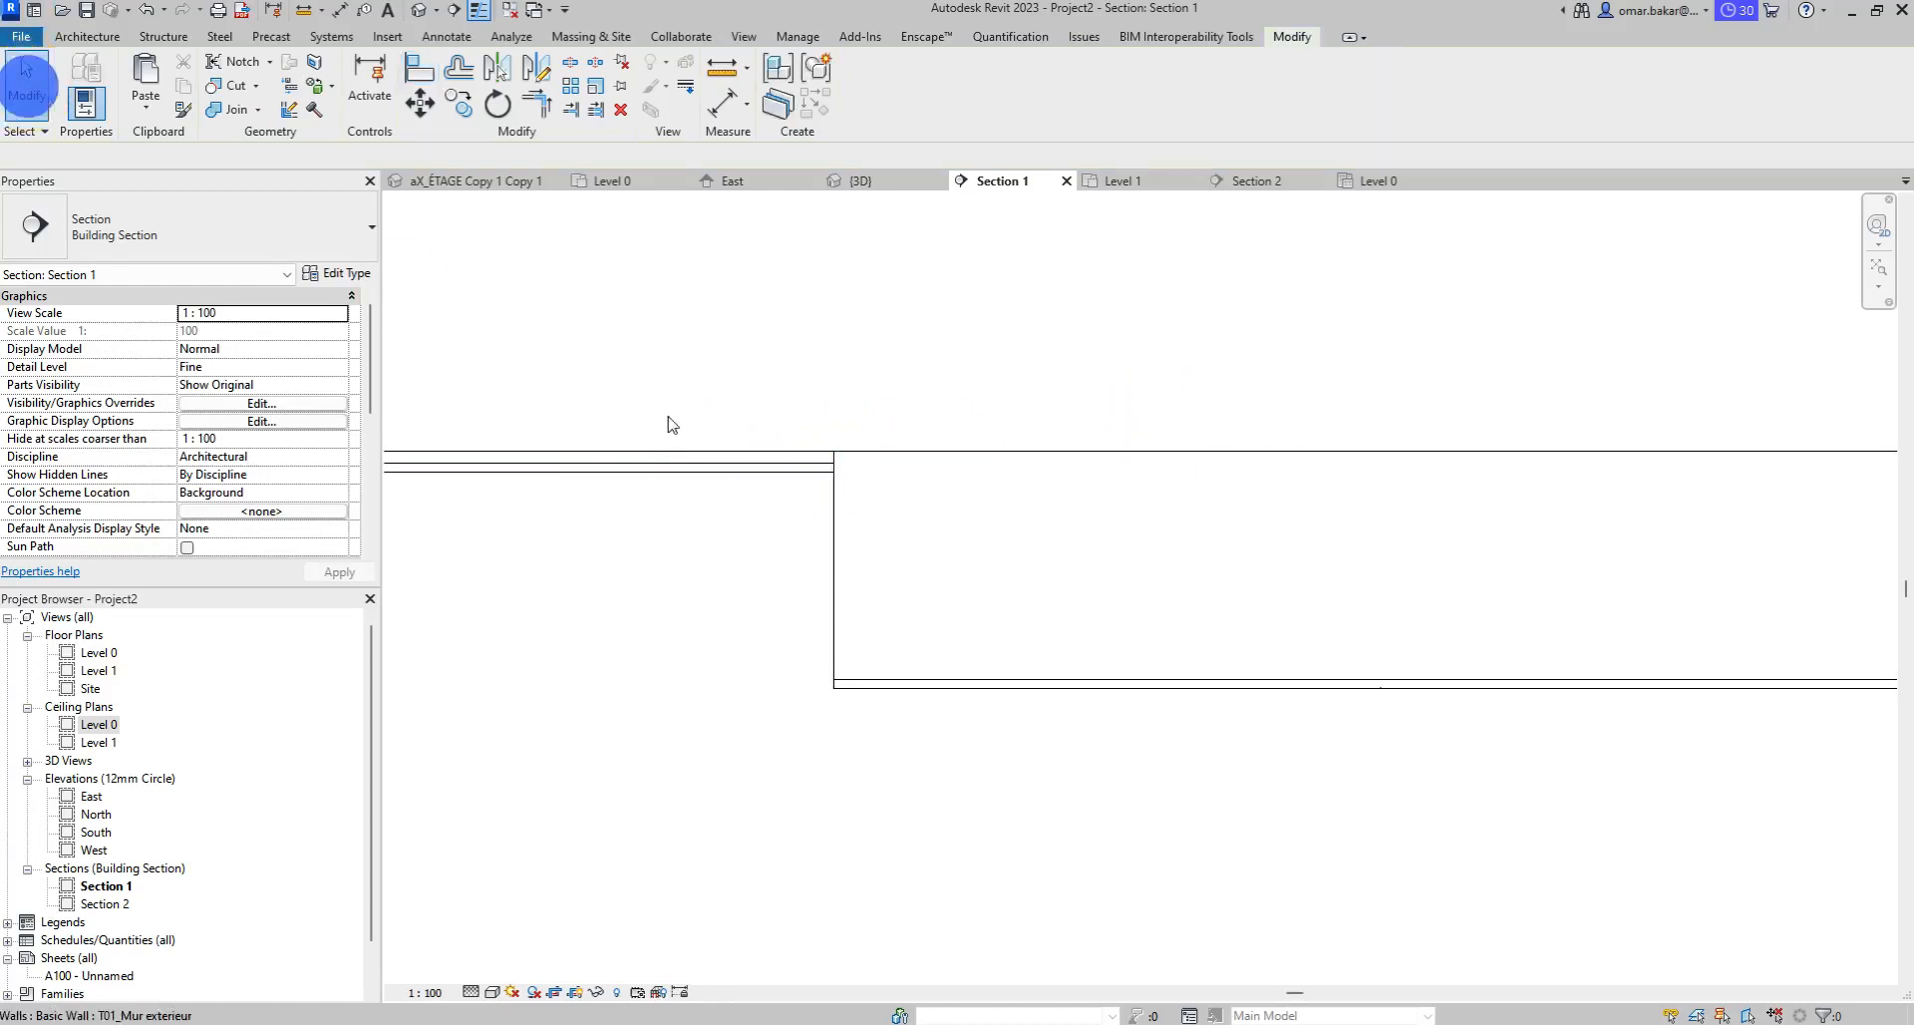
# Move the Plain ceiling up to a height offset of about 3030 to test the alignment lock.
pyautogui.click(664, 459)
pyautogui.moveTo(680, 464); pyautogui.dragTo(682, 339)
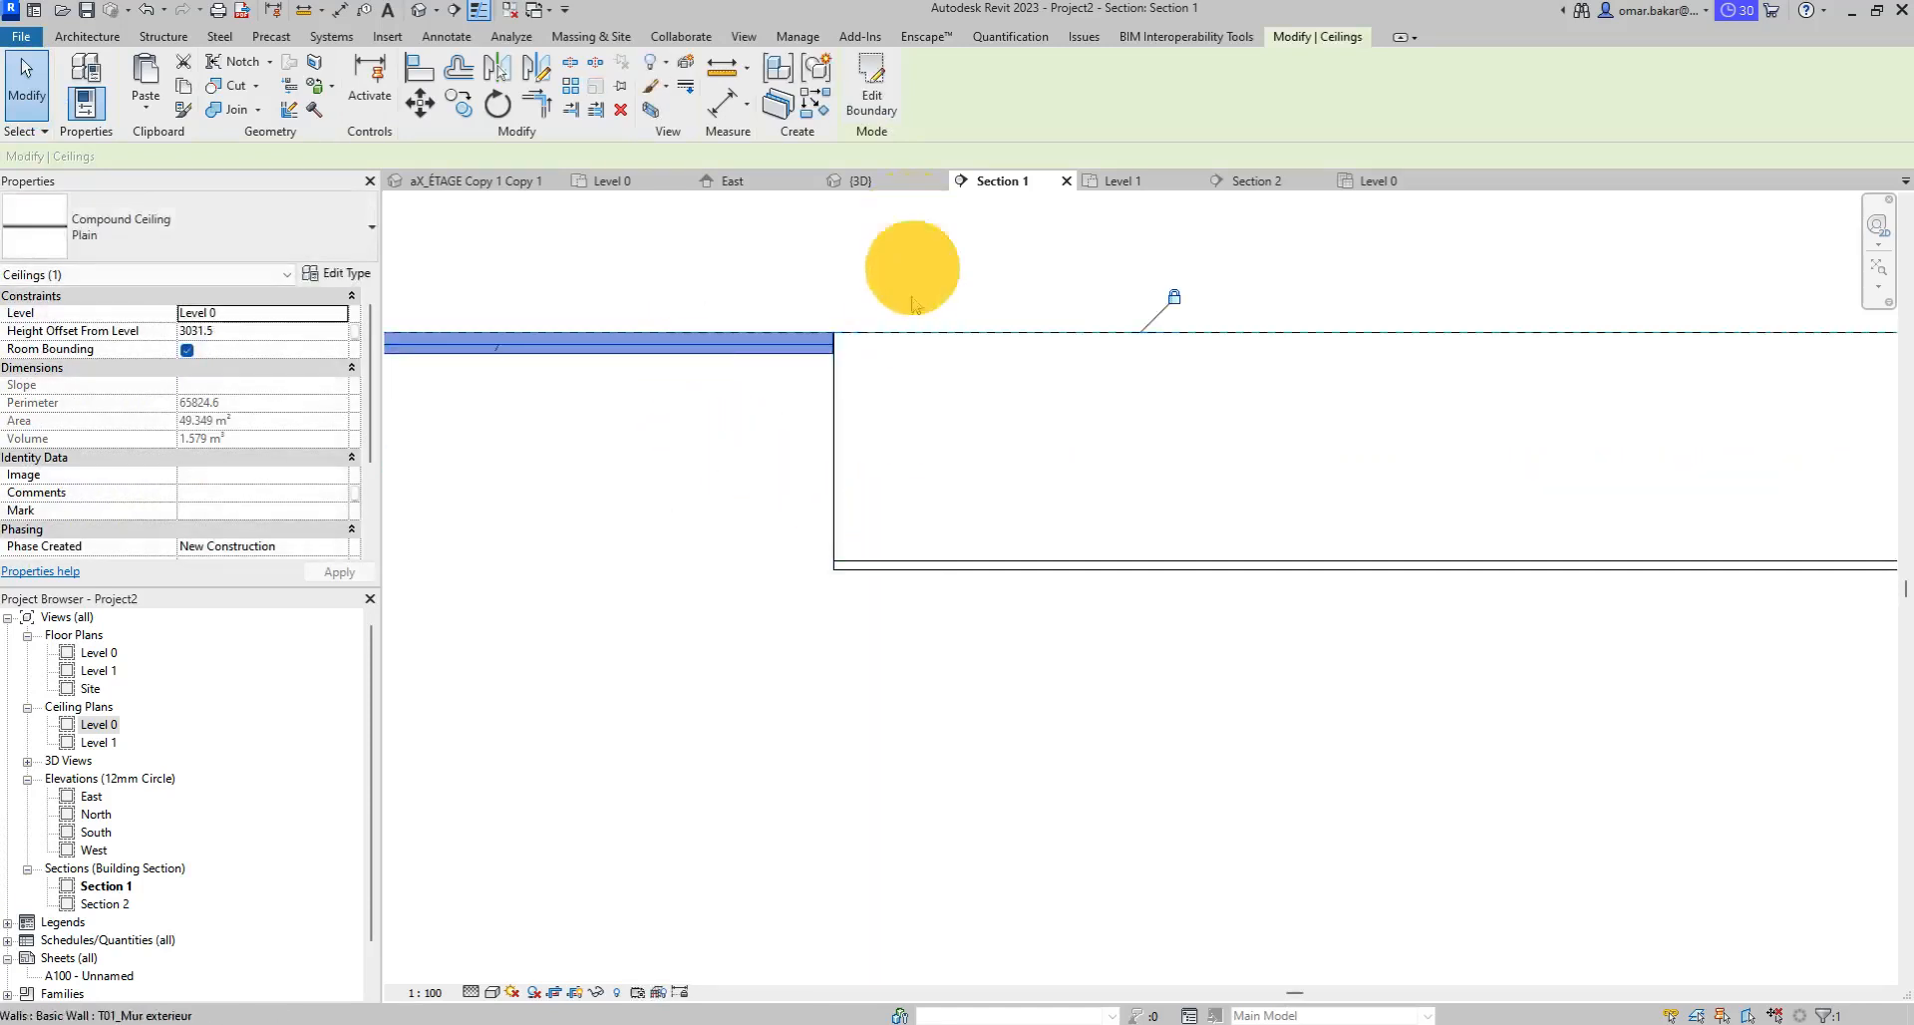
# Undo the Plain ceiling's last upward move.
pyautogui.scroll(-2, 890, 538)
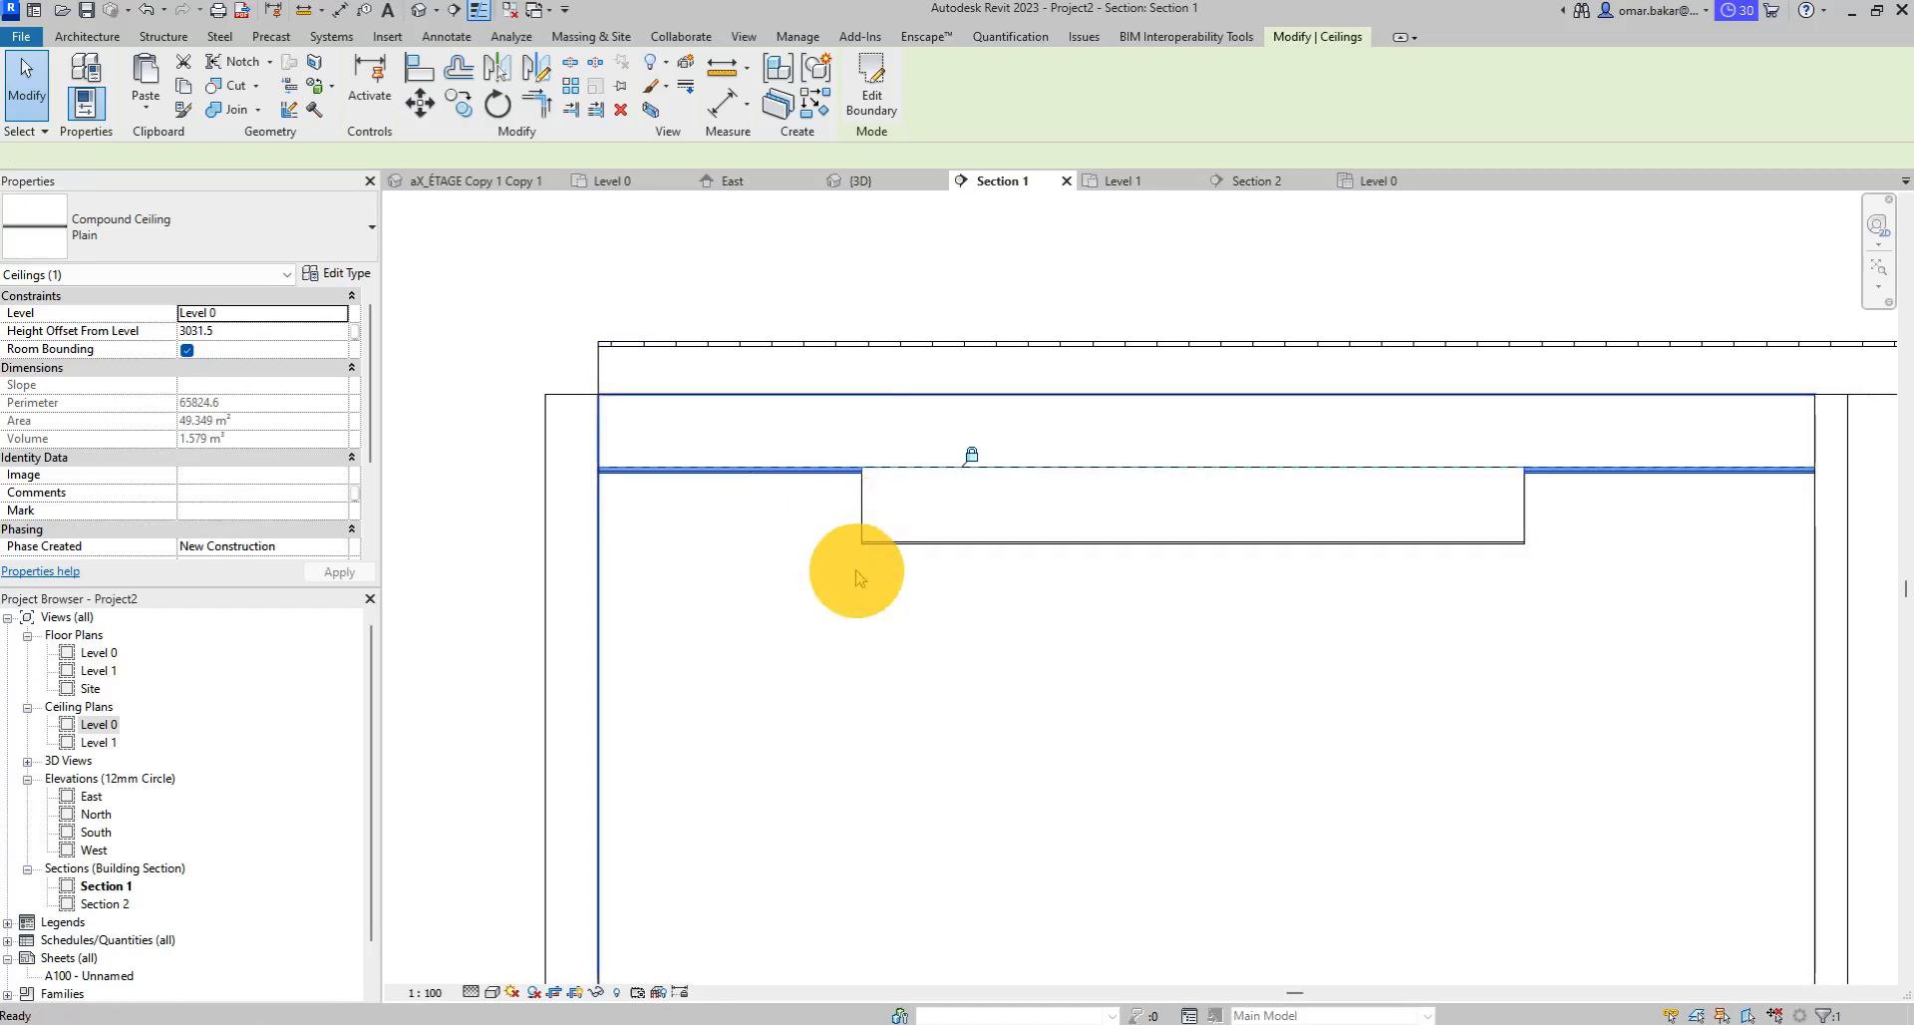
pyautogui.hotkey('ctrl', 'z')
# Set the Timber, C16 structure layer of the T01_Plafond_projeté ceiling type to a thickness of 250.
pyautogui.click(977, 683)
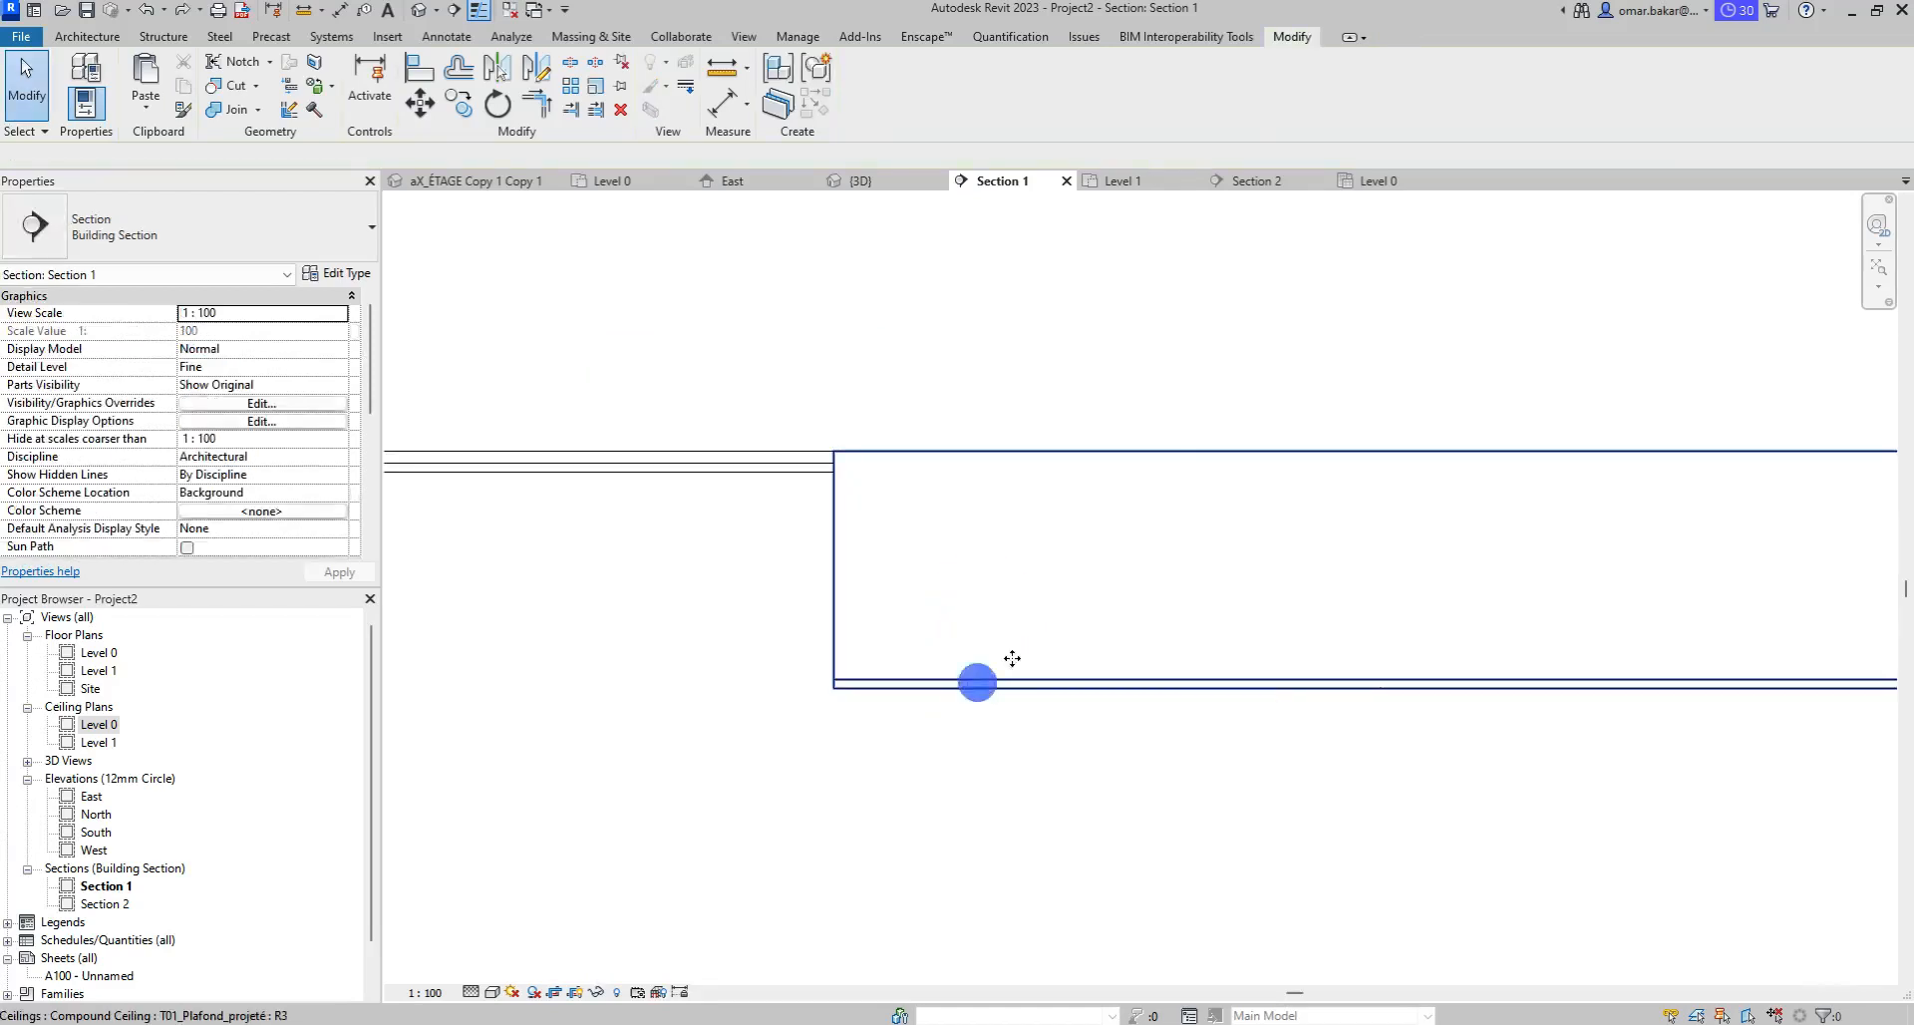
pyautogui.scroll(-2, 1010, 474)
pyautogui.click(327, 274)
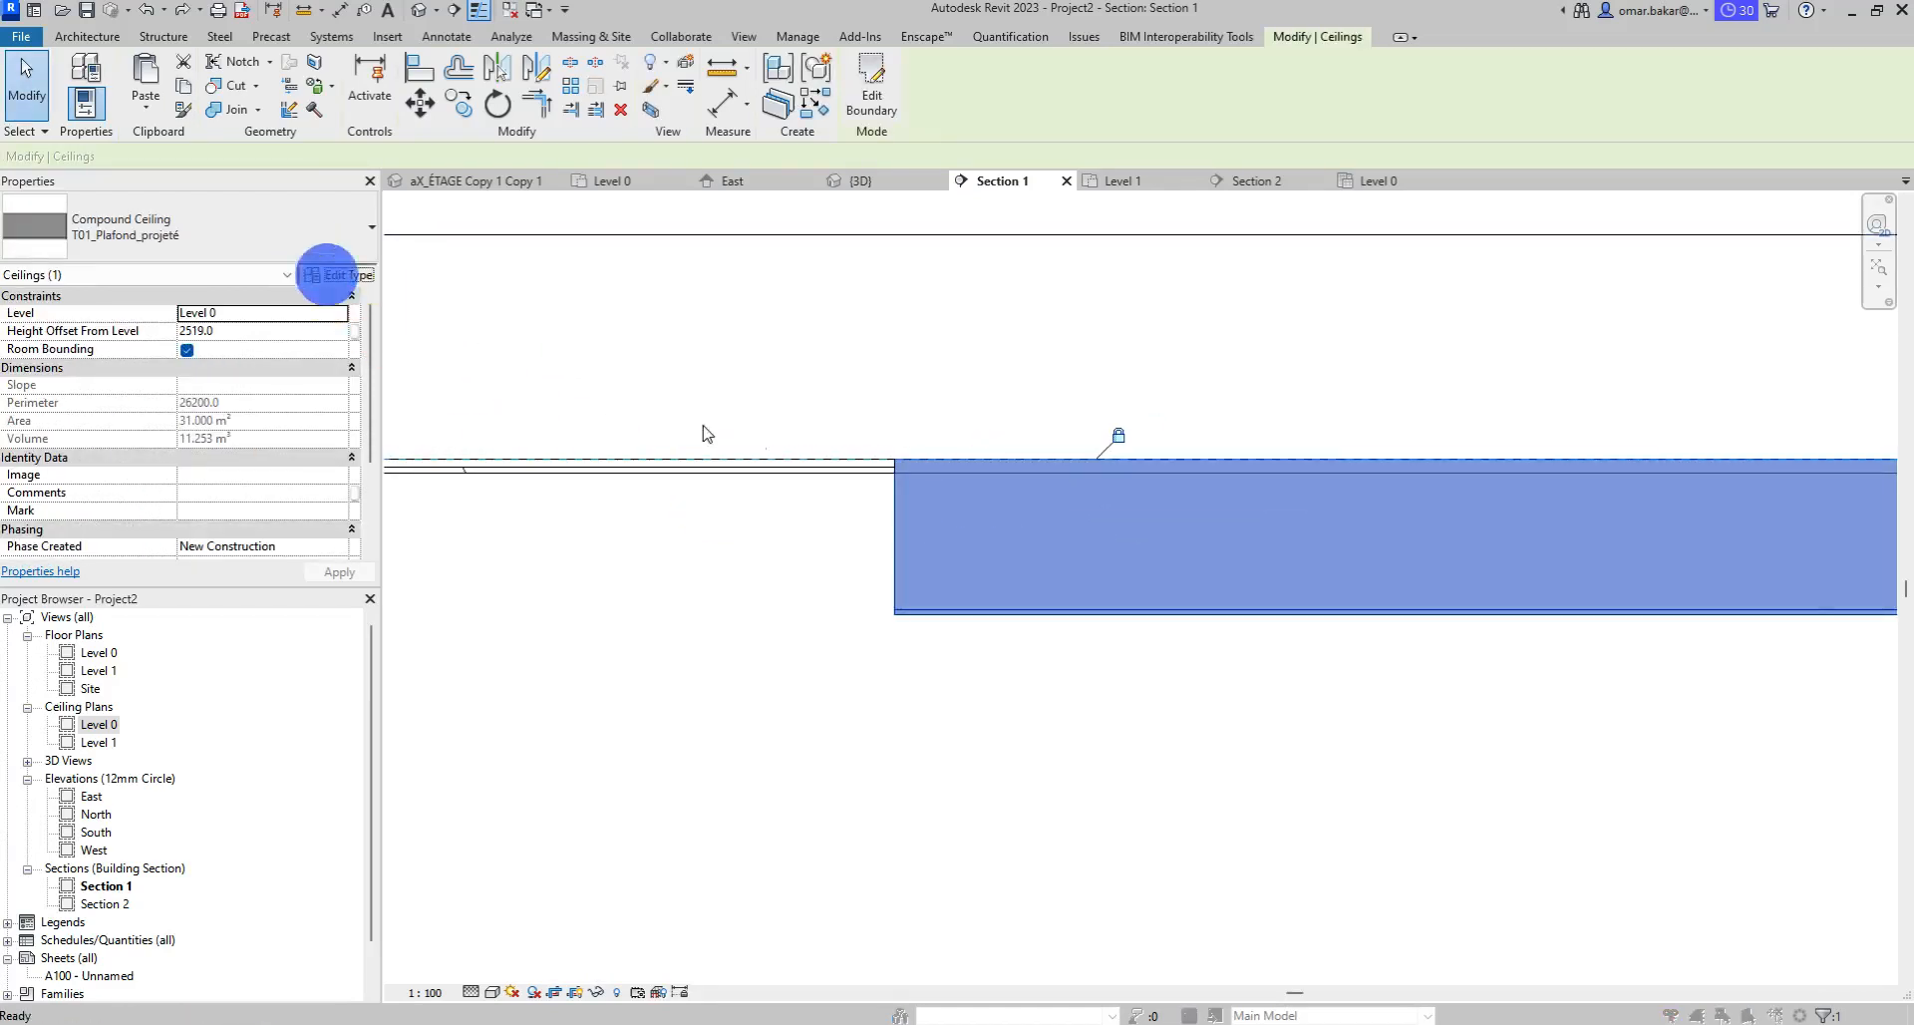
pyautogui.click(1268, 199)
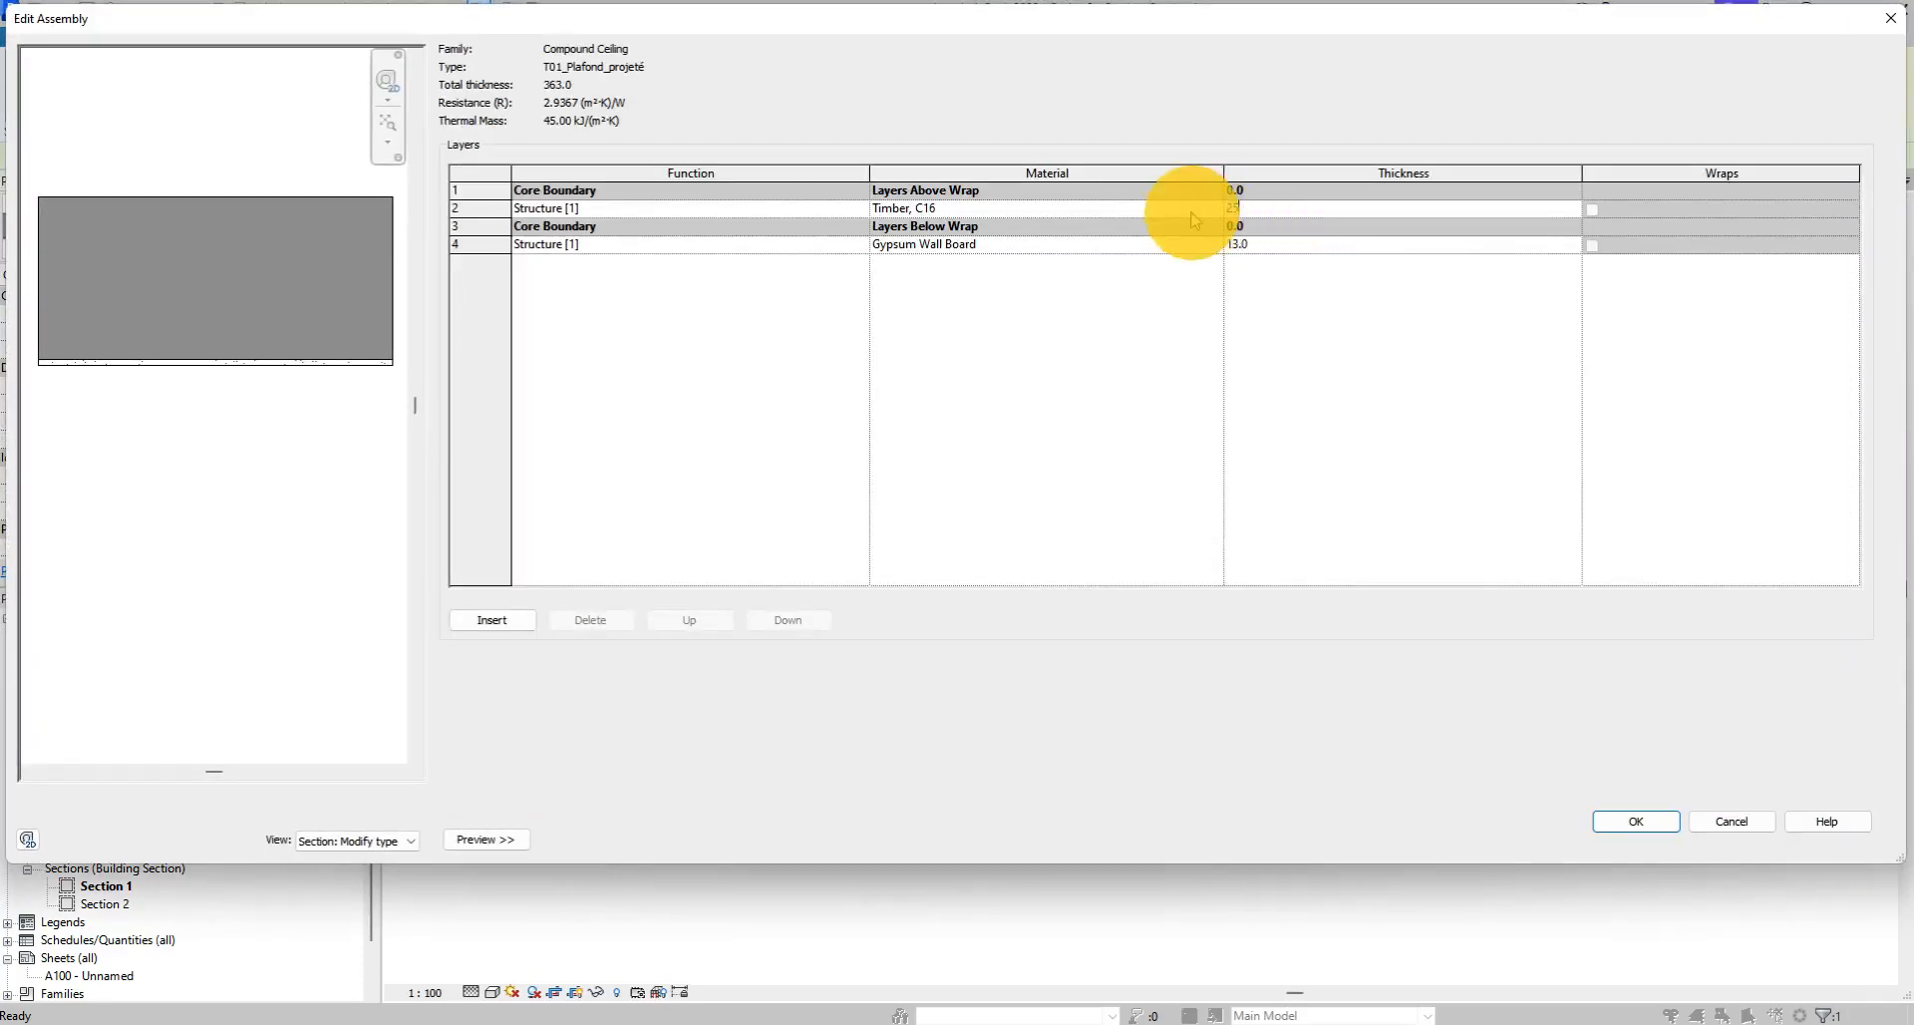
pyautogui.click(1635, 821)
pyautogui.click(1658, 840)
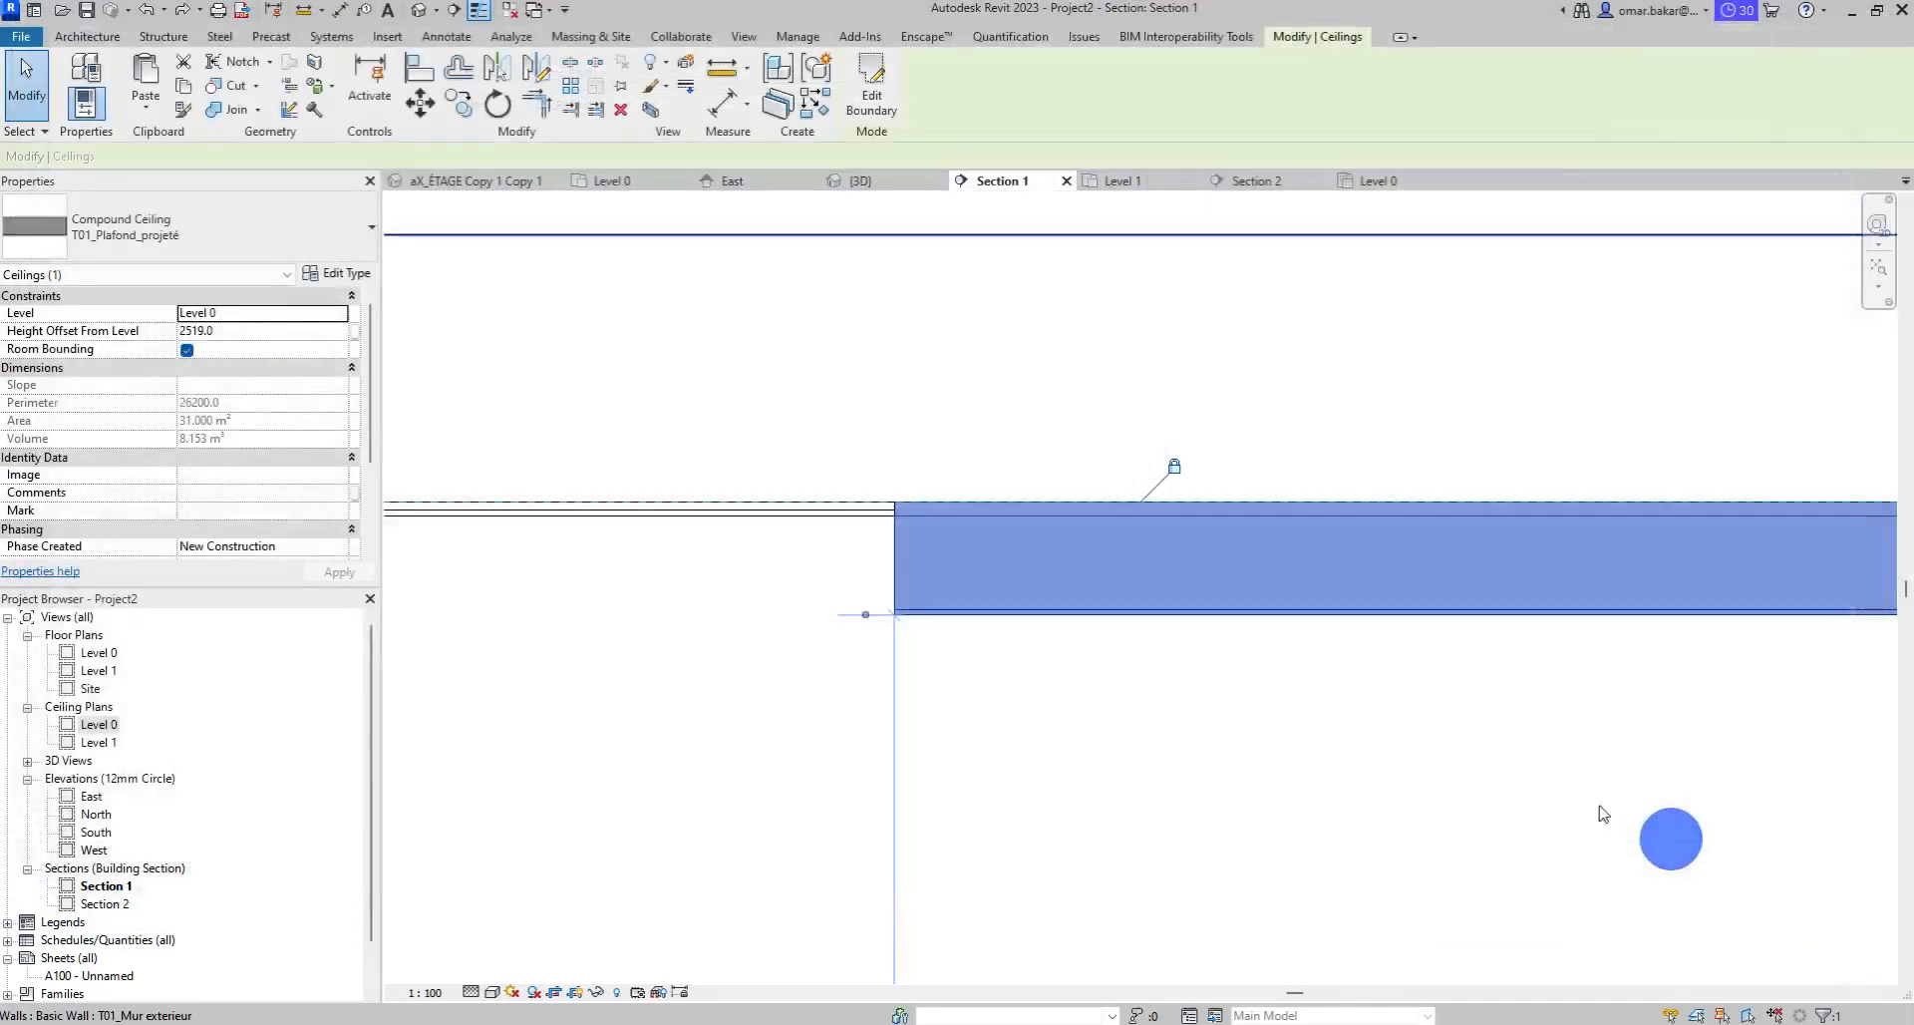
# Move the Plain ceiling up in Section 1 to a height offset of 2900.
pyautogui.scroll(-1, 1042, 601)
pyautogui.moveTo(1058, 648); pyautogui.dragTo(952, 639, button='middle')
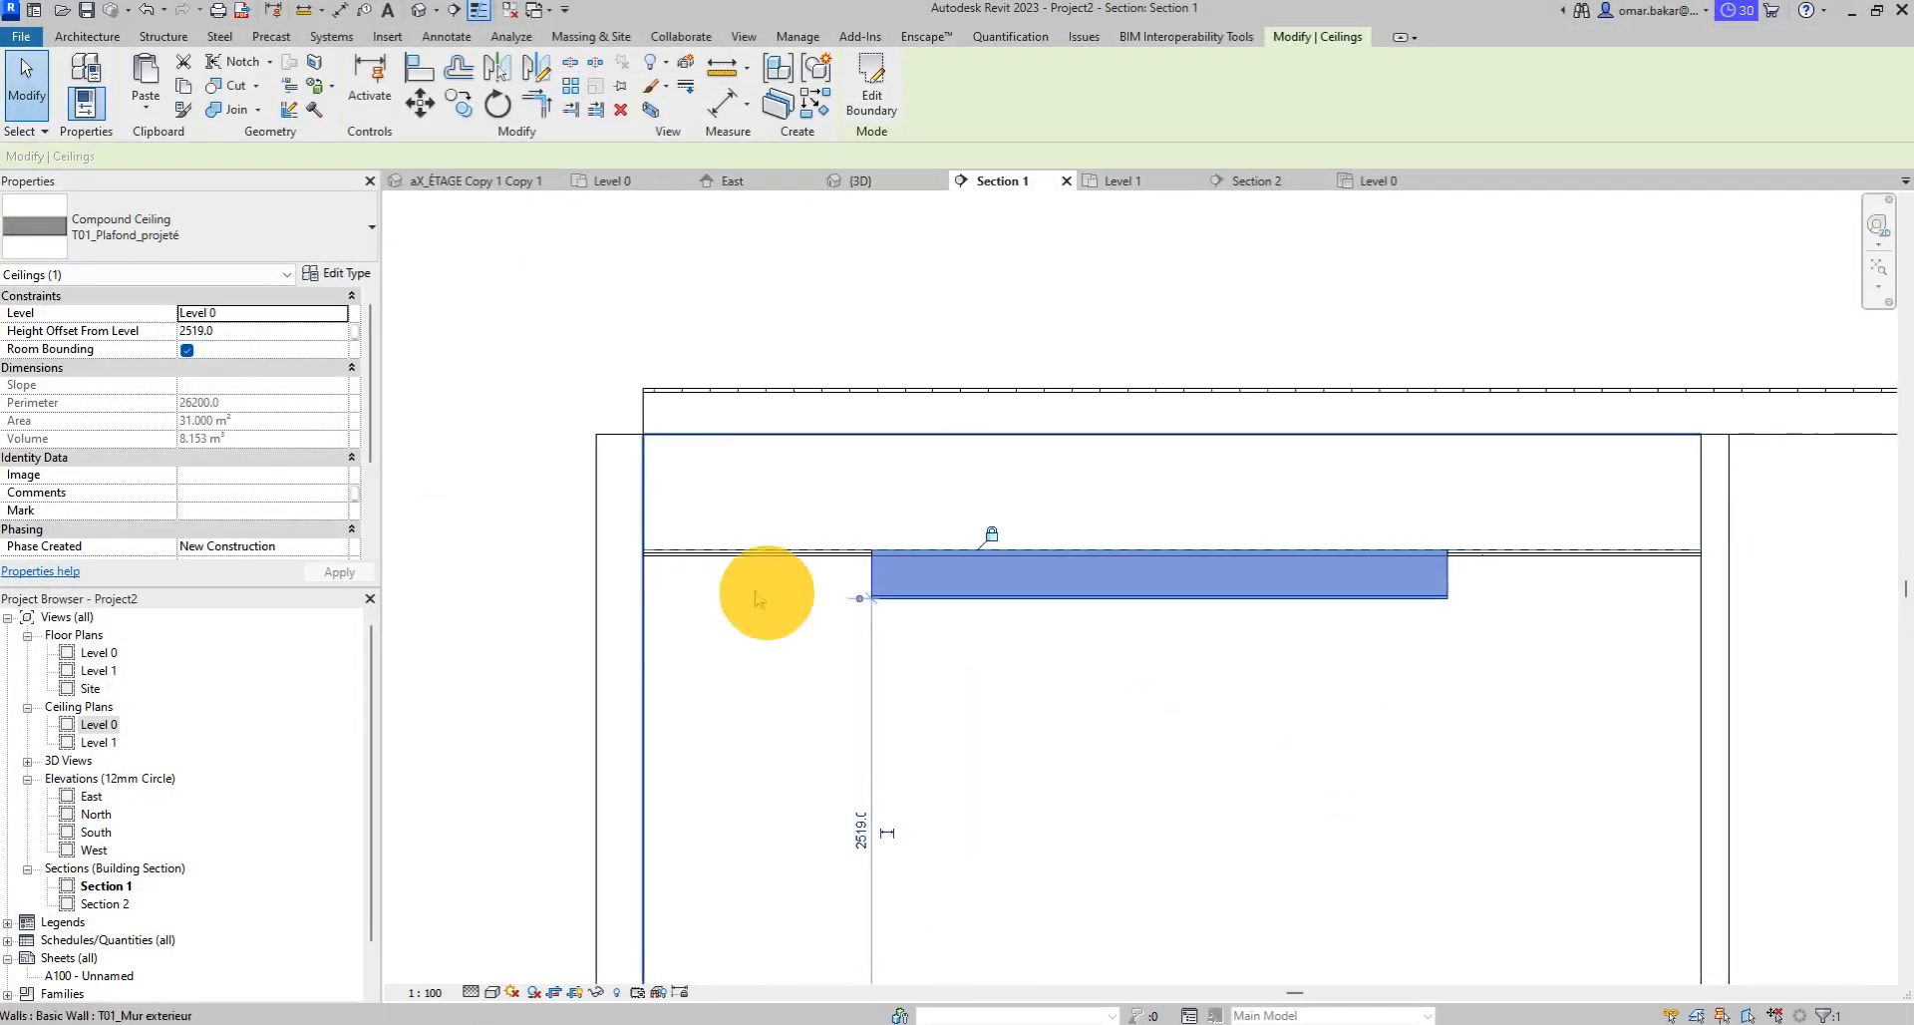
pyautogui.click(843, 554)
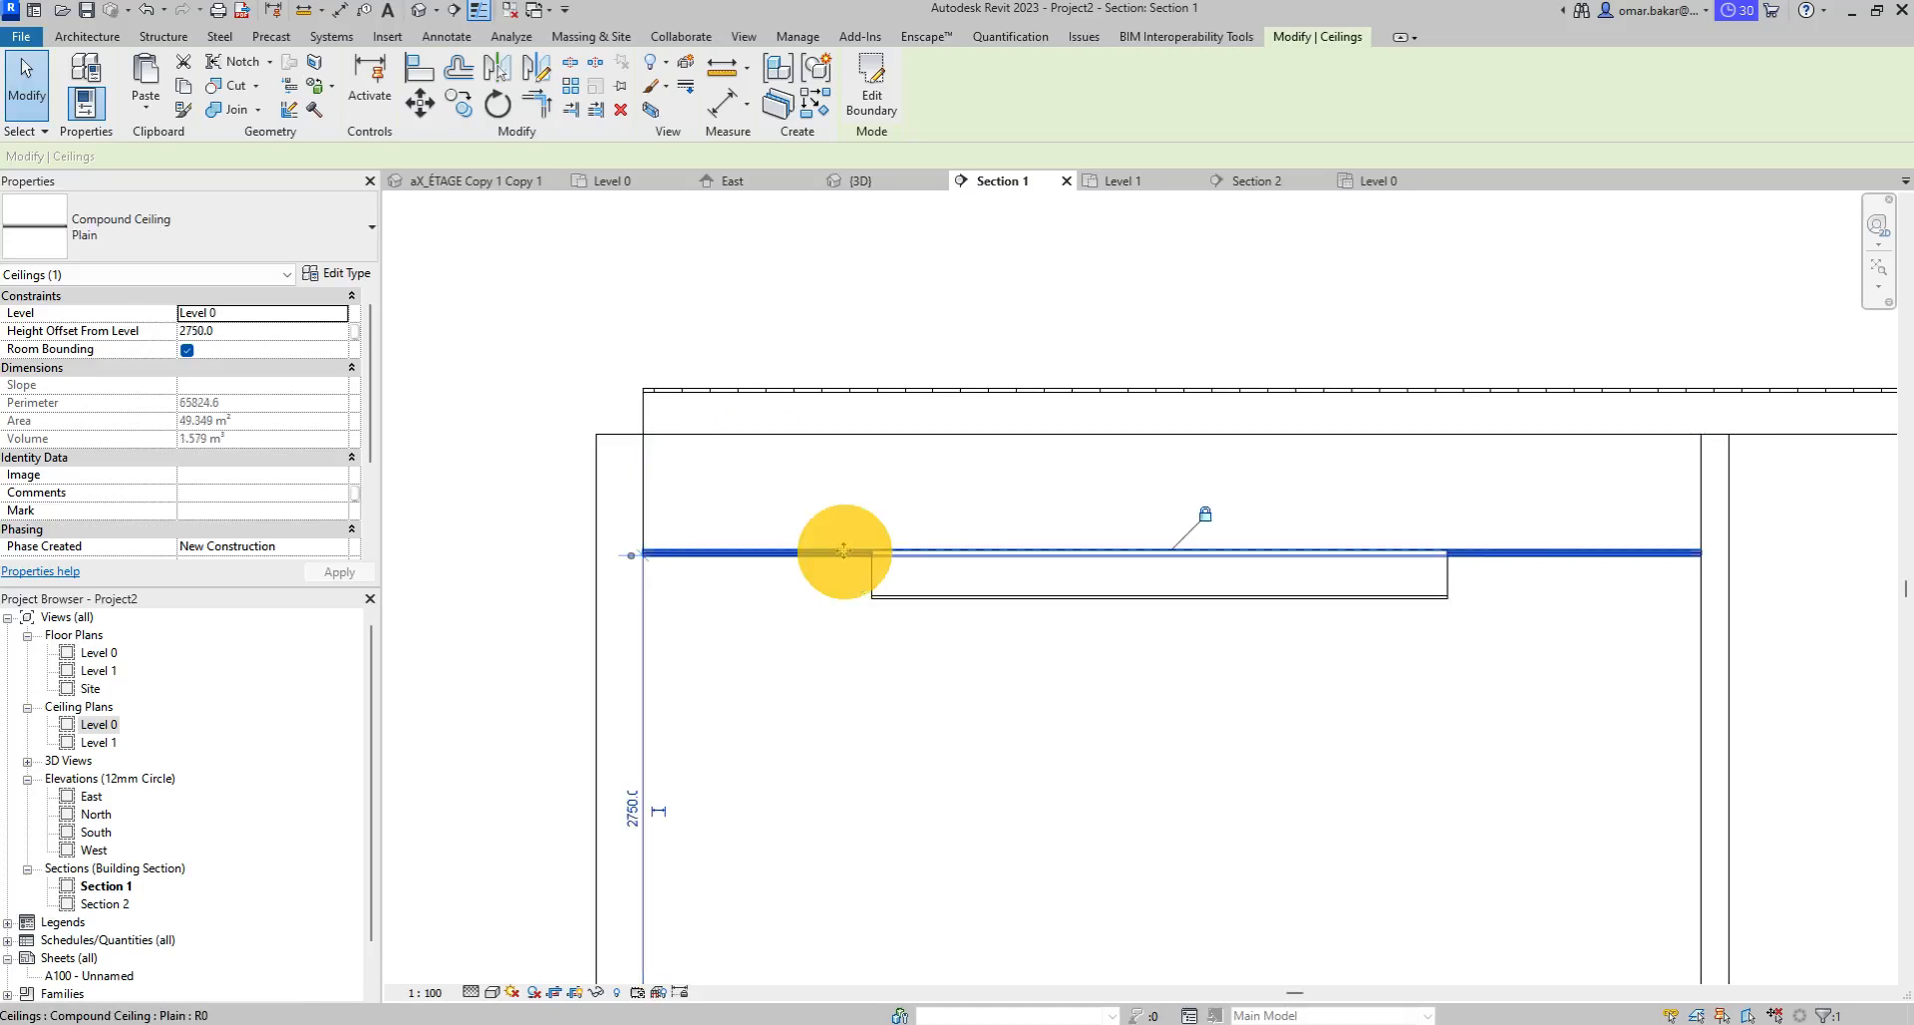
pyautogui.moveTo(844, 528); pyautogui.dragTo(849, 519)
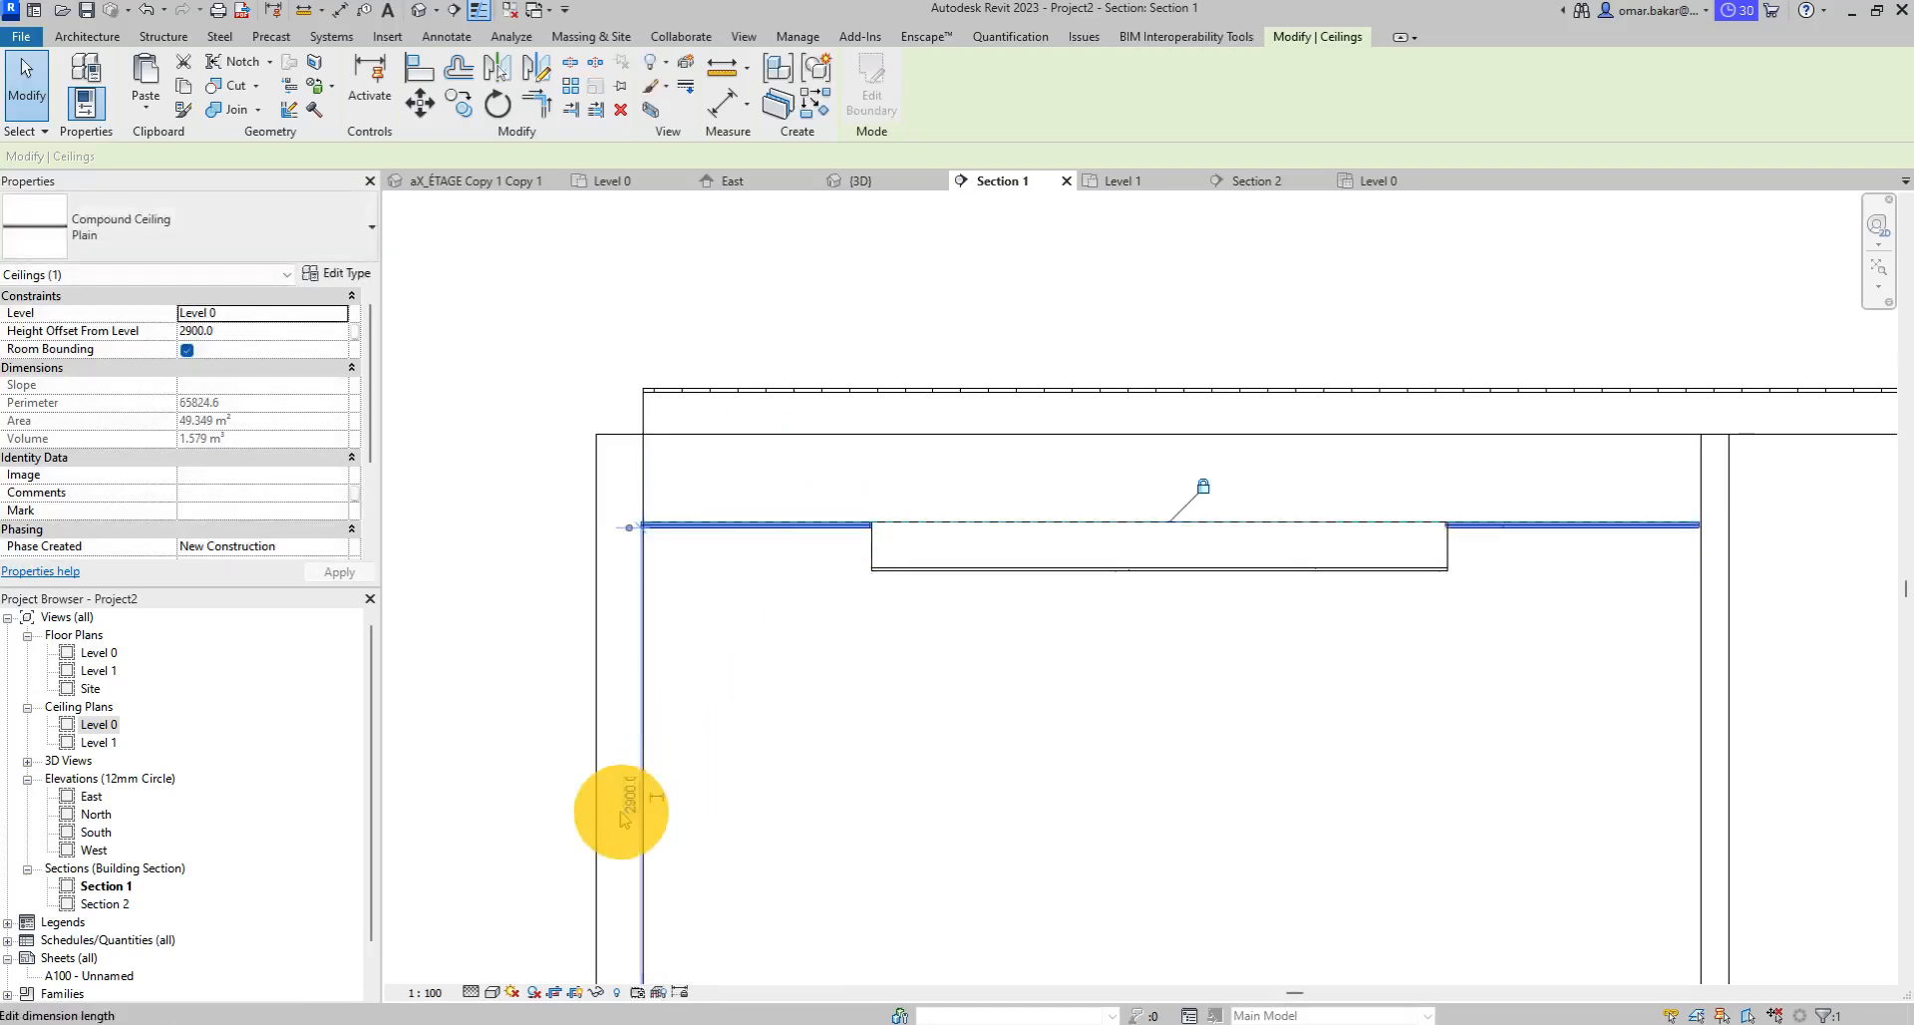
# Set the Plain ceiling's height above Level 0 to 2800 and clear the selection.
pyautogui.click(678, 848)
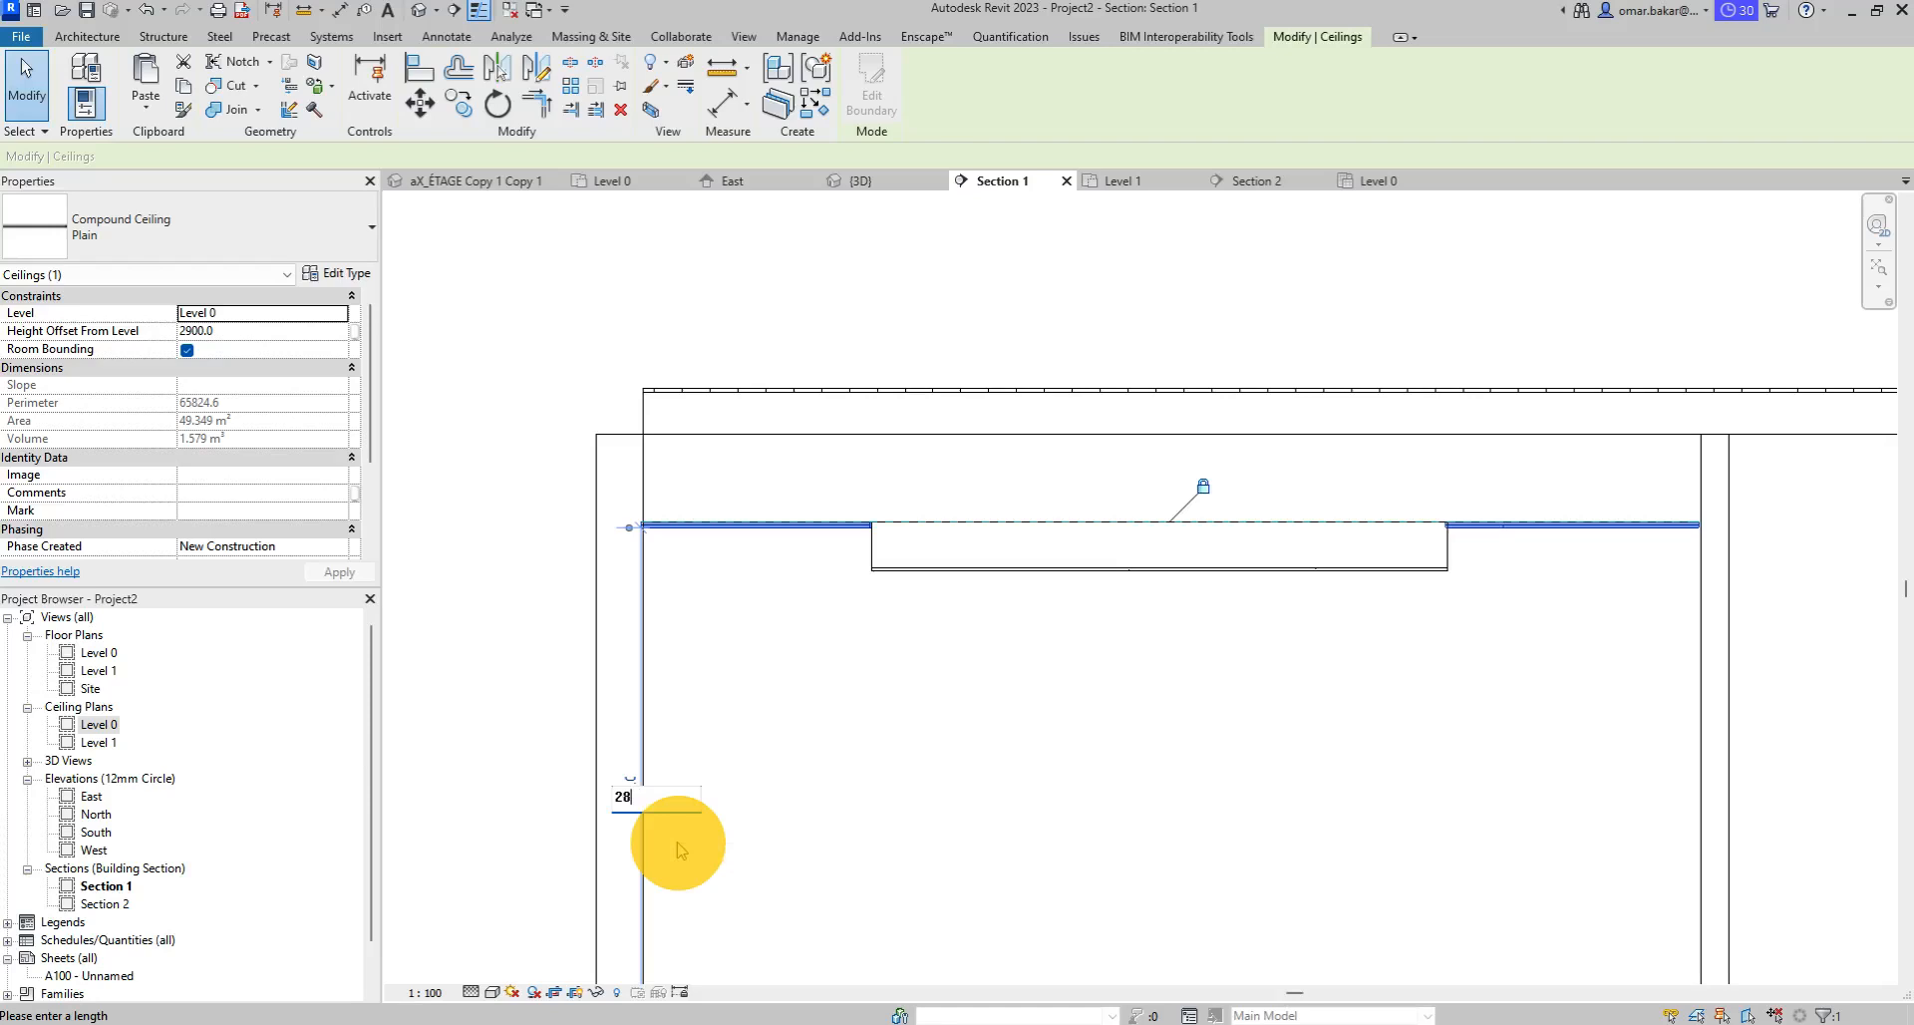
pyautogui.write('2800')
pyautogui.press('Return')
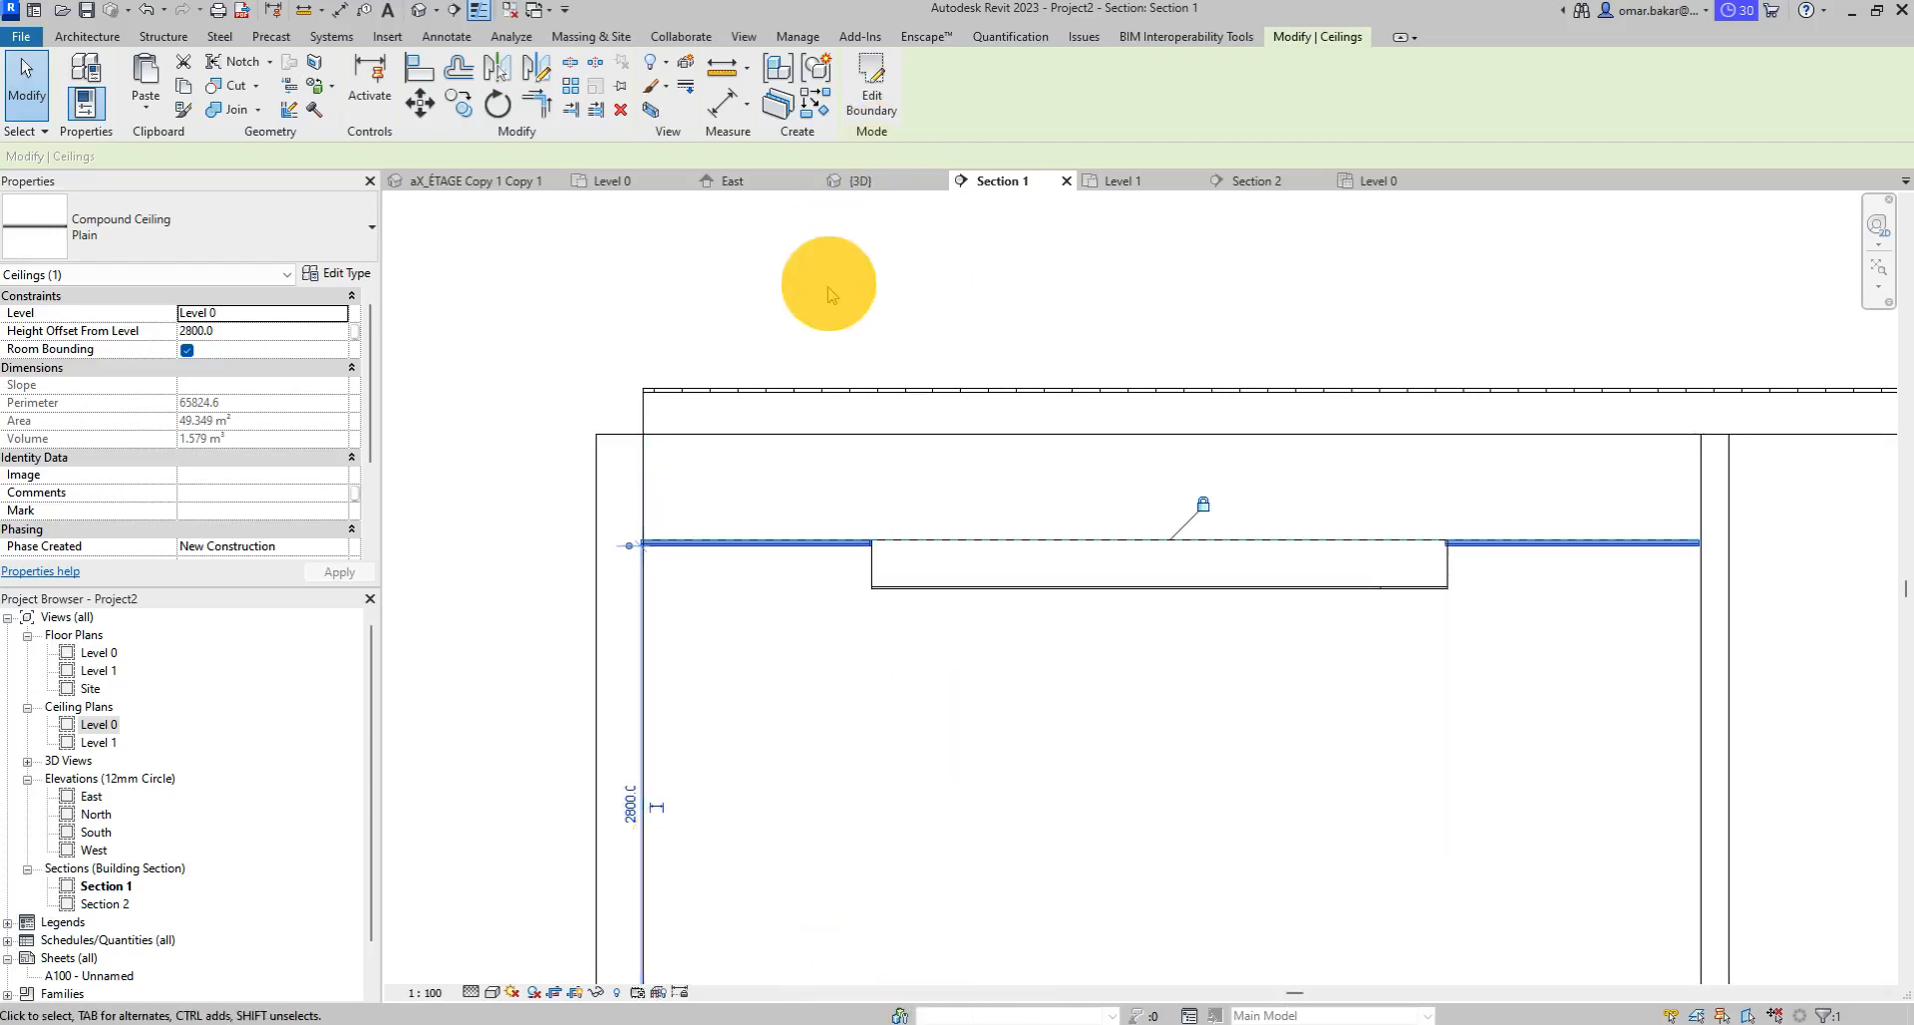
pyautogui.click(825, 306)
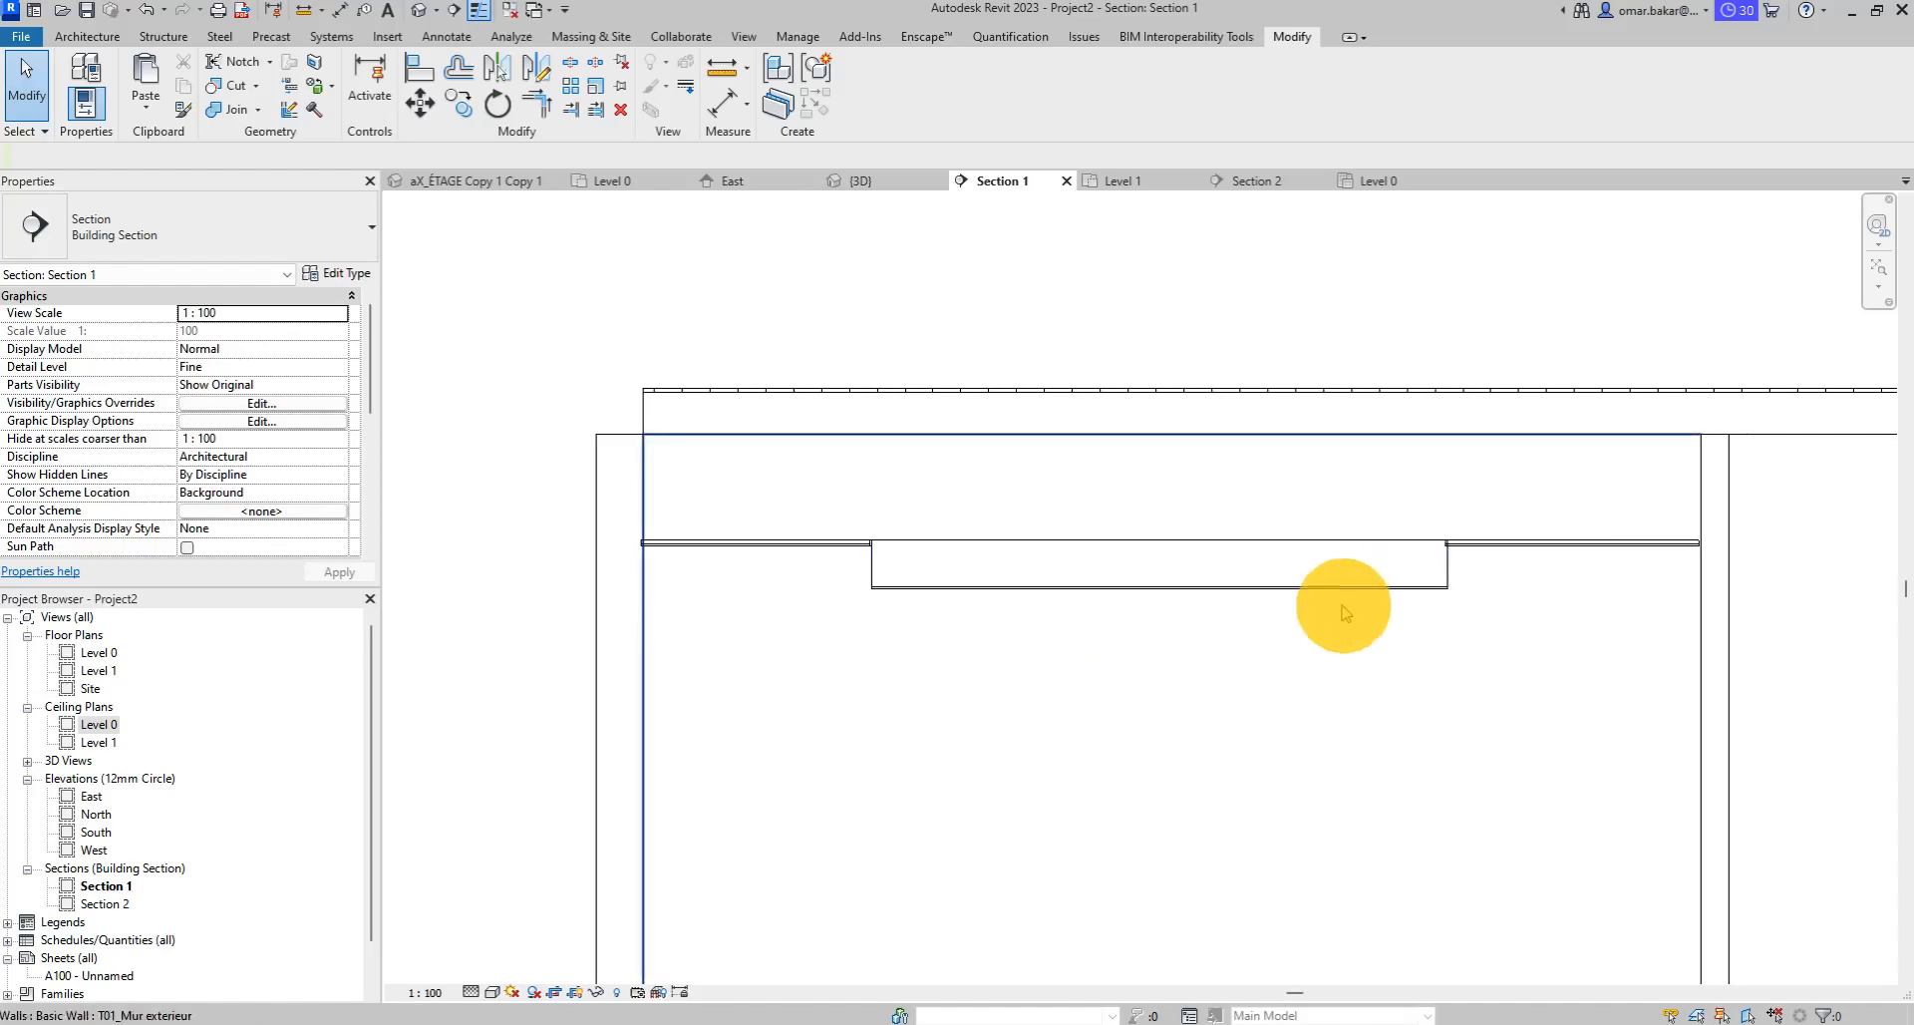
# Align the outer end of the Plain ceiling to the inner face of the T01_Mur exterieur wall and lock the alignment.
pyautogui.scroll(3, 865, 561)
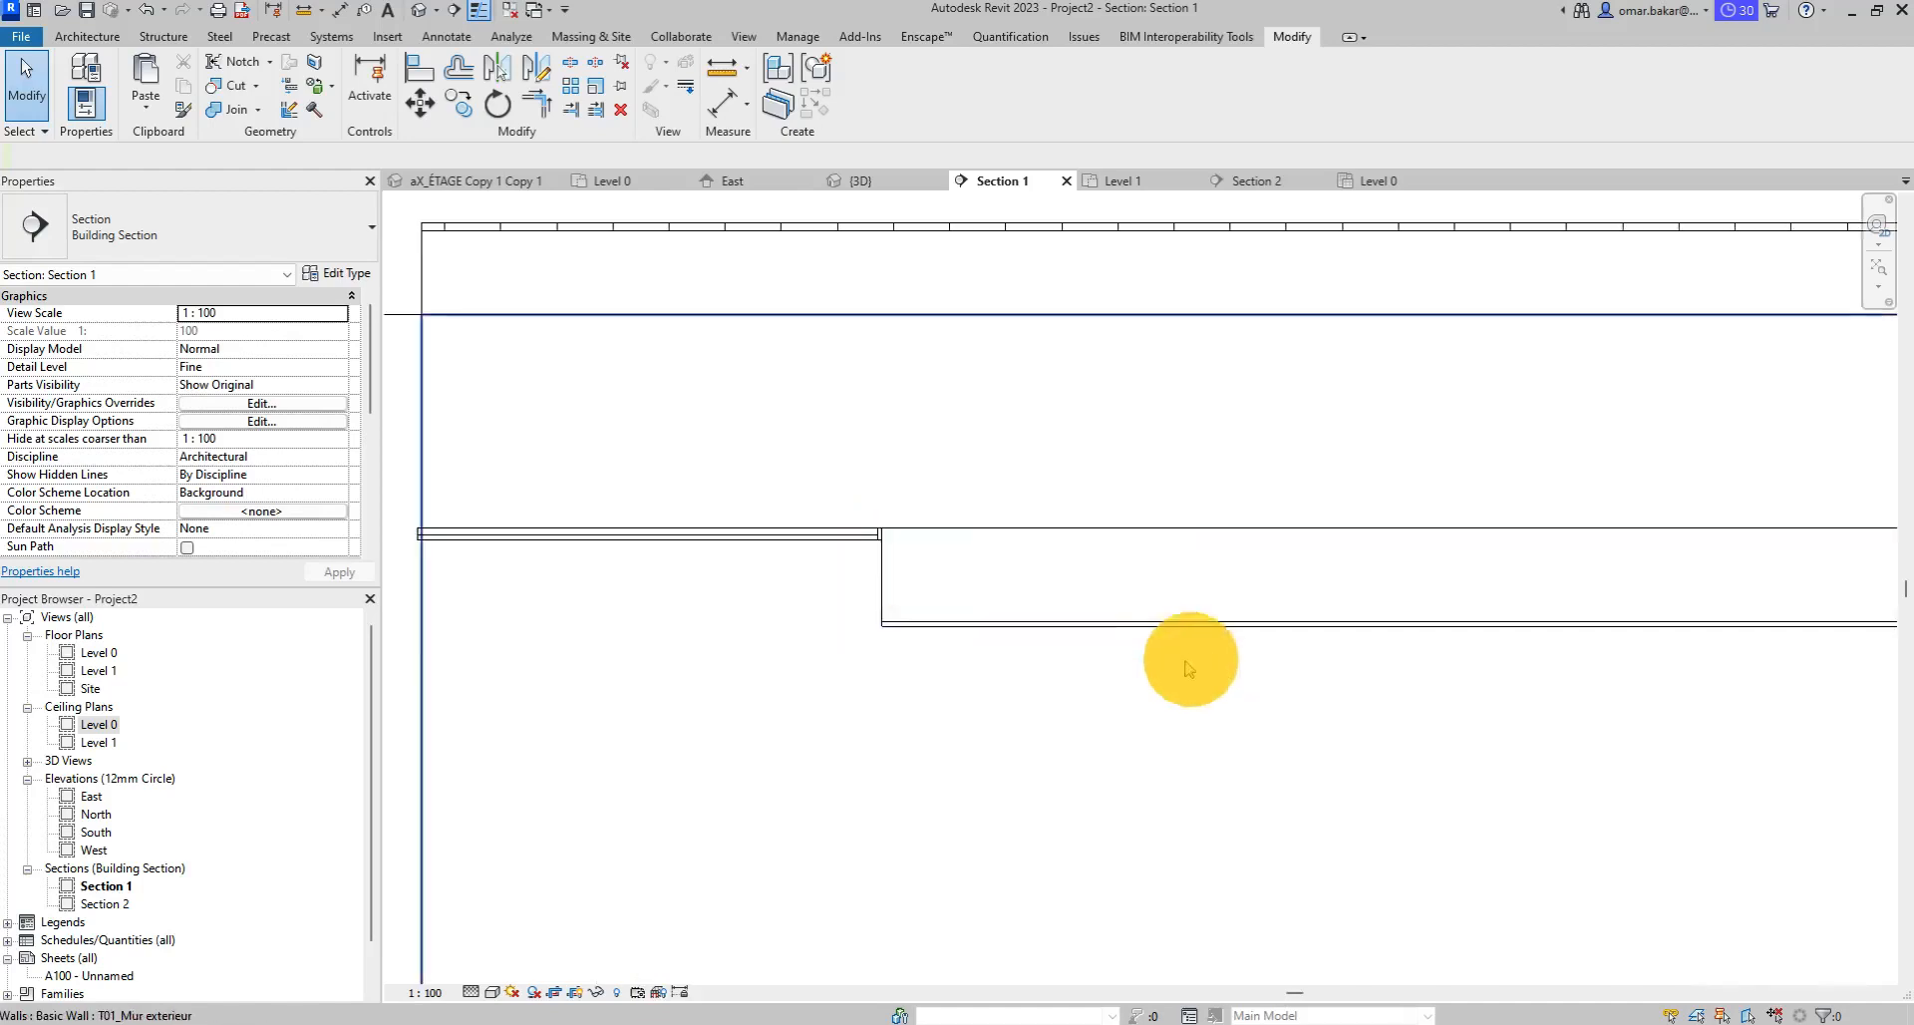
pyautogui.scroll(1, 577, 558)
pyautogui.moveTo(577, 558); pyautogui.dragTo(735, 522, button='middle')
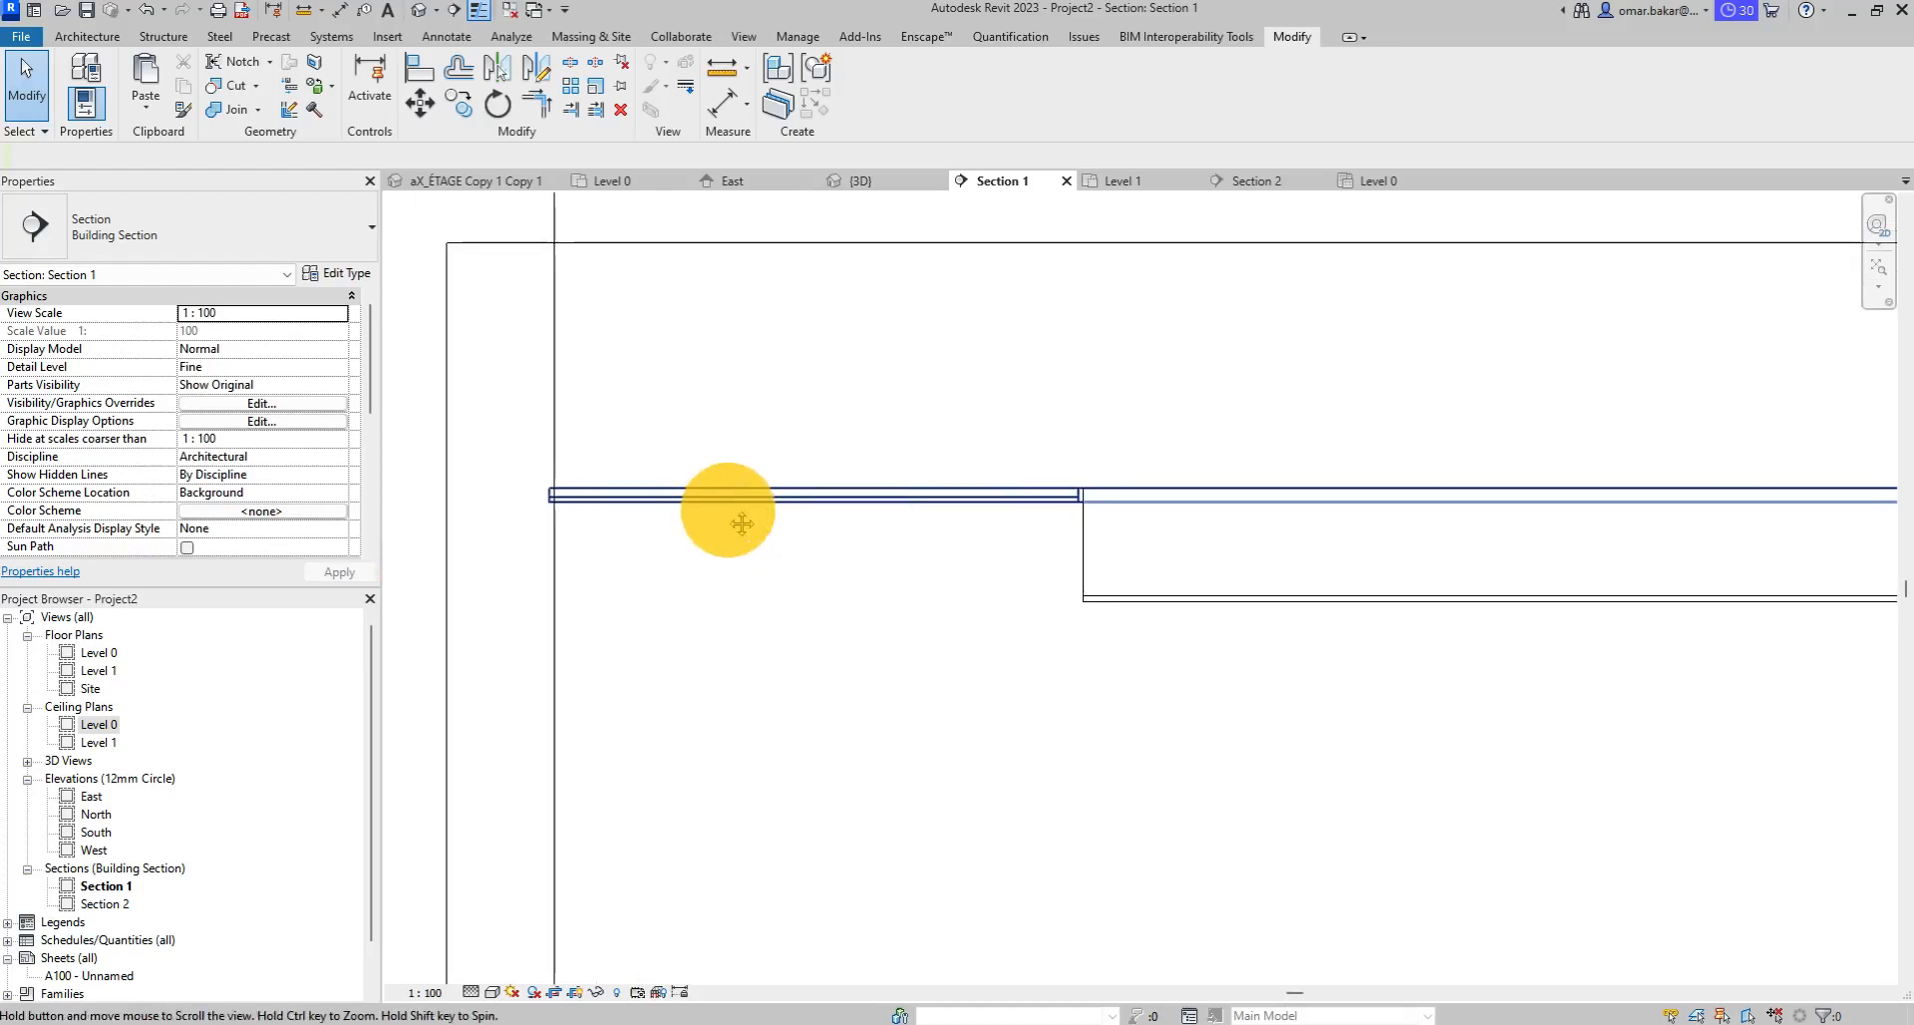
pyautogui.scroll(9, 544, 496)
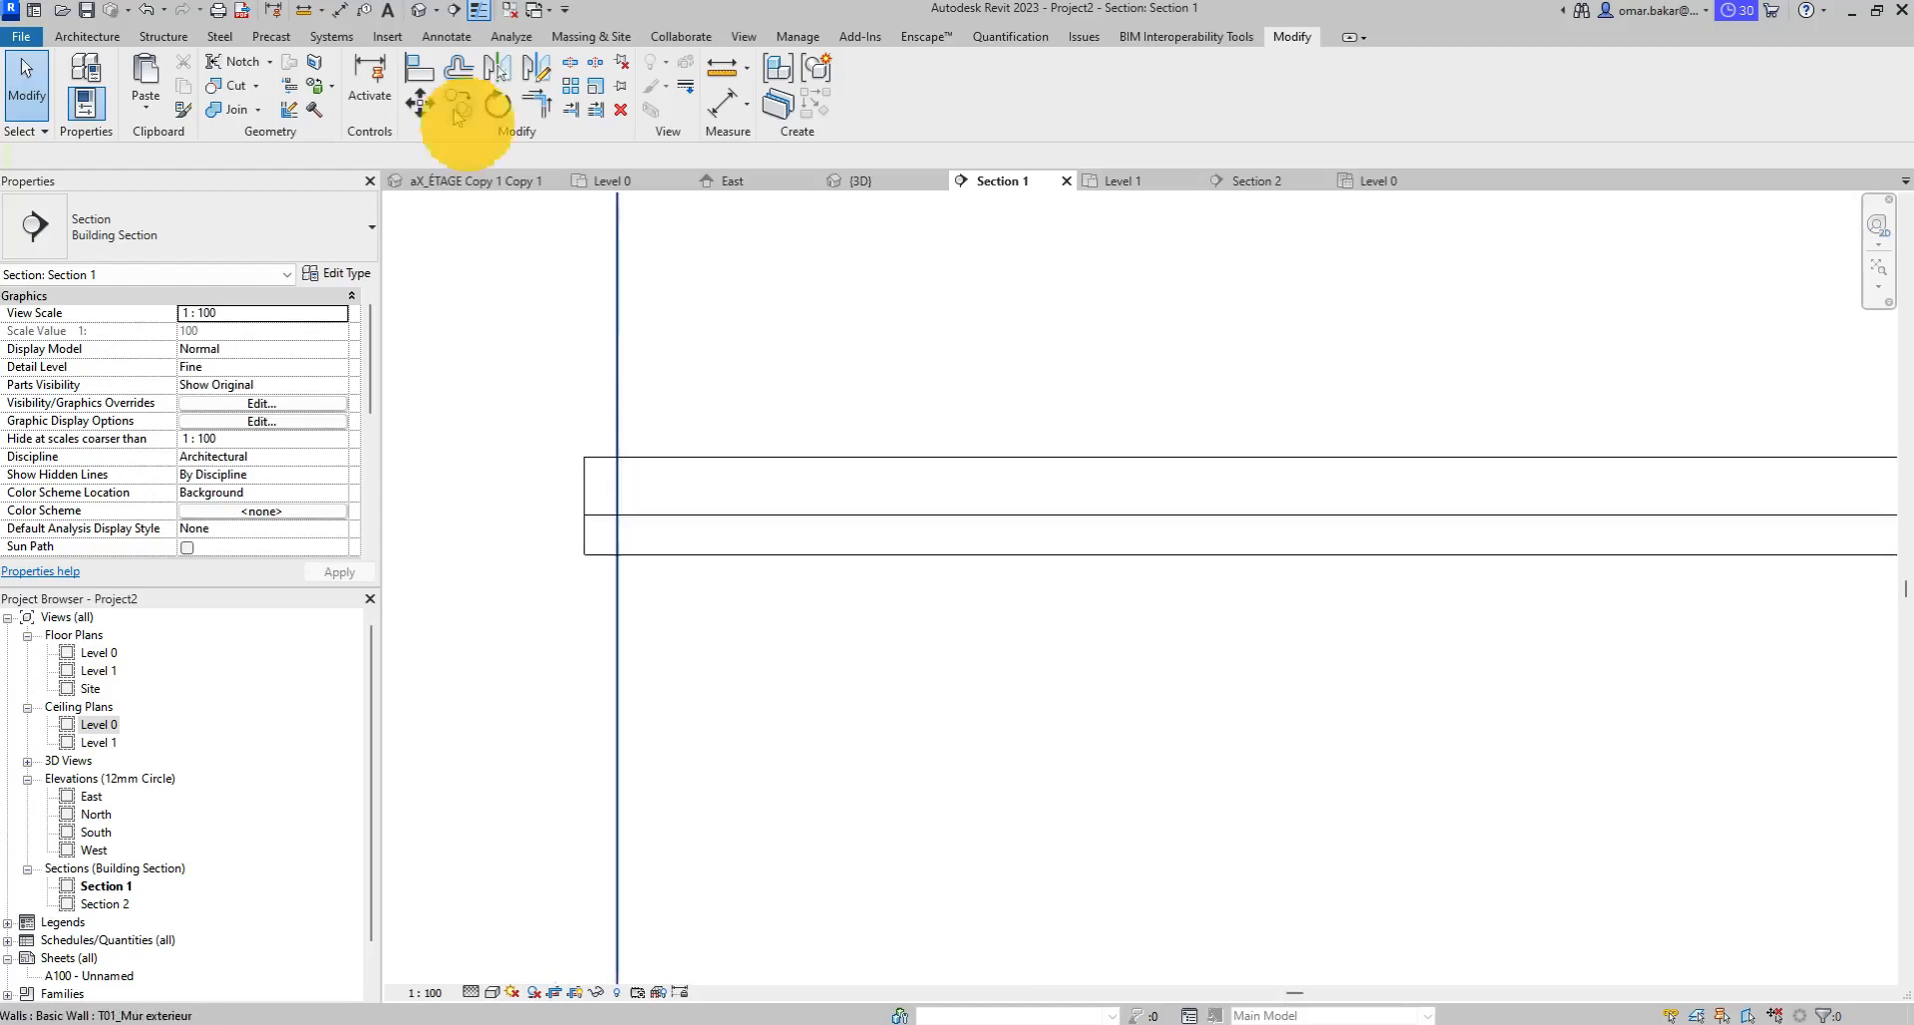
pyautogui.click(419, 67)
pyautogui.click(617, 396)
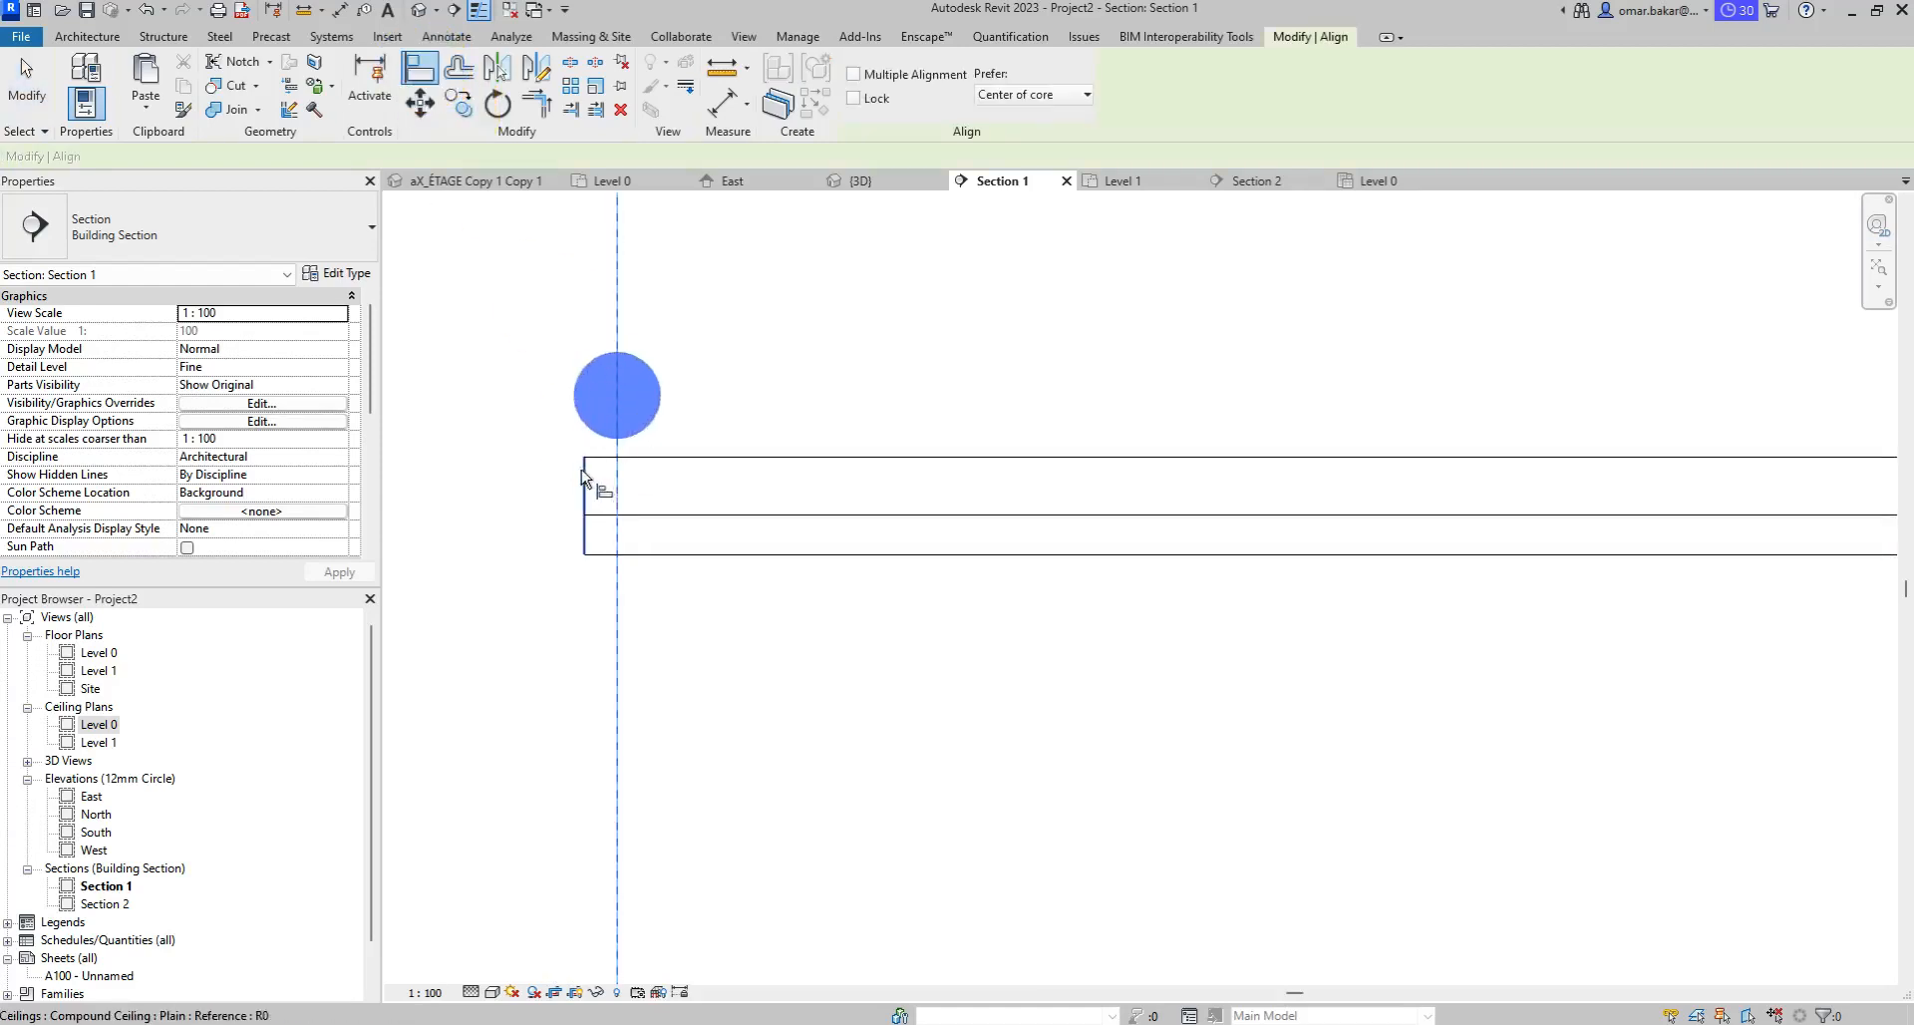
pyautogui.click(585, 470)
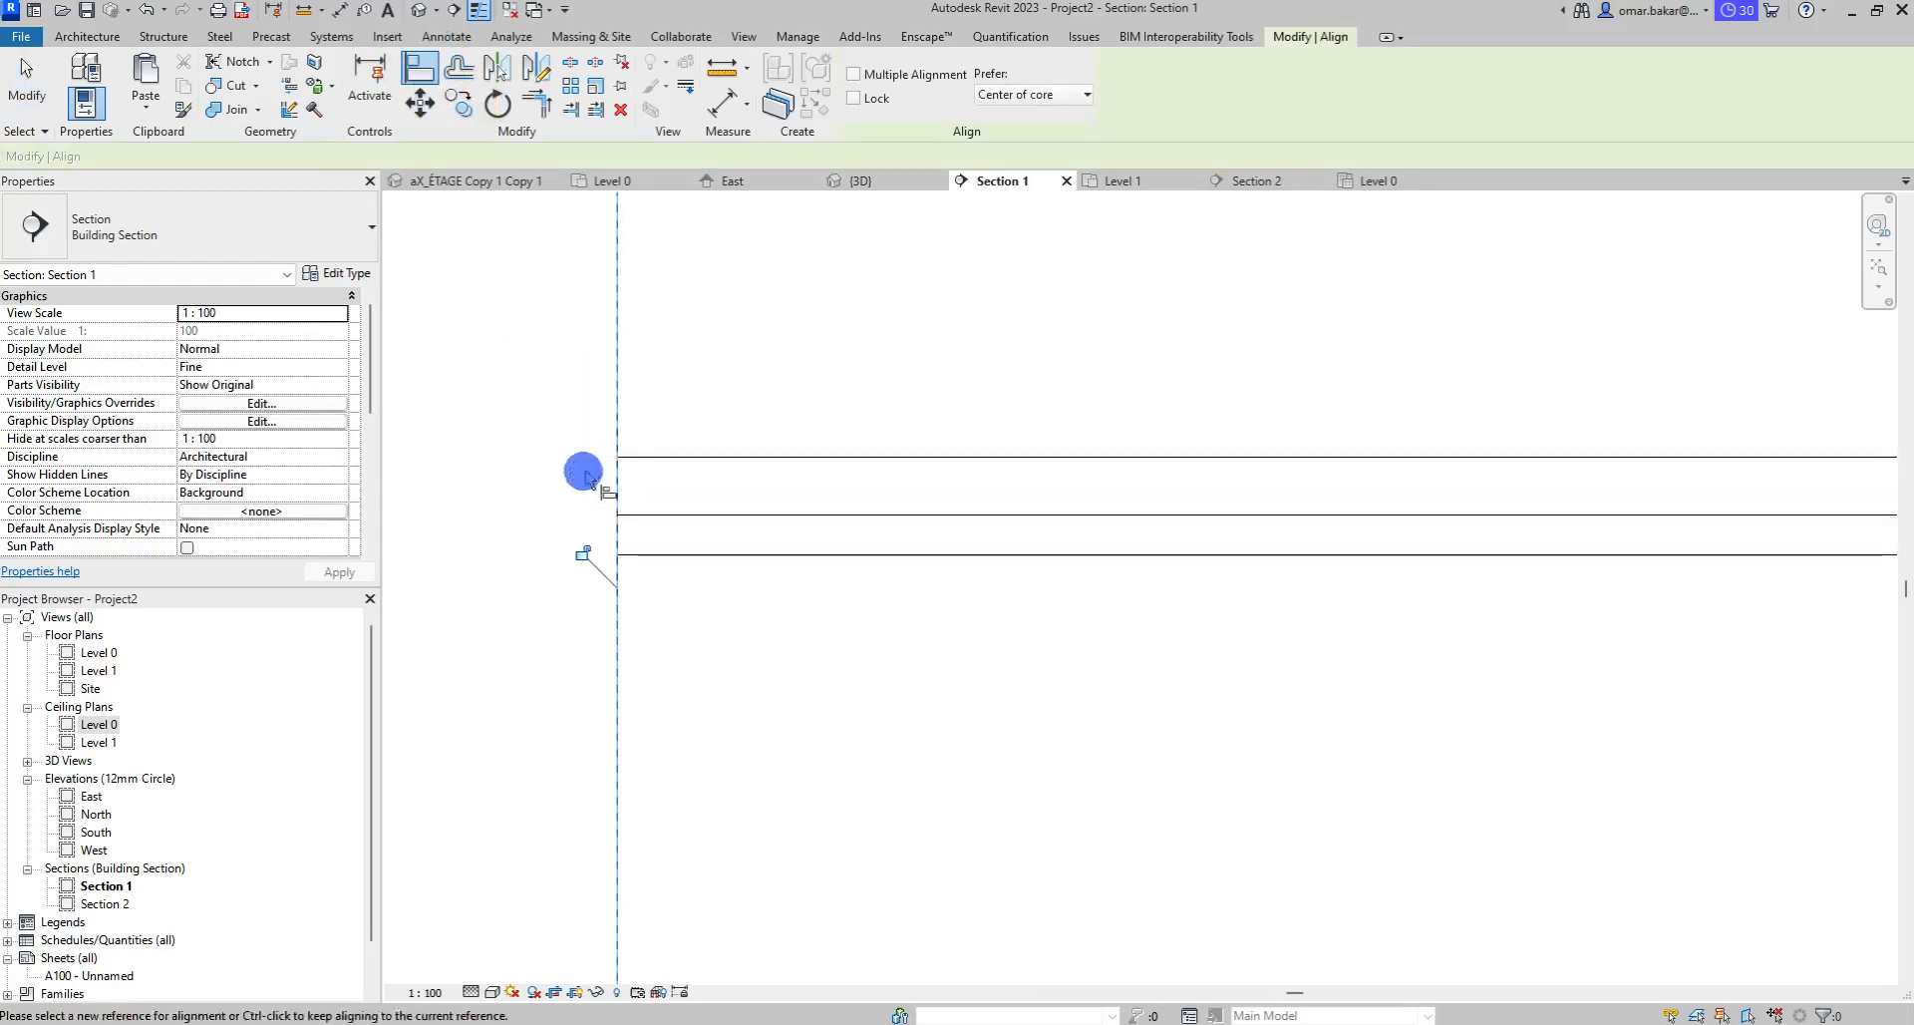
pyautogui.click(583, 553)
# Examine both ends of the ceilings in Section 1, including their joints with the walls and the dropped ceiling.
pyautogui.scroll(-3, 778, 516)
pyautogui.scroll(-3, 778, 516)
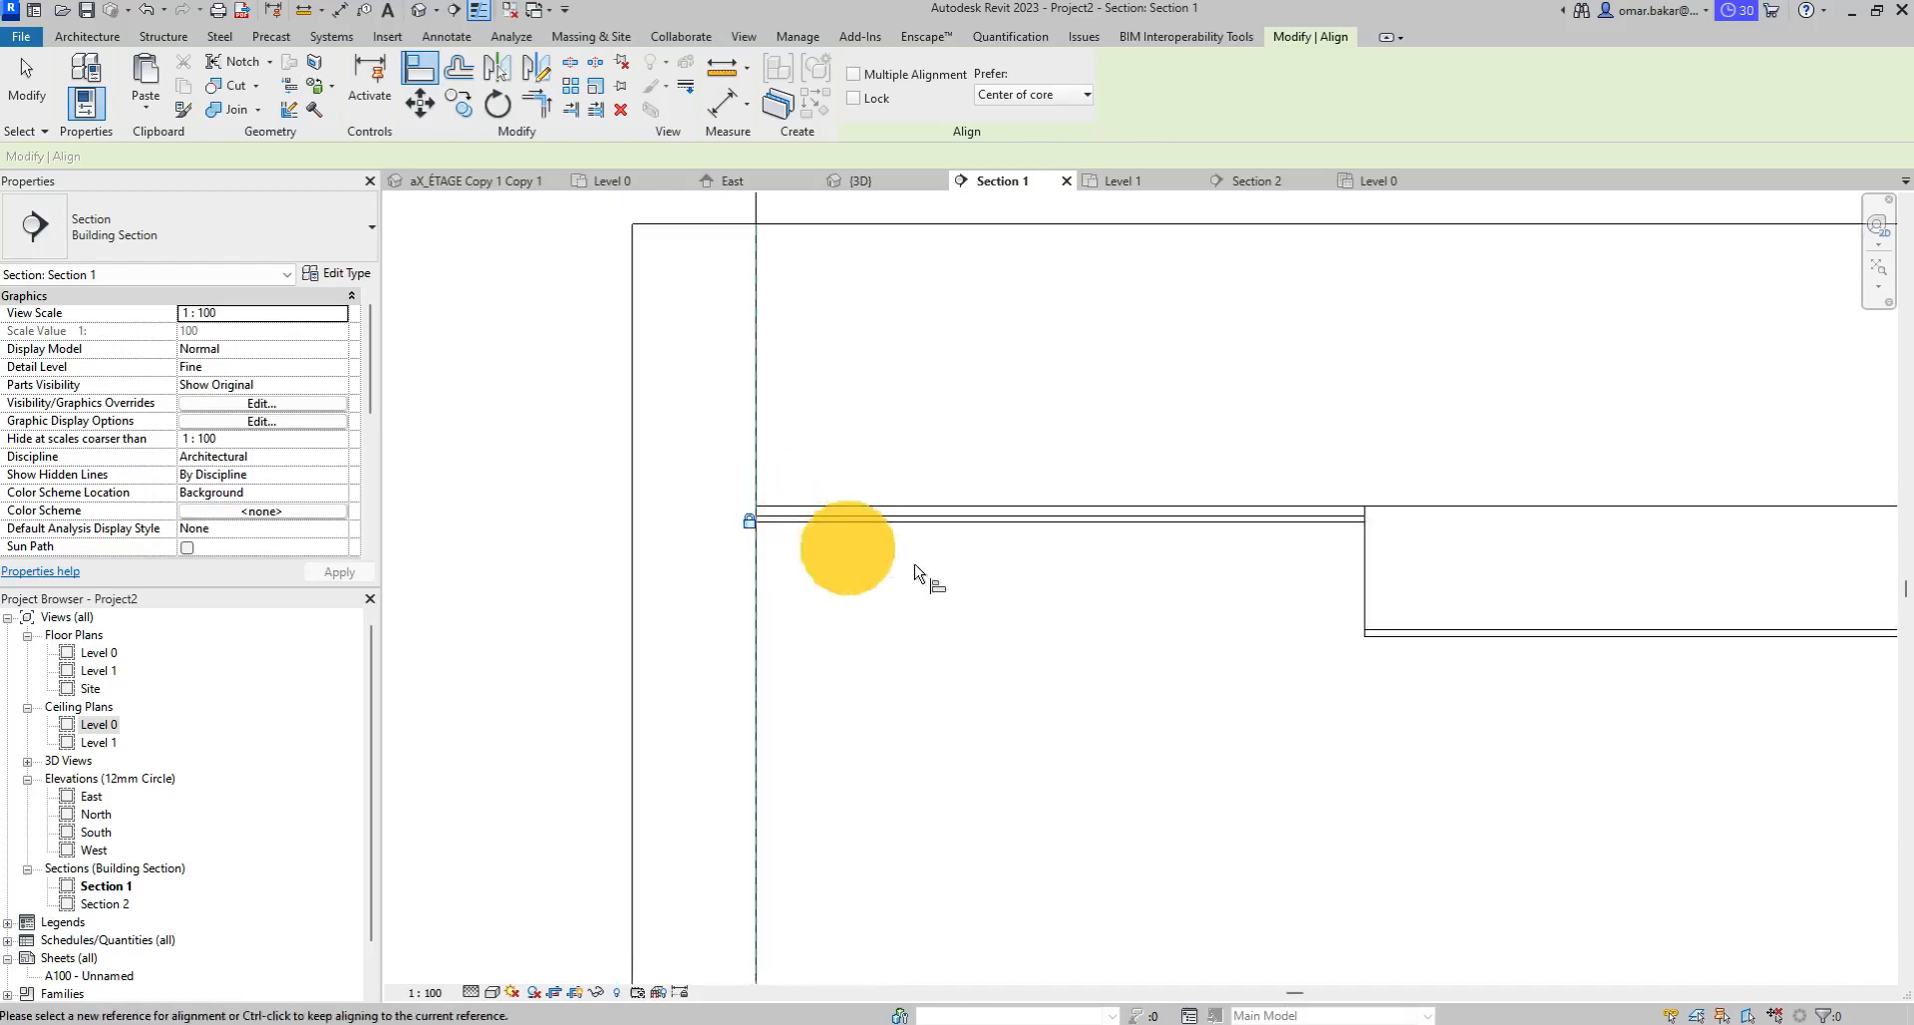
pyautogui.scroll(-3, 932, 538)
pyautogui.moveTo(1244, 615); pyautogui.dragTo(957, 611, button='middle')
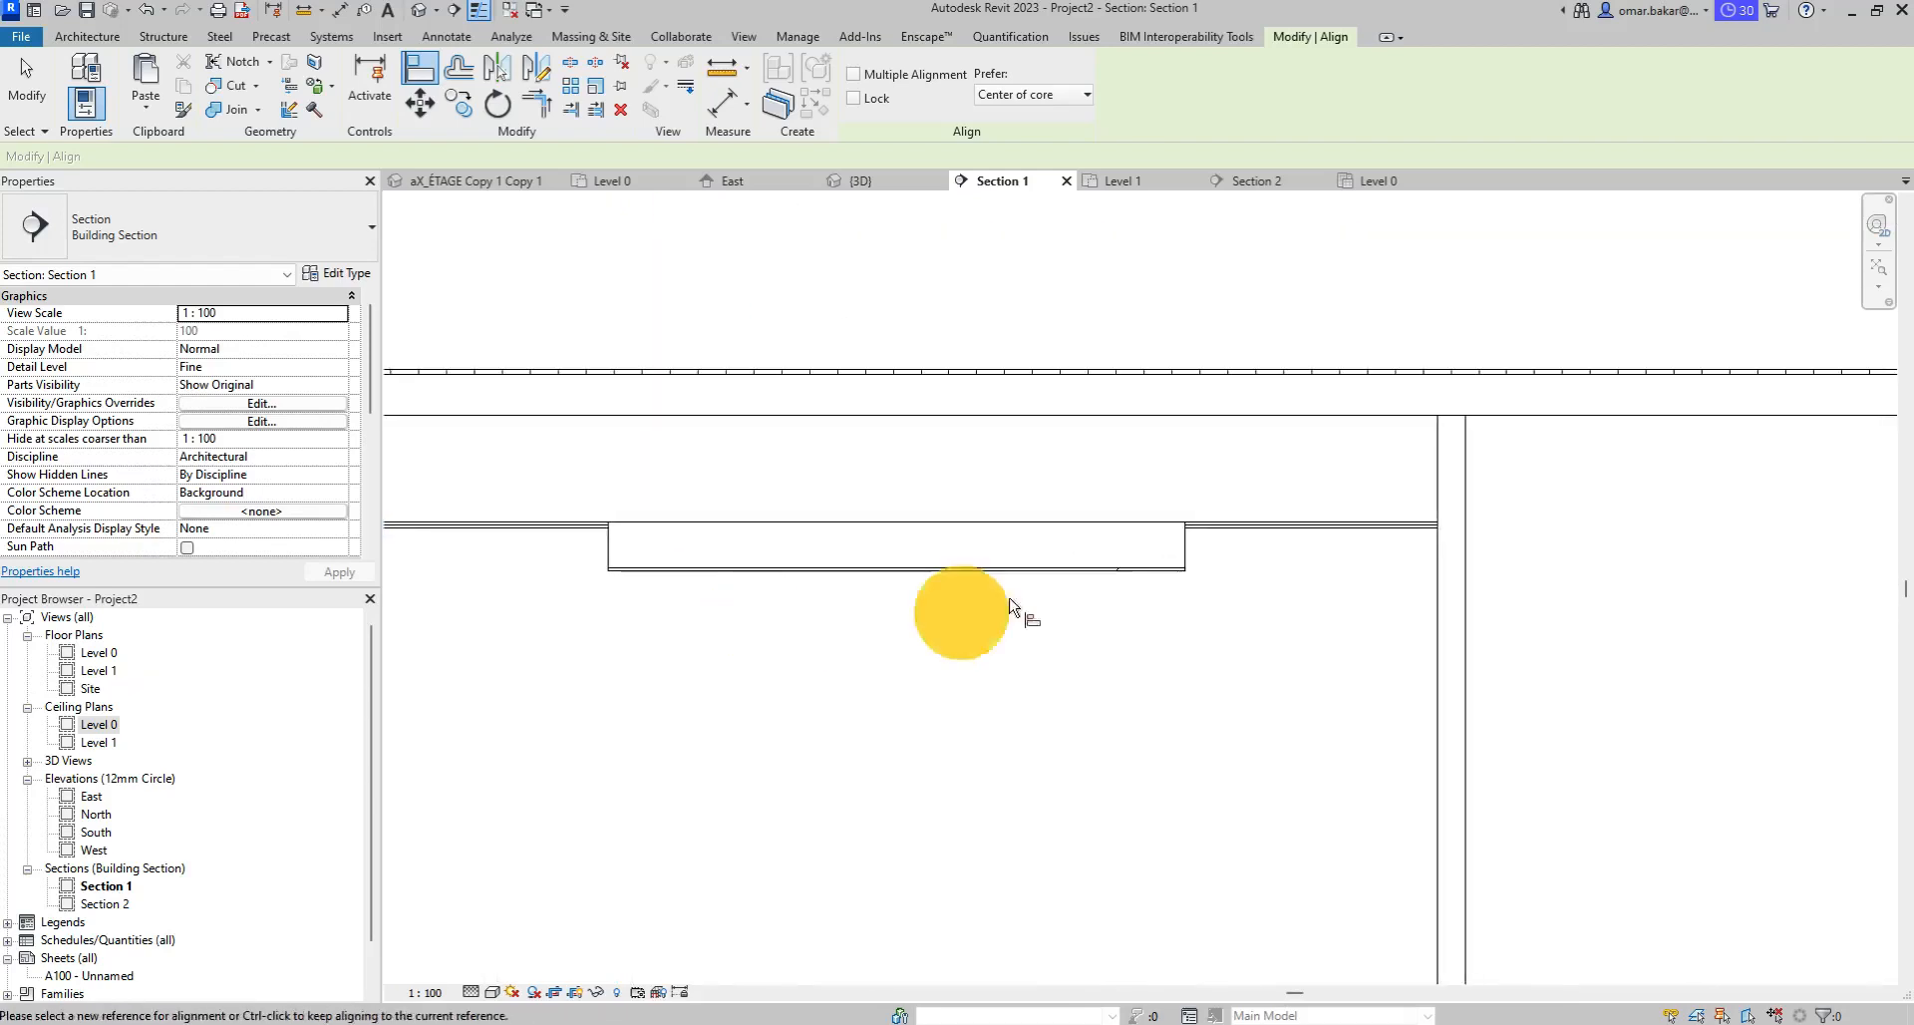
pyautogui.scroll(2, 1269, 542)
pyautogui.scroll(3, 1221, 534)
pyautogui.scroll(-5, 1214, 536)
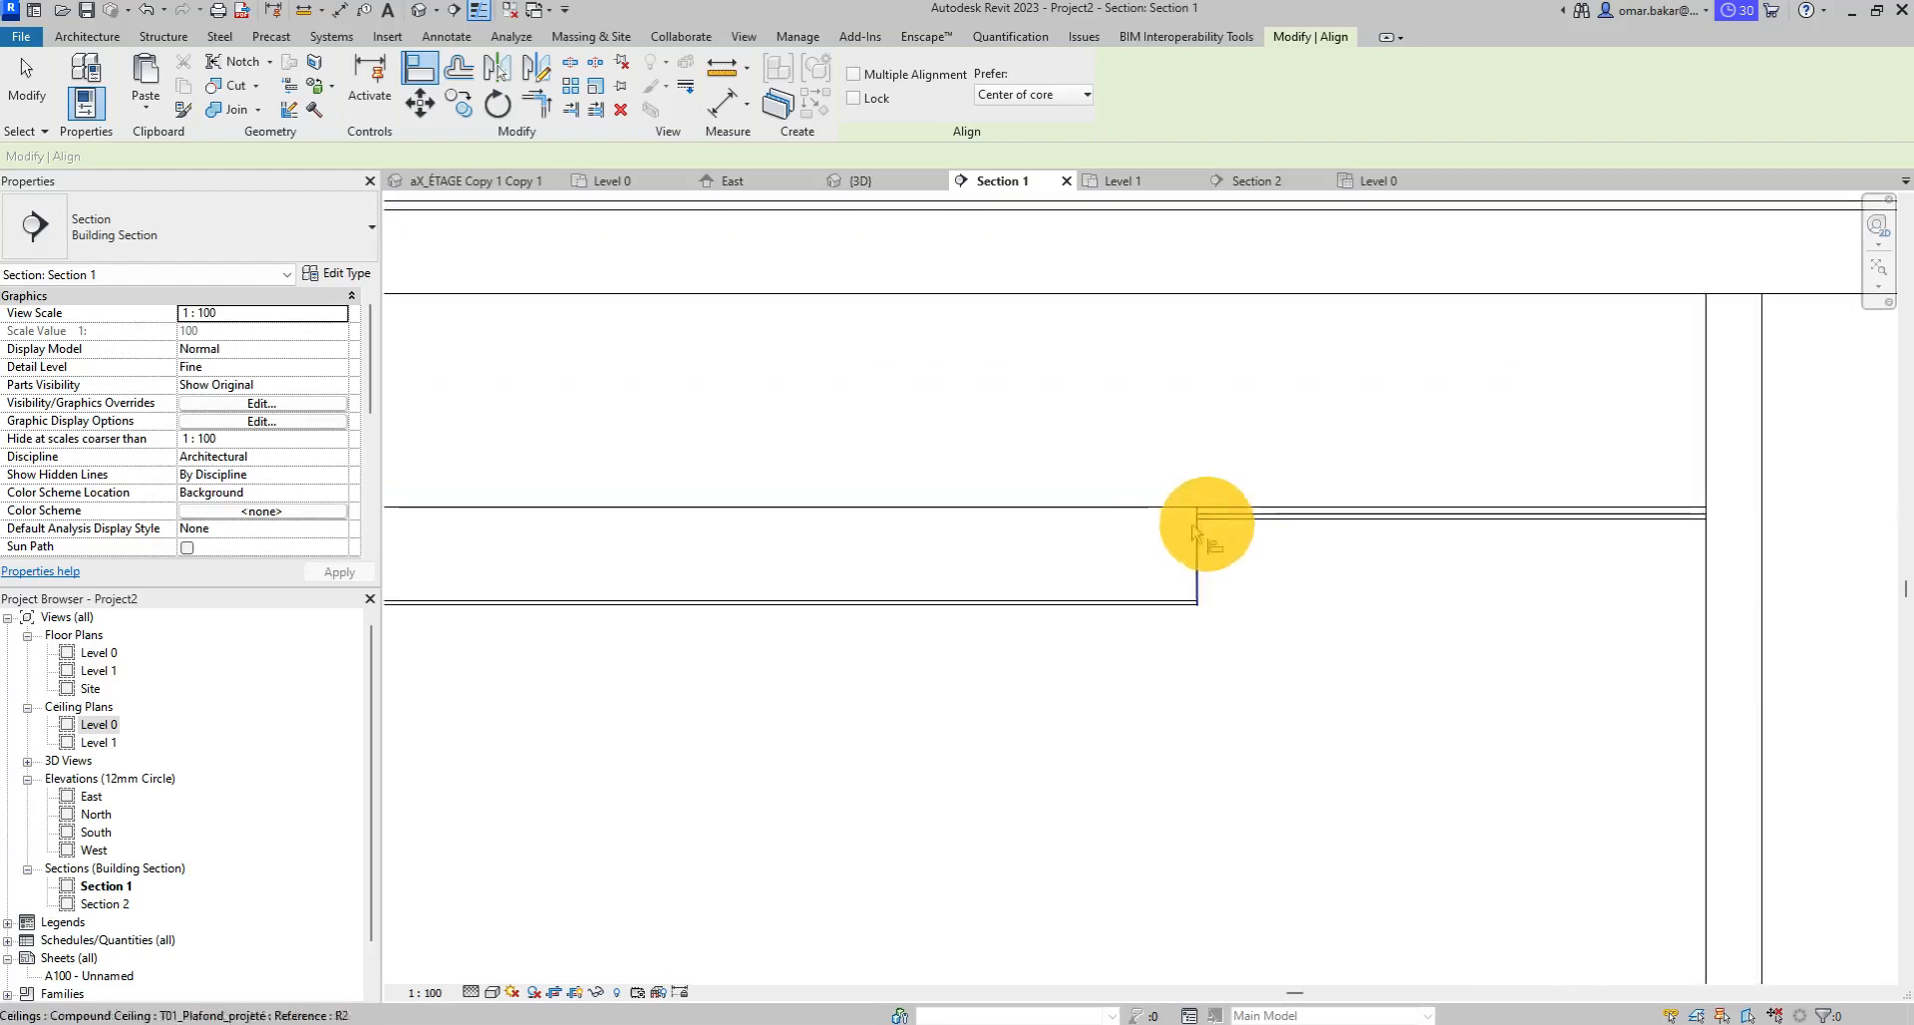
pyautogui.scroll(3, 707, 517)
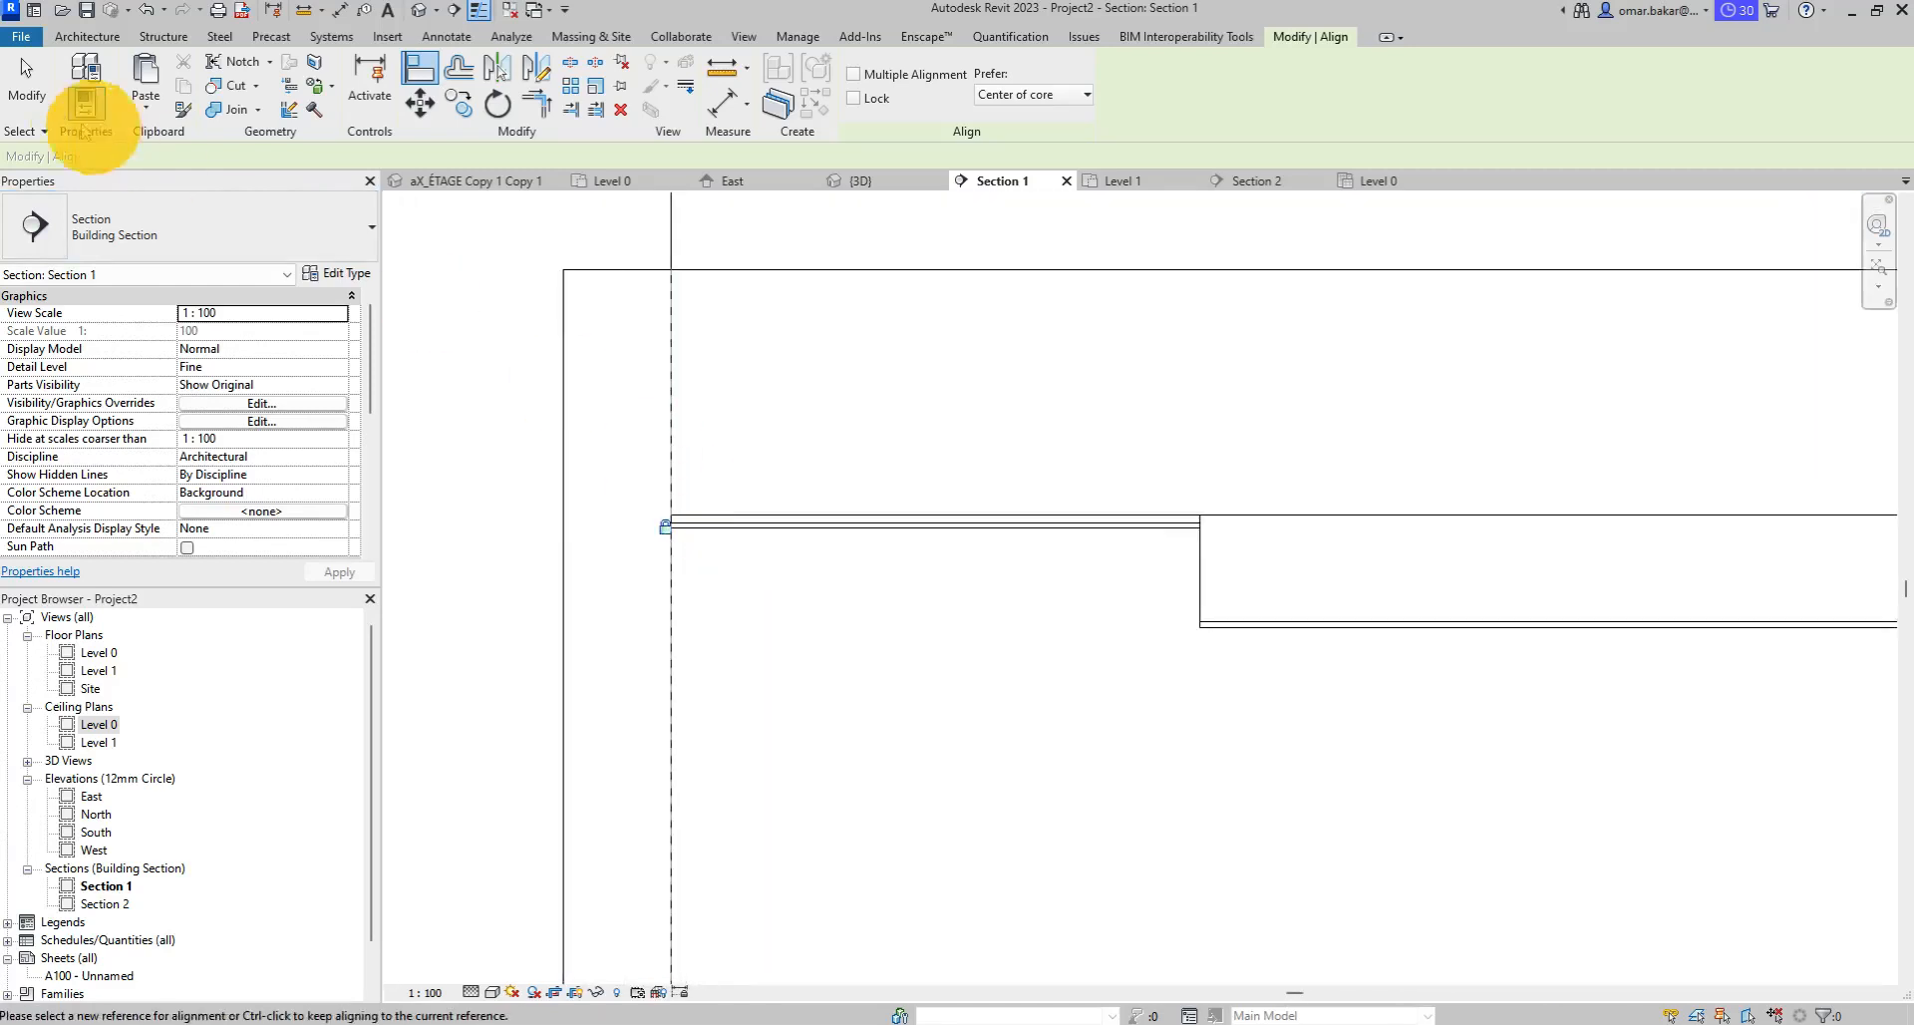
# Leave the Align command and try to move the wall-locked Plain ceiling freely upward to a height offset of 3100.
pyautogui.click(30, 95)
pyautogui.click(736, 519)
pyautogui.moveTo(761, 518); pyautogui.dragTo(748, 398)
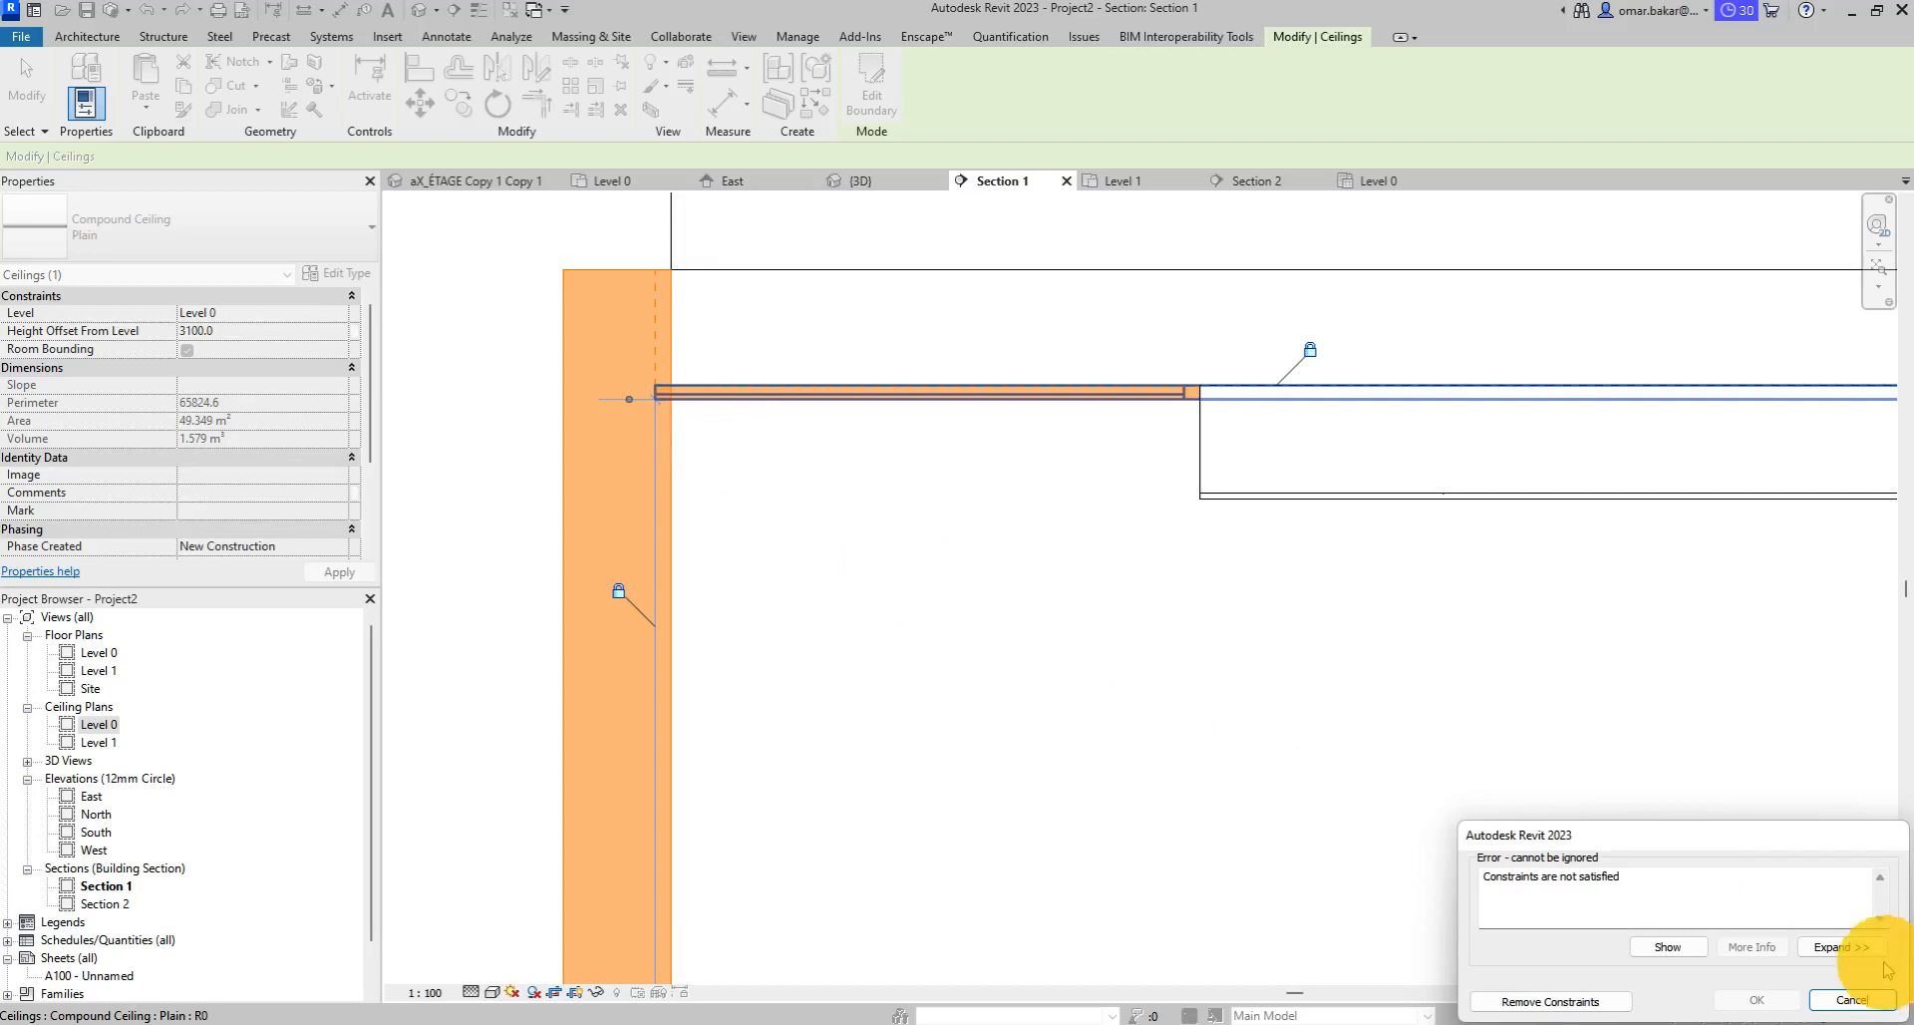
pyautogui.click(1845, 1000)
pyautogui.moveTo(739, 483); pyautogui.dragTo(703, 518)
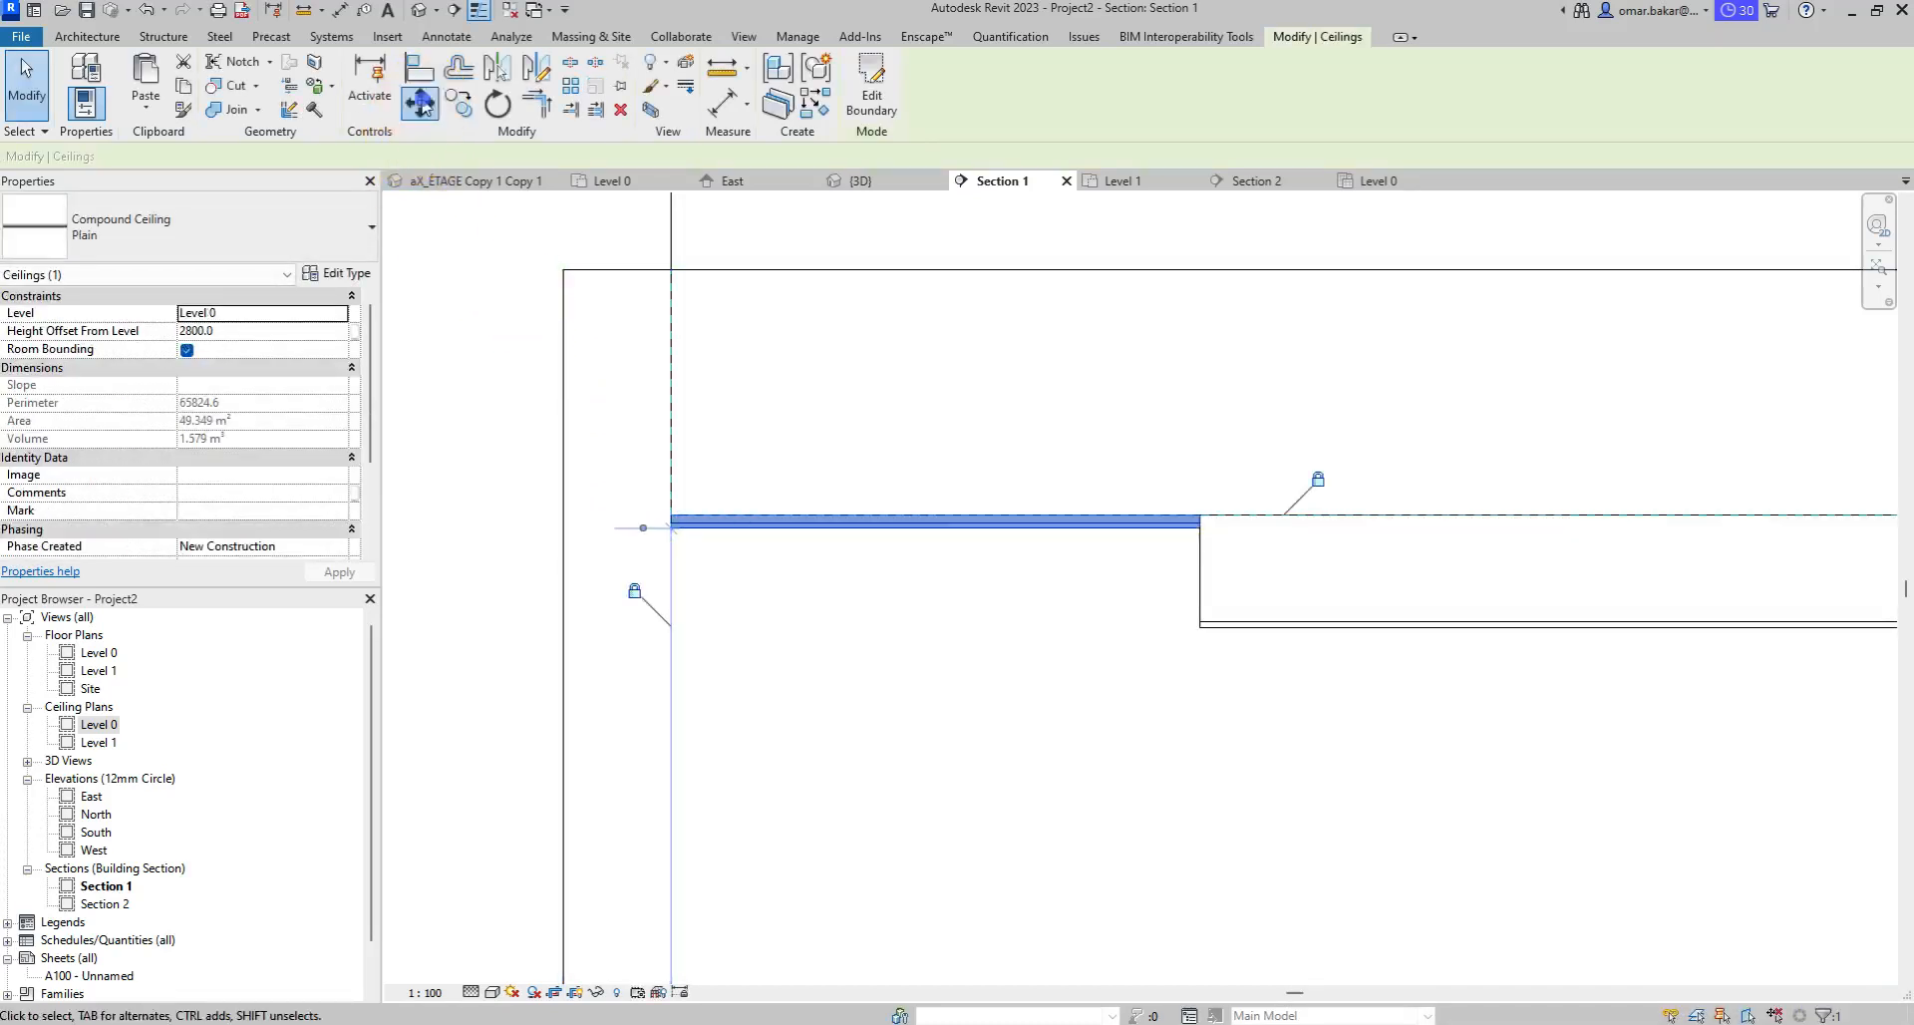
# Move the Plain ceiling straight up with the Move tool to a height offset of 3120.
pyautogui.click(419, 103)
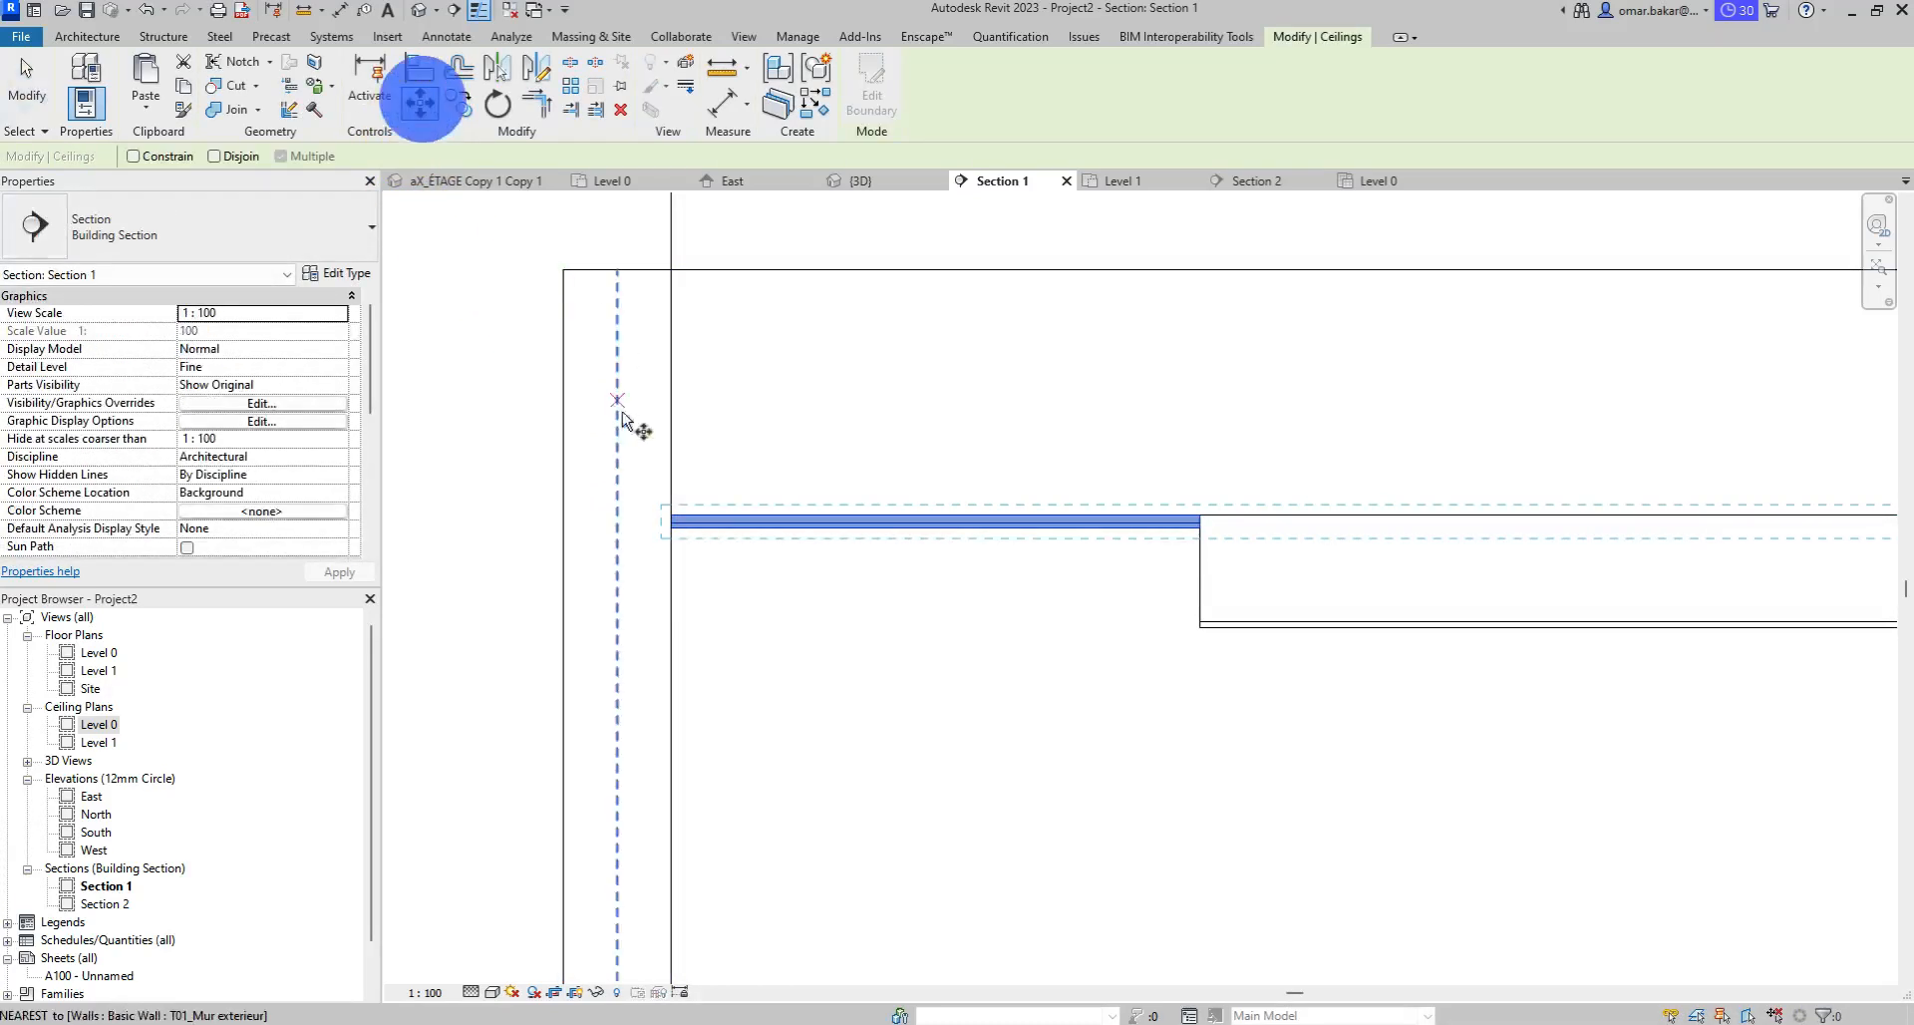
pyautogui.click(673, 486)
pyautogui.click(662, 348)
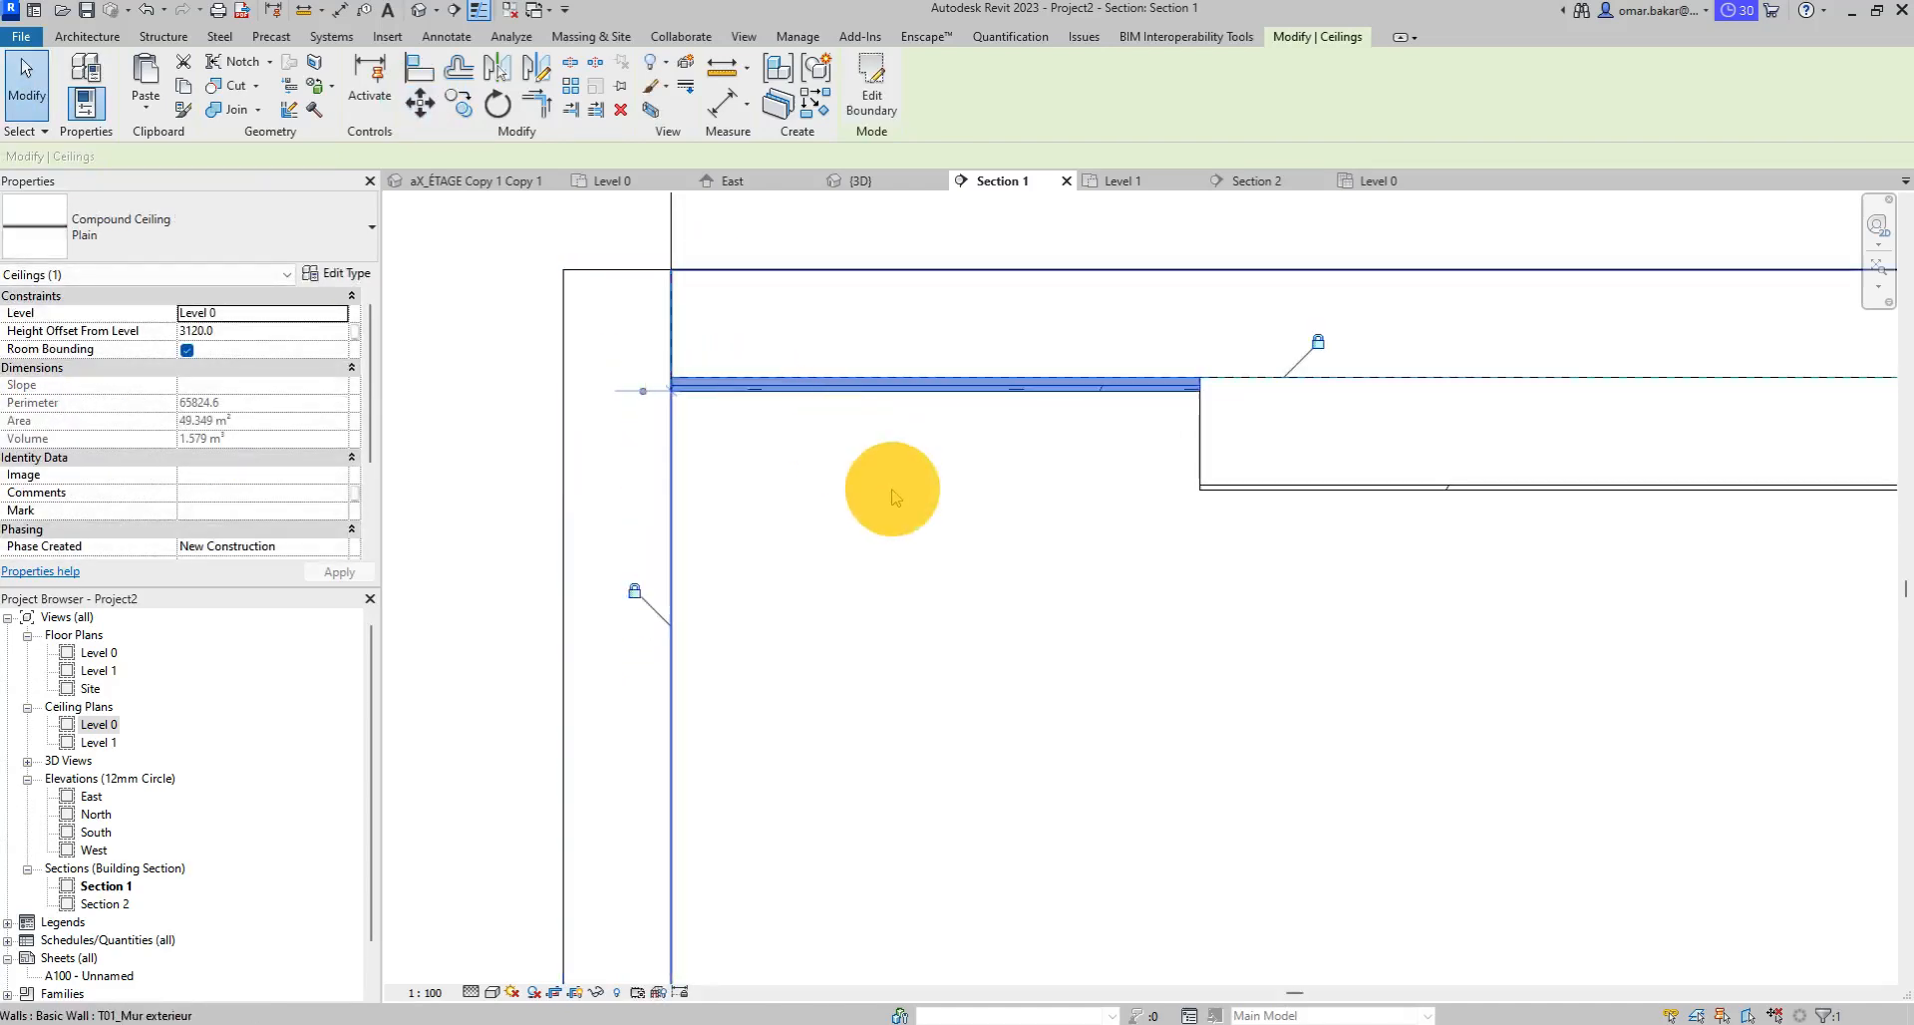
pyautogui.click(894, 488)
pyautogui.click(876, 382)
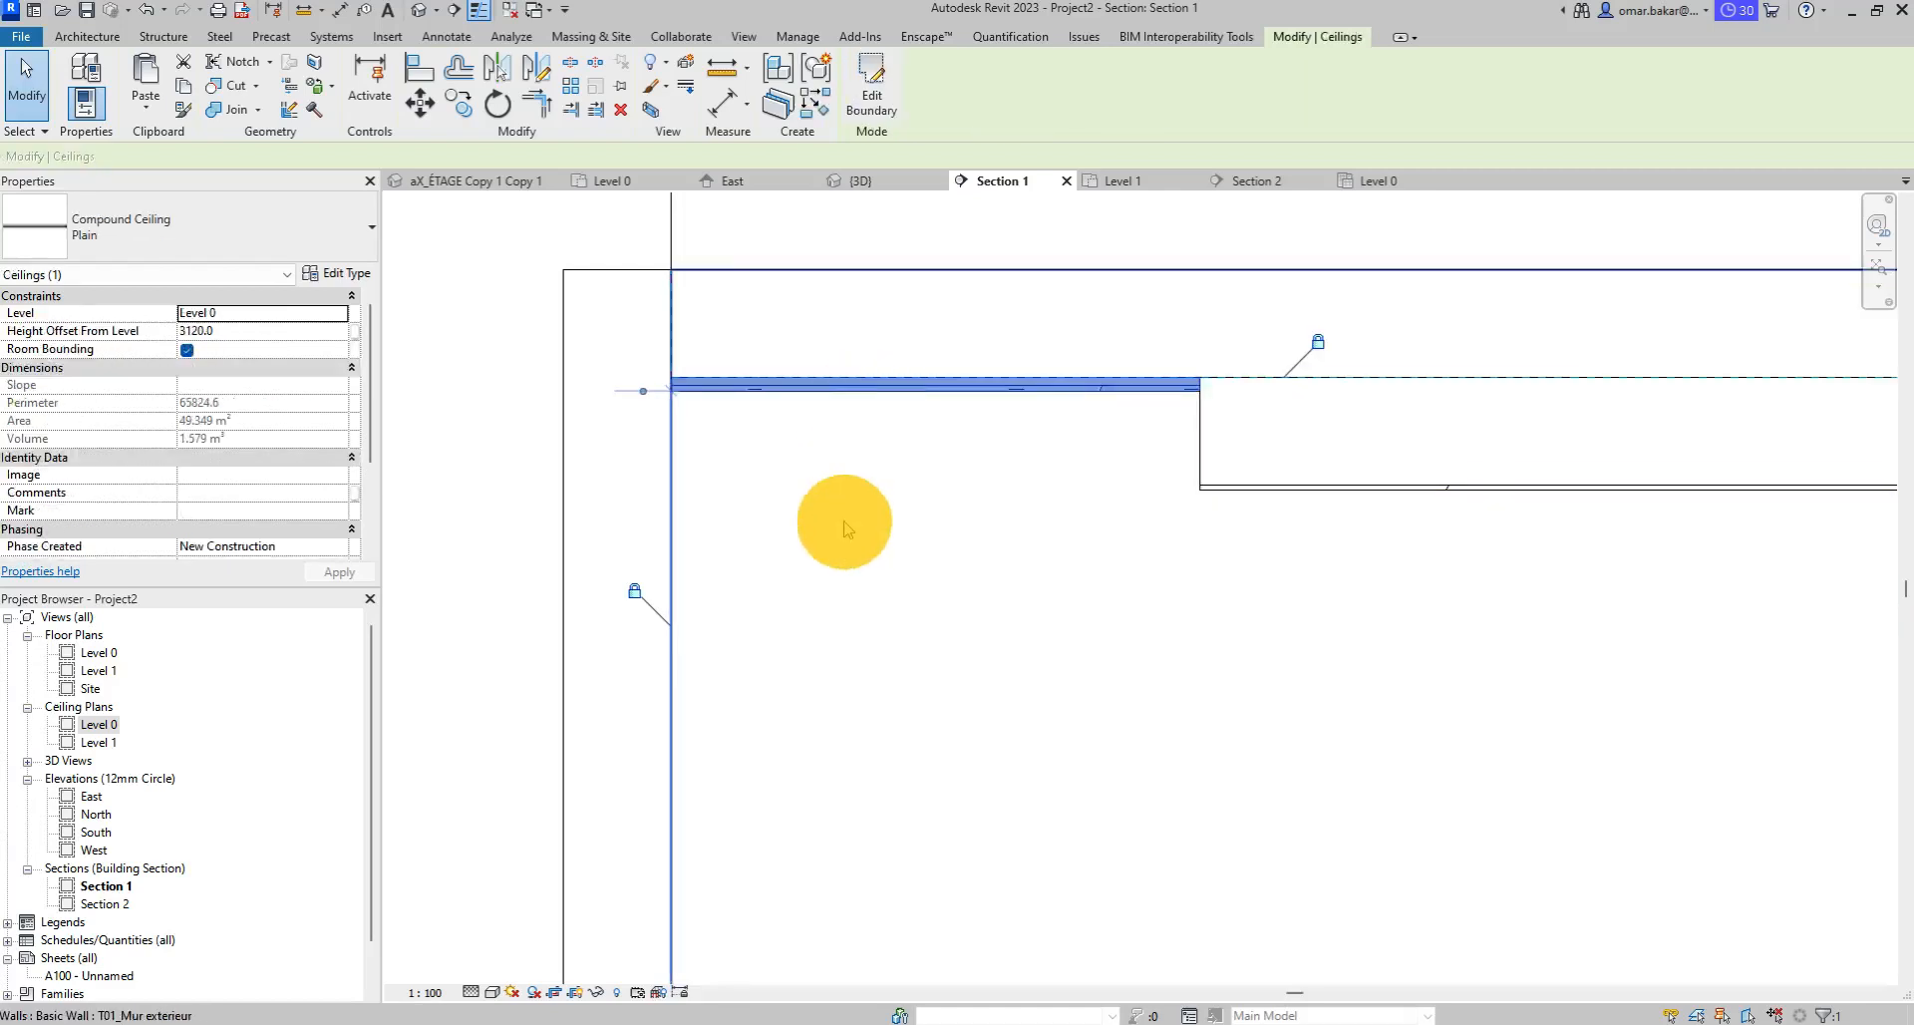
# Set the Plain ceiling's height above Level 0 to 3000 and clear the selection.
pyautogui.scroll(-2, 846, 521)
pyautogui.moveTo(1168, 540); pyautogui.dragTo(1067, 413, button='middle')
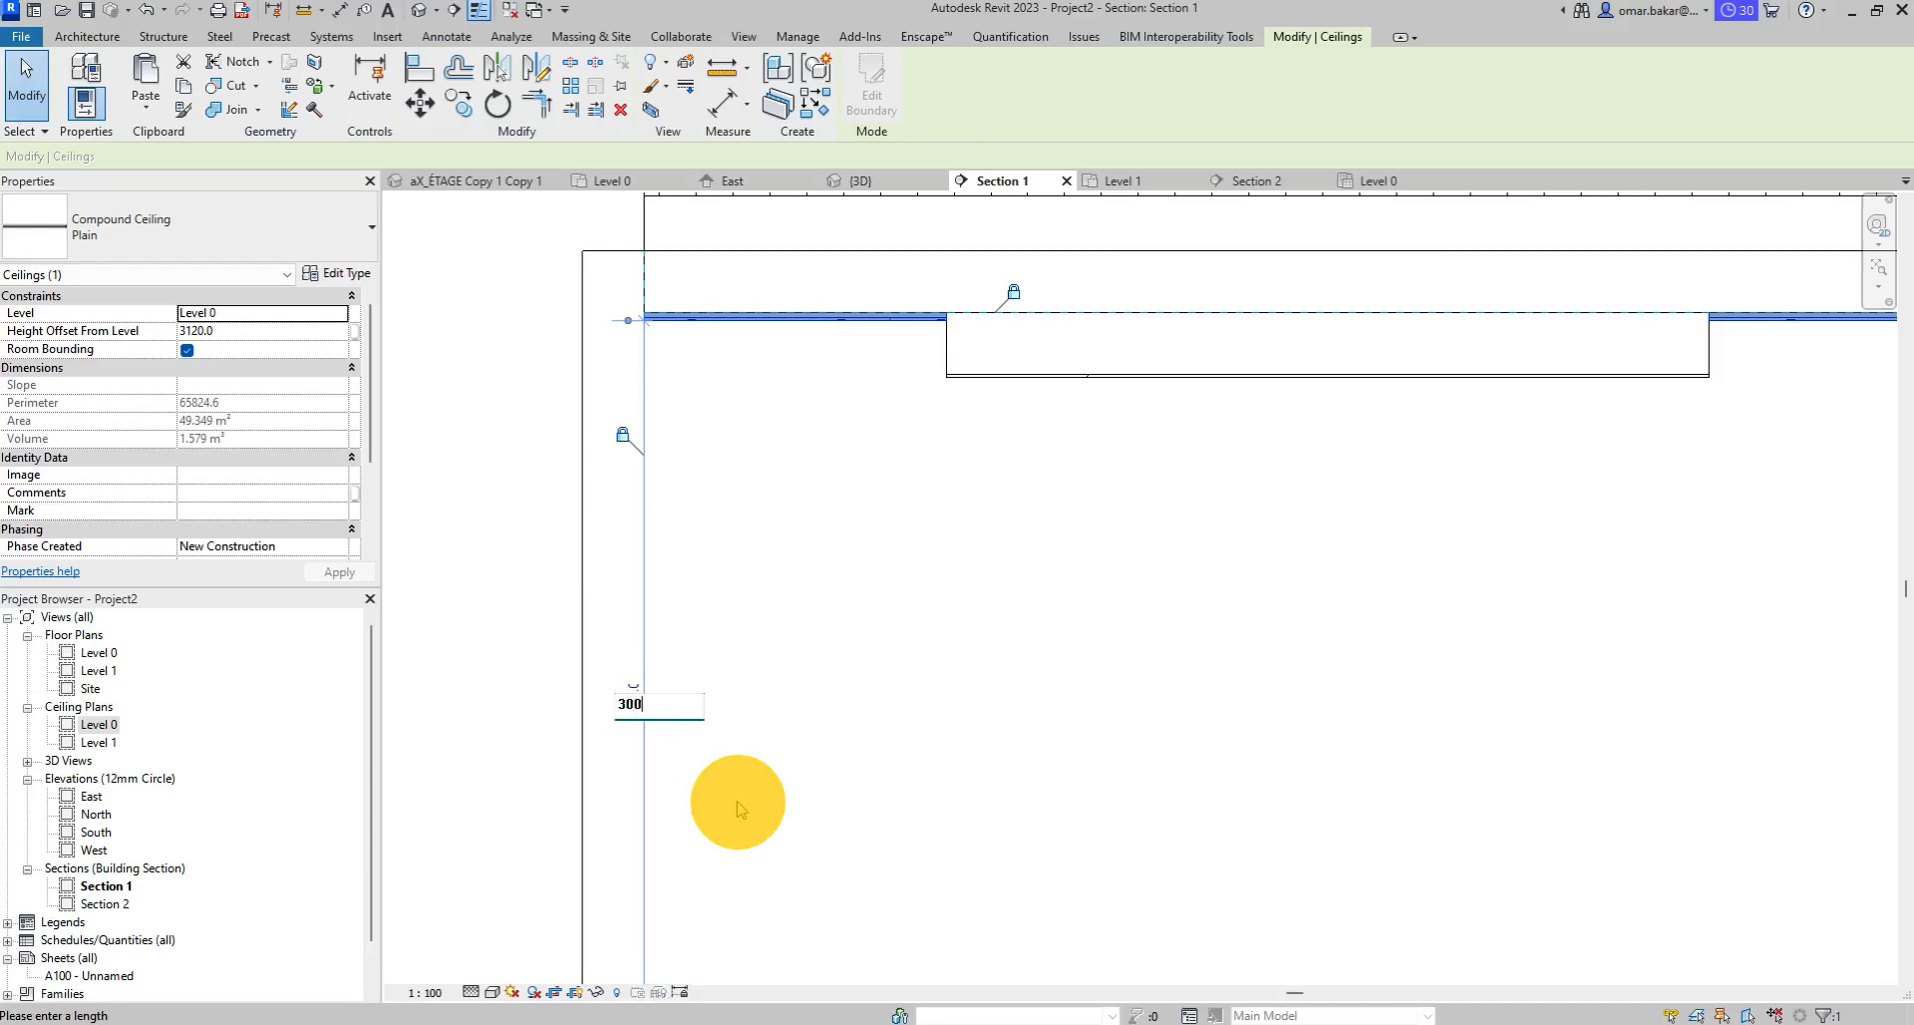
pyautogui.write('0')
pyautogui.press('Return')
pyautogui.click(519, 503)
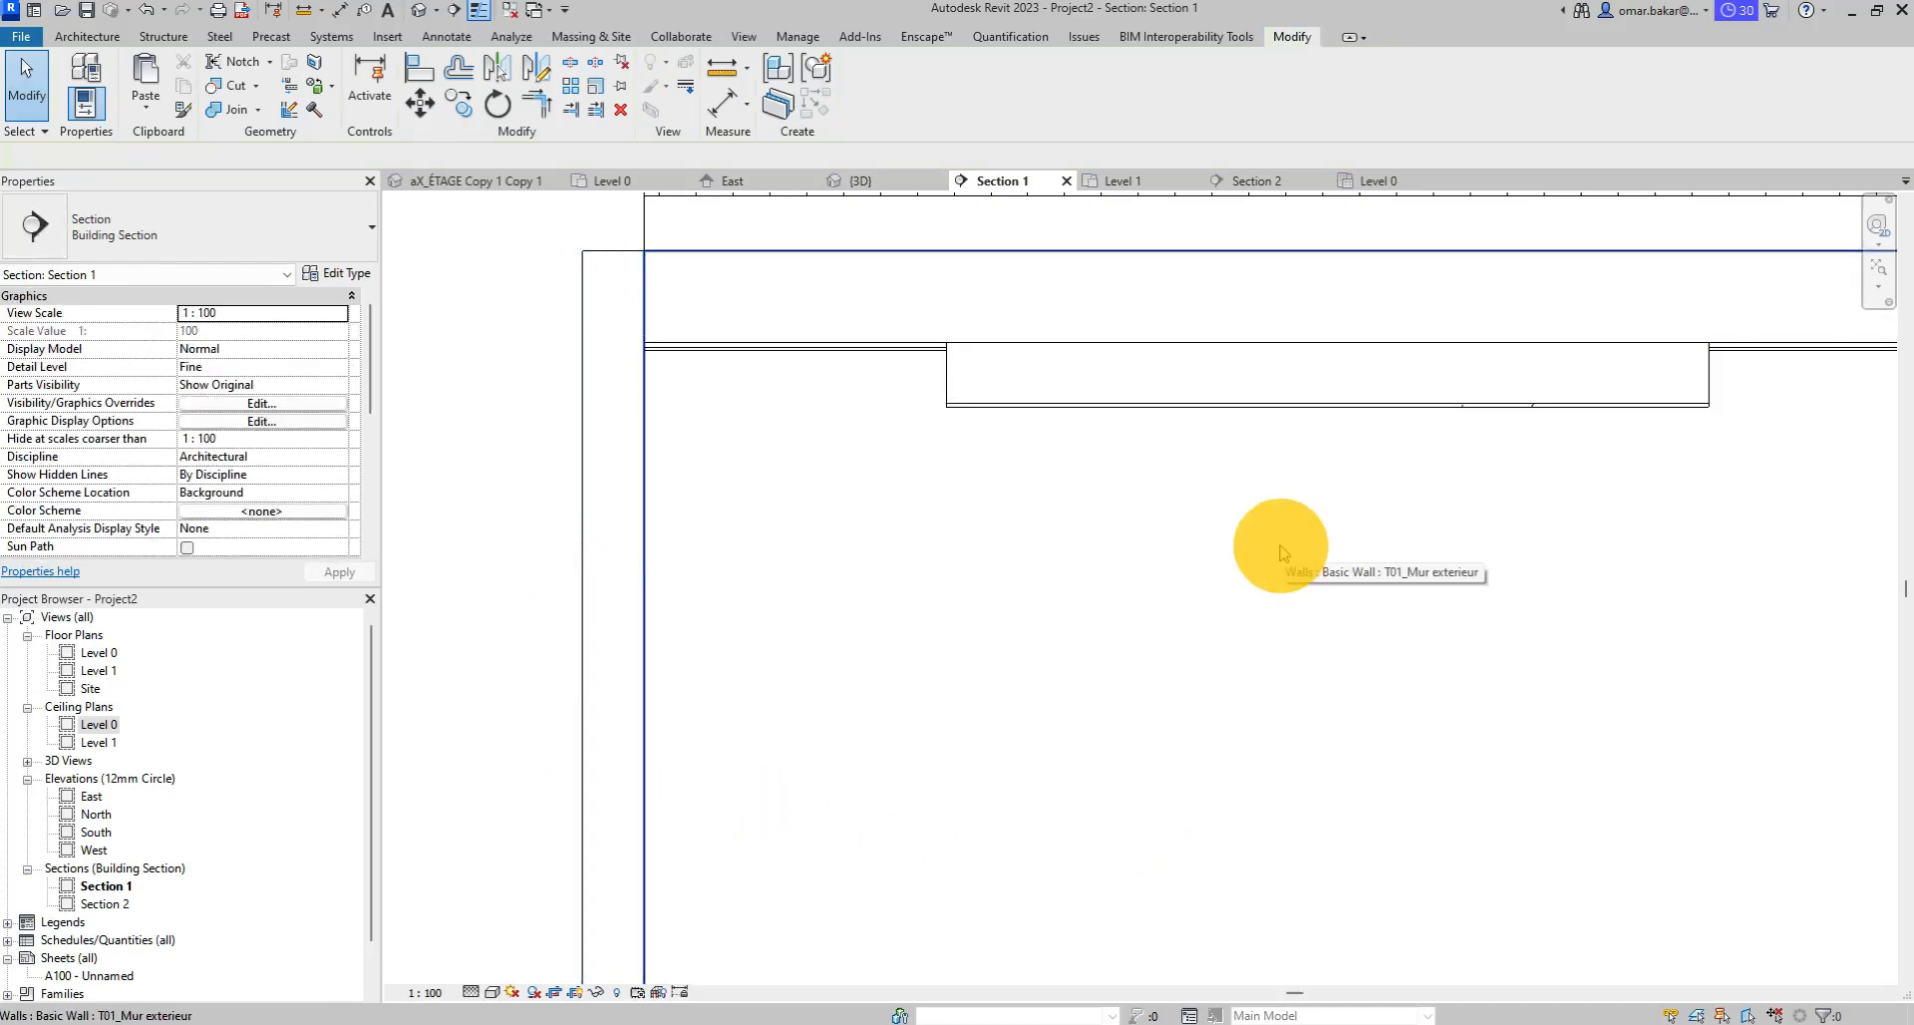
# Select the dropped T01_Plafond_projeté ceiling and check its height dimension above Level 0 without changing it.
pyautogui.scroll(-1, 1255, 531)
pyautogui.click(1129, 422)
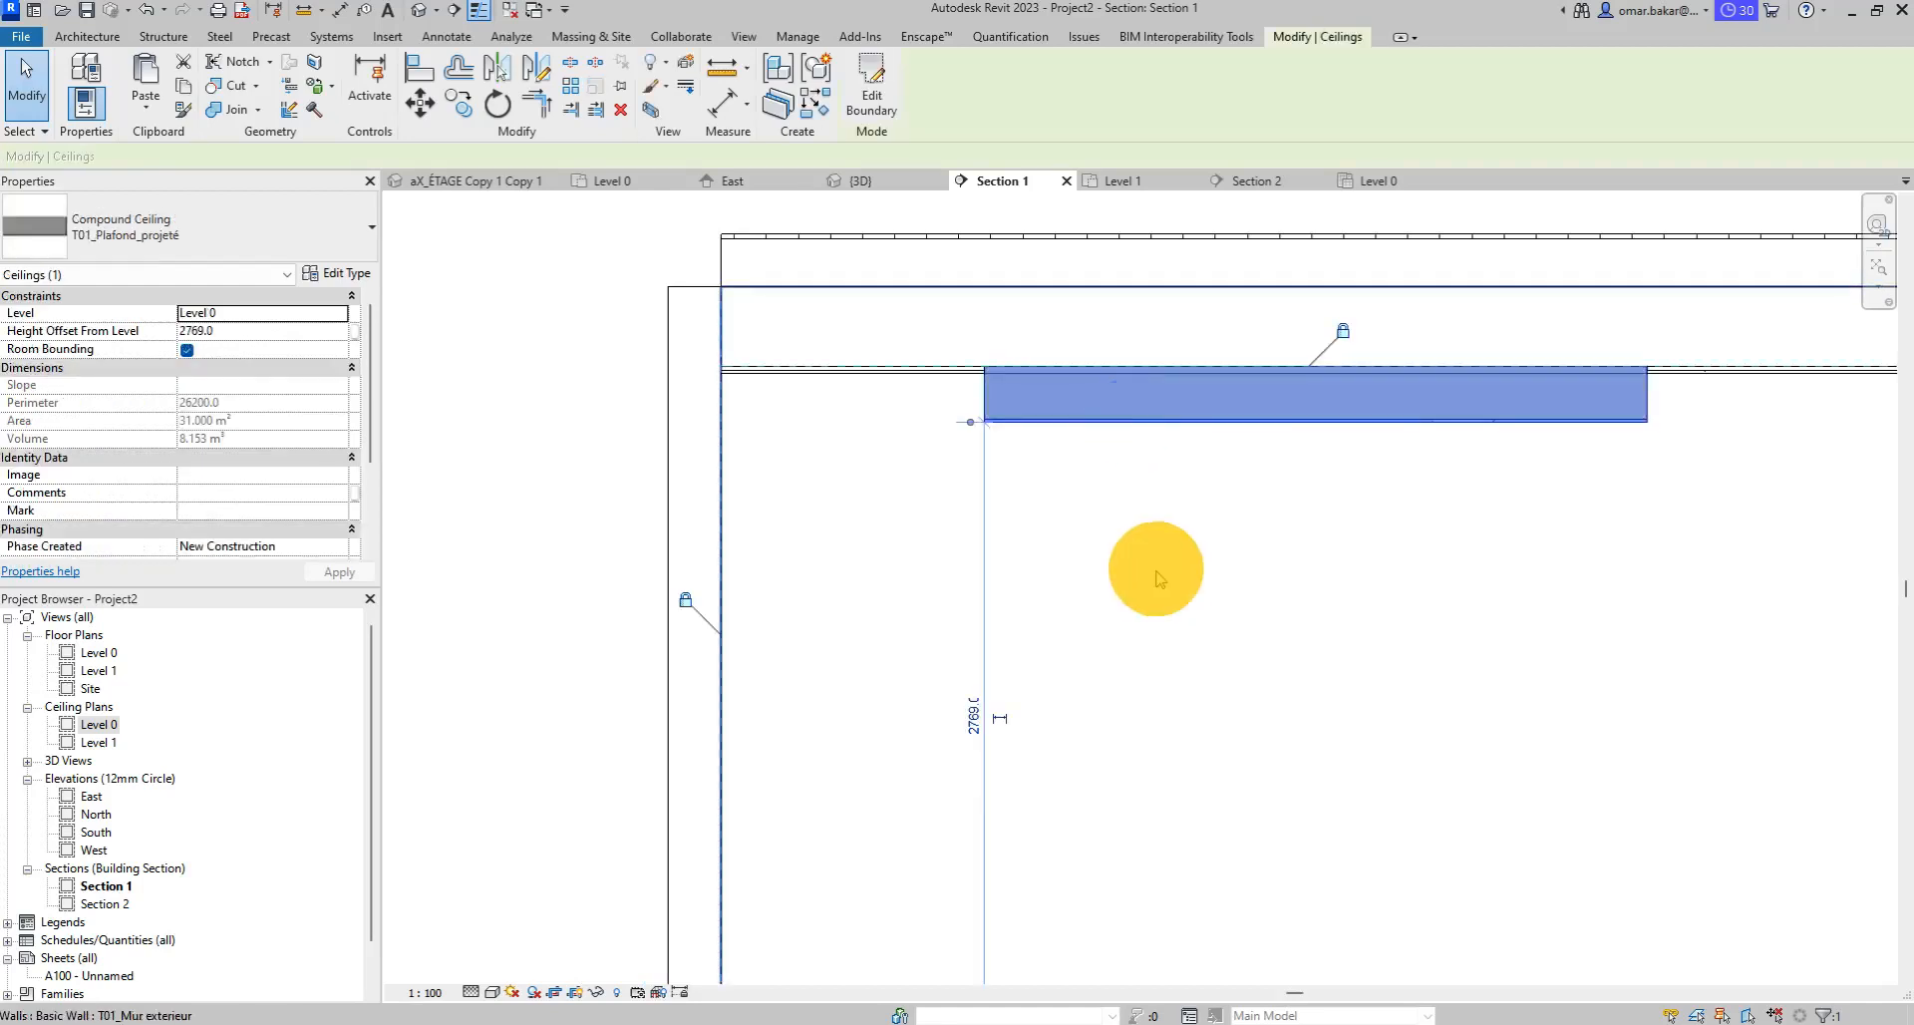
pyautogui.moveTo(1164, 584); pyautogui.dragTo(996, 490, button='middle')
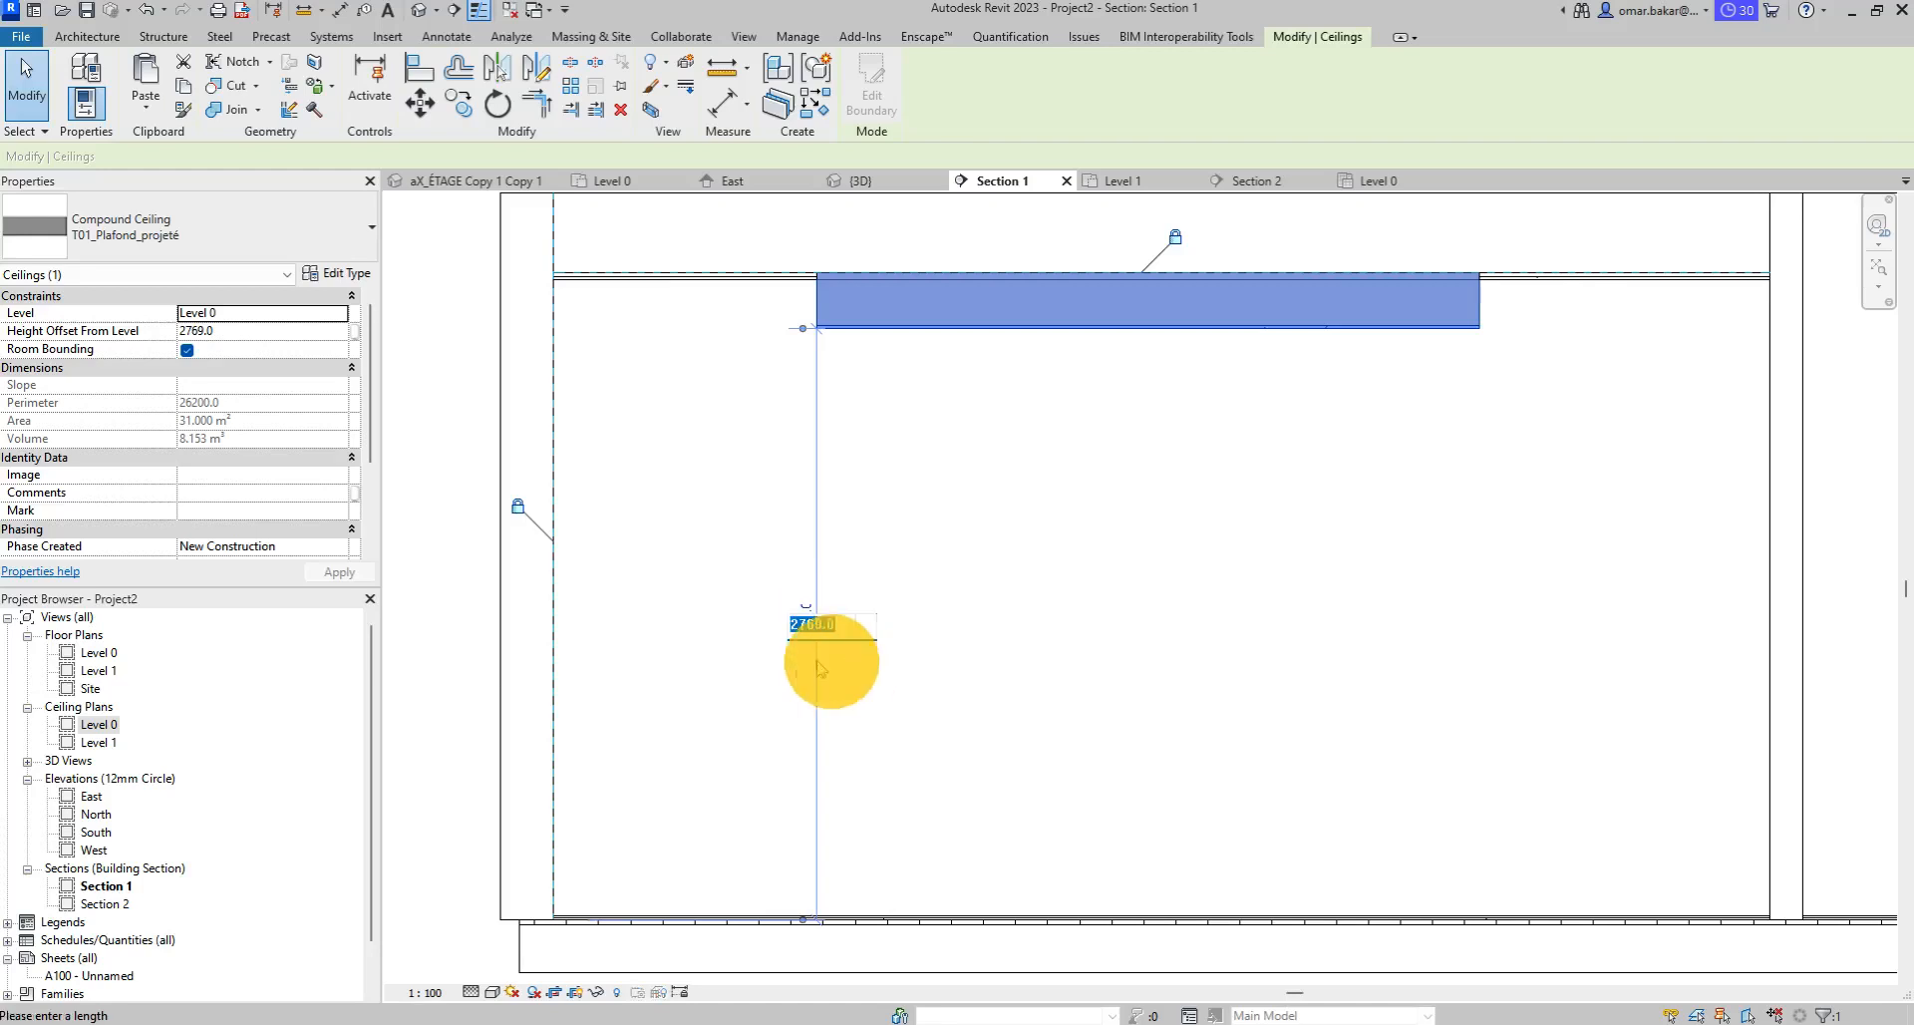
pyautogui.click(446, 569)
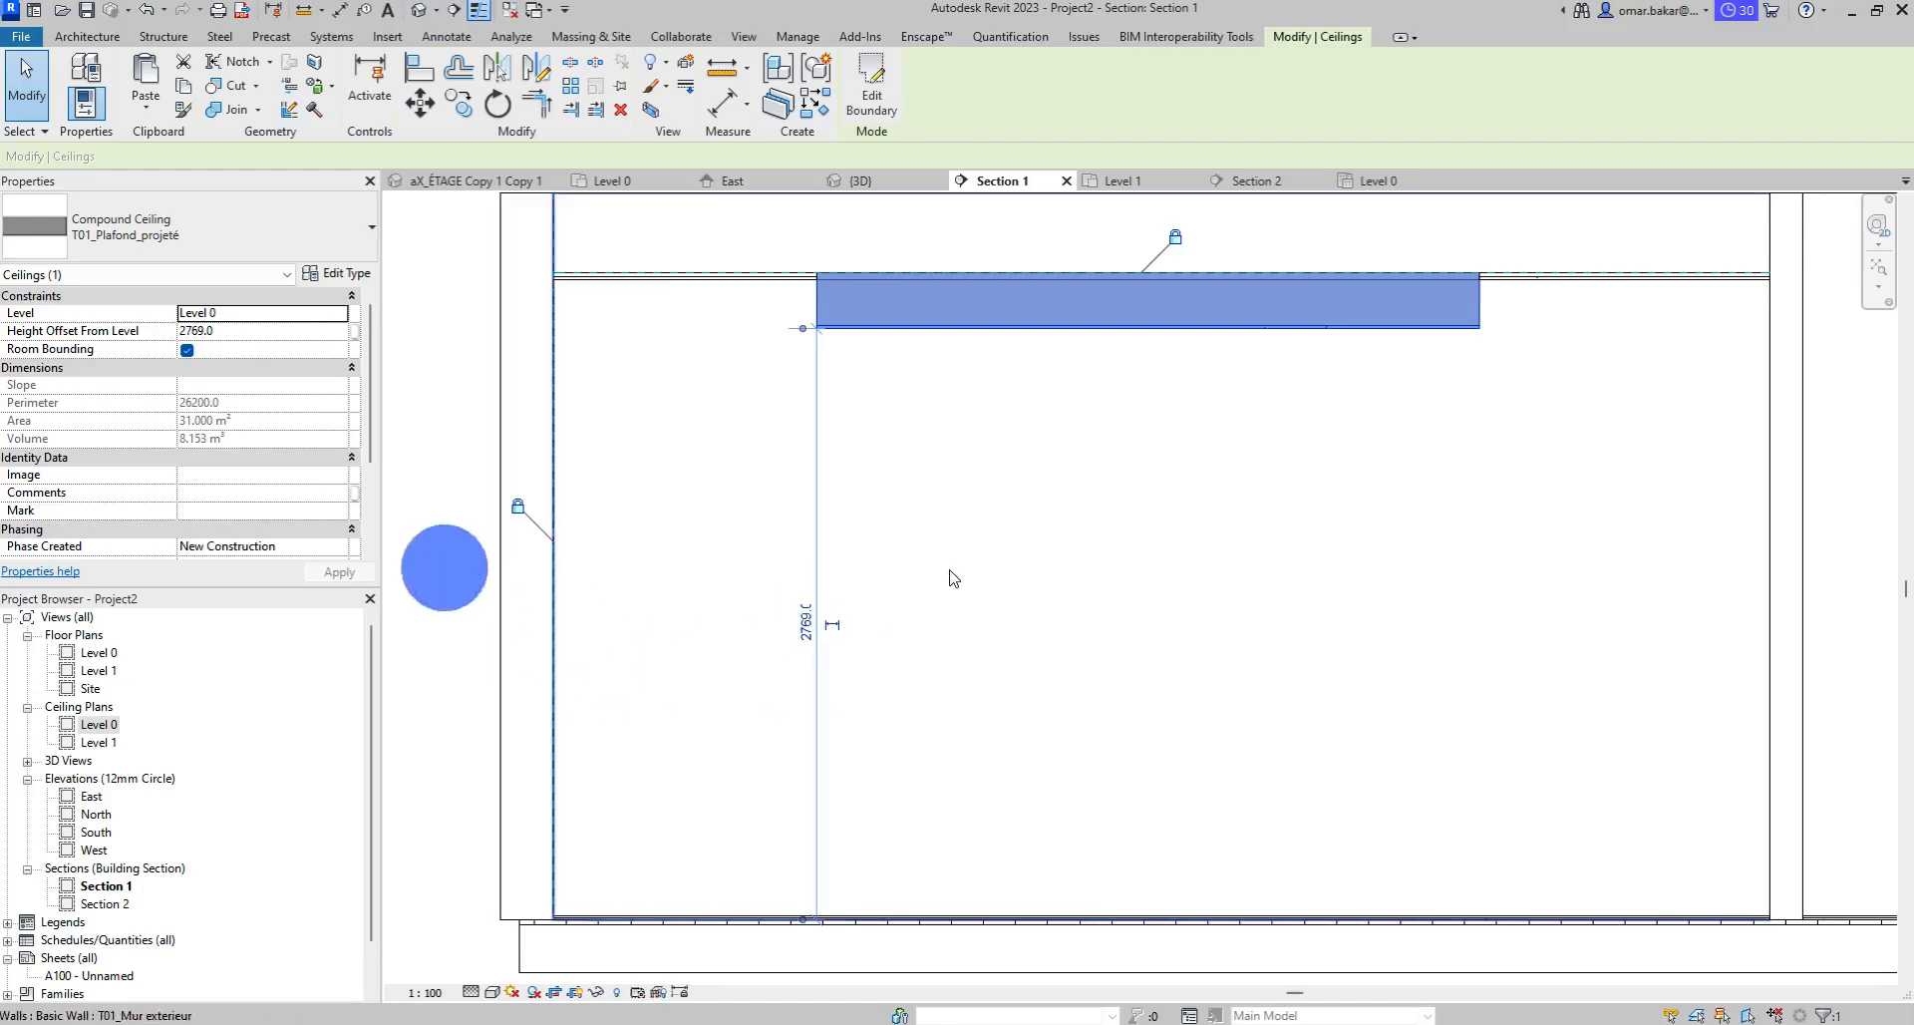
# Open the Level 0 ceiling plan and begin a sketched ceiling of the compound type 600x600mm_Grid.
pyautogui.doubleClick(97, 725)
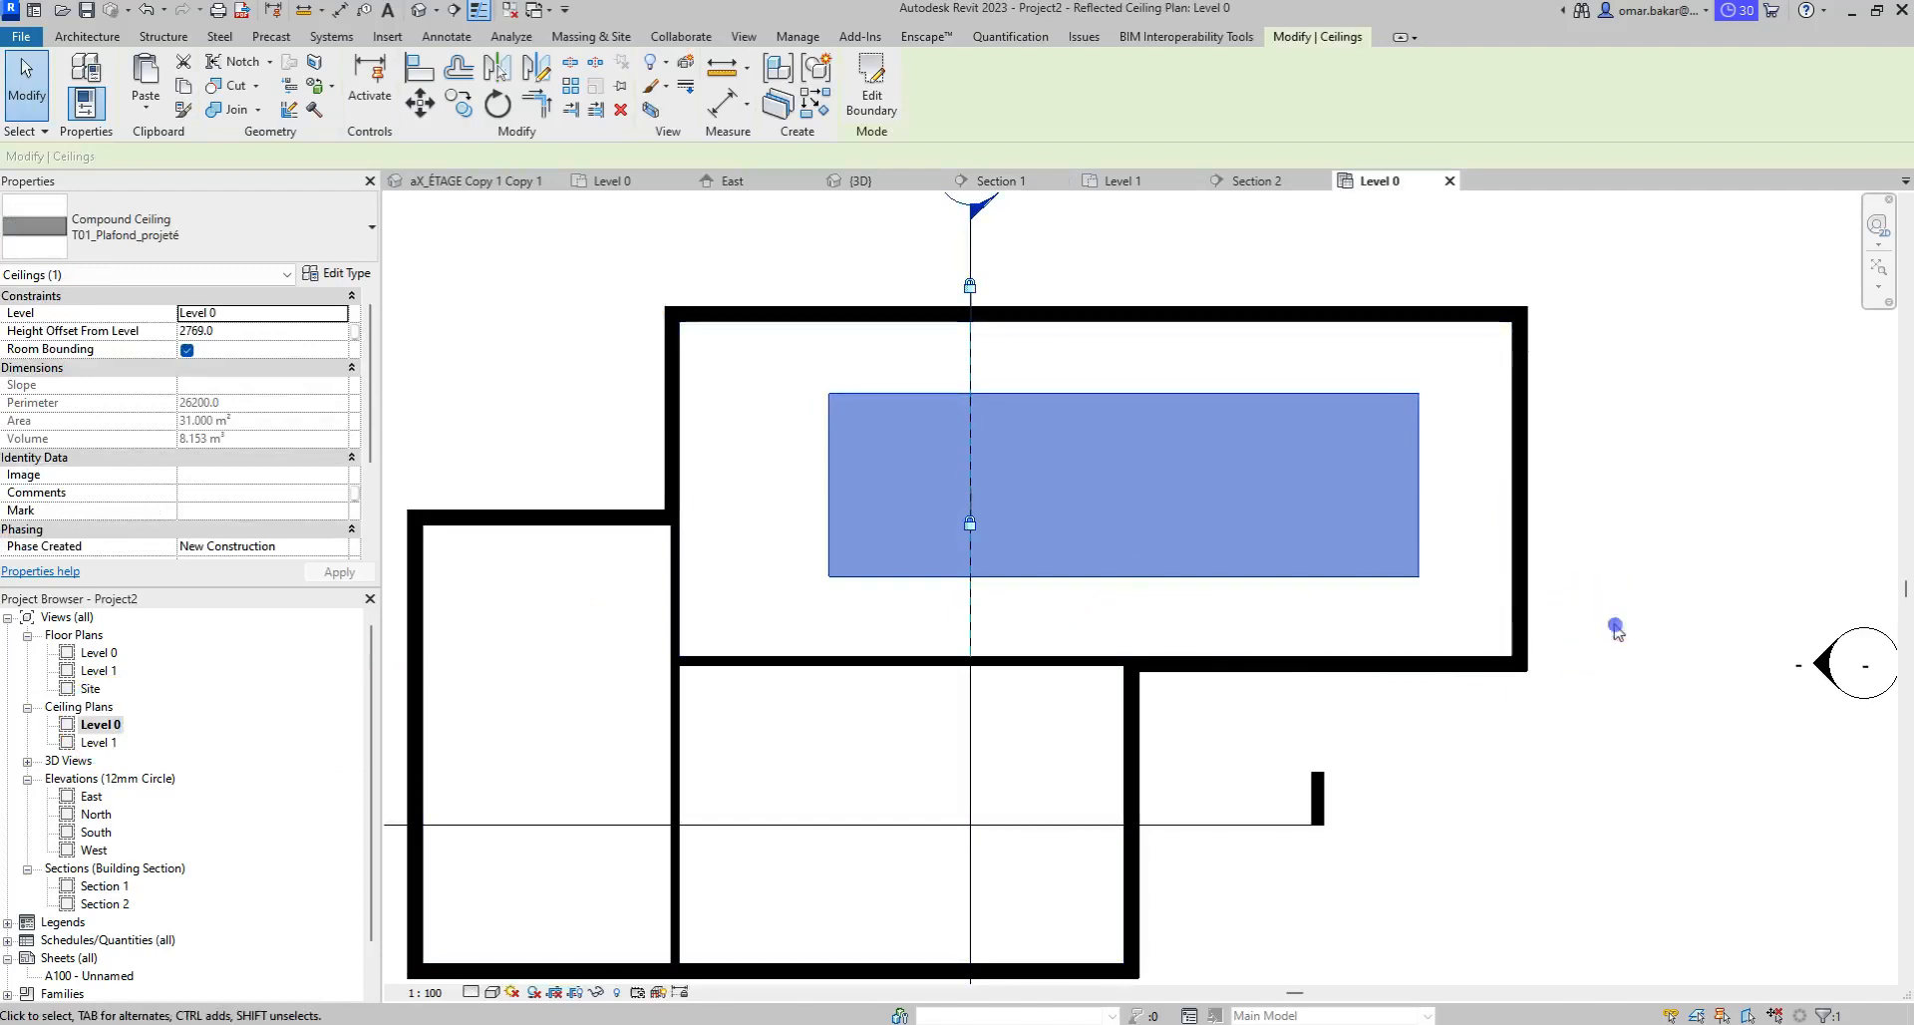
pyautogui.click(1614, 630)
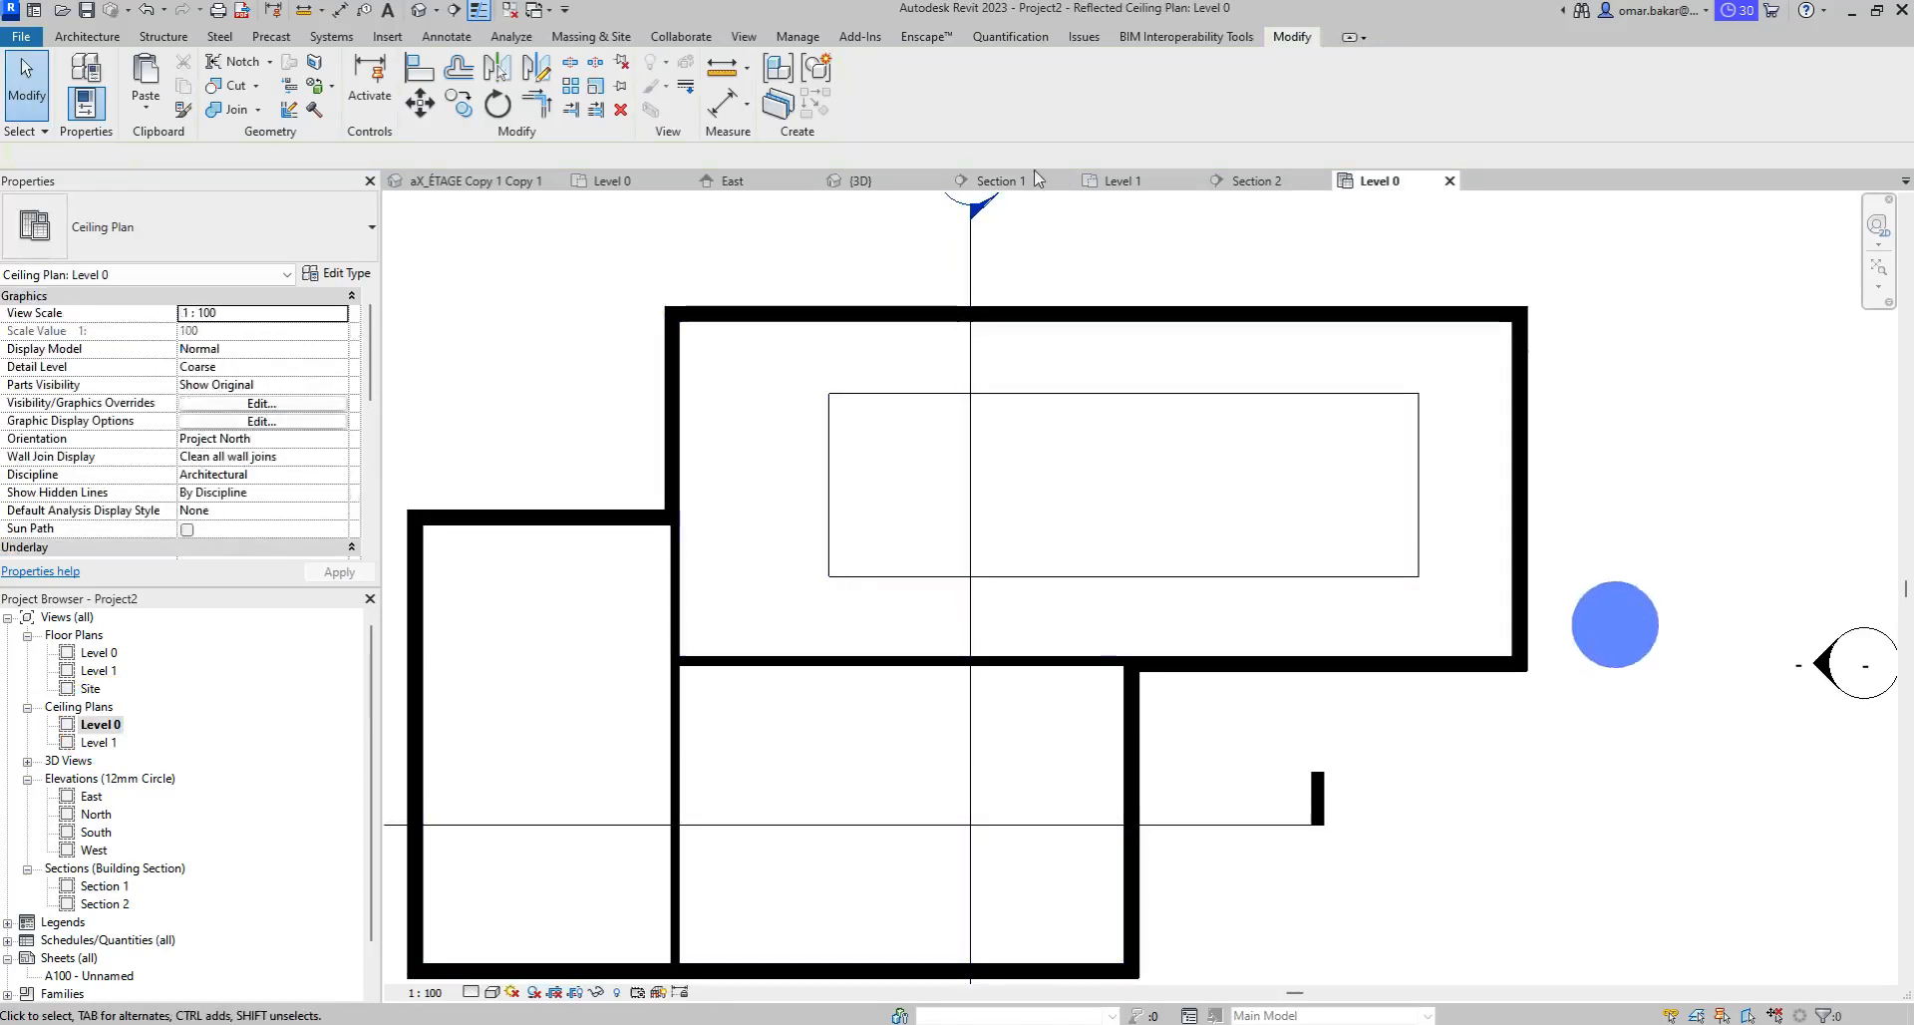
pyautogui.click(82, 38)
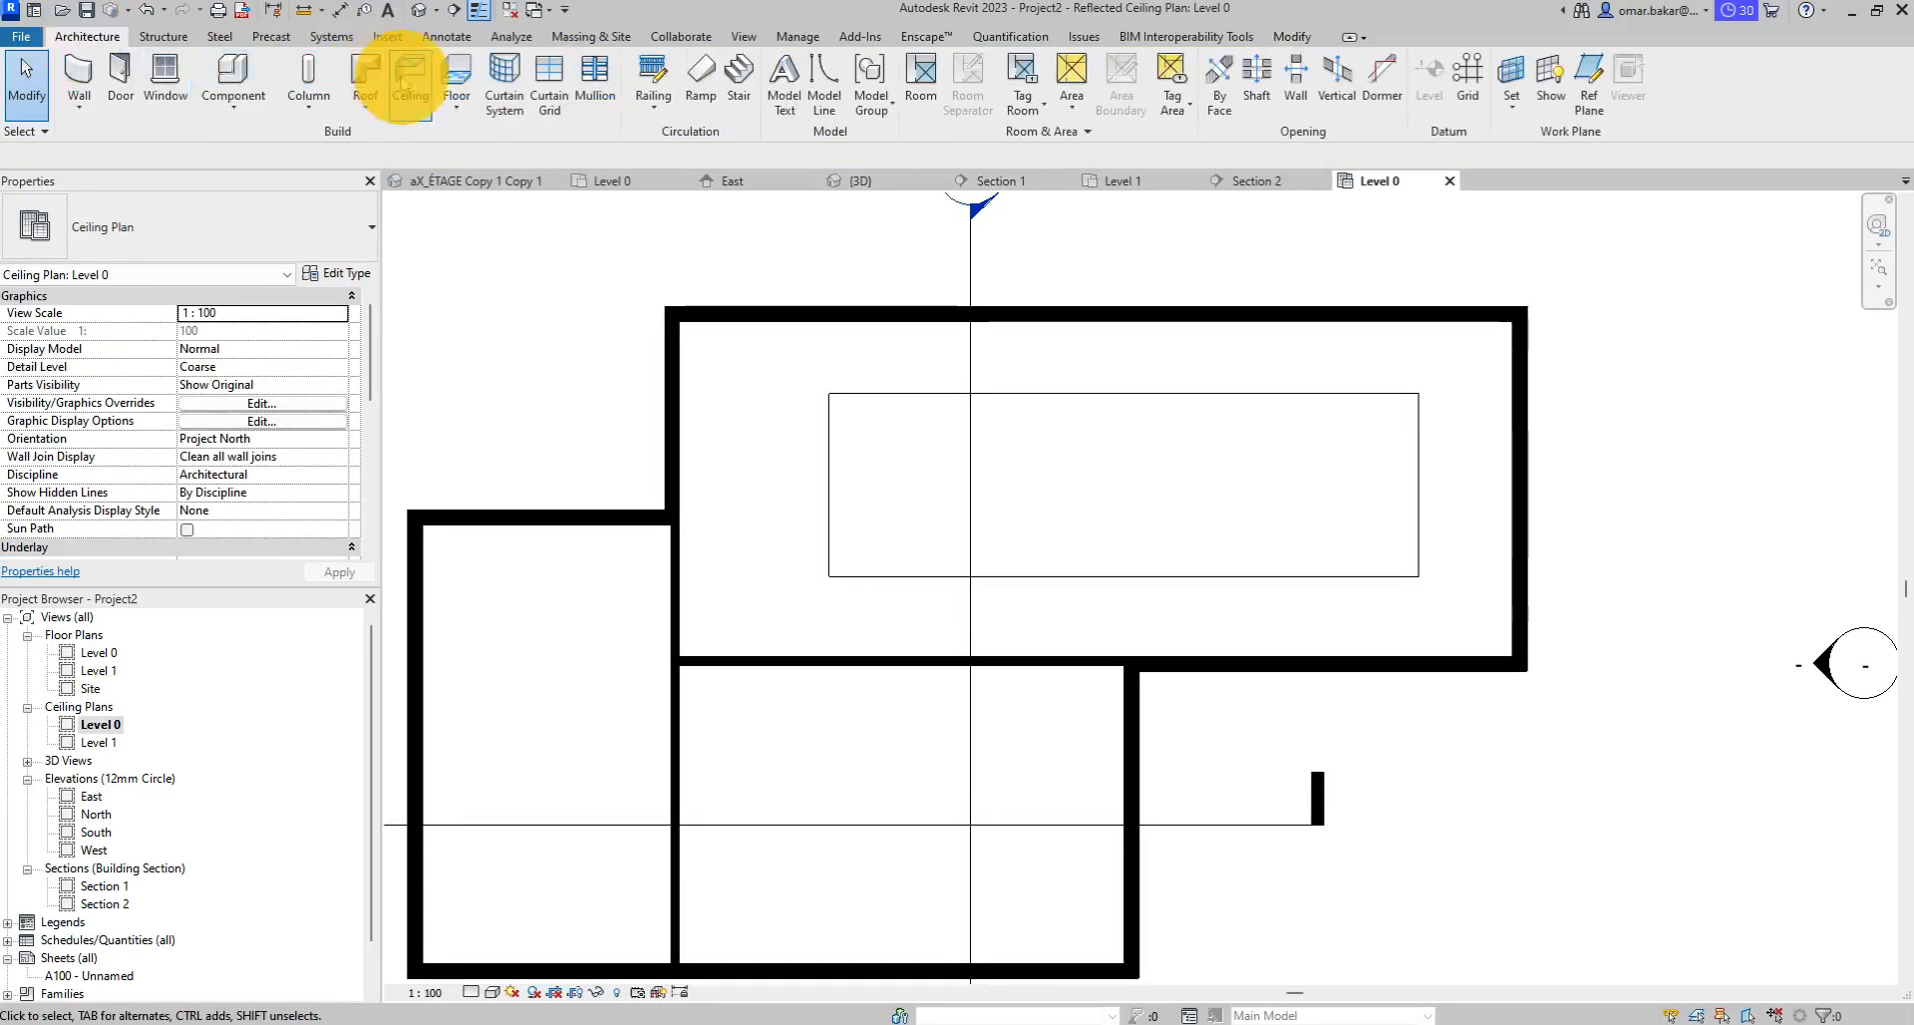
pyautogui.click(400, 68)
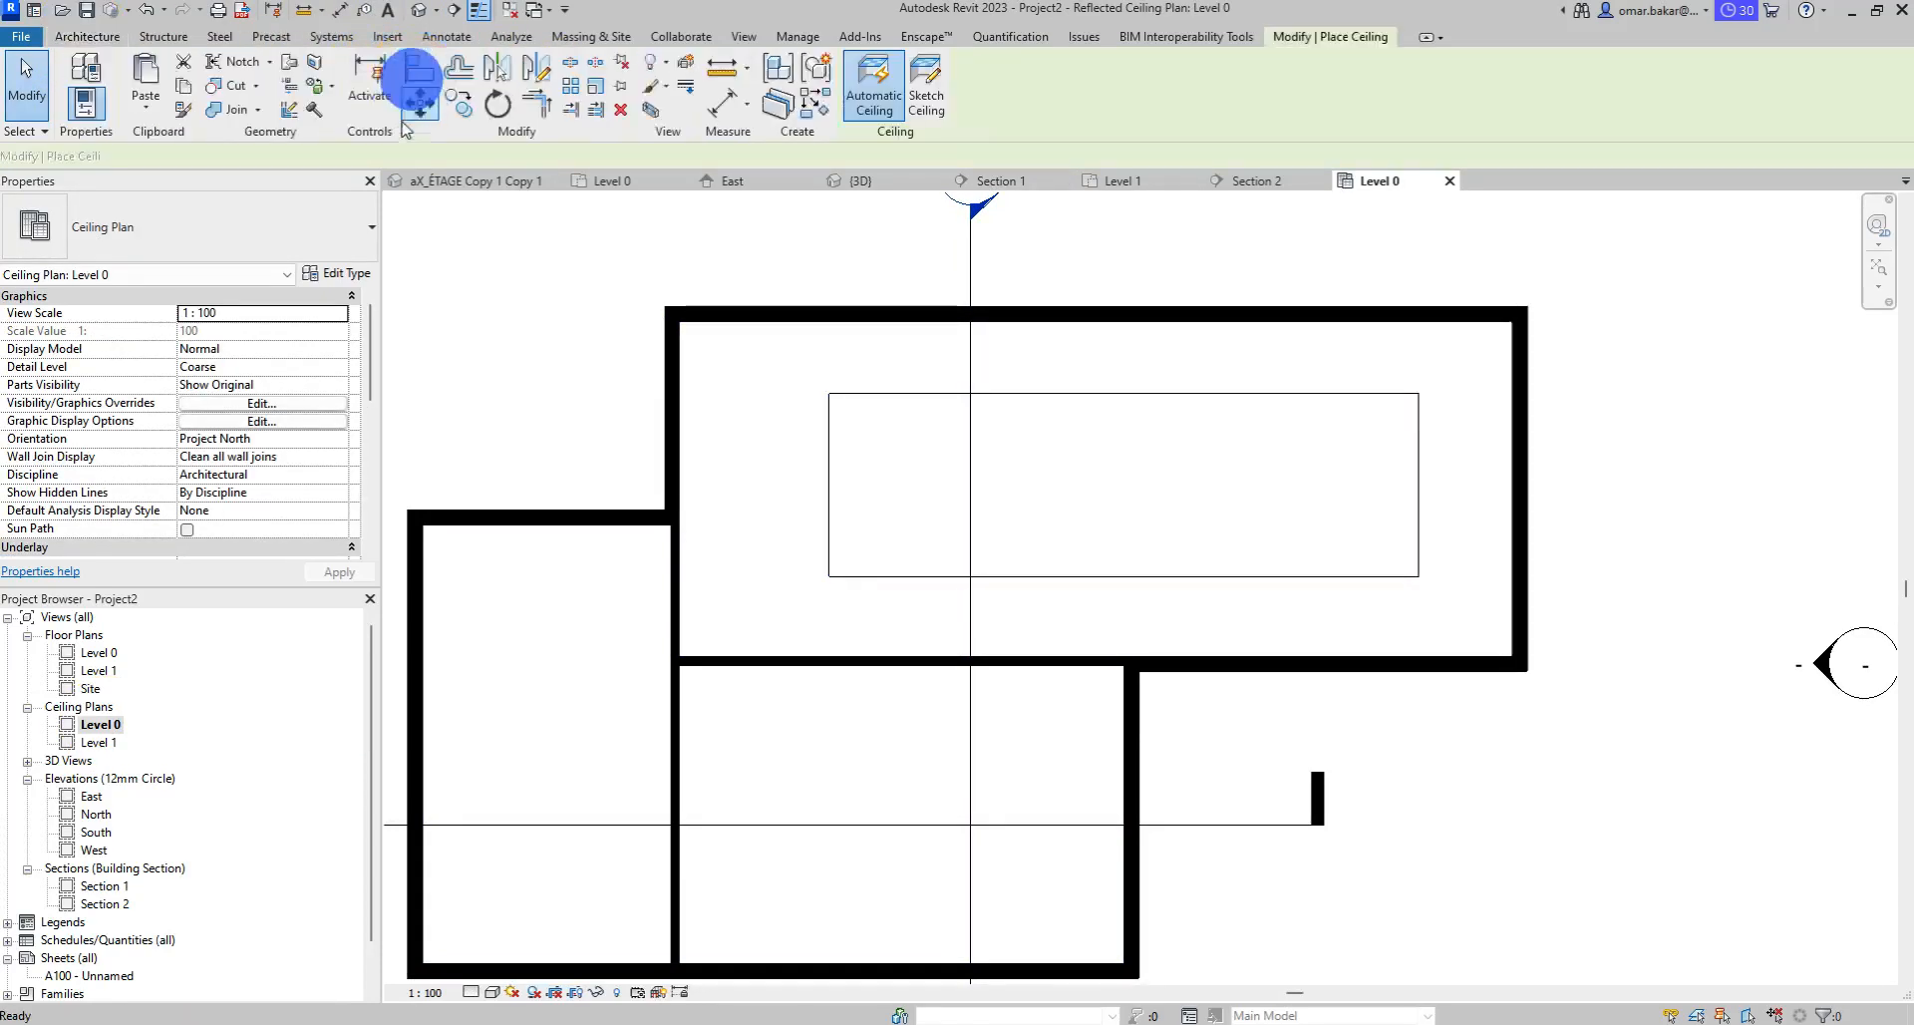
pyautogui.click(329, 241)
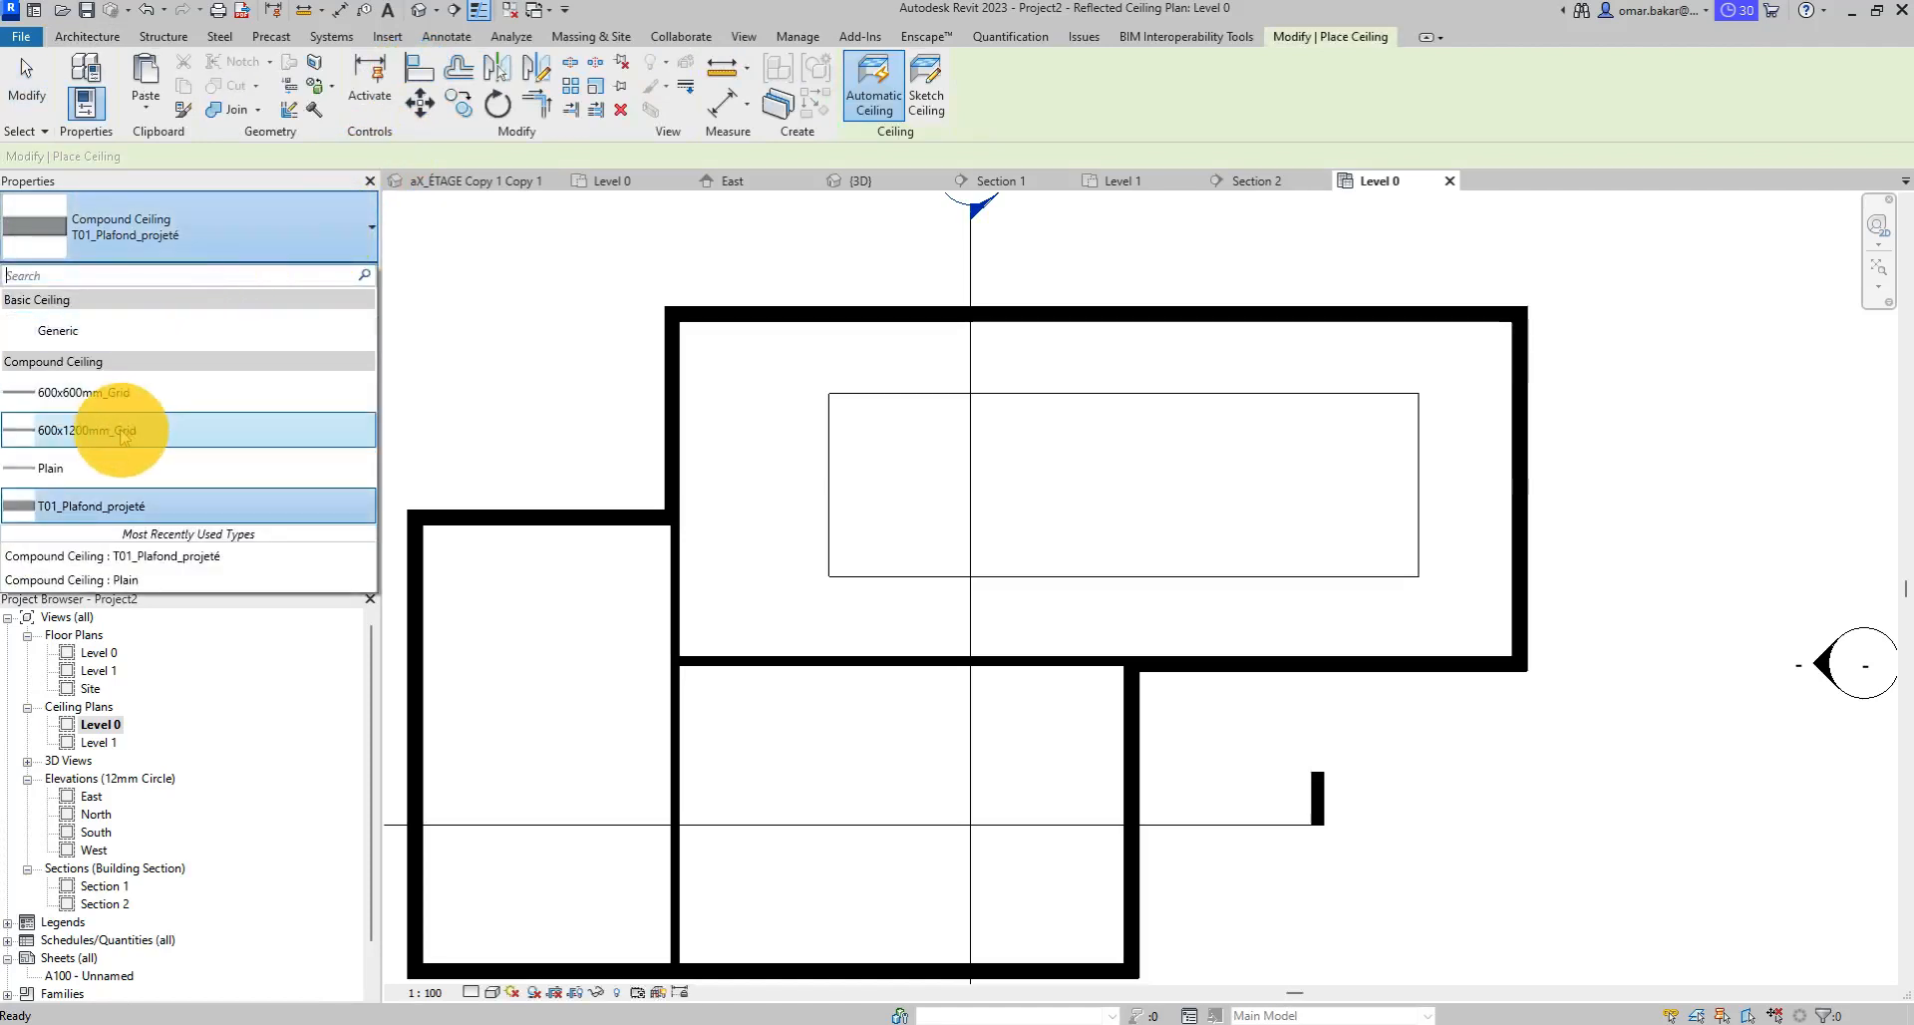
pyautogui.click(105, 391)
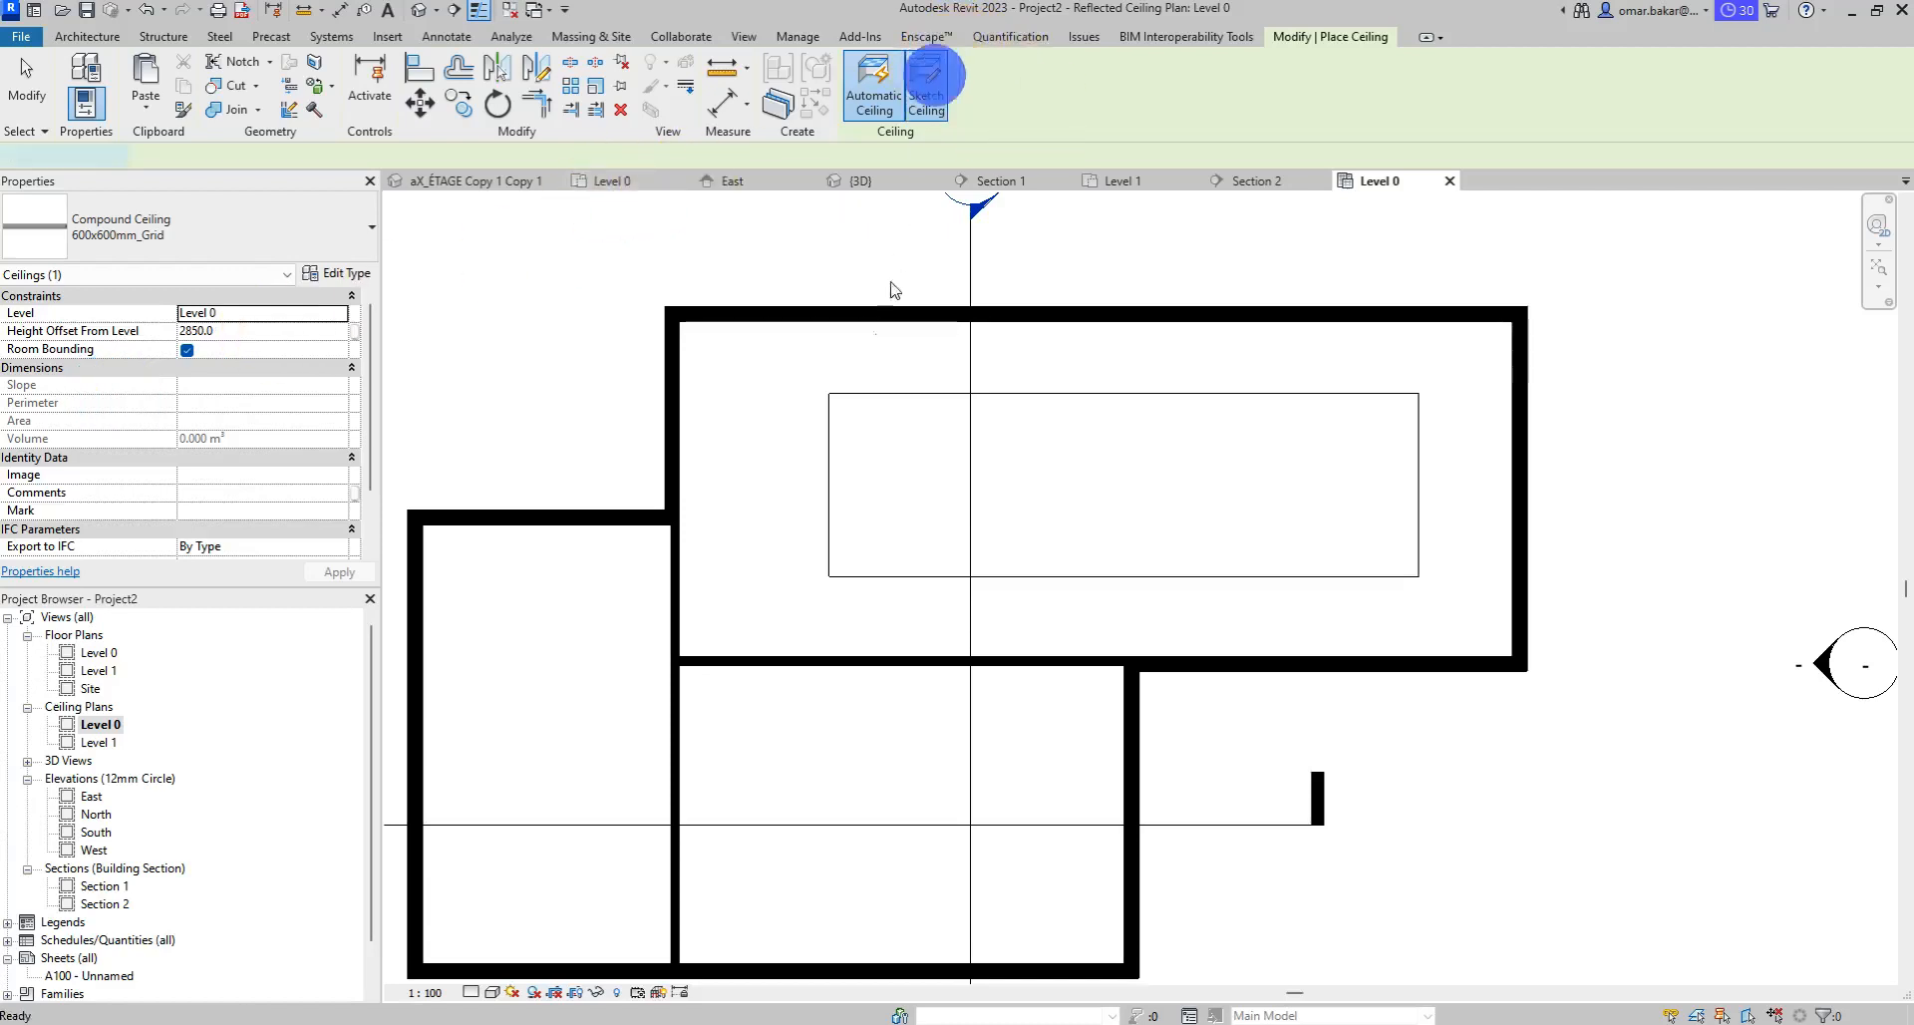
pyautogui.click(926, 95)
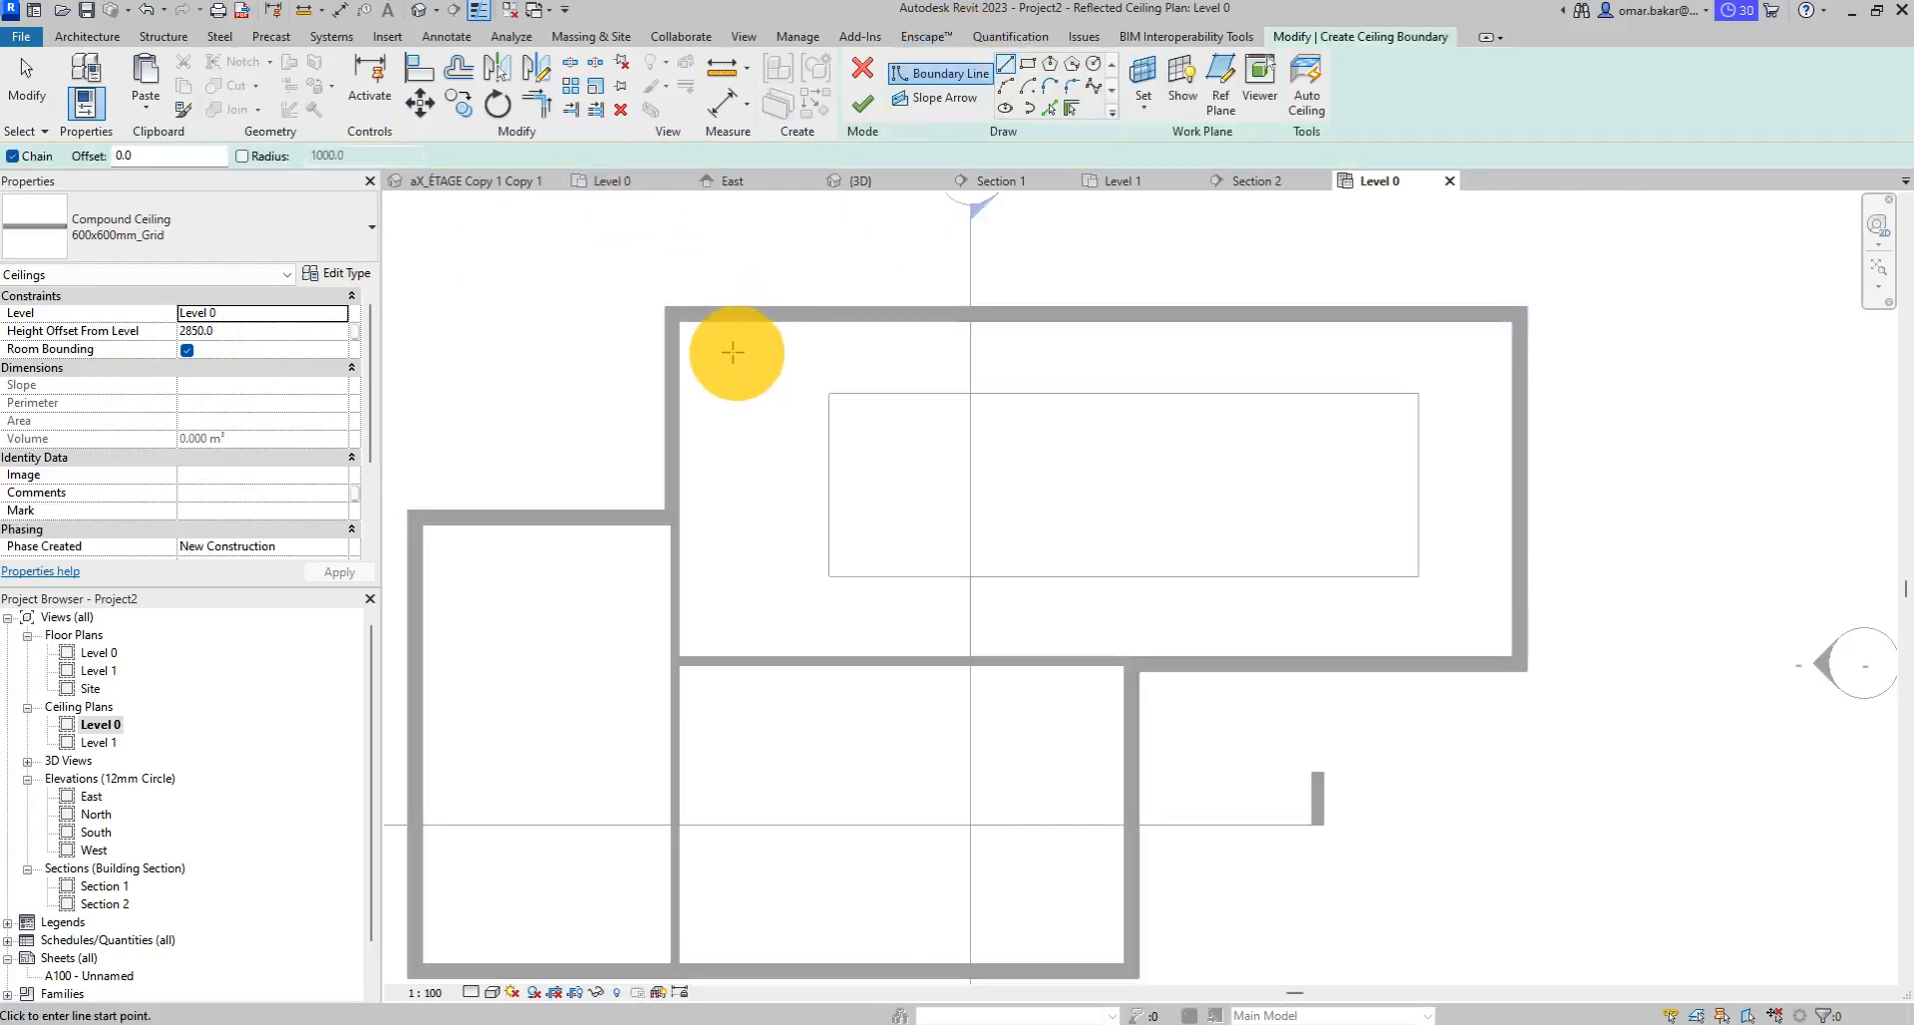
# Sketch a rectangular ceiling boundary about 12400 by 4400 mm around the dropped ceiling and set the height offset to 2769.
pyautogui.click(725, 356)
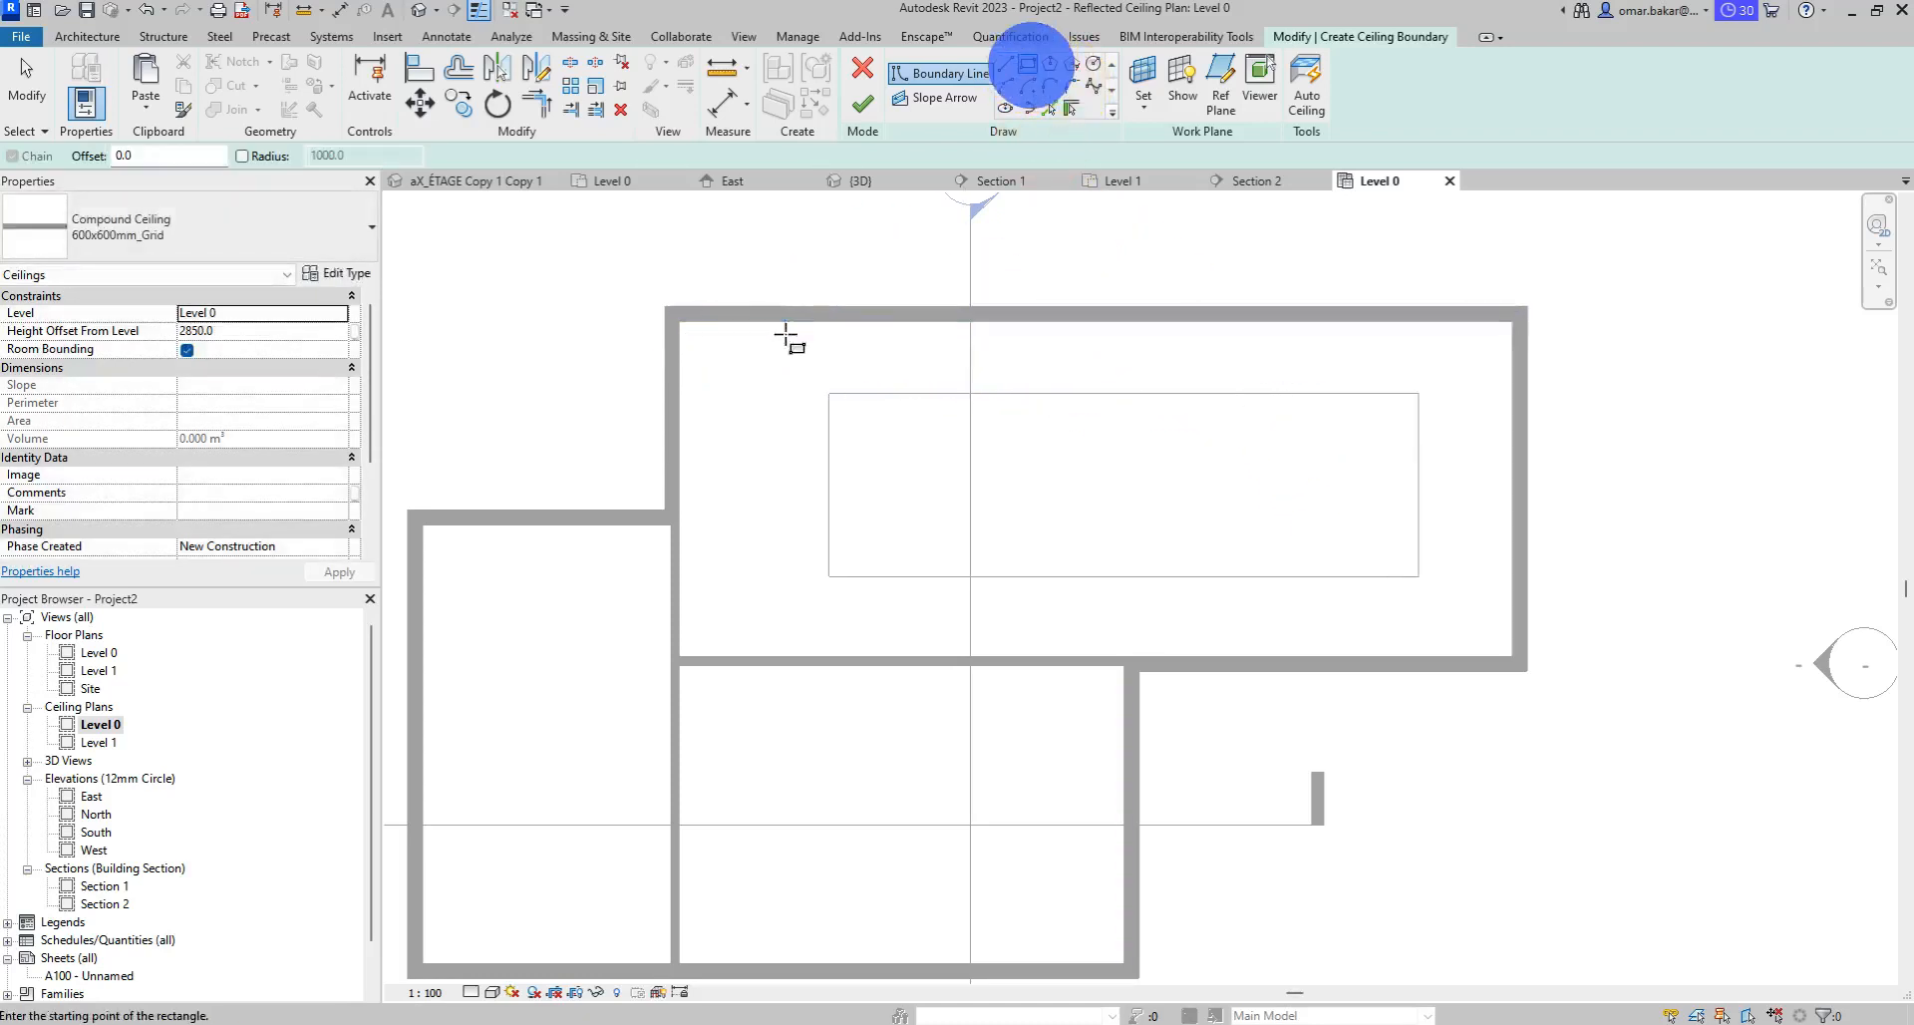
pyautogui.click(741, 368)
pyautogui.click(1452, 615)
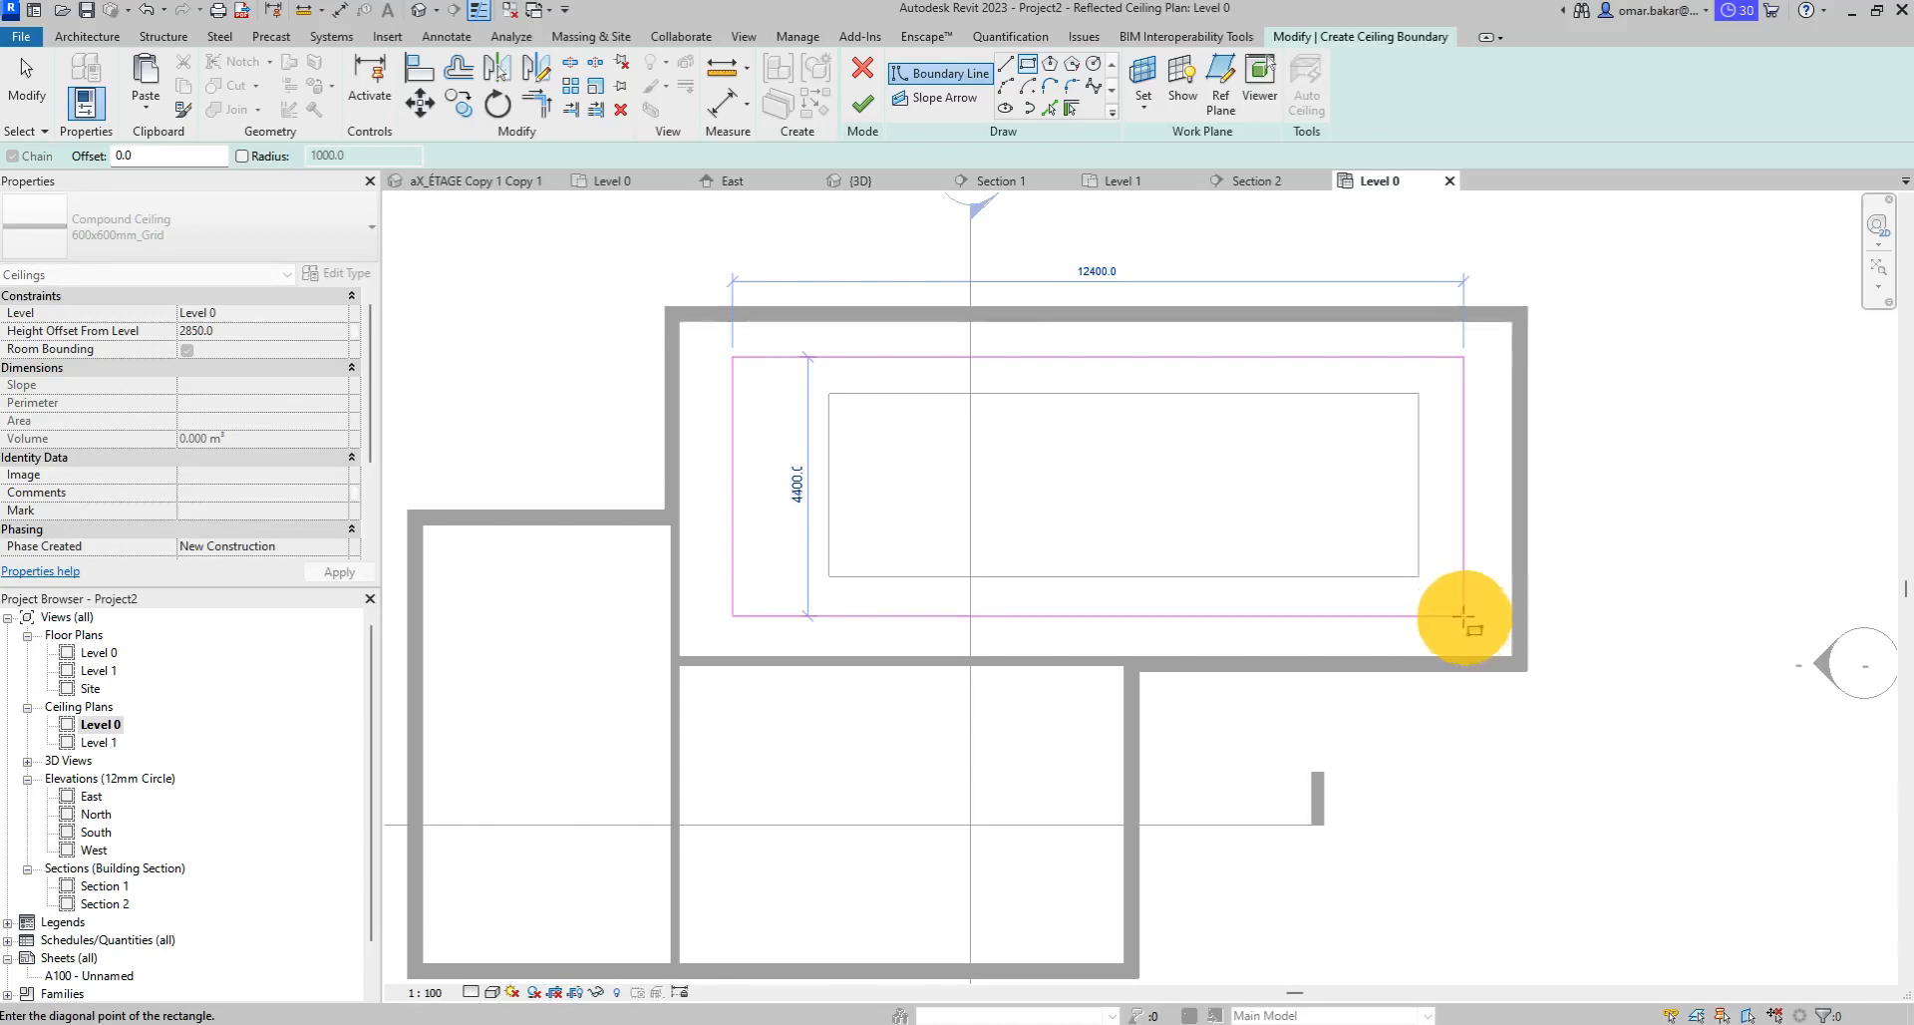
pyautogui.click(1464, 616)
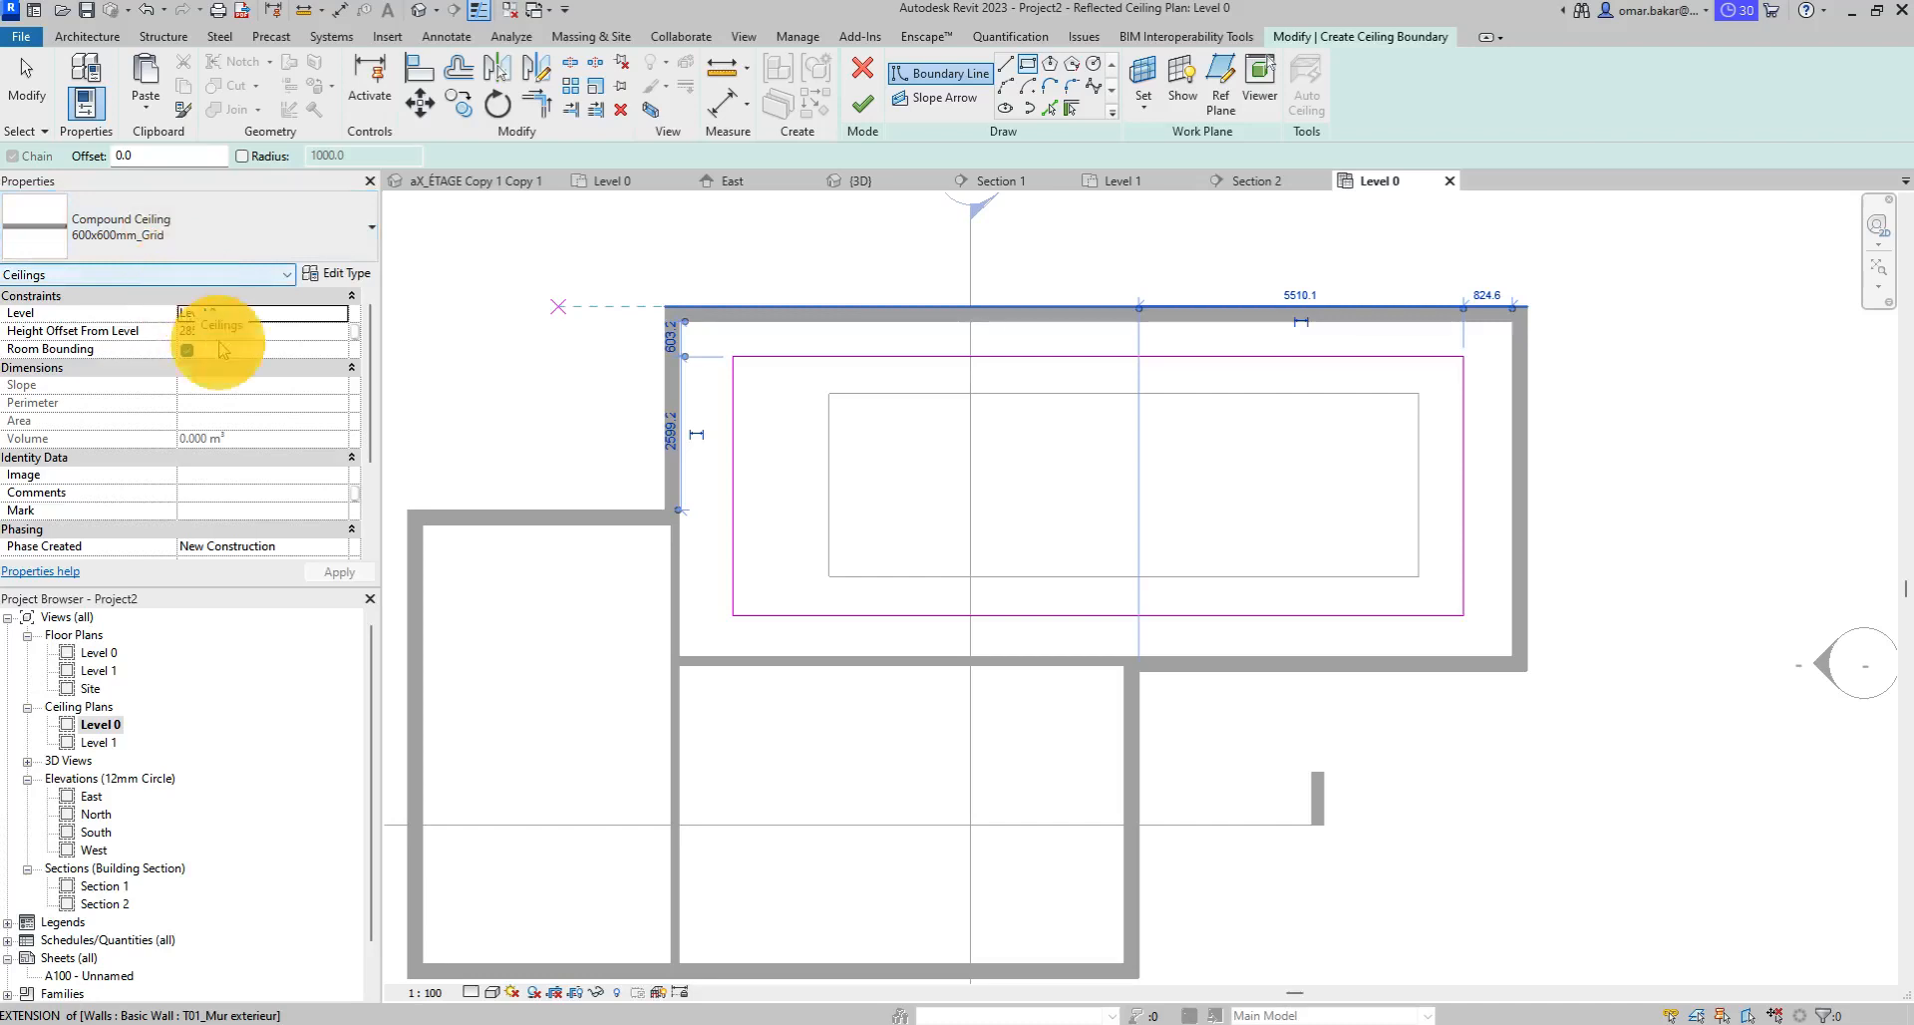
pyautogui.click(189, 331)
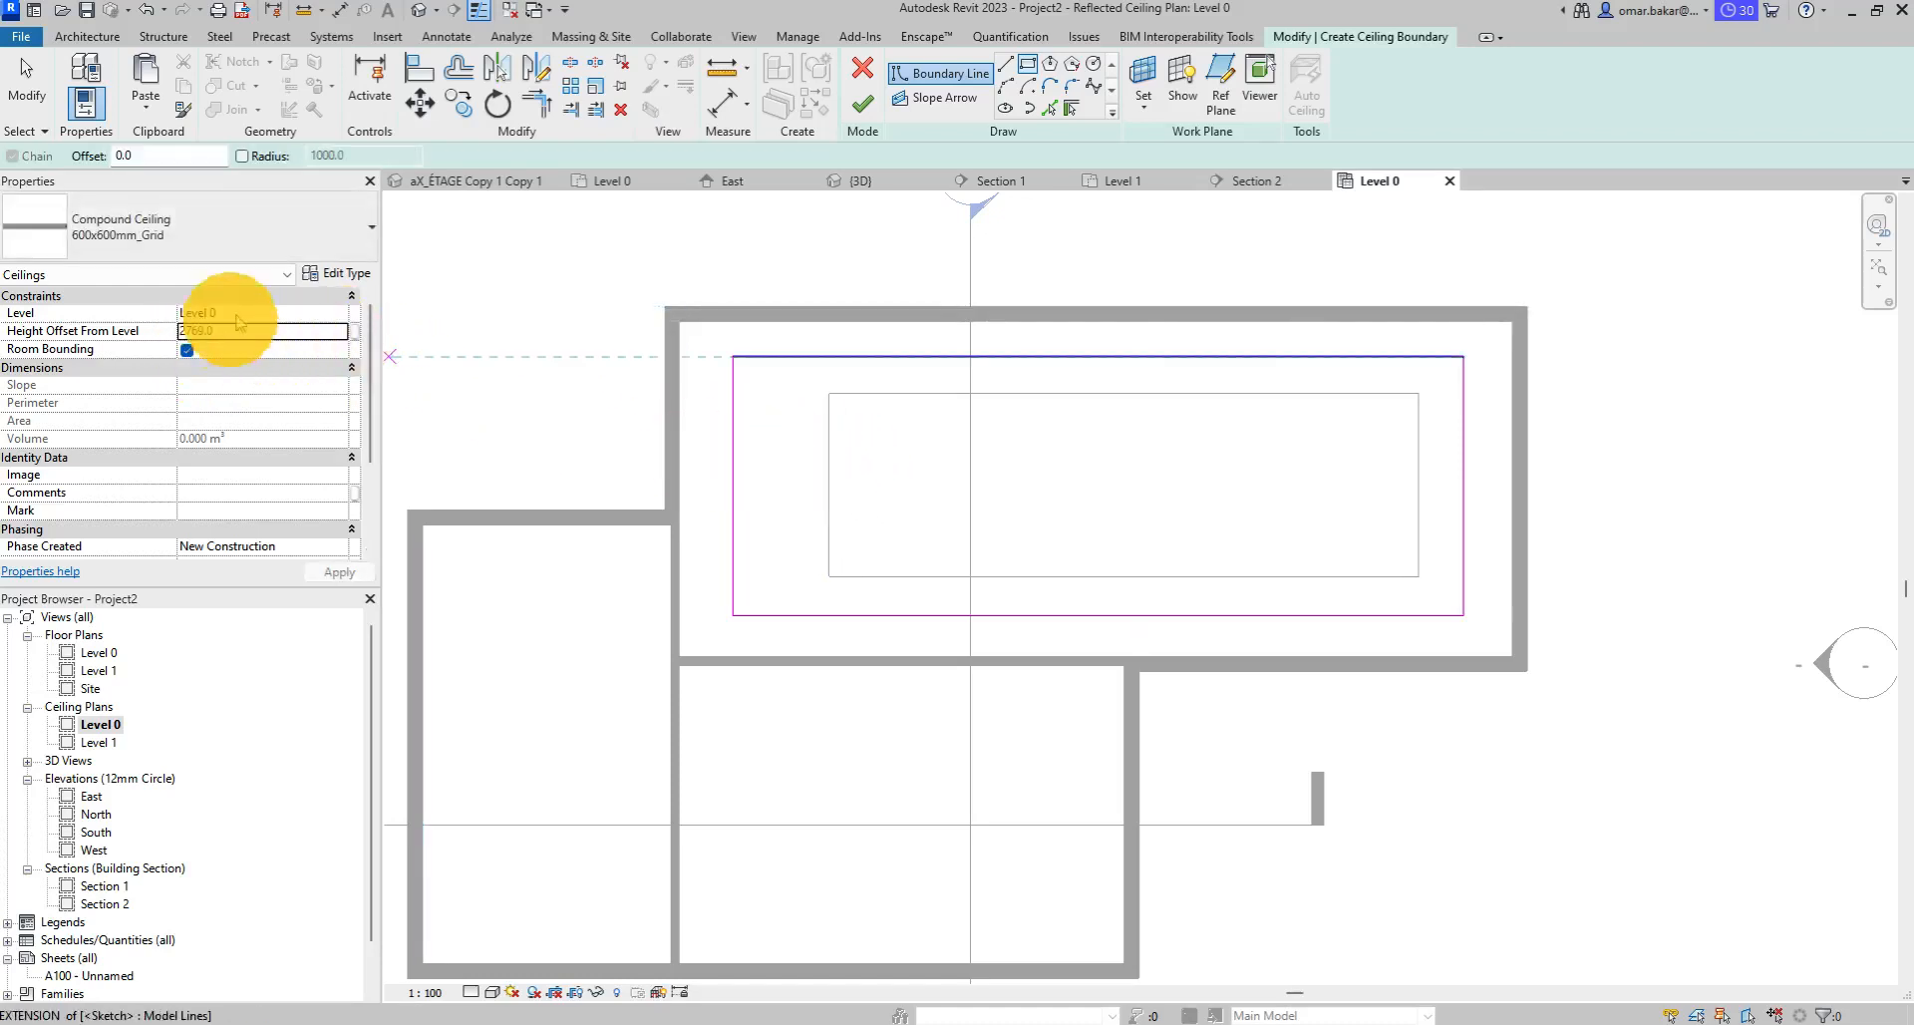
# Duplicate the 600x600mm_Grid ceiling type under the name T01_Suspendu.
pyautogui.click(324, 272)
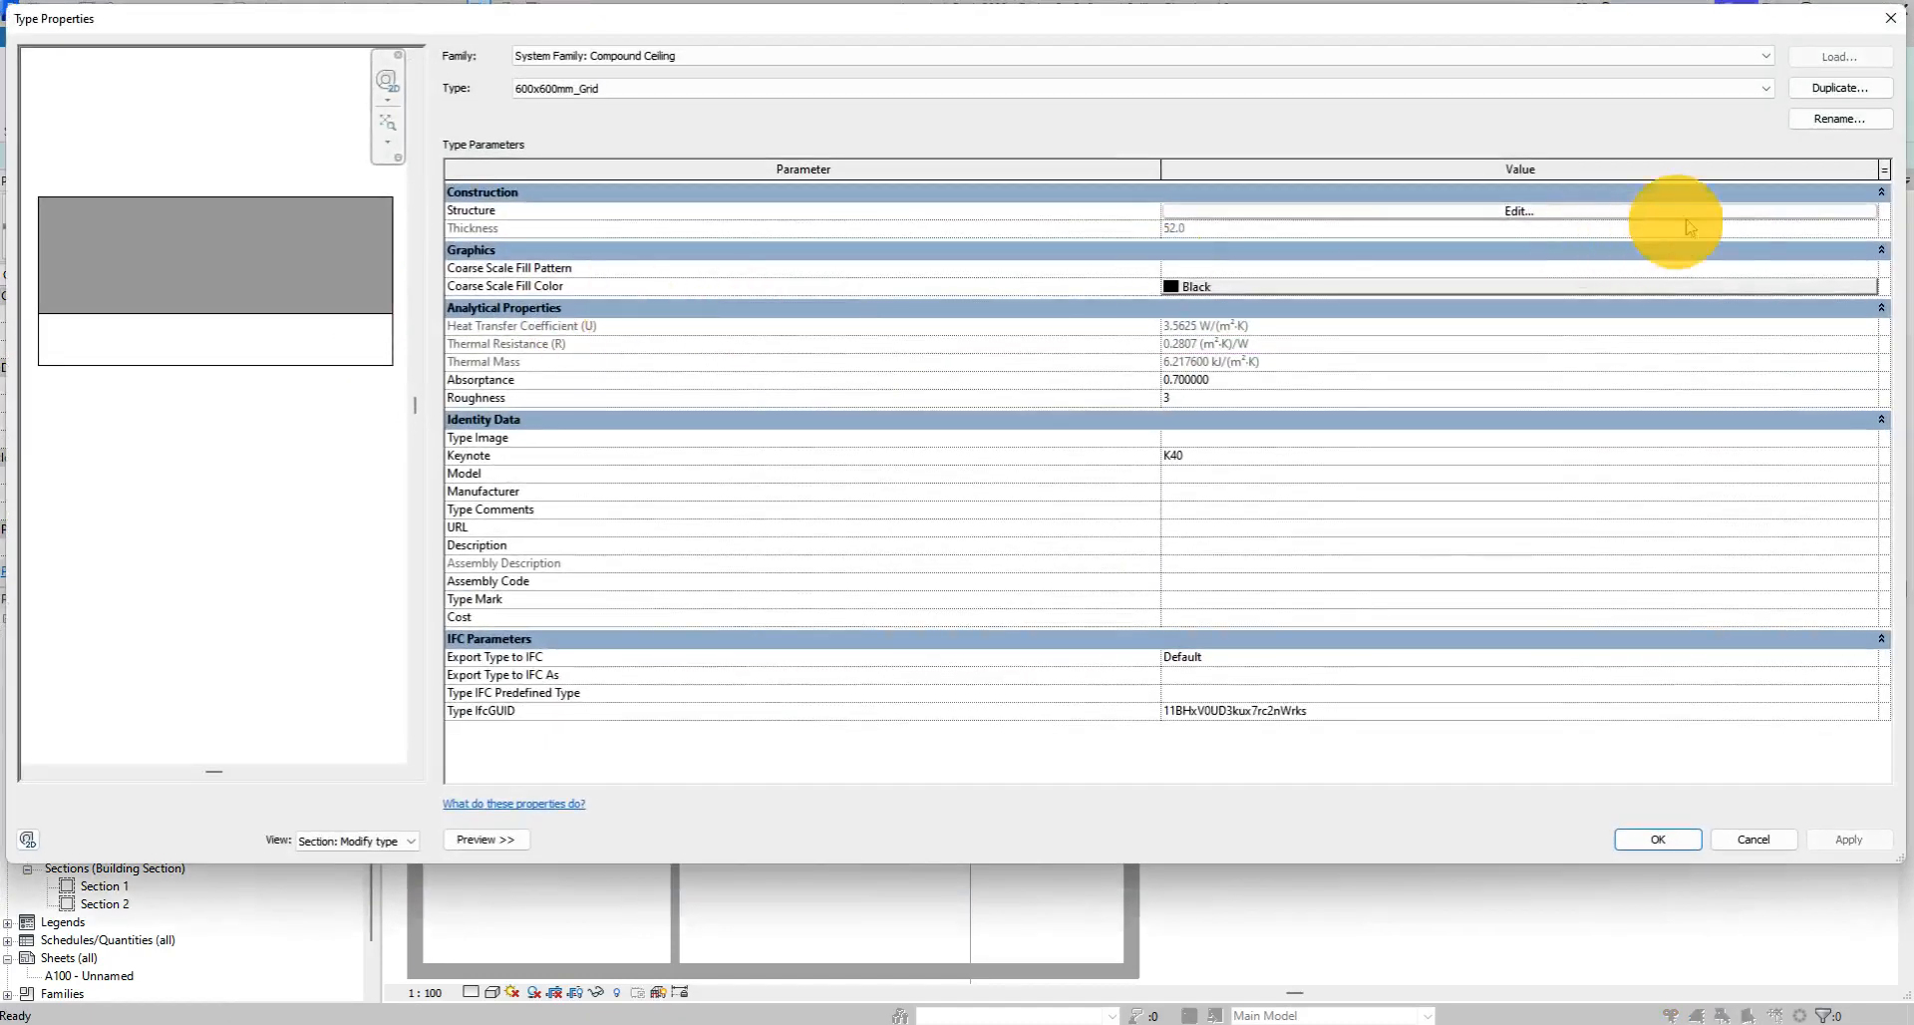
pyautogui.click(1832, 90)
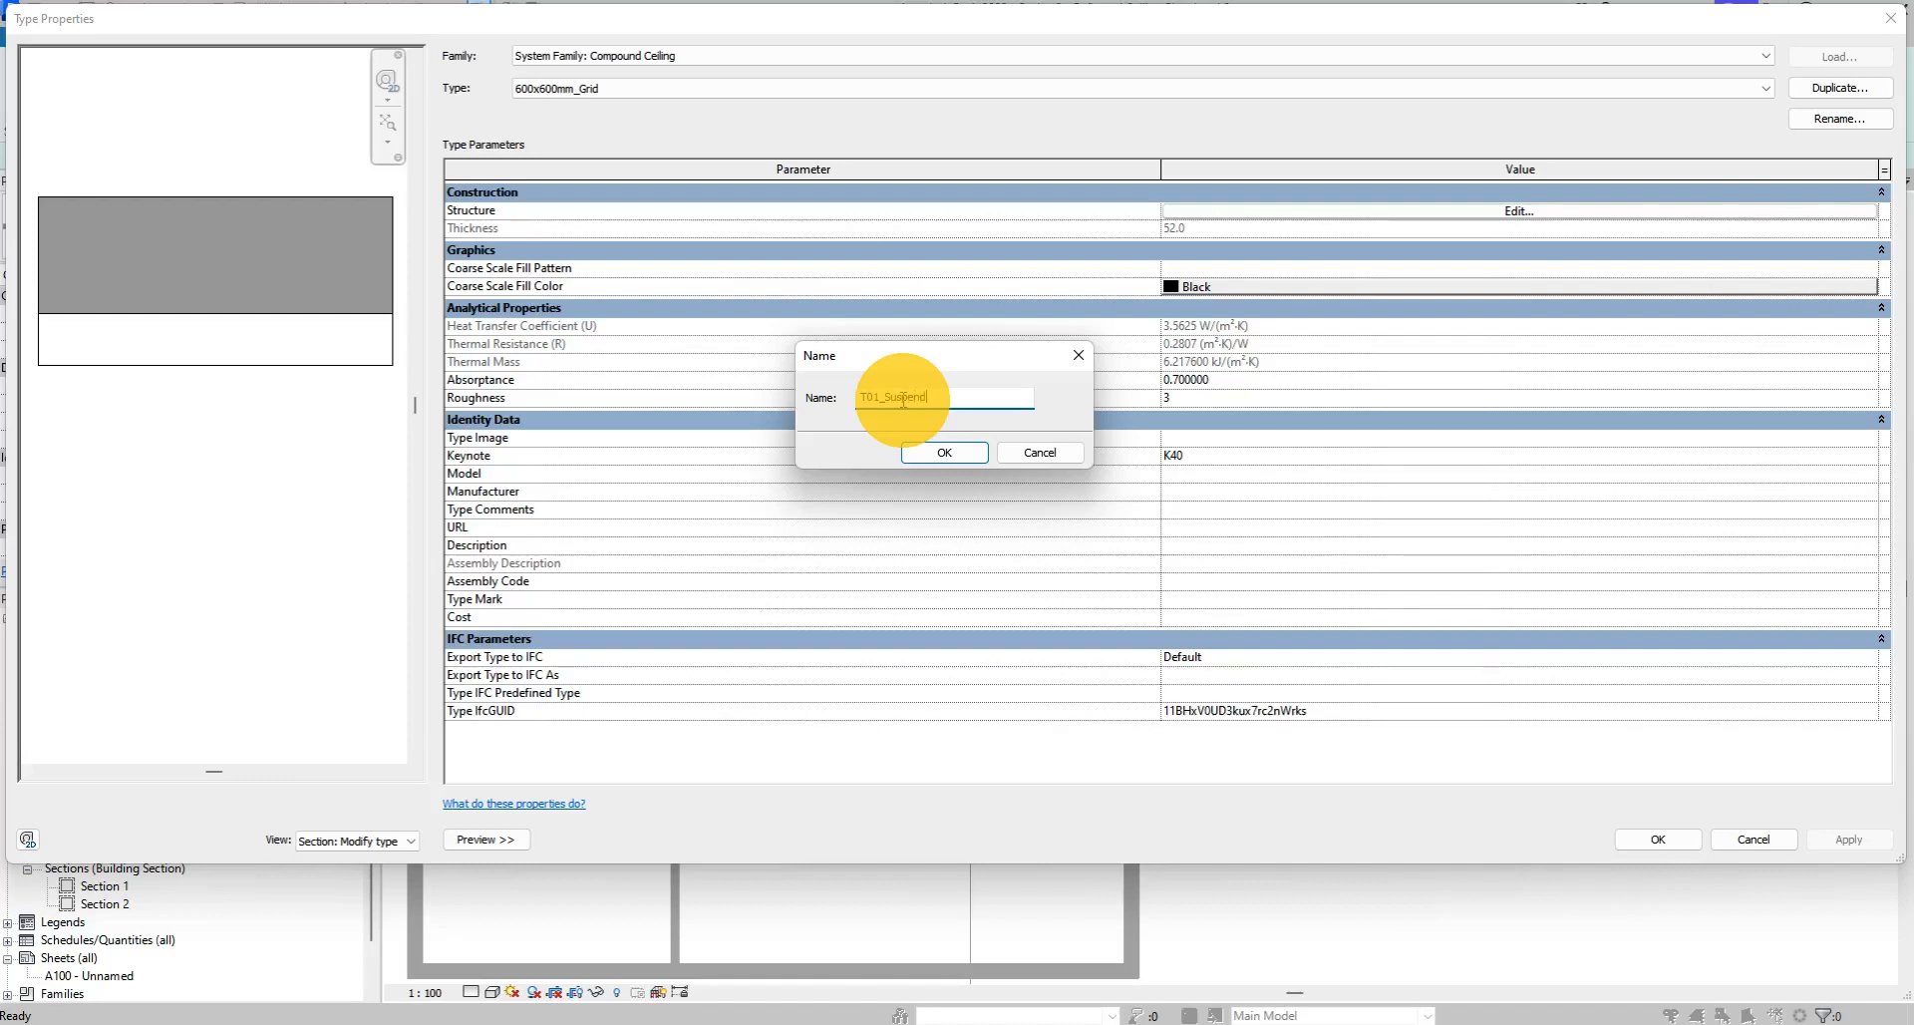
pyautogui.press('Return')
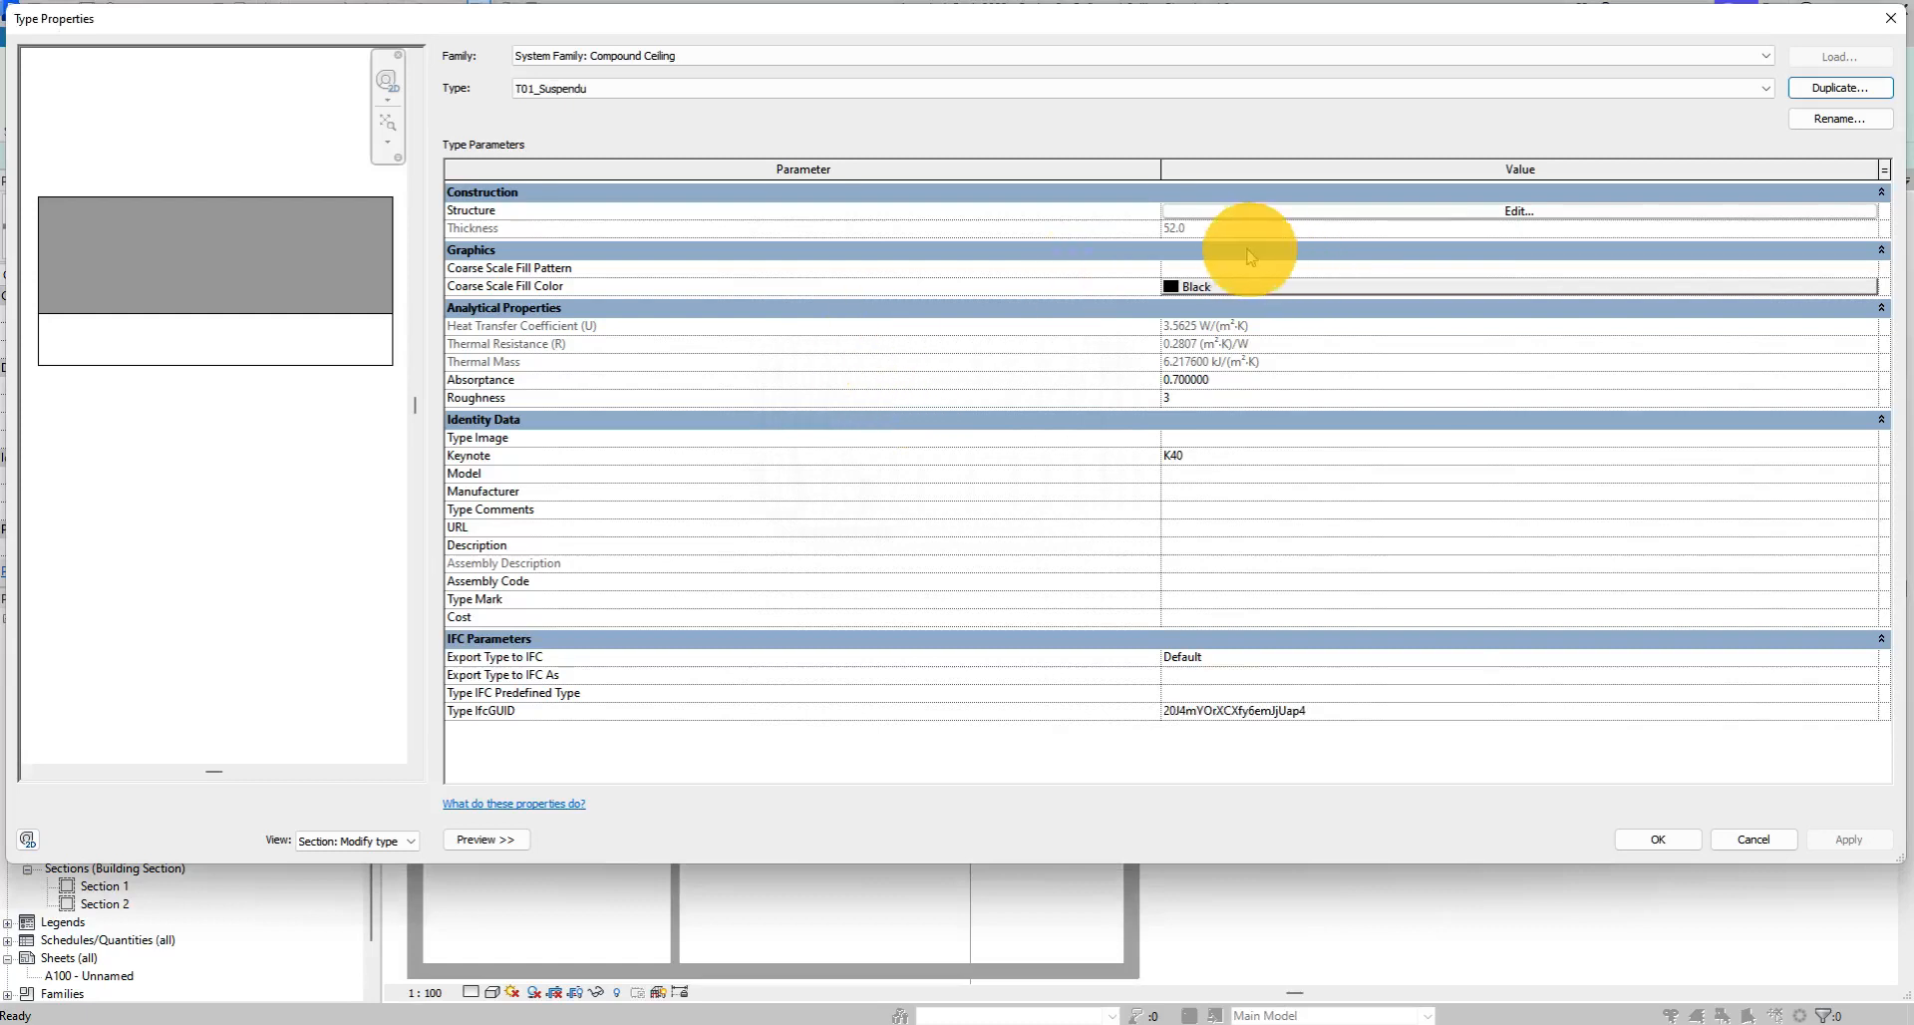
# Set the T01_Suspendu layer thicknesses to 15 for the ceiling tile finish and 35 for the structure, and accept the type.
pyautogui.click(1236, 208)
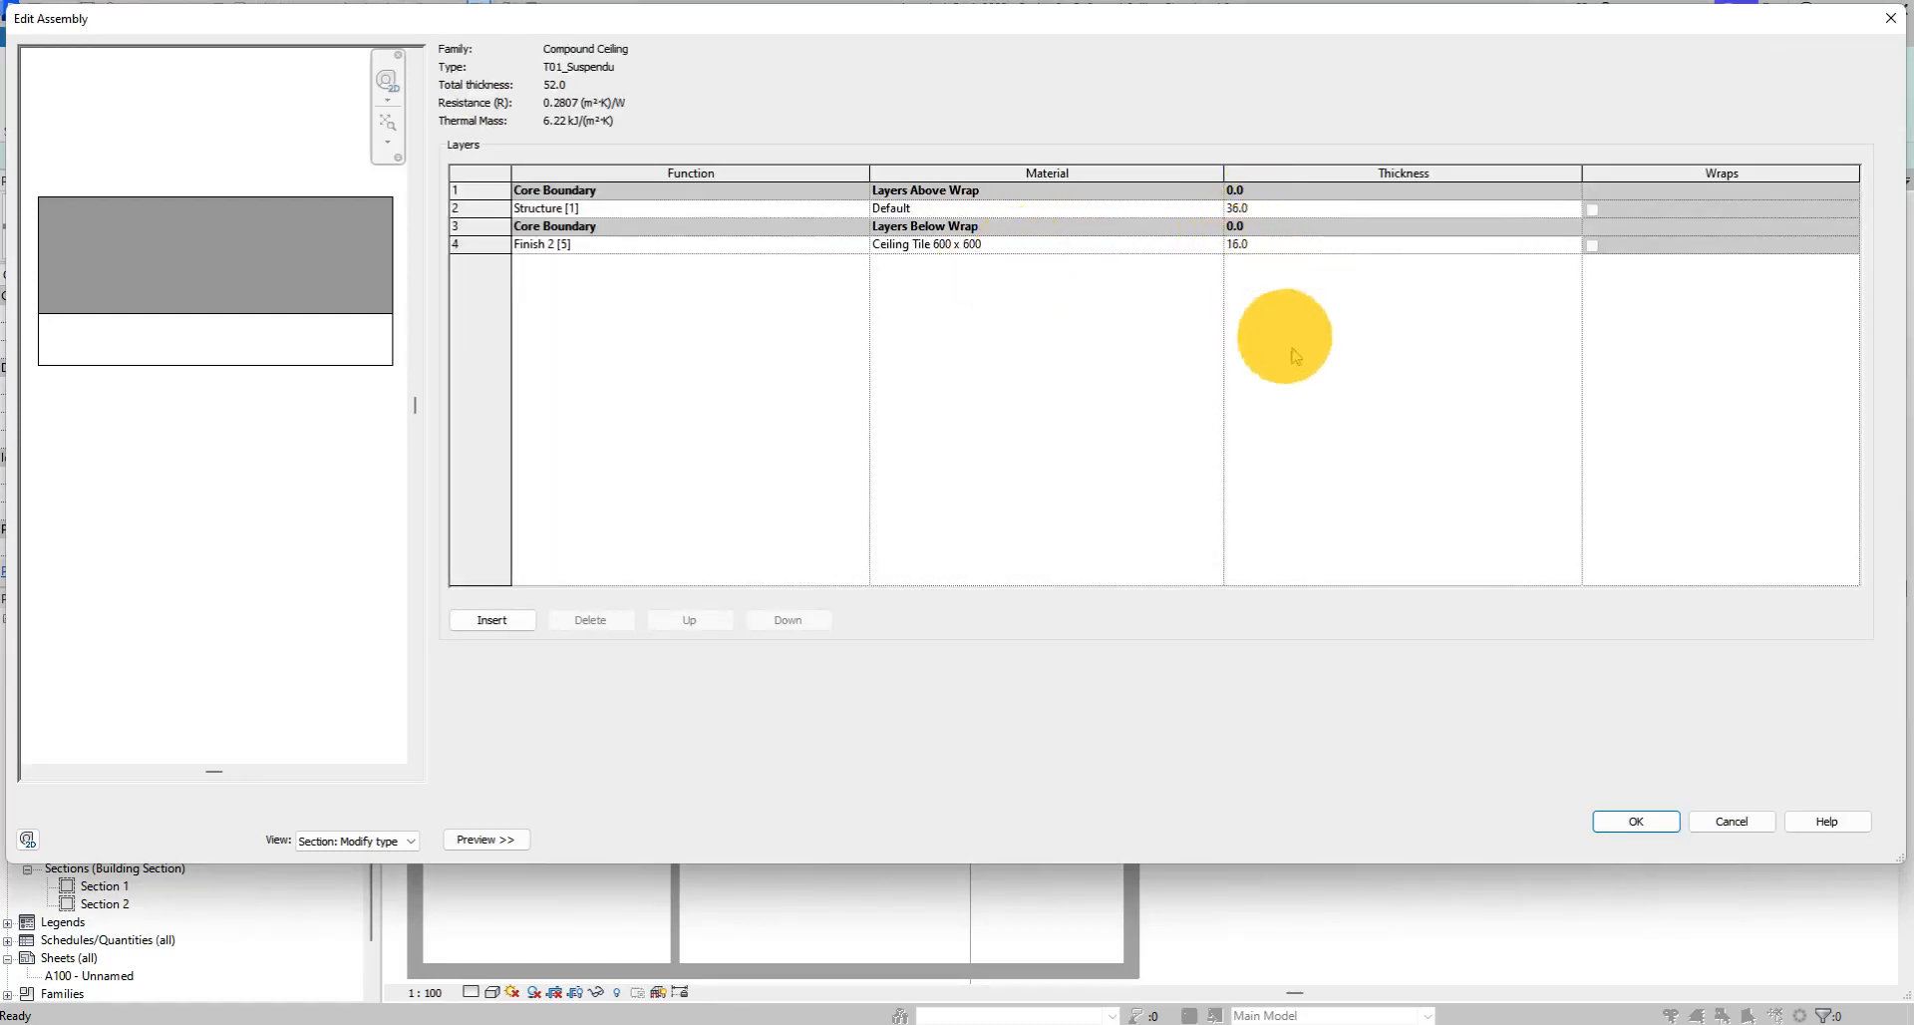
pyautogui.click(1251, 244)
pyautogui.write('1')
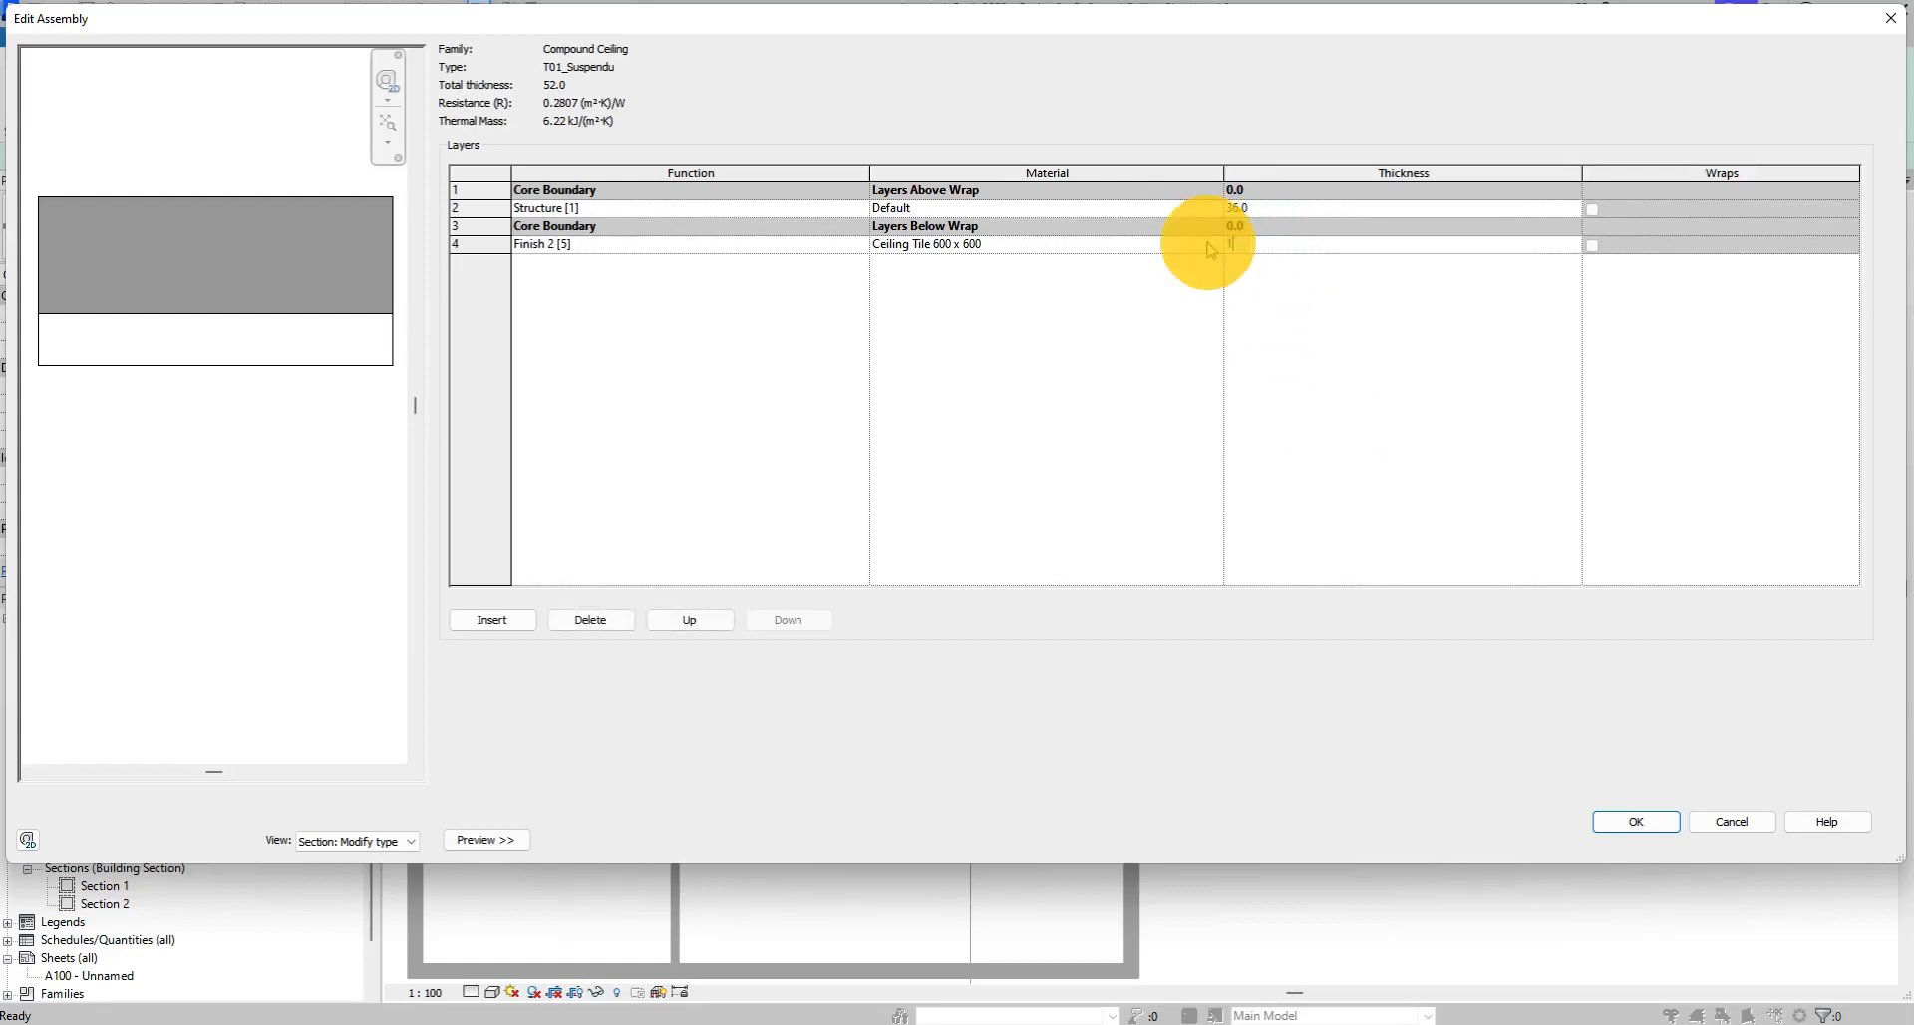
pyautogui.write('5')
pyautogui.click(1236, 208)
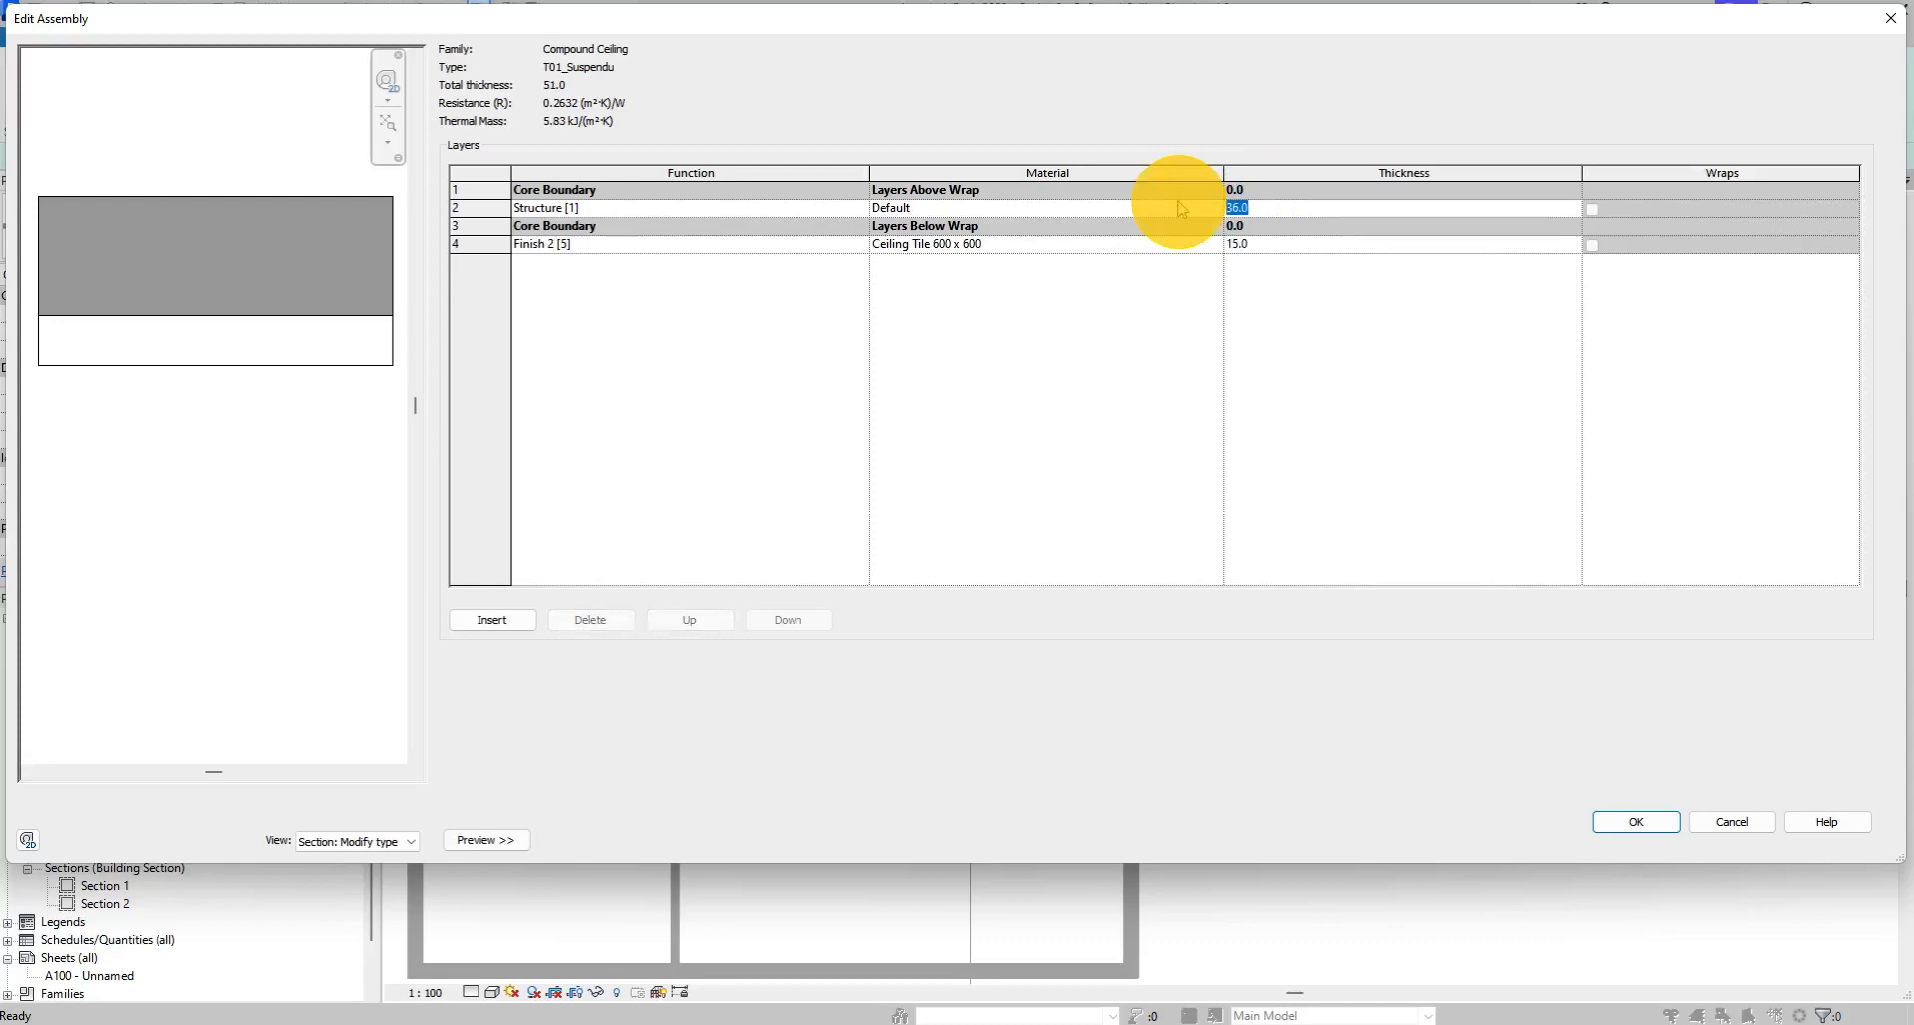
pyautogui.write('35')
pyautogui.click(1265, 244)
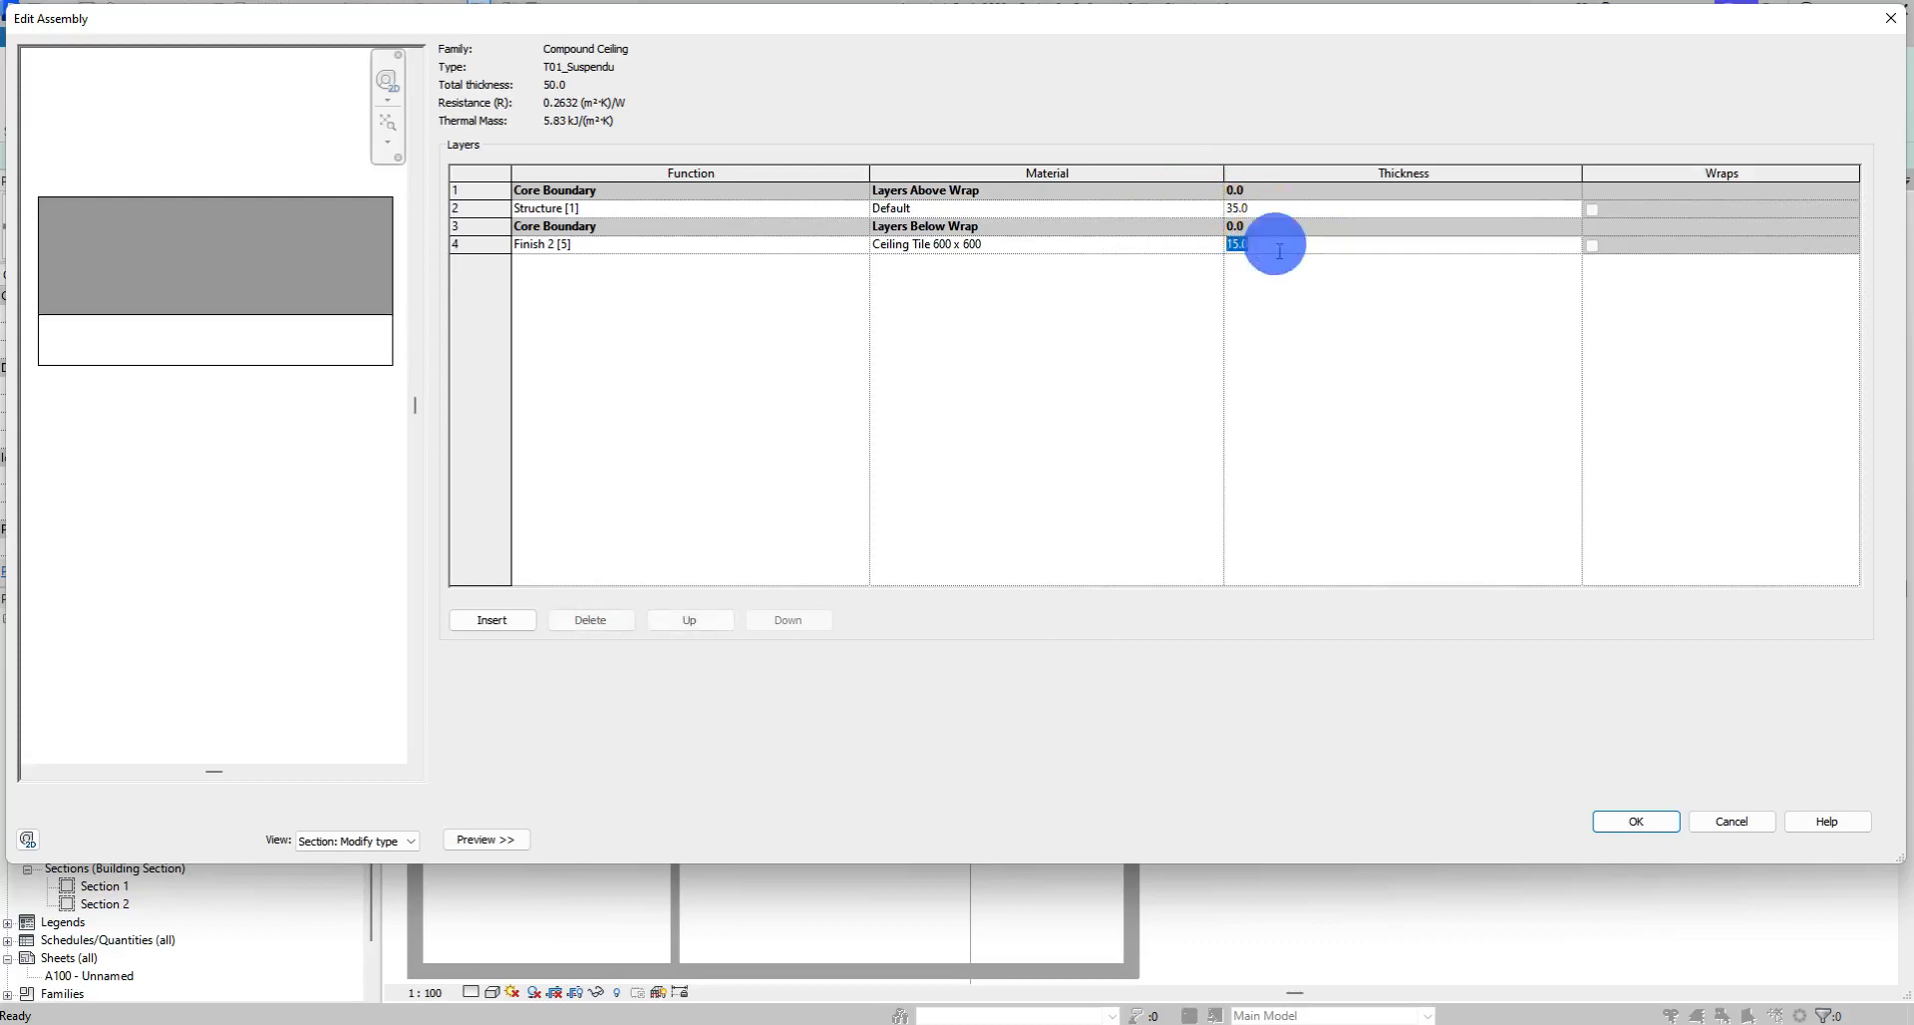
pyautogui.click(1639, 821)
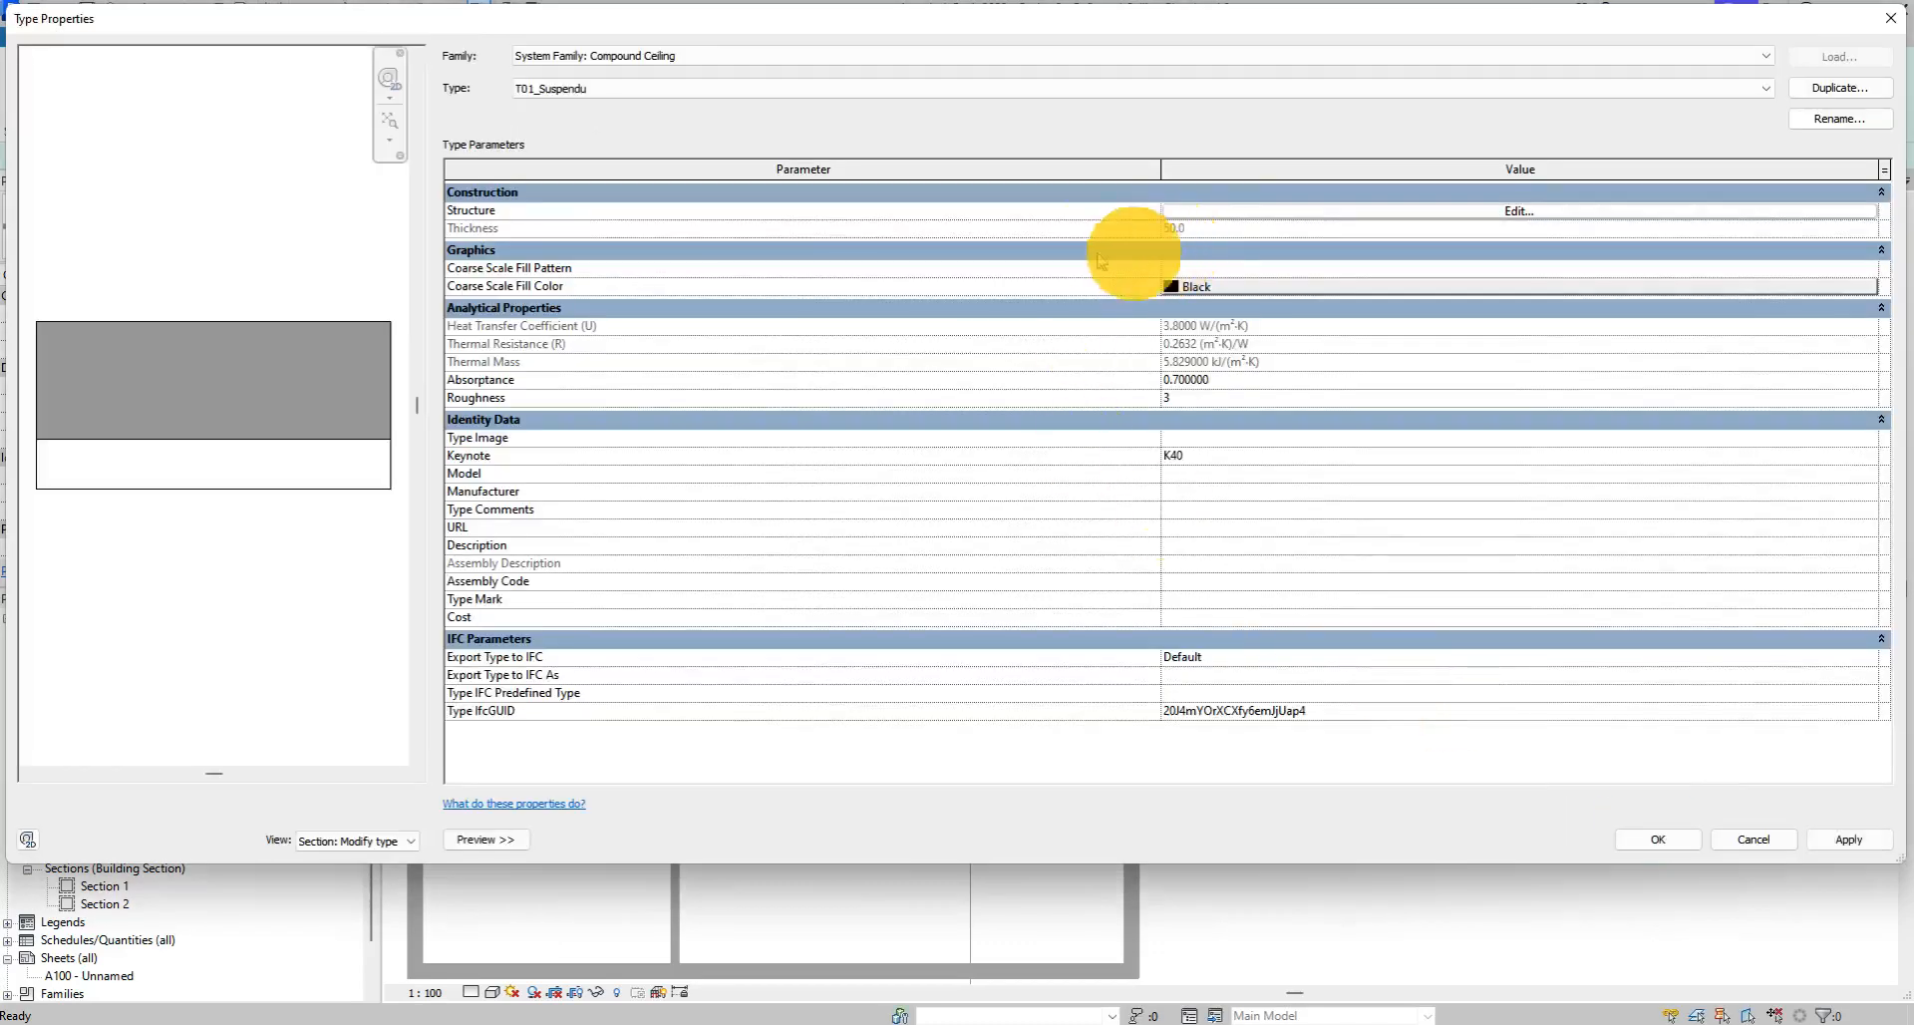
pyautogui.click(1658, 839)
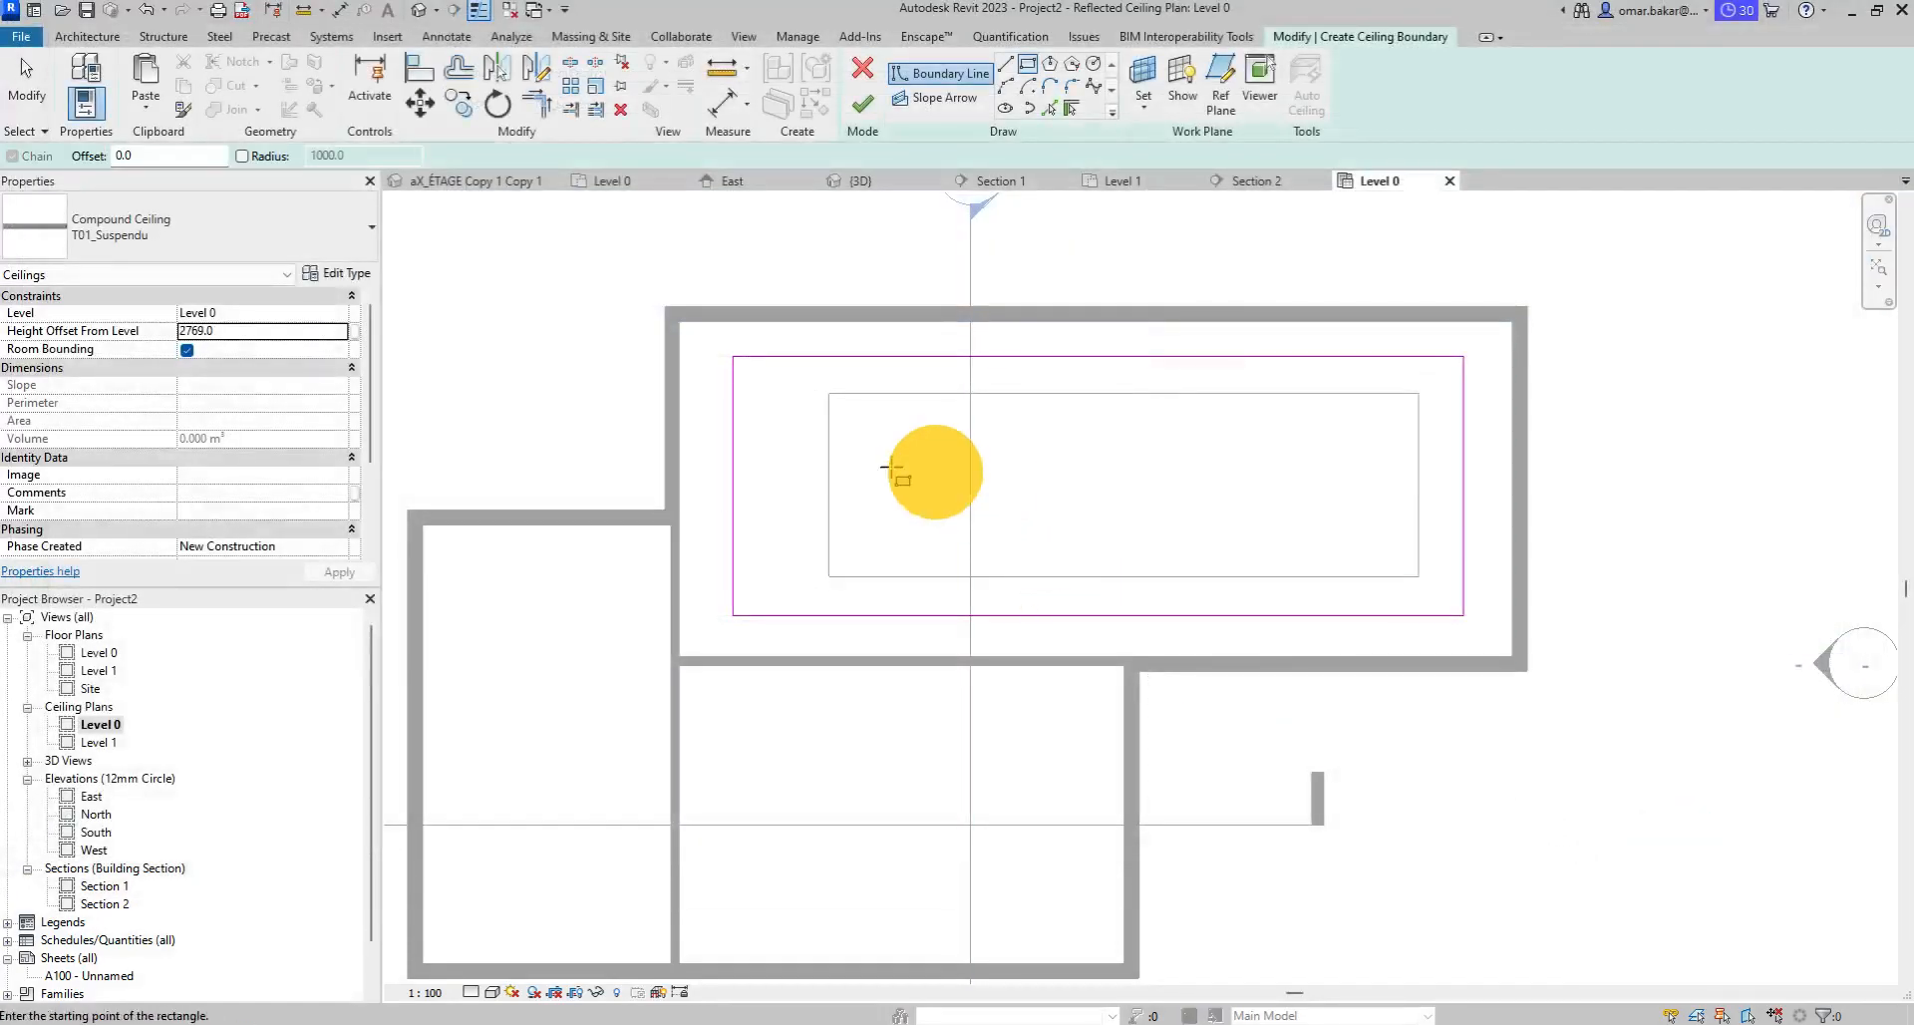
# Set the suspended ceiling's height offset from Level 0 to 2650 and finish its boundary sketch.
pyautogui.click(209, 336)
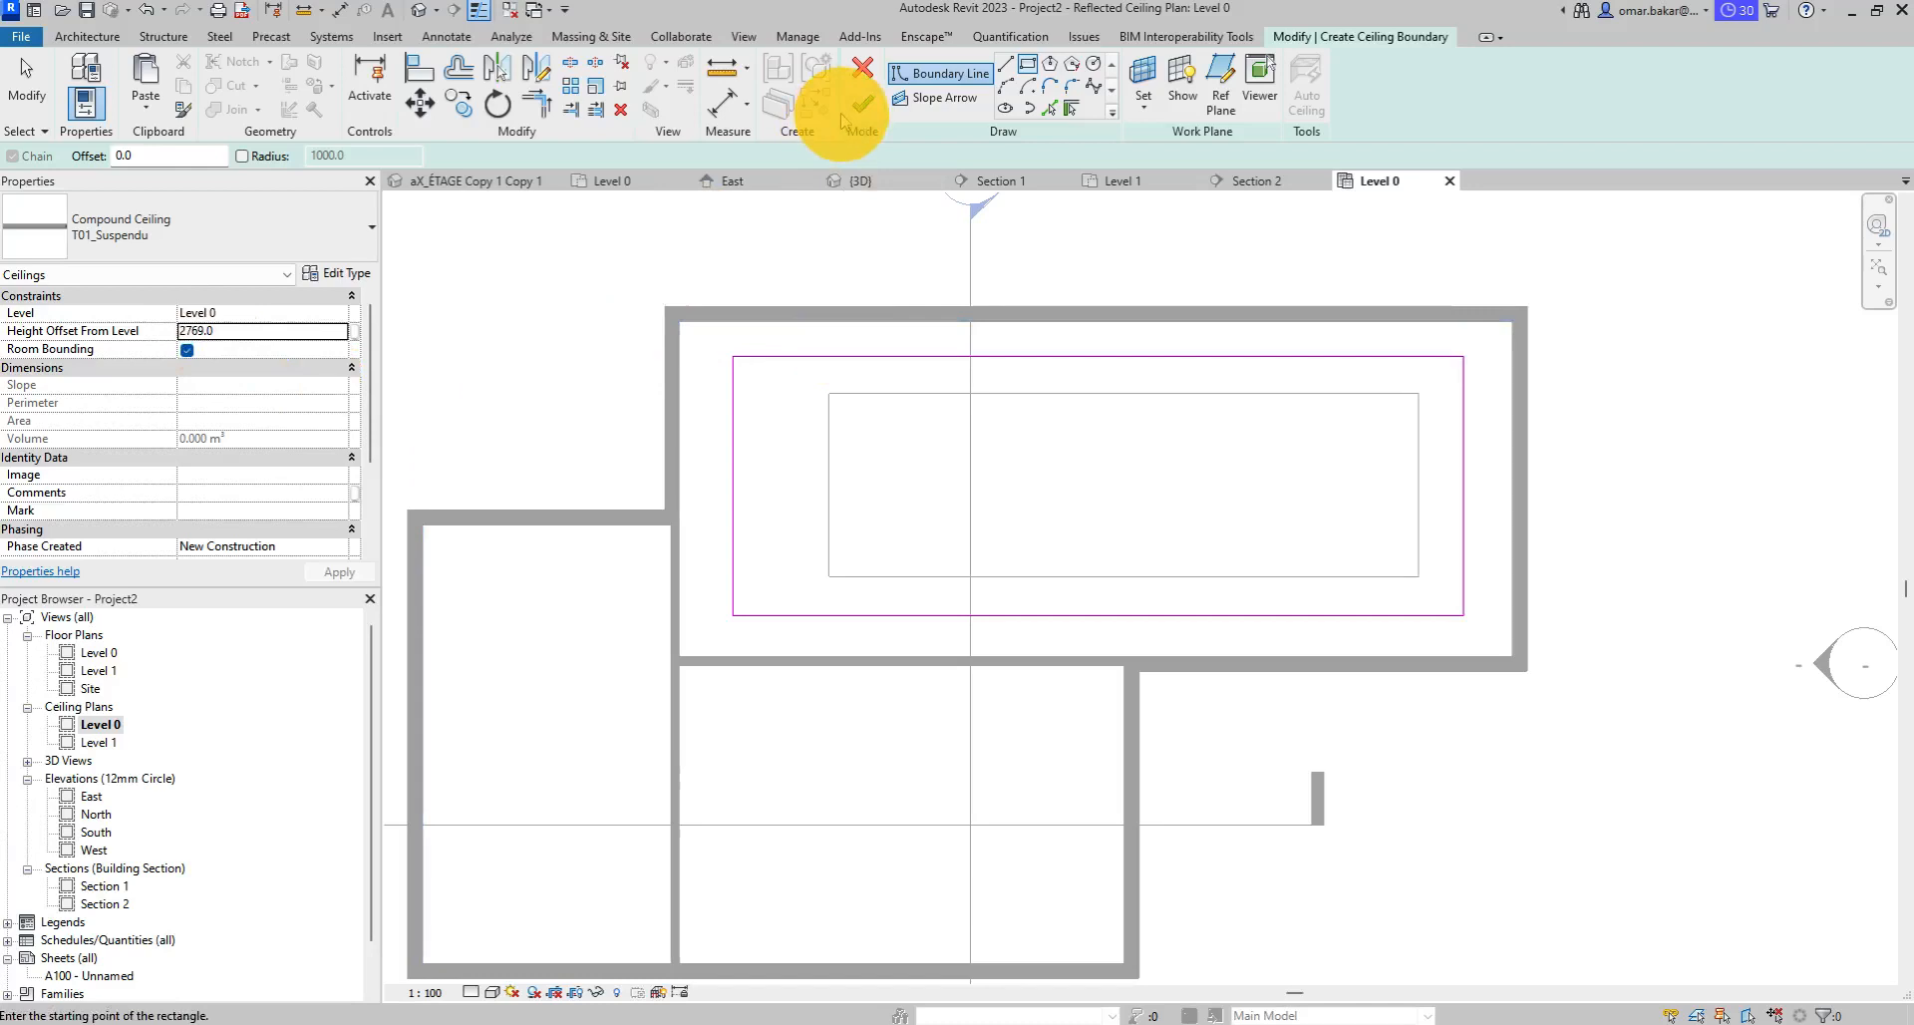
pyautogui.doubleClick(249, 330)
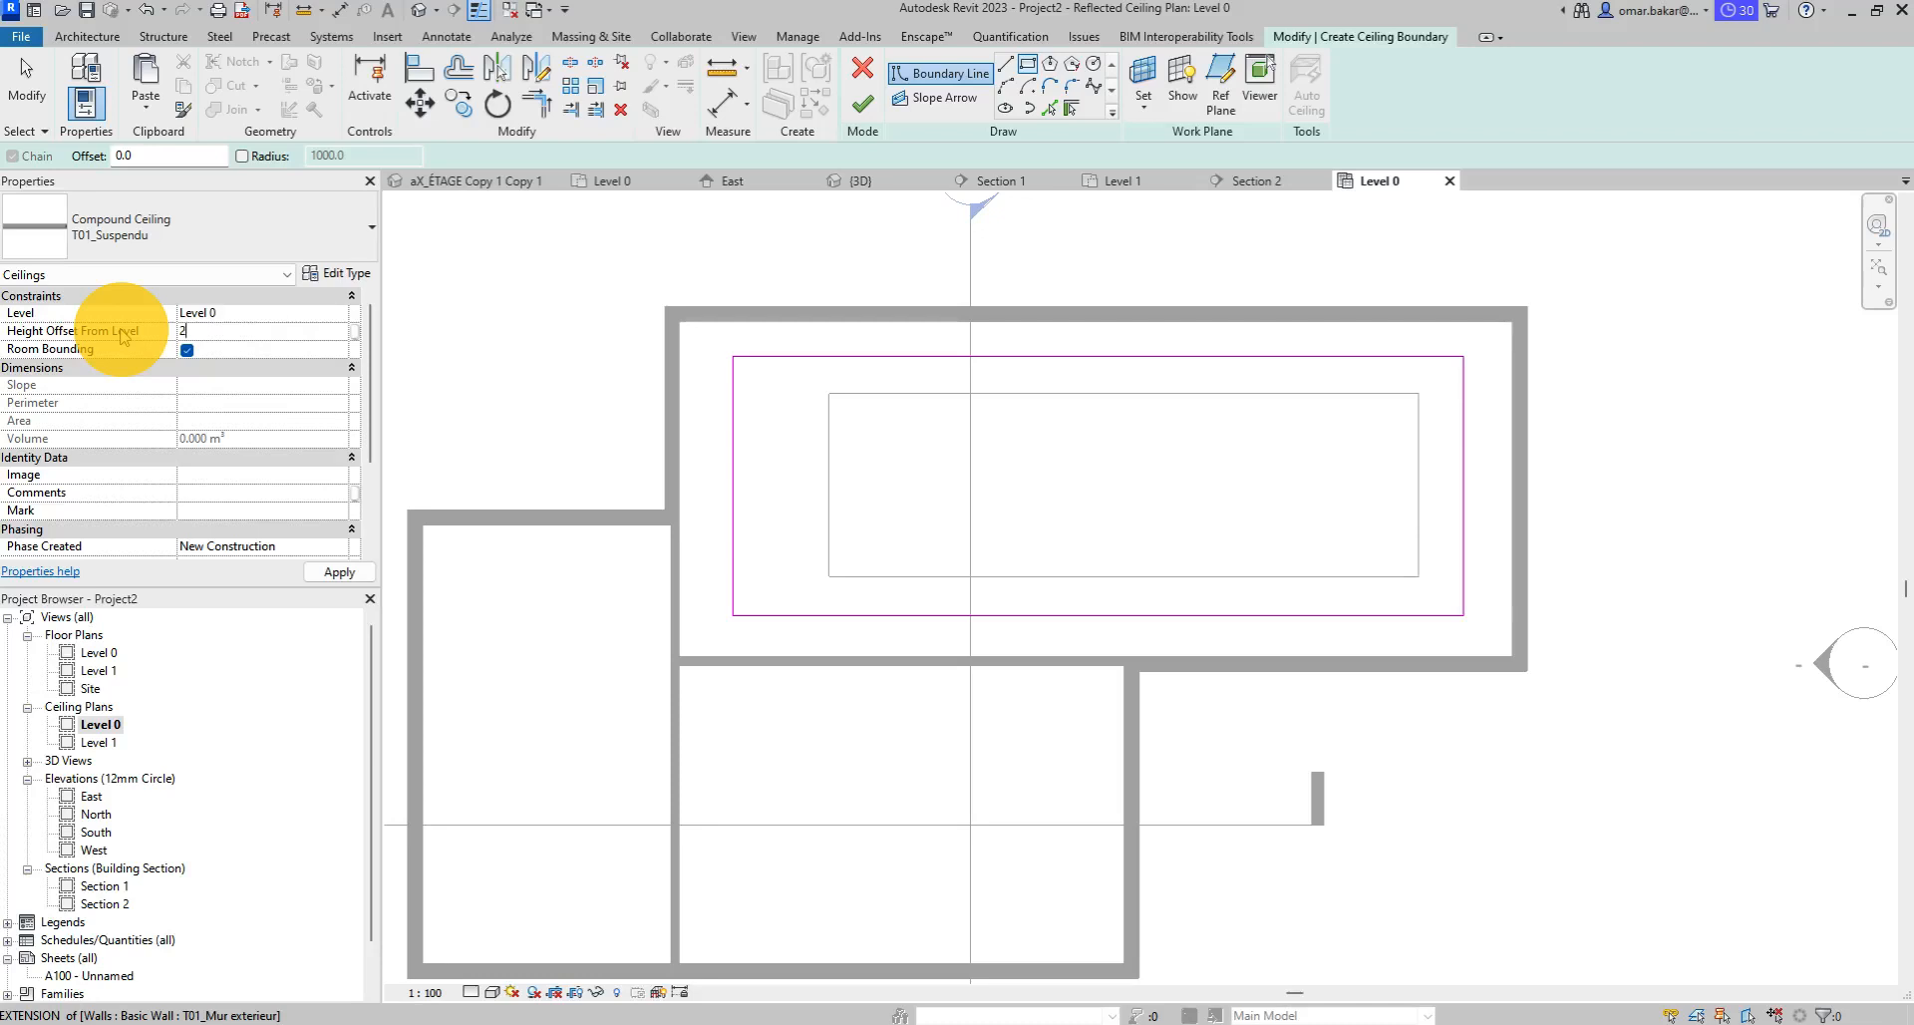
pyautogui.write('2650')
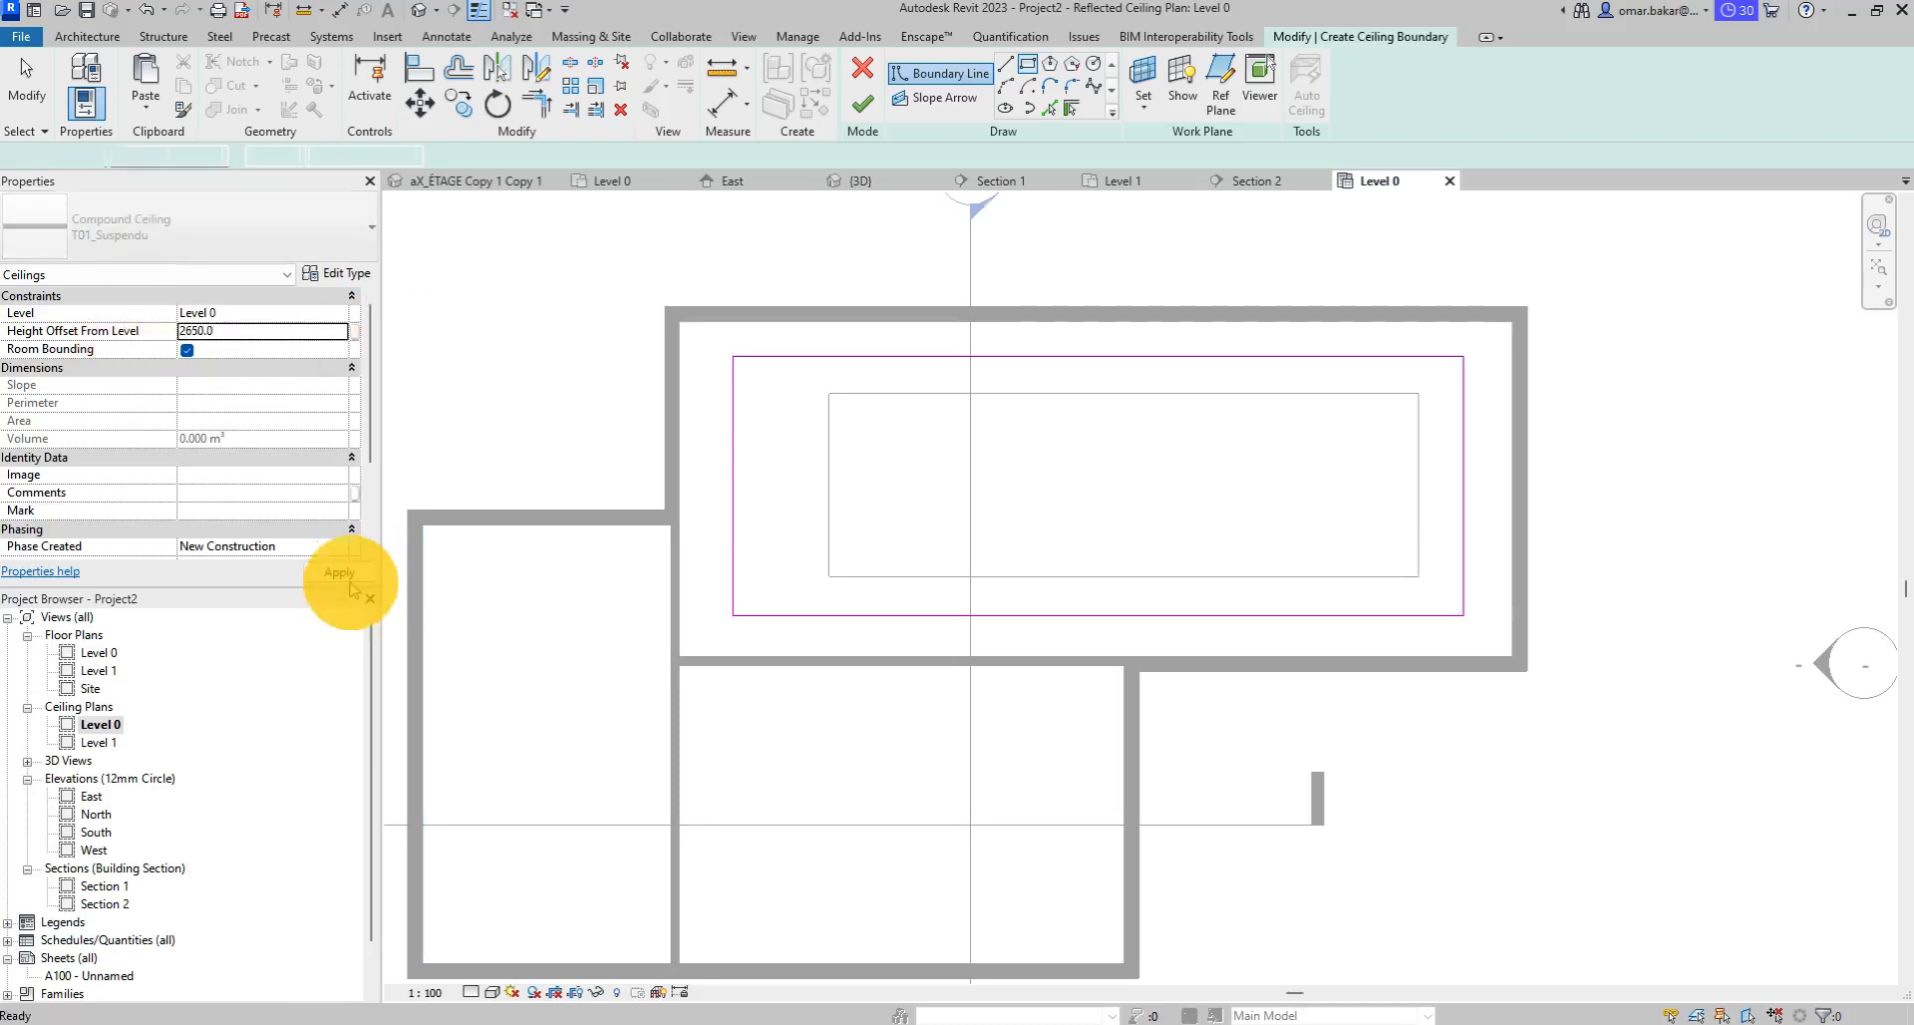
pyautogui.click(338, 573)
pyautogui.click(865, 99)
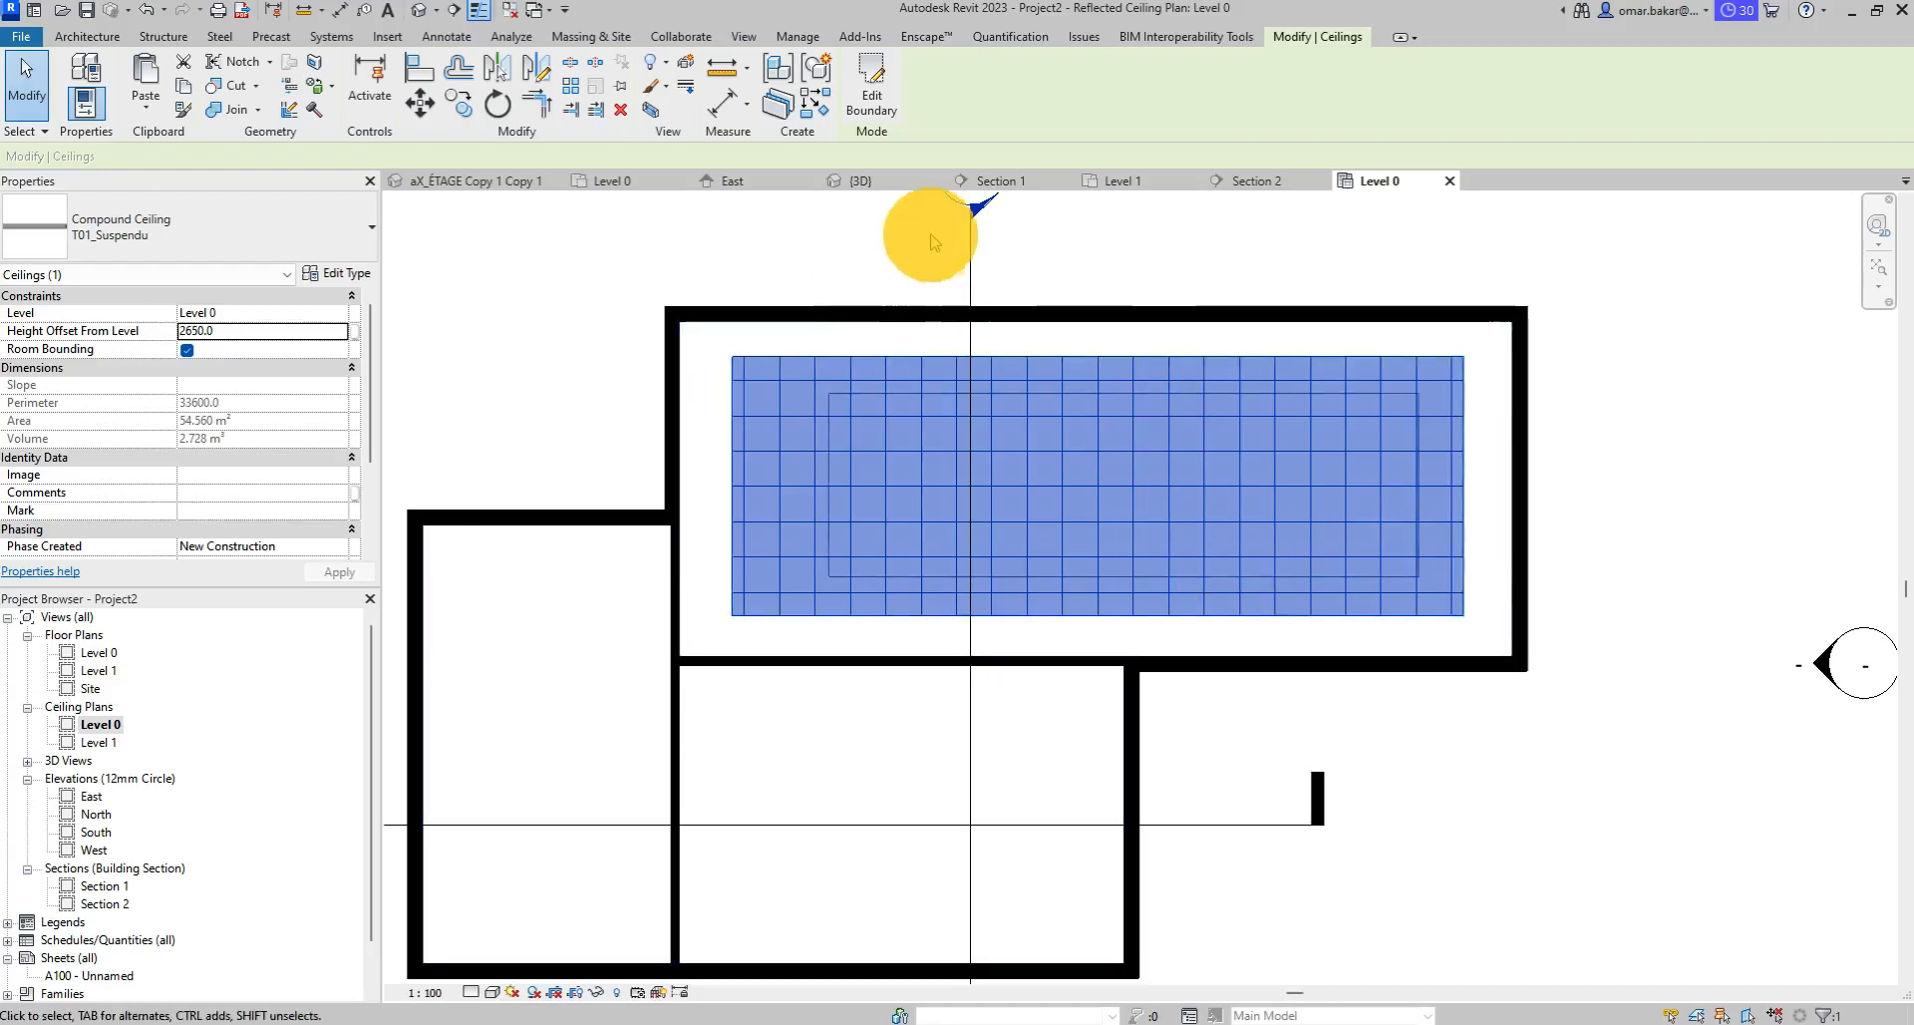
# In Section 1, align the top of the T01_Suspendu ceiling with the underside of T01_Plafond_projeté and lock the alignment.
pyautogui.click(972, 257)
pyautogui.rightClick(975, 262)
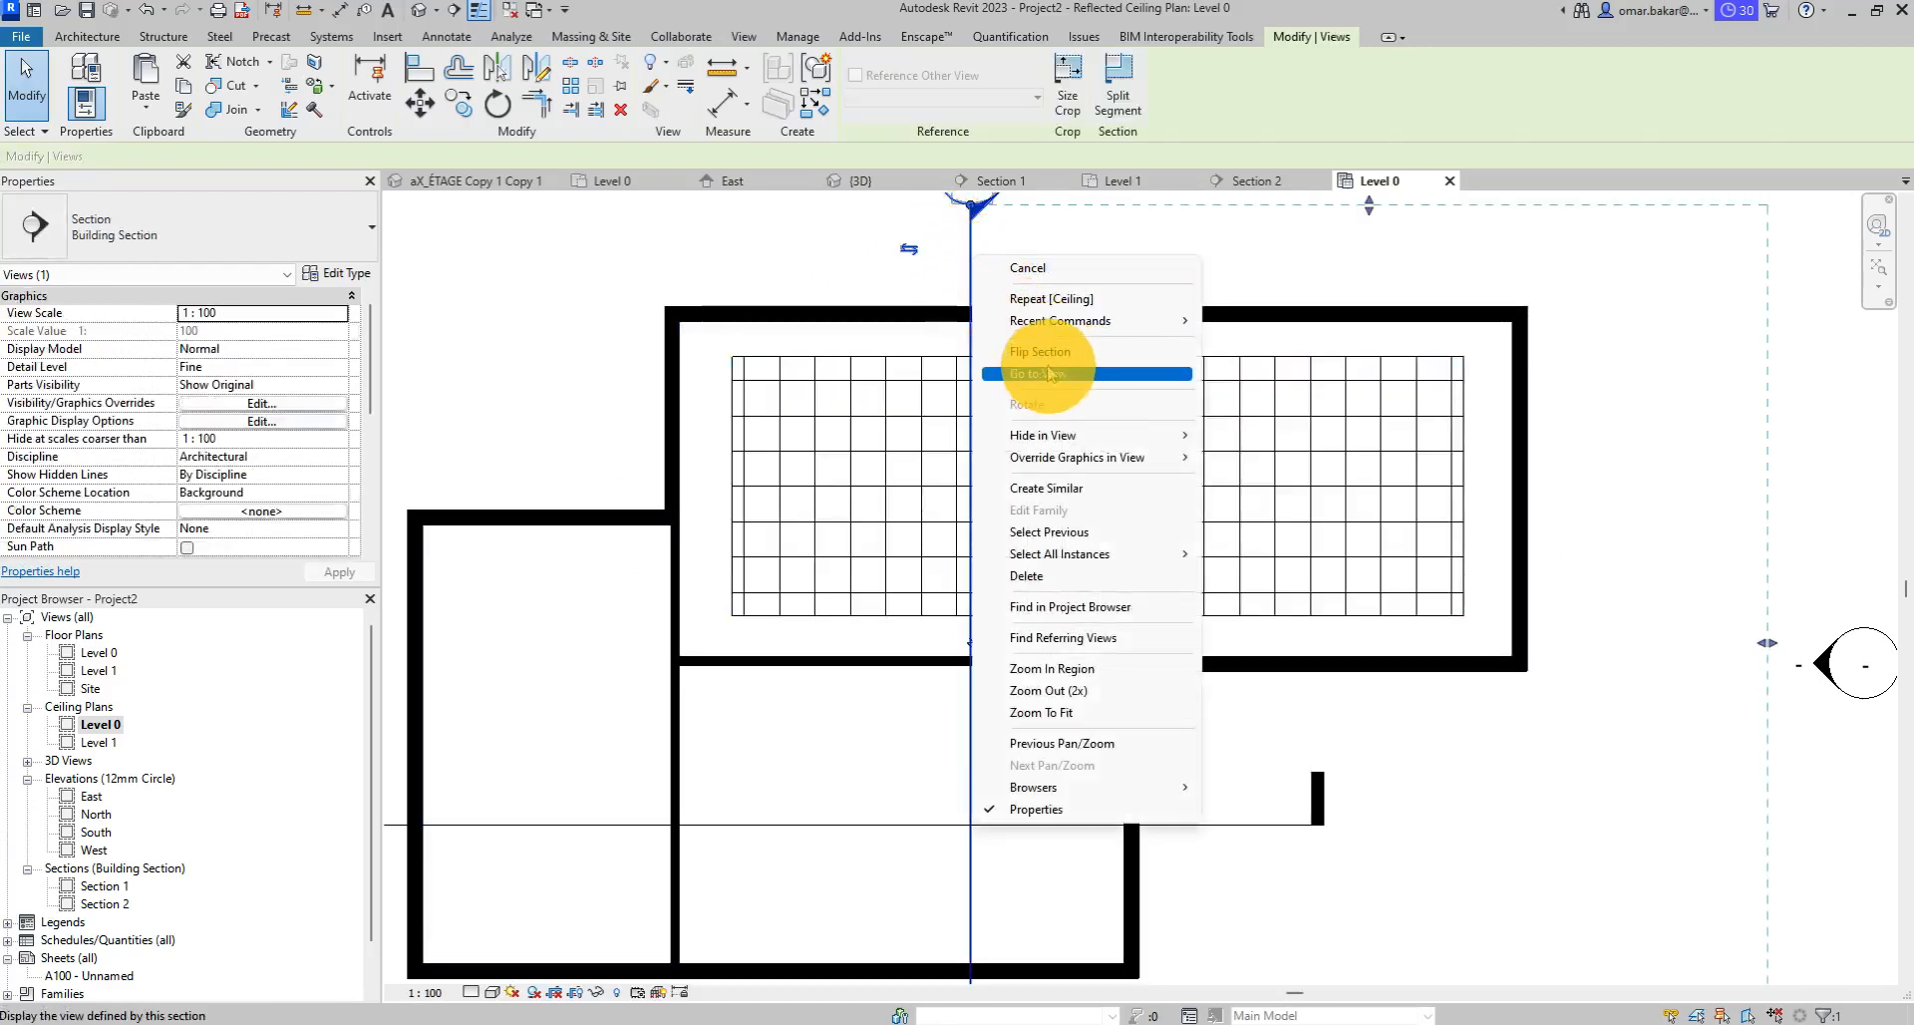
pyautogui.click(1041, 367)
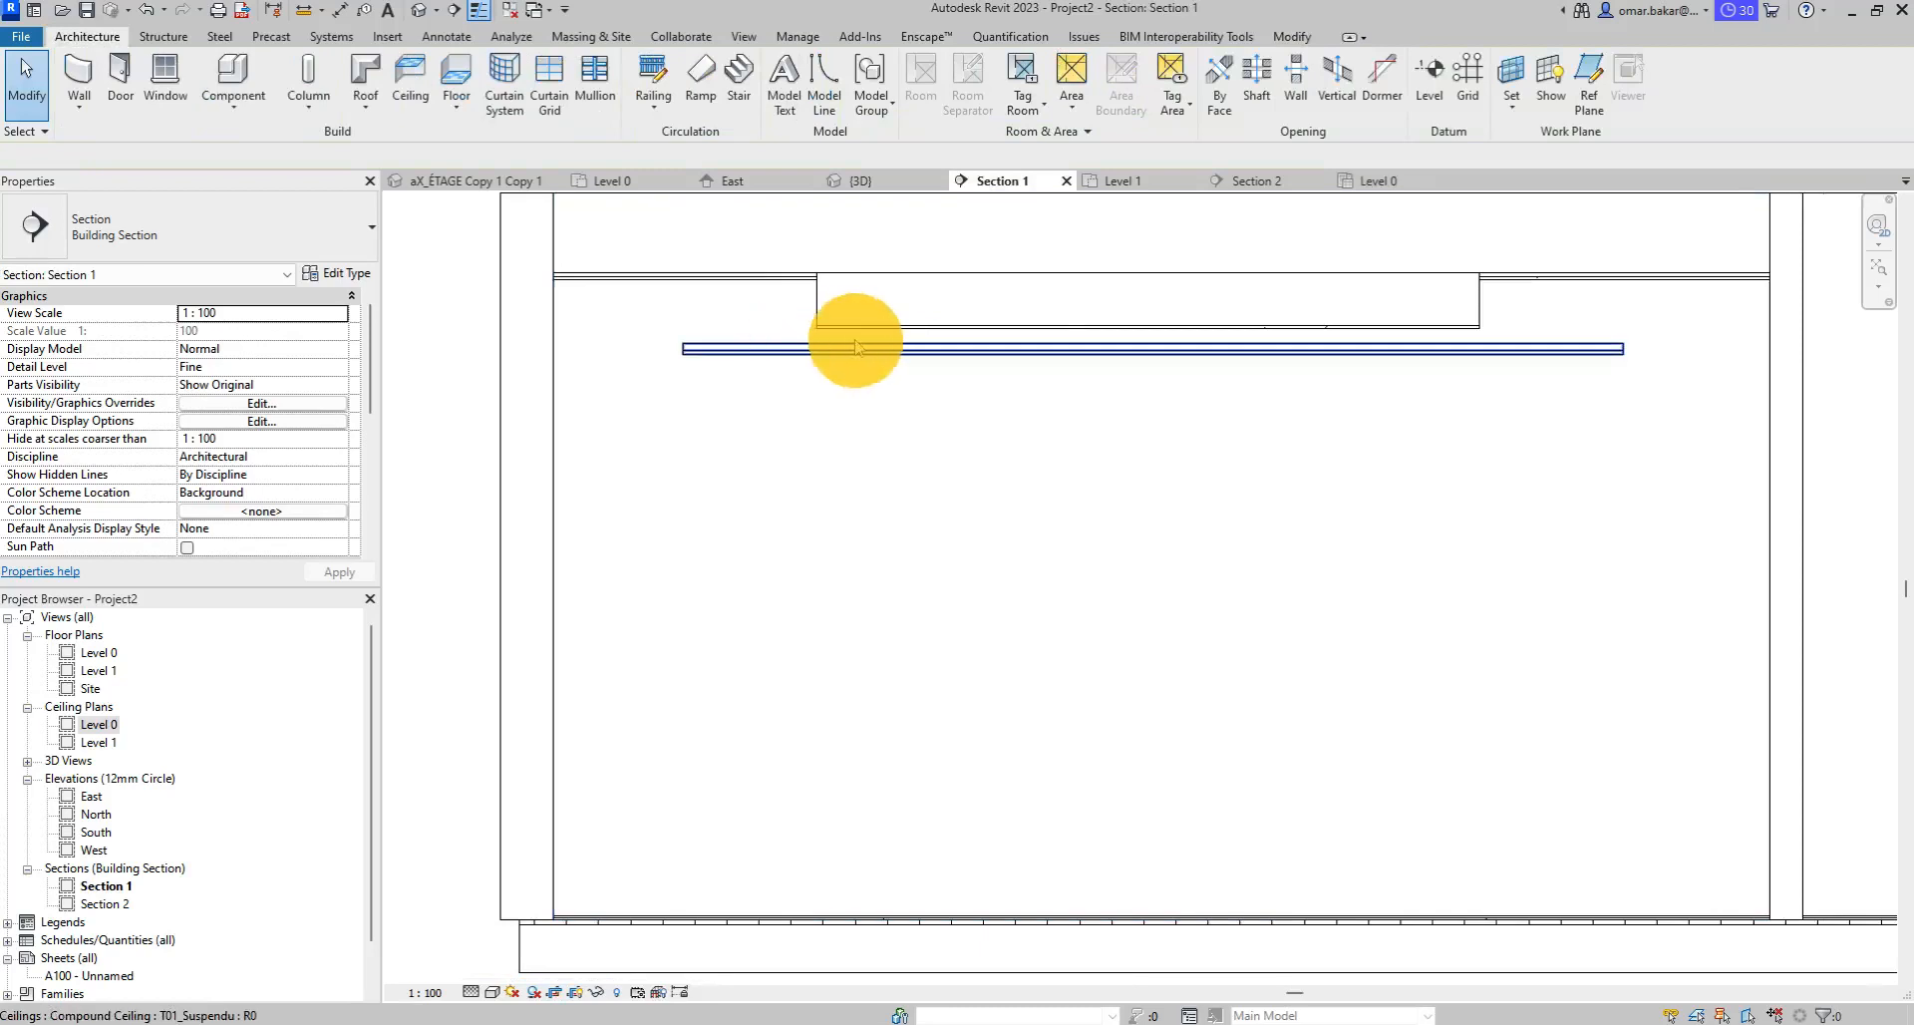
pyautogui.scroll(3, 978, 329)
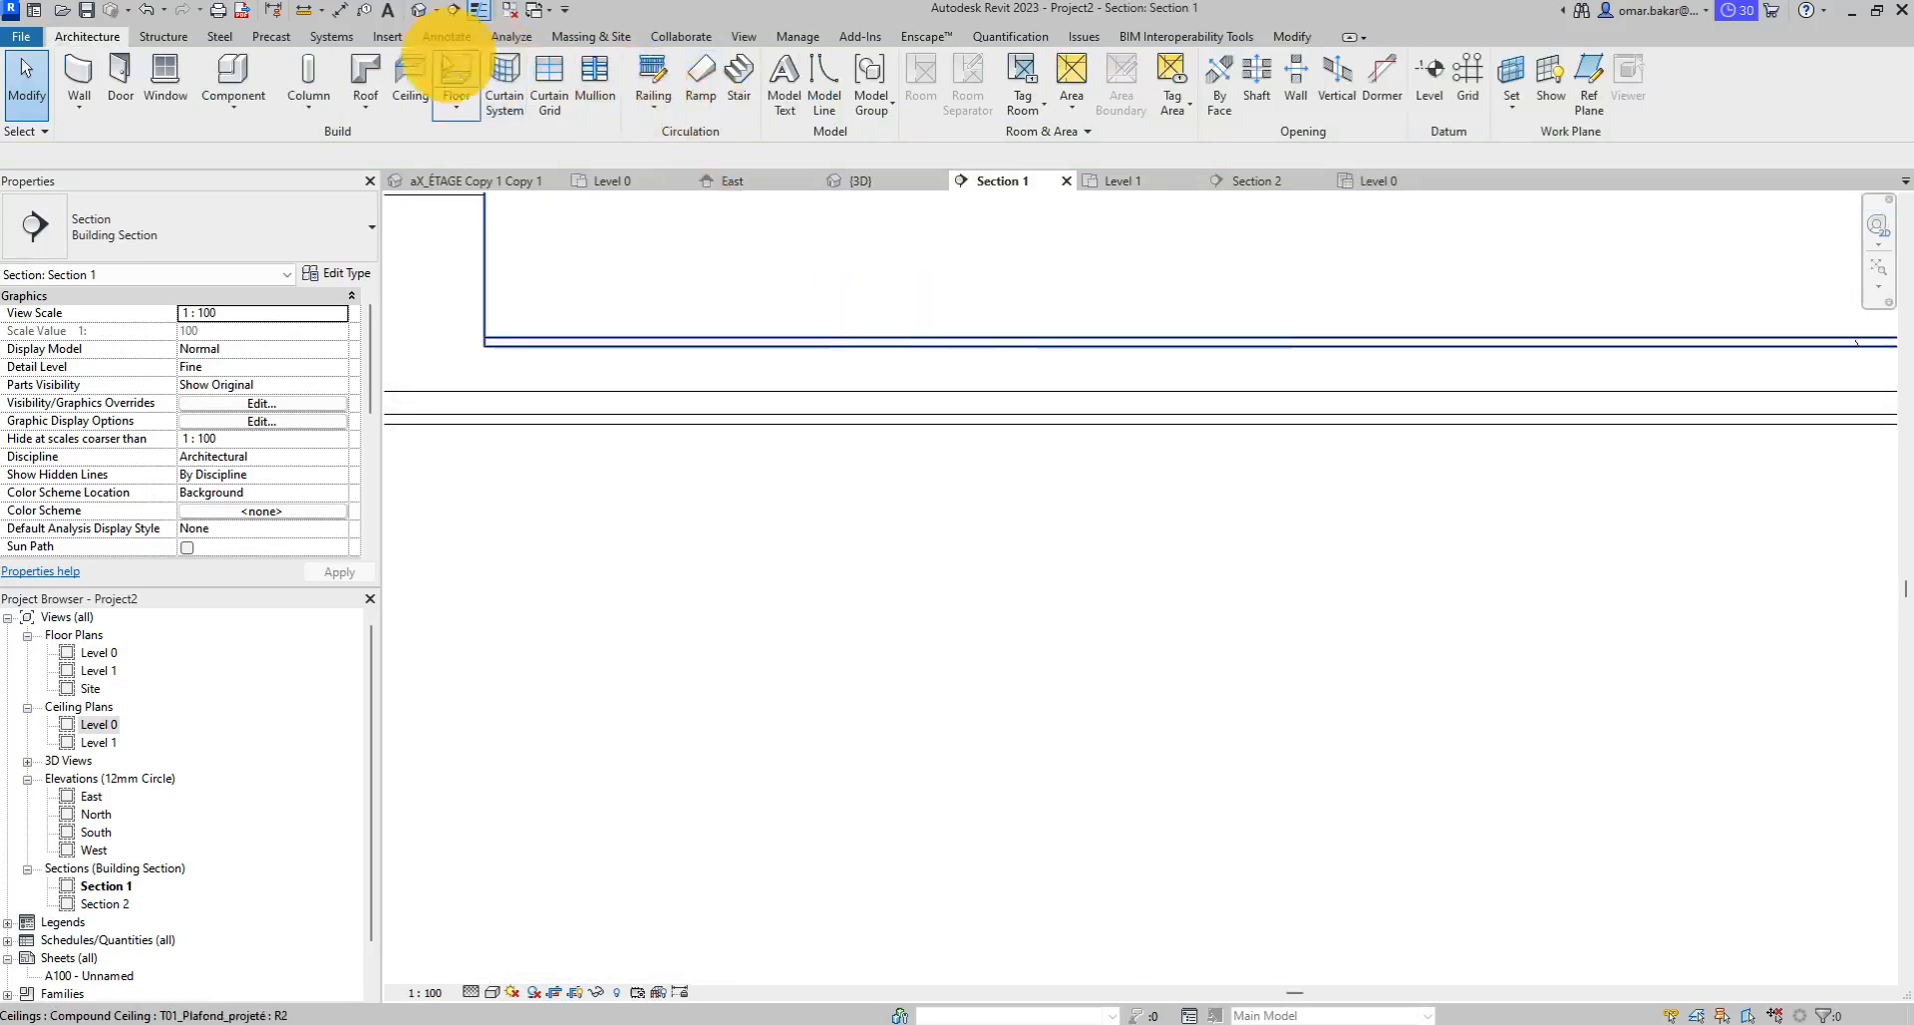
pyautogui.click(1313, 36)
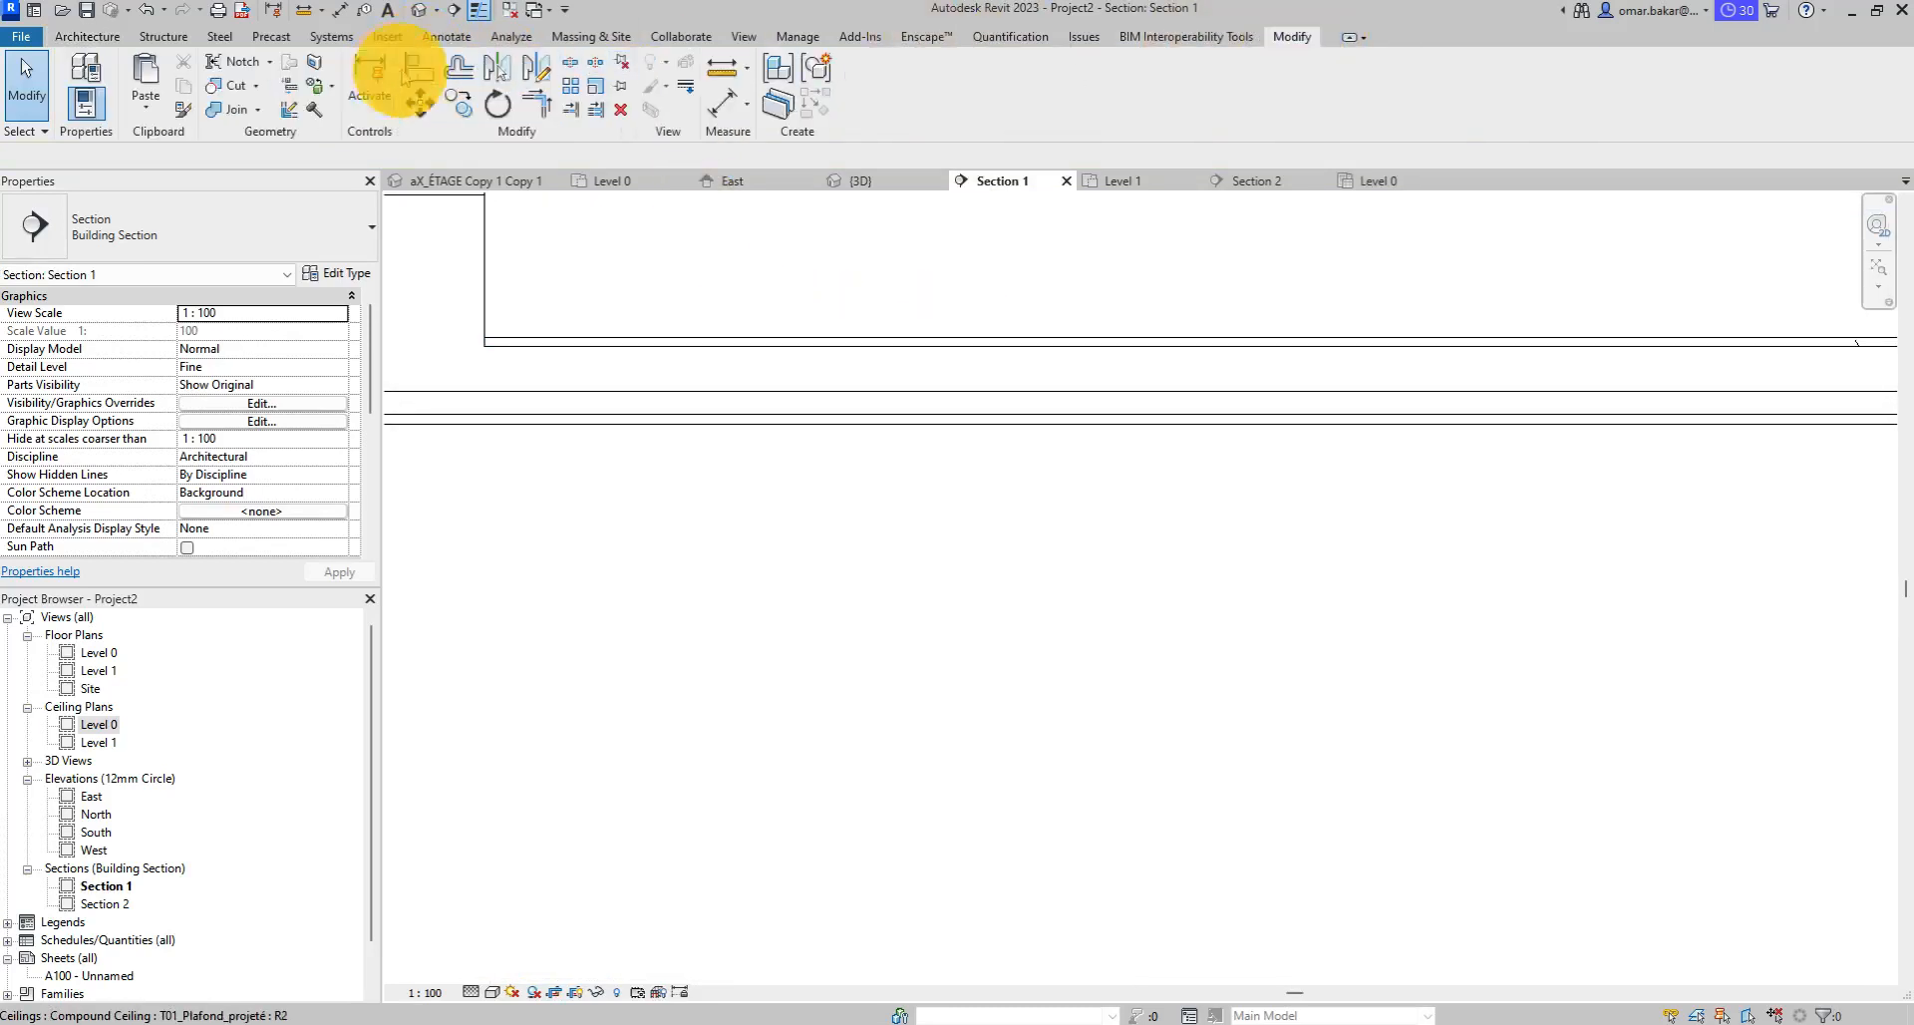
pyautogui.click(419, 70)
pyautogui.click(684, 349)
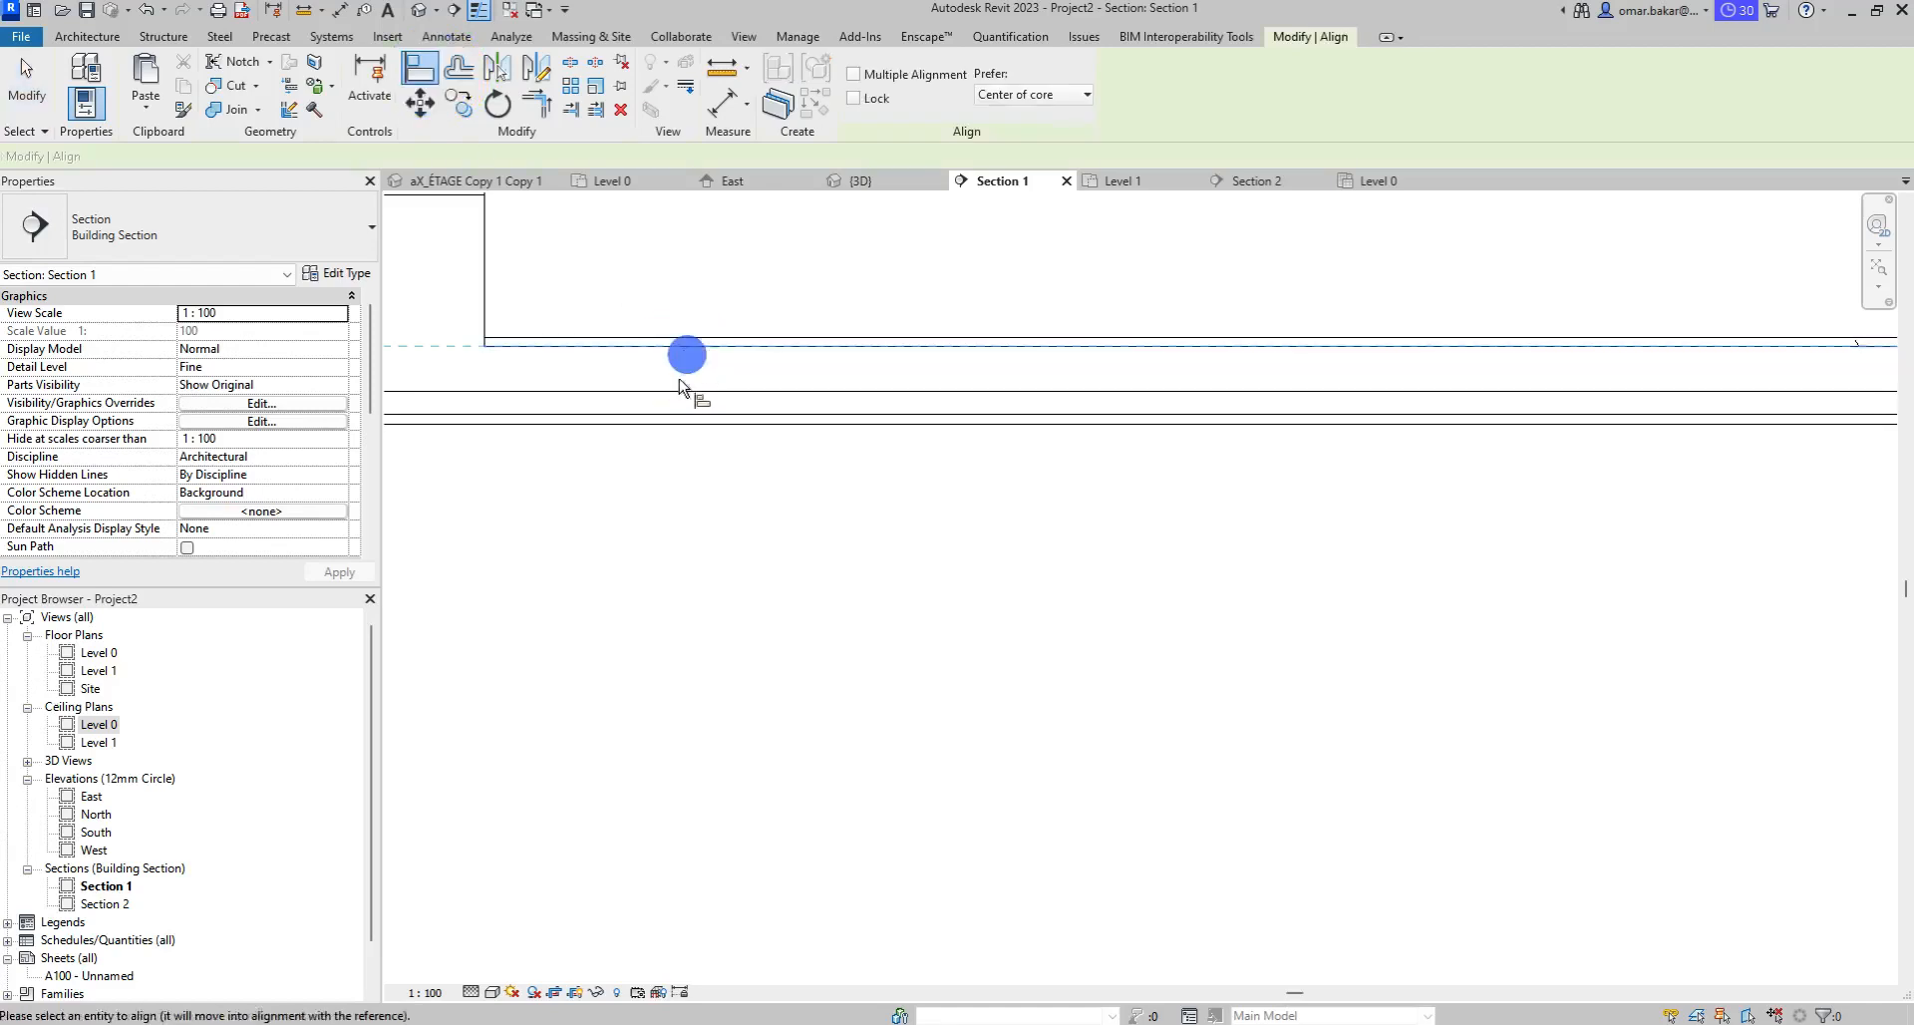
pyautogui.click(675, 389)
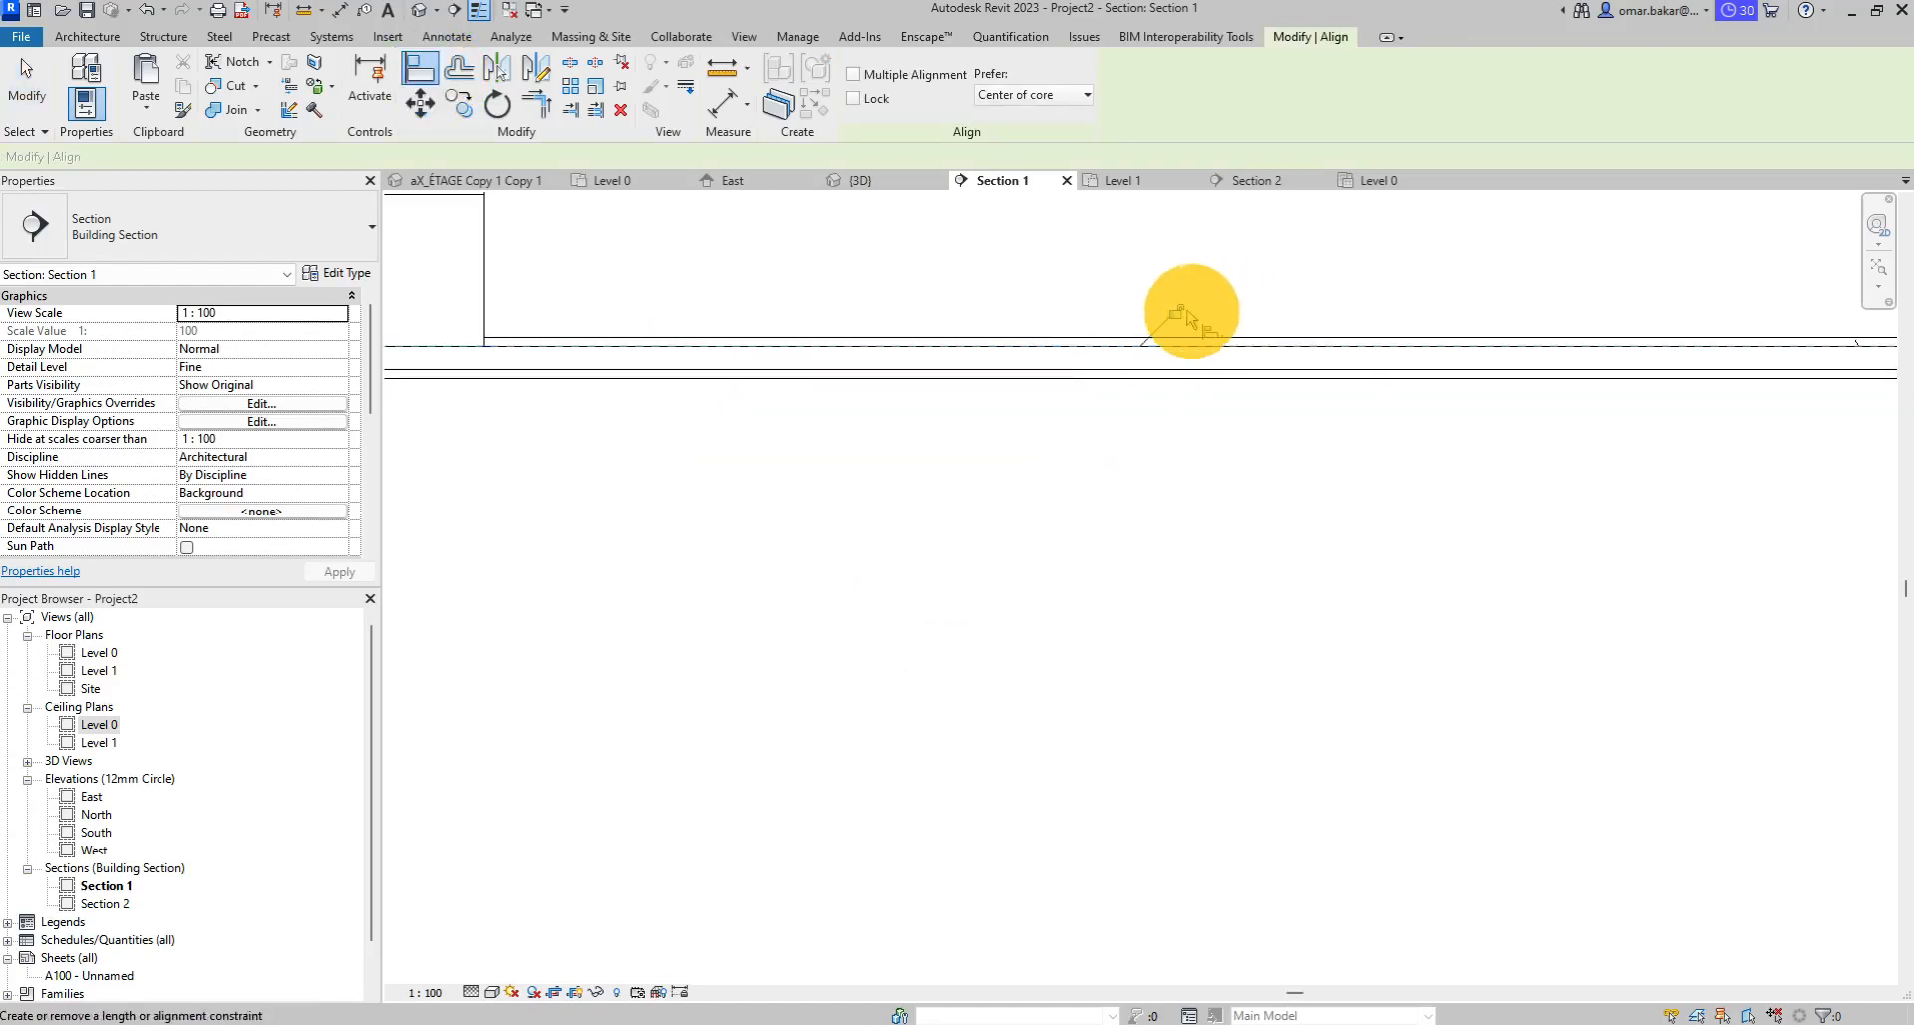
pyautogui.click(1177, 315)
pyautogui.scroll(-4, 1206, 478)
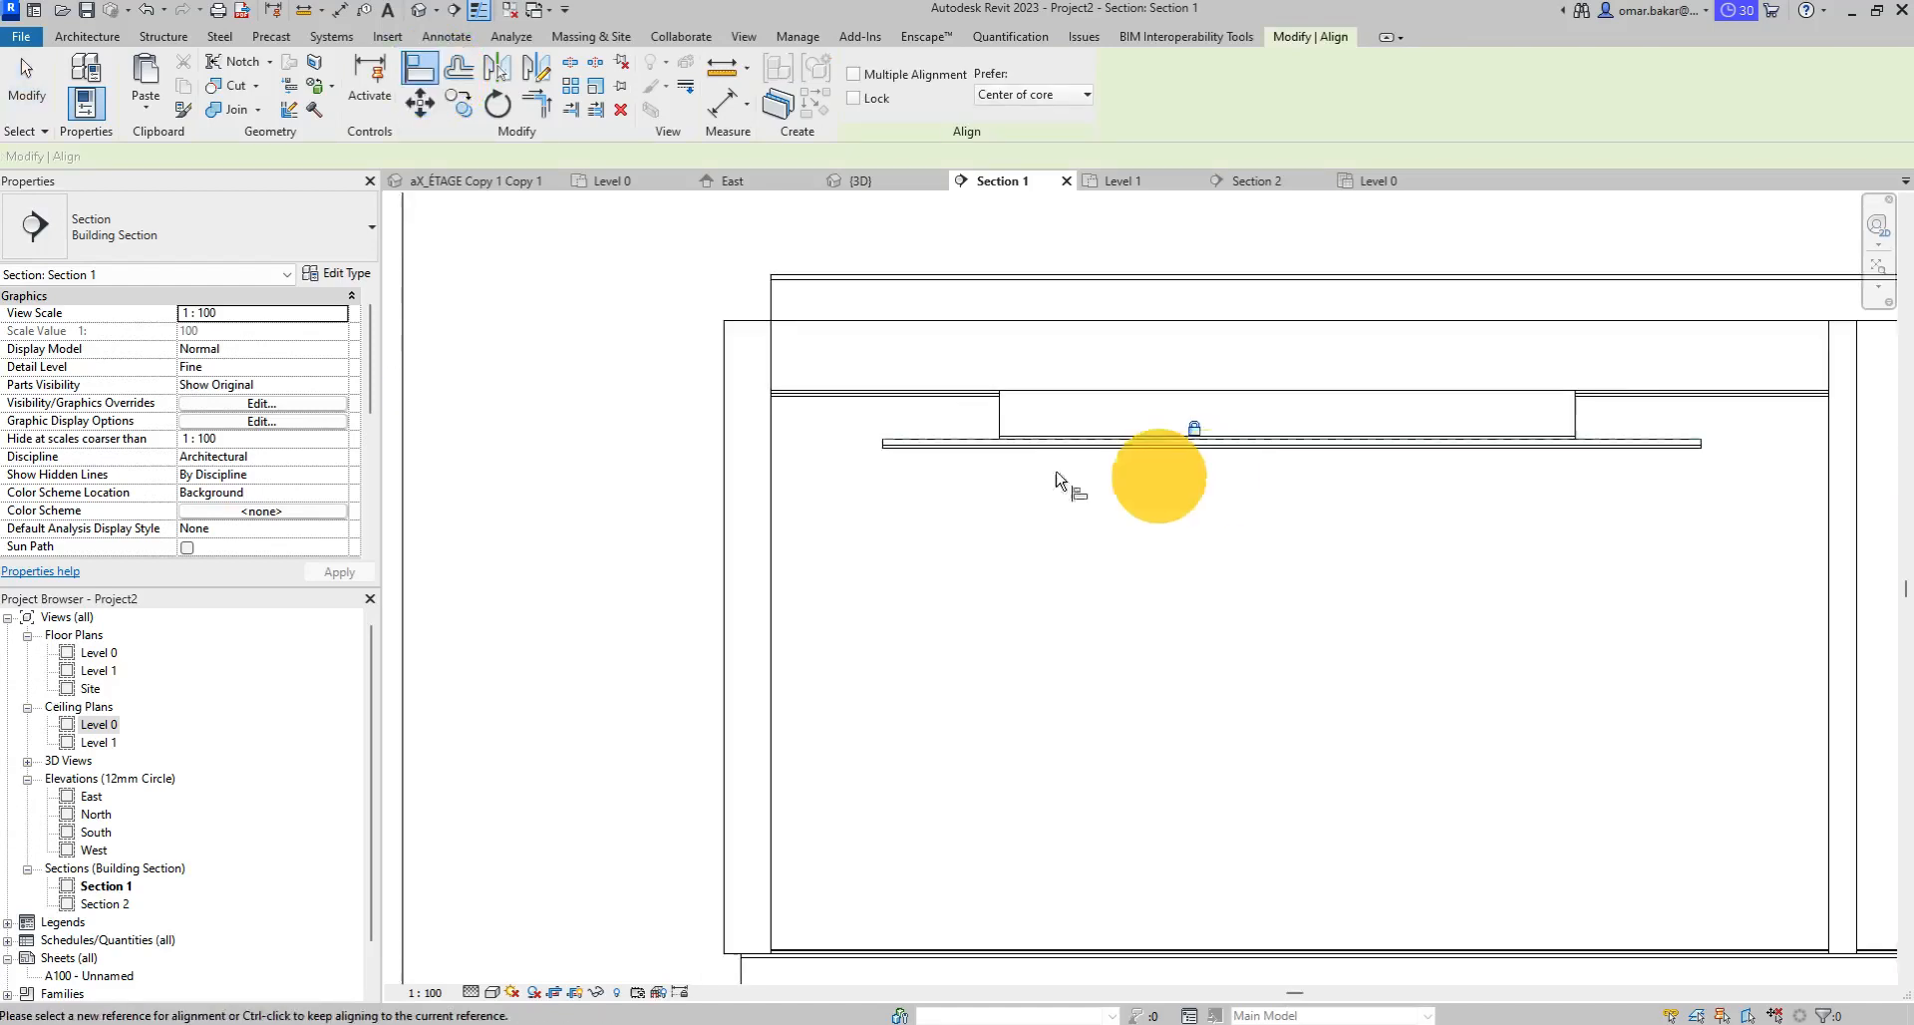
pyautogui.moveTo(1471, 553); pyautogui.dragTo(1357, 571, button='middle')
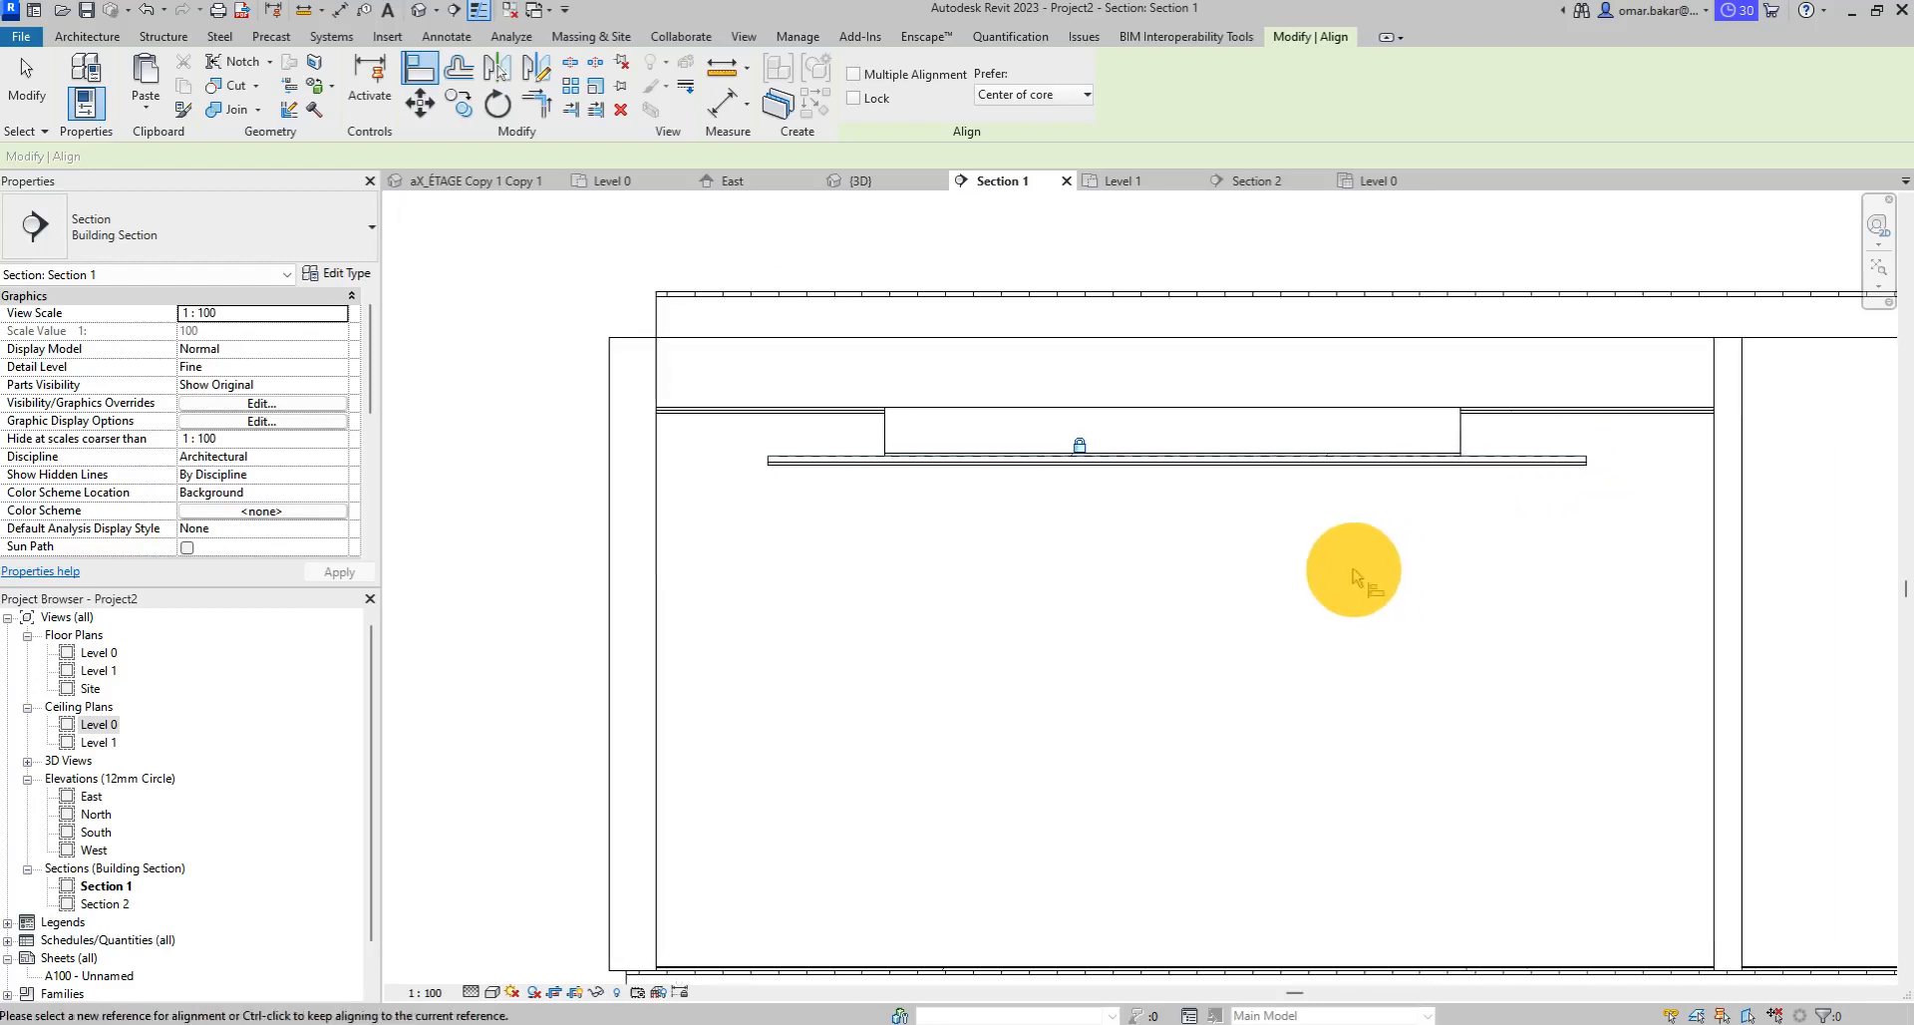
pyautogui.click(26, 88)
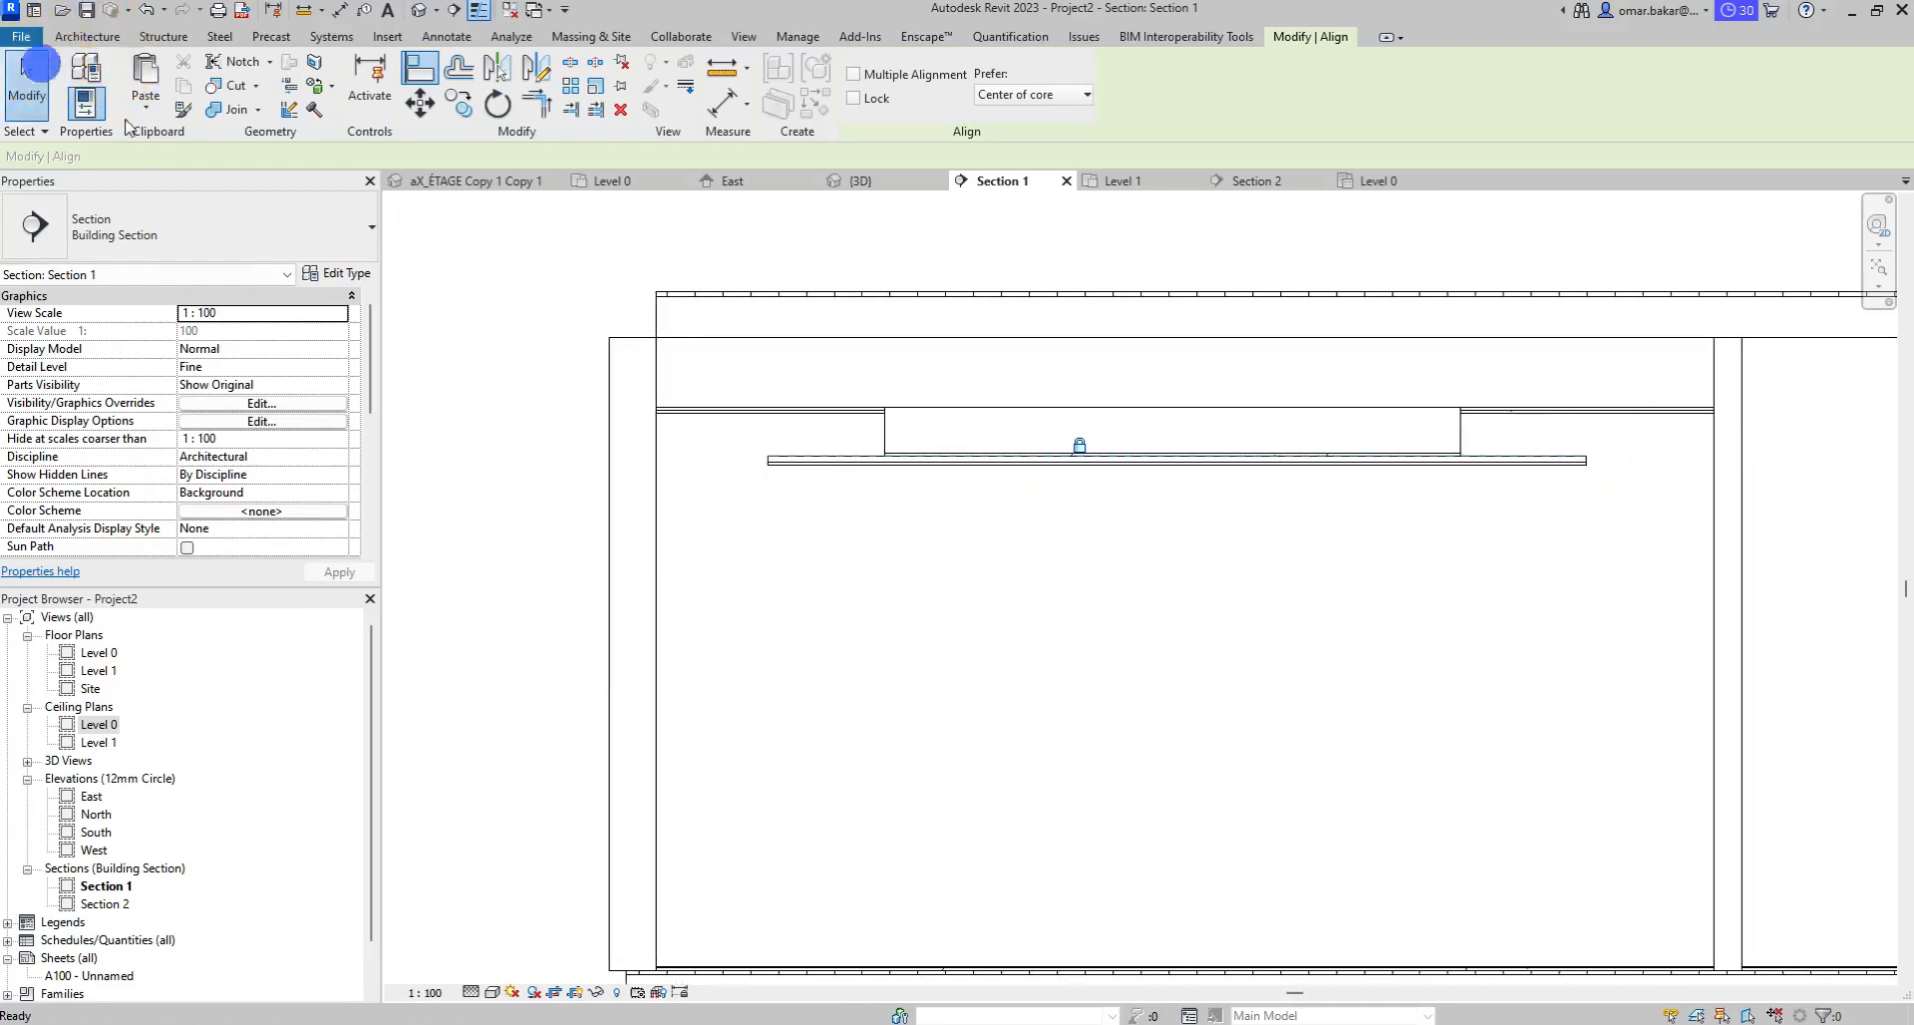
# Test the ceiling locks by moving the Plain ceiling down to a height offset of 2700, and undo the move.
pyautogui.click(781, 410)
pyautogui.click(834, 412)
pyautogui.moveTo(835, 412); pyautogui.dragTo(714, 503)
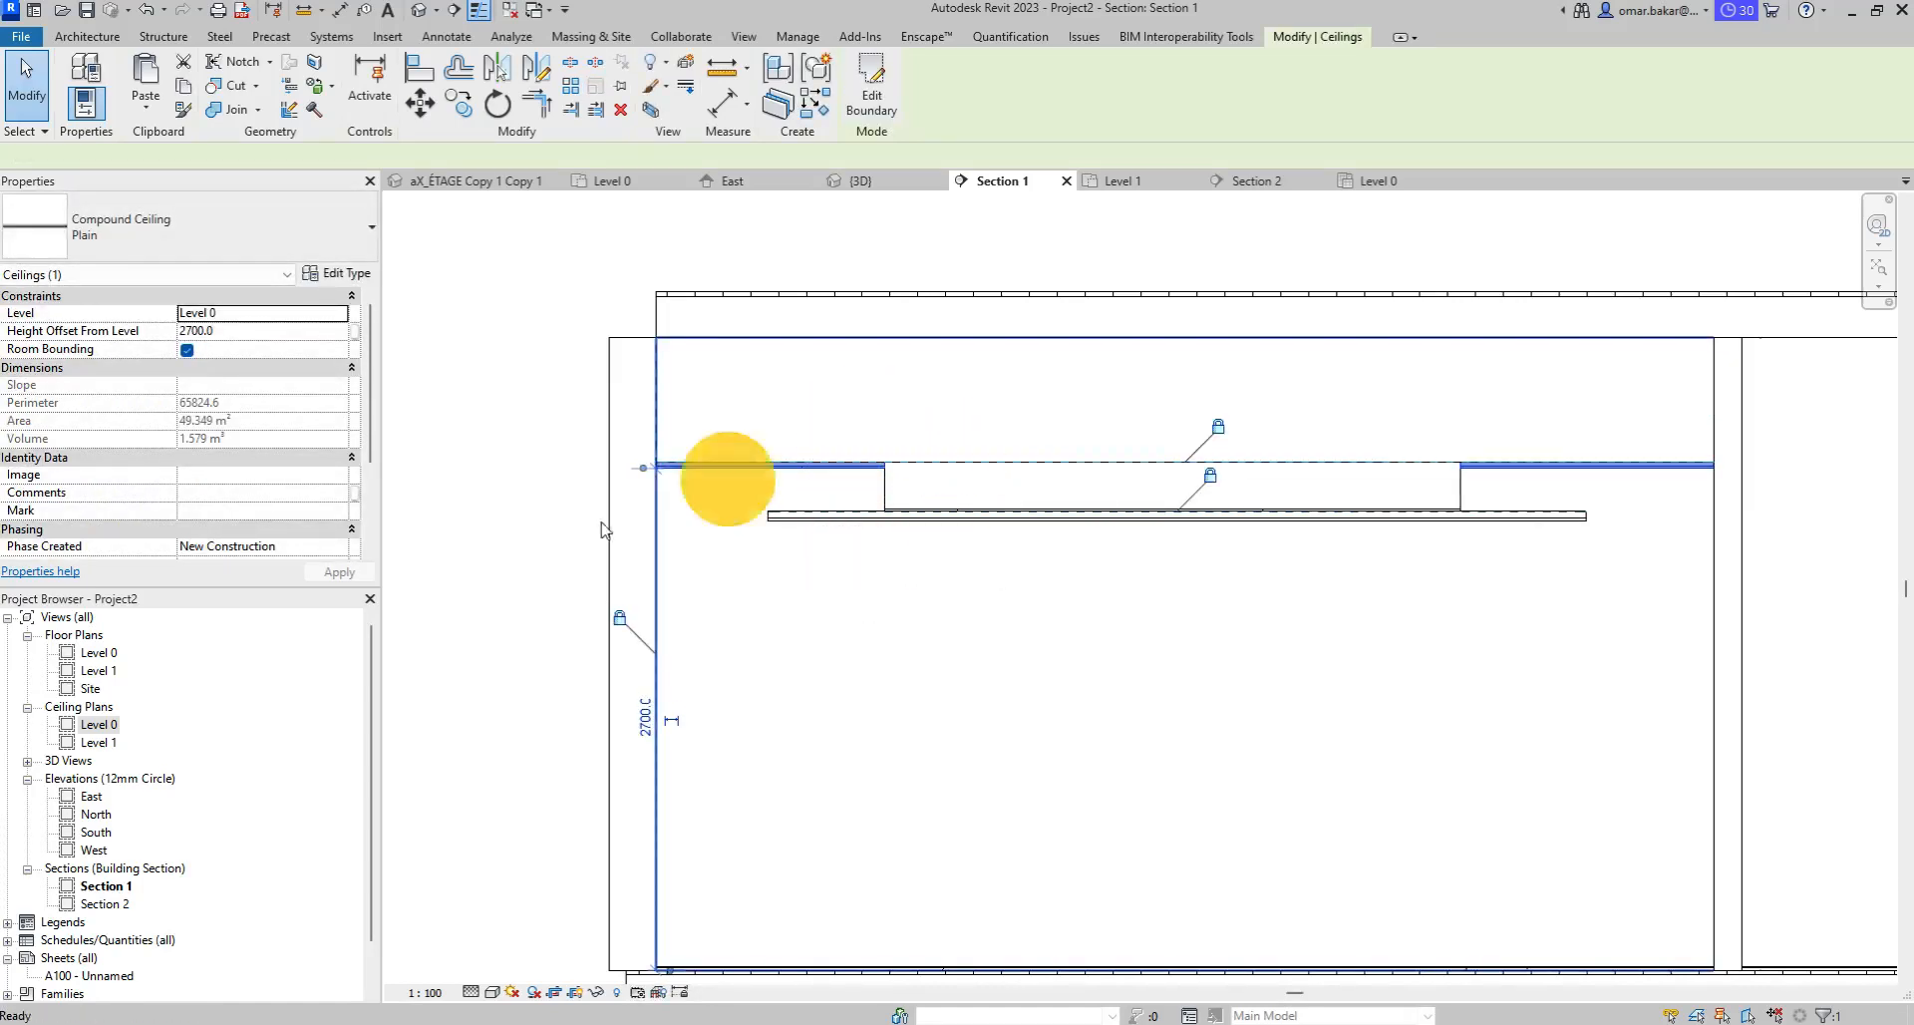
pyautogui.hotkey('ctrl', 'z')
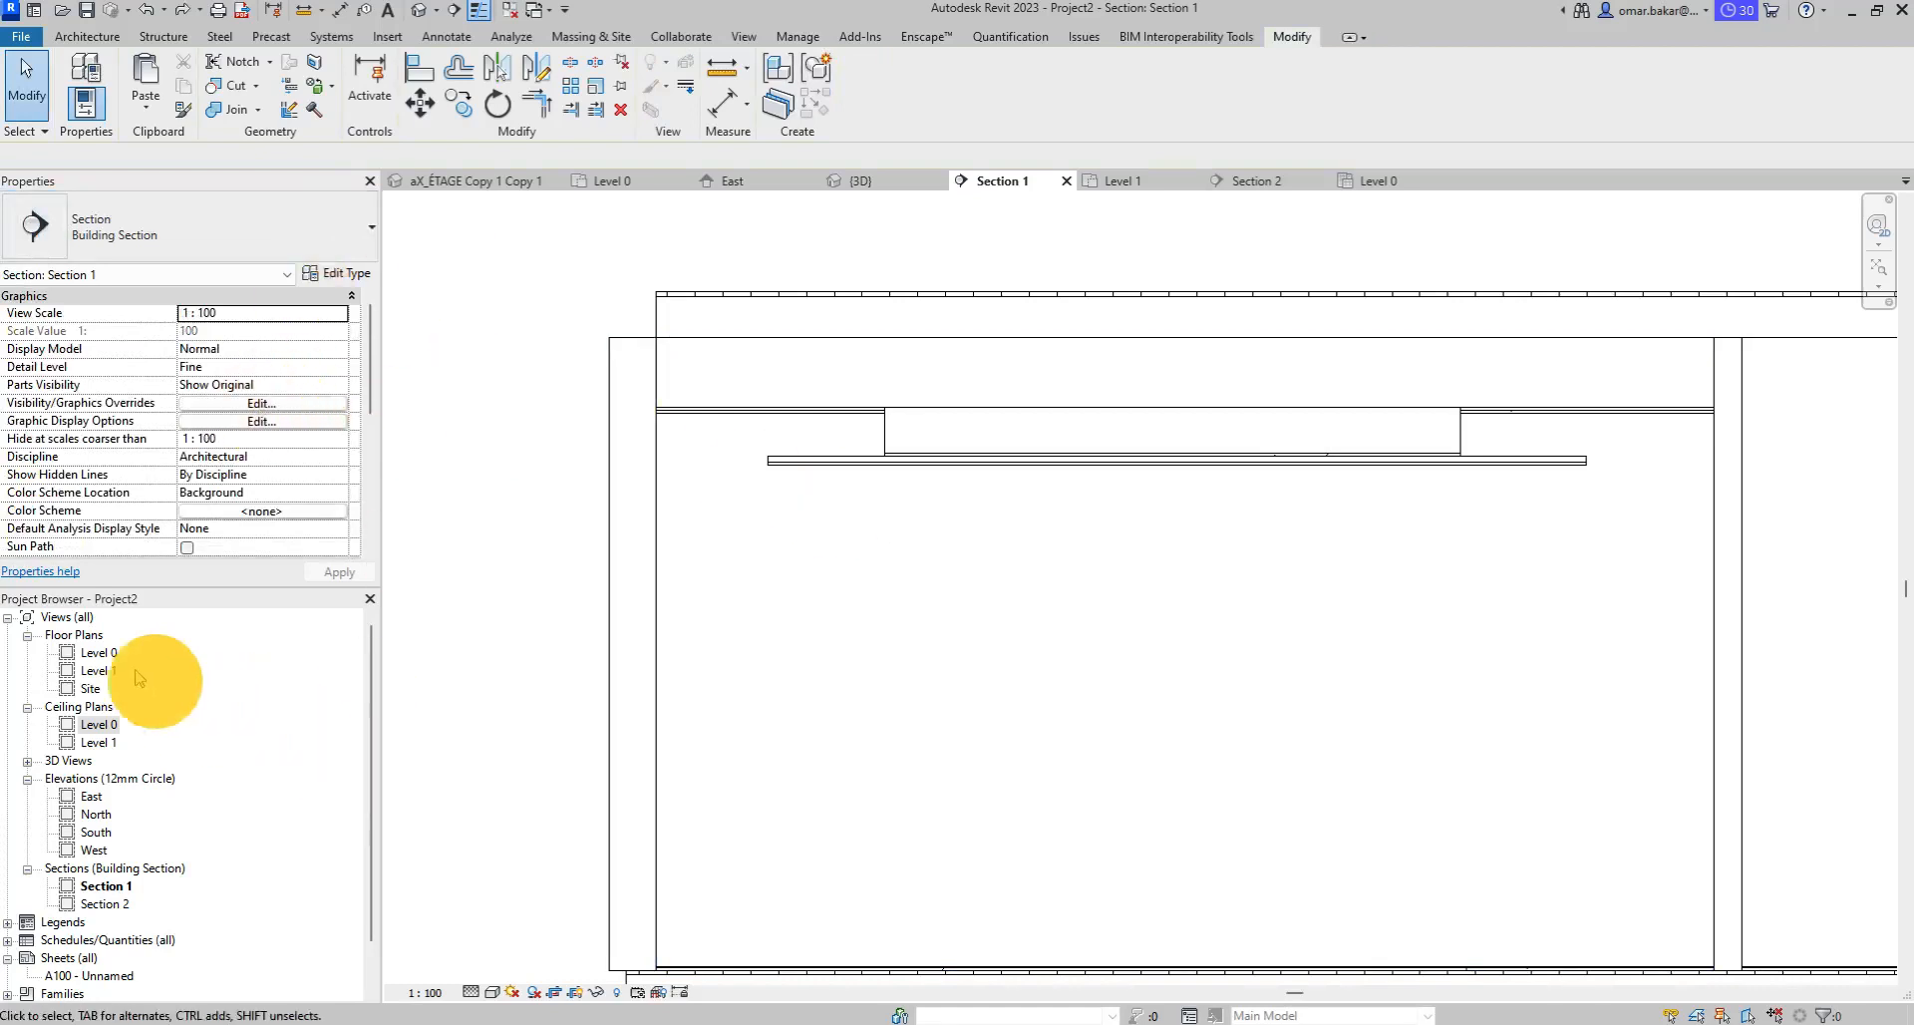
# On the Level 0 floor plan, place a perspective camera in the upper room's lower-left corner, aimed at the long table's far end.
pyautogui.doubleClick(98, 653)
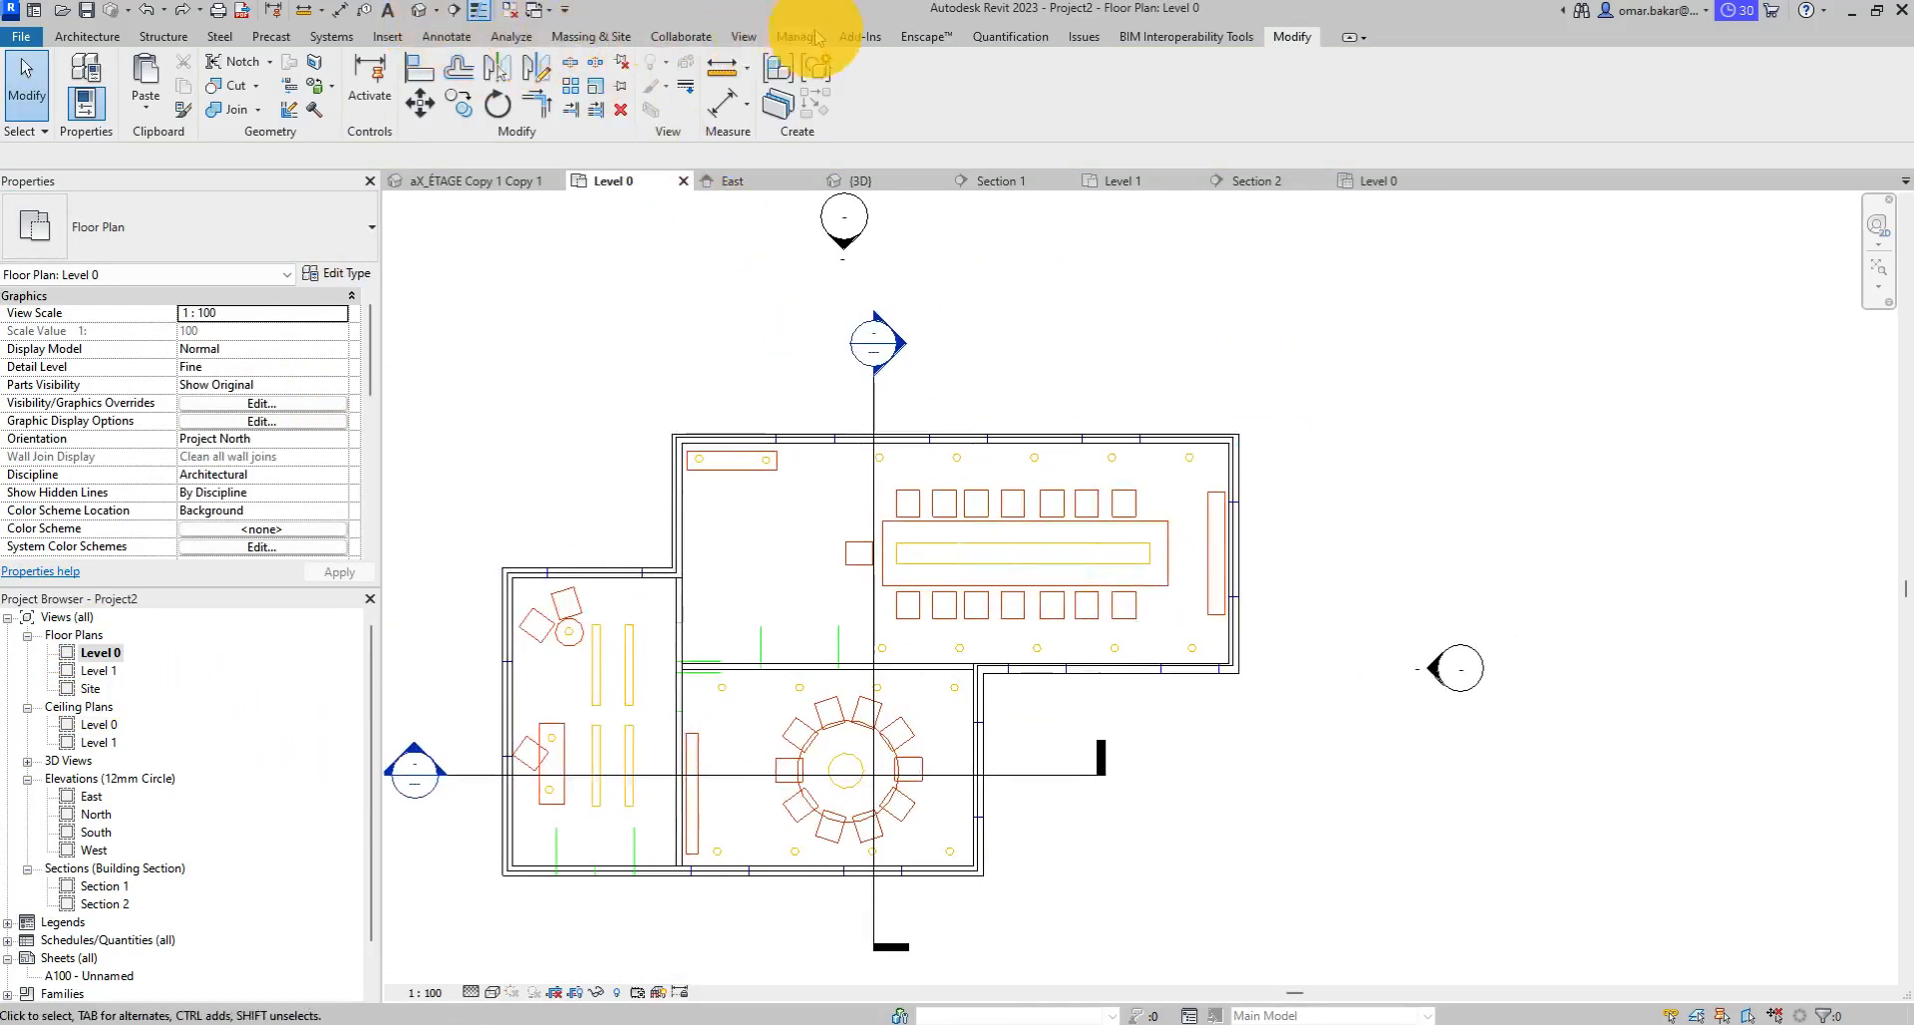
pyautogui.click(743, 37)
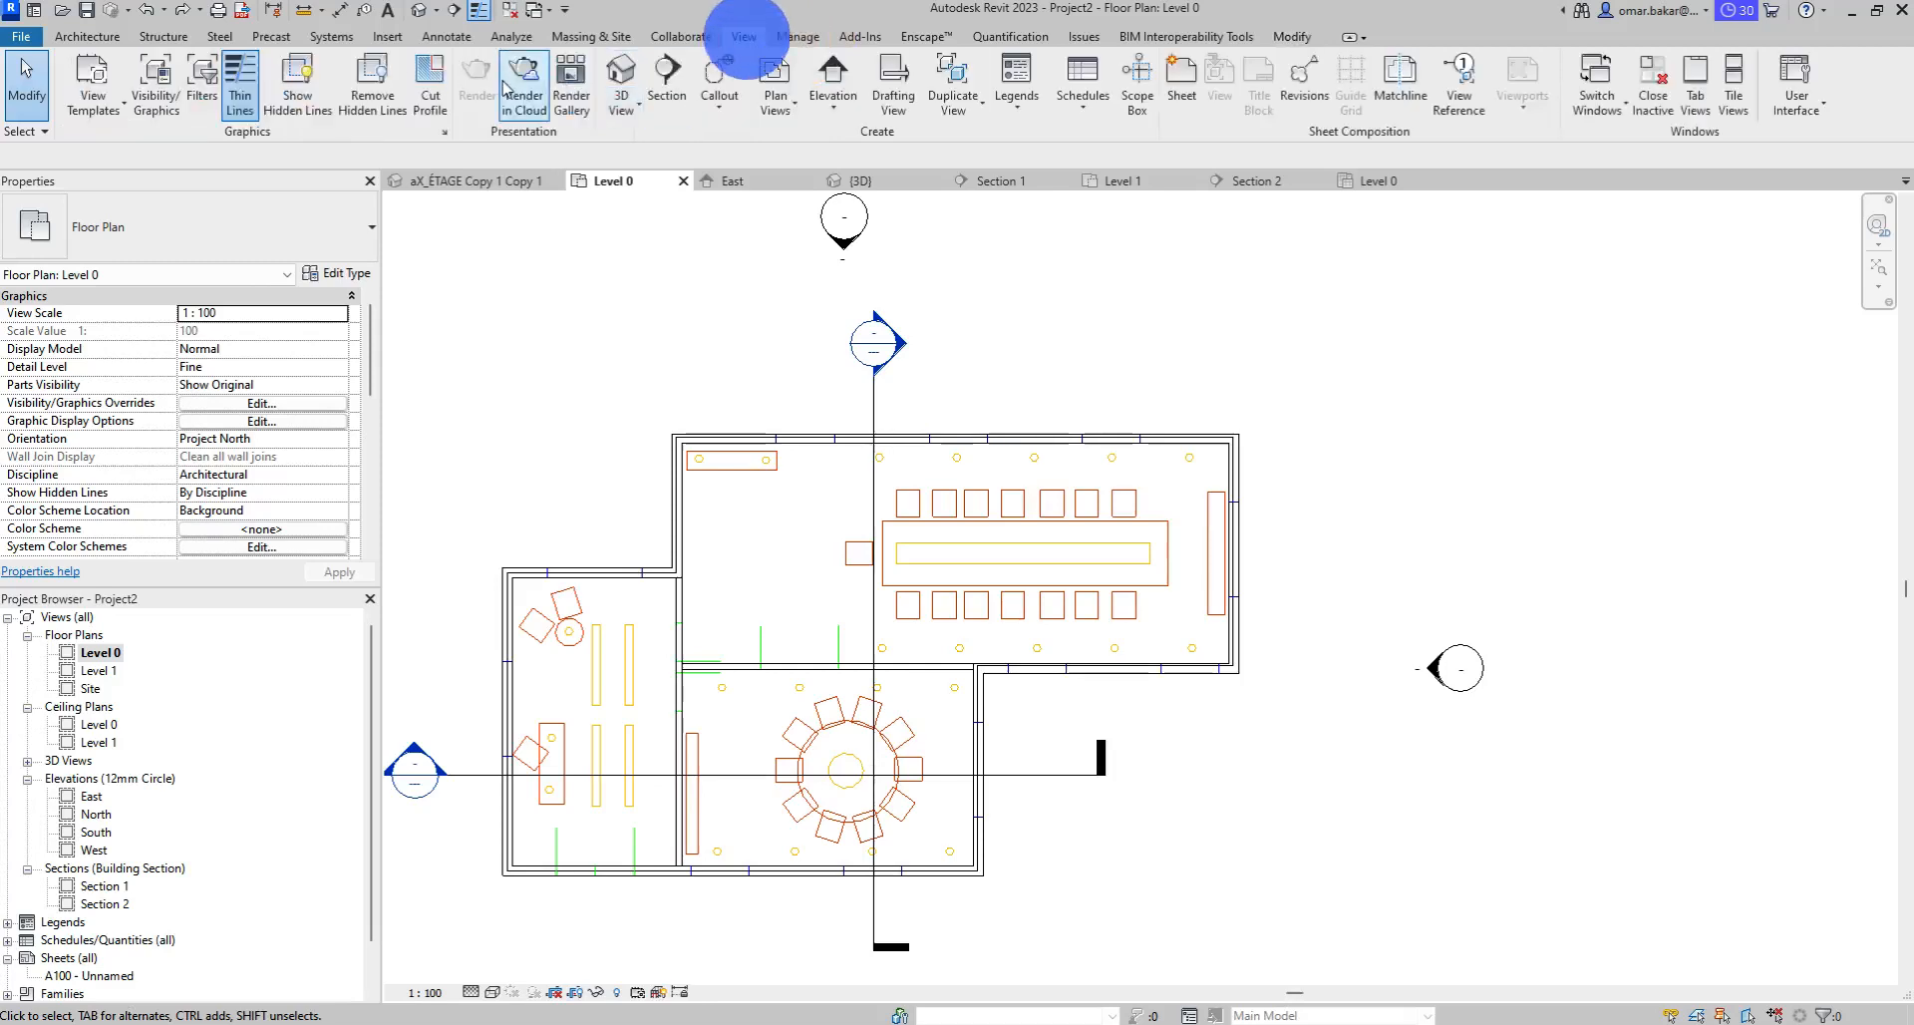
pyautogui.click(621, 94)
pyautogui.click(658, 182)
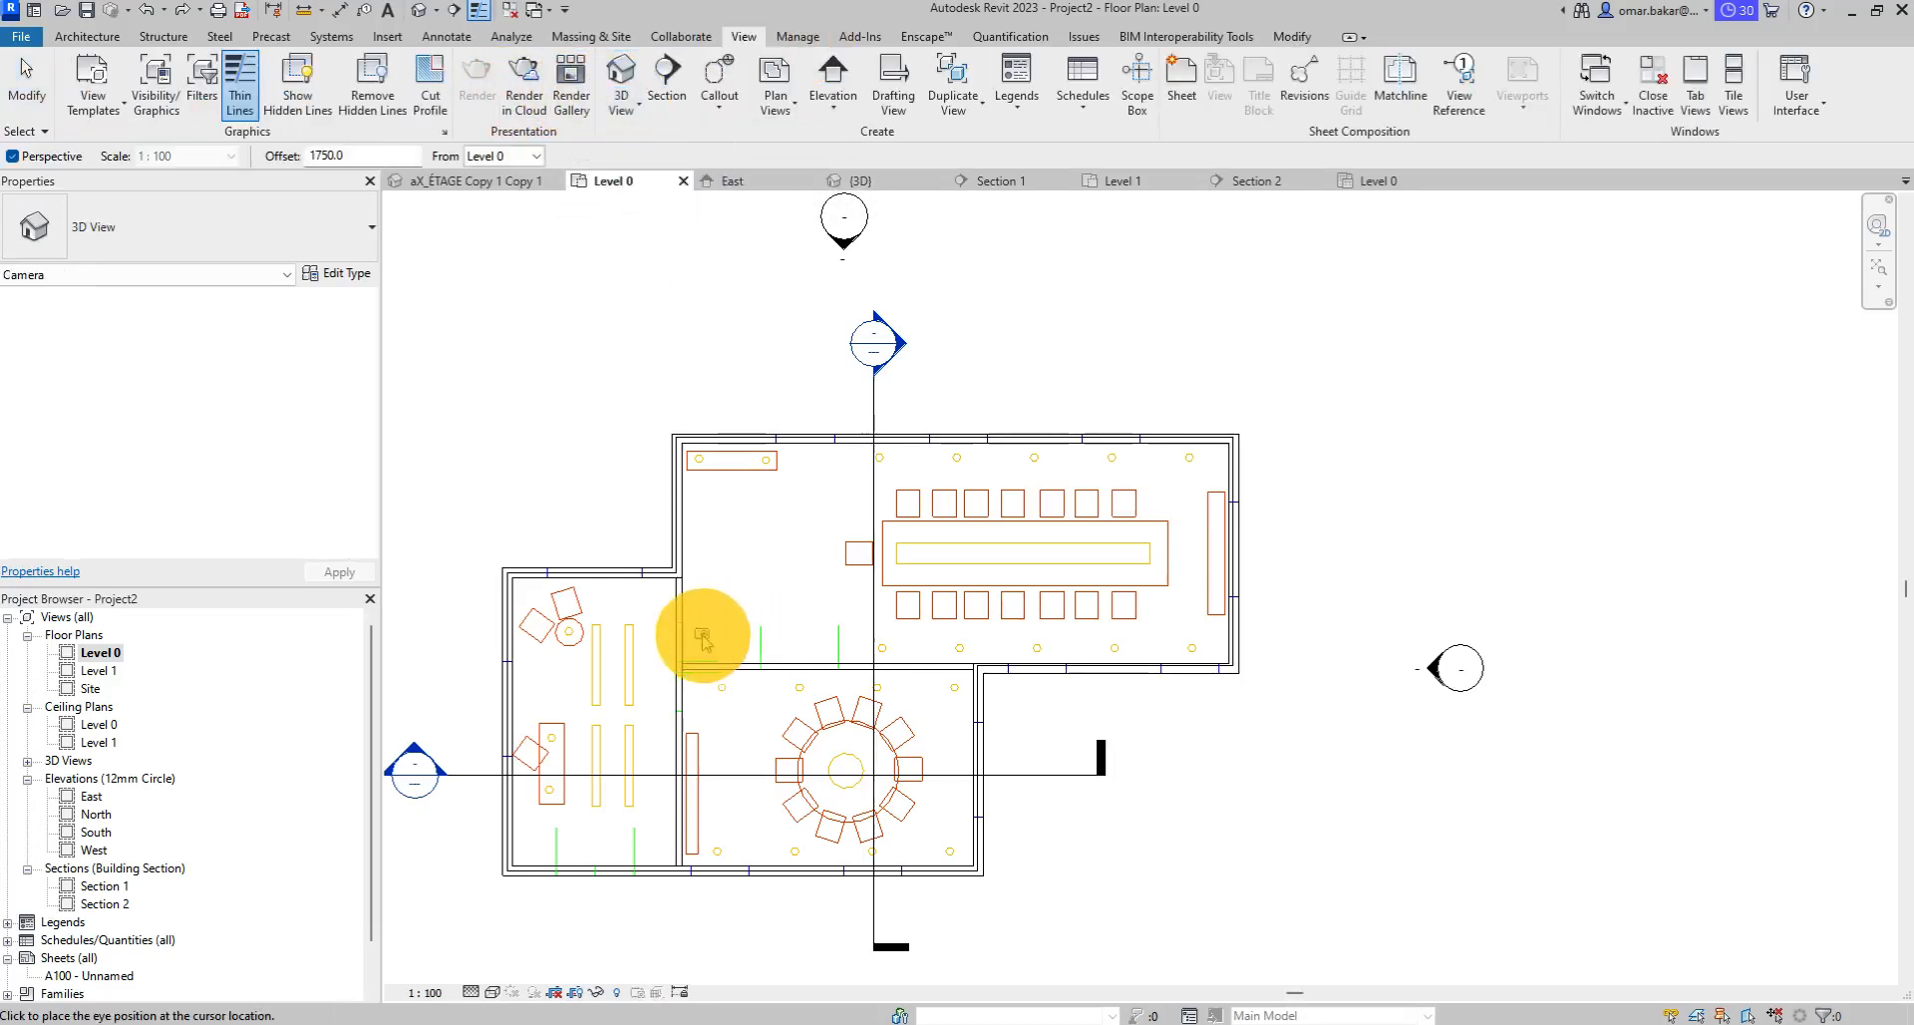
pyautogui.click(703, 635)
pyautogui.click(1140, 504)
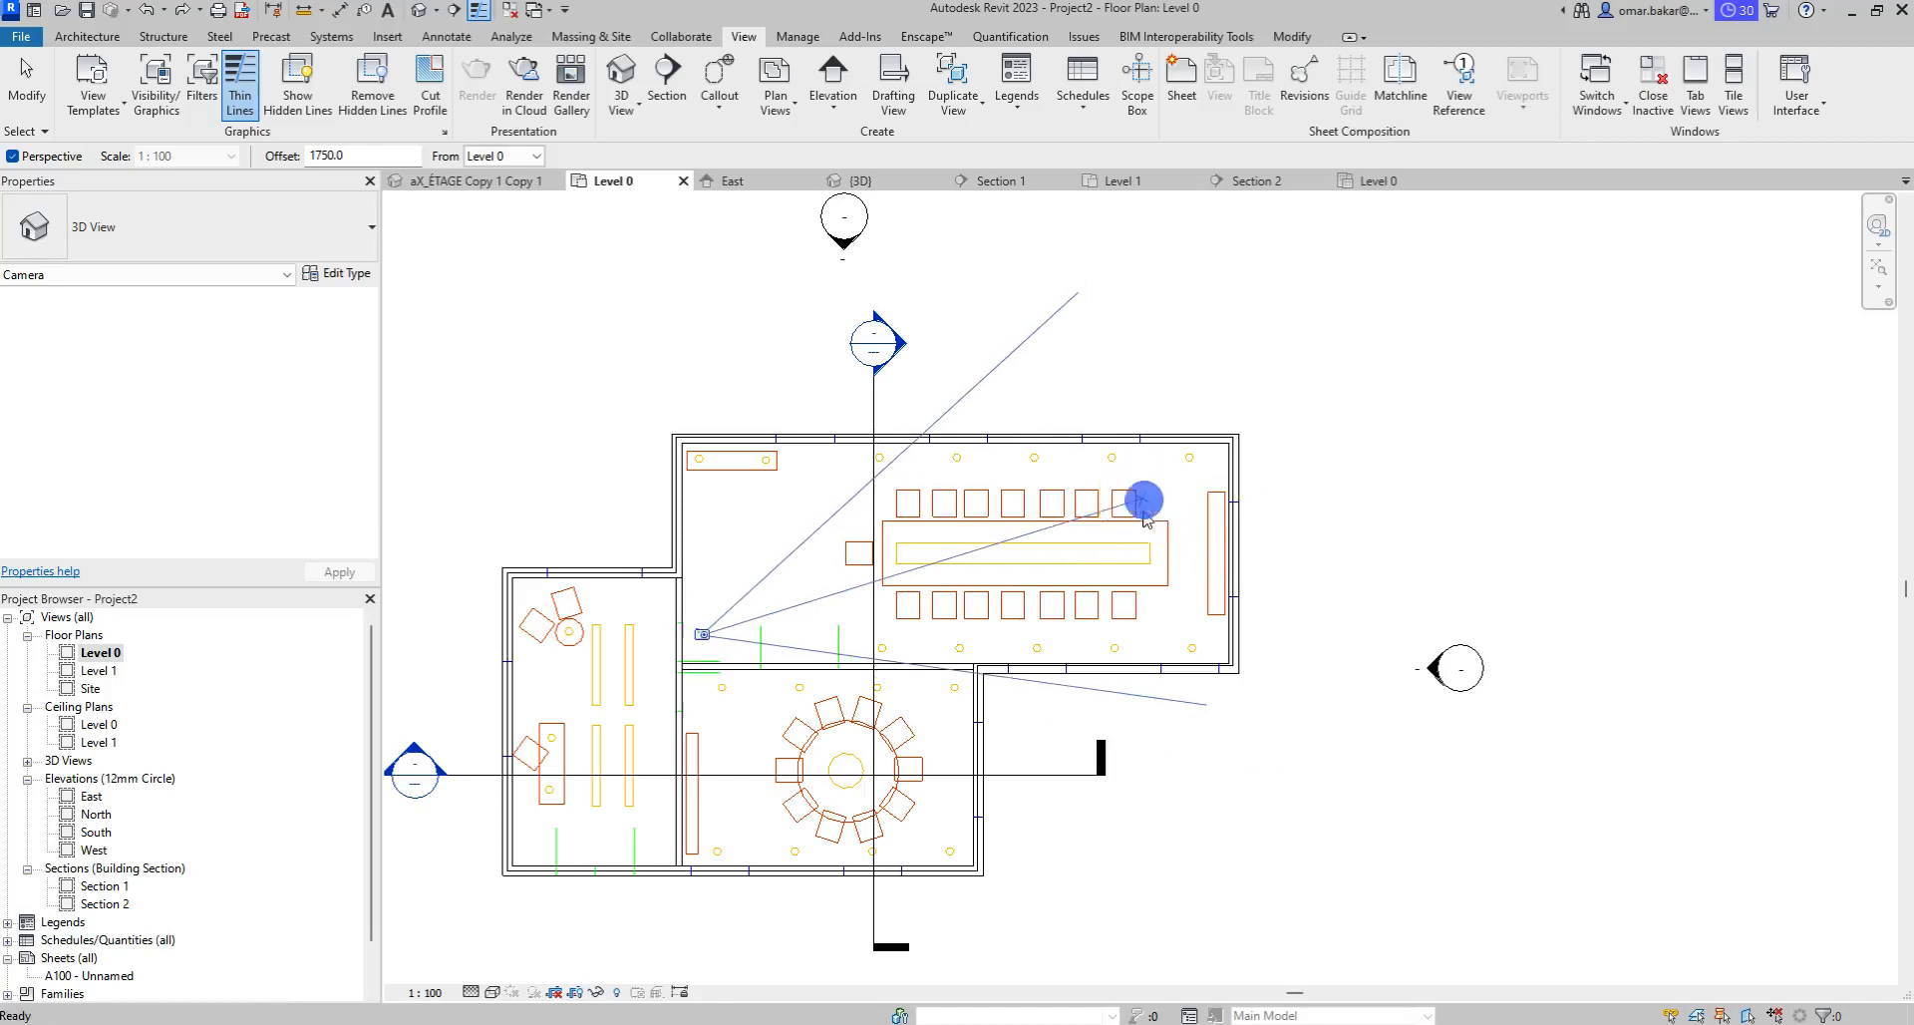